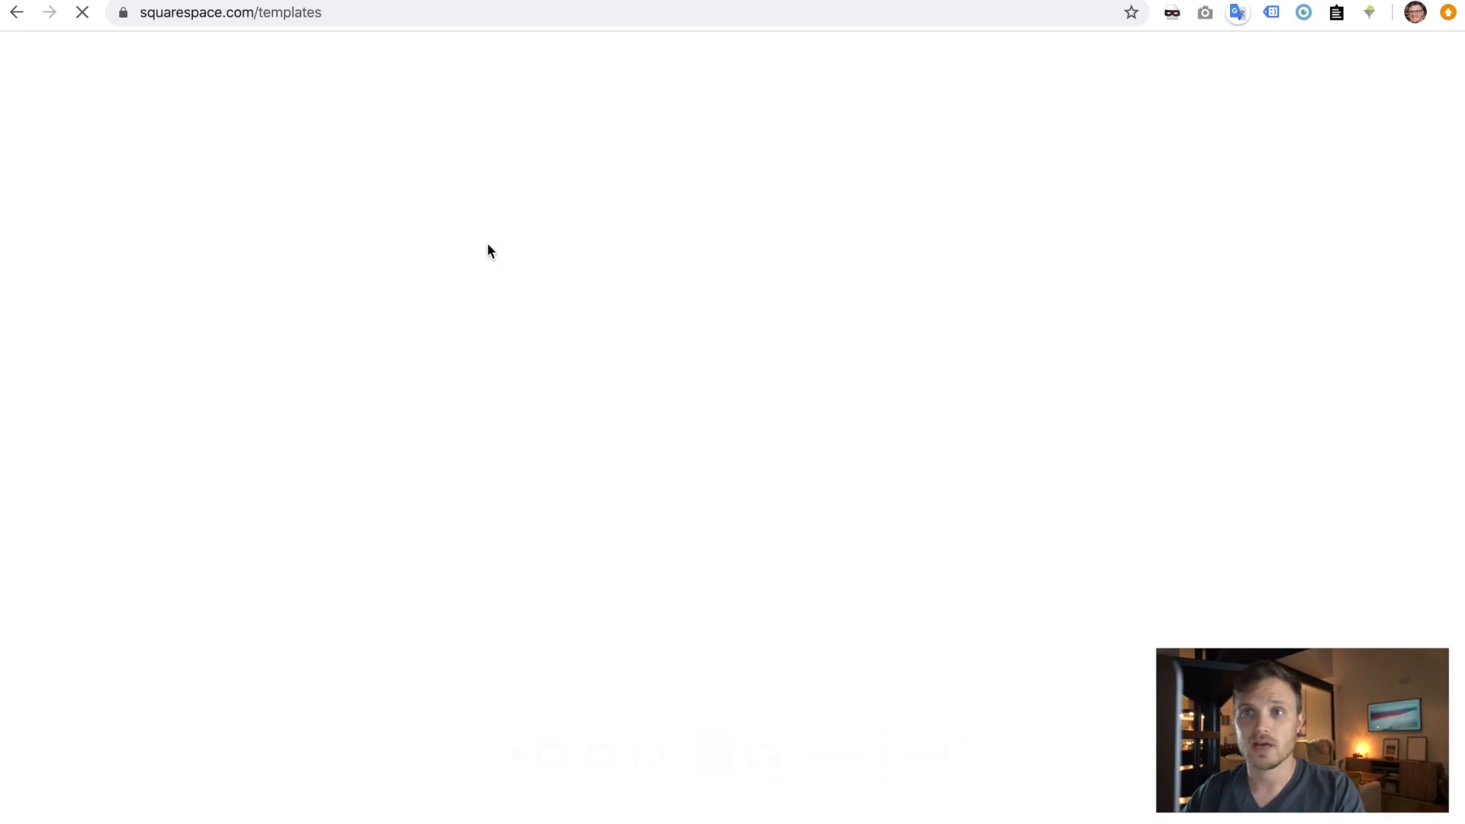
# - Scroll through the Popular Designs, then filter templates to the Photography category
pyautogui.scroll(-5, 488, 251)
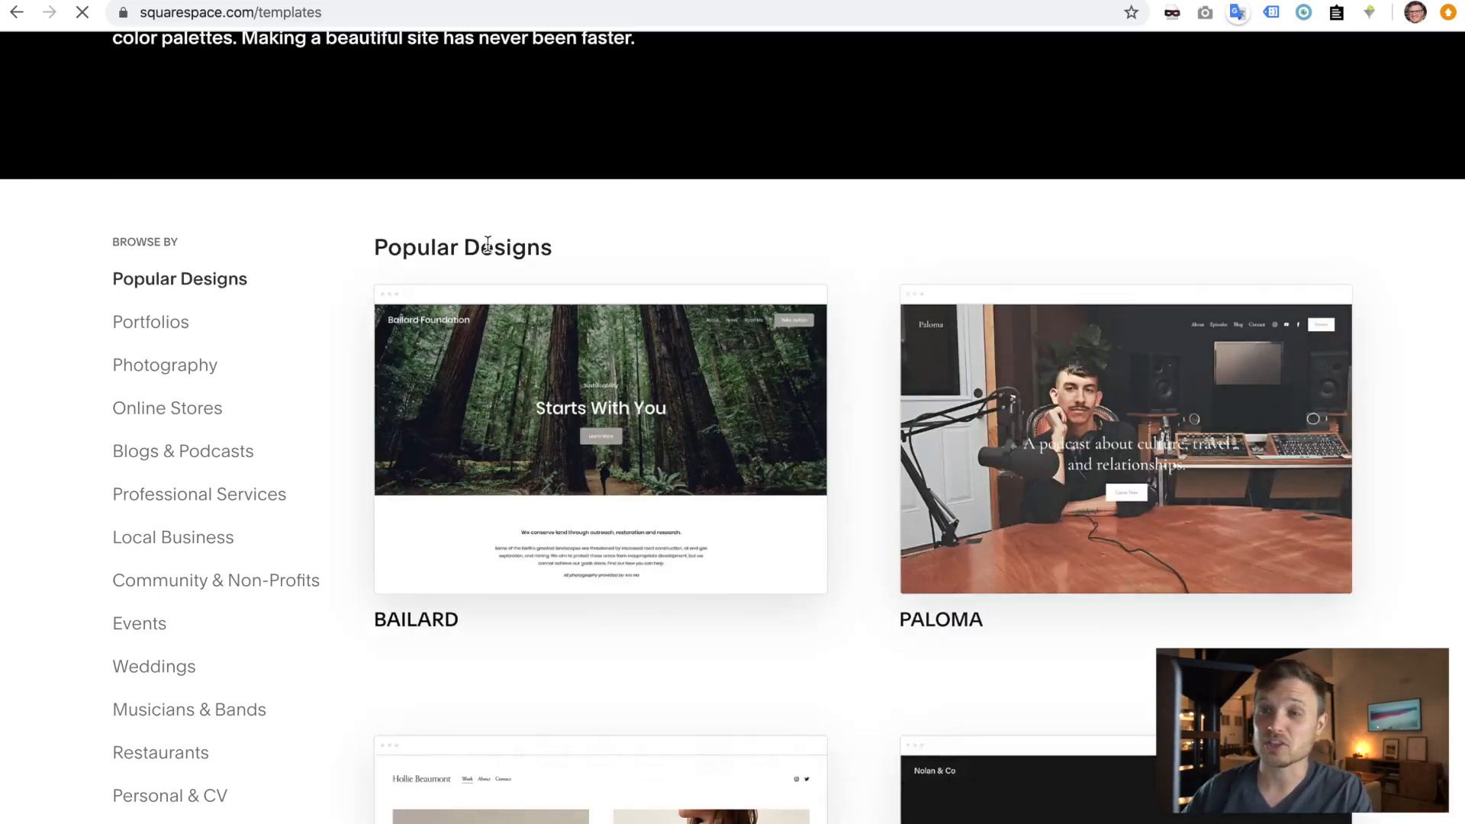
pyautogui.scroll(-3, 791, 243)
pyautogui.scroll(-6, 862, 307)
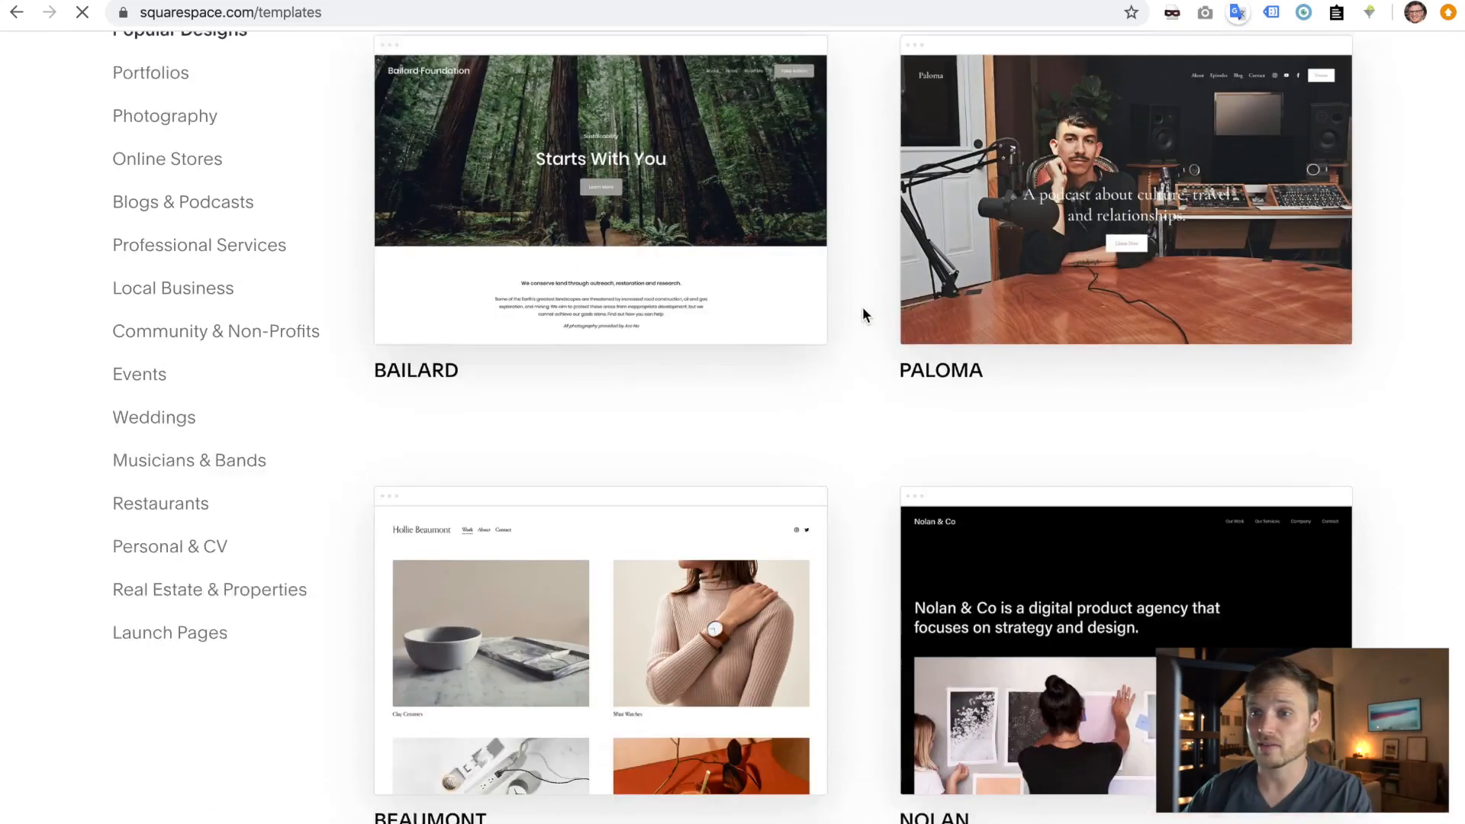
pyautogui.scroll(-3, 862, 307)
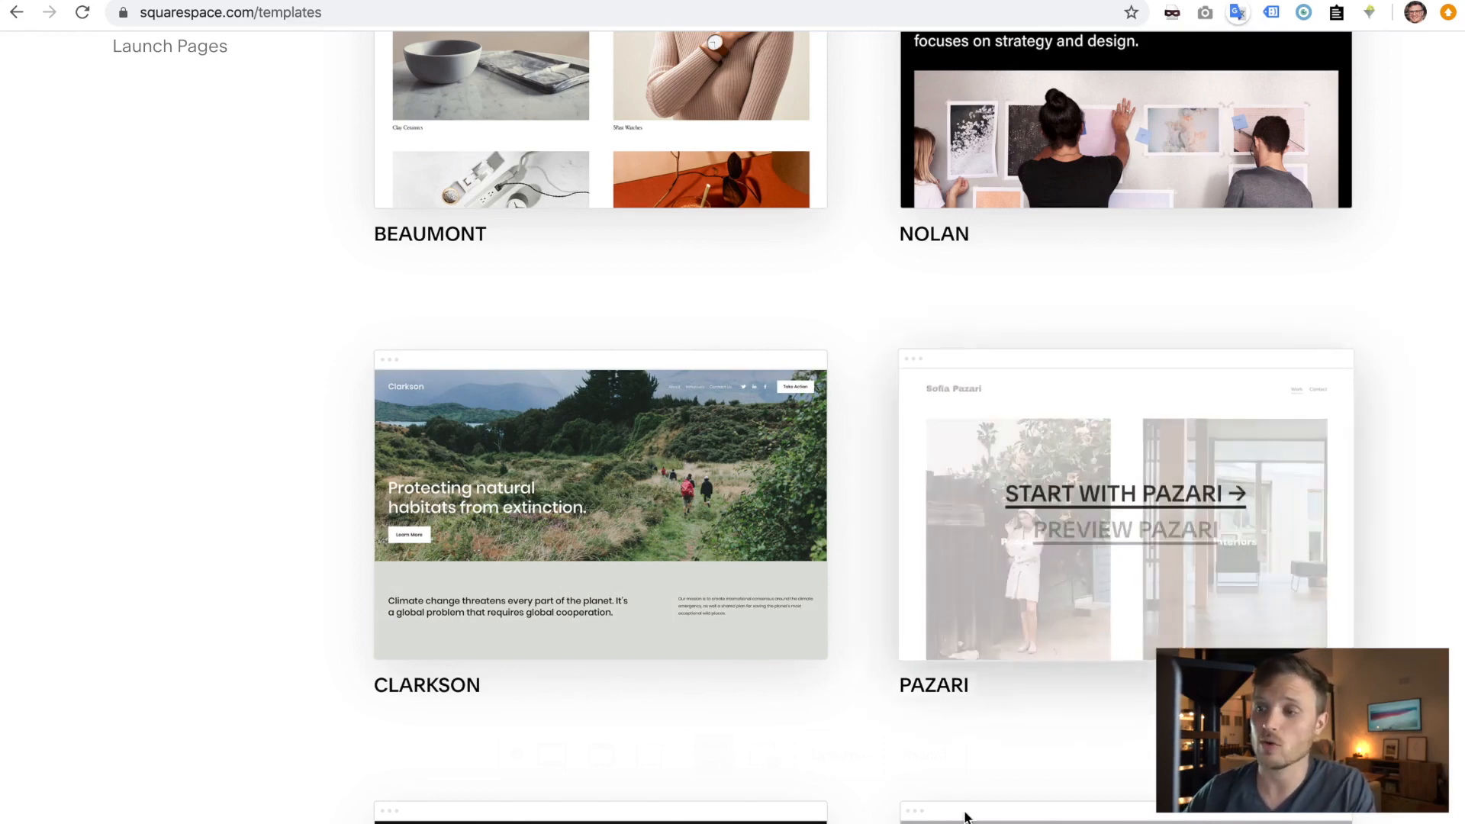
pyautogui.scroll(10, 854, 256)
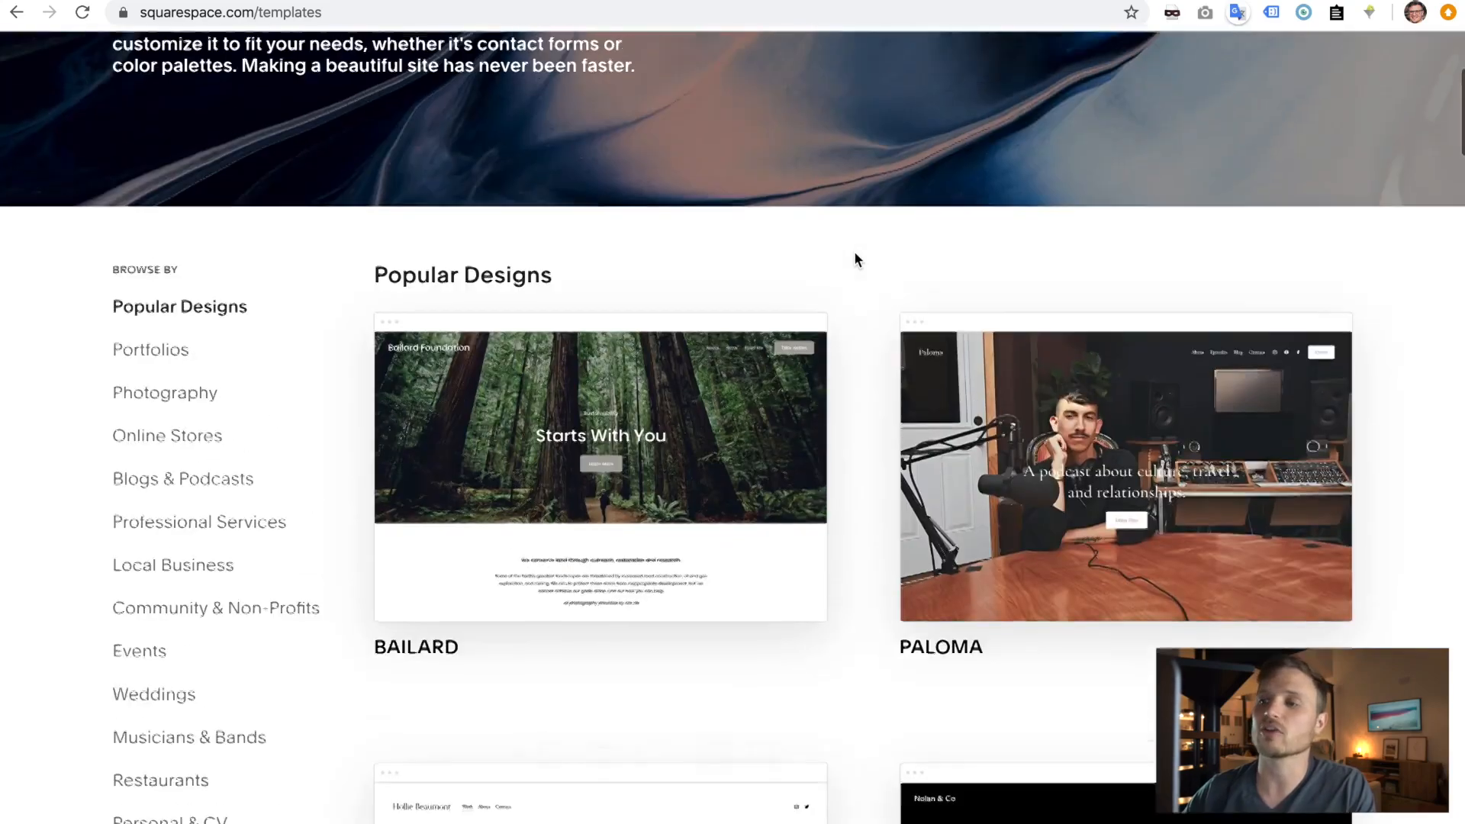
pyautogui.scroll(-4, 855, 260)
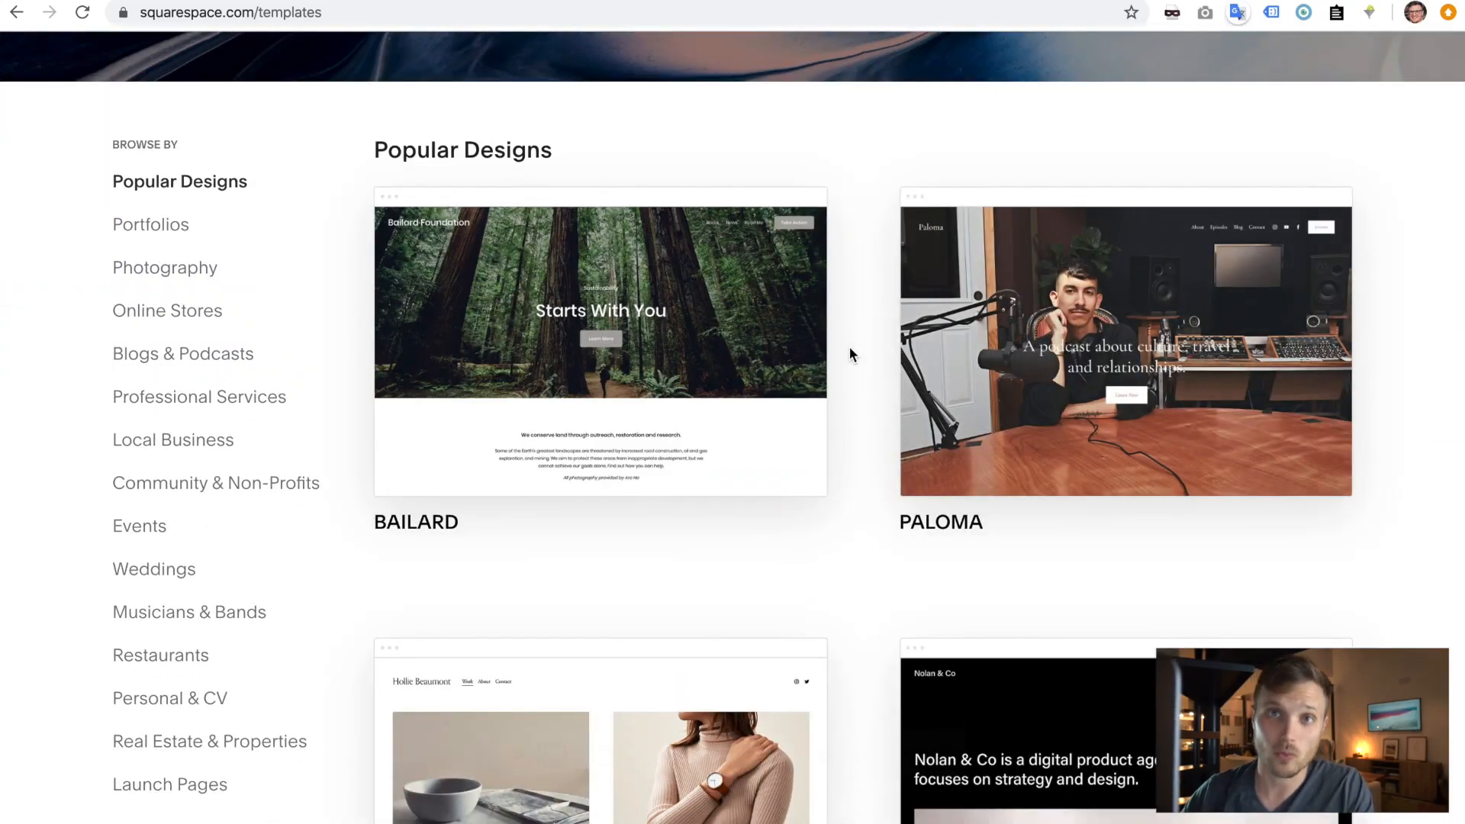
pyautogui.scroll(-10, 851, 353)
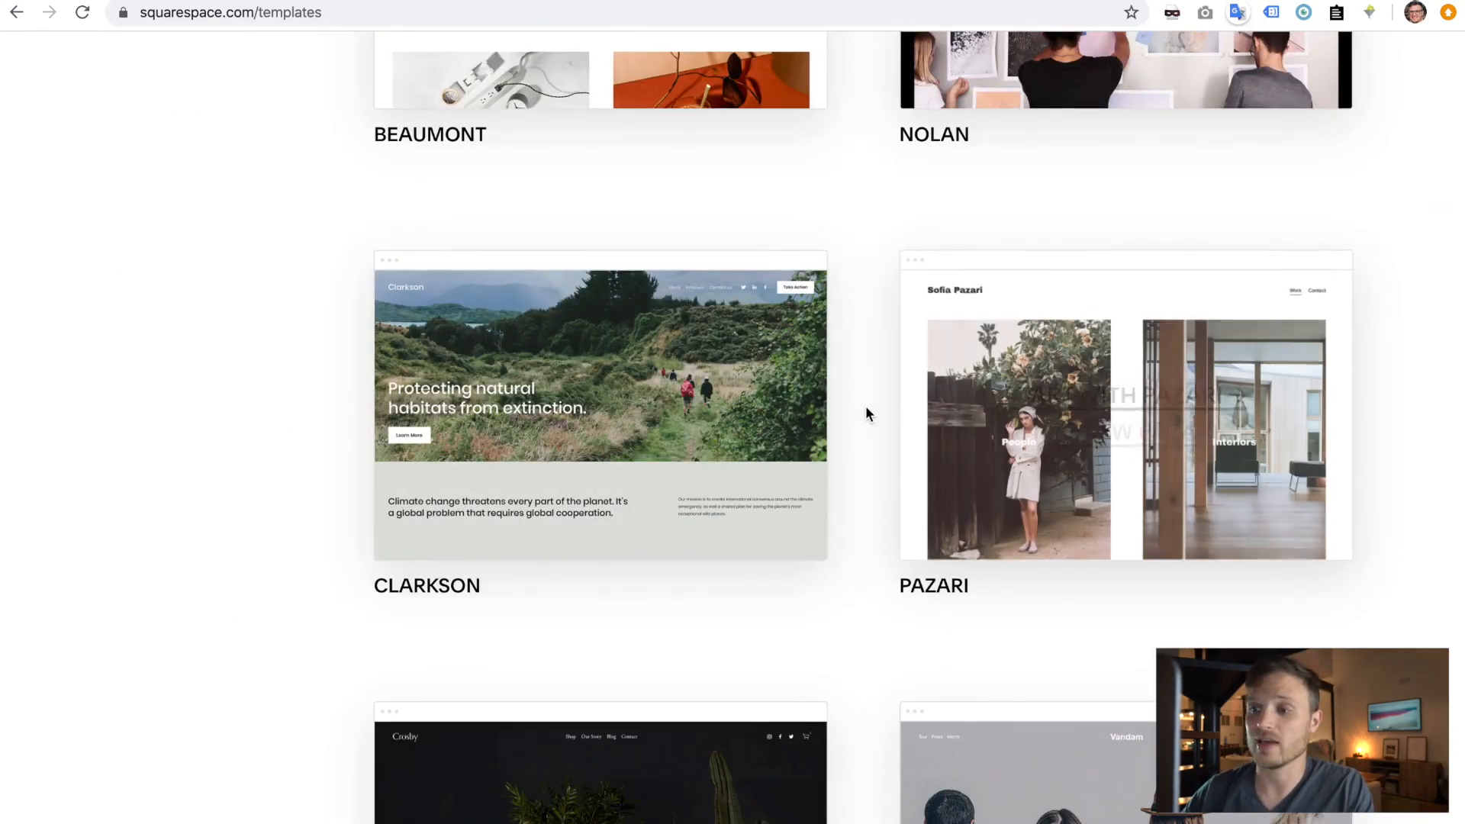
pyautogui.scroll(-2, 865, 412)
pyautogui.scroll(-9, 866, 412)
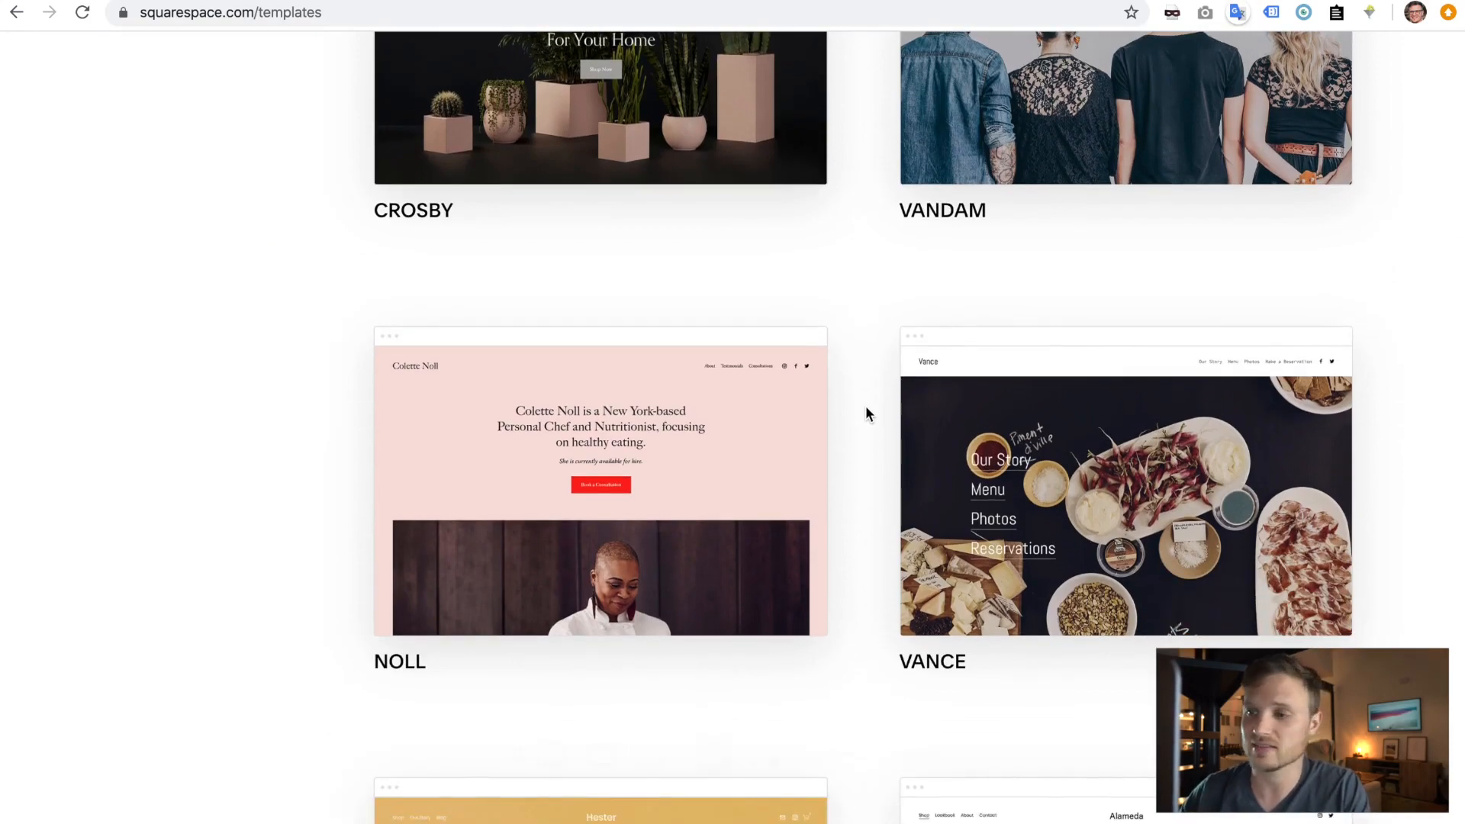
pyautogui.scroll(-5, 865, 412)
pyautogui.scroll(-2, 866, 413)
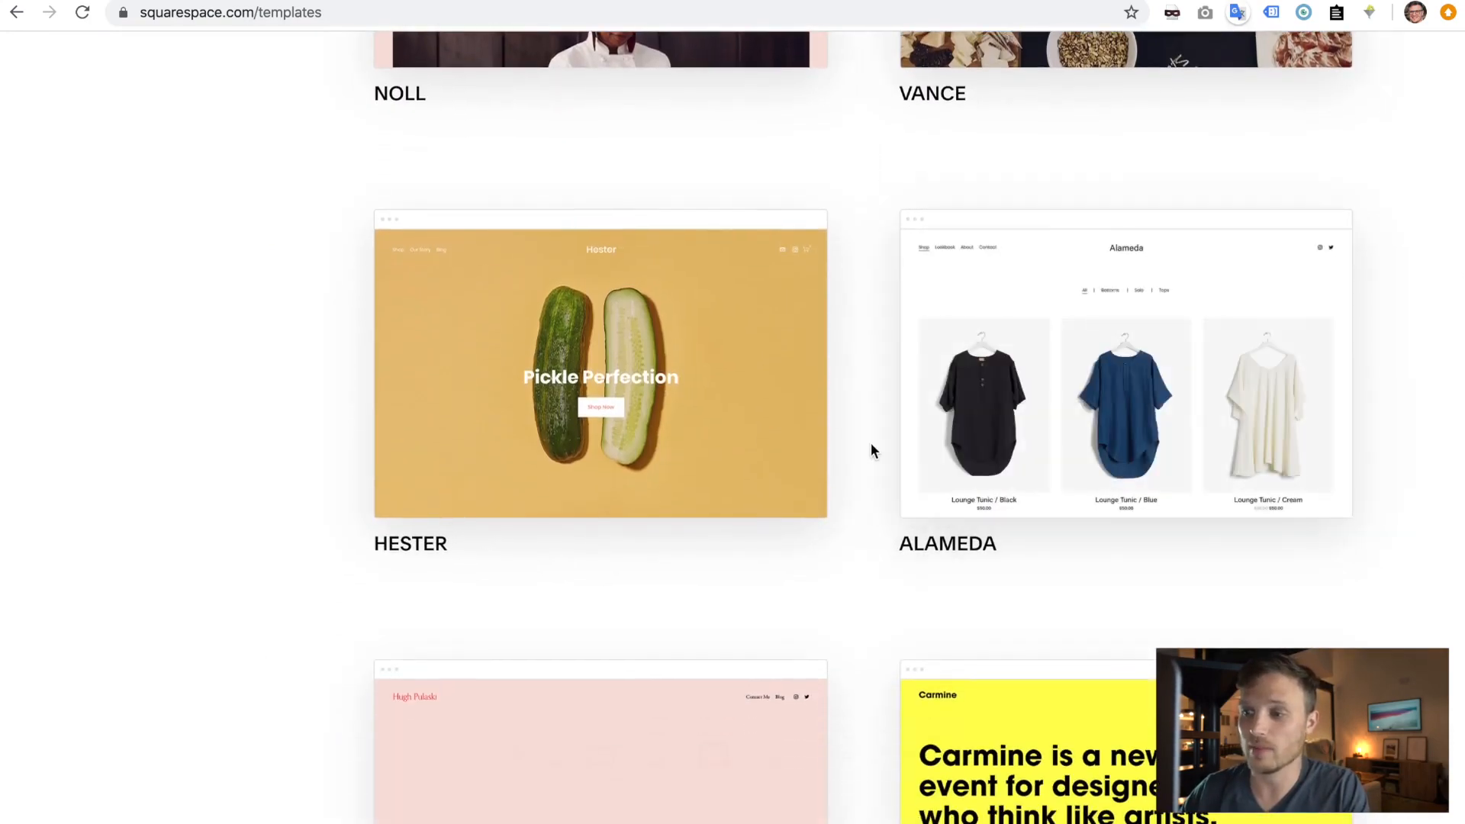
pyautogui.scroll(-5, 870, 427)
pyautogui.scroll(-4, 854, 454)
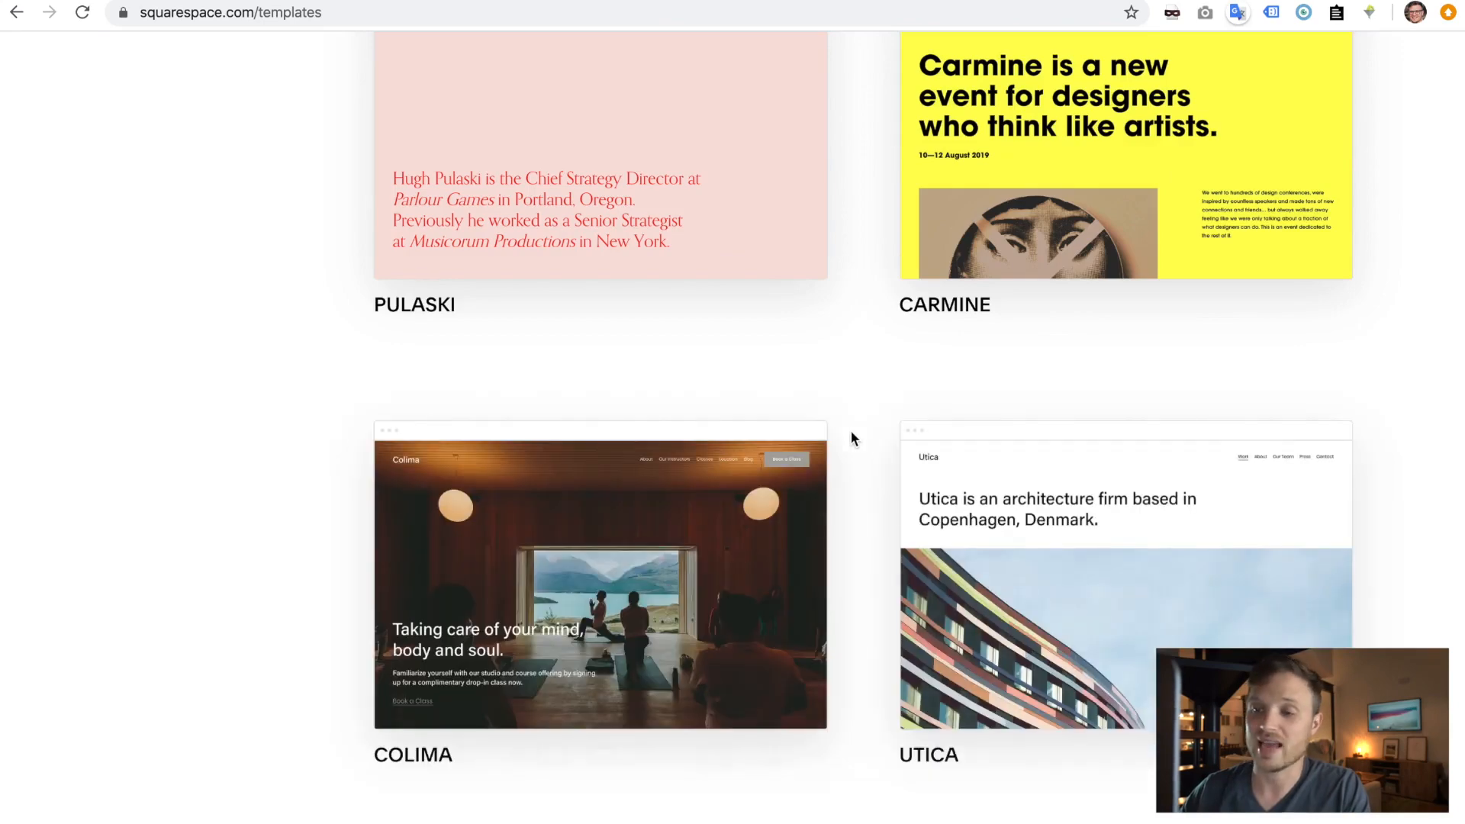
pyautogui.scroll(-12, 850, 435)
pyautogui.scroll(-6, 853, 438)
pyautogui.moveTo(624, 527)
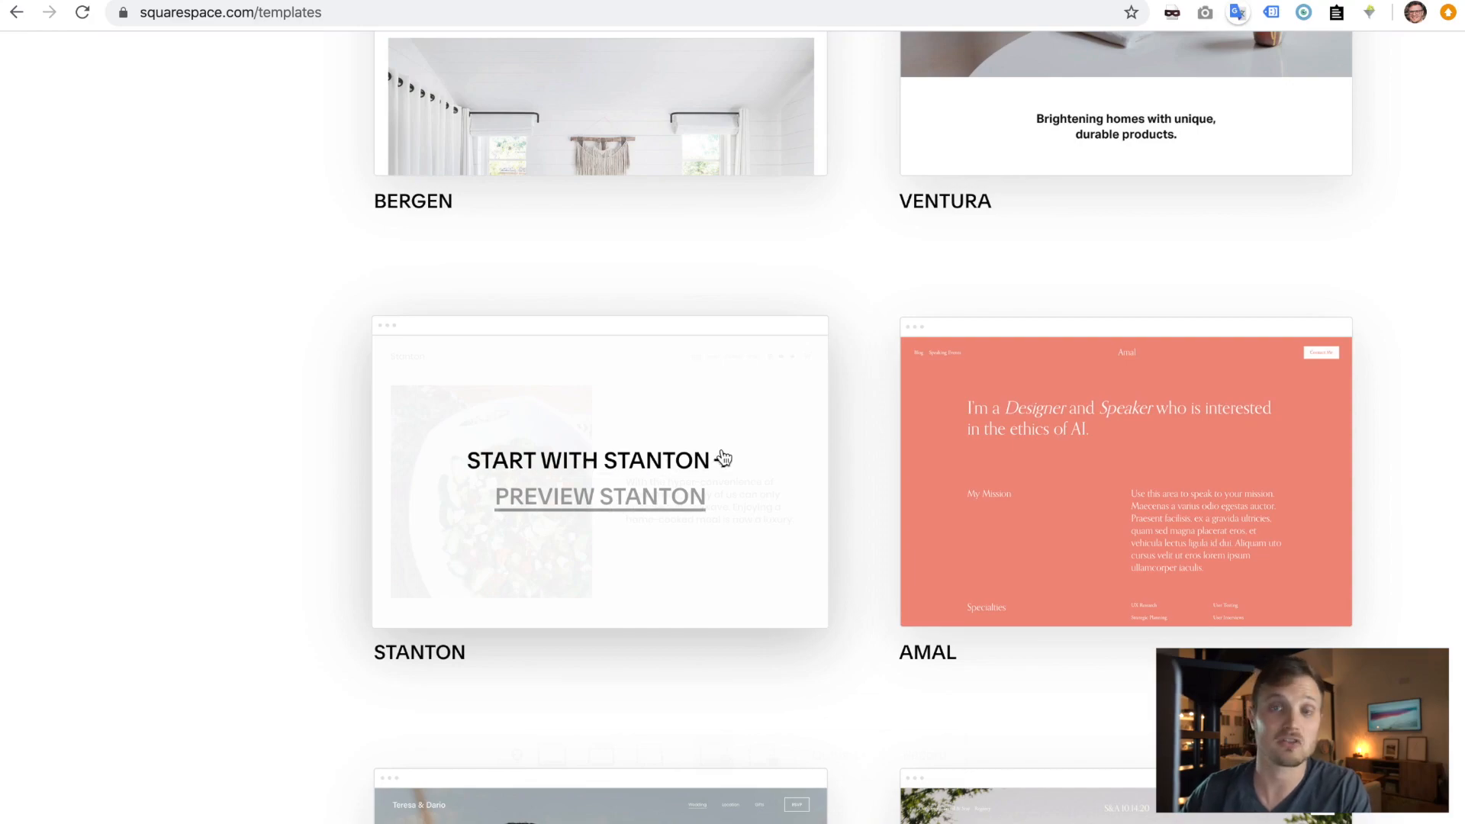
pyautogui.scroll(20, 722, 459)
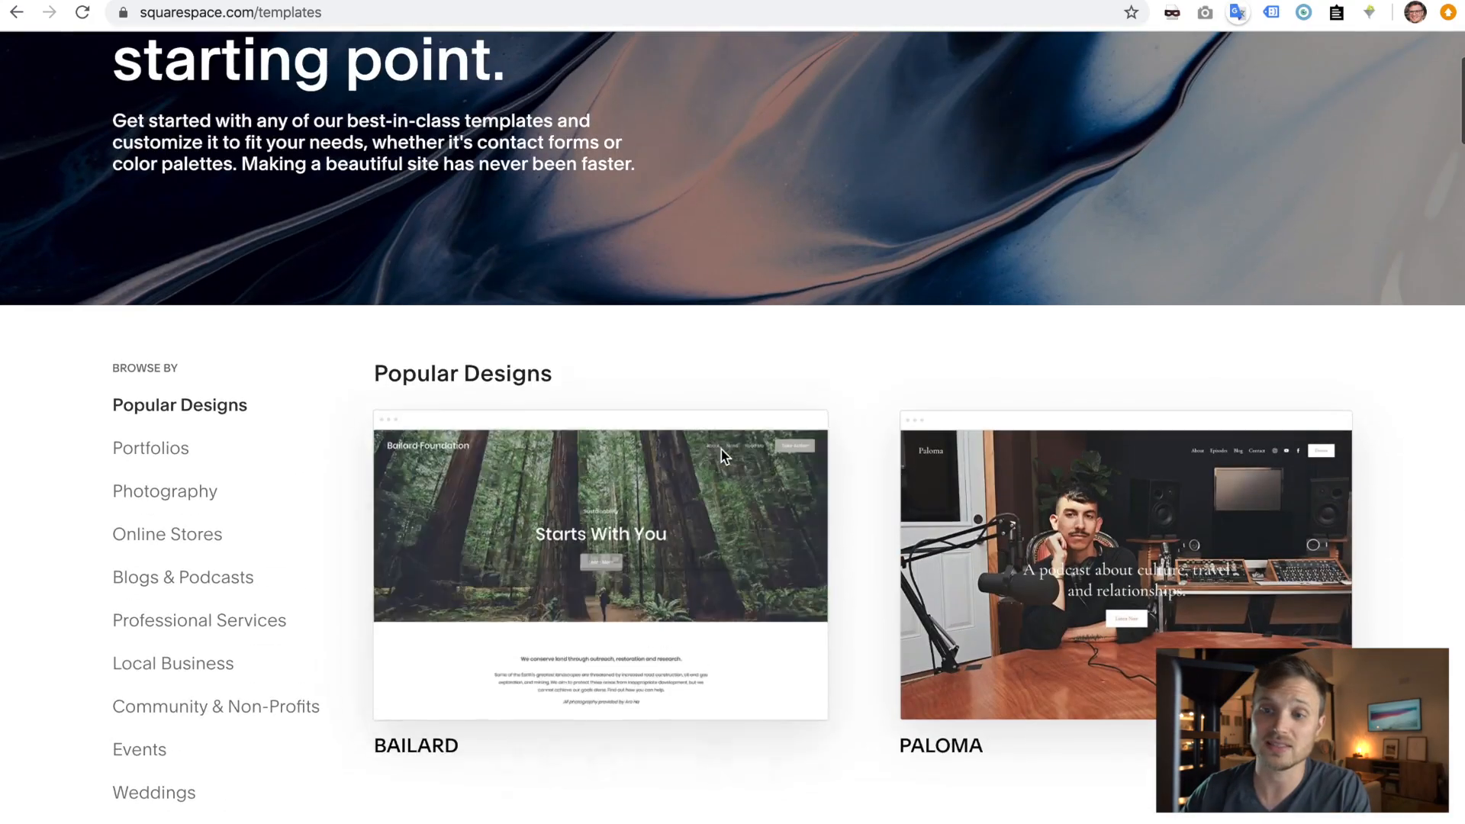
pyautogui.scroll(-2, 200, 378)
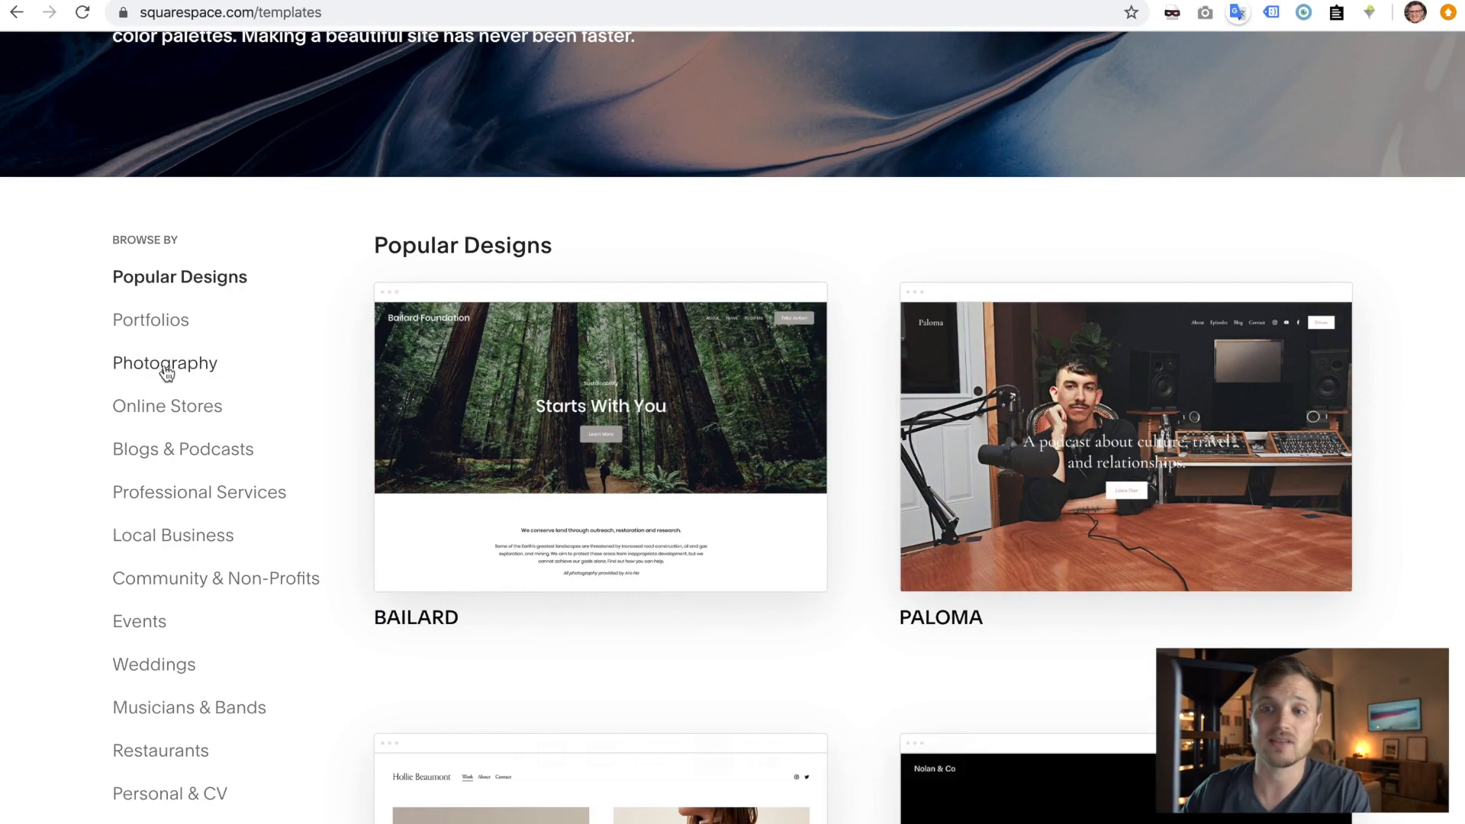
pyautogui.click(173, 366)
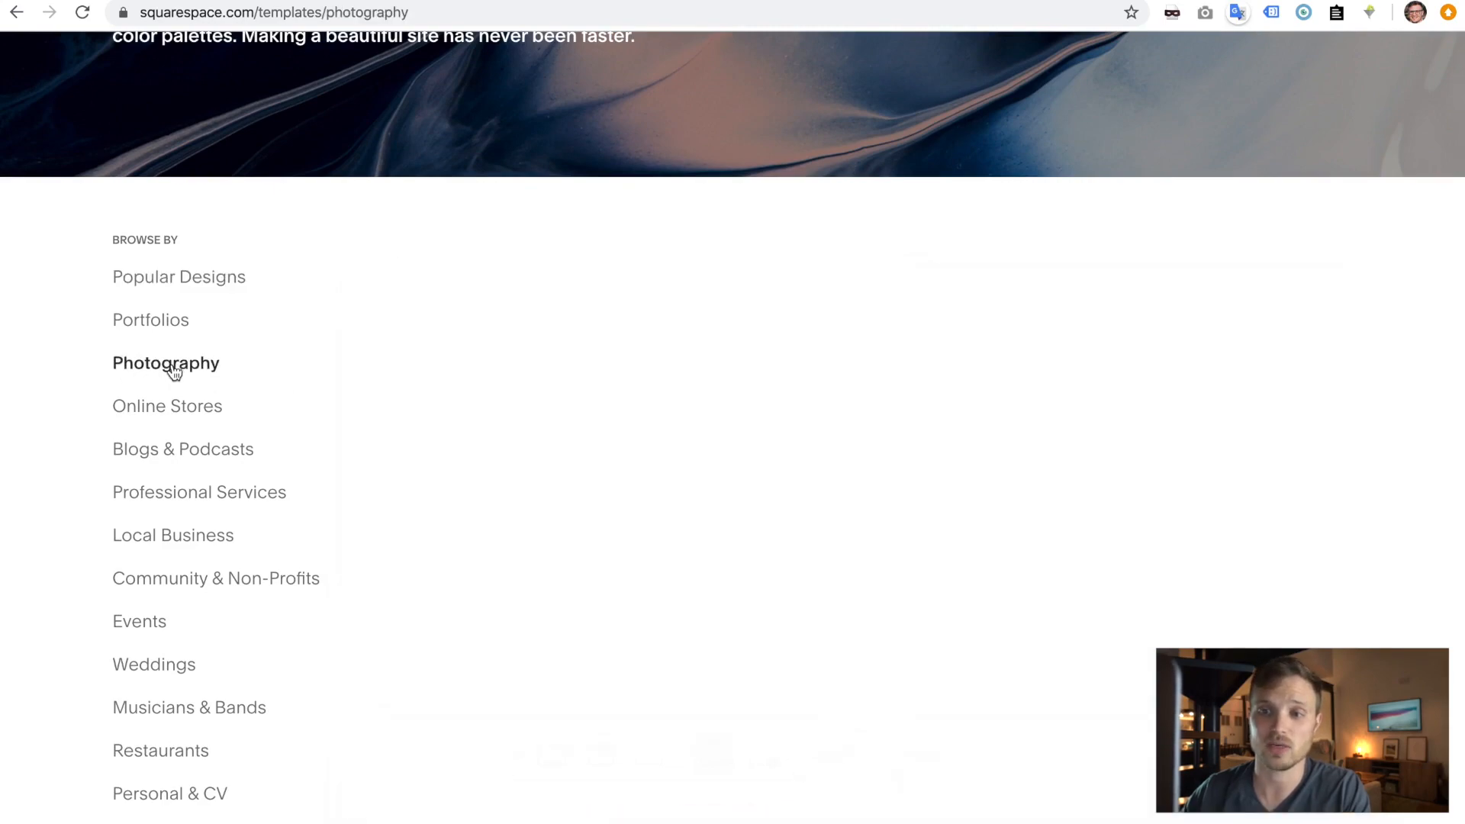
# - Scroll down the Photography templates to the Gates design and preview it
pyautogui.scroll(-2, 172, 371)
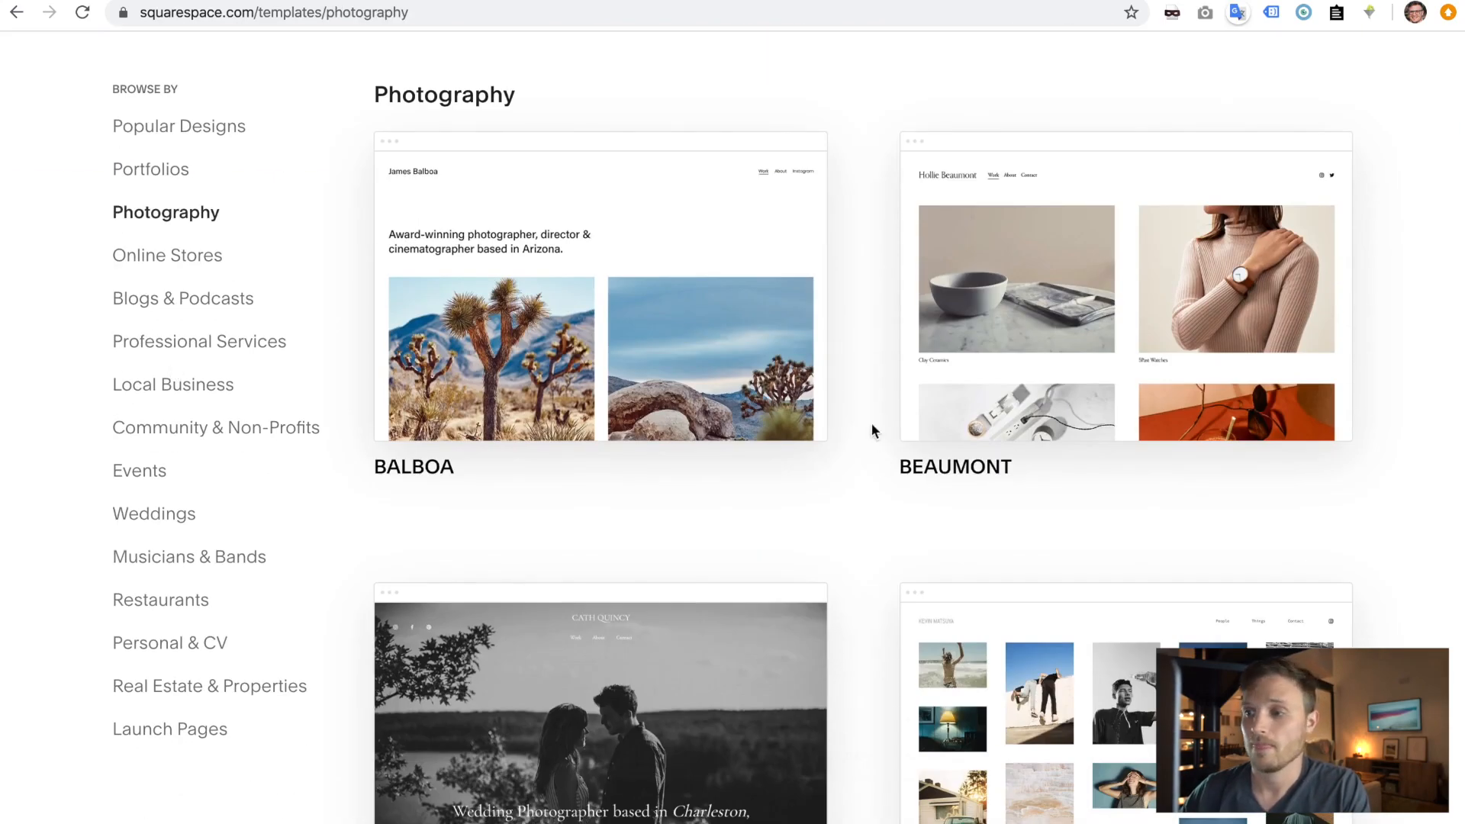
pyautogui.scroll(-20, 859, 385)
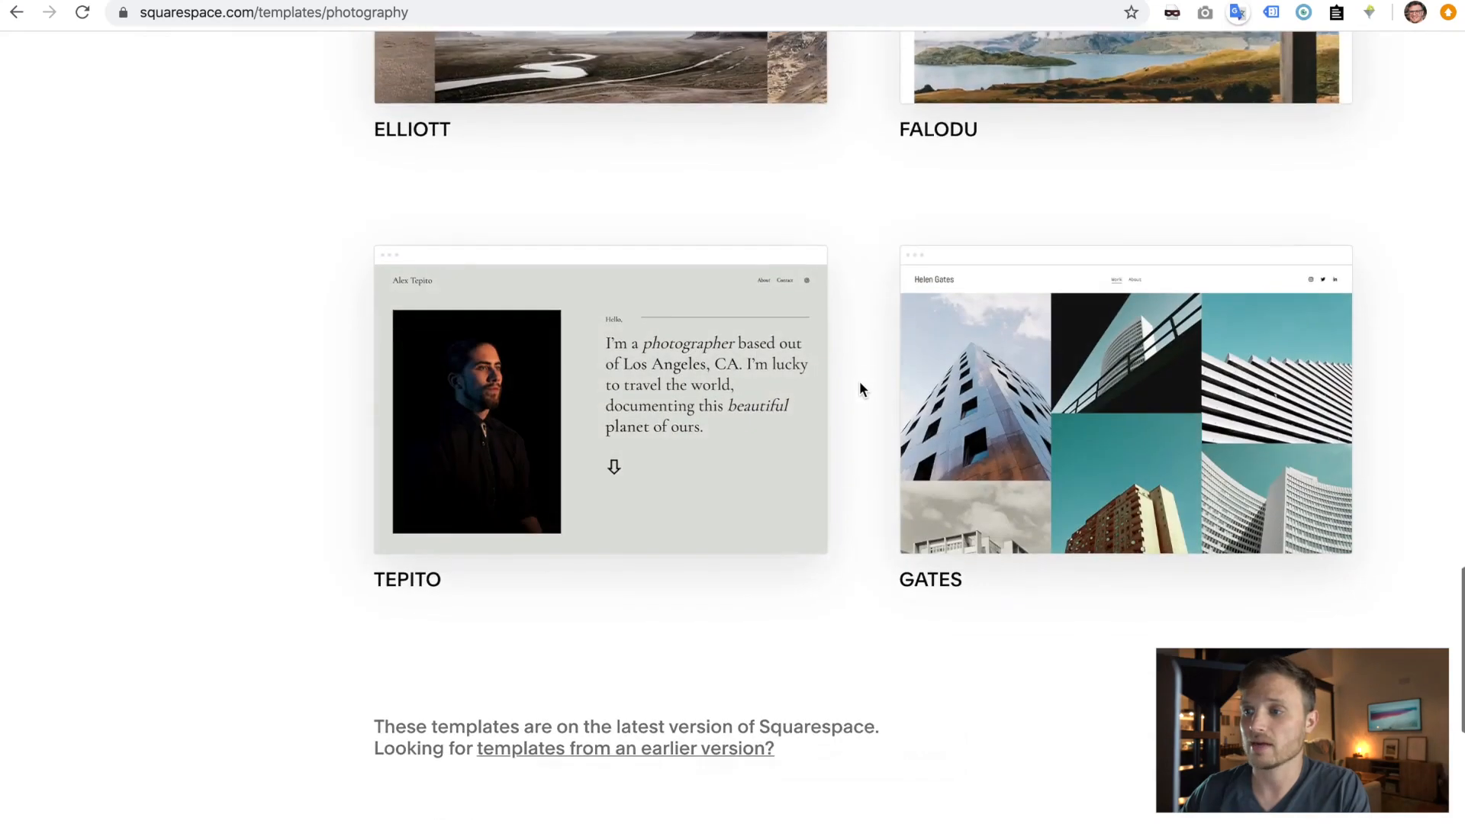
pyautogui.scroll(-2, 860, 389)
pyautogui.moveTo(1201, 350)
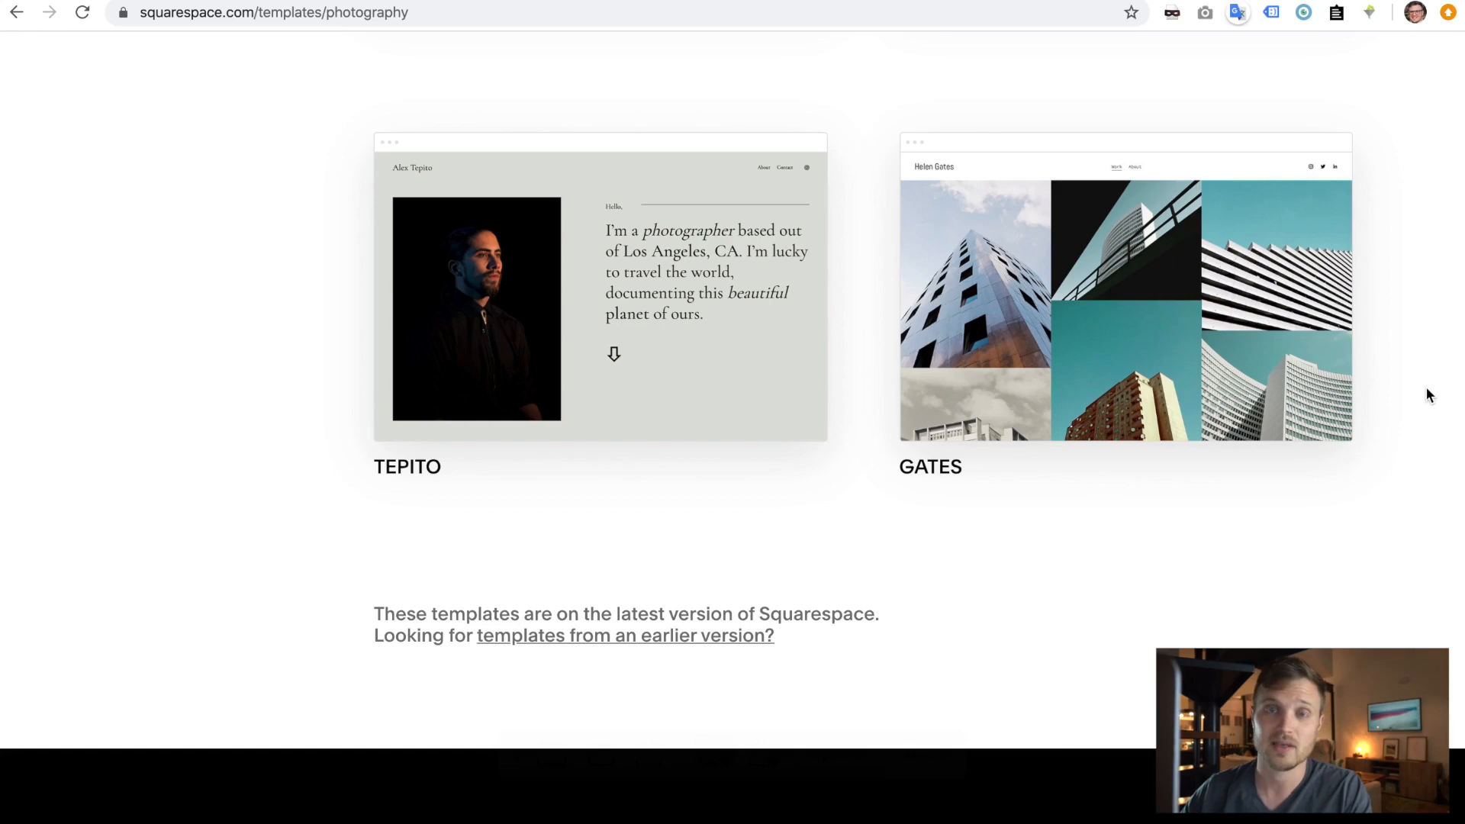
pyautogui.moveTo(1295, 368)
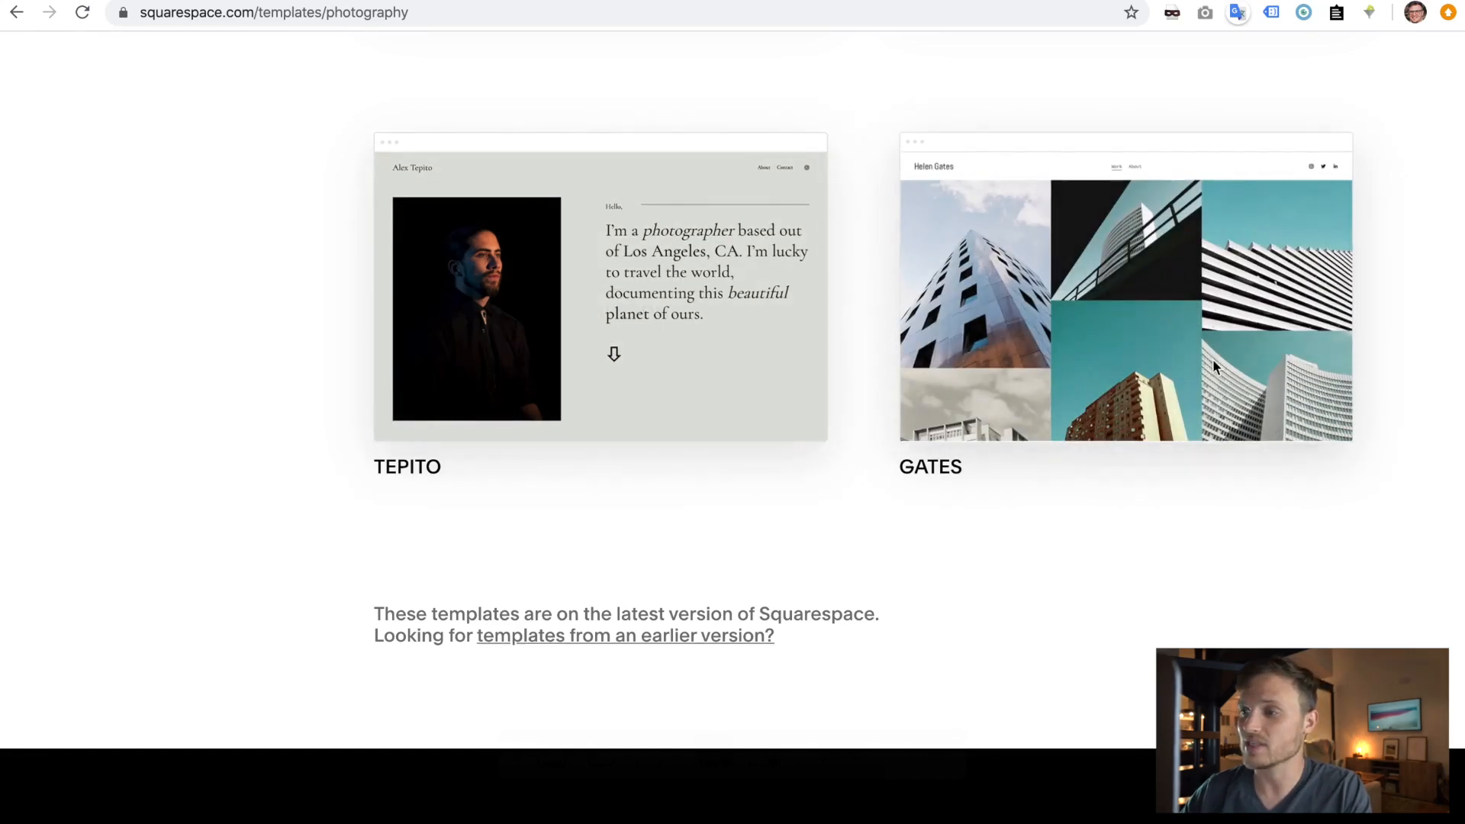
pyautogui.click(1128, 316)
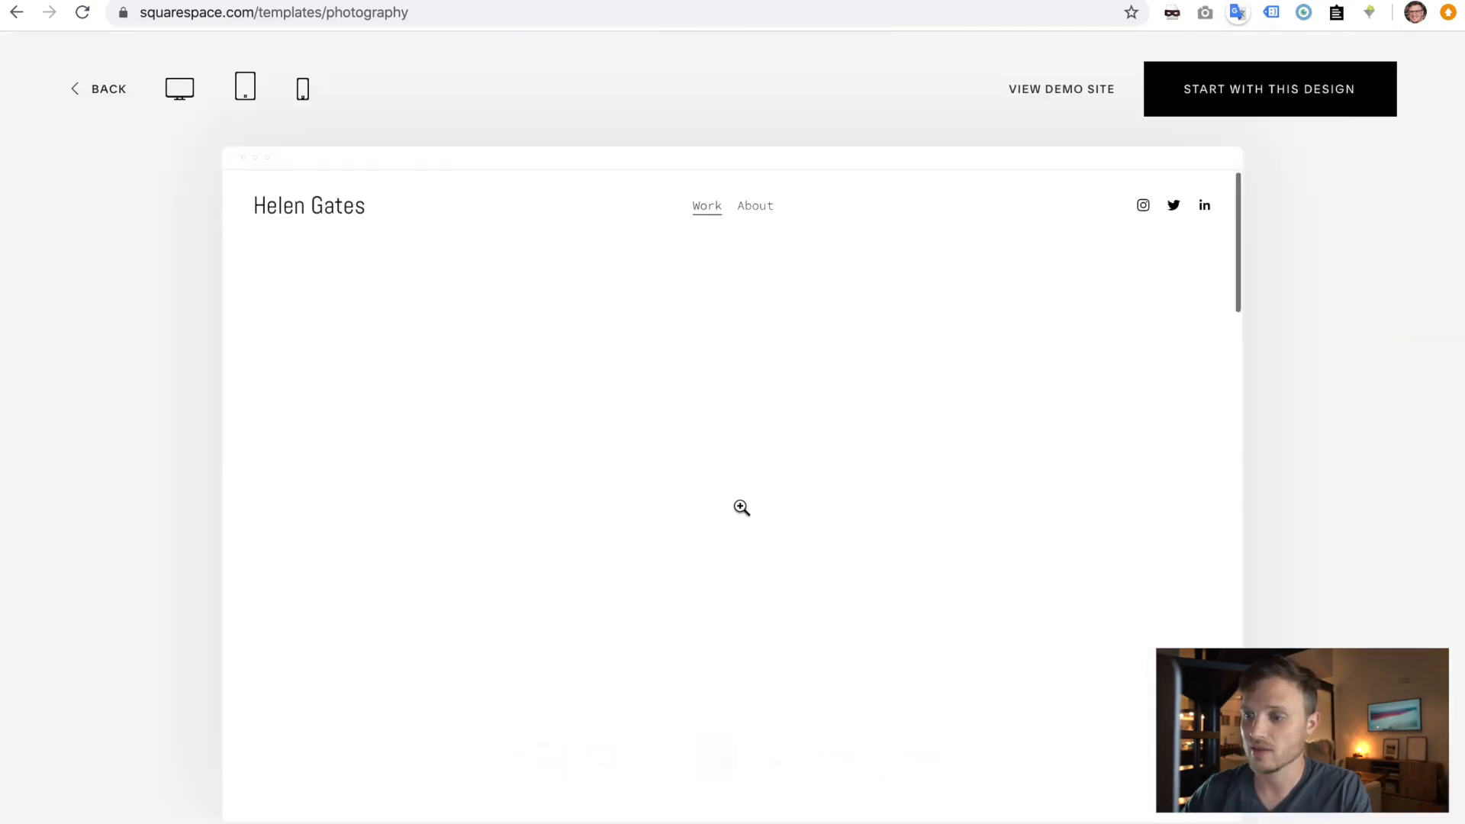
# - Look through the Gates preview and start building a site from it
pyautogui.scroll(-1, 739, 506)
pyautogui.scroll(-15, 740, 506)
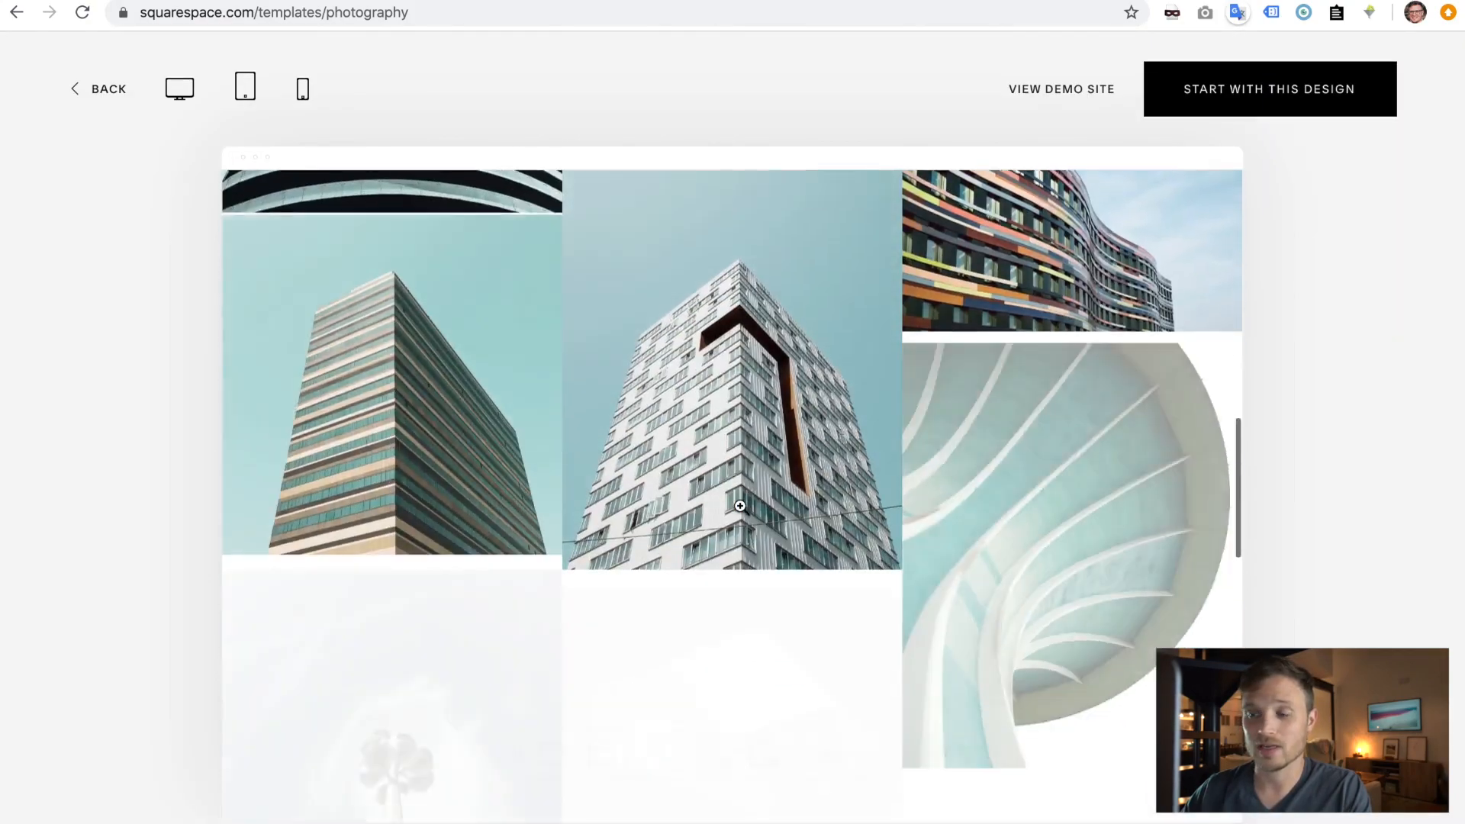
pyautogui.scroll(15, 740, 506)
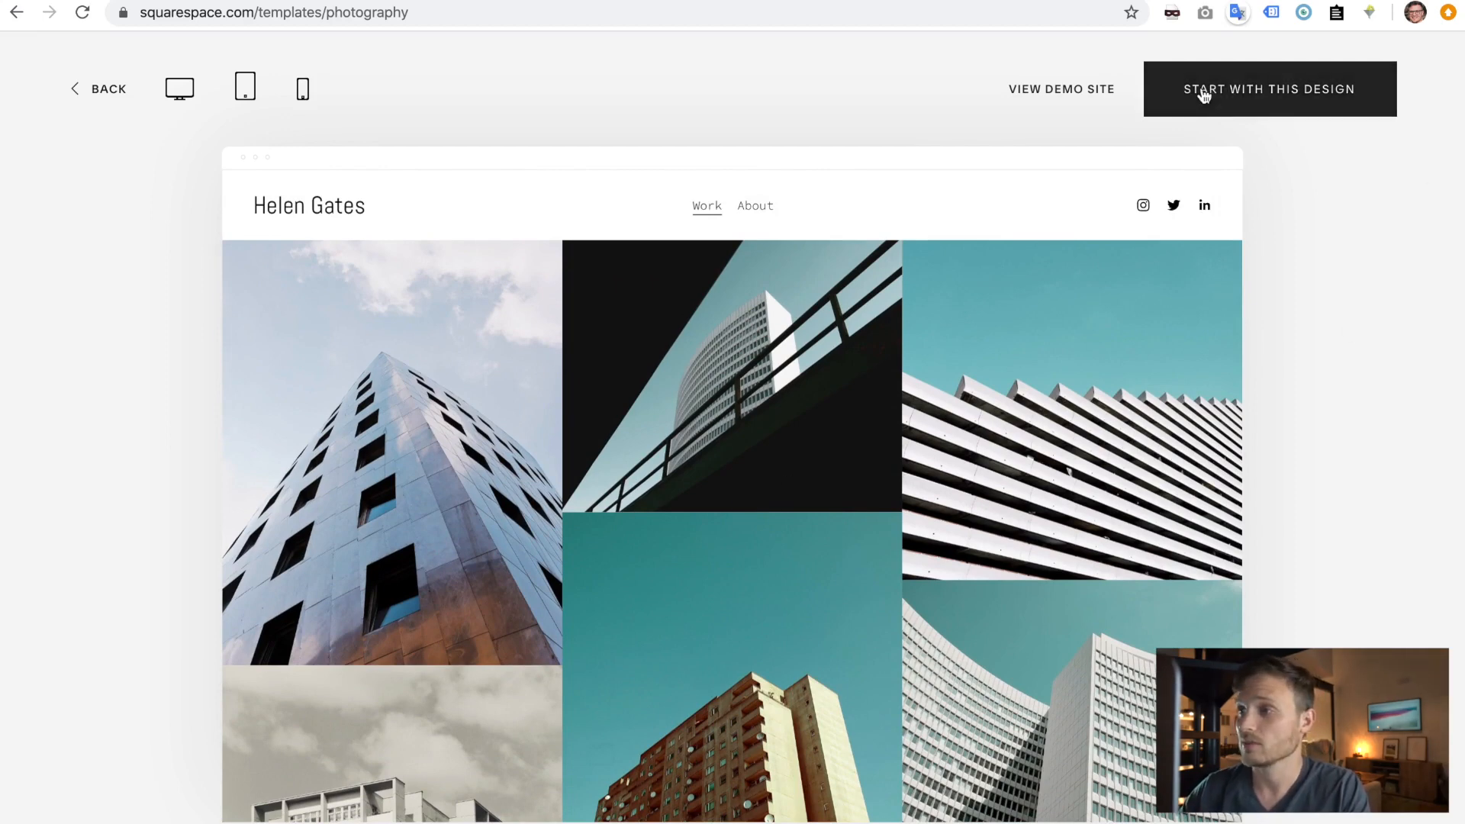
pyautogui.click(1288, 104)
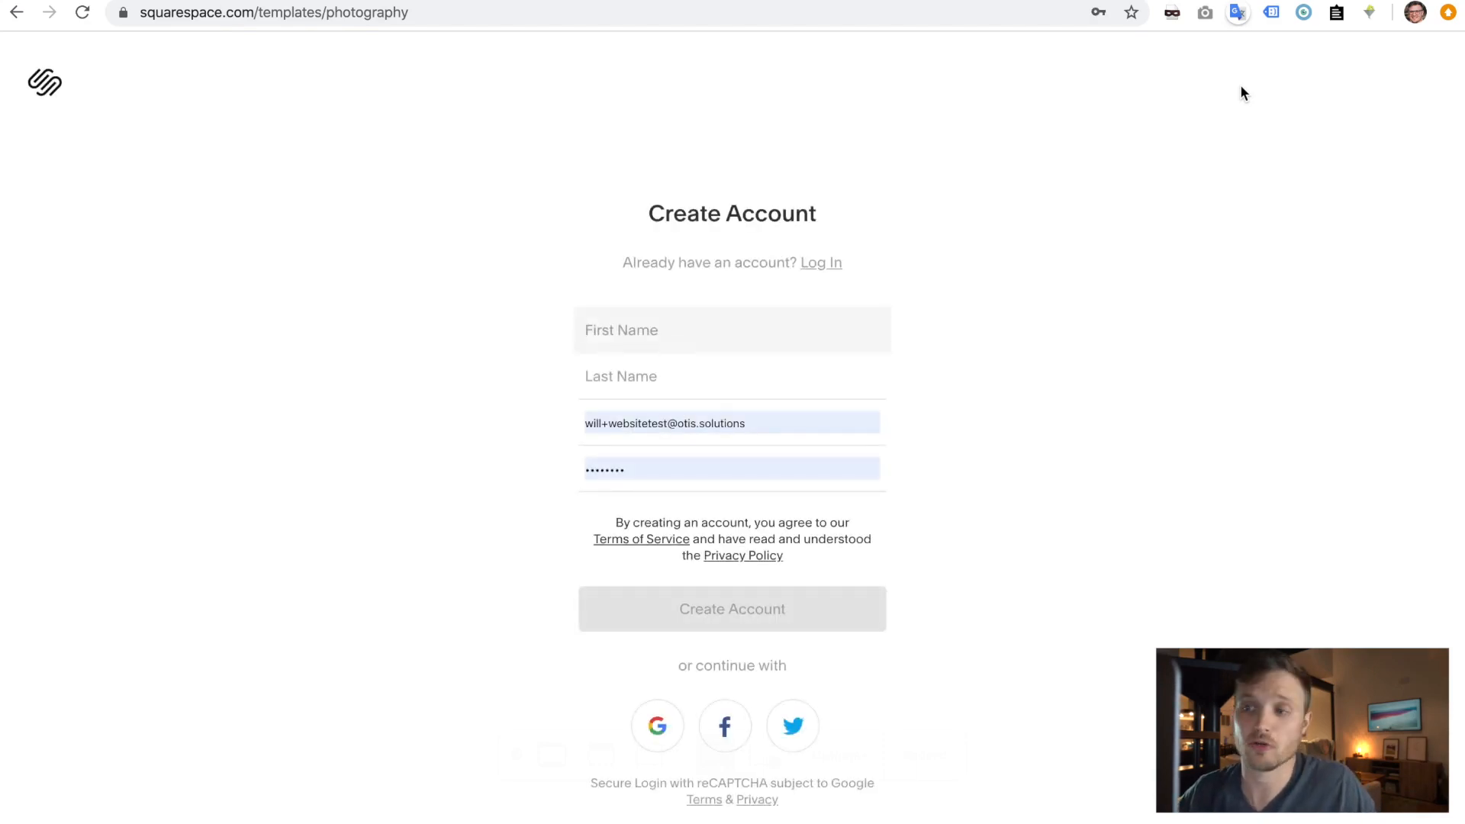
# - Clear the prefilled e-mail and password from the sign-up form
pyautogui.tripleClick(768, 430)
pyautogui.press('BackSpace')
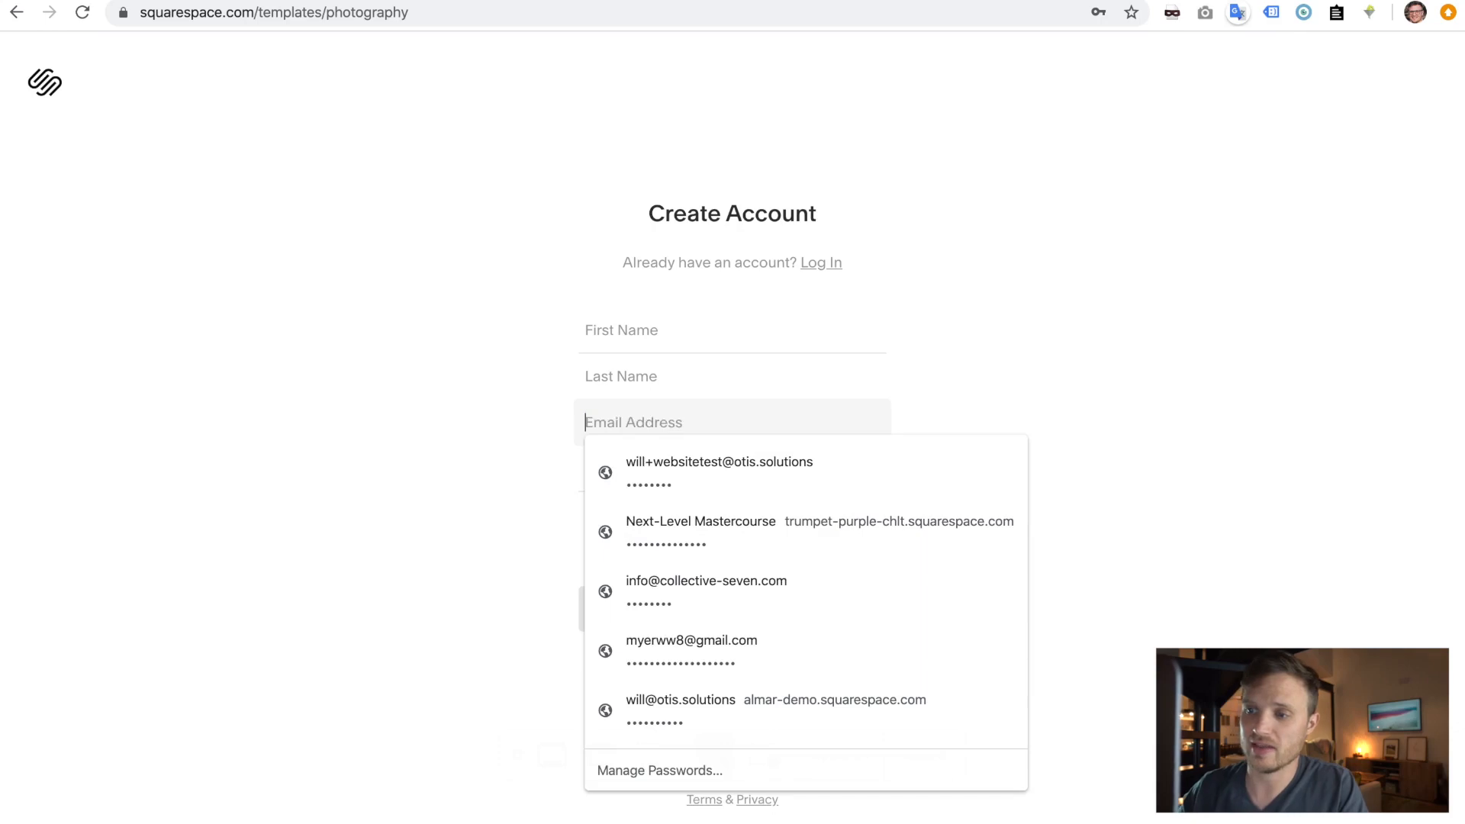
pyautogui.click(397, 428)
pyautogui.tripleClick(717, 450)
pyautogui.press('BackSpace')
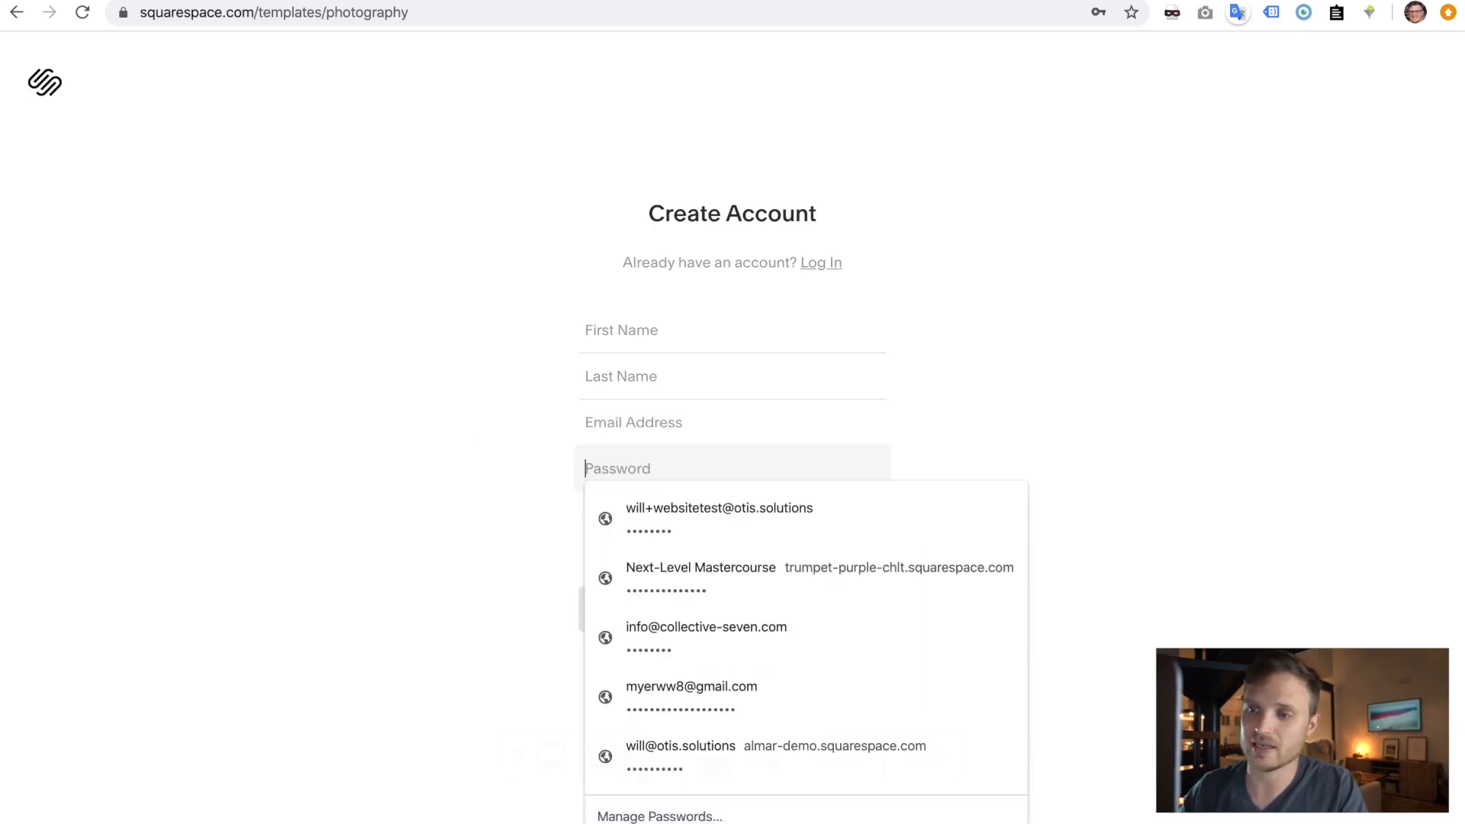
pyautogui.click(425, 484)
# - Enter first name, last name, e-mail and password, then create the Squarespace account
pyautogui.click(632, 330)
pyautogui.write('Will')
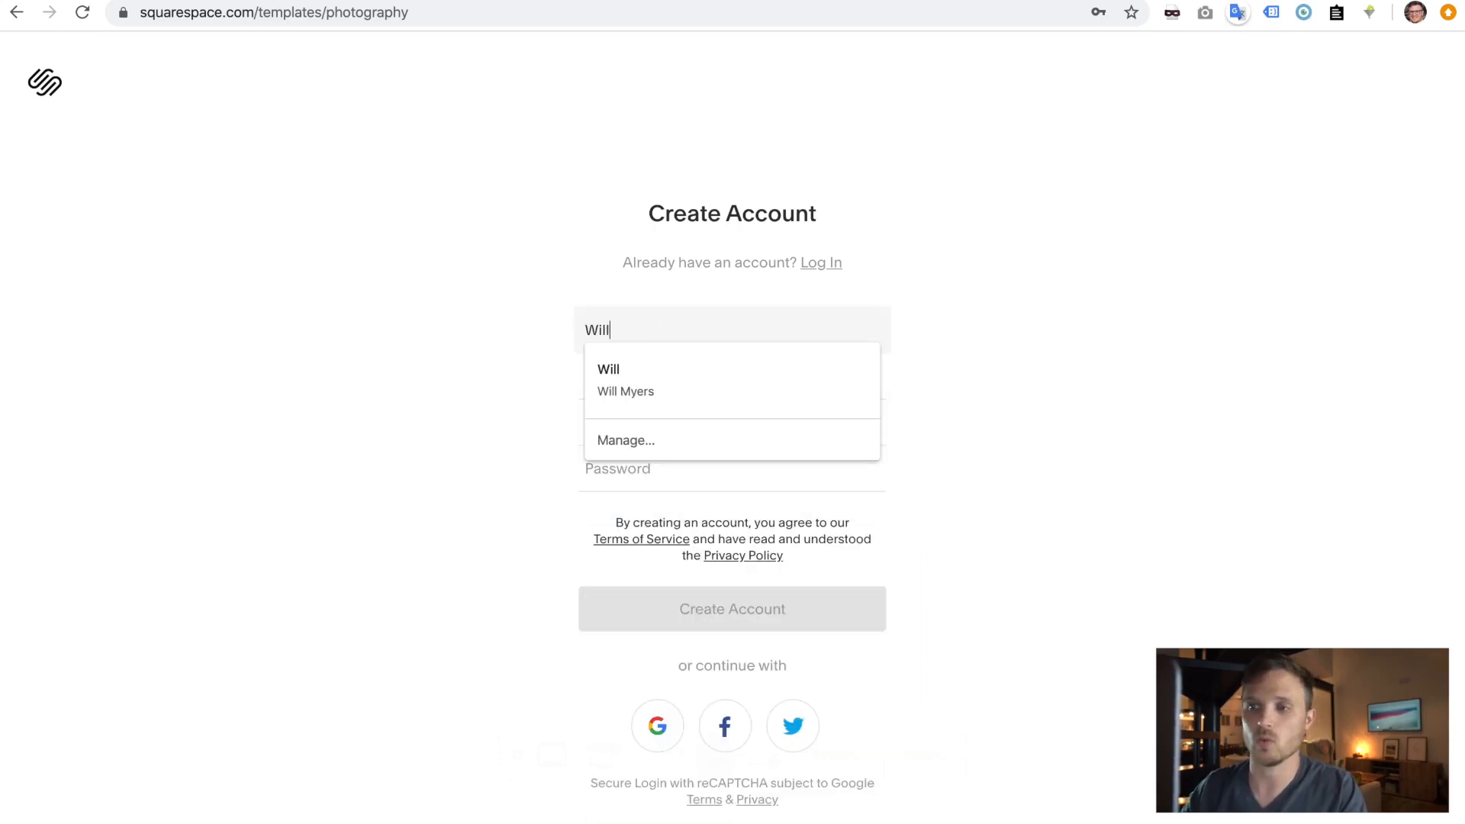
pyautogui.press('Tab')
pyautogui.write('M')
pyautogui.press('Tab')
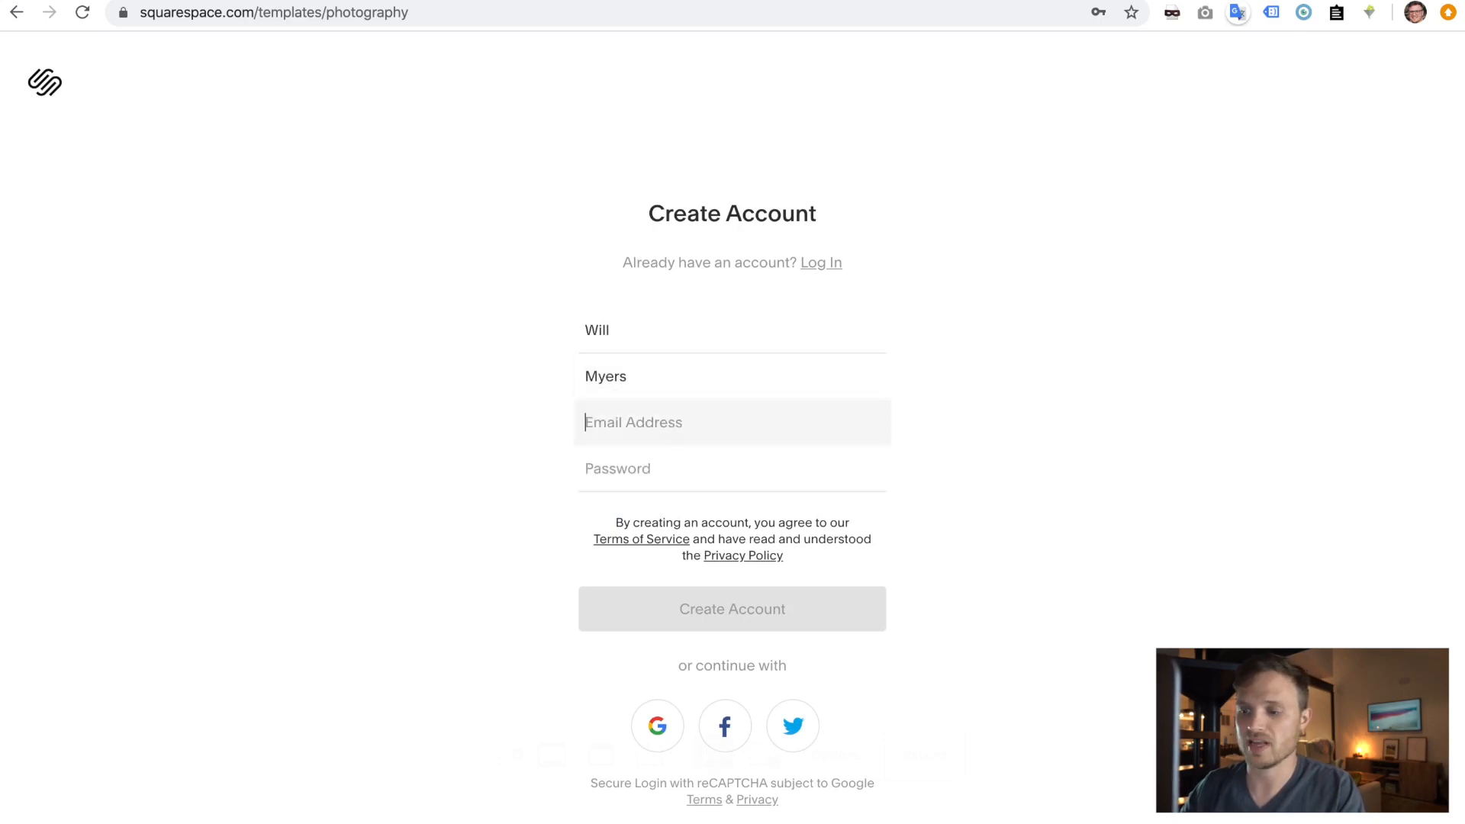
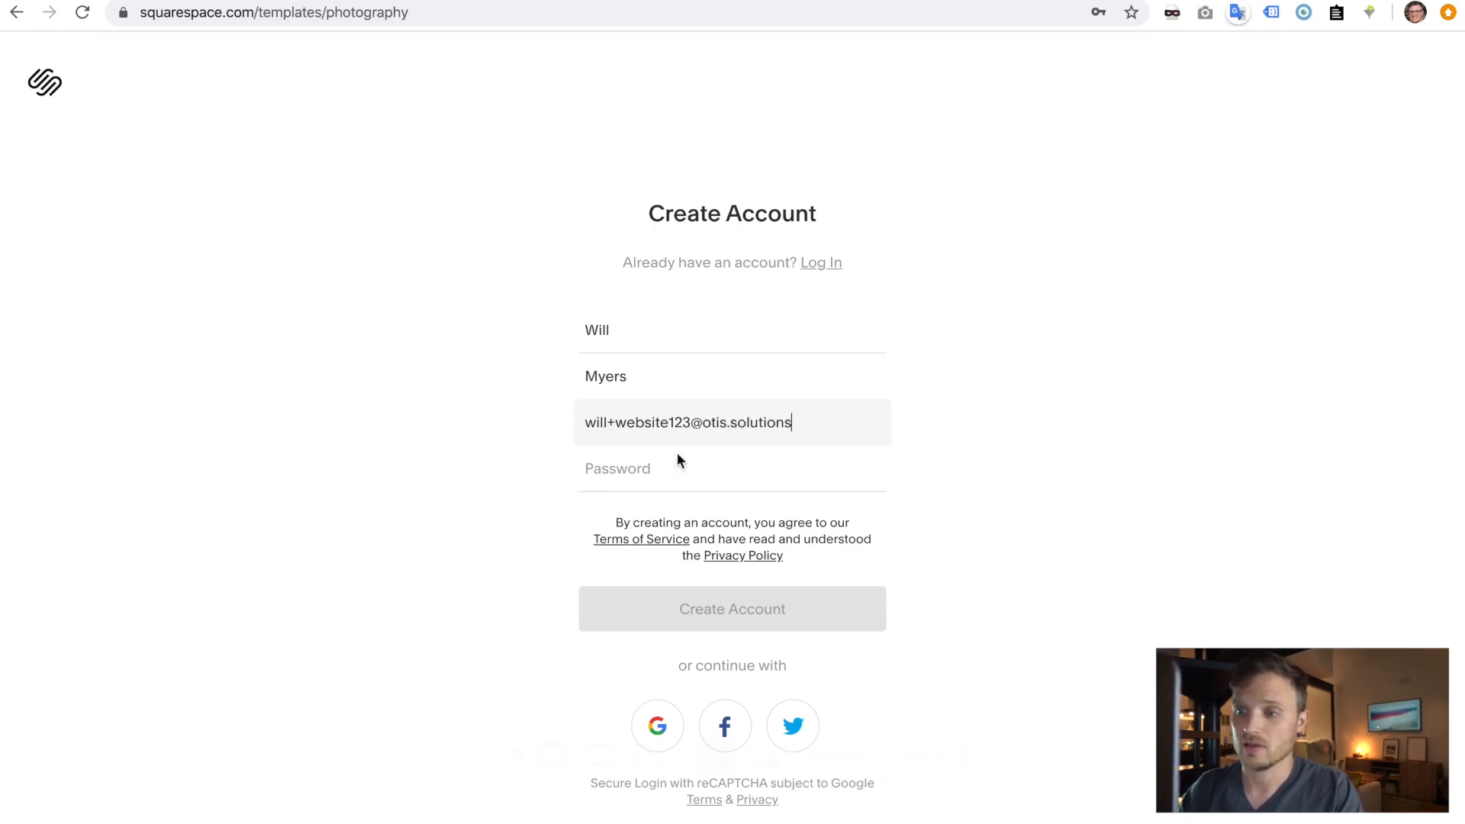
pyautogui.click(671, 471)
pyautogui.write('••••')
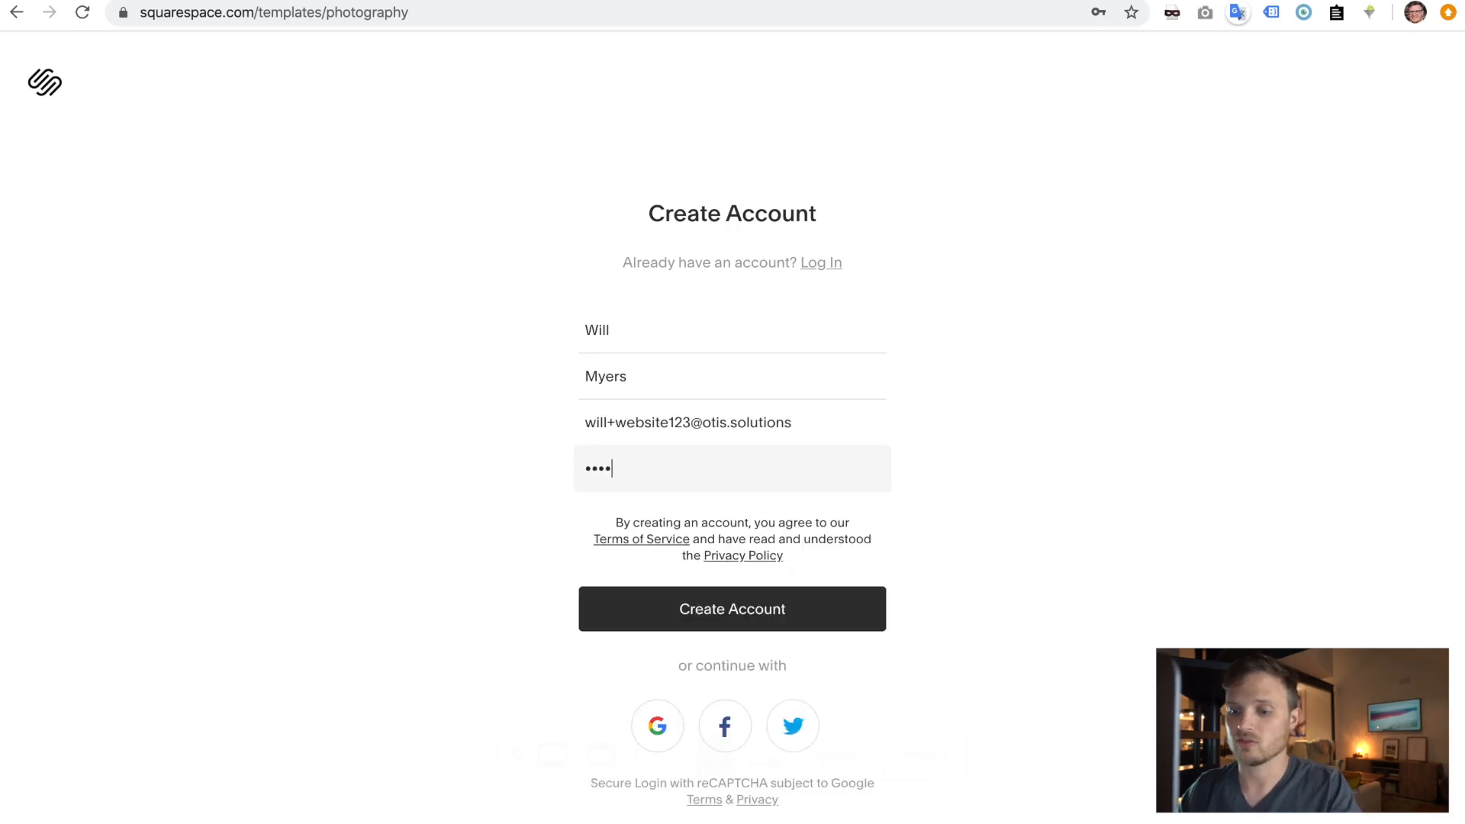
pyautogui.click(735, 614)
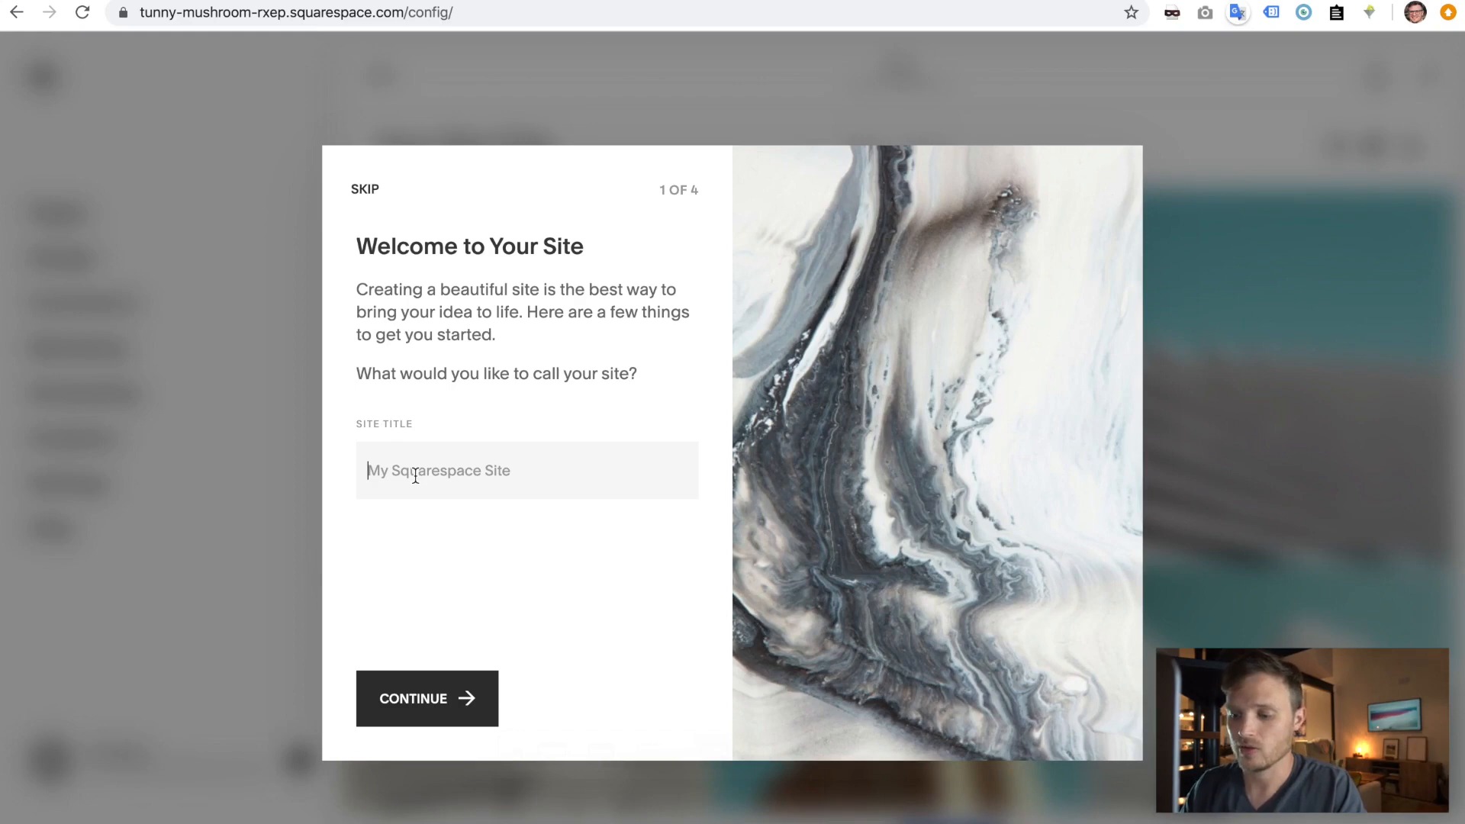
pyautogui.write('Jok')
pyautogui.press('BackSpace')
pyautogui.press('BackSpace')
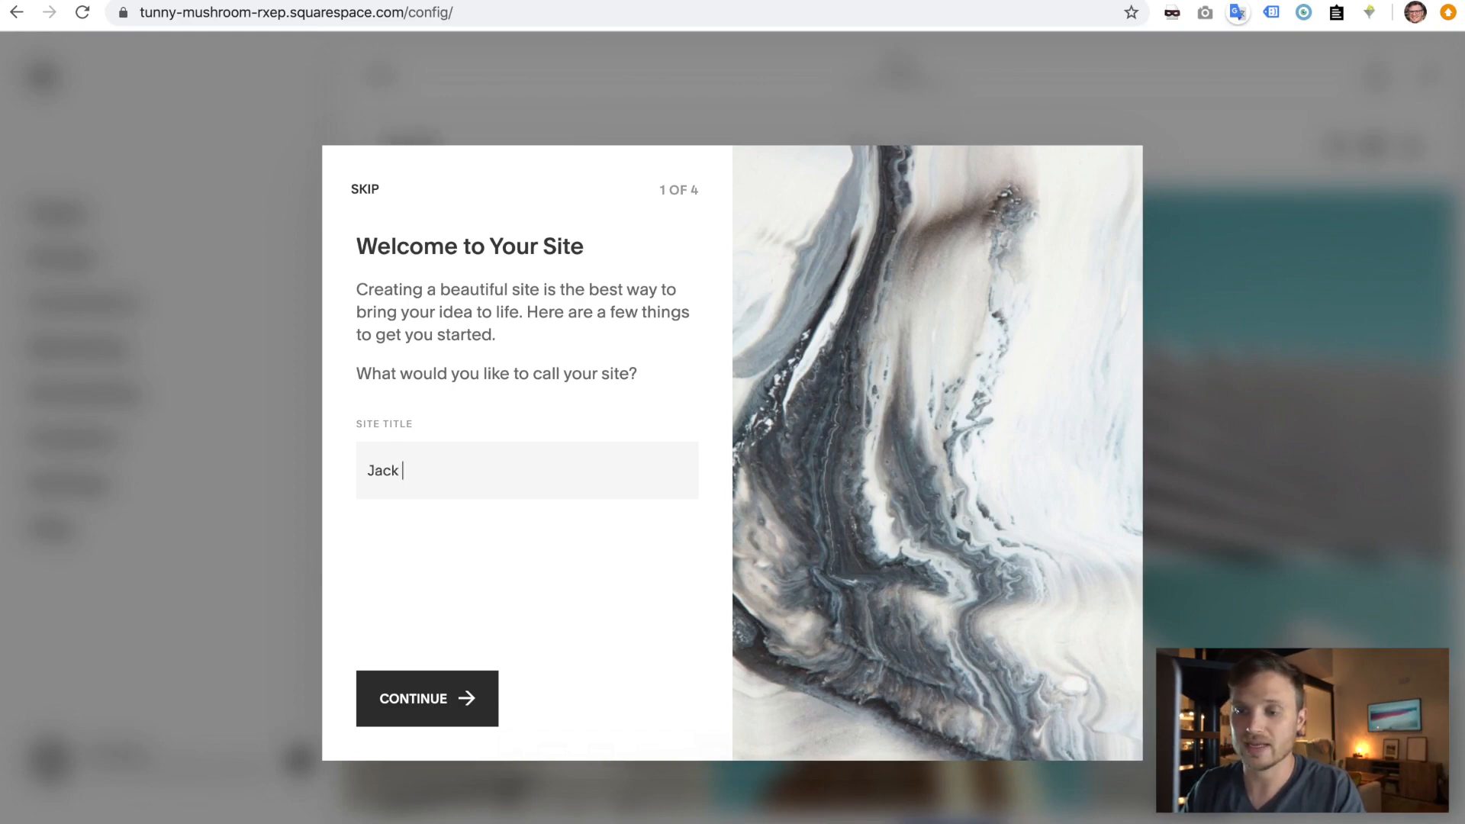
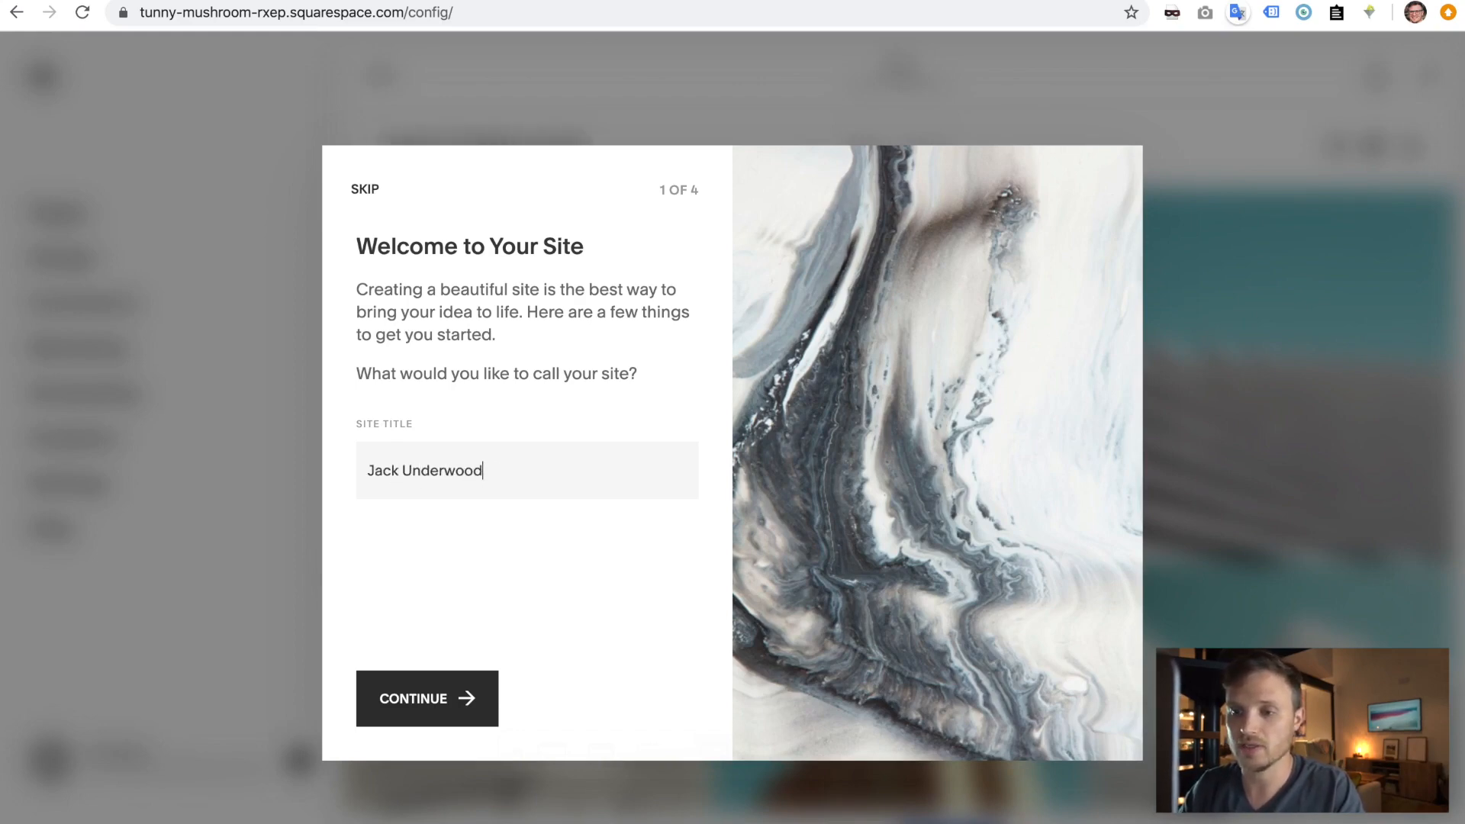
pyautogui.click(428, 707)
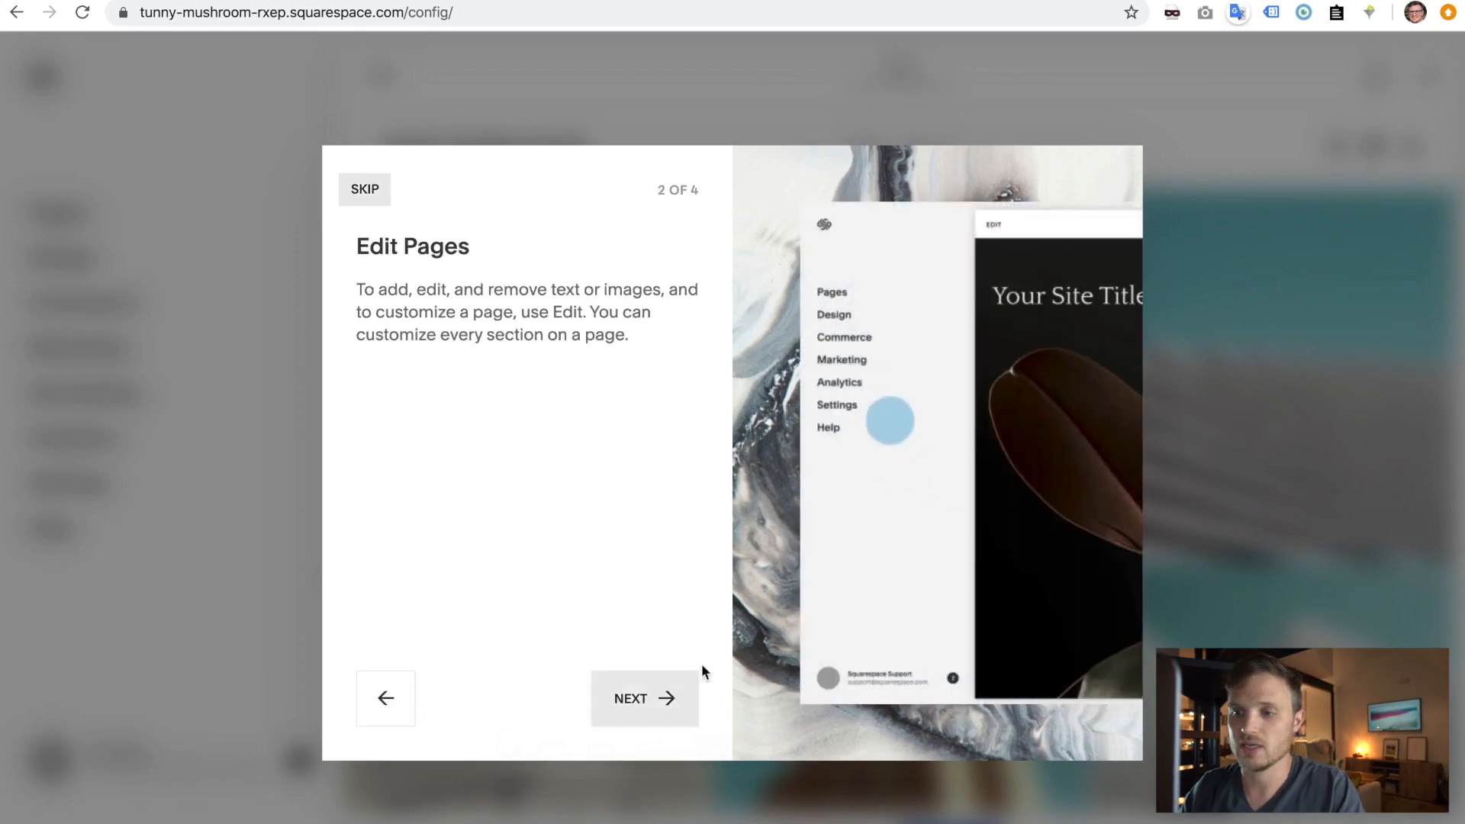
pyautogui.click(366, 191)
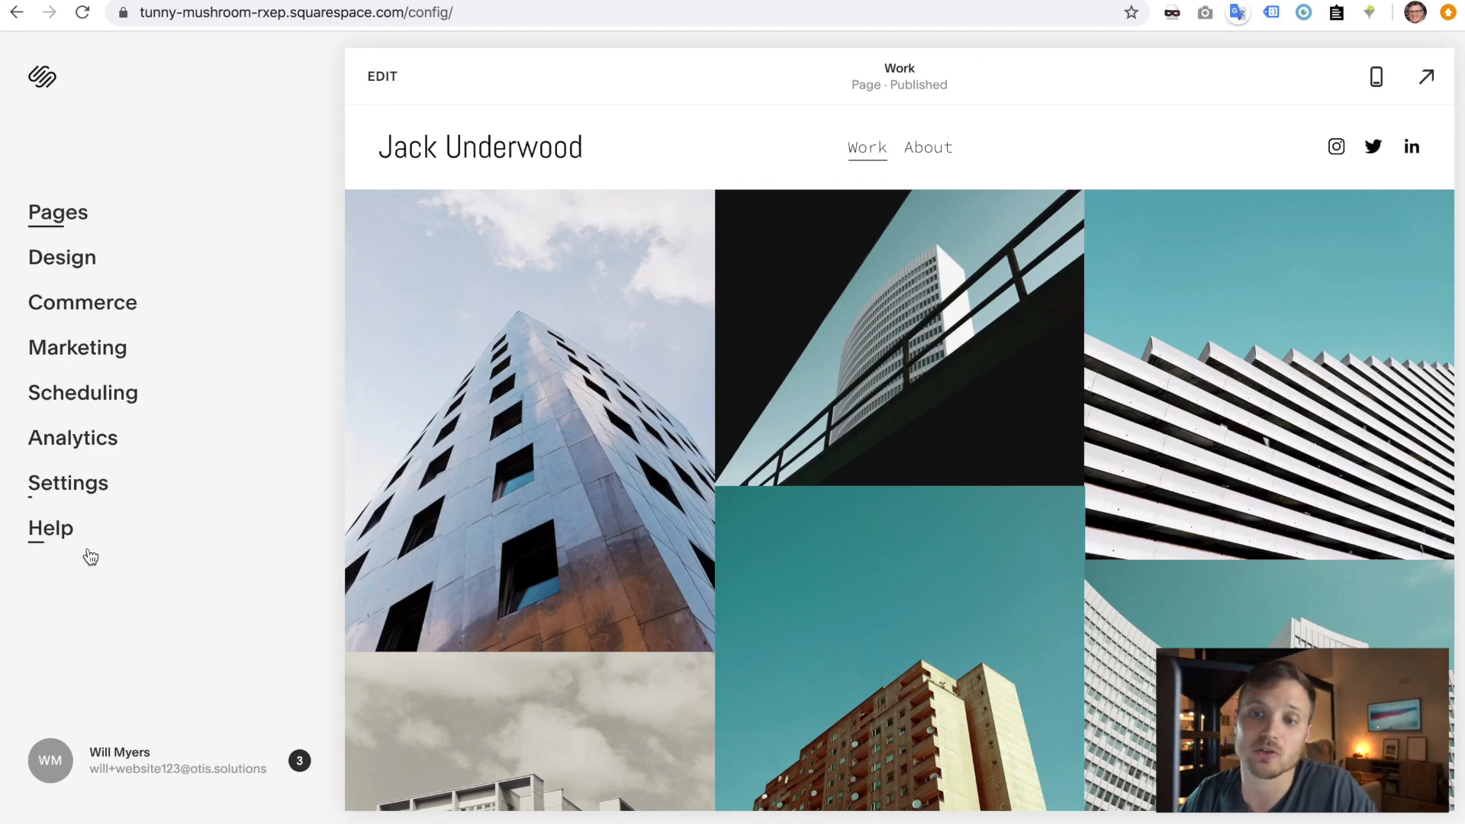
pyautogui.click(79, 217)
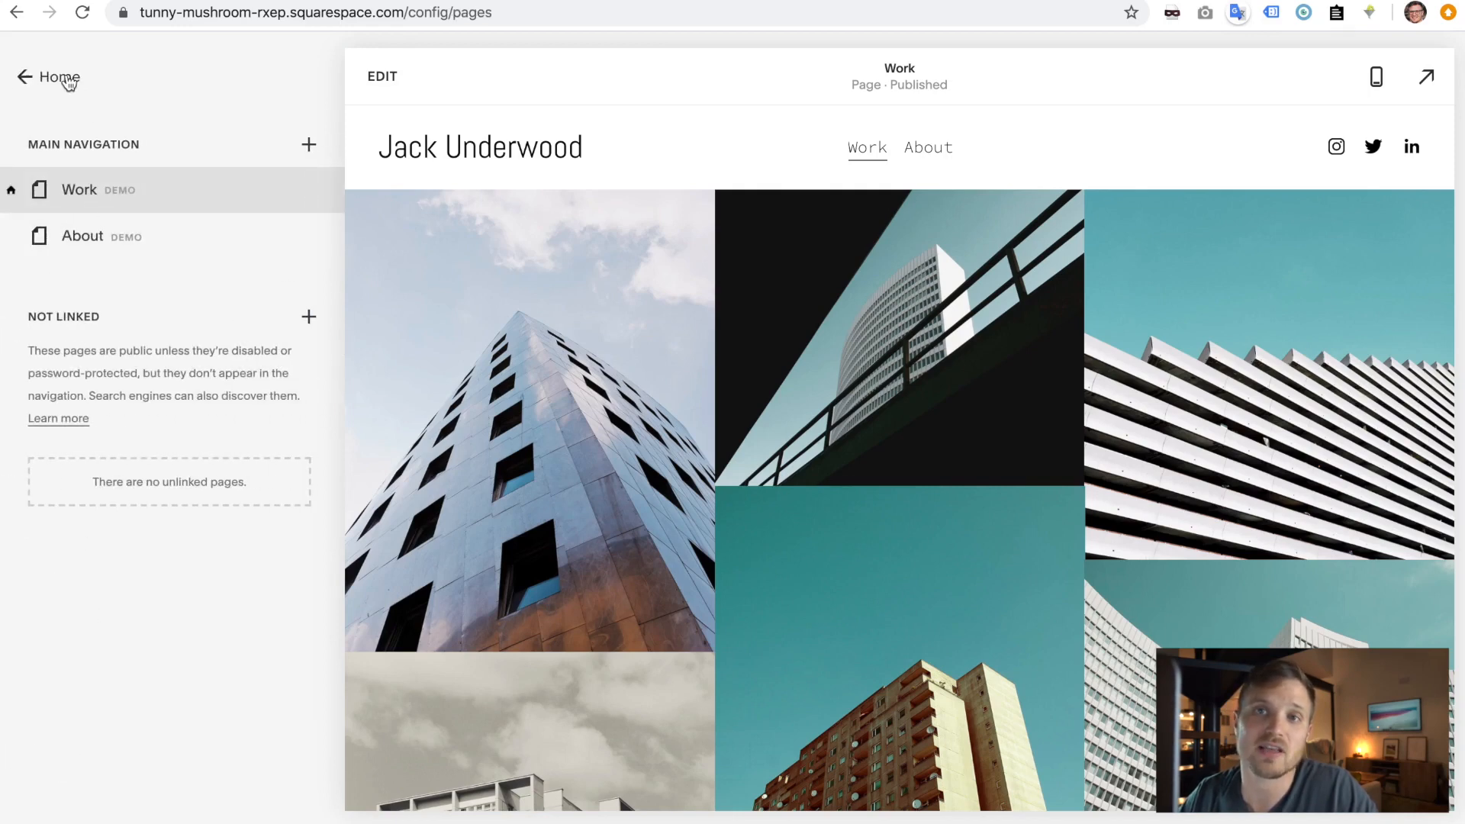
pyautogui.click(67, 80)
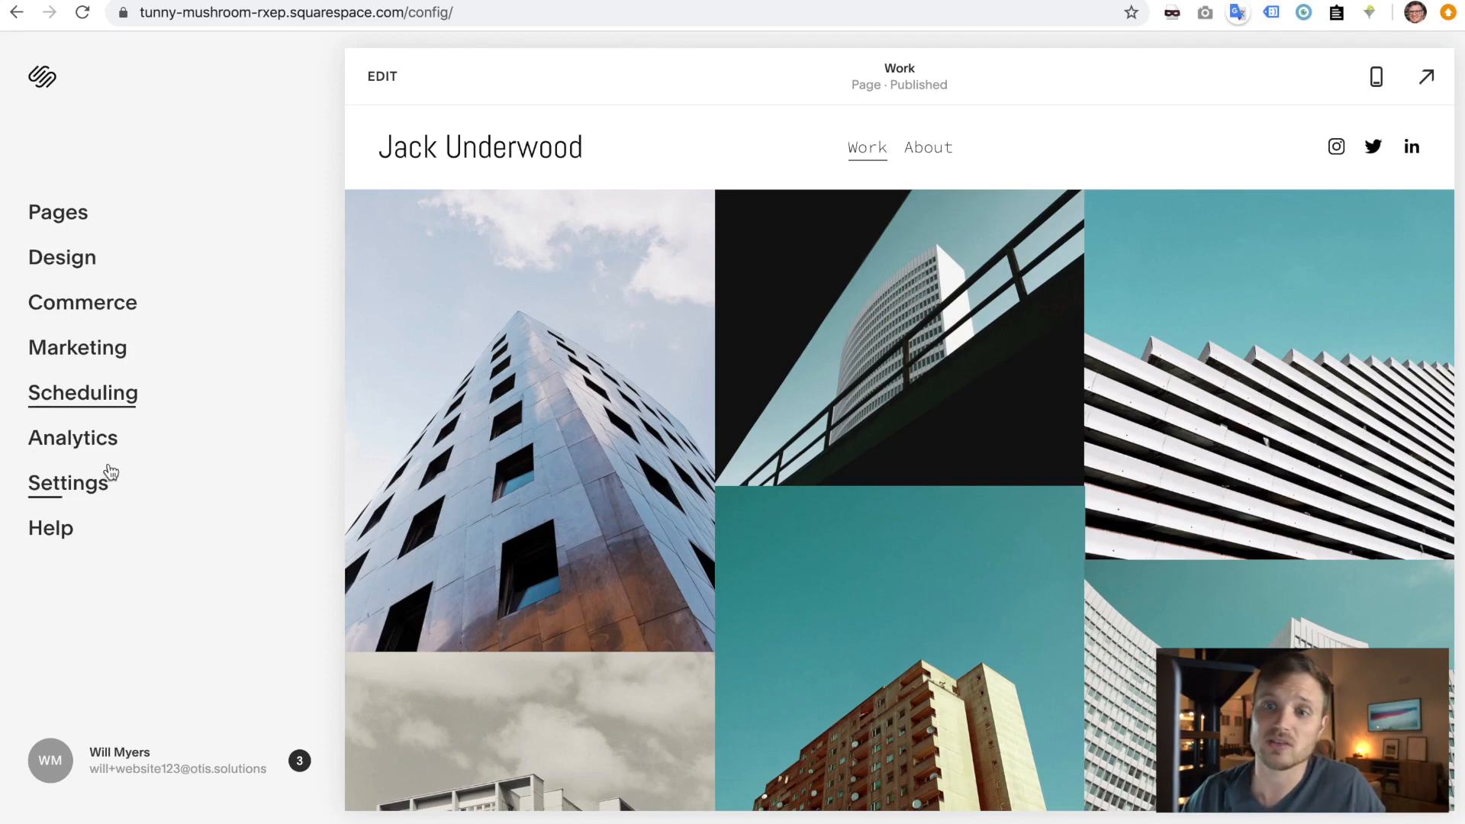
pyautogui.click(91, 449)
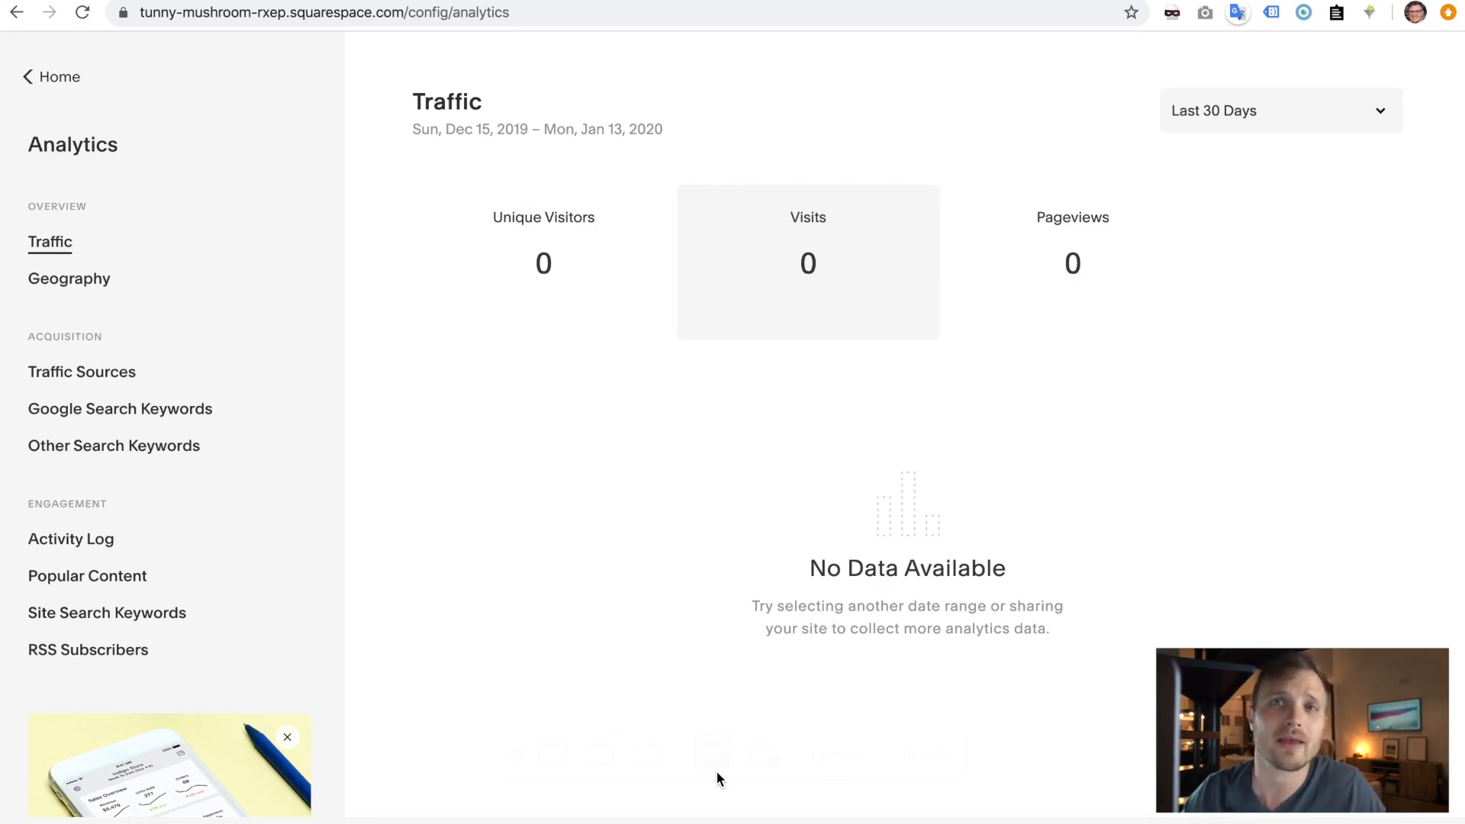
pyautogui.click(59, 77)
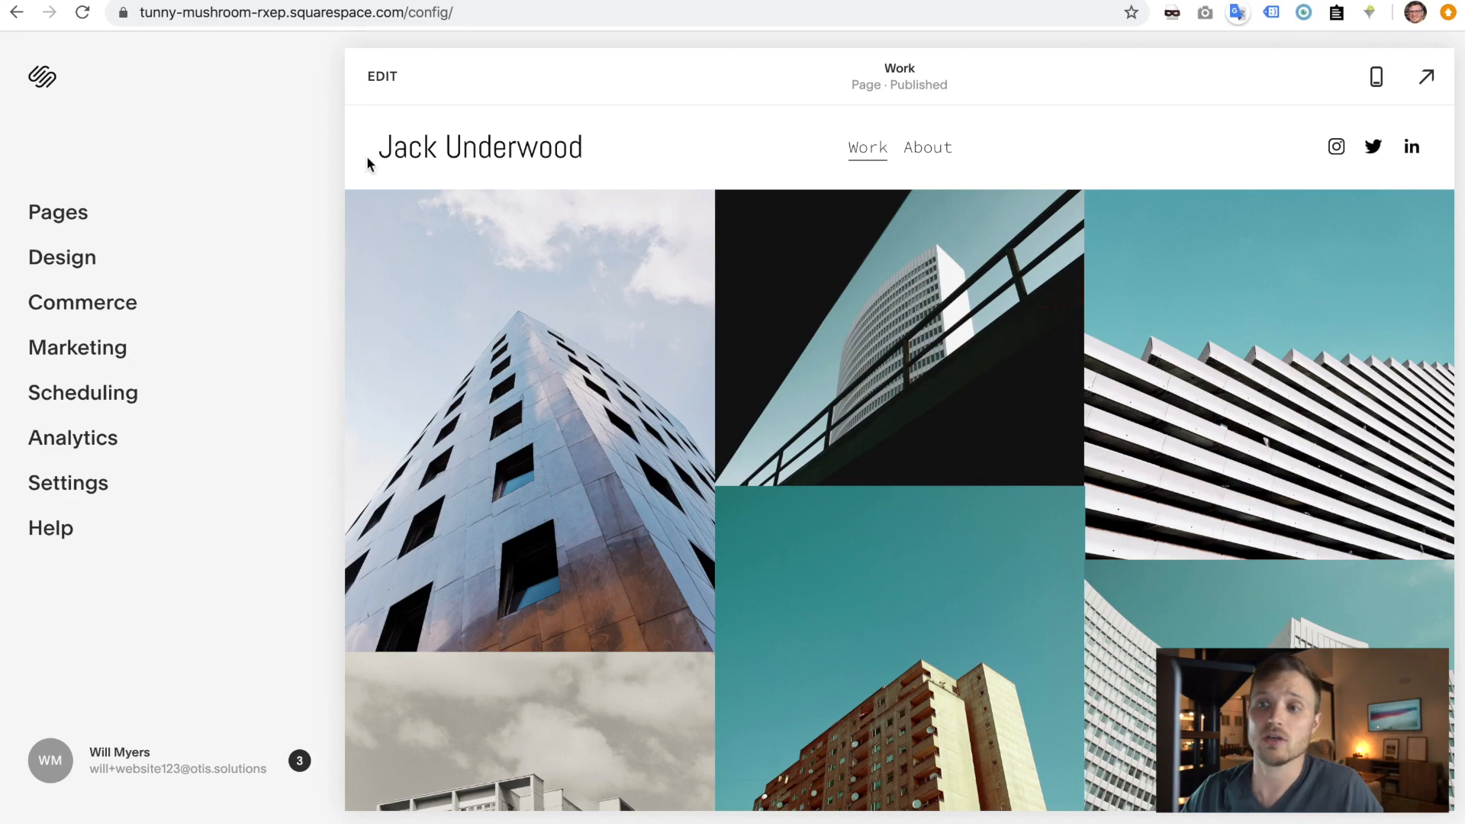
# - Open the Work page in Pages, scroll through its gallery in edit mode, and finish editing
pyautogui.click(75, 222)
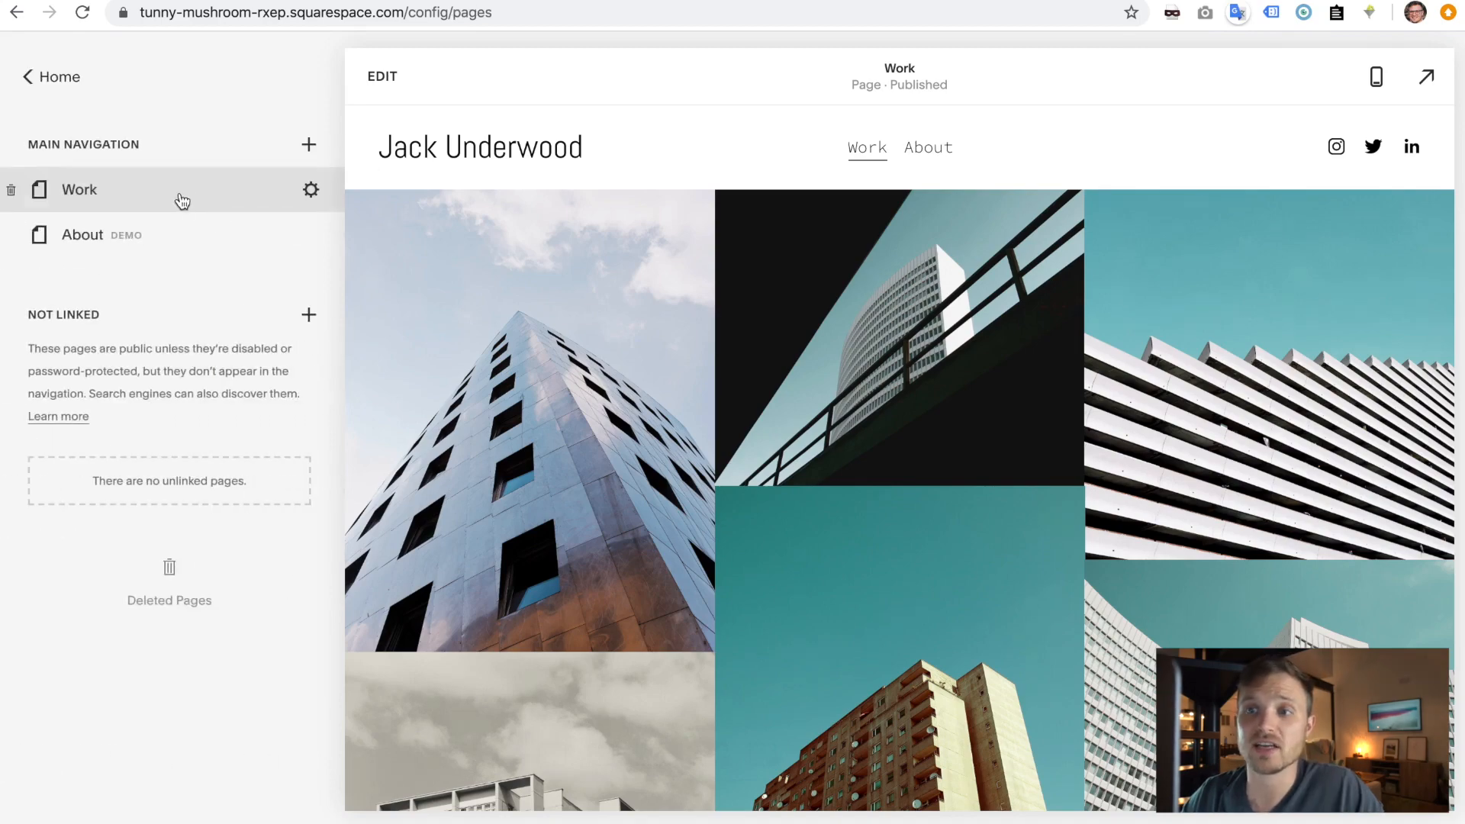
pyautogui.click(380, 78)
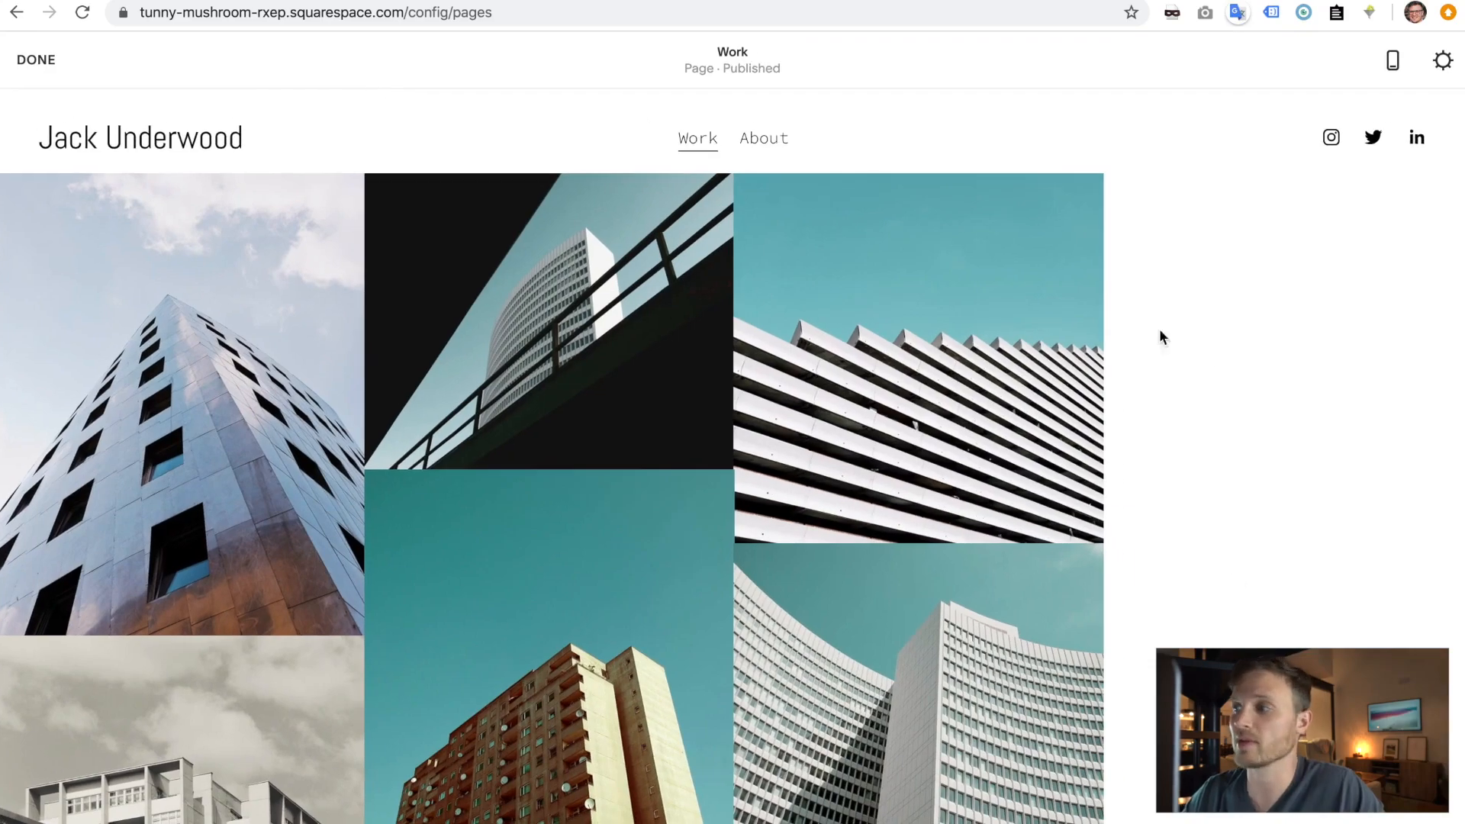
pyautogui.scroll(-5, 707, 490)
pyautogui.scroll(-15, 707, 488)
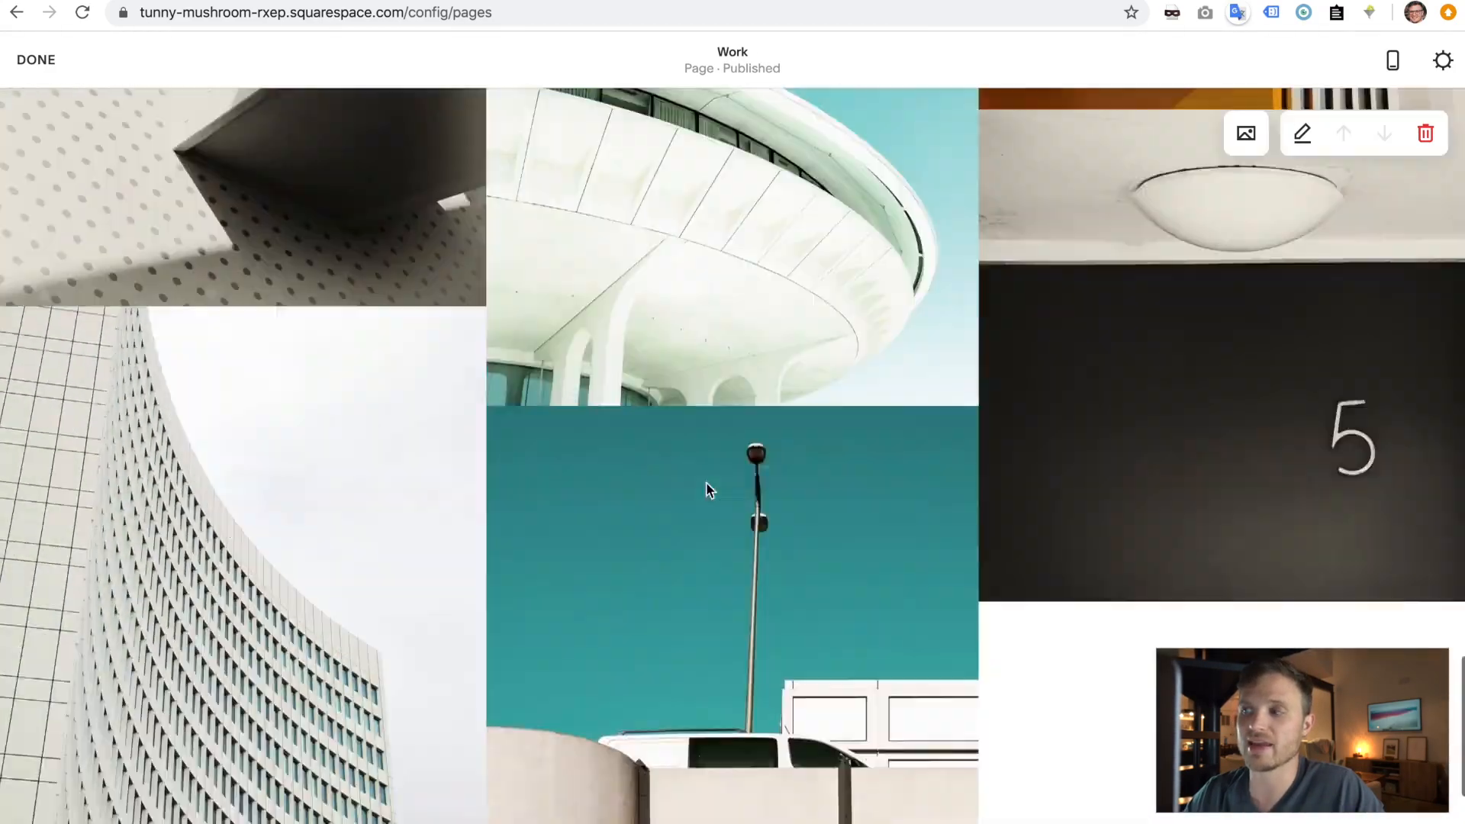
pyautogui.scroll(-5, 706, 490)
pyautogui.scroll(20, 707, 488)
pyautogui.click(36, 60)
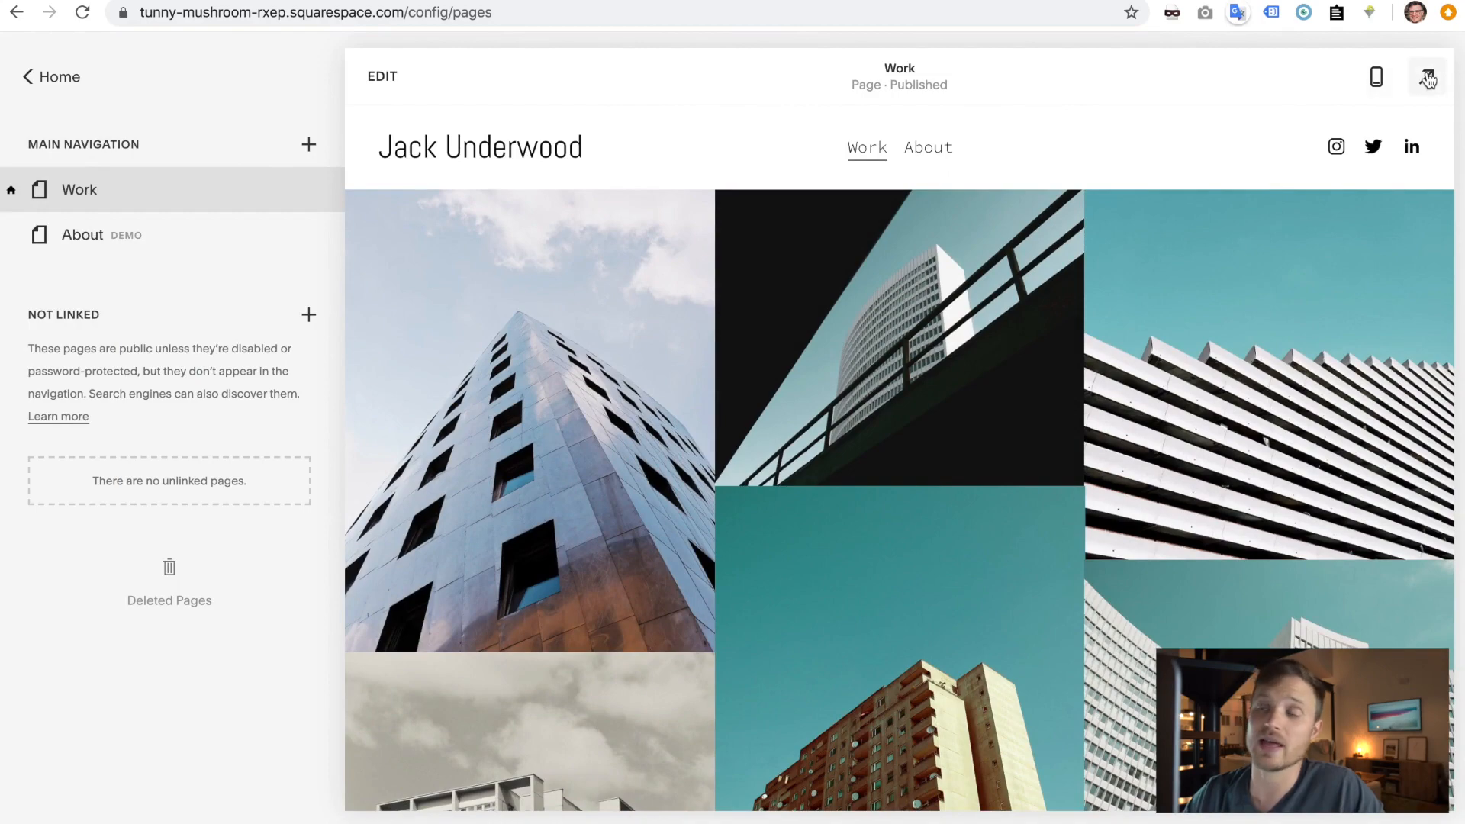
# - Check the mobile layout, then show the About page in the preview
pyautogui.click(1375, 79)
pyautogui.click(1376, 80)
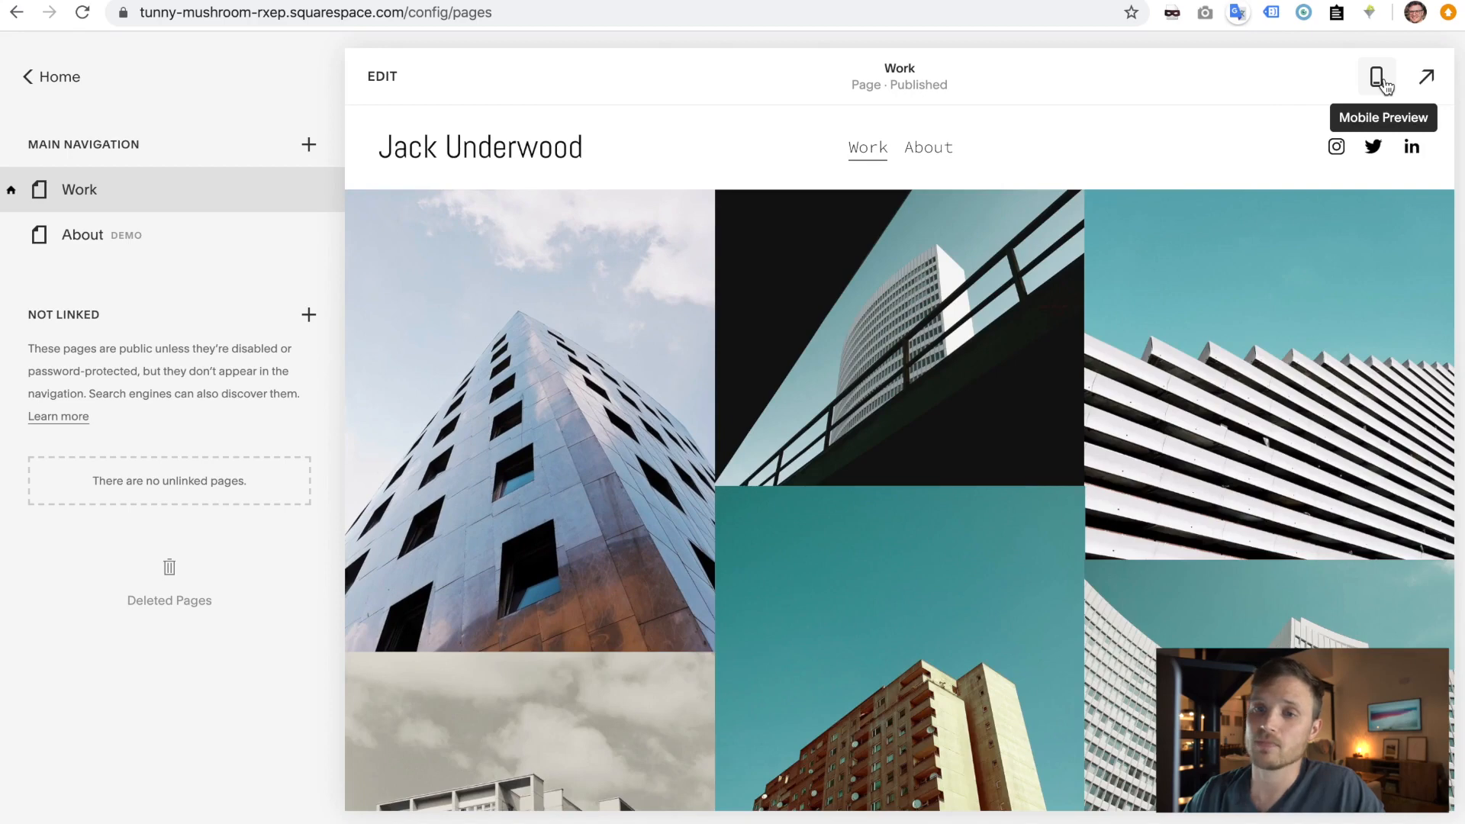
pyautogui.click(81, 240)
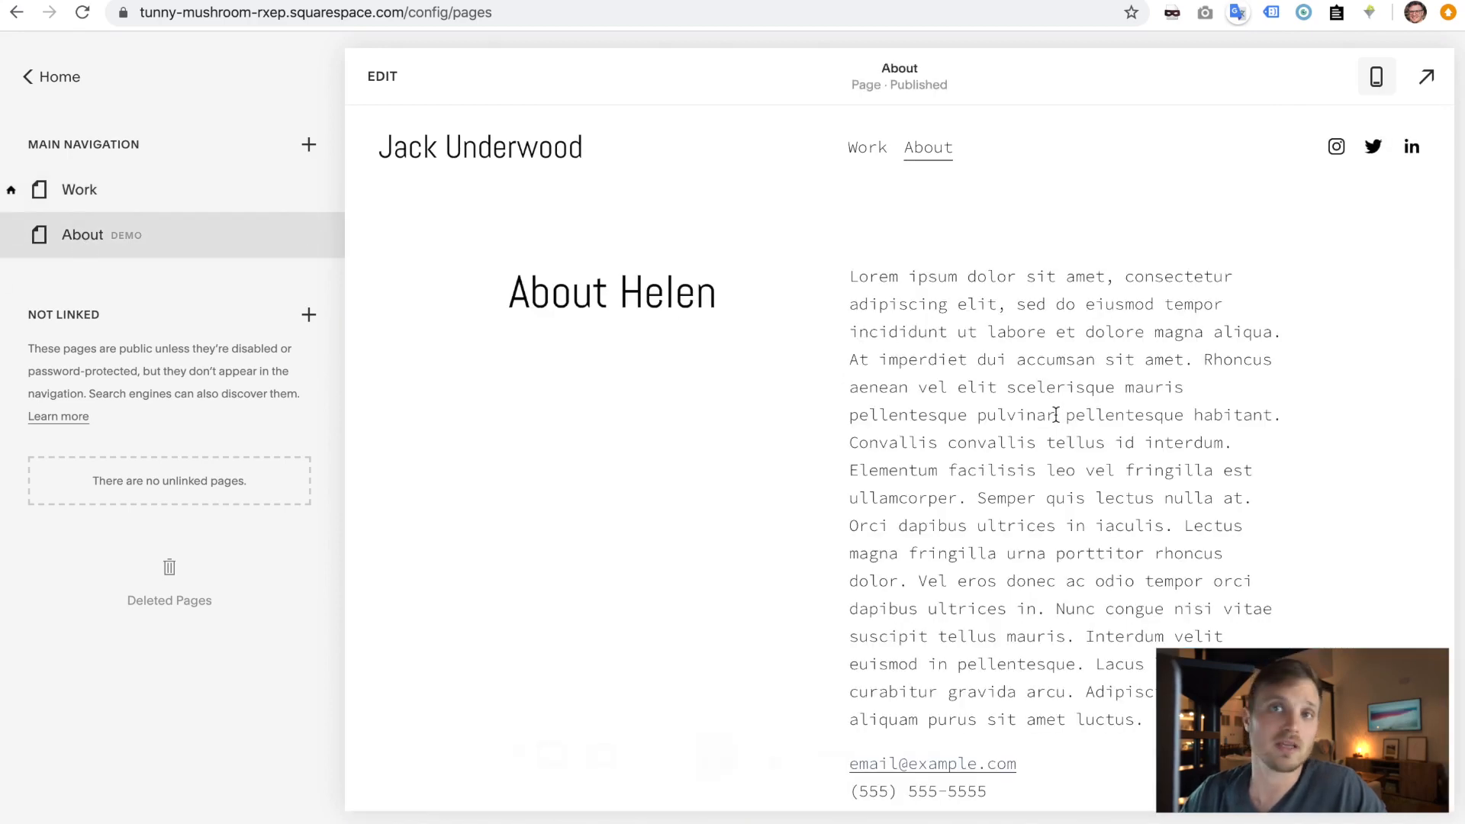
pyautogui.click(81, 71)
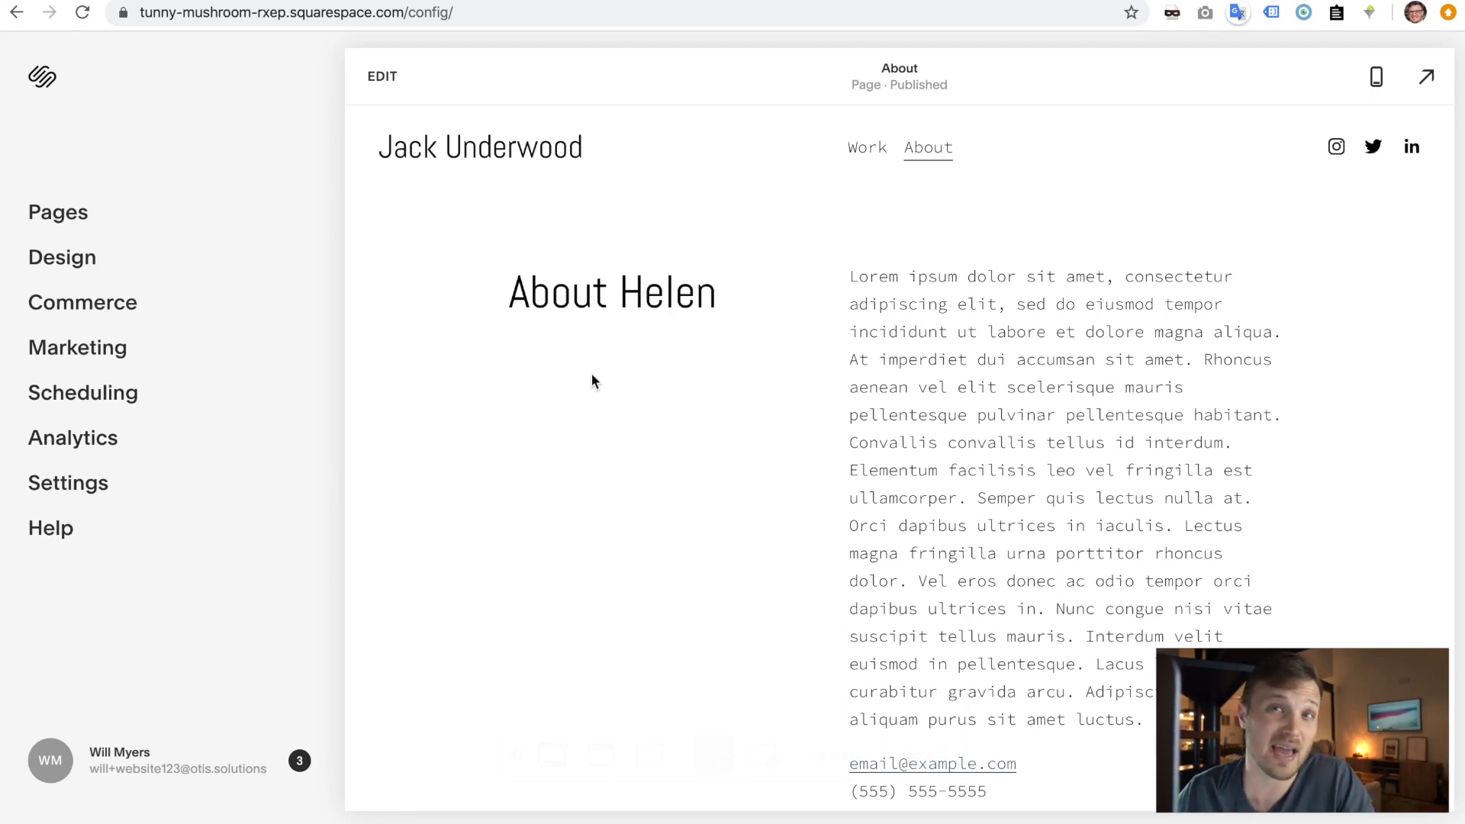
# - Copy the site's web address and load it in a new browser tab
pyautogui.click(140, 11)
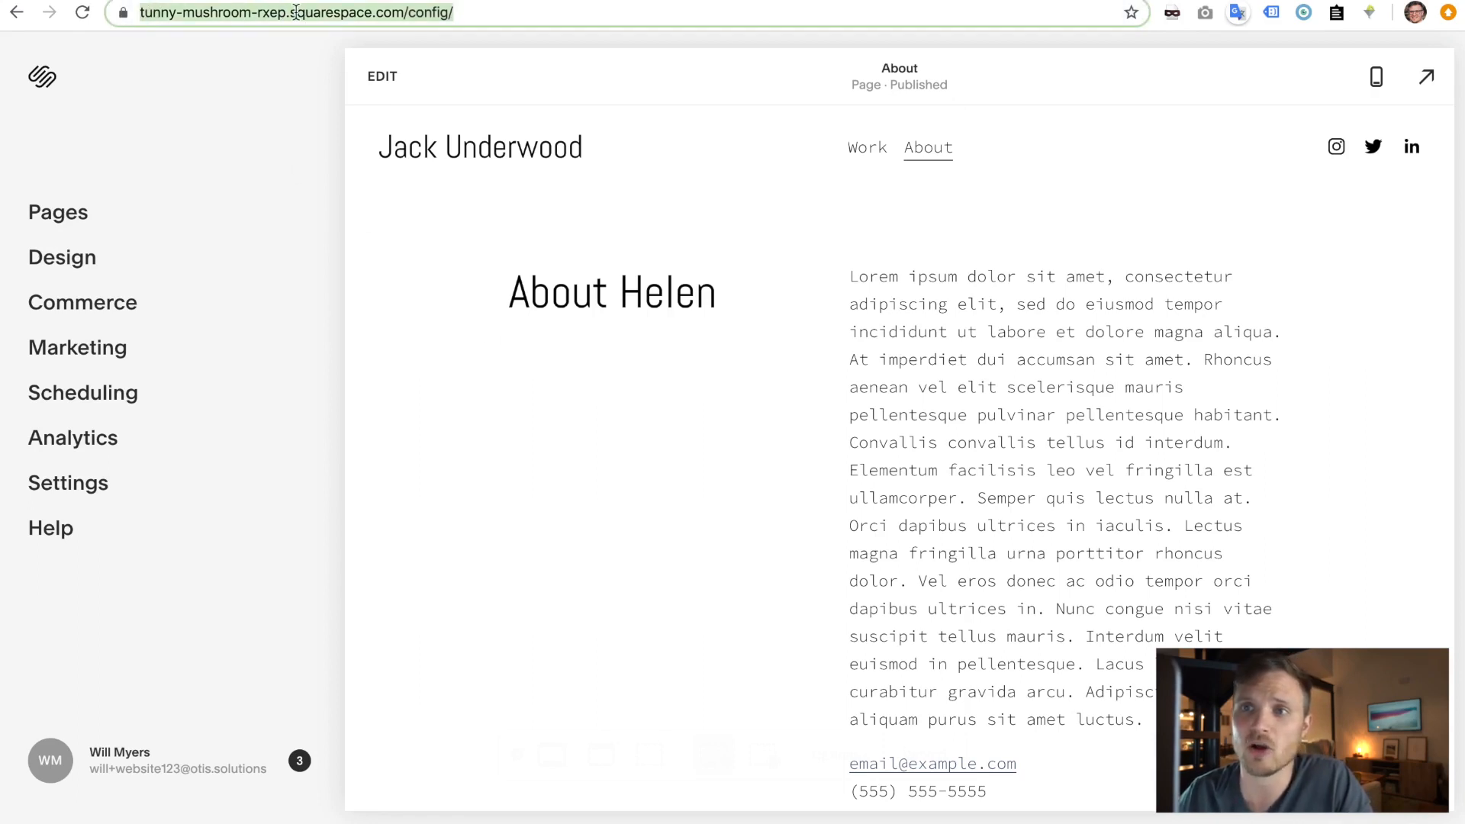
pyautogui.click(321, 12)
pyautogui.moveTo(503, 10); pyautogui.dragTo(456, 12)
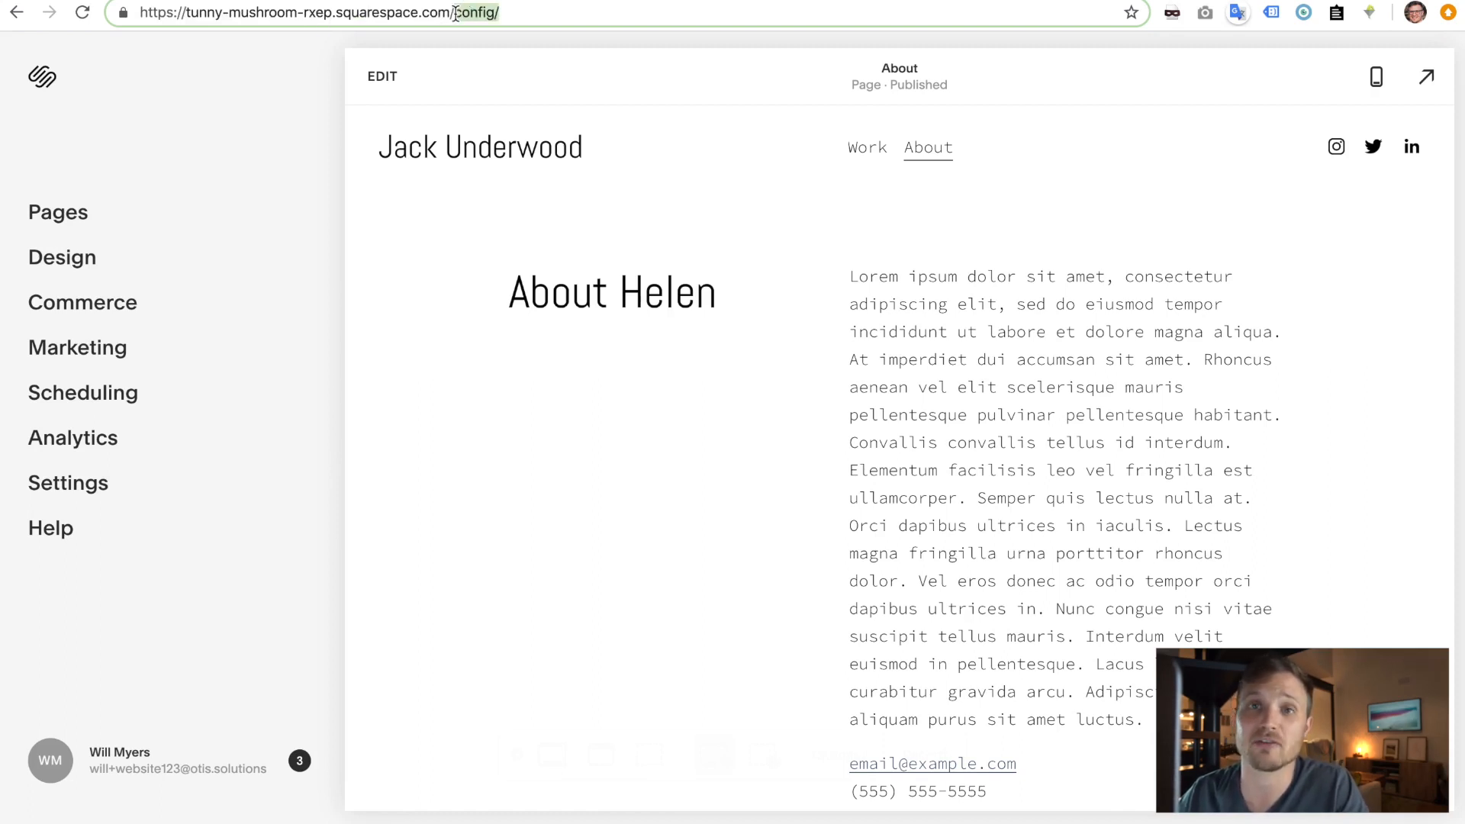
pyautogui.tripleClick(380, 12)
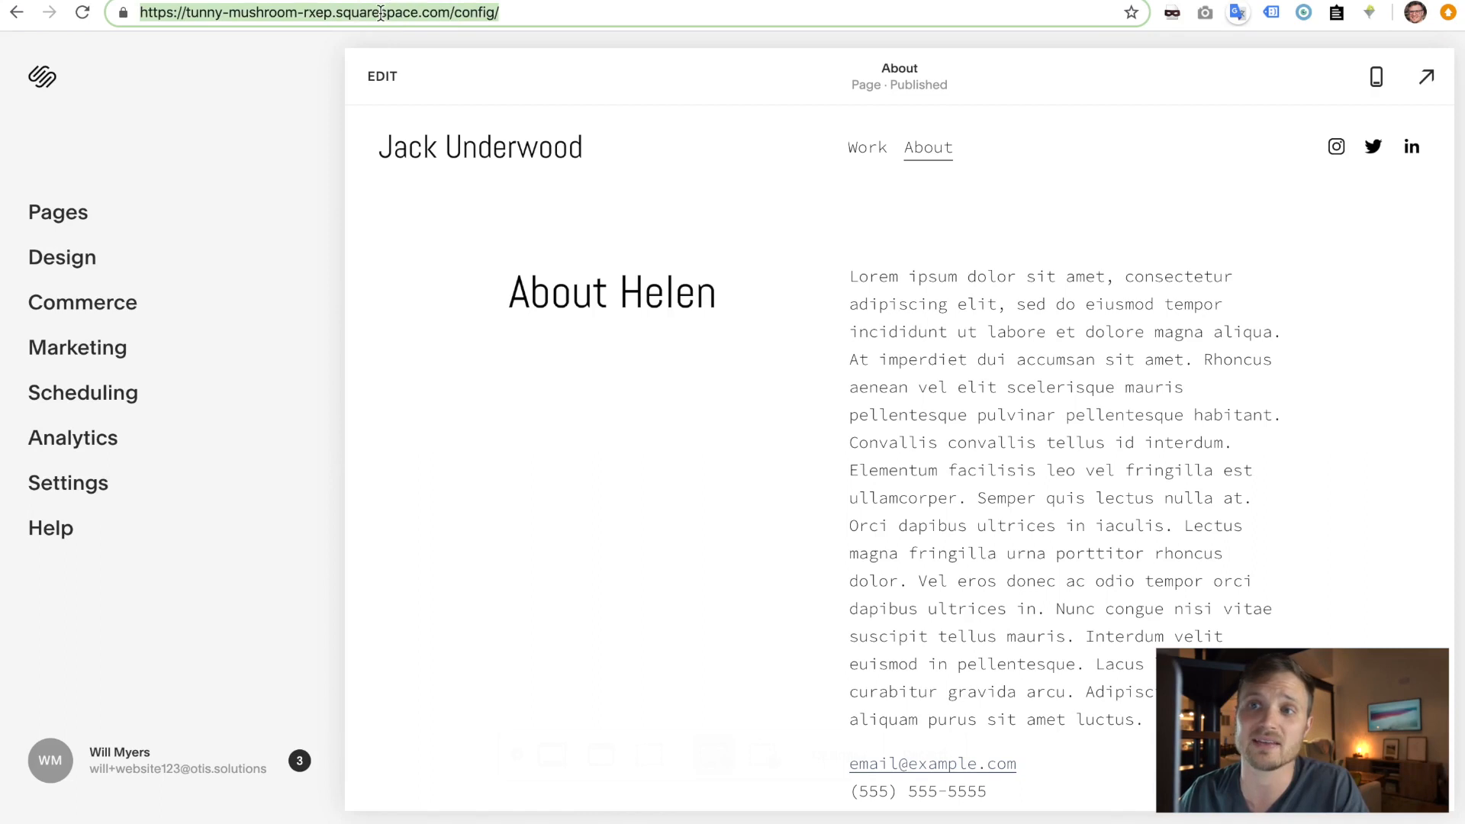
pyautogui.press('super+c')
pyautogui.press('super+t')
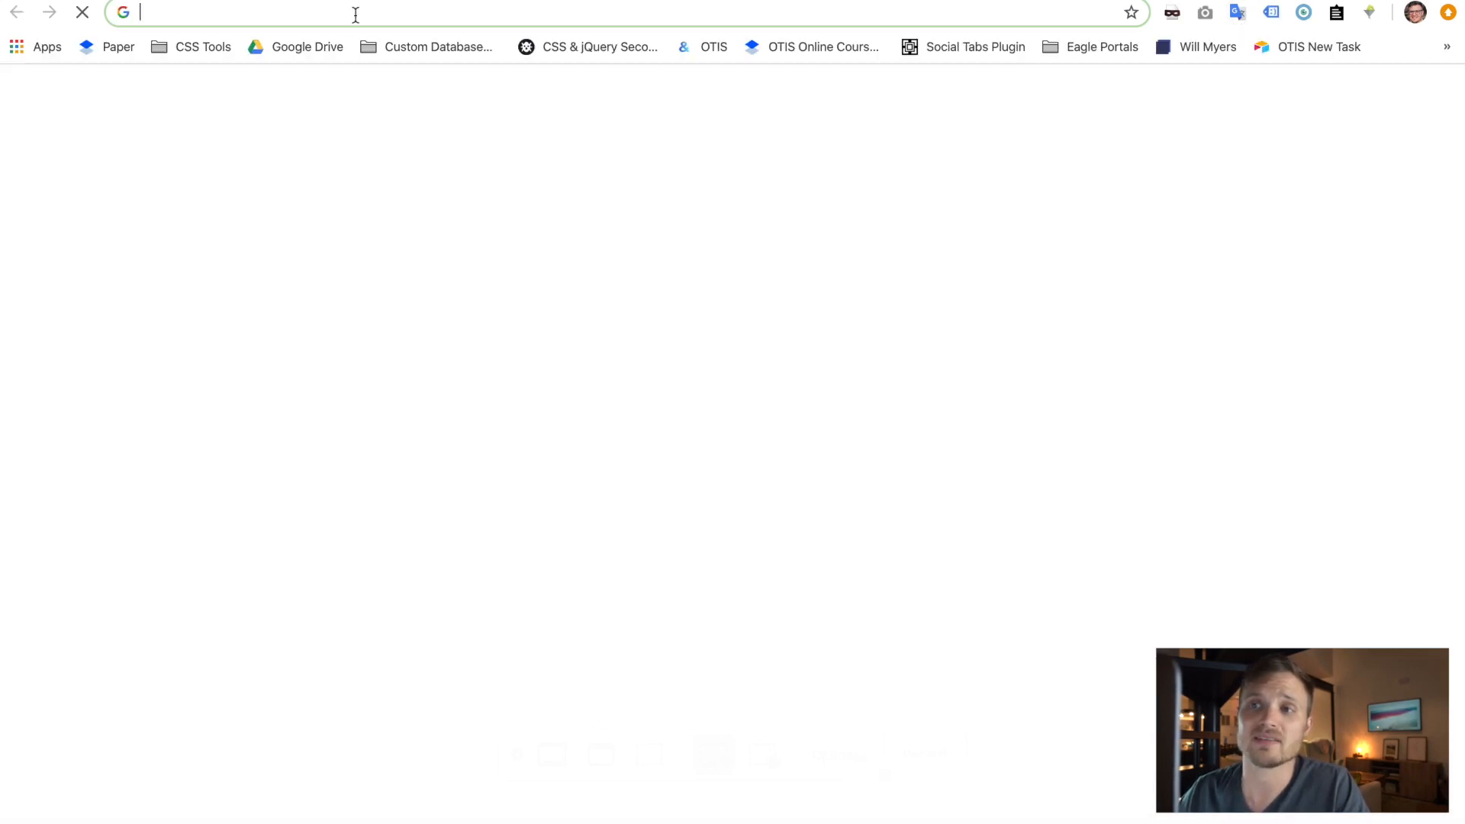
pyautogui.press('super+v')
pyautogui.press('Return')
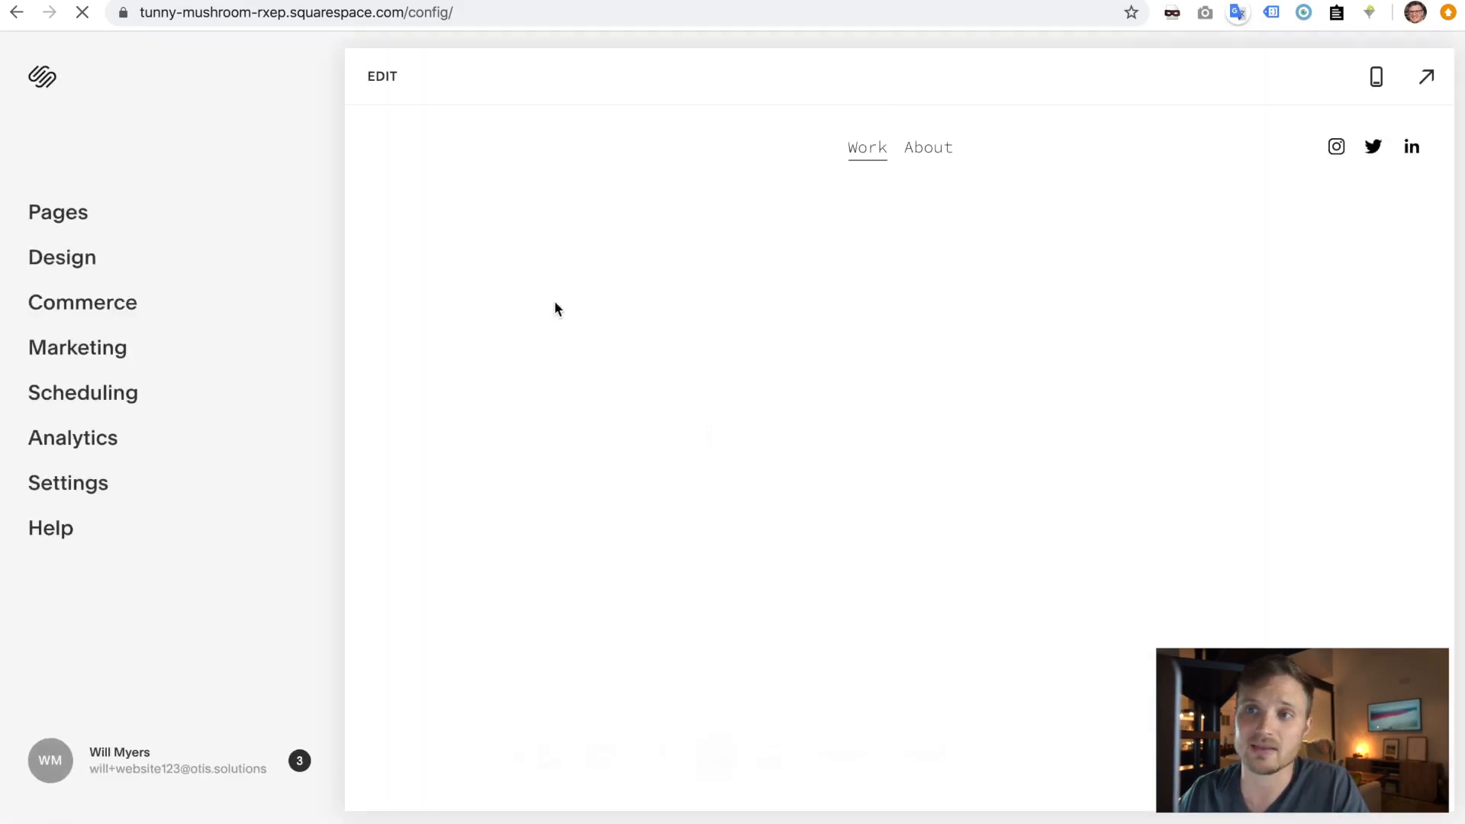
# - Copy the address up to the domain and load it in a new incognito window
pyautogui.click(269, 14)
pyautogui.click(427, 11)
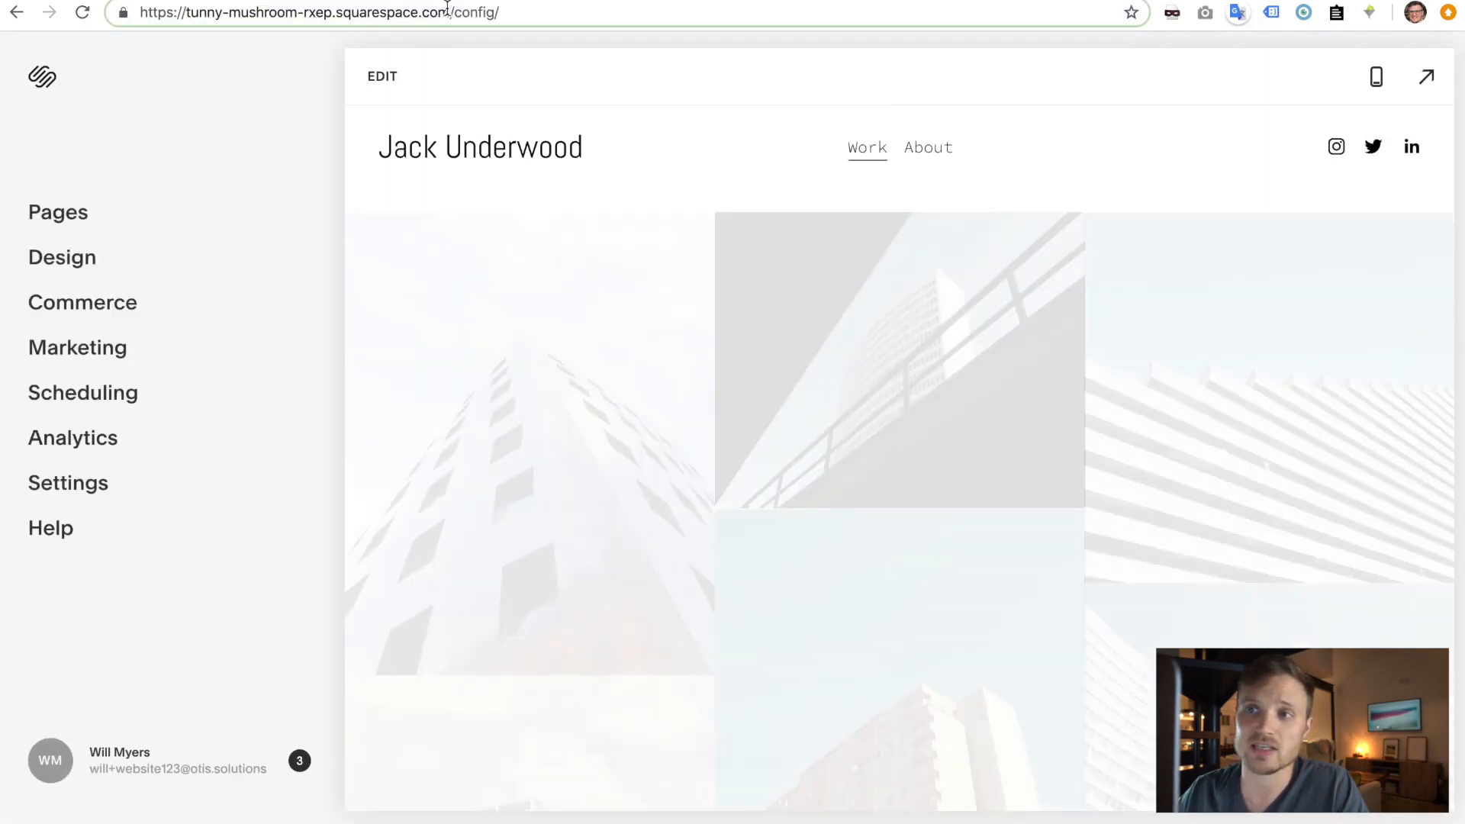
pyautogui.moveTo(446, 8); pyautogui.dragTo(122, 17)
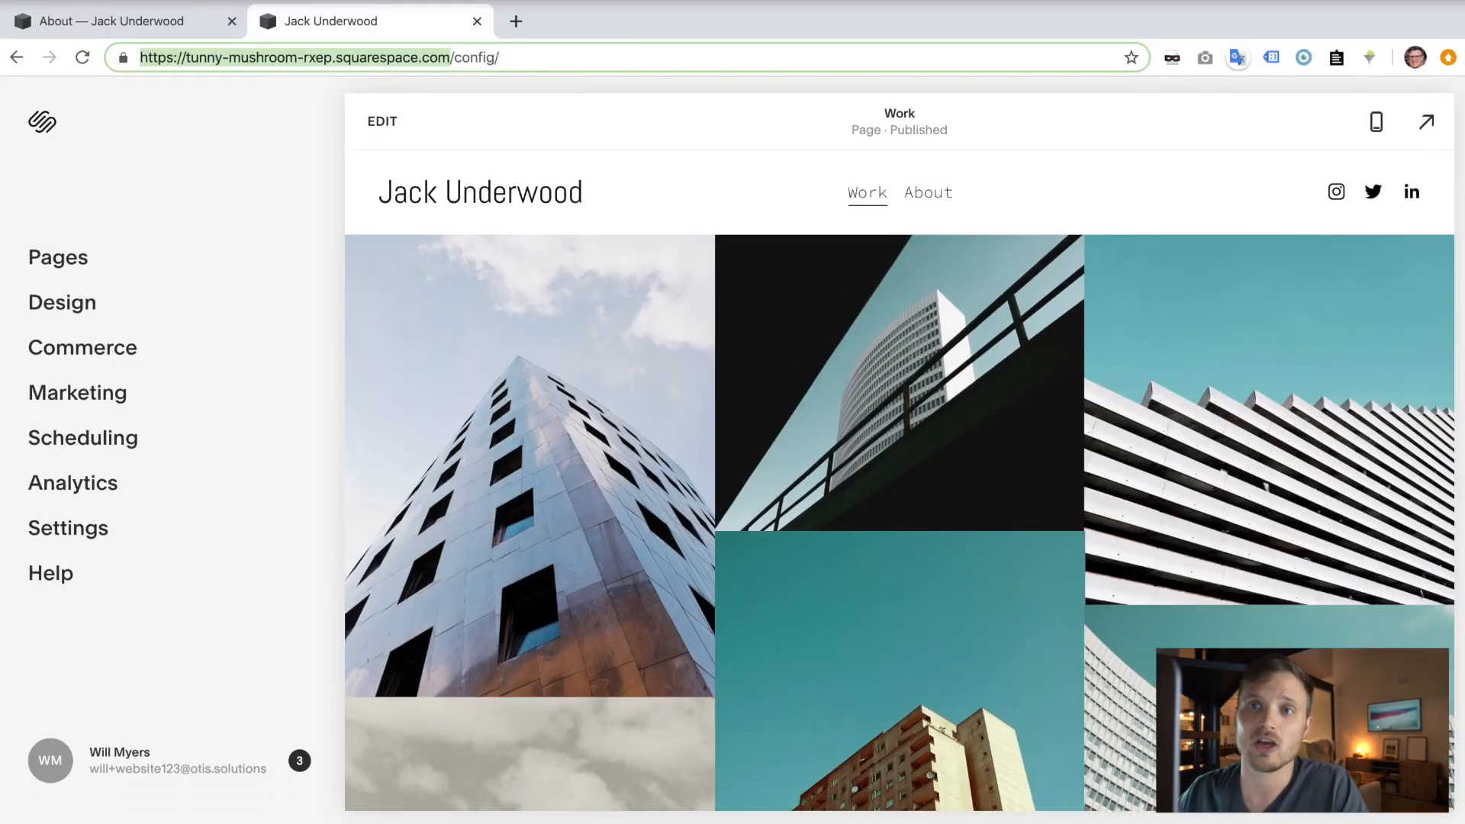
pyautogui.click(131, 2)
pyautogui.click(256, 24)
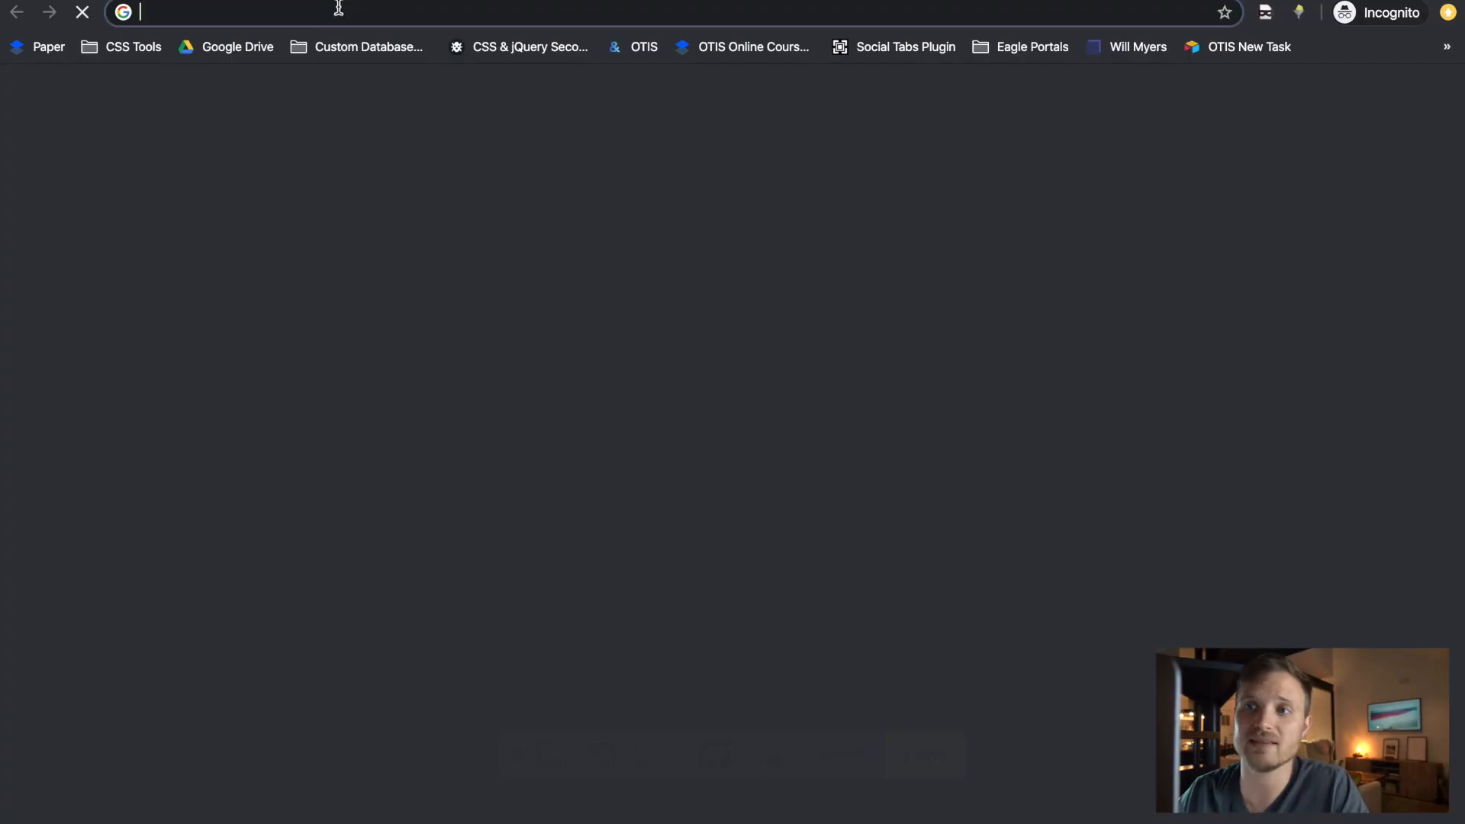
pyautogui.press('super+v')
pyautogui.press('Return')
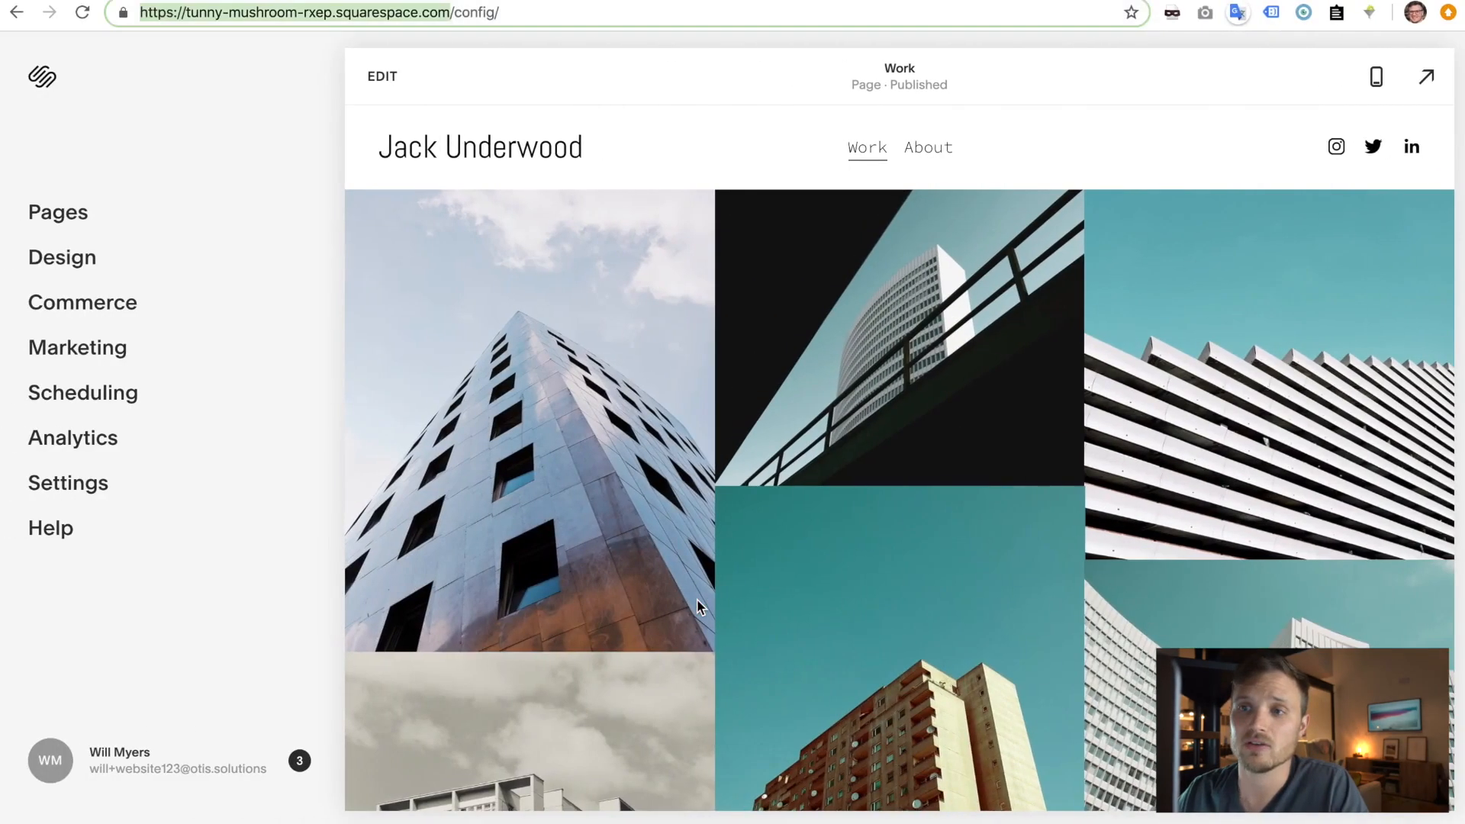
# - Set Site Visibility to Password Protected with a site password, save, and switch to incognito
pyautogui.click(59, 489)
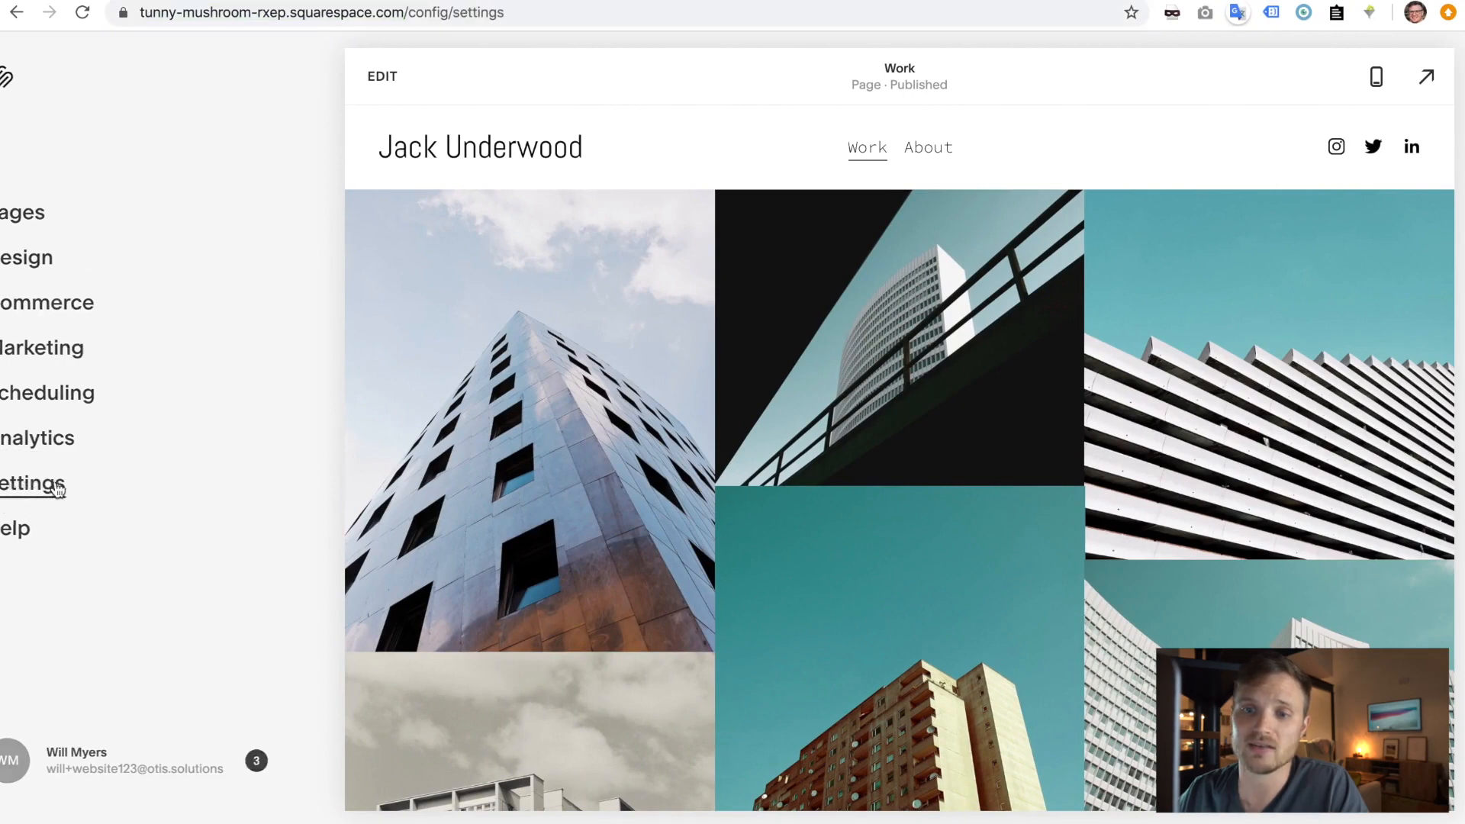
pyautogui.click(86, 221)
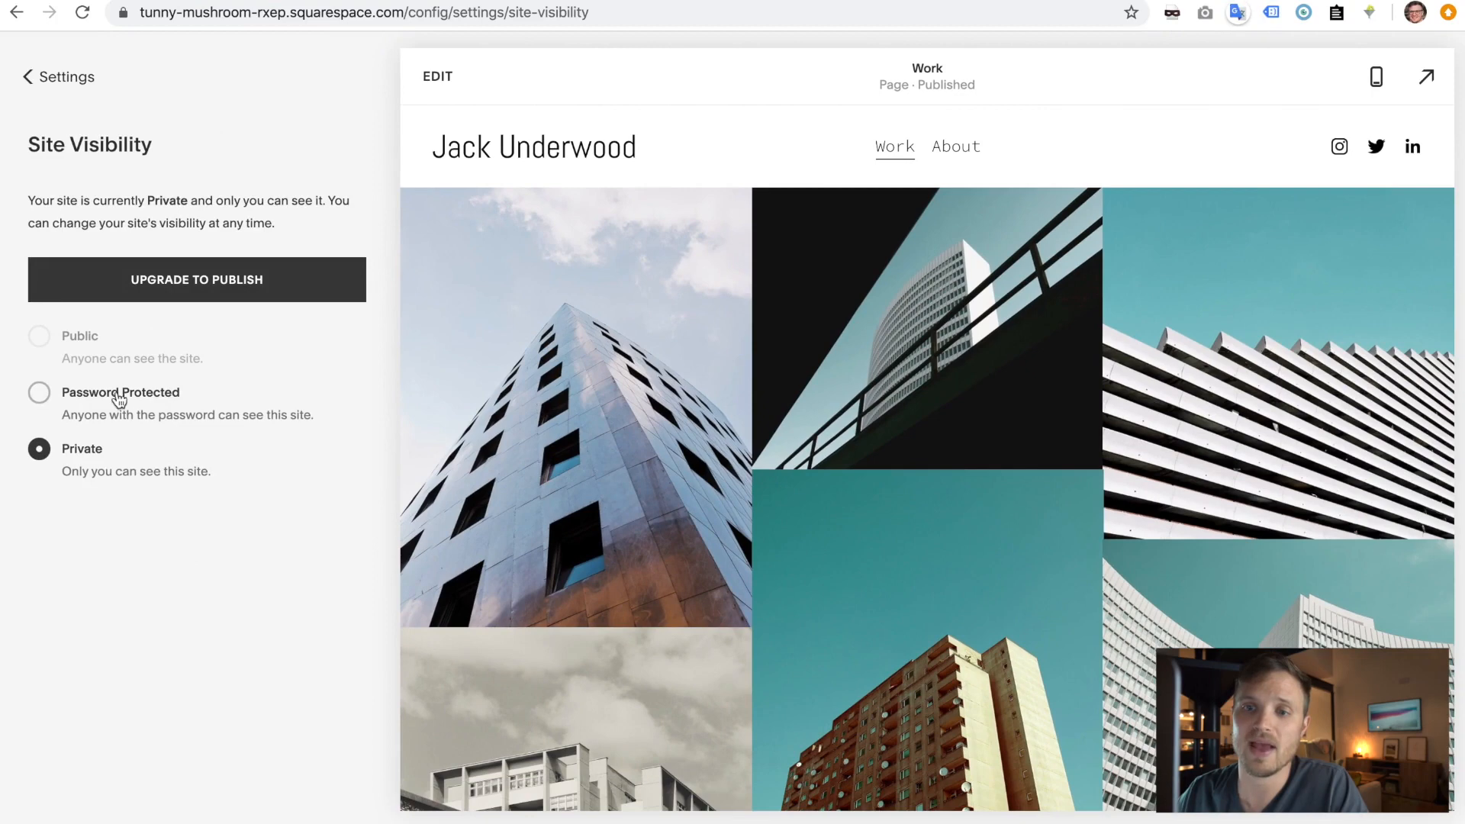
pyautogui.click(126, 397)
pyautogui.click(145, 462)
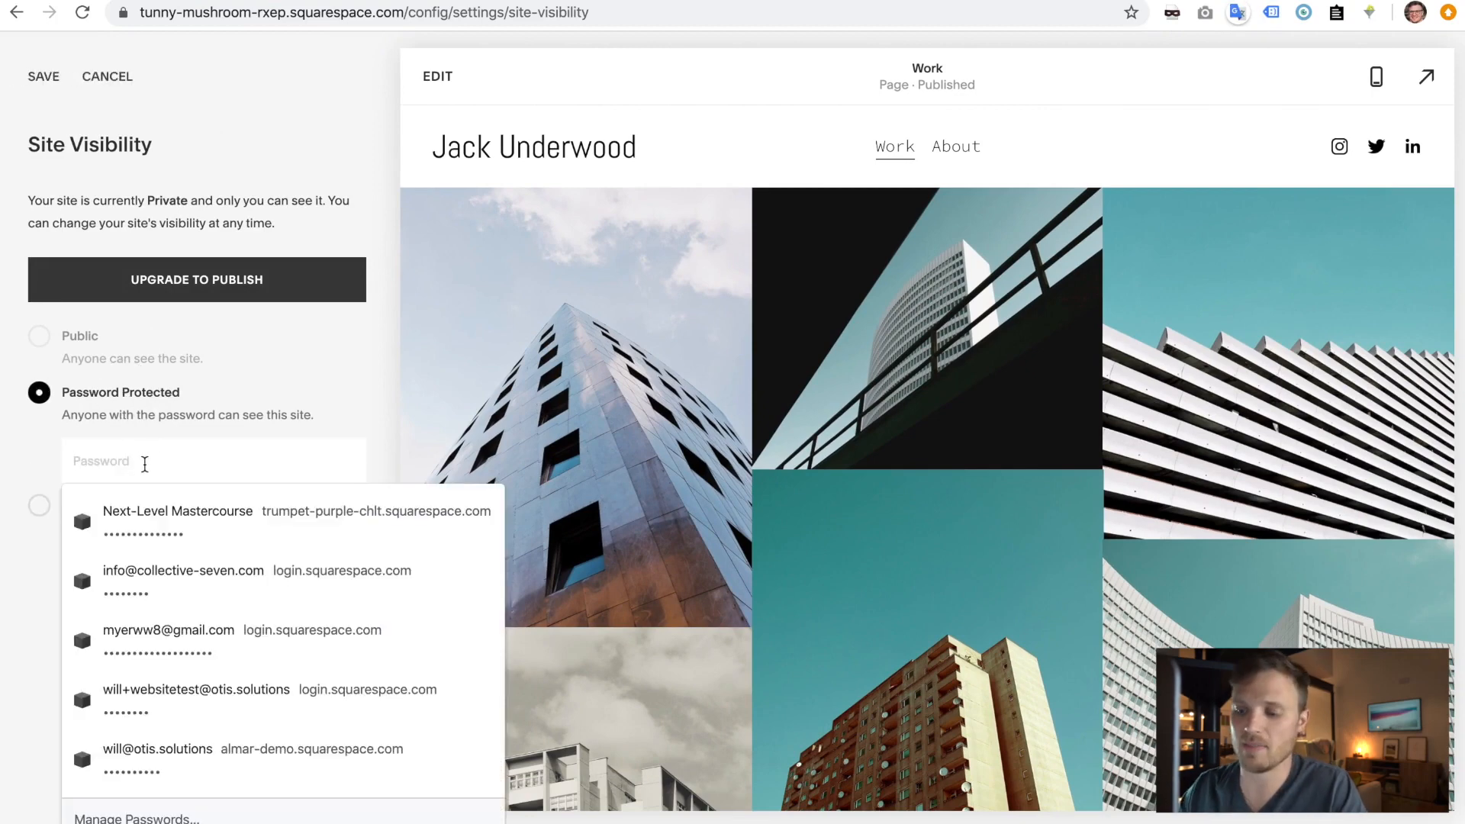
pyautogui.write('test')
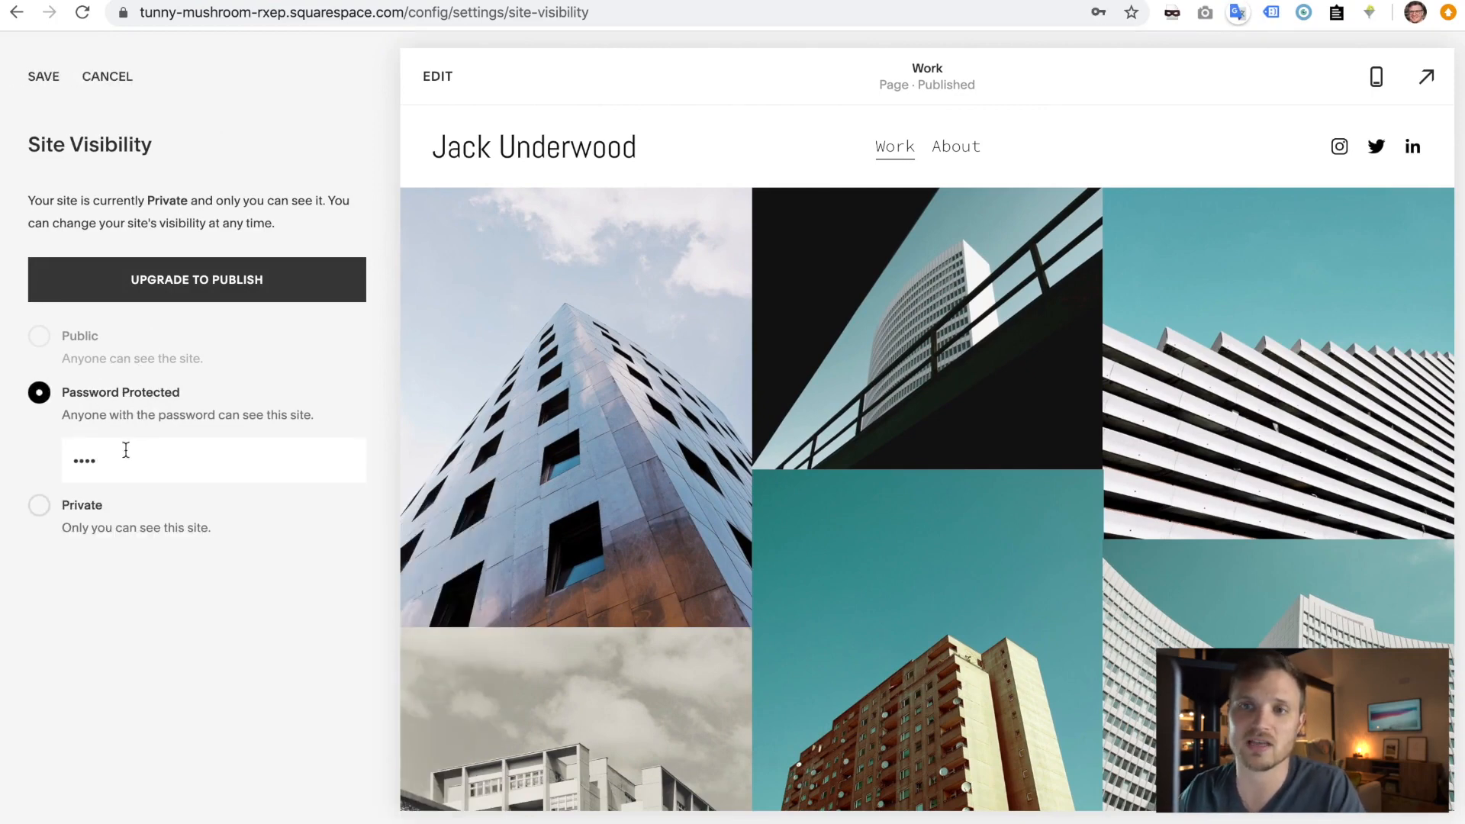
pyautogui.click(41, 83)
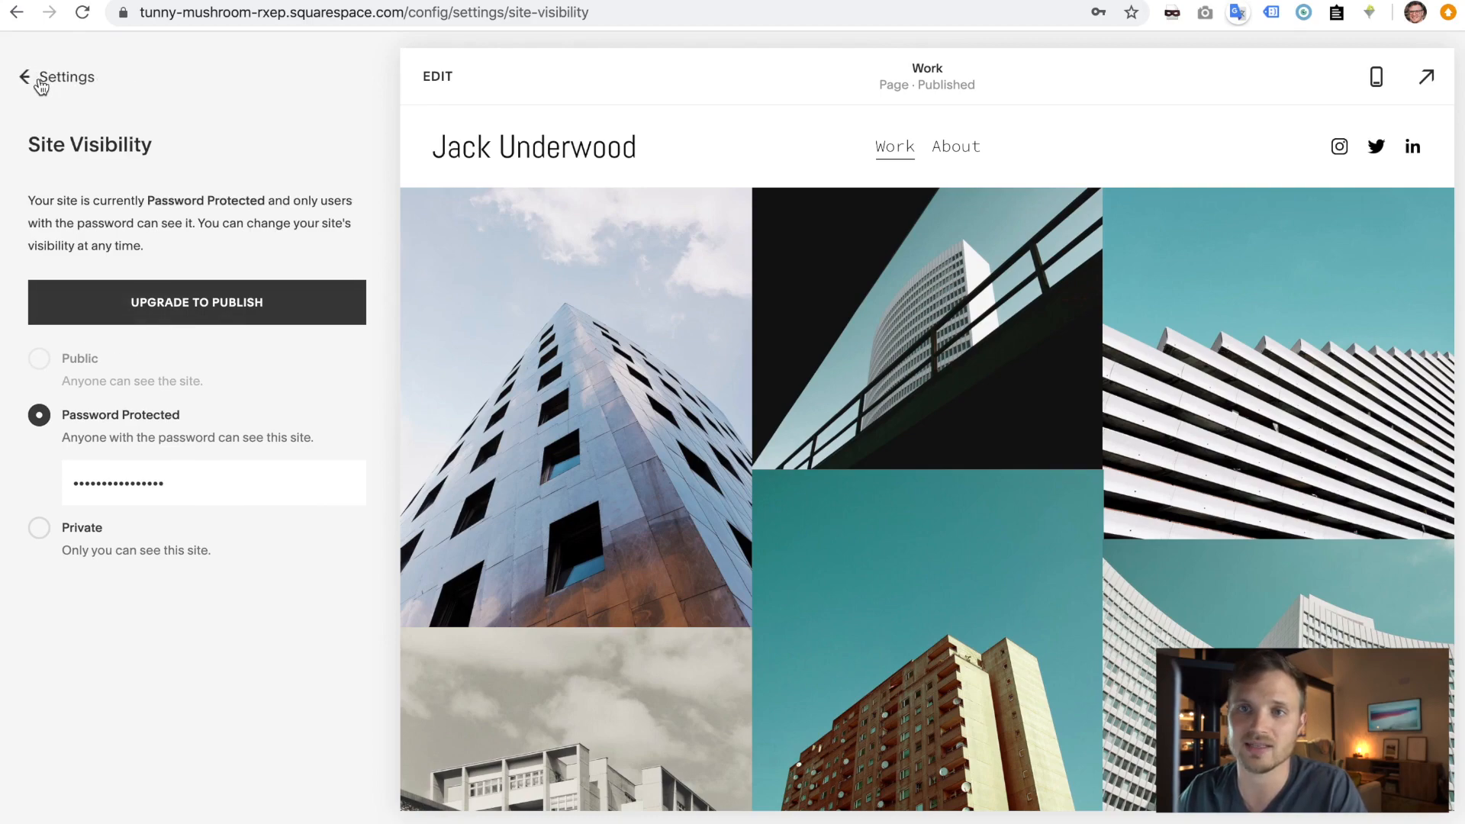
pyautogui.hotkey('ctrl', 'Right')
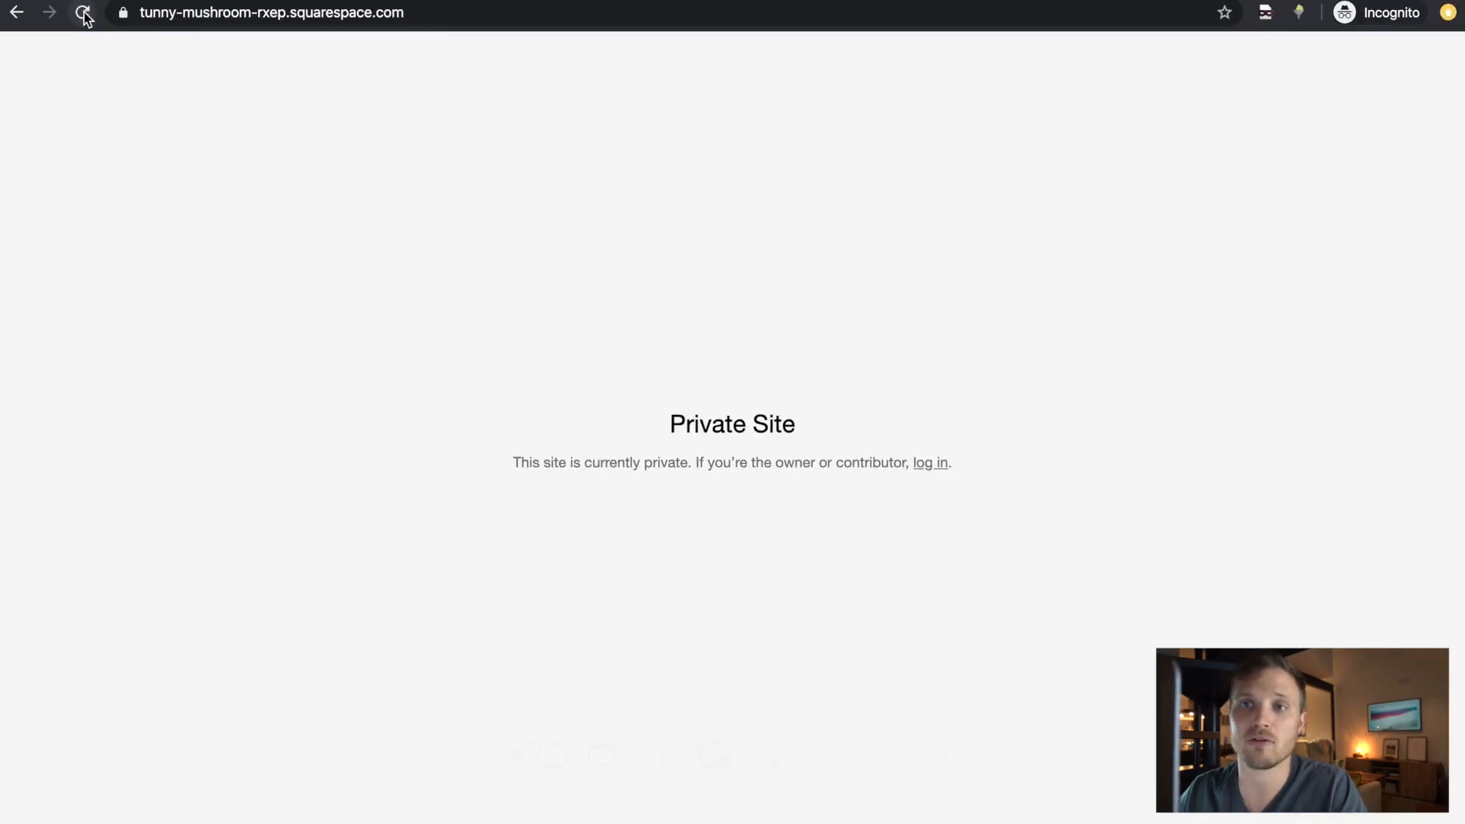
# - Reload the incognito site, unlock it with the site password, and check the live address
pyautogui.click(82, 13)
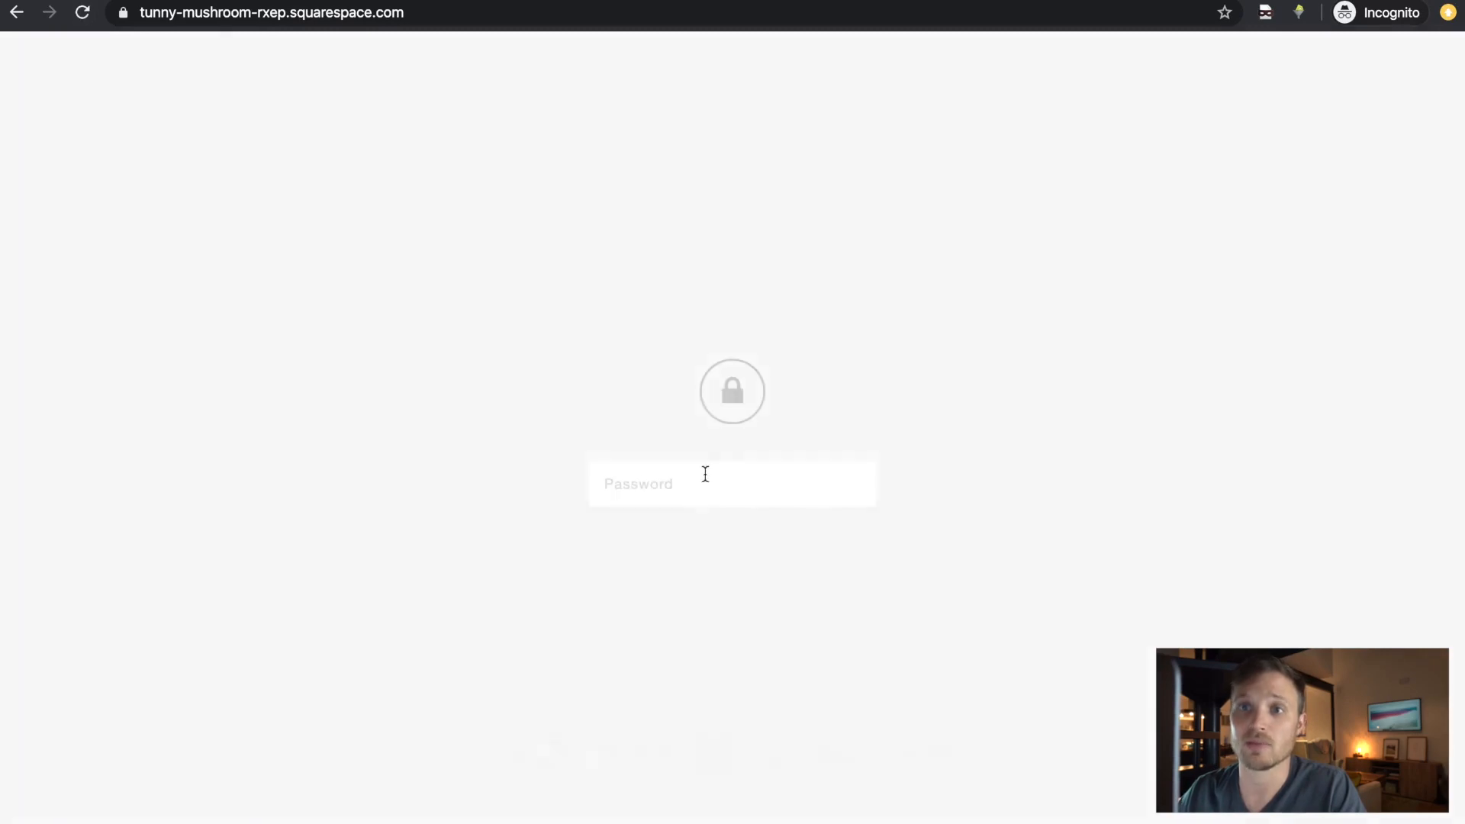
pyautogui.click(710, 467)
pyautogui.write('••••')
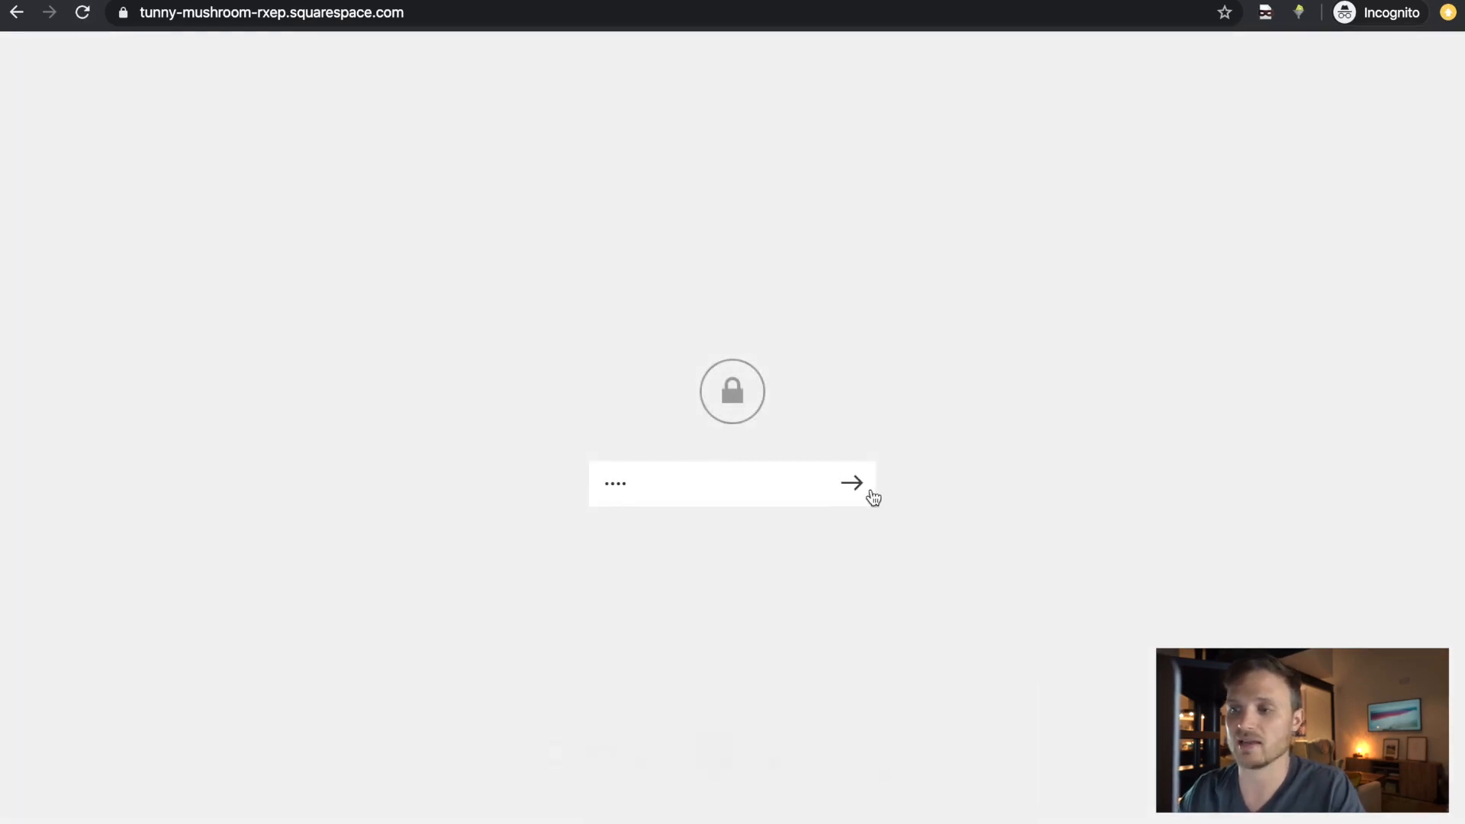
pyautogui.click(859, 491)
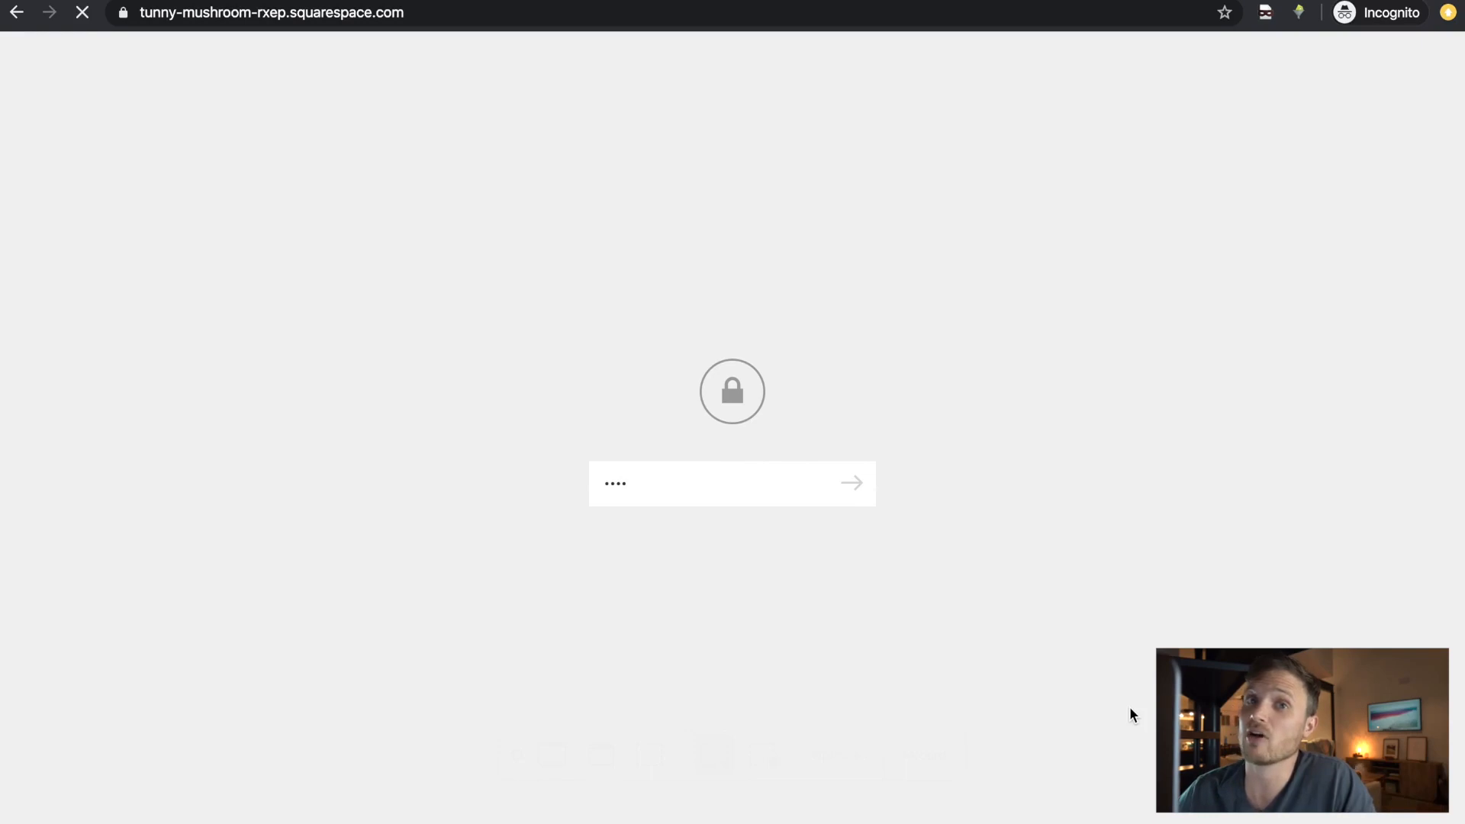
pyautogui.click(852, 483)
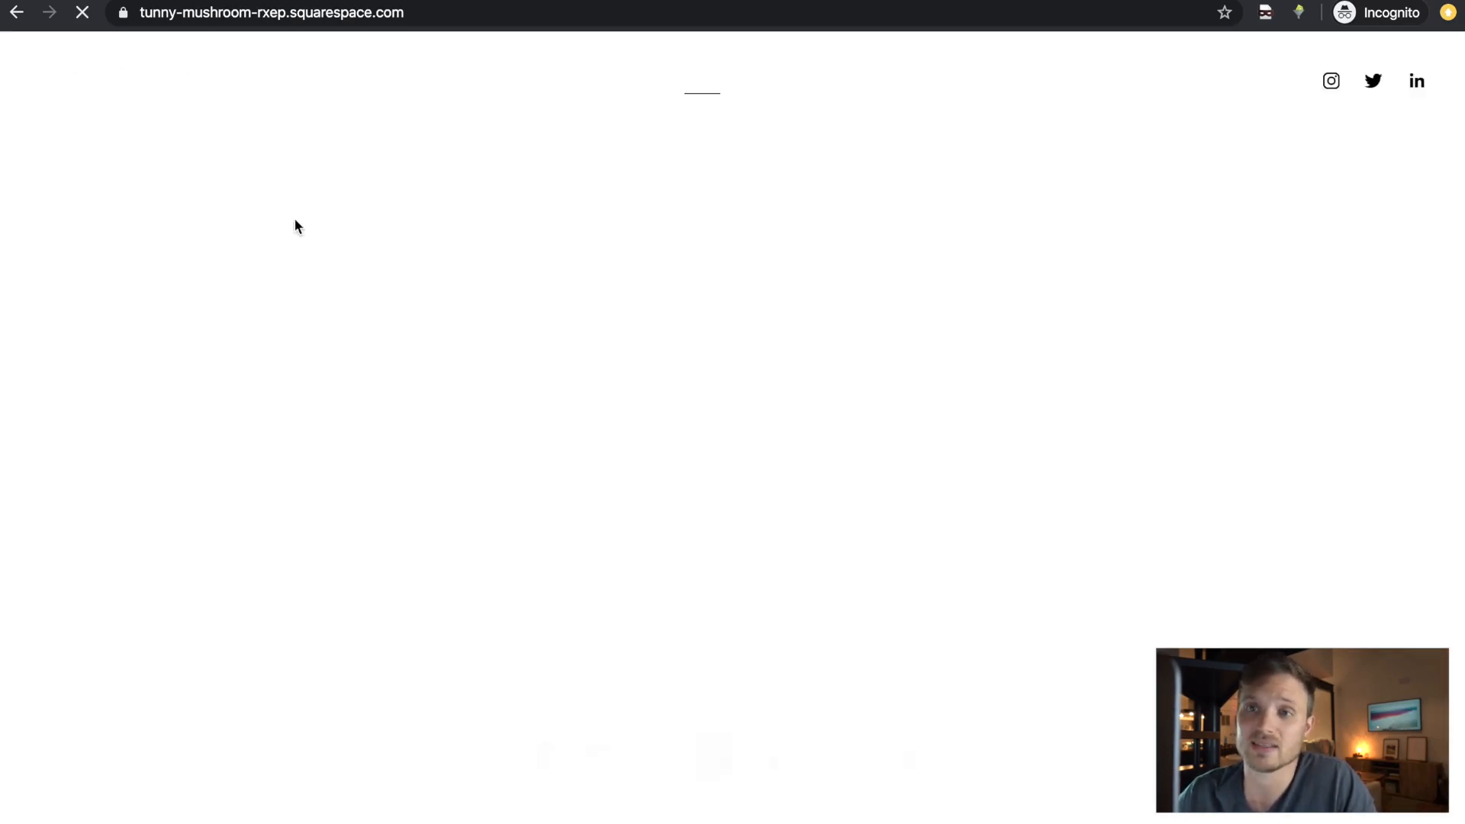
pyautogui.scroll(-5, 733, 386)
pyautogui.scroll(8, 738, 393)
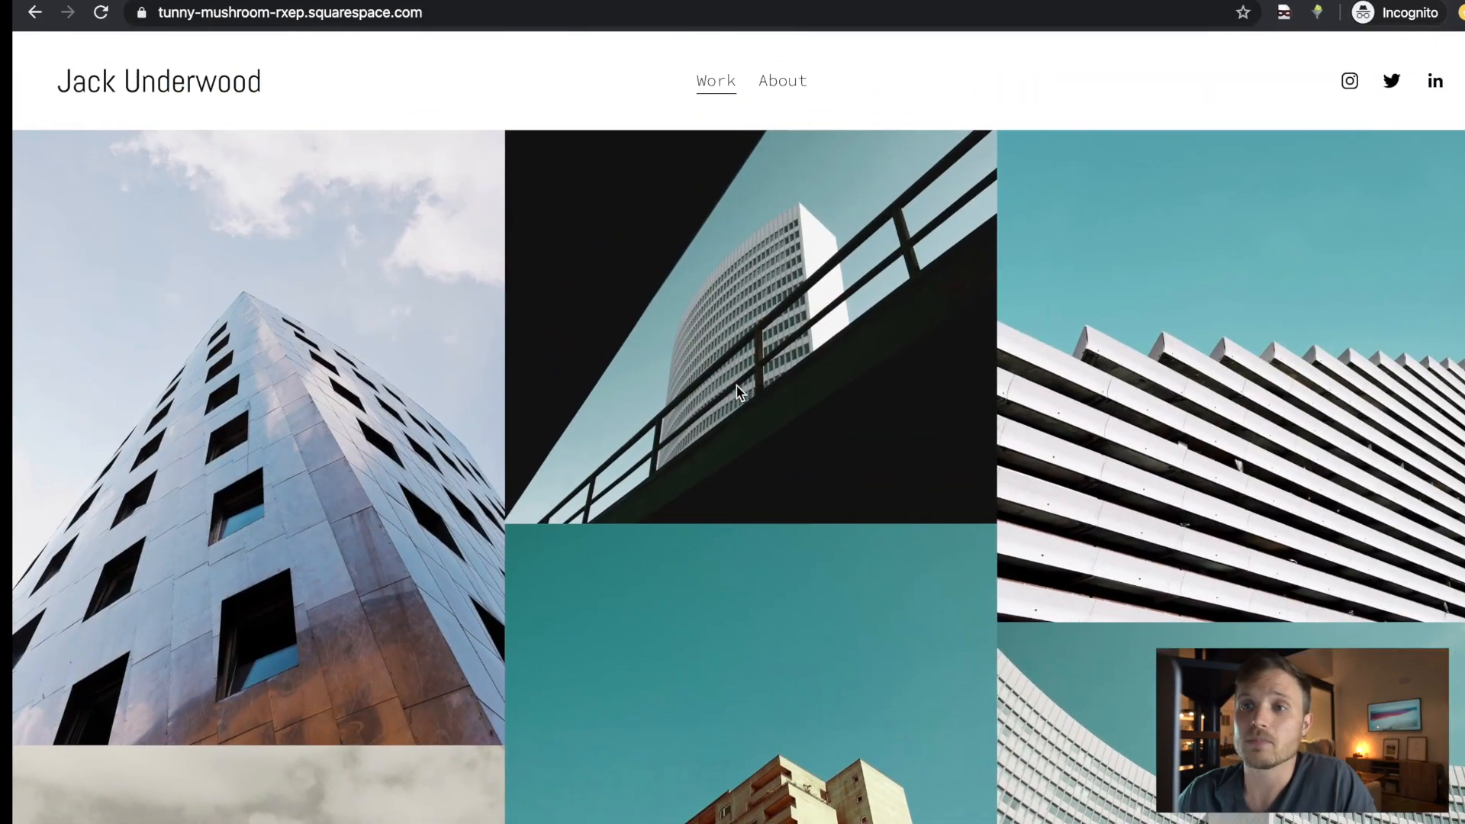
pyautogui.click(181, 23)
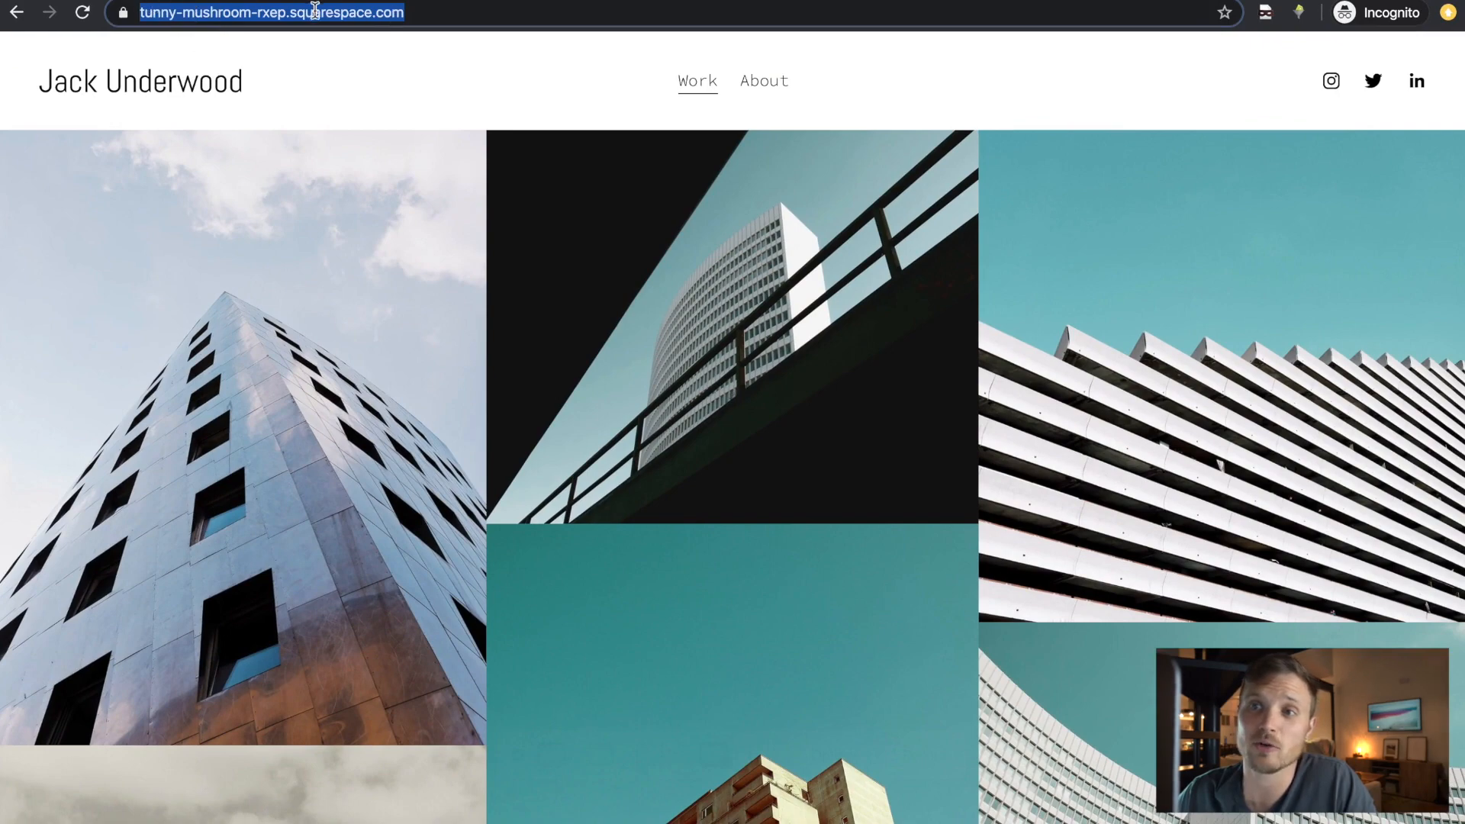
pyautogui.click(341, 17)
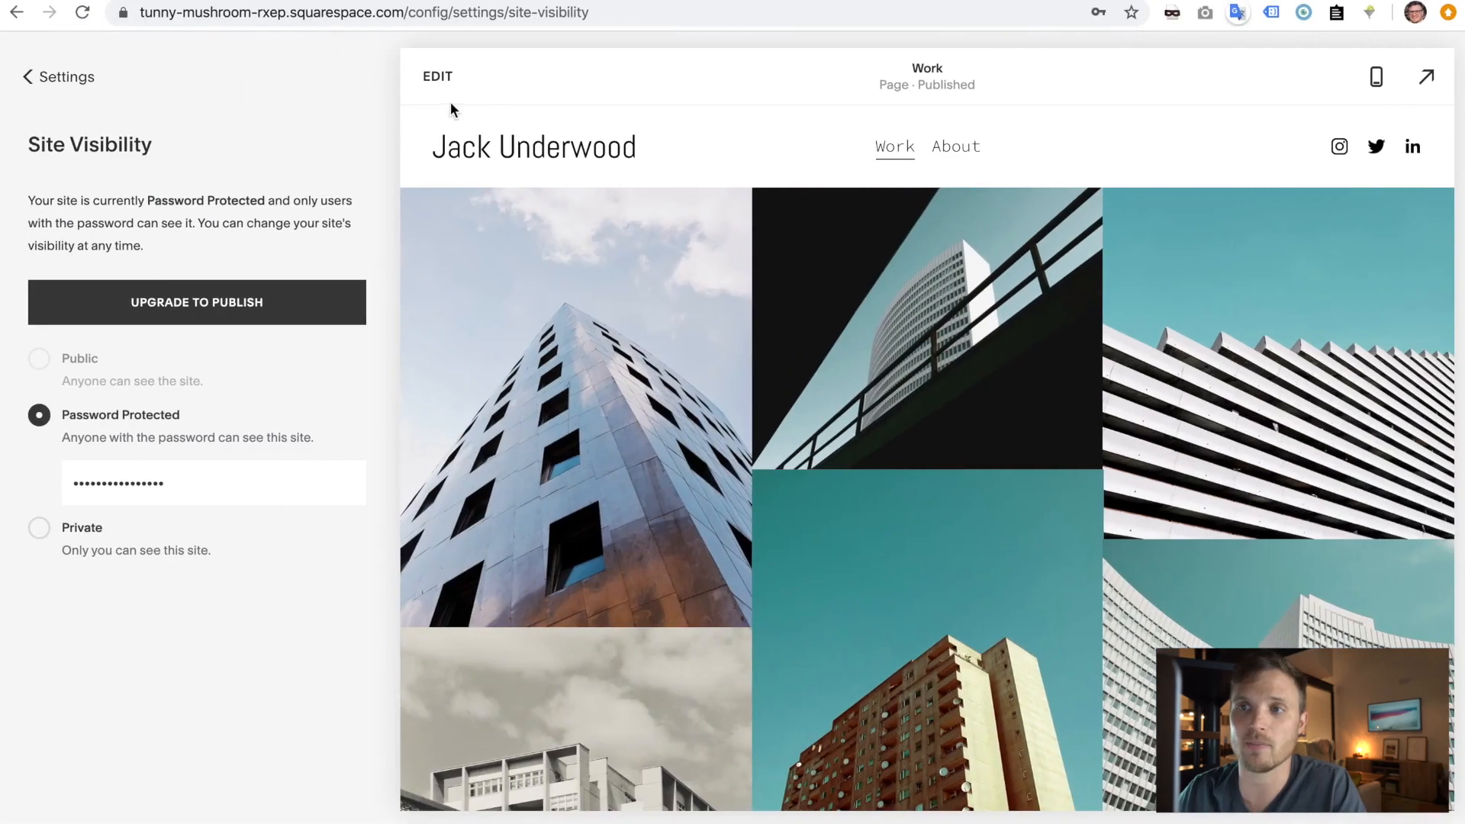
# - Navigate from Site Visibility through the settings to the Domains page
pyautogui.click(85, 84)
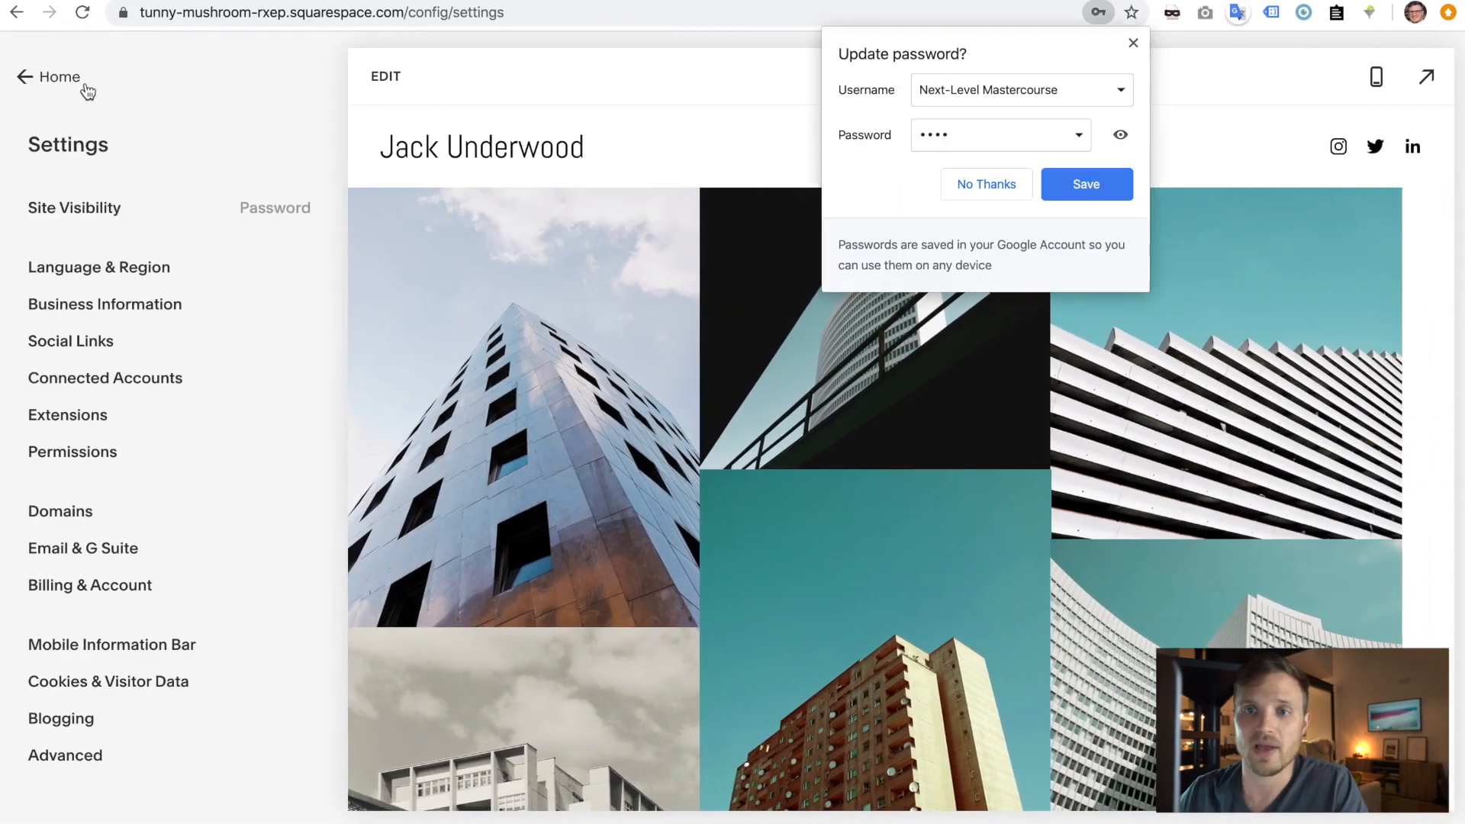
pyautogui.click(57, 79)
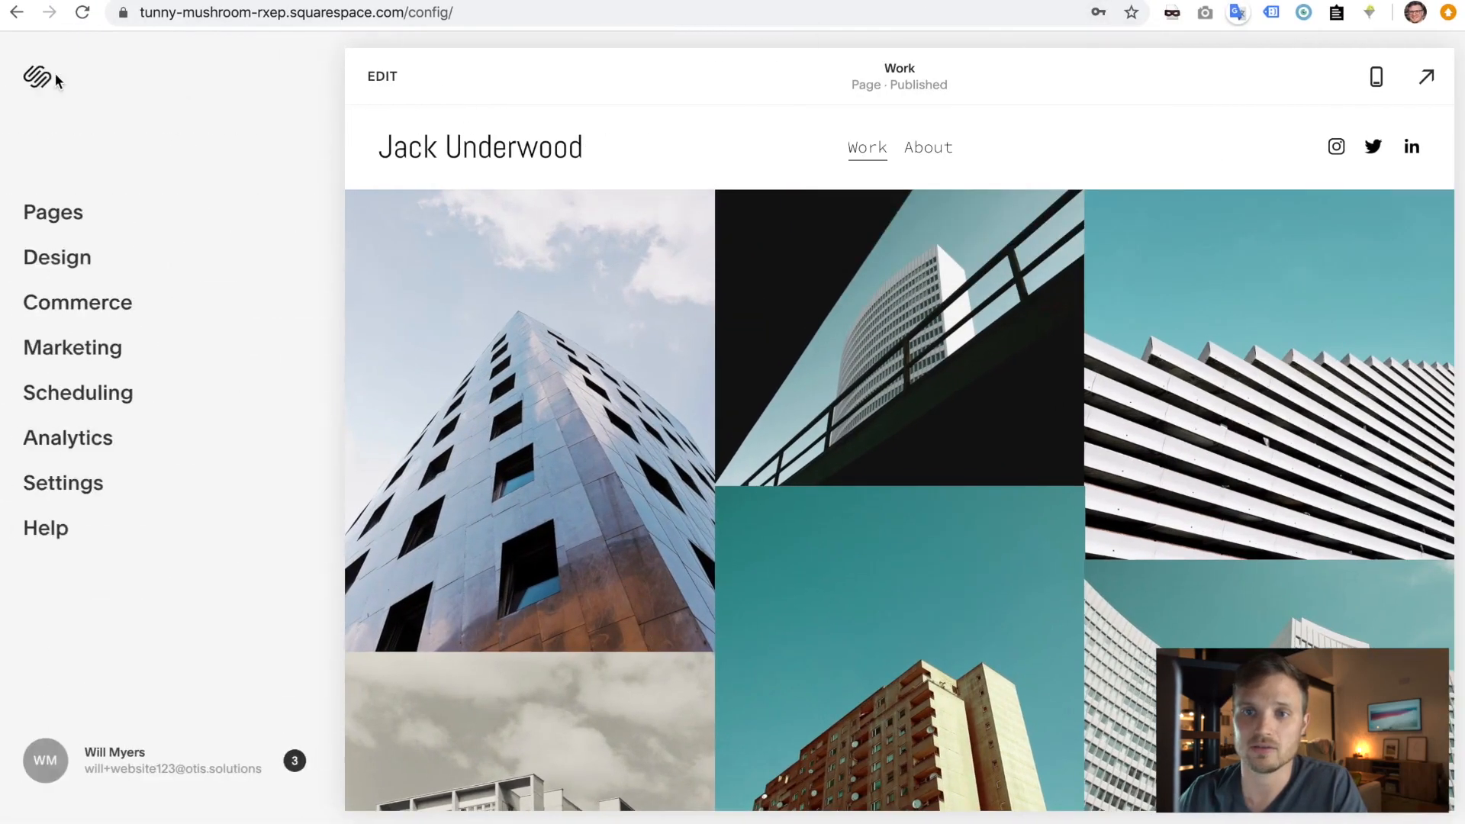
pyautogui.click(84, 494)
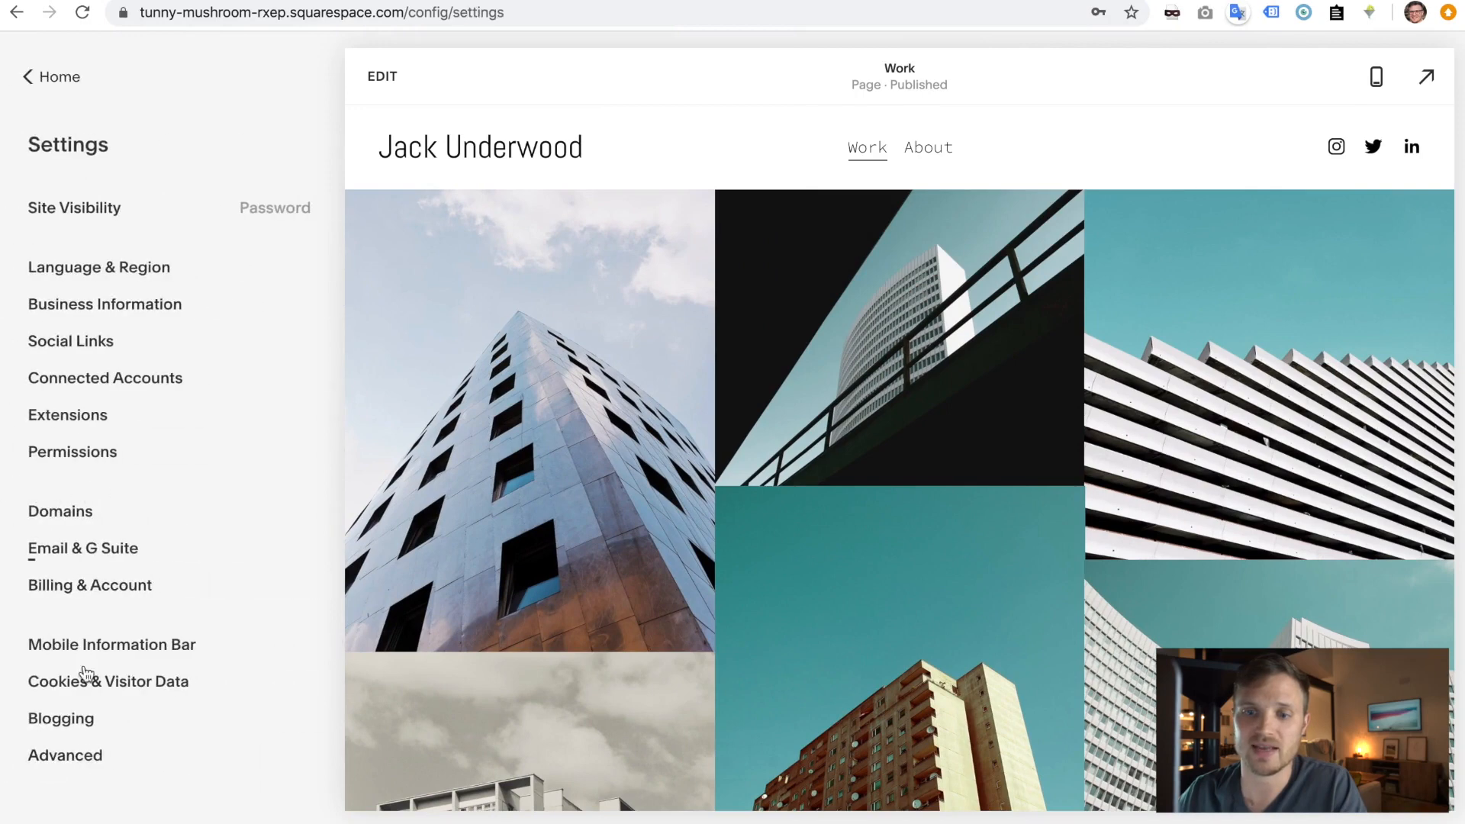
pyautogui.click(67, 758)
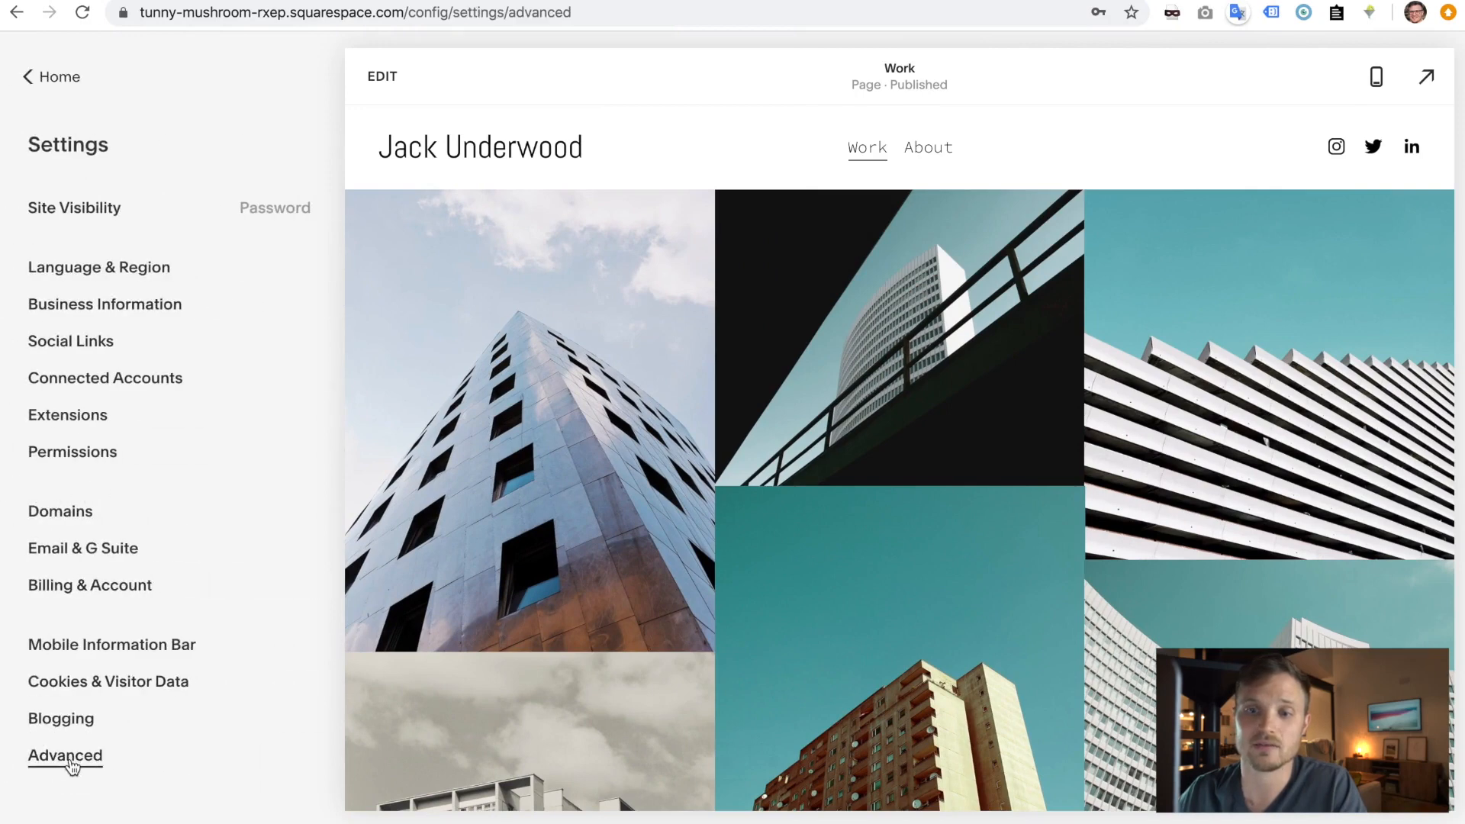
pyautogui.click(40, 79)
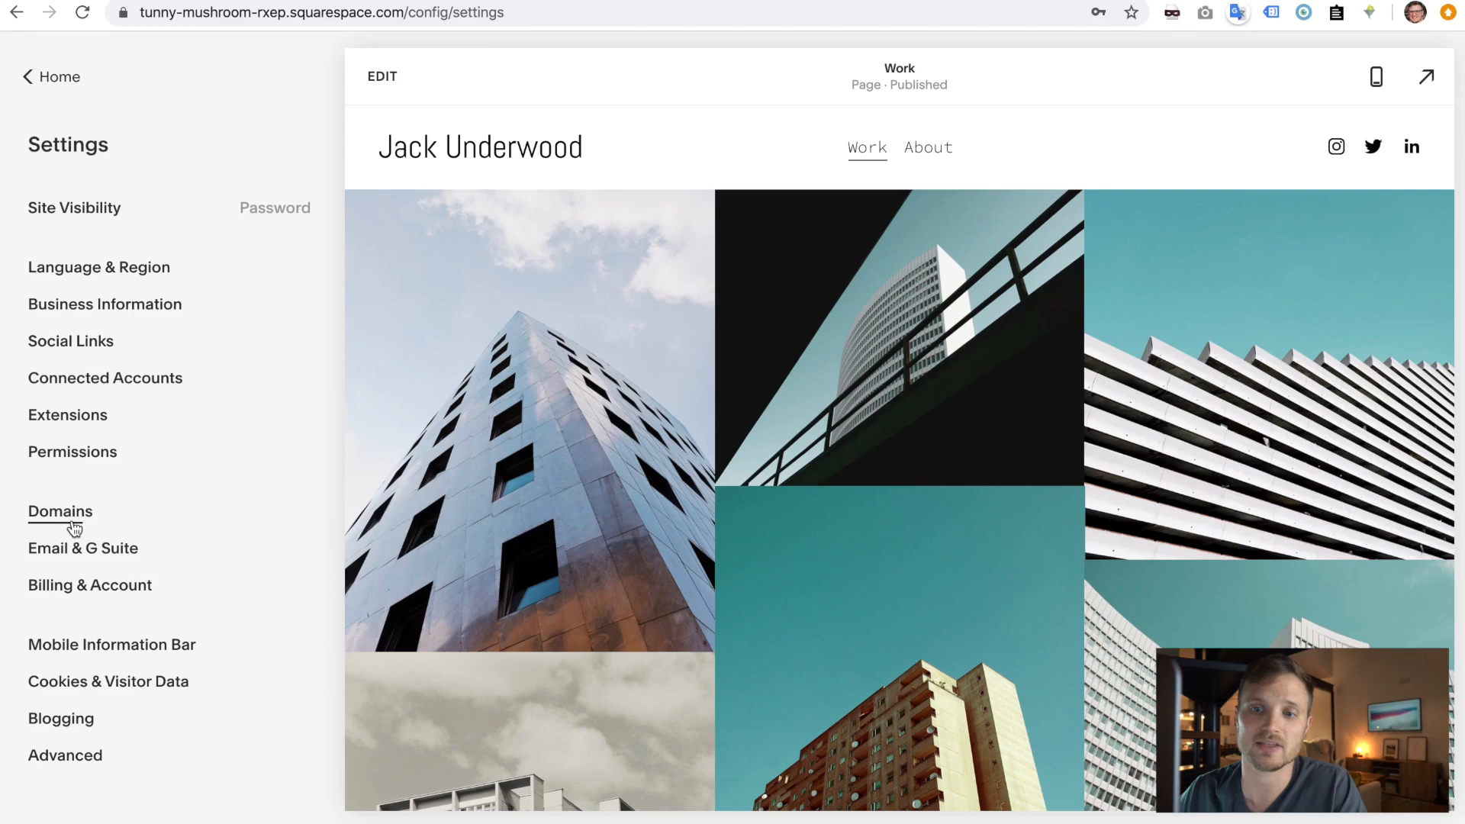
pyautogui.click(74, 526)
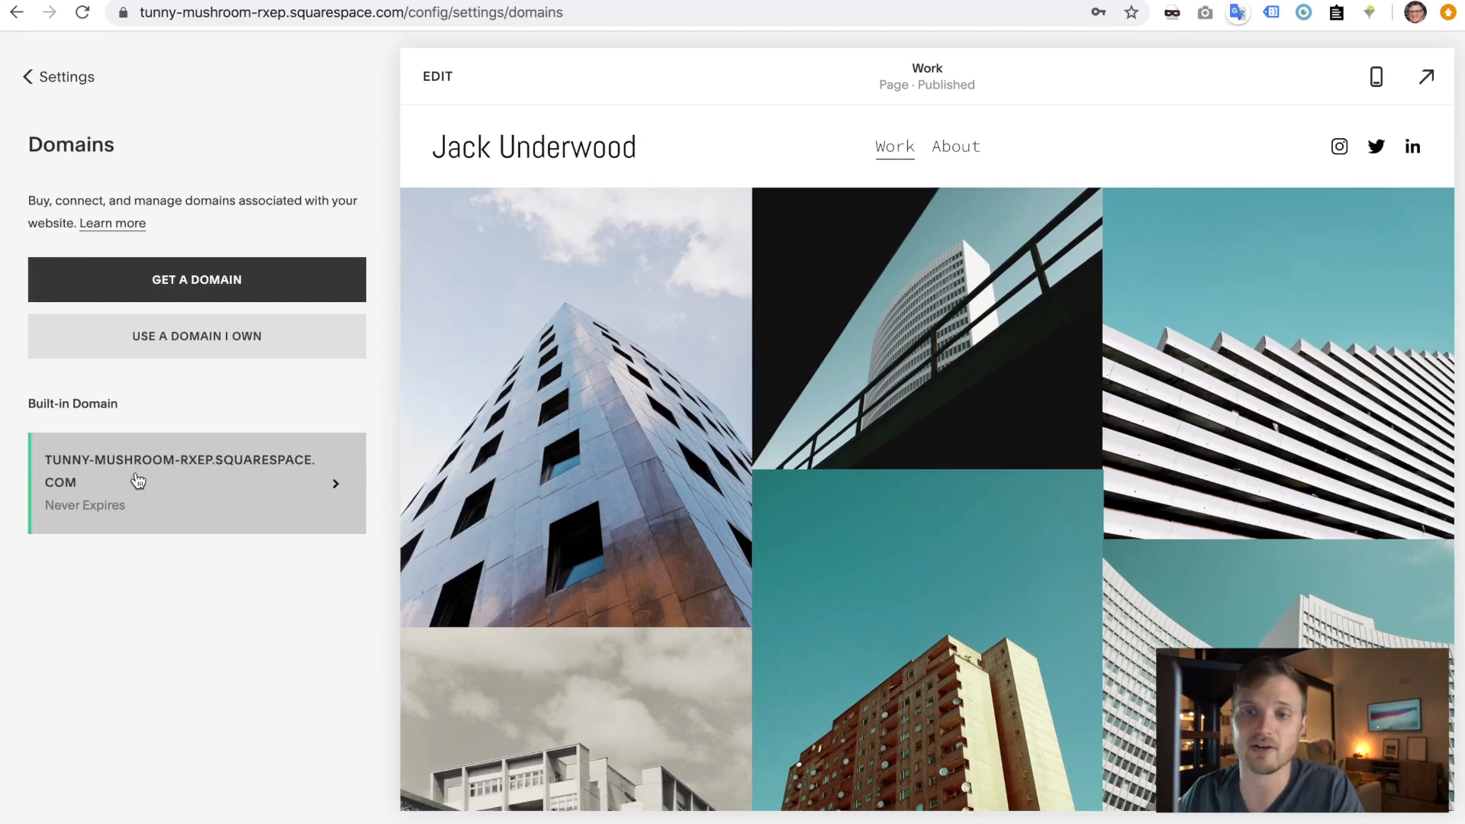
pyautogui.click(205, 491)
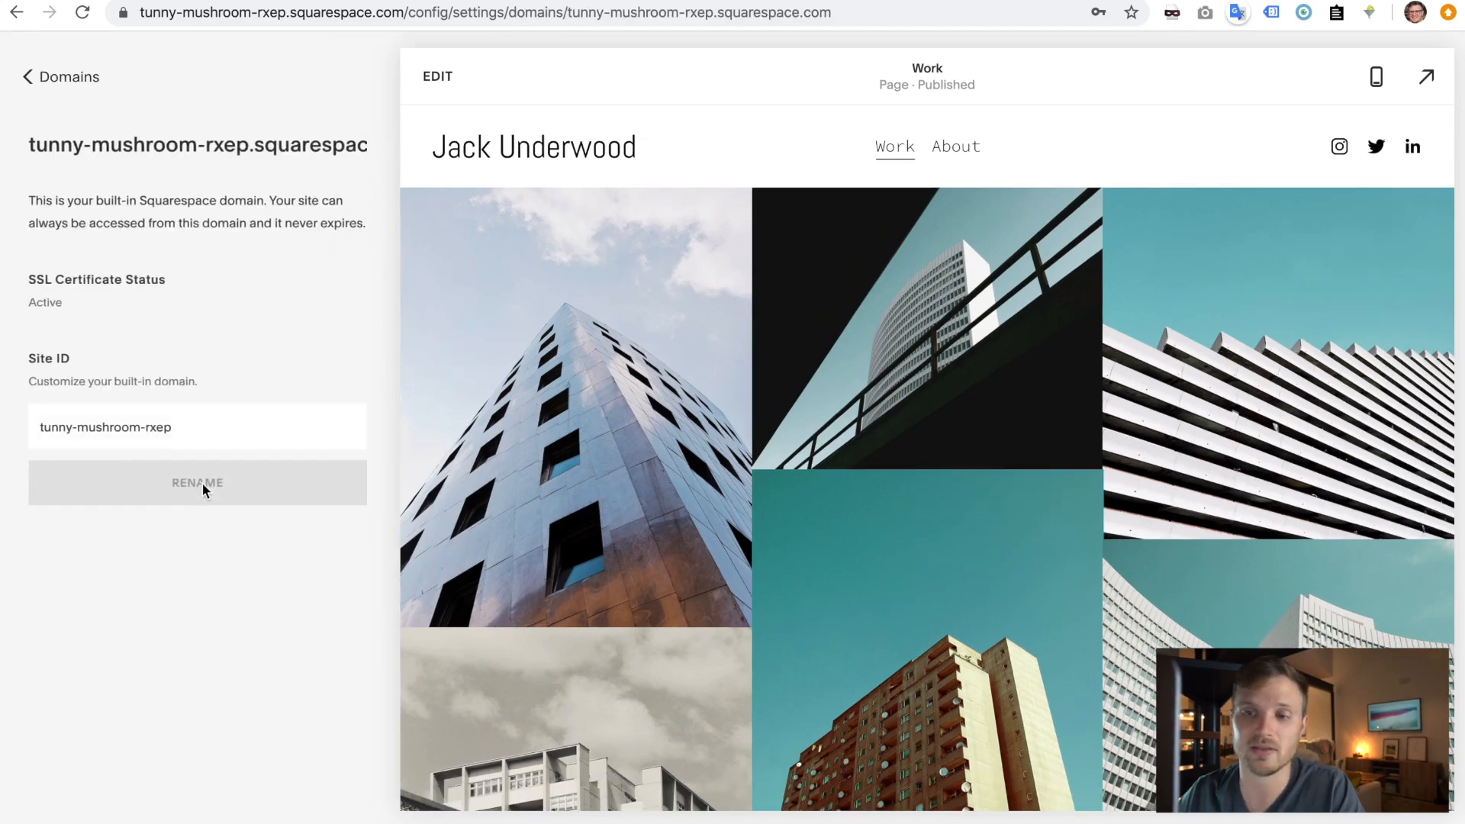
pyautogui.moveTo(208, 428); pyautogui.dragTo(39, 426)
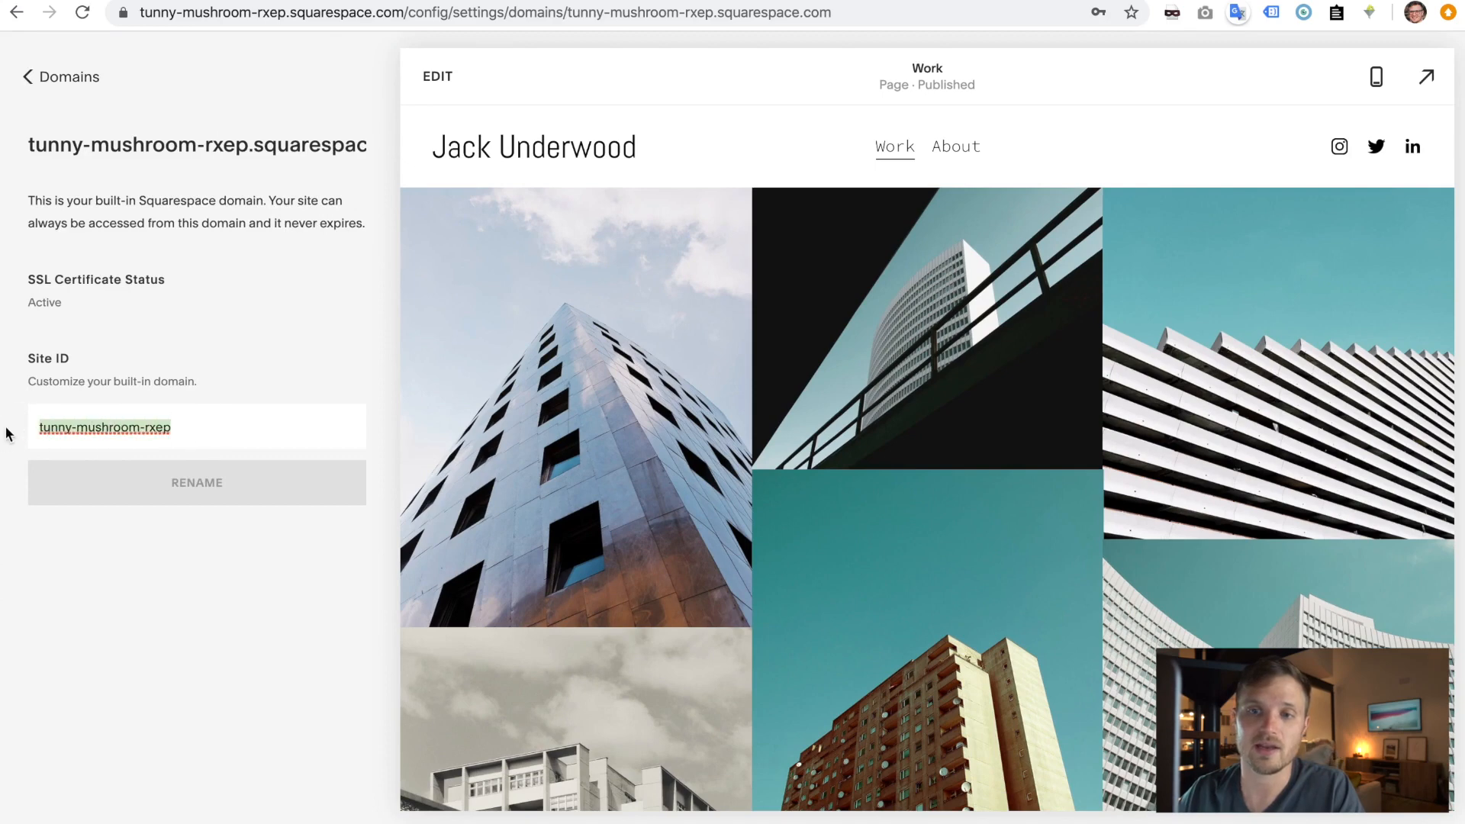
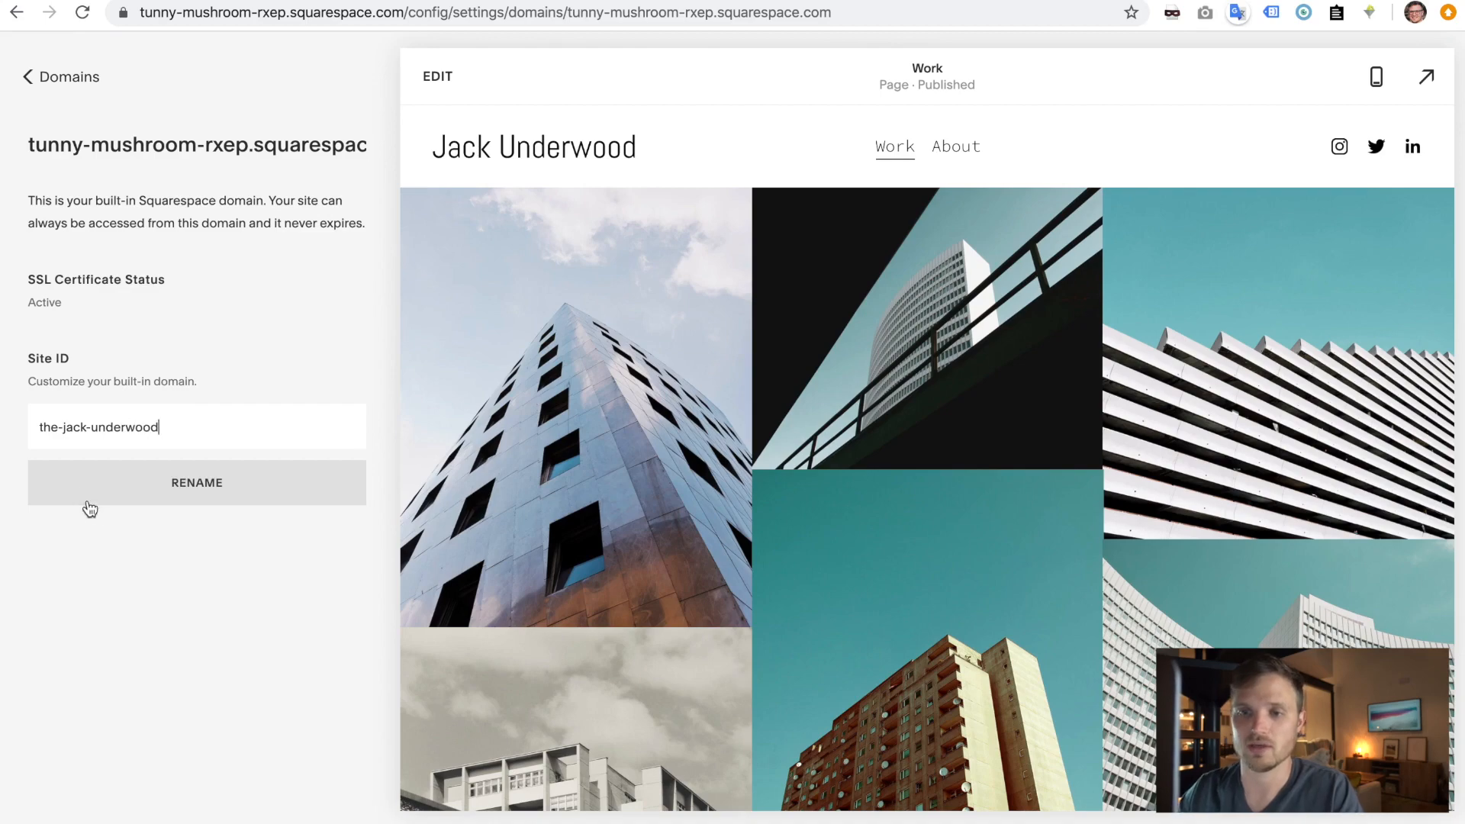
pyautogui.click(190, 488)
pyautogui.click(267, 559)
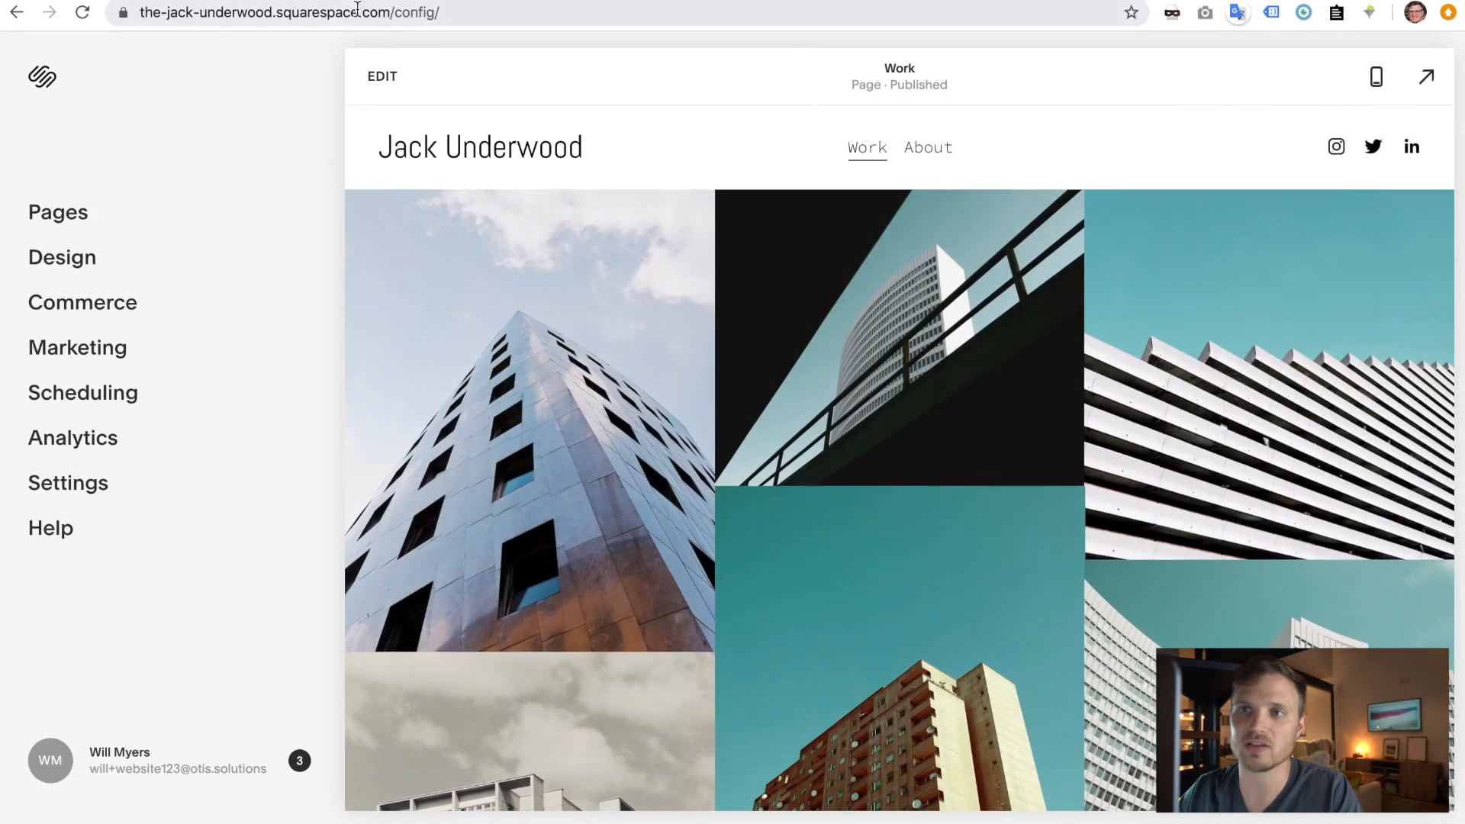
pyautogui.click(358, 12)
pyautogui.click(404, 14)
pyautogui.moveTo(437, 13); pyautogui.dragTo(128, 13)
pyautogui.press('super+c')
pyautogui.hotkey('ctrl', 'Right')
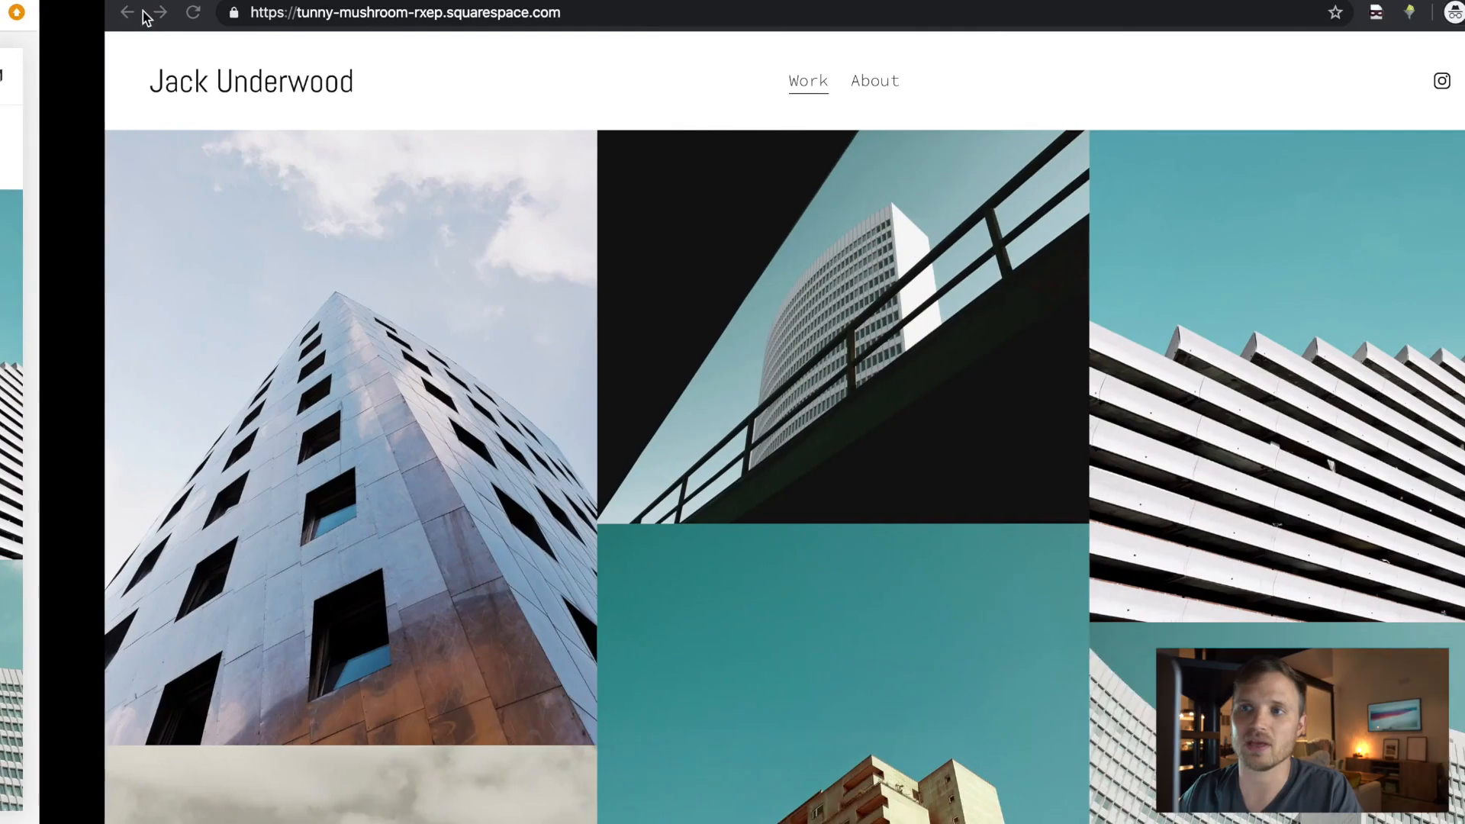
pyautogui.doubleClick(326, 13)
pyautogui.press('super+v')
pyautogui.tripleClick(315, 13)
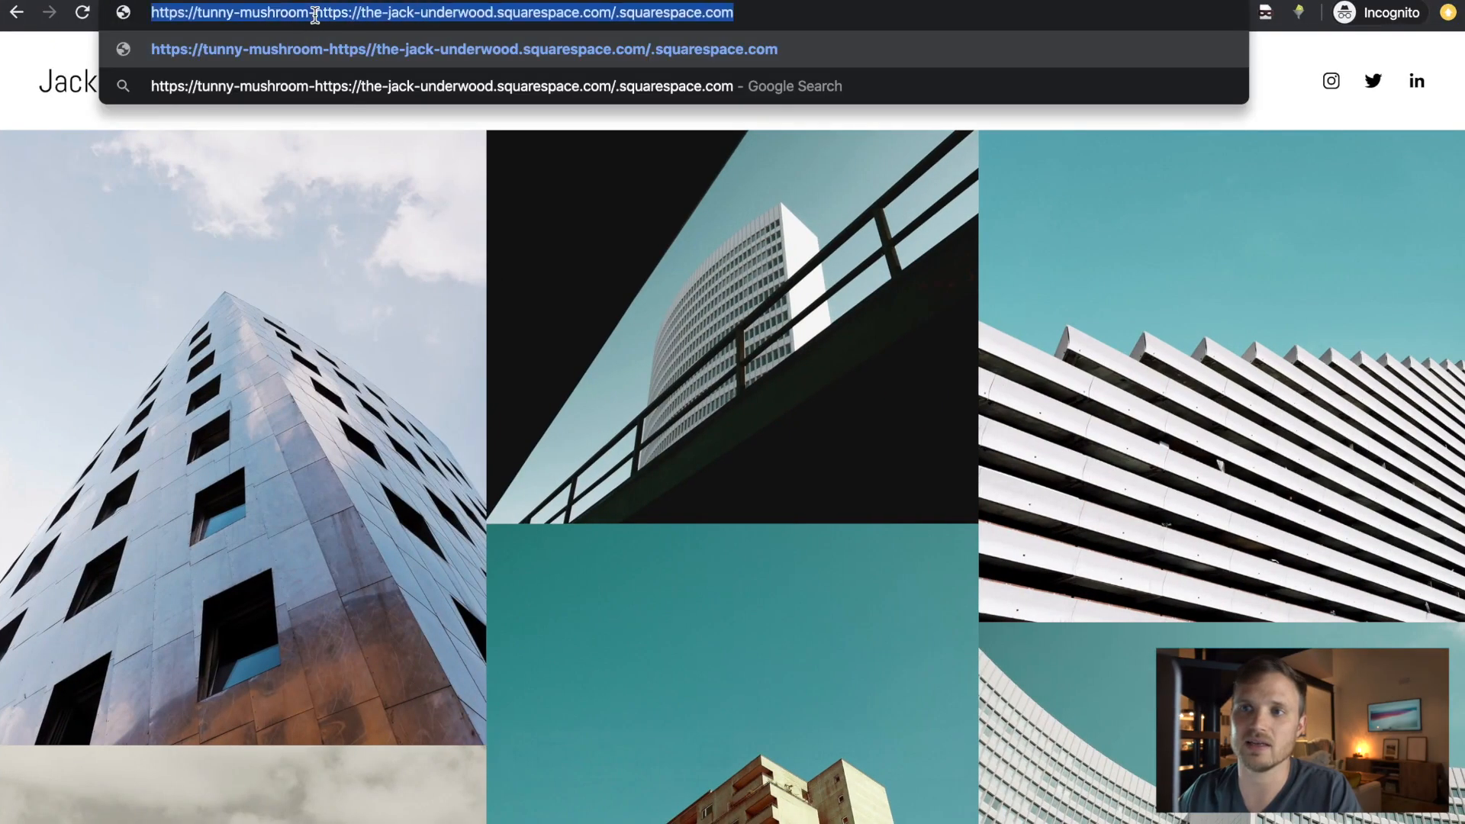
pyautogui.press('super+v')
pyautogui.press('Return')
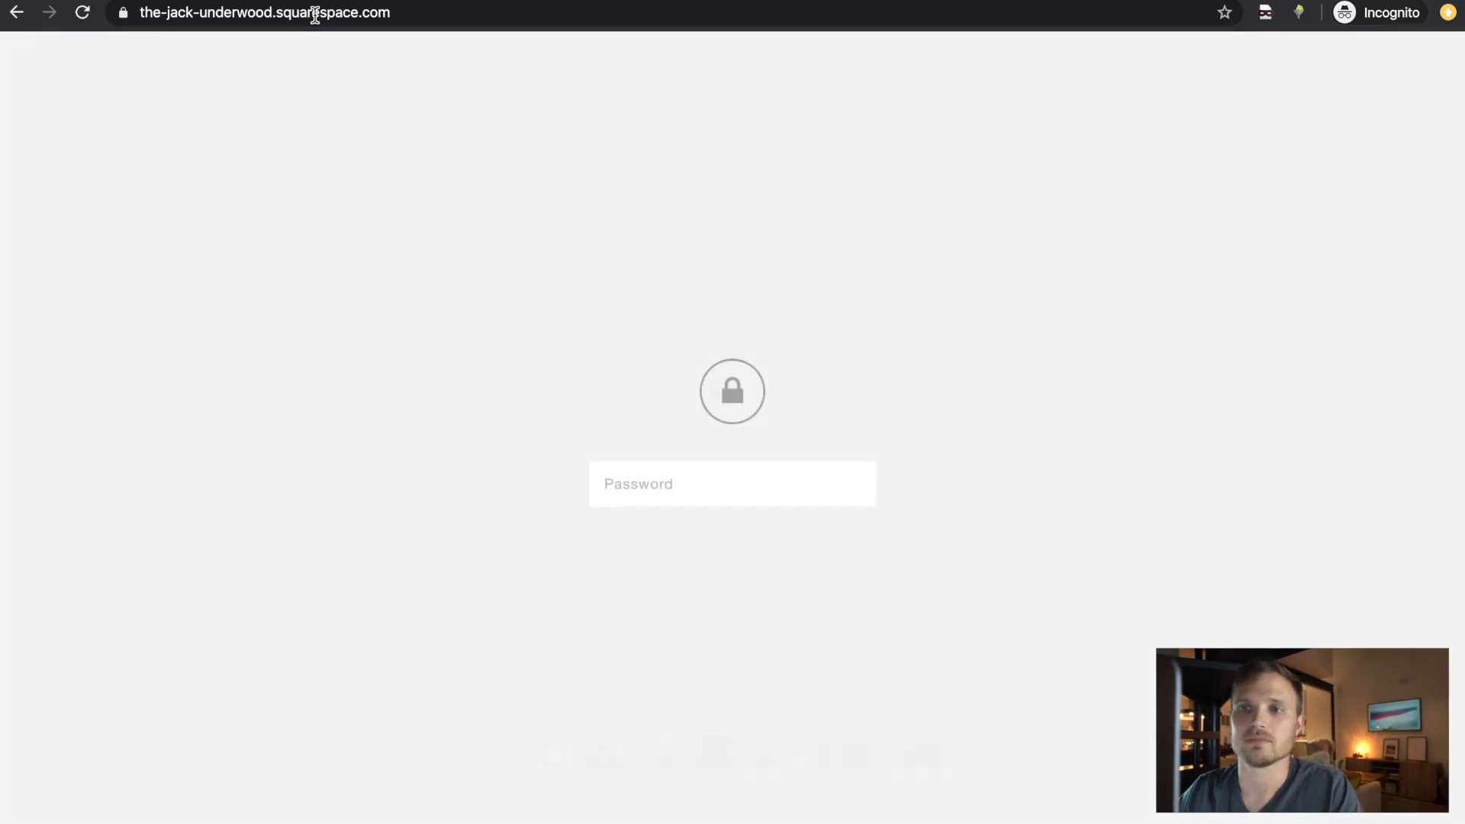
# - Unlock the site with its password and scroll the live portfolio
pyautogui.click(742, 484)
pyautogui.write('****')
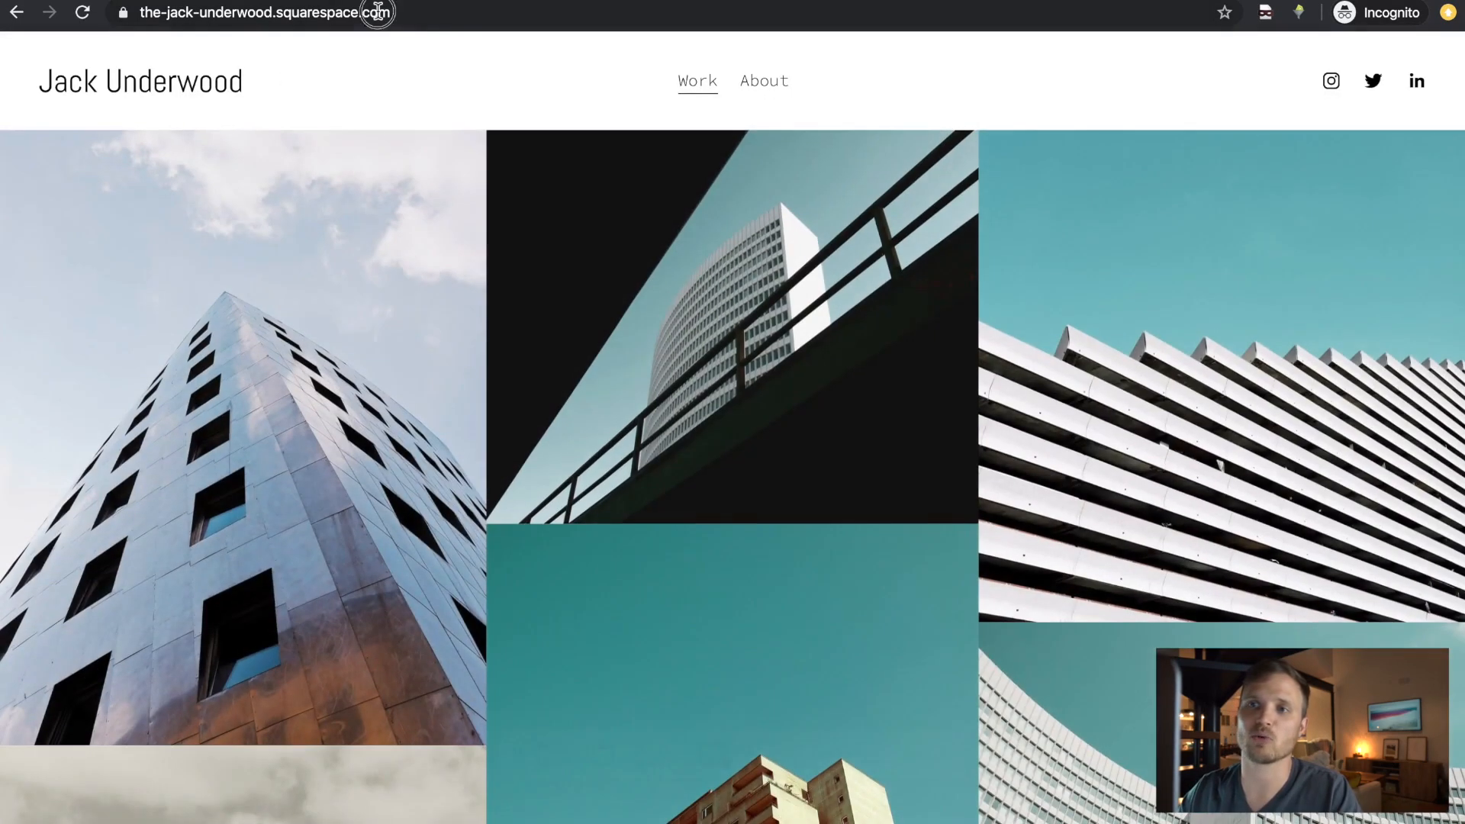
pyautogui.click(378, 12)
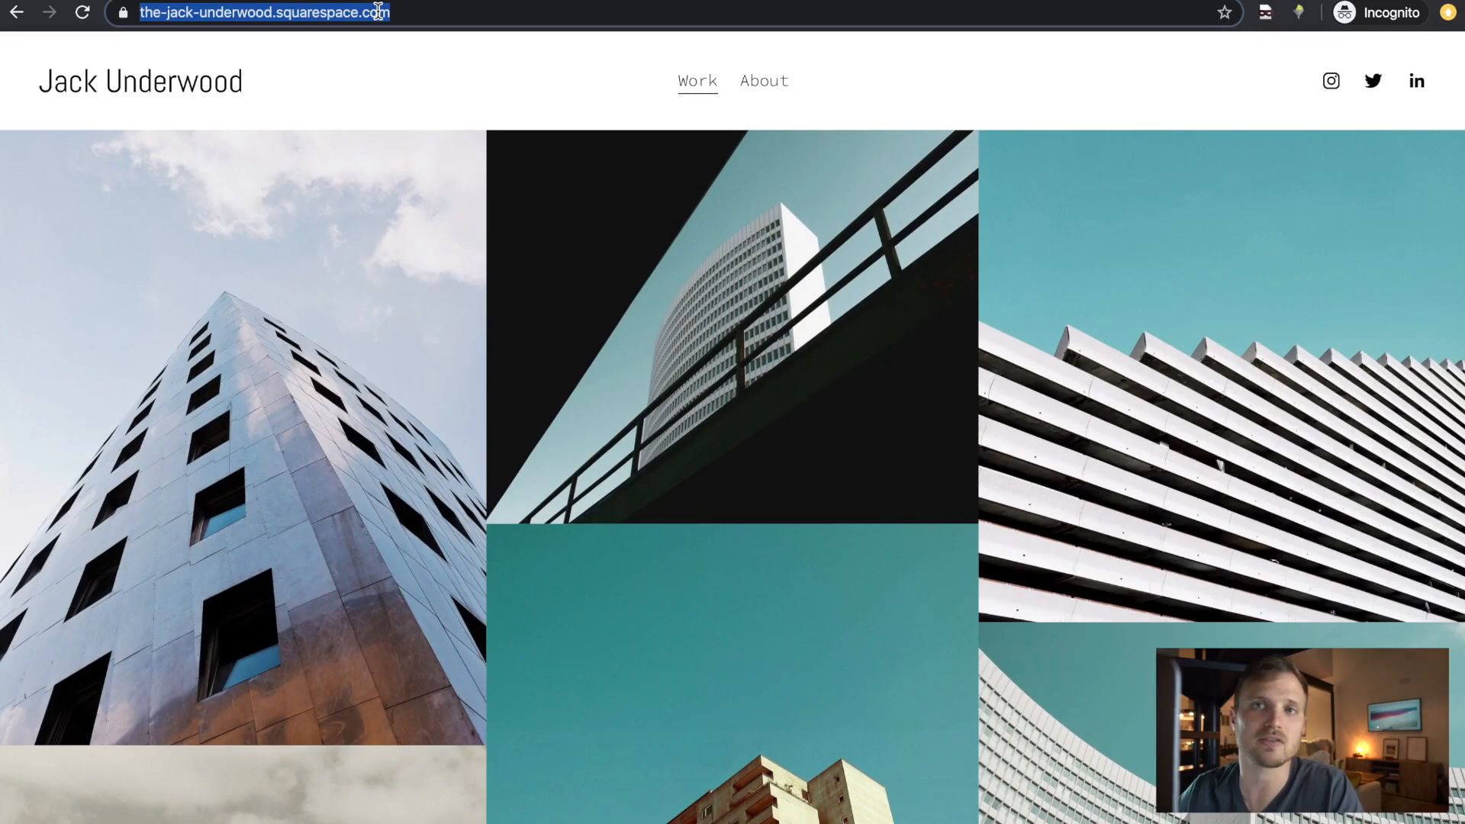
pyautogui.scroll(-20, 1012, 267)
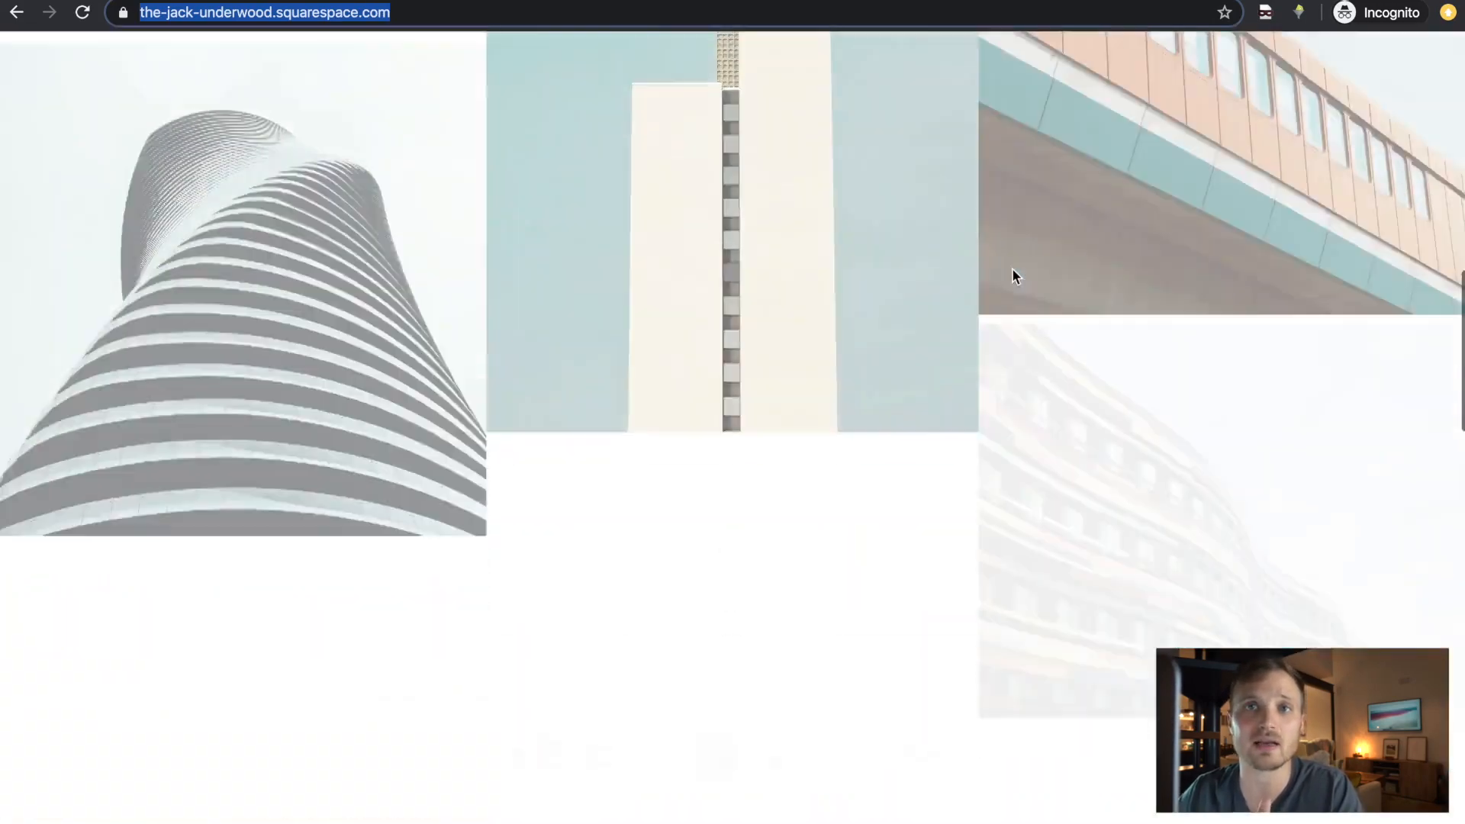
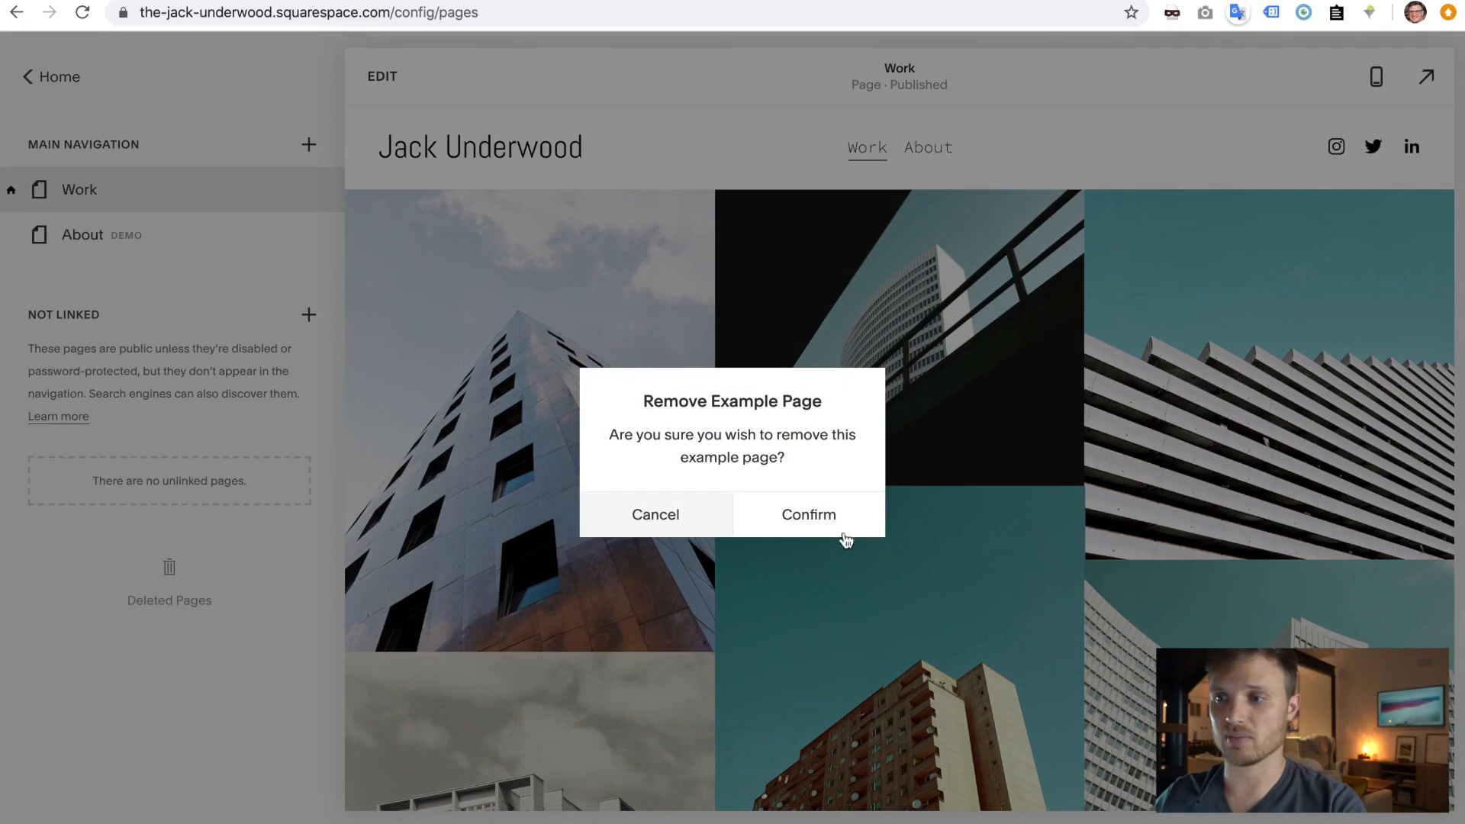
# - Delete the About page, dismiss the warning that the Work homepage can't be deleted, and open the add-page menu
pyautogui.click(830, 525)
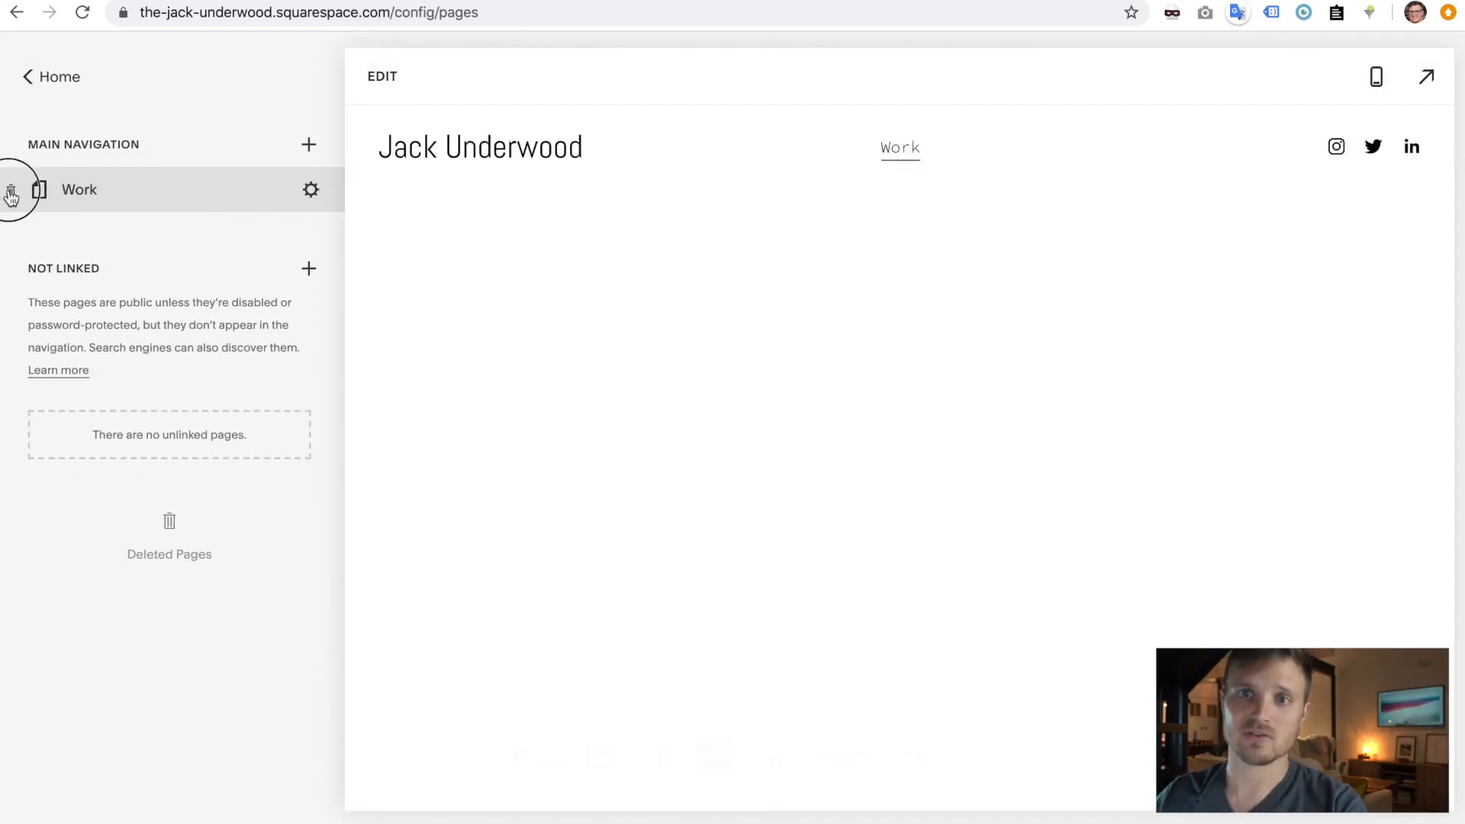
pyautogui.click(11, 190)
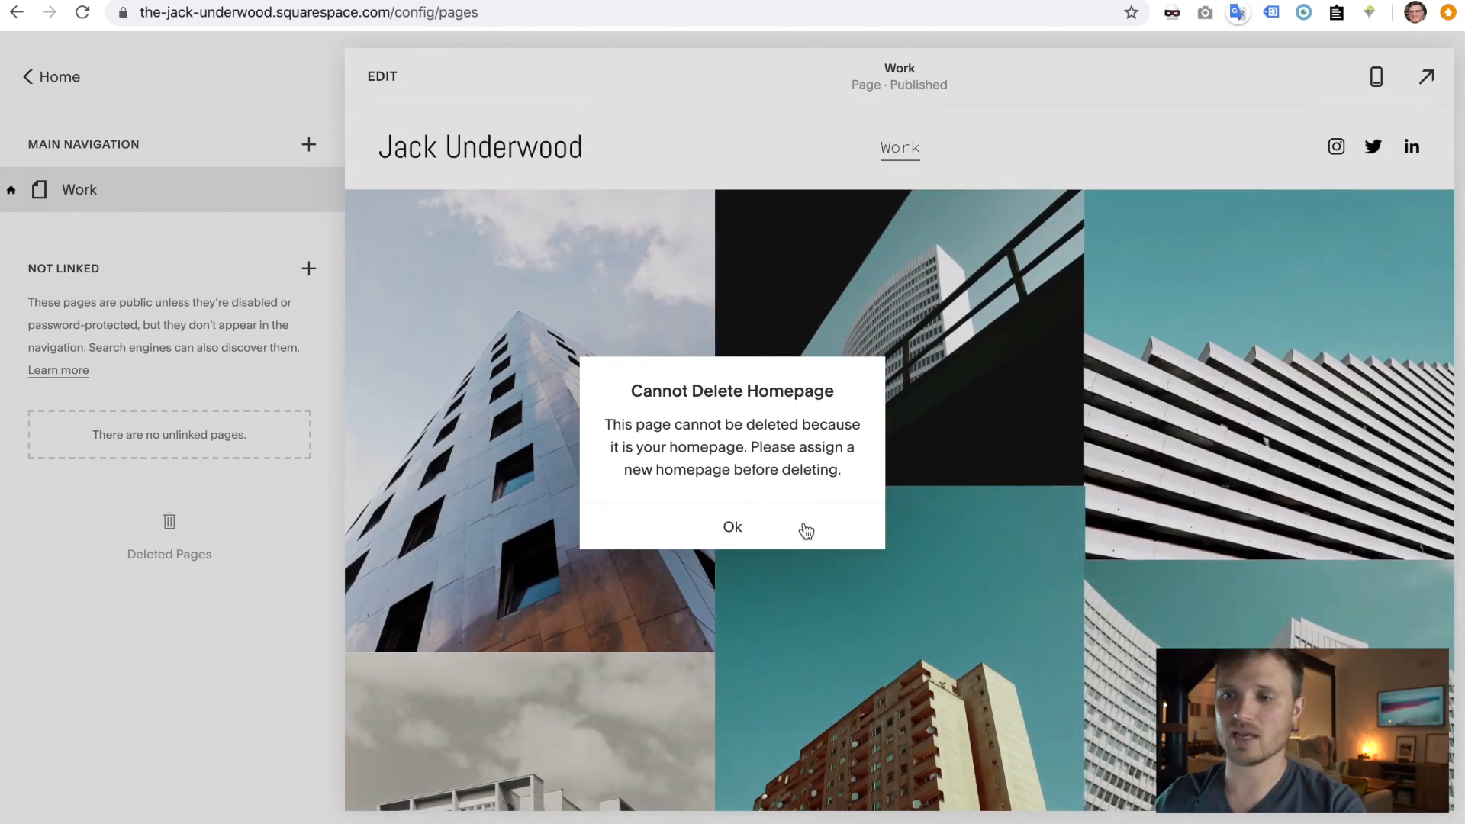
pyautogui.click(732, 529)
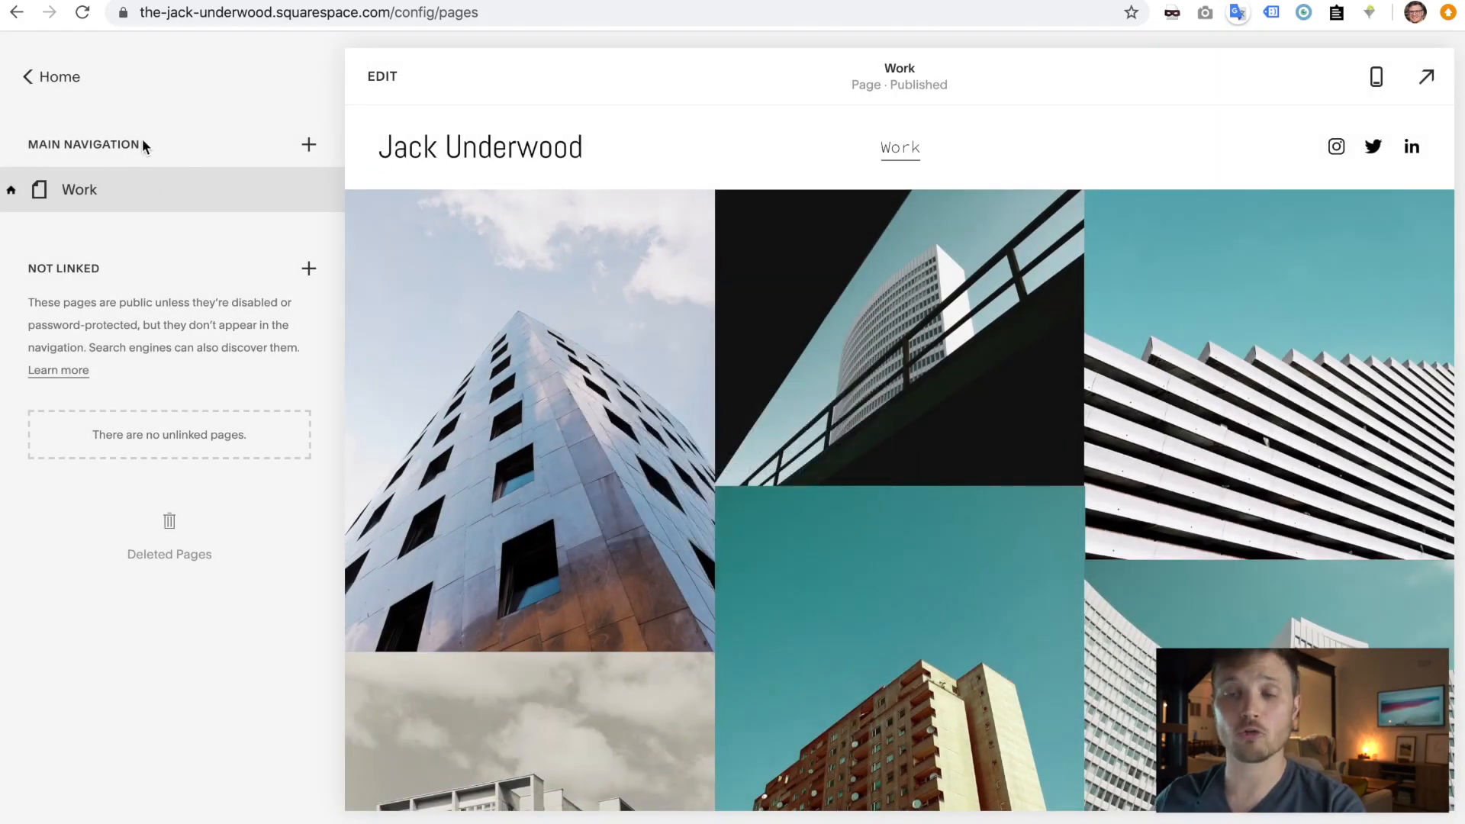
pyautogui.click(309, 145)
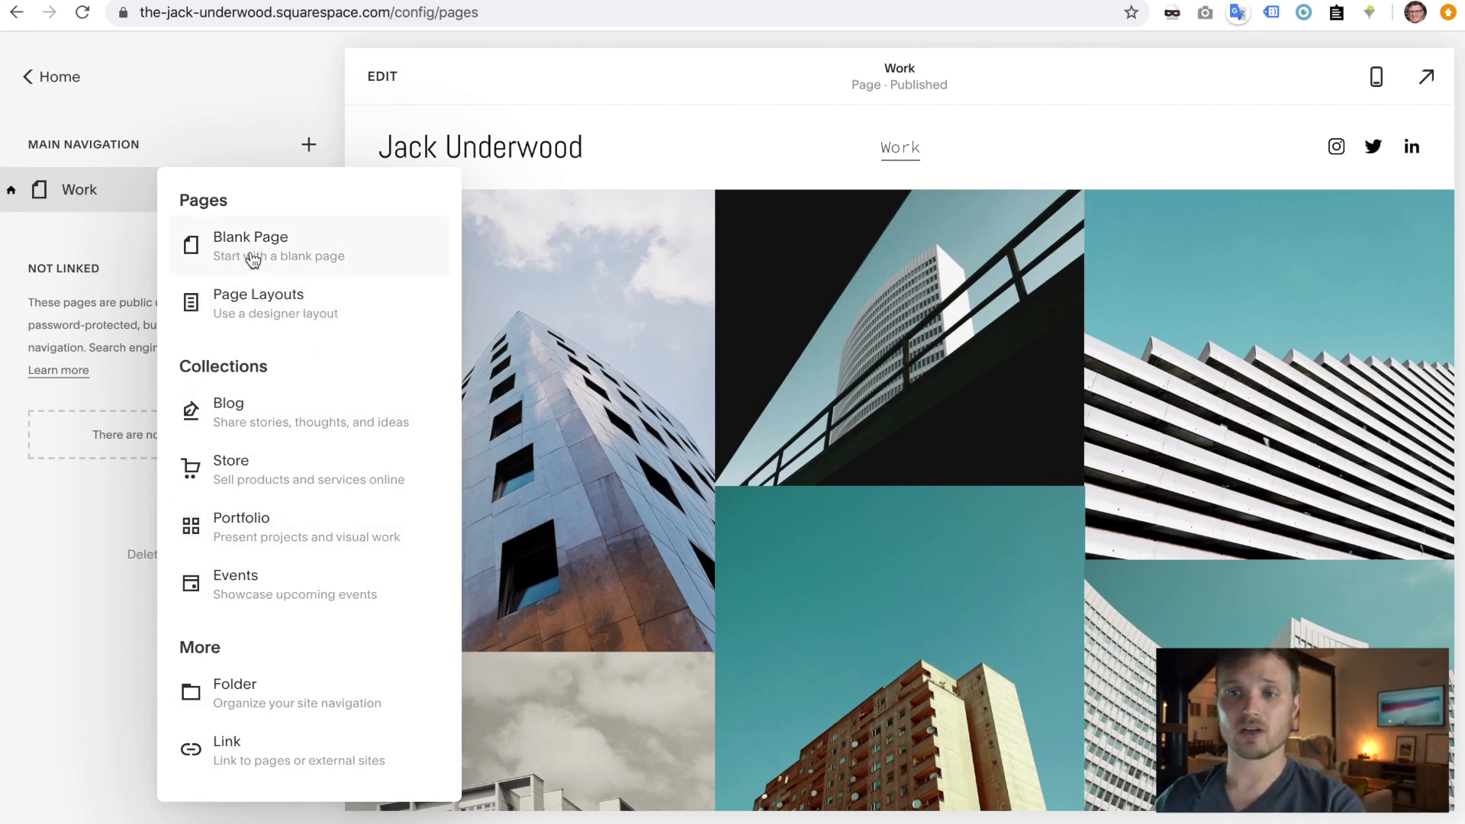
# - Add a blank page named Home Page to the main navigation
pyautogui.click(251, 258)
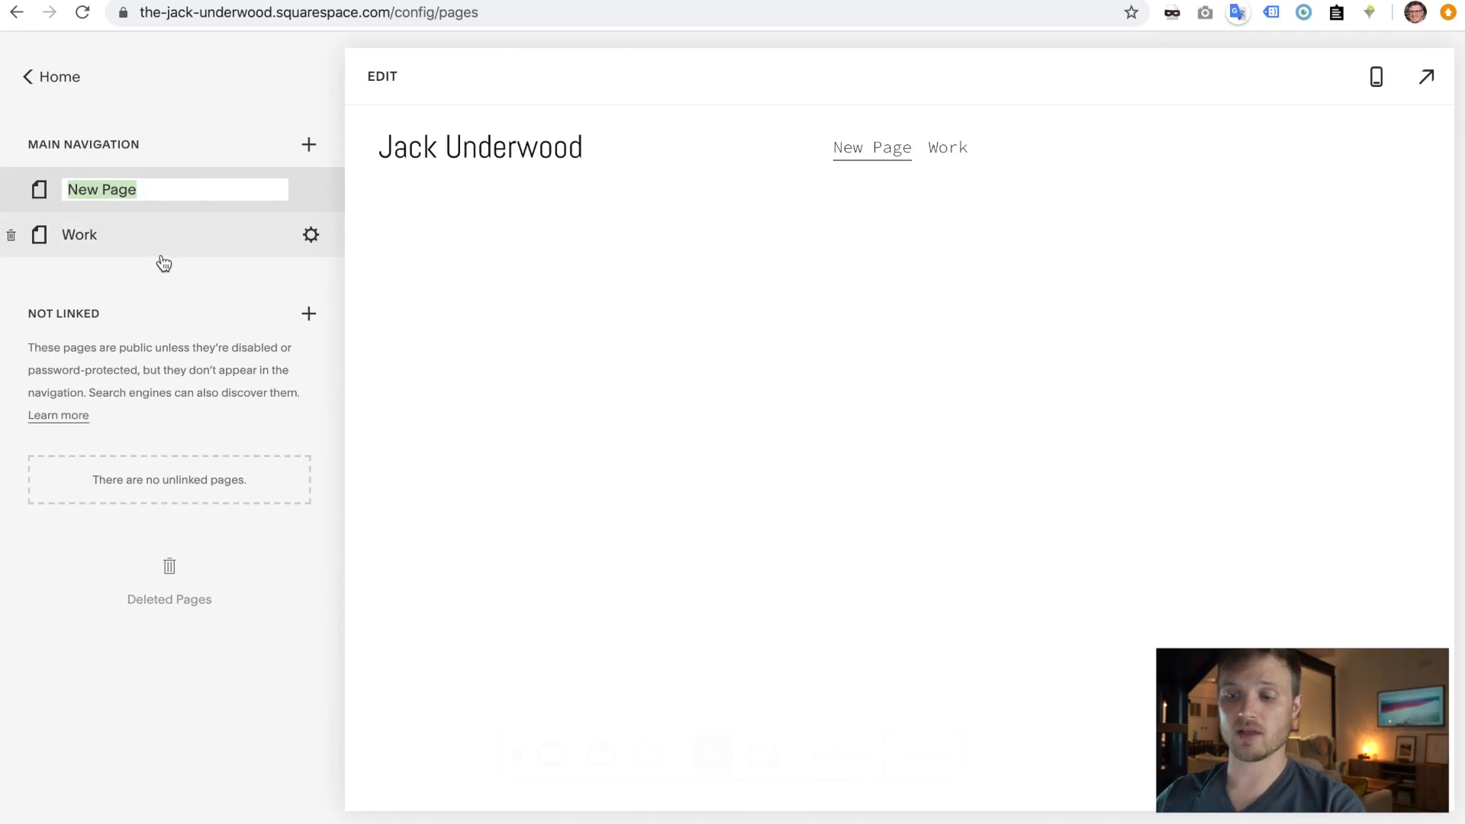
pyautogui.write('Home')
pyautogui.press('Return')
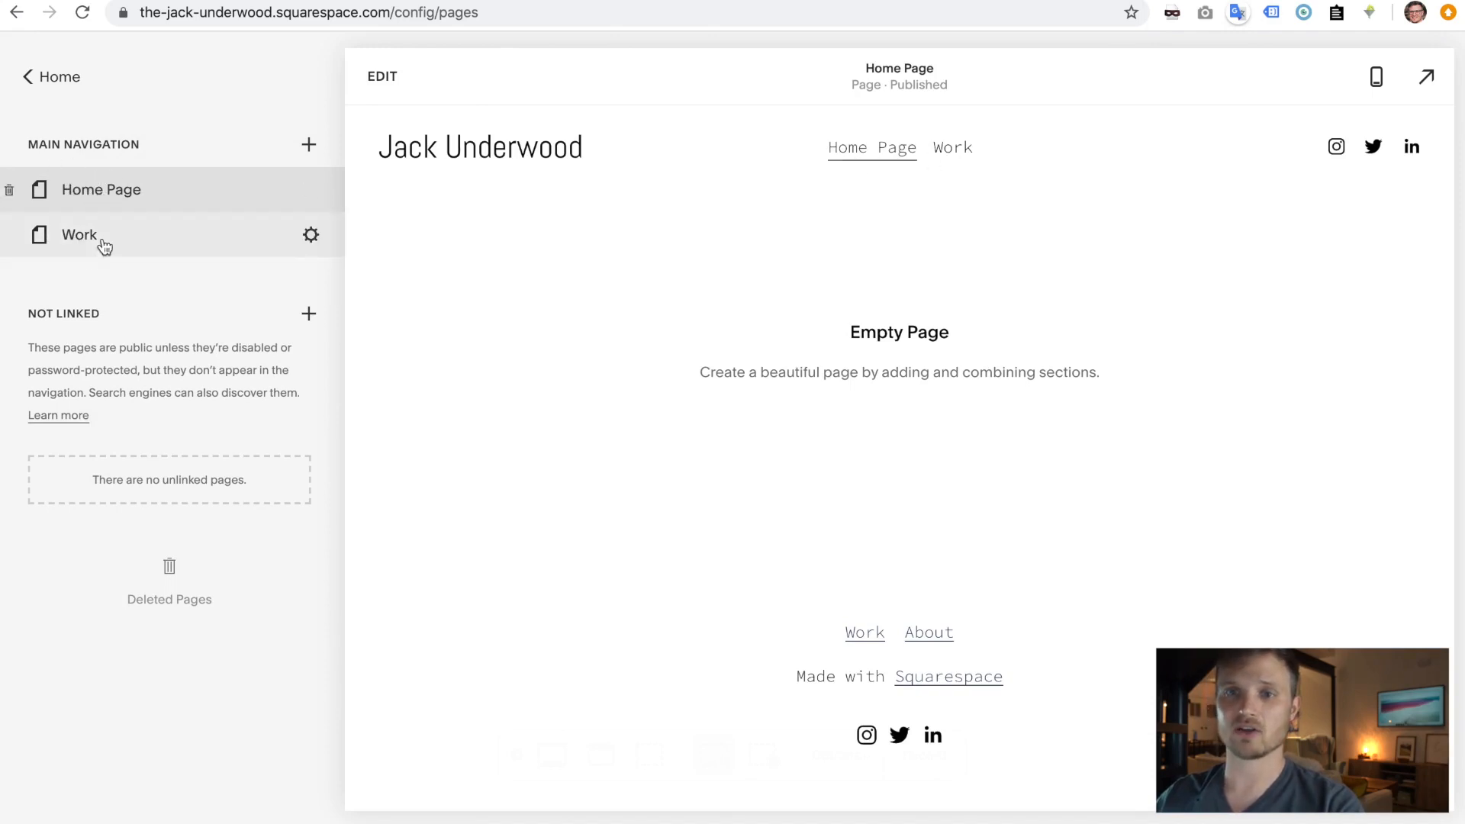
# - Move the Work and Home Page pages into the Not Linked section
pyautogui.click(111, 145)
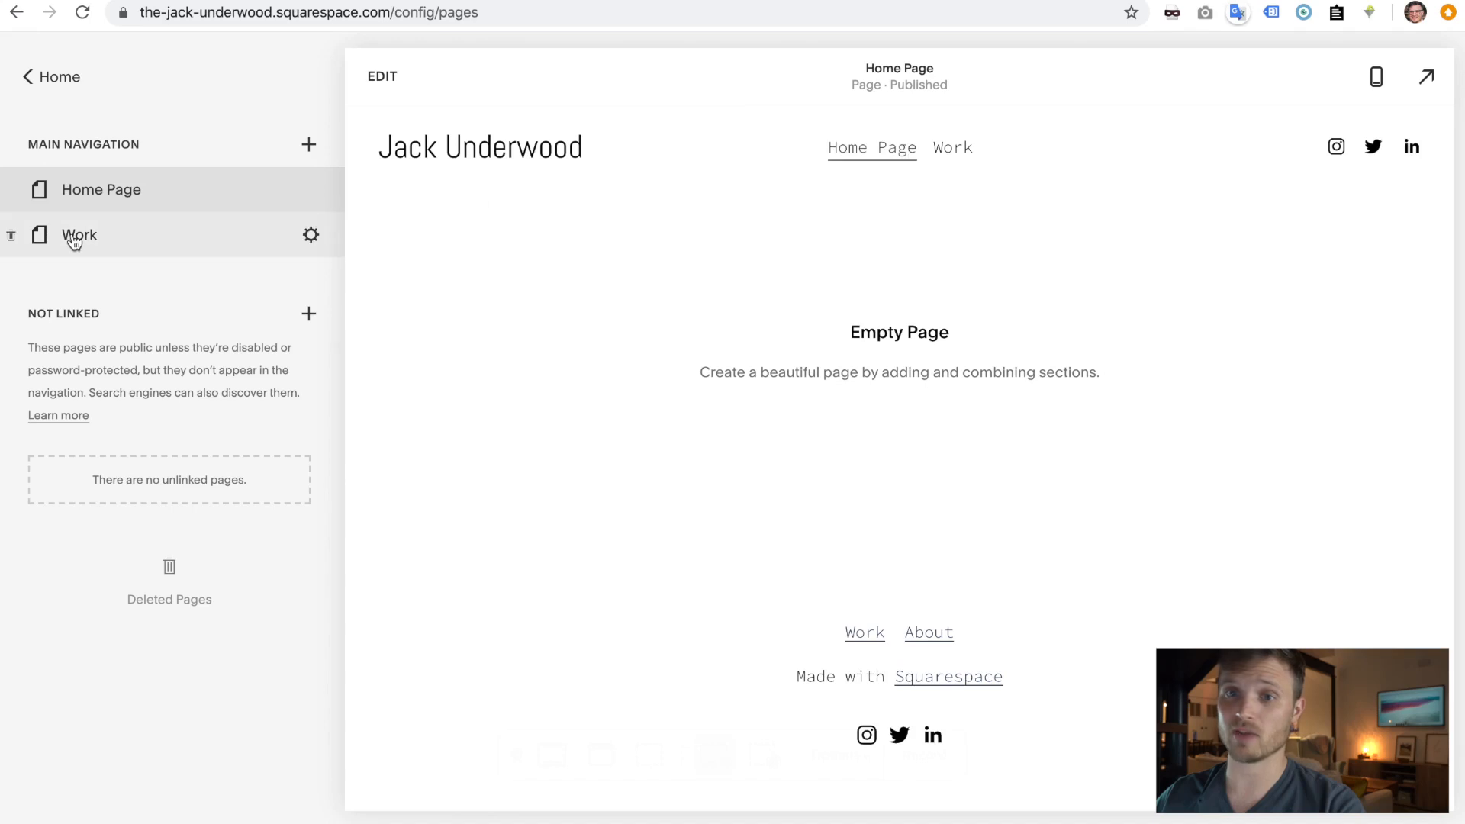
pyautogui.moveTo(74, 241); pyautogui.dragTo(94, 474)
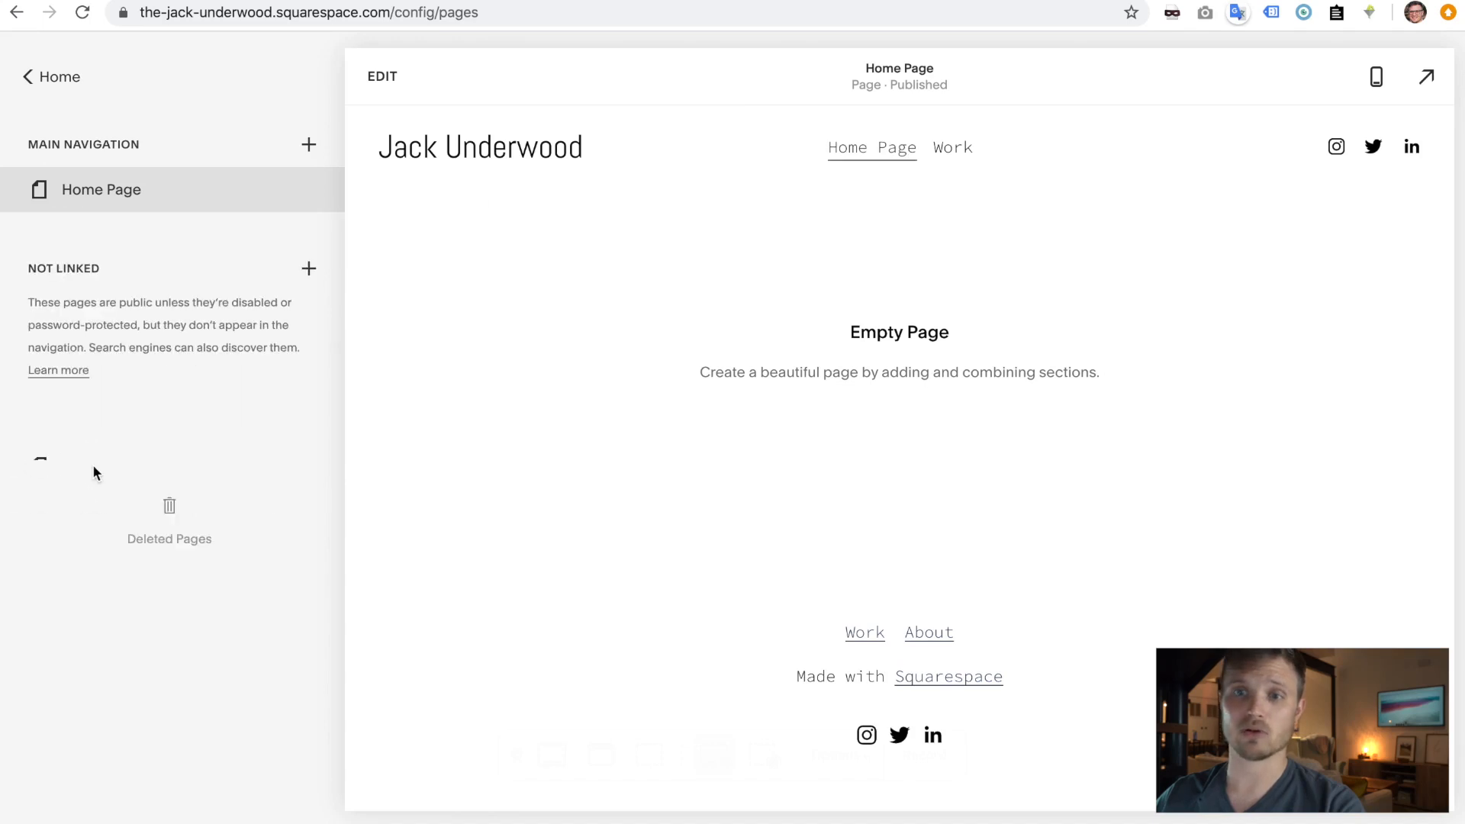
pyautogui.moveTo(98, 210); pyautogui.dragTo(96, 450)
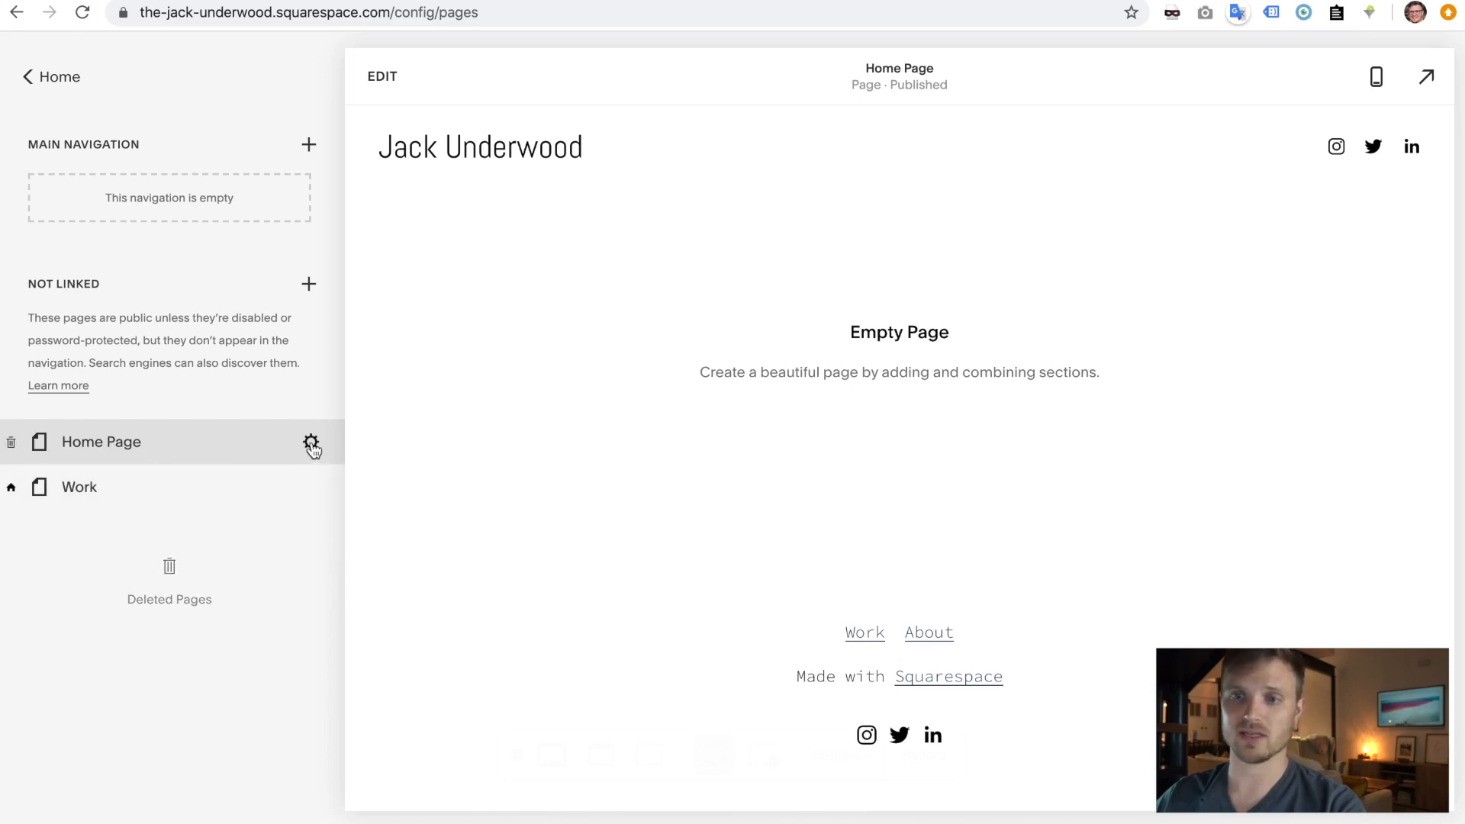
# - Set Home Page as the site's homepage from its page settings
pyautogui.click(309, 443)
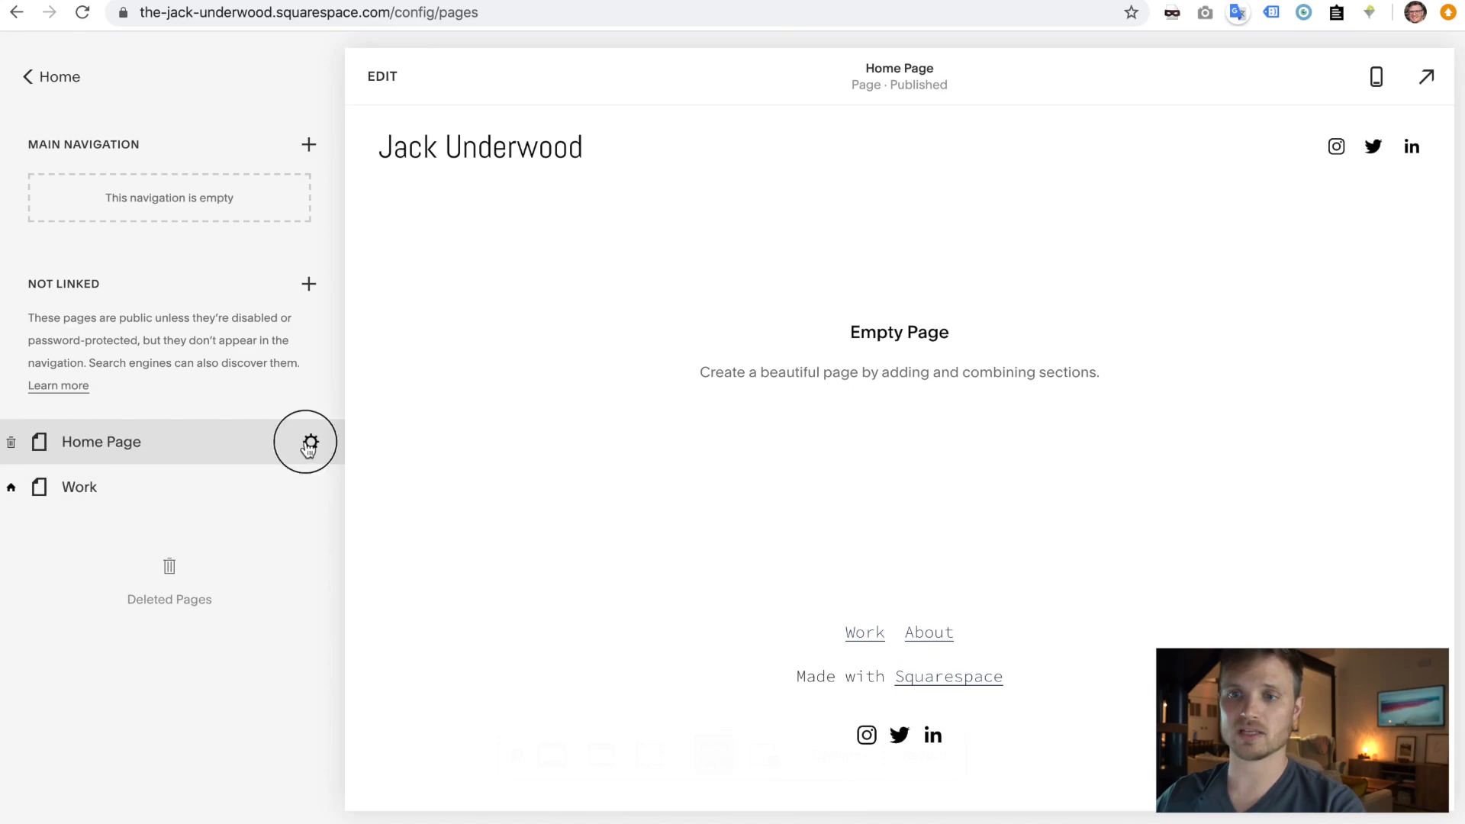
pyautogui.scroll(-4, 743, 476)
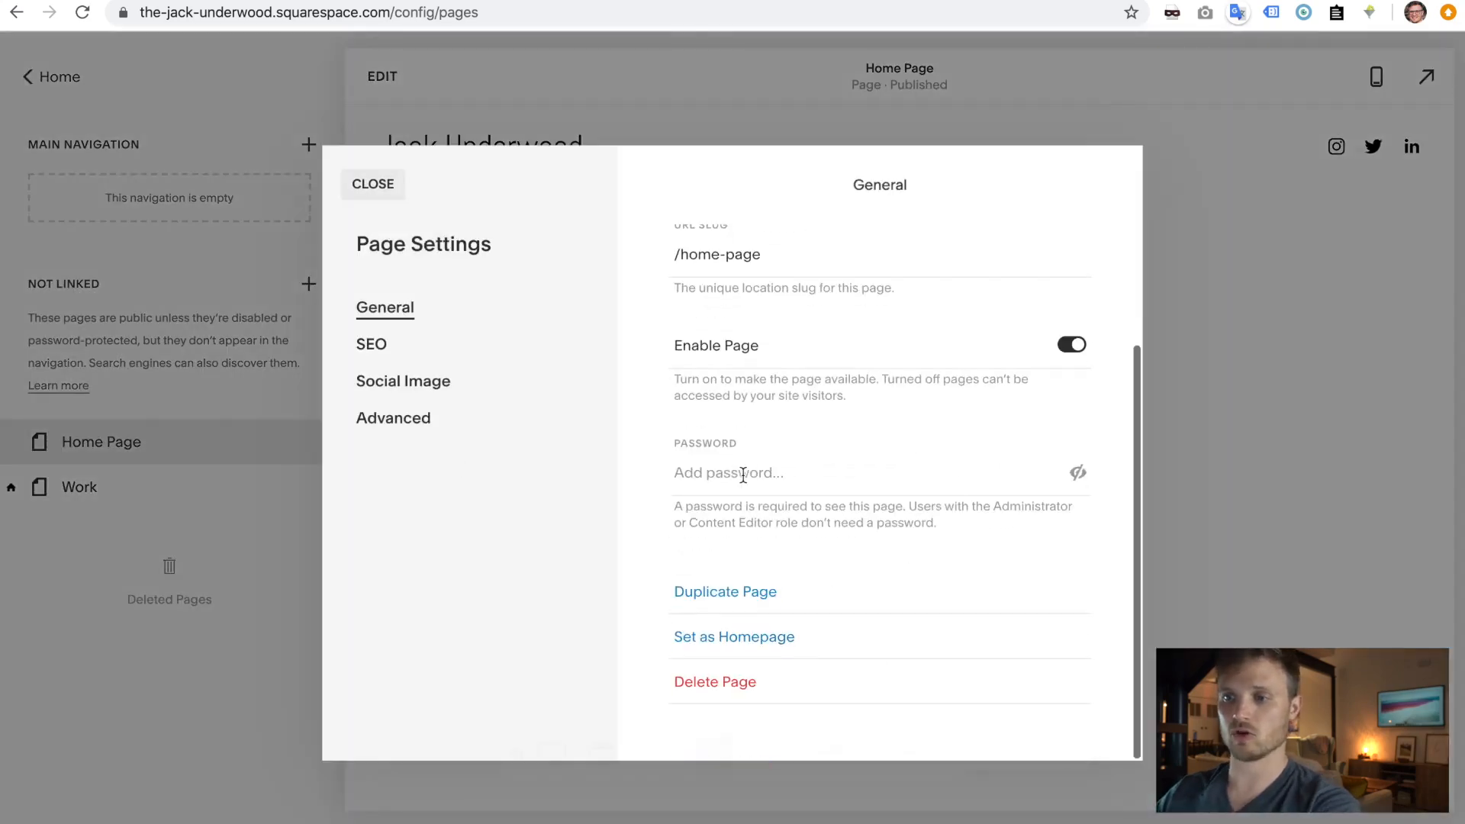
pyautogui.click(742, 646)
pyautogui.click(818, 534)
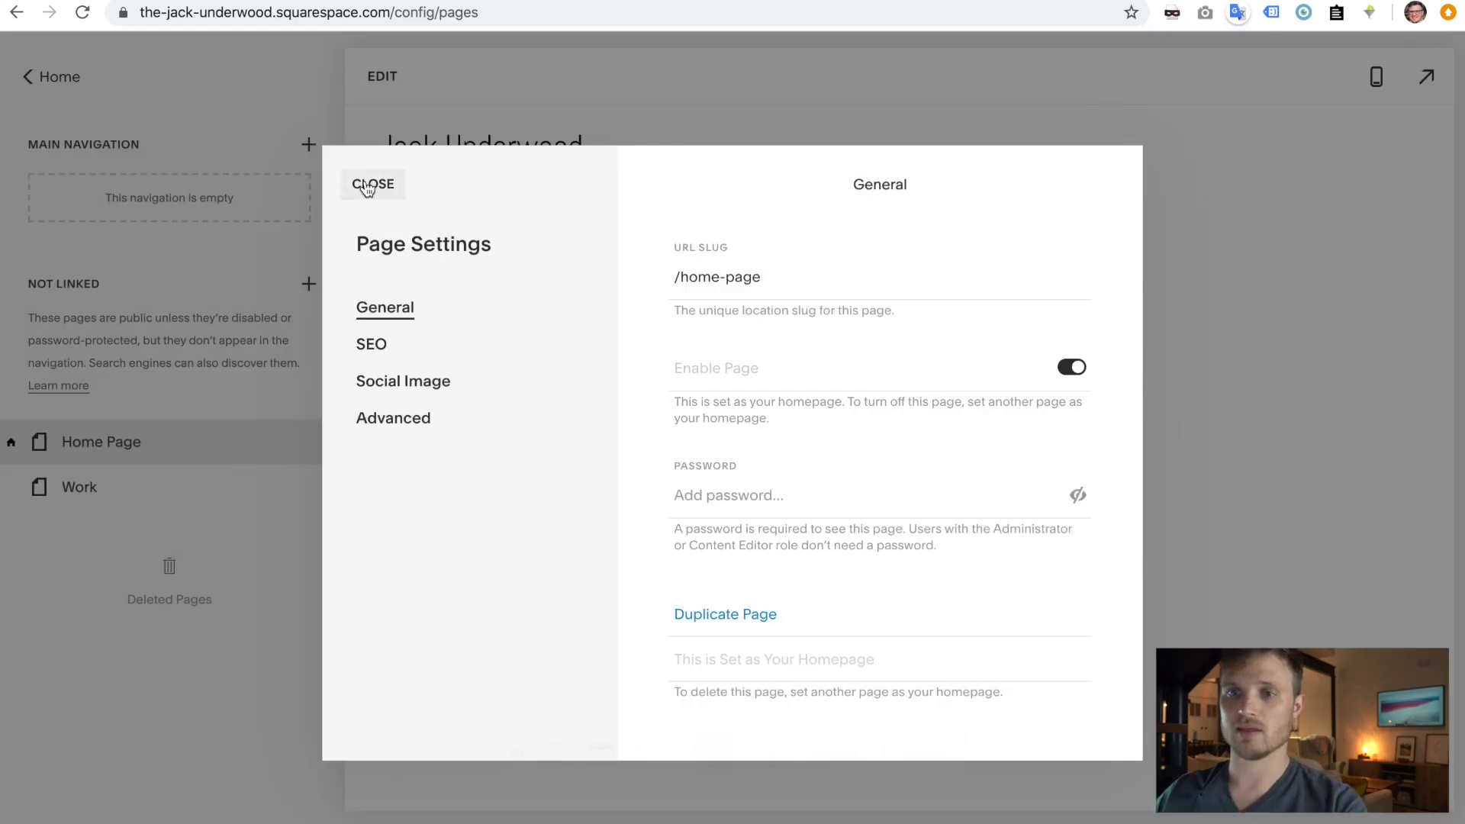
pyautogui.click(367, 187)
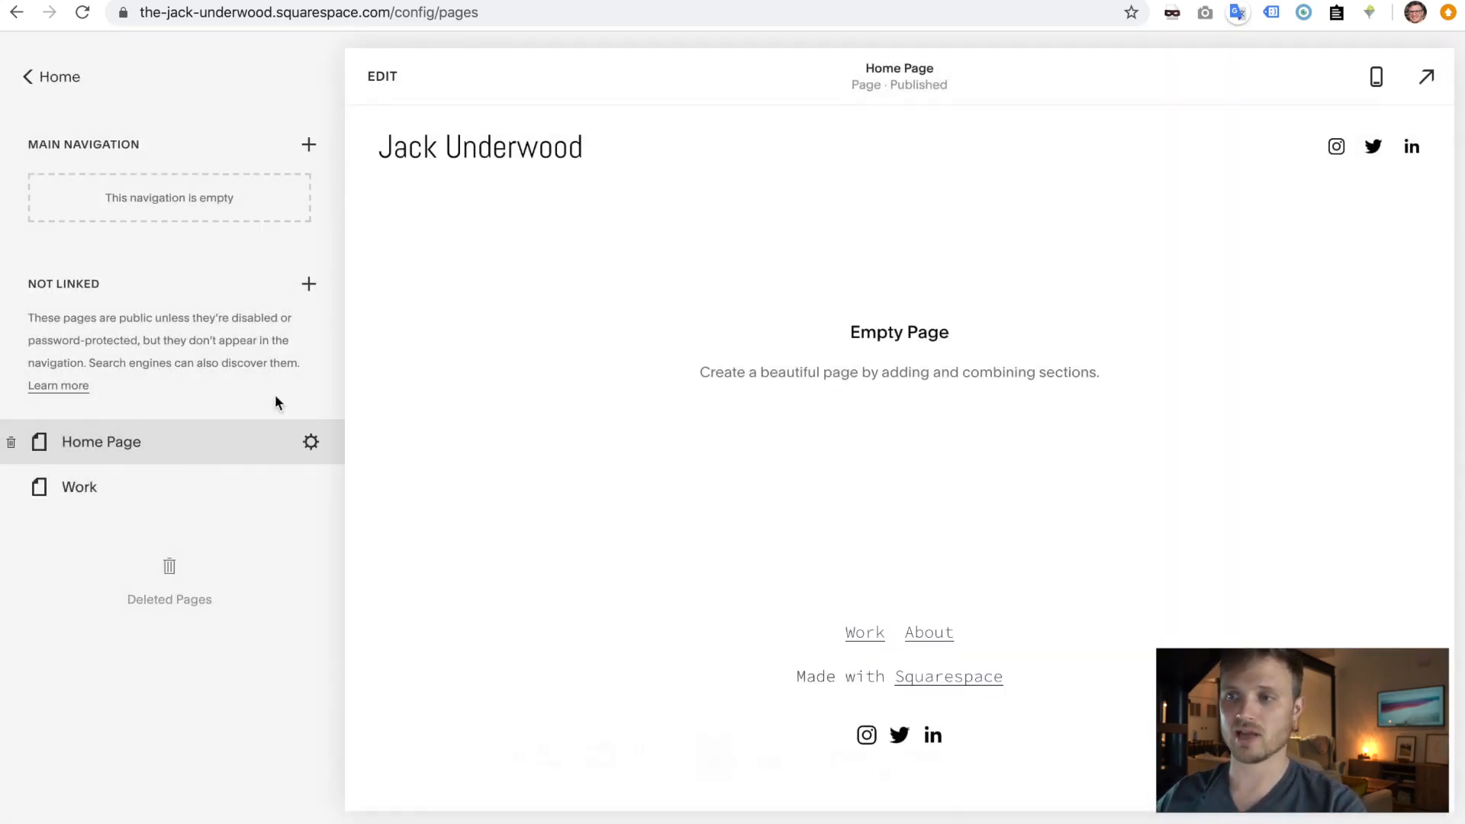
# - Delete the Work page
pyautogui.moveTo(33, 487)
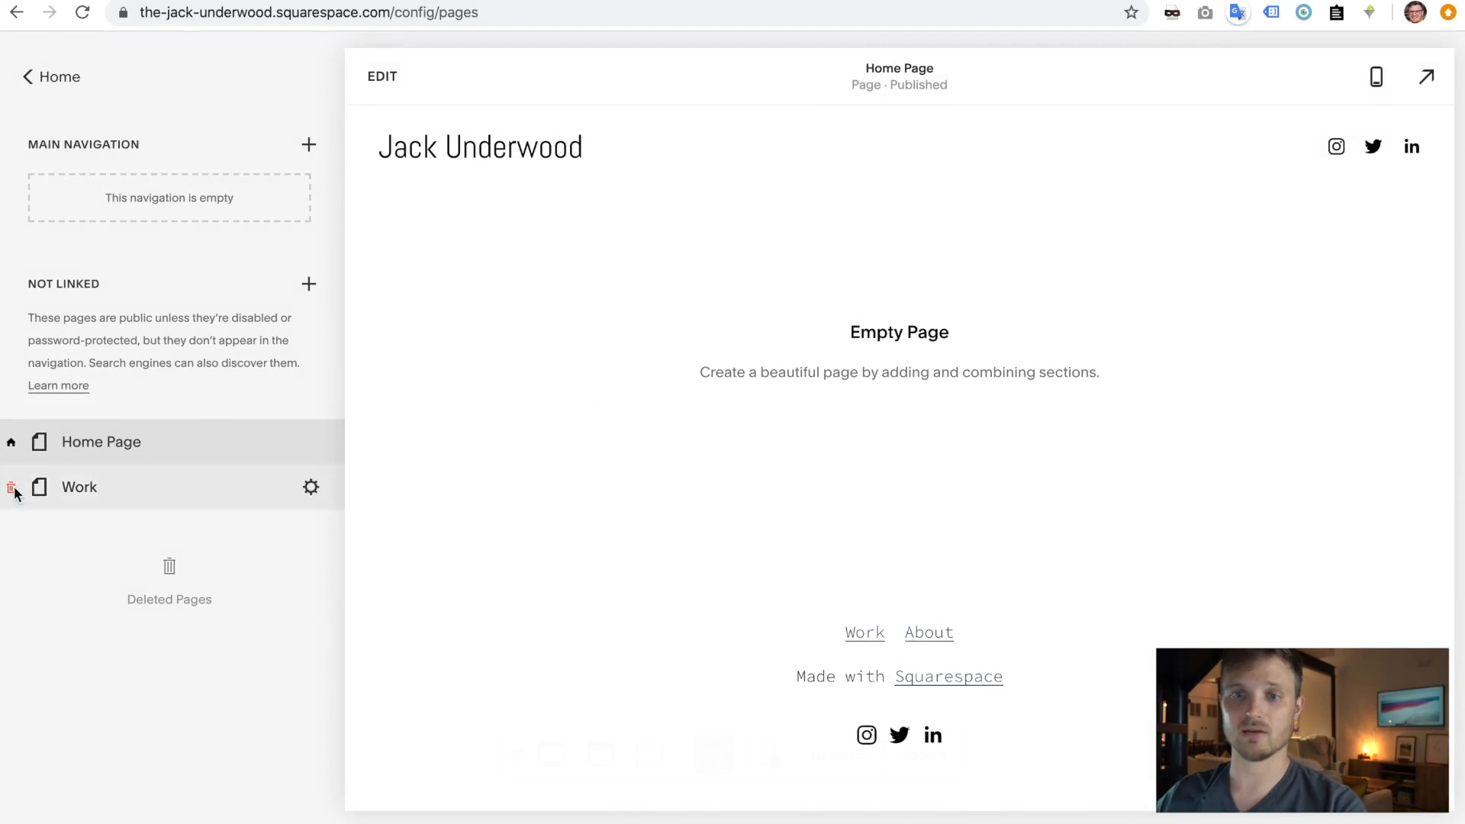
pyautogui.click(12, 489)
pyautogui.press('Return')
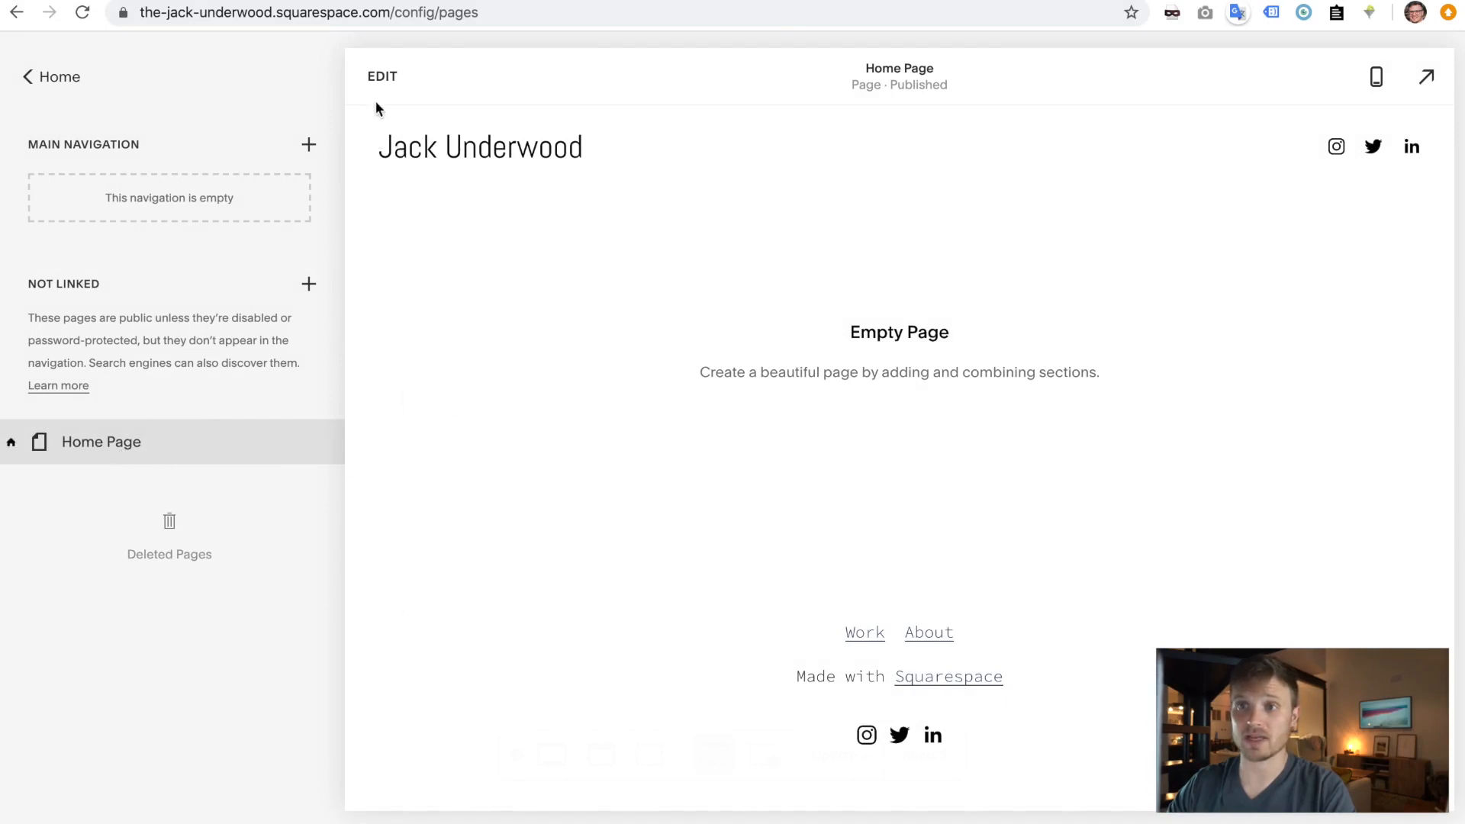
# - Add a blank section to Home Page in edit mode
pyautogui.click(383, 78)
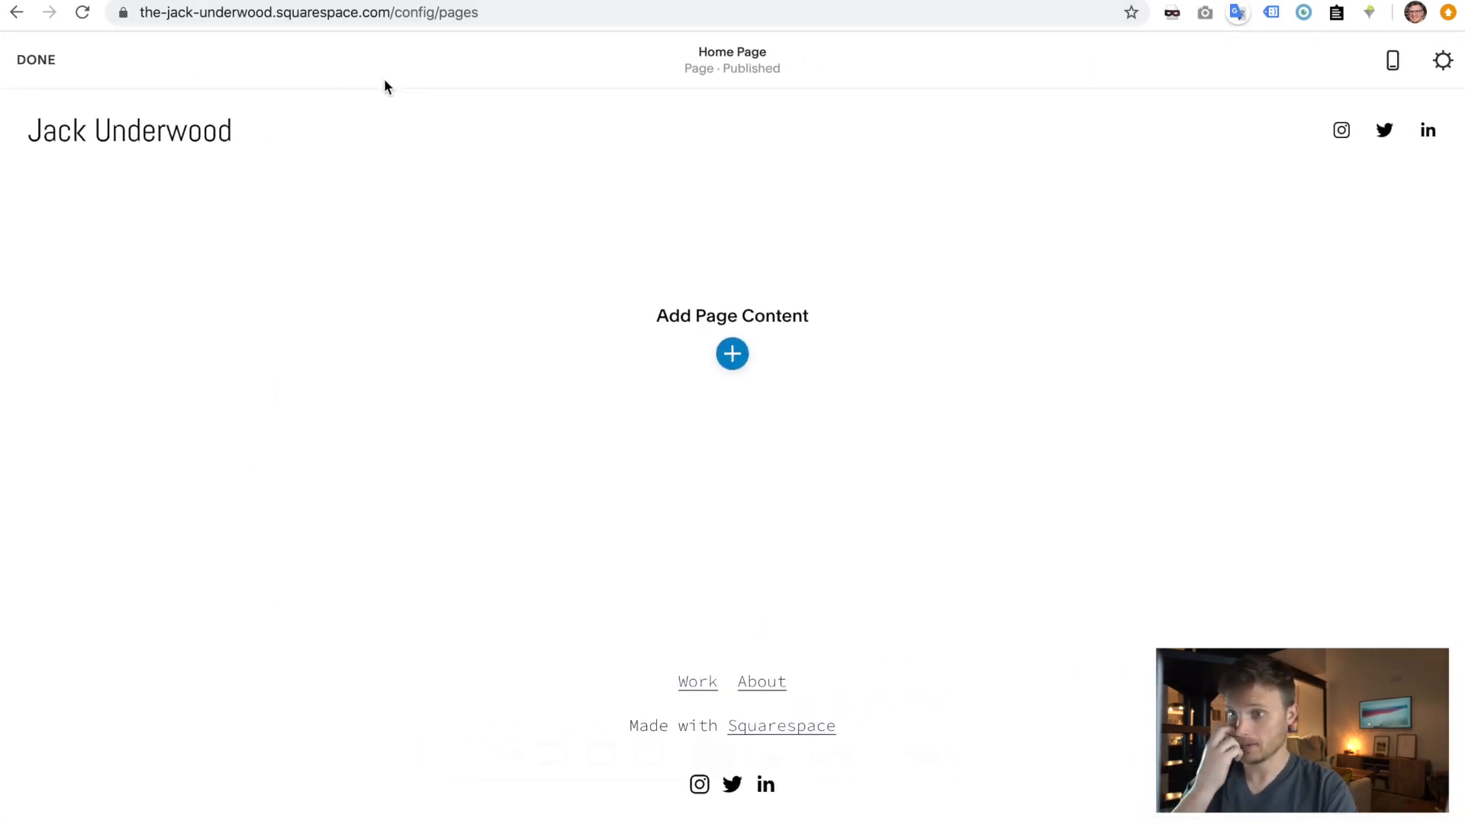
pyautogui.click(737, 362)
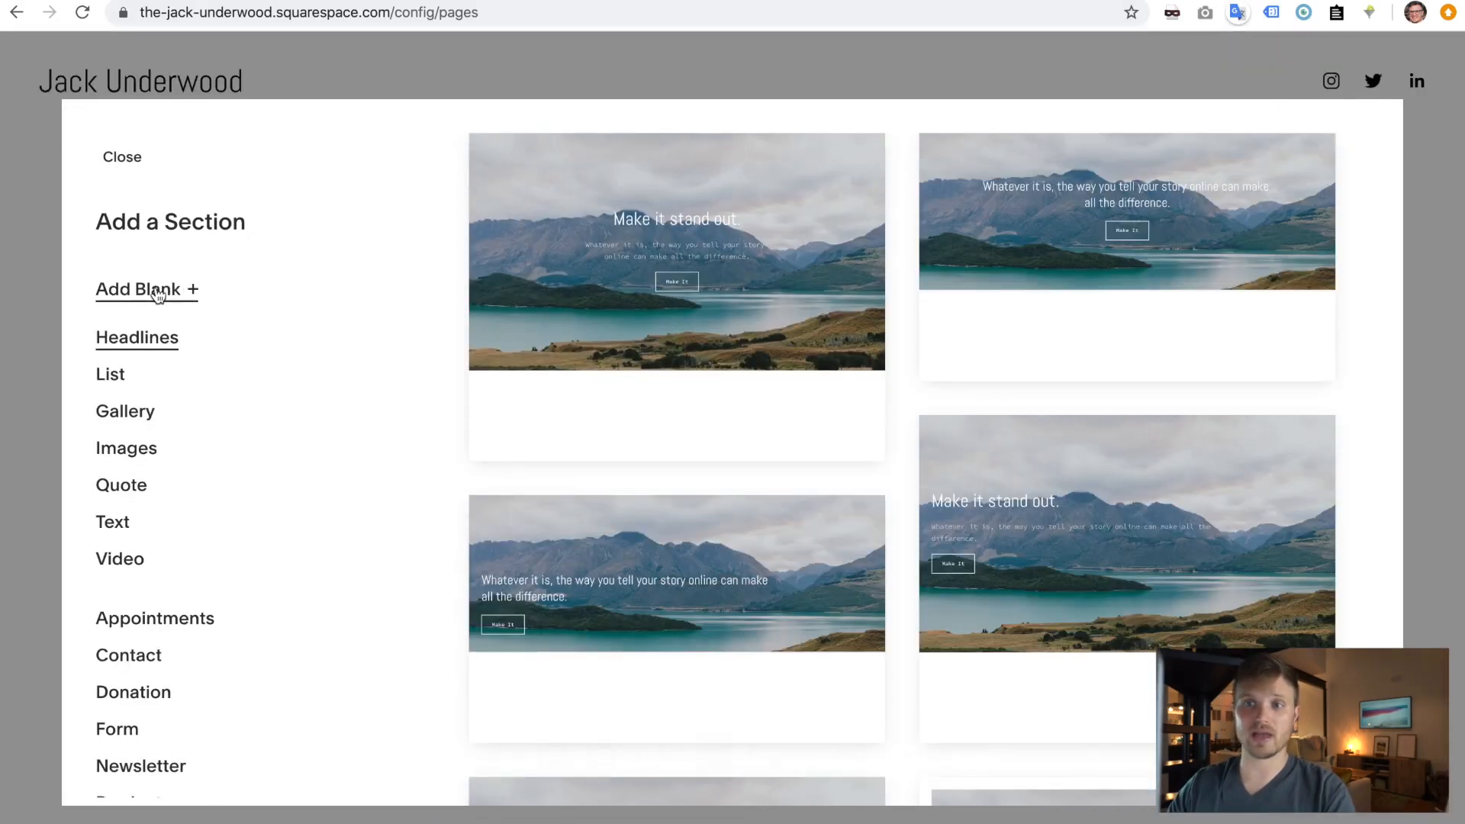
pyautogui.scroll(-6, 137, 425)
pyautogui.scroll(6, 137, 428)
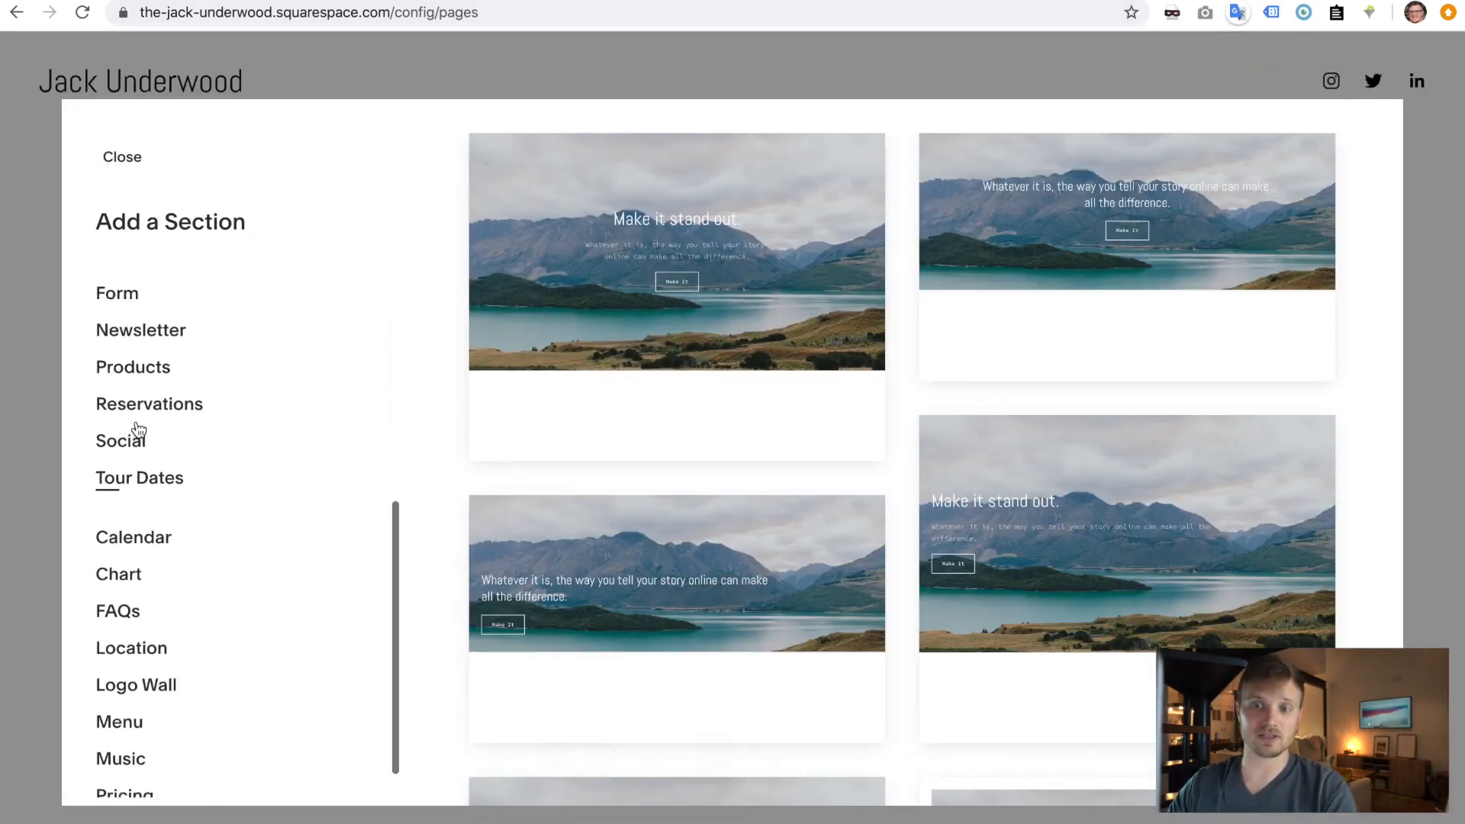
pyautogui.scroll(-6, 136, 428)
pyautogui.scroll(6, 137, 421)
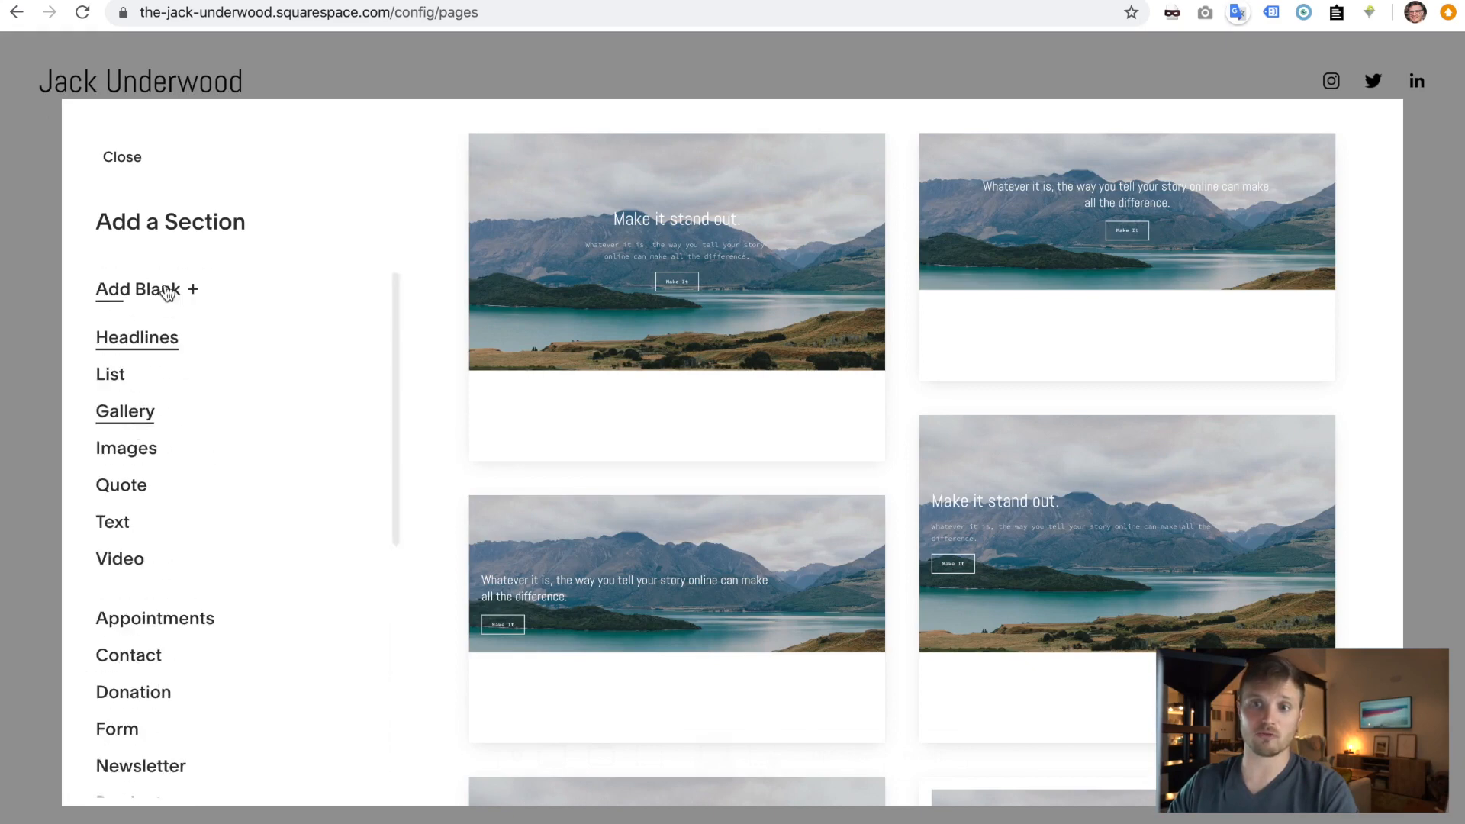
pyautogui.scroll(-6, 125, 650)
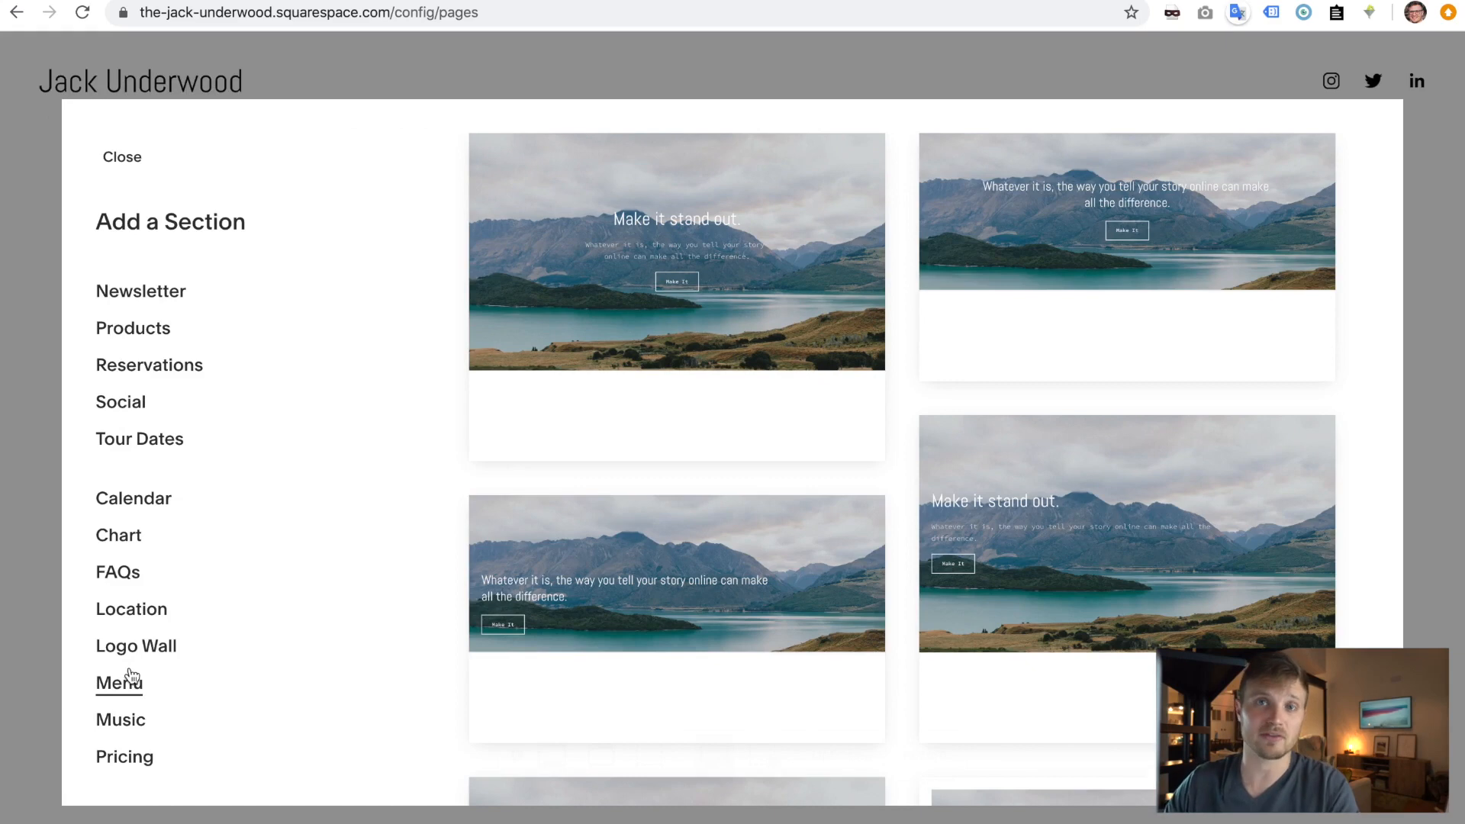
pyautogui.scroll(6, 130, 677)
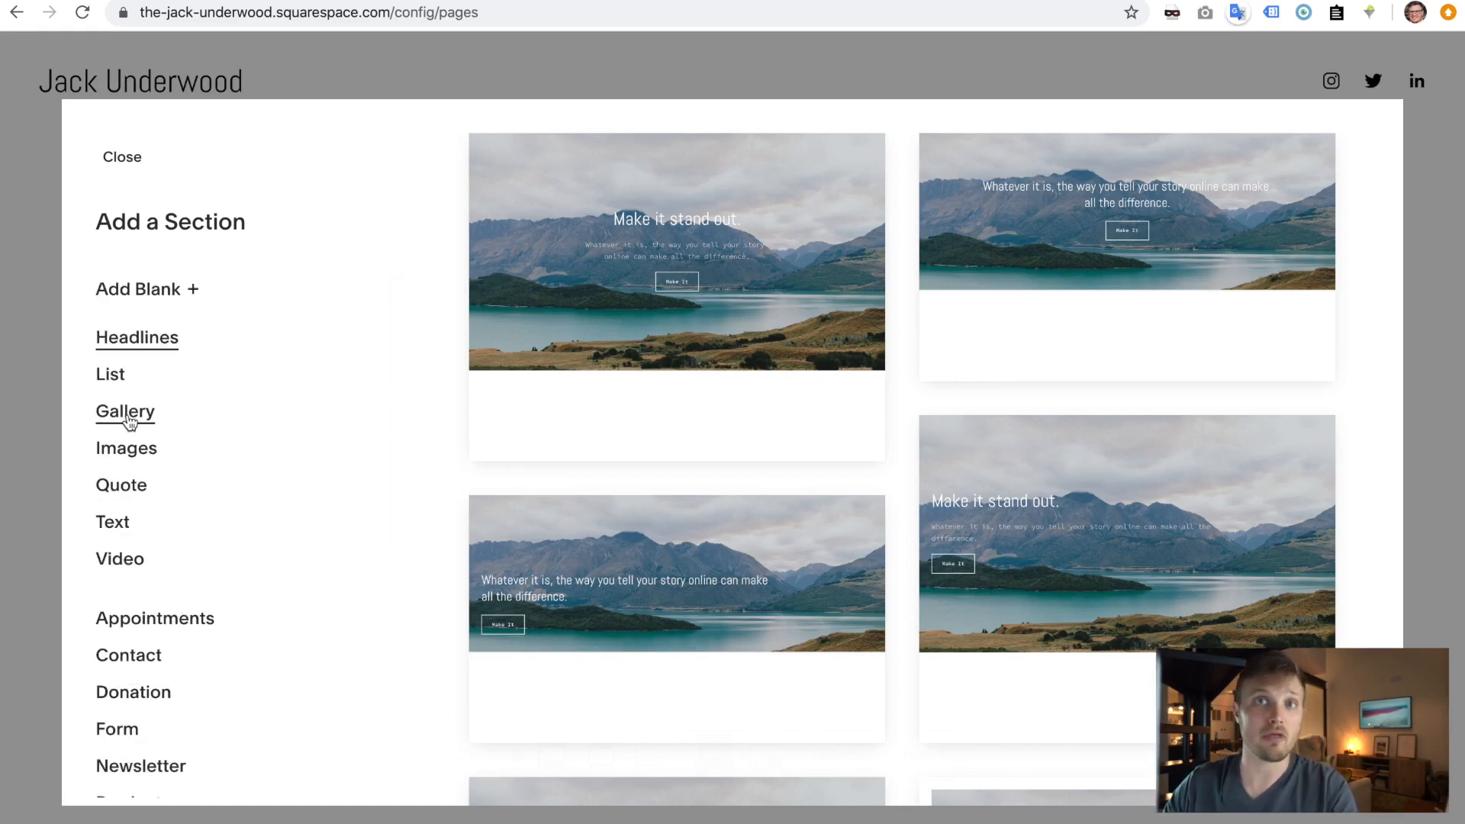
pyautogui.click(148, 288)
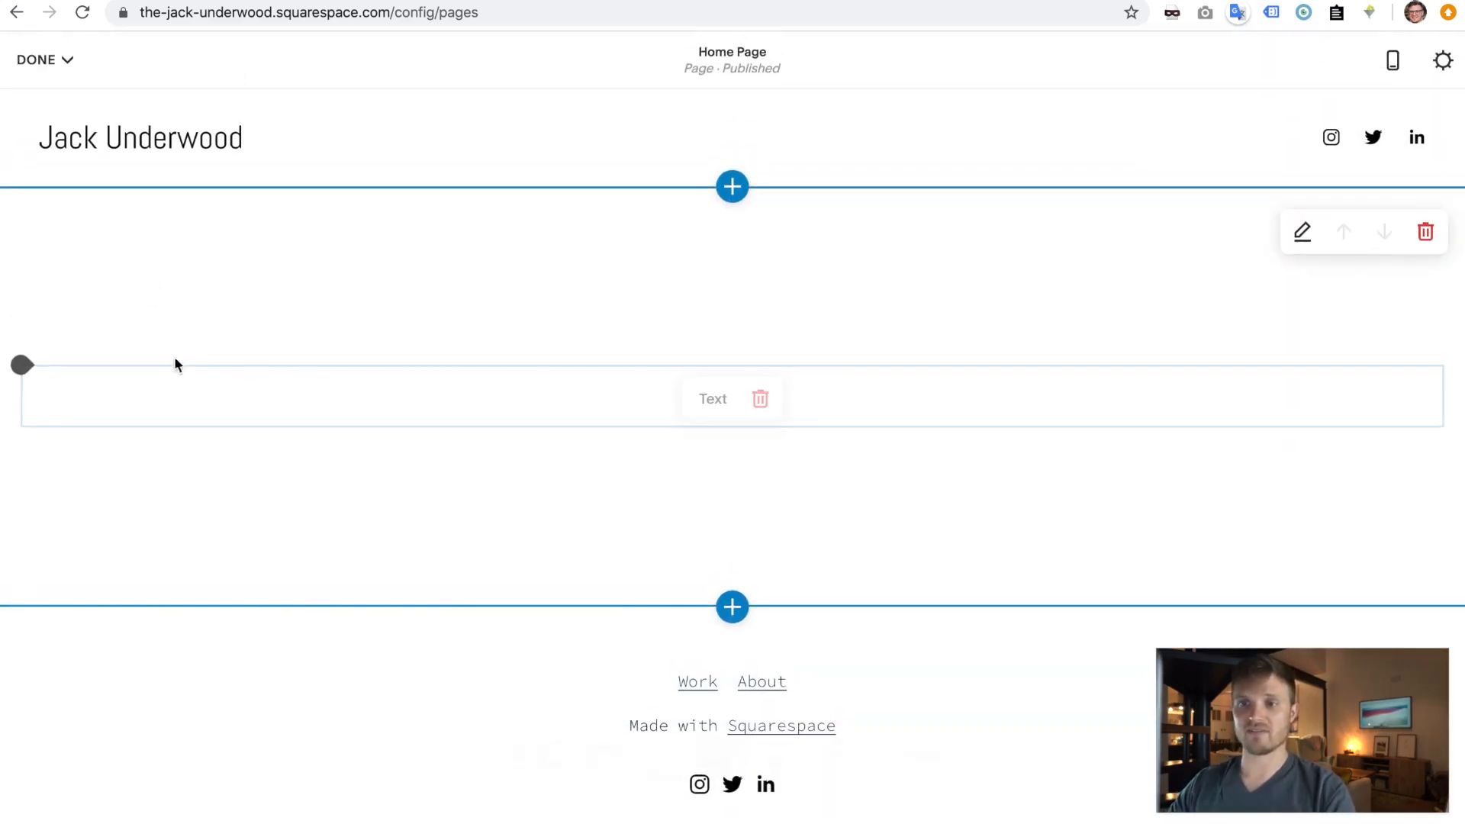
pyautogui.click(633, 399)
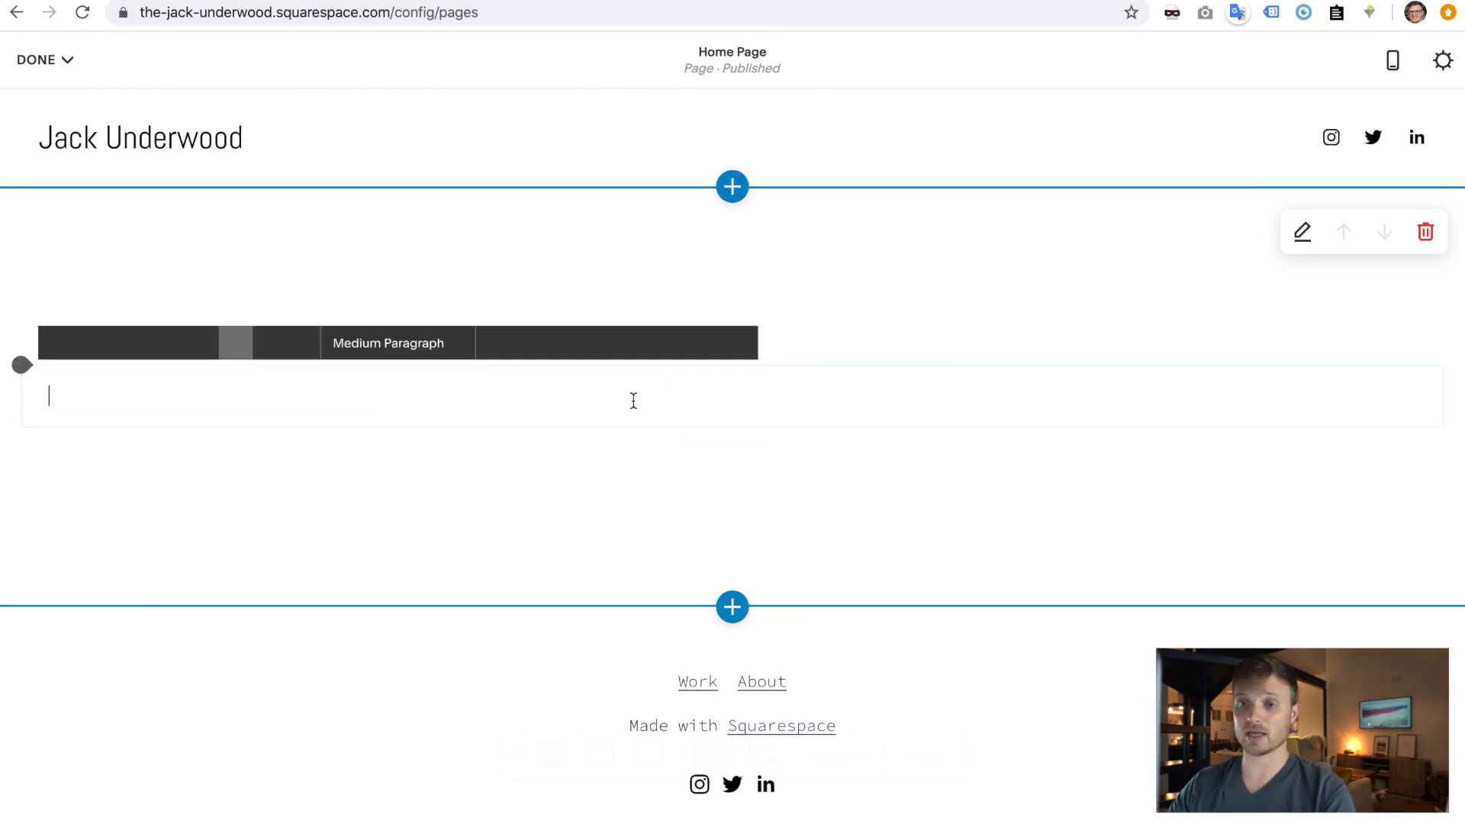
pyautogui.hotkey('ctrl', 'Left')
pyautogui.click(628, 314)
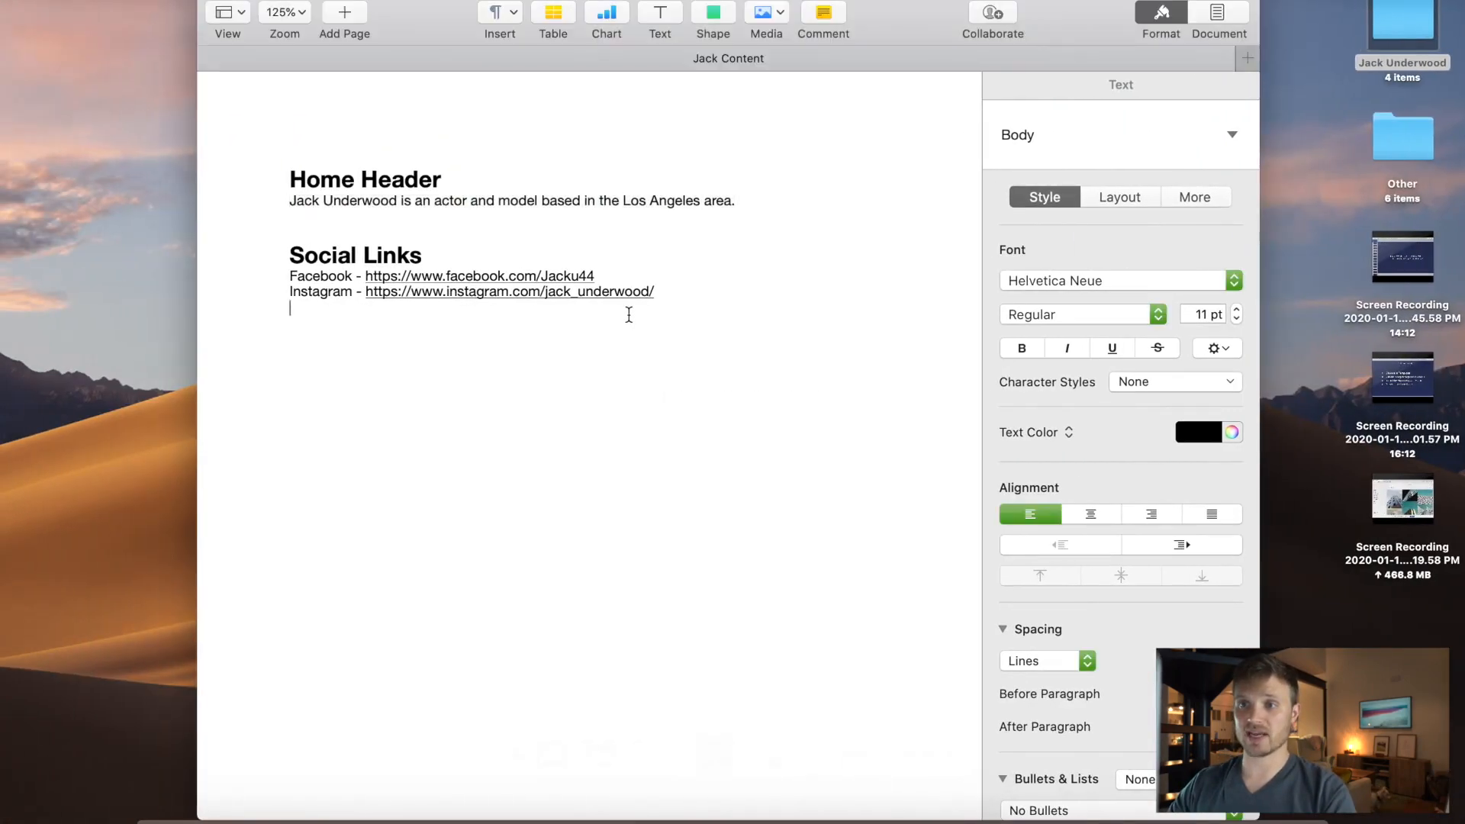
pyautogui.moveTo(744, 205); pyautogui.dragTo(291, 203)
pyautogui.press('super+c')
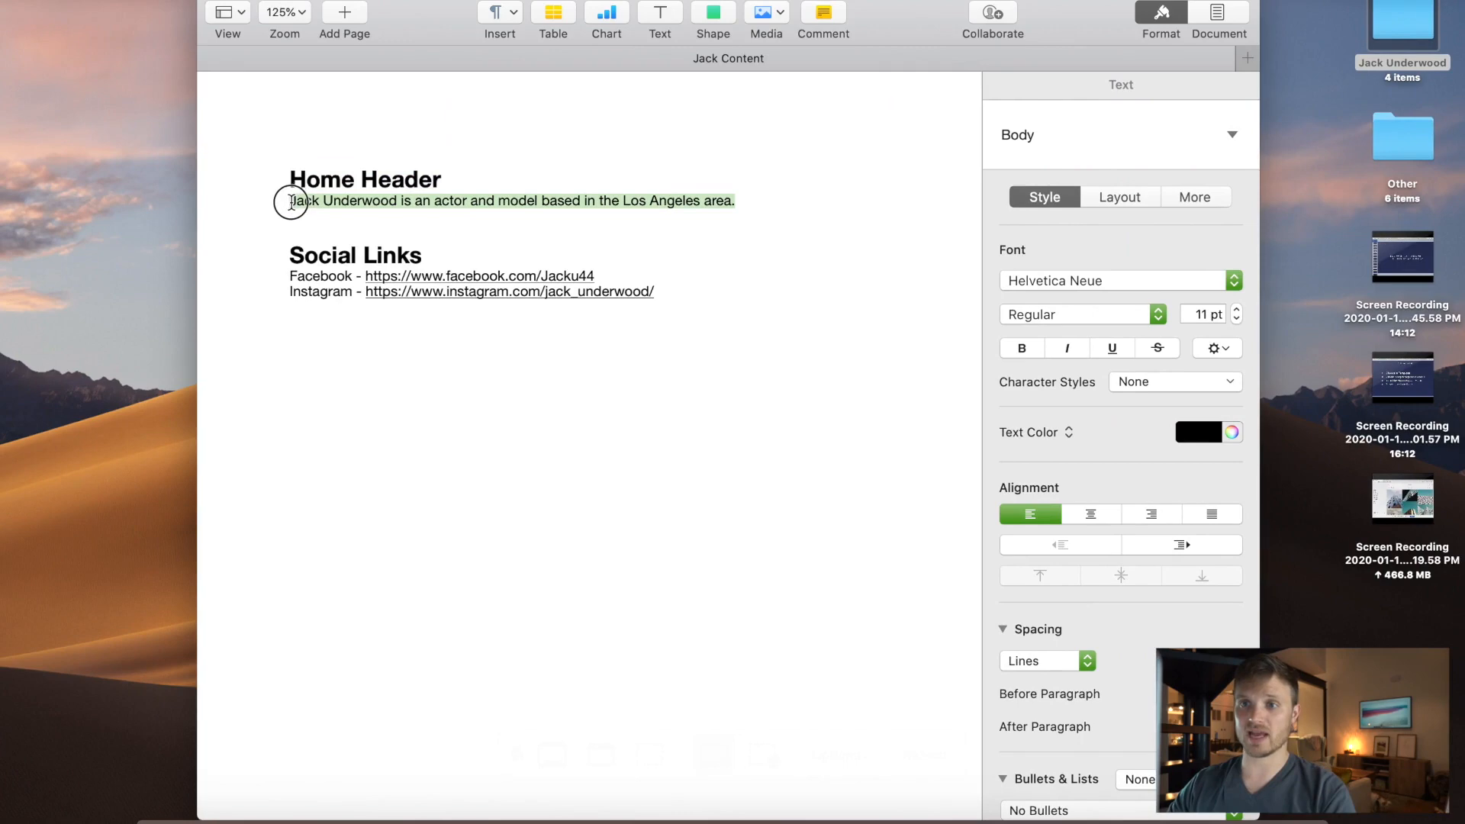
pyautogui.hotkey('ctrl', 'Right')
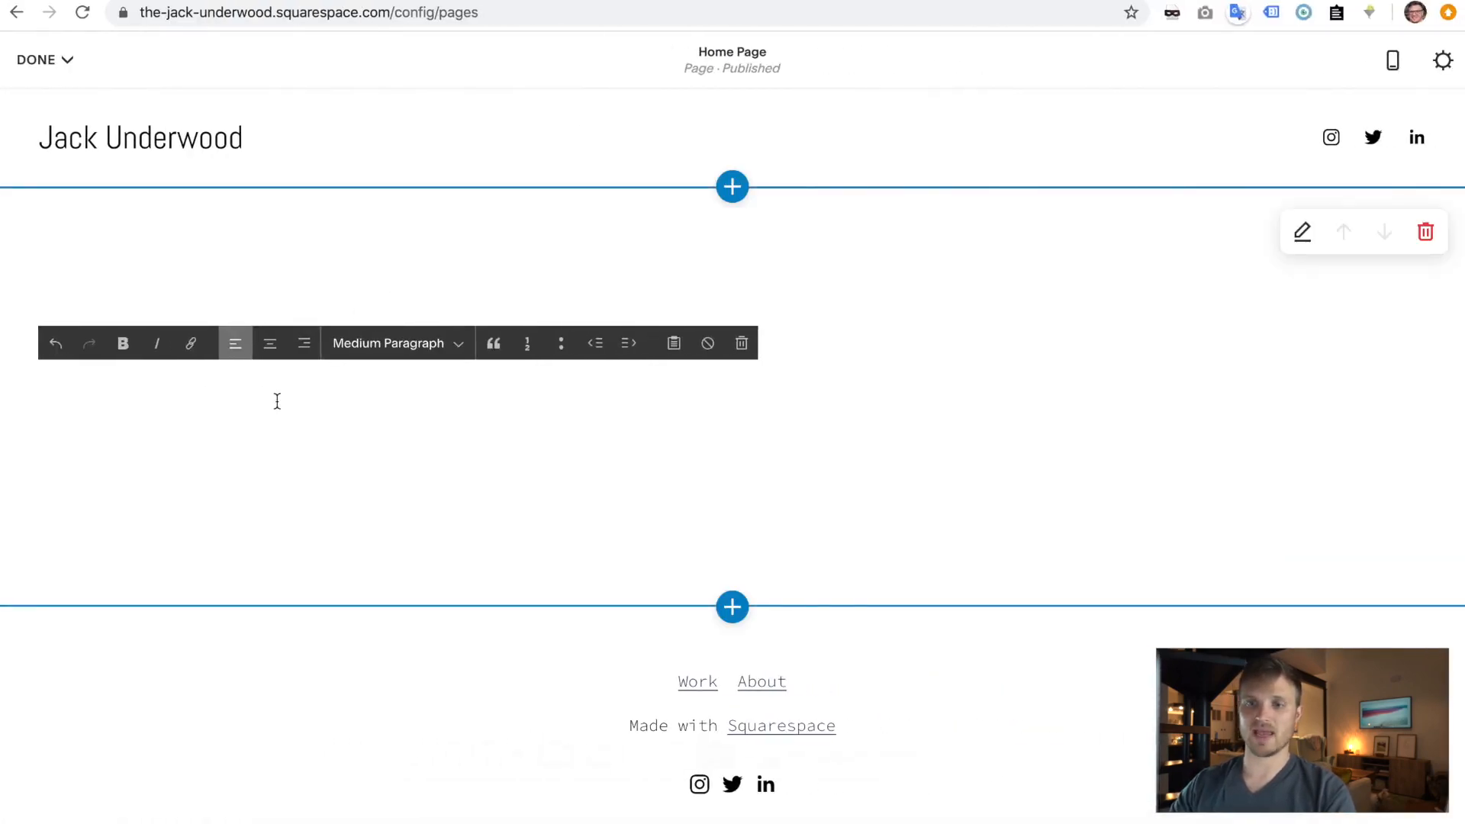
# - Paste the bio sentence into the text block and style it as Extra Large Heading
pyautogui.press('super+v')
pyautogui.tripleClick(160, 422)
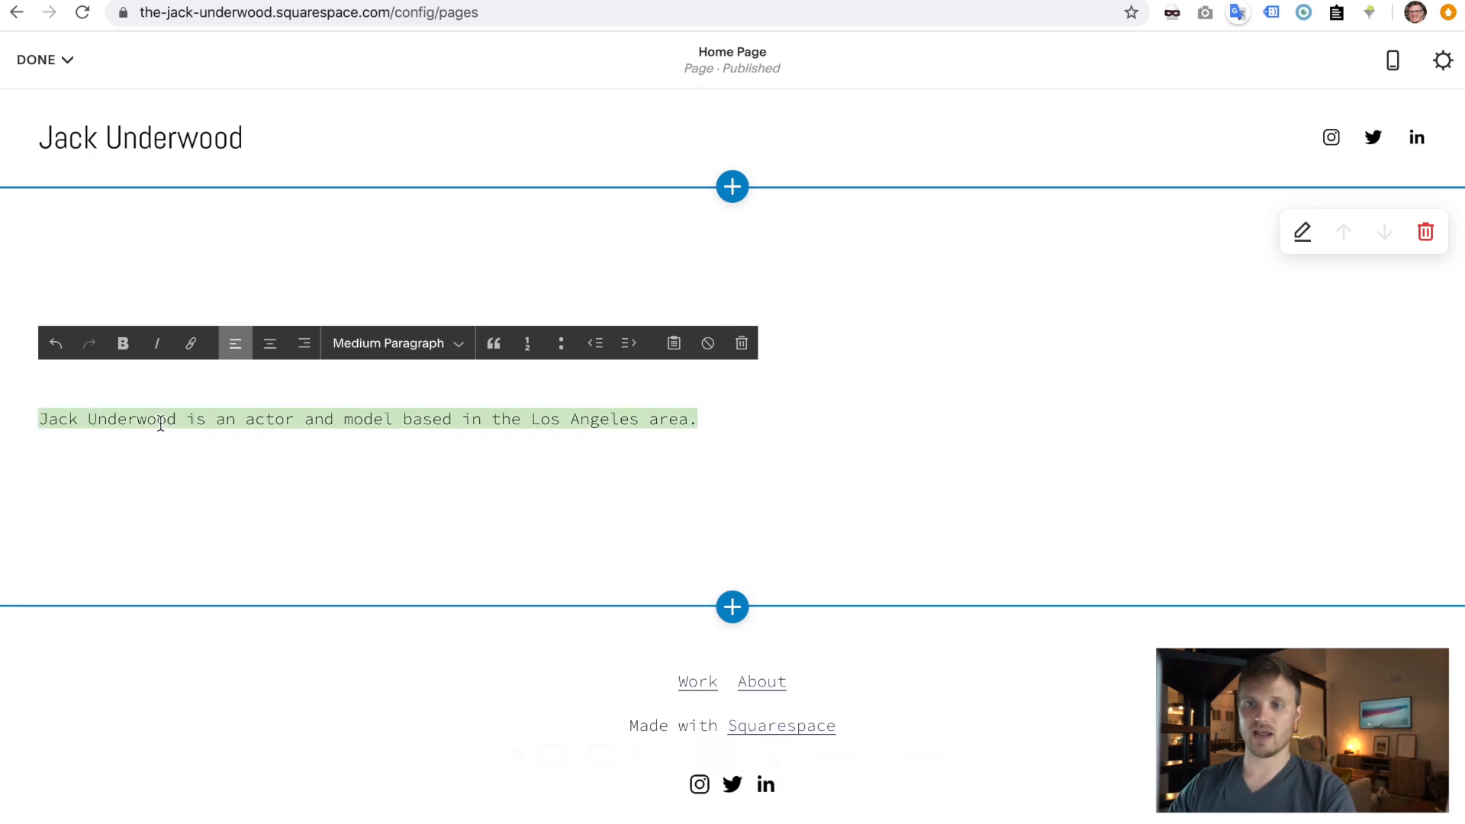
pyautogui.tripleClick(161, 421)
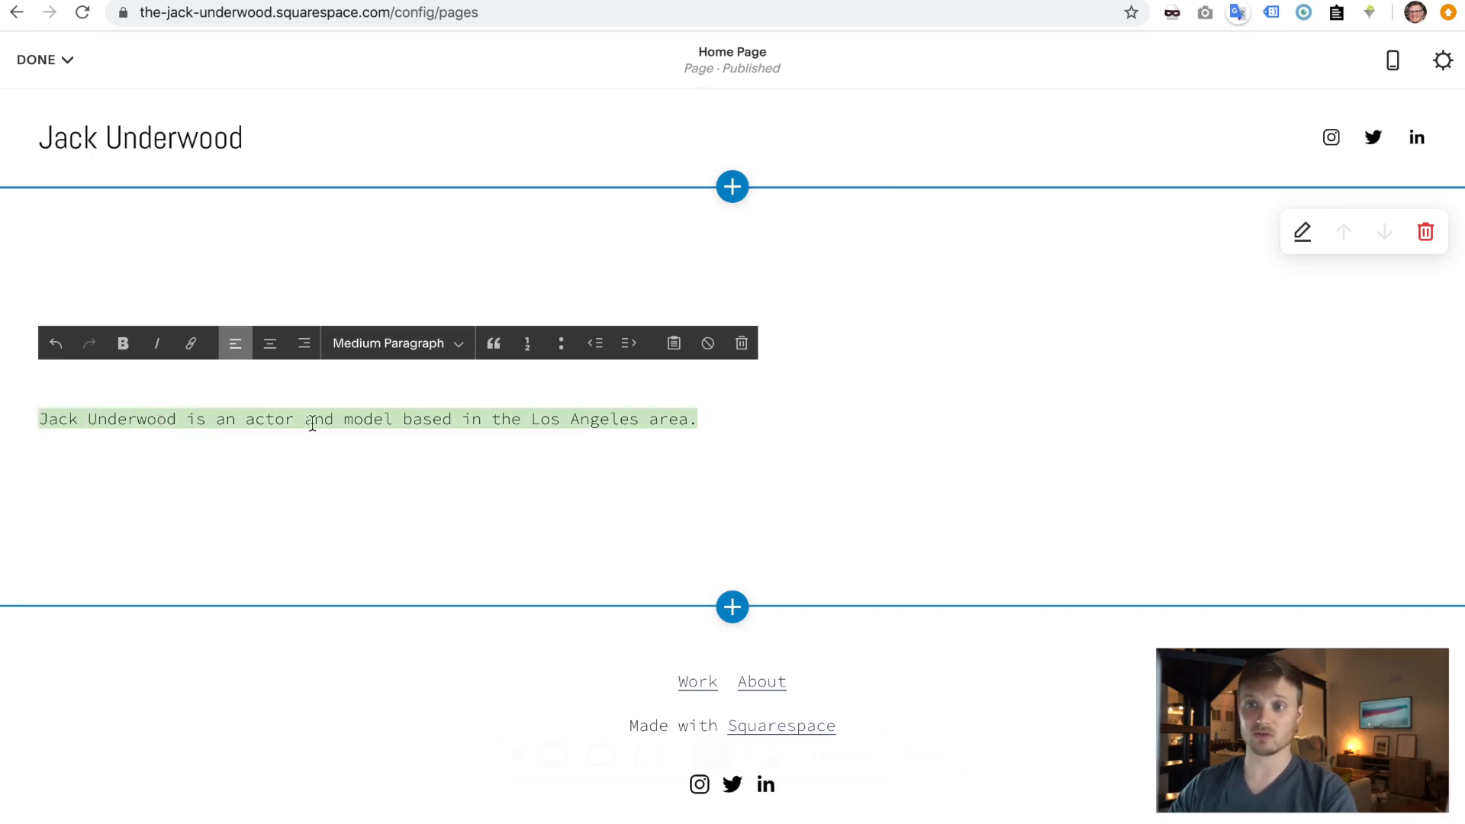
pyautogui.click(453, 344)
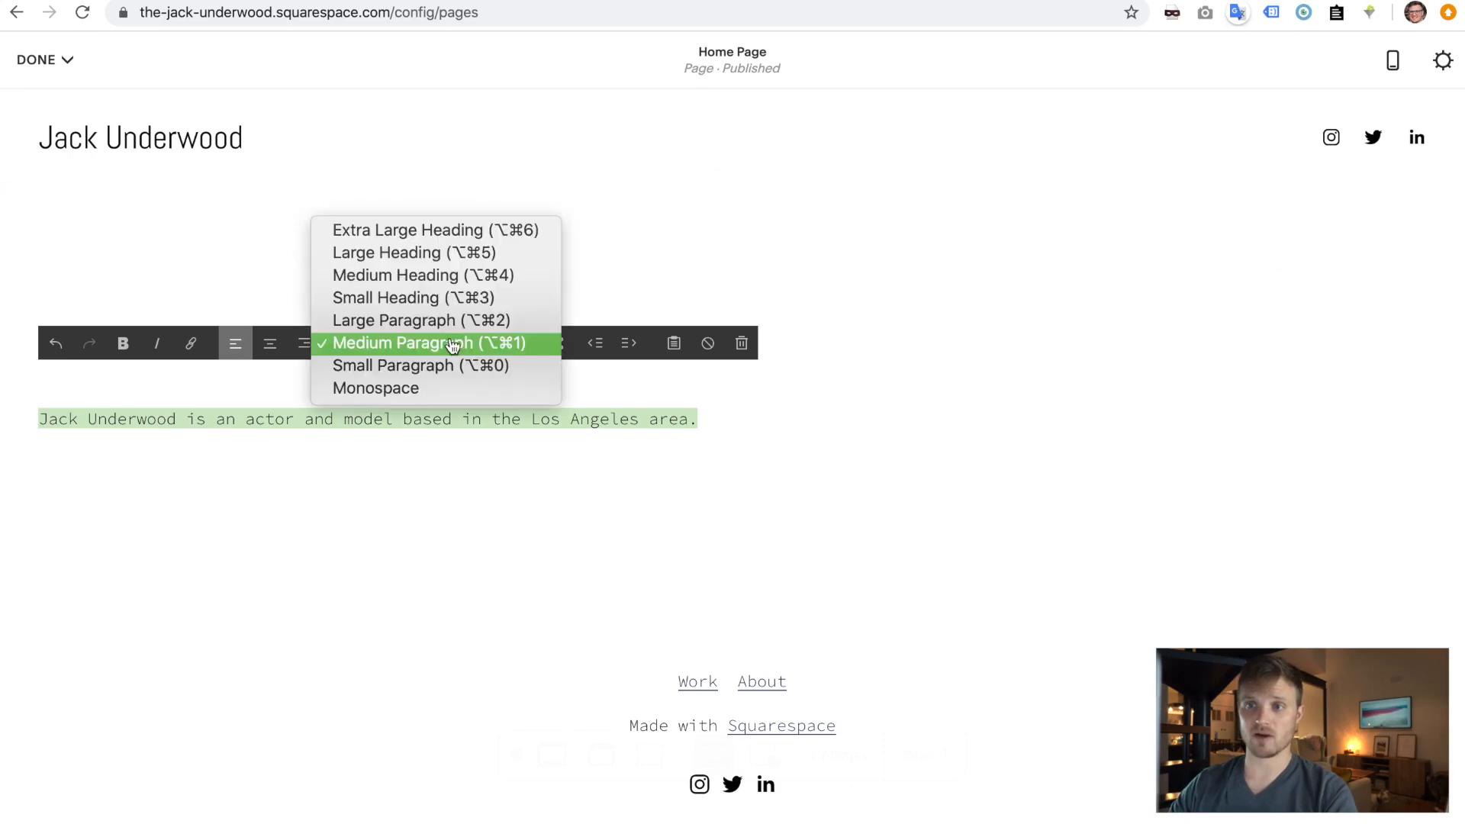
pyautogui.click(424, 231)
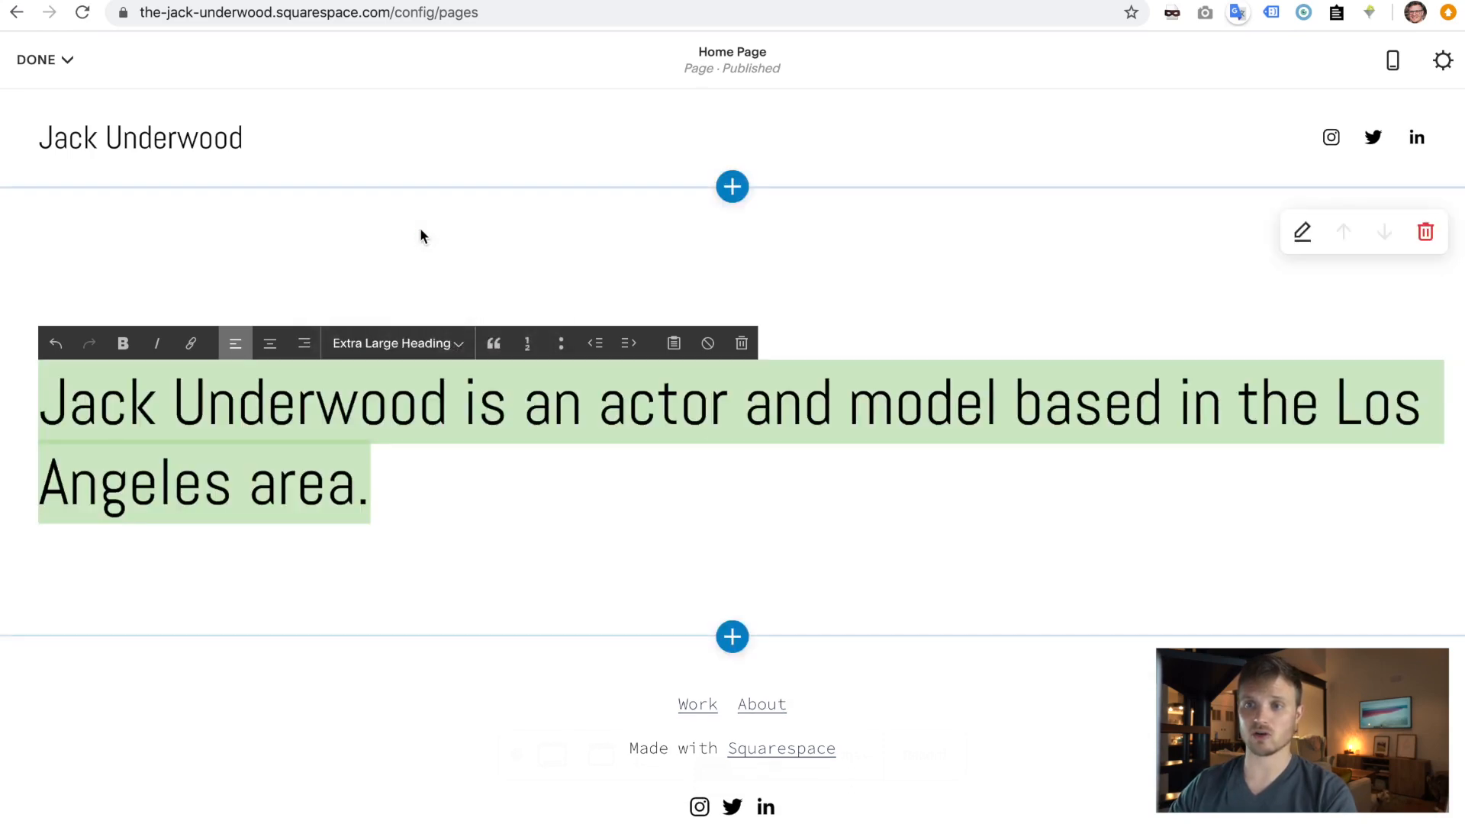
pyautogui.click(484, 469)
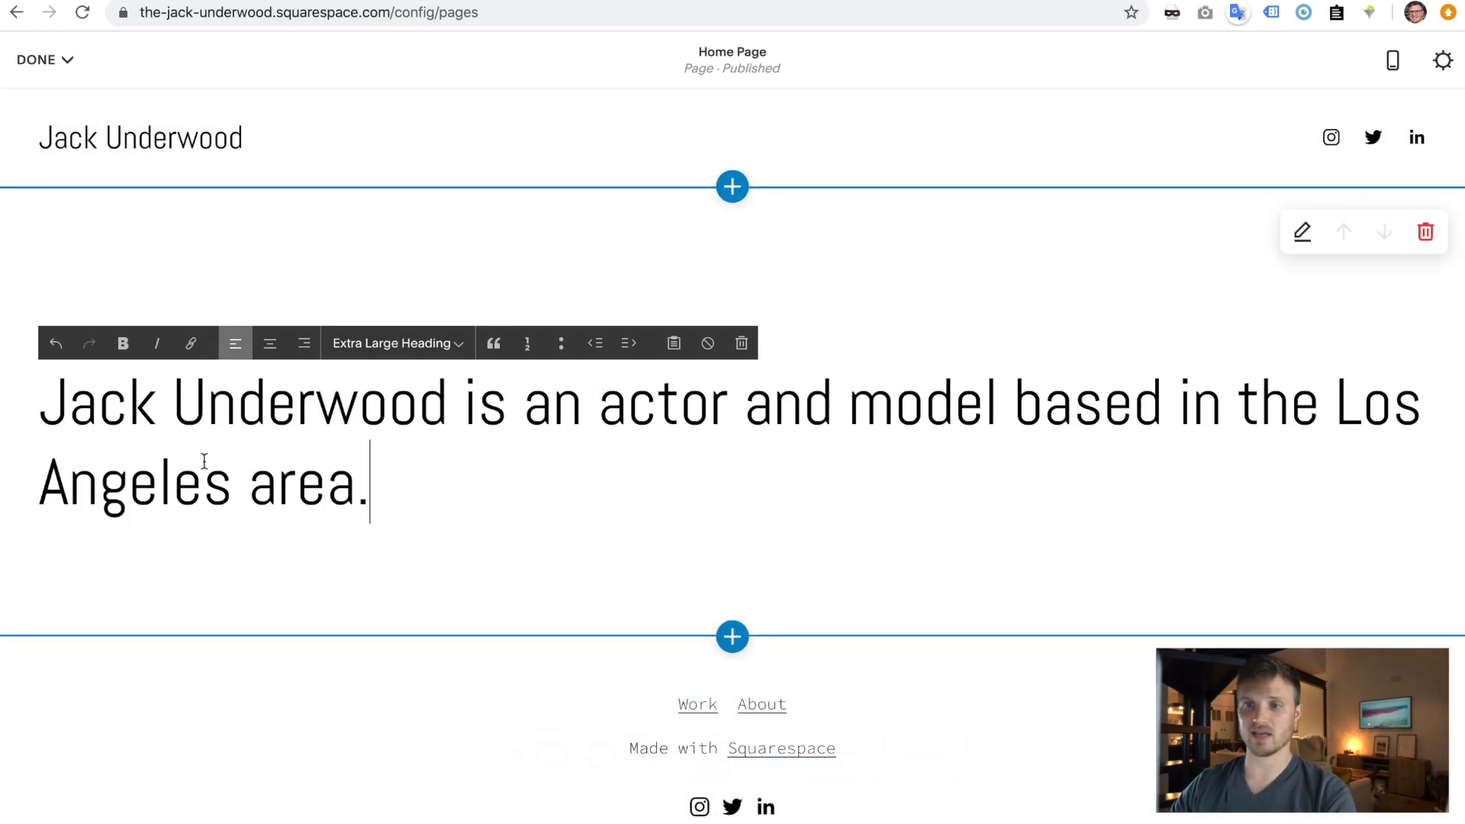
pyautogui.click(425, 556)
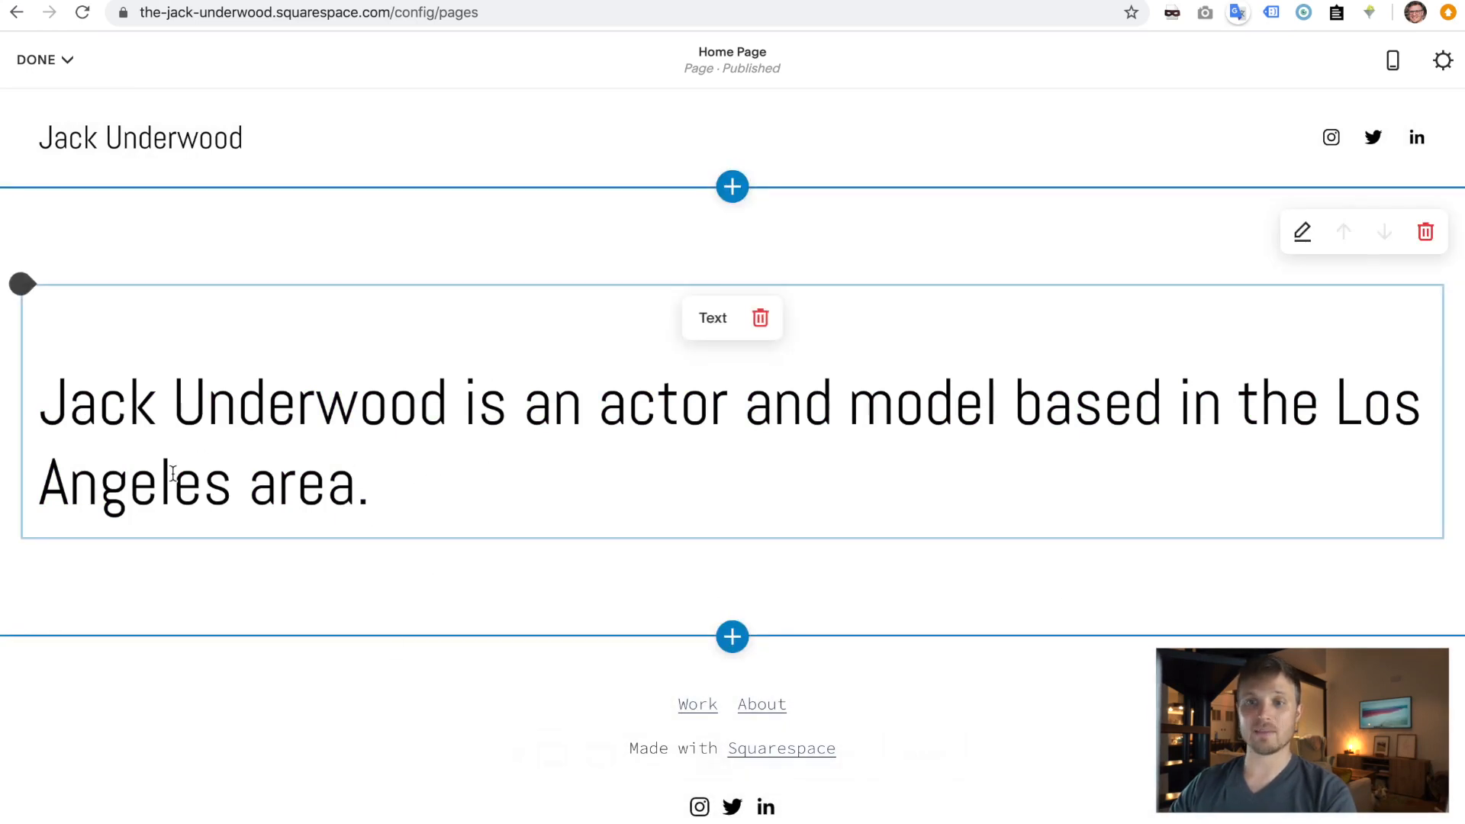
# - Remove the empty line above the heading and reapply Extra Large Heading
pyautogui.click(49, 394)
pyautogui.press('BackSpace')
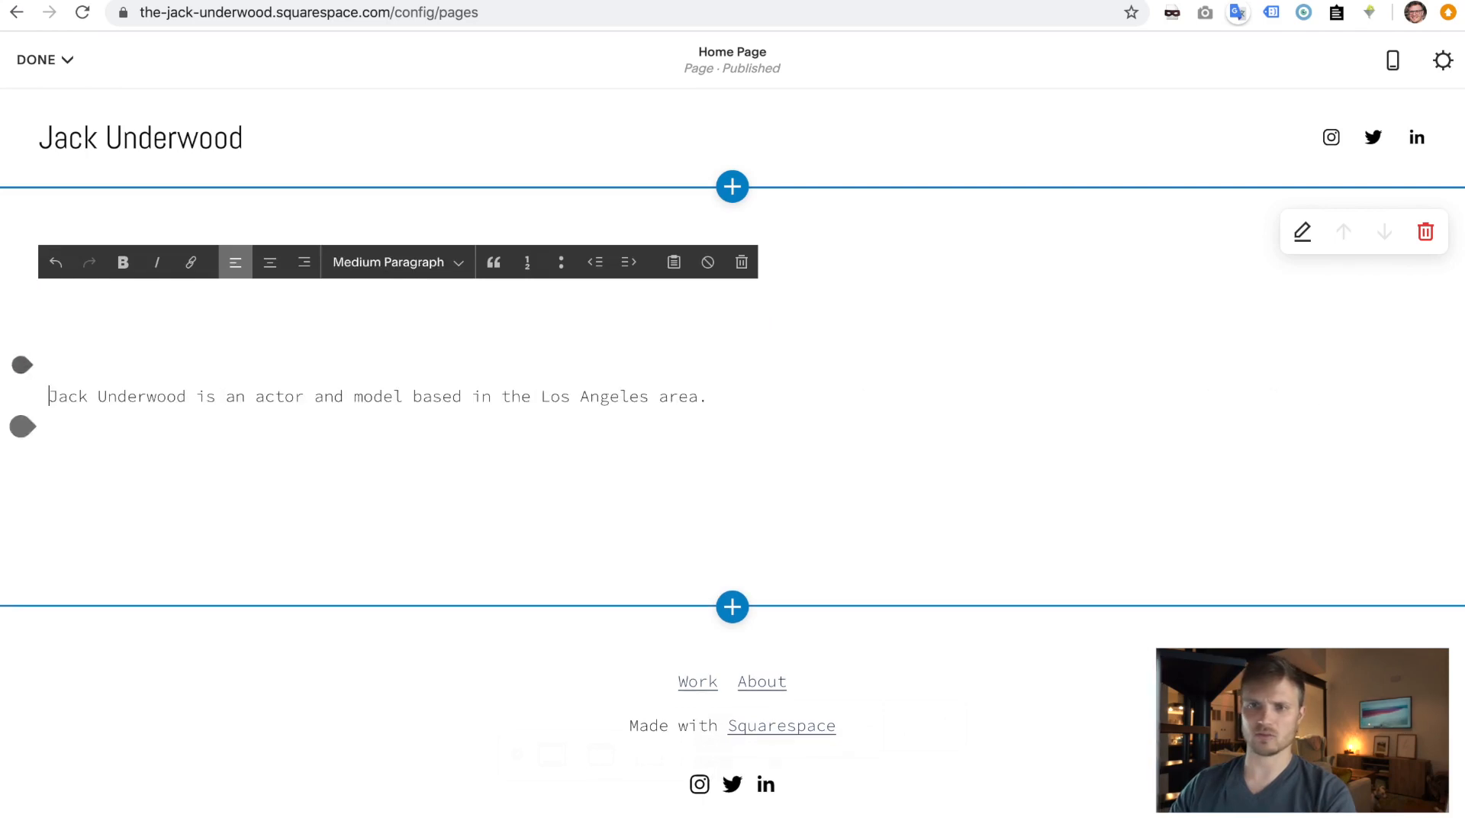
pyautogui.tripleClick(74, 397)
pyautogui.click(51, 394)
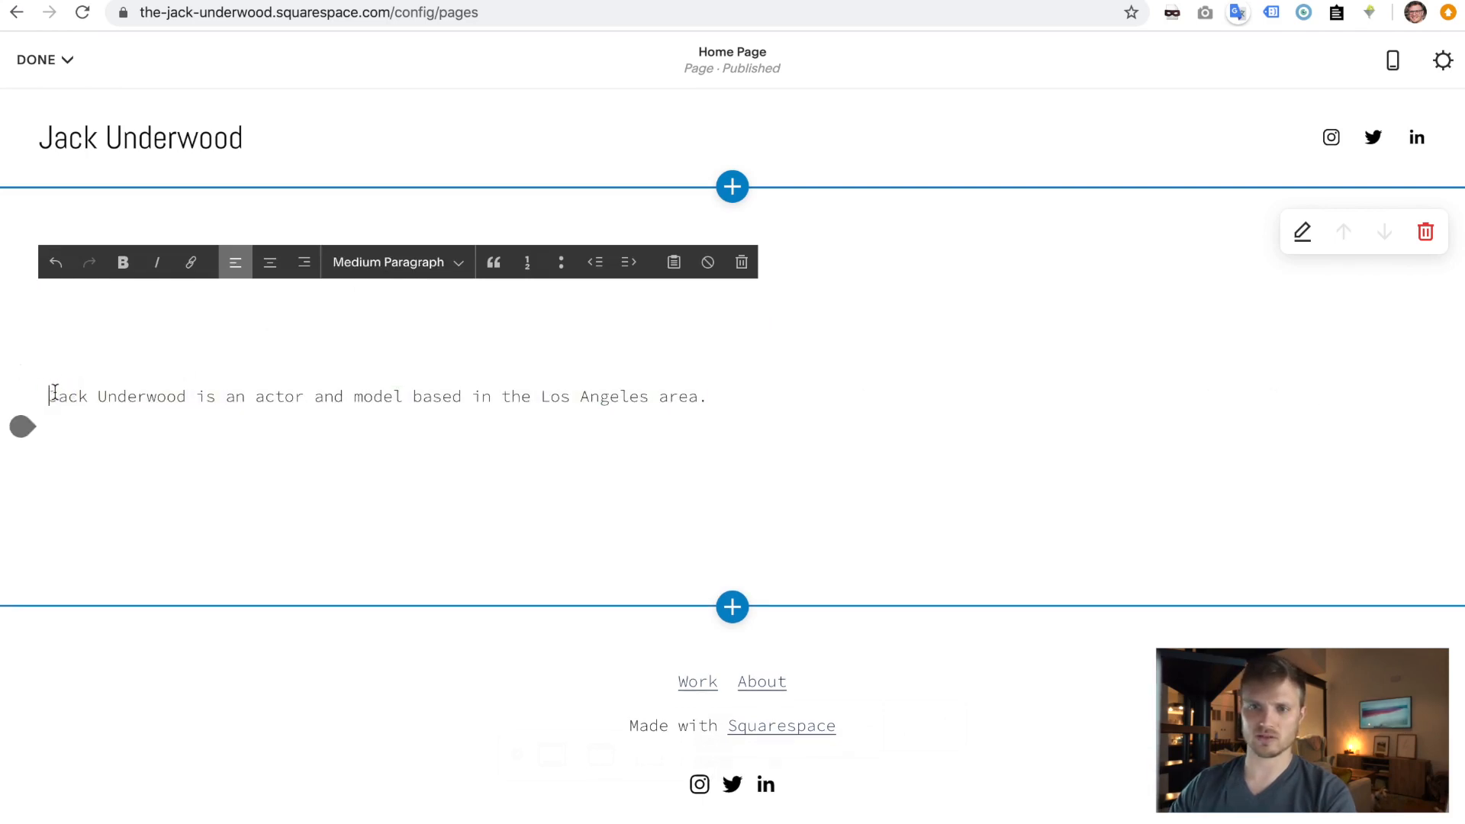
pyautogui.click(388, 262)
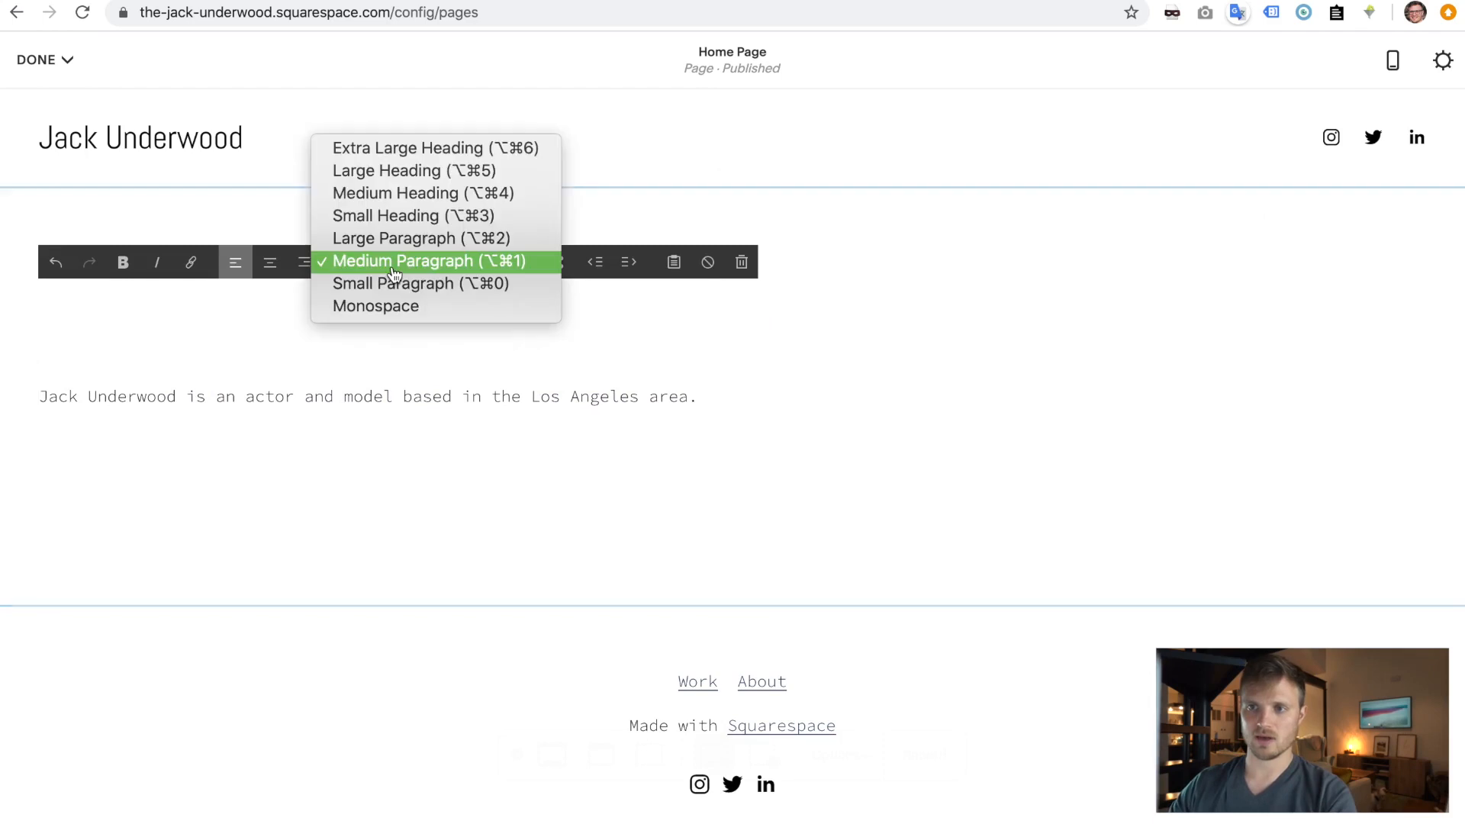
pyautogui.click(405, 156)
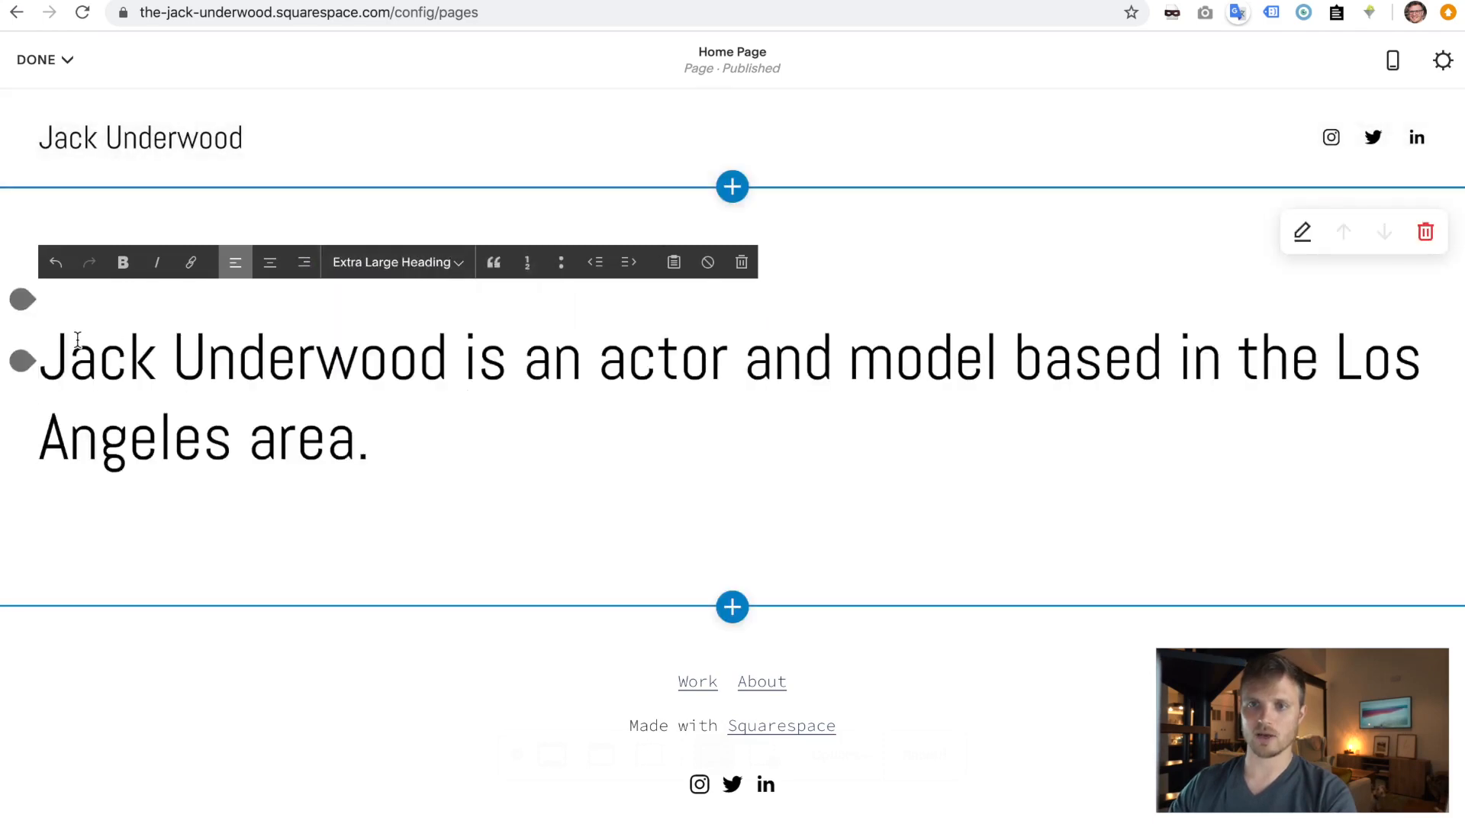
pyautogui.click(130, 368)
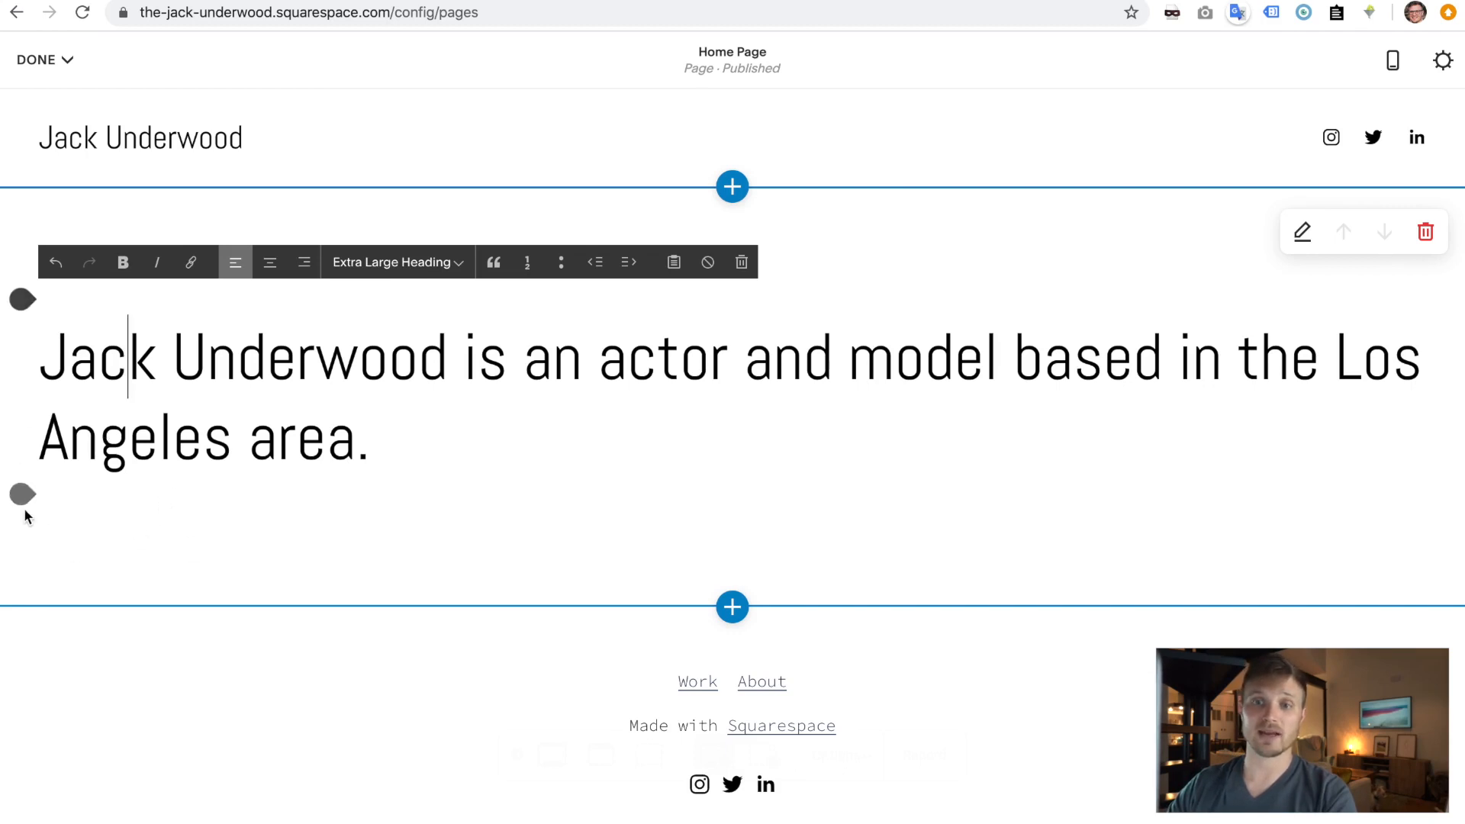
pyautogui.click(22, 300)
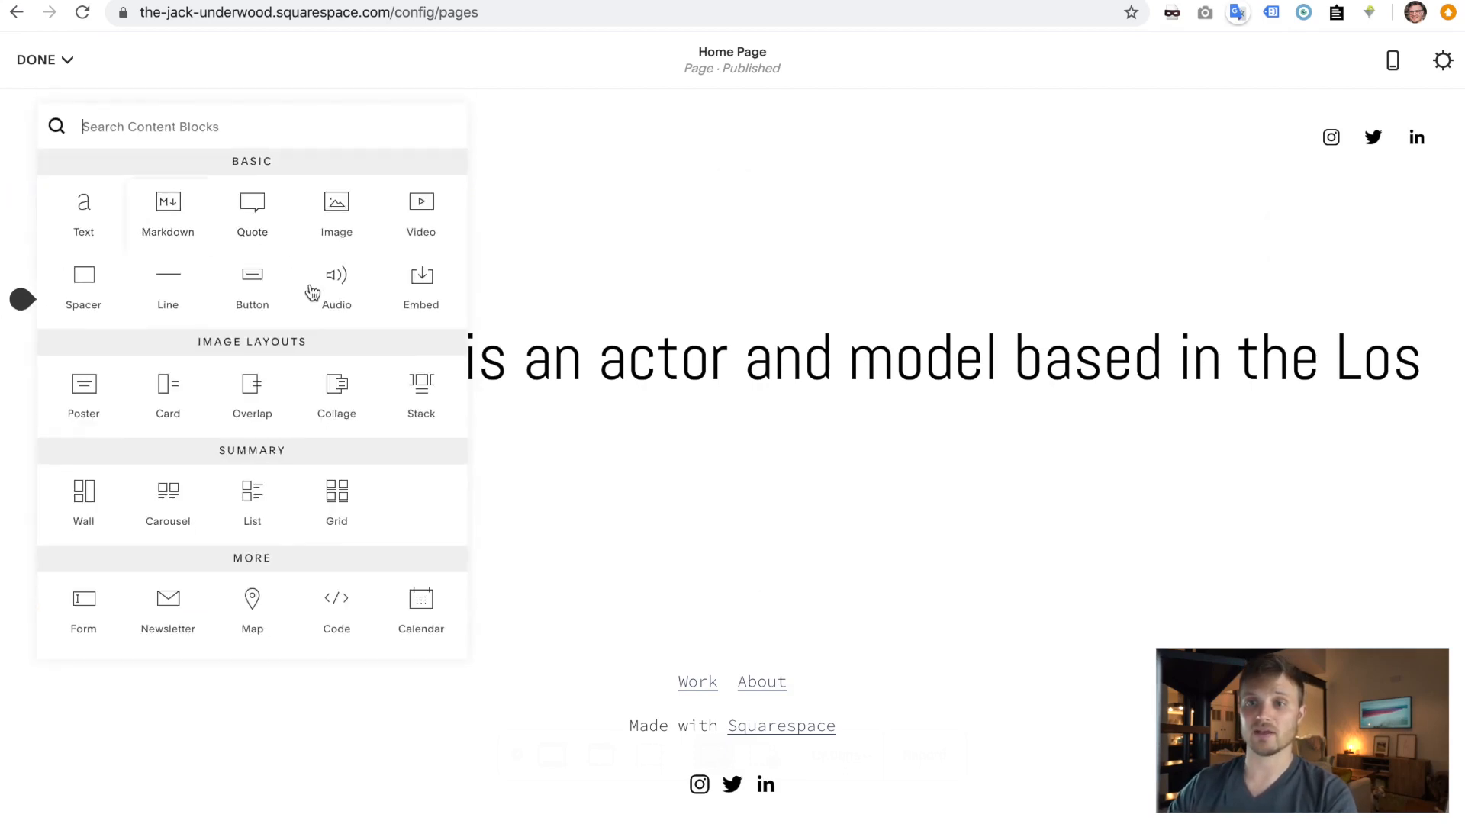
pyautogui.scroll(-10, 221, 546)
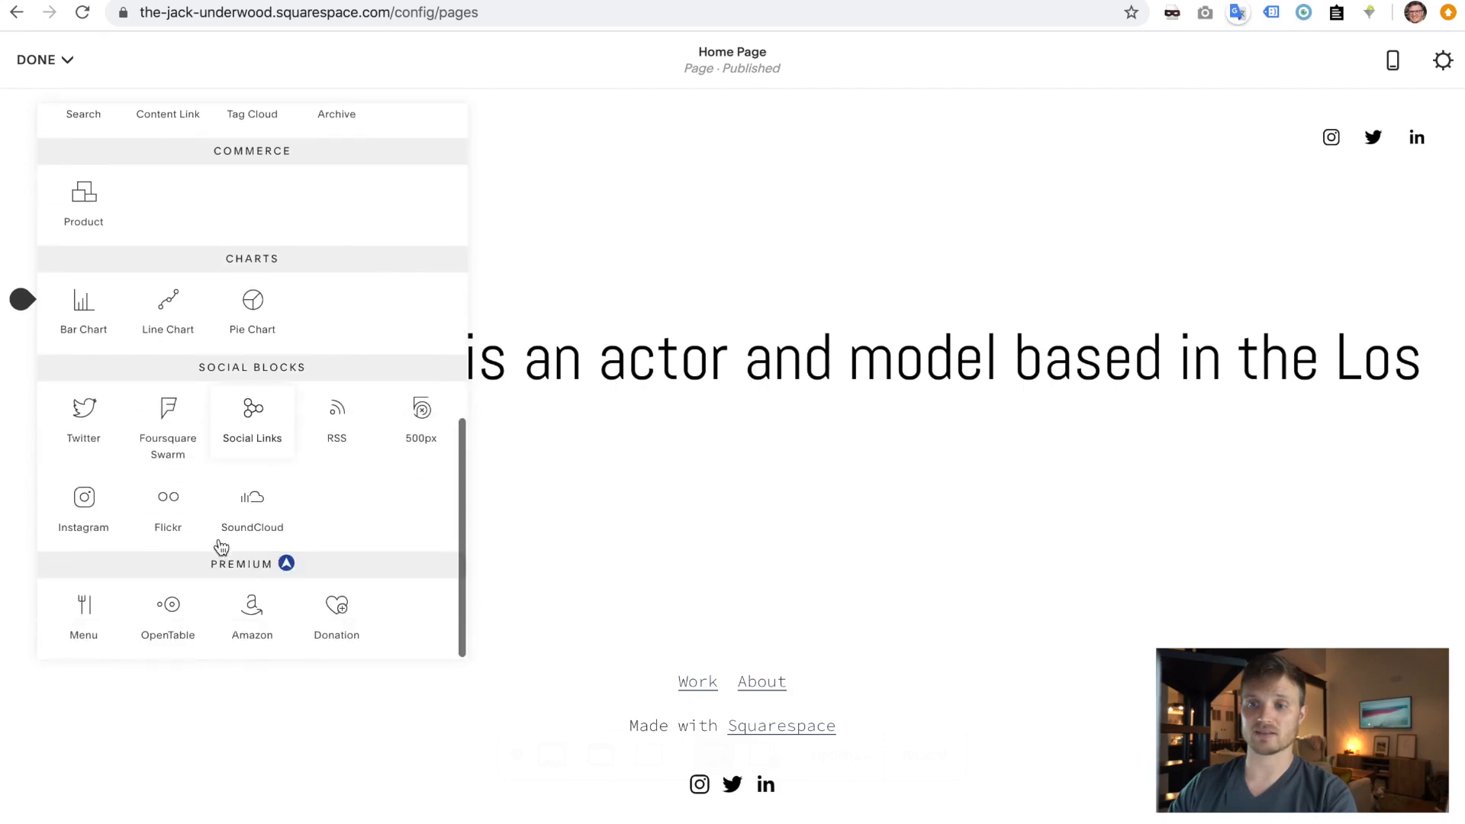
pyautogui.scroll(4, 221, 547)
pyautogui.scroll(6, 220, 547)
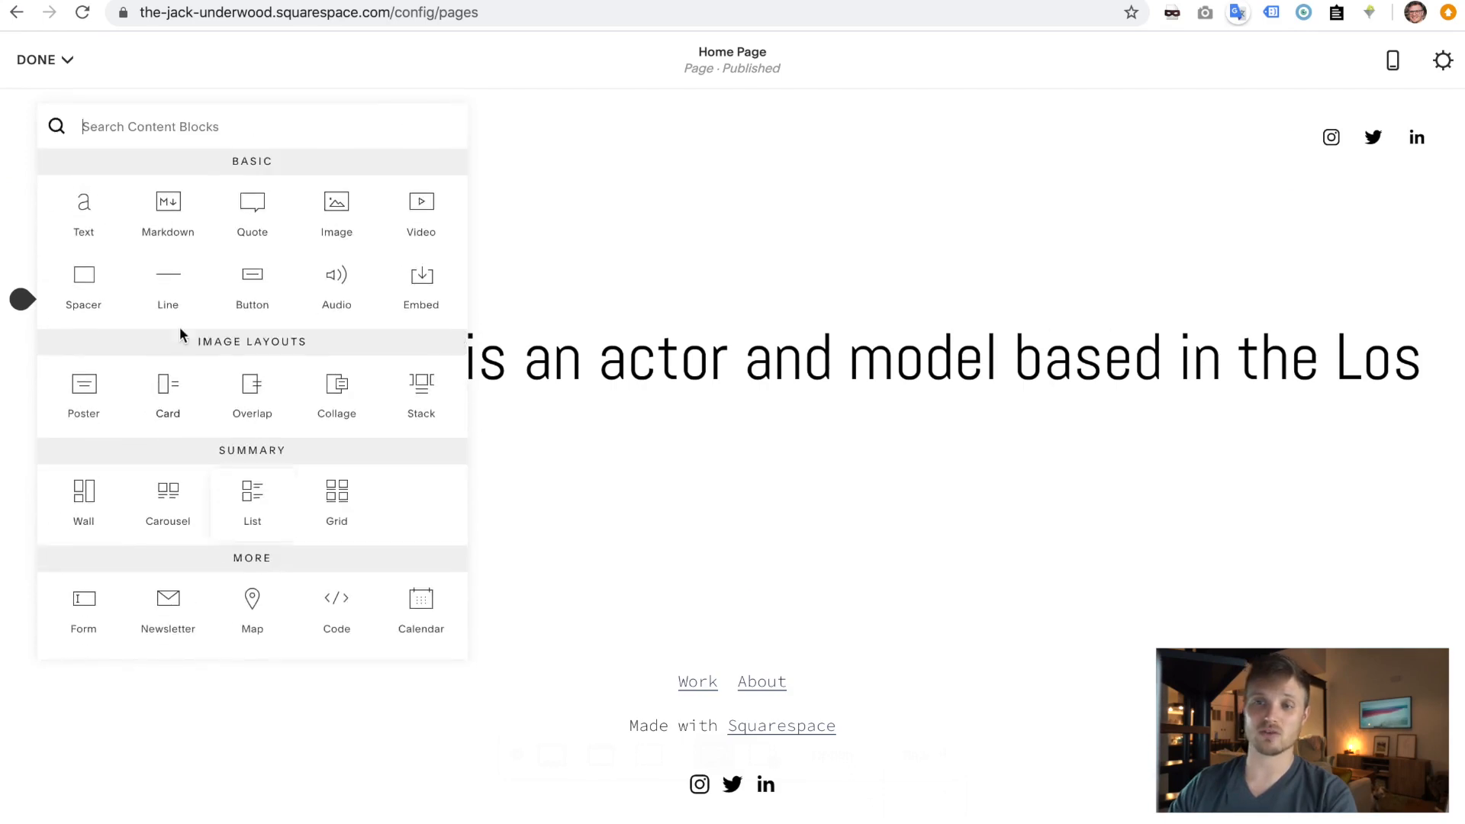
pyautogui.click(340, 216)
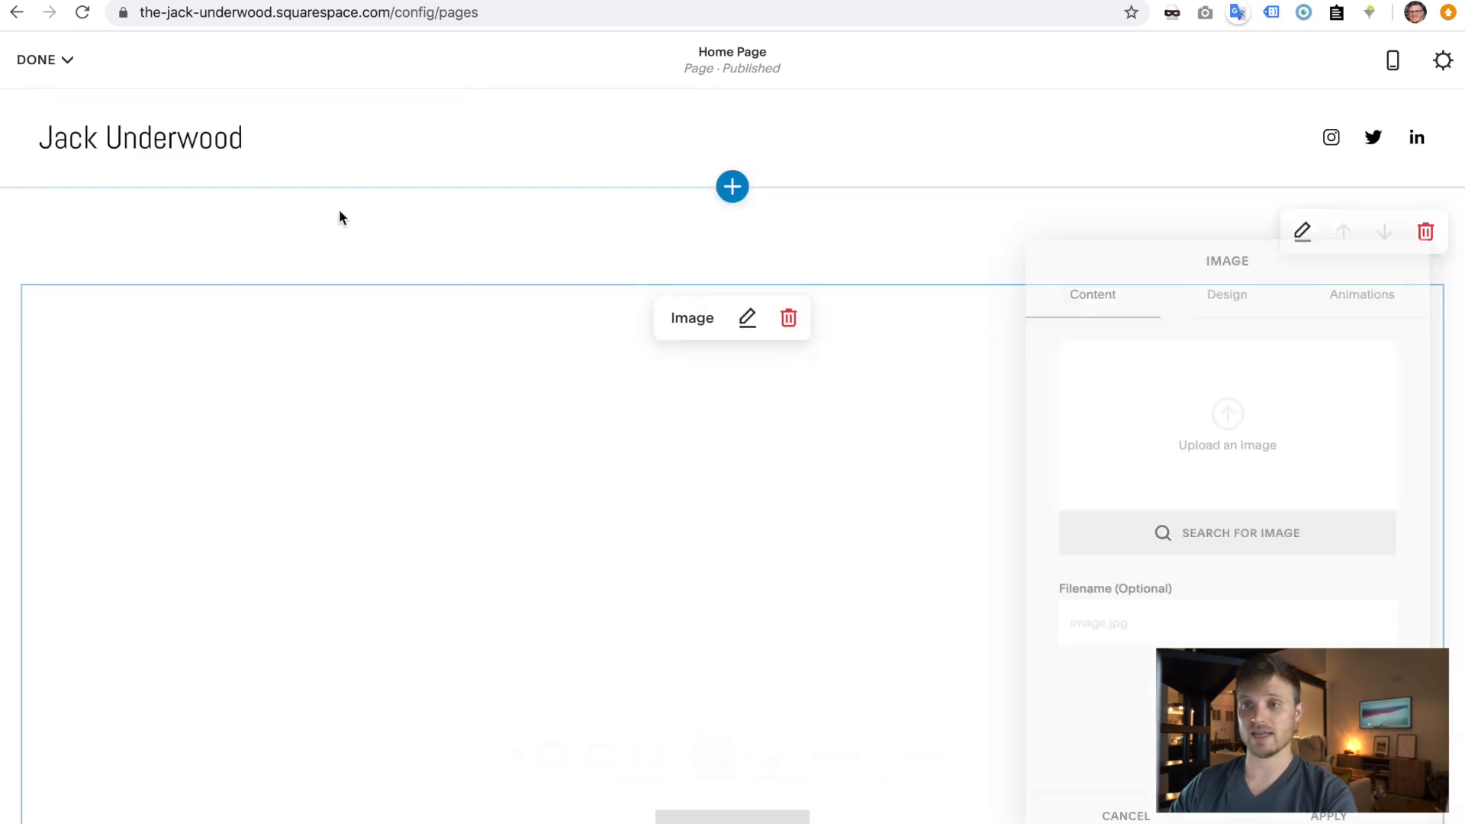
pyautogui.click(1236, 425)
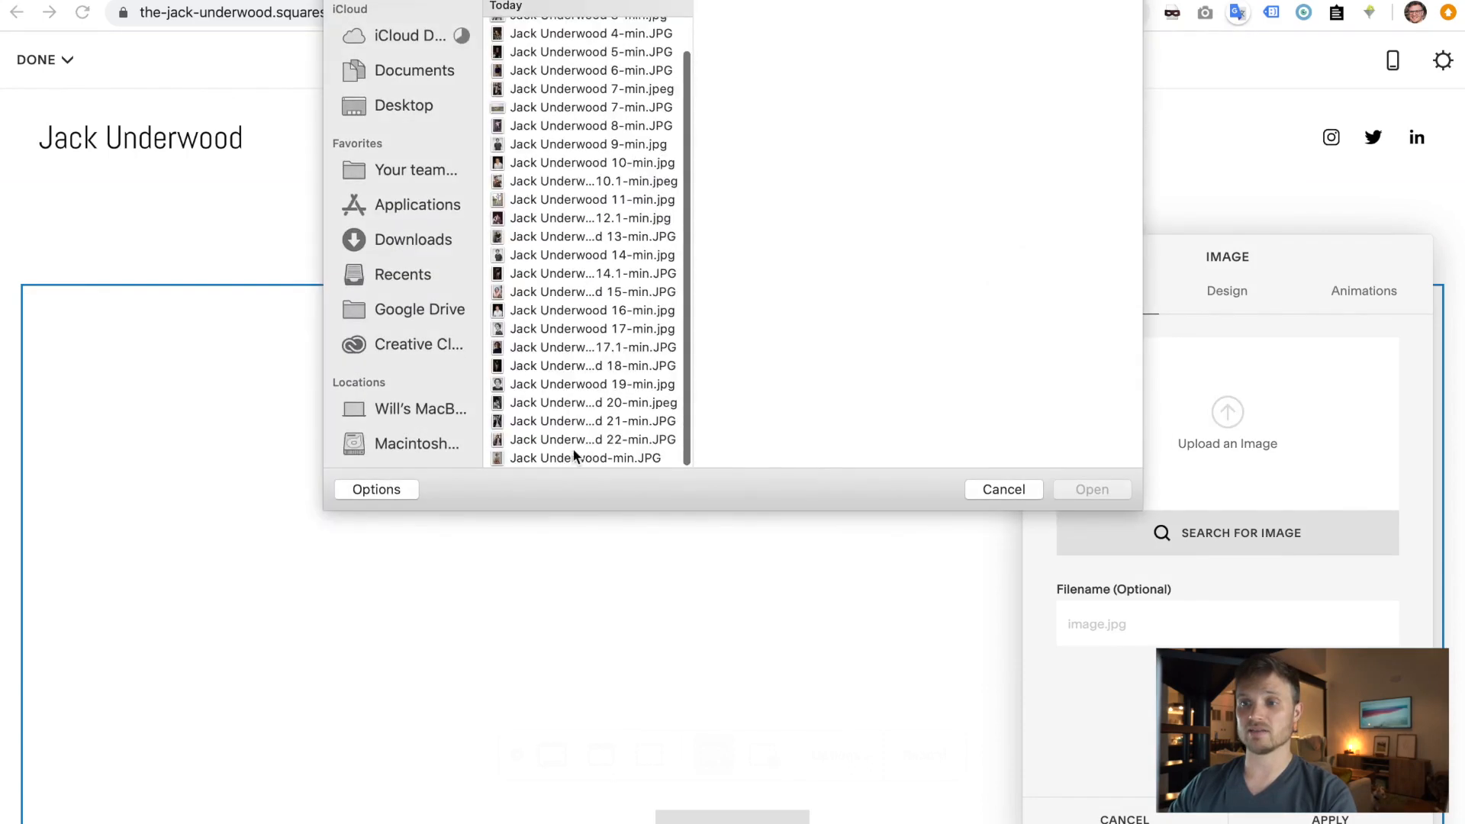
pyautogui.click(571, 459)
pyautogui.doubleClick(578, 454)
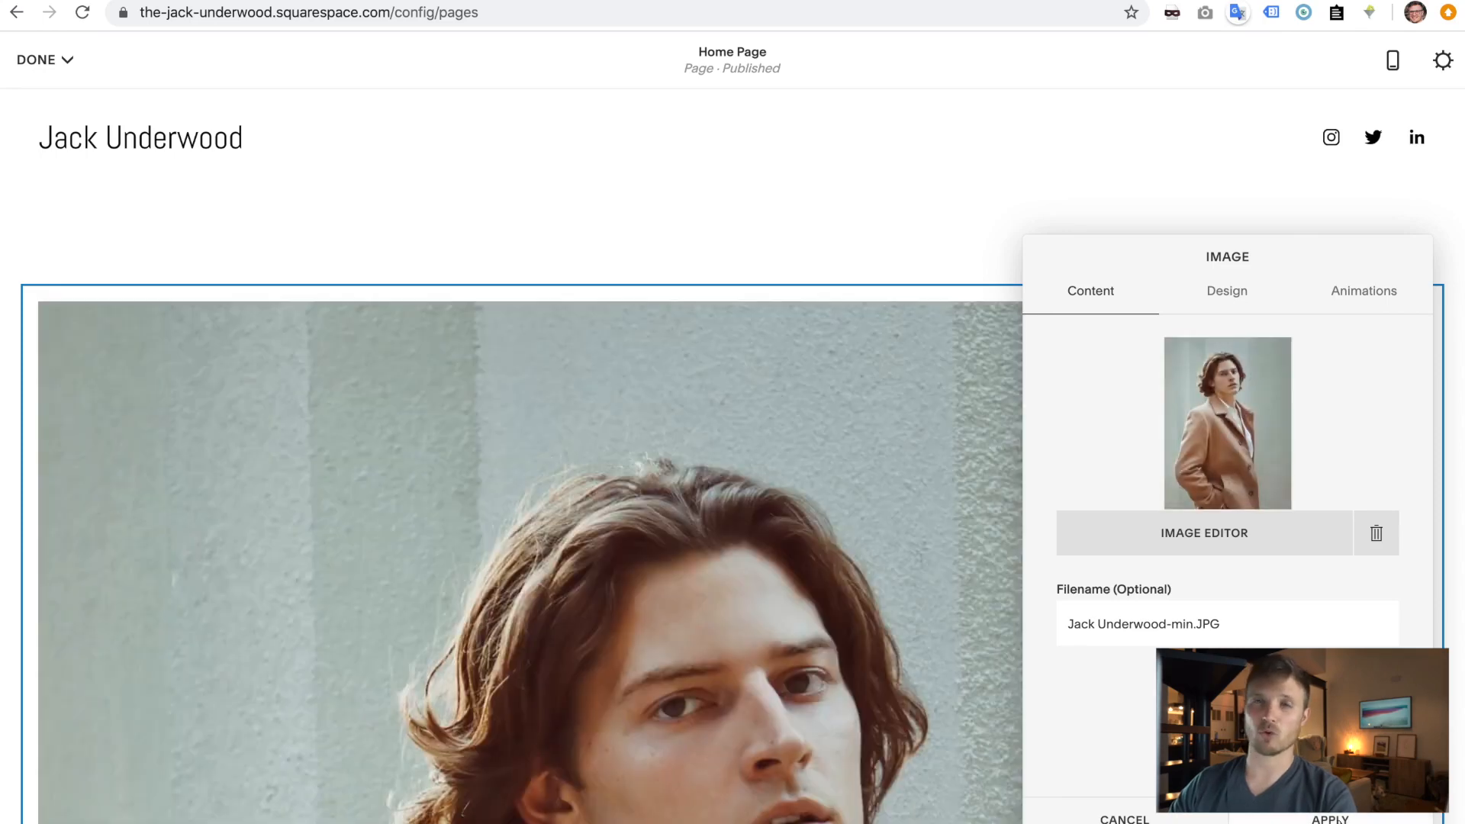
pyautogui.click(1331, 818)
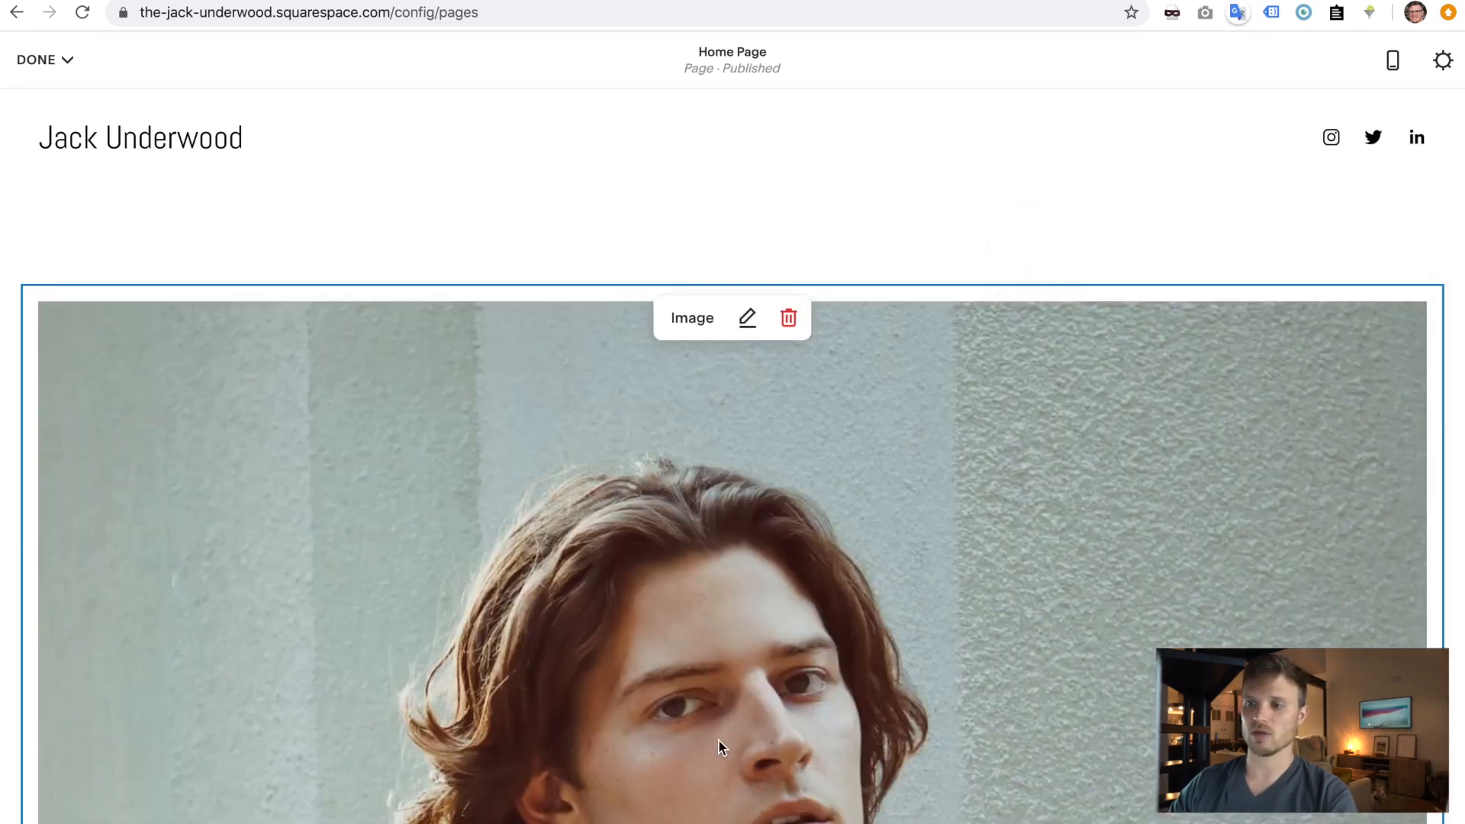
pyautogui.scroll(-10, 647, 425)
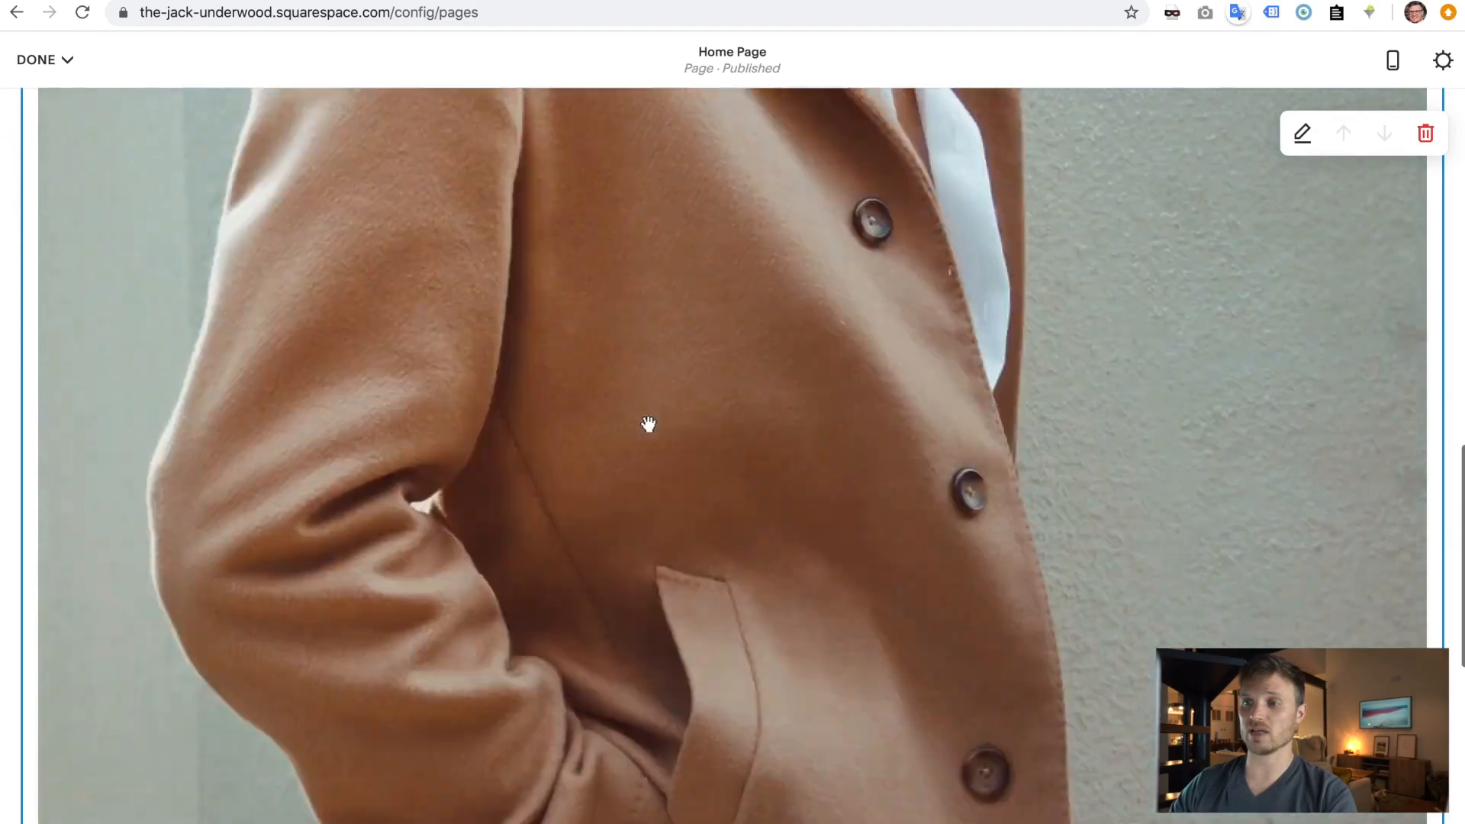
pyautogui.scroll(-10, 648, 425)
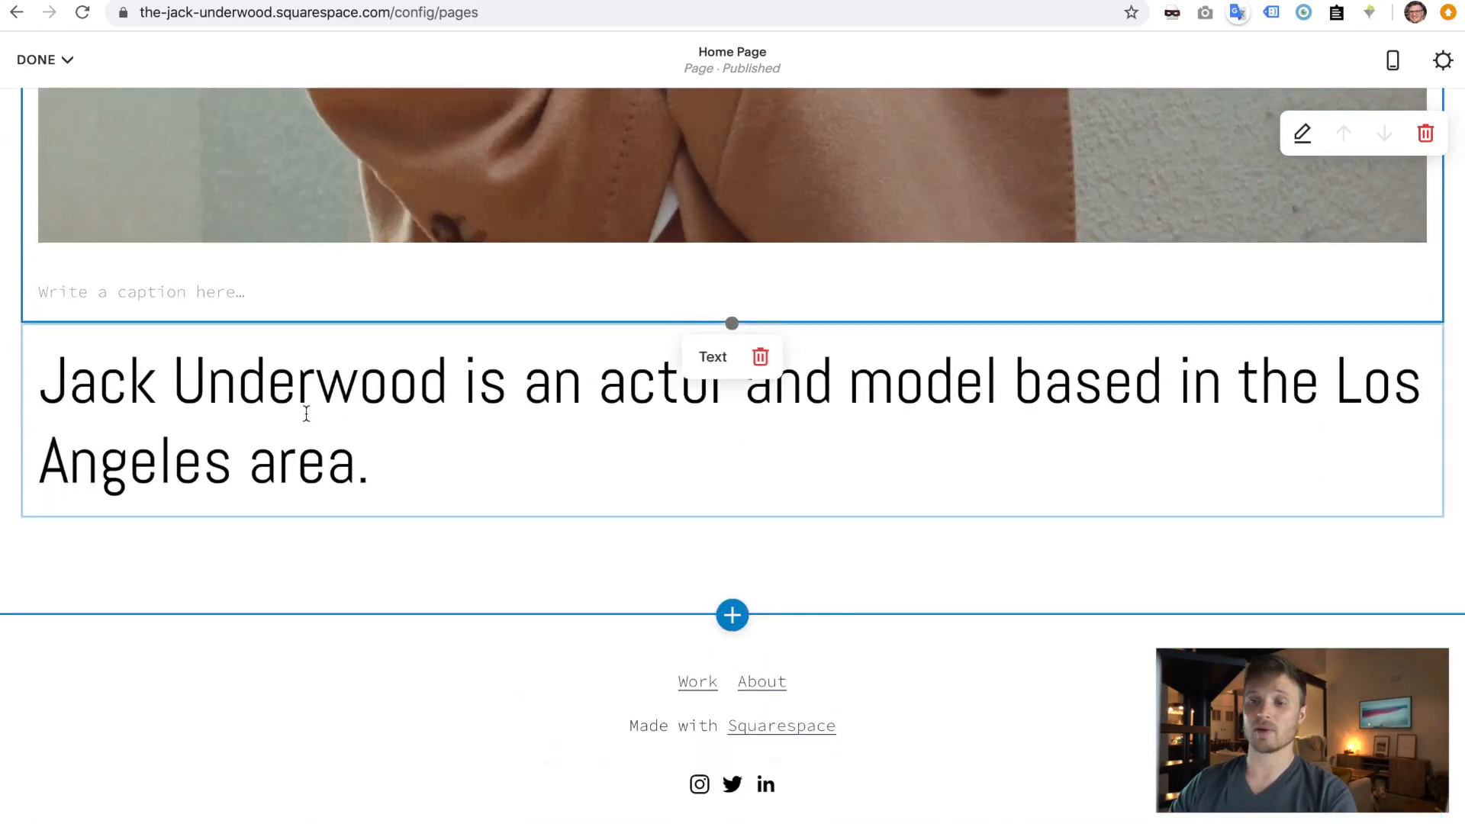
pyautogui.scroll(2, 703, 425)
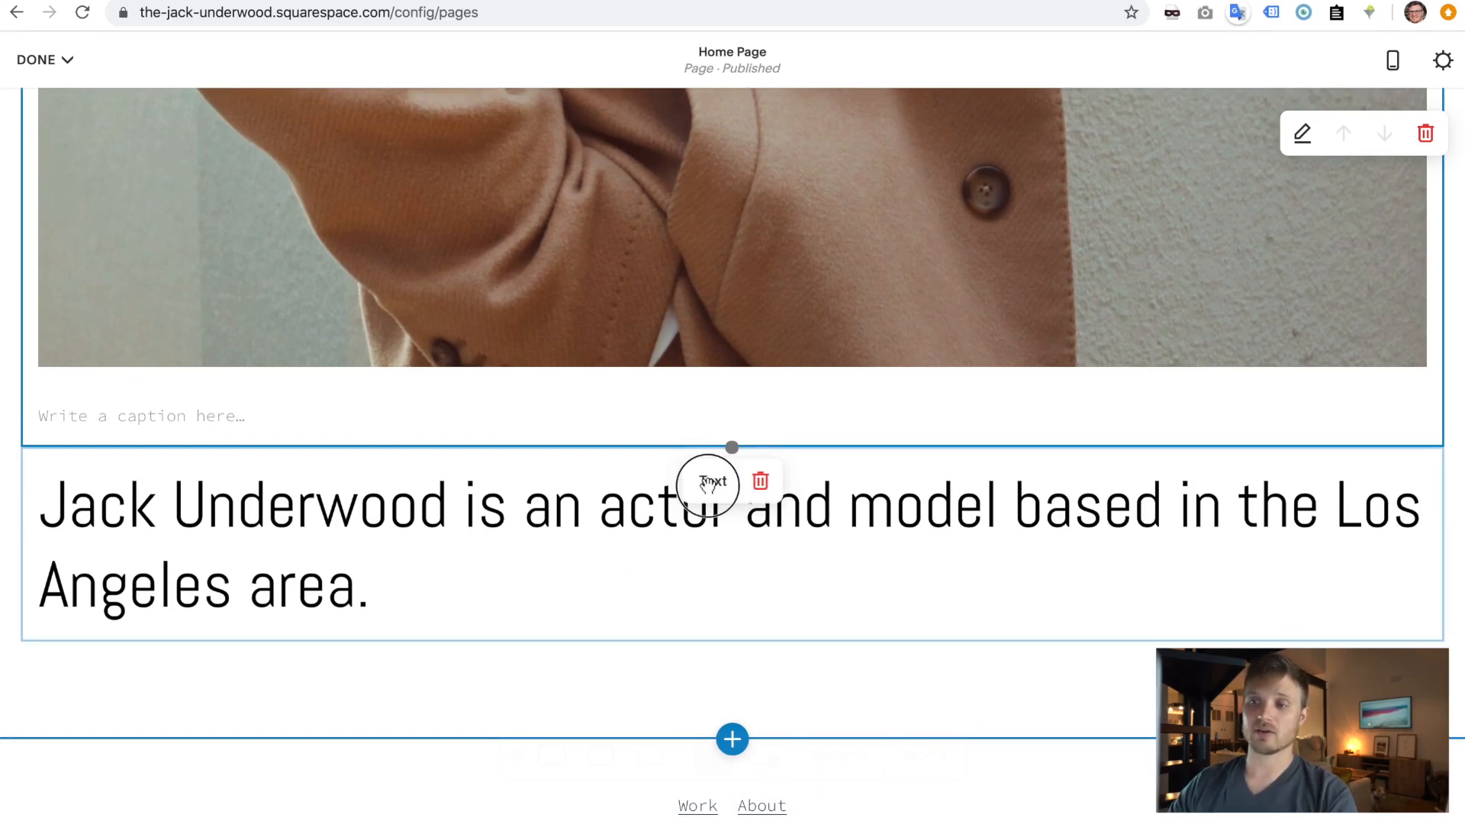
# - Drag the bio text block to the right of the photo, then select its heading text
pyautogui.moveTo(708, 484); pyautogui.dragTo(60, 409)
pyautogui.rightClick(60, 410)
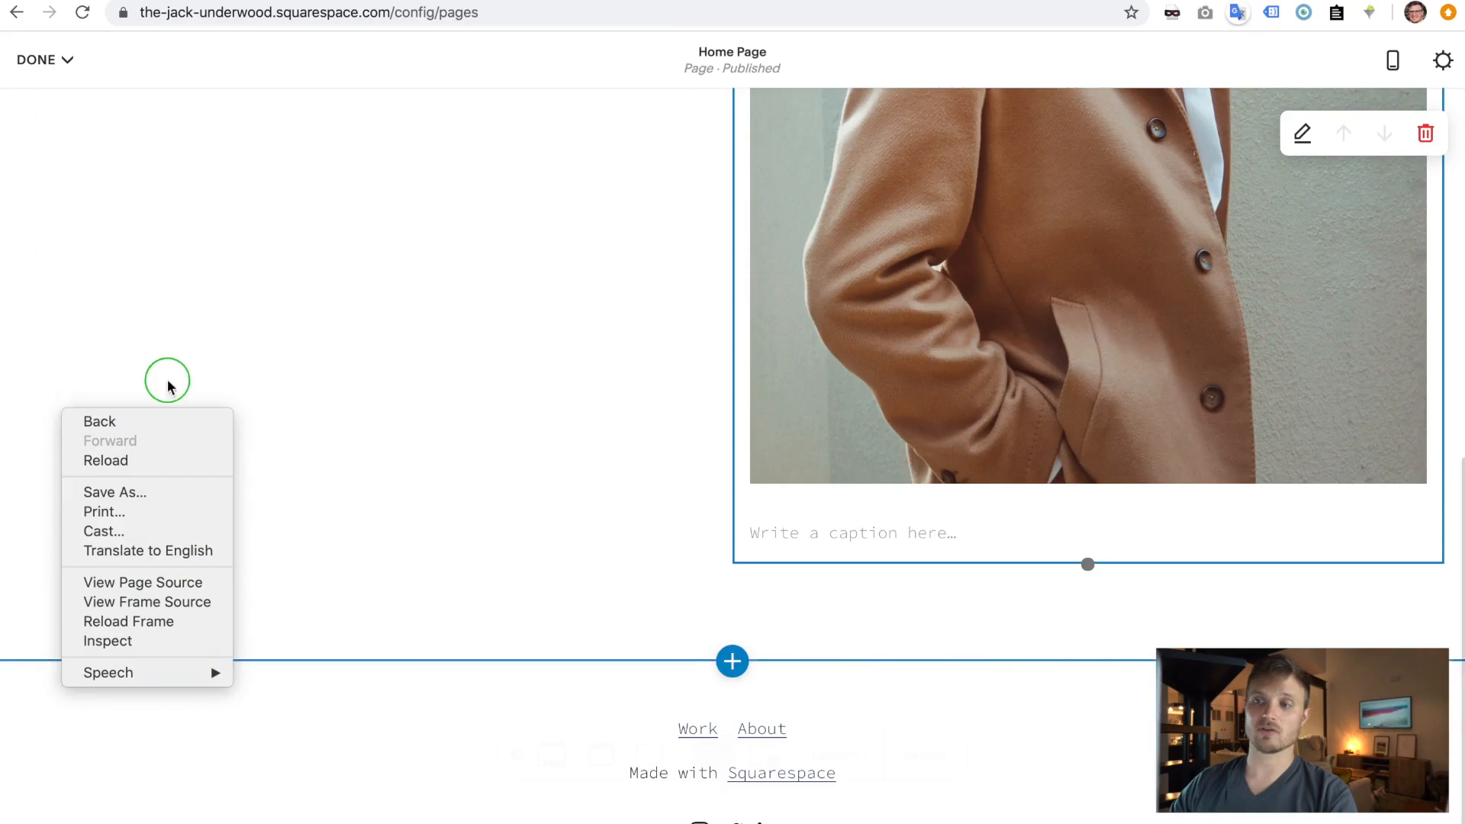
pyautogui.click(640, 419)
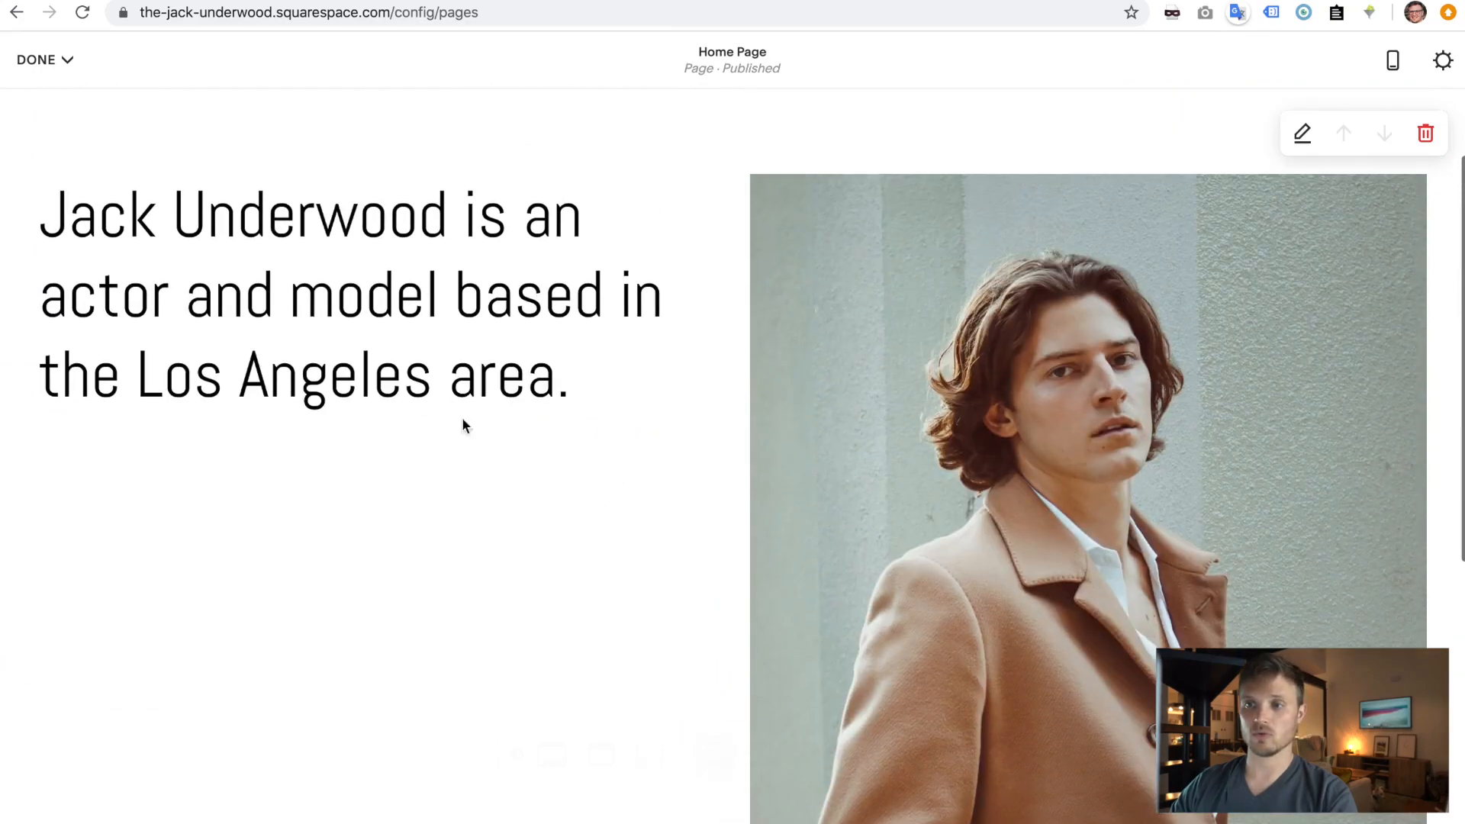
pyautogui.scroll(5, 461, 425)
pyautogui.moveTo(347, 189); pyautogui.dragTo(993, 186)
pyautogui.moveTo(713, 191); pyautogui.dragTo(102, 574)
pyautogui.moveTo(419, 192); pyautogui.dragTo(1003, 246)
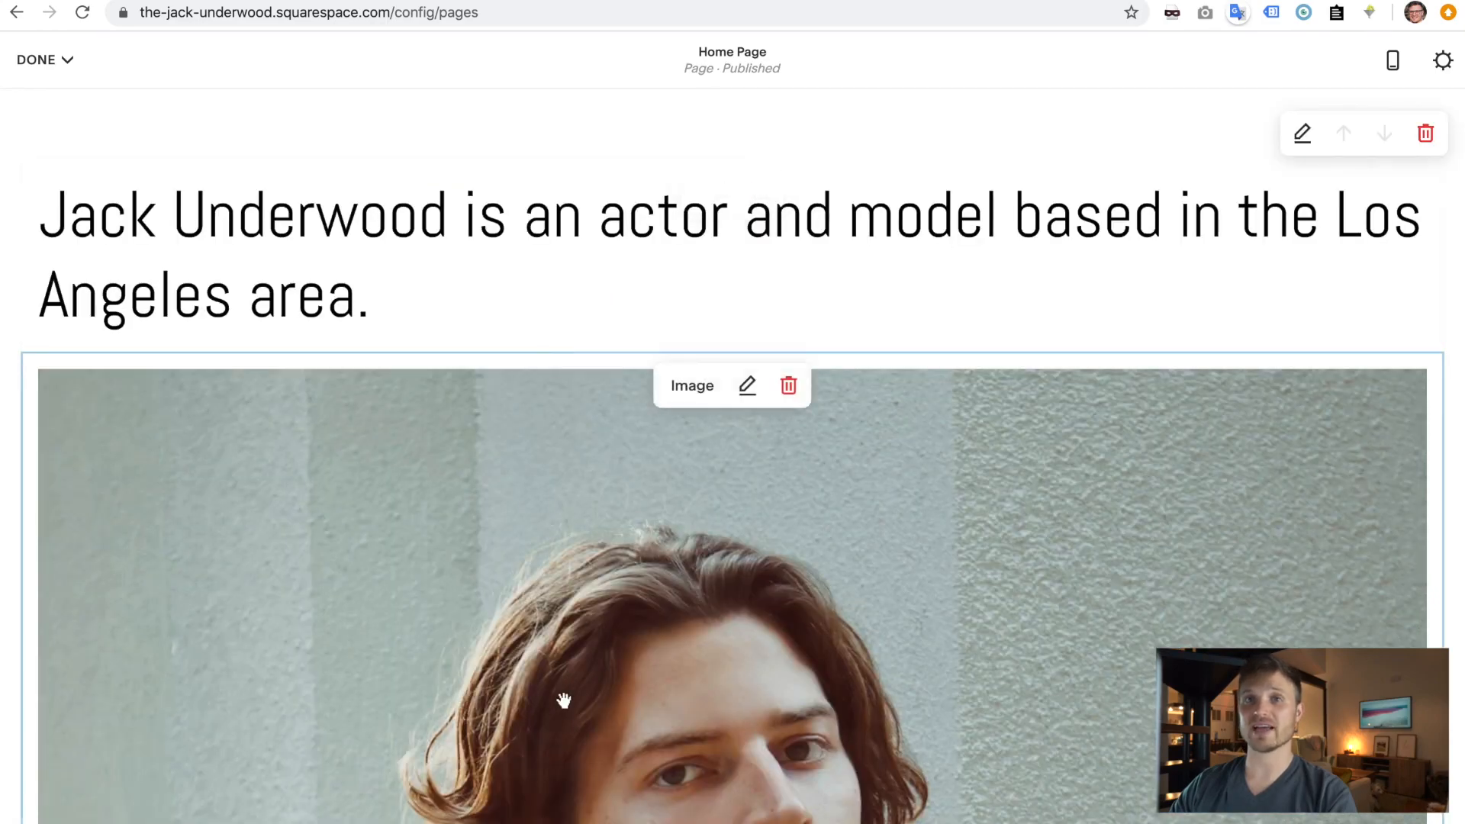
pyautogui.moveTo(703, 196); pyautogui.dragTo(1449, 534)
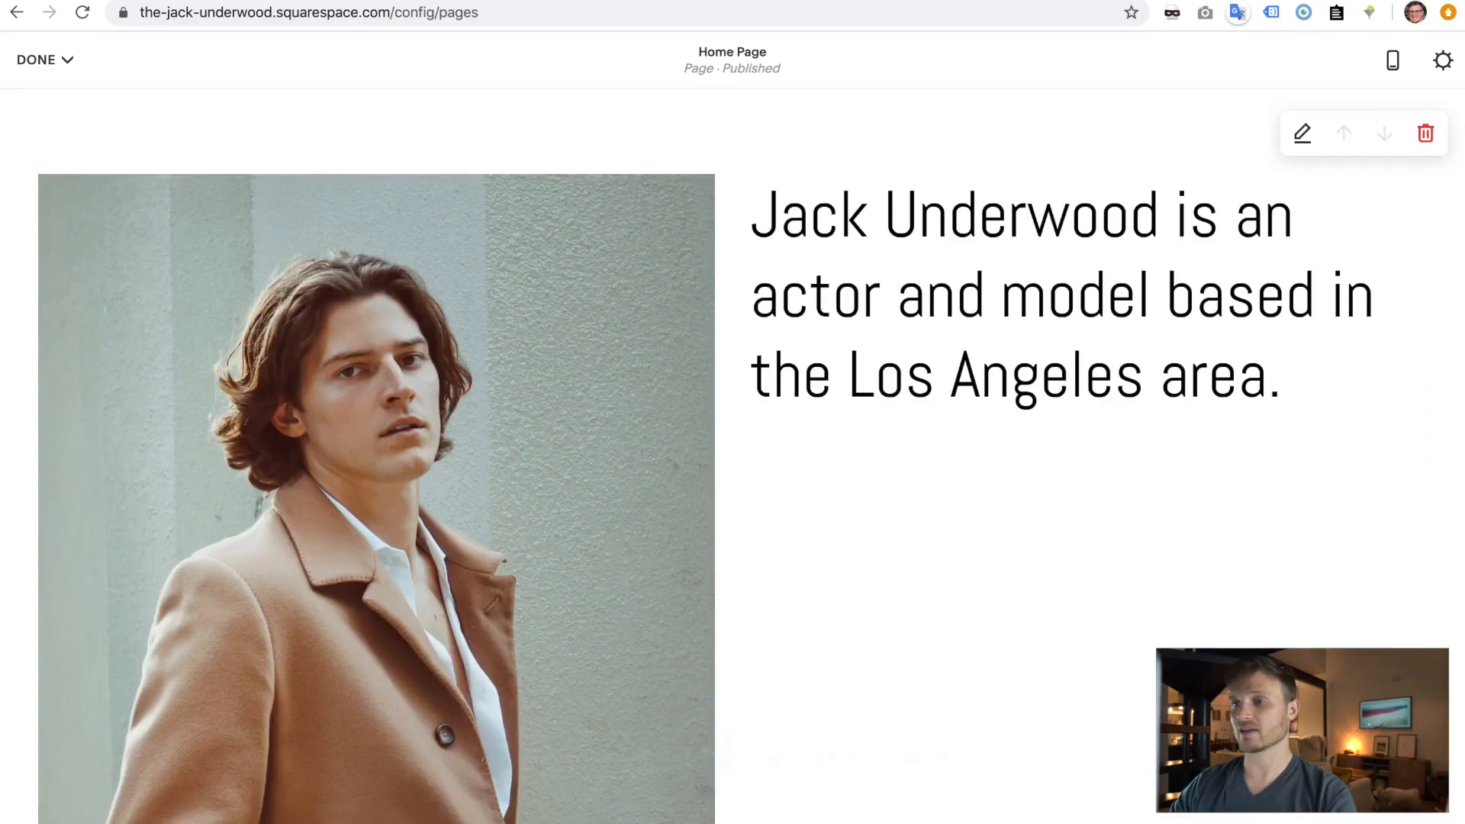
pyautogui.scroll(-6, 644, 523)
pyautogui.scroll(5, 646, 521)
pyautogui.scroll(-6, 645, 521)
pyautogui.scroll(6, 645, 522)
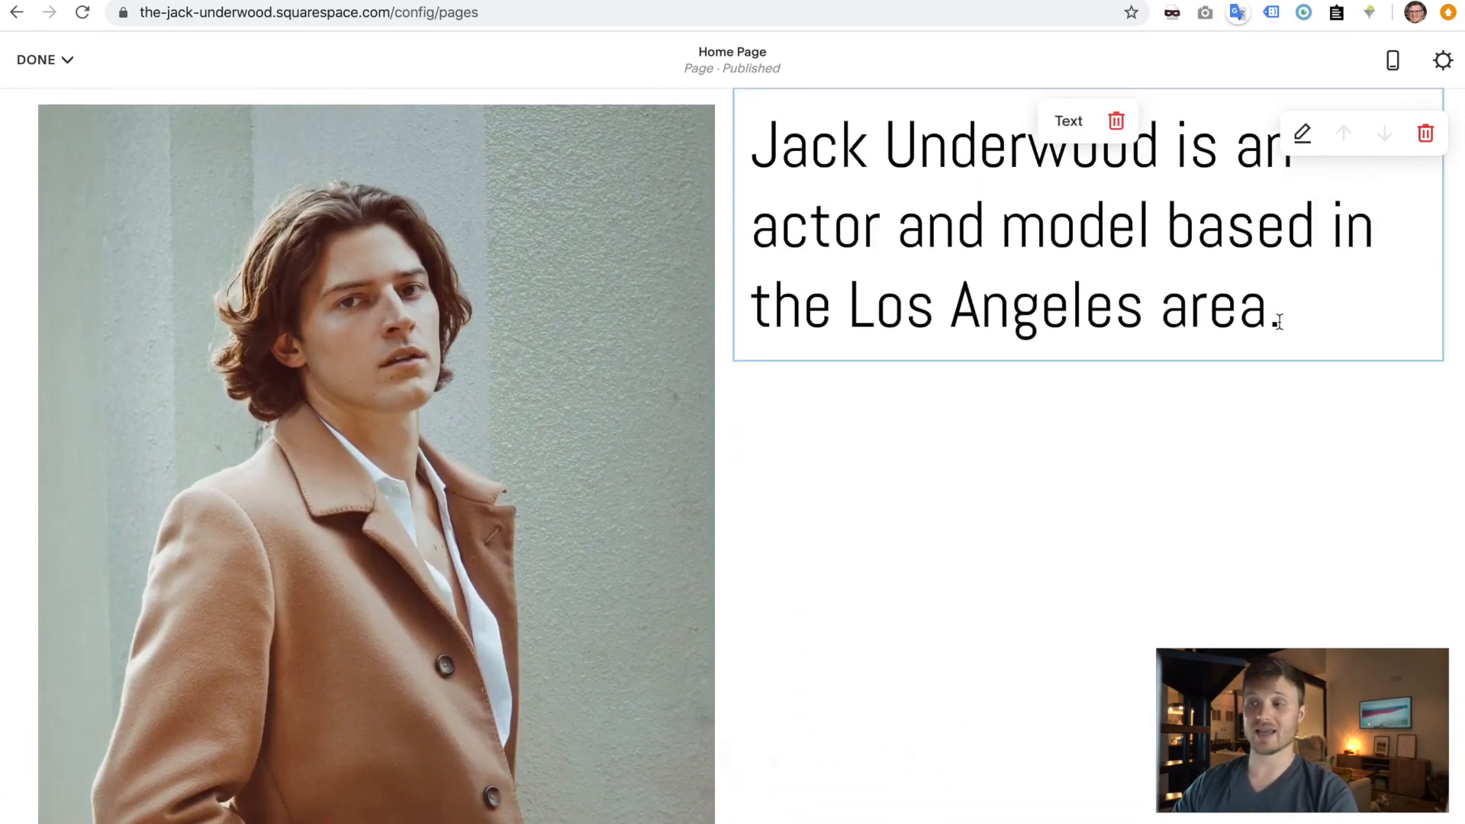
pyautogui.moveTo(1302, 313); pyautogui.dragTo(759, 144)
pyautogui.hotkey('ctrl', 'c')
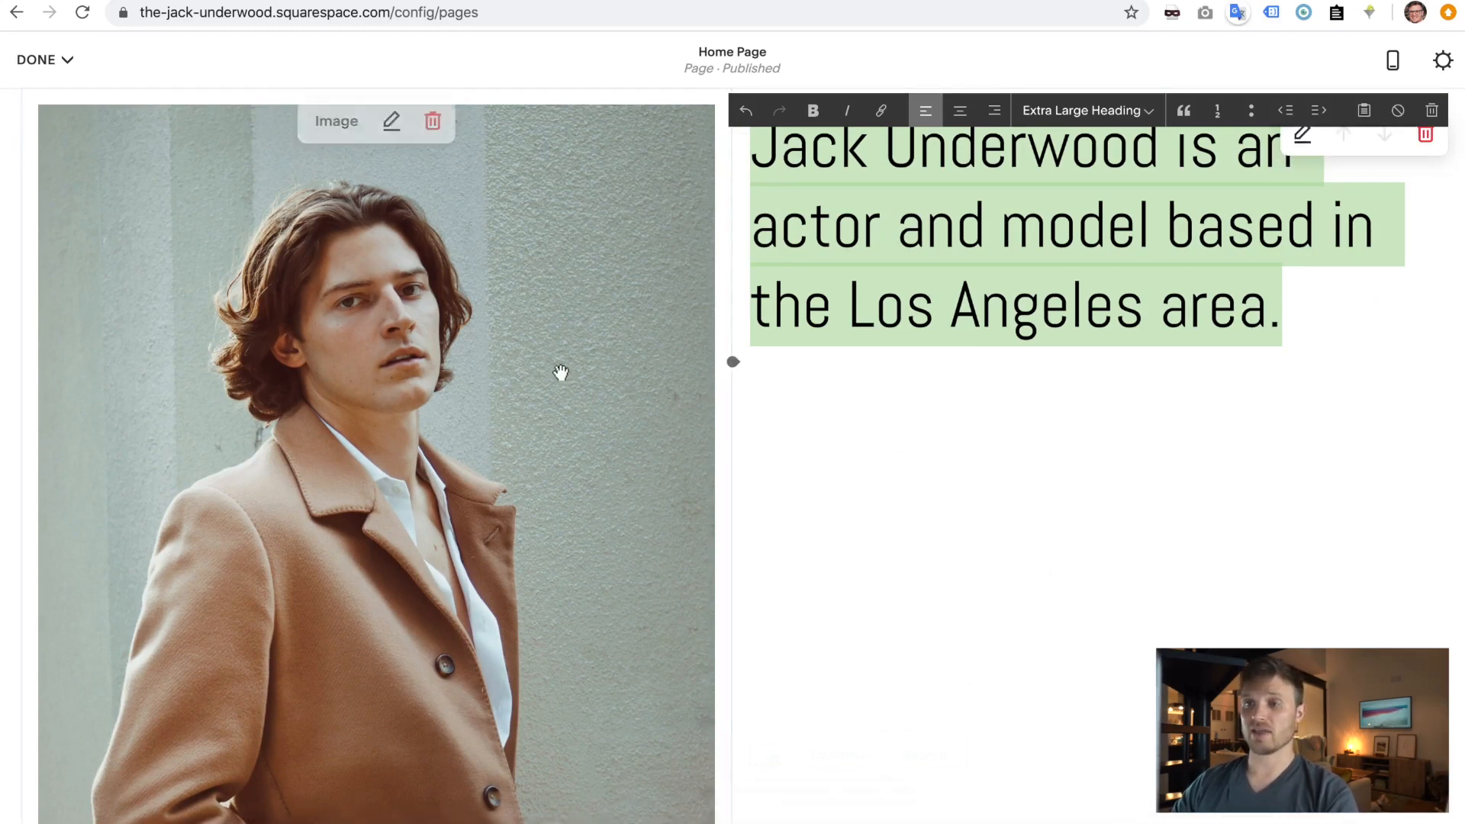
# - Switch the photo block to Card layout with the bio sentence pasted as its title
pyautogui.click(488, 377)
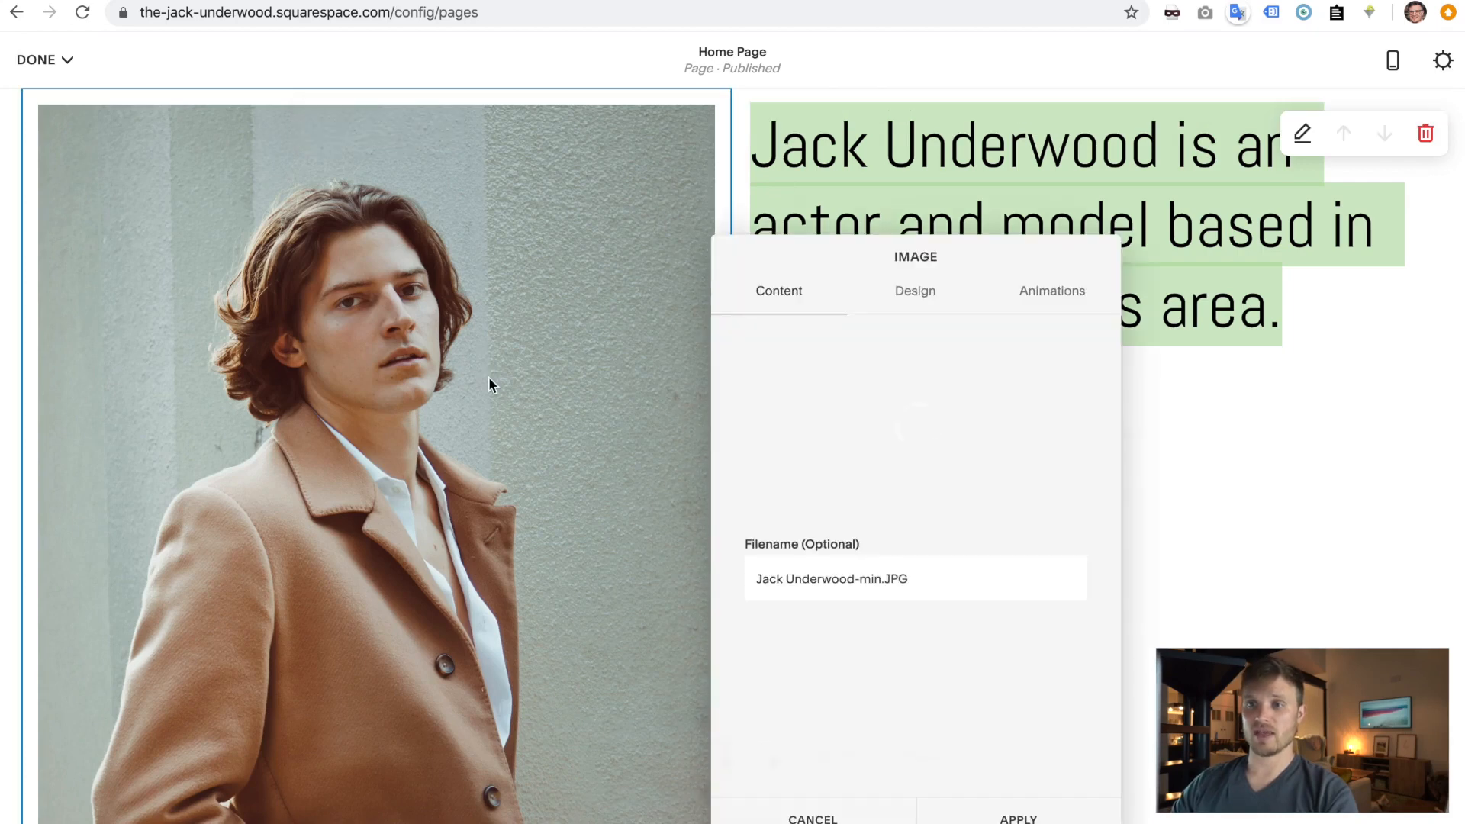
pyautogui.click(914, 299)
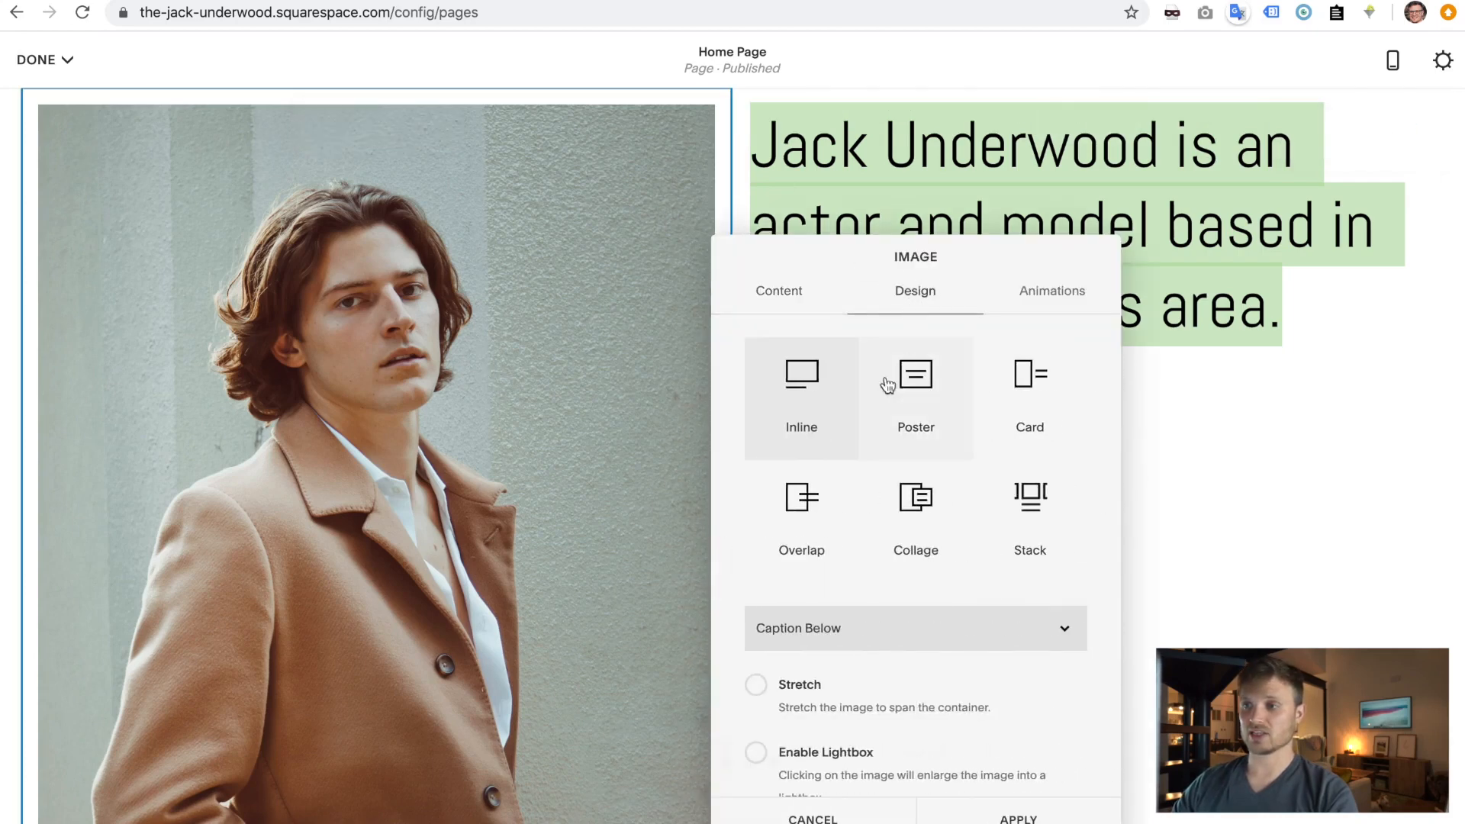
pyautogui.click(1068, 438)
pyautogui.click(521, 295)
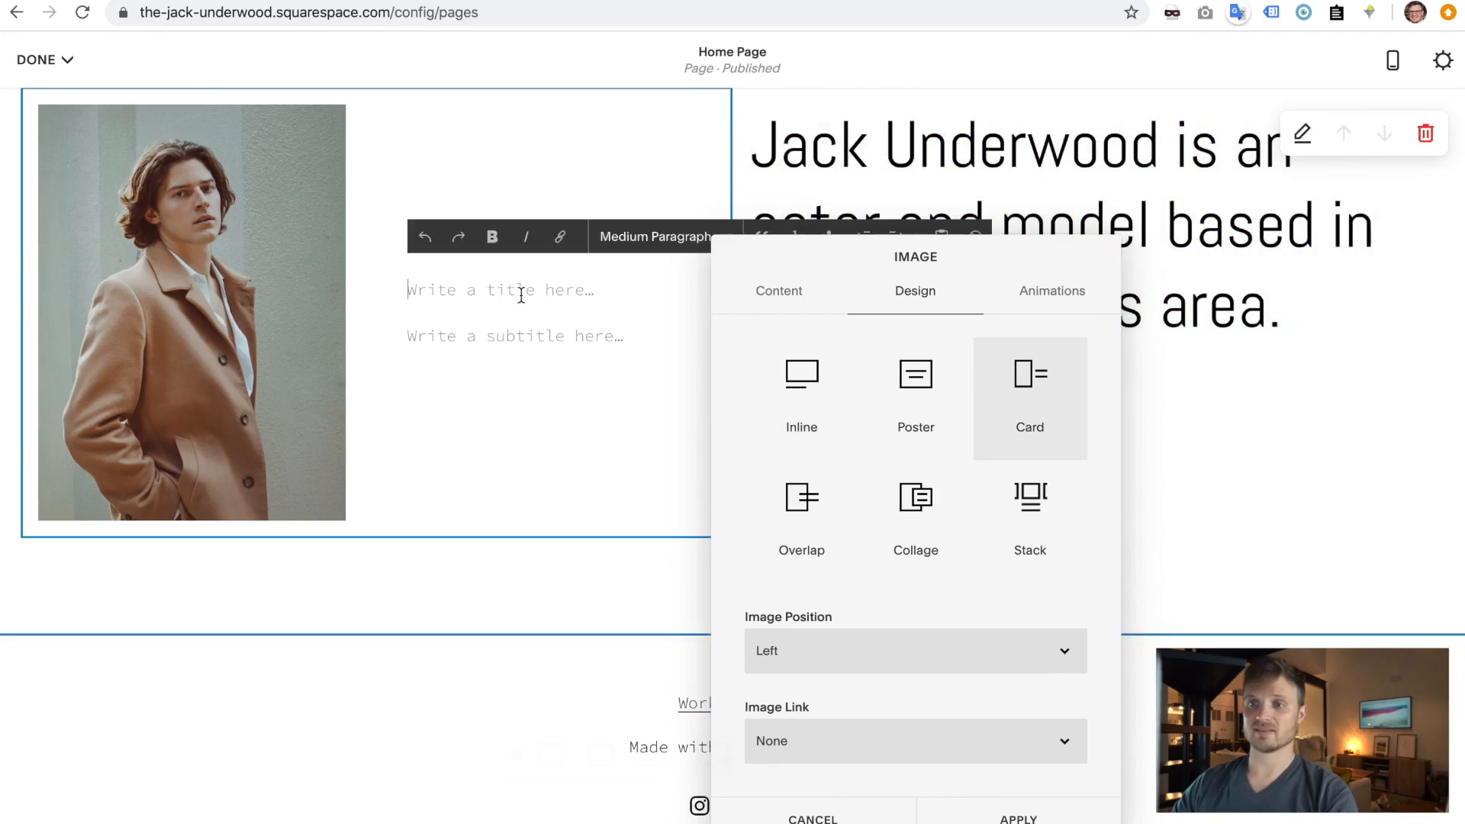
pyautogui.hotkey('ctrl', 'v')
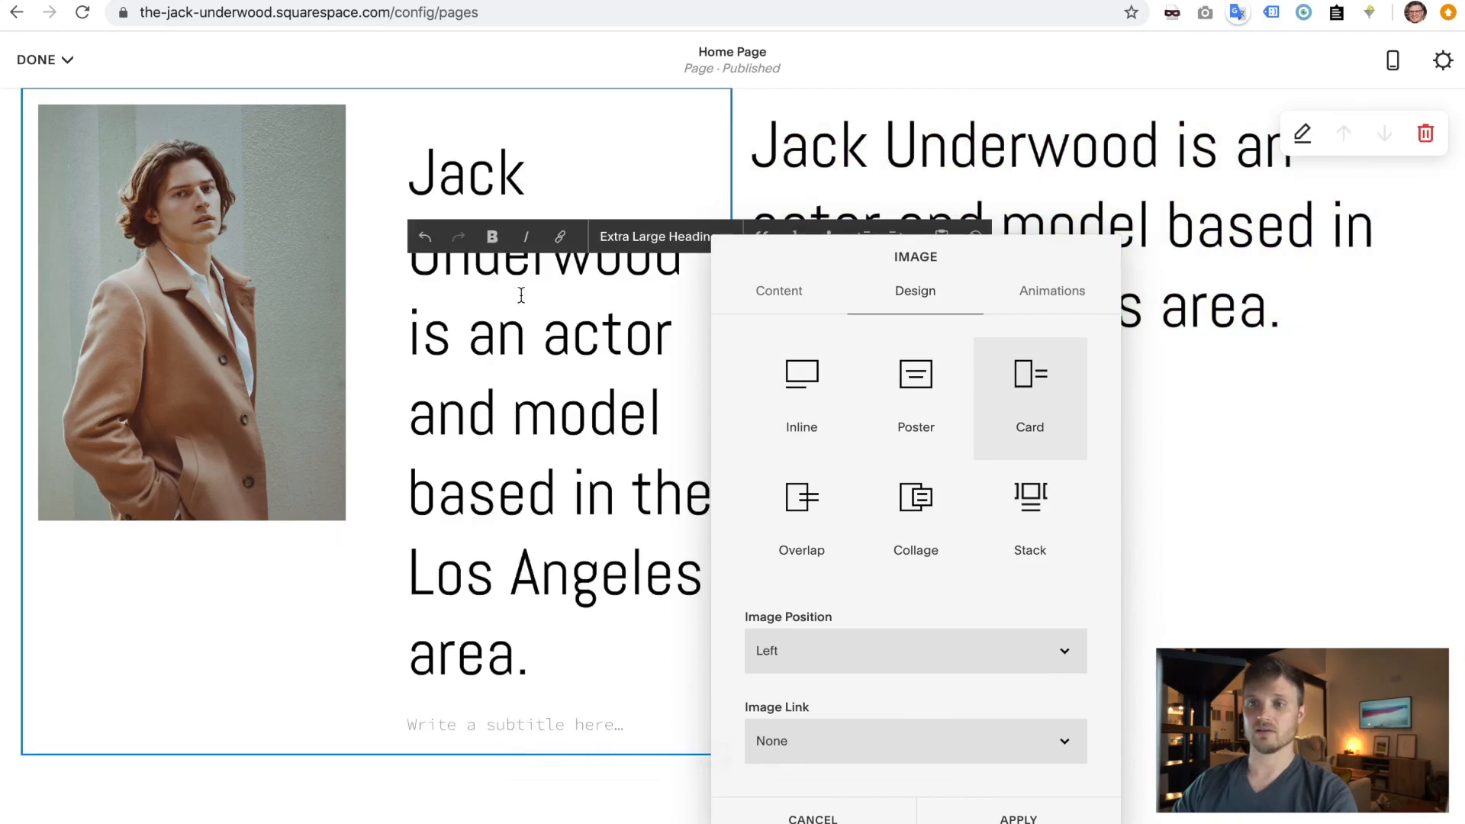
pyautogui.click(1018, 817)
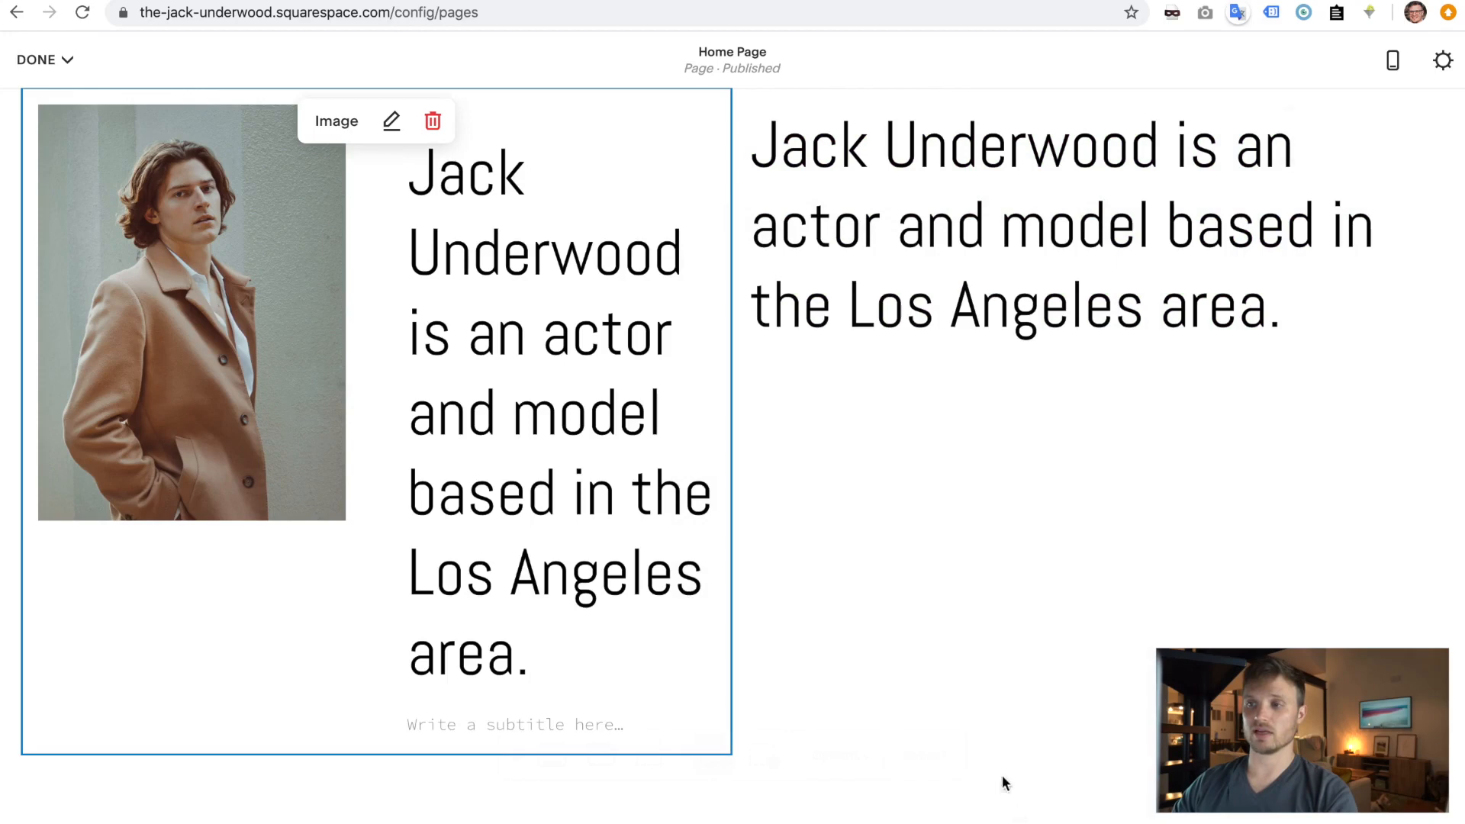
# - Delete the separate bio text block and open the intro section's layout settings
pyautogui.scroll(3, 1148, 267)
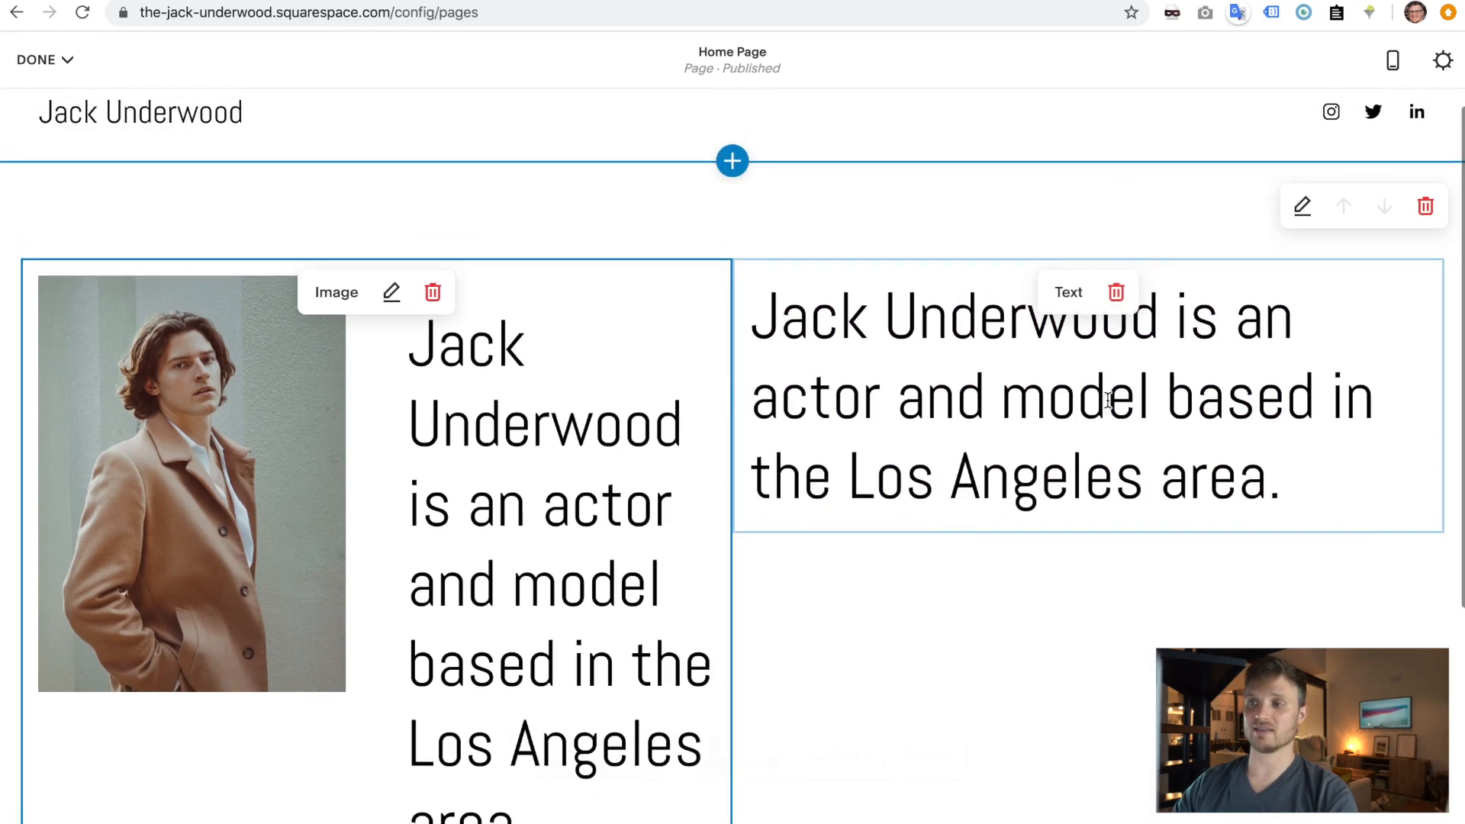
pyautogui.click(1116, 292)
pyautogui.click(1213, 305)
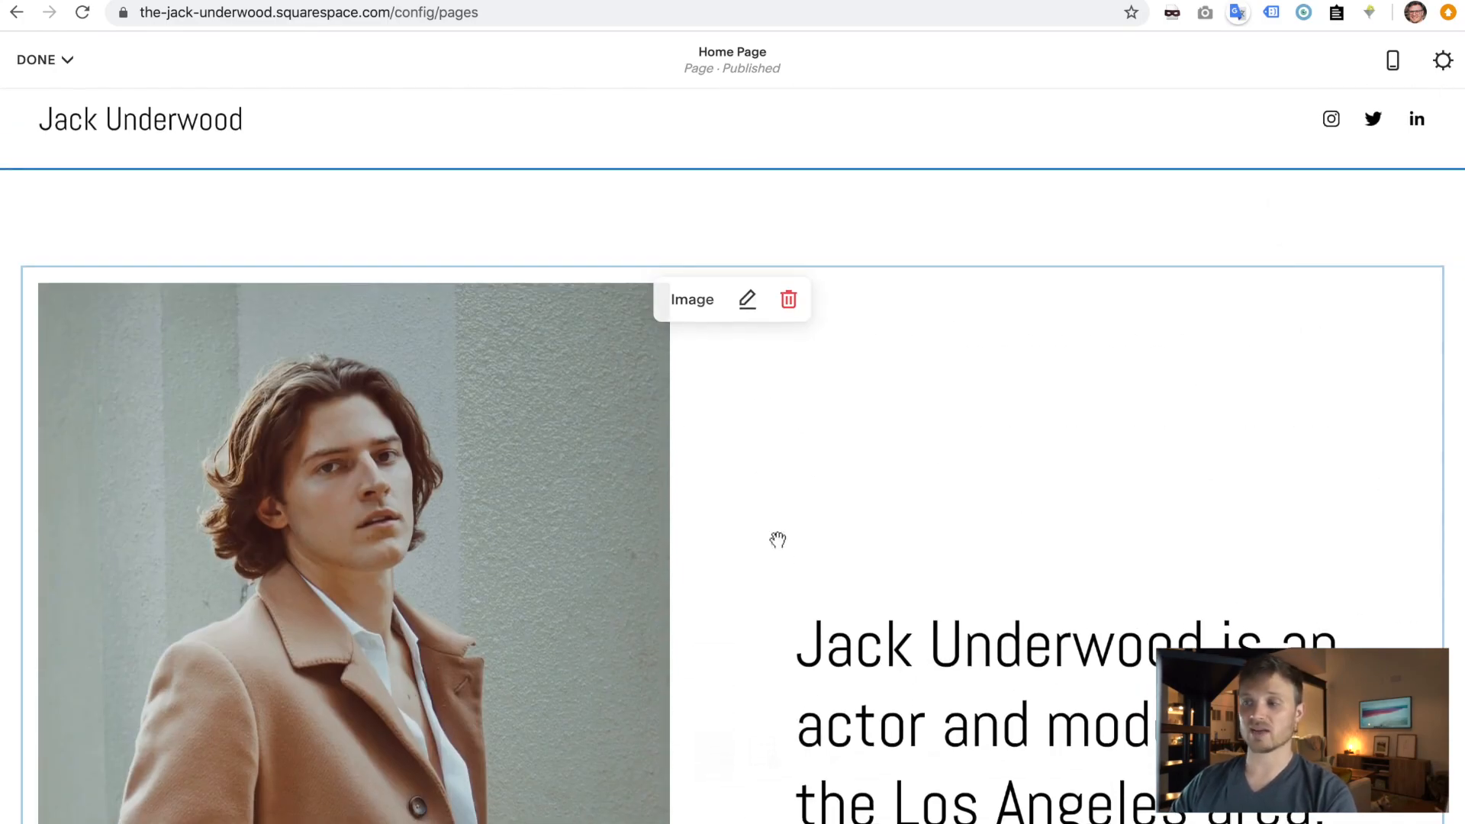
pyautogui.click(1301, 214)
# - Test the section's Format options, ending with small height, large content width and bottom alignment
pyautogui.moveTo(378, 357)
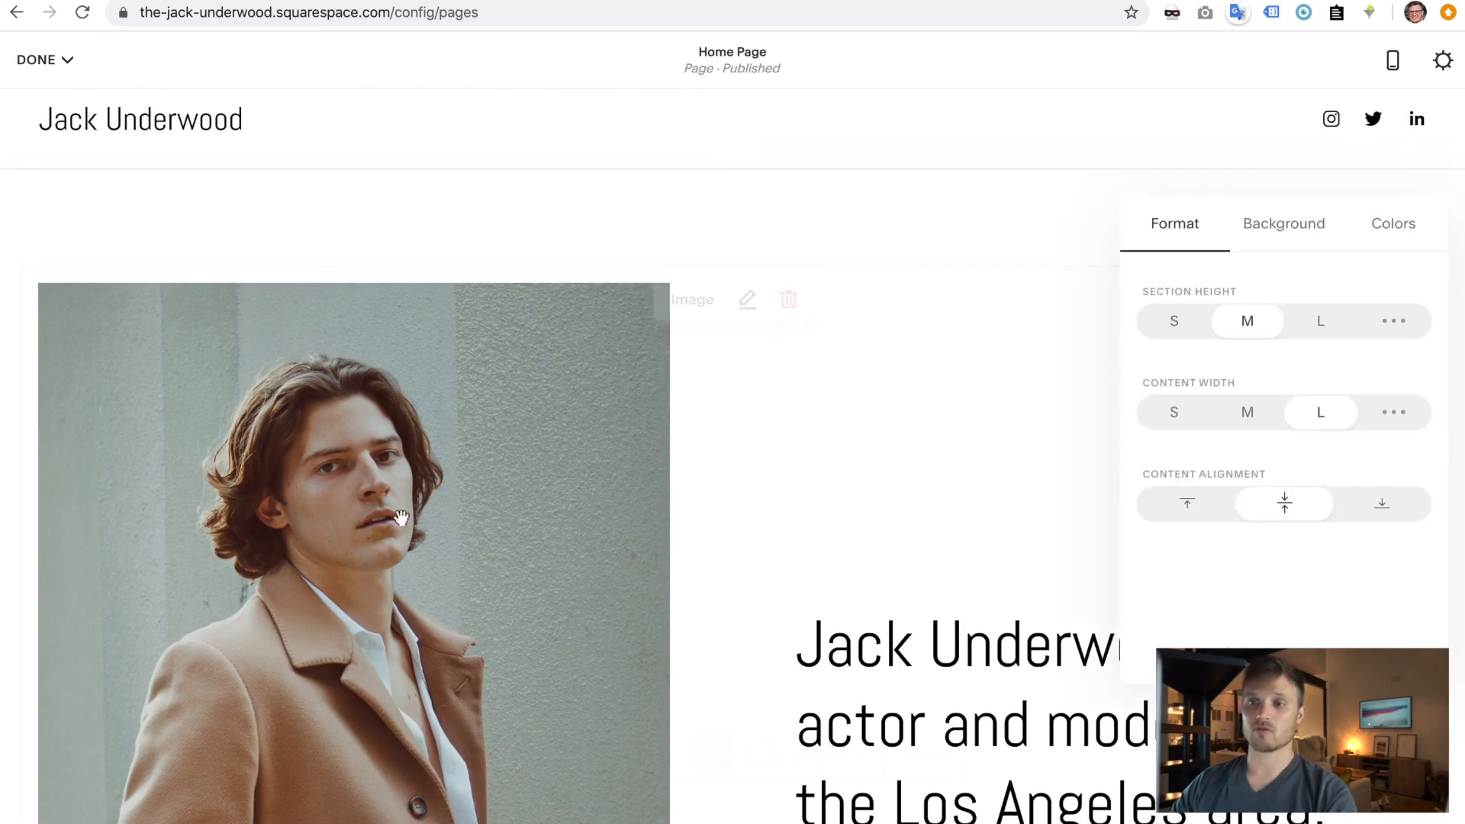
pyautogui.click(1175, 323)
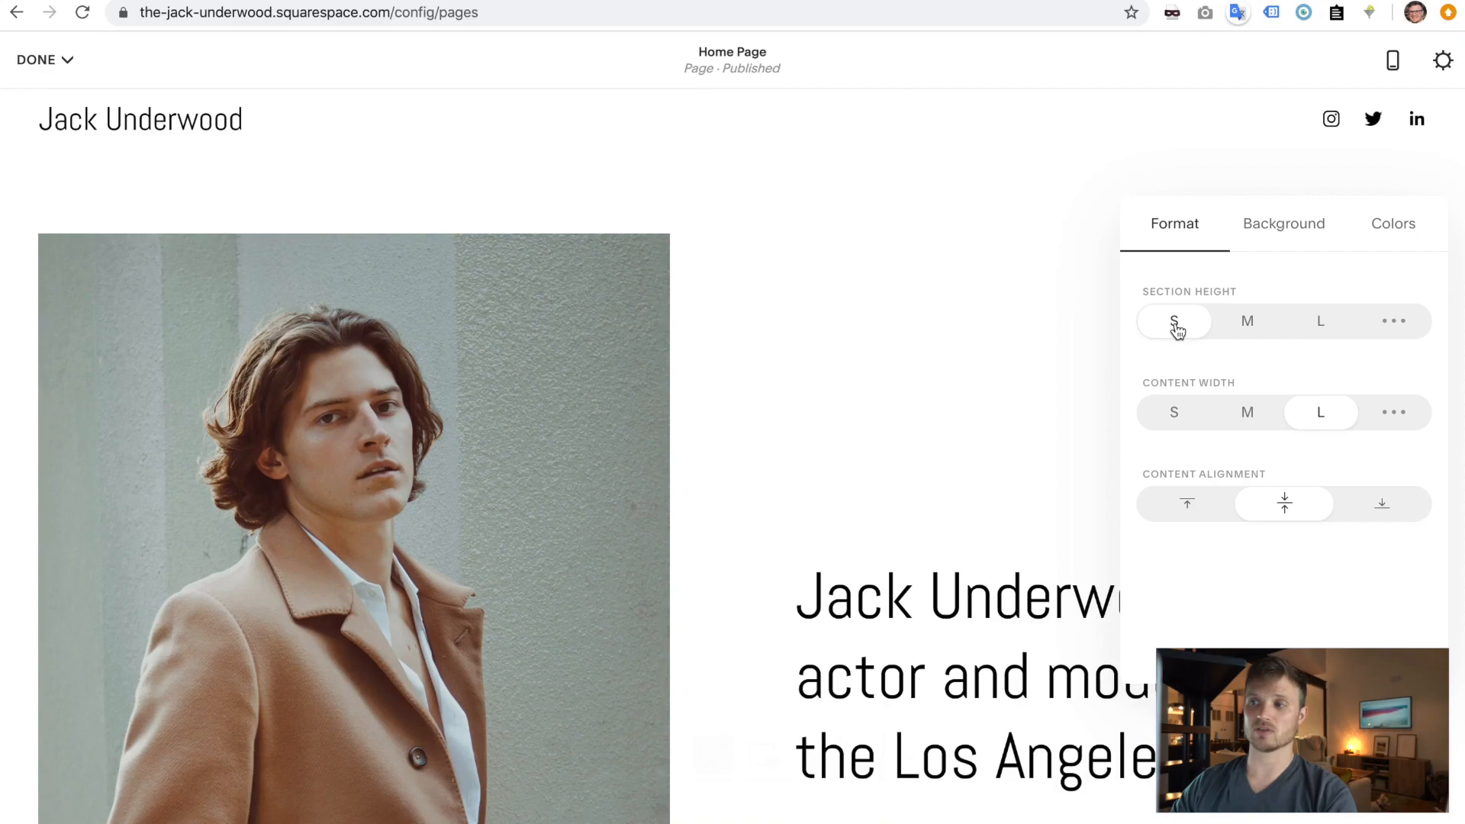
pyautogui.click(1248, 324)
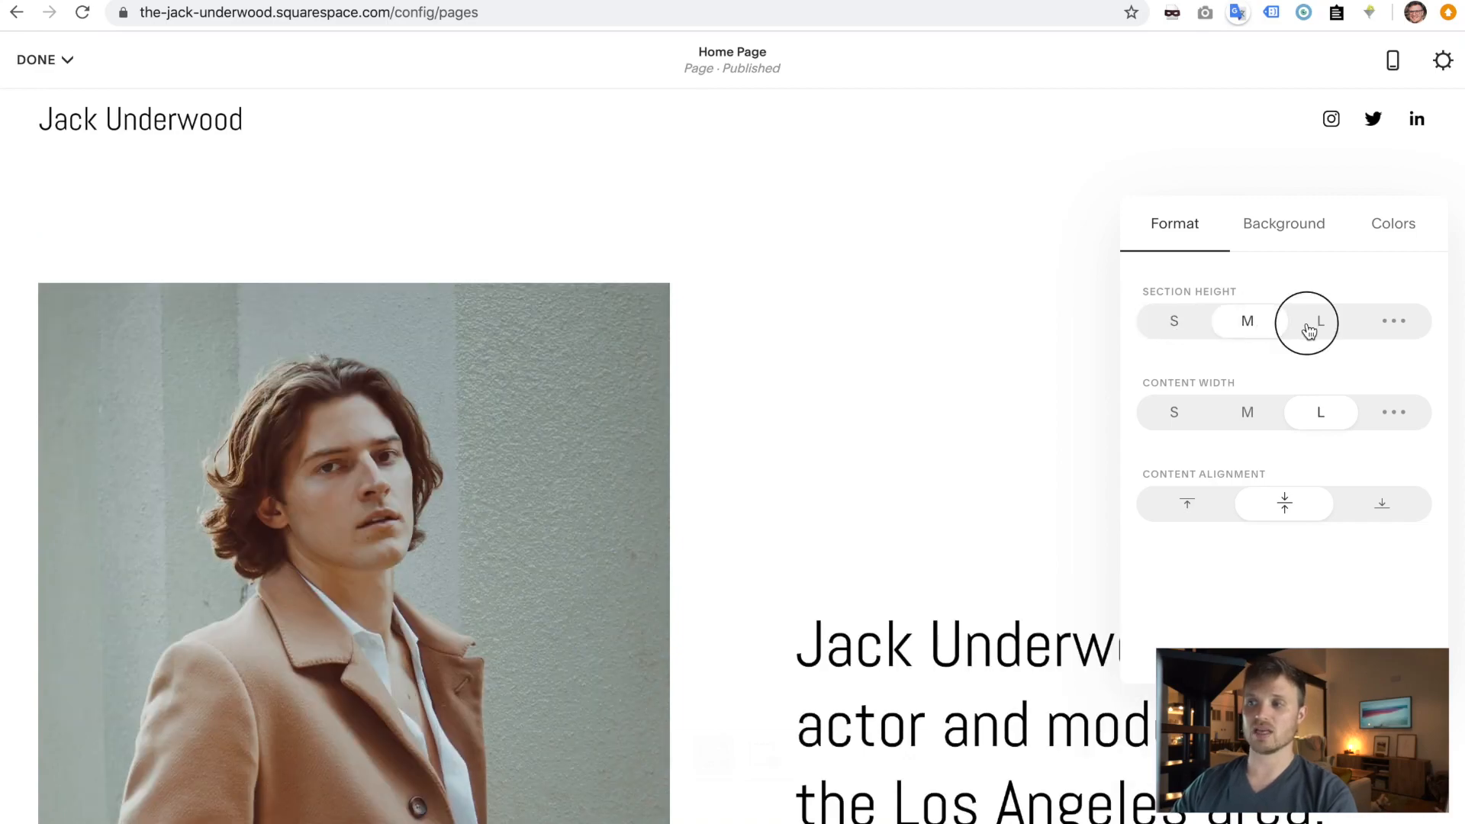
pyautogui.click(1309, 331)
pyautogui.click(1175, 333)
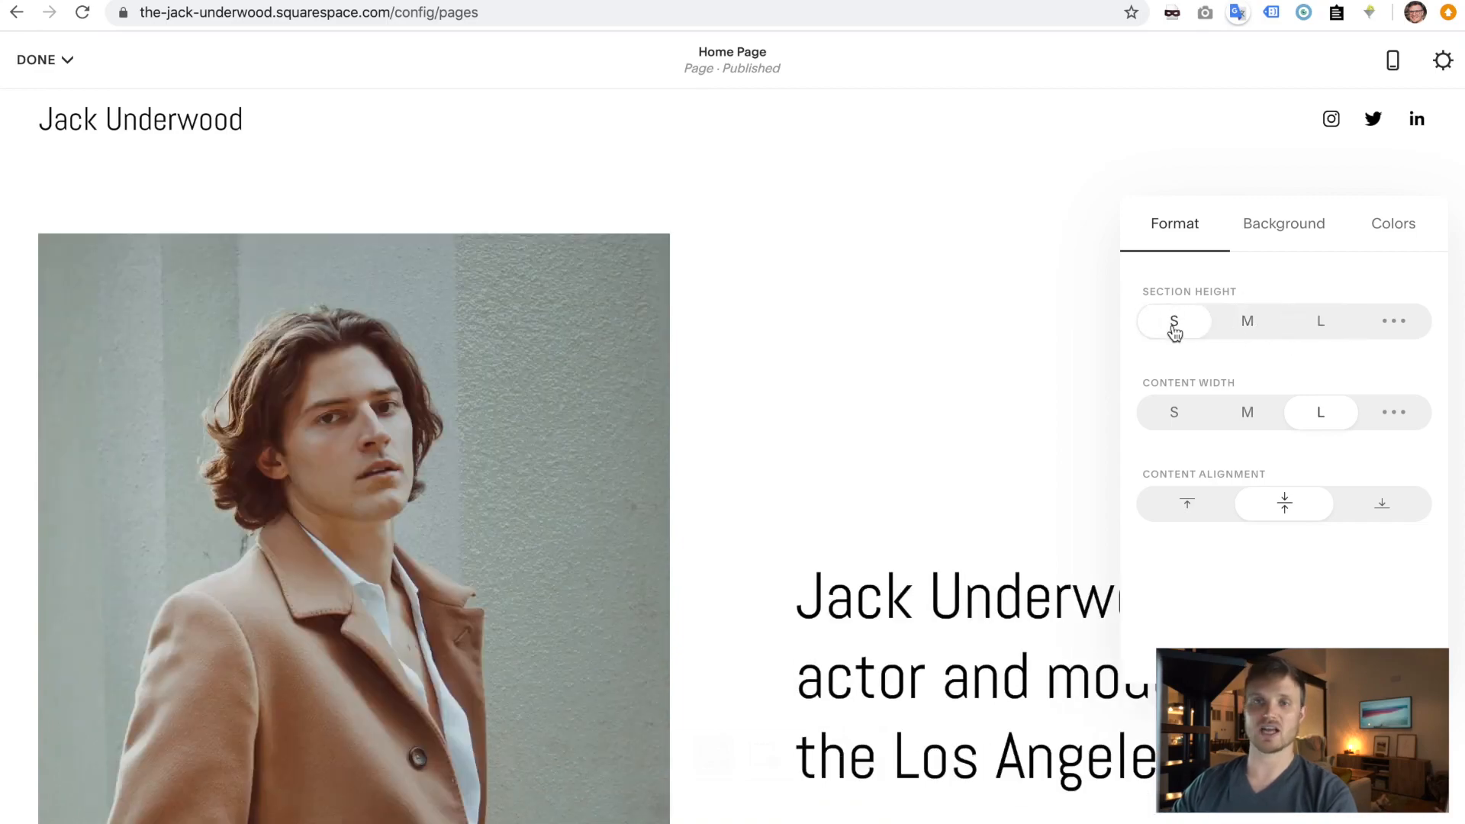
pyautogui.click(1174, 415)
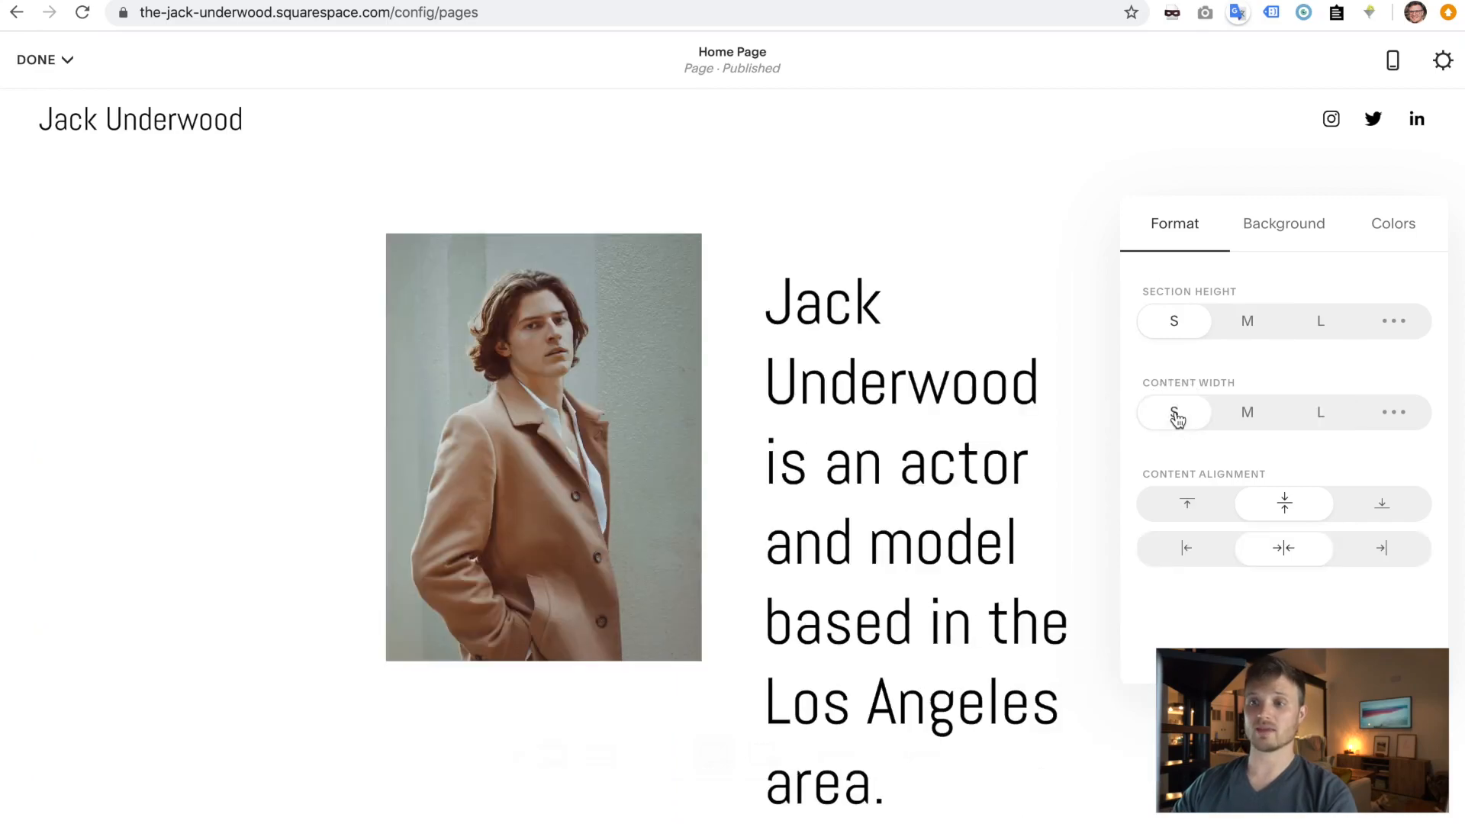
pyautogui.click(1316, 422)
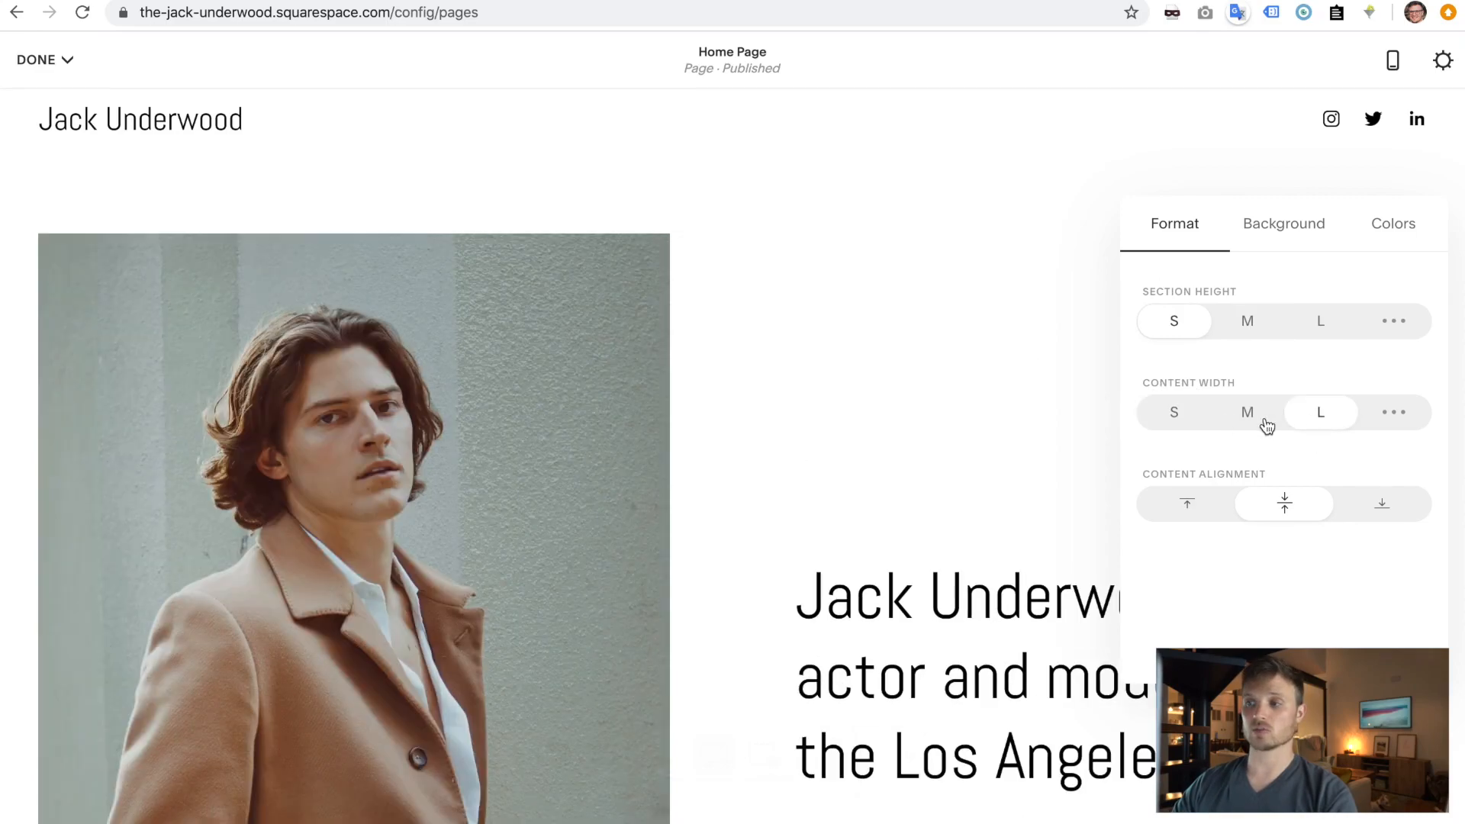
pyautogui.click(1190, 512)
pyautogui.click(1260, 505)
pyautogui.click(1386, 506)
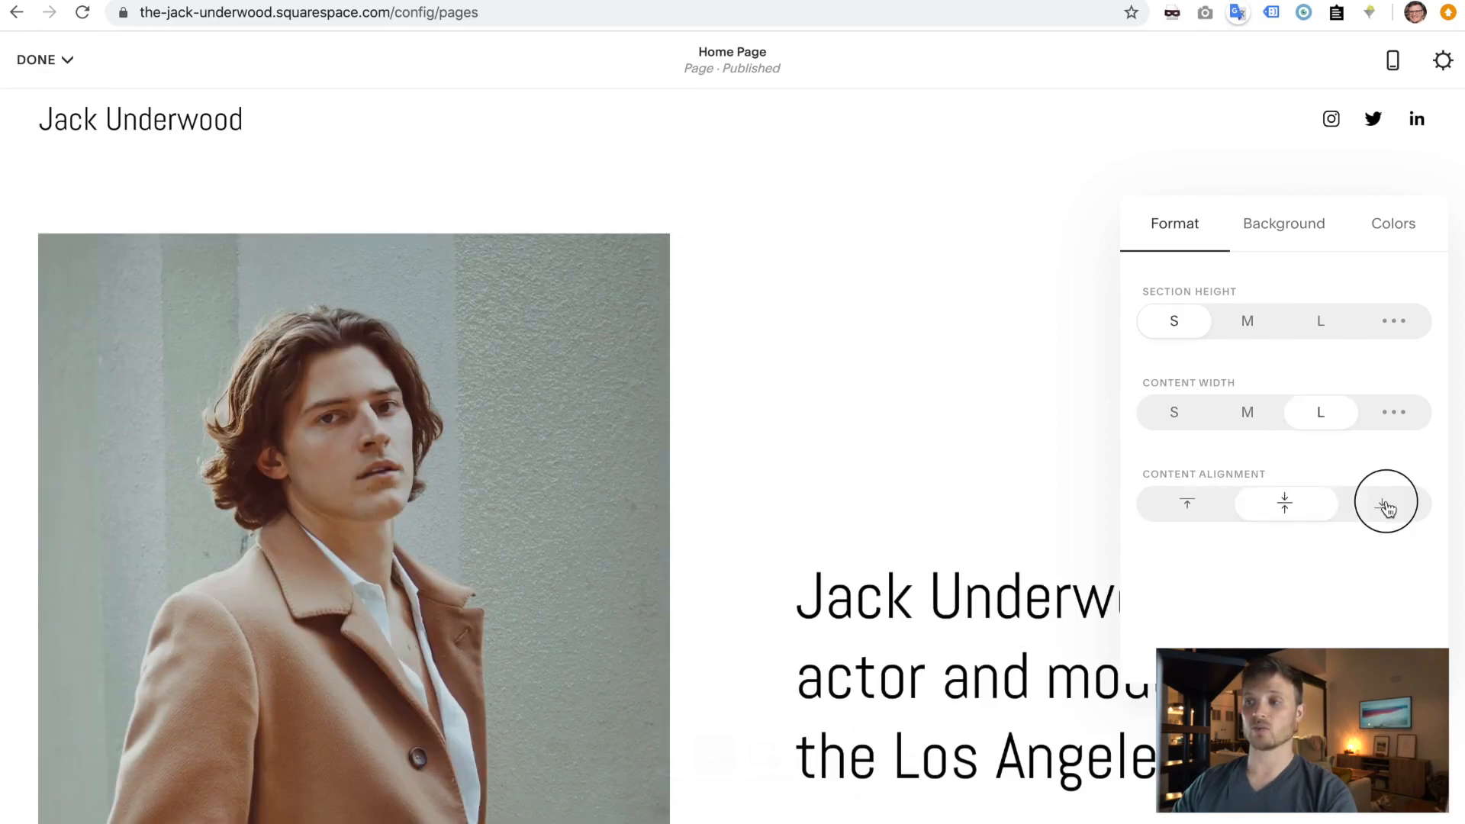
# - Preview the Accent Dark, Dark Bold, Black Minimal and Light Bold themes, then restore the default theme
pyautogui.click(1285, 235)
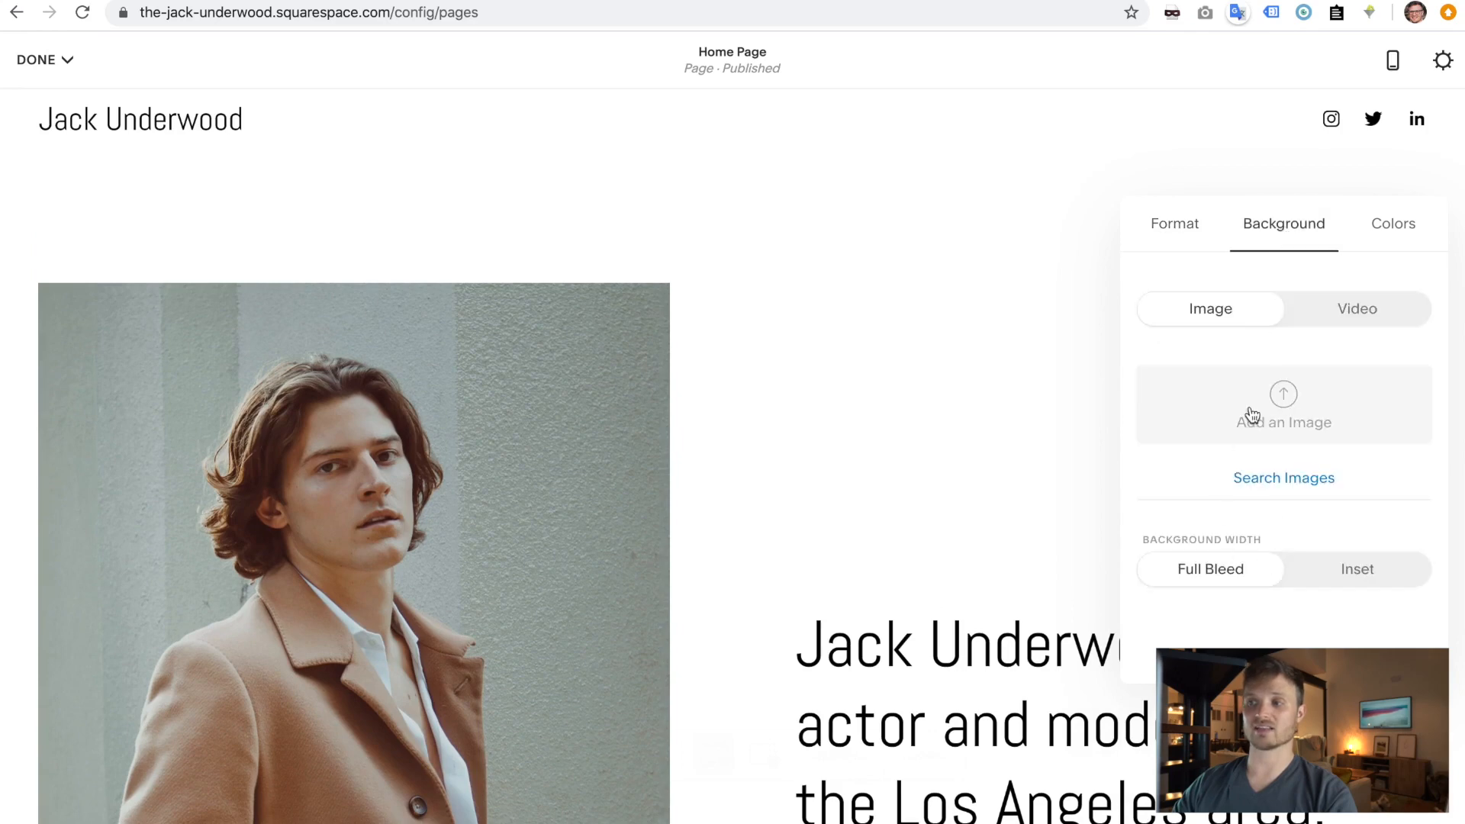
pyautogui.click(1406, 223)
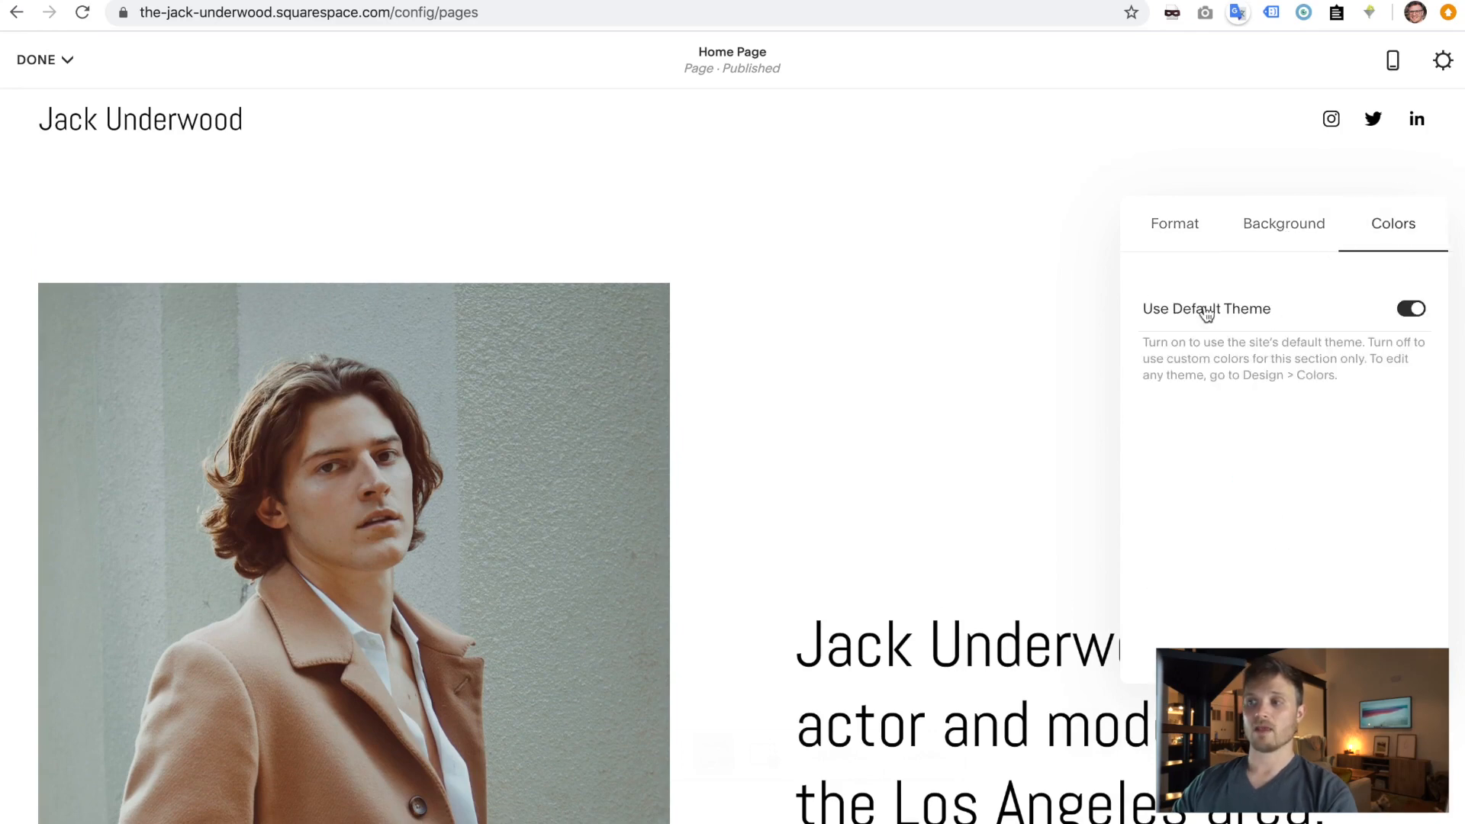
pyautogui.click(1413, 310)
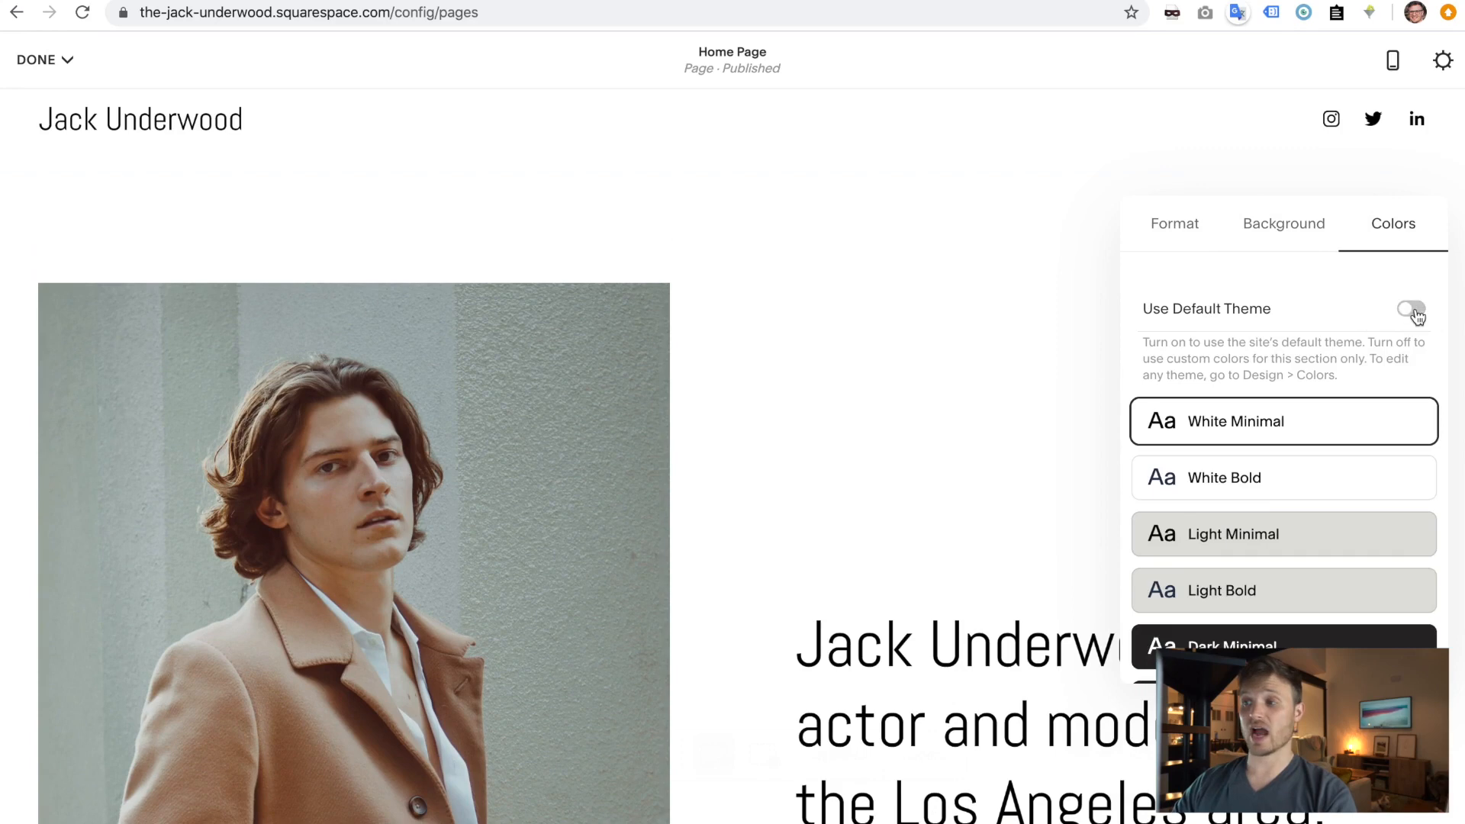
pyautogui.scroll(-4, 1268, 516)
pyautogui.click(1236, 553)
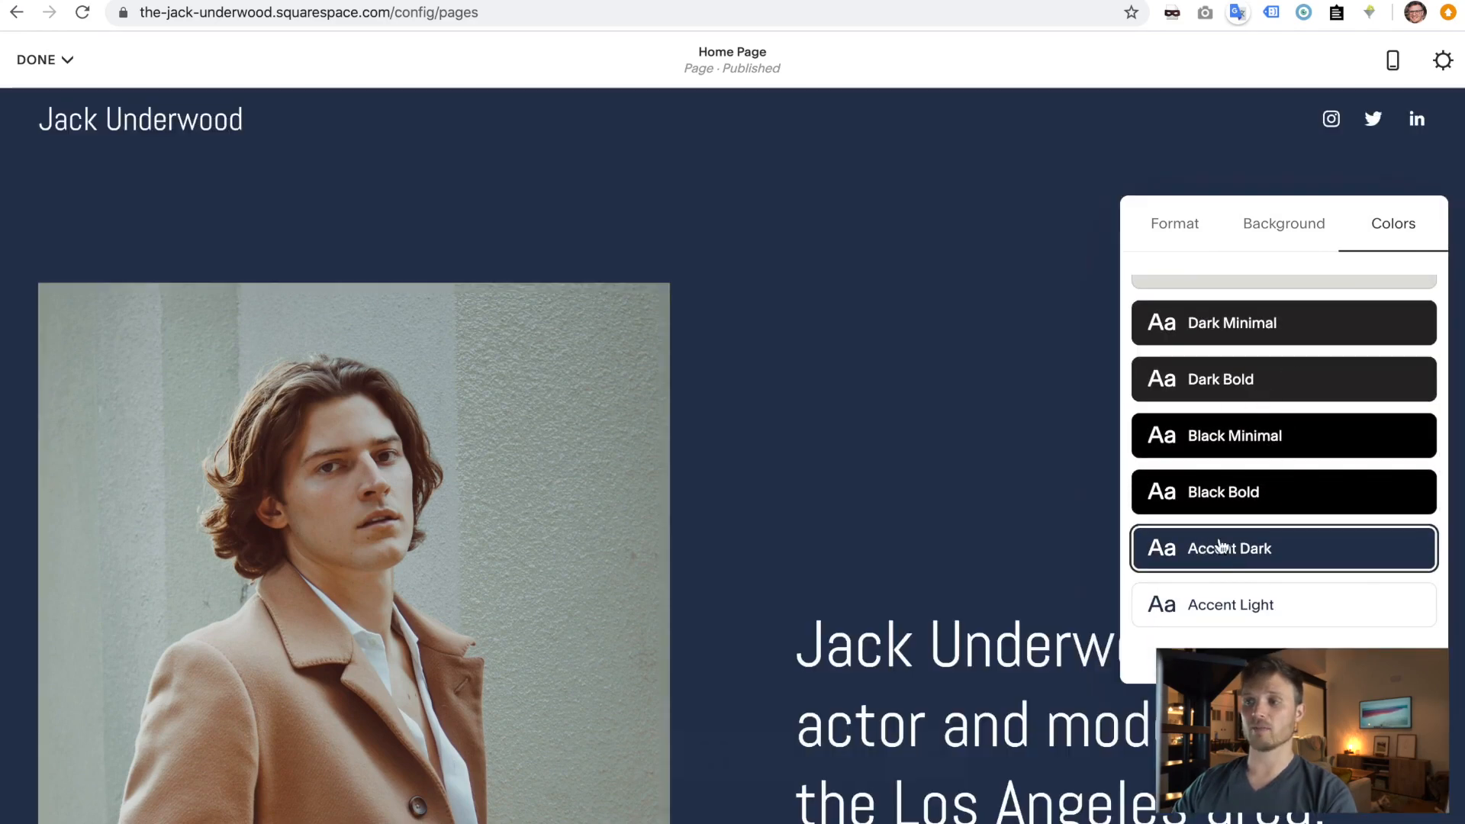
pyautogui.click(1263, 377)
pyautogui.click(1236, 557)
pyautogui.click(1259, 389)
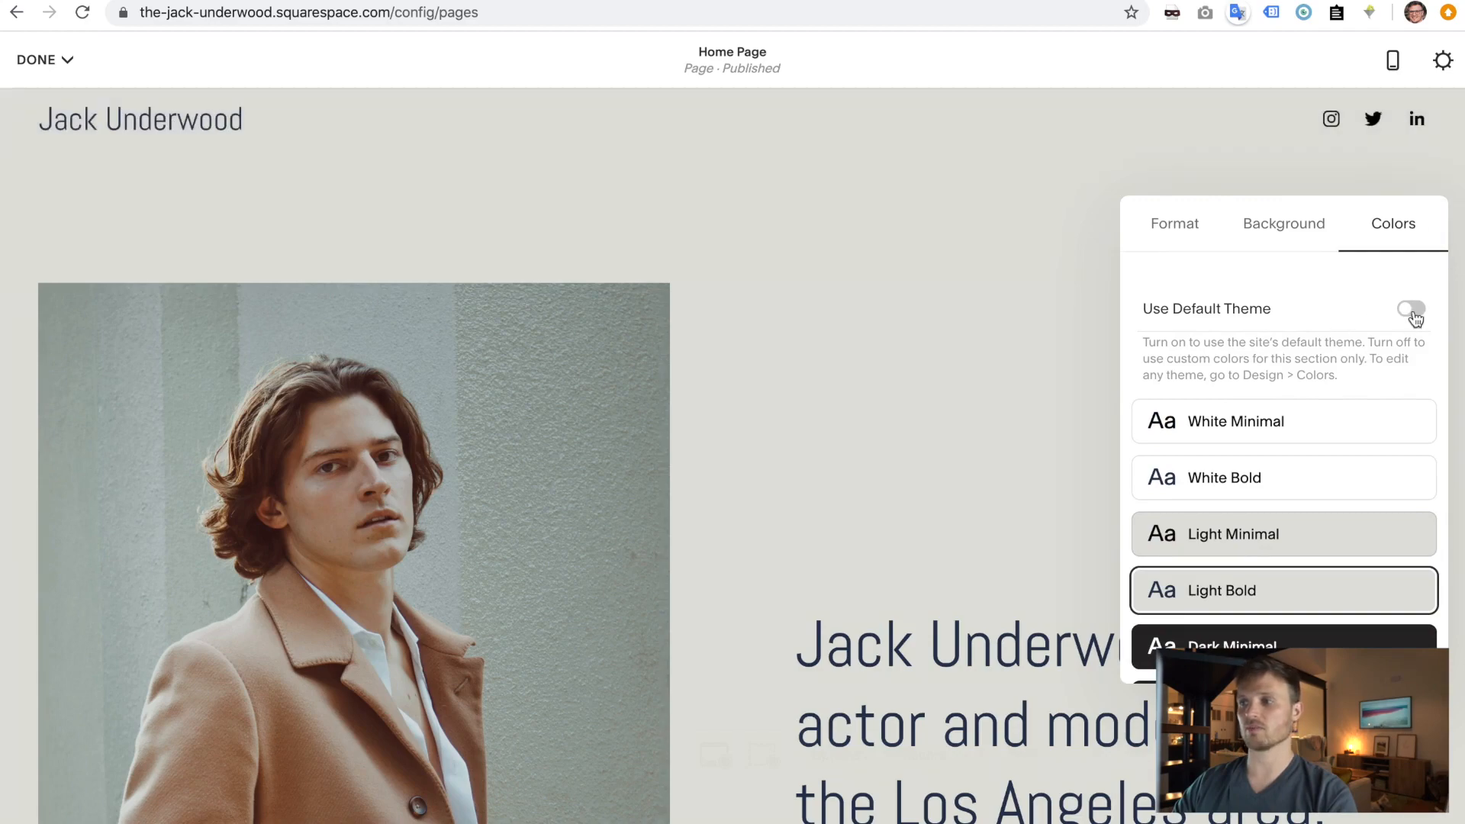
pyautogui.click(1412, 312)
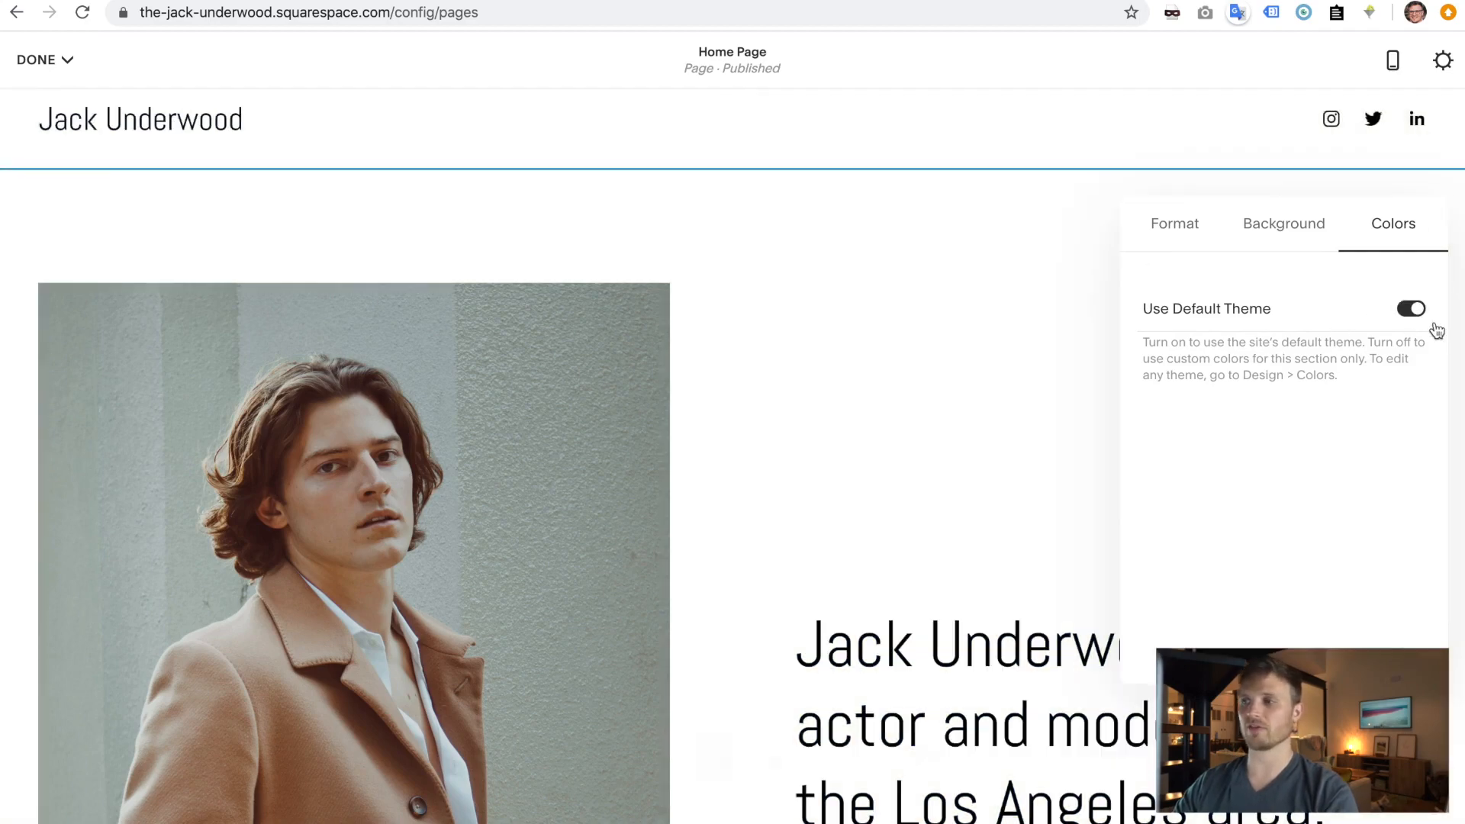
pyautogui.scroll(-8, 883, 375)
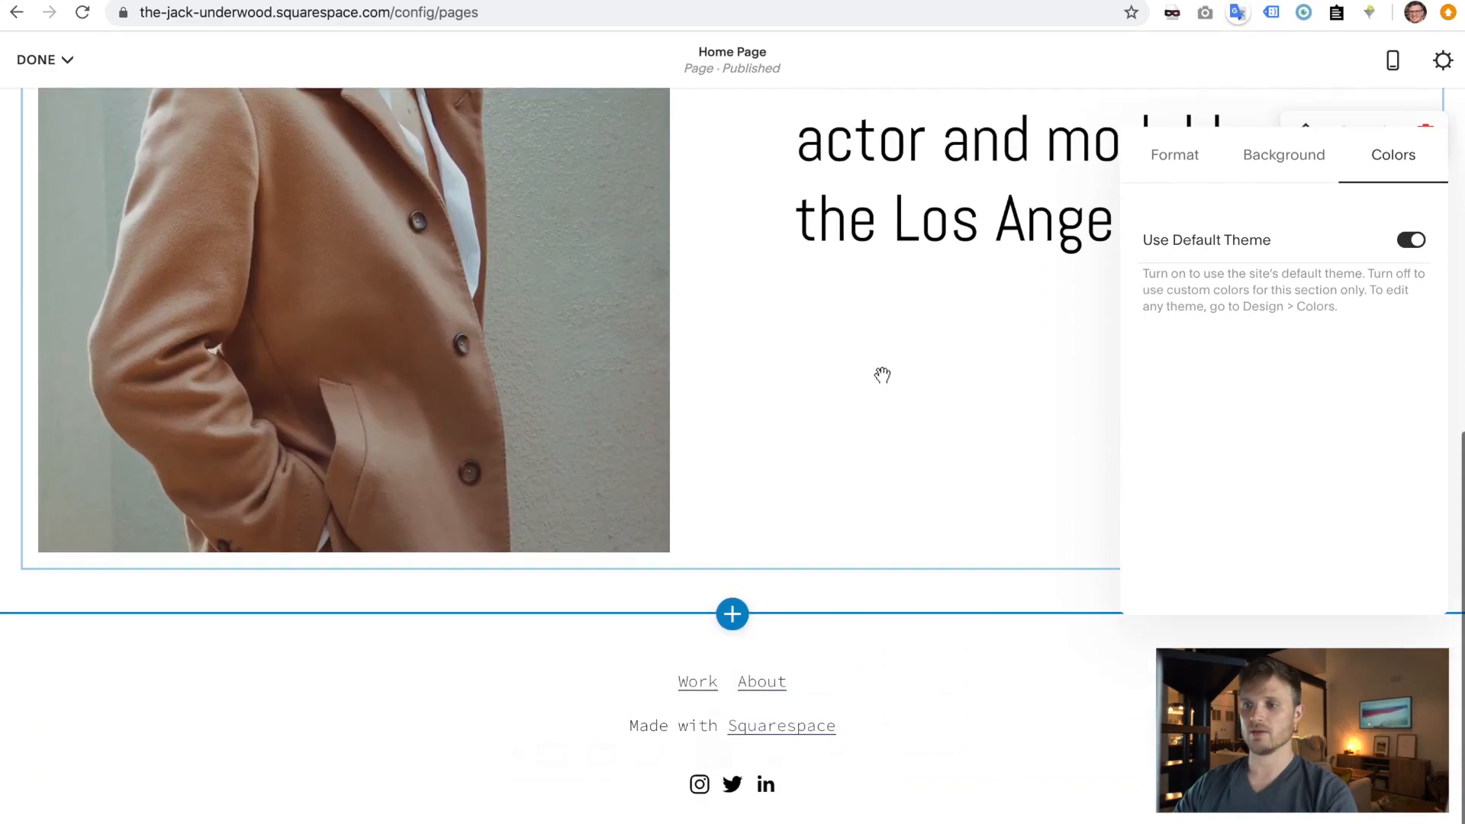
# - Insert a Gallery section with the two-column grid layout beneath the intro section
pyautogui.click(845, 558)
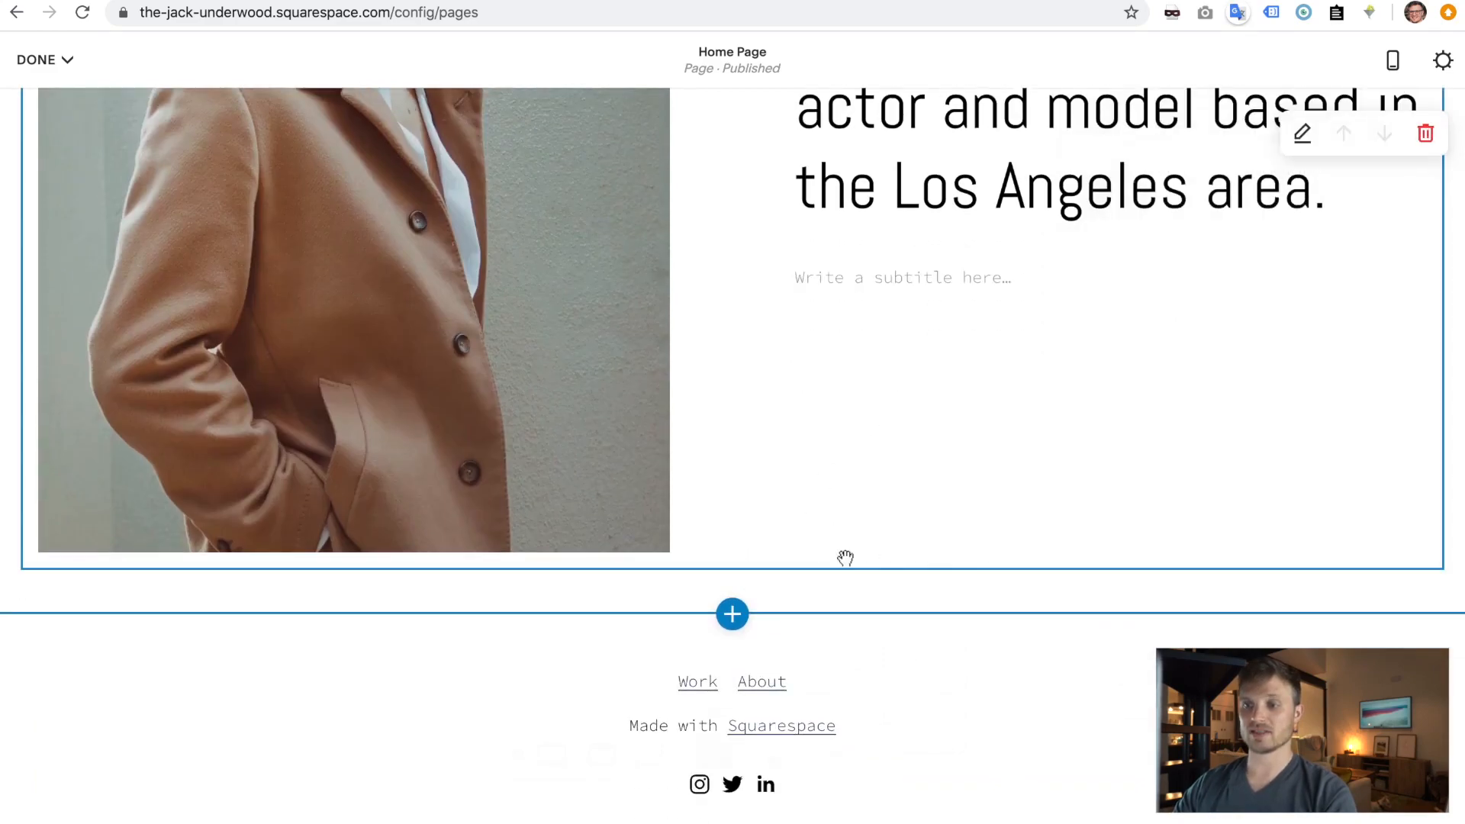
pyautogui.click(732, 615)
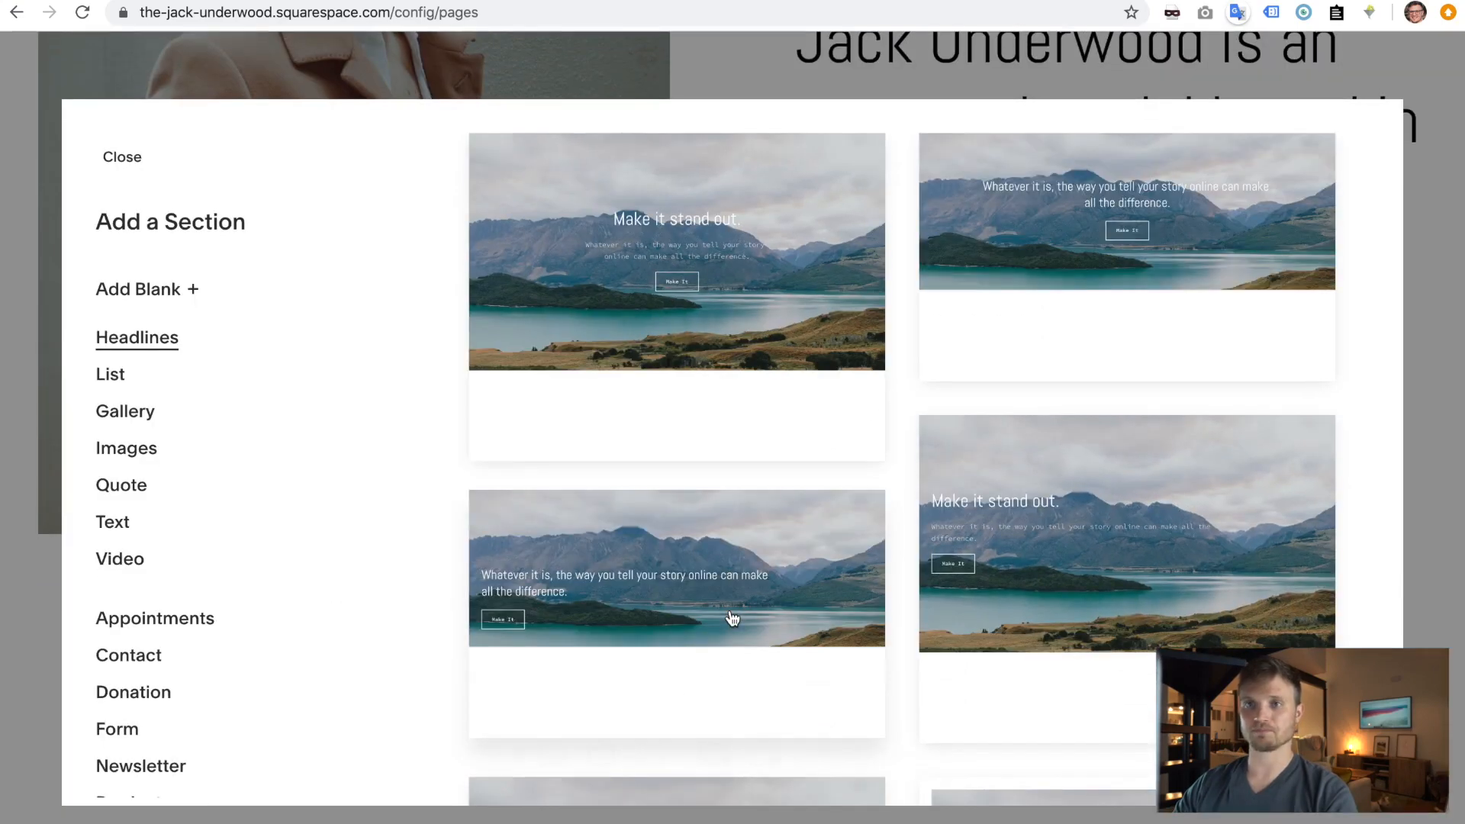
pyautogui.click(129, 419)
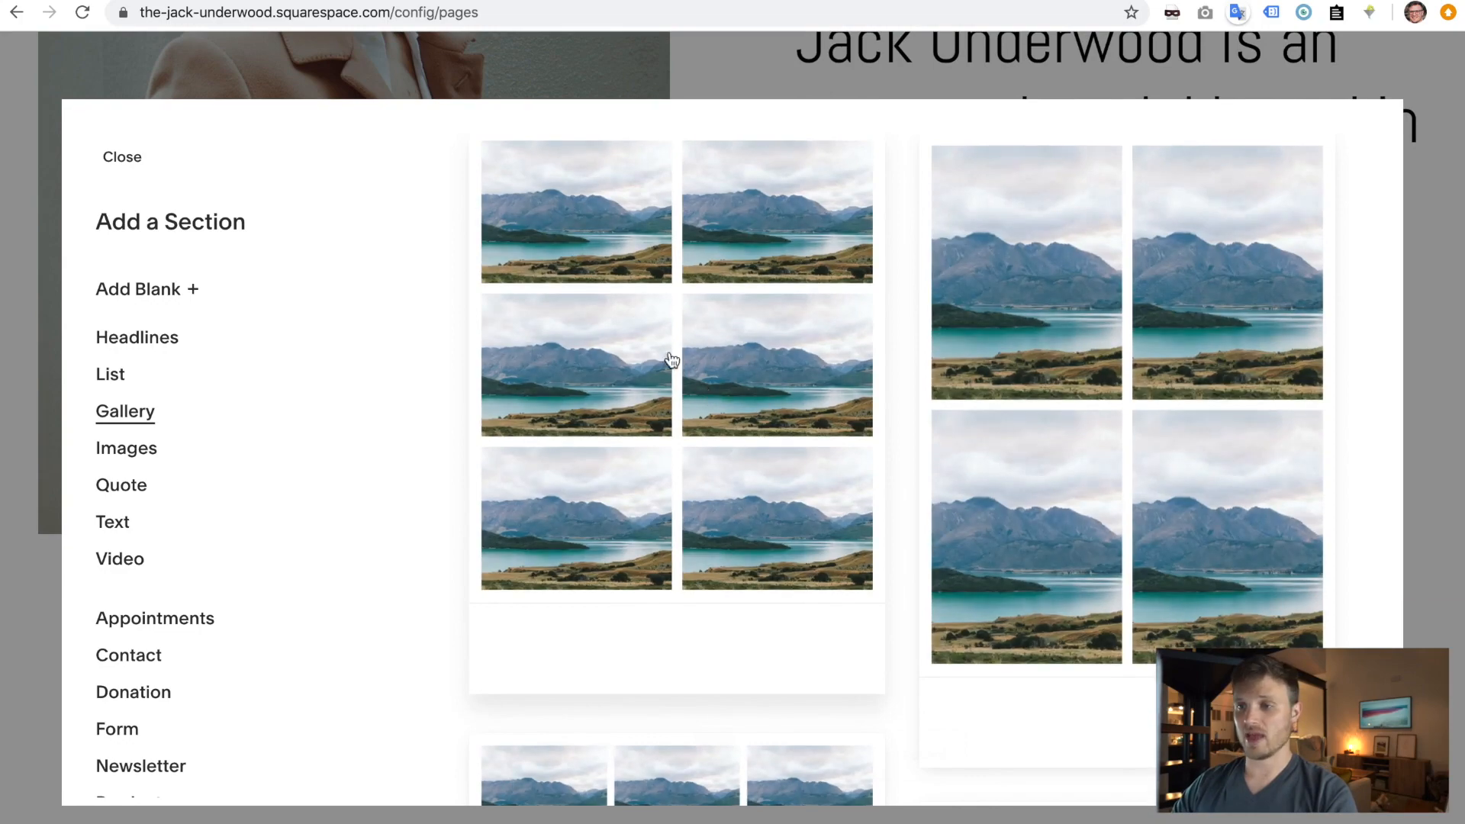
pyautogui.scroll(-10, 919, 633)
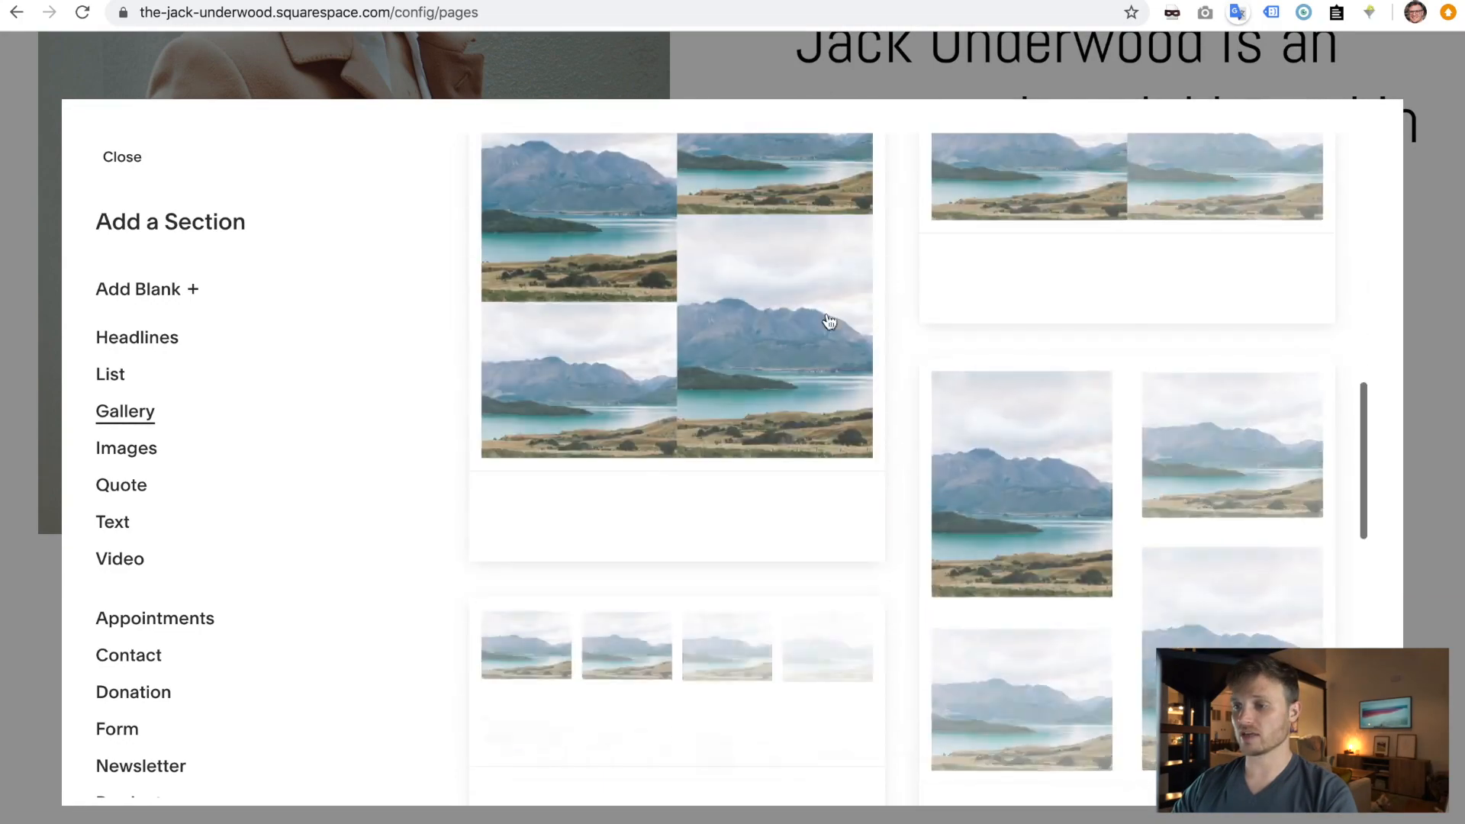
pyautogui.scroll(-10, 927, 706)
pyautogui.scroll(20, 927, 705)
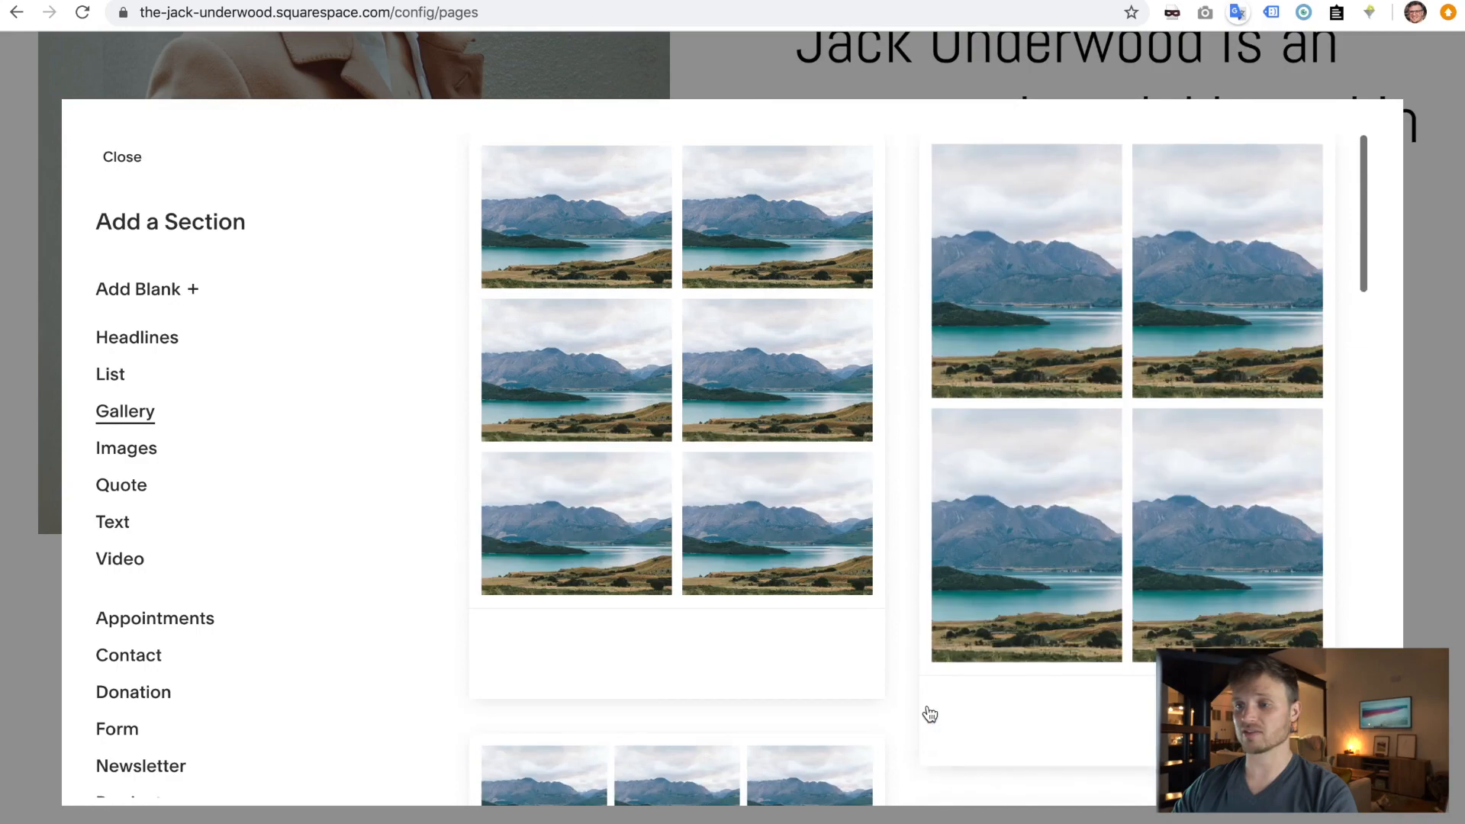
pyautogui.click(669, 349)
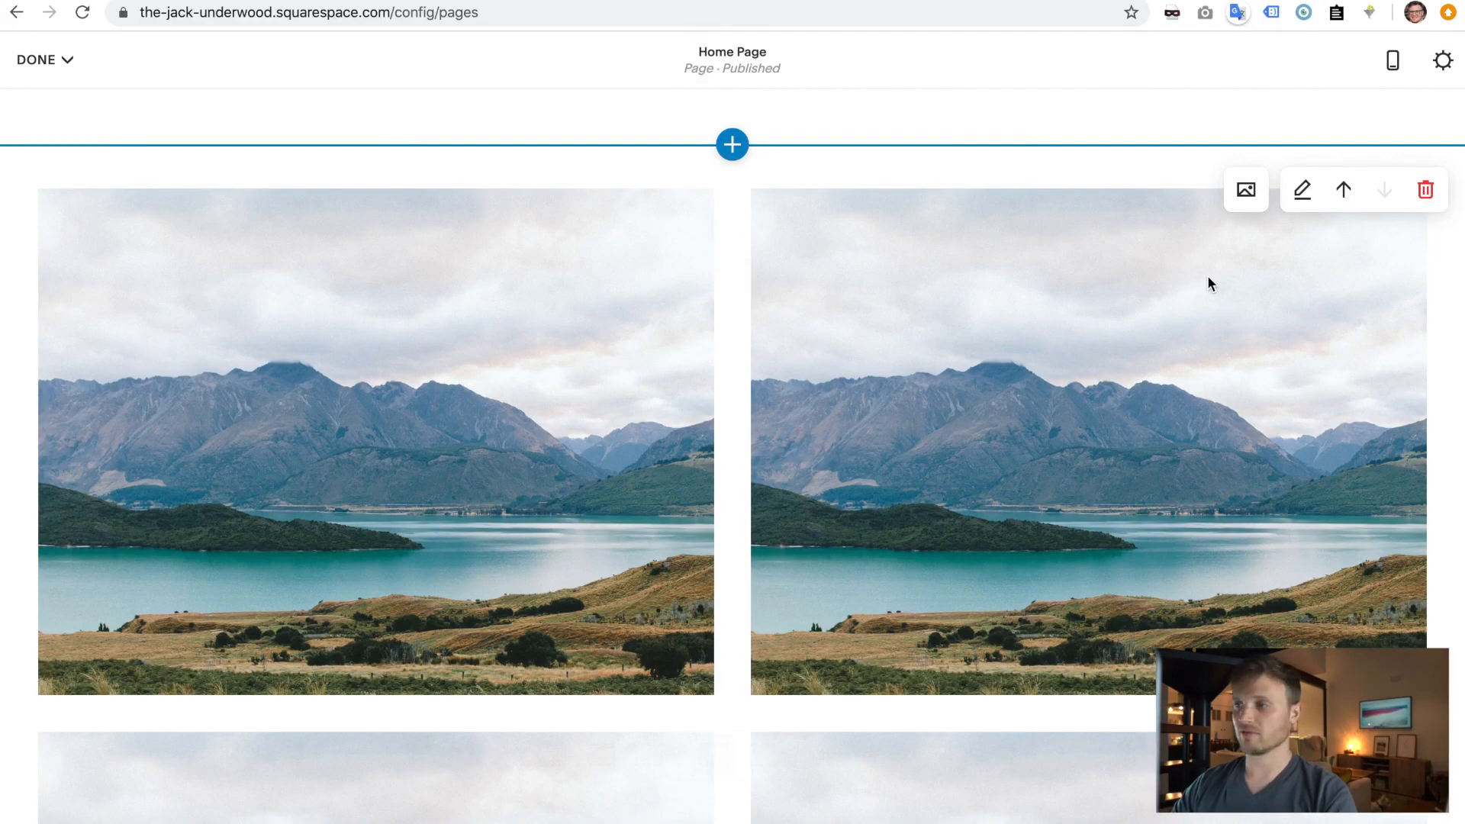
# - Delete the placeholder landscape images from the gallery's image manager
pyautogui.click(1247, 192)
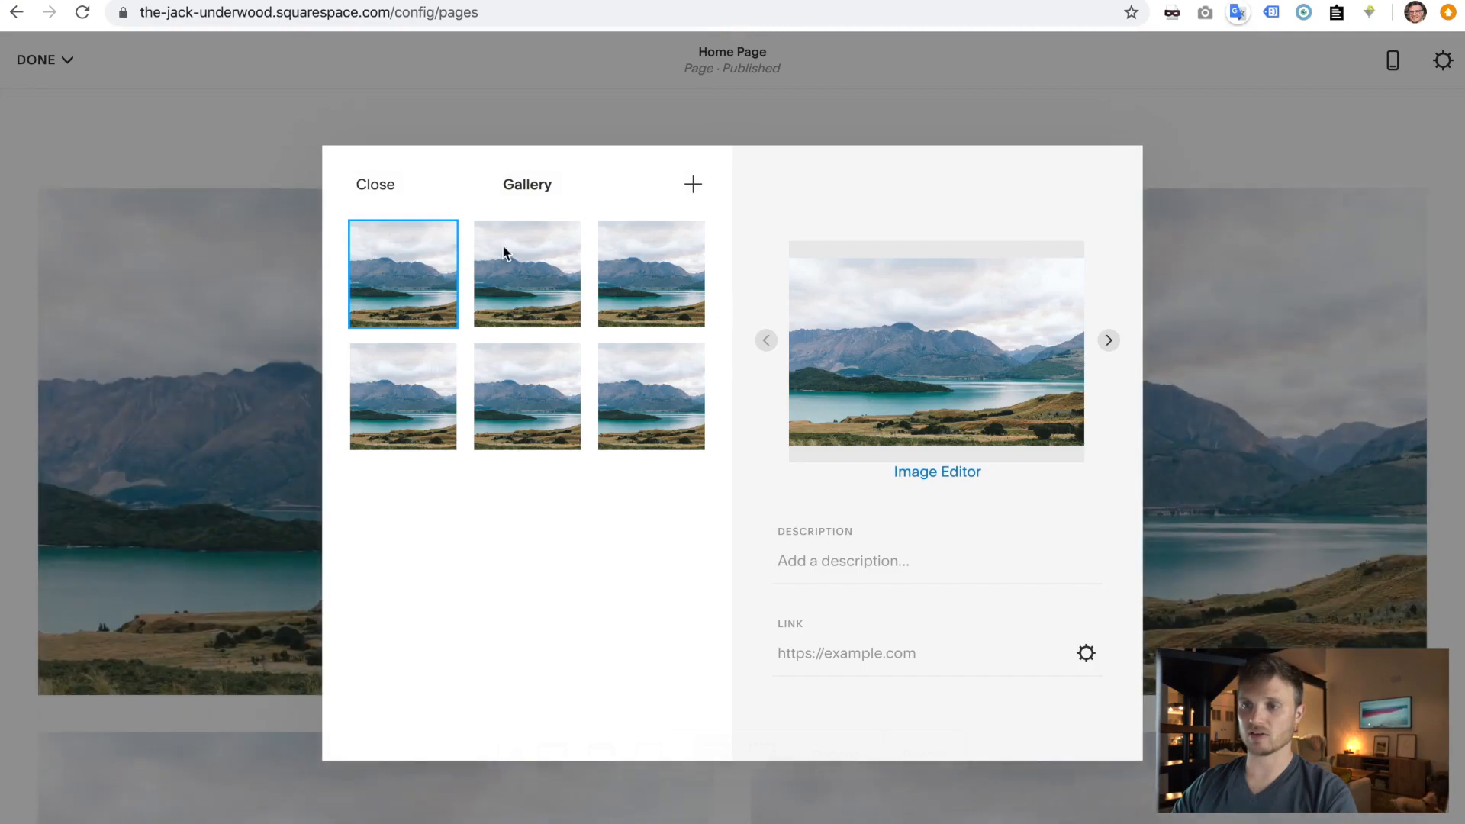
pyautogui.click(435, 367)
pyautogui.click(809, 514)
pyautogui.click(435, 367)
pyautogui.click(809, 513)
pyautogui.click(435, 368)
pyautogui.click(809, 514)
pyautogui.click(433, 245)
pyautogui.click(813, 510)
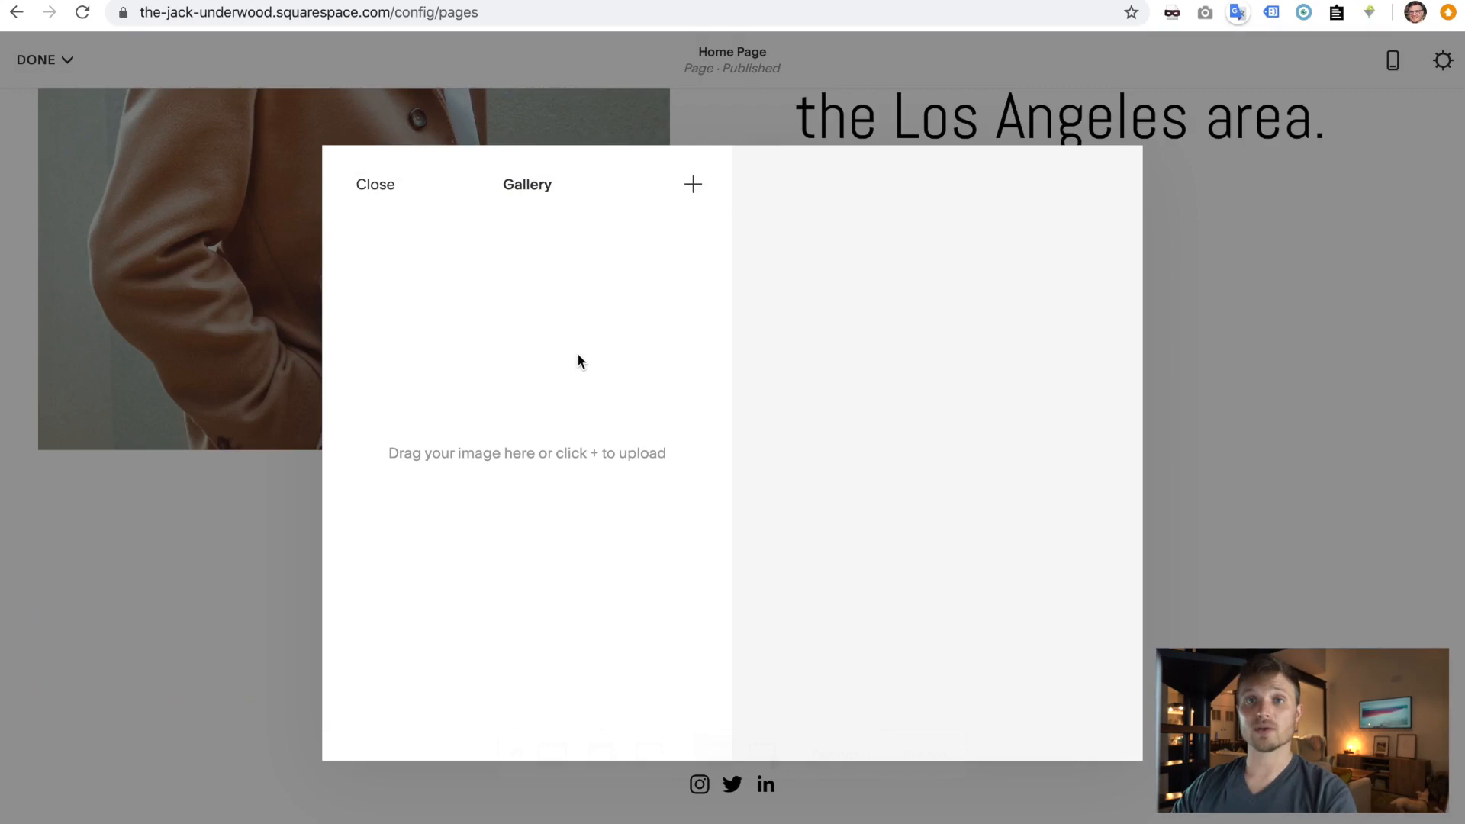
# - Upload the full range of 27 portrait photos from the computer into the gallery
pyautogui.click(694, 190)
pyautogui.click(704, 276)
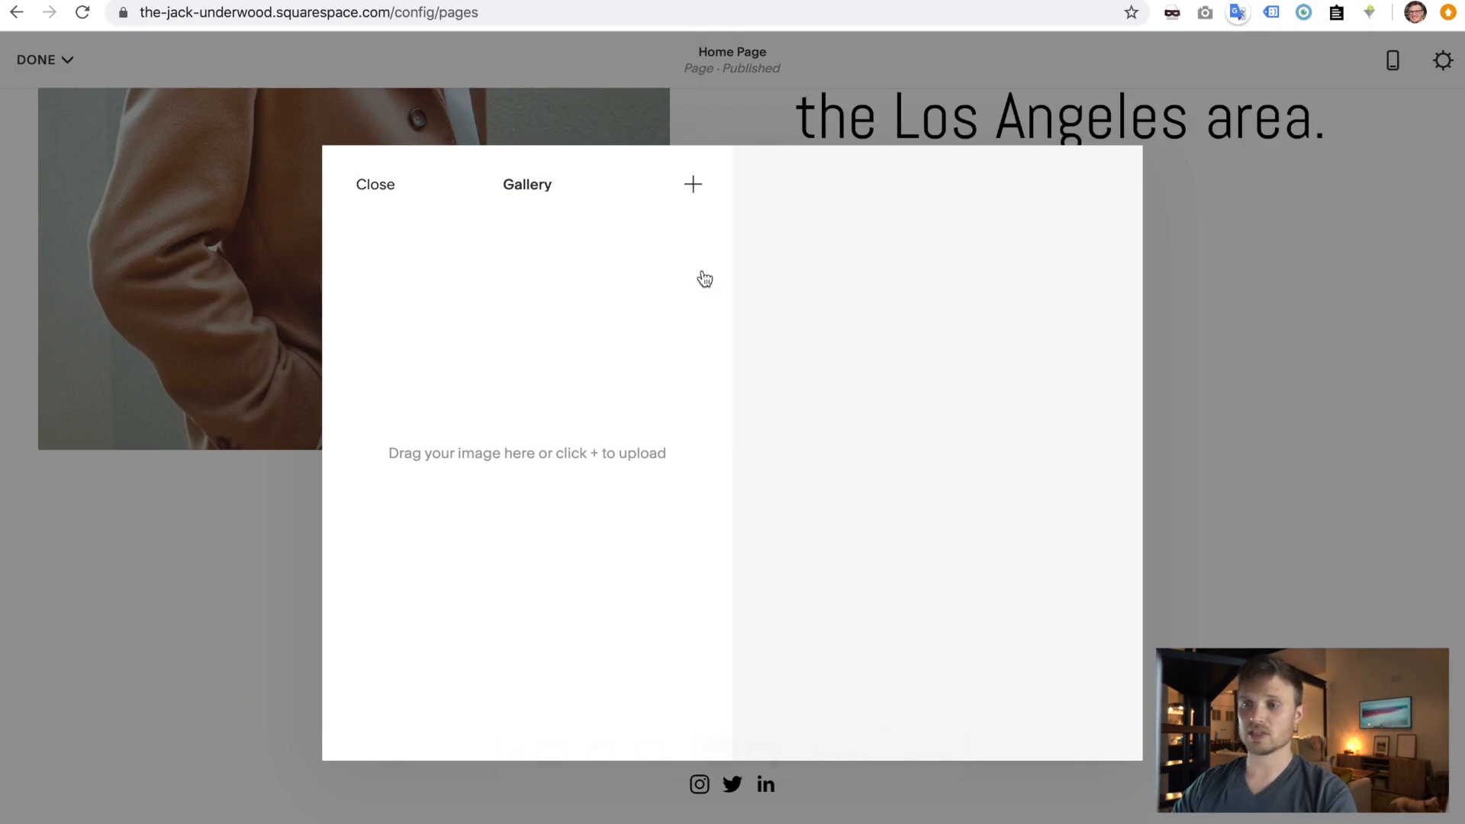
pyautogui.click(594, 29)
pyautogui.scroll(-3, 591, 229)
pyautogui.keyDown('shift'); pyautogui.click(589, 432); pyautogui.keyUp('shift')
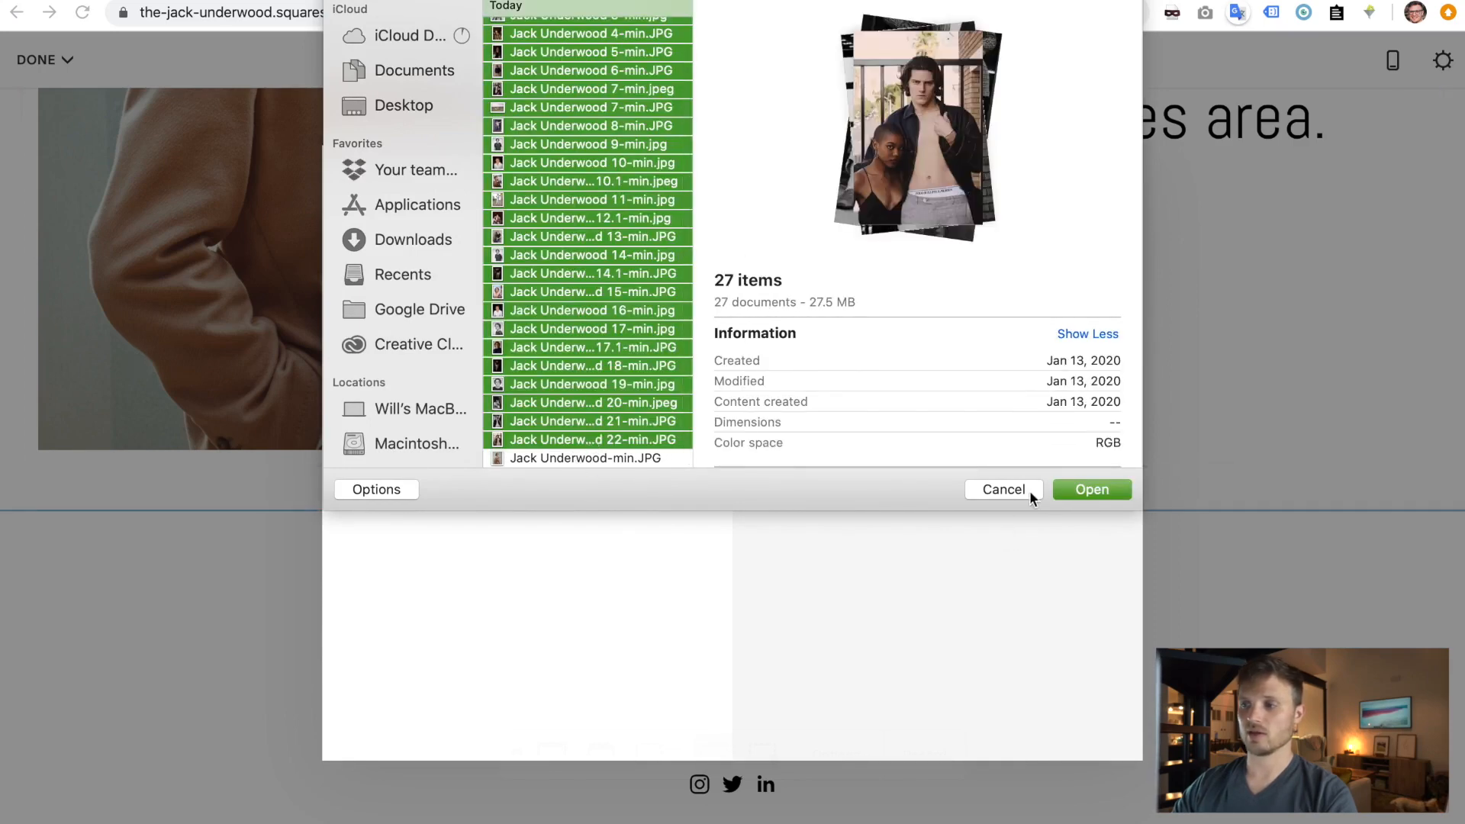
pyautogui.click(1088, 489)
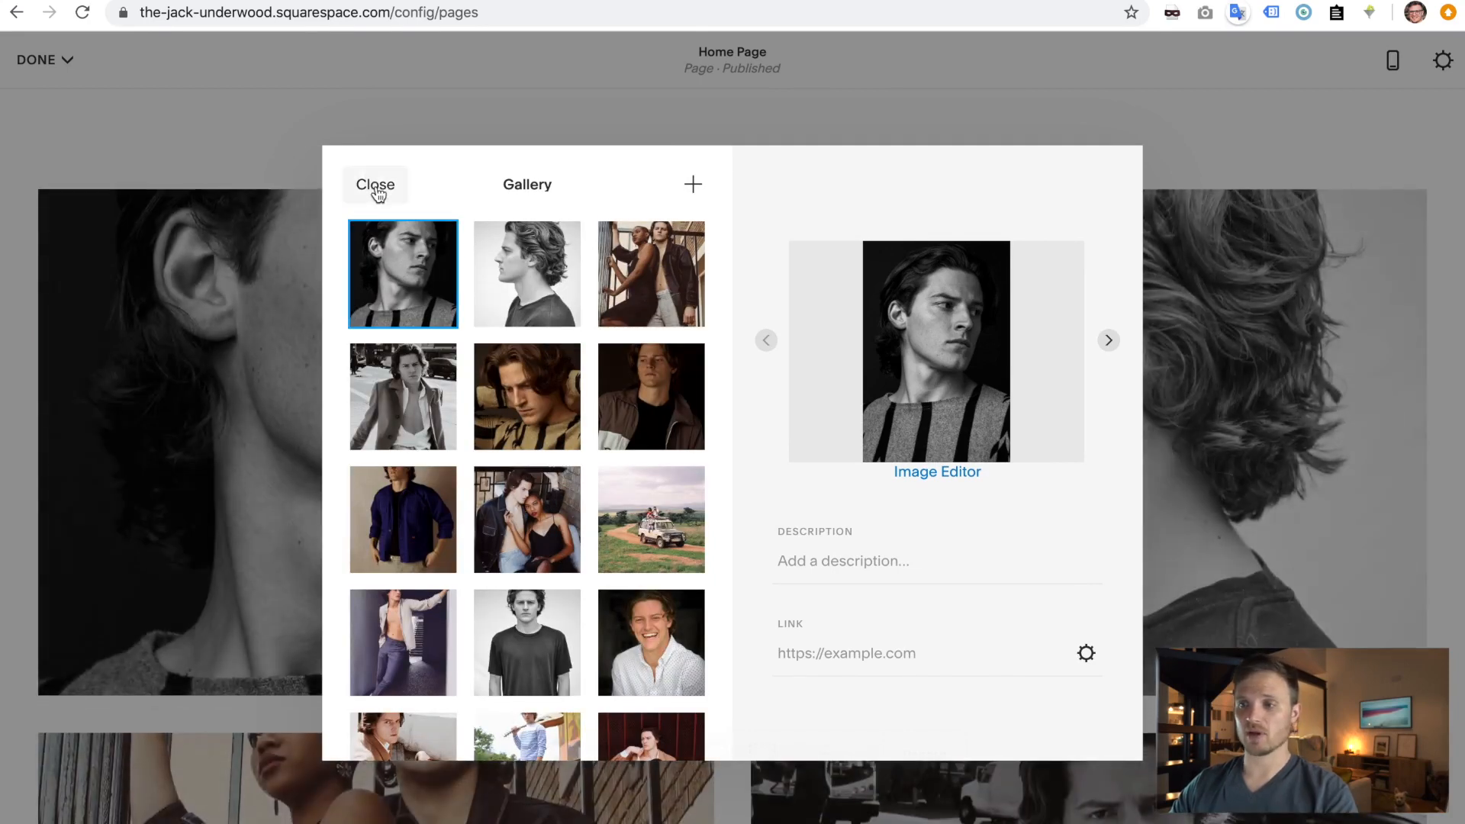
# - Clear the second photo's description so it stays empty, then close the gallery manager
pyautogui.click(537, 304)
pyautogui.click(820, 562)
pyautogui.click(850, 653)
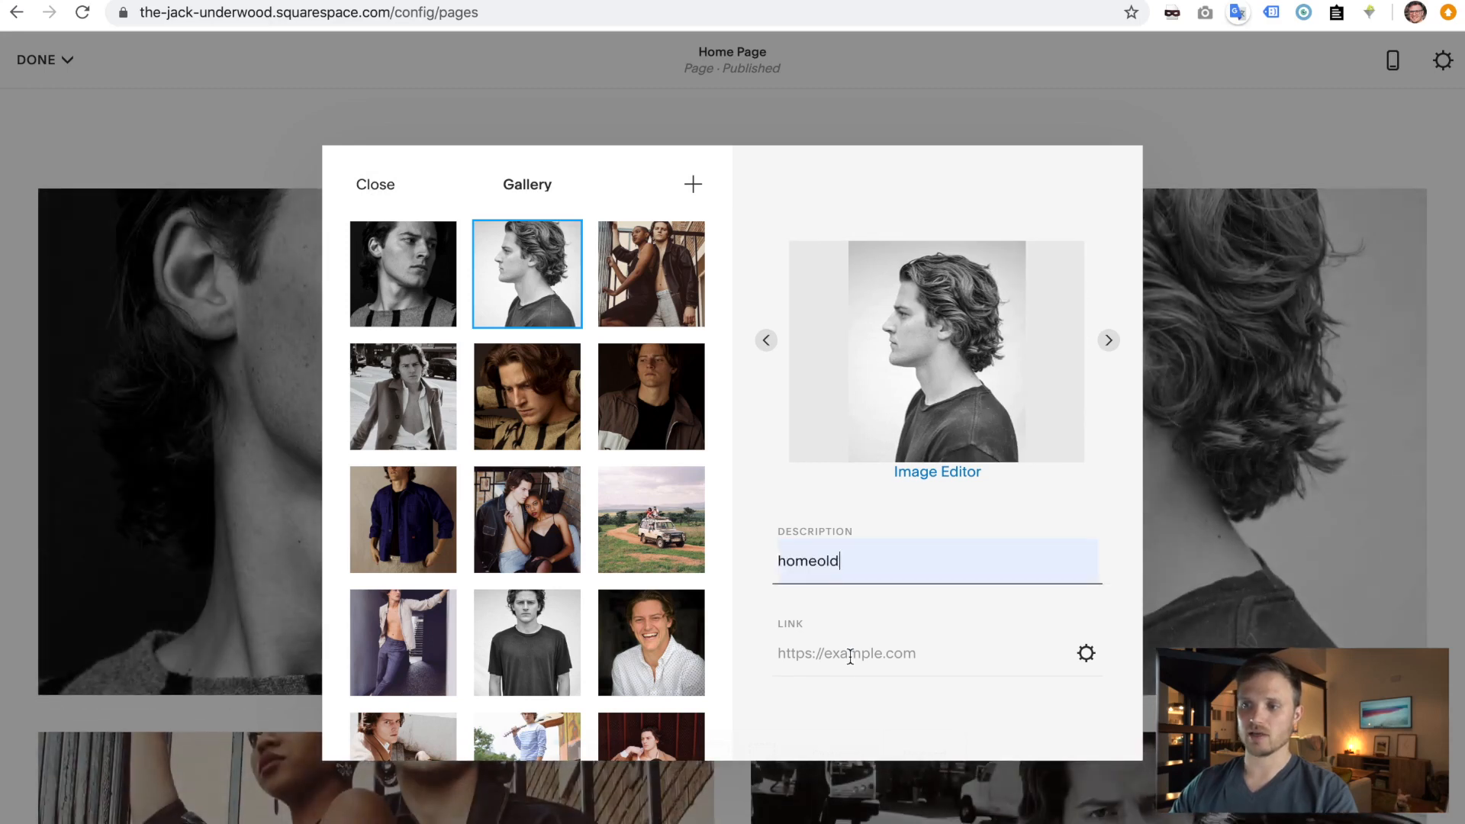
pyautogui.press('super+a')
pyautogui.press('BackSpace')
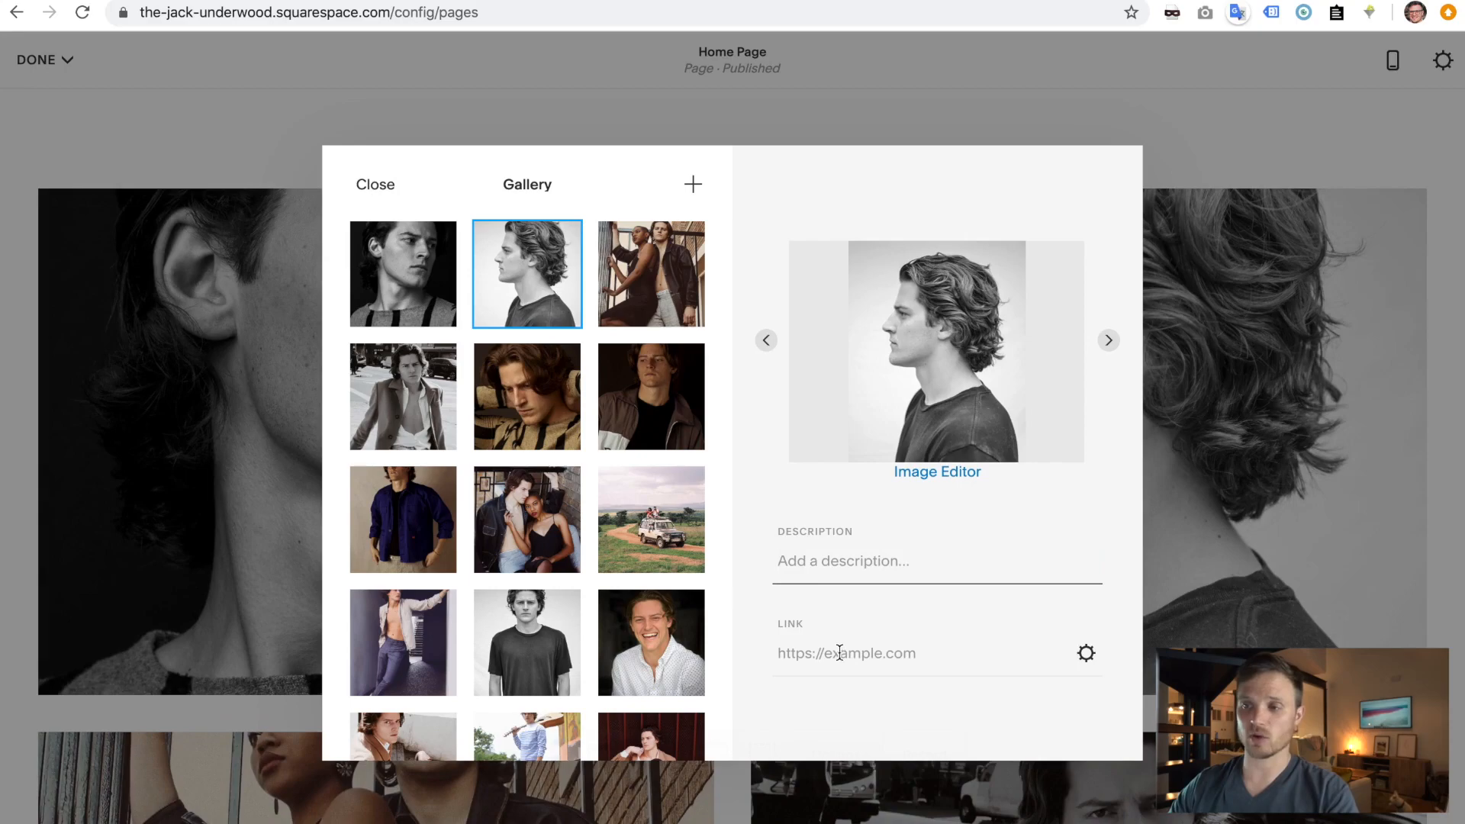
pyautogui.click(361, 191)
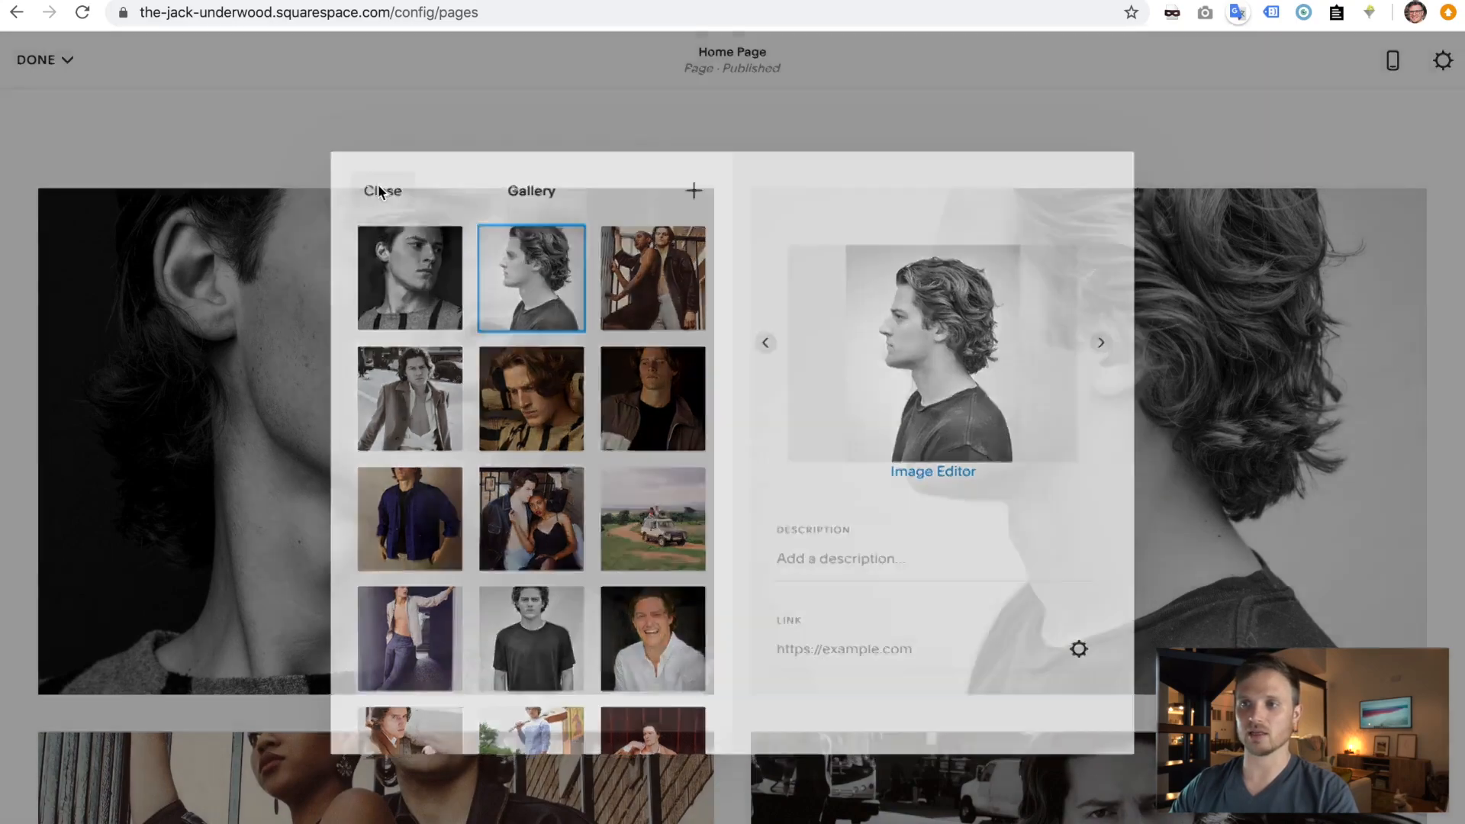
pyautogui.scroll(6, 703, 404)
pyautogui.scroll(-20, 703, 404)
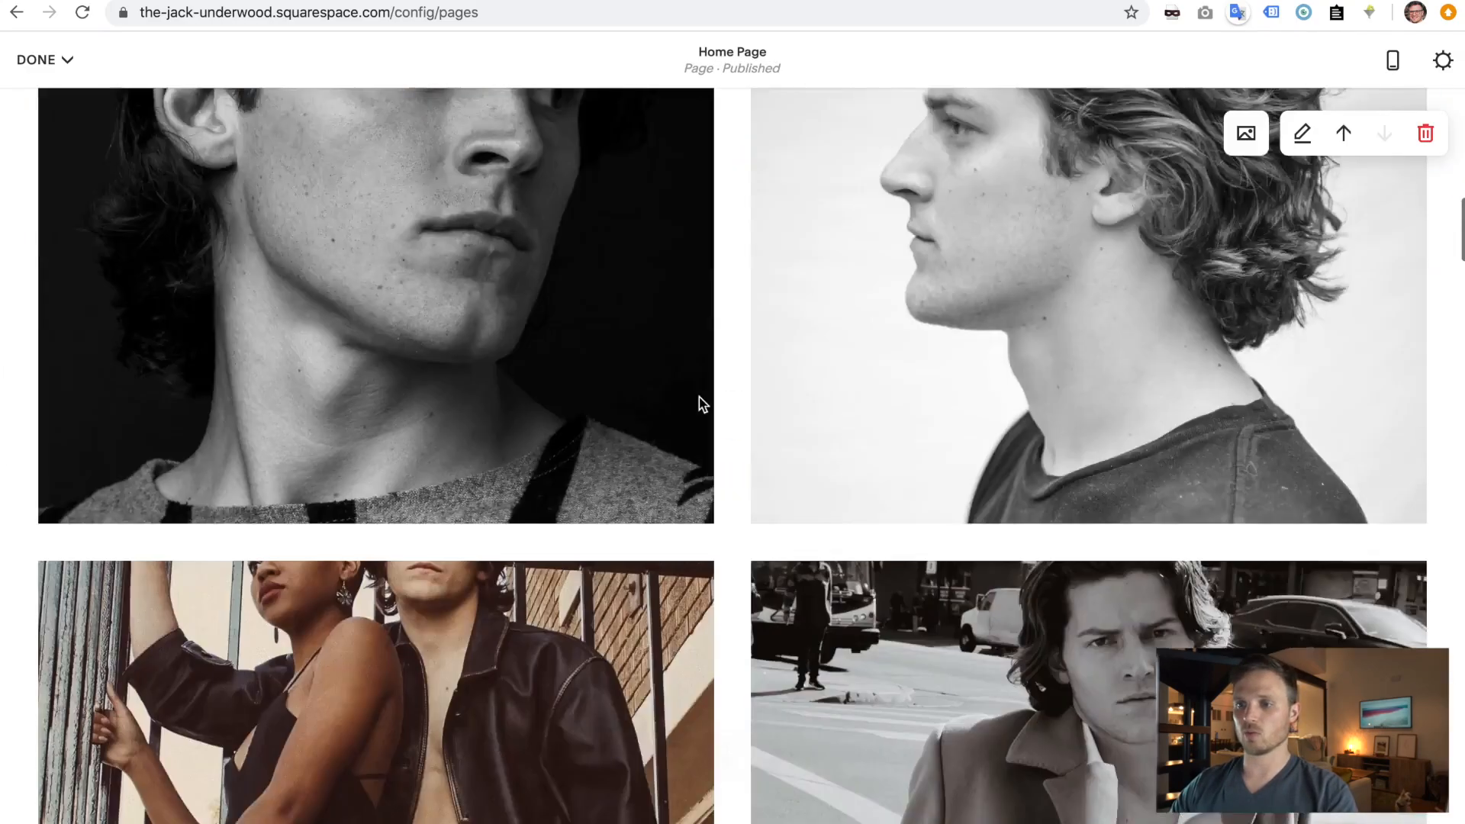
pyautogui.scroll(-15, 700, 397)
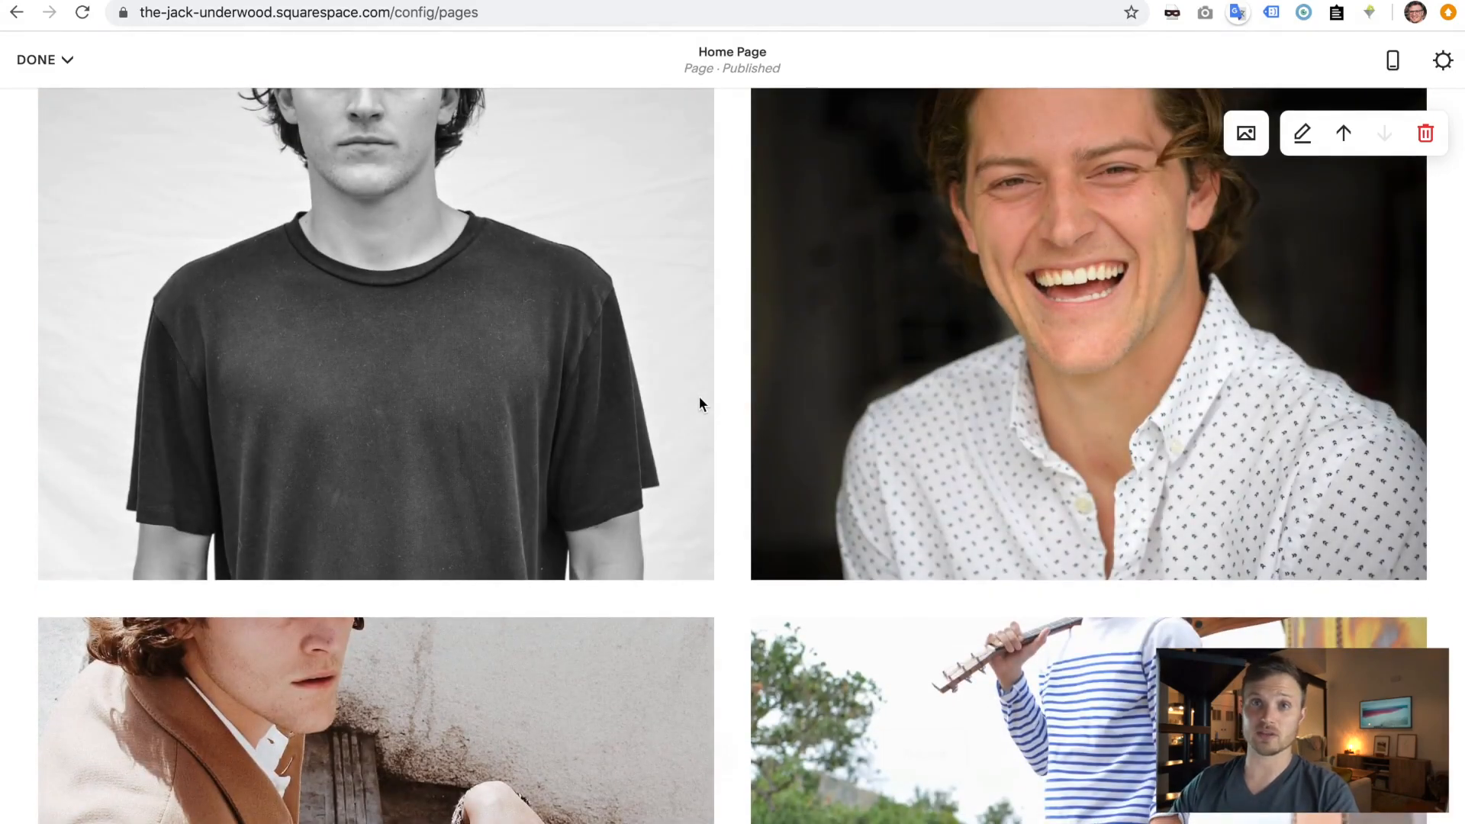
pyautogui.scroll(-15, 699, 396)
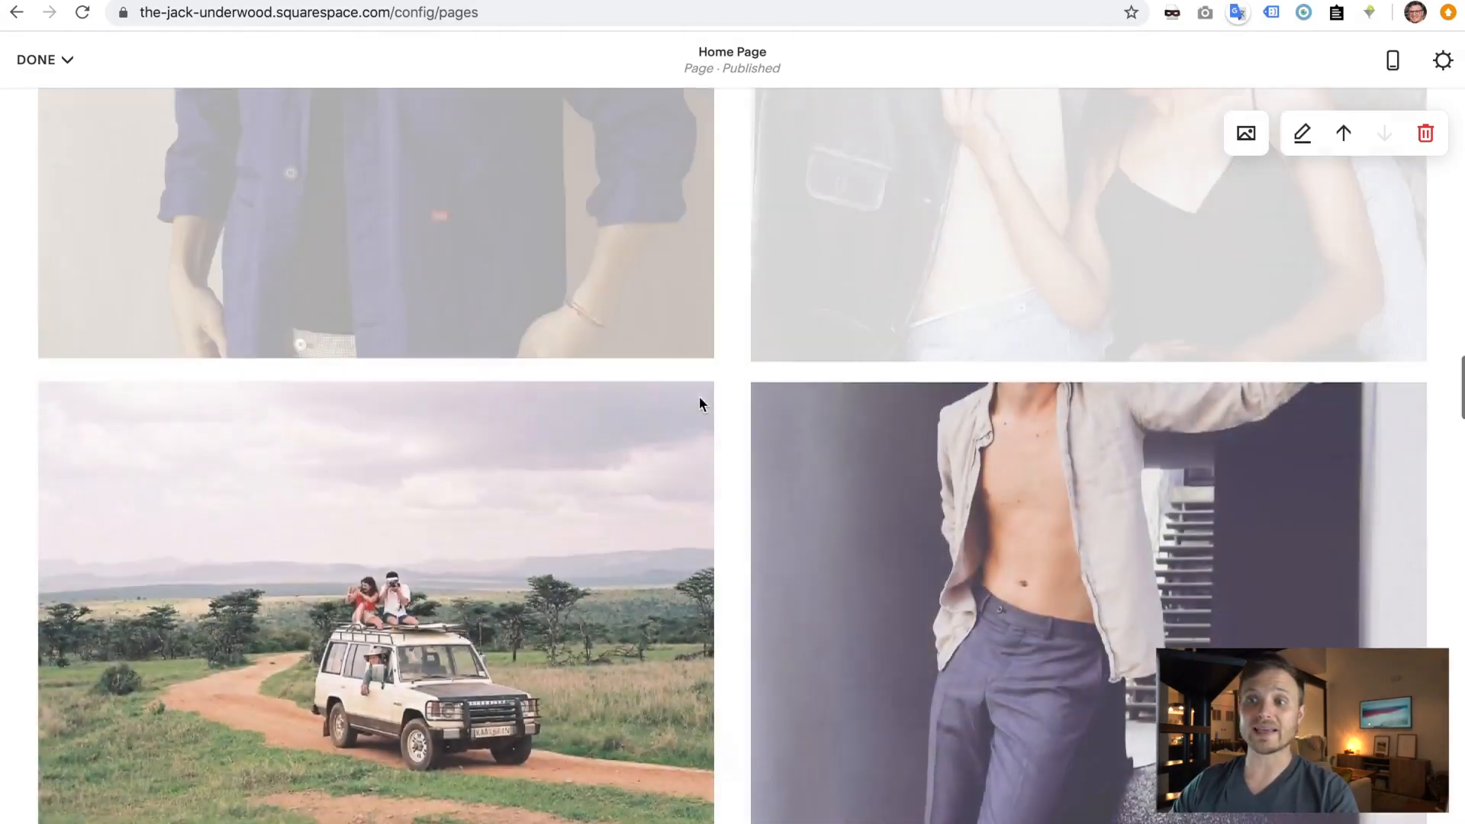
pyautogui.scroll(-5, 695, 456)
pyautogui.scroll(10, 695, 457)
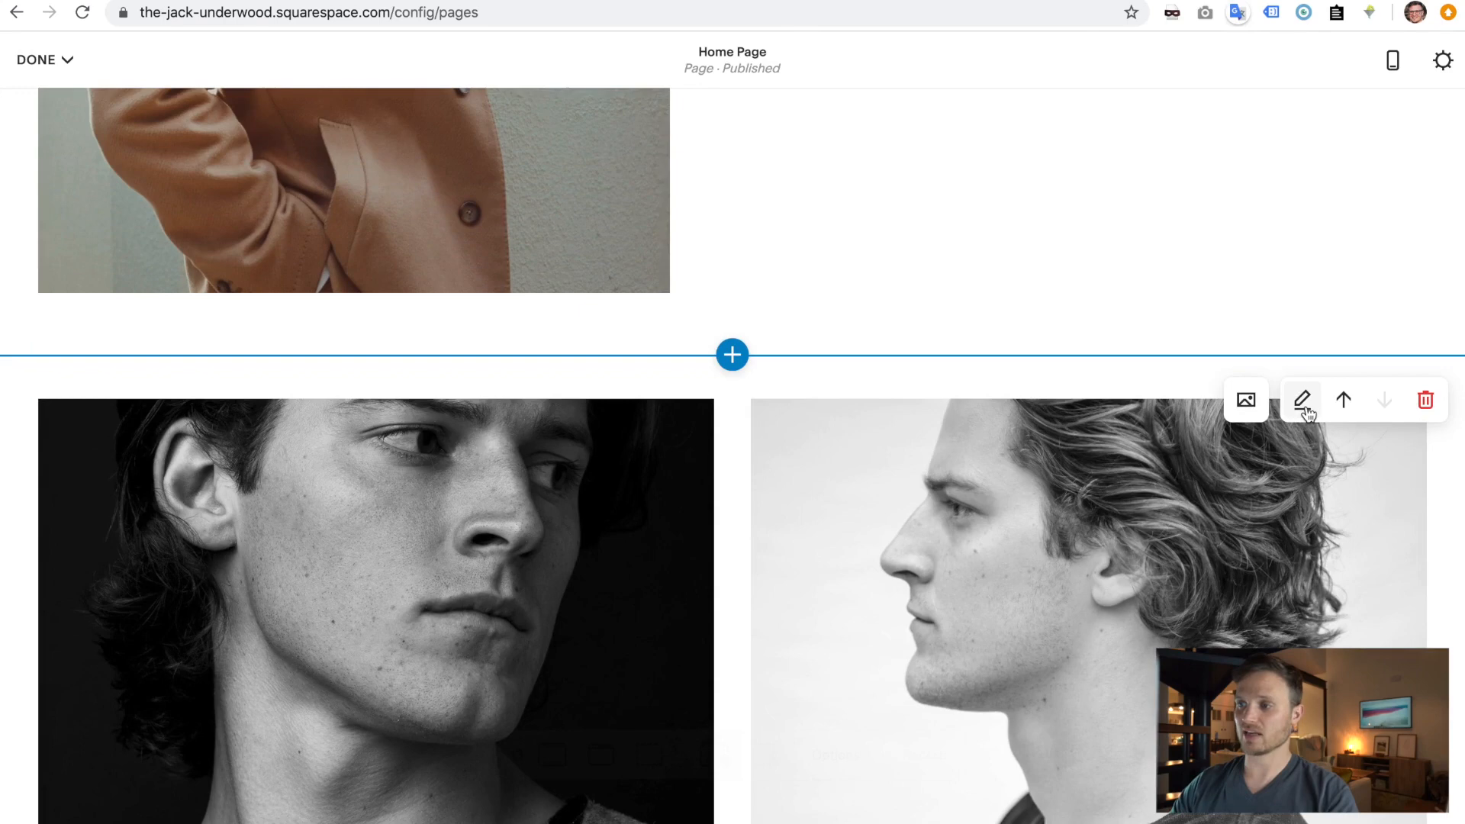
pyautogui.click(1302, 401)
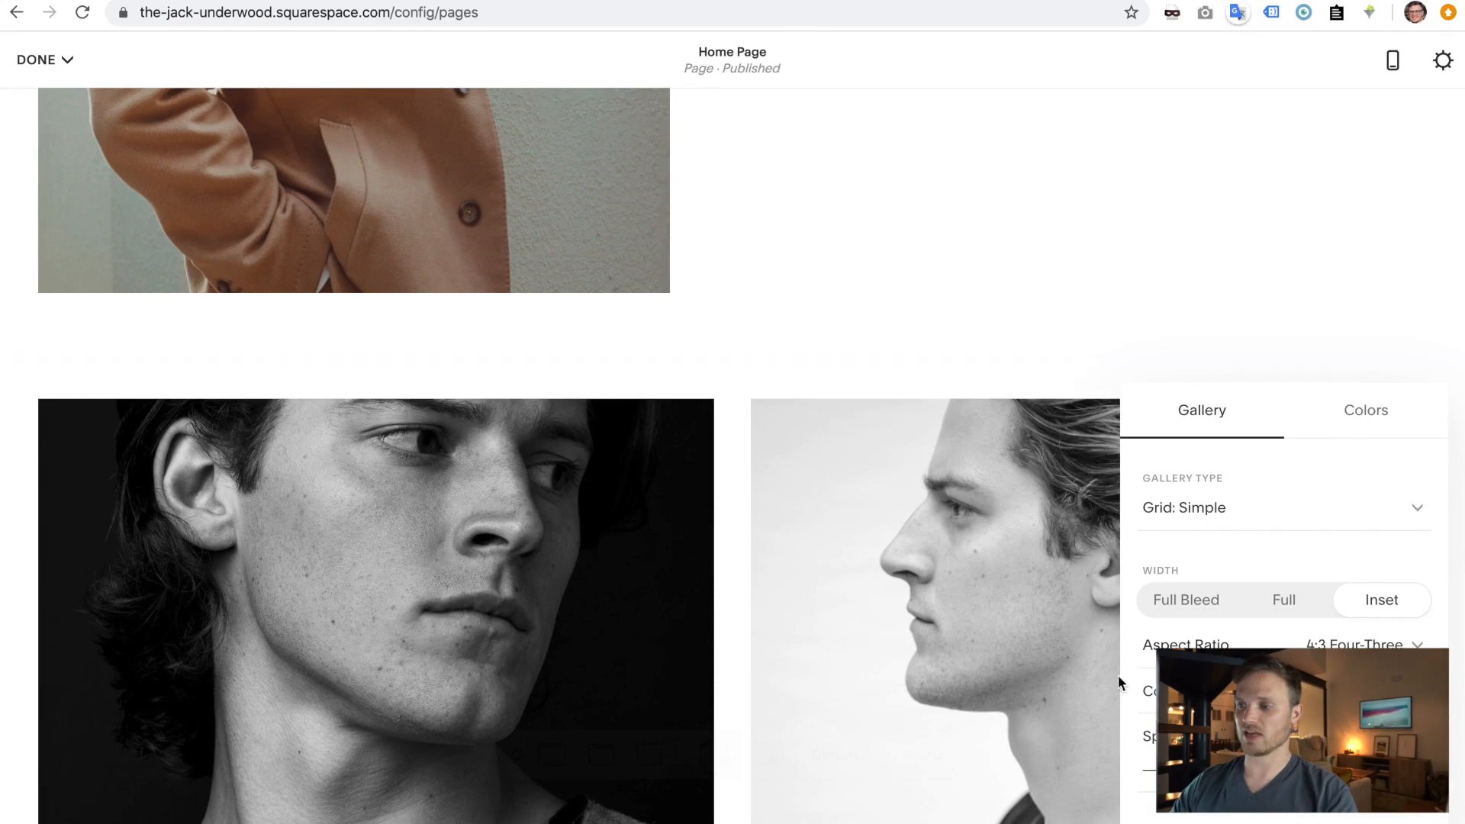
pyautogui.scroll(7, 1068, 631)
pyautogui.click(1302, 135)
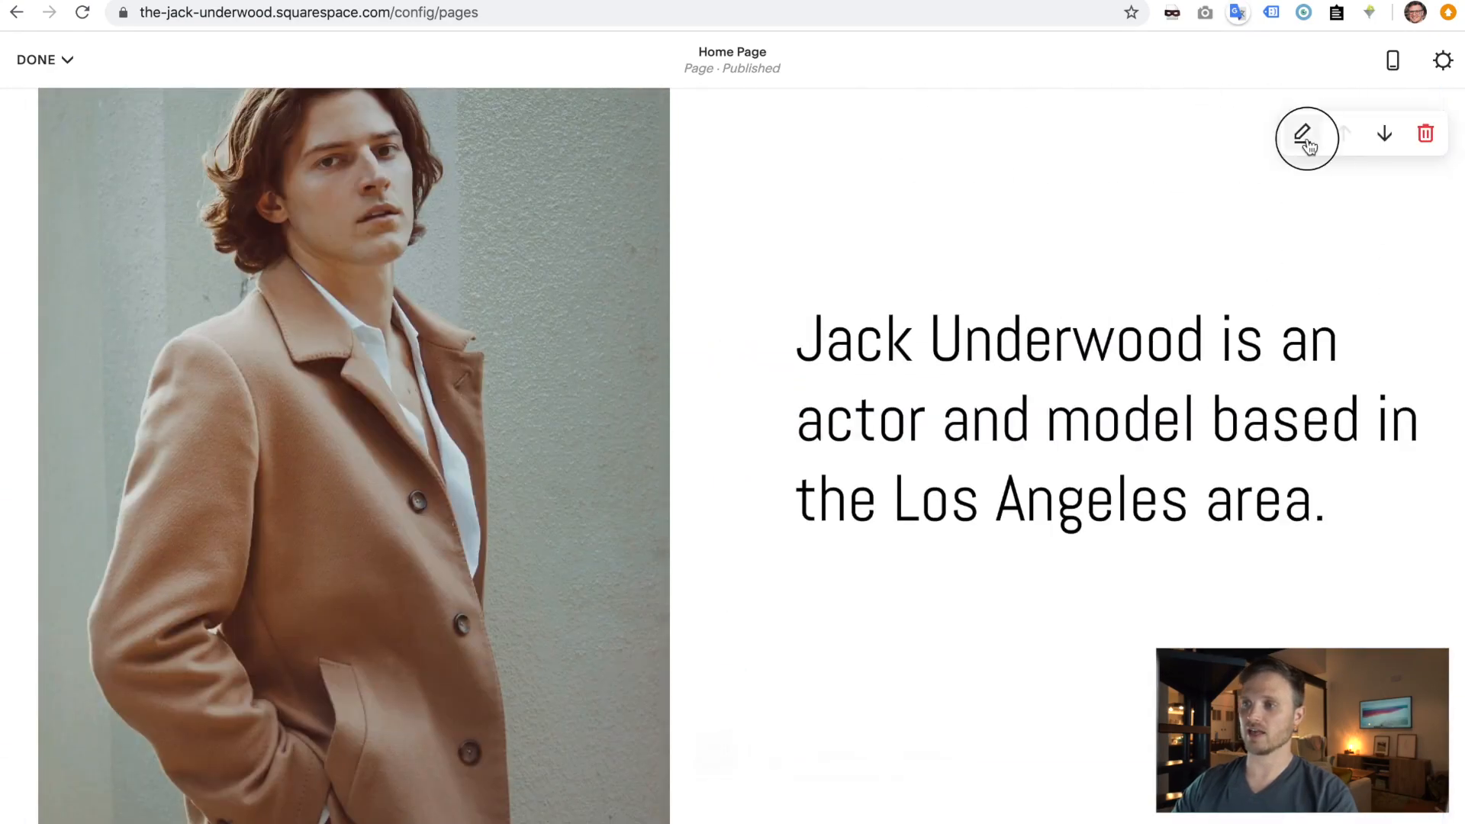
pyautogui.click(926, 562)
pyautogui.scroll(-5, 954, 572)
pyautogui.scroll(-4, 1071, 698)
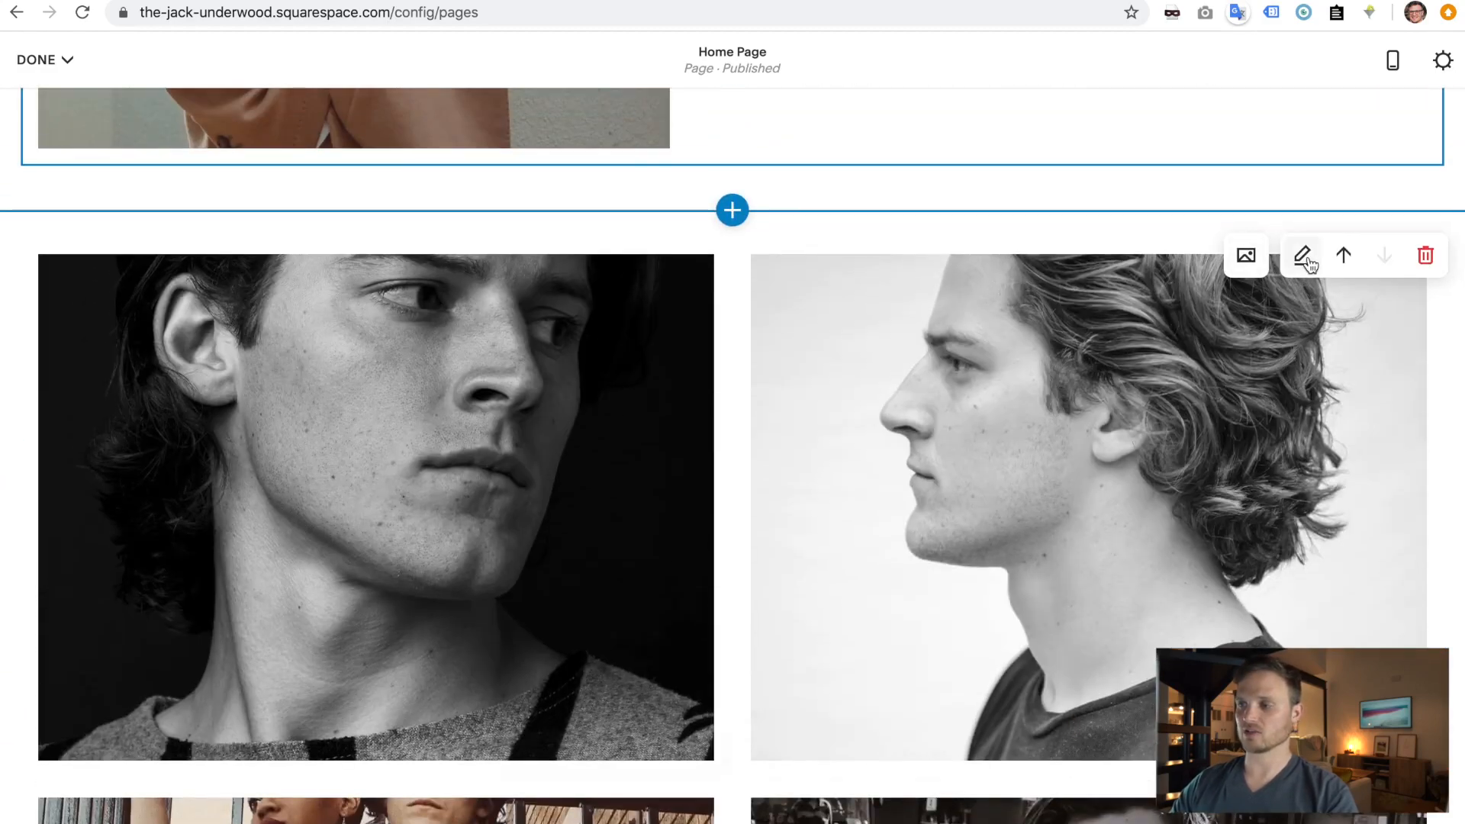
# - Make the gallery a full-bleed Masonry grid with spacing 10 and four columns
pyautogui.click(1302, 256)
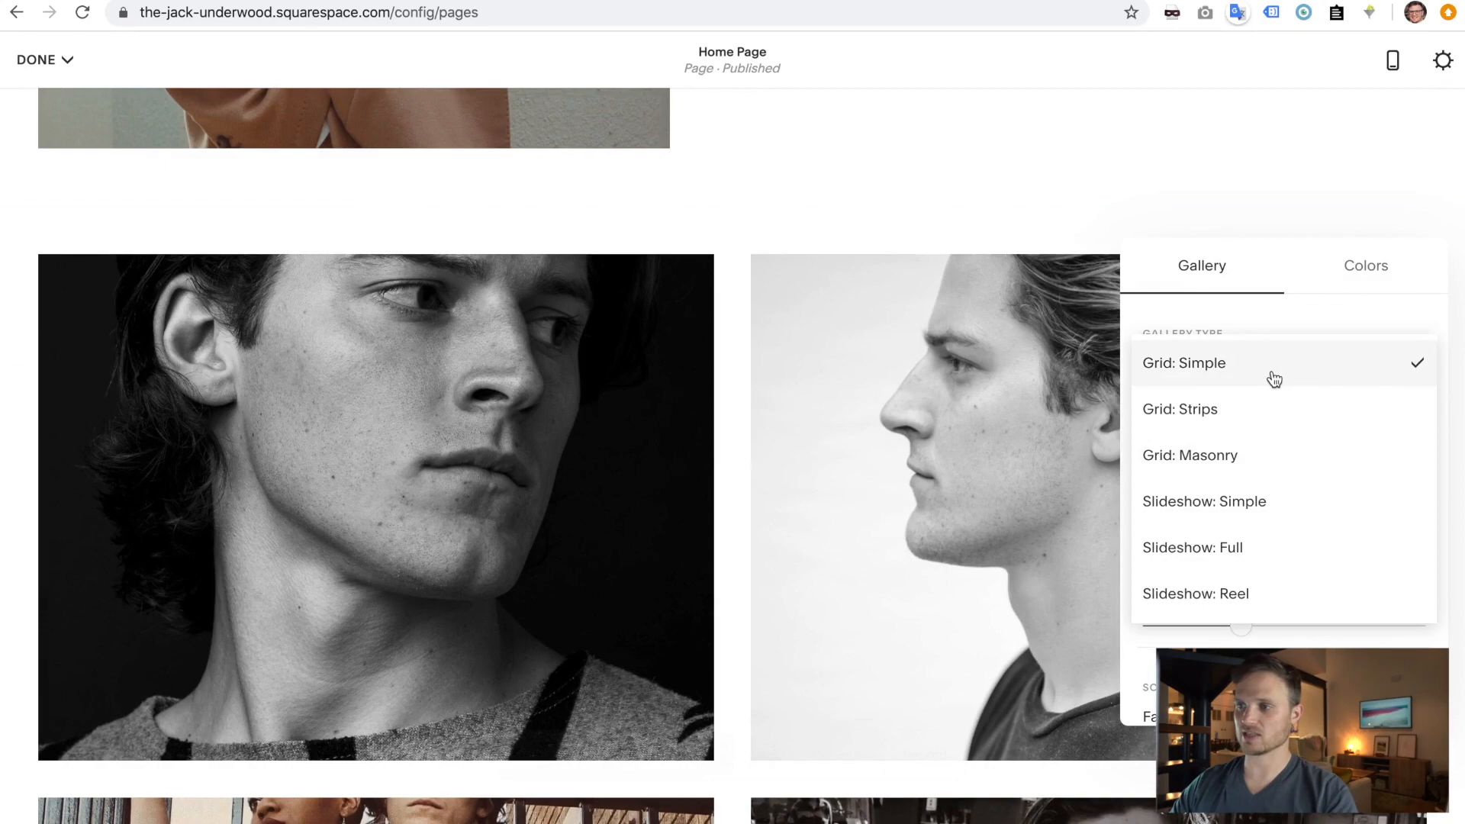
pyautogui.click(1272, 464)
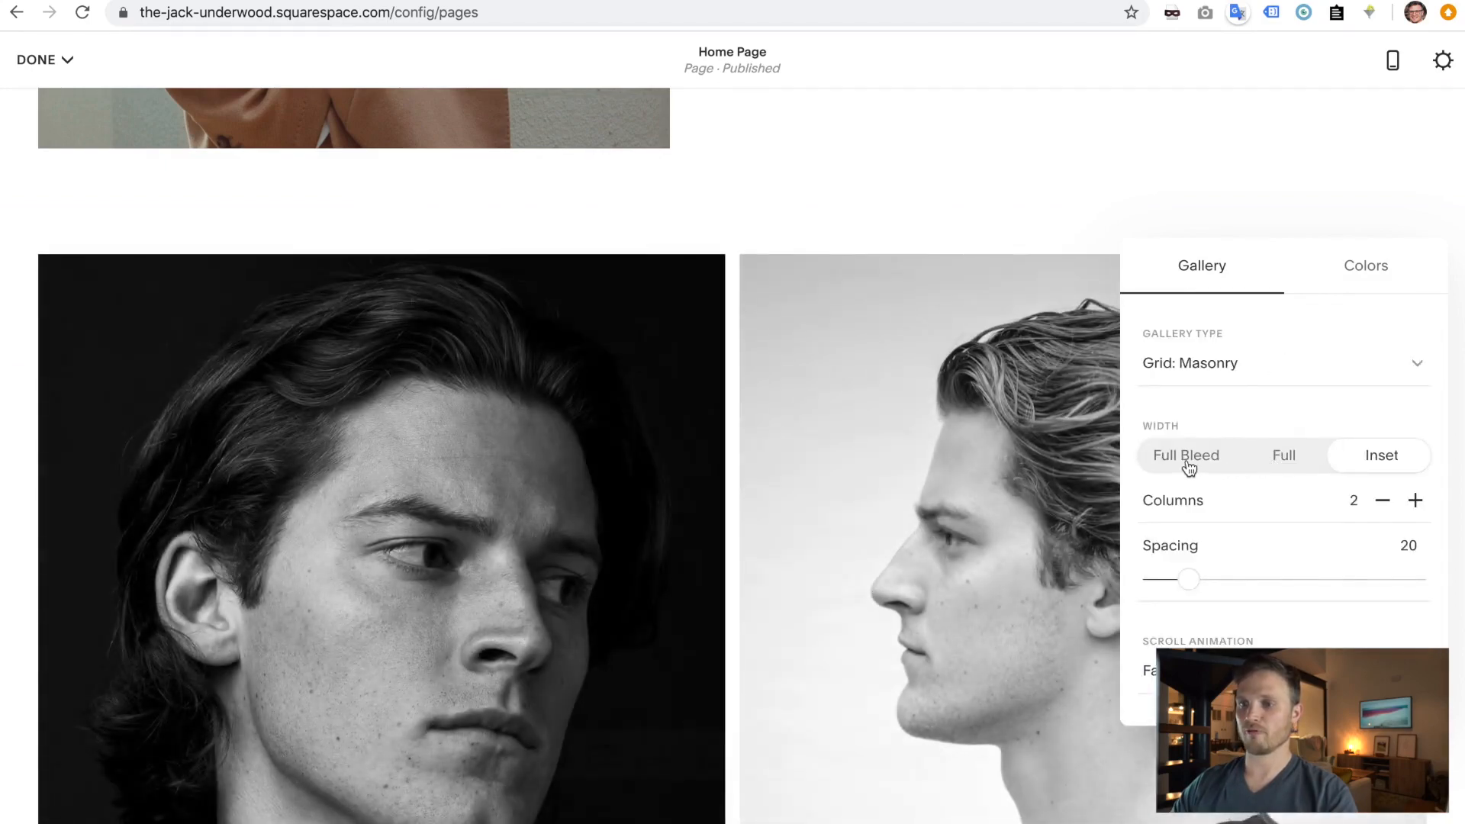
pyautogui.click(1186, 463)
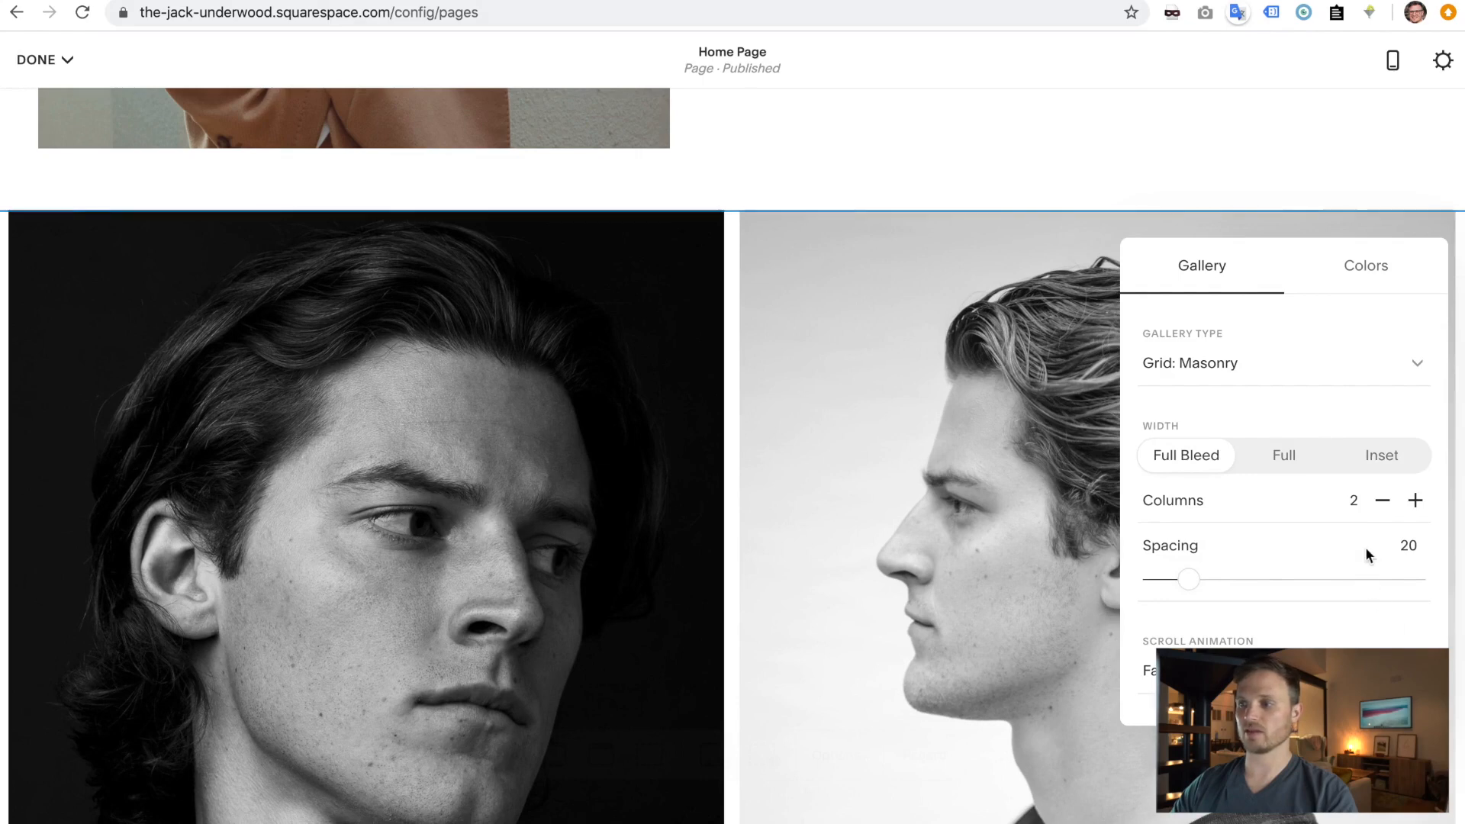
pyautogui.moveTo(1189, 579); pyautogui.dragTo(952, 585)
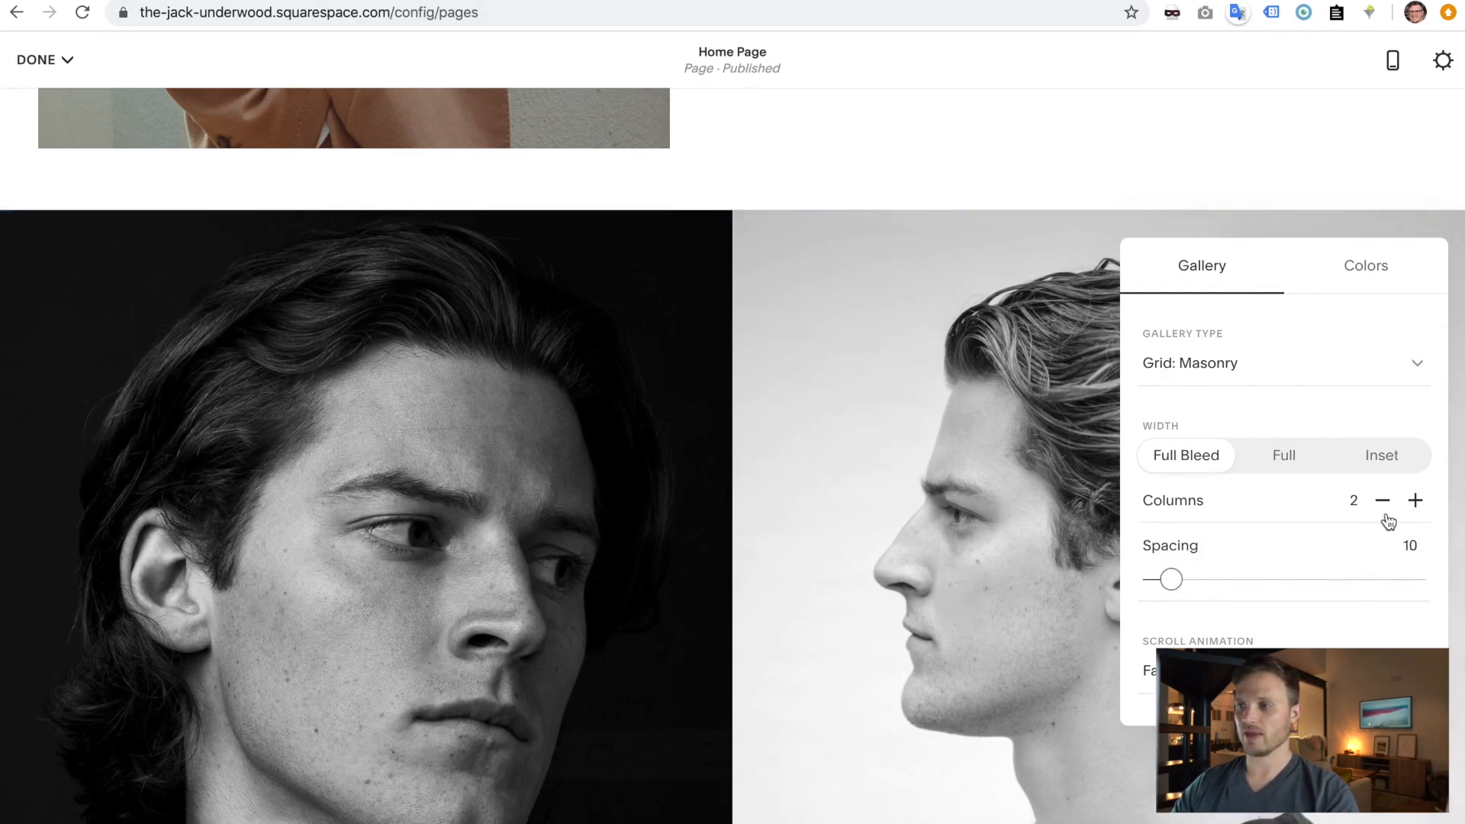
pyautogui.click(1415, 501)
pyautogui.click(1415, 501)
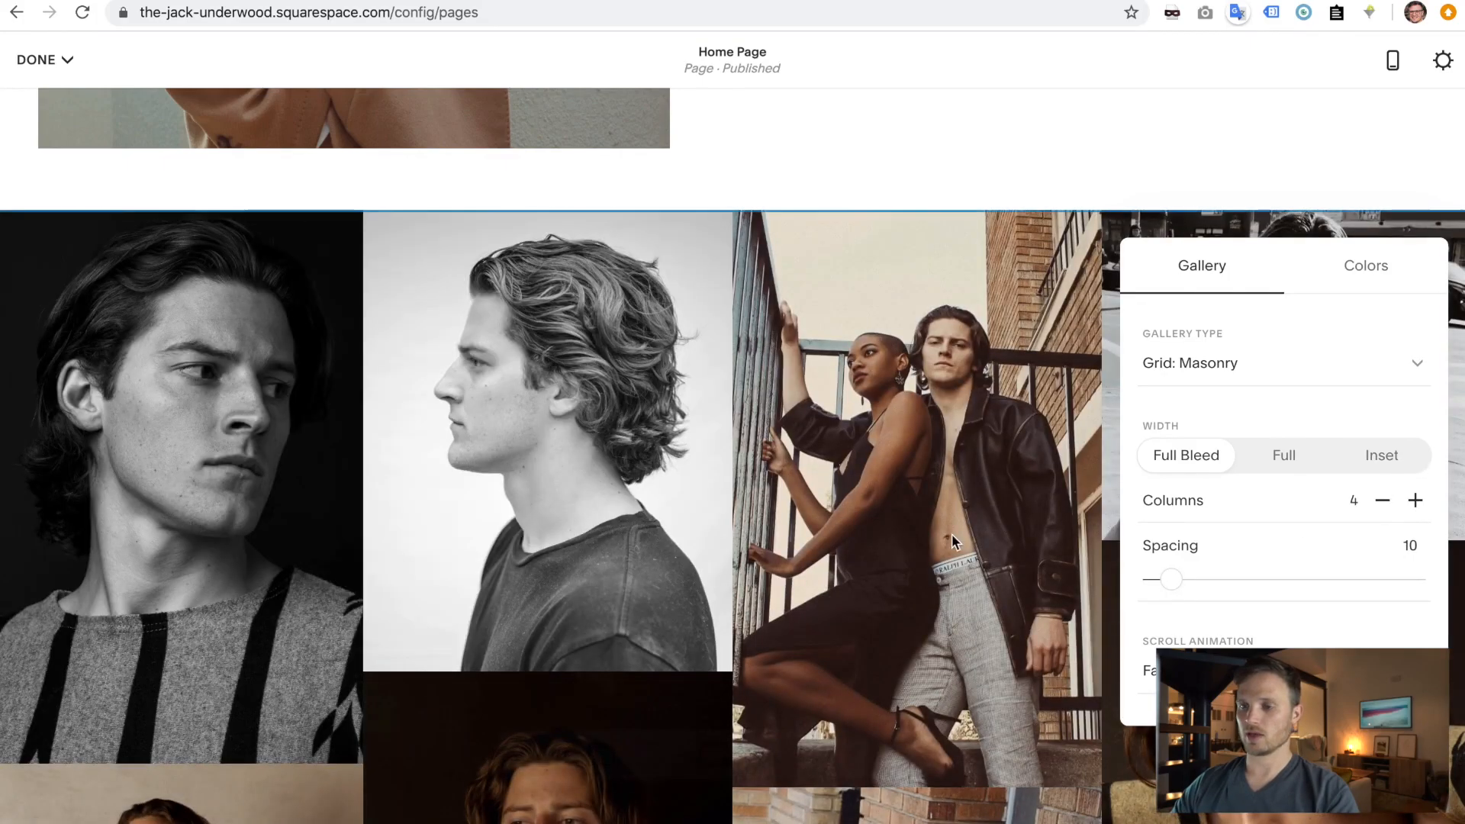
# - Give the gallery a Scaling scroll animation after trying Fading
pyautogui.scroll(-10, 950, 533)
pyautogui.scroll(-15, 950, 534)
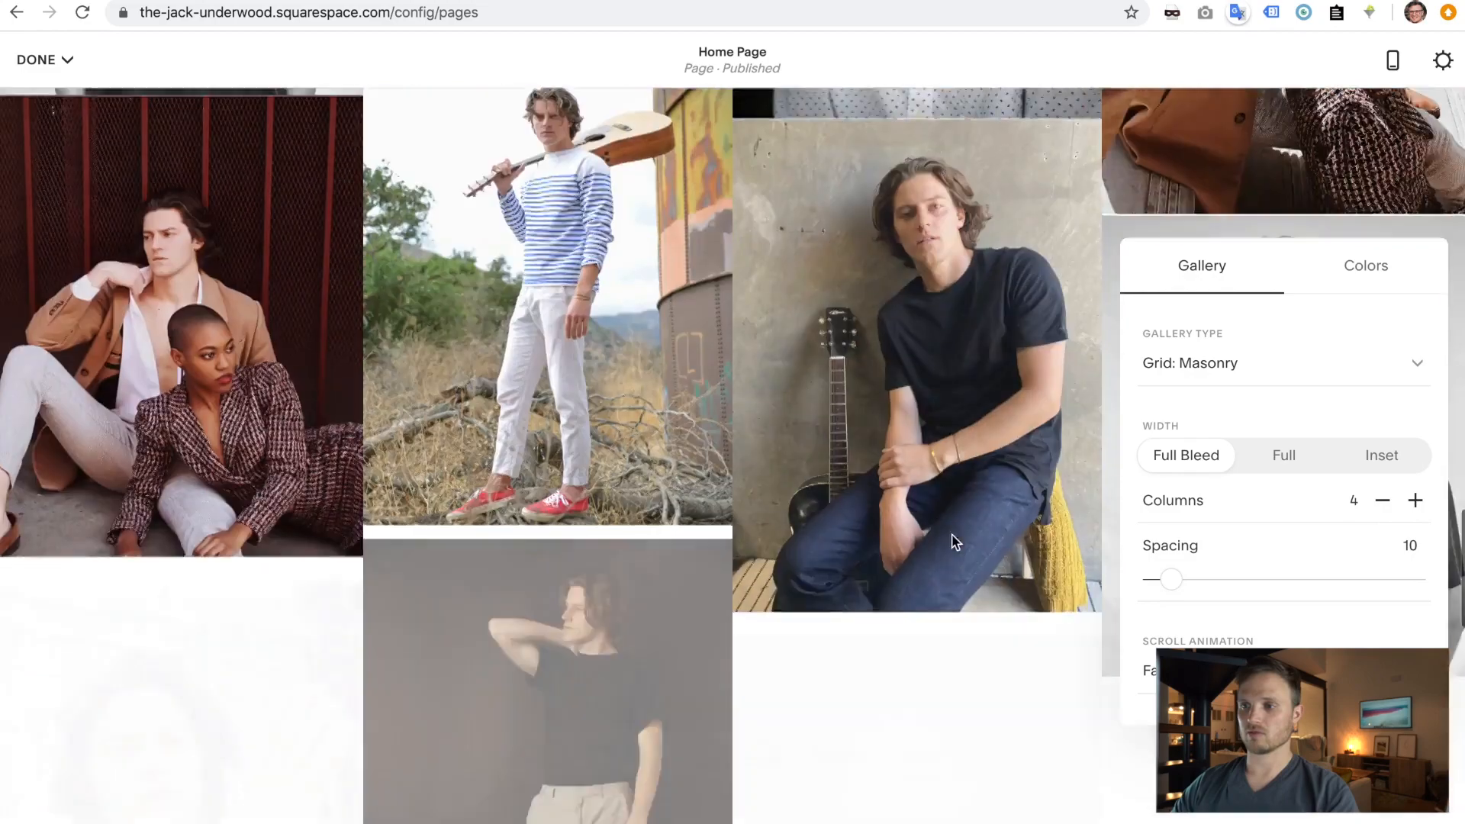
pyautogui.scroll(-3, 962, 488)
pyautogui.scroll(15, 987, 428)
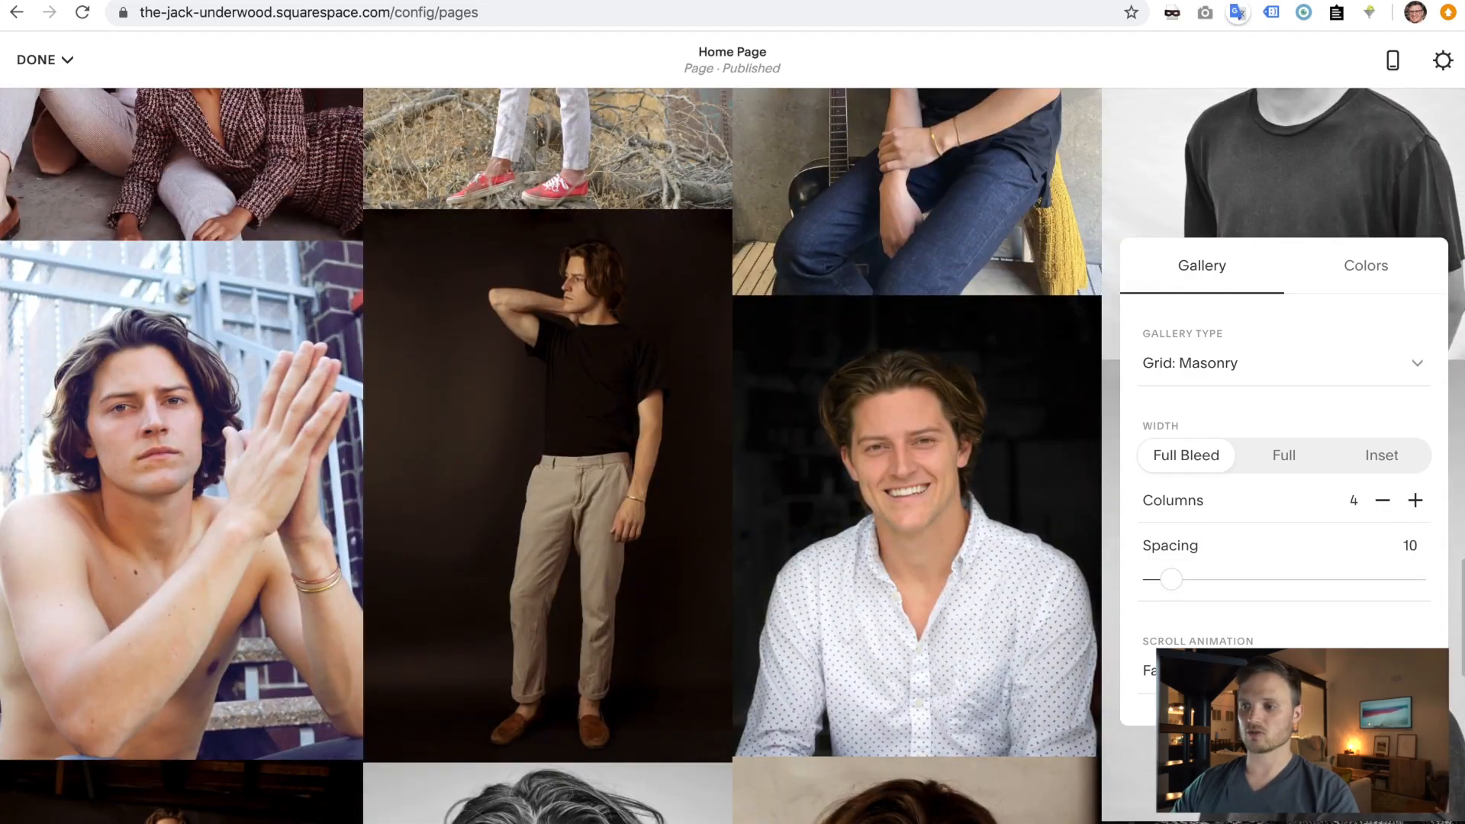
pyautogui.click(1148, 670)
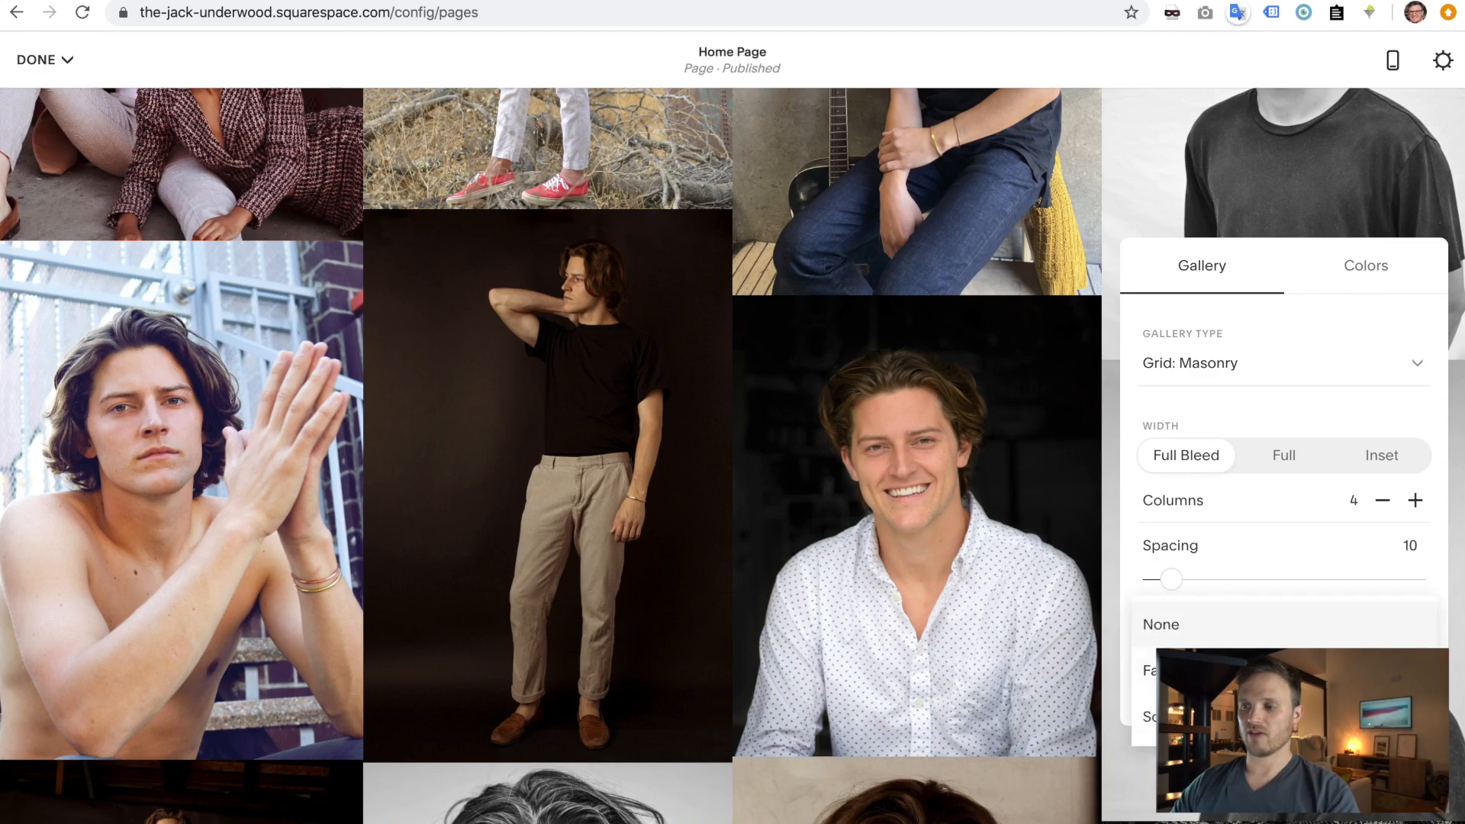
pyautogui.click(1220, 671)
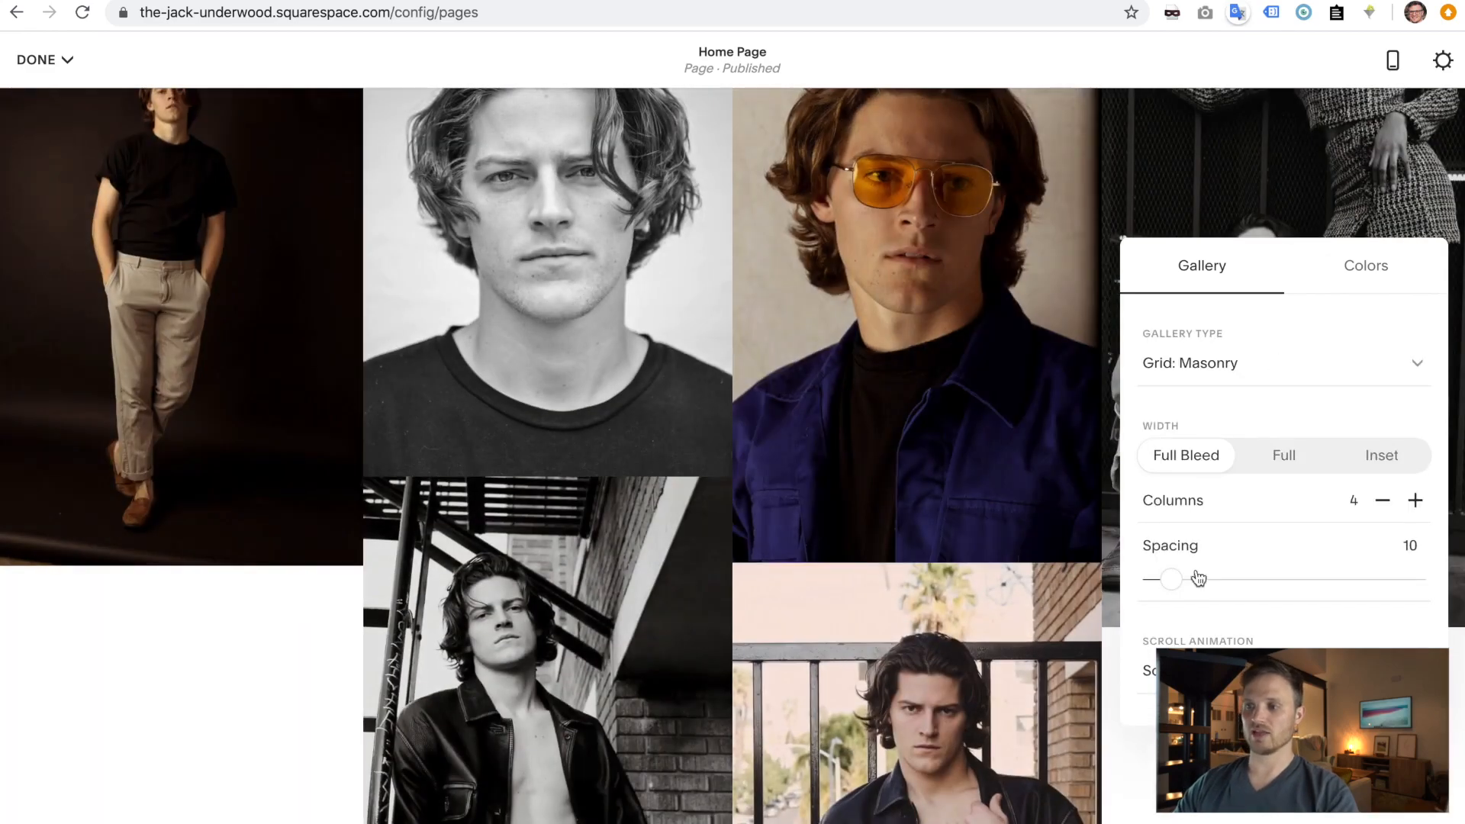
pyautogui.click(1194, 670)
pyautogui.click(1197, 629)
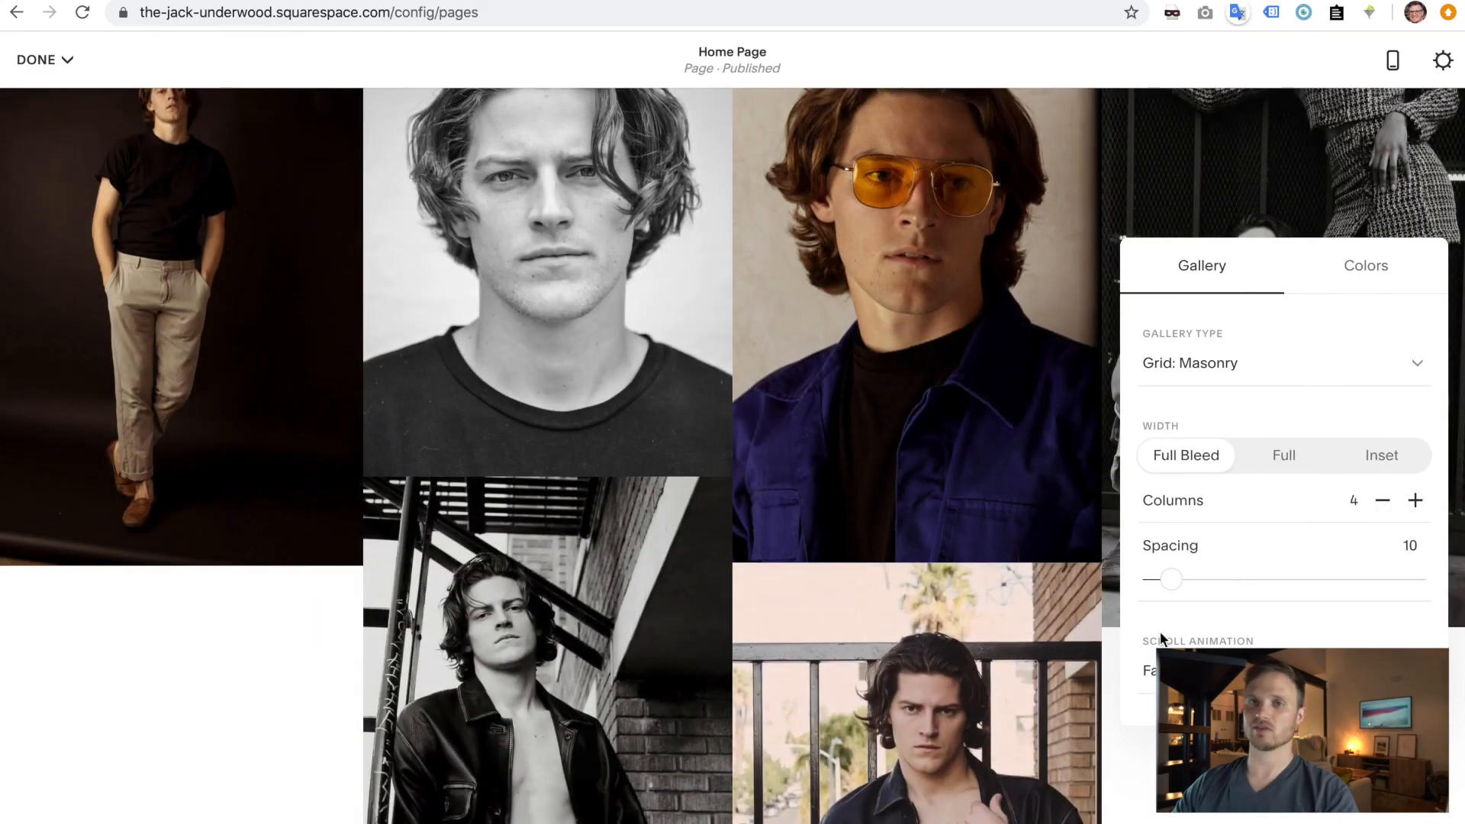
pyautogui.click(1194, 670)
pyautogui.click(1175, 649)
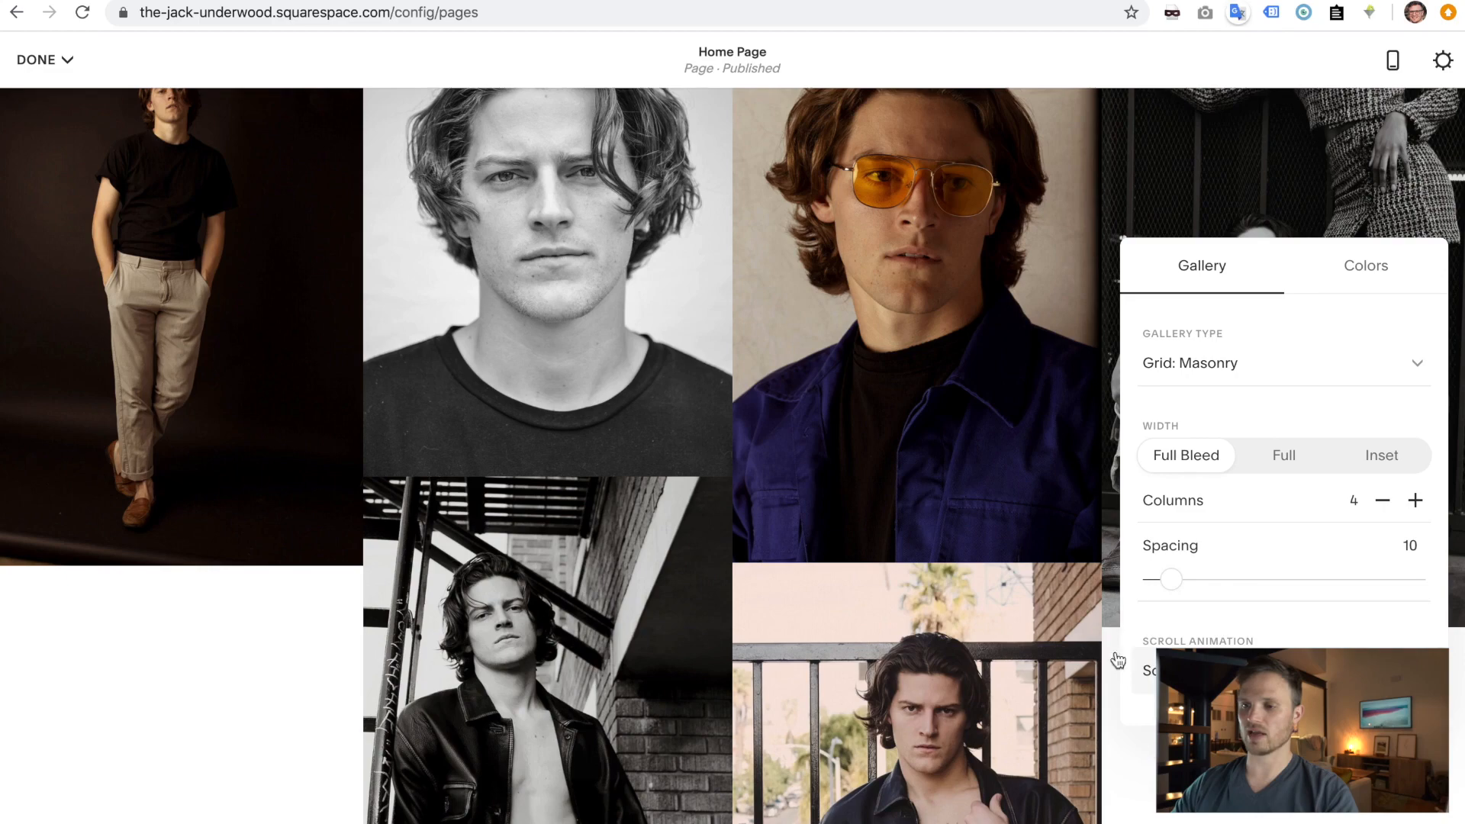
pyautogui.scroll(-5, 815, 479)
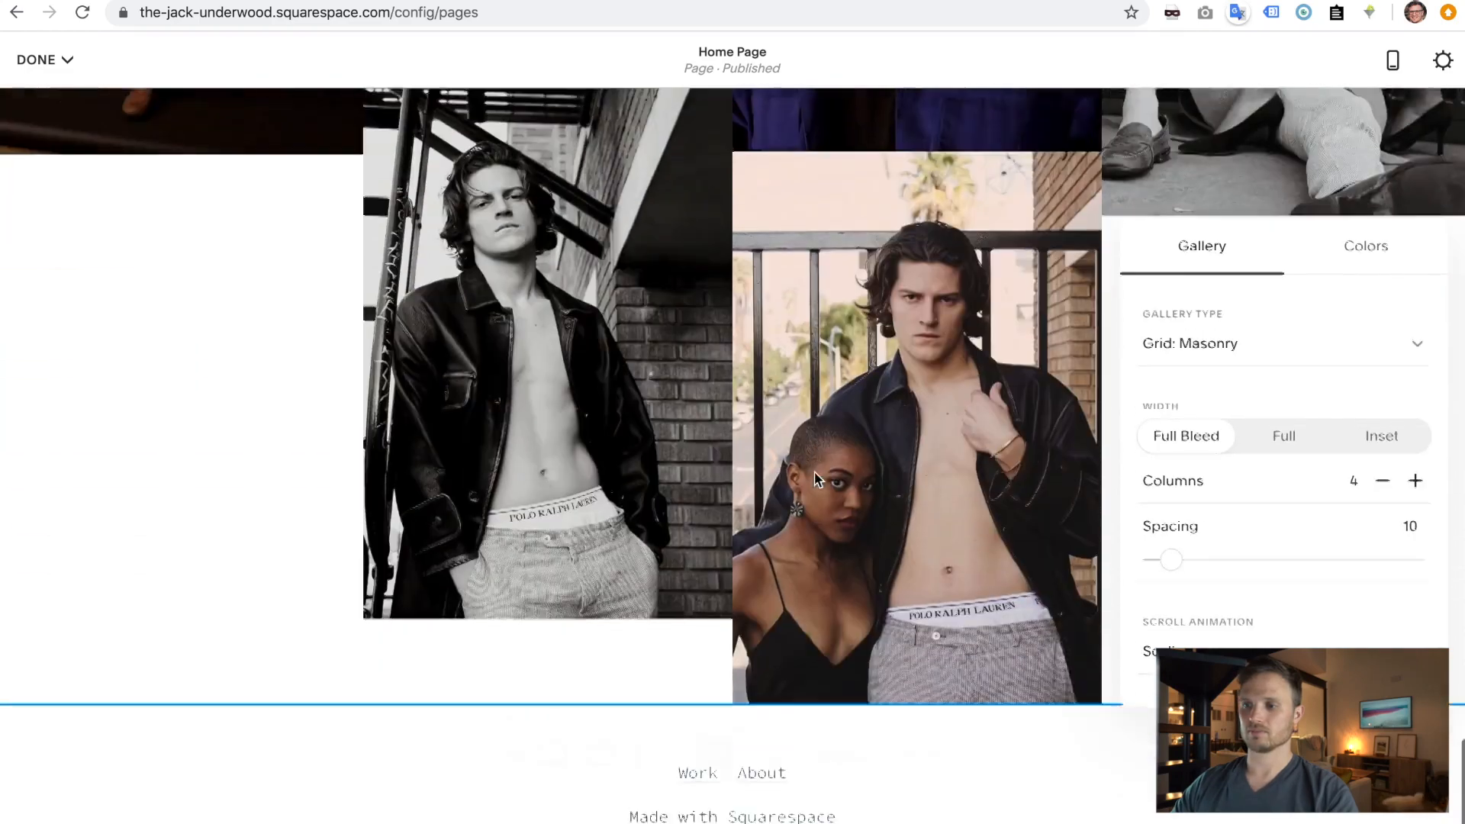
pyautogui.scroll(10, 815, 478)
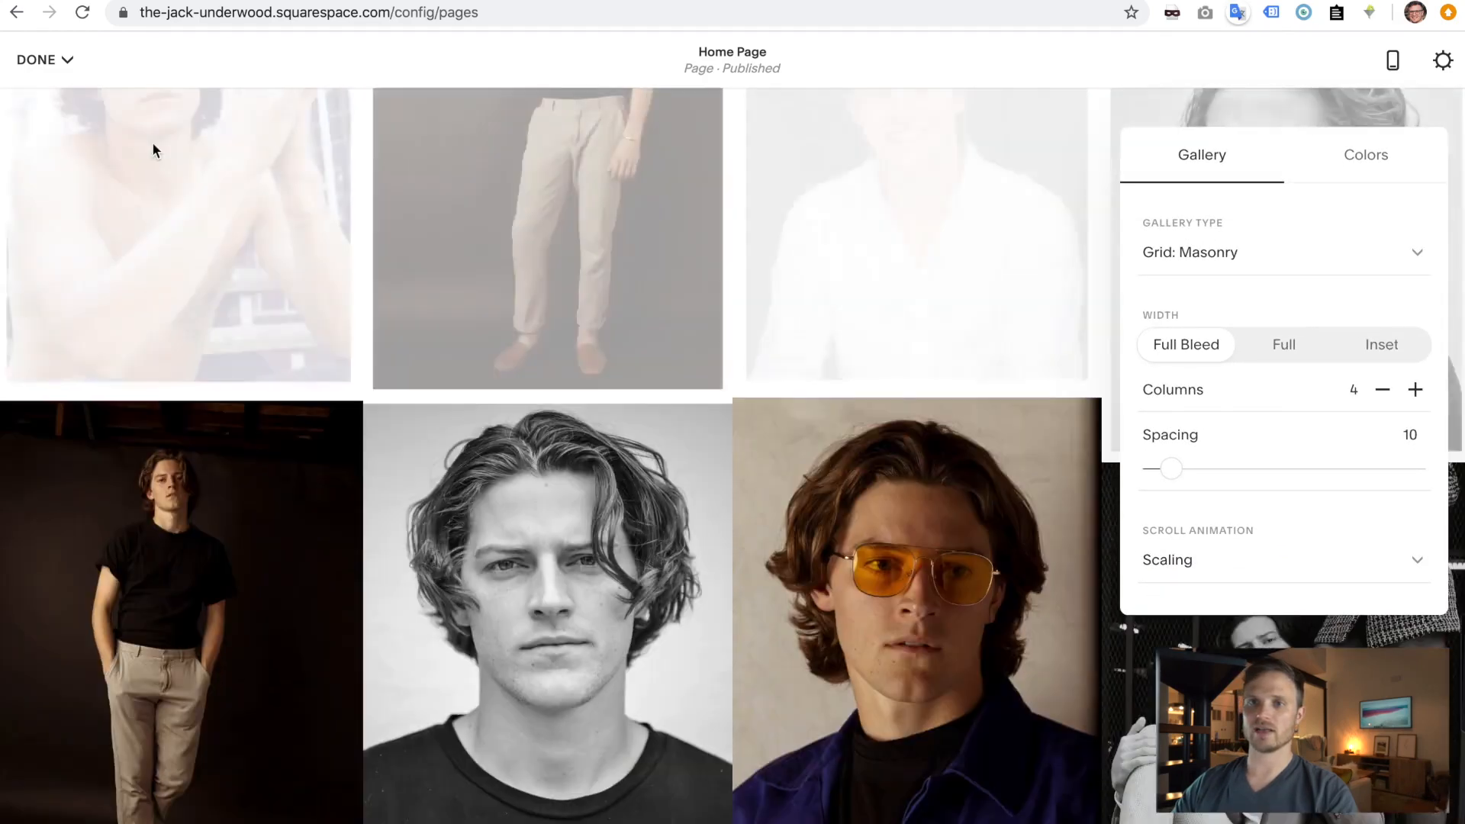
pyautogui.click(64, 59)
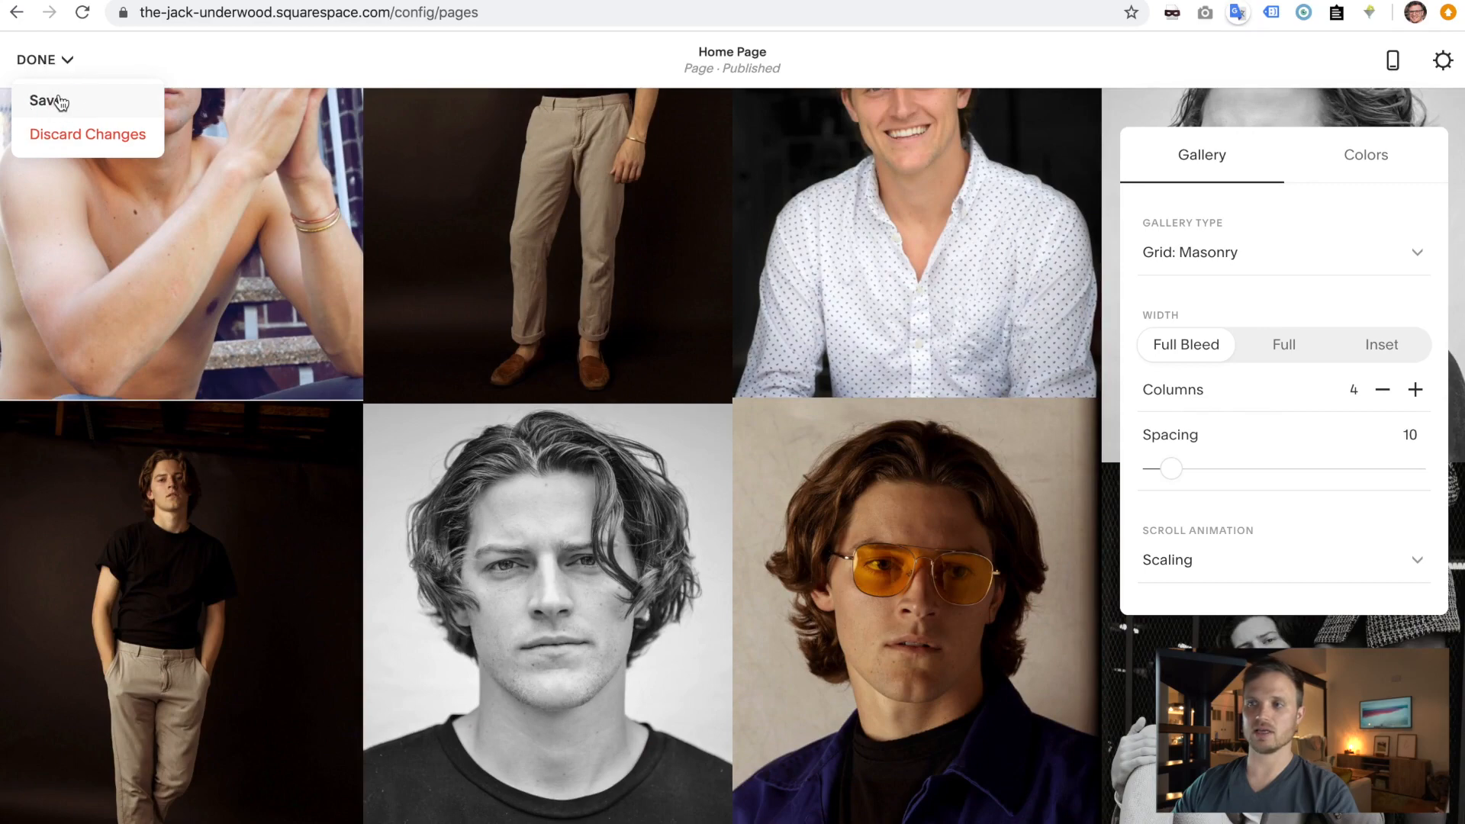
# - Save the home page, reopen it for editing, and scroll to the gallery's bottom
pyautogui.click(61, 102)
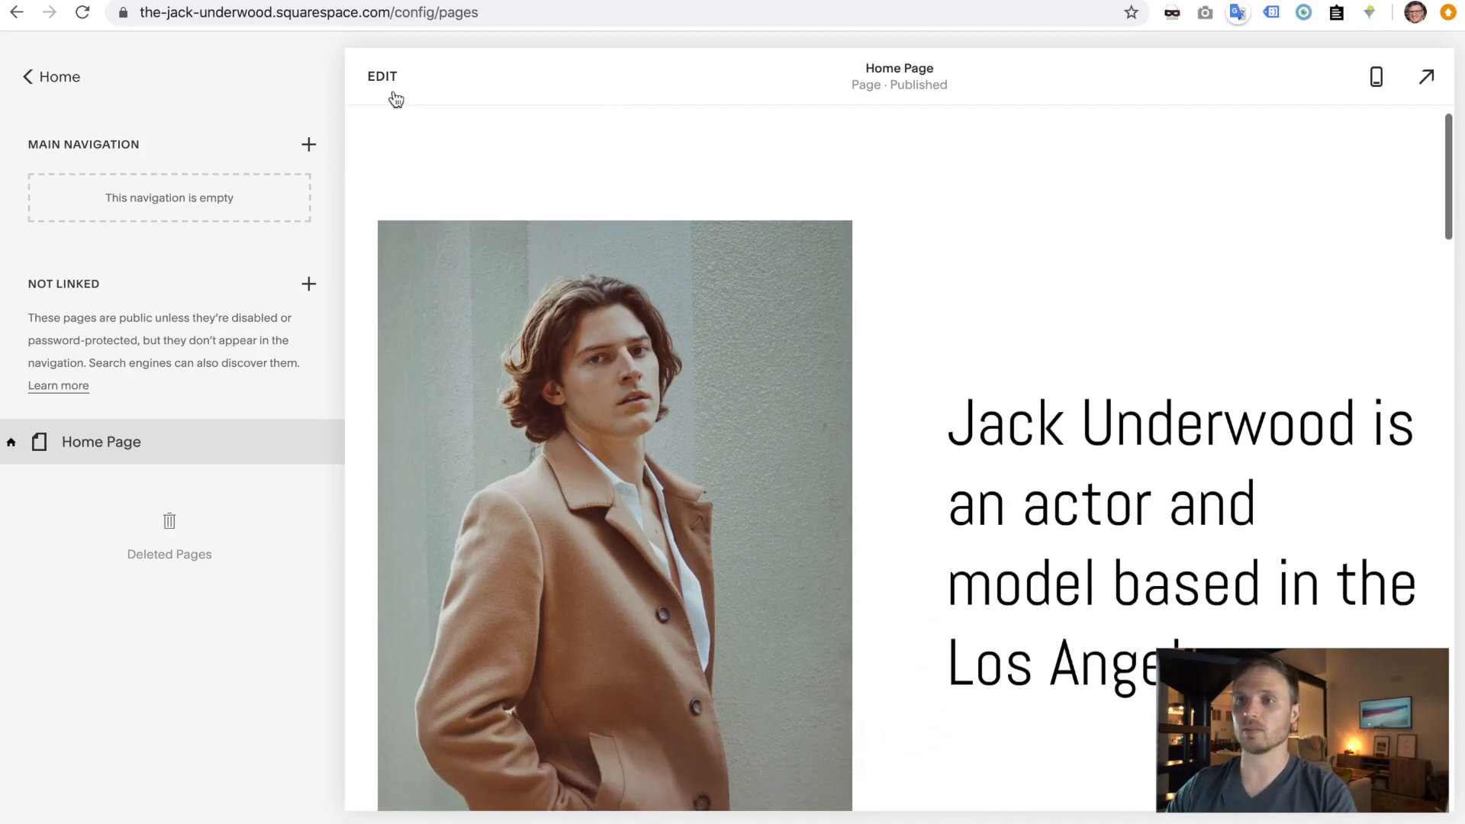
pyautogui.click(383, 79)
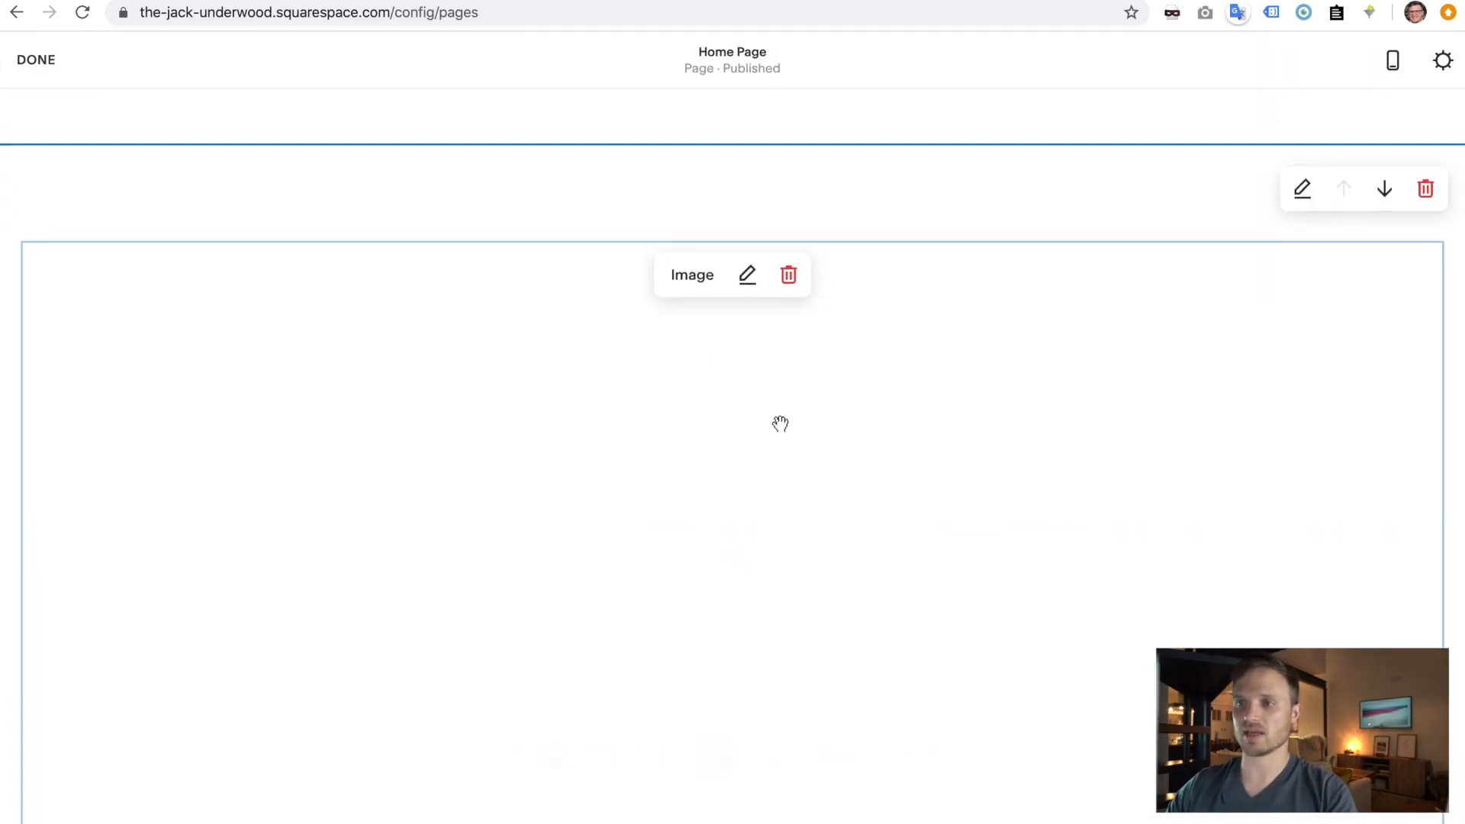
pyautogui.scroll(-5, 779, 423)
pyautogui.scroll(-15, 780, 423)
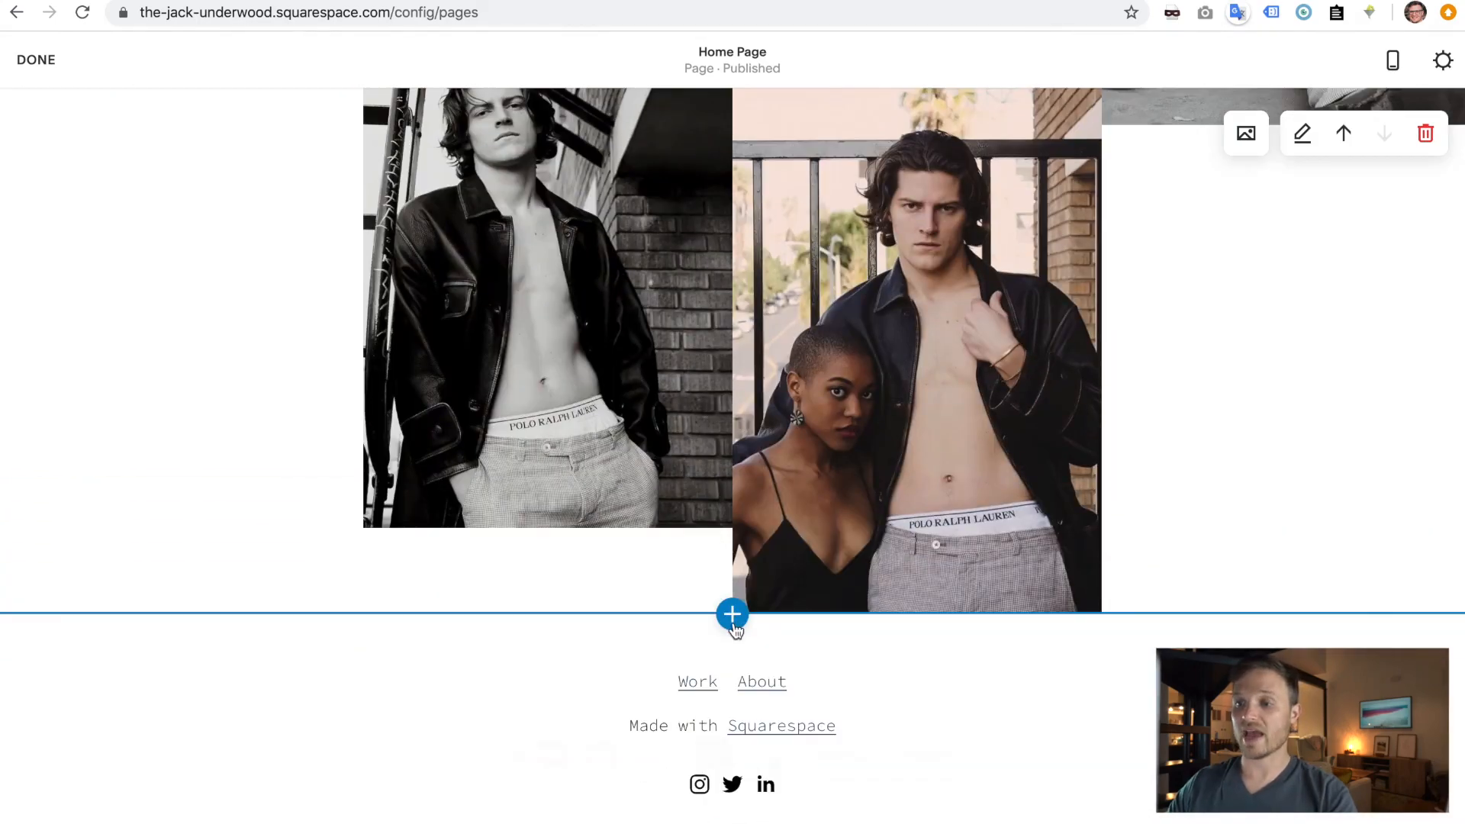
# - Insert the centred Contact section layout below the gallery
pyautogui.click(733, 614)
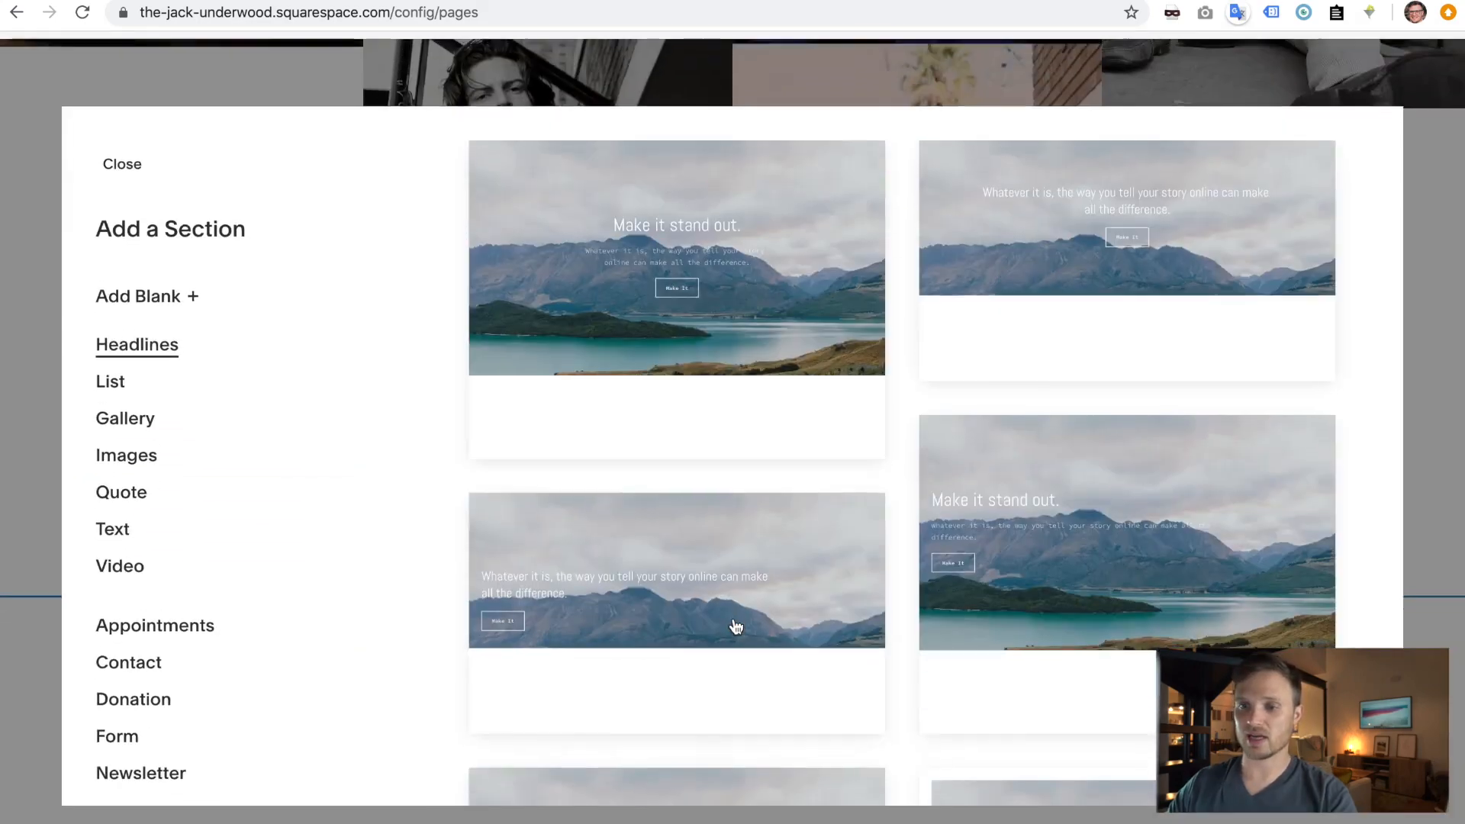
pyautogui.scroll(-5, 151, 410)
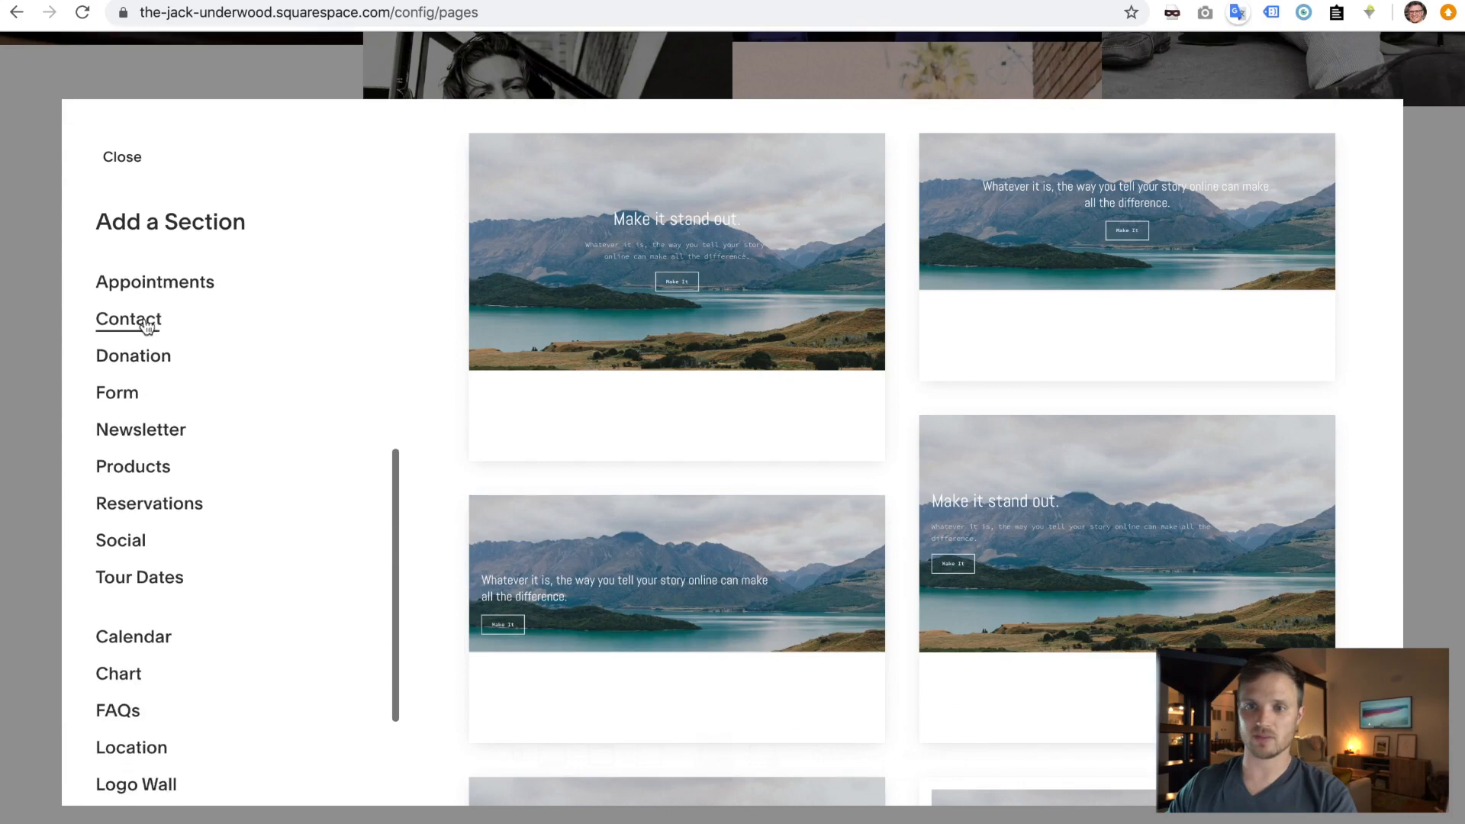
pyautogui.click(145, 326)
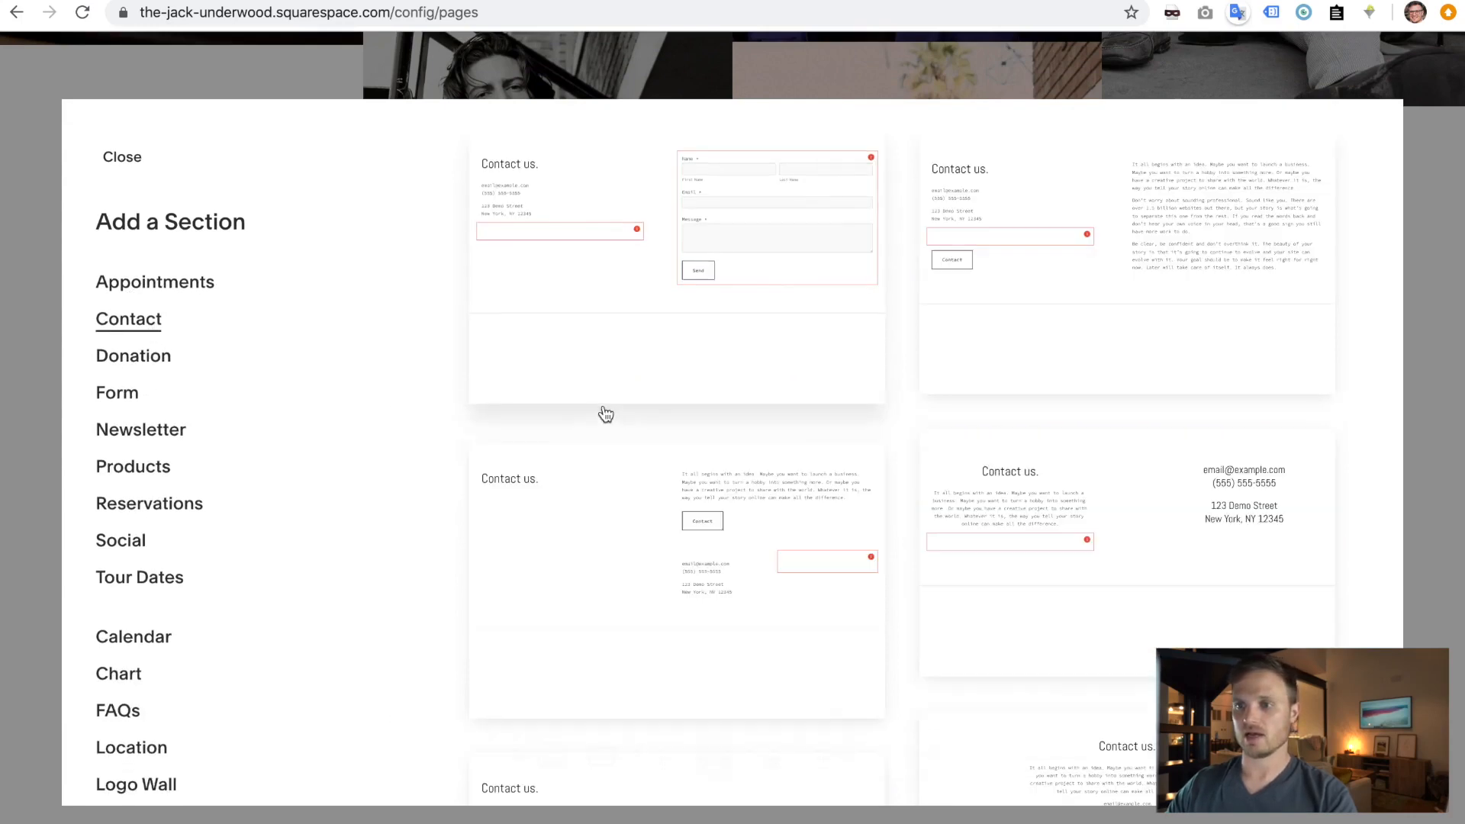
pyautogui.scroll(-7, 601, 412)
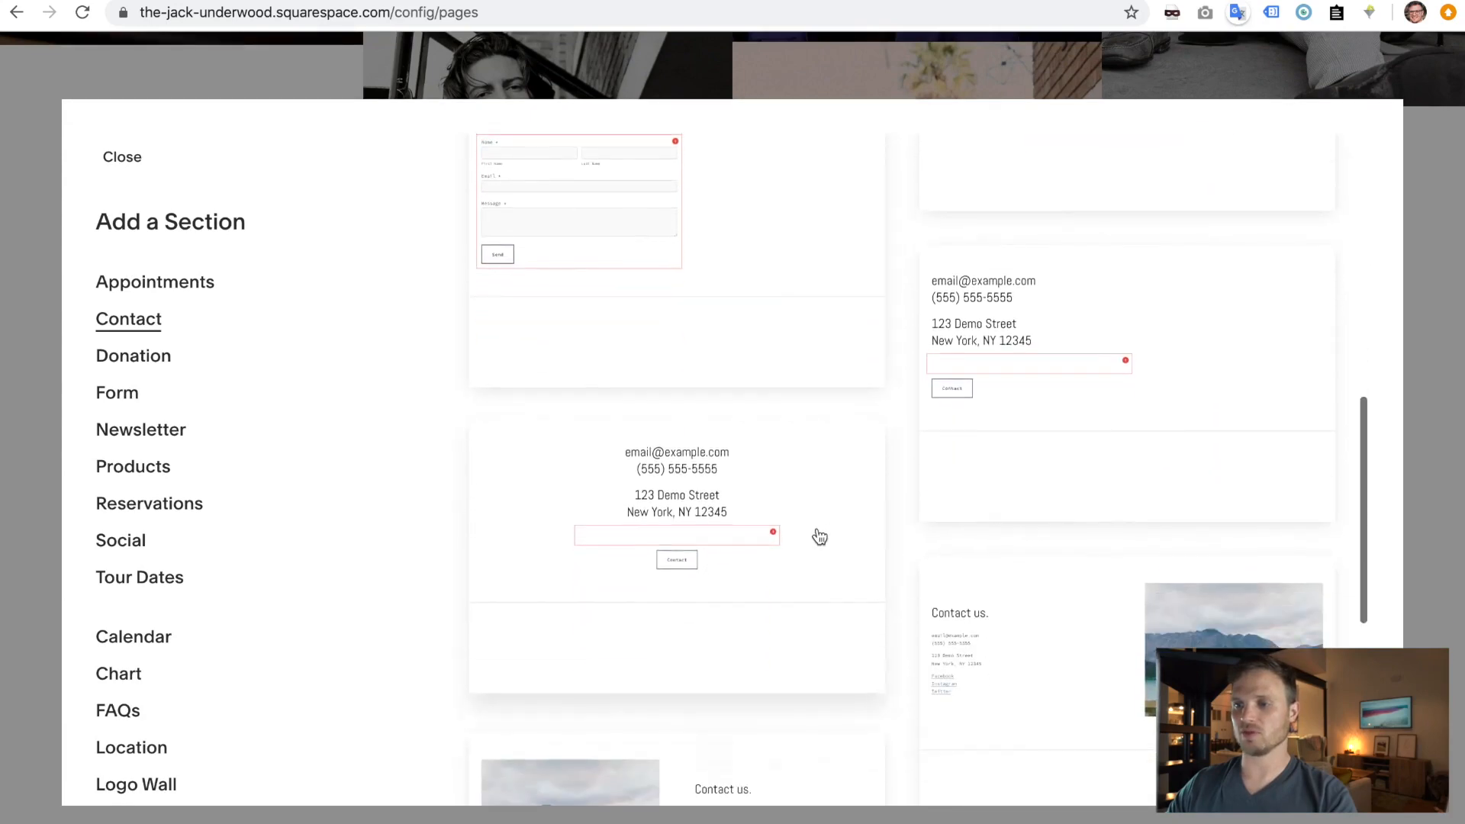
pyautogui.click(715, 507)
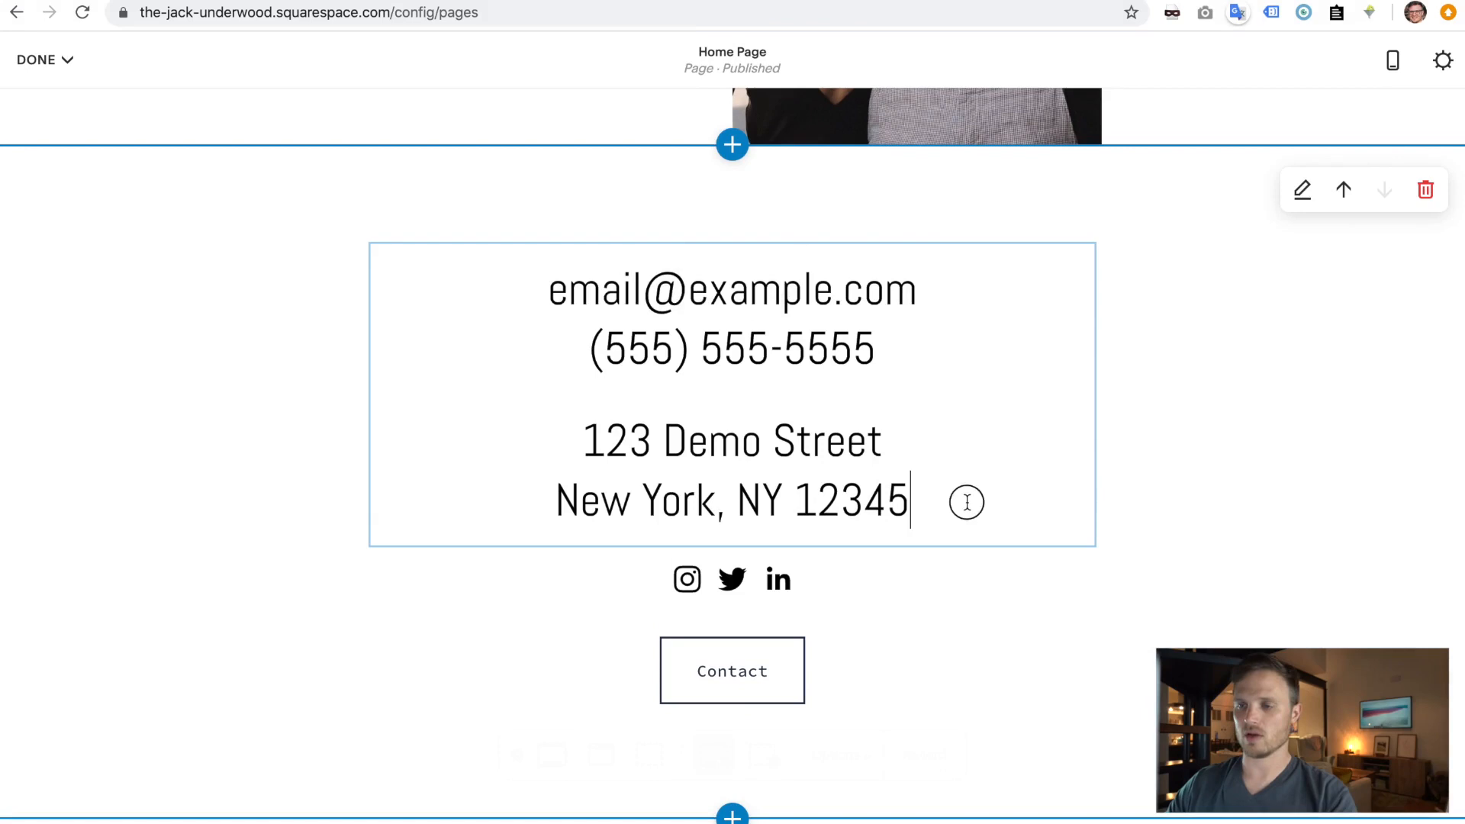
# - Apply Small Heading to all the contact details text and save the home page
pyautogui.click(964, 502)
pyautogui.moveTo(971, 516); pyautogui.dragTo(400, 252)
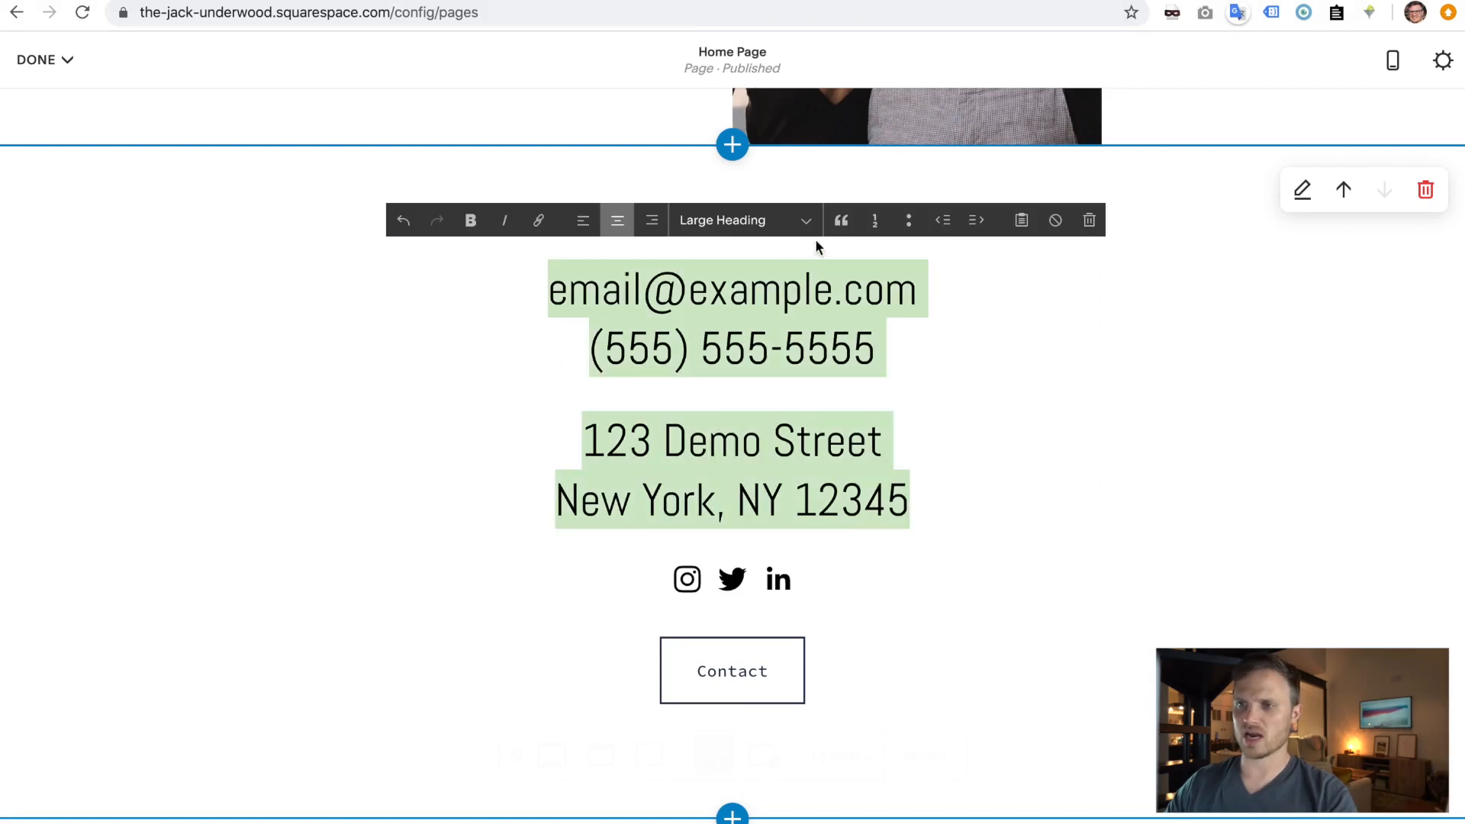
pyautogui.click(770, 222)
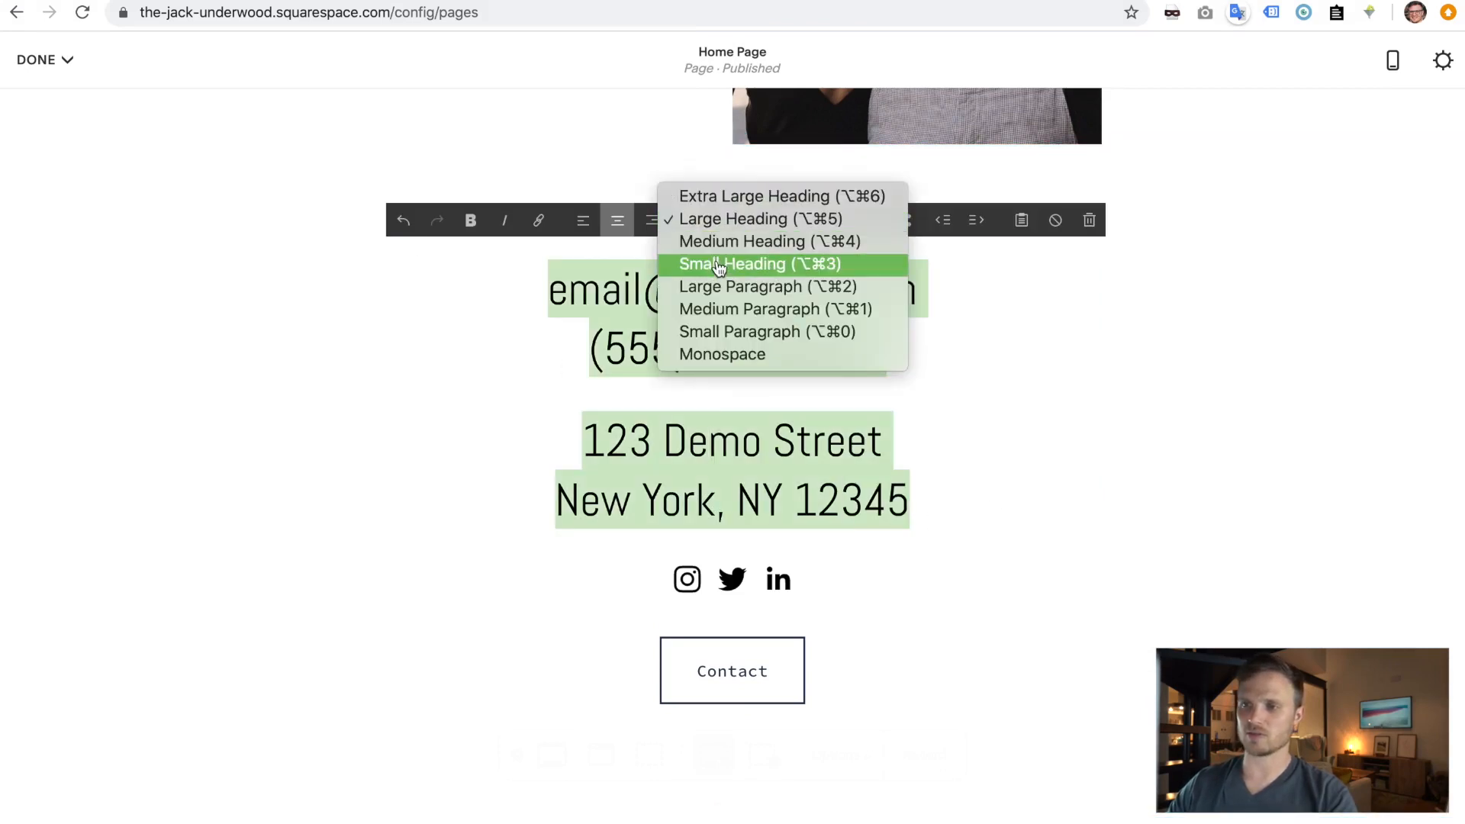
pyautogui.click(708, 264)
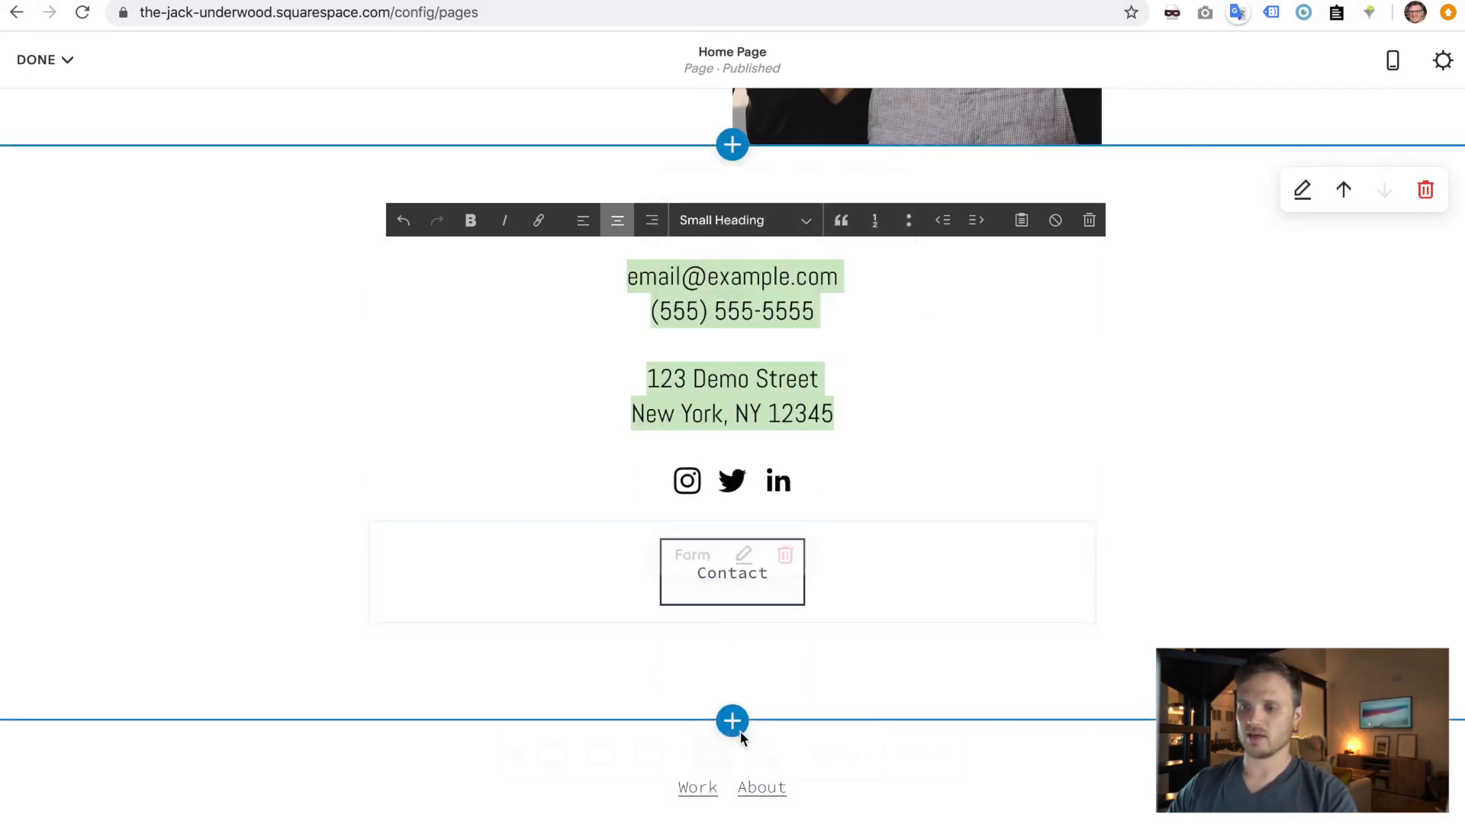
pyautogui.click(60, 62)
pyautogui.click(44, 98)
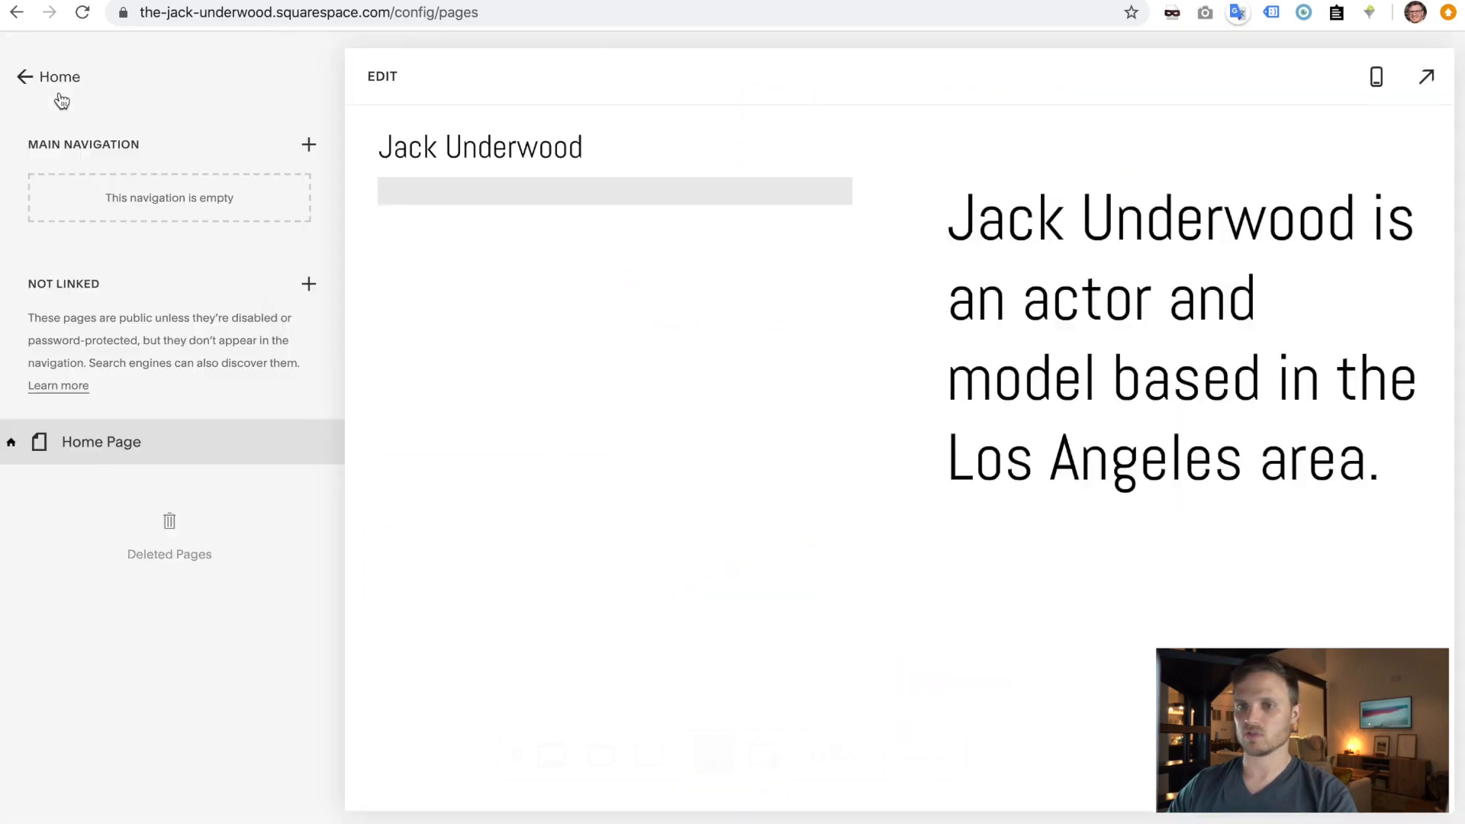
# - Move Home Page from Not Linked into Main Navigation, then switch to the live-site window
pyautogui.click(137, 450)
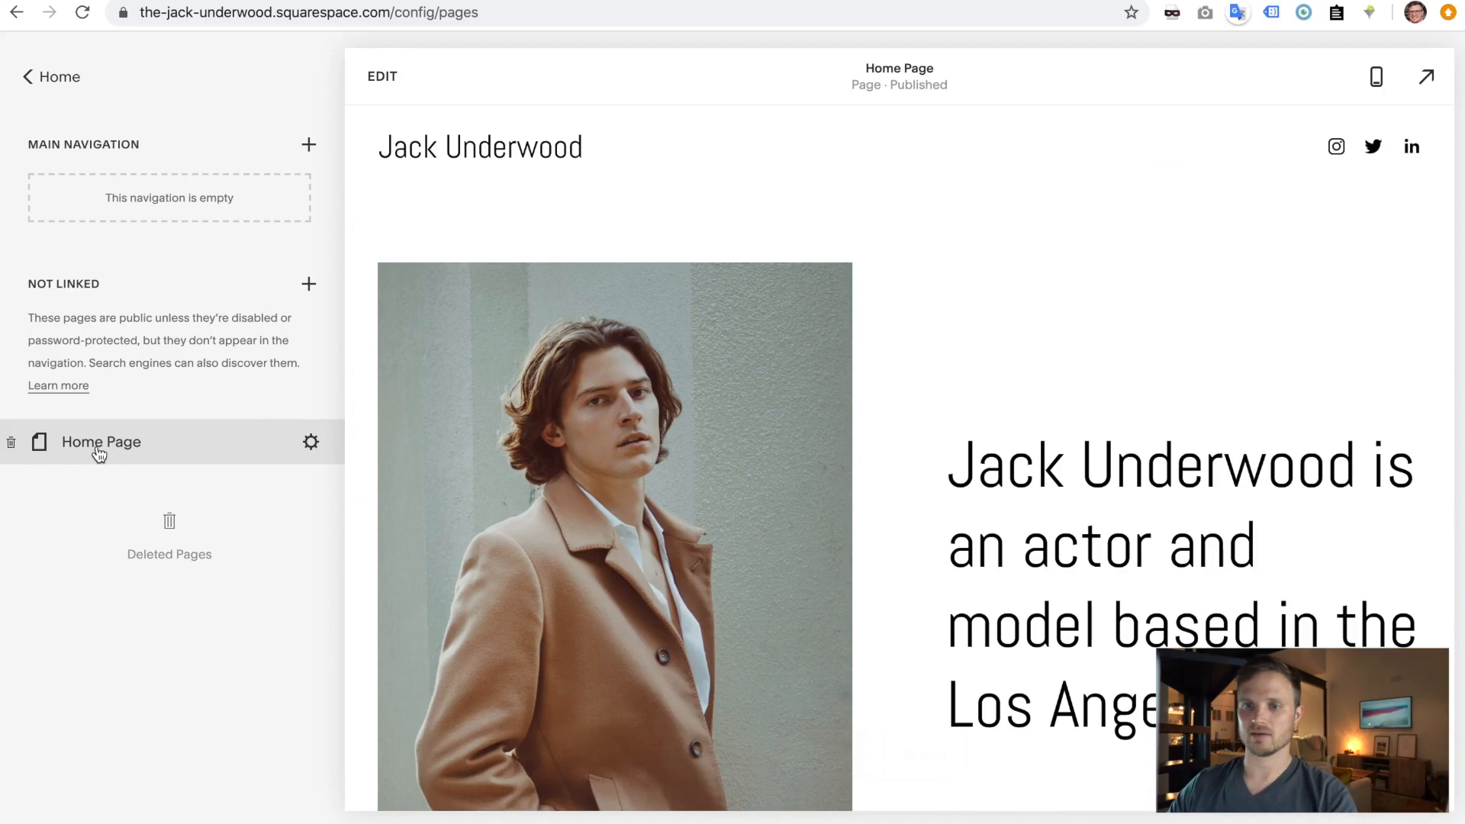
pyautogui.moveTo(100, 452); pyautogui.dragTo(131, 188)
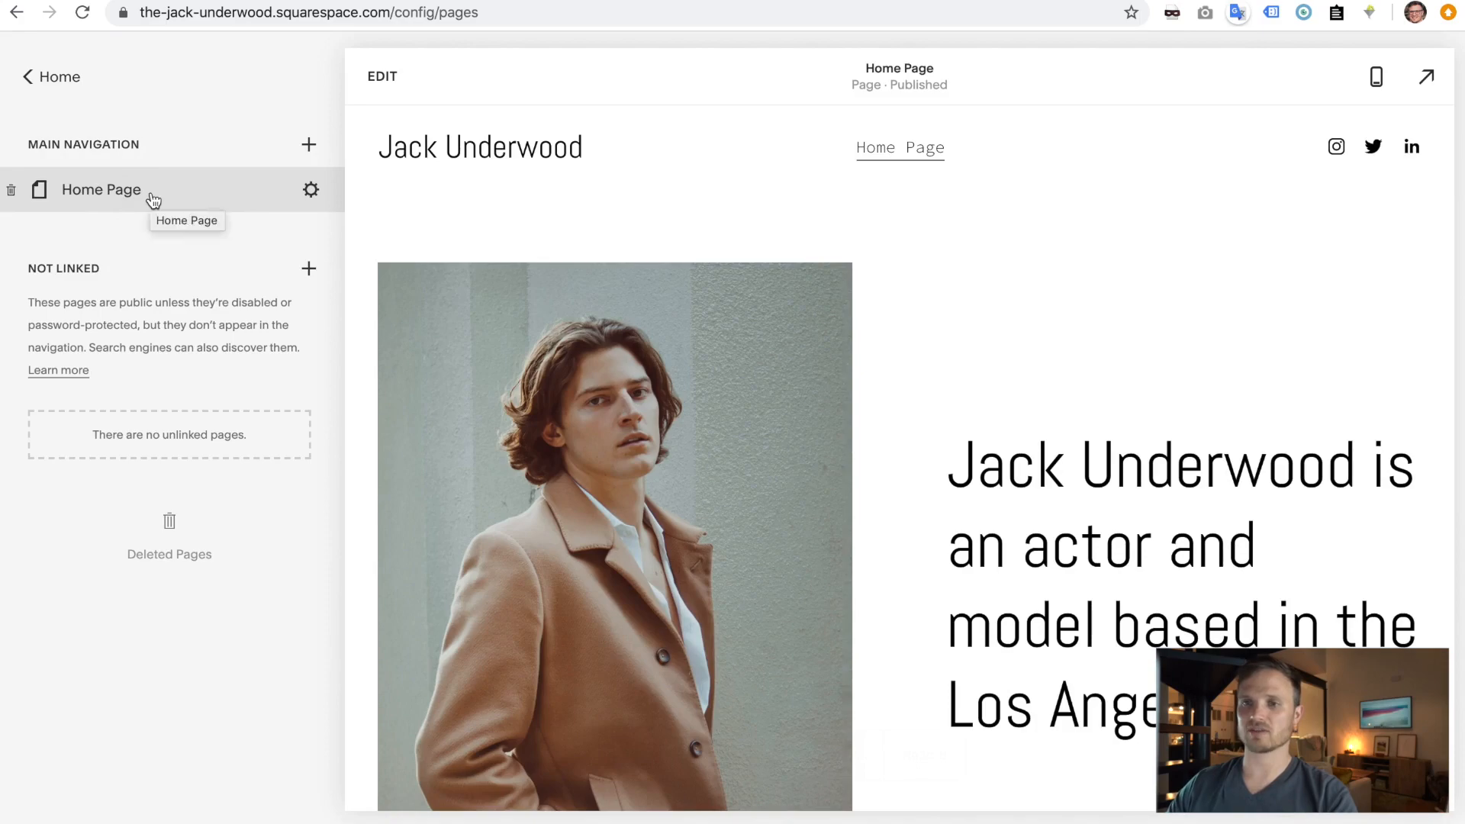
pyautogui.hotkey('ctrl', 'Right')
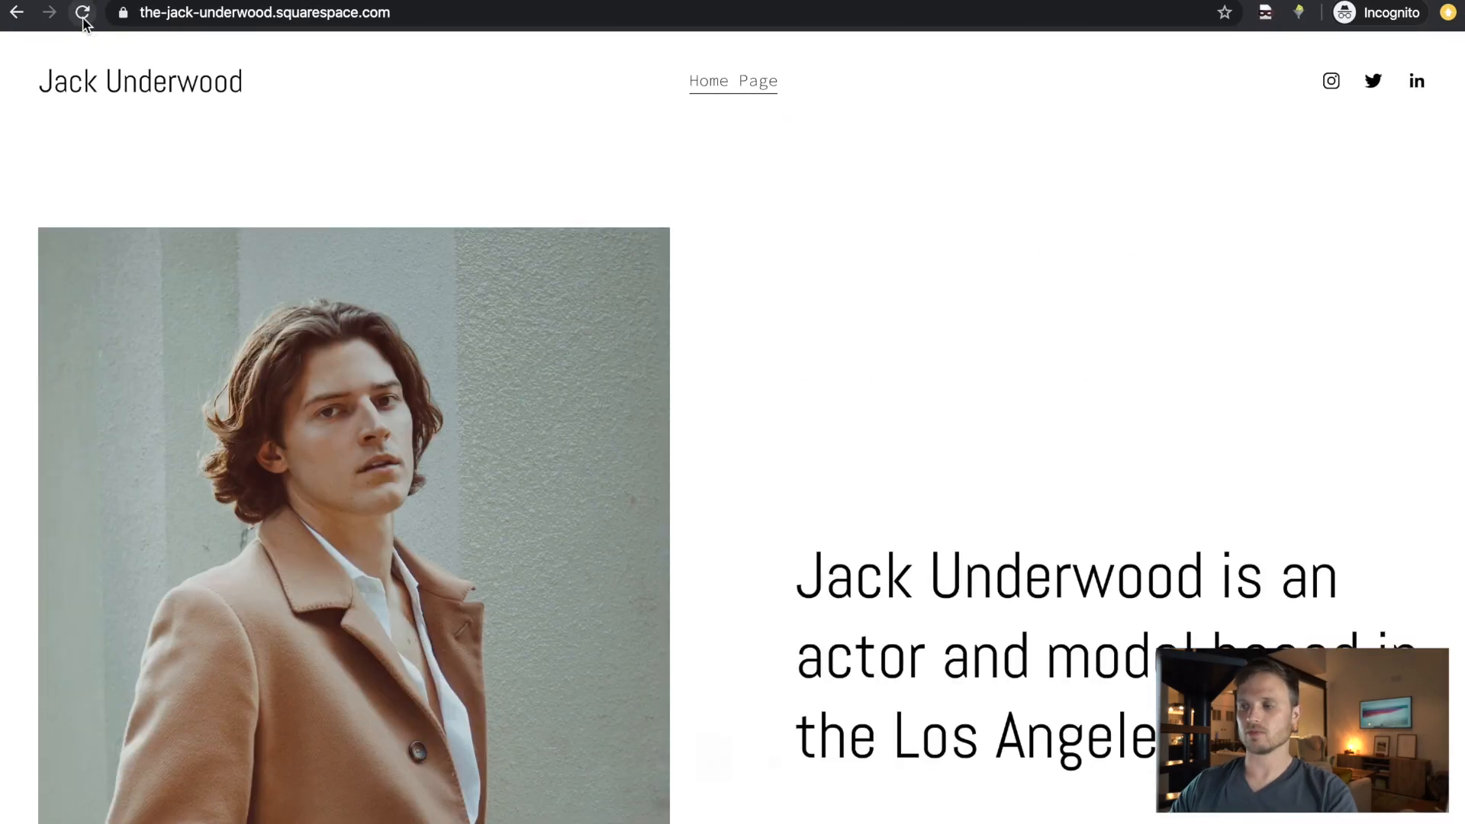
# - Scroll through the live site to check the Home Page link, then return to the editor
pyautogui.scroll(-20, 577, 381)
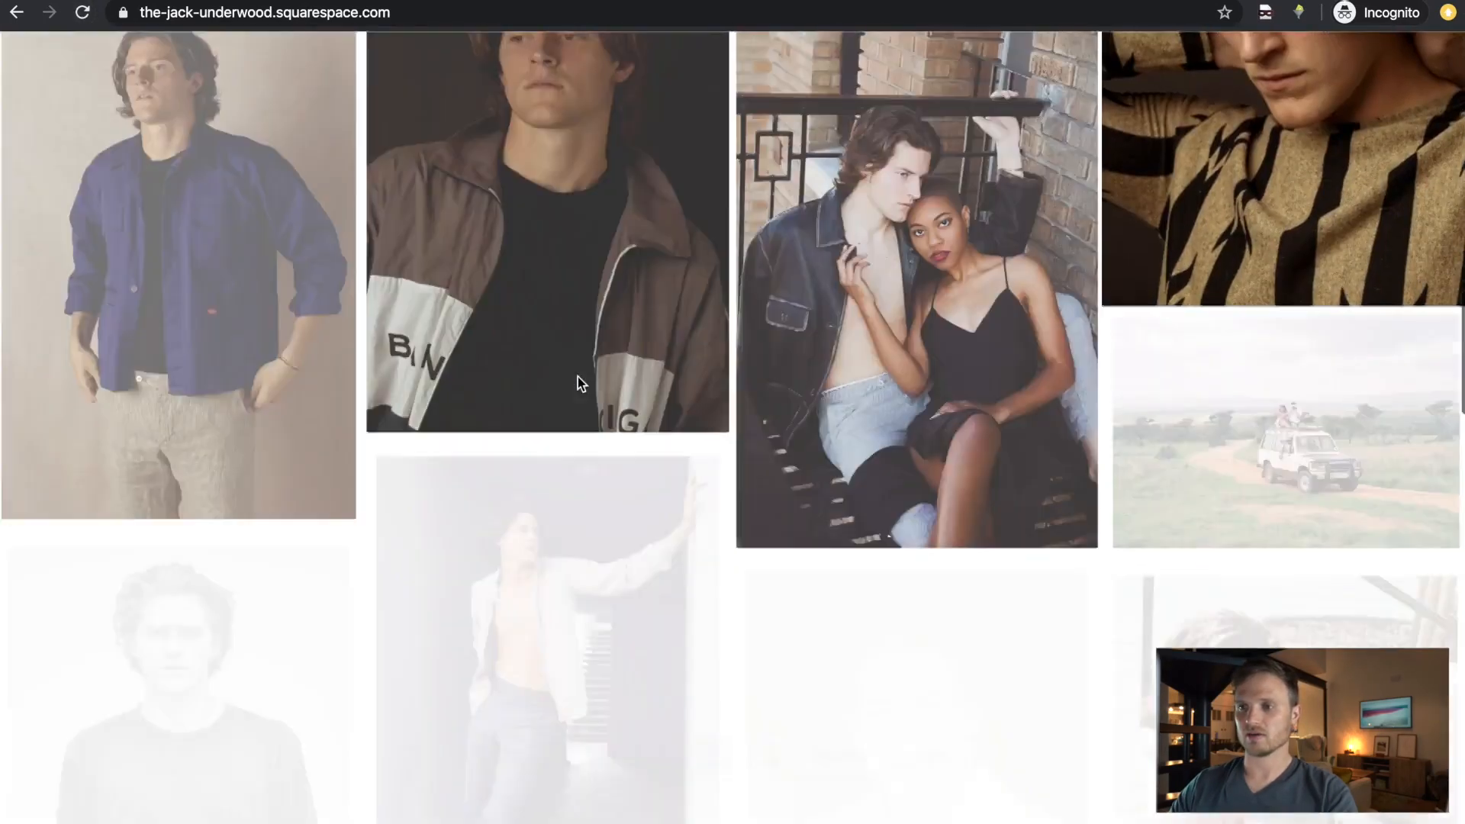
pyautogui.scroll(-20, 578, 379)
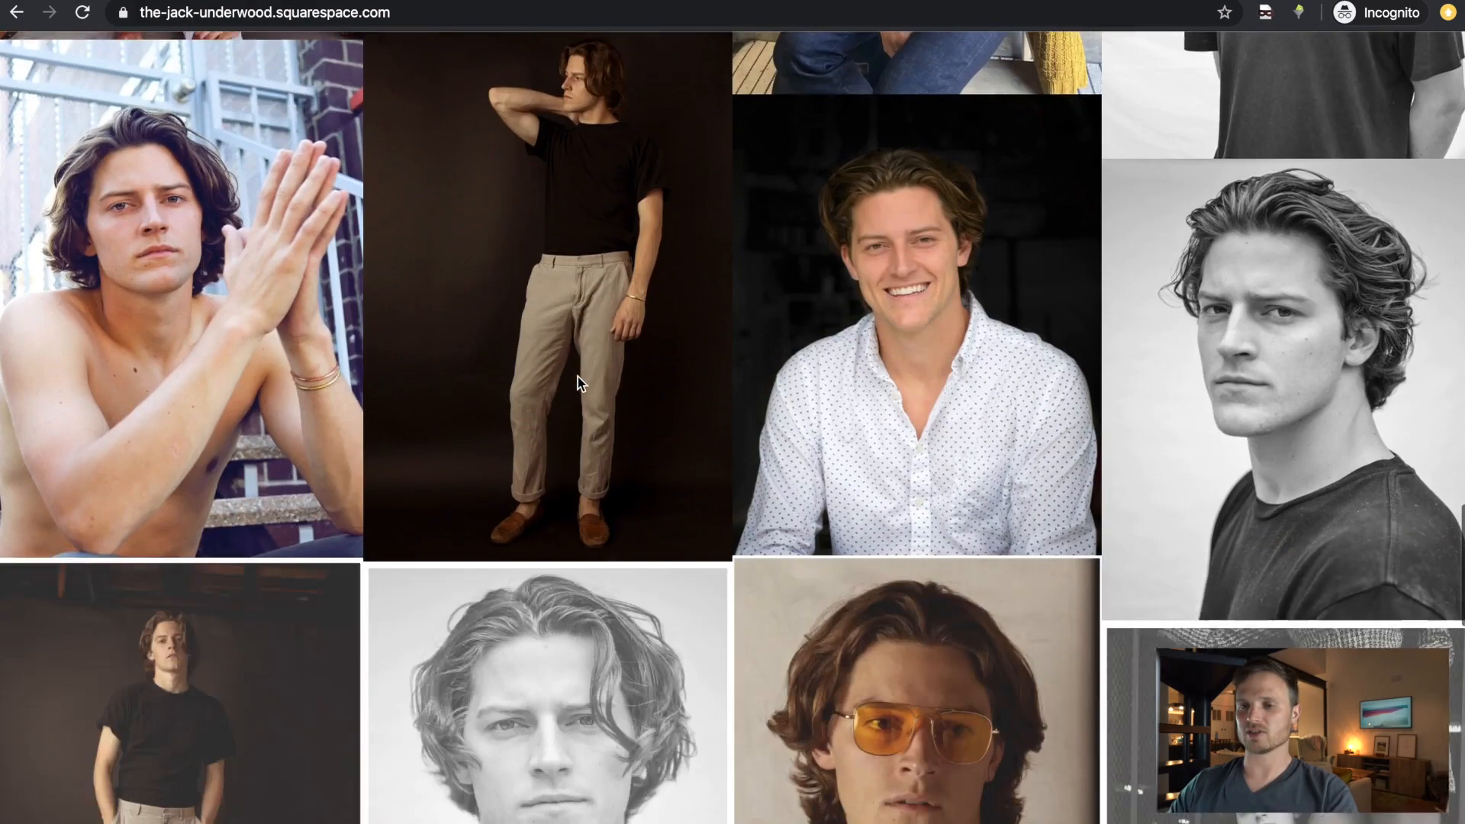
pyautogui.scroll(-3, 577, 382)
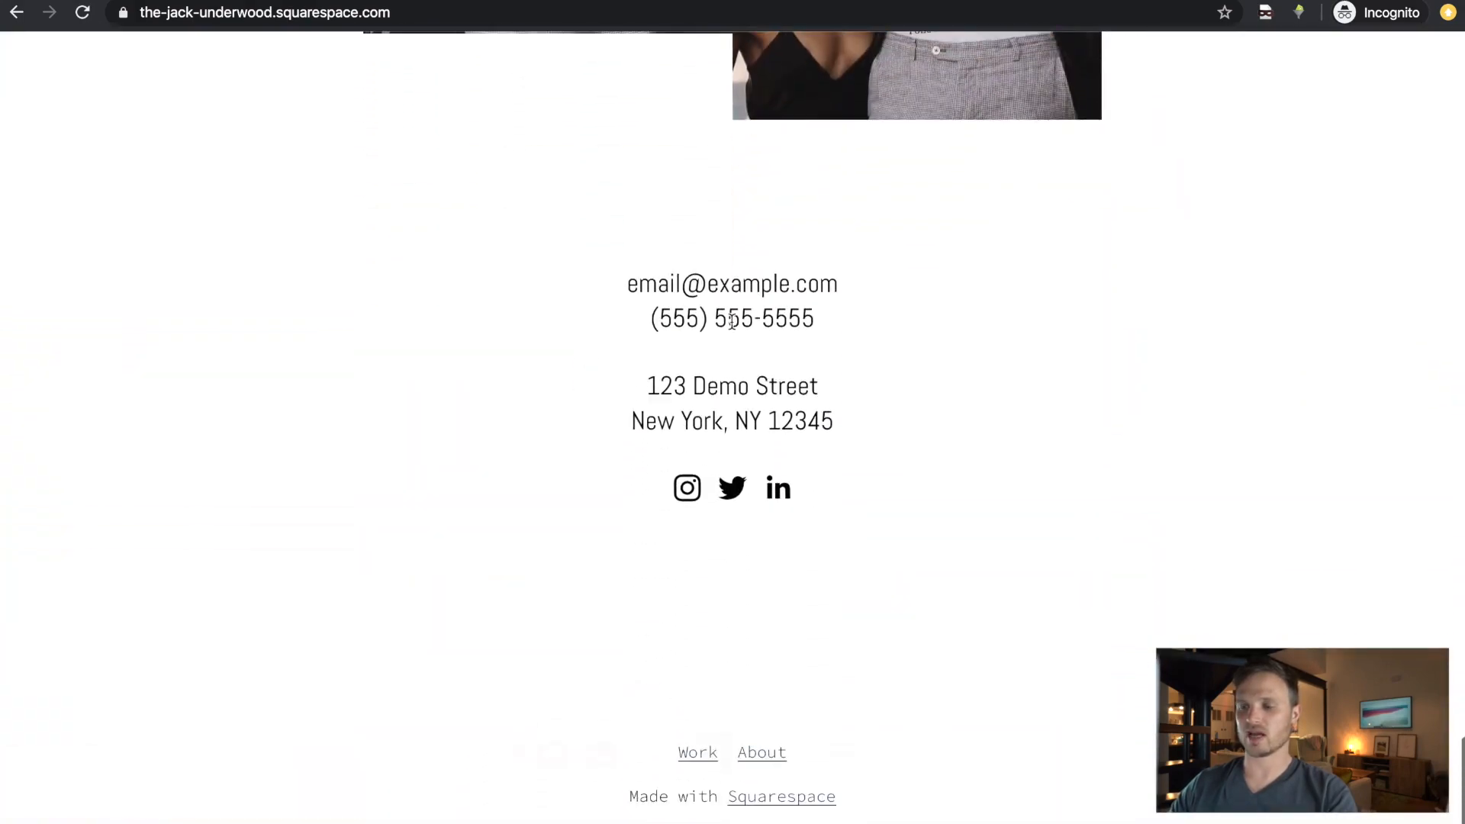
pyautogui.scroll(-2, 1045, 520)
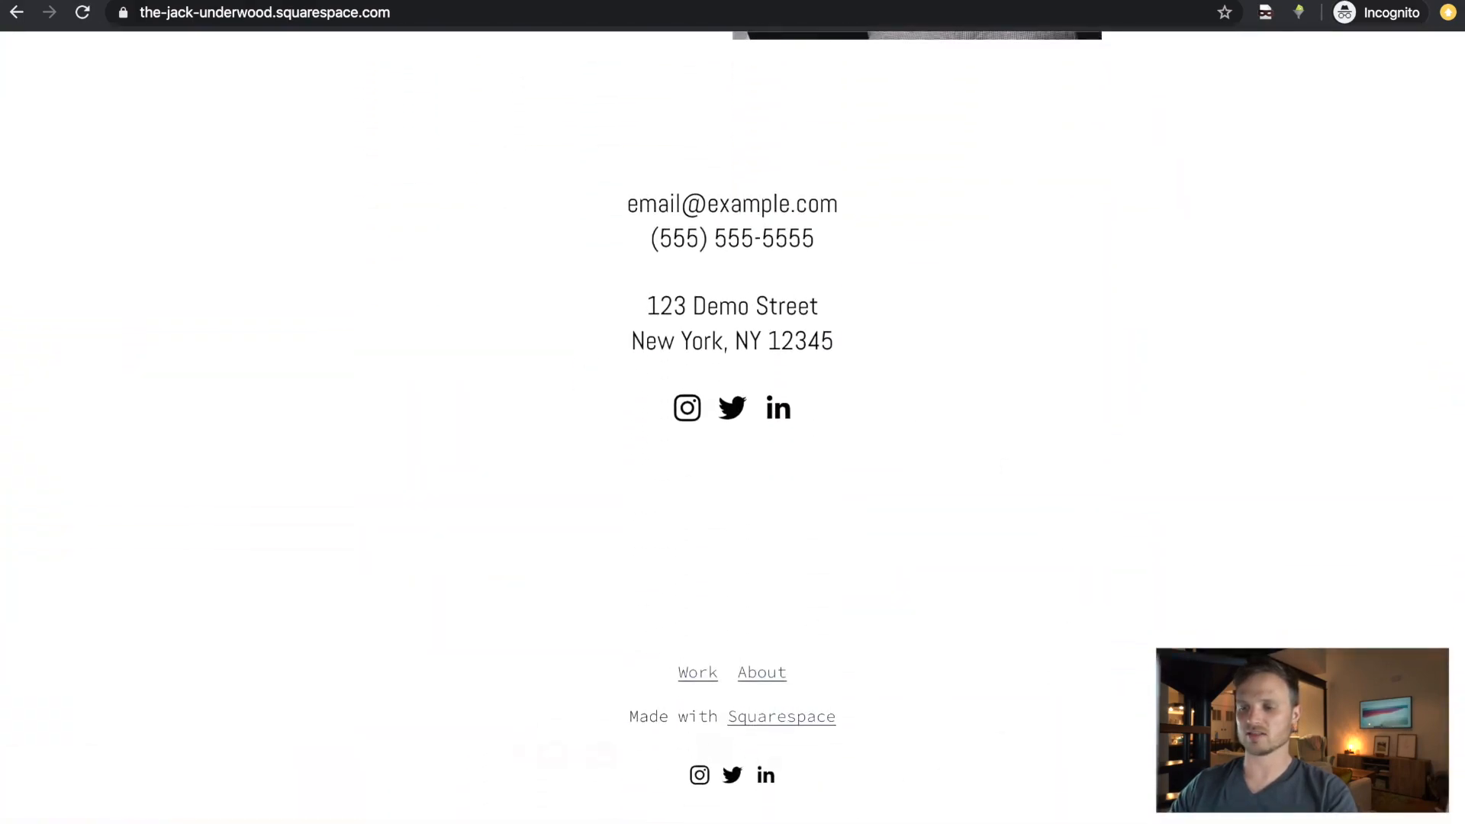
pyautogui.scroll(10, 869, 497)
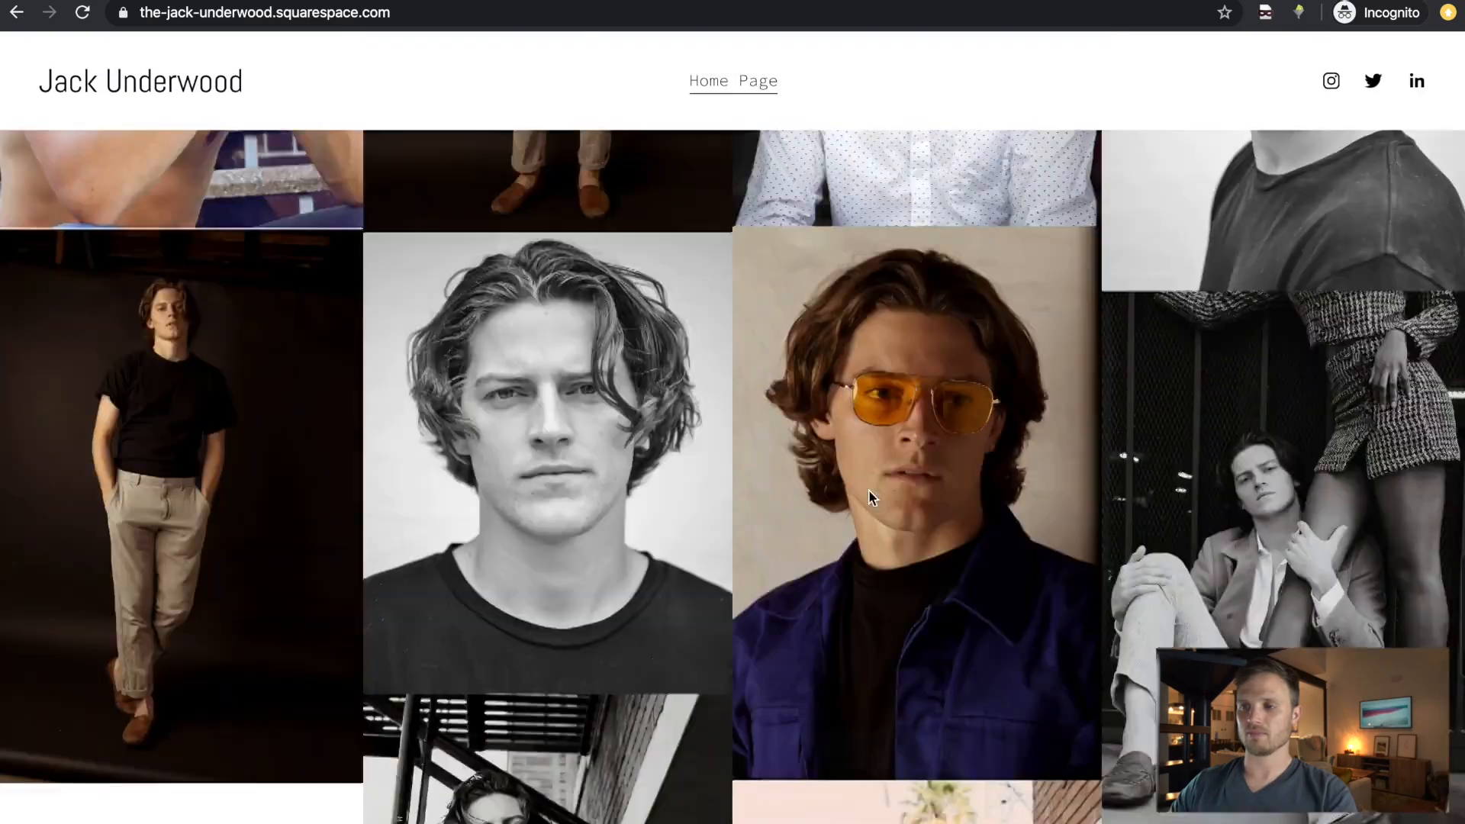
pyautogui.scroll(10, 870, 497)
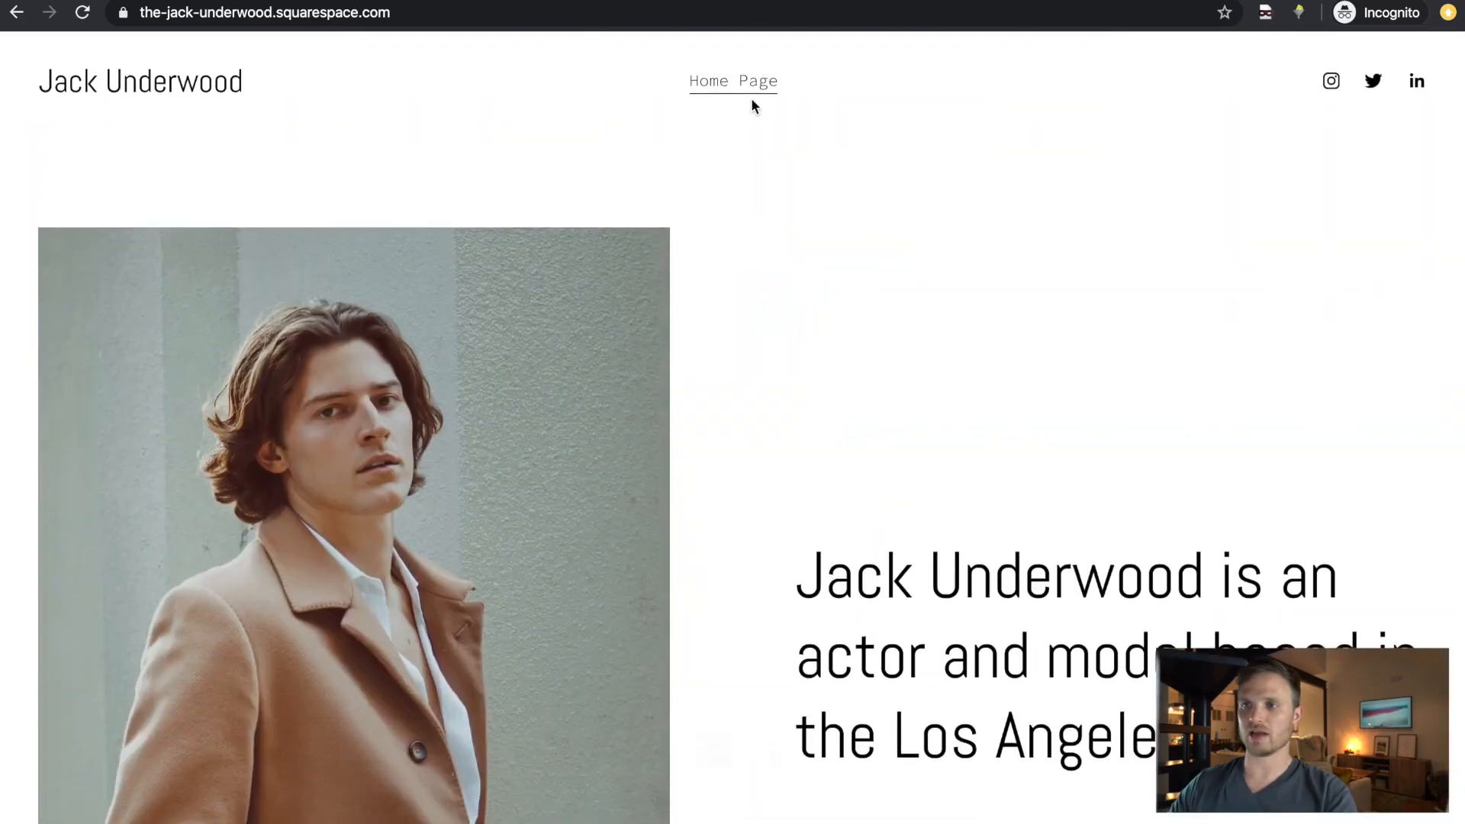
pyautogui.hotkey('ctrl', 'Left')
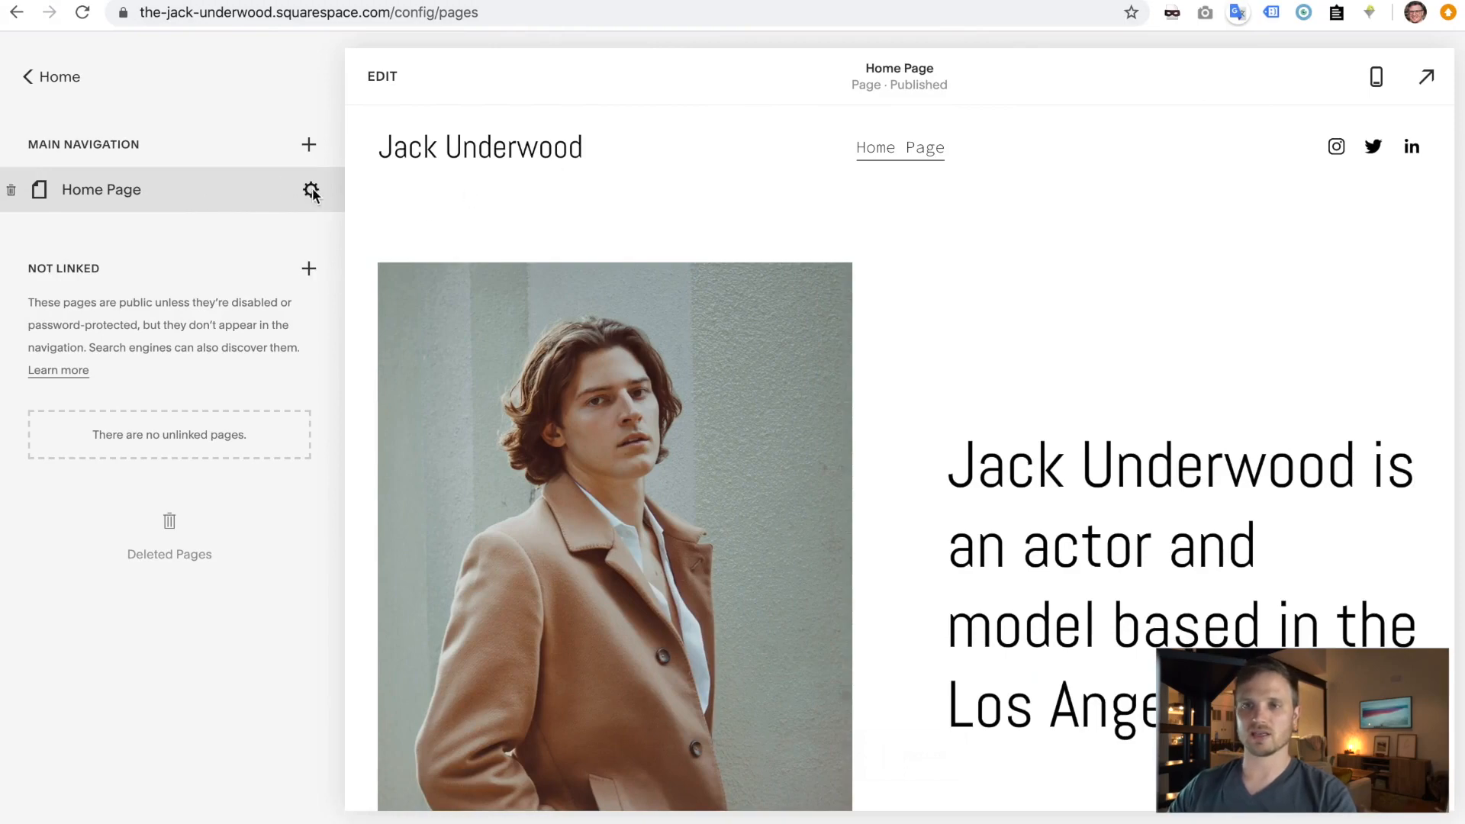
# - Change the home page's navigation title and page title from 'Home Page' to 'Home'
pyautogui.click(311, 191)
pyautogui.click(778, 442)
pyautogui.moveTo(778, 441); pyautogui.dragTo(717, 434)
pyautogui.press('BackSpace')
pyautogui.click(739, 326)
pyautogui.moveTo(756, 324); pyautogui.dragTo(717, 324)
pyautogui.press('BackSpace')
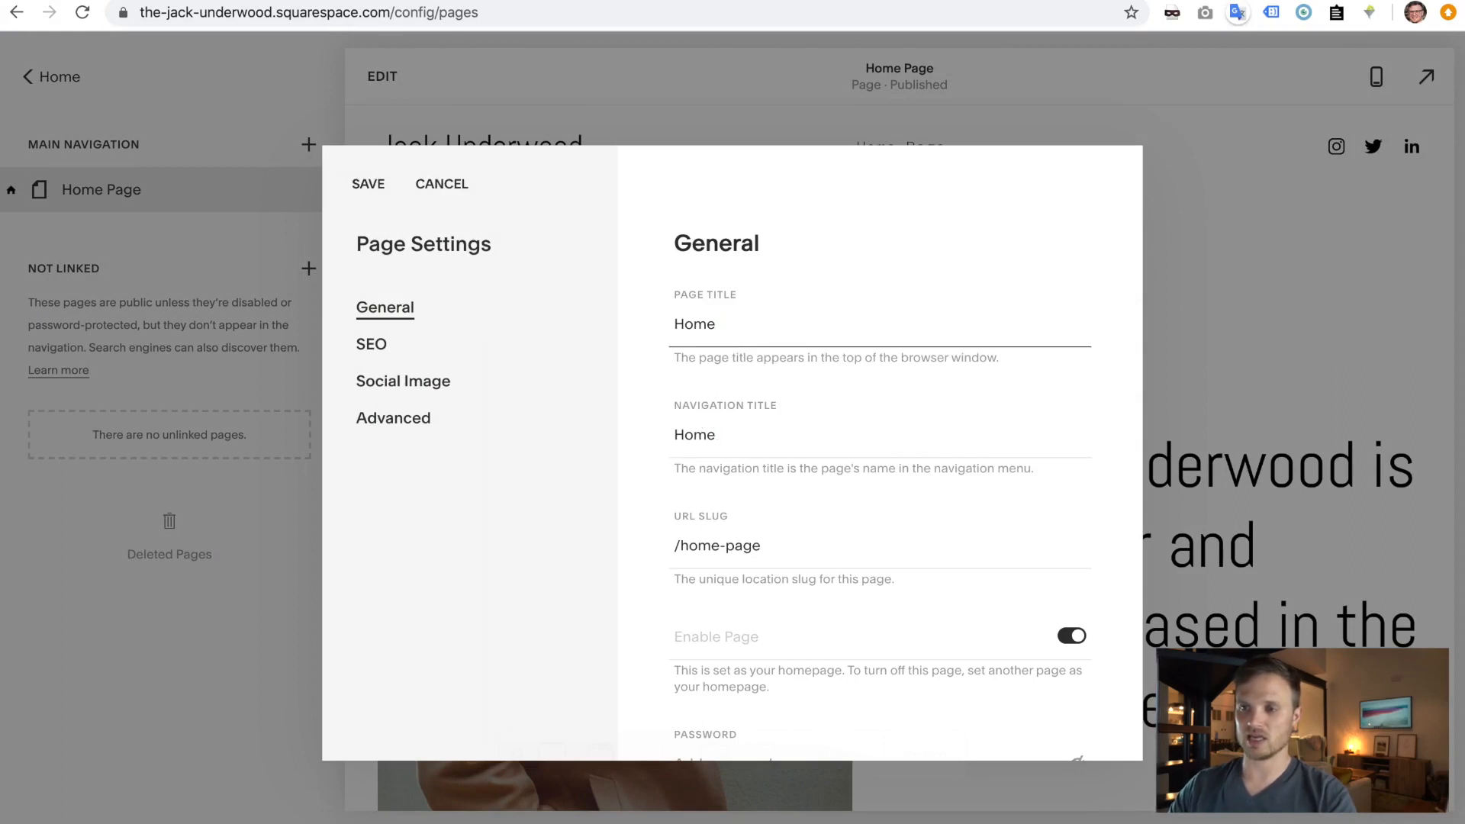
# - Shorten the URL slug to /home and review the page's SEO settings
pyautogui.moveTo(778, 548); pyautogui.dragTo(724, 547)
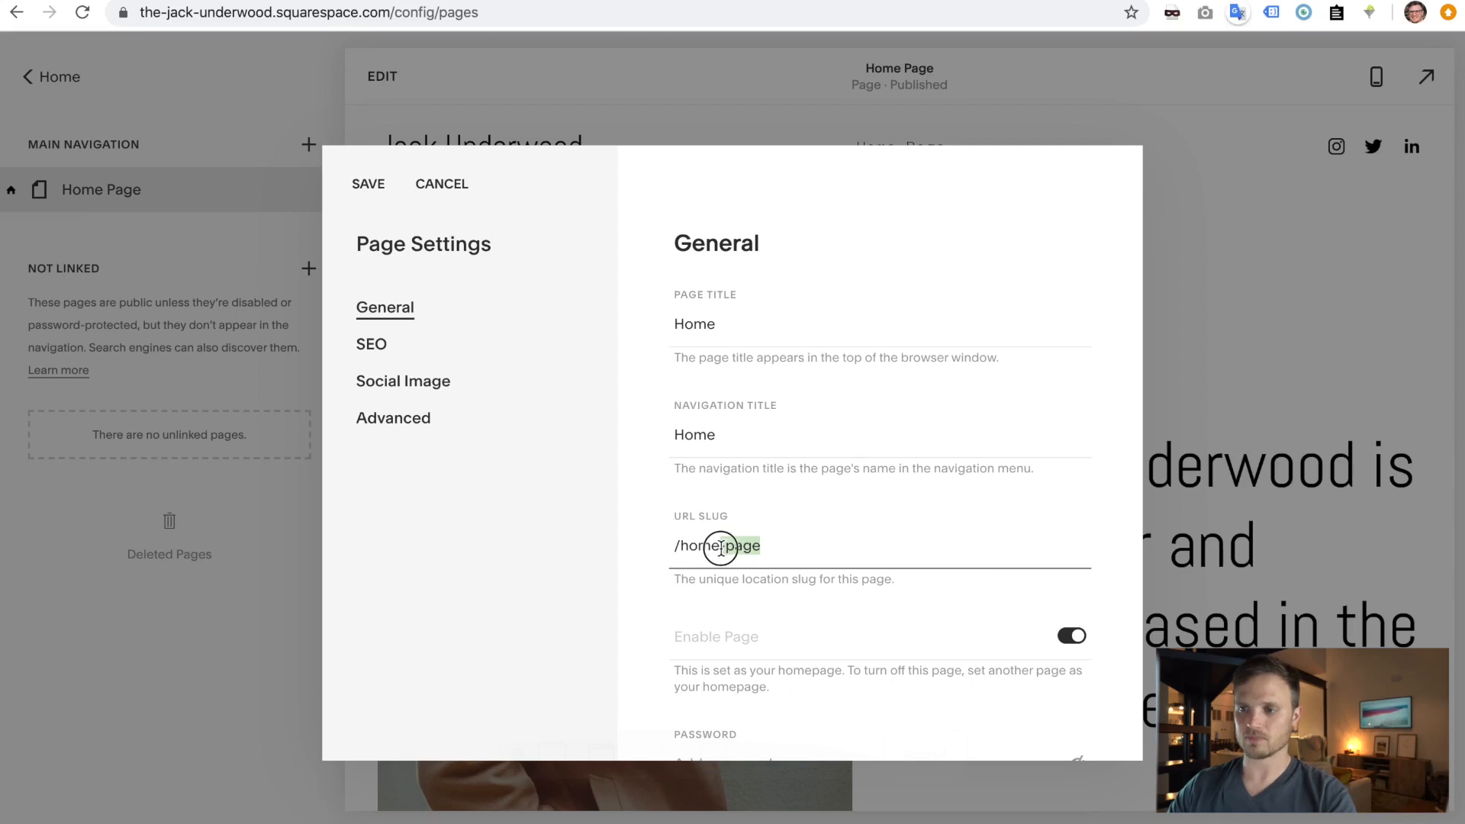
pyautogui.press('BackSpace')
pyautogui.click(640, 478)
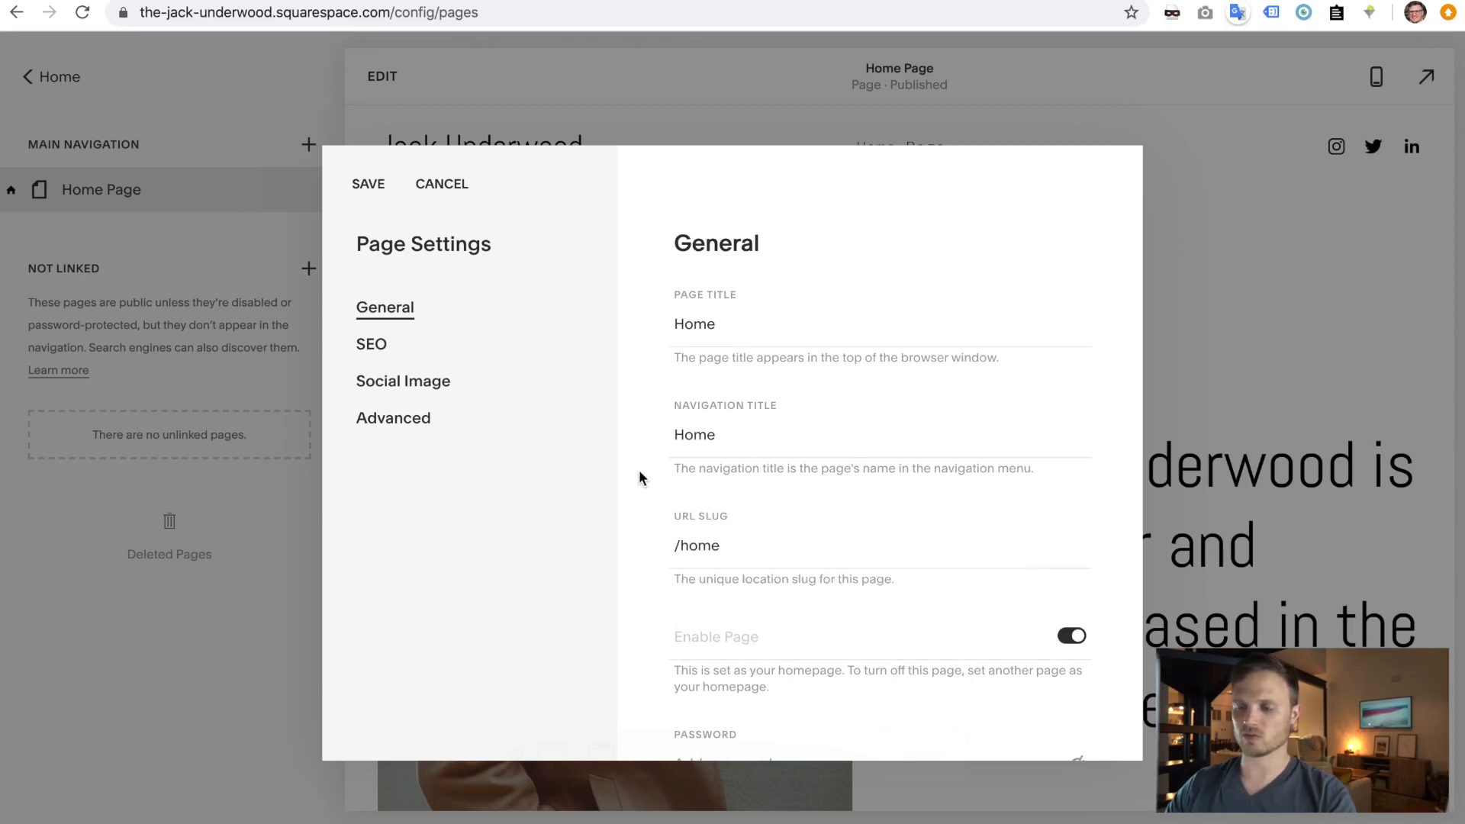
pyautogui.click(377, 355)
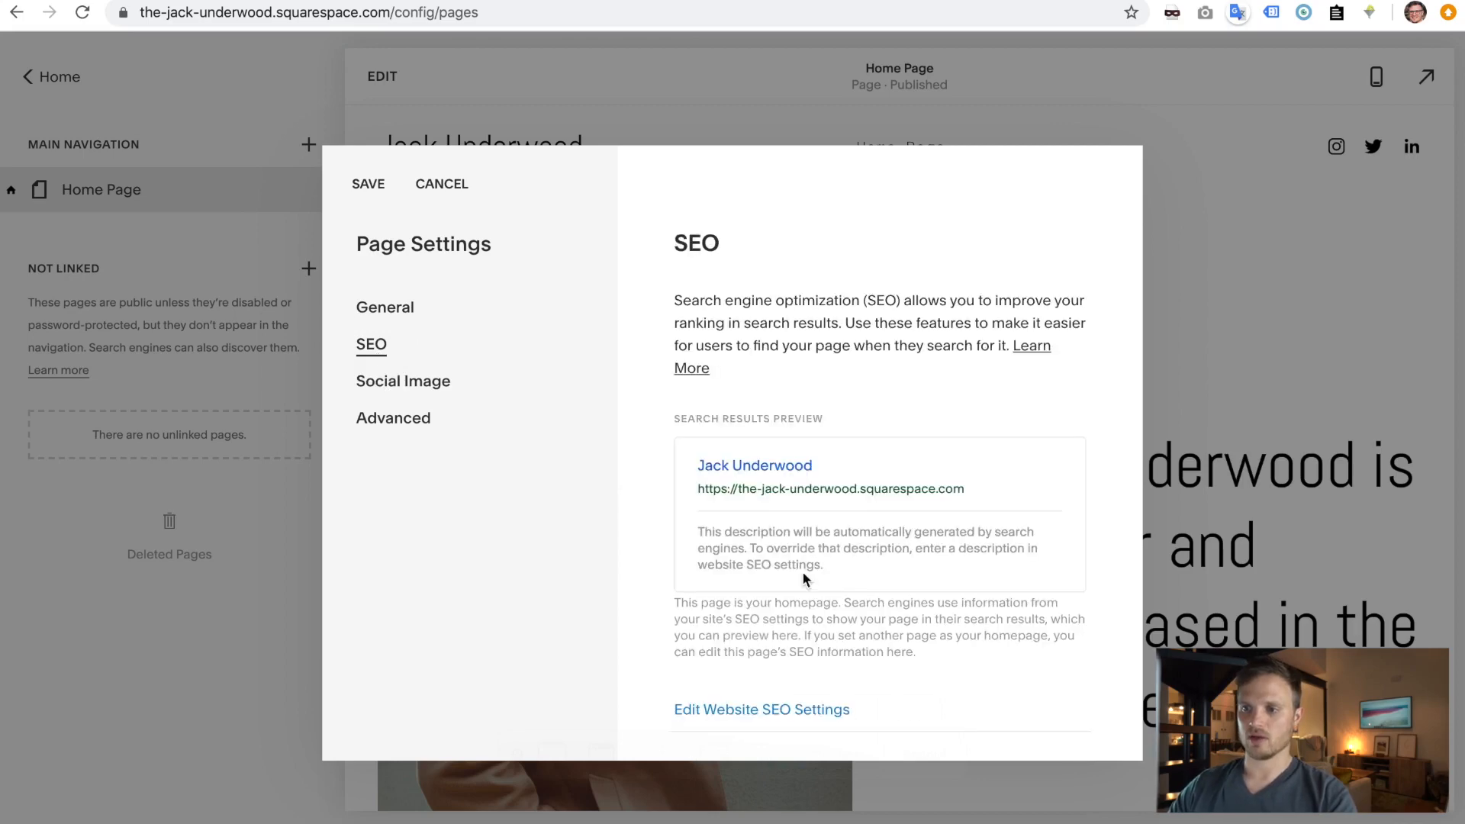
pyautogui.scroll(-1, 803, 578)
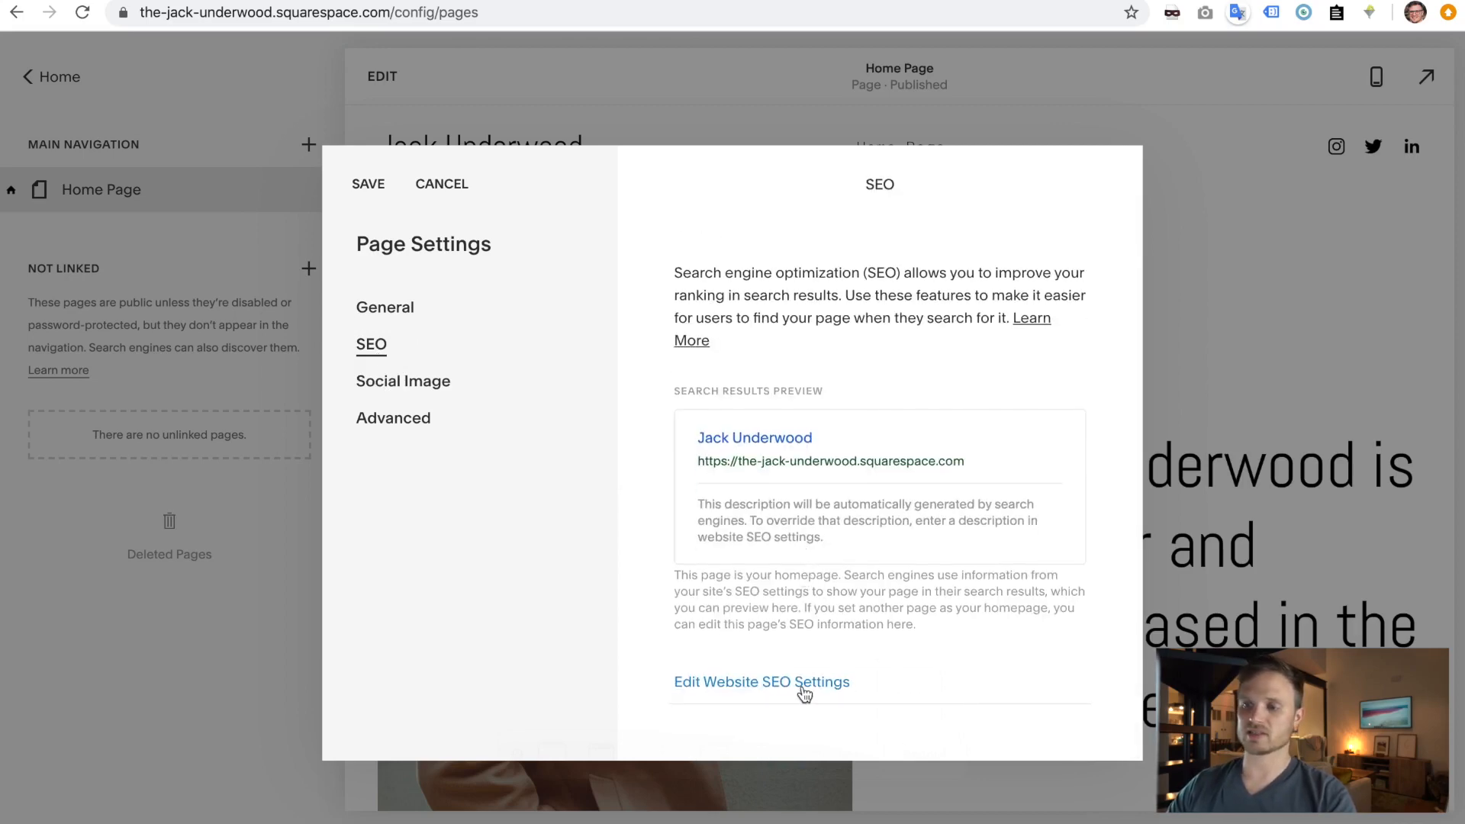
pyautogui.scroll(1, 753, 429)
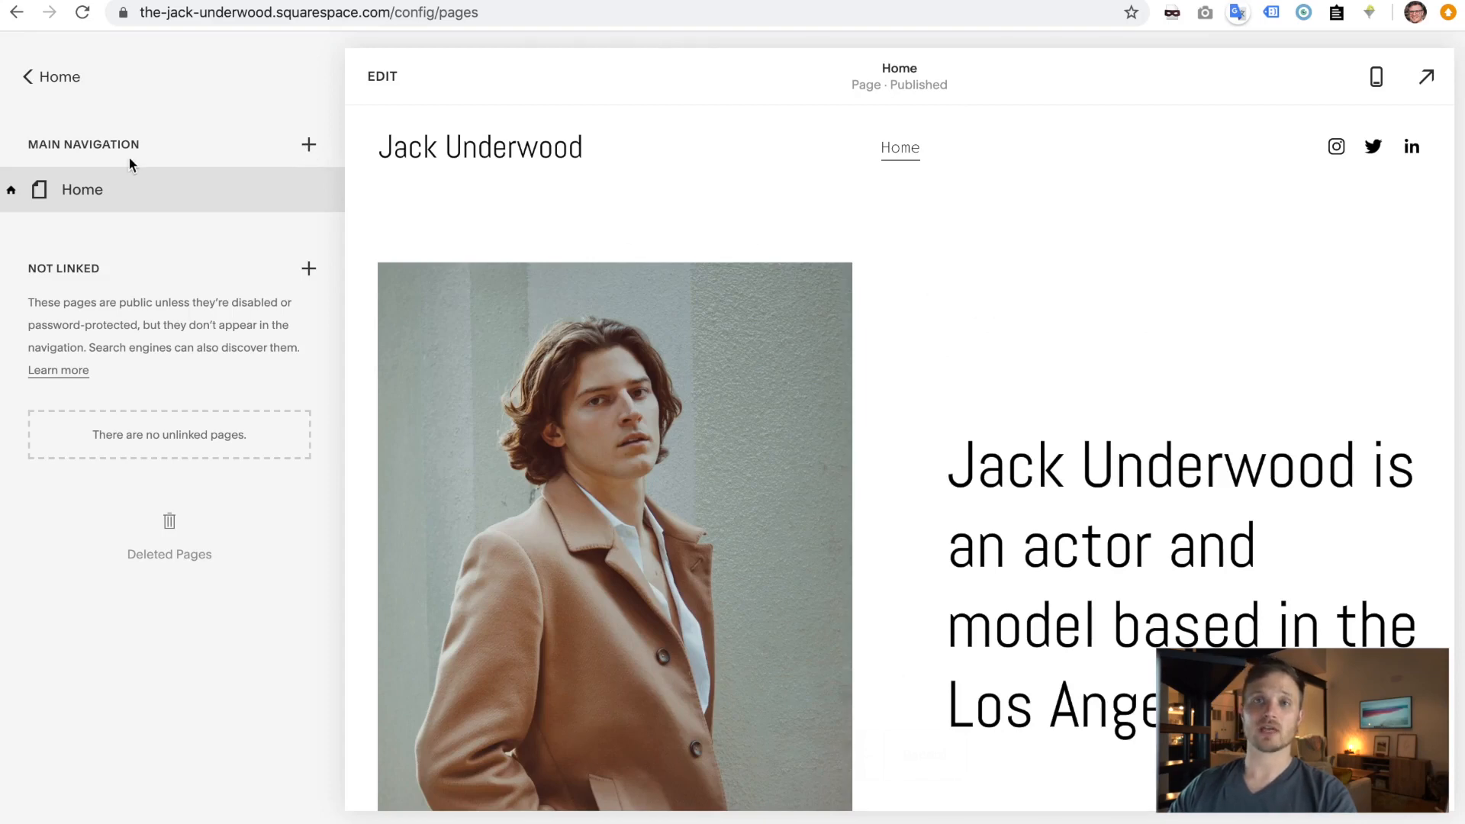
# - Create a new page from the About 3 layout and name it About
pyautogui.click(308, 145)
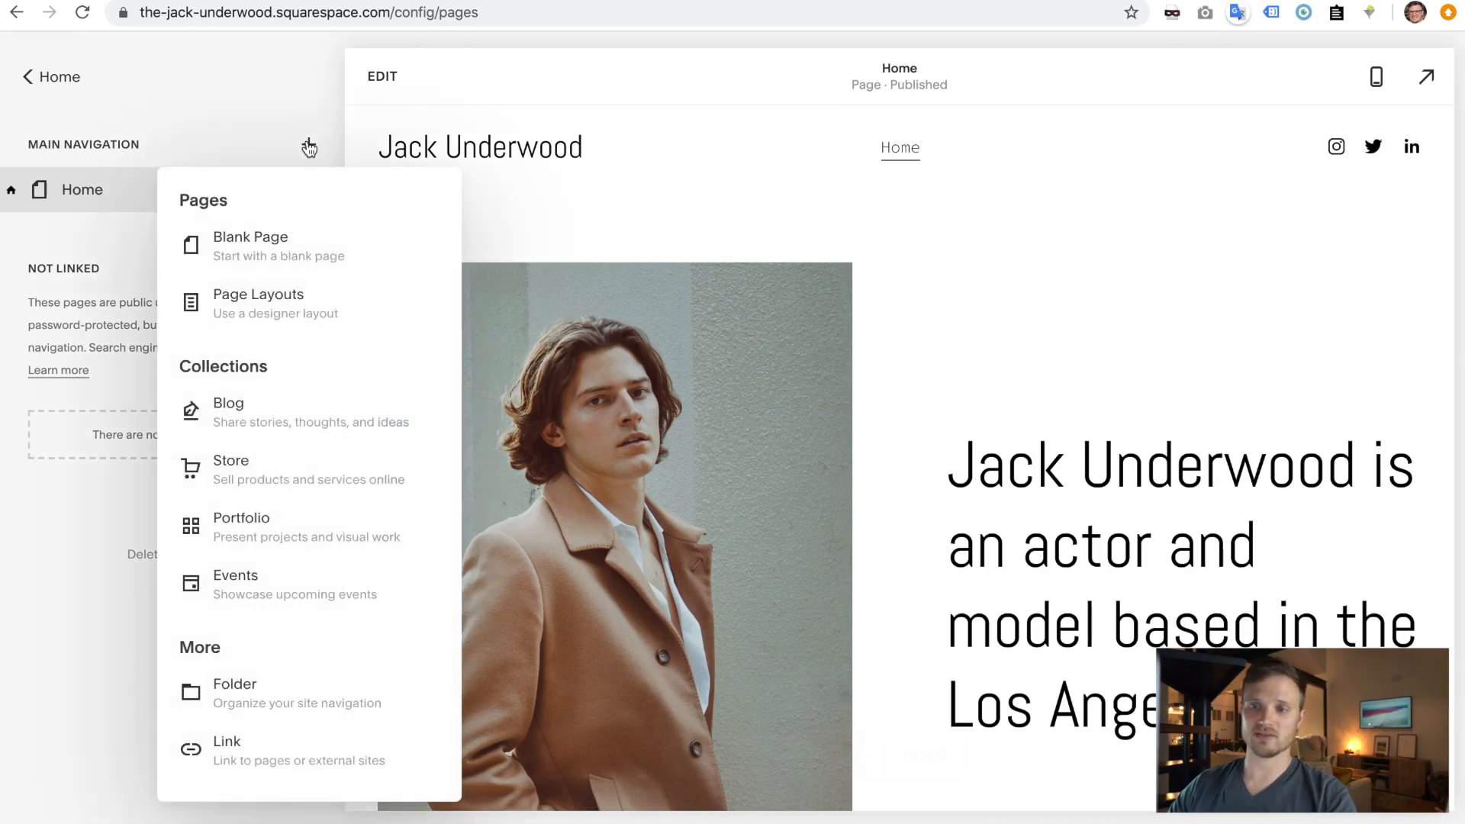
pyautogui.click(273, 305)
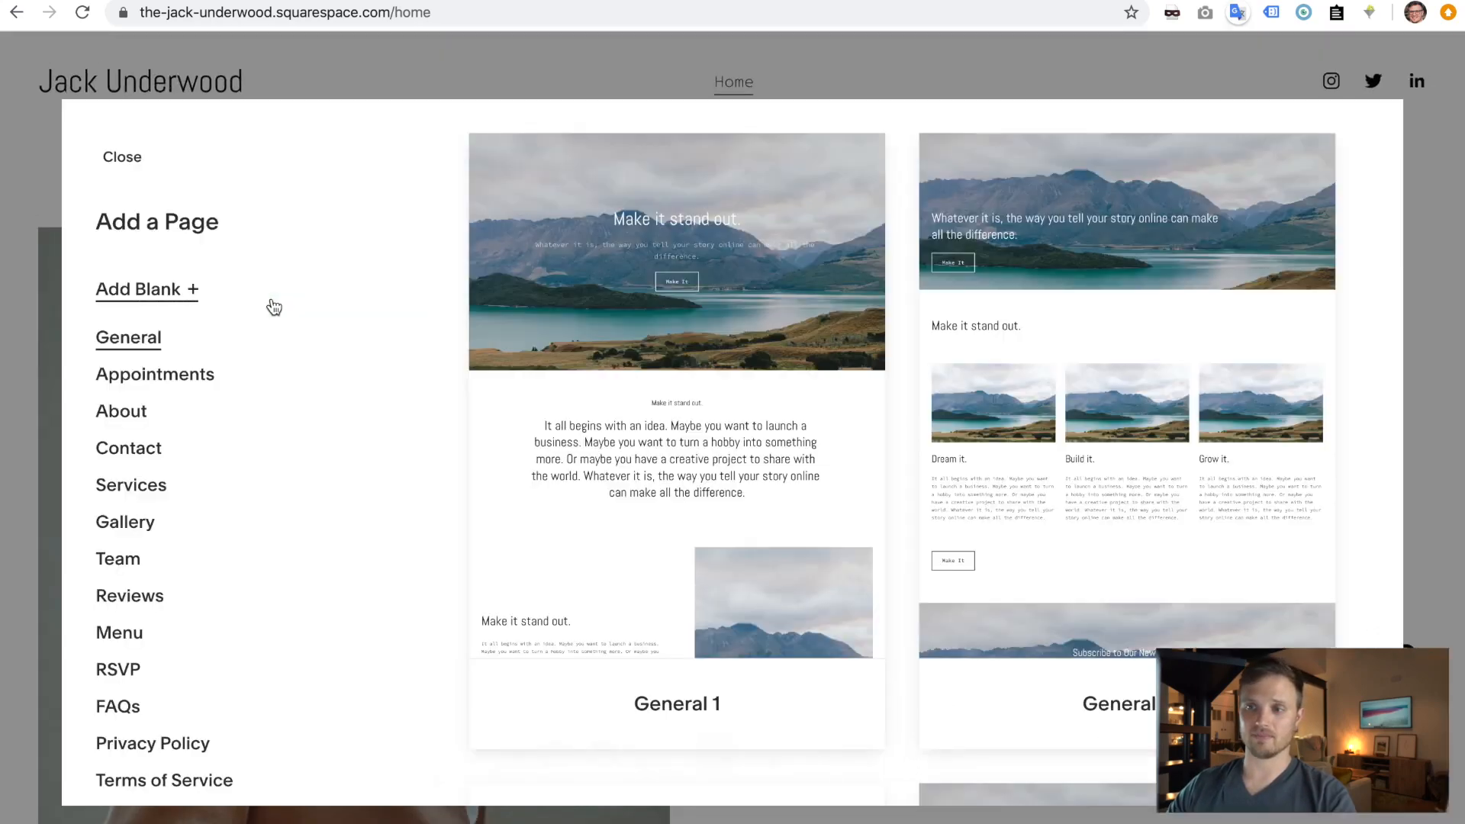
pyautogui.scroll(-8, 827, 428)
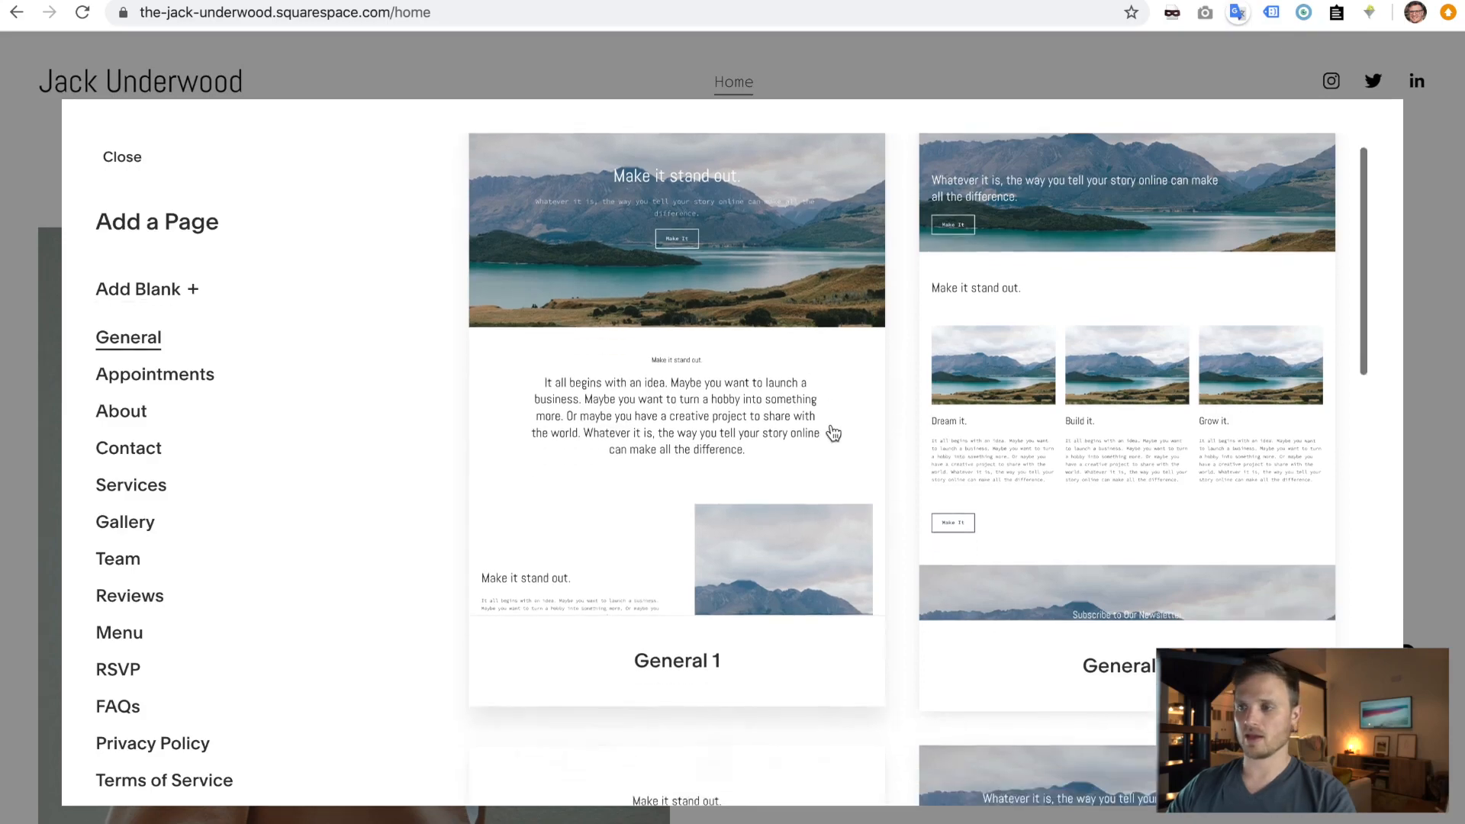
pyautogui.scroll(-5, 833, 434)
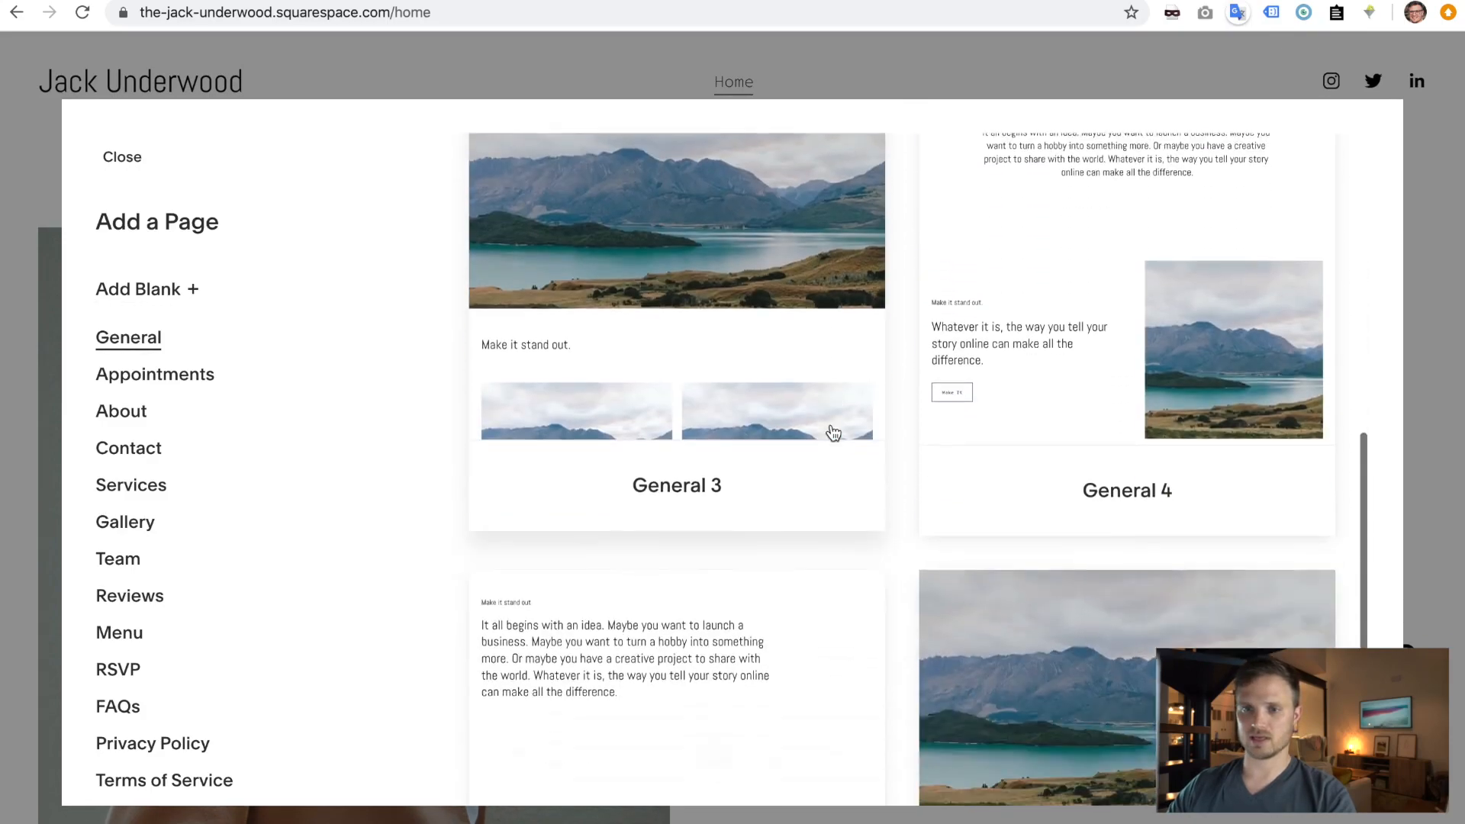
pyautogui.click(131, 410)
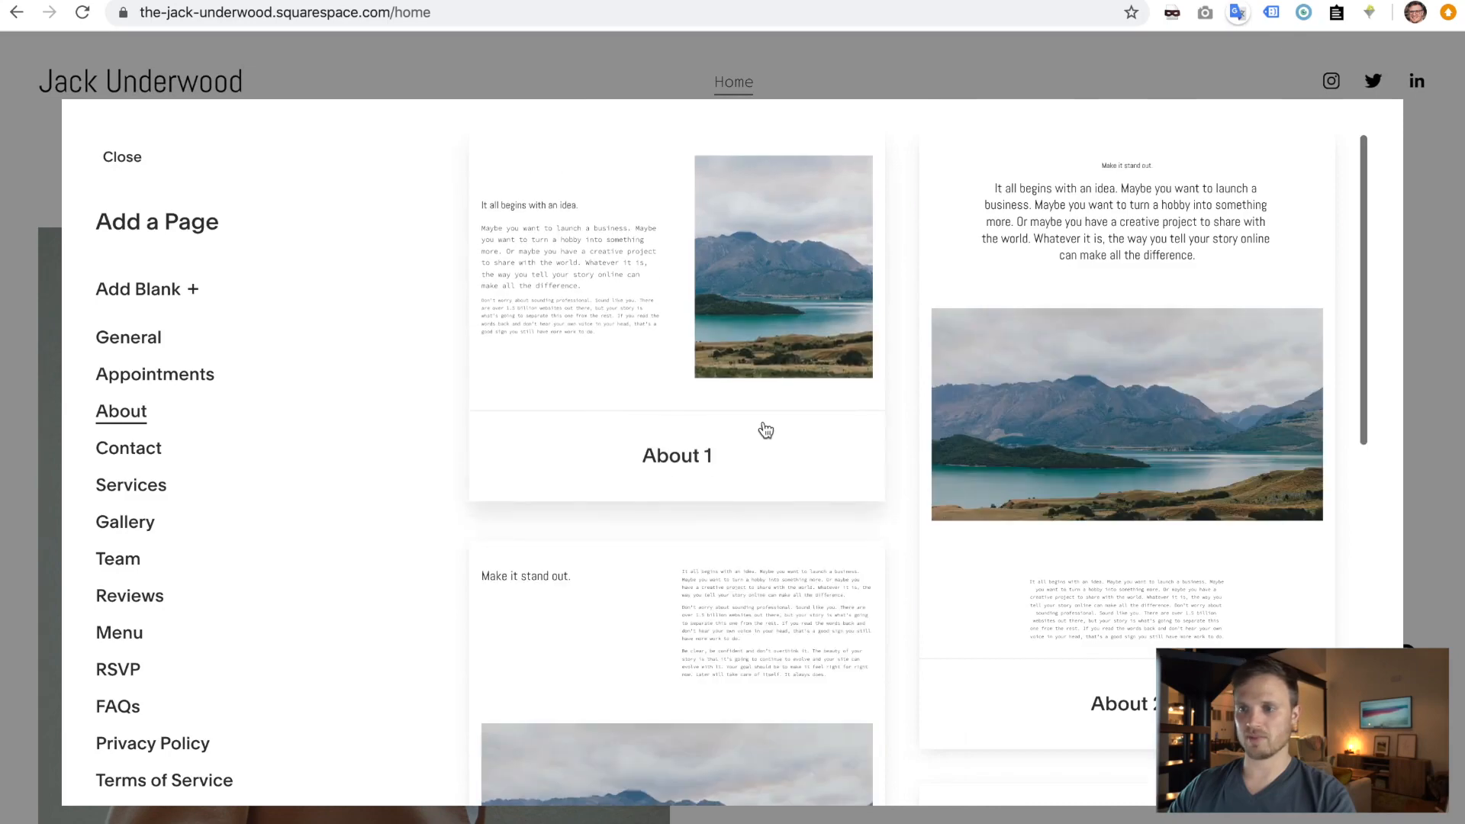
pyautogui.scroll(-2, 764, 429)
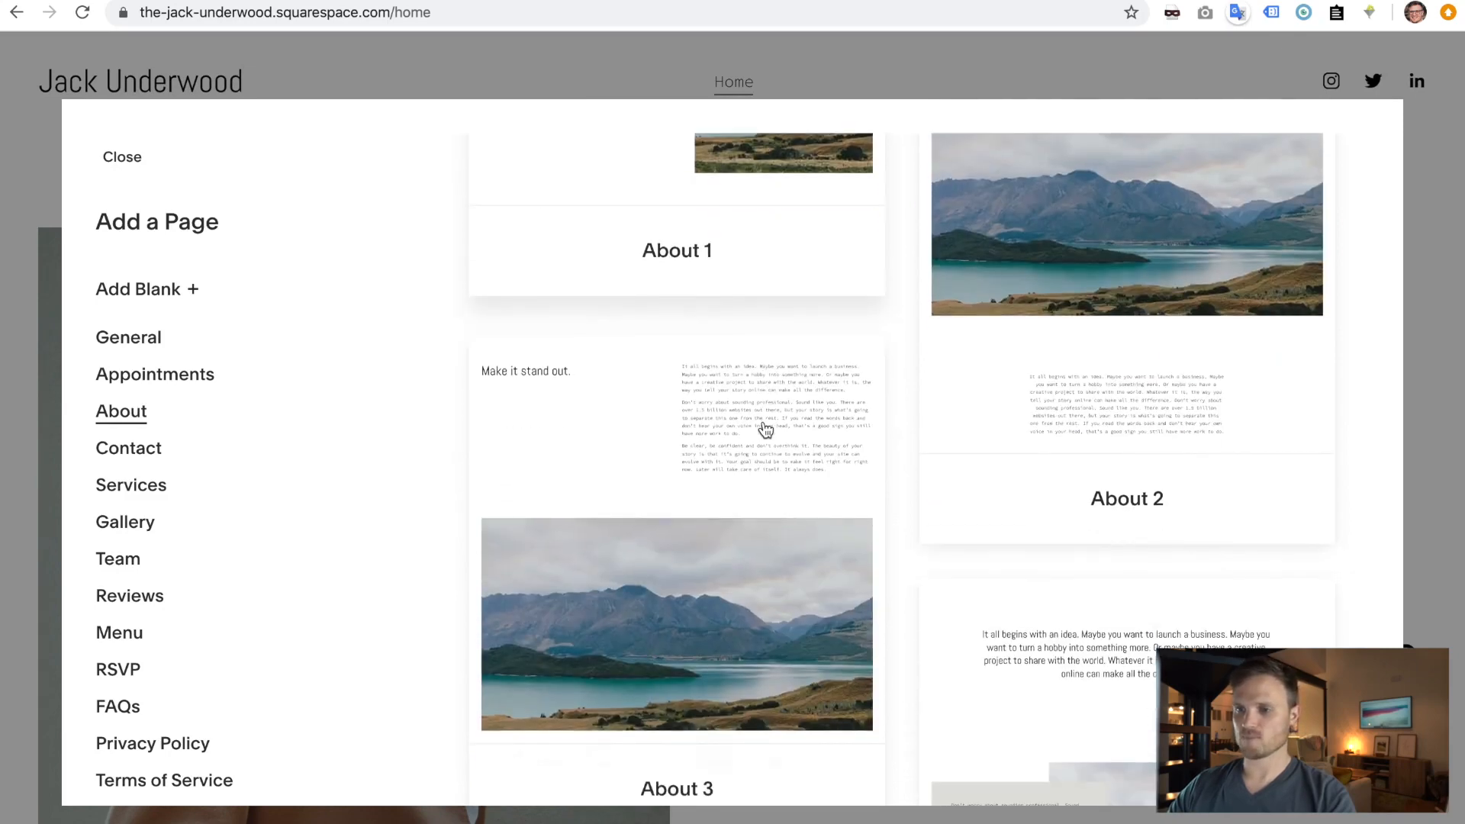
pyautogui.scroll(3, 763, 429)
pyautogui.scroll(-4, 763, 429)
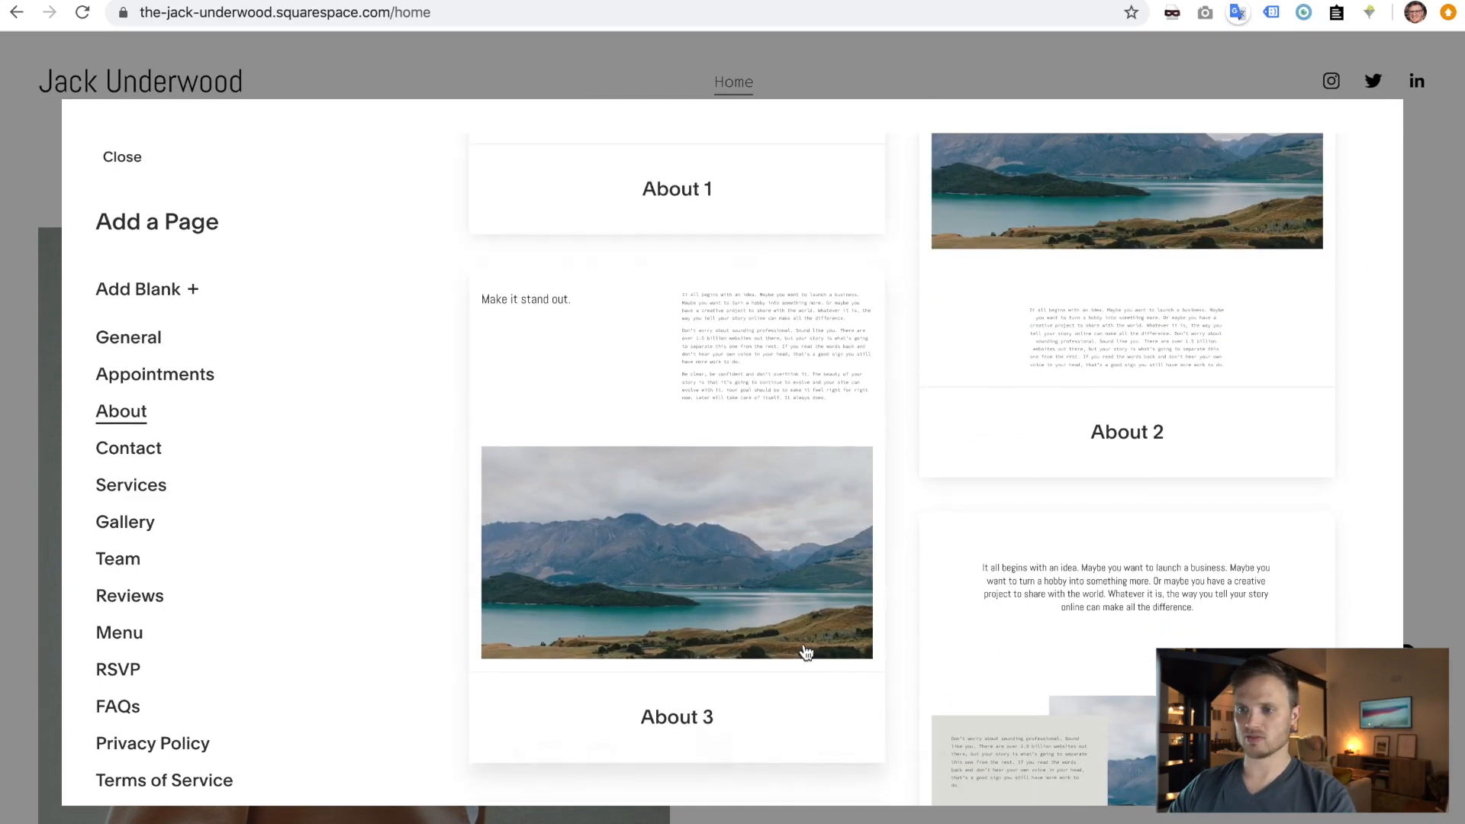
pyautogui.click(716, 544)
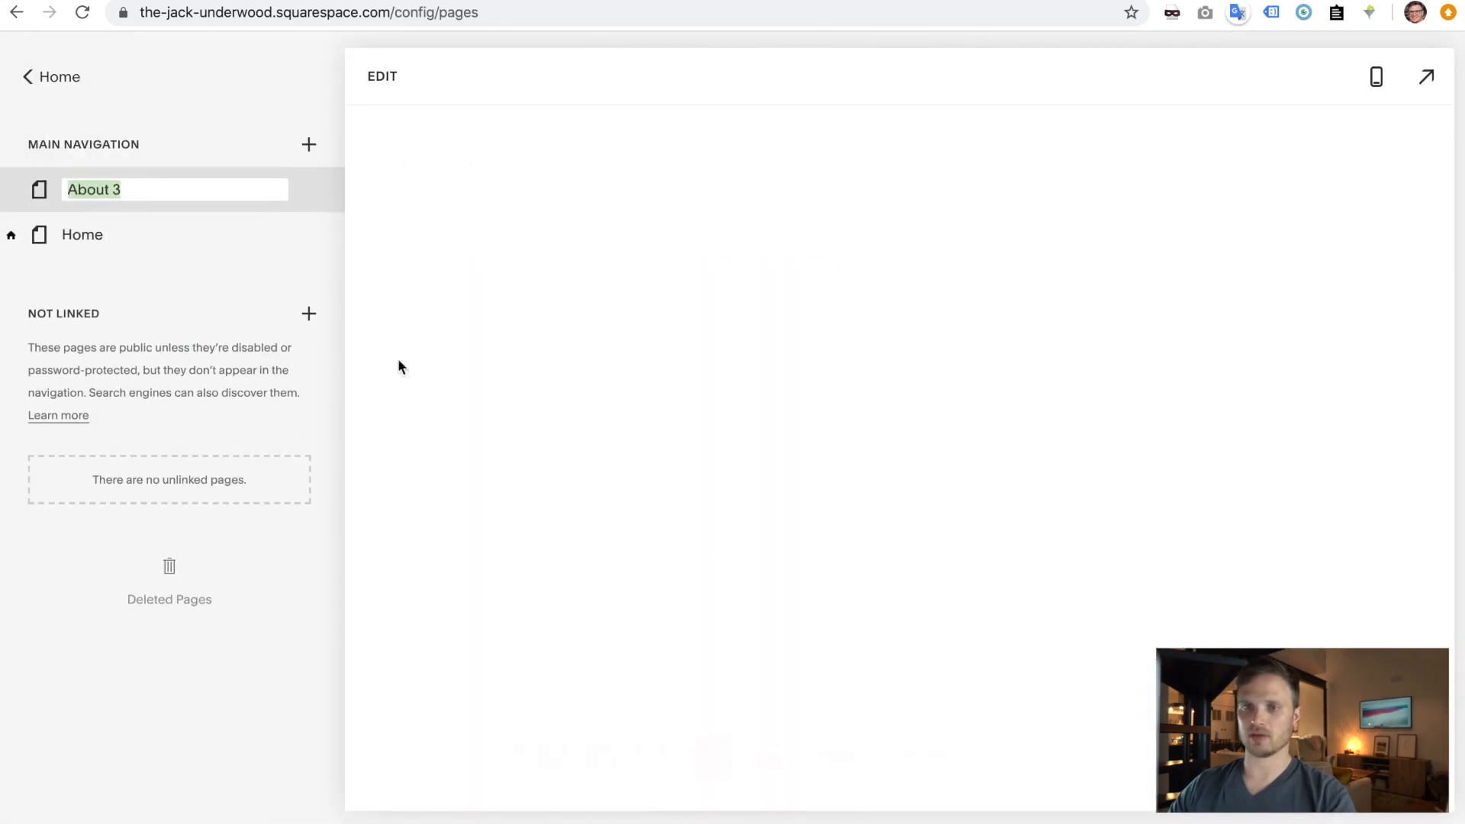
pyautogui.press('Right')
pyautogui.press('BackSpace')
pyautogui.press('BackSpace')
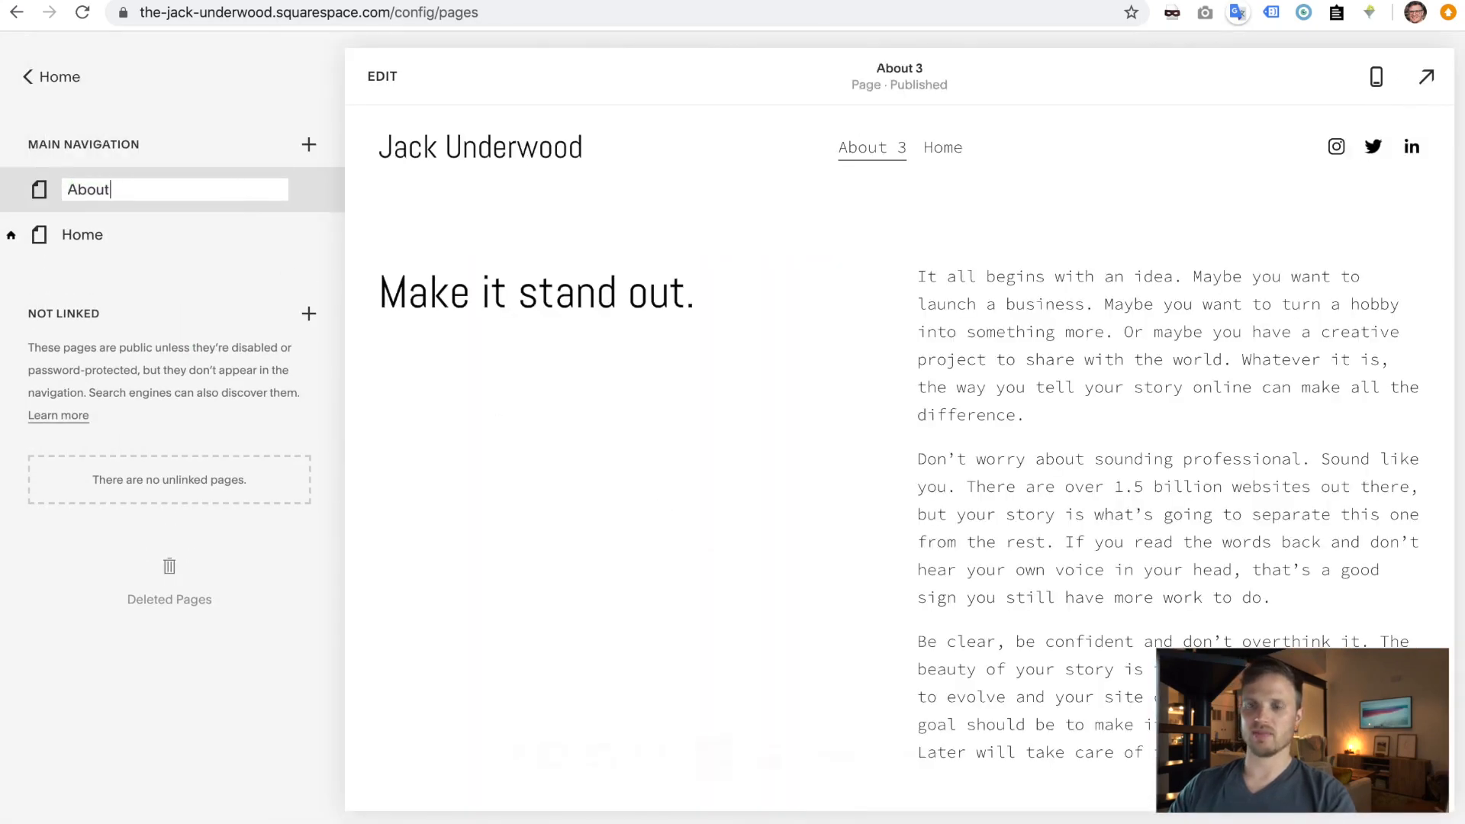
pyautogui.press('Return')
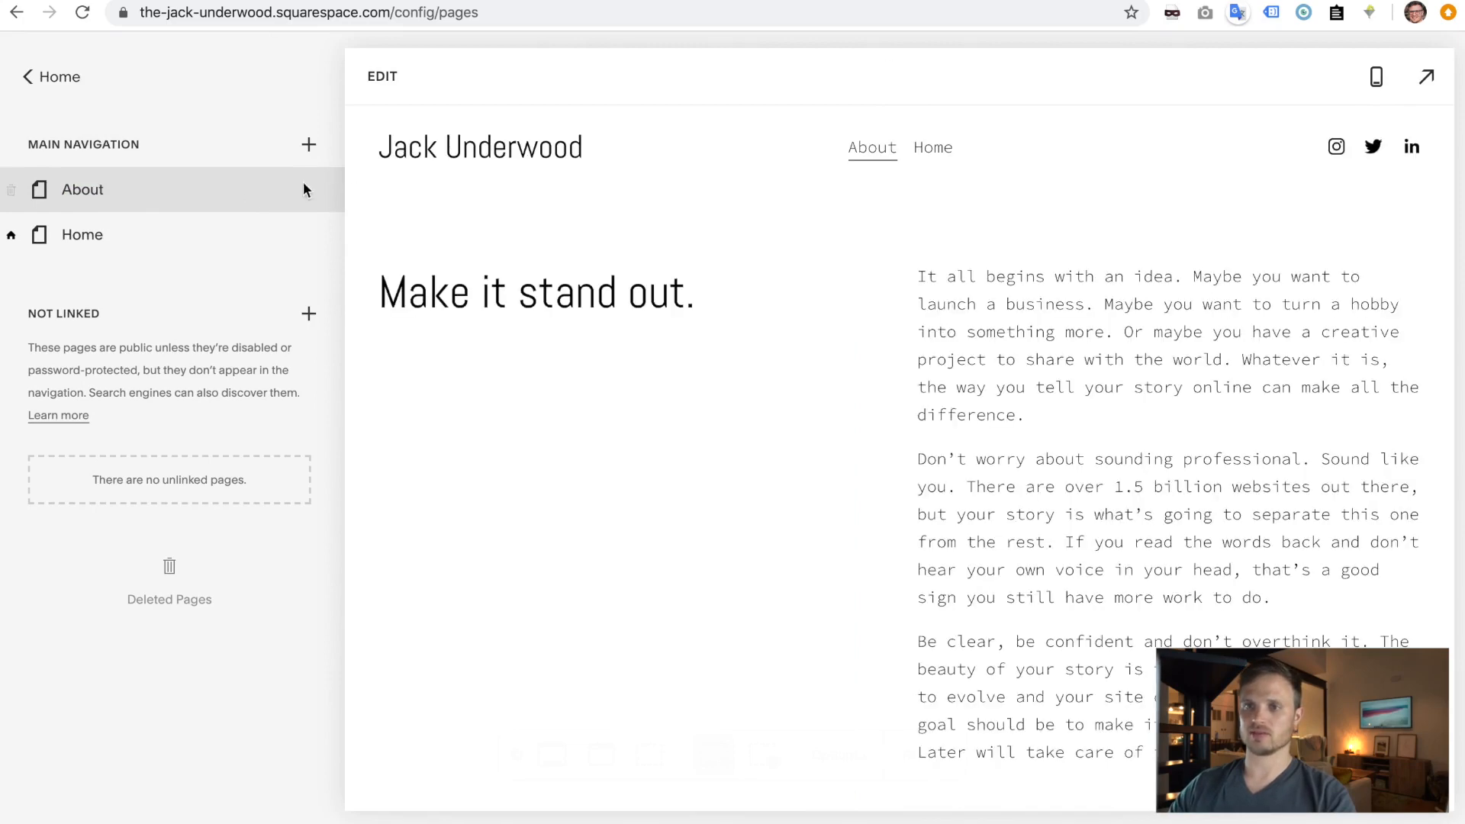
pyautogui.click(311, 191)
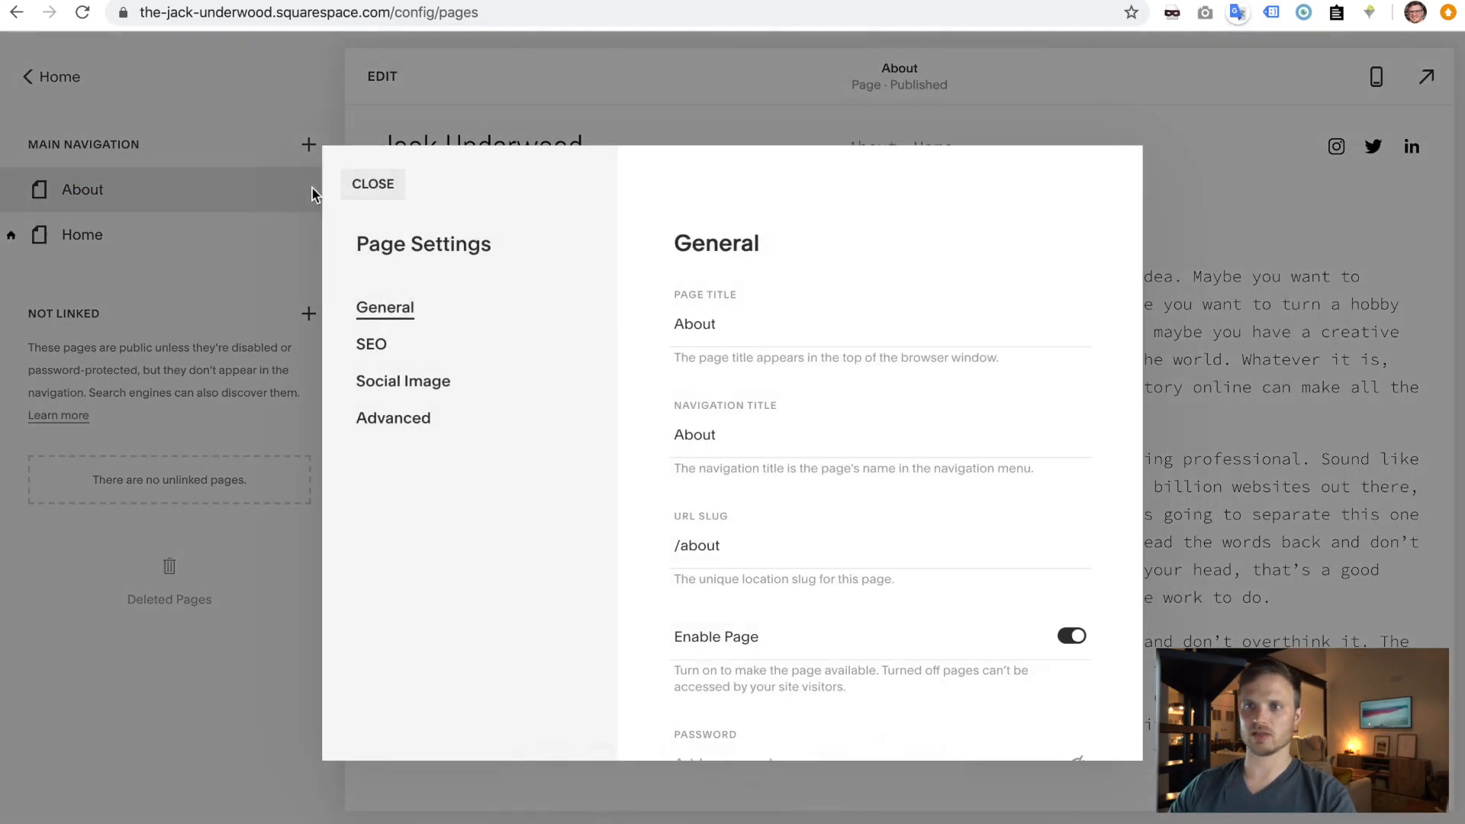
pyautogui.click(374, 345)
pyautogui.moveTo(770, 643); pyautogui.dragTo(610, 649)
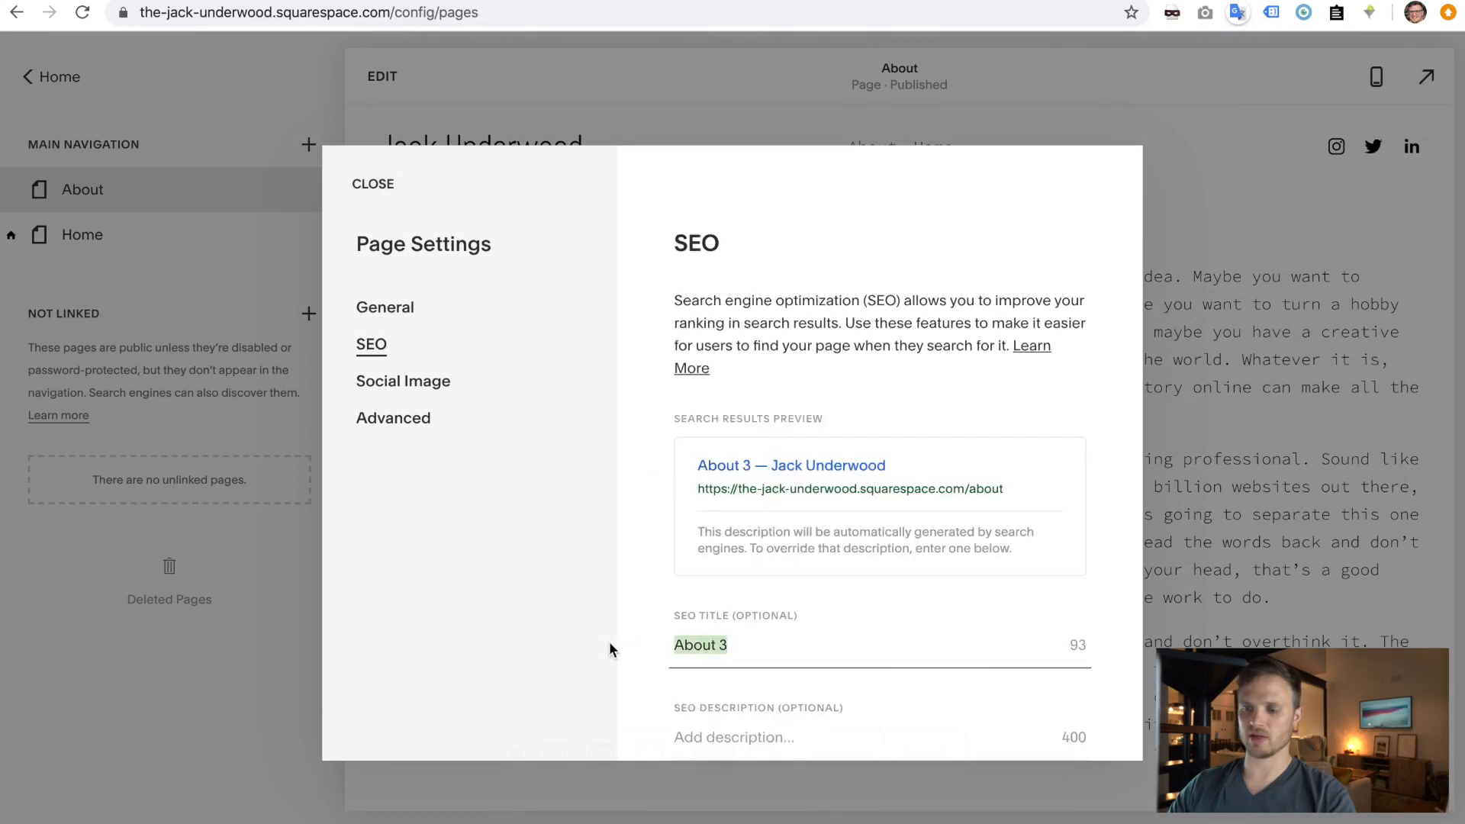
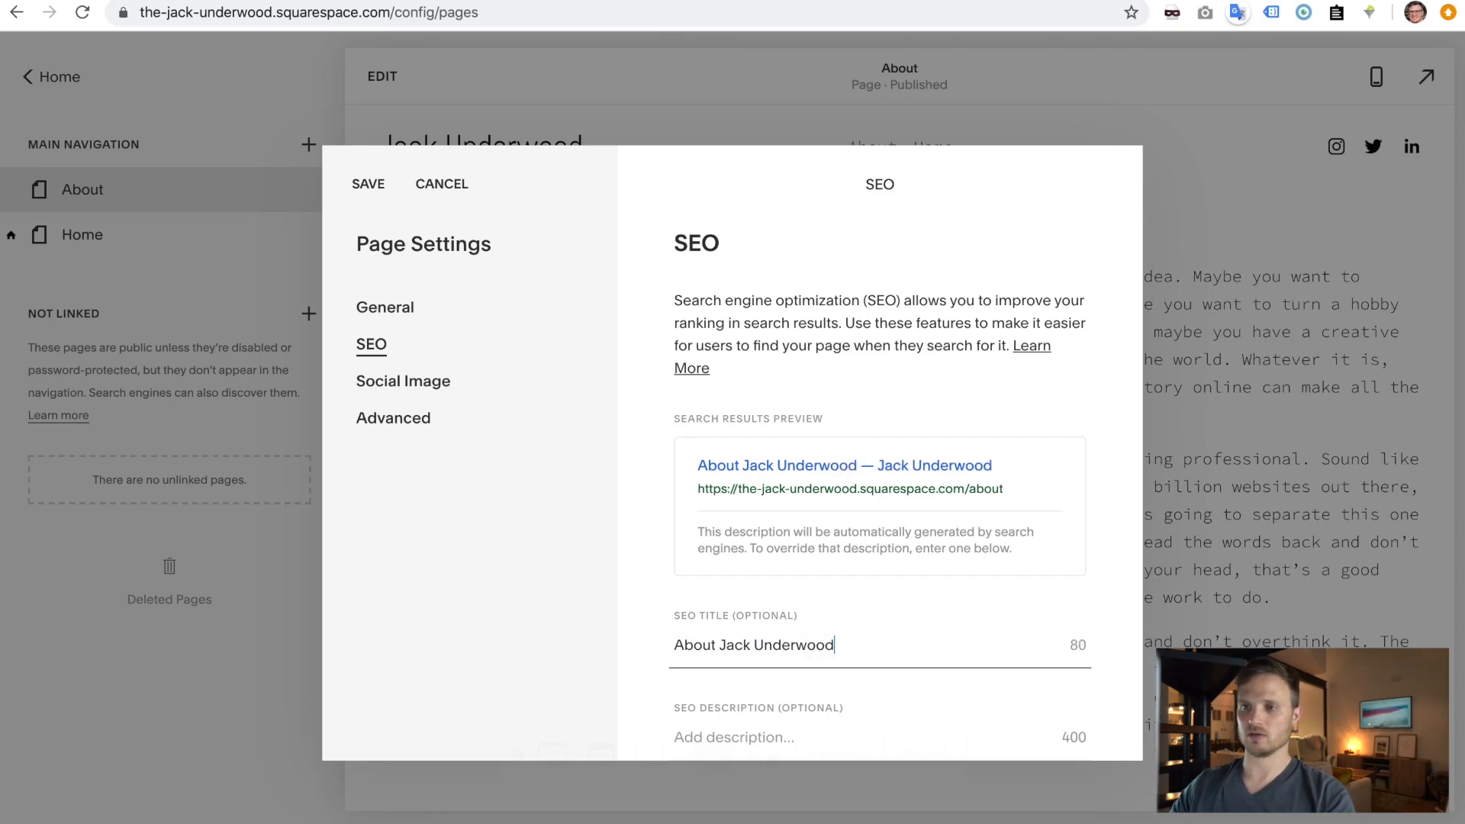
pyautogui.click(369, 192)
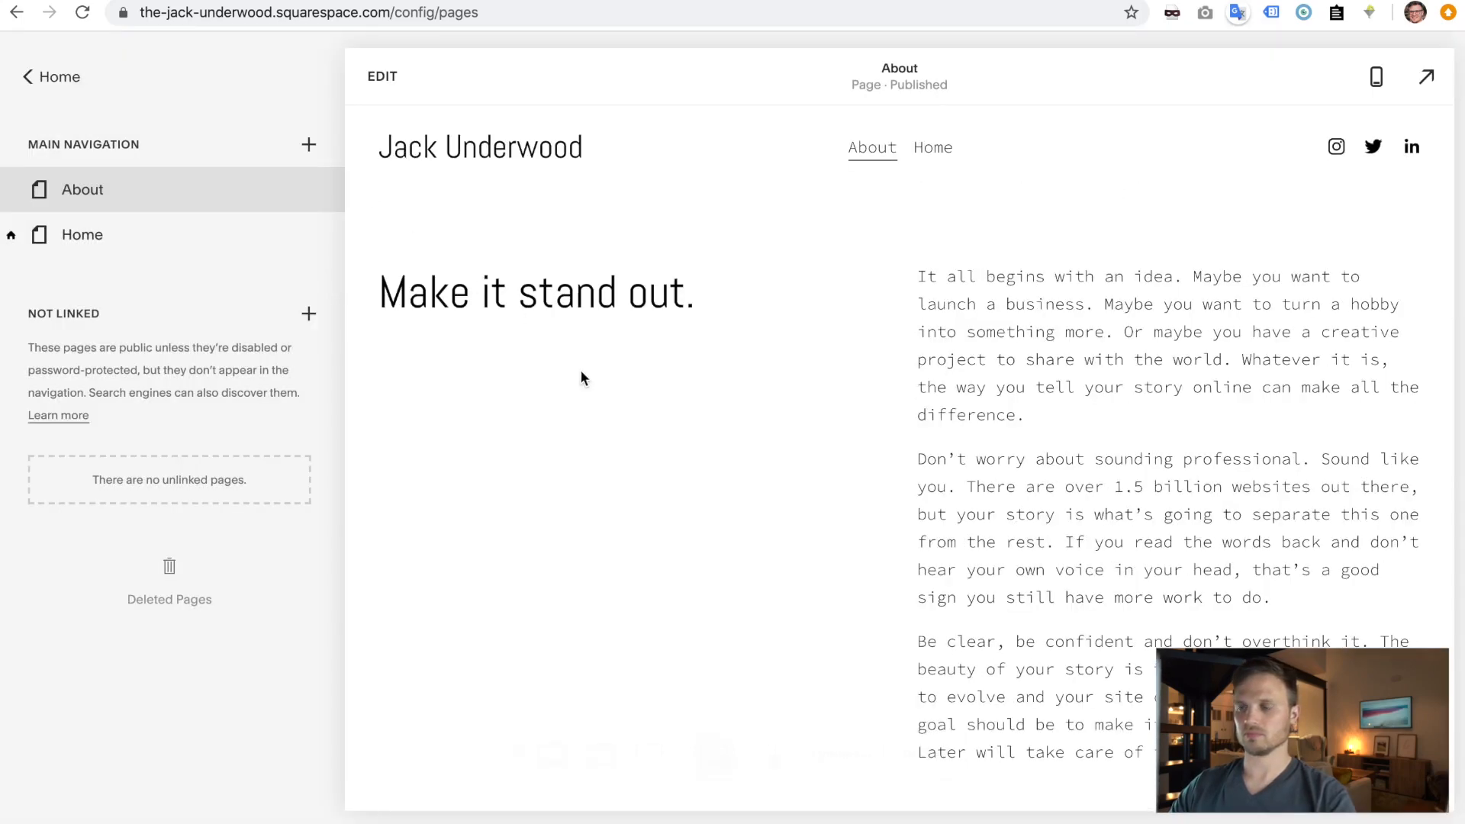
# - In the About page editor, remove the landscape section's background image
pyautogui.scroll(-10, 582, 378)
pyautogui.scroll(-3, 579, 371)
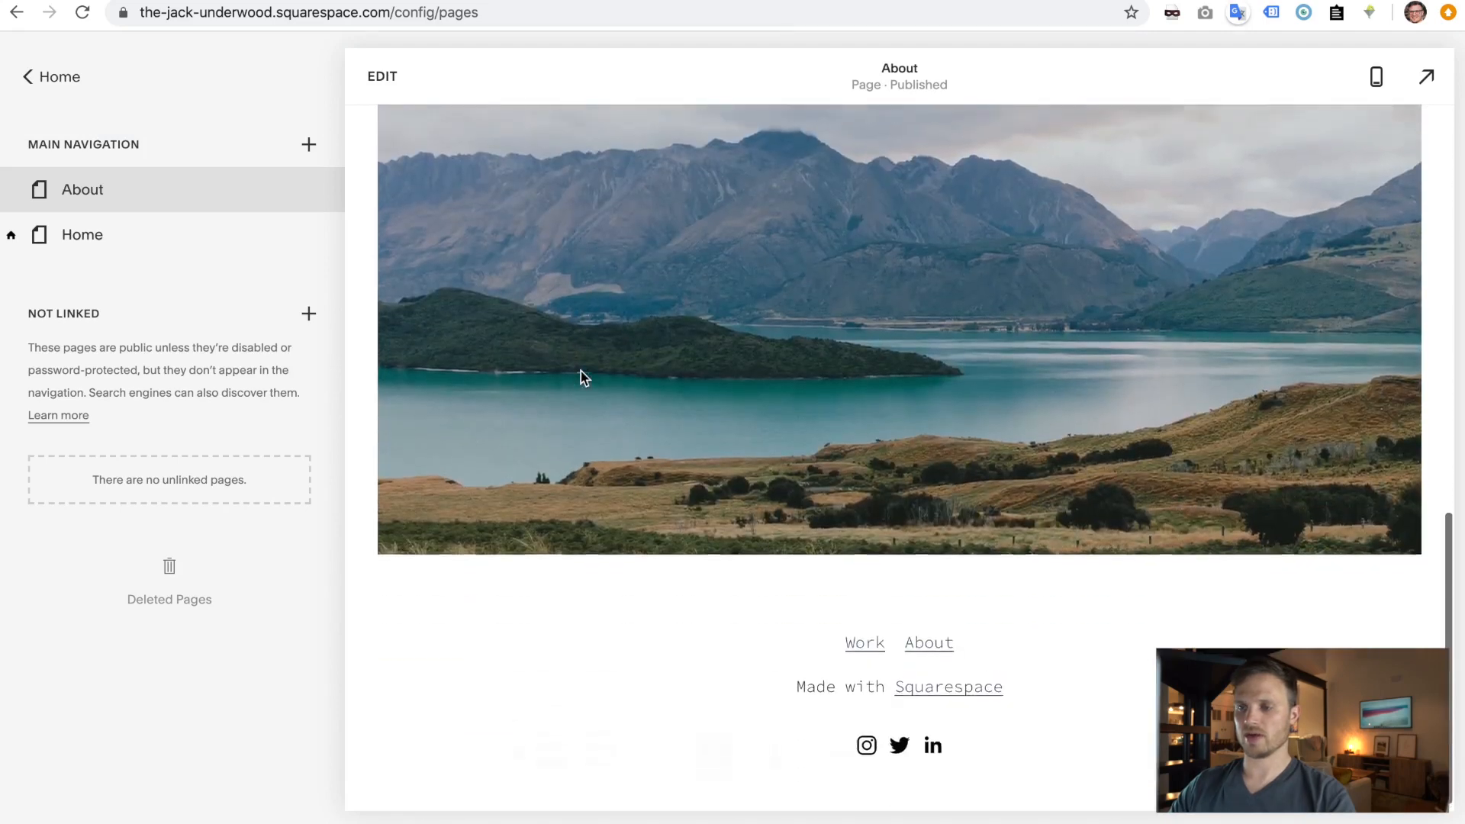
pyautogui.scroll(3, 580, 371)
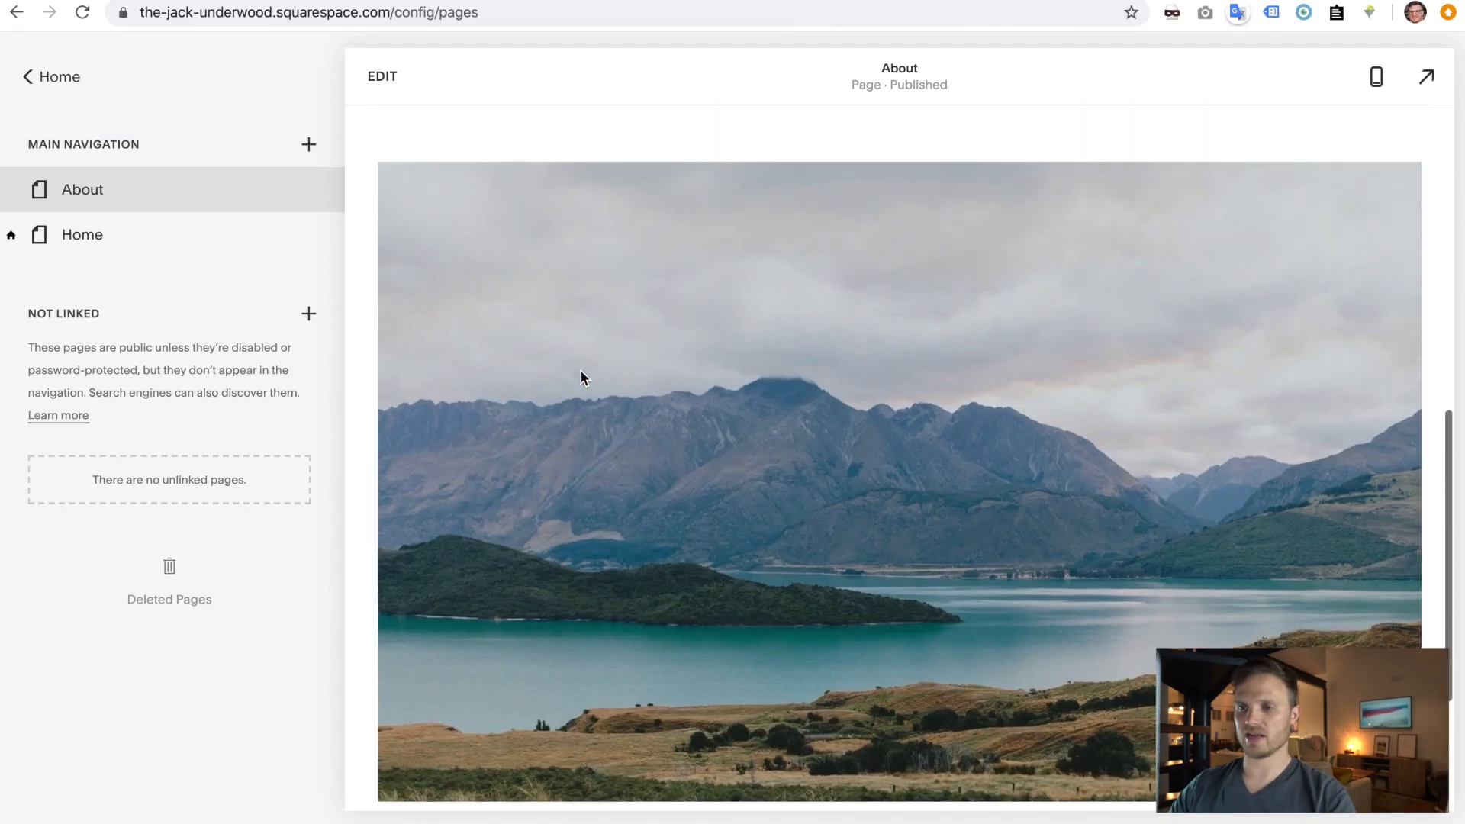
pyautogui.click(375, 76)
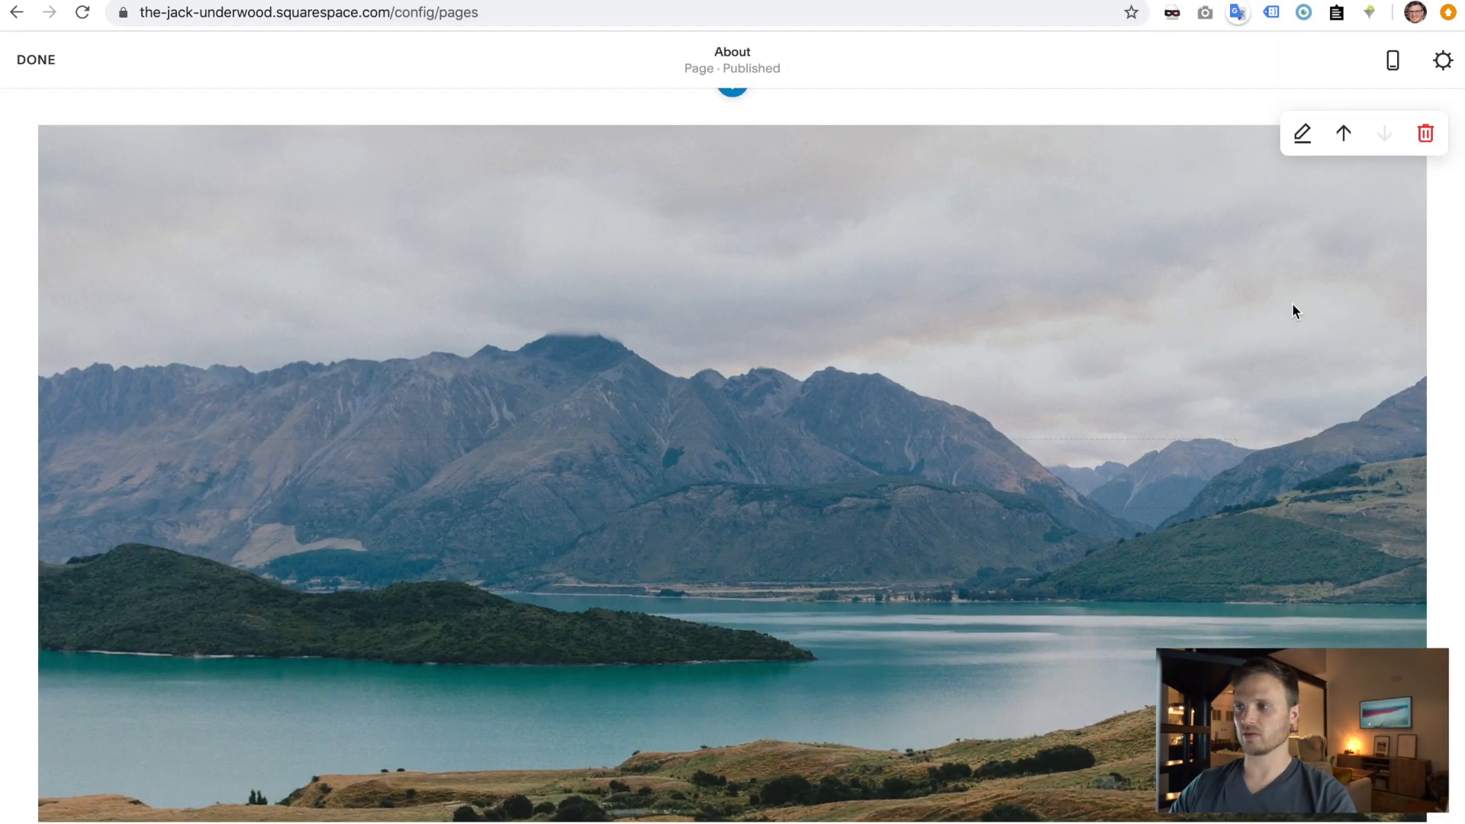
pyautogui.scroll(1, 1293, 303)
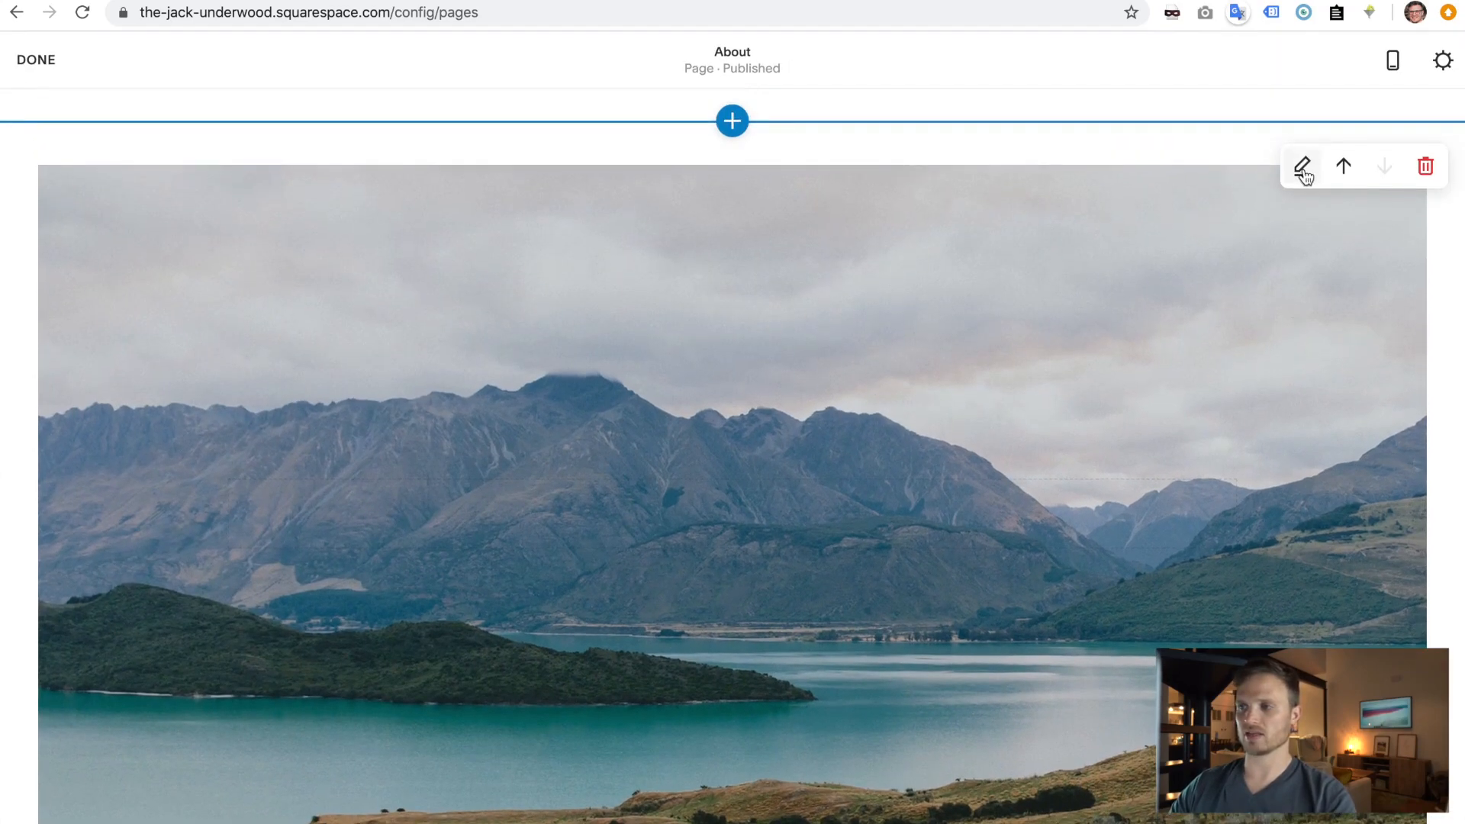
pyautogui.click(1302, 167)
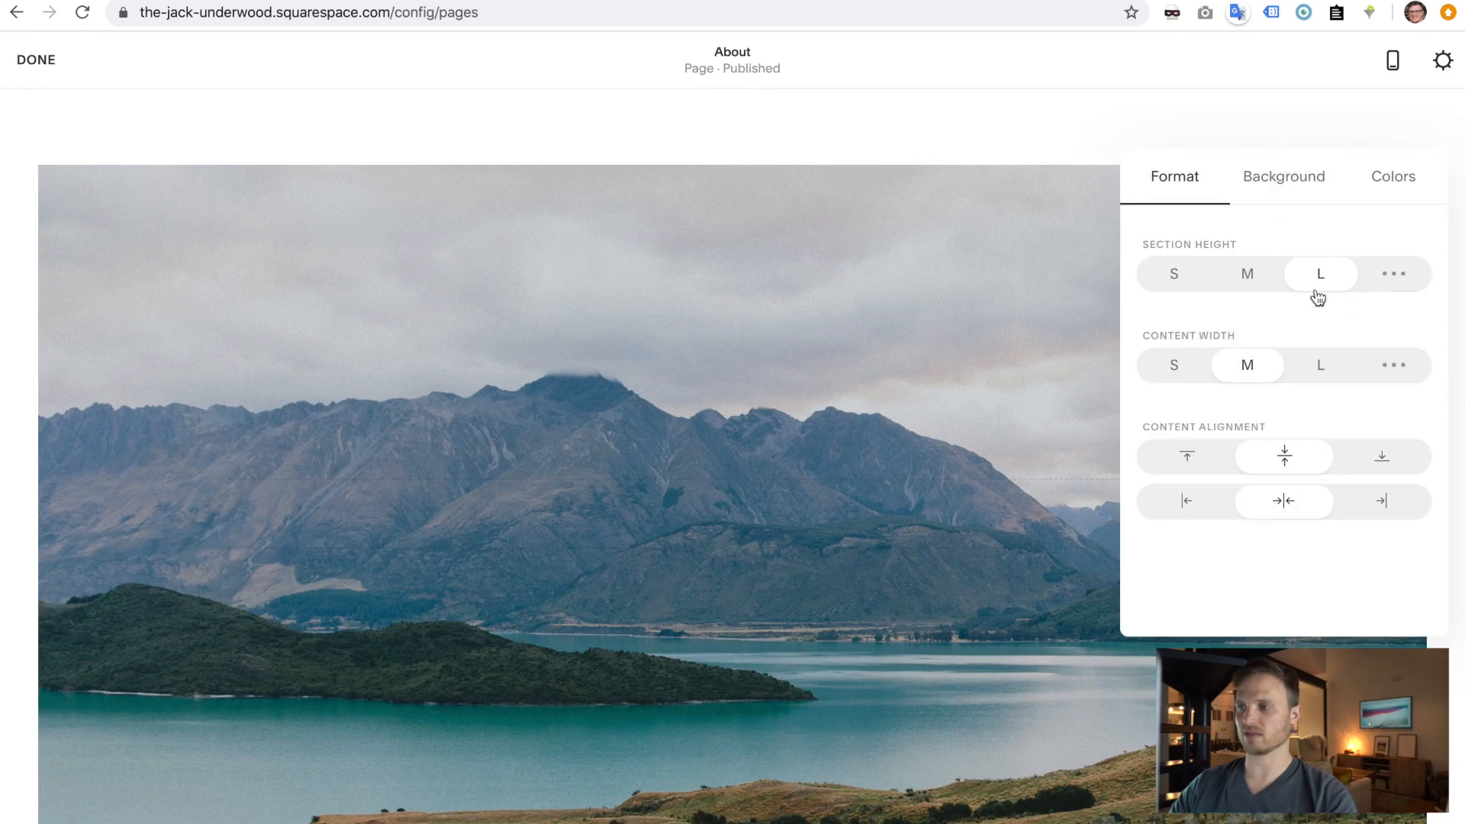
pyautogui.click(1276, 195)
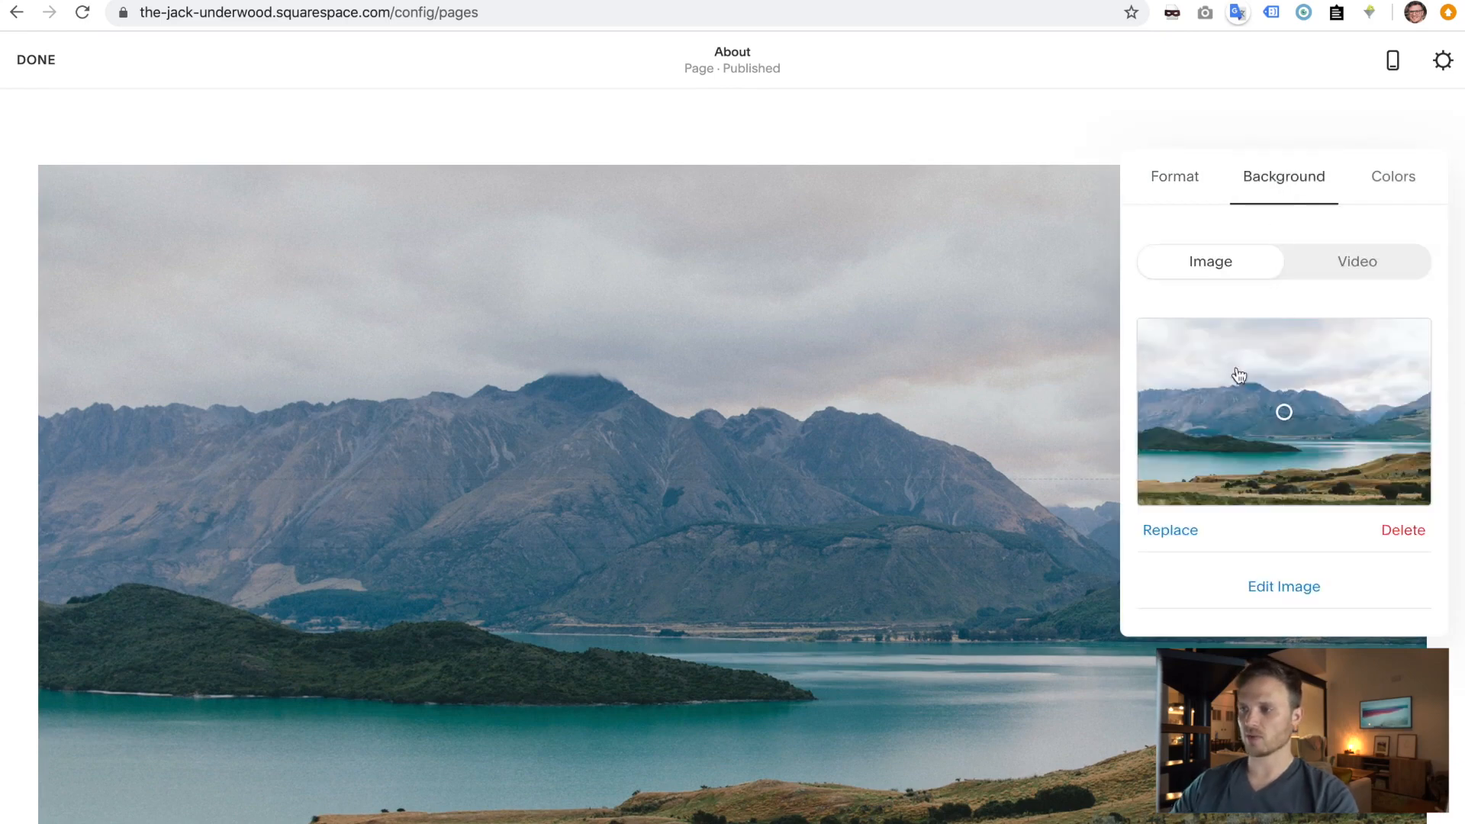
pyautogui.click(1411, 534)
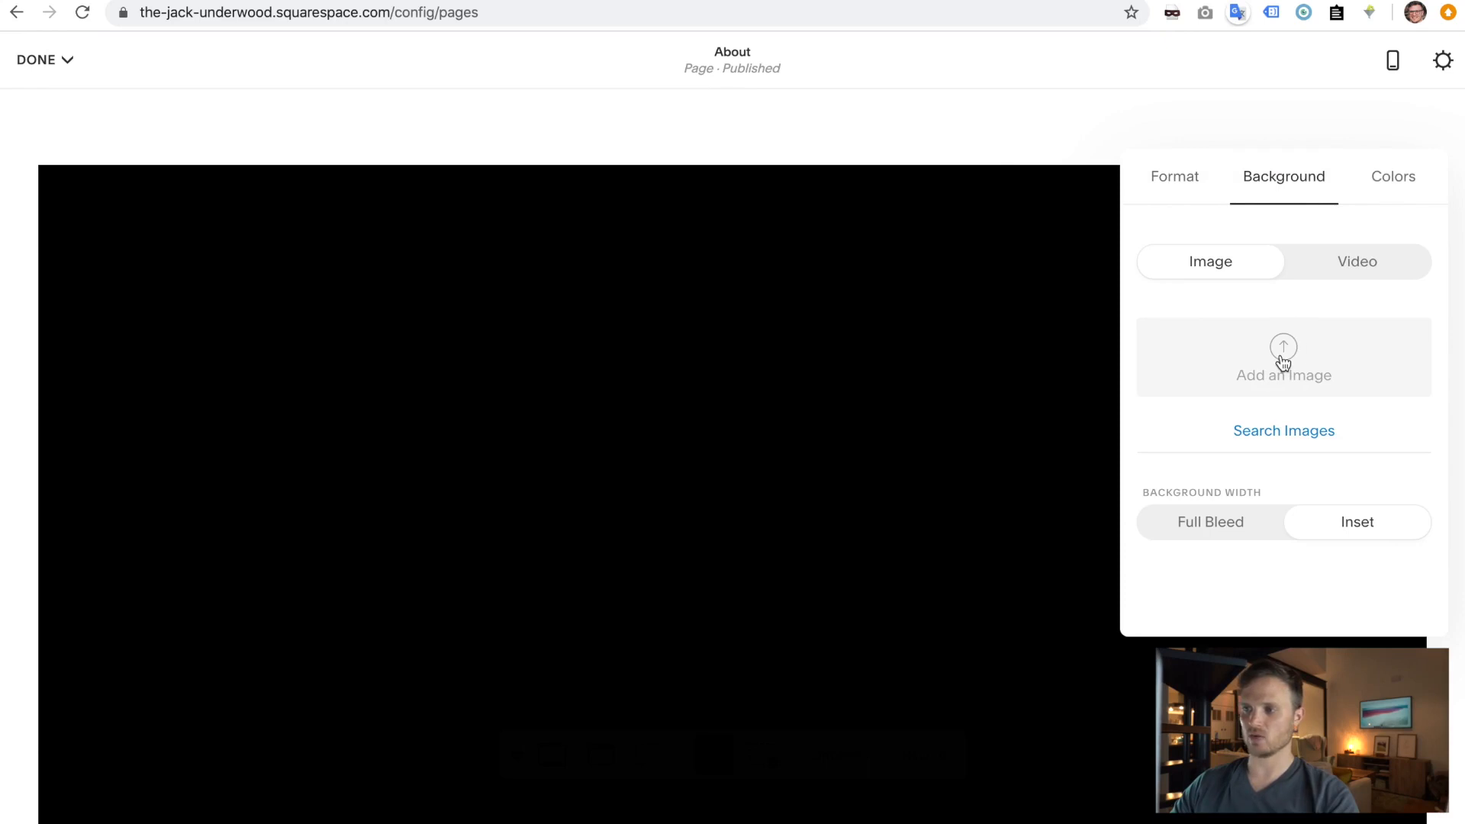
# - Use the imported safari photo as the section background instead of uploading a file
pyautogui.click(1282, 359)
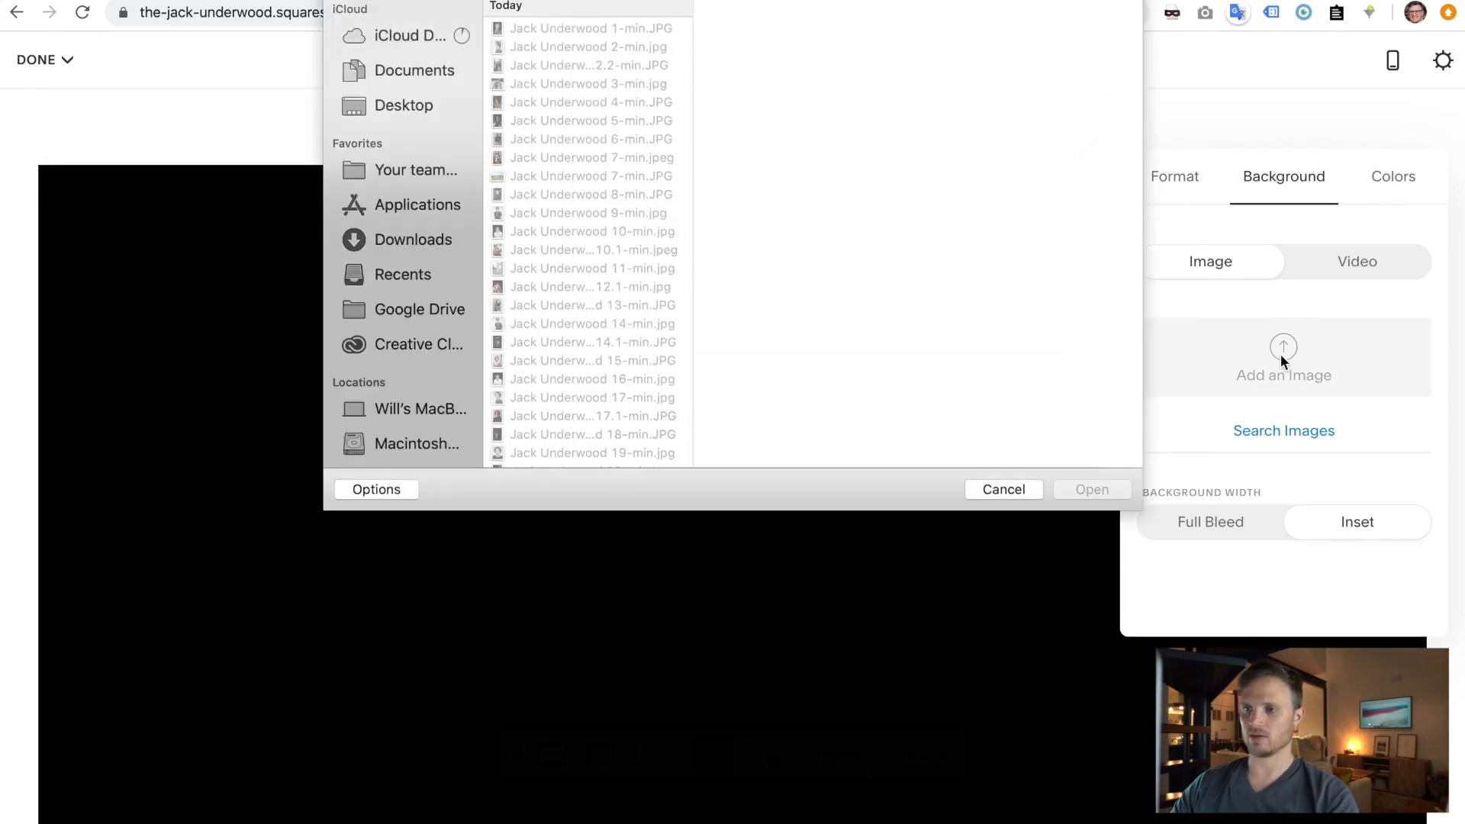
pyautogui.click(595, 439)
pyautogui.click(992, 488)
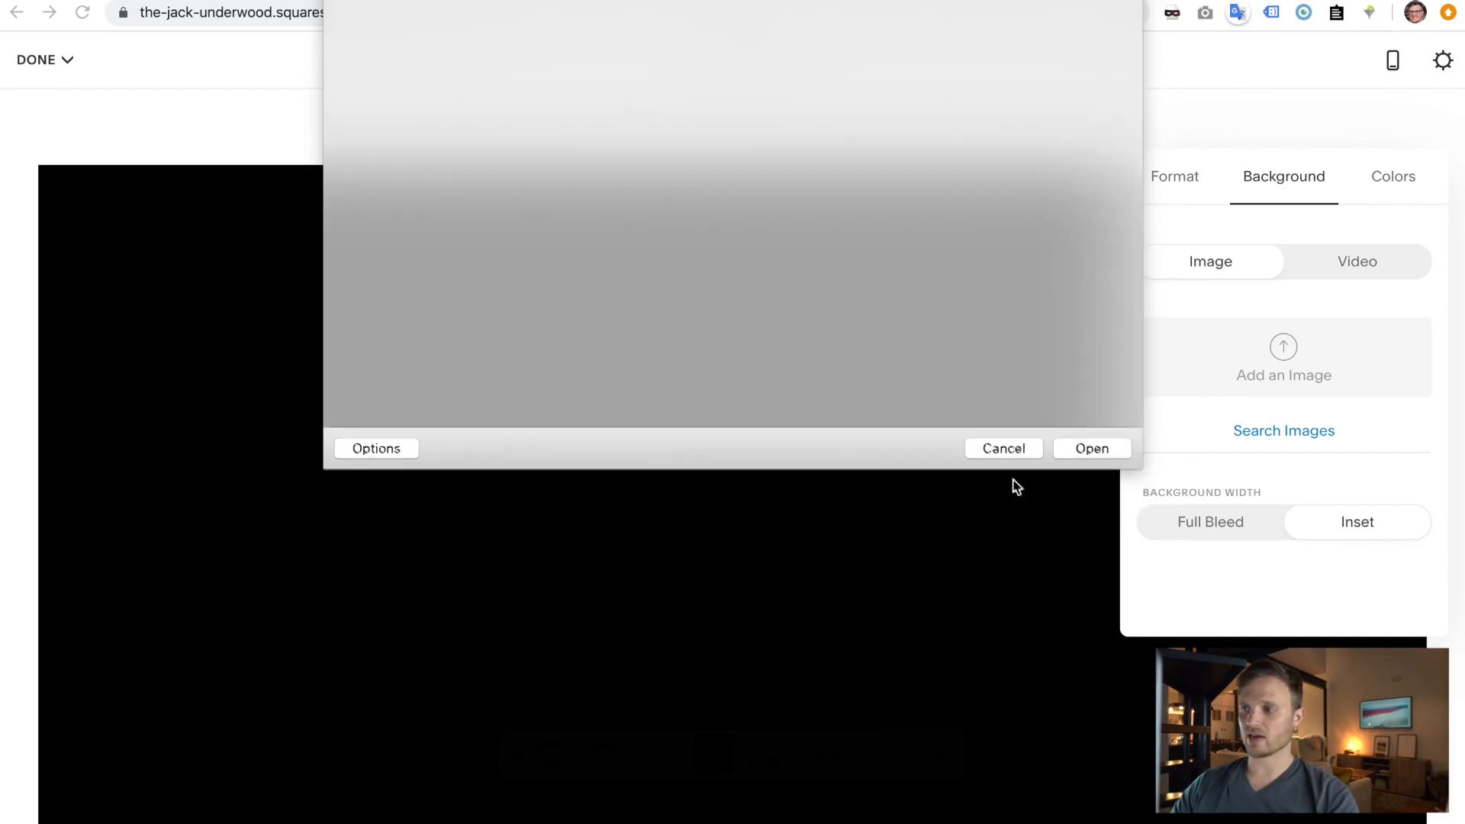
pyautogui.click(1302, 439)
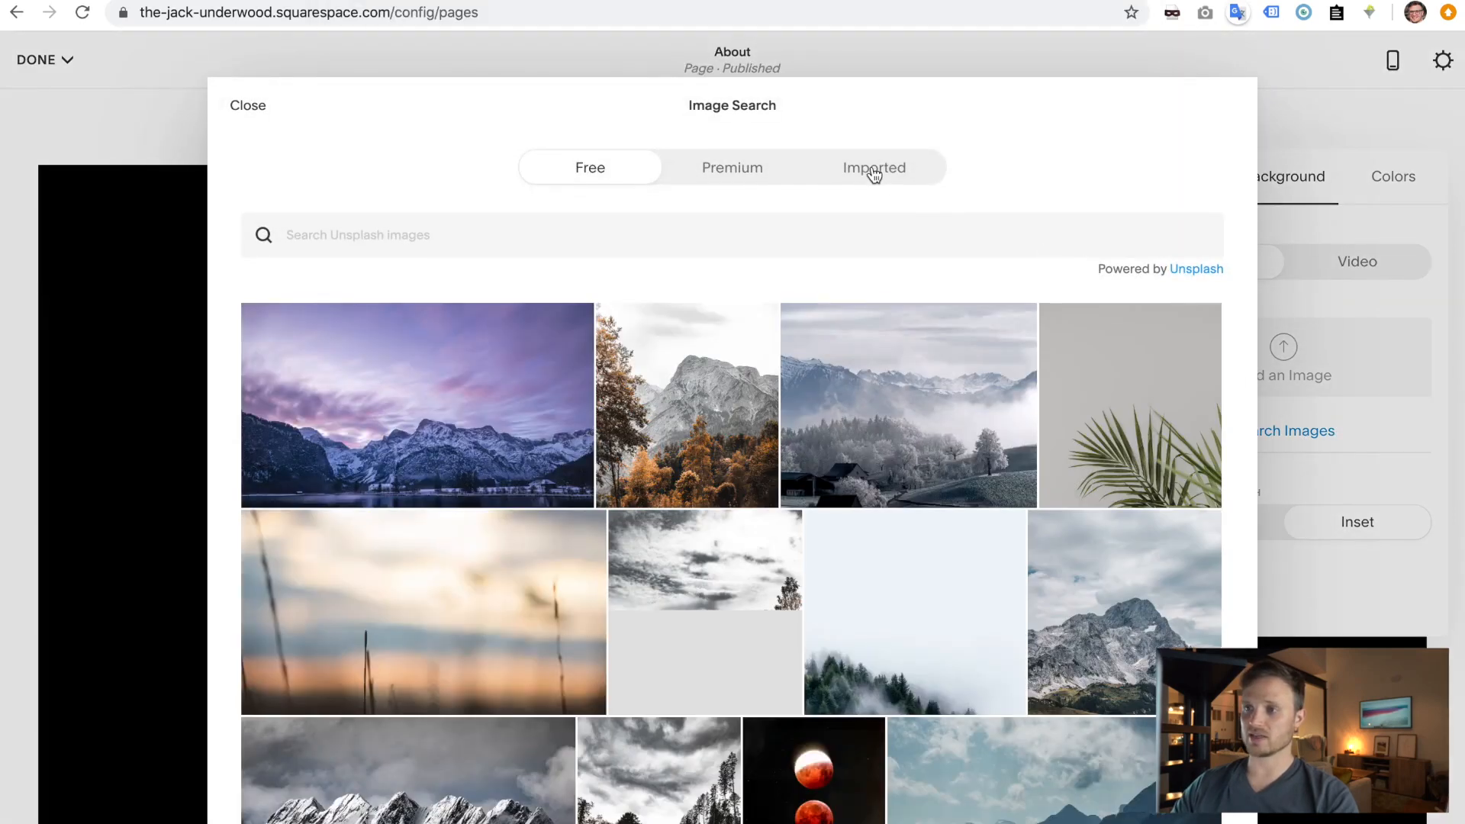
pyautogui.click(872, 173)
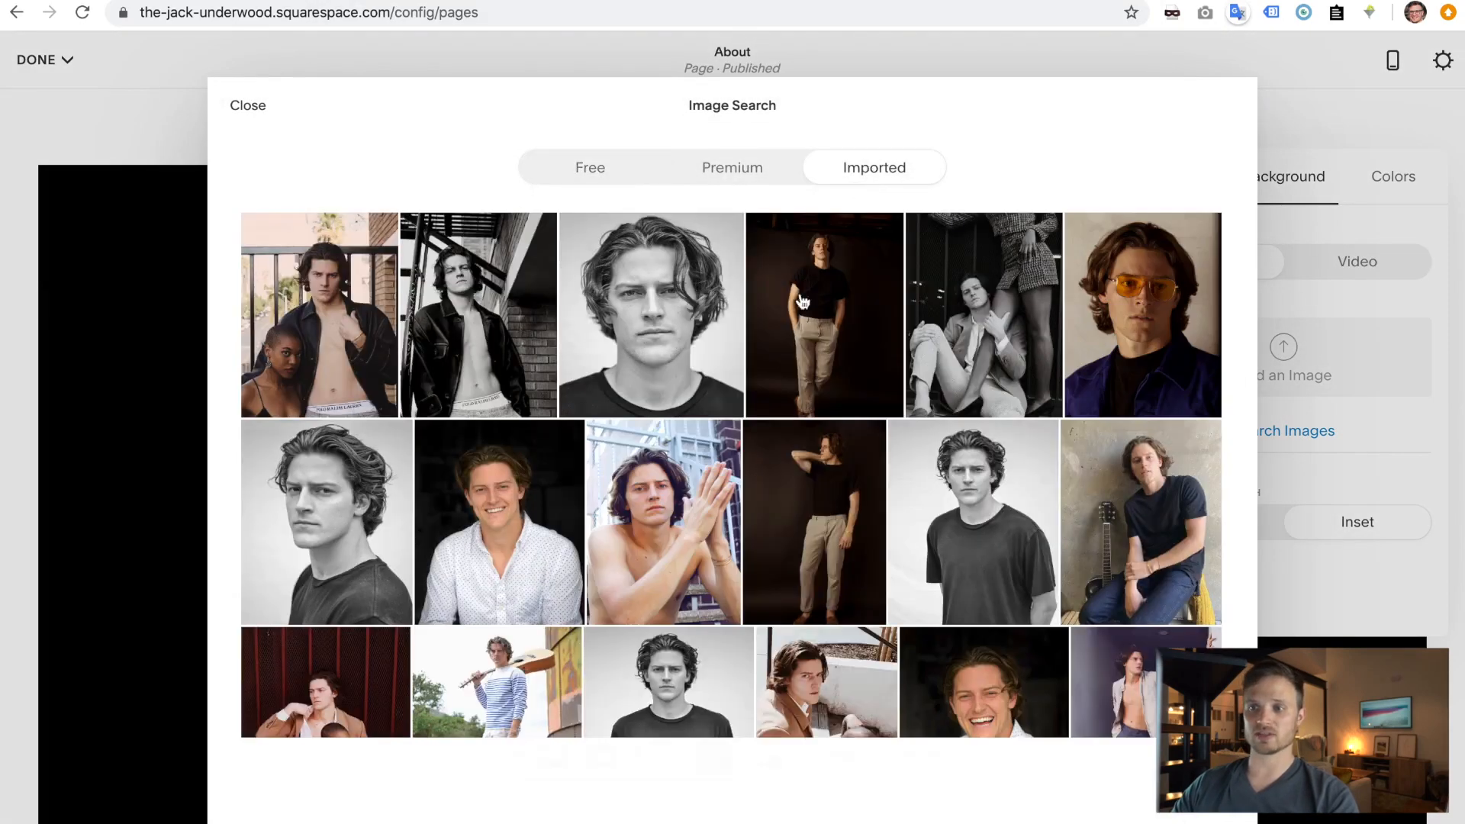
pyautogui.scroll(-8, 695, 490)
pyautogui.scroll(2, 694, 485)
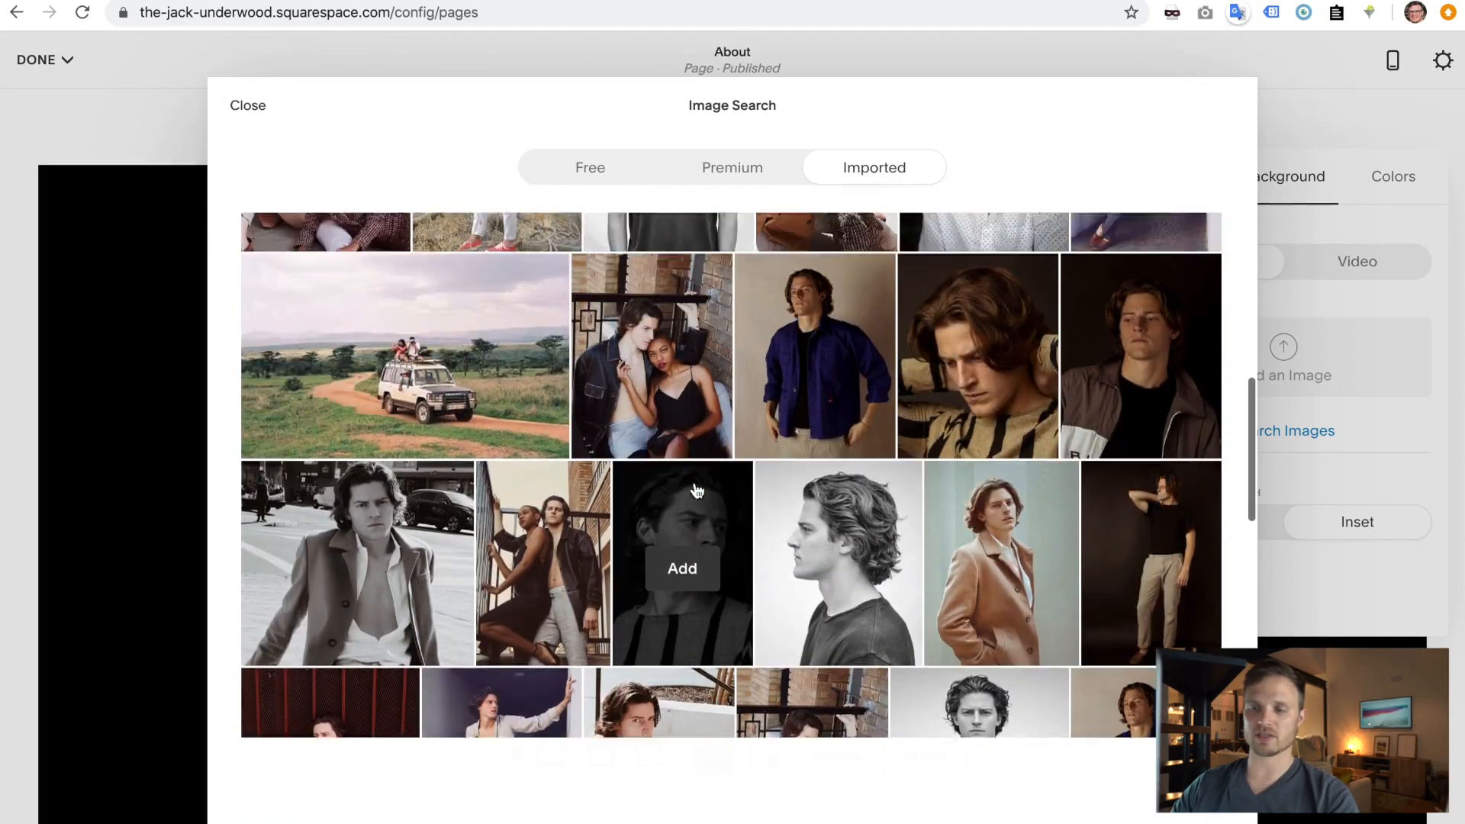
pyautogui.moveTo(409, 449)
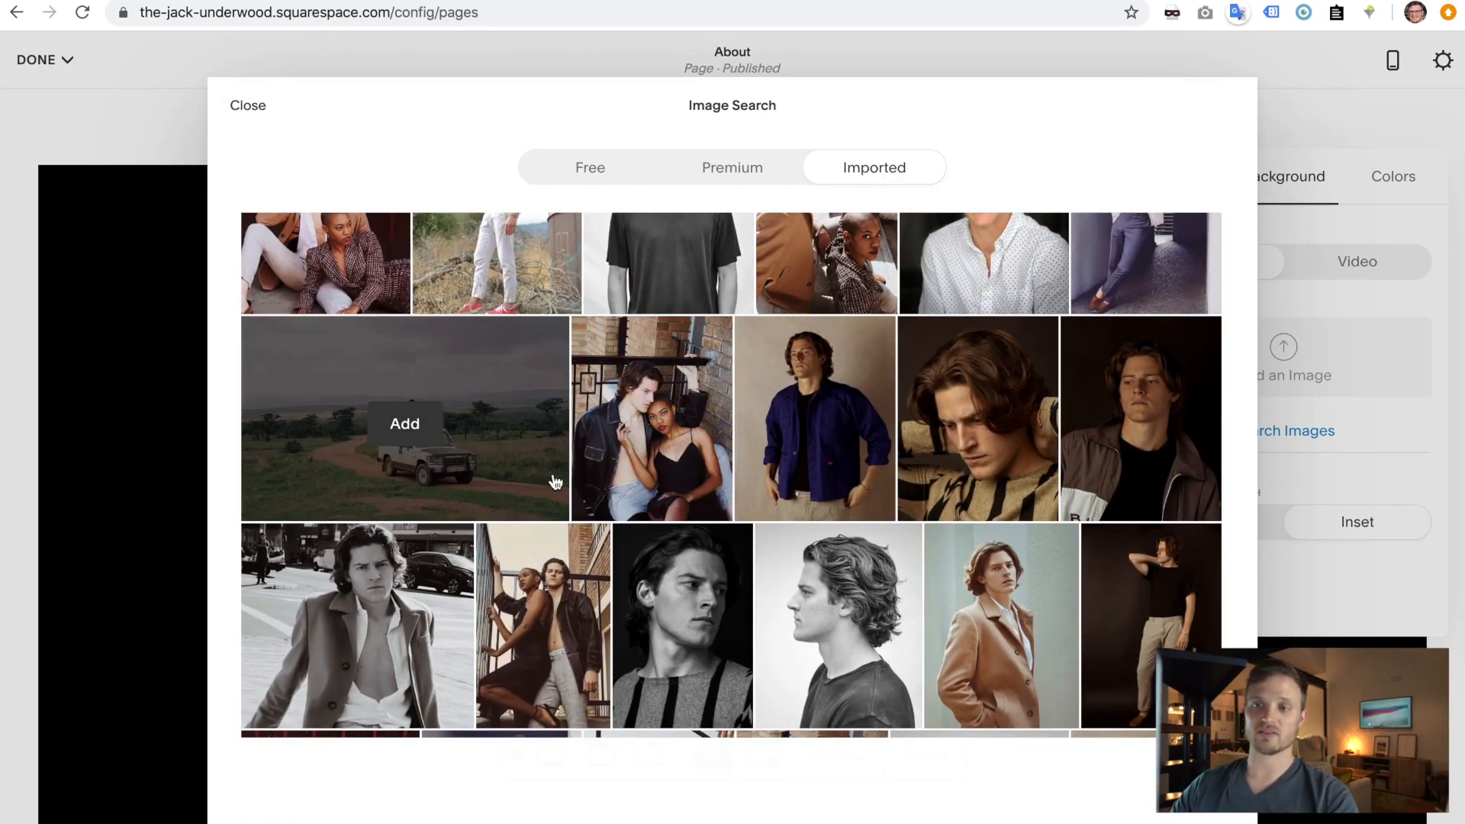
pyautogui.click(405, 424)
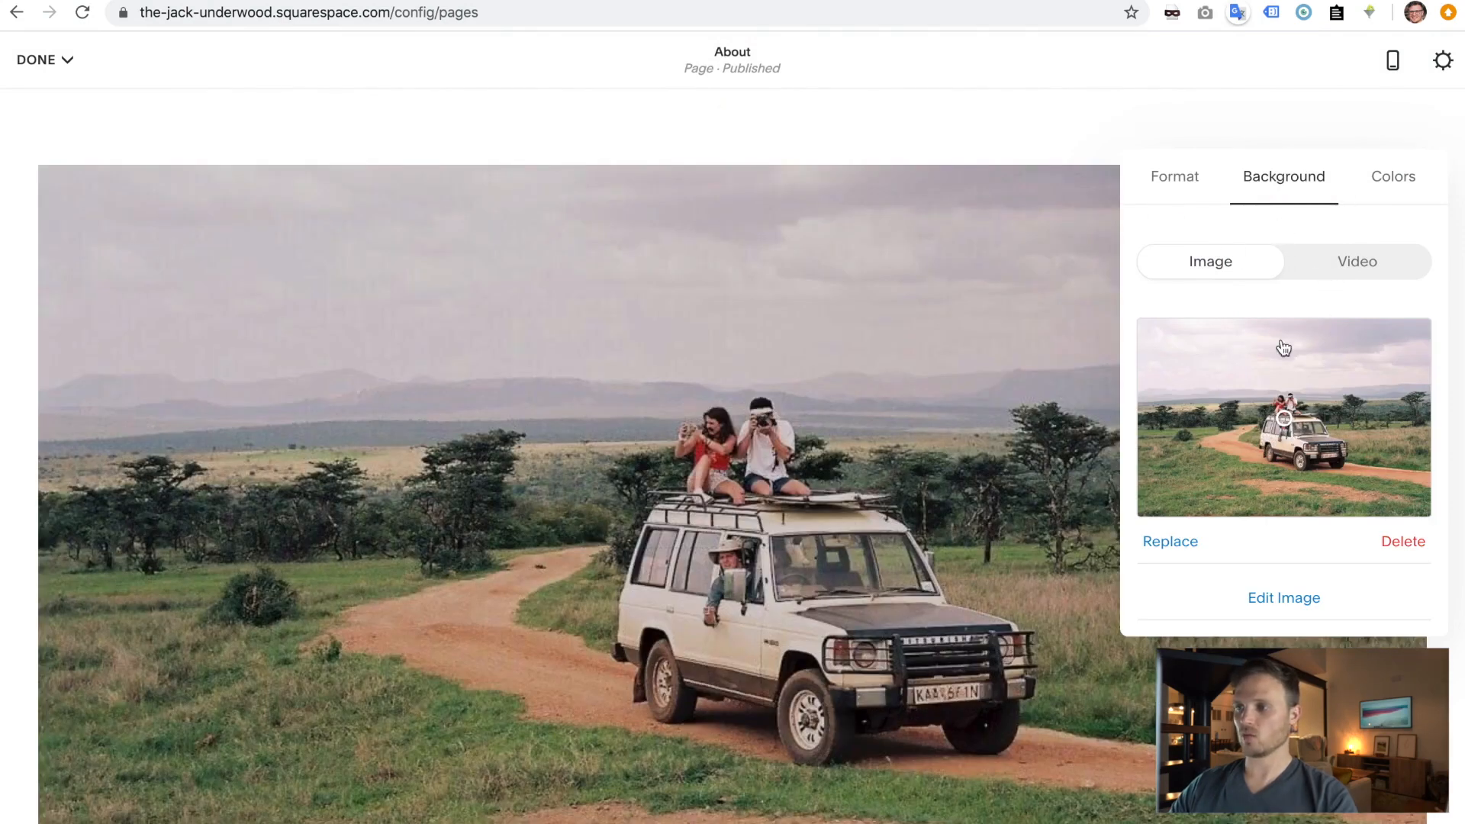
# - Set the background image to Full Bleed and save the About page
pyautogui.scroll(-2, 1283, 348)
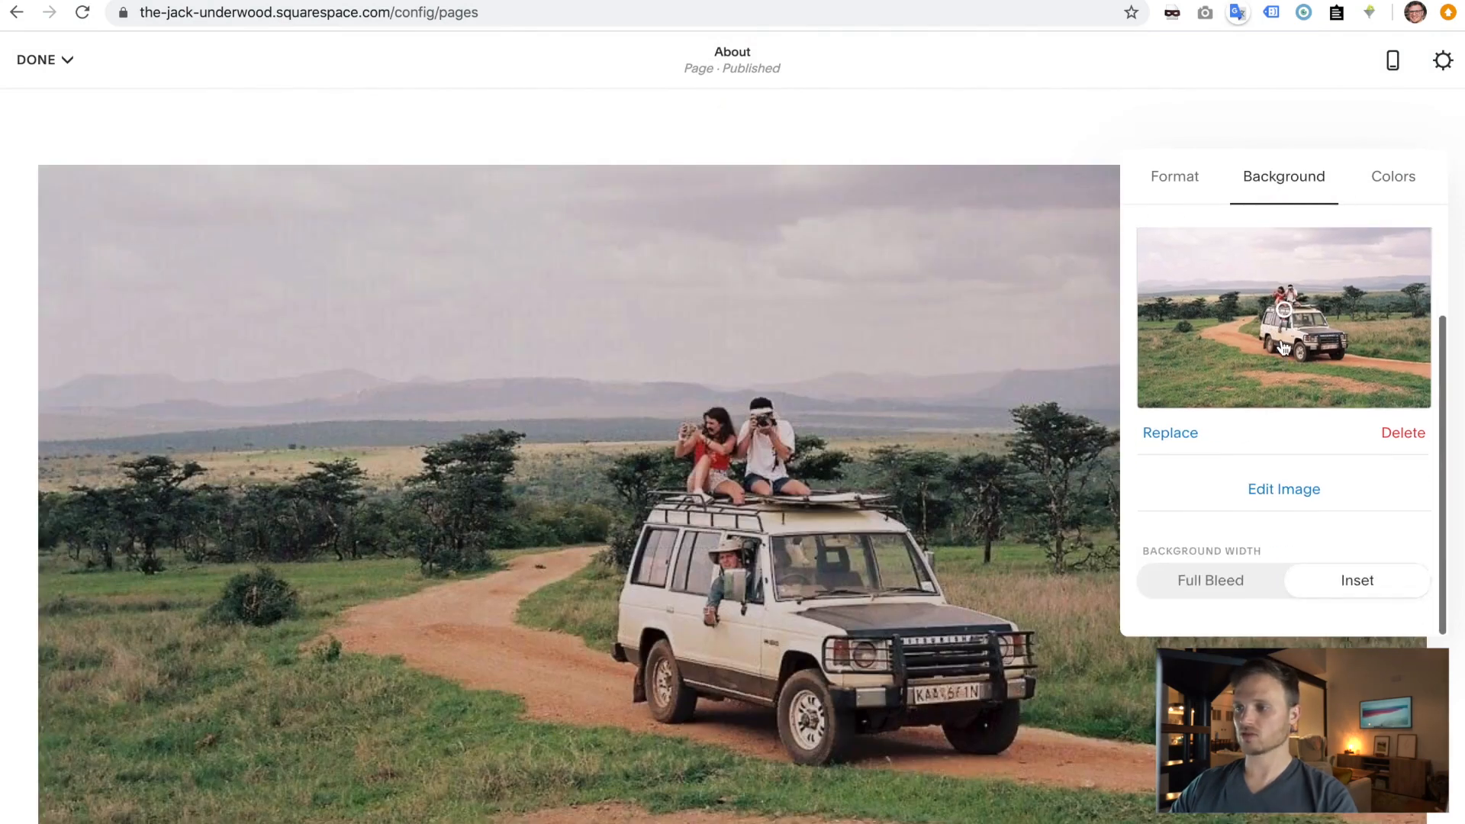
pyautogui.click(1213, 586)
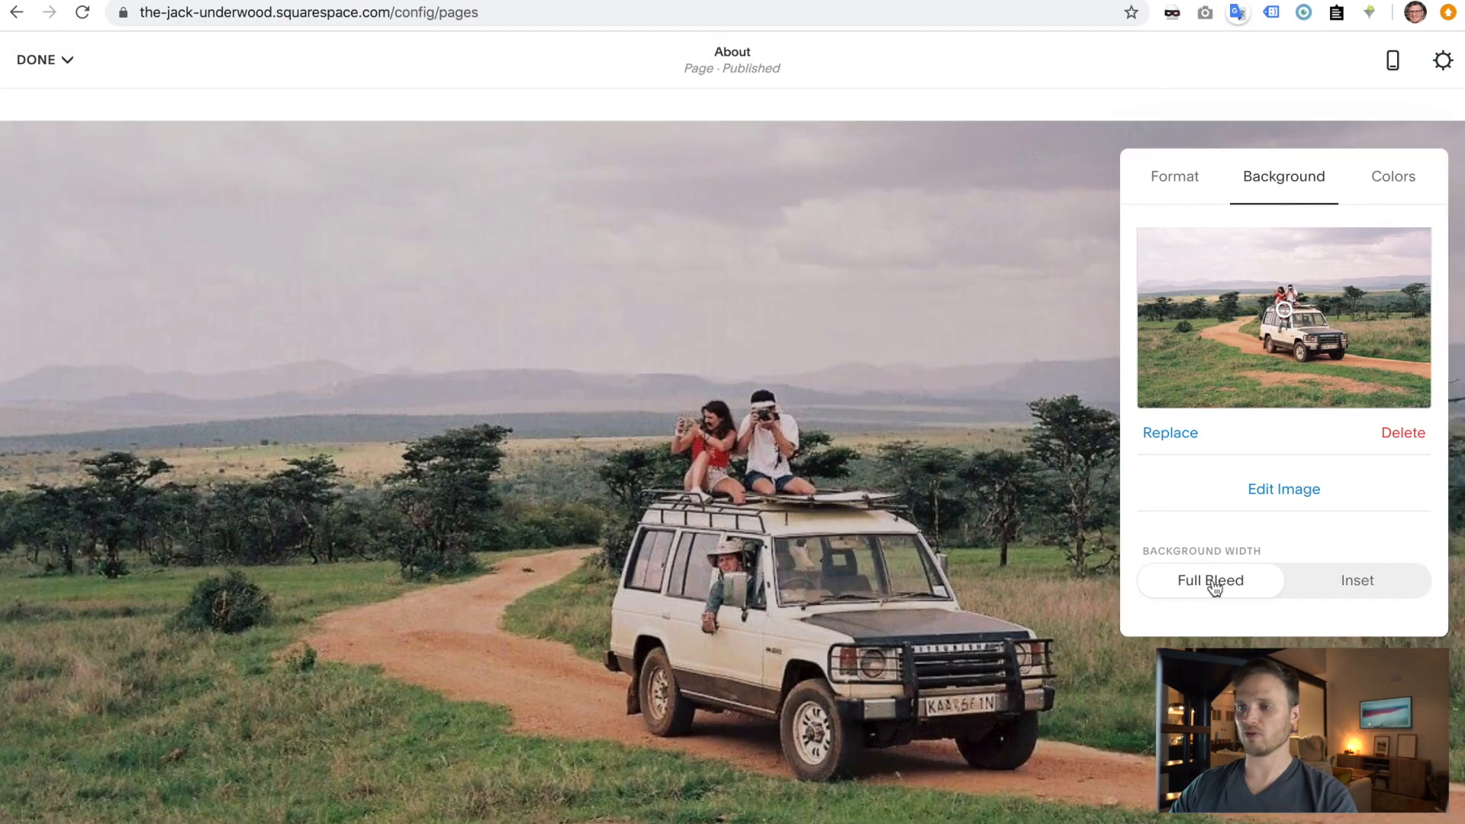
pyautogui.scroll(8, 867, 551)
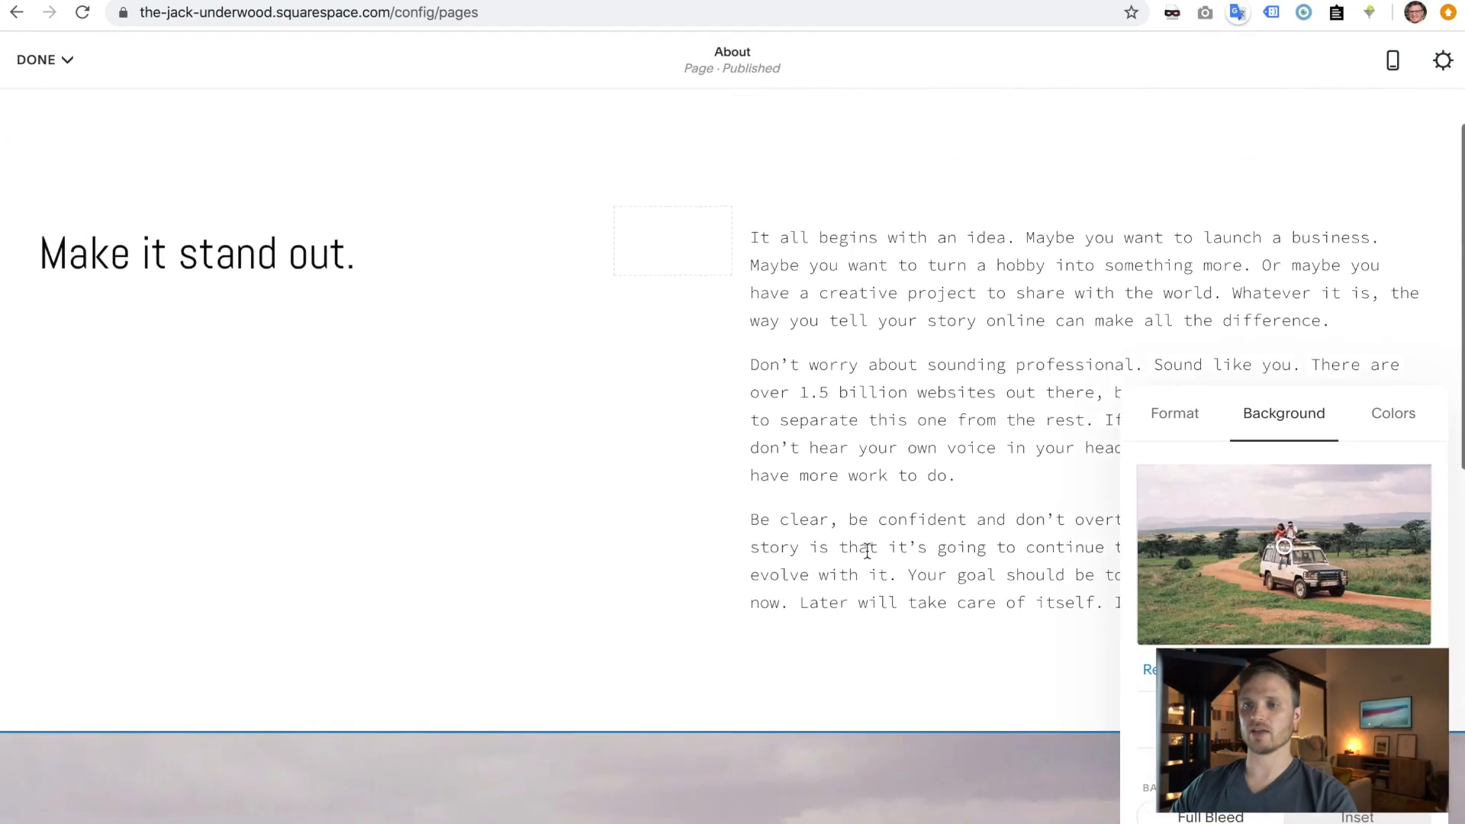
pyautogui.scroll(-10, 866, 550)
pyautogui.scroll(8, 866, 549)
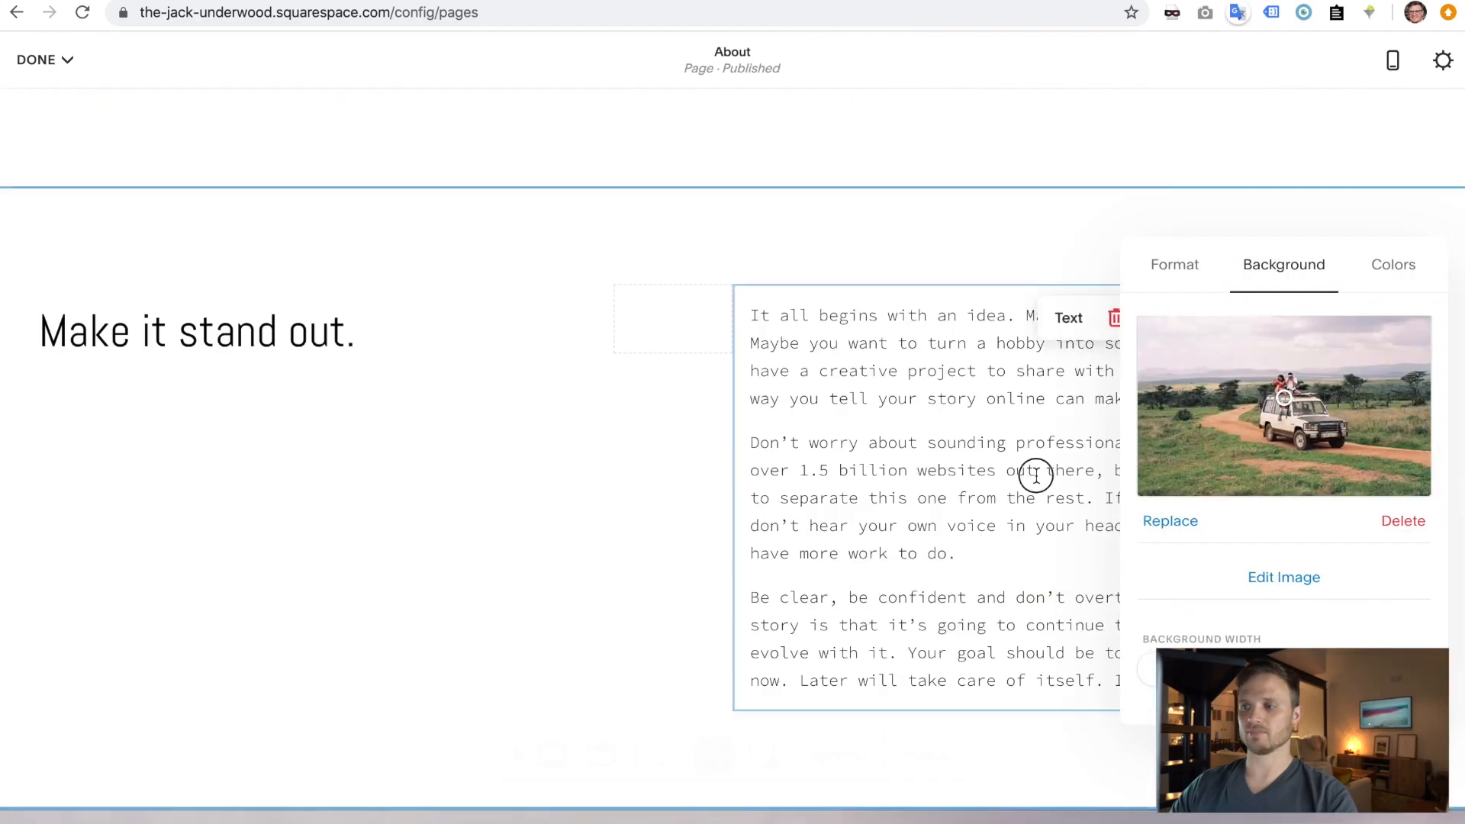
pyautogui.click(515, 302)
pyautogui.click(38, 59)
pyautogui.click(58, 100)
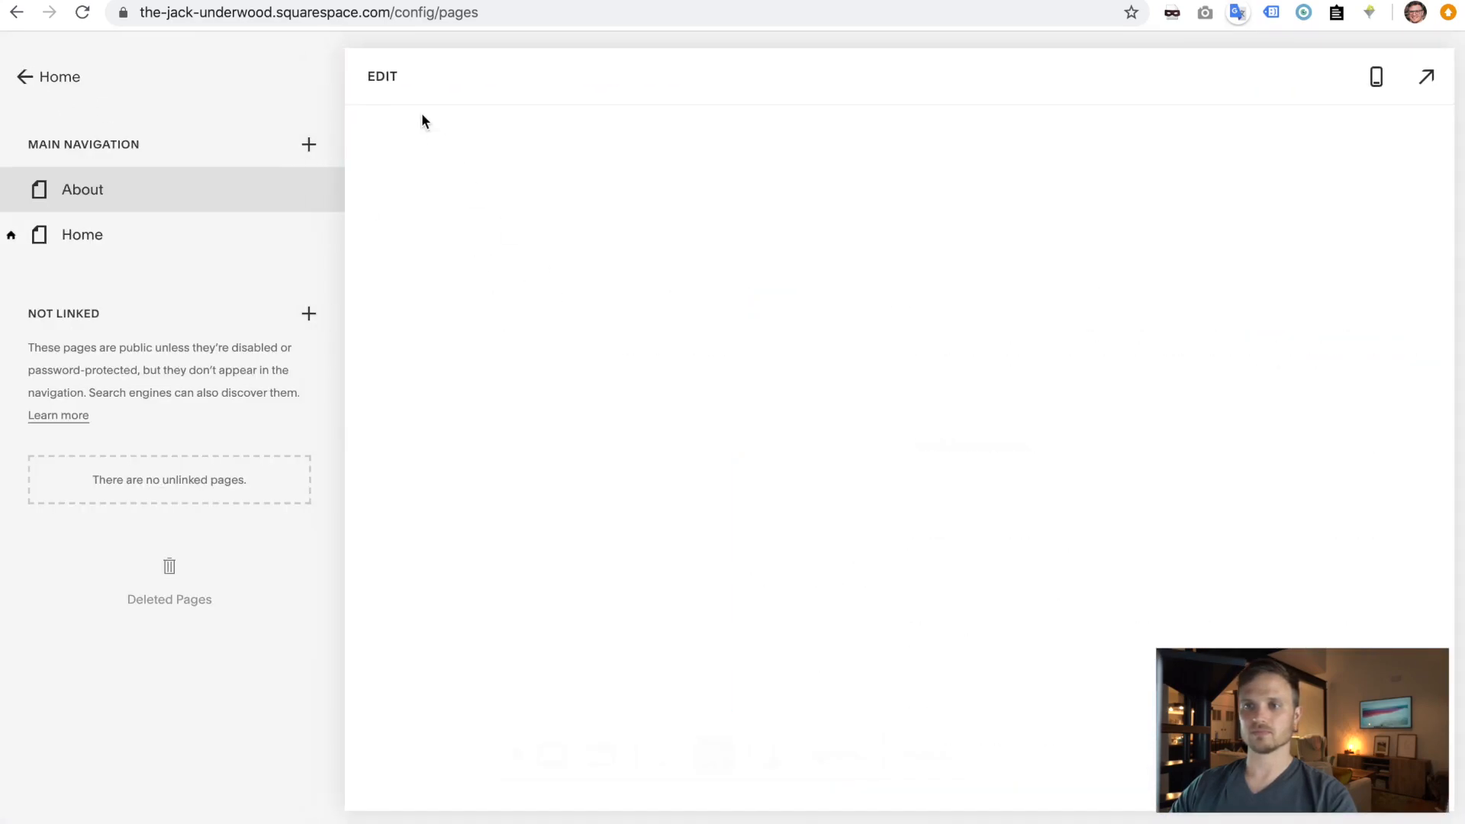
# - Add a new page from the Contact 1 layout and name it Contact
pyautogui.click(309, 146)
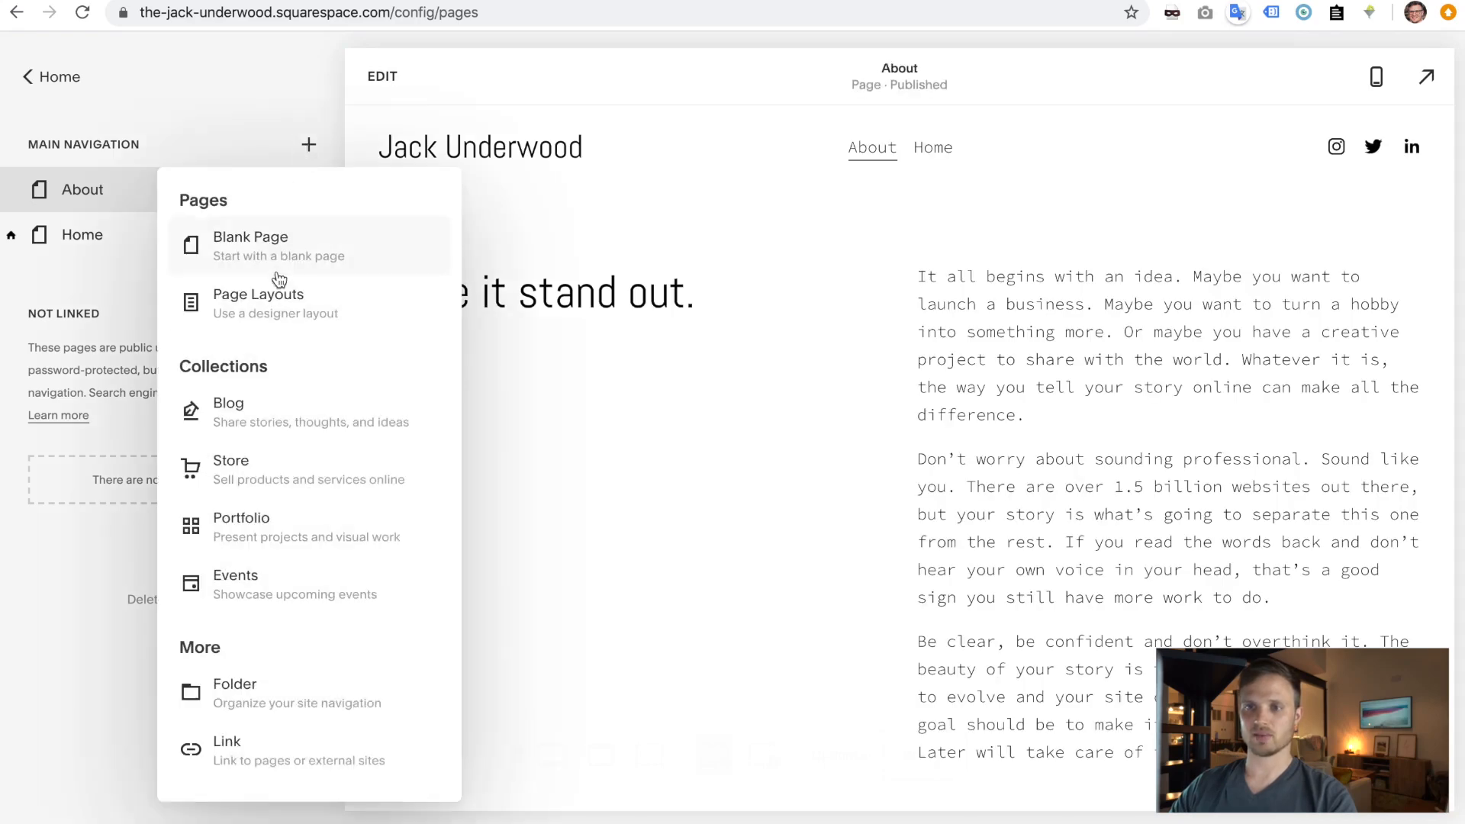
pyautogui.click(271, 306)
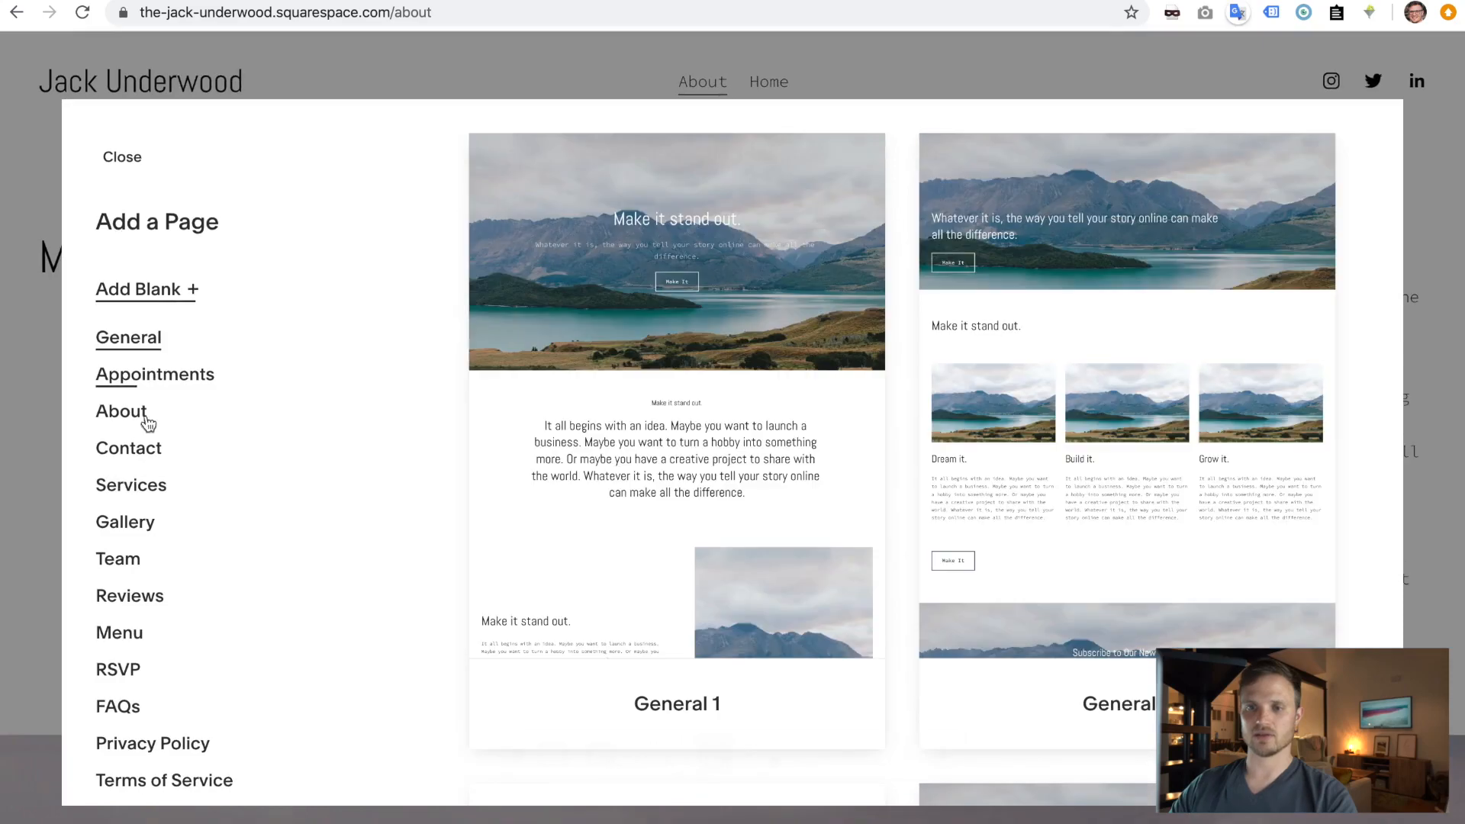
pyautogui.click(131, 453)
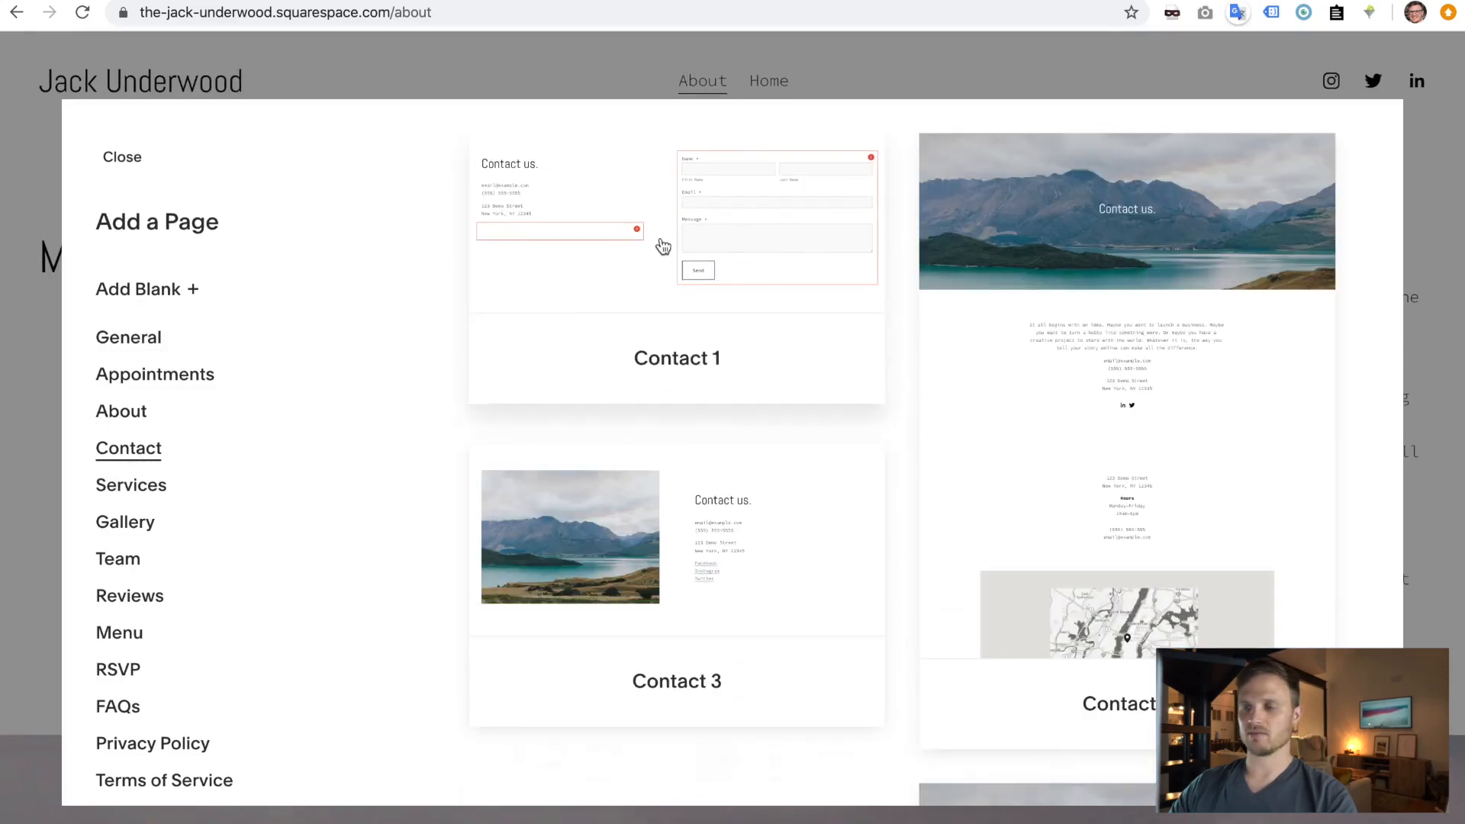
pyautogui.click(707, 272)
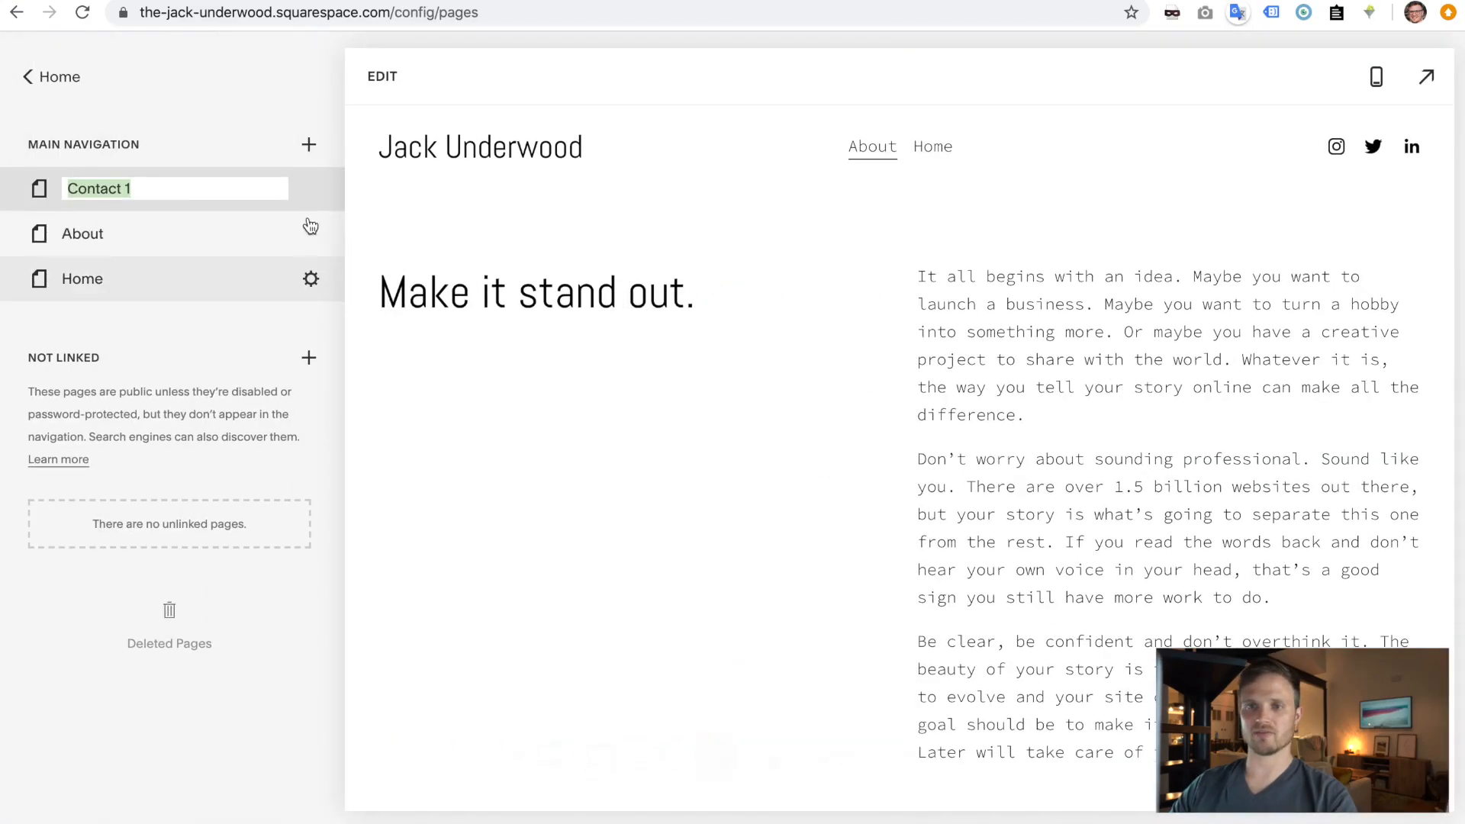
pyautogui.write('Contact')
pyautogui.press('Return')
# - Set the Contact page's SEO title to Contact and save the page settings
pyautogui.click(313, 192)
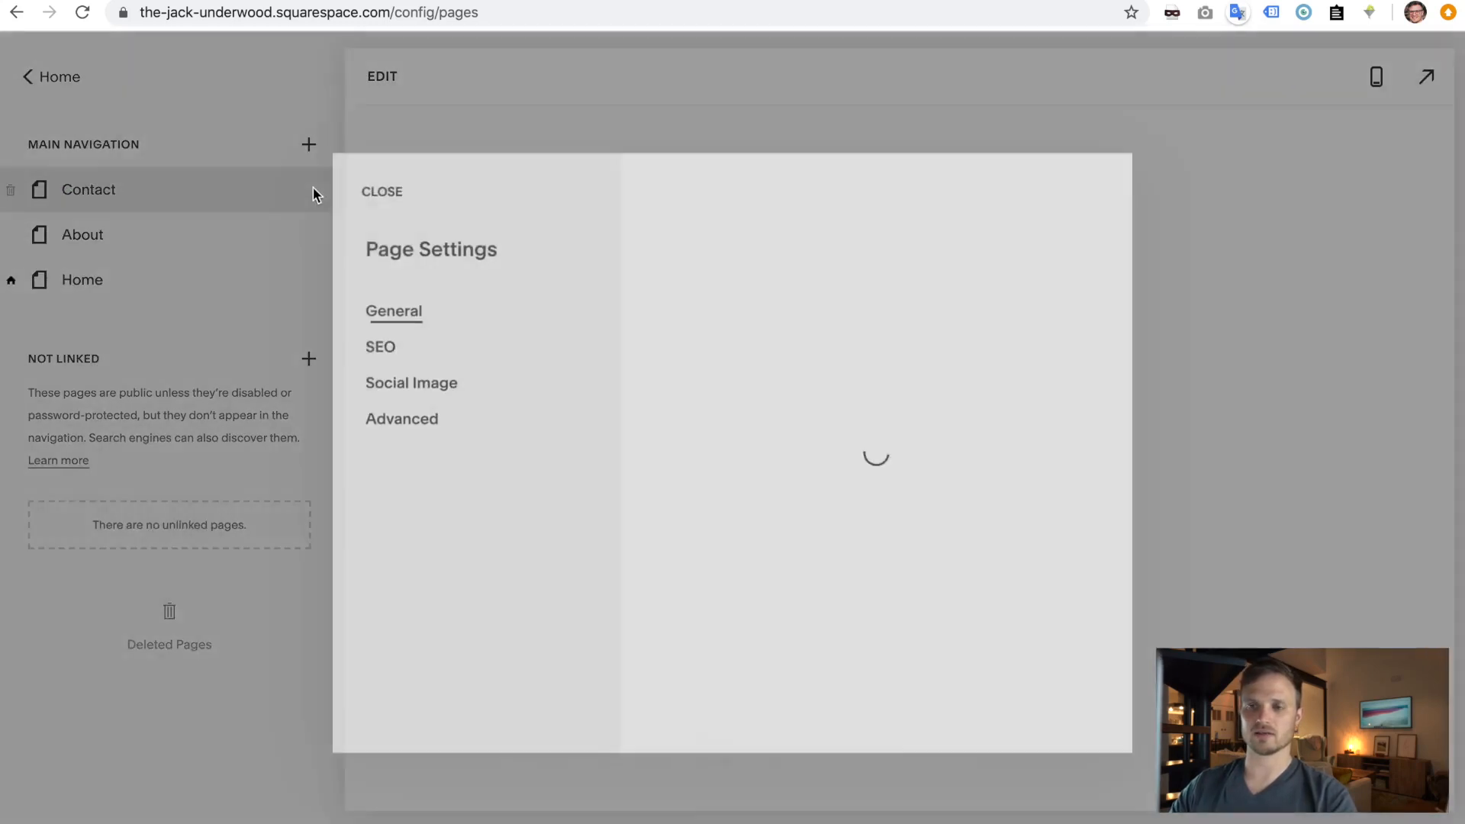
pyautogui.click(373, 345)
pyautogui.tripleClick(681, 643)
pyautogui.write('Contact')
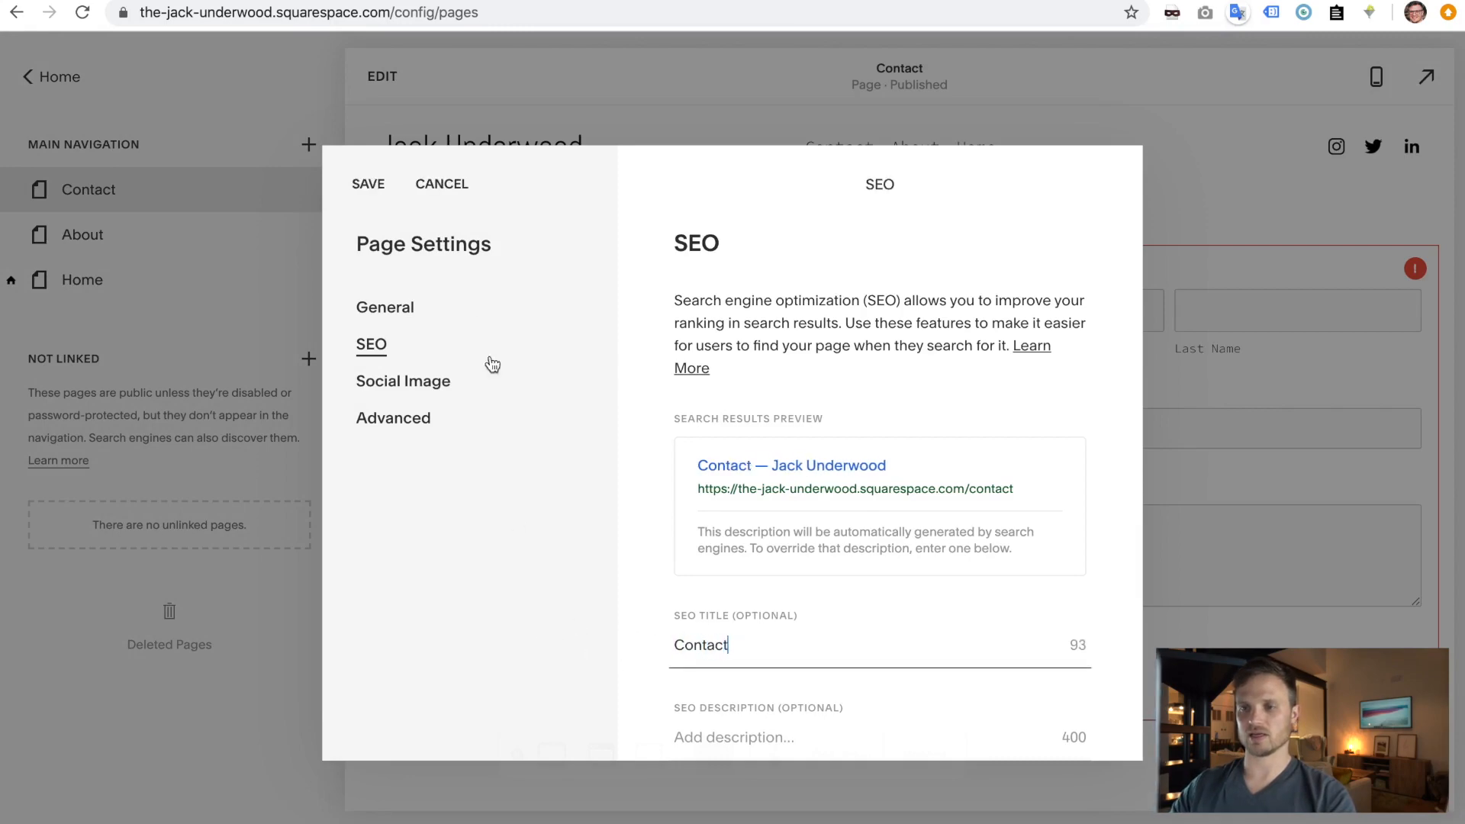
pyautogui.click(366, 186)
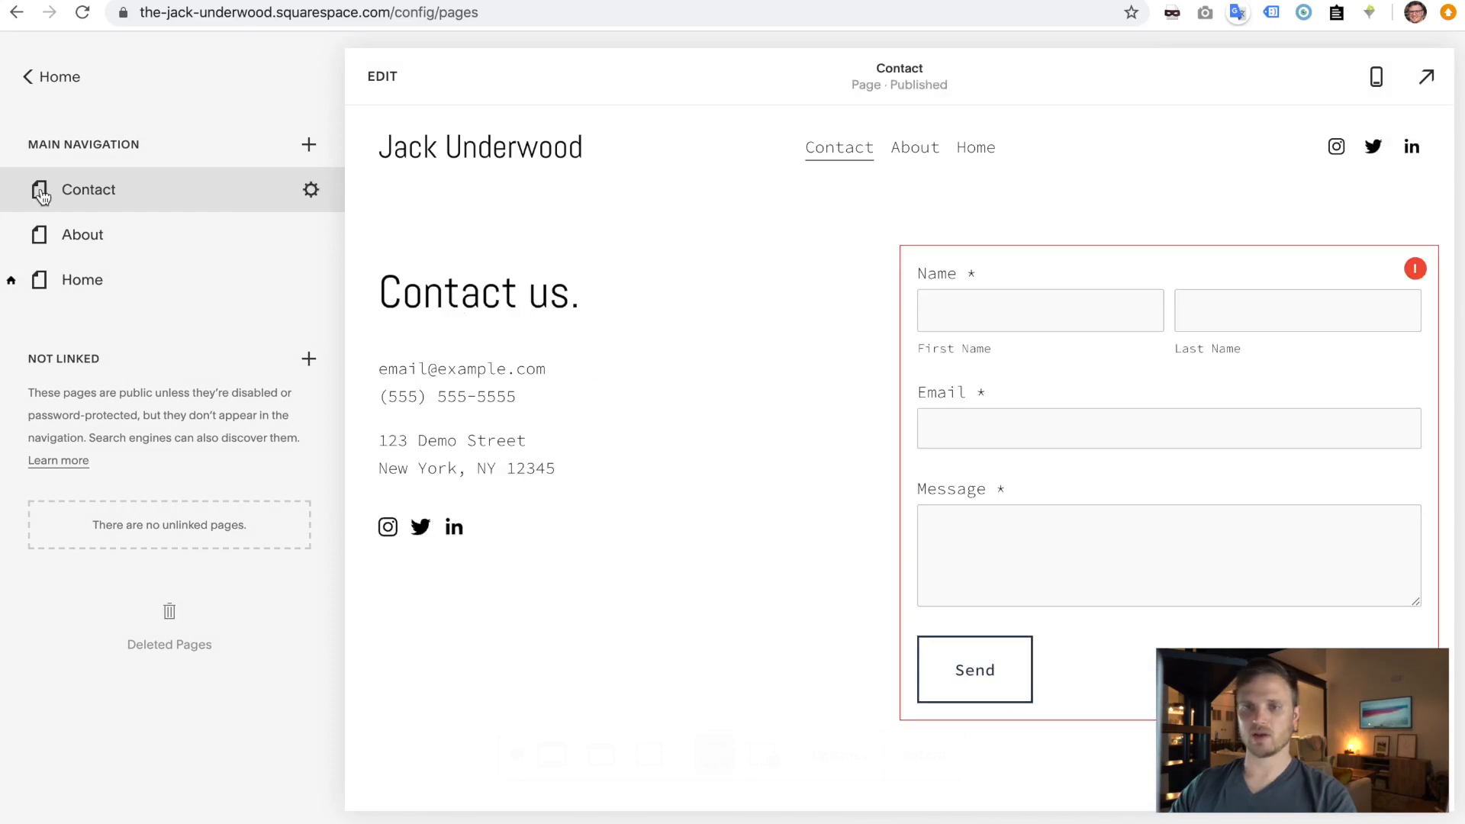
# - Reorder the navigation to Home, About, Contact
pyautogui.moveTo(80, 279); pyautogui.dragTo(91, 180)
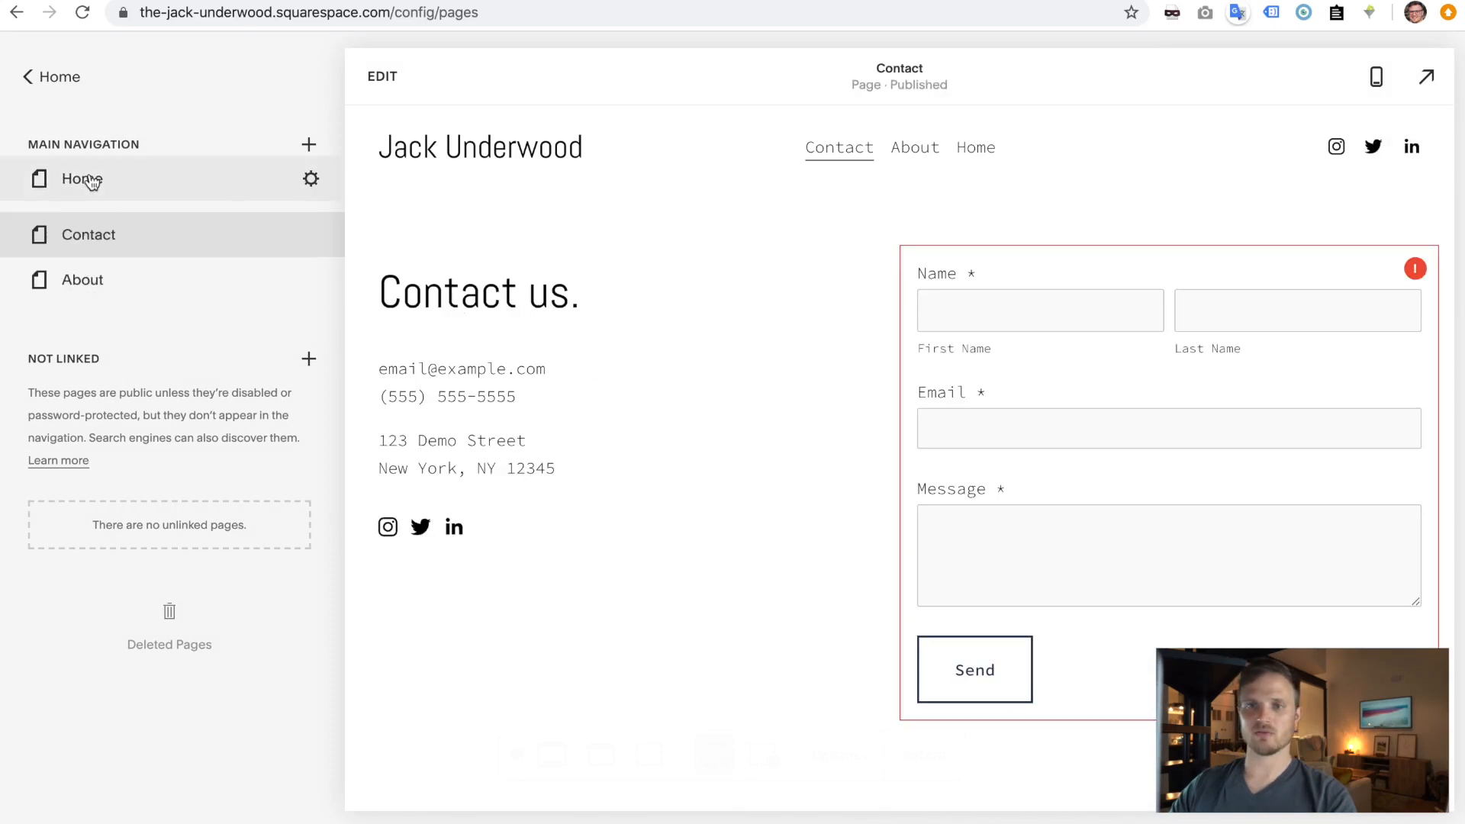
pyautogui.click(84, 281)
pyautogui.moveTo(84, 281); pyautogui.dragTo(94, 229)
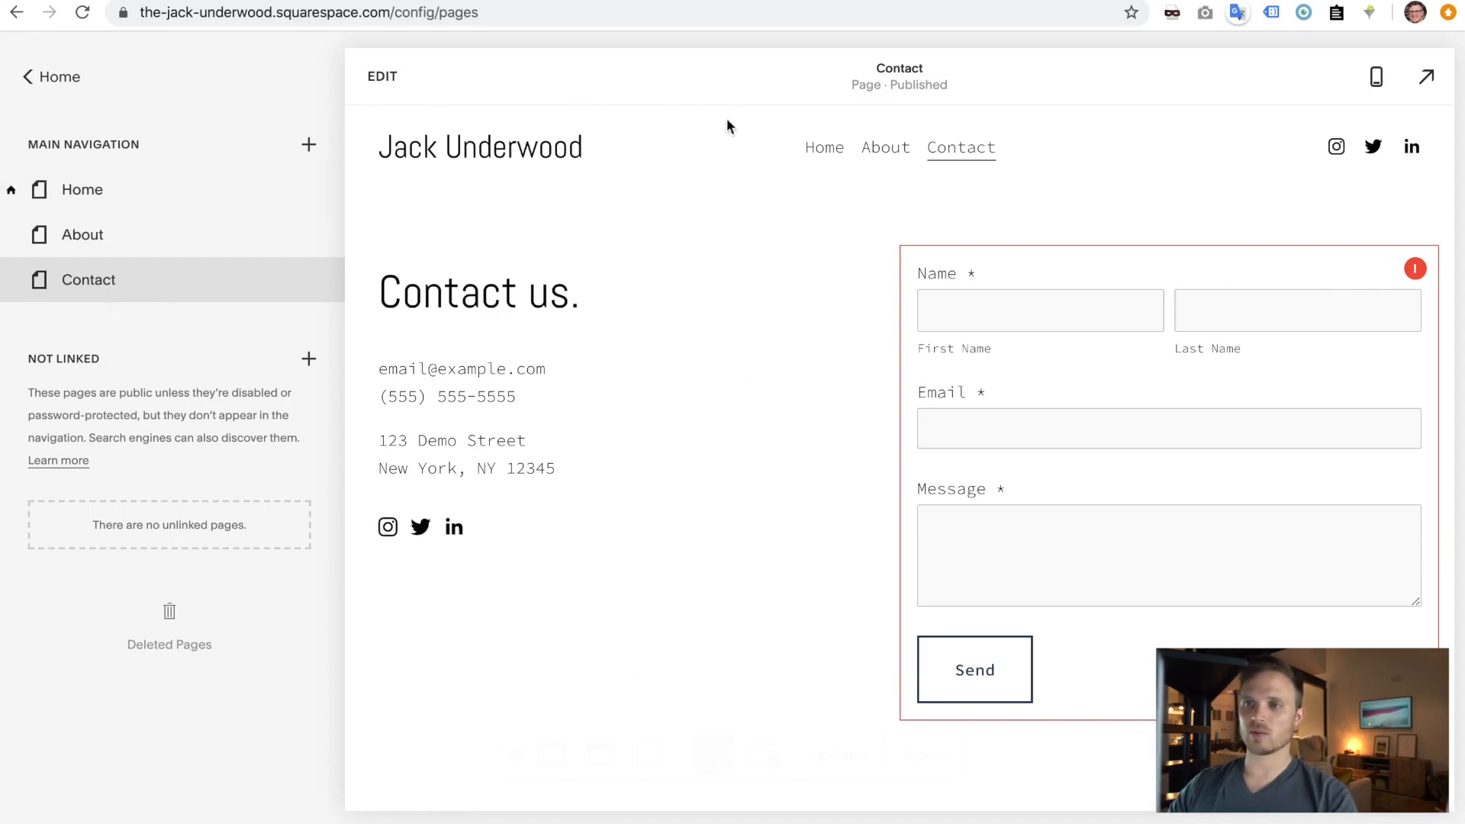
pyautogui.hotkey('ctrl', 'Right')
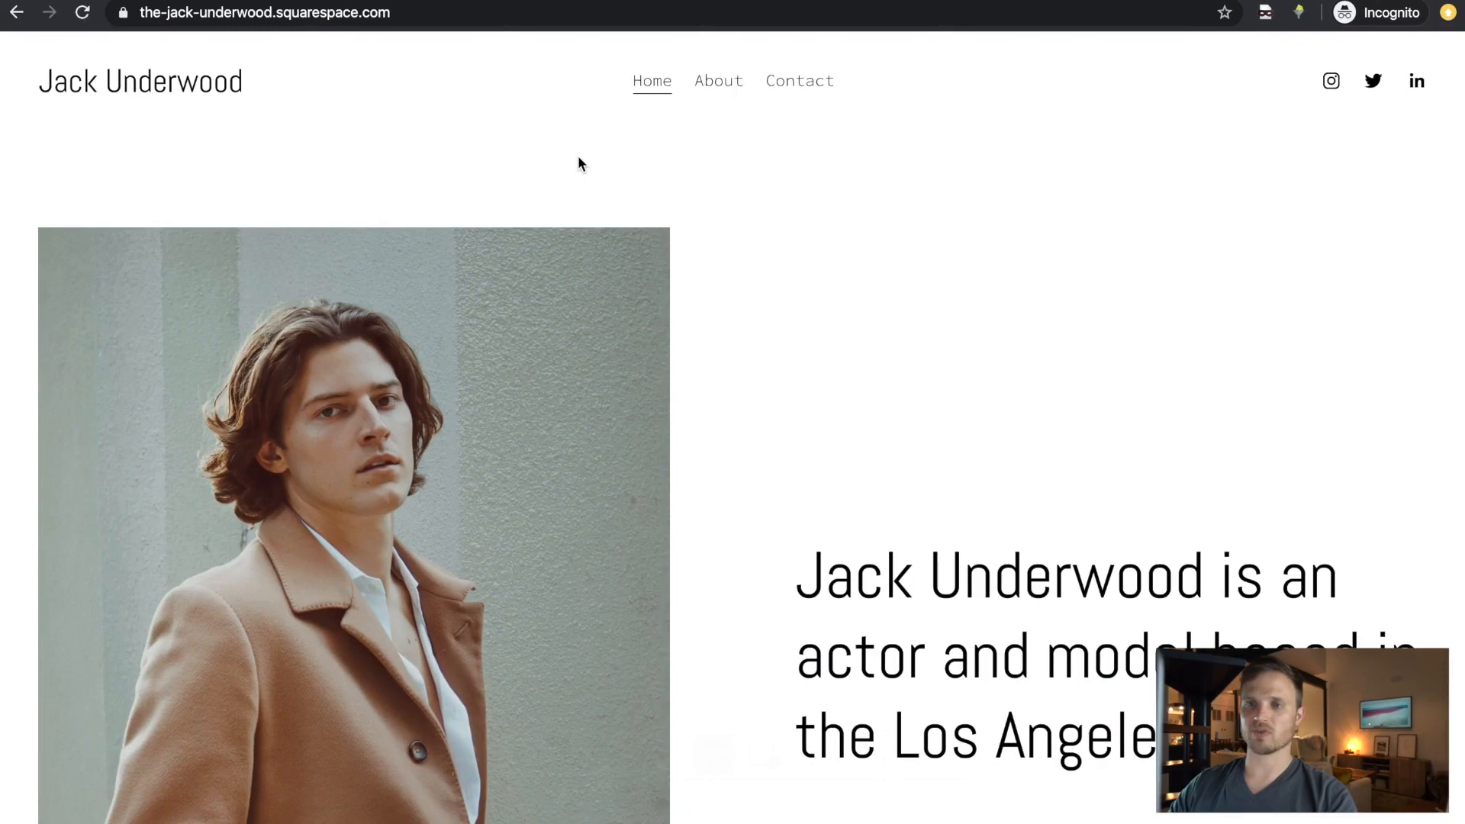
pyautogui.scroll(-10, 579, 158)
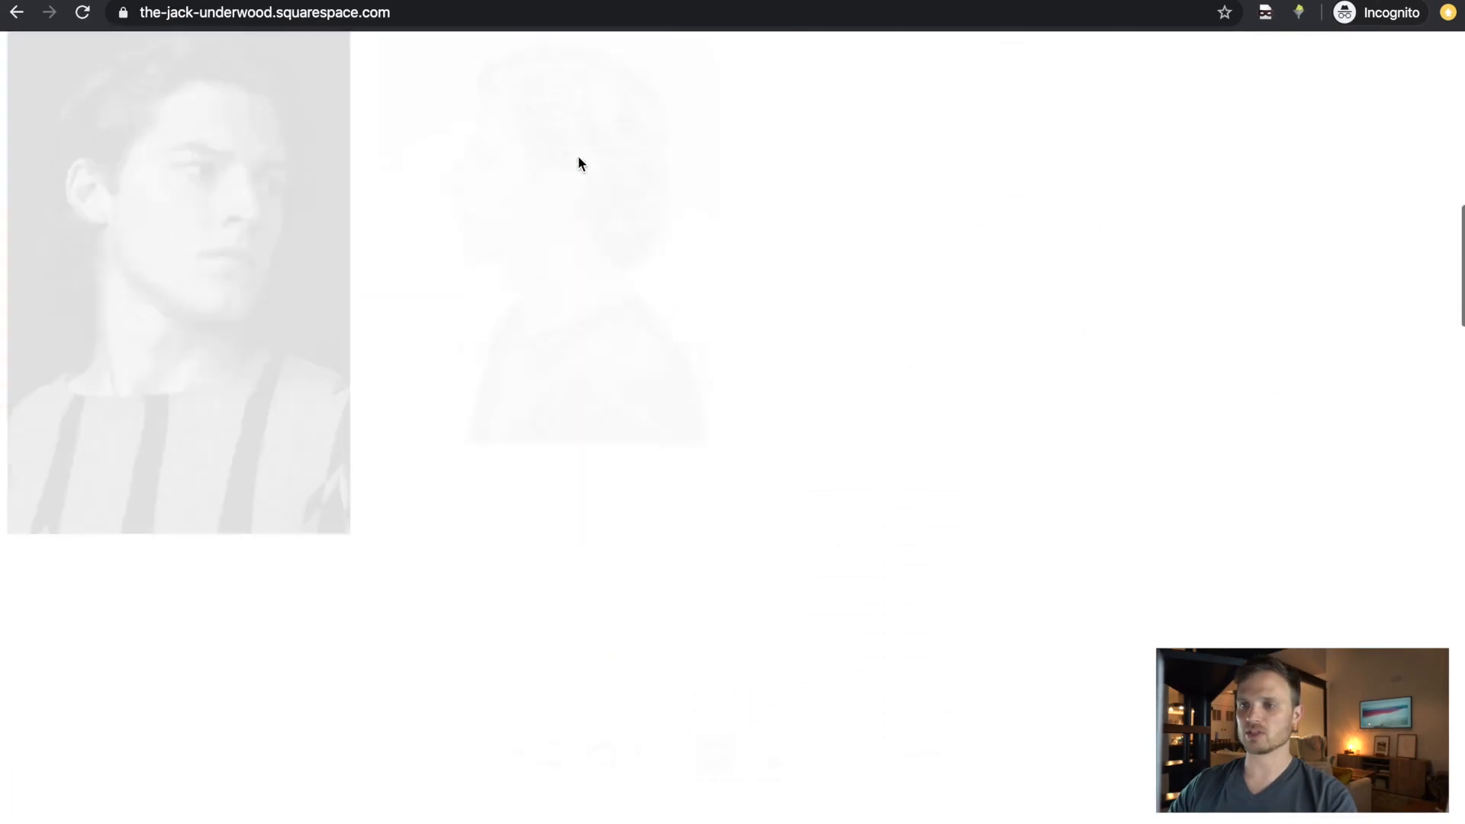
pyautogui.scroll(-15, 580, 162)
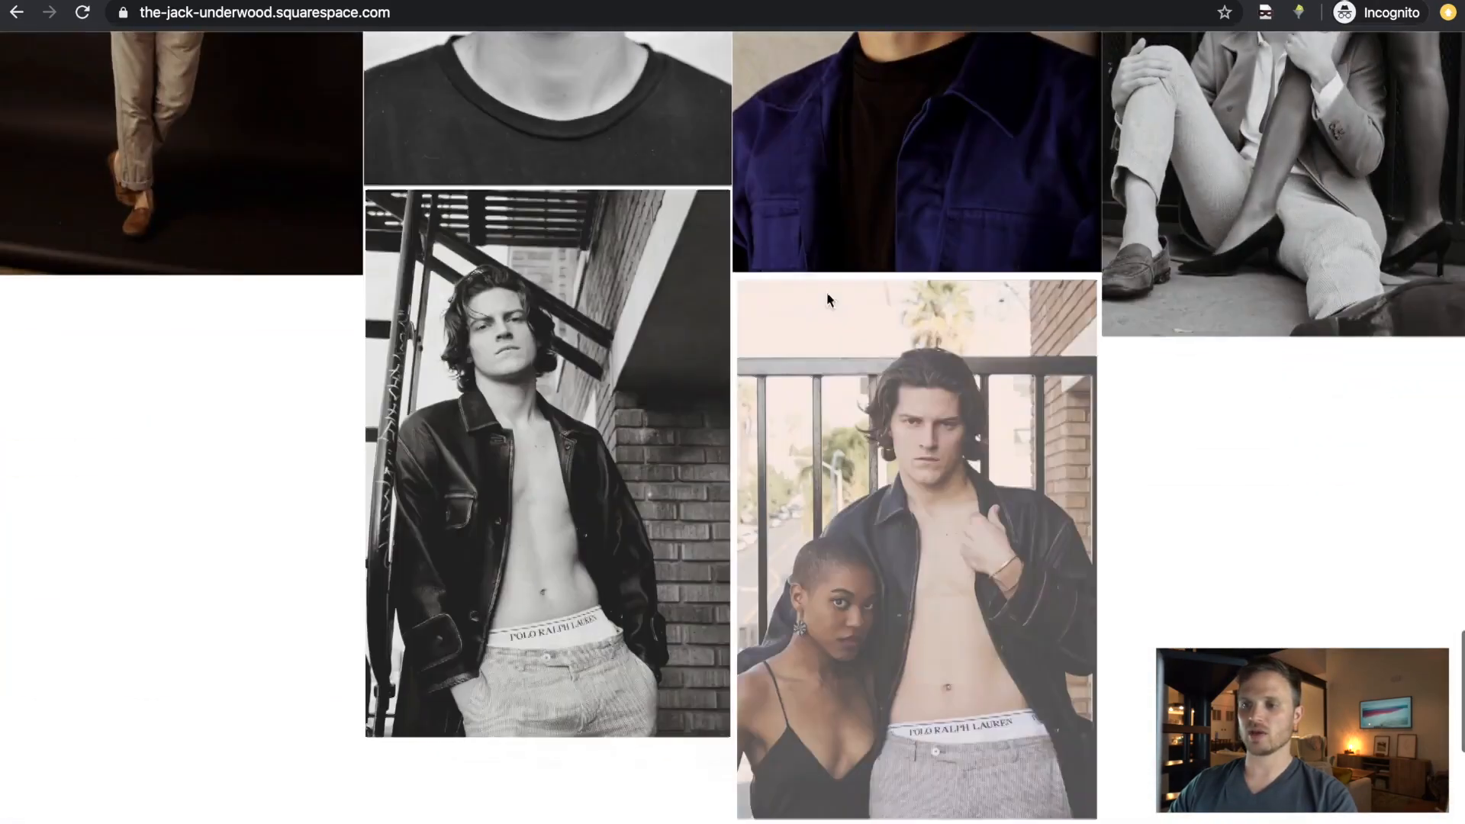
pyautogui.scroll(-2, 901, 446)
pyautogui.scroll(20, 914, 488)
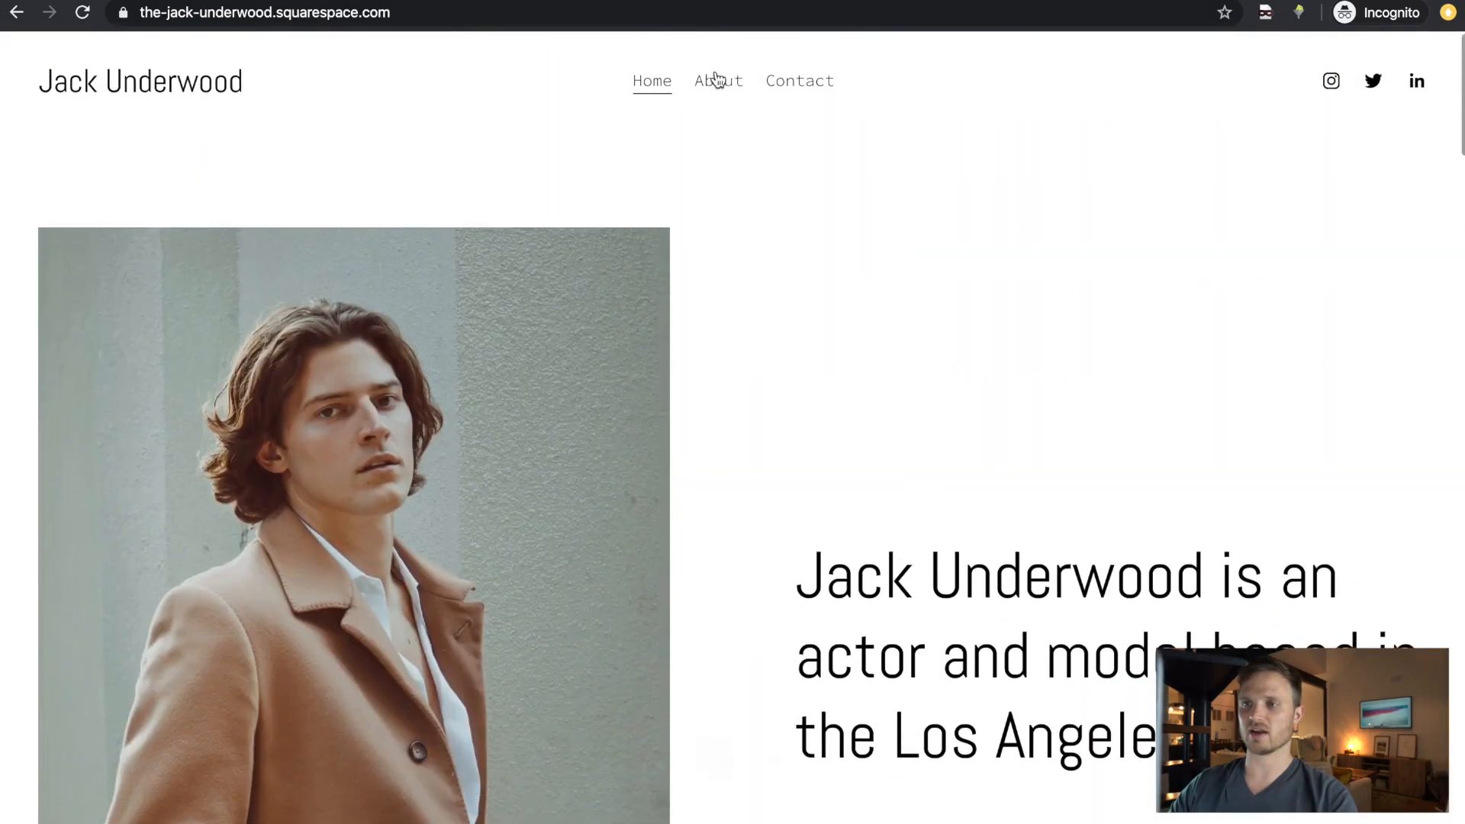
pyautogui.click(718, 84)
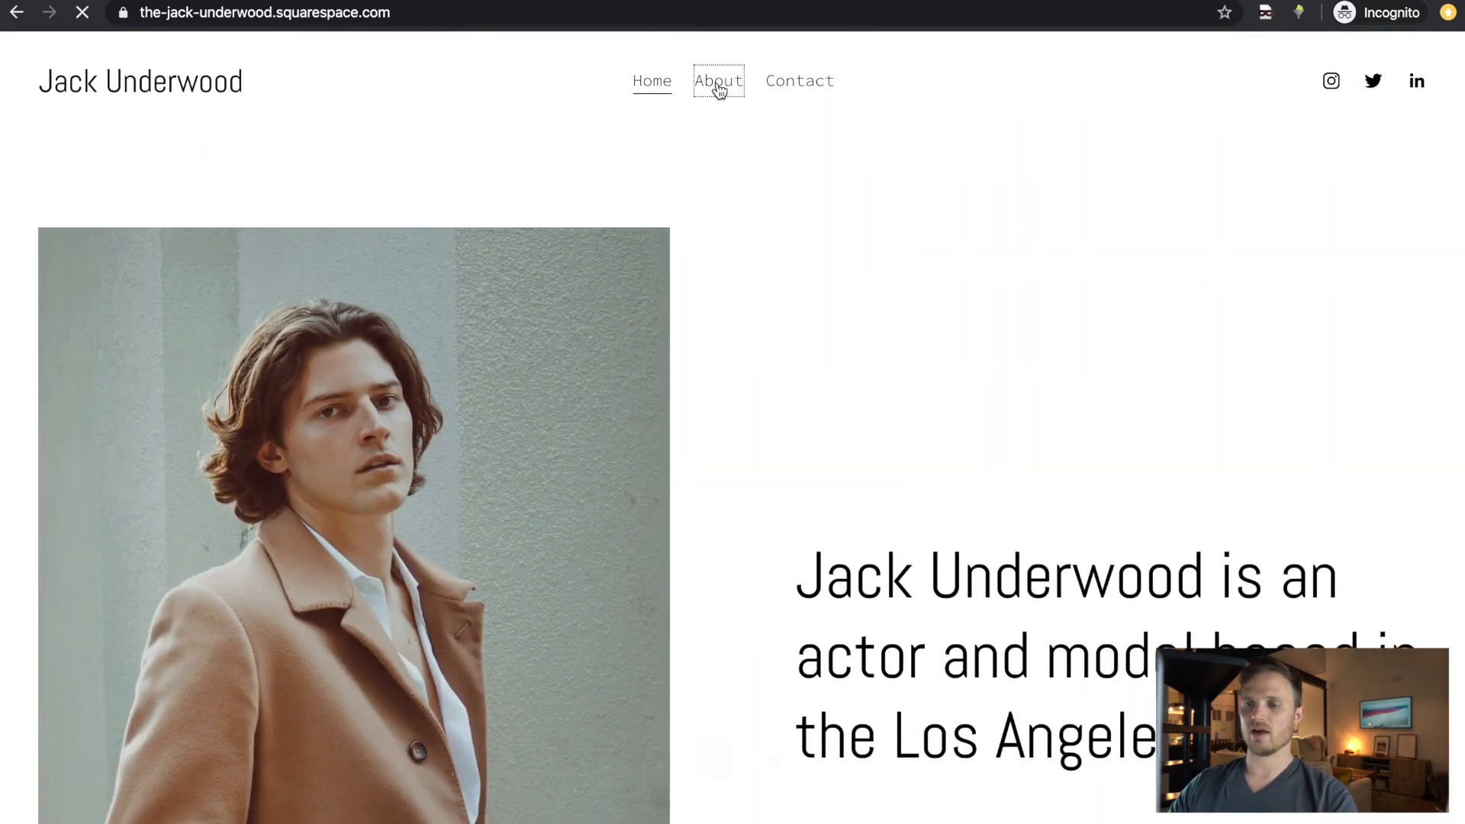
pyautogui.scroll(-8, 793, 647)
pyautogui.scroll(8, 794, 377)
pyautogui.click(795, 82)
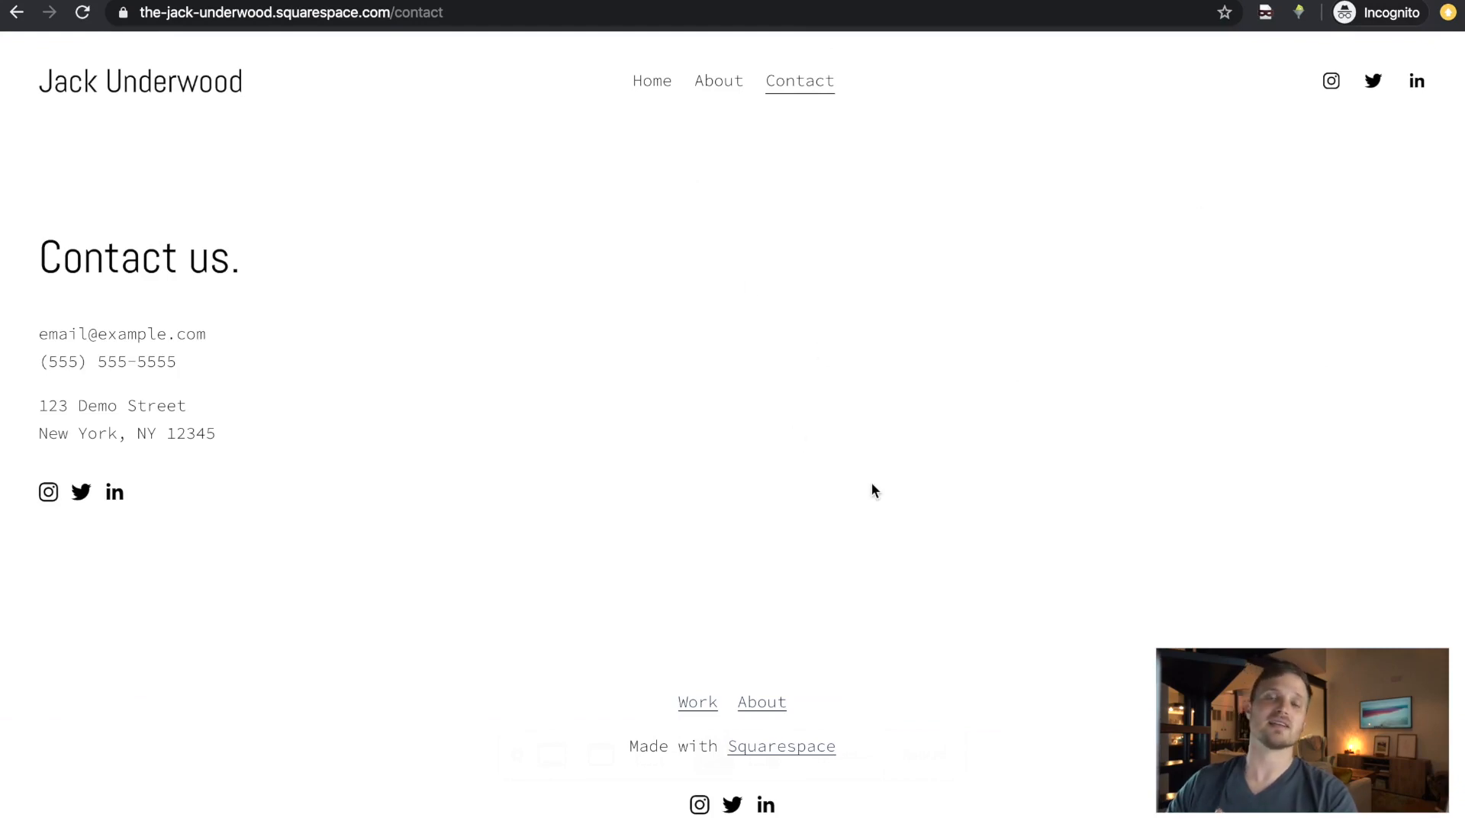
pyautogui.hotkey('ctrl', 'Left')
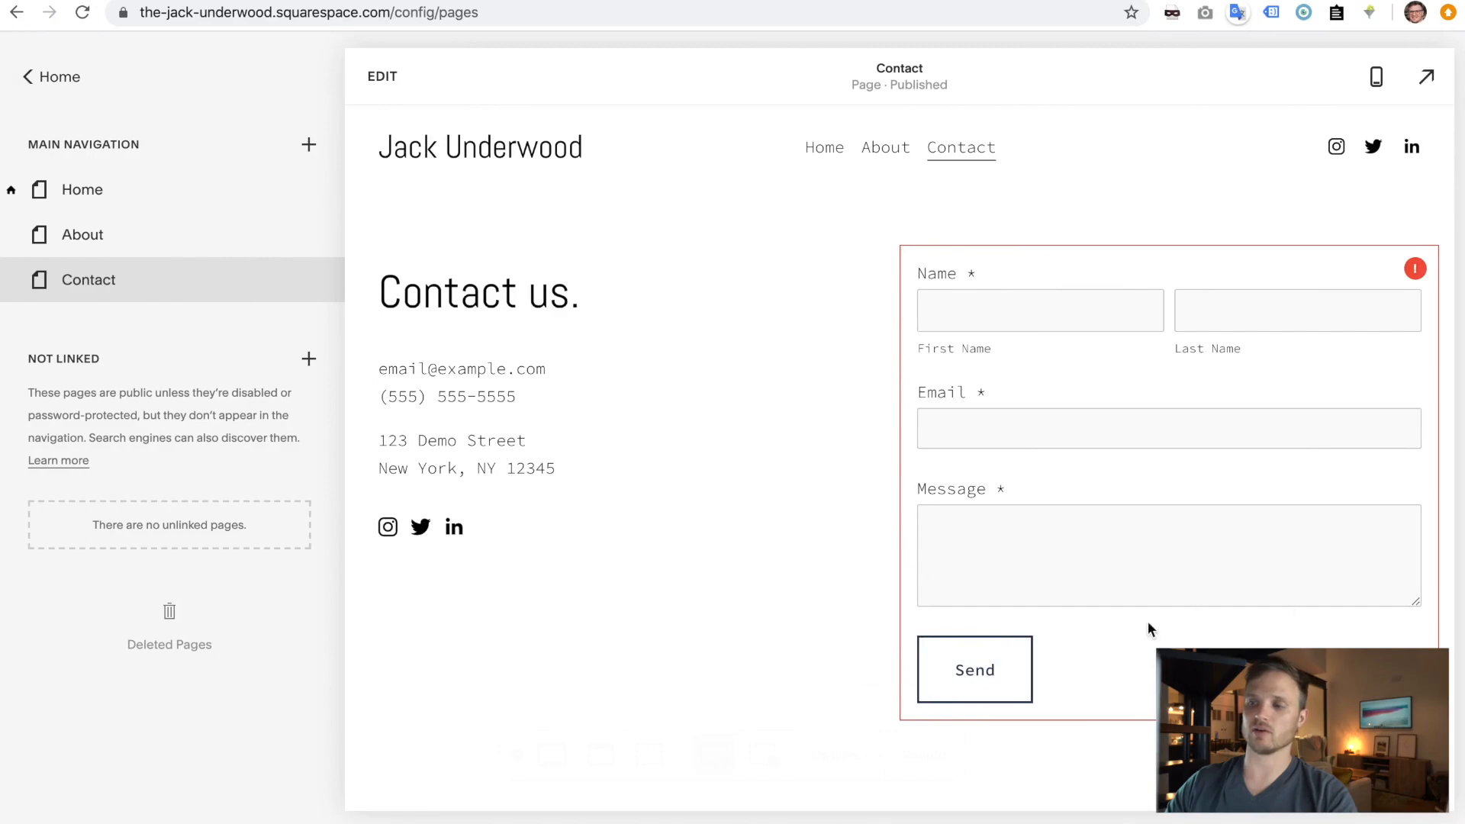
# - Switch back to the live site window
pyautogui.hotkey('ctrl', 'Right')
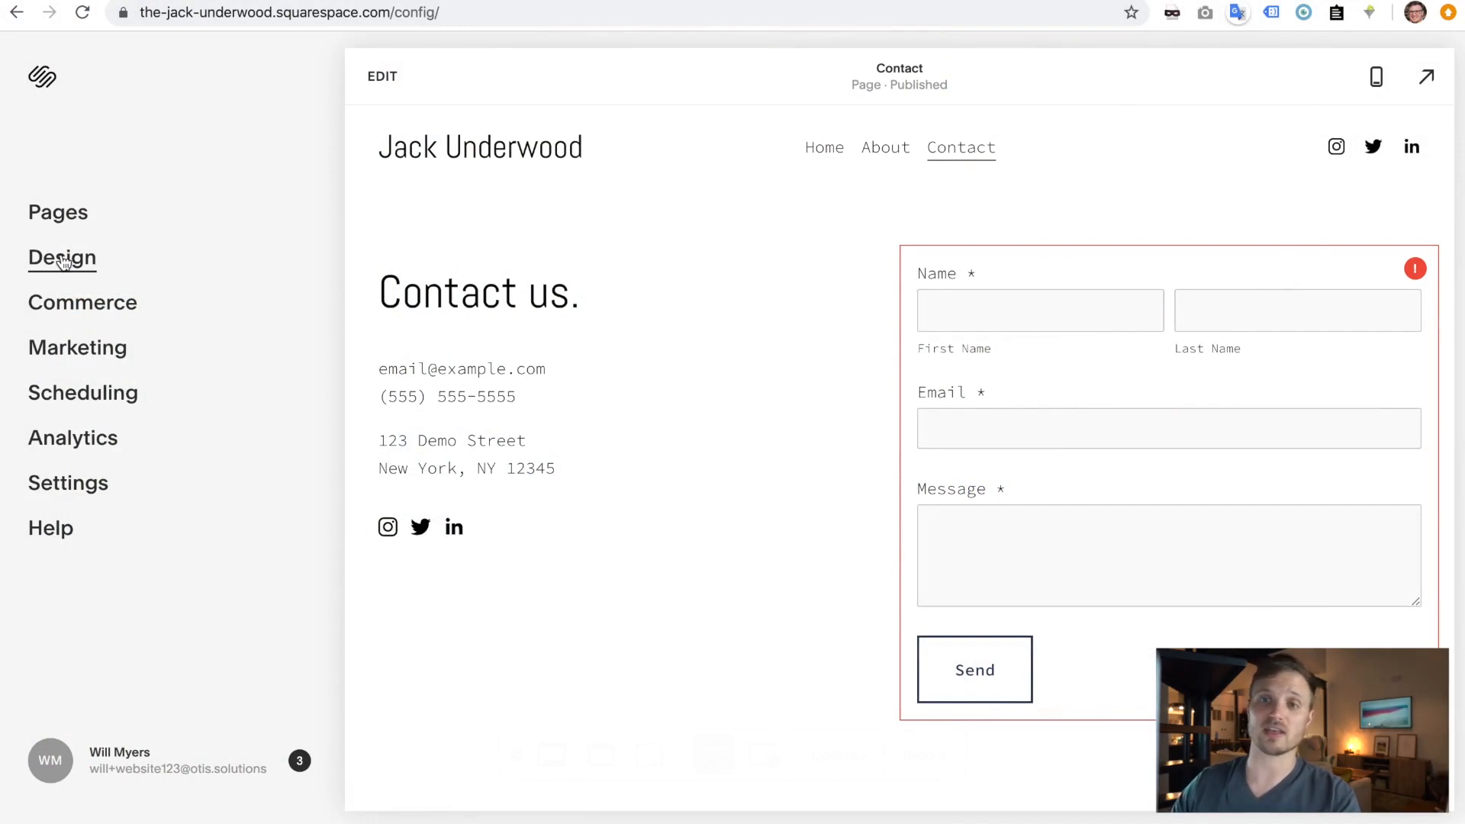
# - Open the Design Fonts panel and scroll through the Mixed font pairings
pyautogui.click(57, 264)
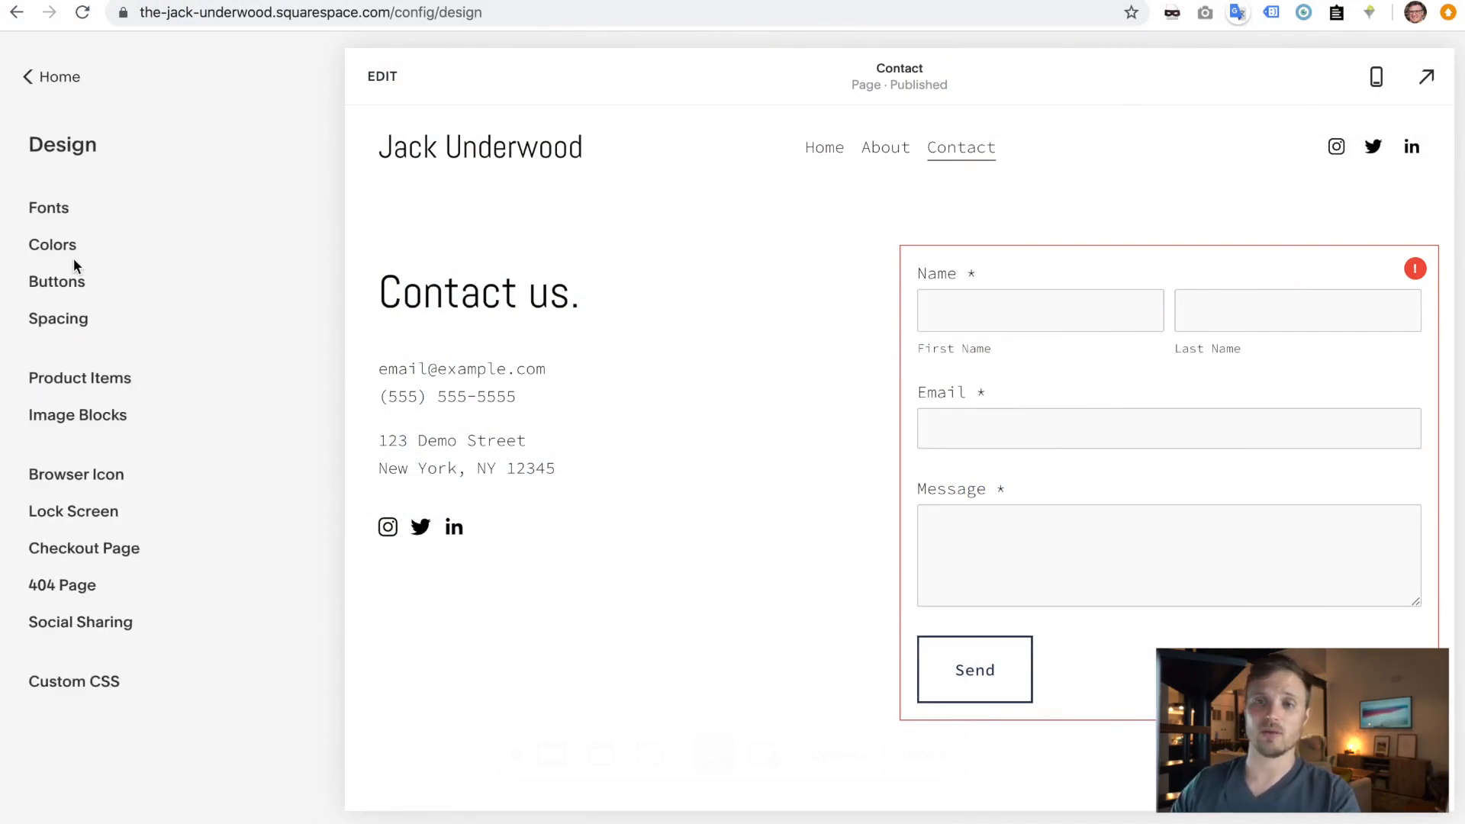
pyautogui.click(55, 214)
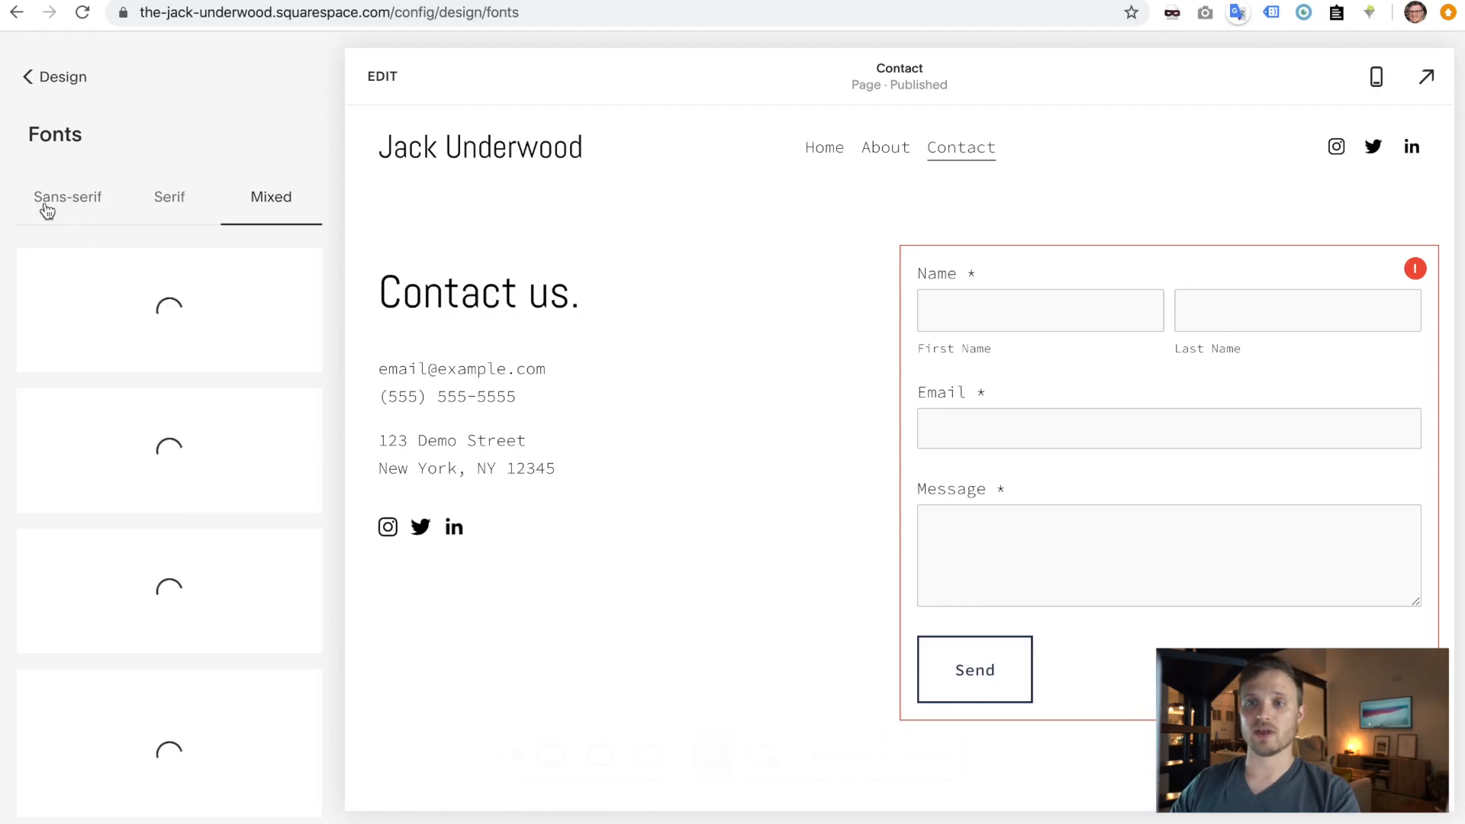
pyautogui.scroll(-10, 216, 647)
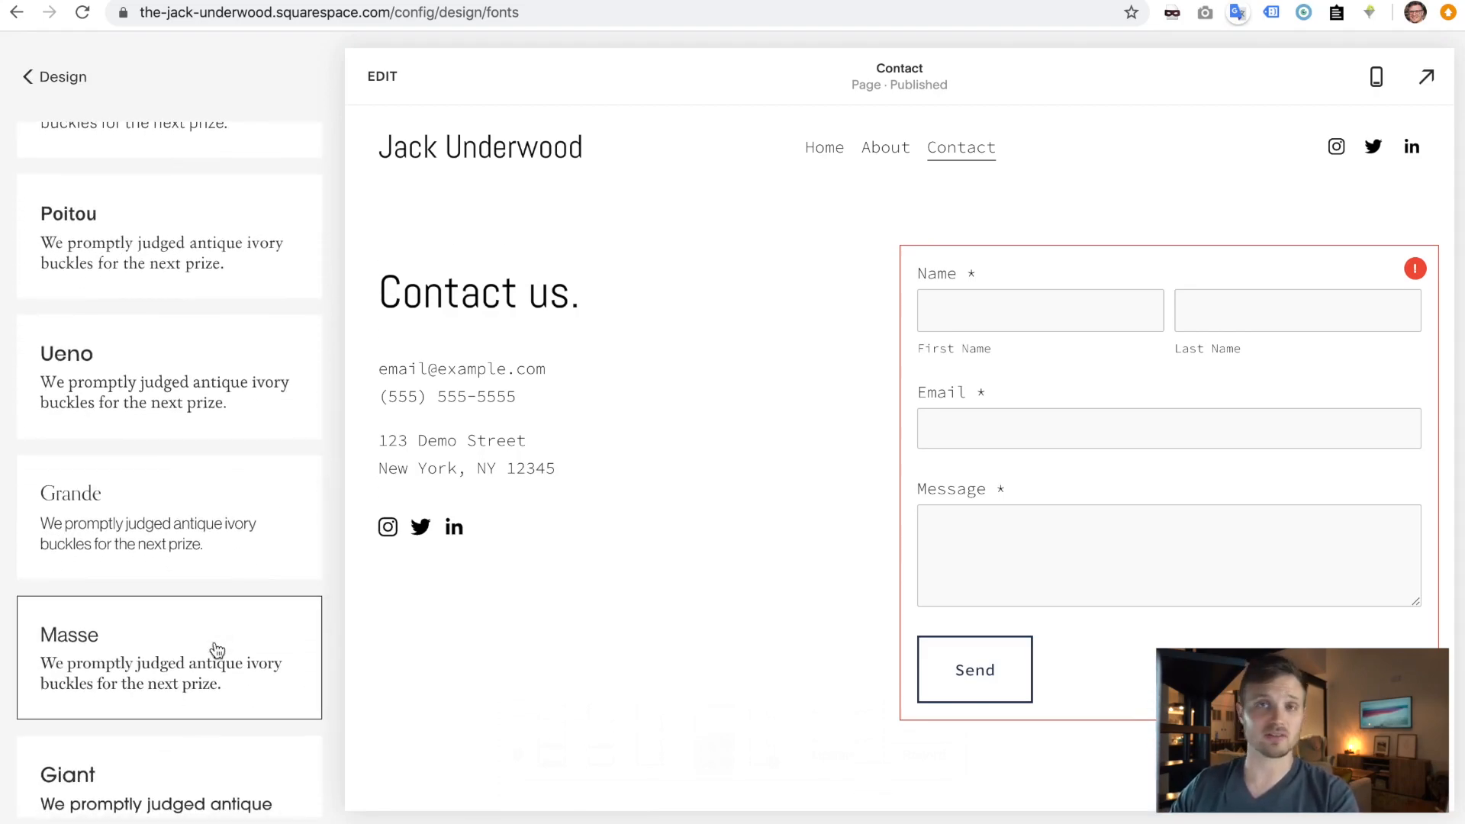
pyautogui.scroll(10, 216, 647)
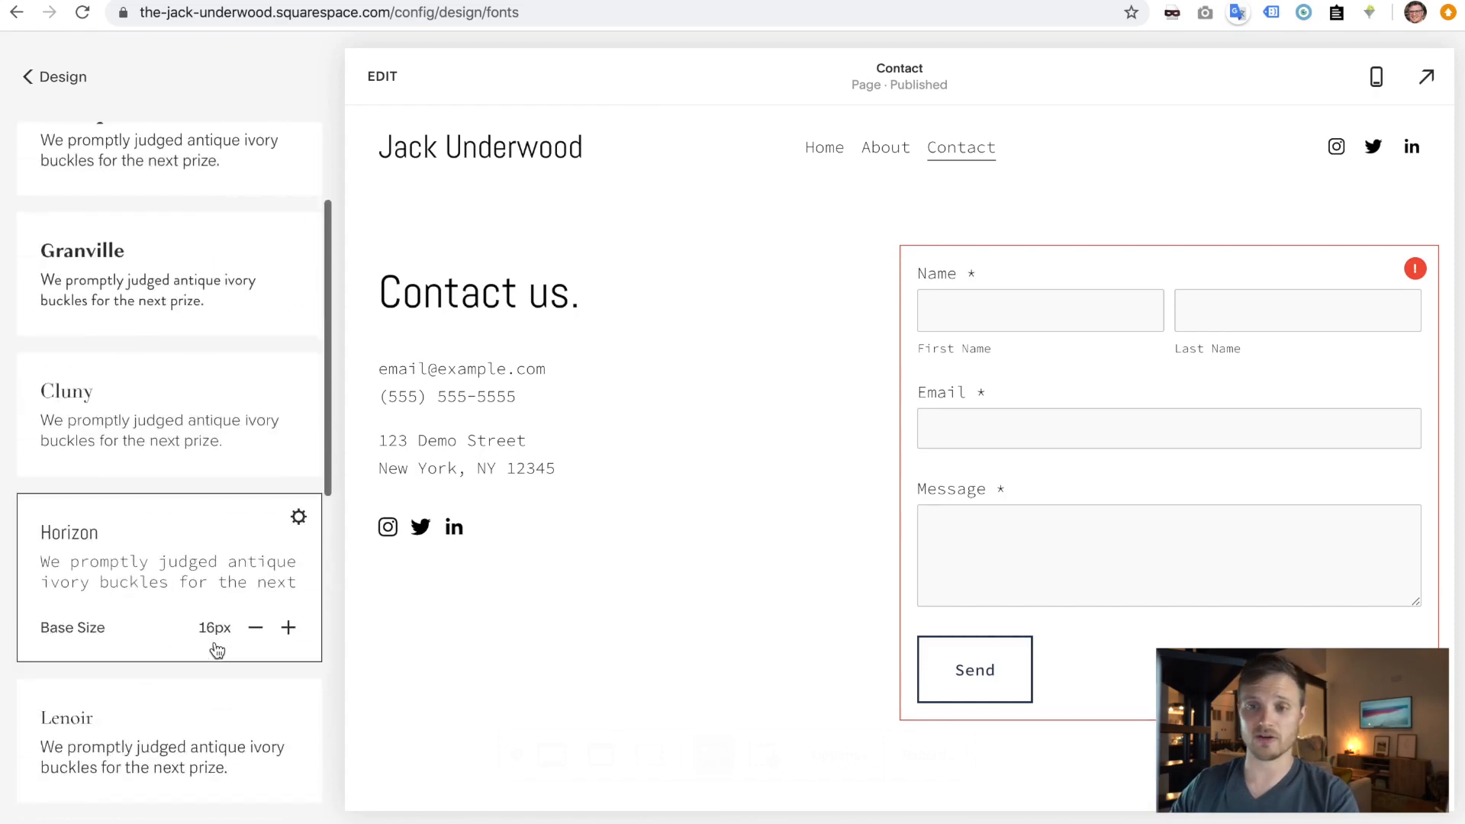
pyautogui.scroll(-10, 174, 381)
pyautogui.scroll(10, 174, 381)
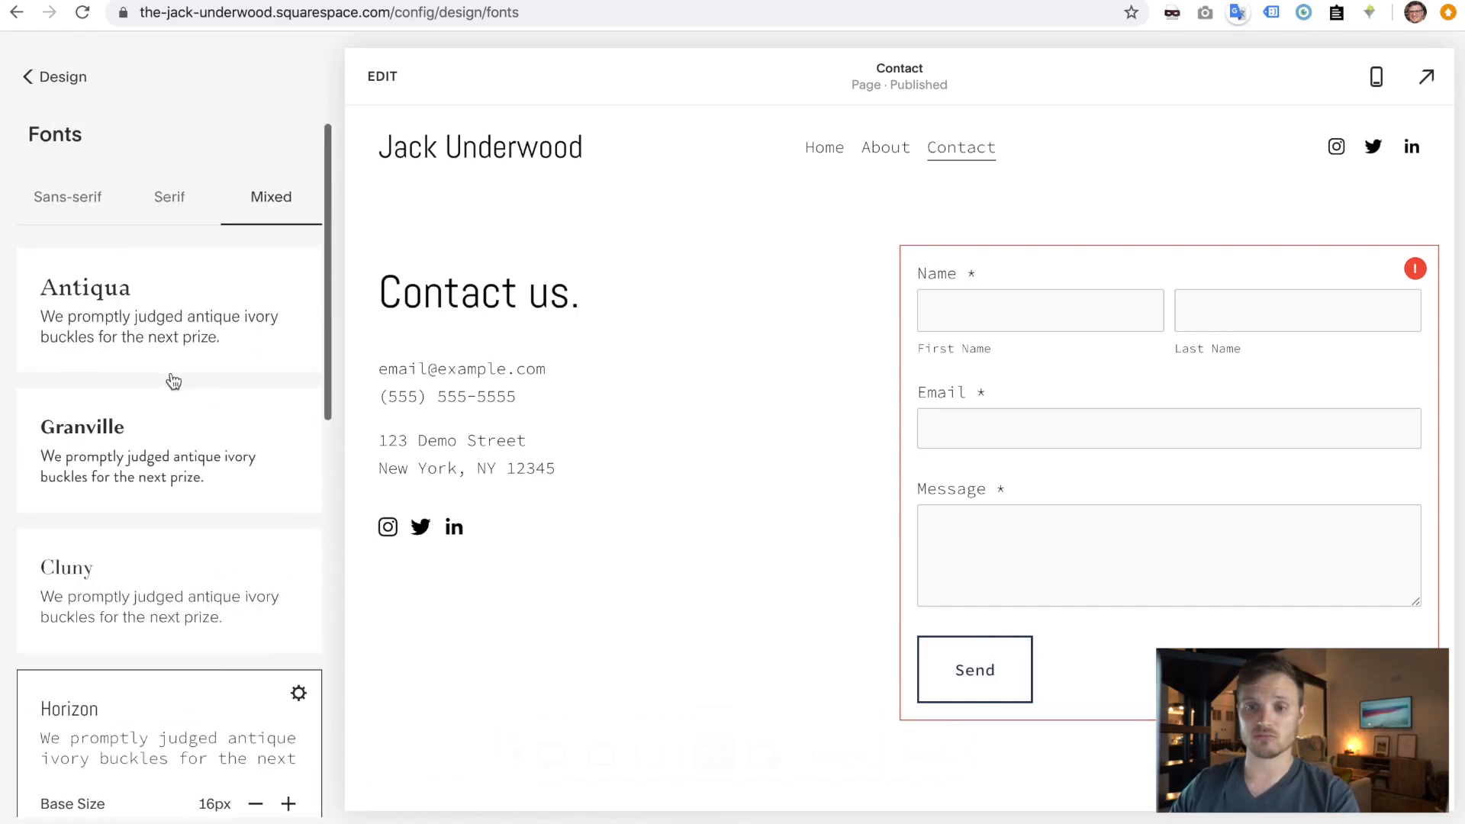
# - Compare the Sans-serif, Serif and Mixed font pairing lists
pyautogui.click(63, 214)
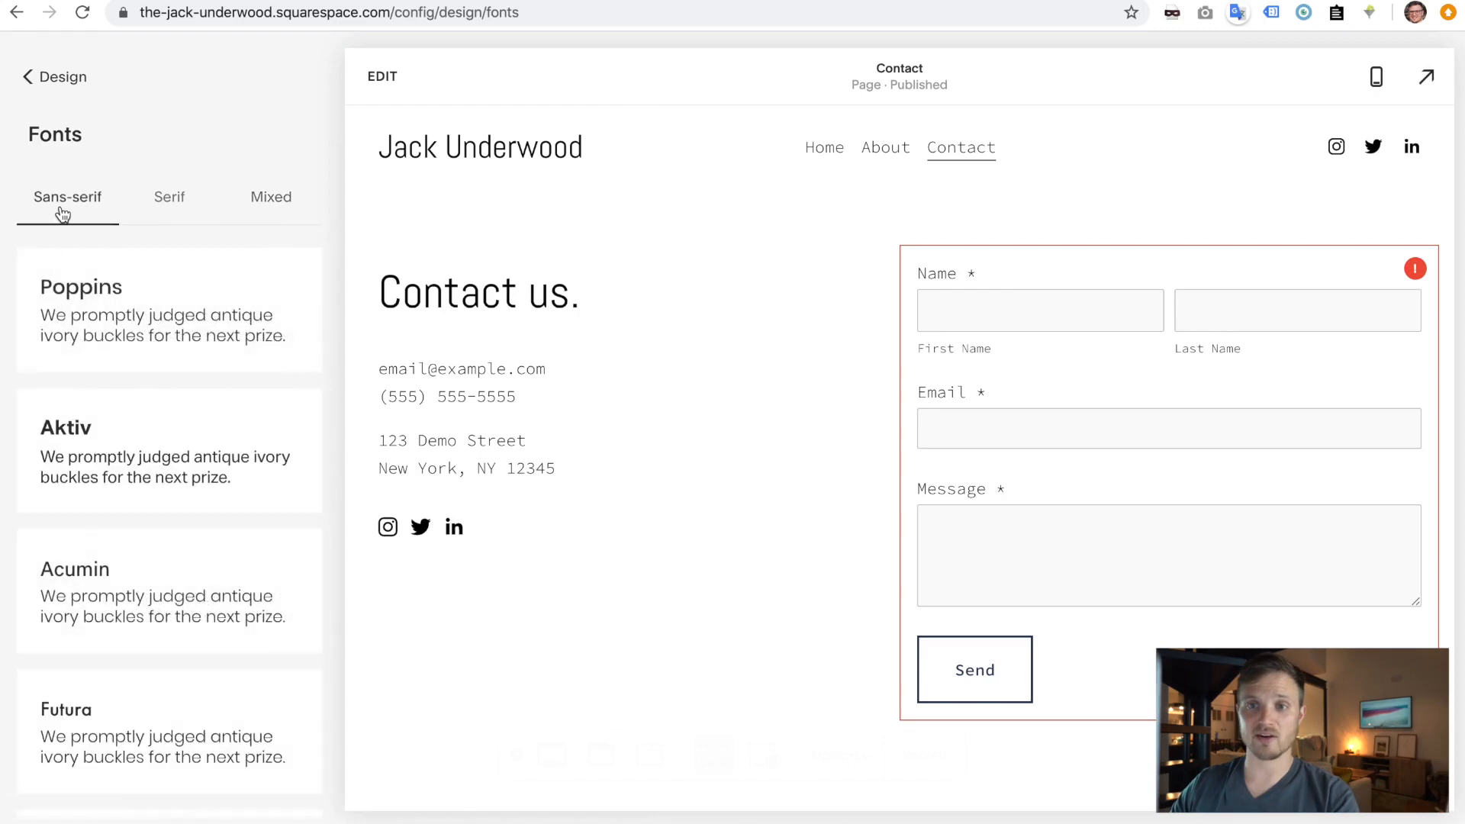
pyautogui.click(226, 206)
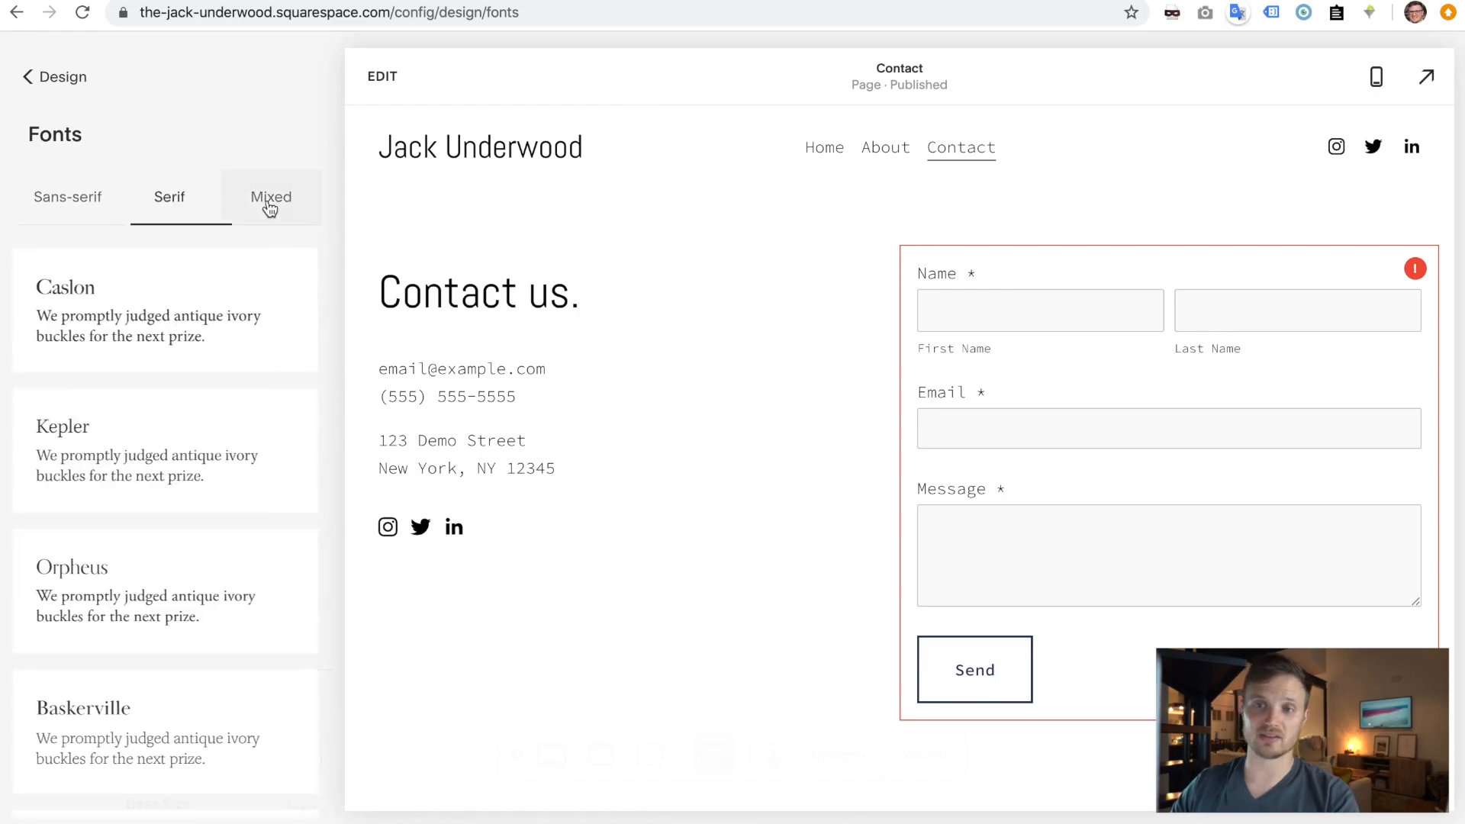
pyautogui.click(269, 205)
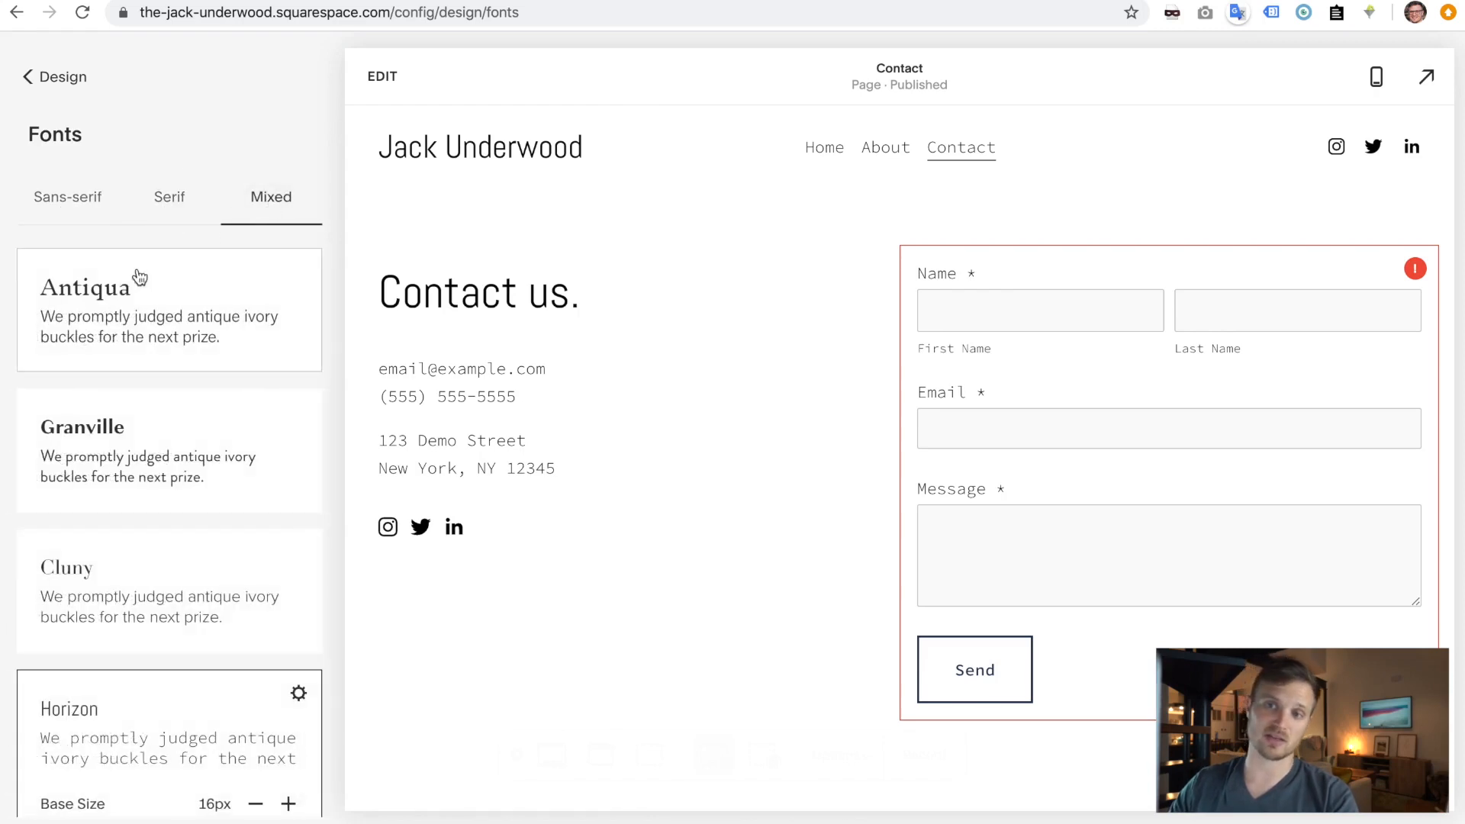
pyautogui.click(58, 196)
pyautogui.click(183, 200)
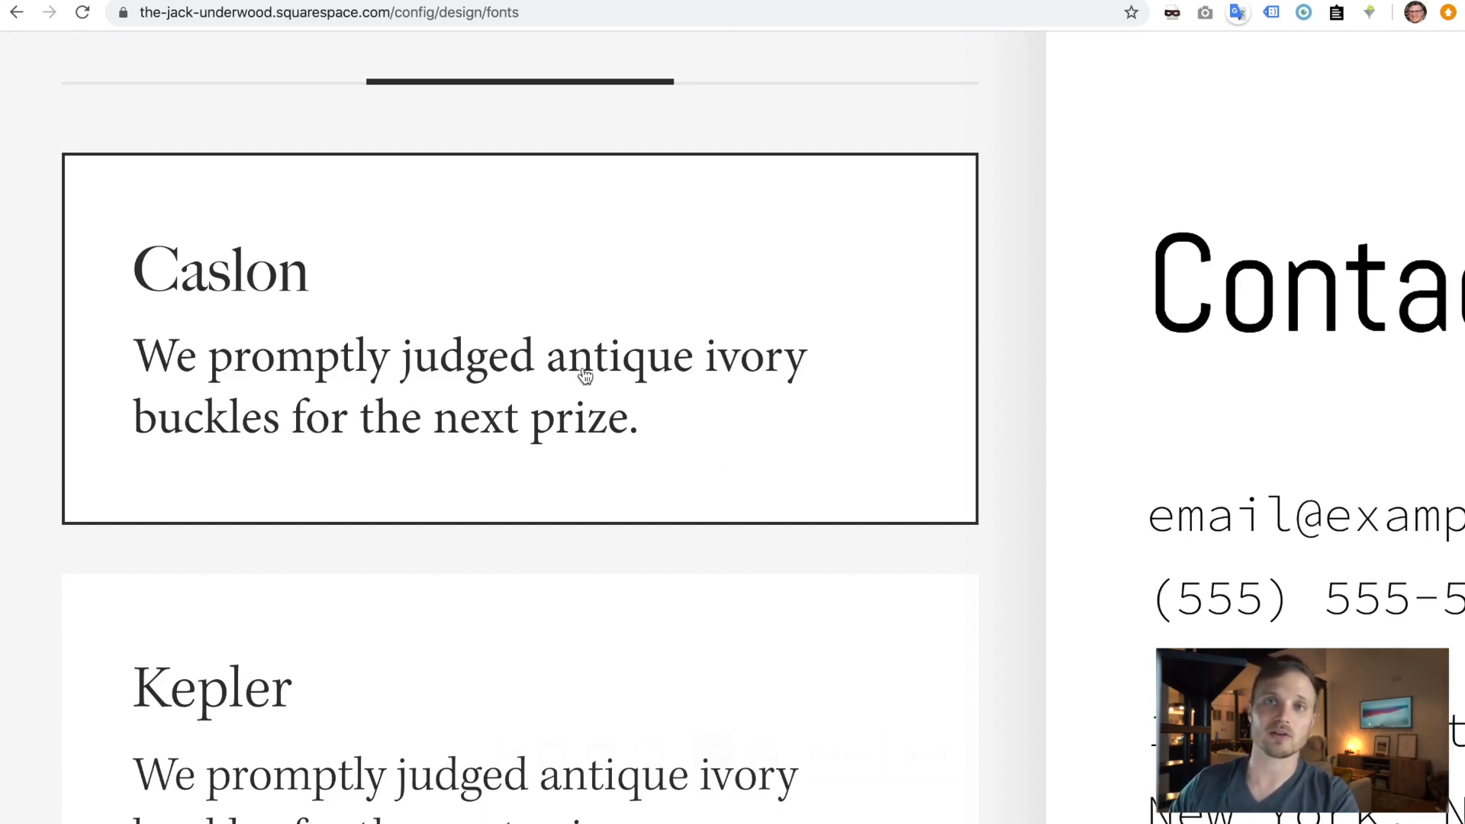
# - Show the Sans-serif font pairings and scroll through them
pyautogui.scroll(-5, 584, 374)
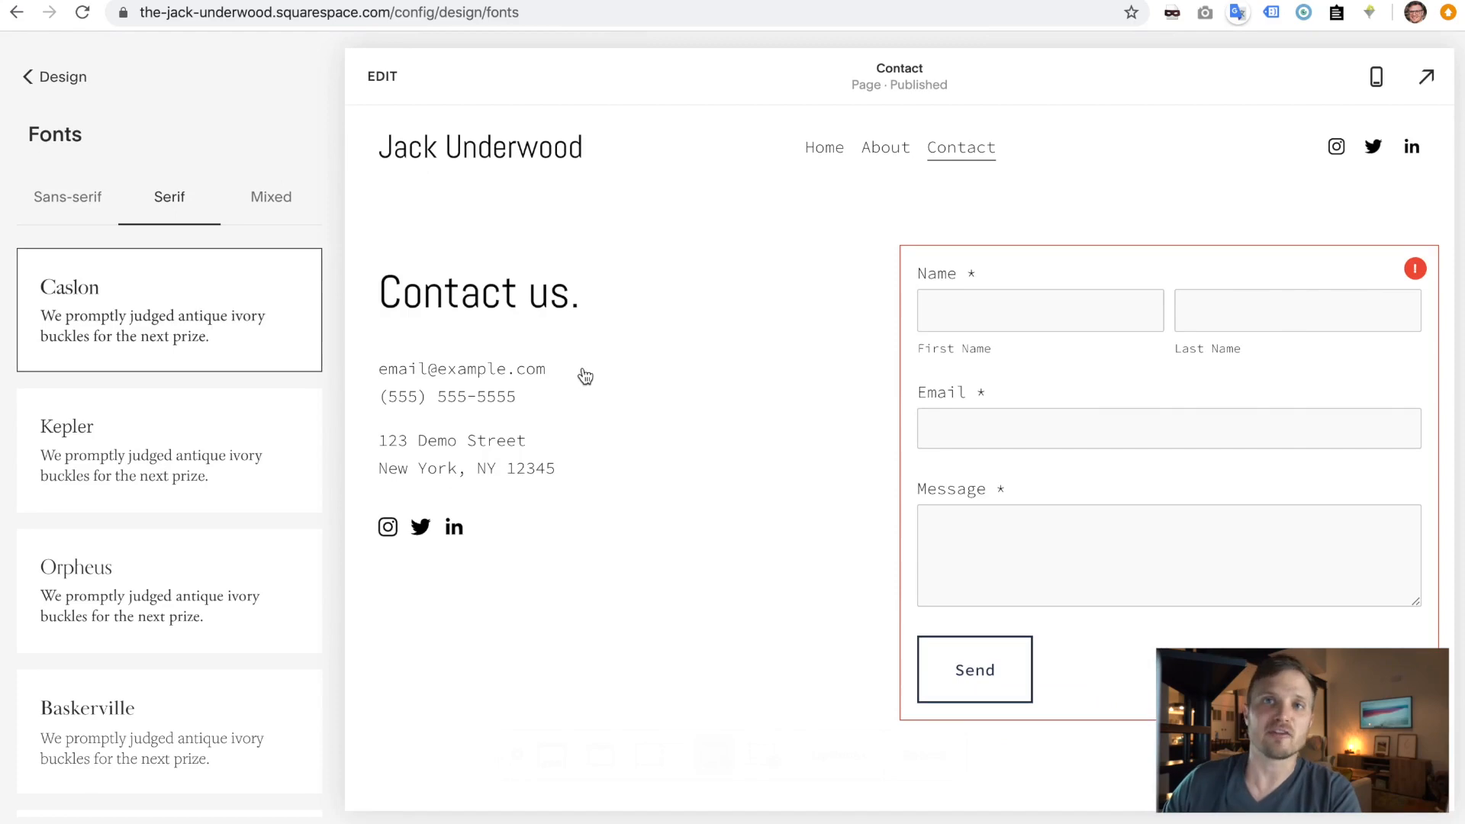
pyautogui.click(71, 200)
pyautogui.scroll(5, 102, 296)
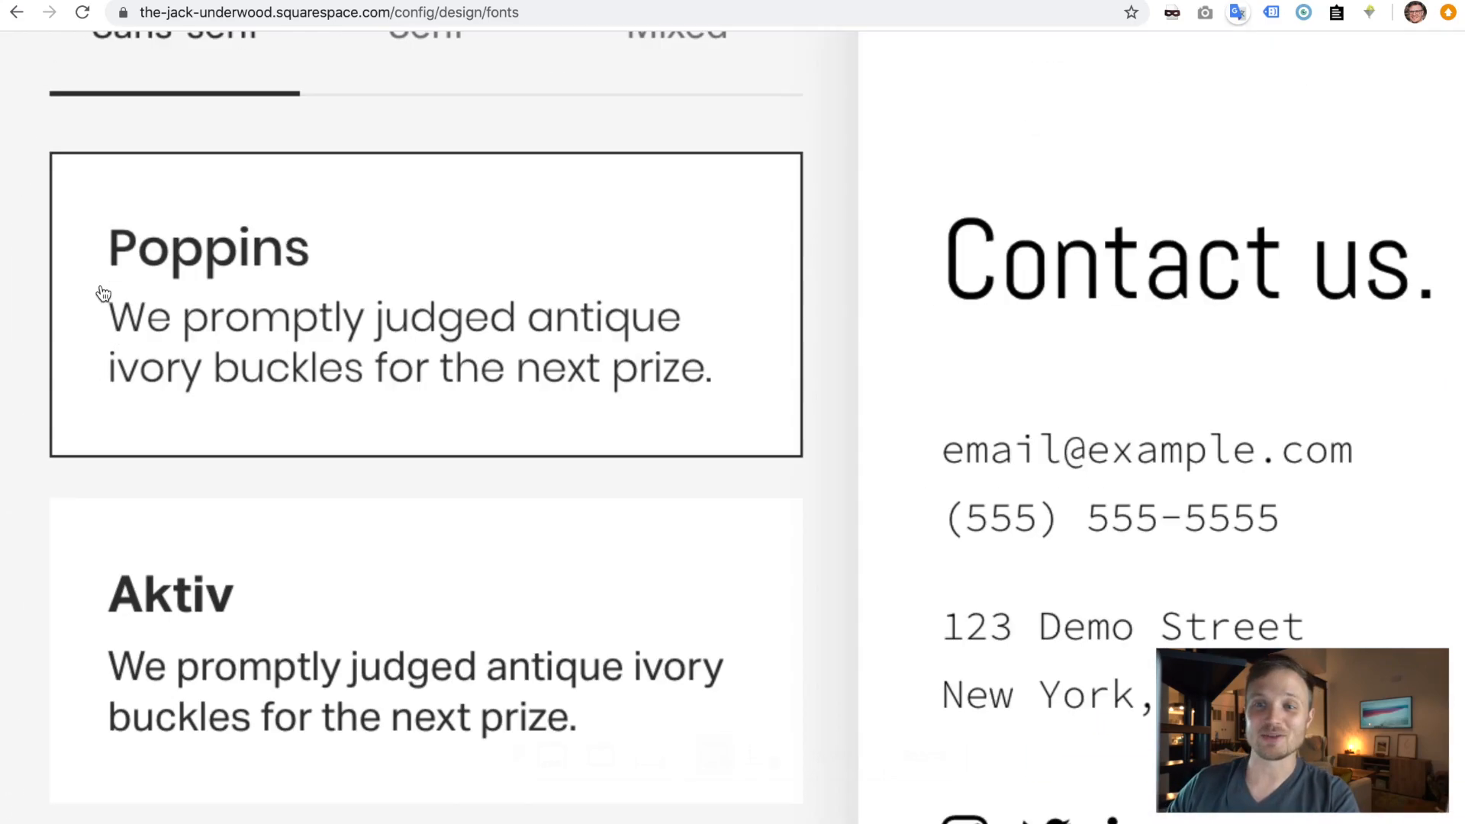
pyautogui.scroll(2, 104, 294)
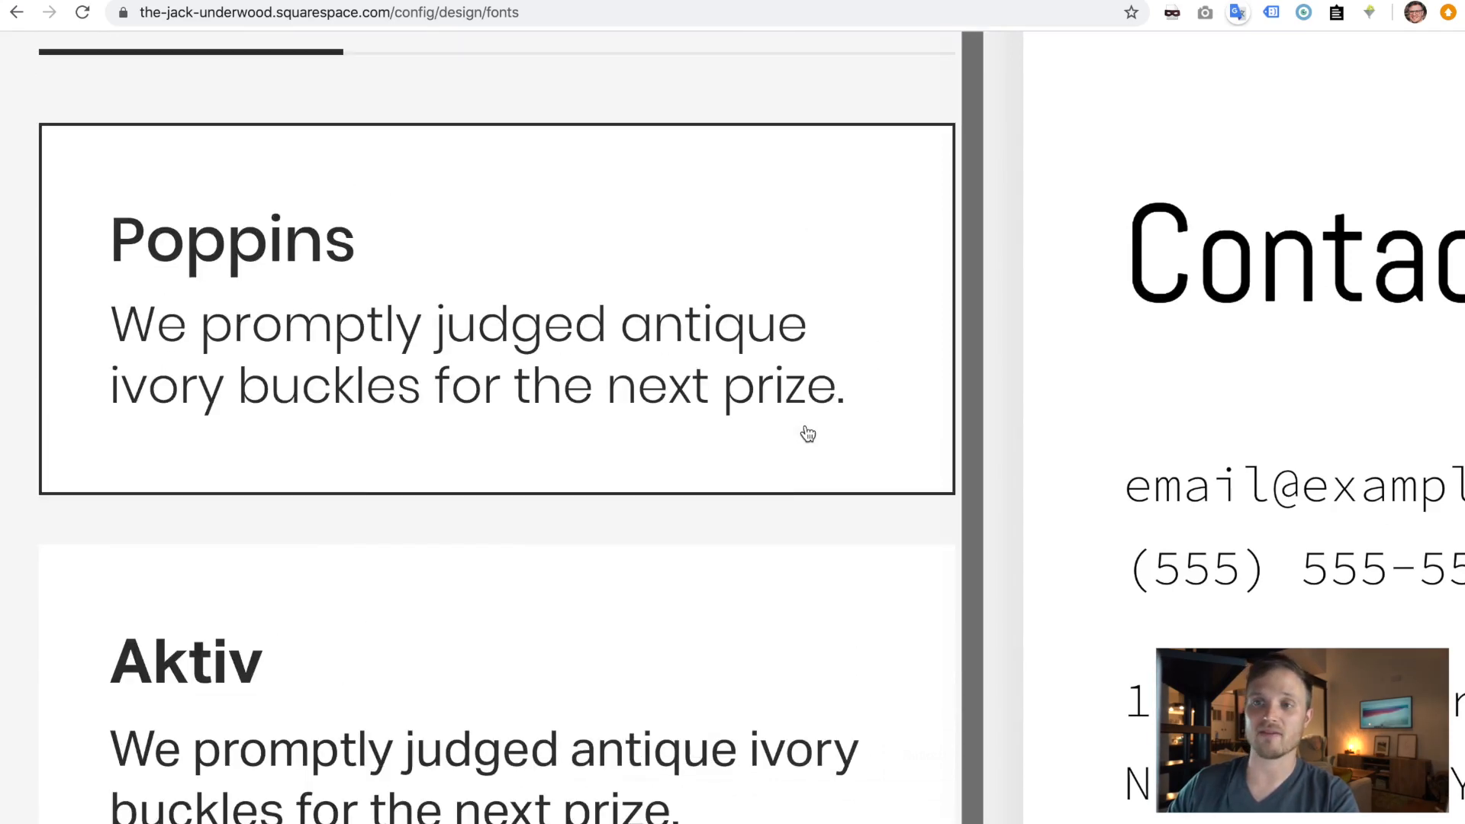
pyautogui.scroll(-5, 808, 434)
pyautogui.scroll(-3, 807, 456)
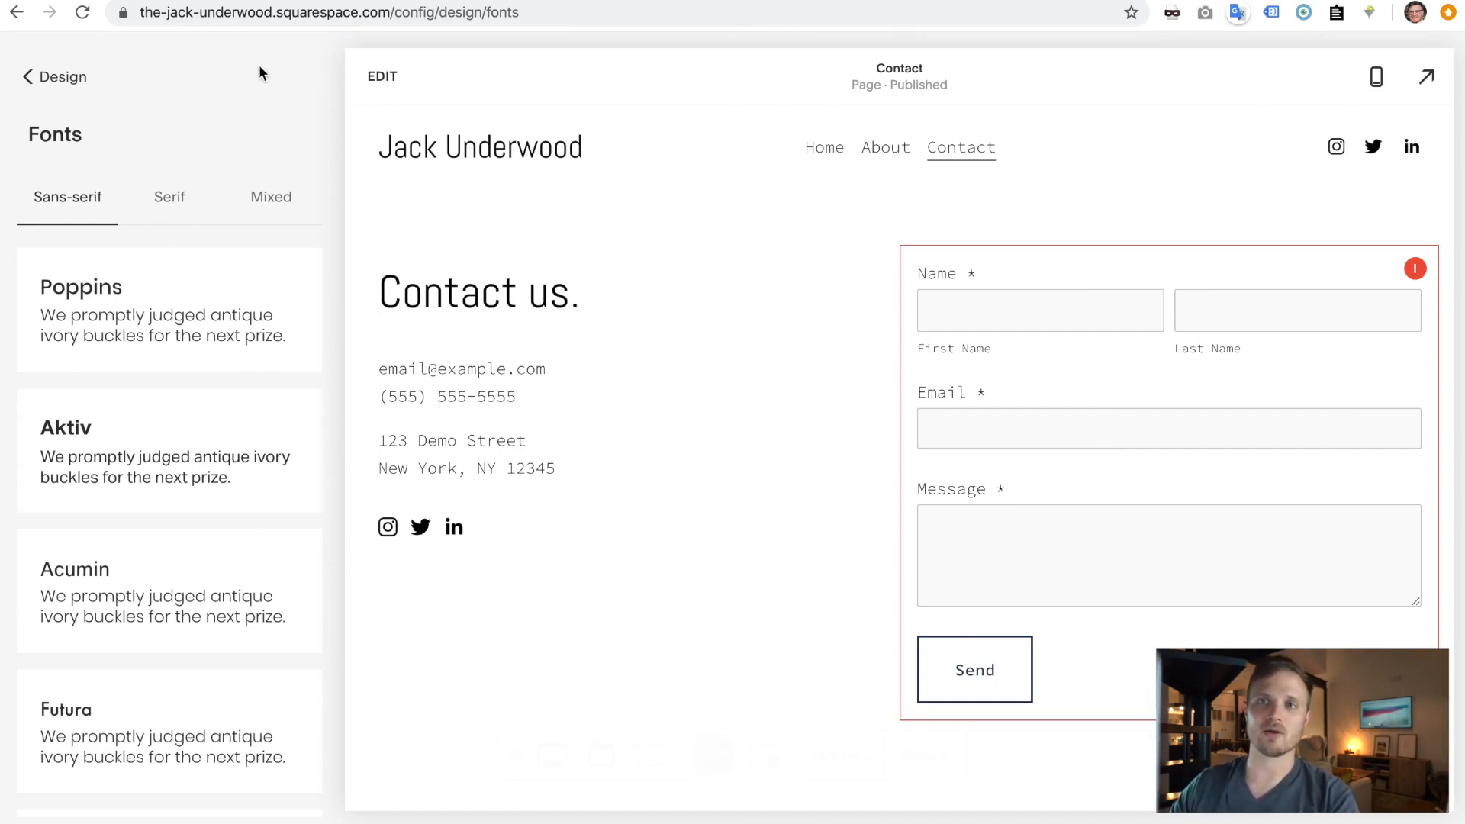
# - Load mailchimp.com in a new browser tab
pyautogui.press('super+t')
pyautogui.write('mailchimp.com')
pyautogui.press('Return')
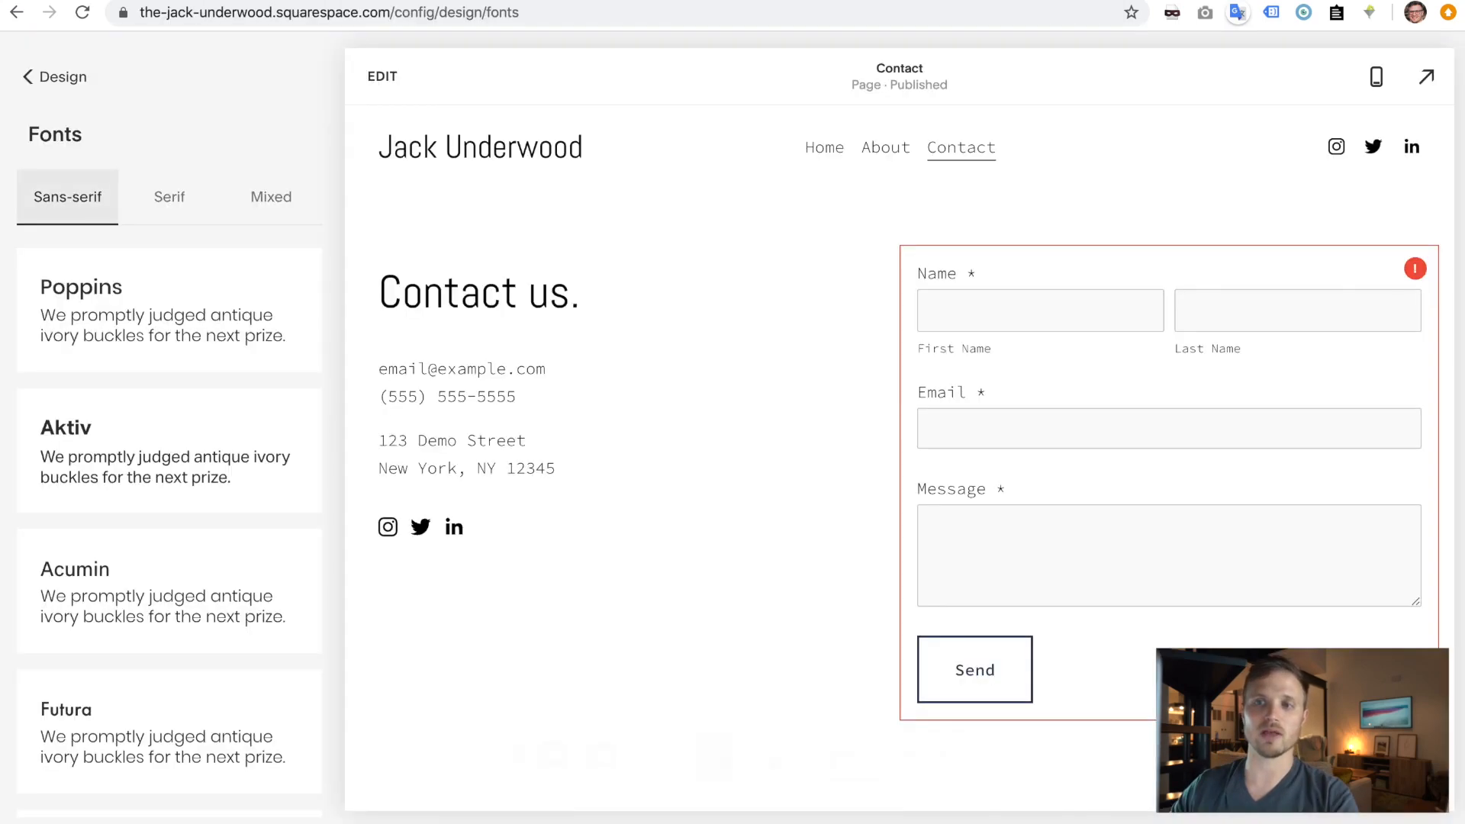
pyautogui.scroll(-3, 206, 562)
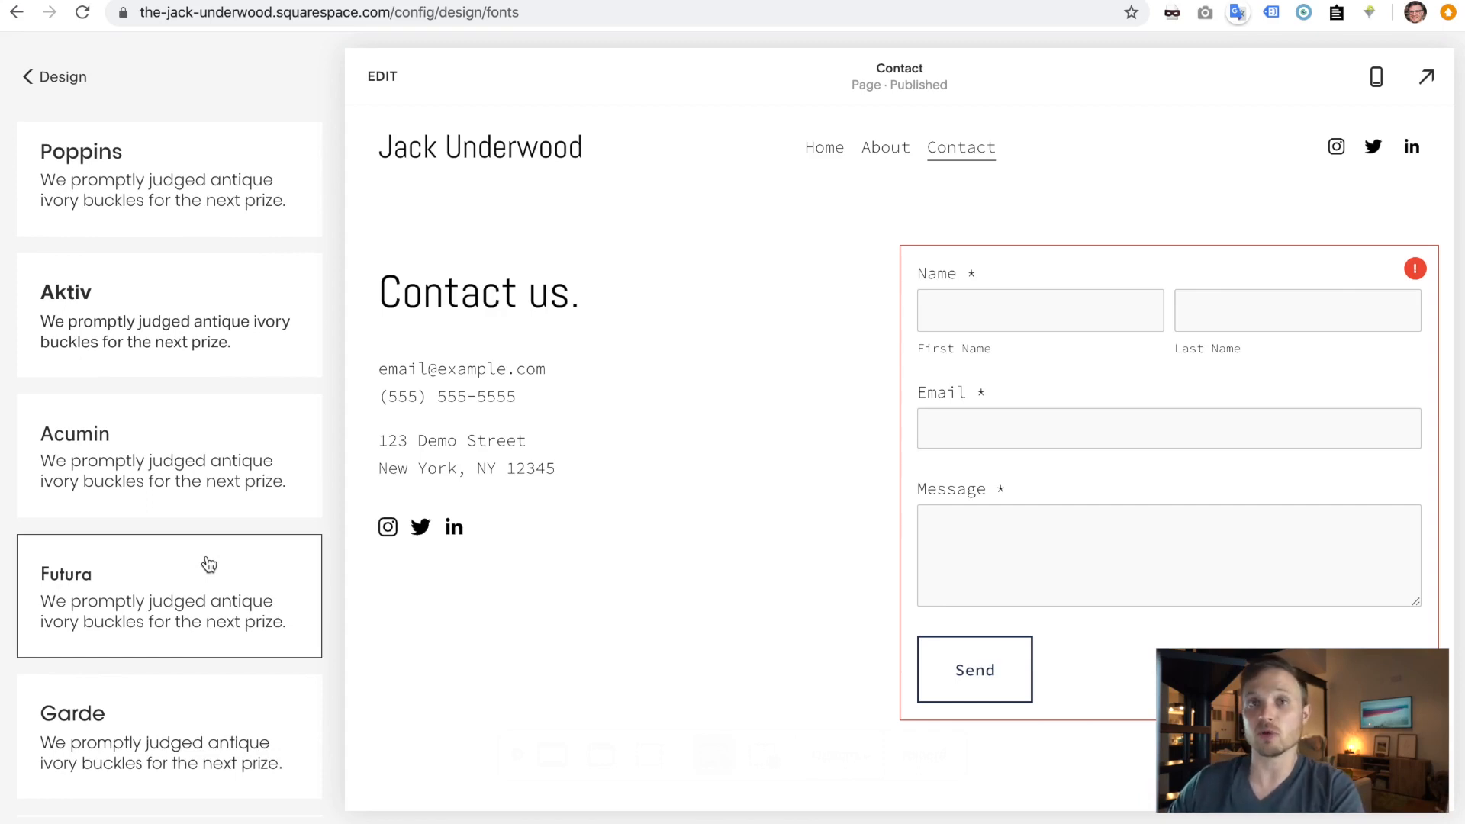
# - Apply and save the Futura font pairing, then open the Futura pack's settings
pyautogui.click(197, 601)
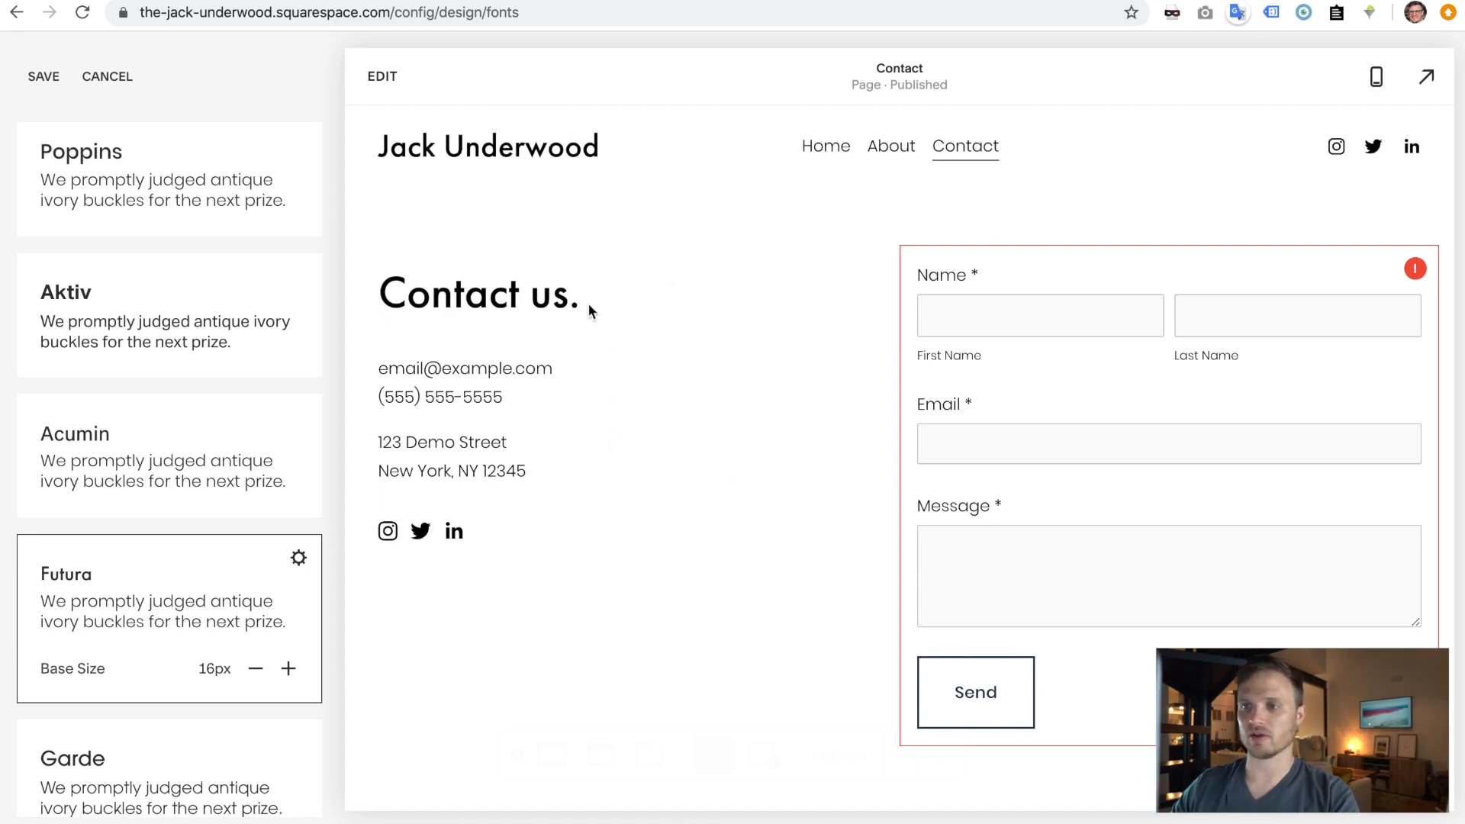
pyautogui.moveTo(588, 304); pyautogui.dragTo(360, 307)
pyautogui.click(398, 306)
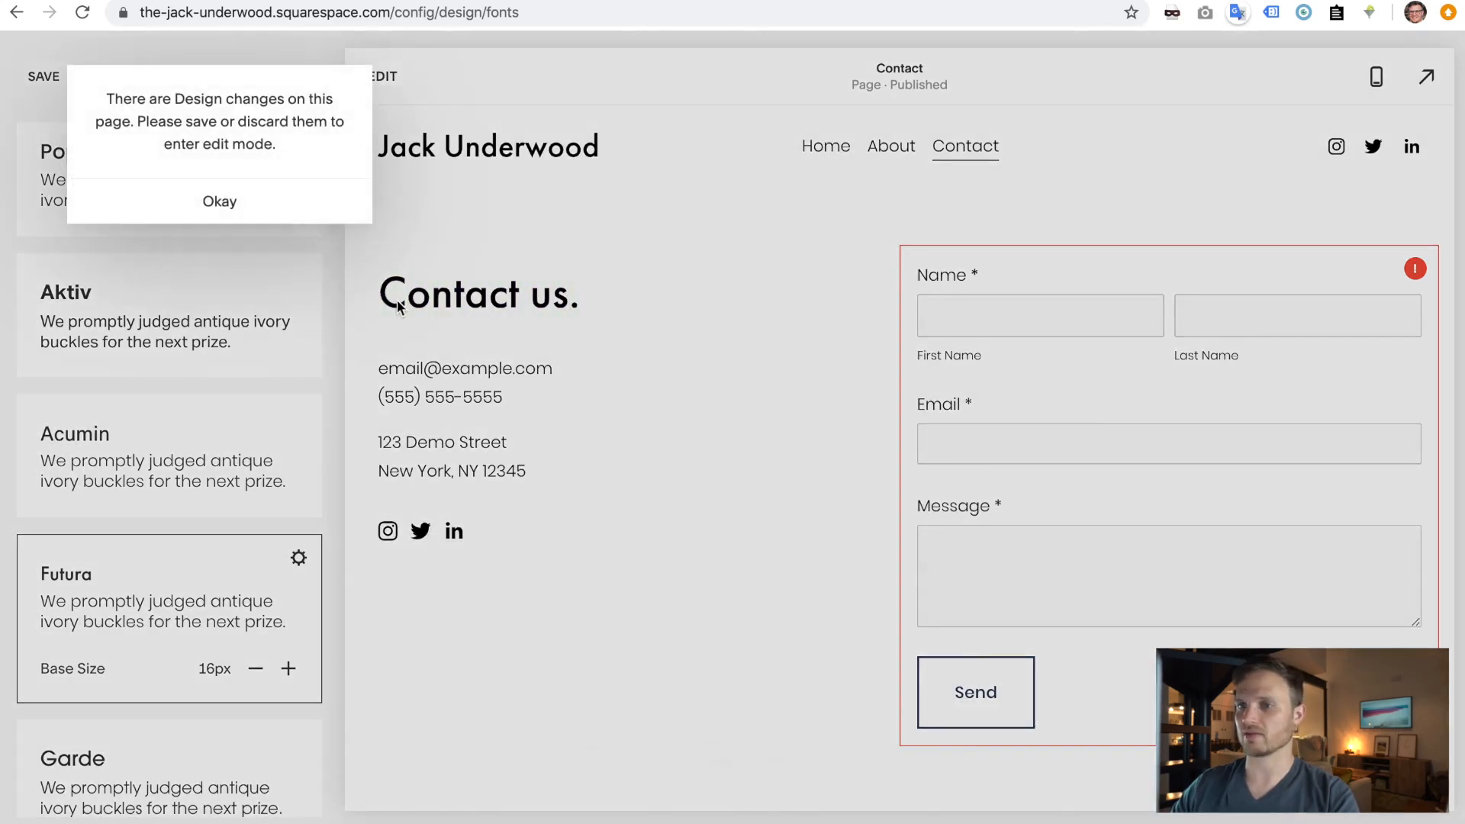
pyautogui.click(220, 191)
pyautogui.click(46, 86)
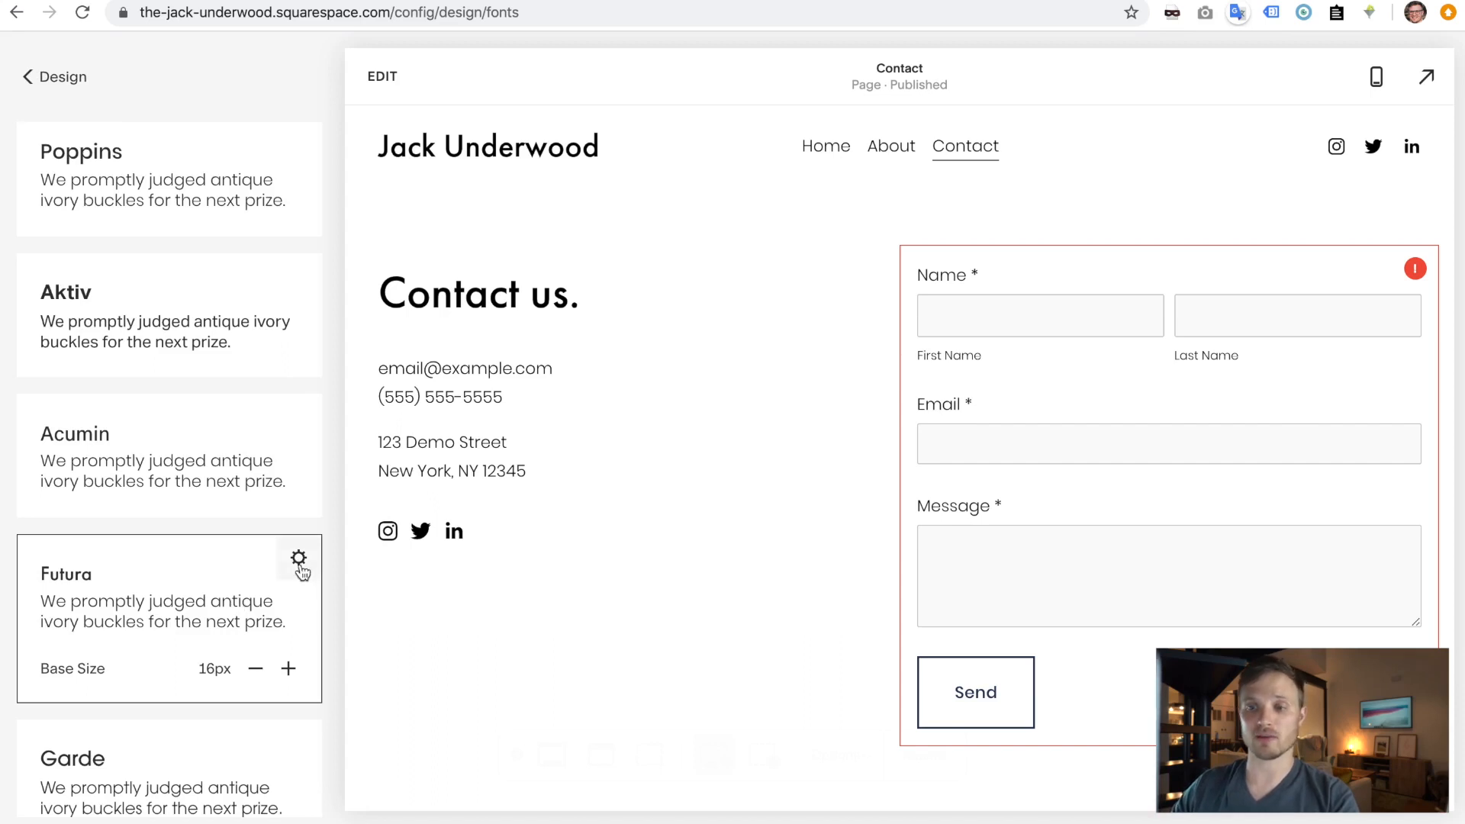
pyautogui.click(299, 561)
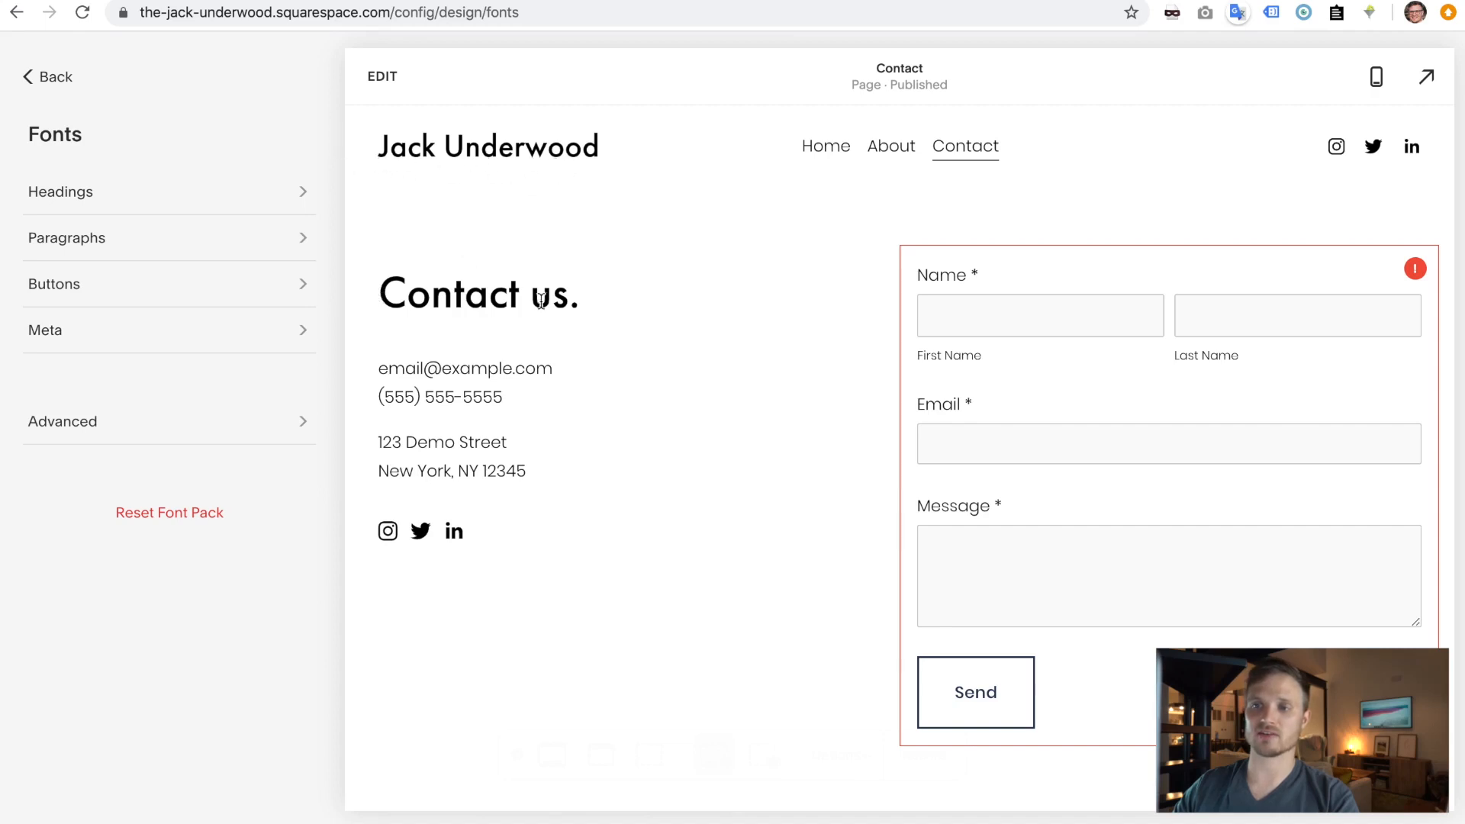
# - Set the heading font weight to 400 and save it
pyautogui.click(138, 194)
pyautogui.click(174, 293)
pyautogui.click(161, 251)
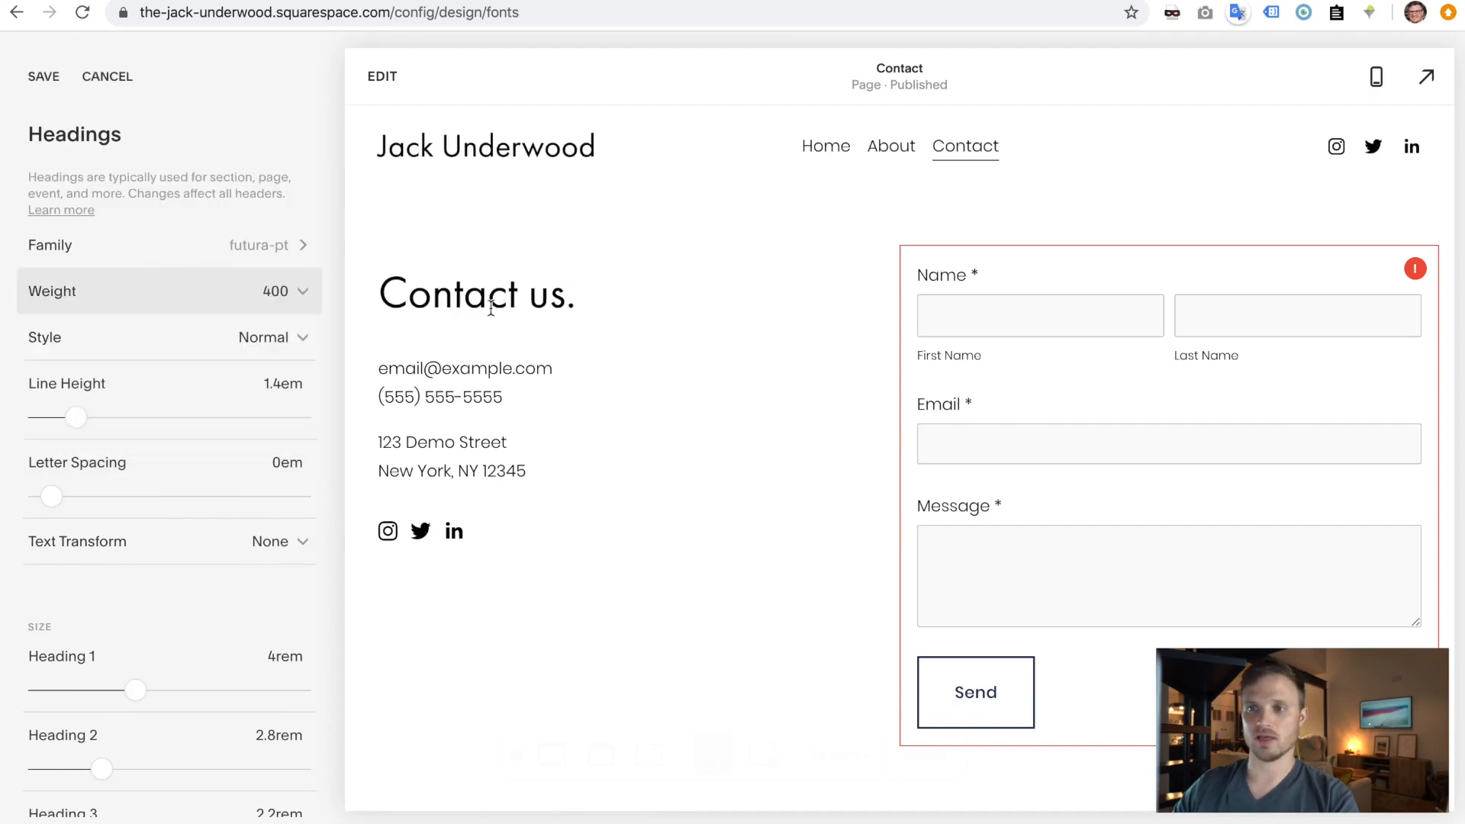
pyautogui.click(302, 302)
pyautogui.click(218, 253)
pyautogui.click(282, 294)
pyautogui.click(225, 333)
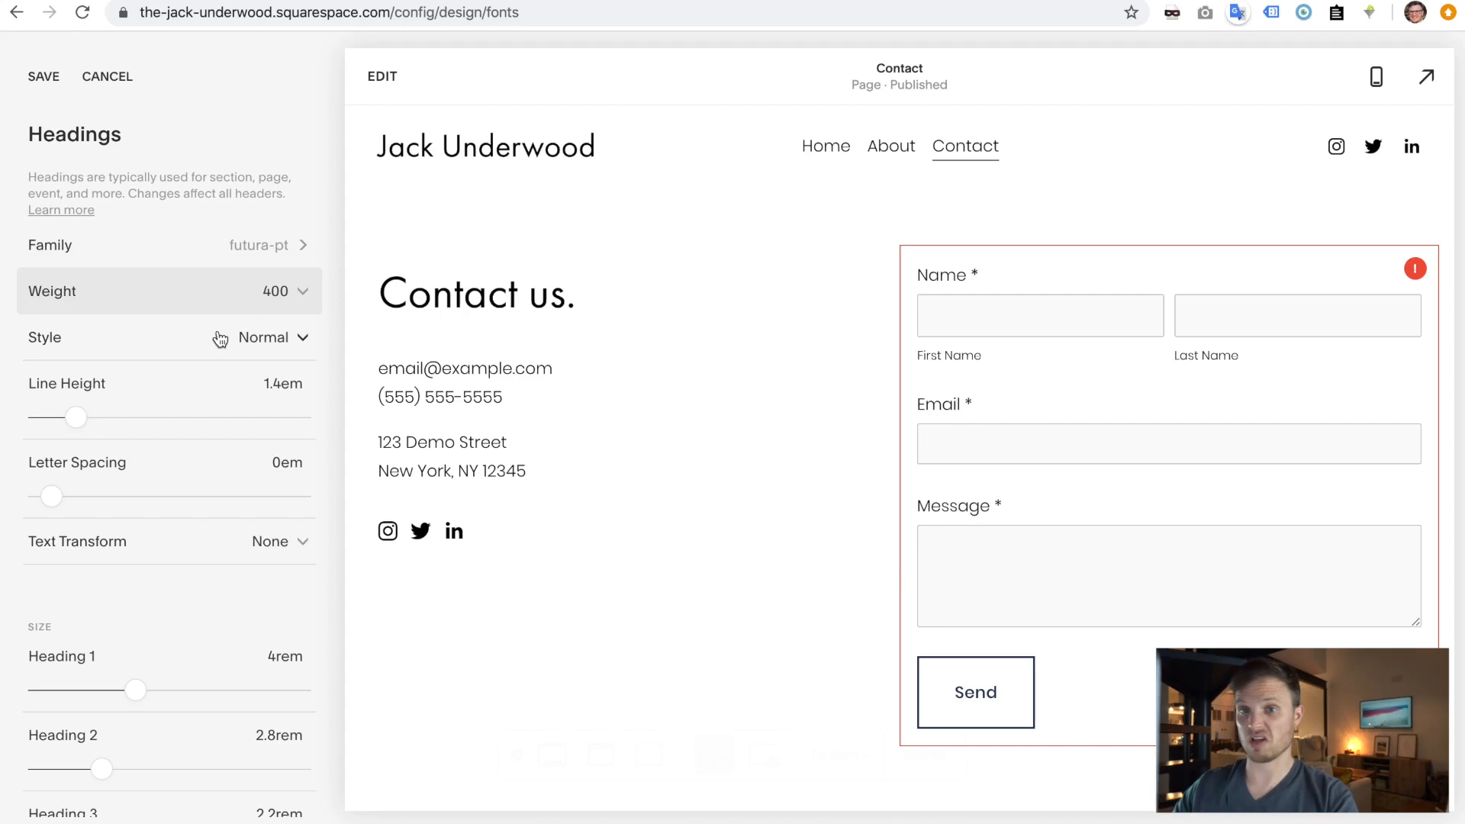
pyautogui.click(39, 78)
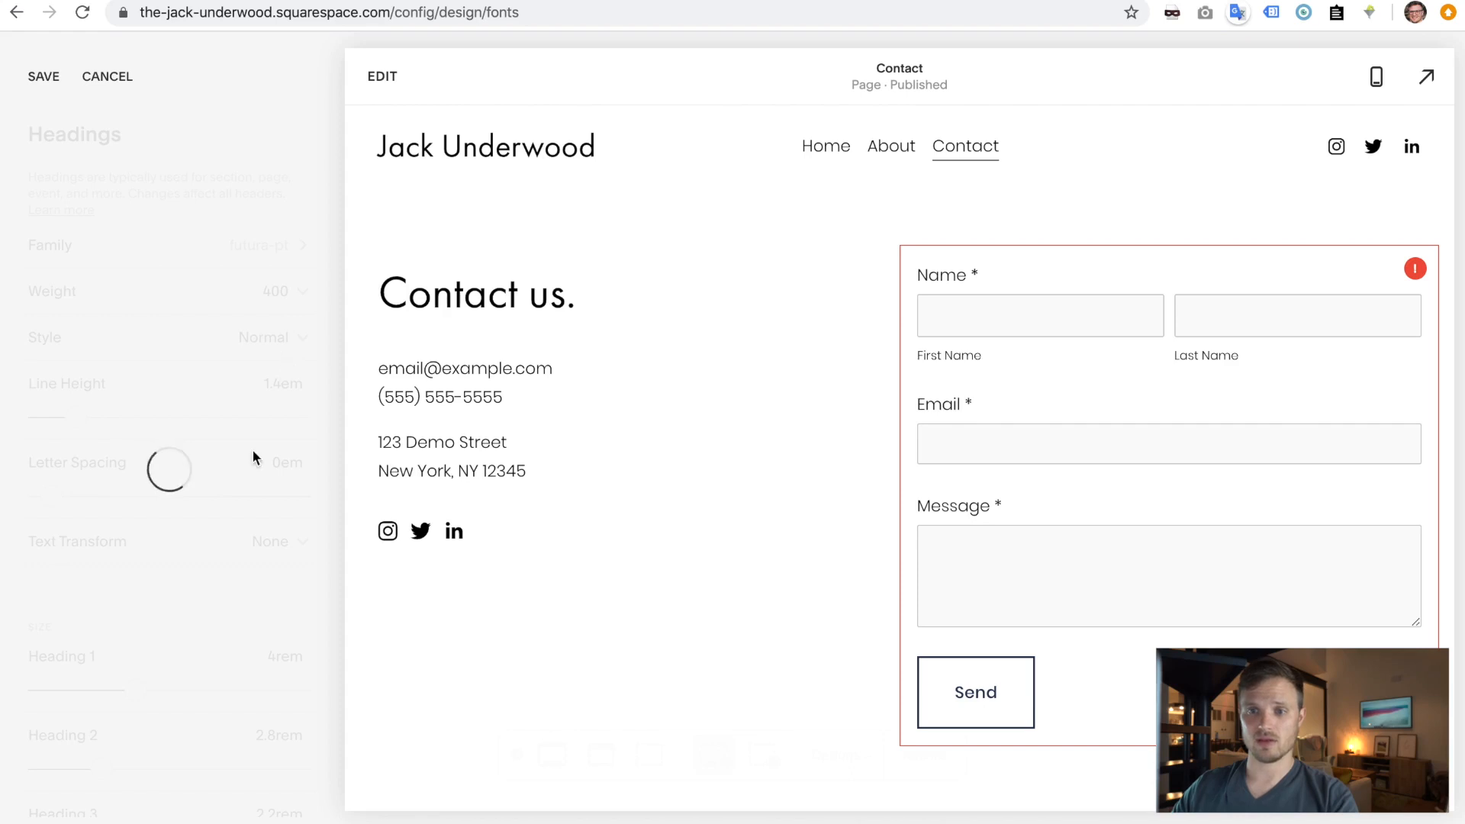
# - Enlarge Heading 1 to 4.1rem, save, and go back to the Advanced font settings
pyautogui.scroll(-2, 215, 638)
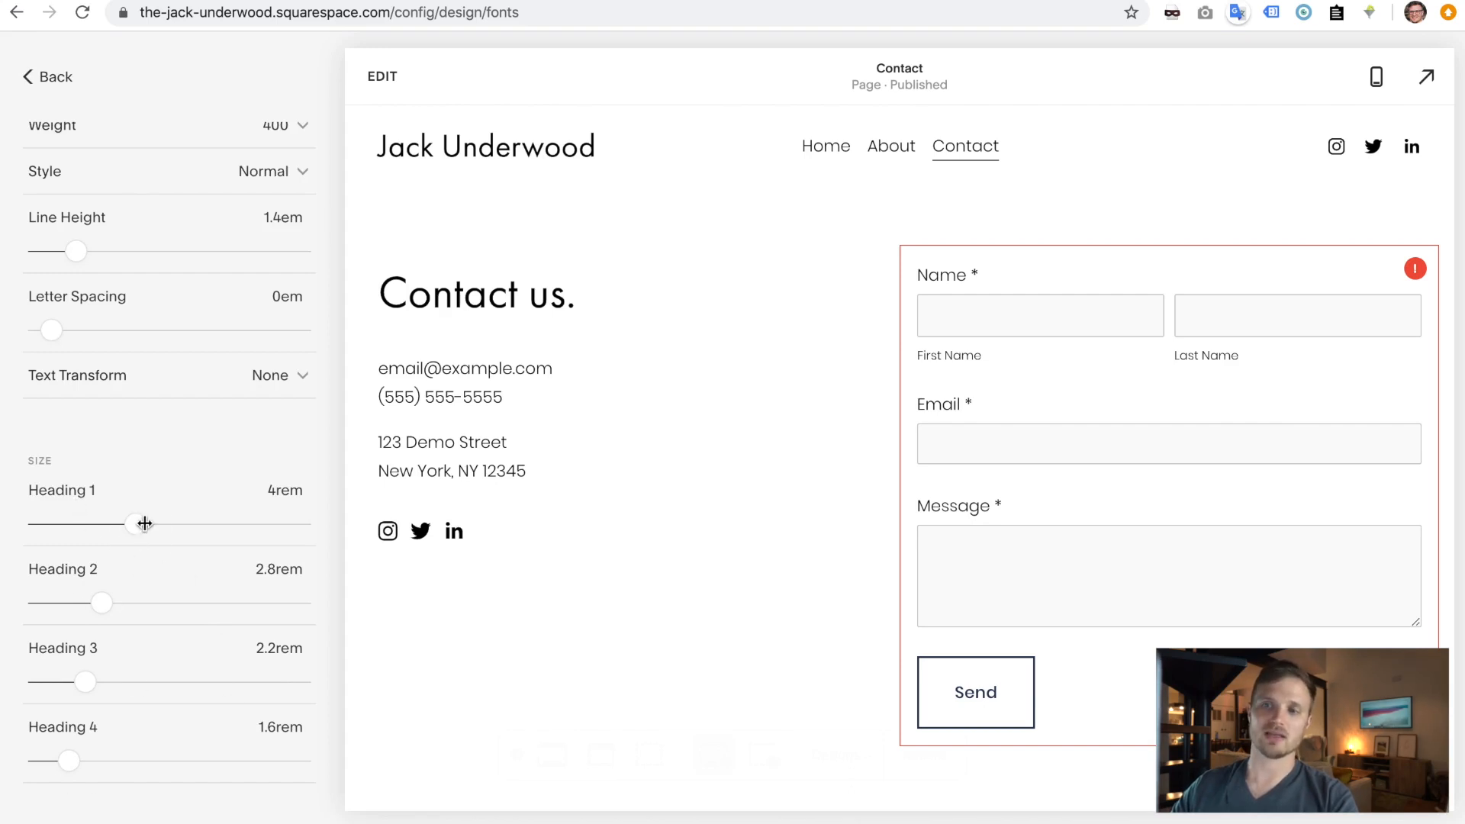
pyautogui.moveTo(140, 529); pyautogui.dragTo(135, 524)
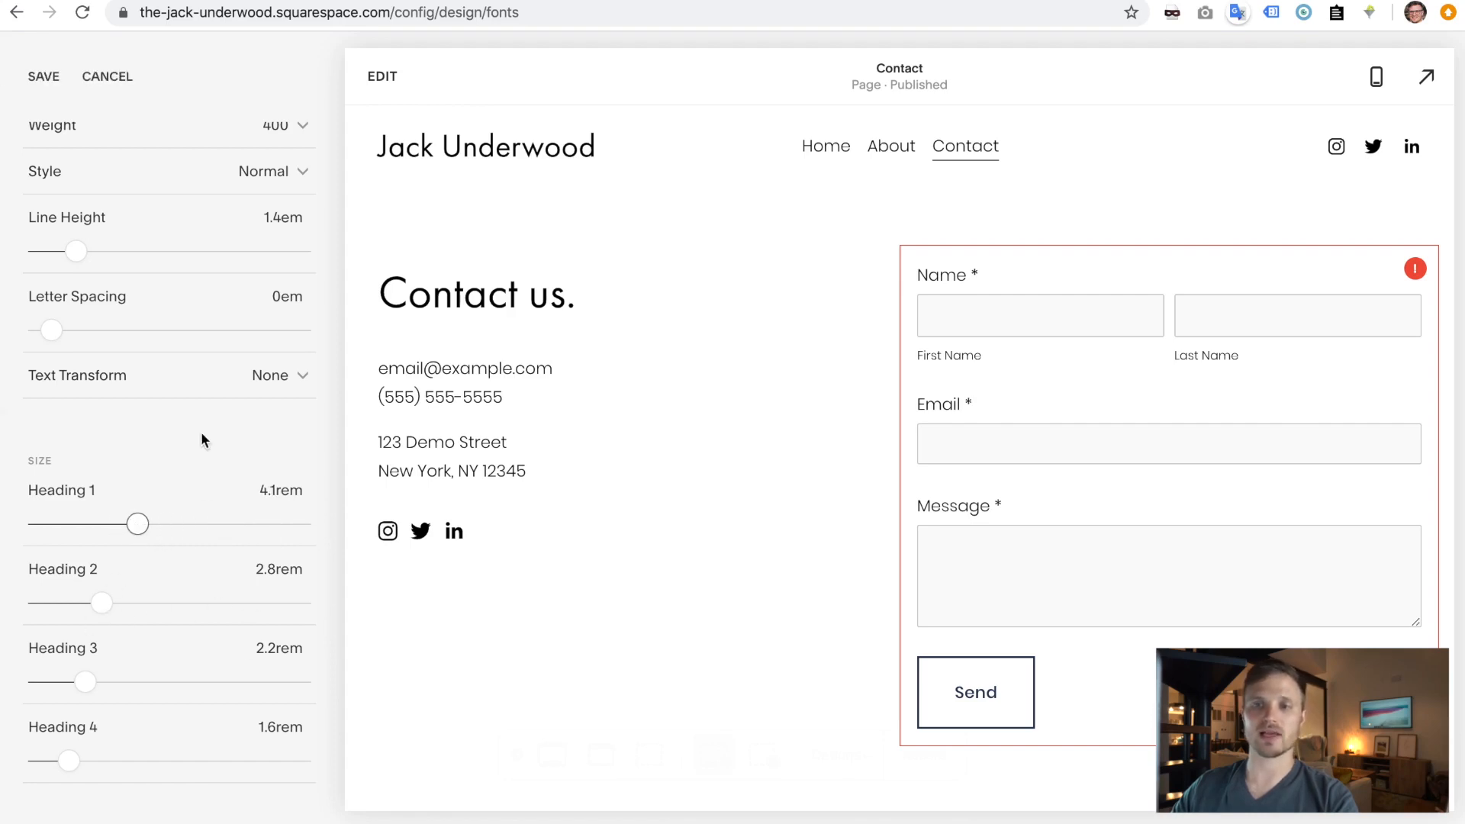
pyautogui.scroll(3, 199, 432)
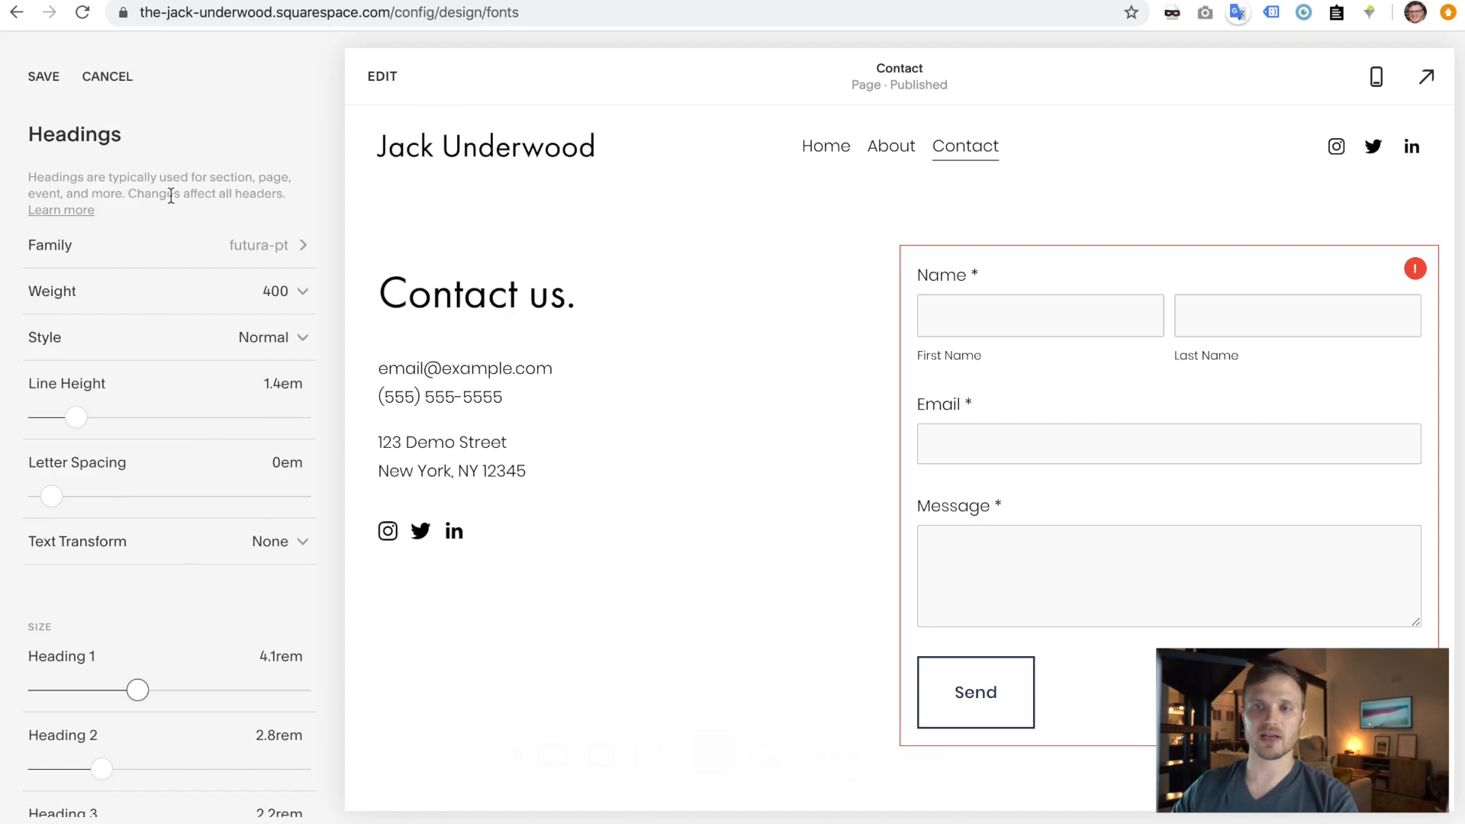
pyautogui.click(44, 76)
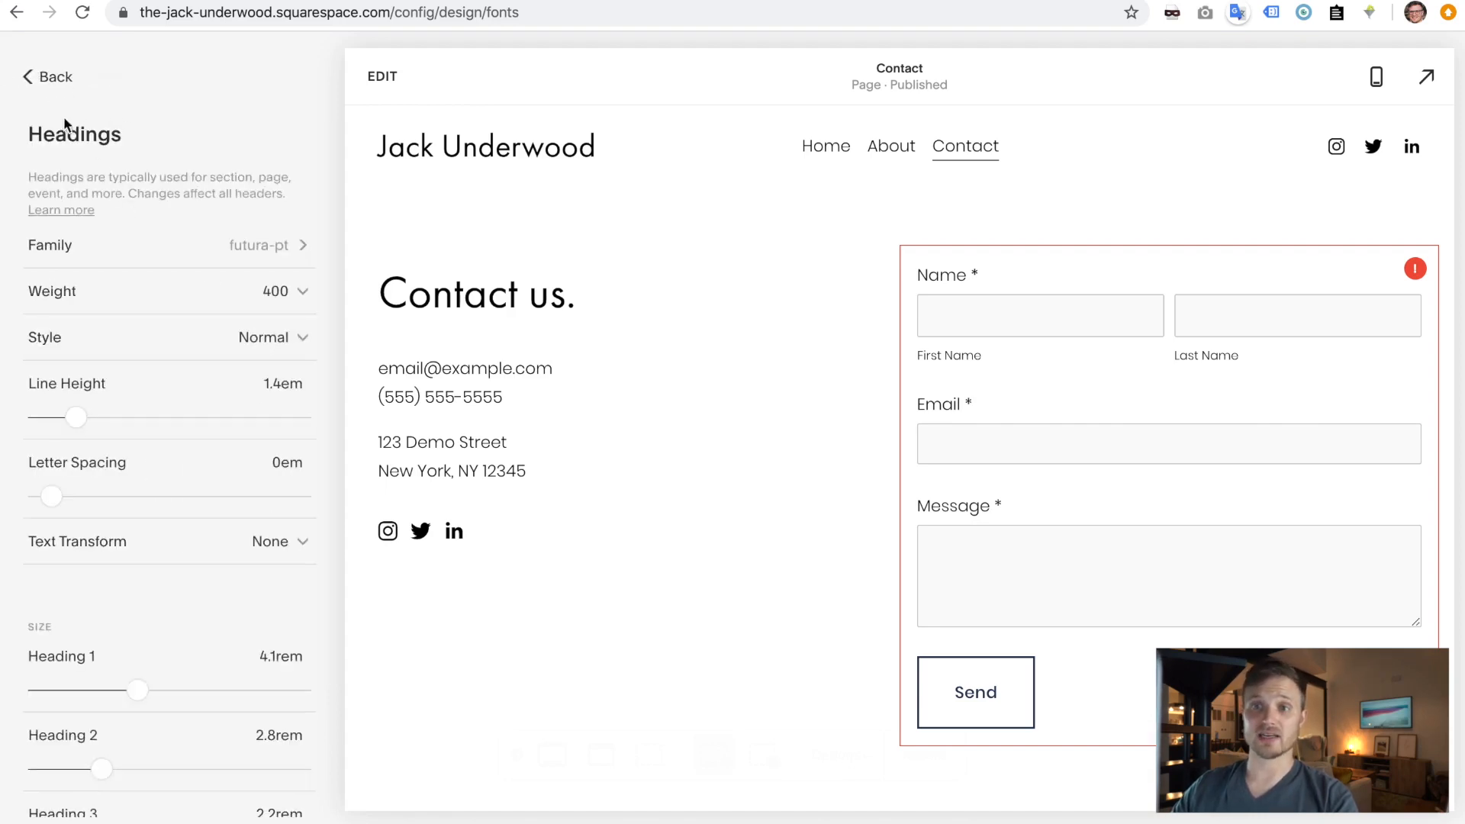
pyautogui.click(39, 76)
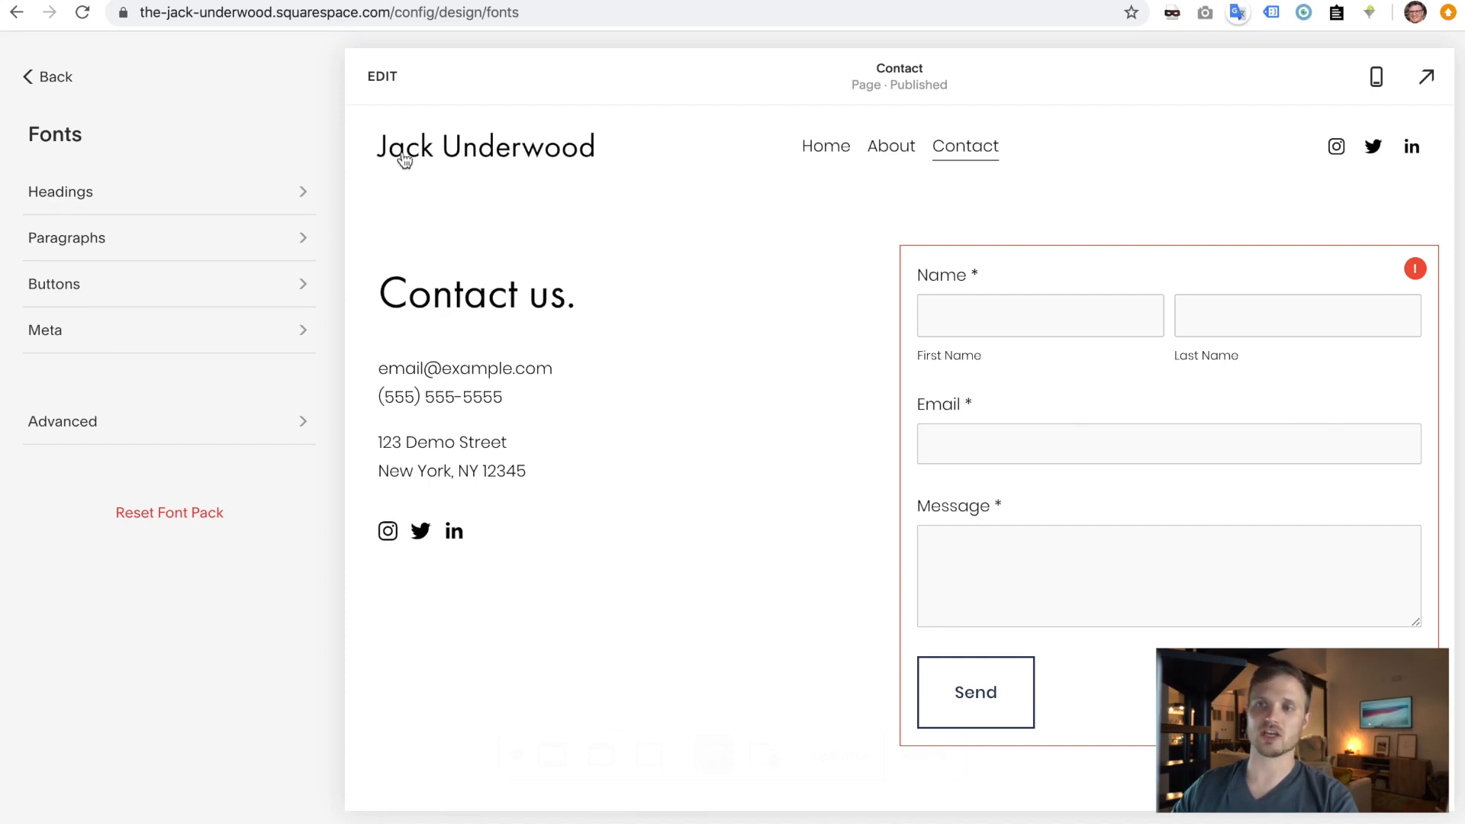
pyautogui.click(99, 420)
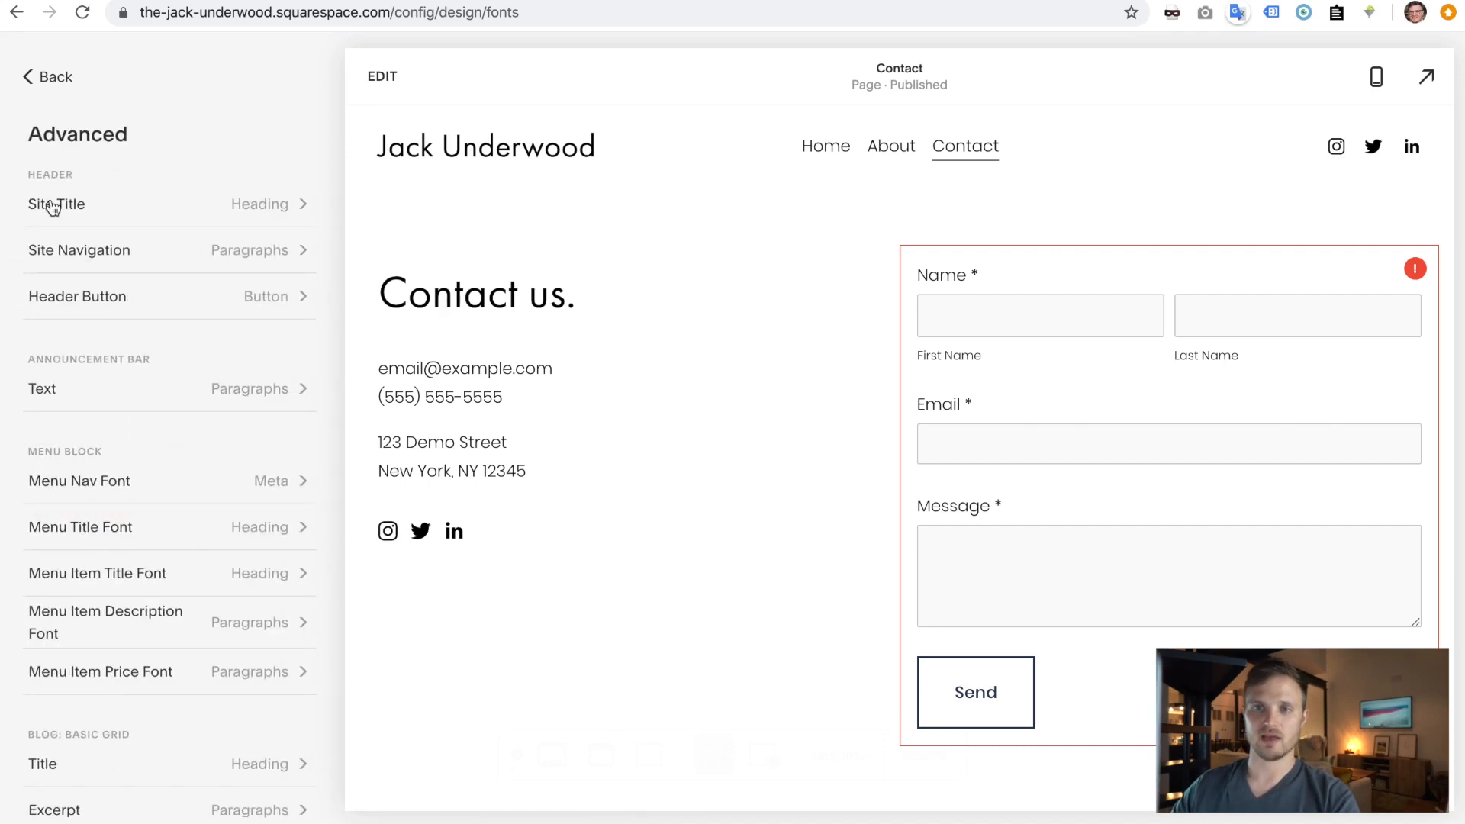
# - Change the Site Title's font style from Heading to Custom and view its Family choices
pyautogui.scroll(-20, 119, 443)
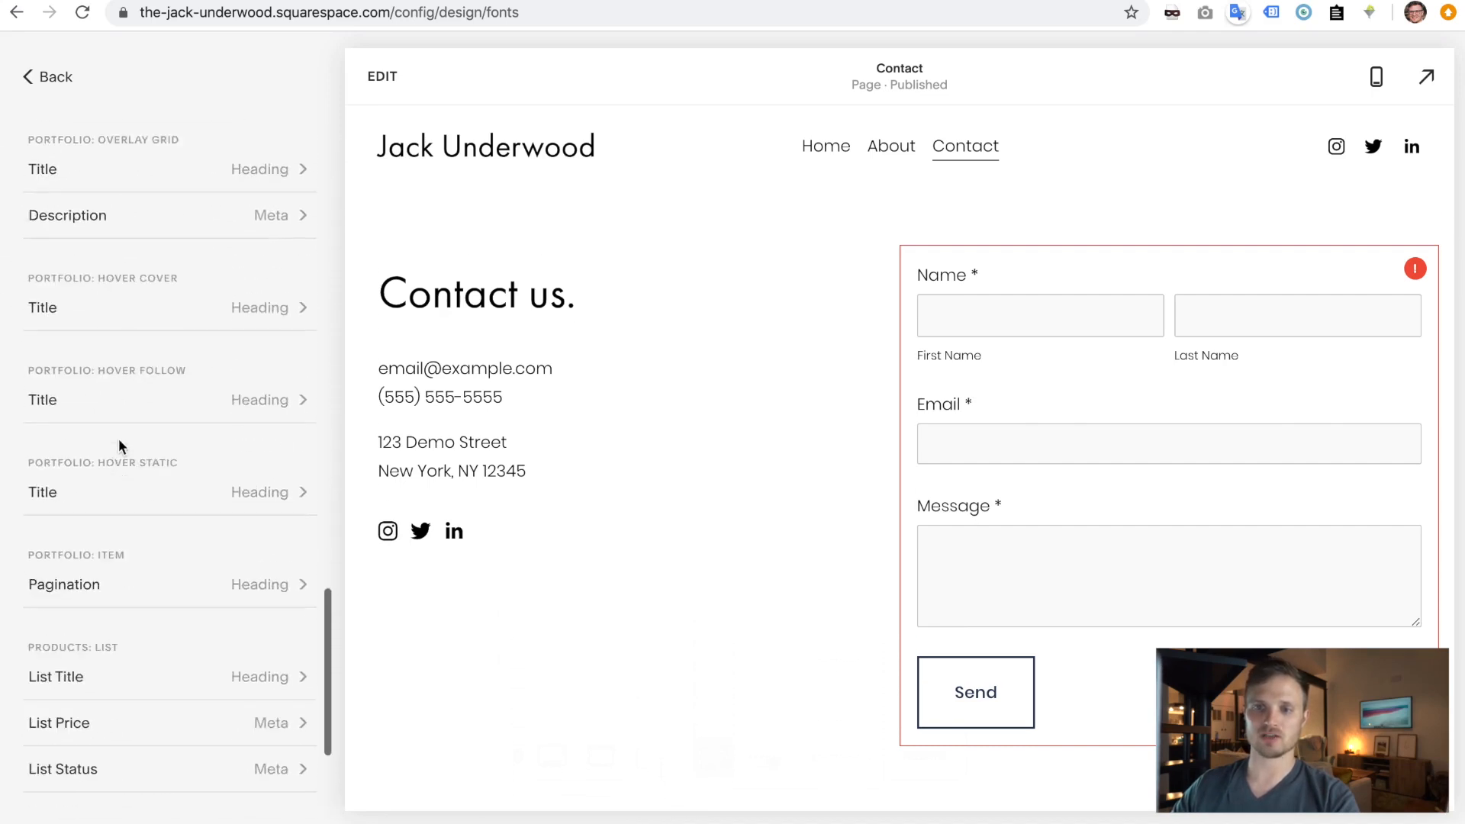
pyautogui.scroll(-3, 119, 446)
pyautogui.scroll(20, 120, 448)
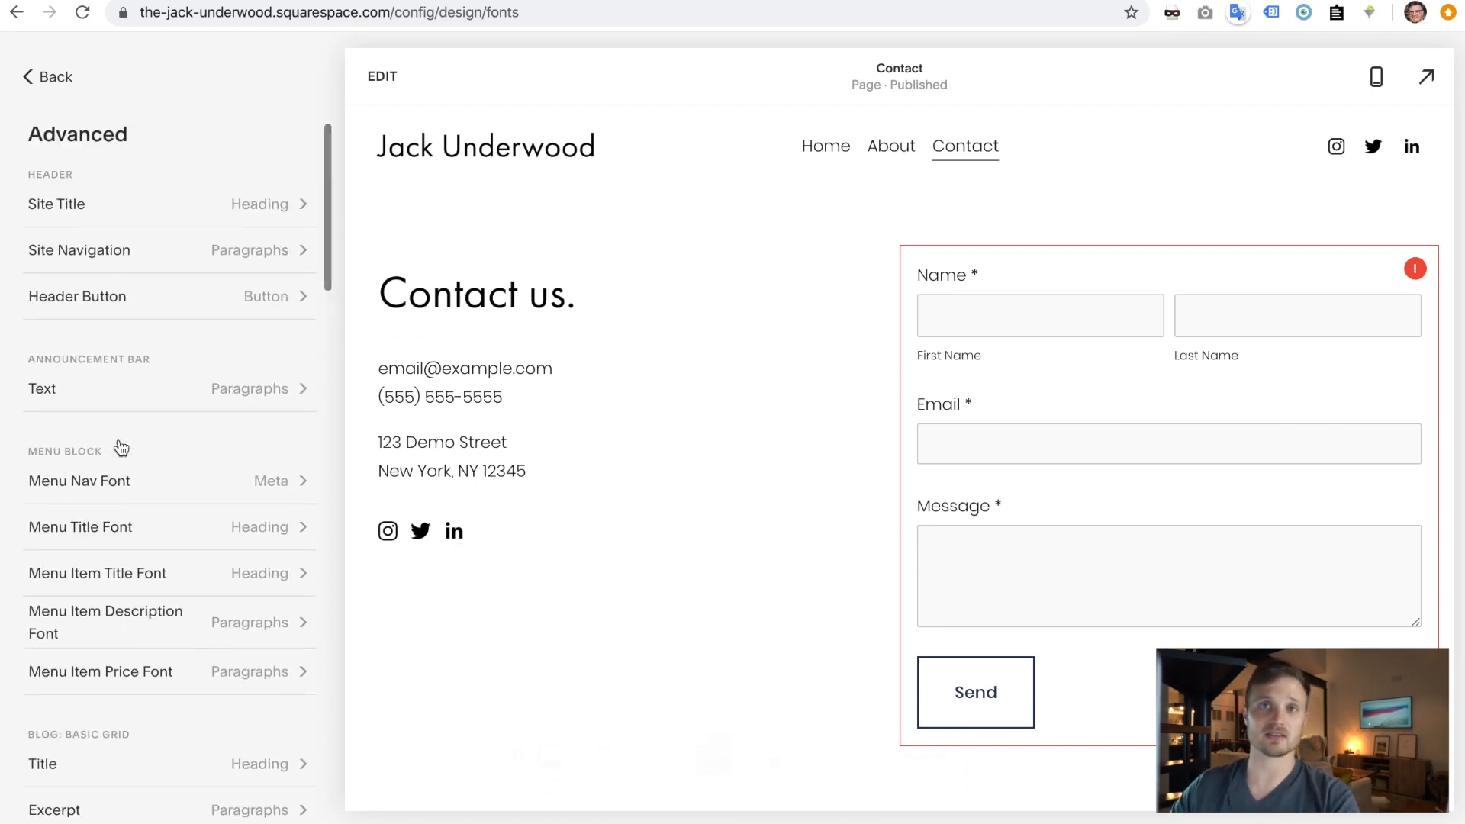
pyautogui.click(70, 213)
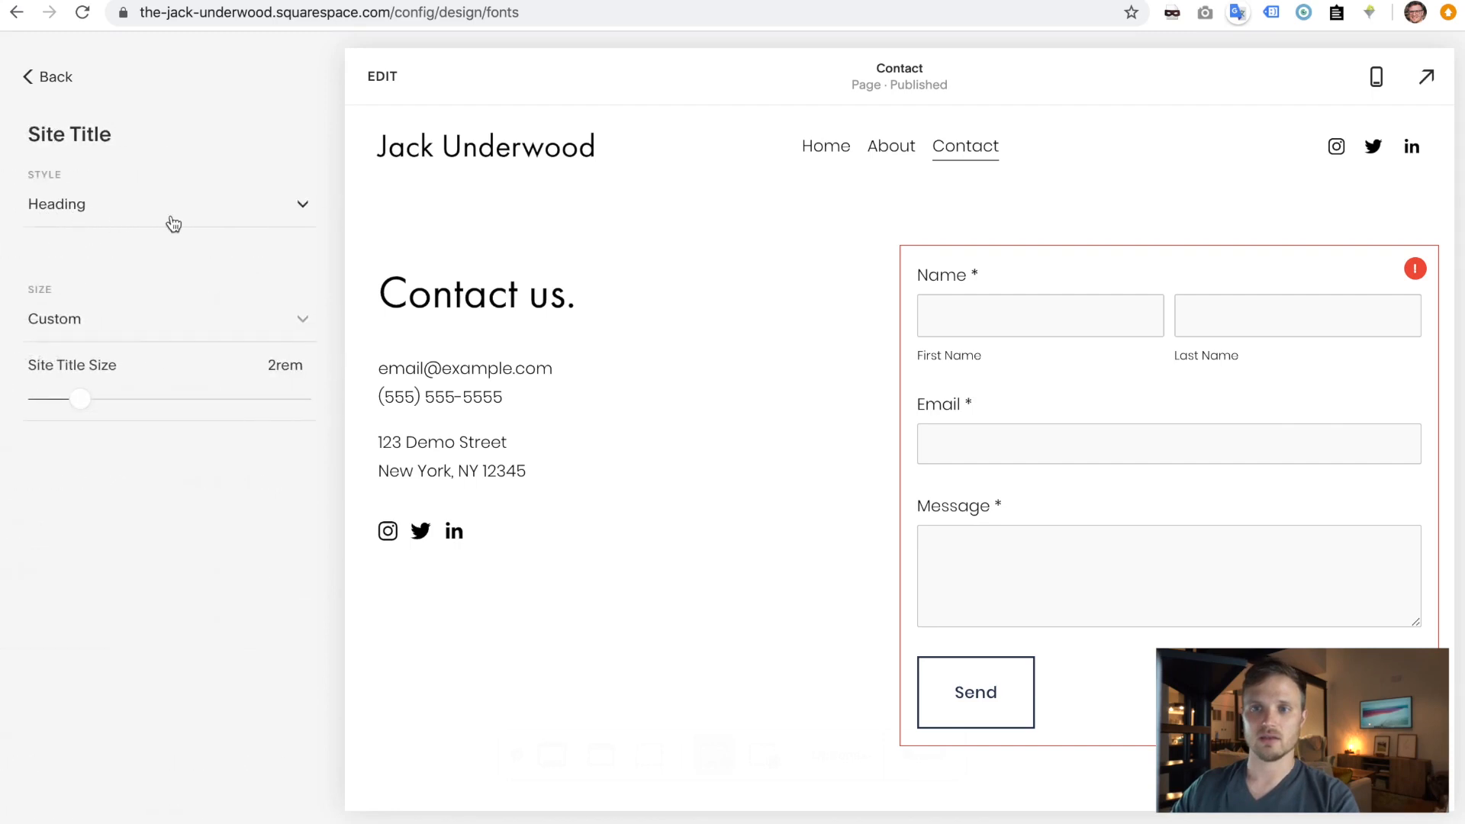
pyautogui.click(219, 206)
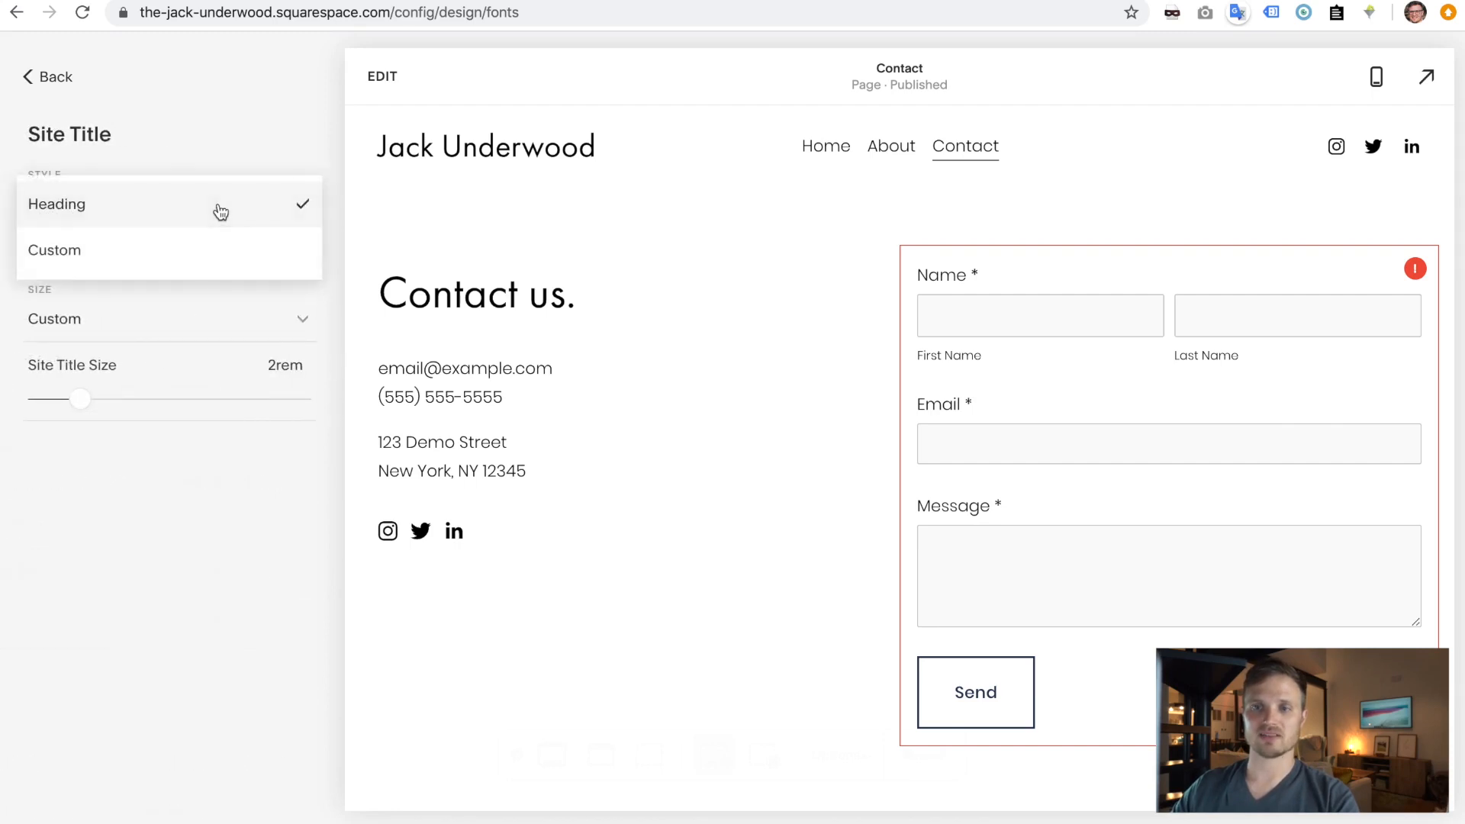
pyautogui.click(189, 263)
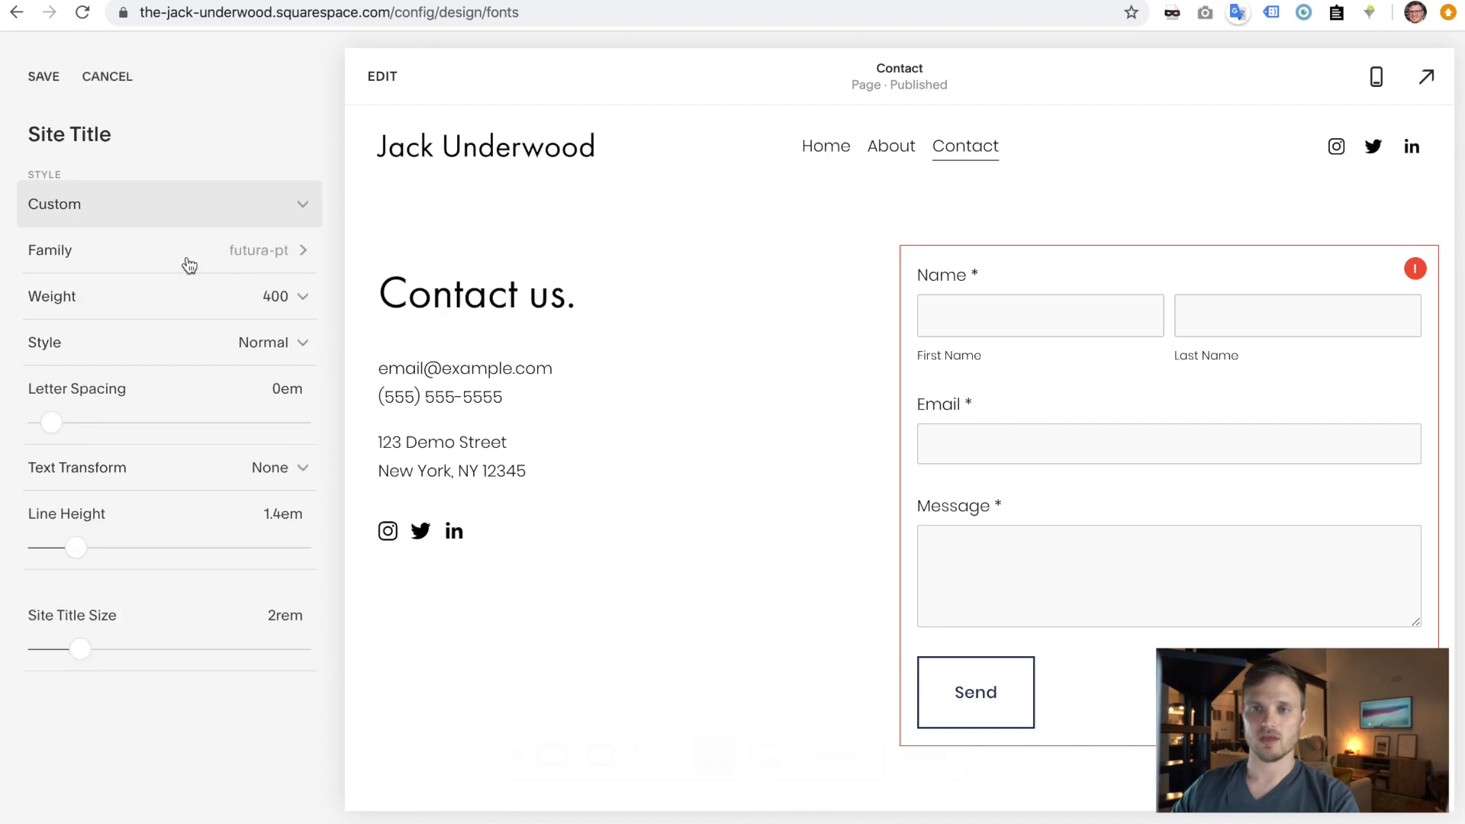
pyautogui.click(246, 259)
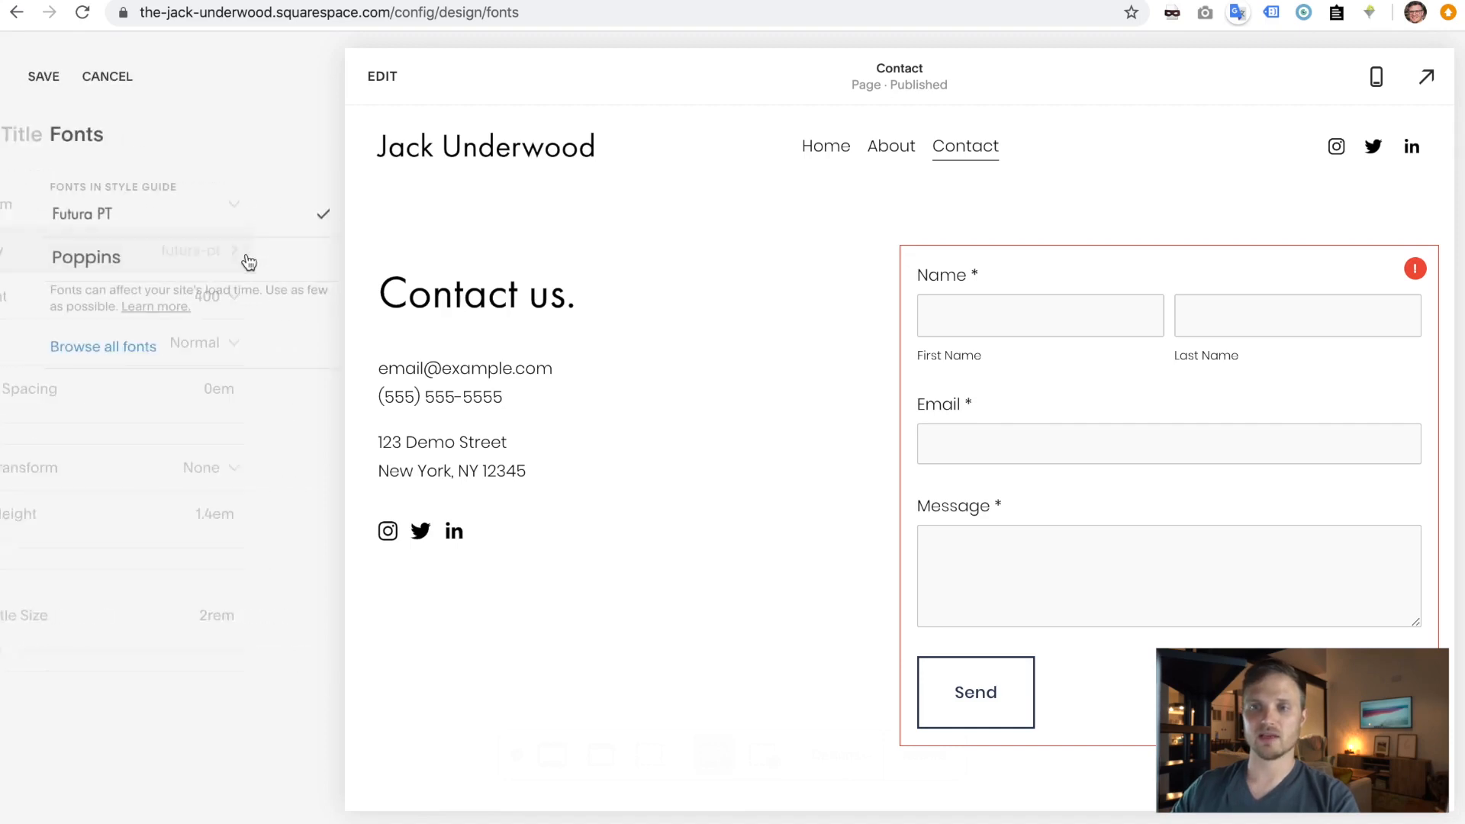
# - Open the full font library and browse through it
pyautogui.click(111, 348)
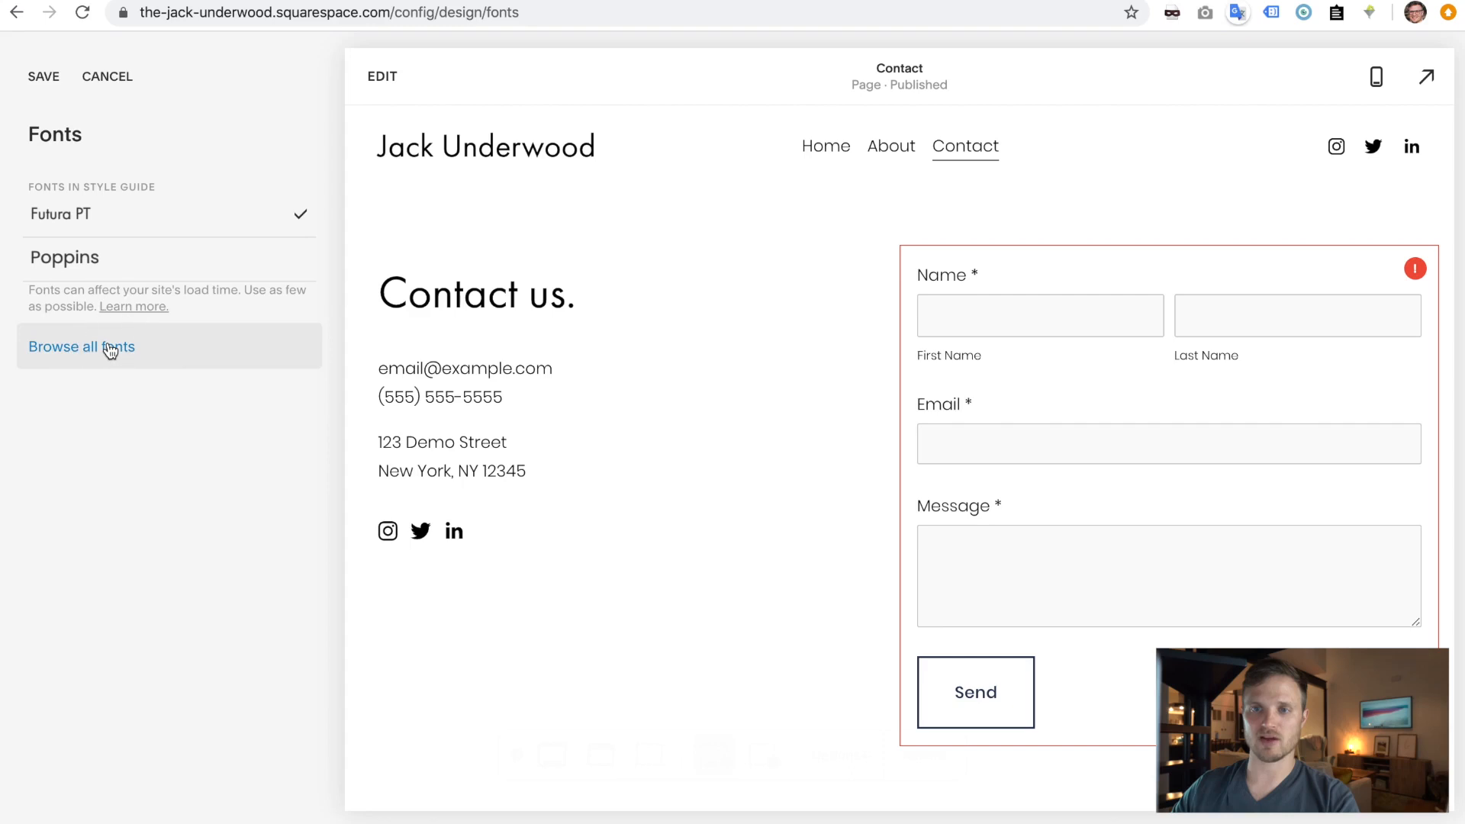
pyautogui.click(104, 198)
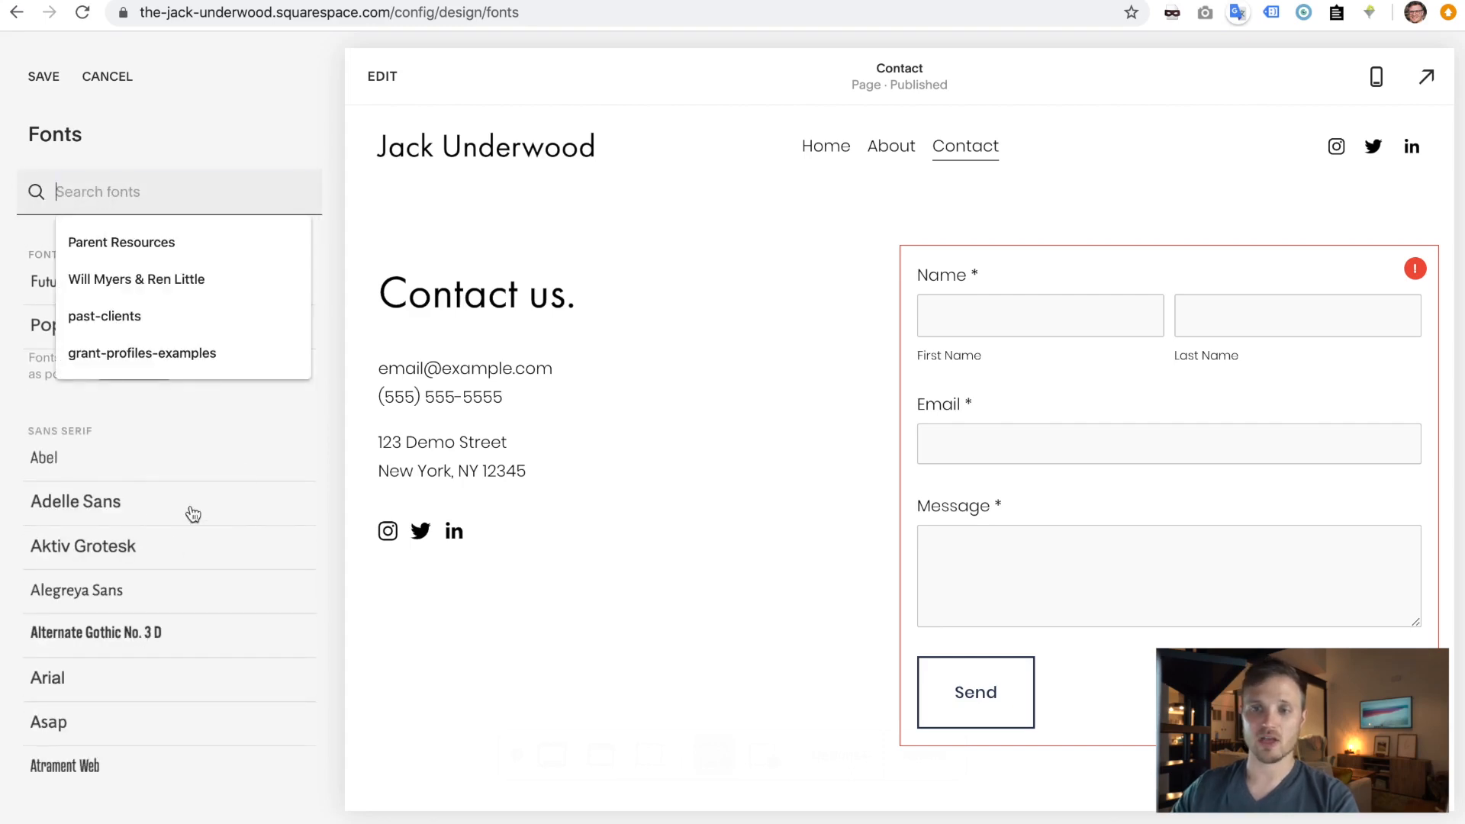
pyautogui.click(282, 421)
pyautogui.scroll(-20, 193, 550)
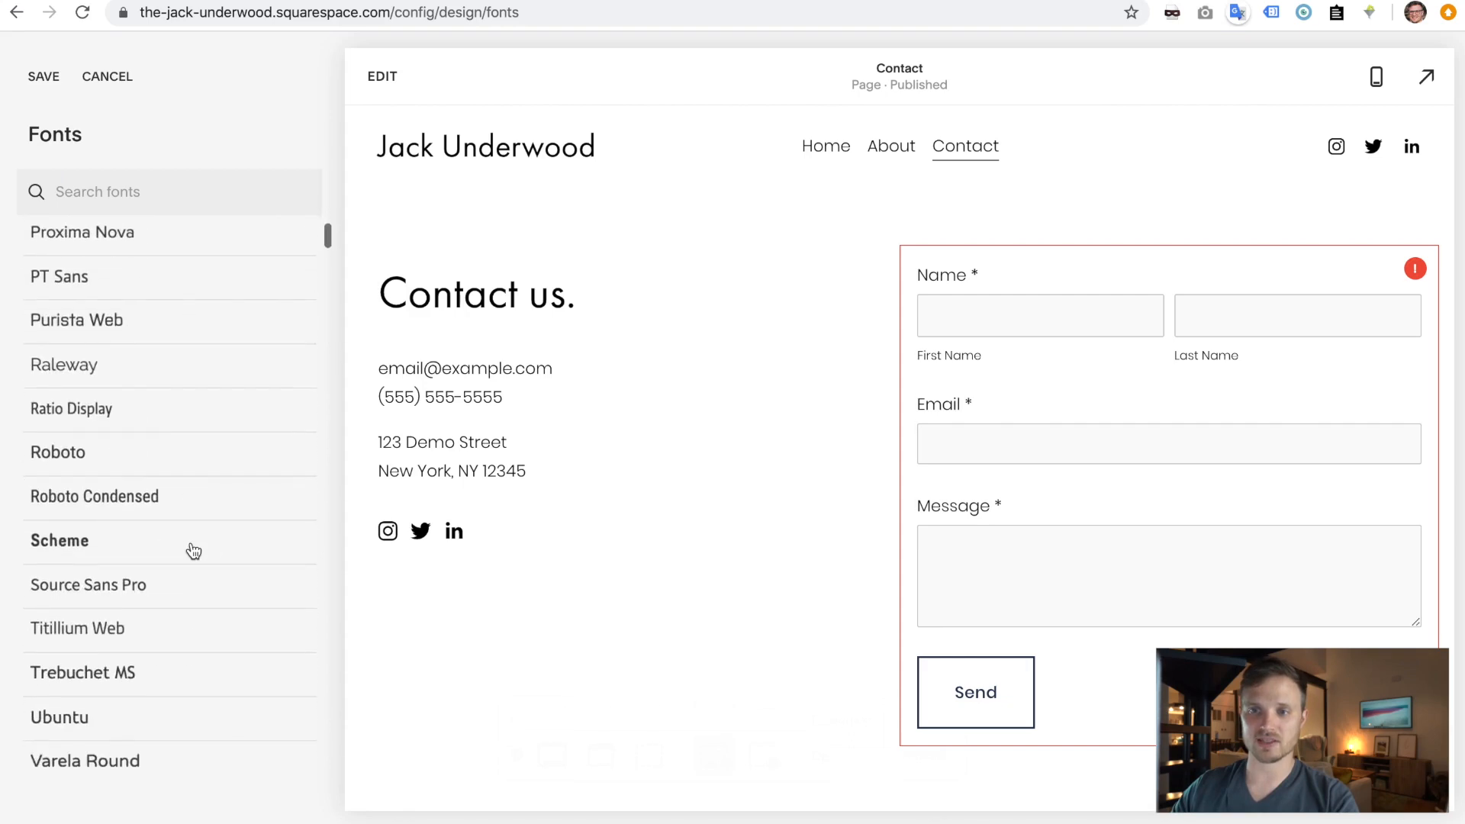
pyautogui.scroll(-10, 193, 551)
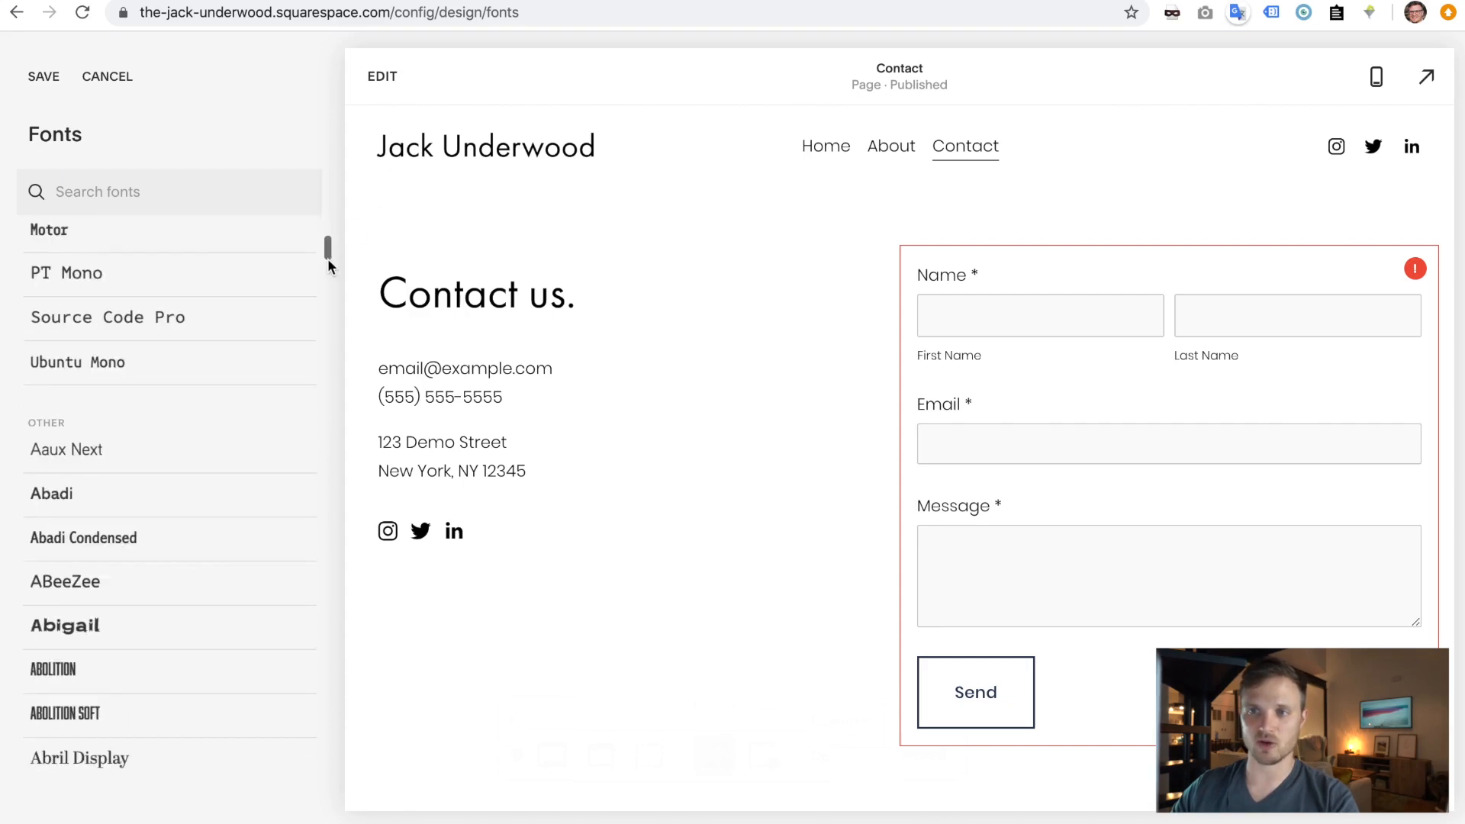
pyautogui.scroll(-10, 178, 563)
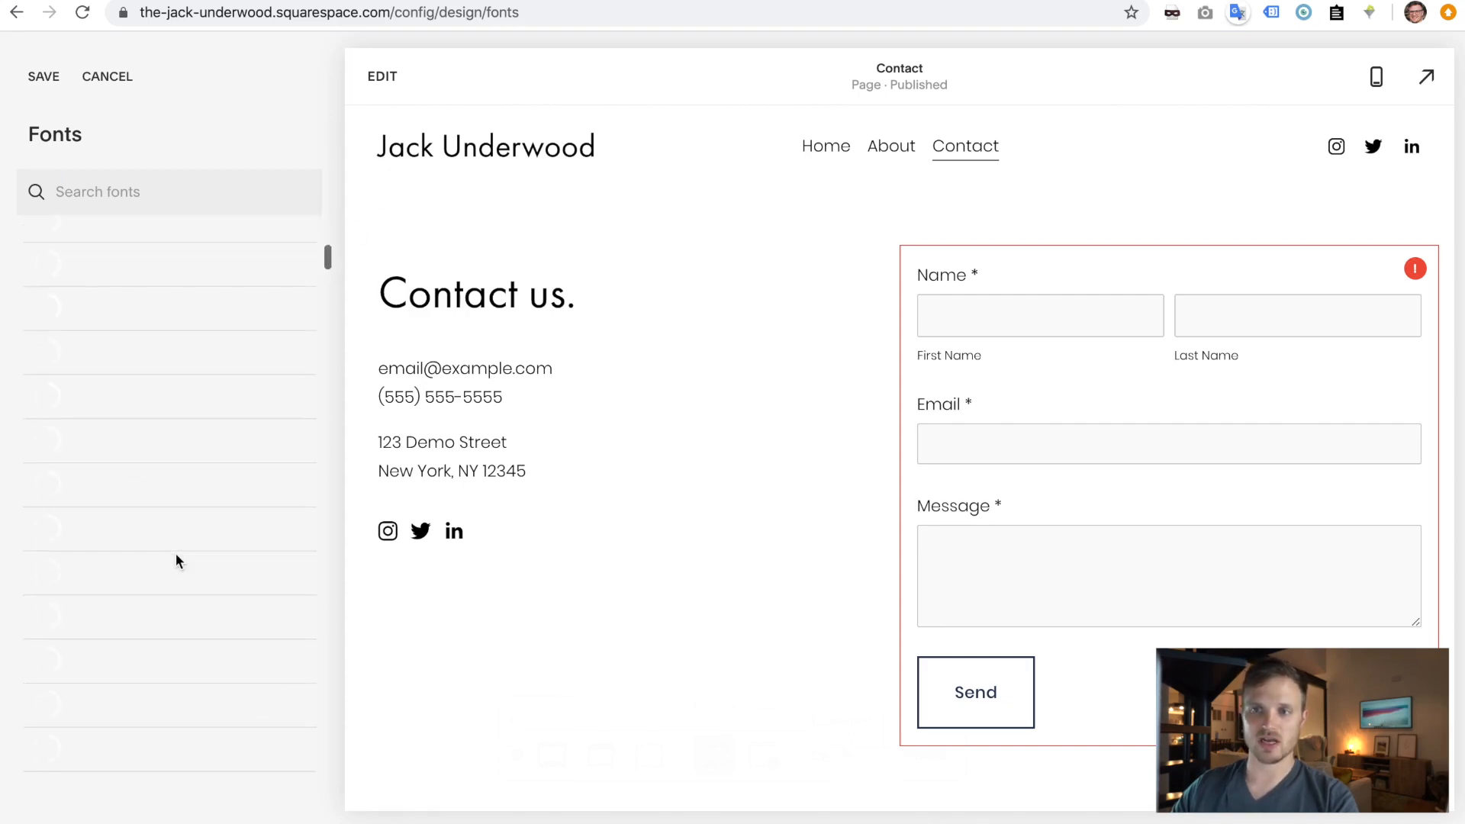
pyautogui.scroll(10, 178, 563)
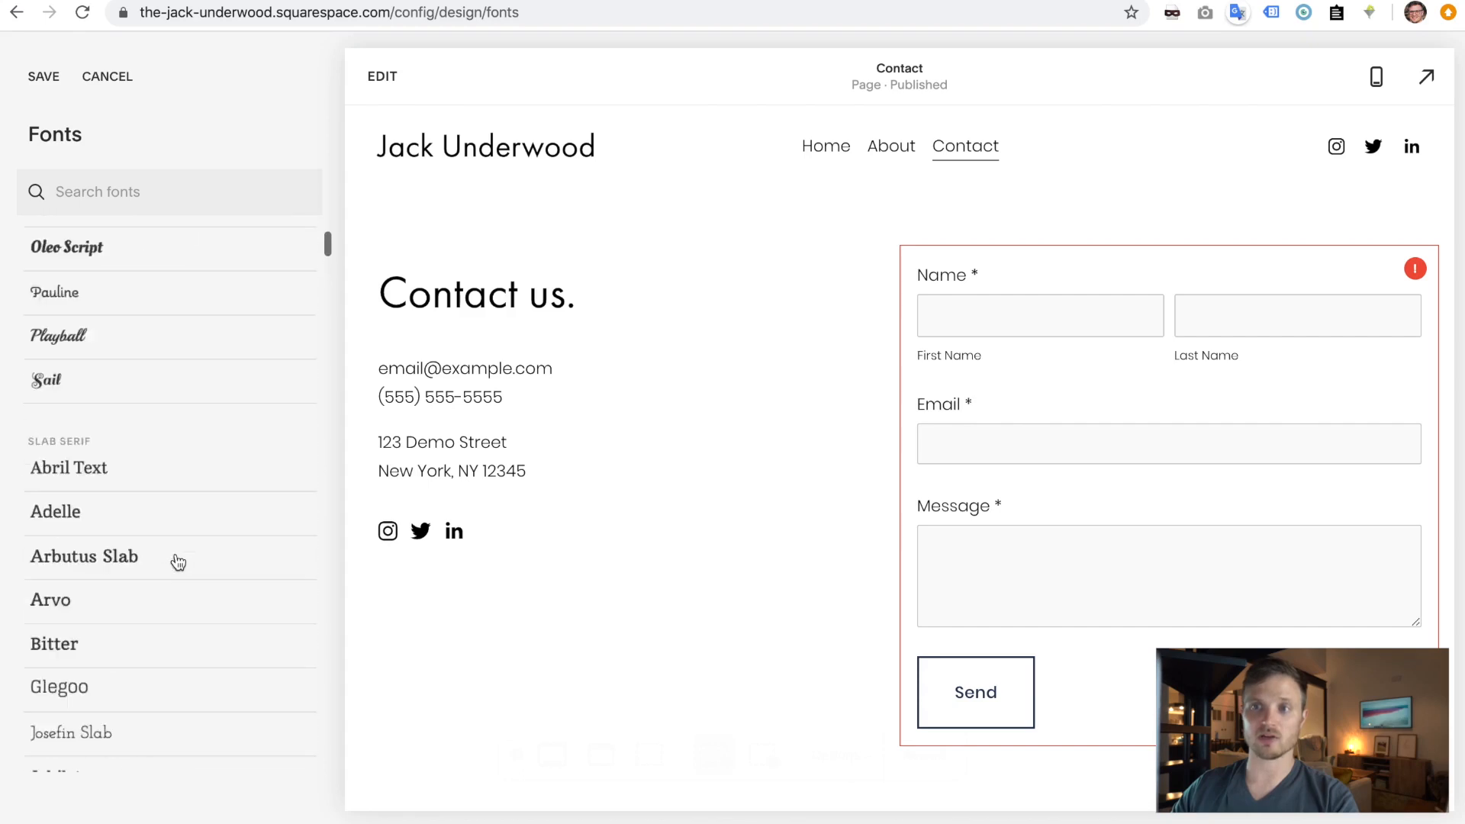
pyautogui.scroll(15, 178, 562)
# - Search 'script', apply Calder Script to the site title, and save
pyautogui.click(175, 194)
pyautogui.write('script')
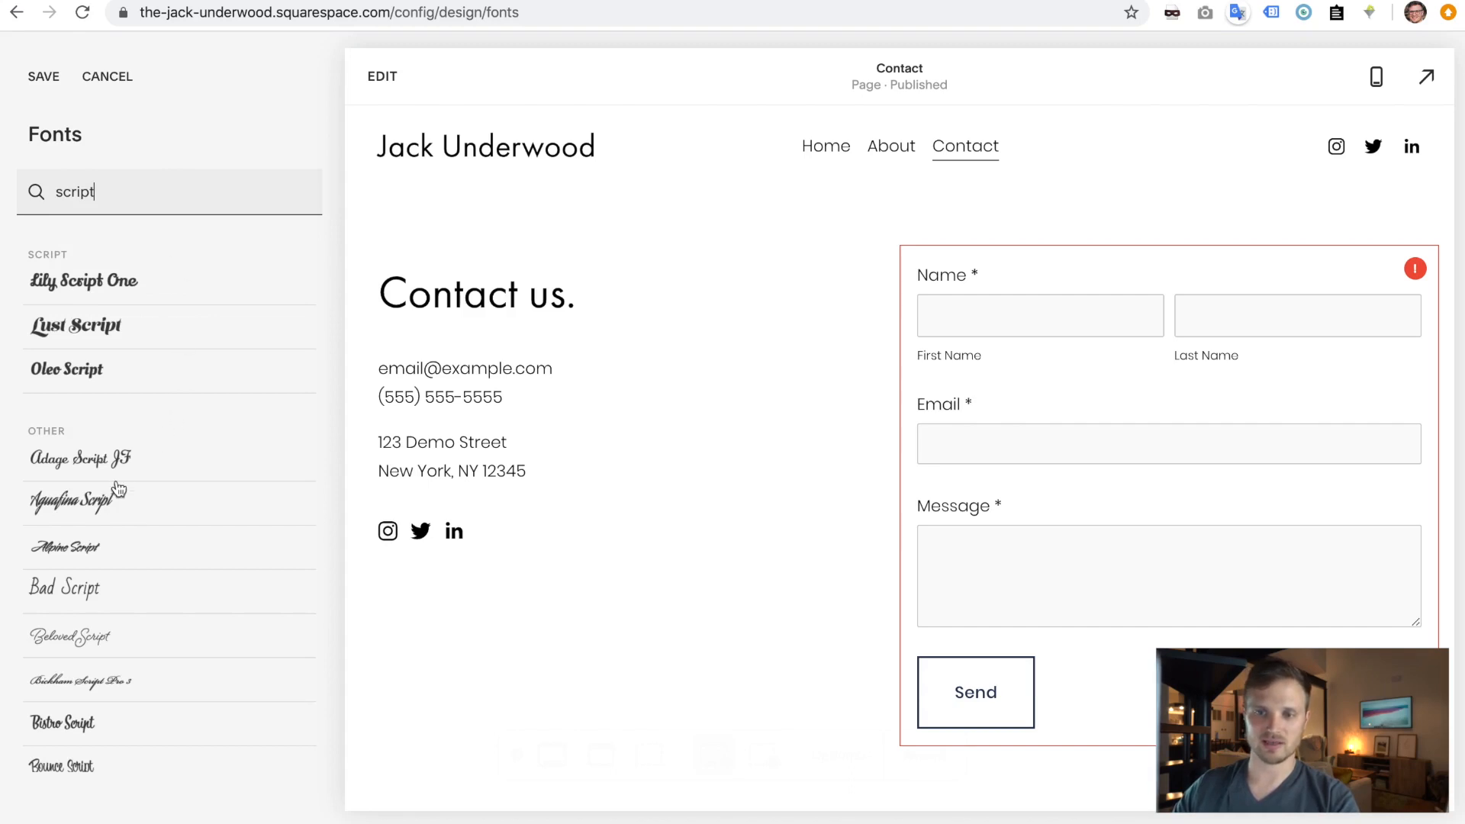
pyautogui.scroll(-5, 118, 488)
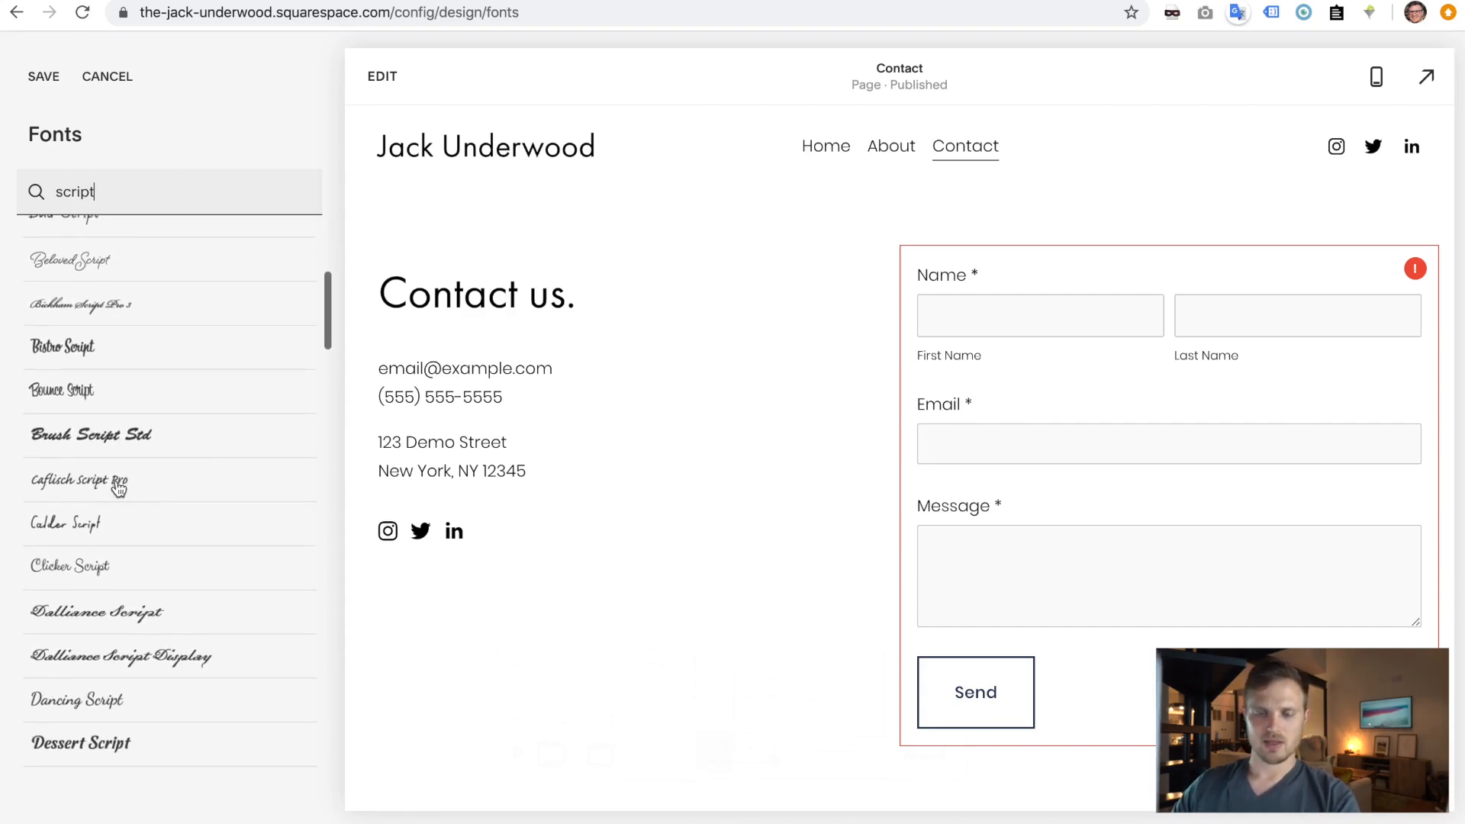
pyautogui.scroll(-1, 118, 488)
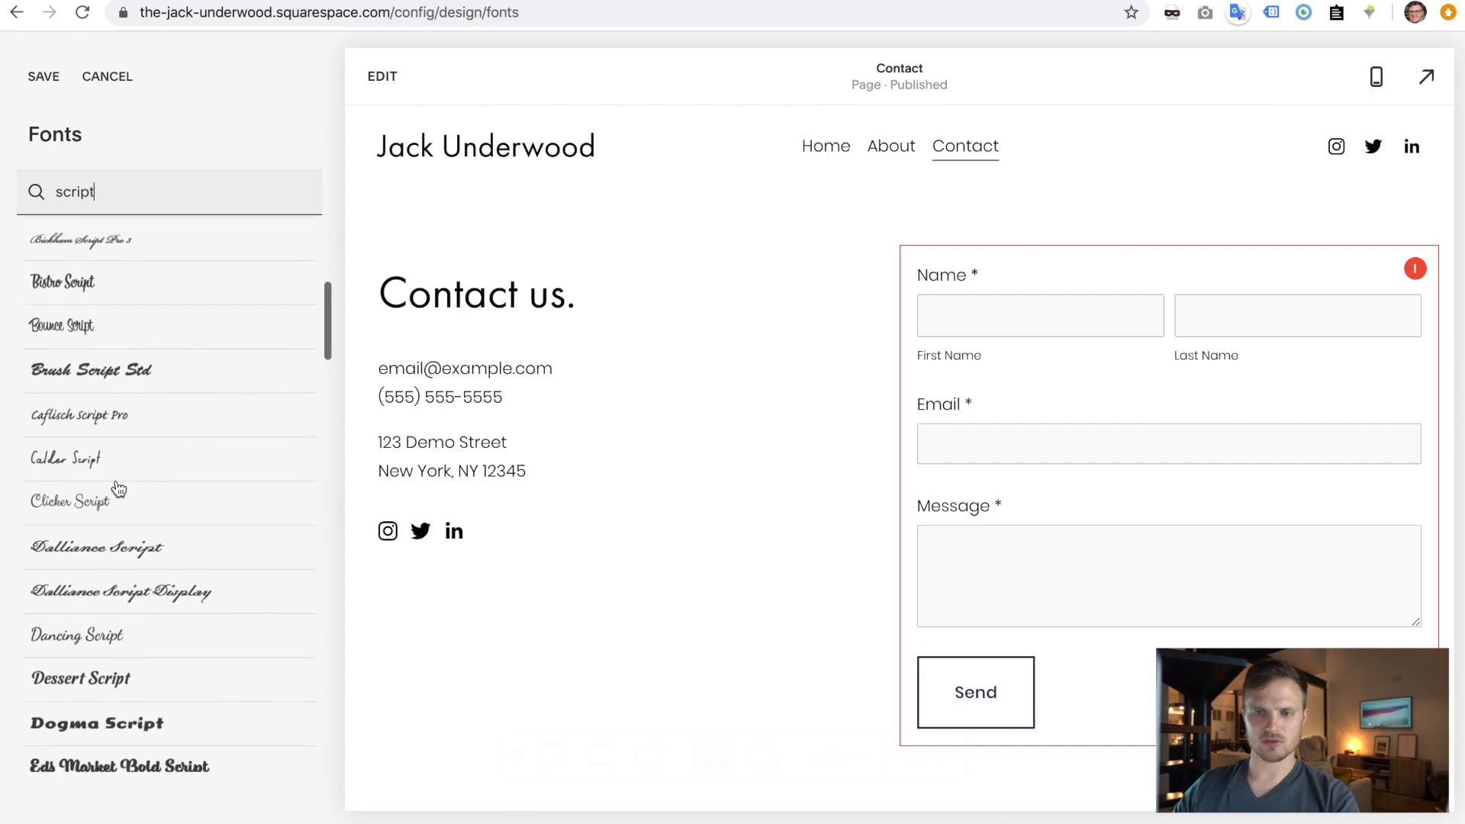
pyautogui.click(135, 460)
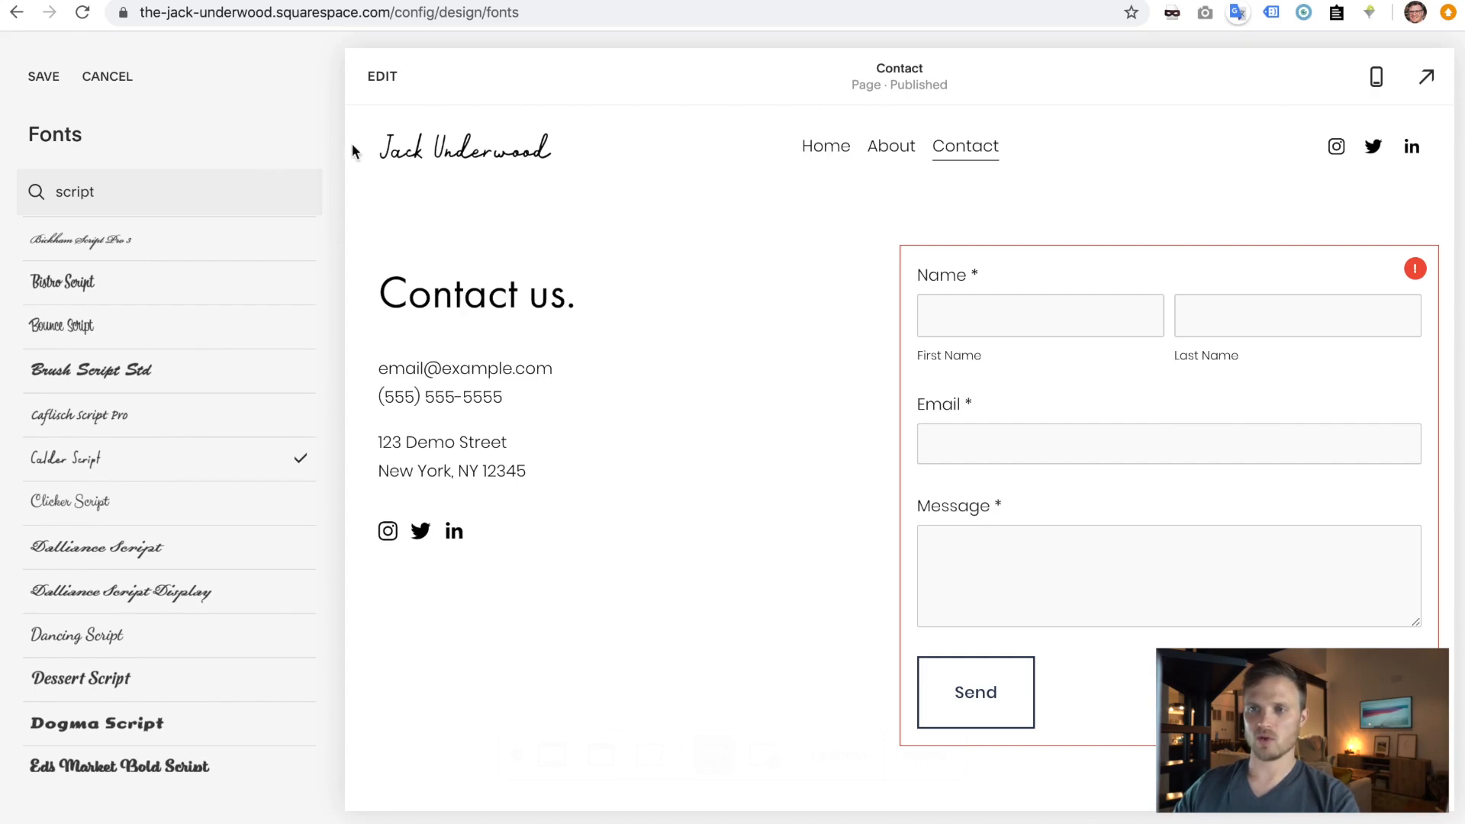
pyautogui.click(44, 77)
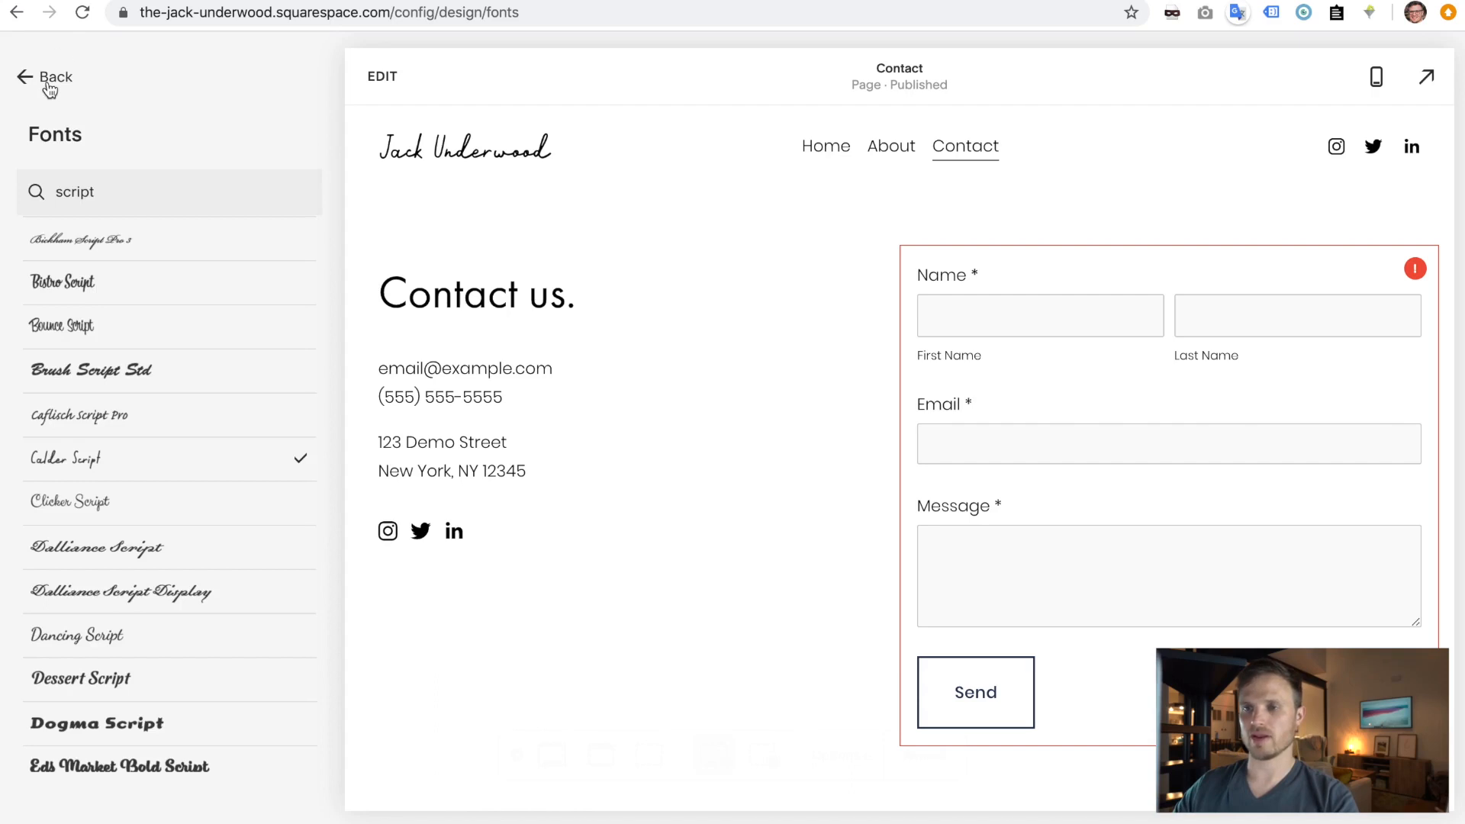
# - Back out through the font settings to the Design categories and open Colors
pyautogui.click(47, 82)
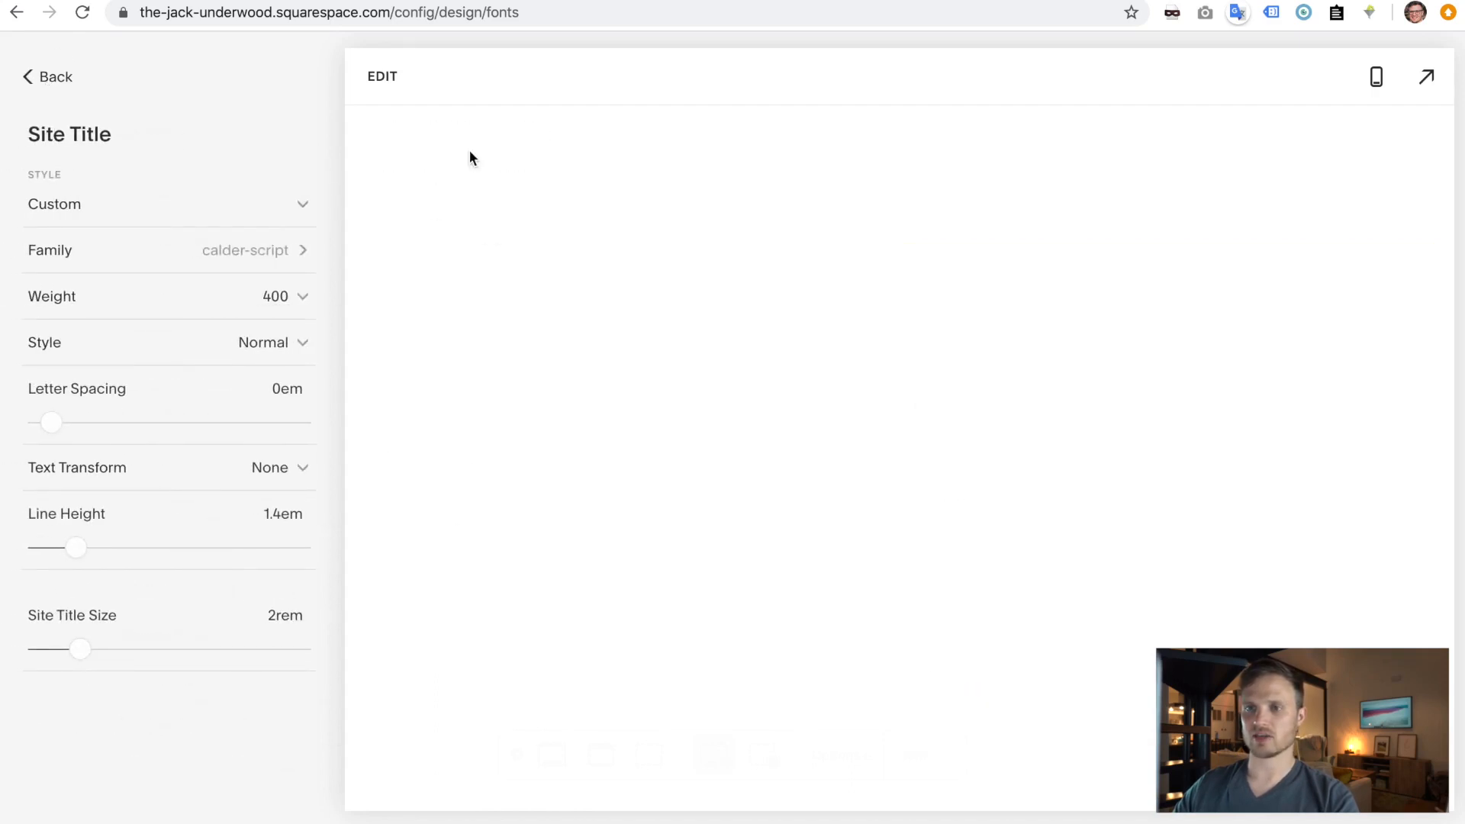
pyautogui.click(50, 90)
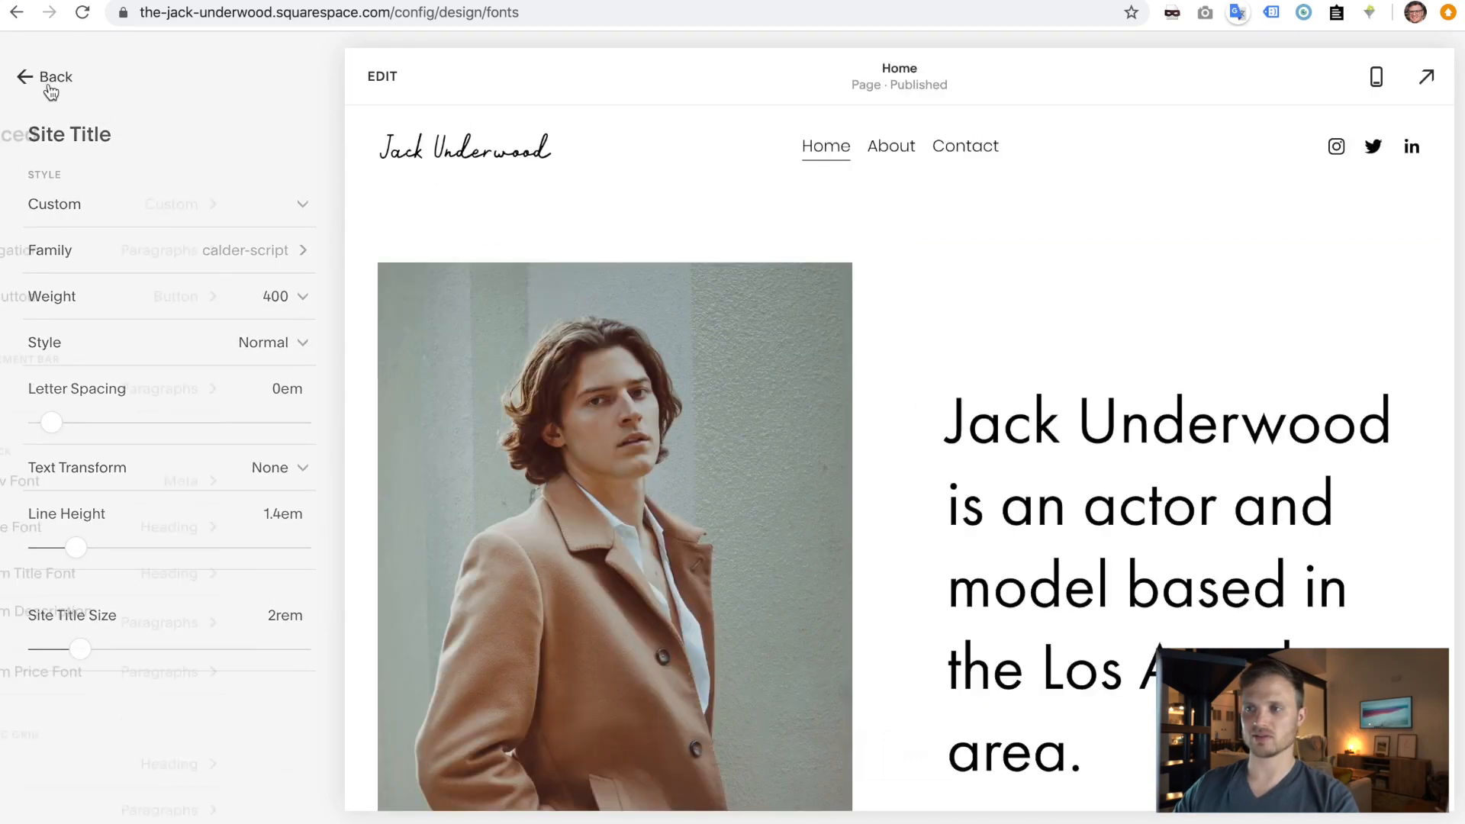
pyautogui.click(50, 90)
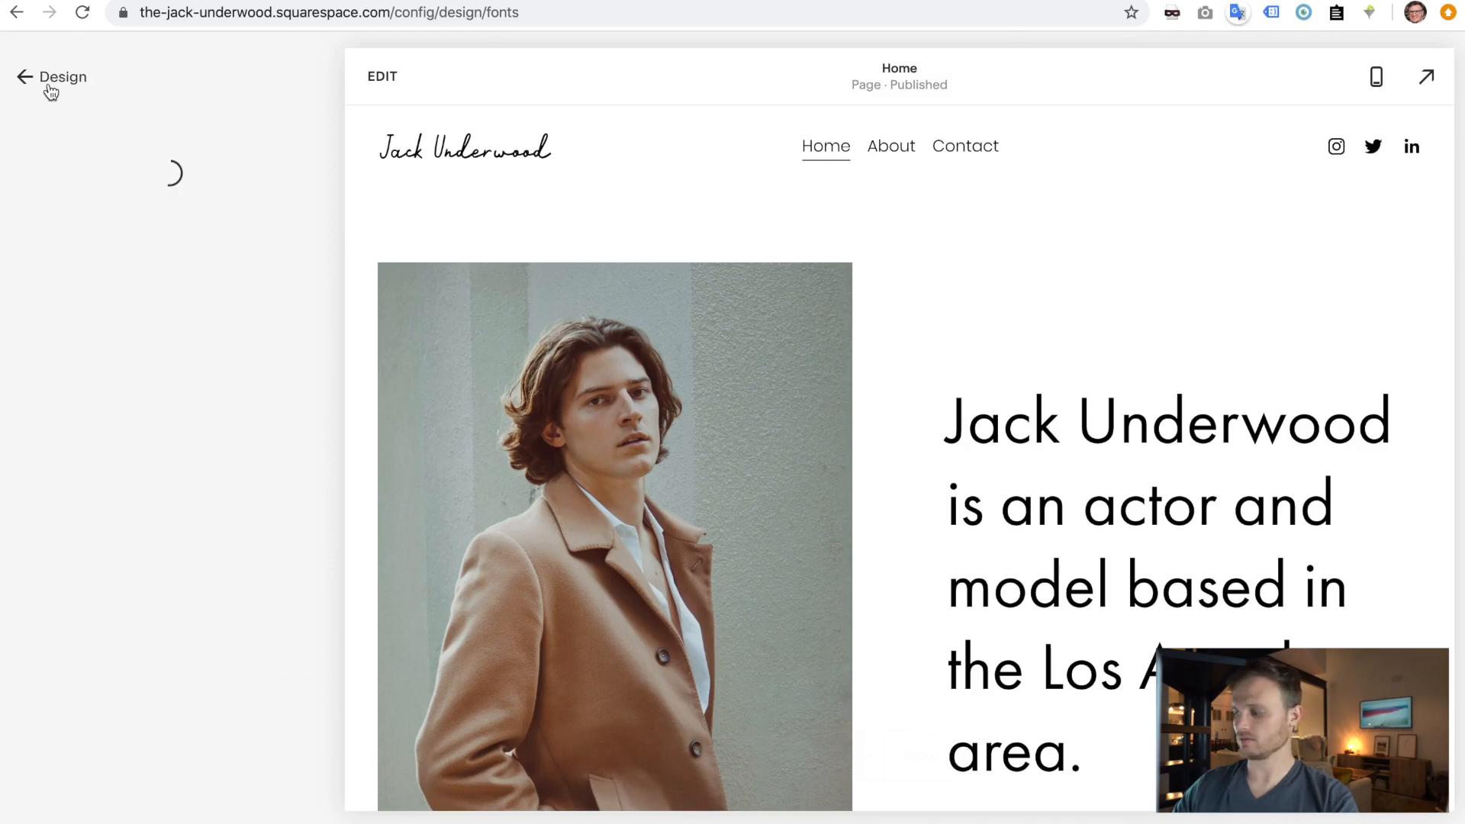
pyautogui.click(51, 90)
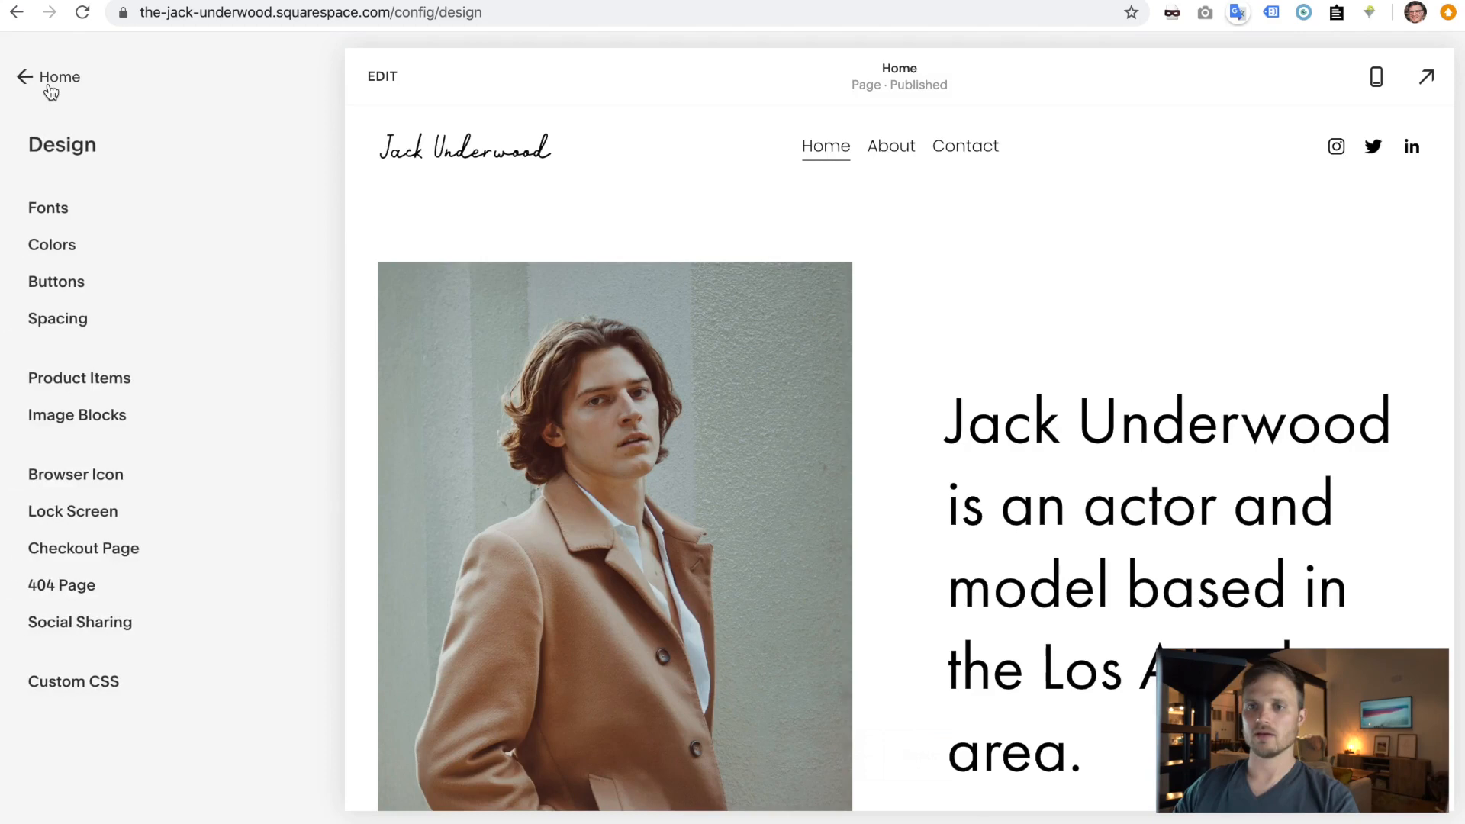
pyautogui.click(72, 250)
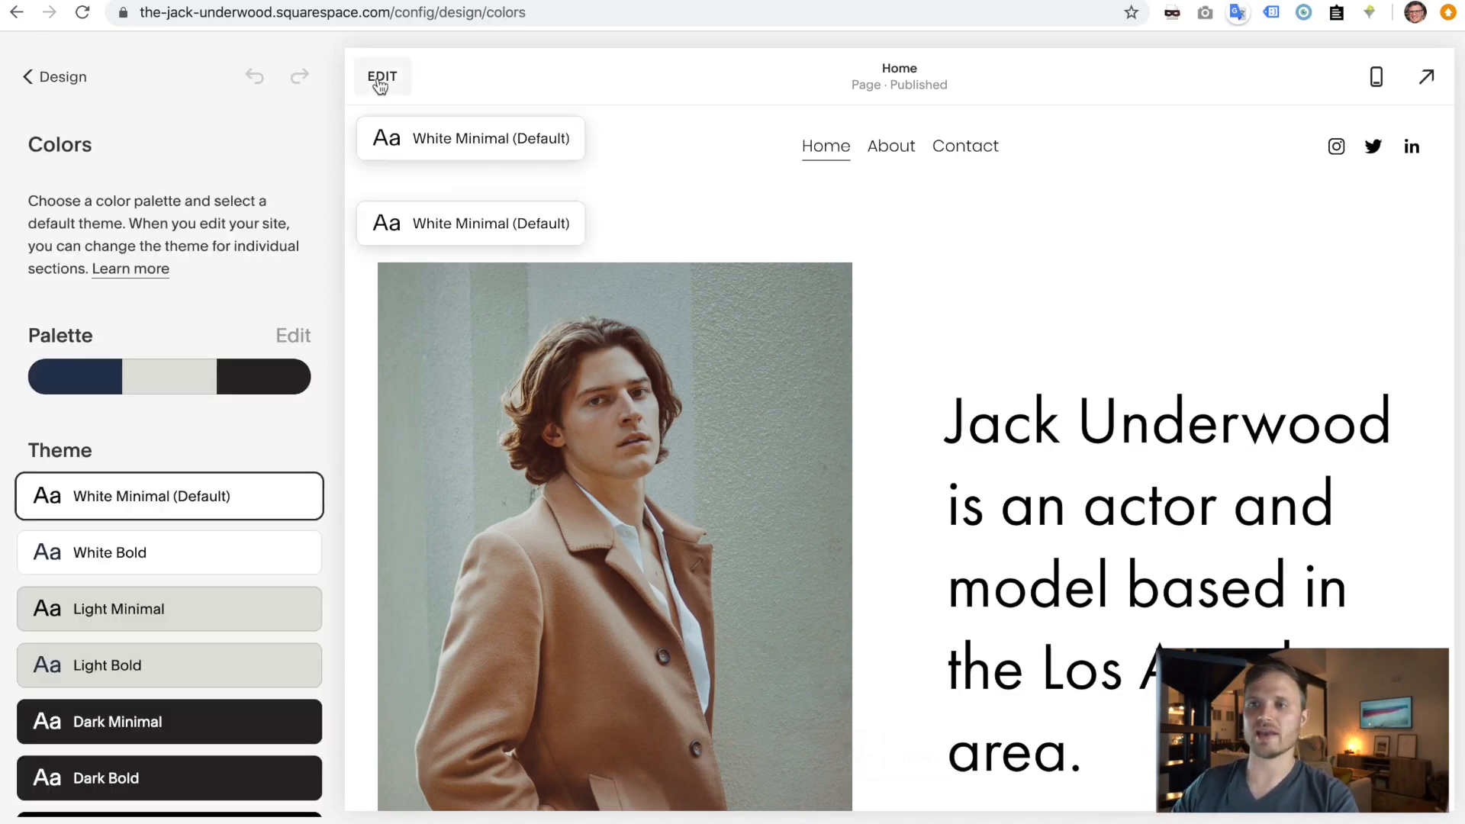
# - Turn off Use Default Theme in the hero section's Colors settings
pyautogui.click(380, 79)
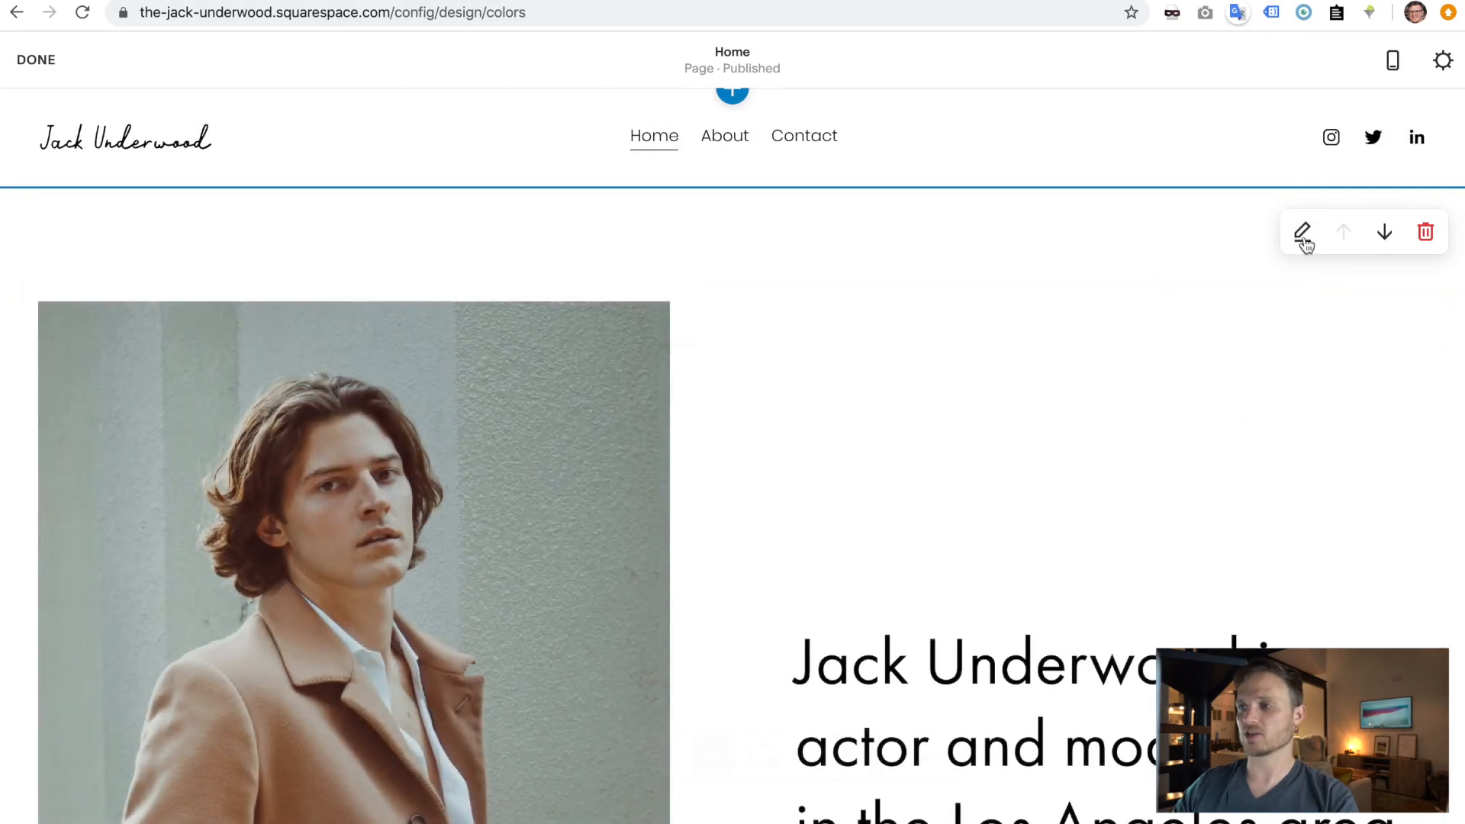
pyautogui.click(1302, 233)
pyautogui.click(1391, 246)
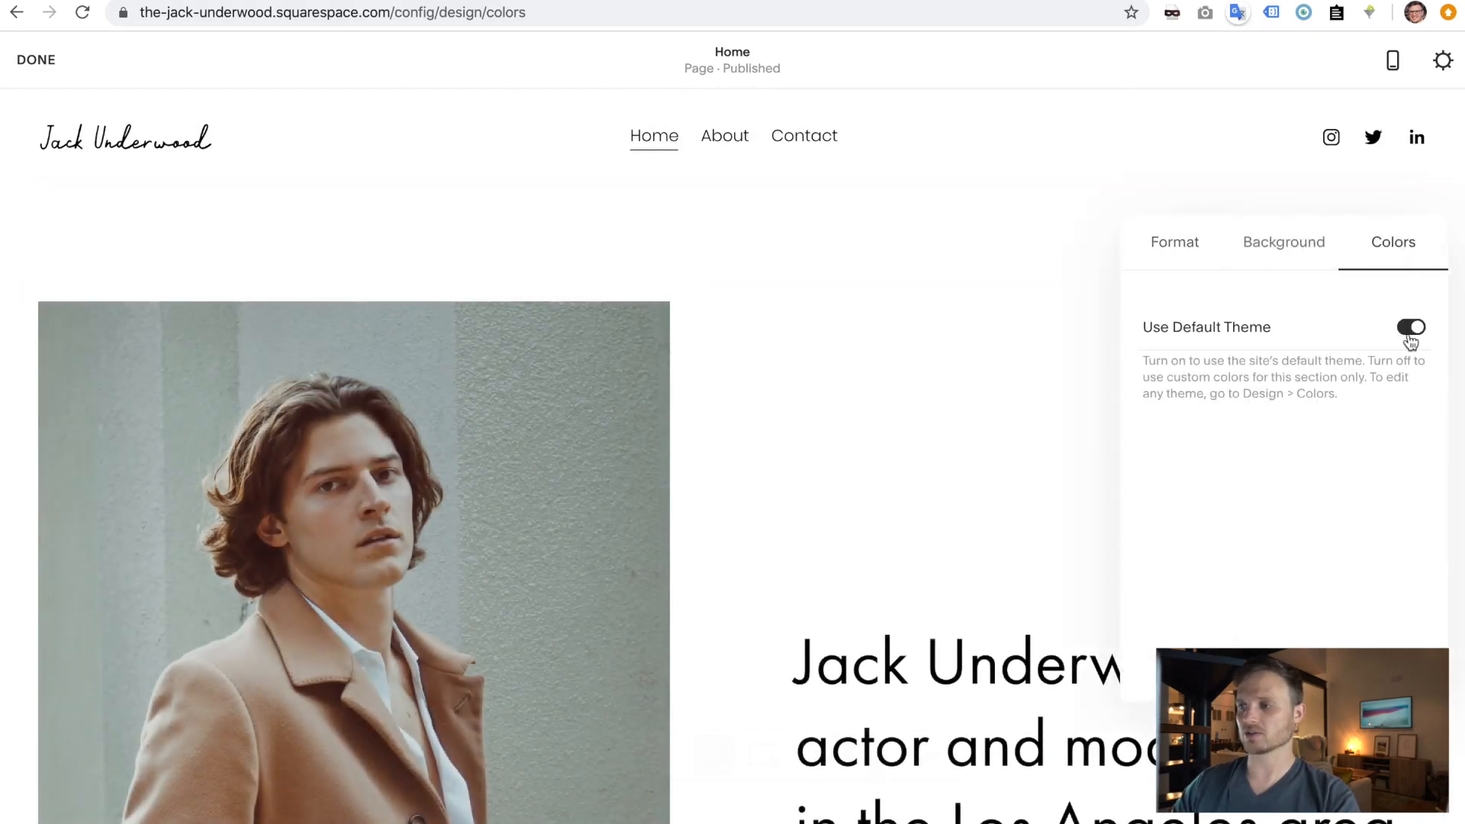
pyautogui.click(1418, 336)
pyautogui.scroll(-1, 1265, 569)
pyautogui.scroll(-5, 1265, 568)
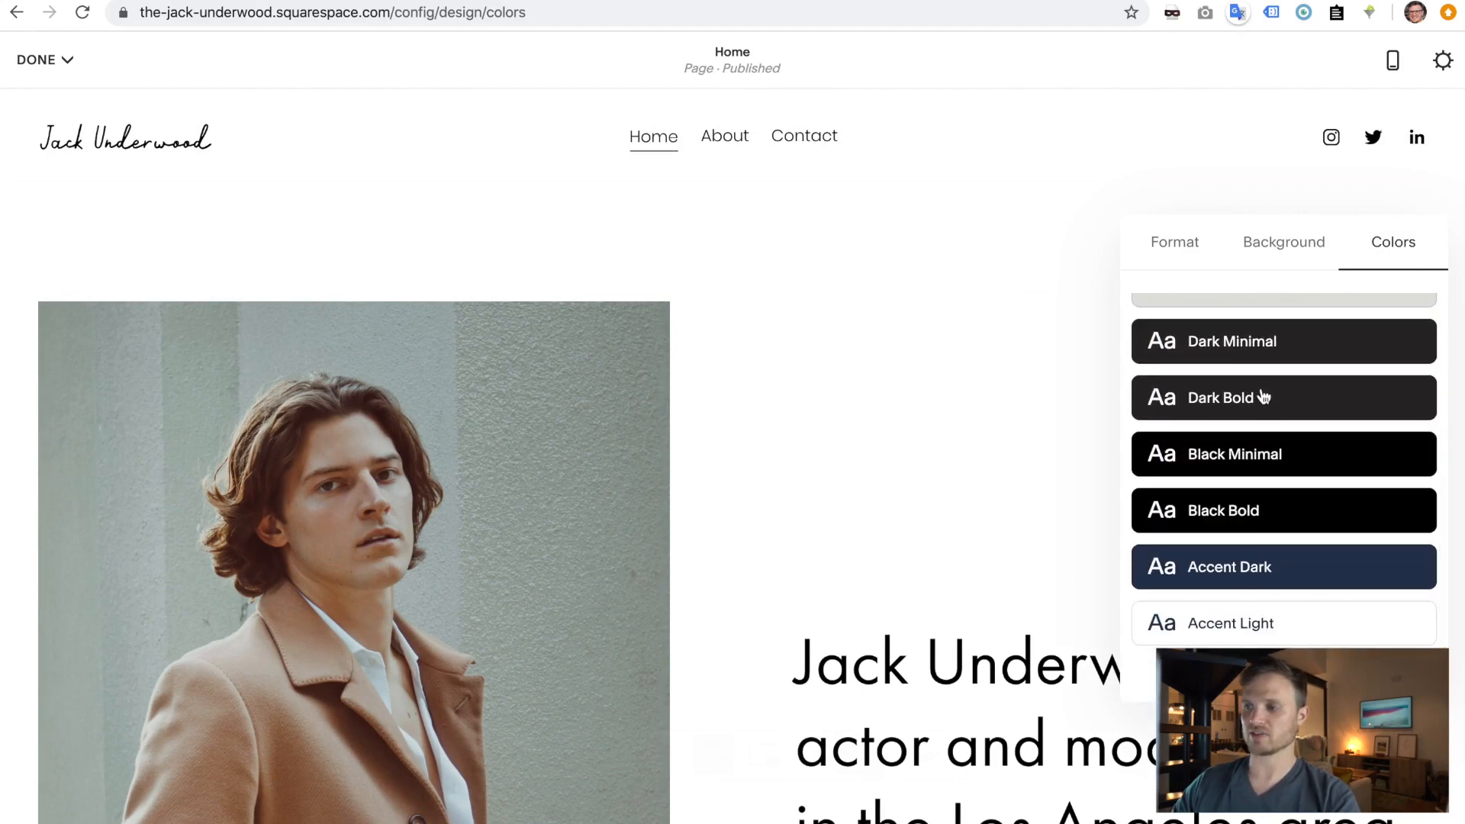
pyautogui.scroll(2, 1257, 473)
pyautogui.scroll(4, 1255, 538)
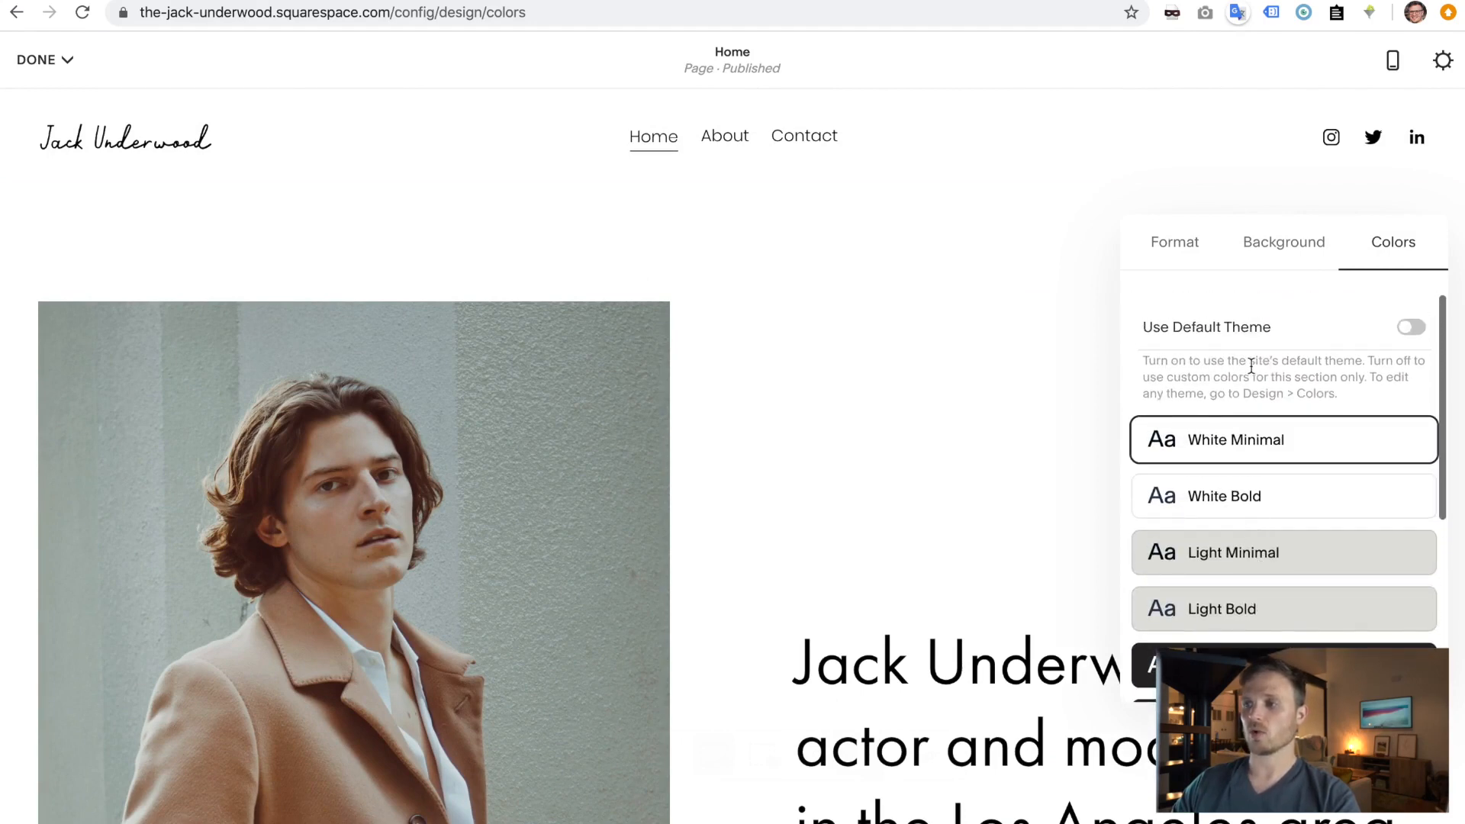
# - Close the section settings and save the page edits
pyautogui.click(978, 313)
pyautogui.click(69, 61)
pyautogui.click(55, 100)
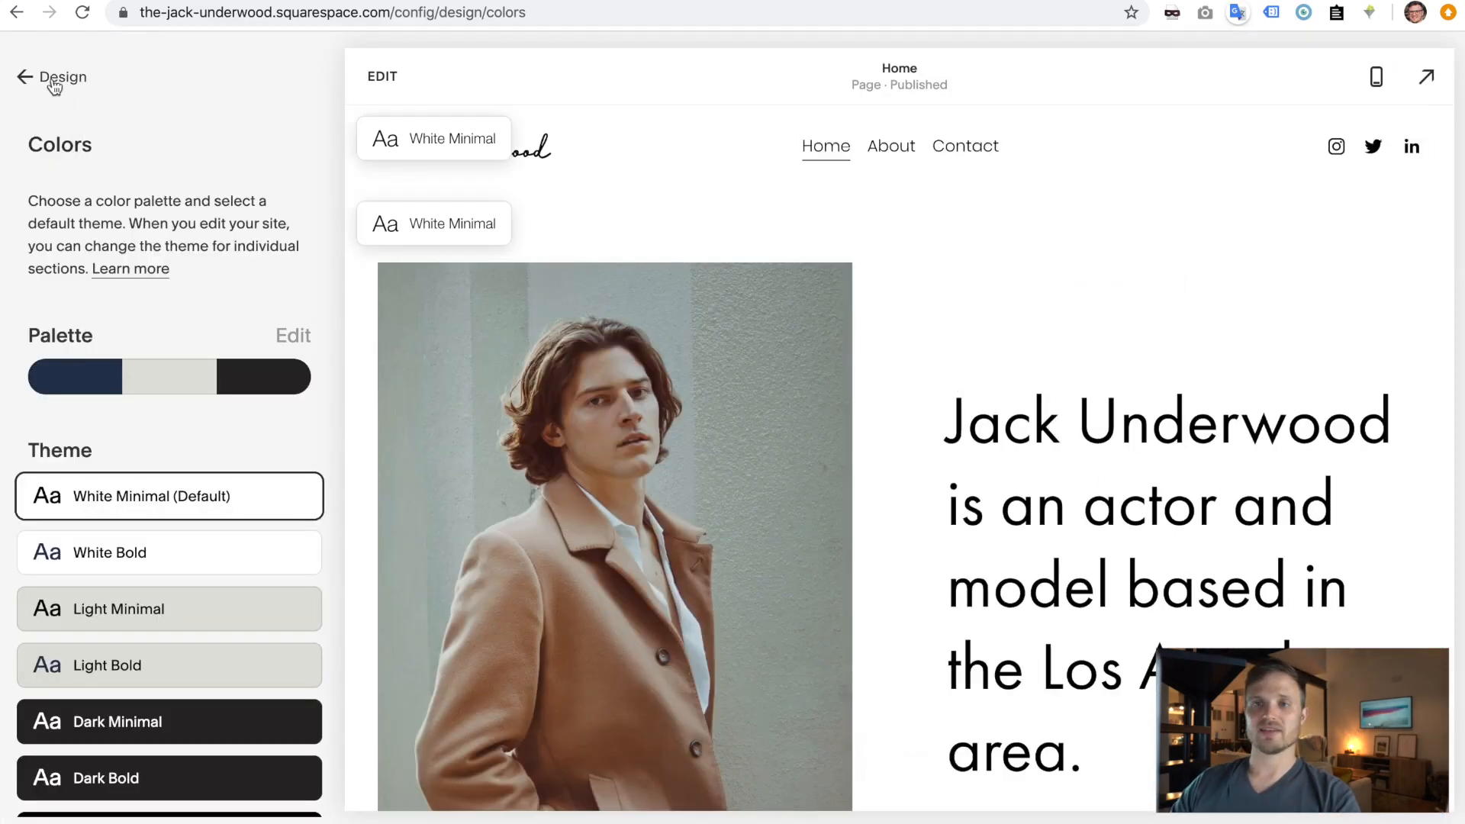
# - Try the grey designer palette, then a single-colour palette with its base hue shifted from orange to blue
pyautogui.scroll(-3, 131, 556)
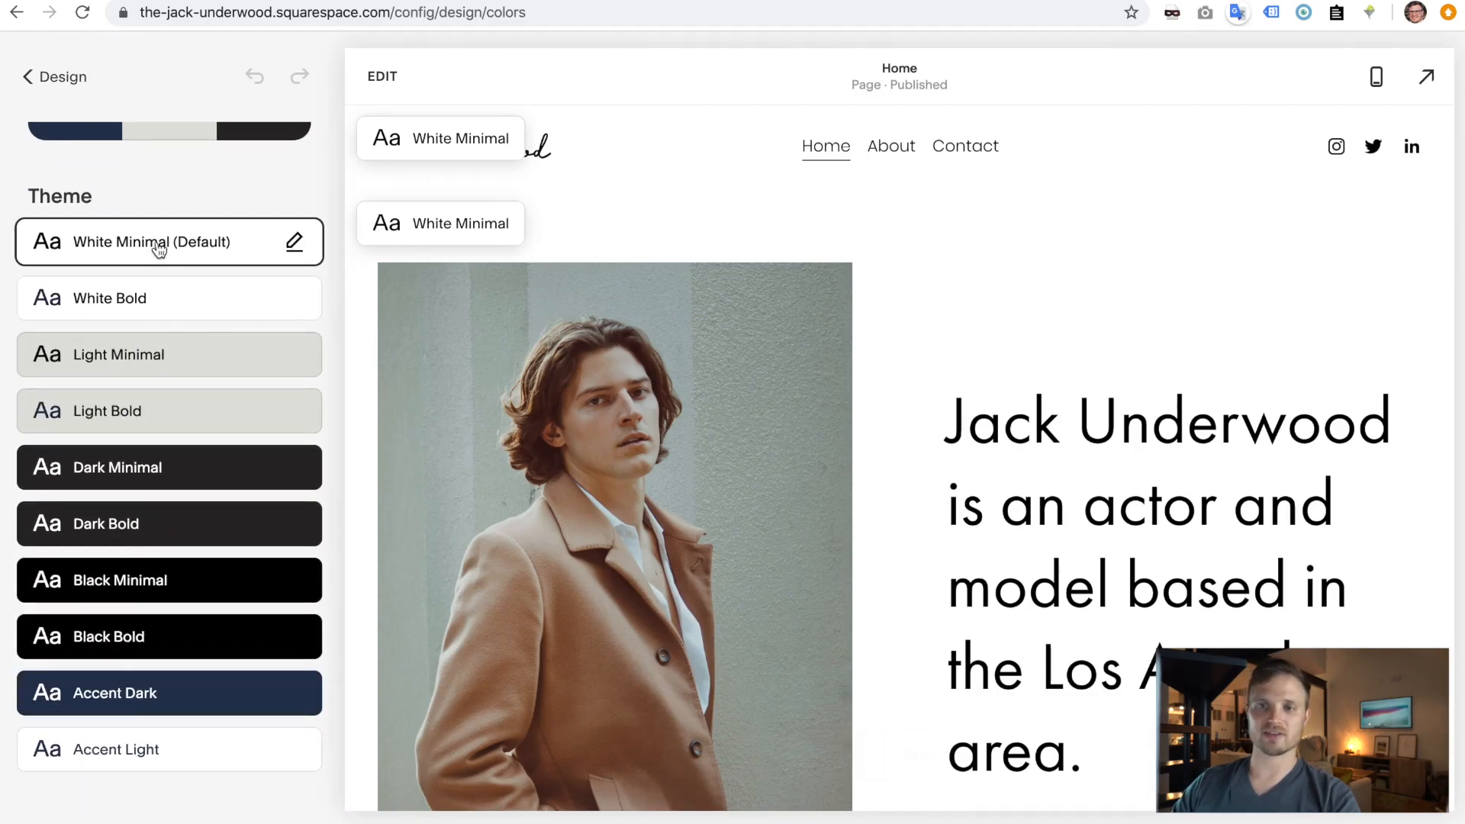
pyautogui.scroll(3, 186, 317)
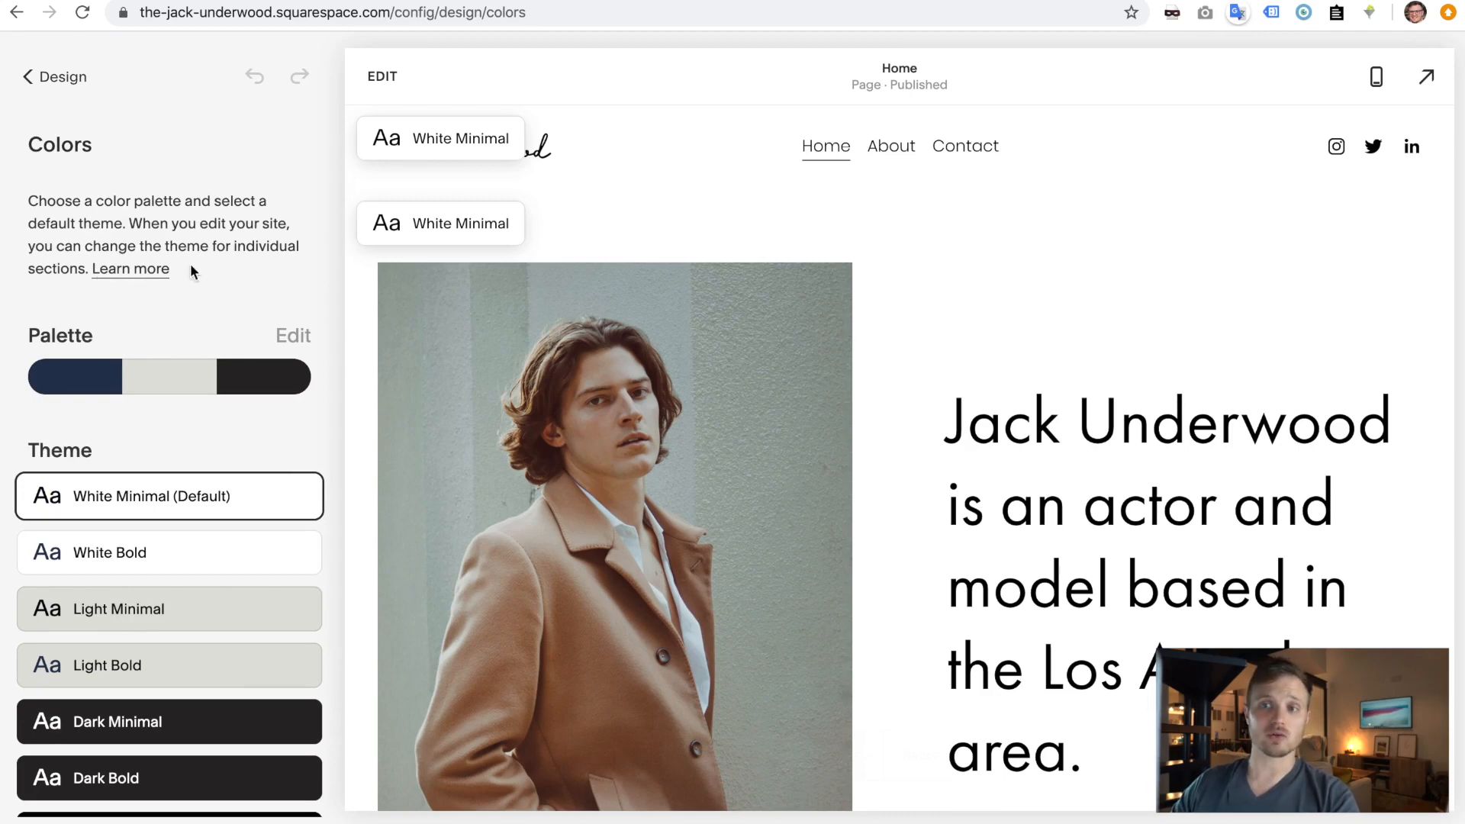
pyautogui.click(291, 338)
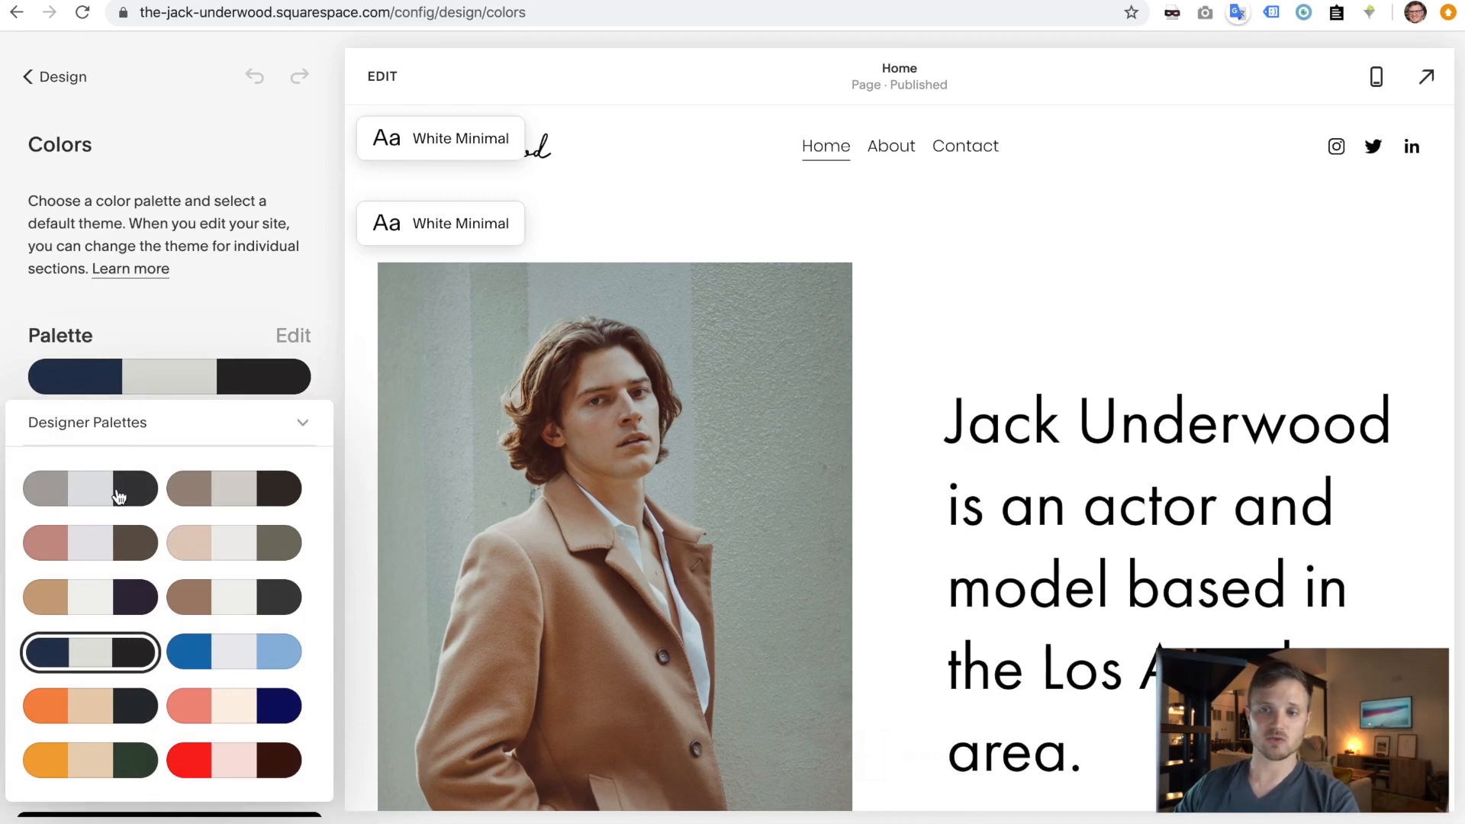
pyautogui.click(150, 501)
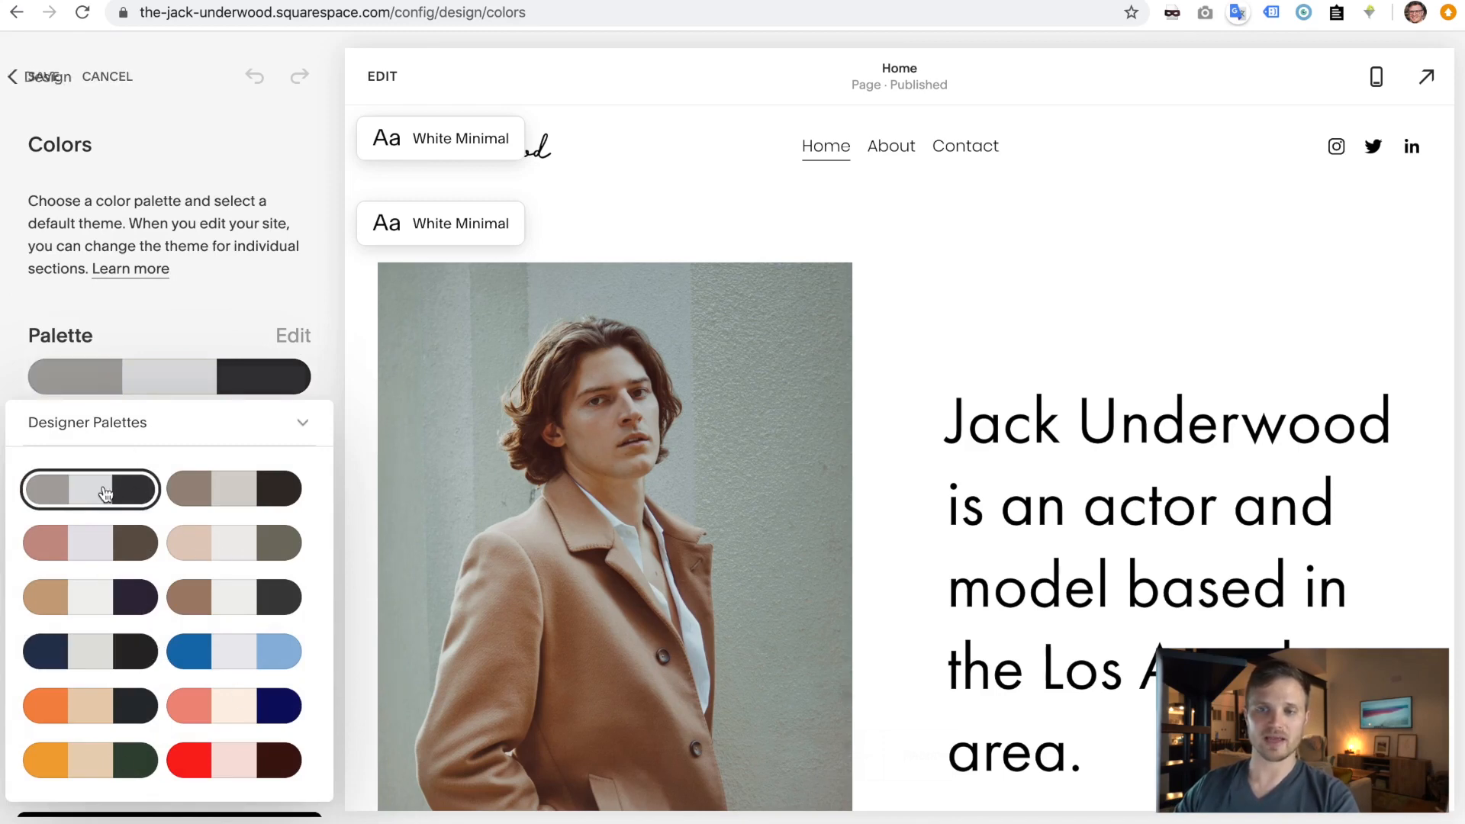
pyautogui.click(300, 429)
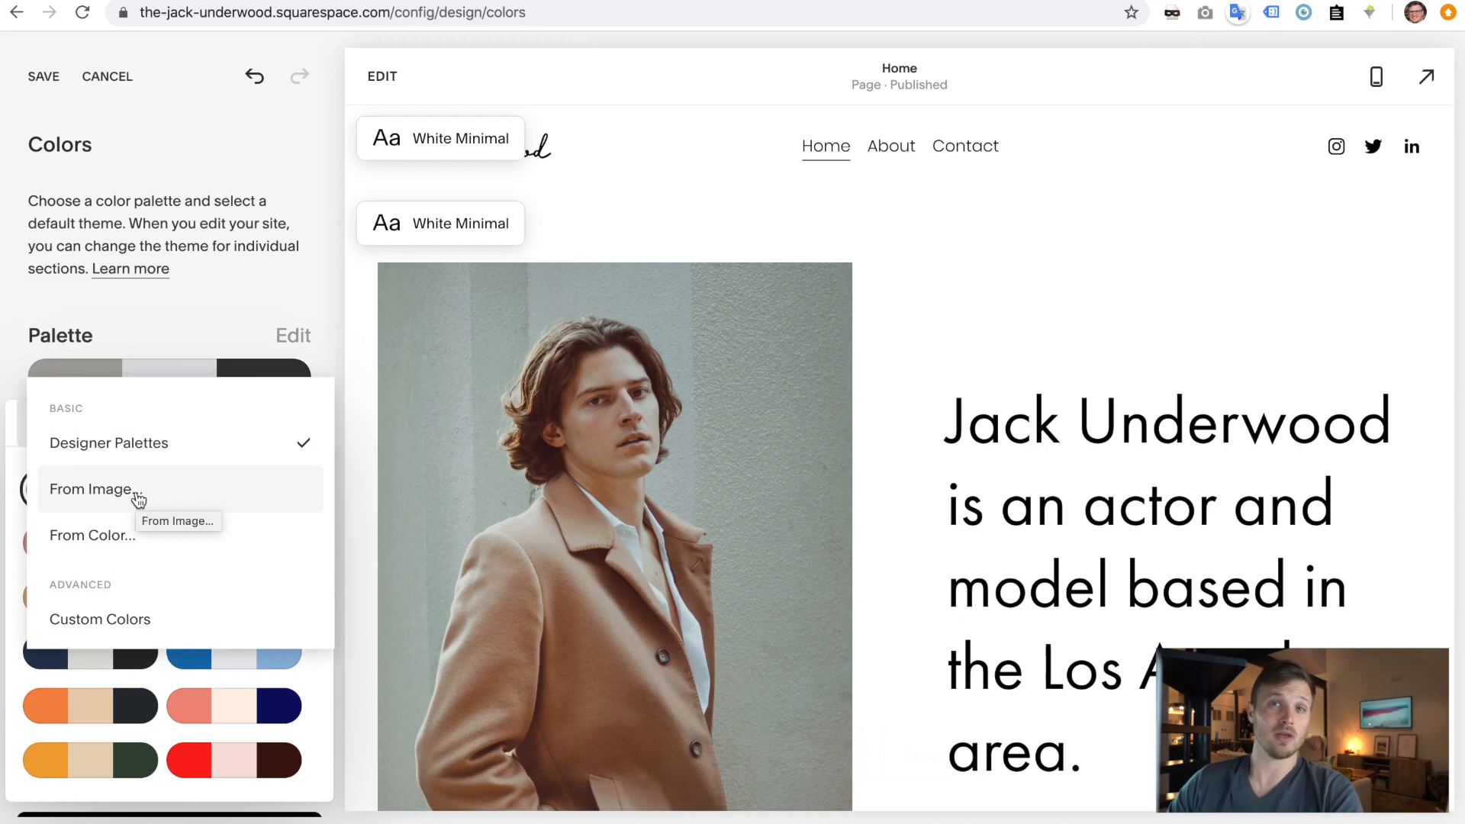
pyautogui.click(121, 546)
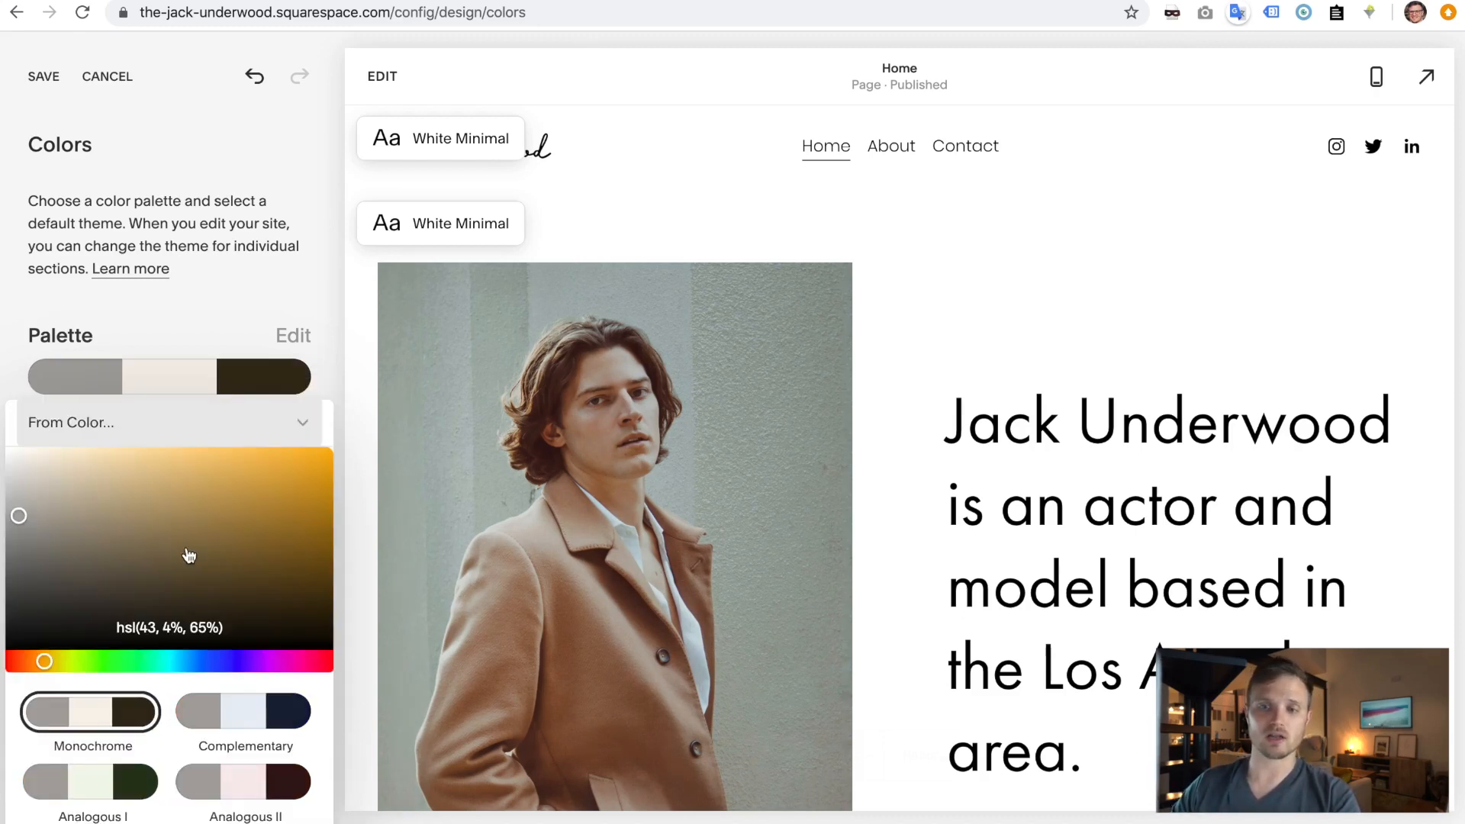
pyautogui.moveTo(196, 665); pyautogui.dragTo(224, 664)
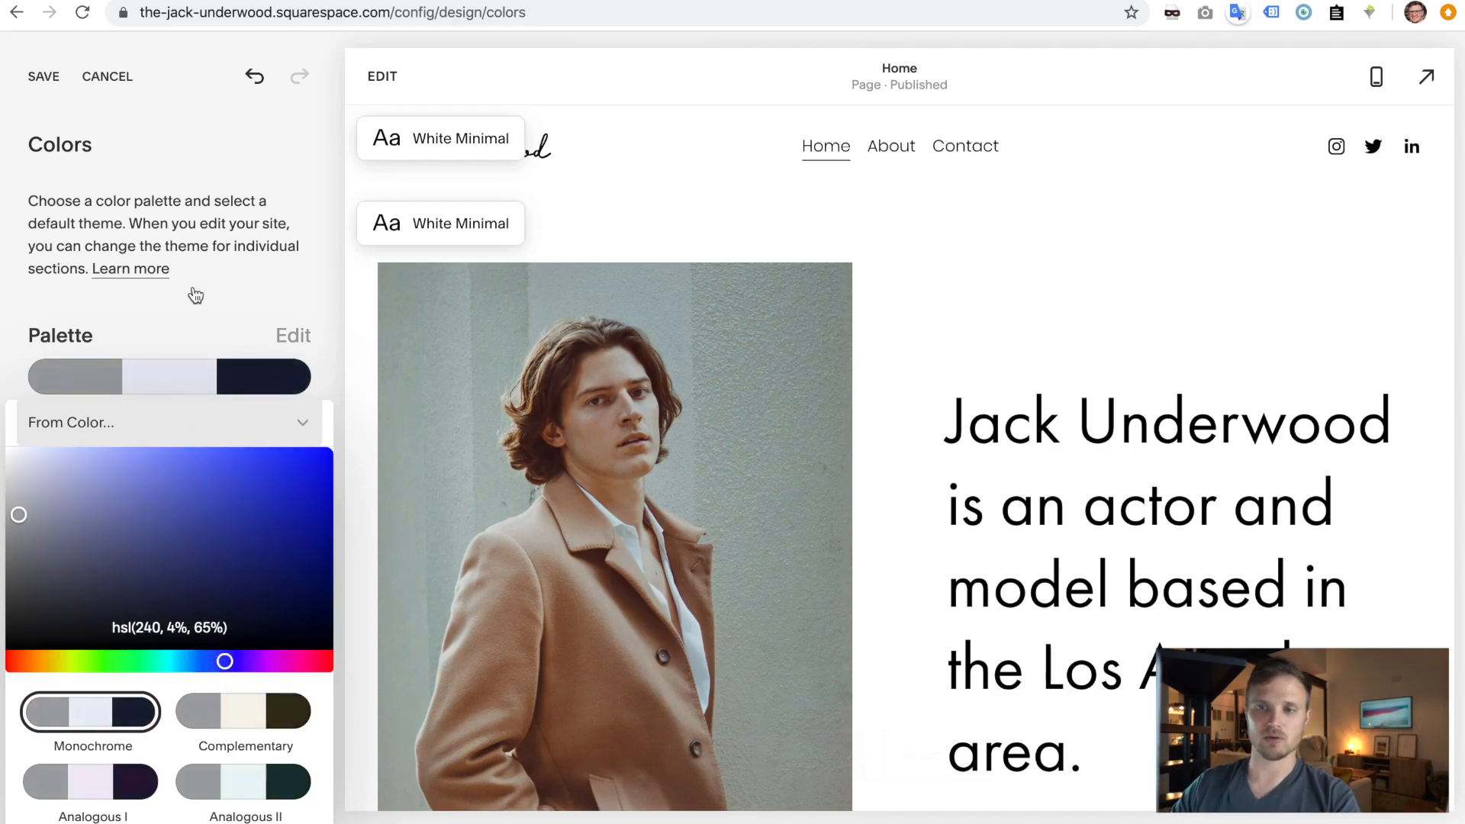
pyautogui.click(218, 317)
# - Switch the palette to individual colours and make the first colour a fully desaturated 50% gray
pyautogui.click(279, 342)
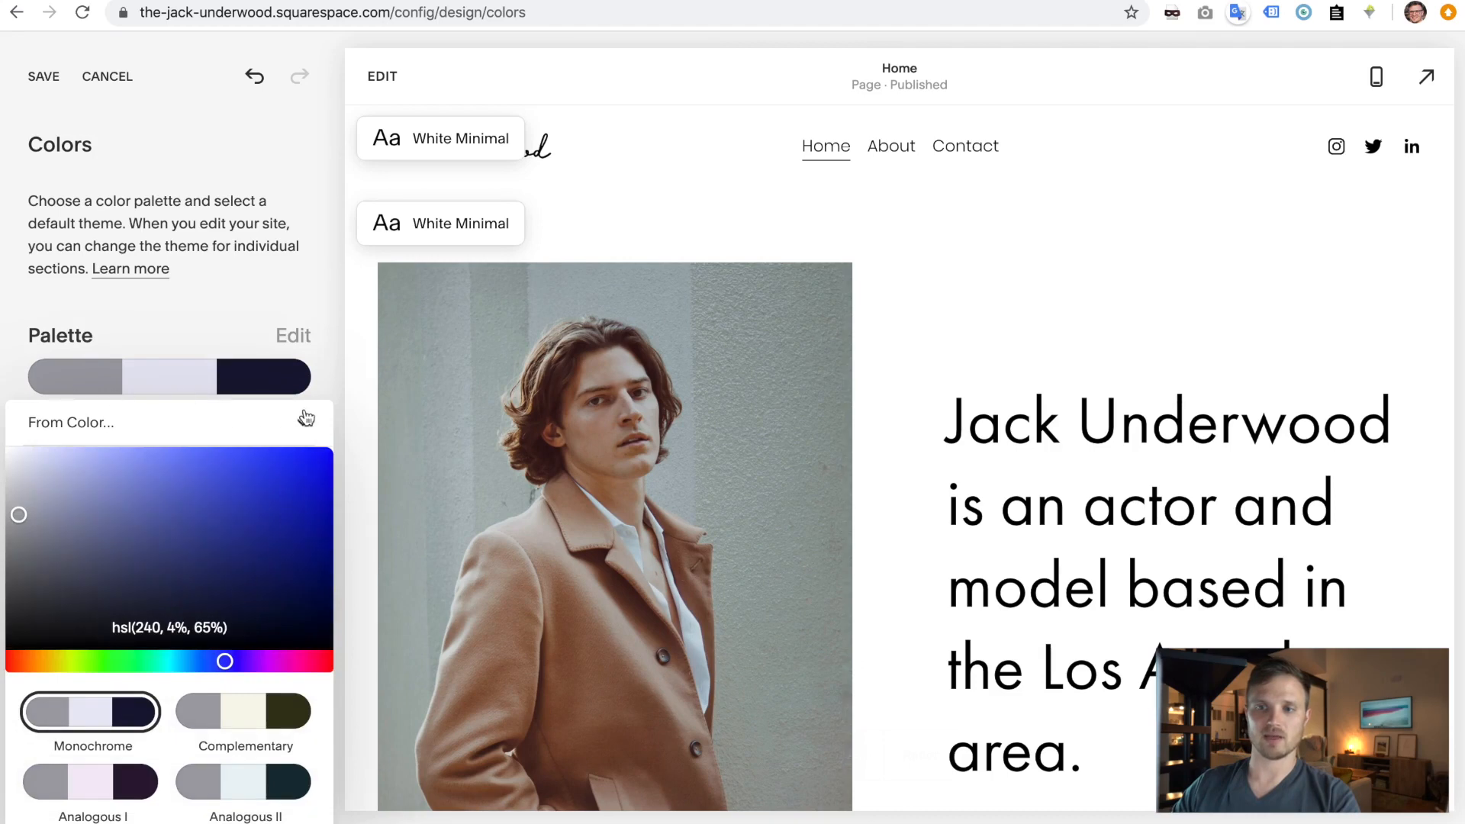
pyautogui.click(303, 418)
pyautogui.click(235, 506)
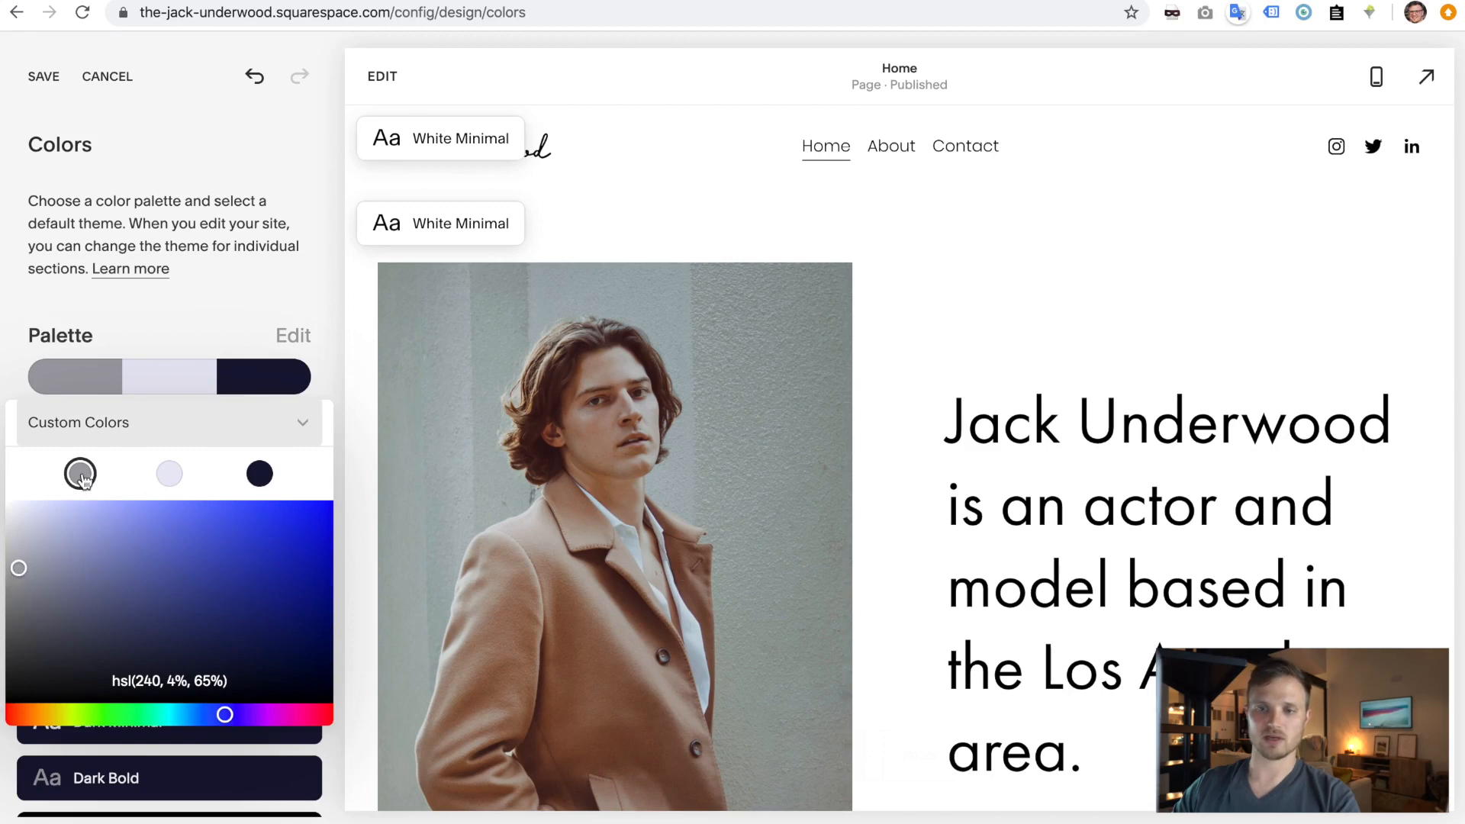
pyautogui.click(17, 568)
pyautogui.moveTo(9, 606); pyautogui.dragTo(13, 600)
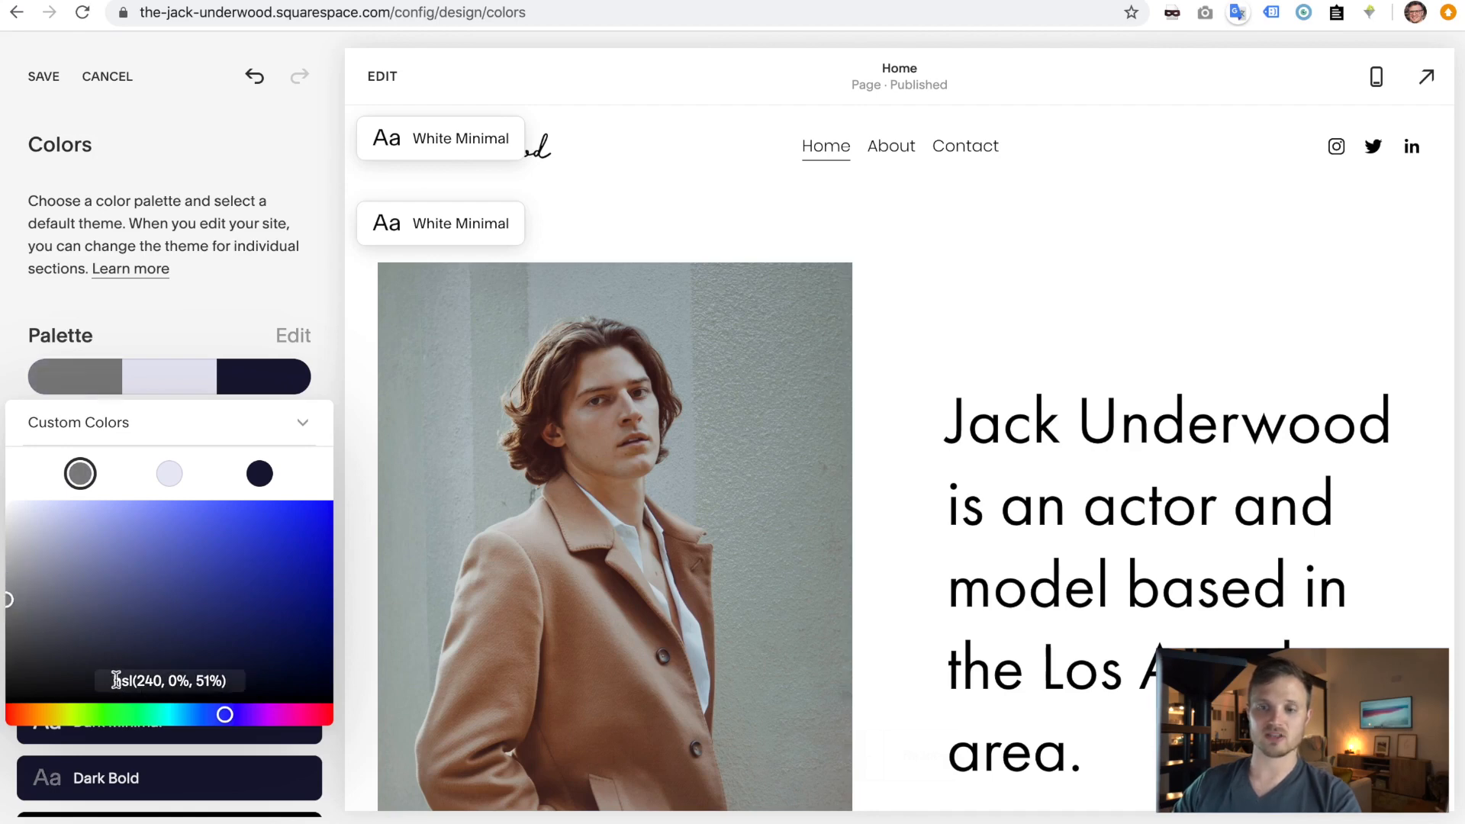
pyautogui.click(207, 675)
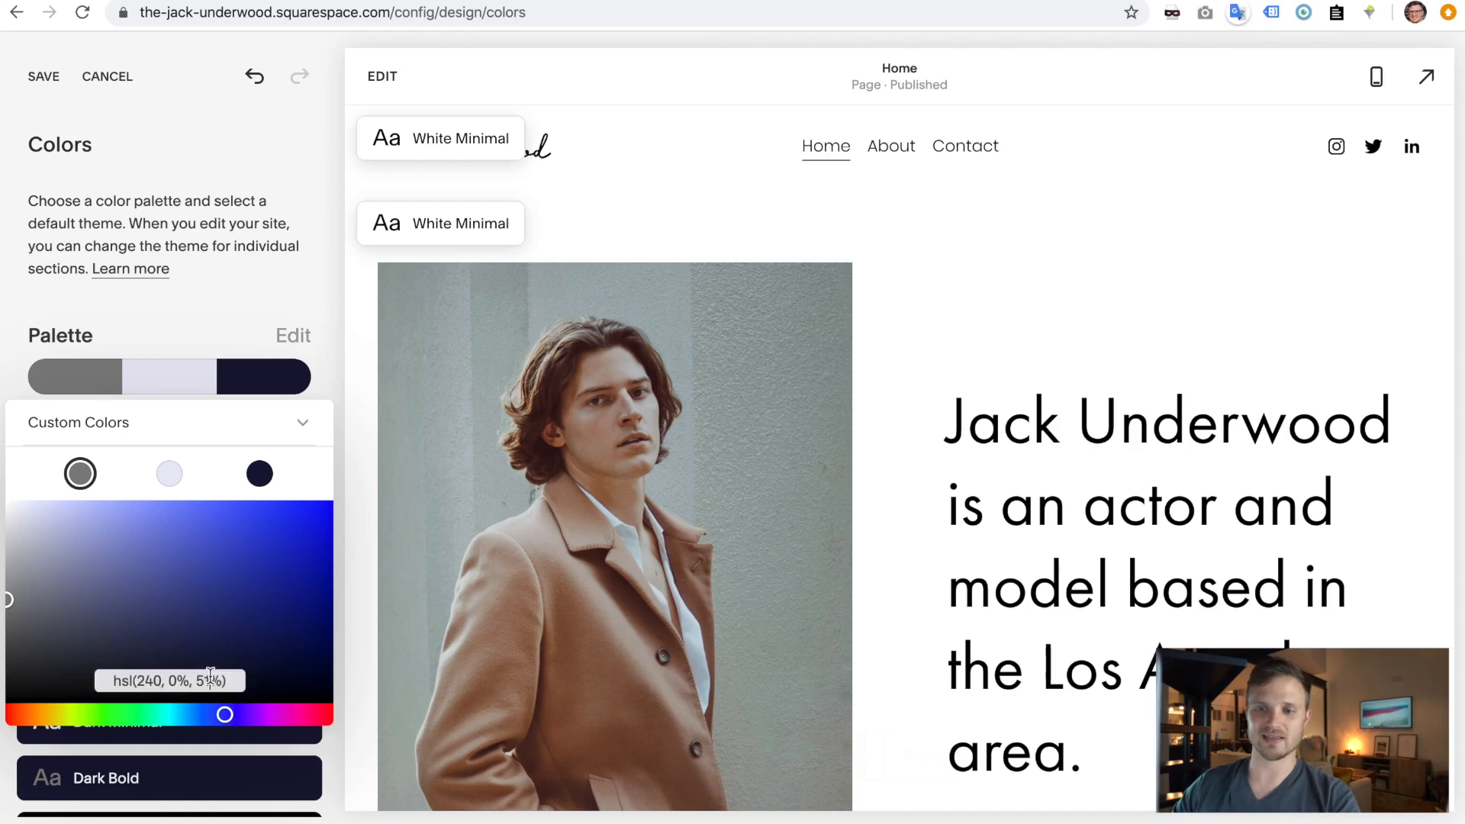
pyautogui.press('Delete')
pyautogui.write('00')
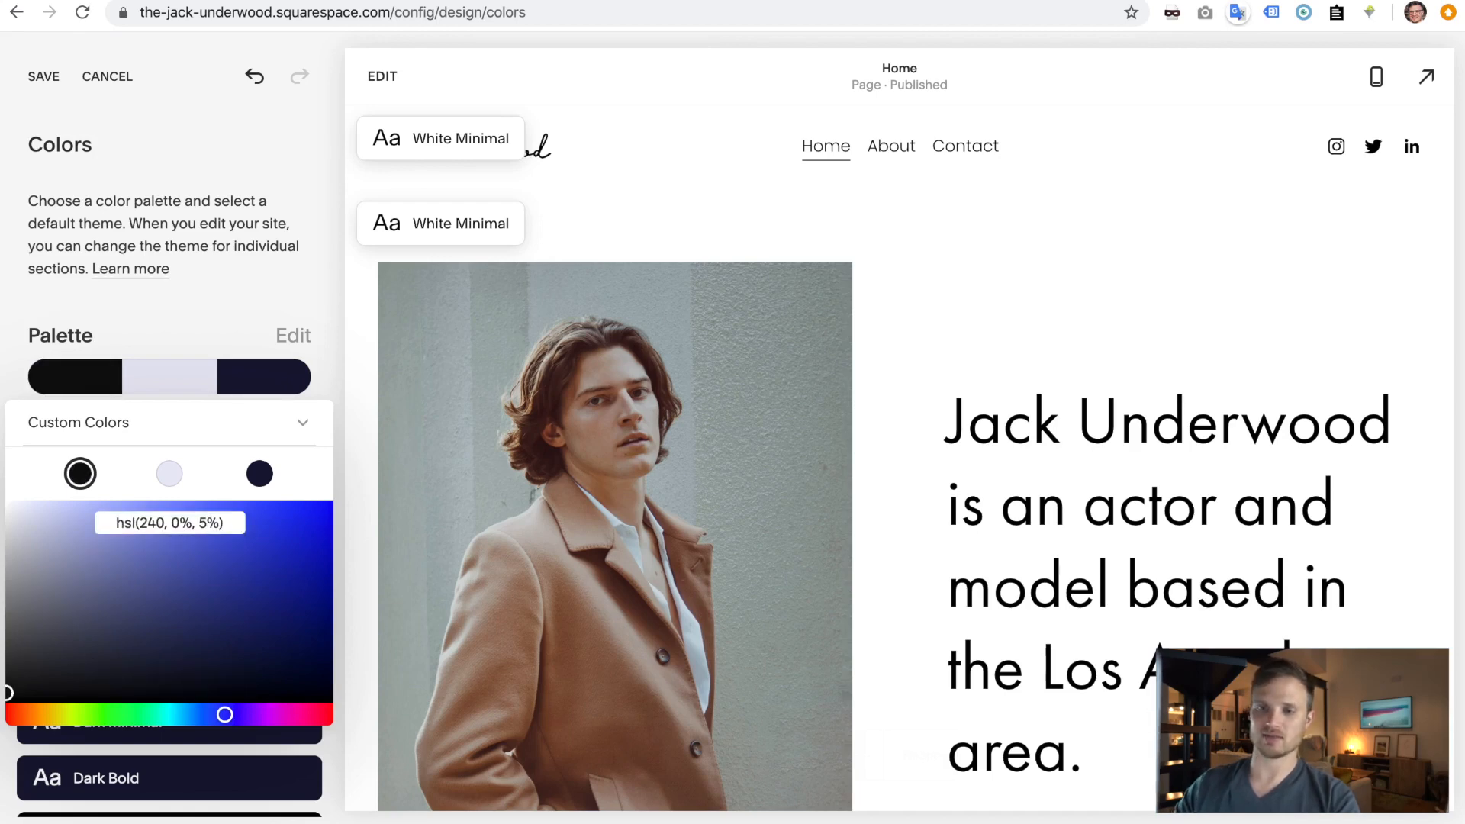
pyautogui.press('Return')
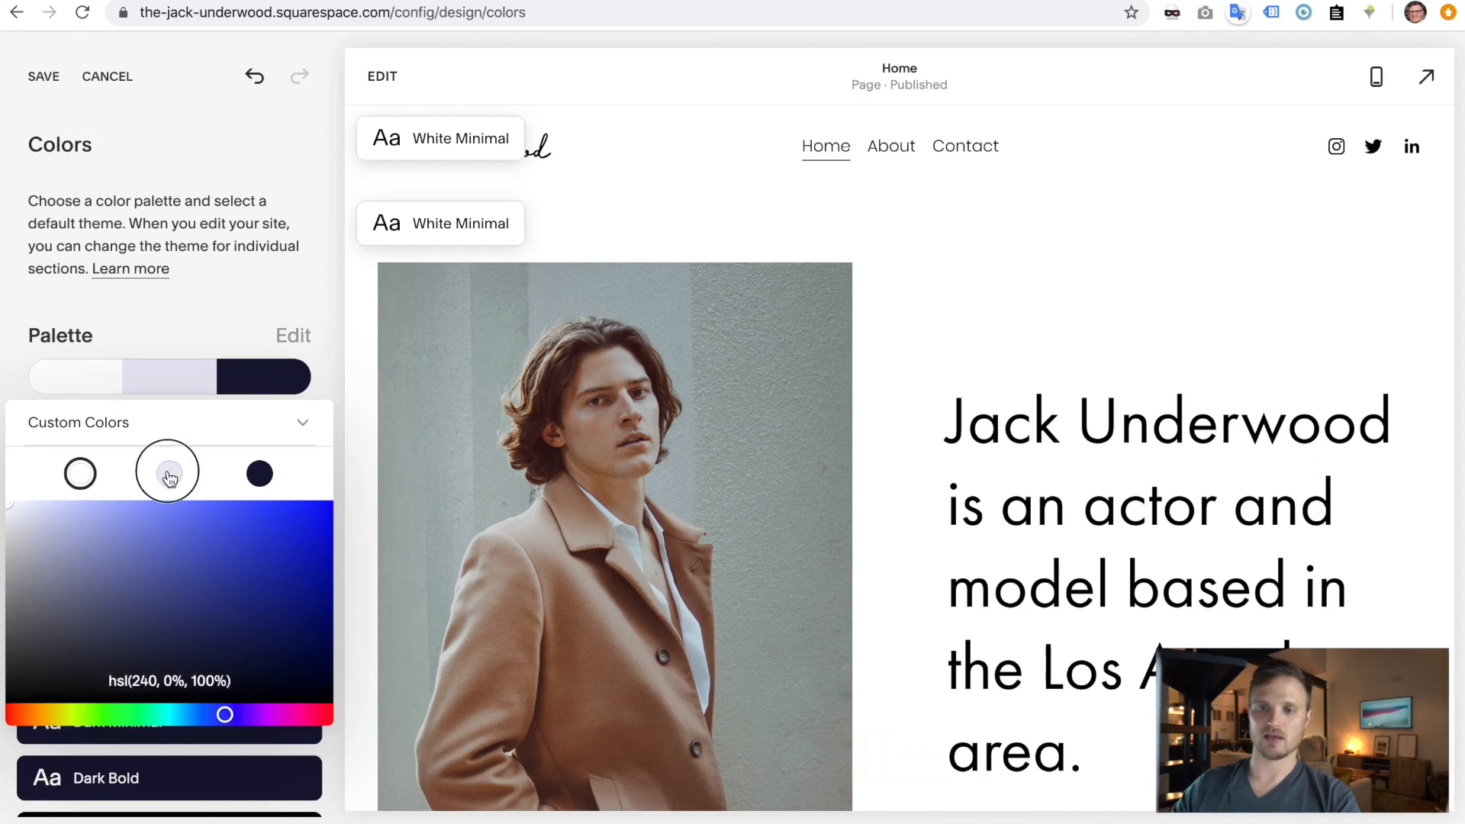
pyautogui.doubleClick(203, 680)
pyautogui.write('50')
pyautogui.press('Return')
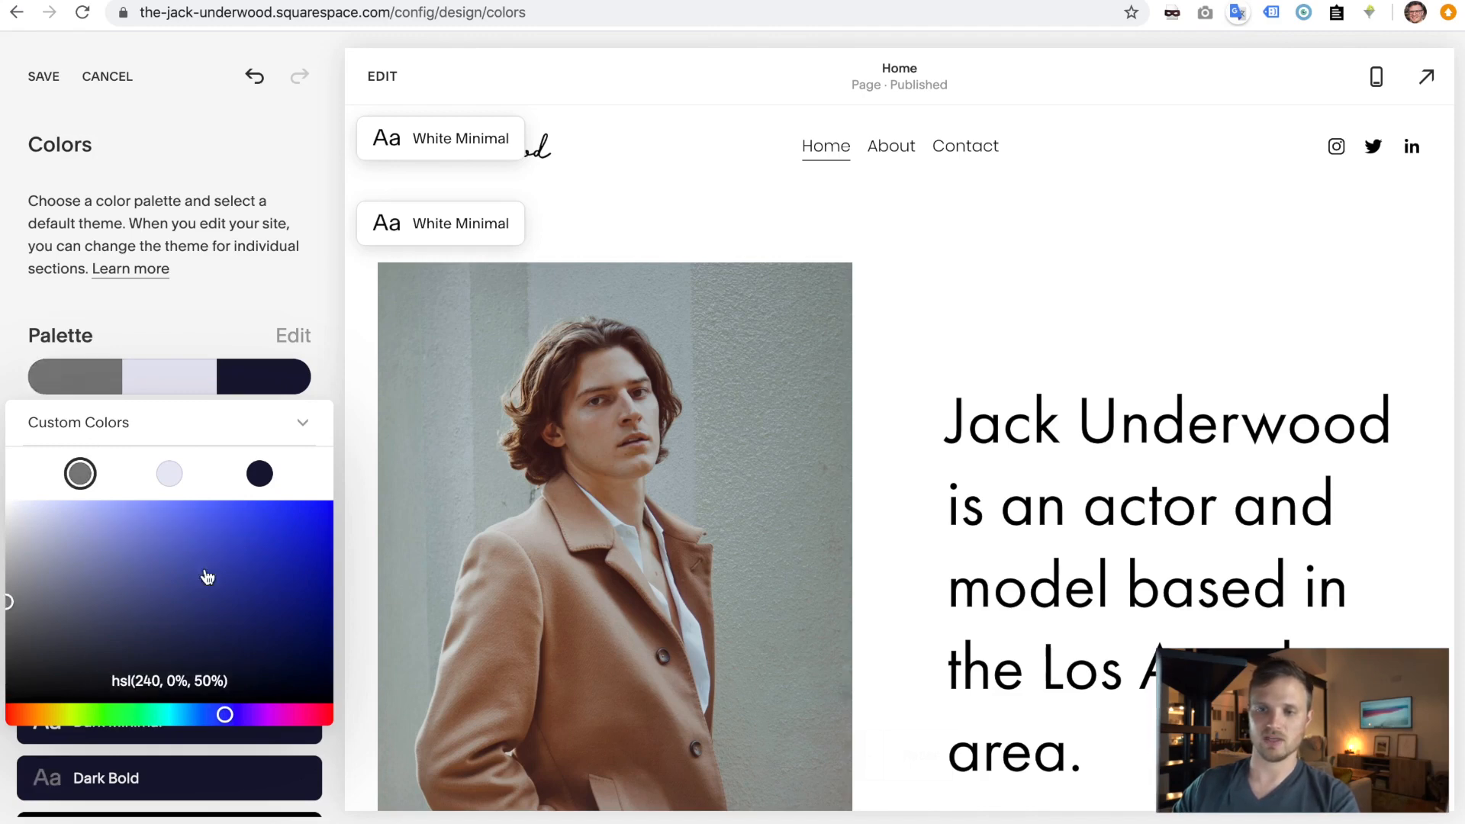
# - Copy the gray value into the middle palette colour and raise its lightness to 90%
pyautogui.click(170, 476)
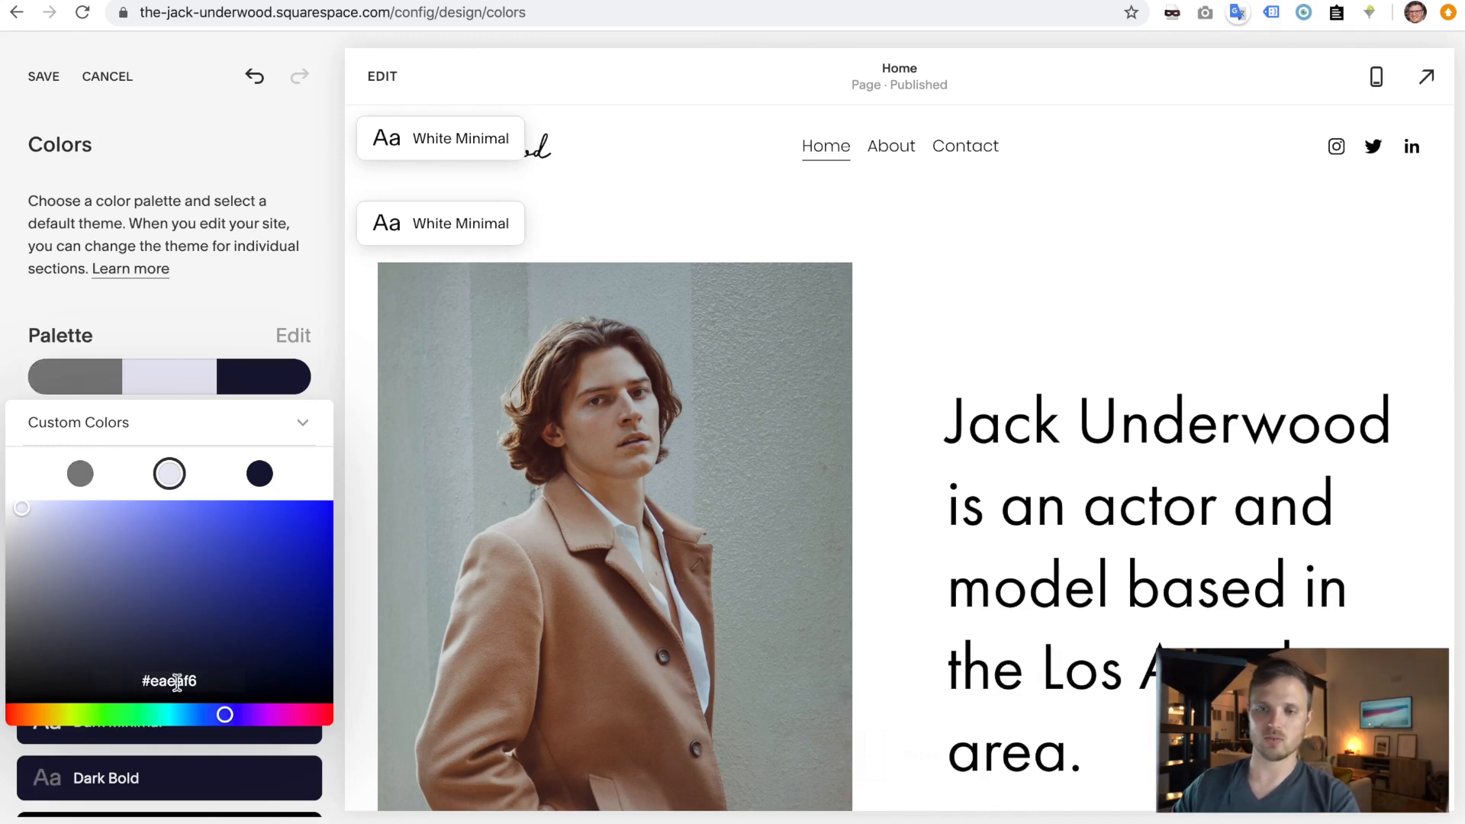
pyautogui.click(80, 473)
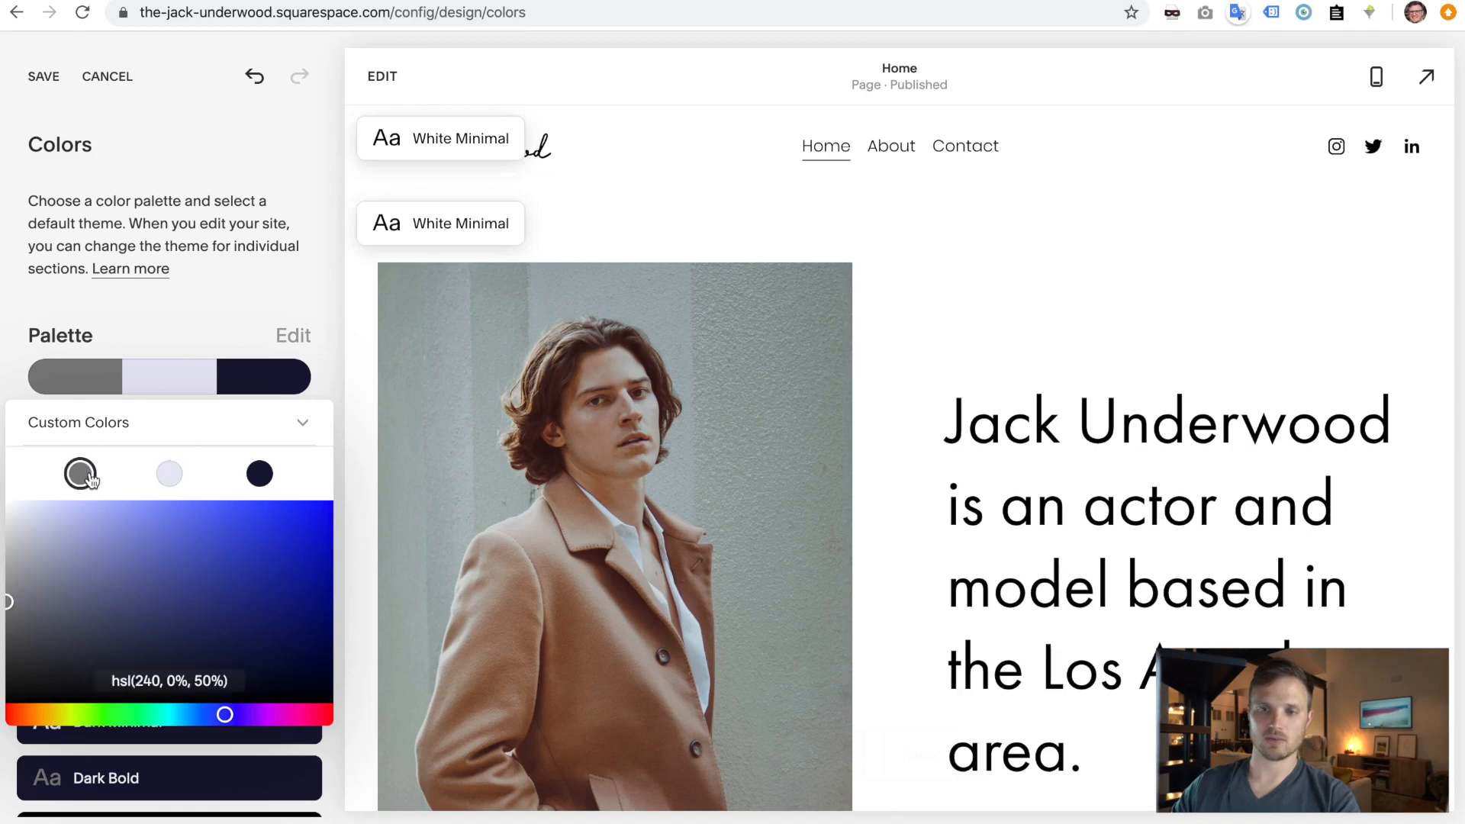
pyautogui.tripleClick(180, 679)
pyautogui.hotkey('ctrl', 'c')
pyautogui.click(169, 473)
pyautogui.tripleClick(180, 679)
pyautogui.hotkey('ctrl', 'v')
pyautogui.click(201, 679)
pyautogui.press('BackSpace')
pyautogui.write('10%')
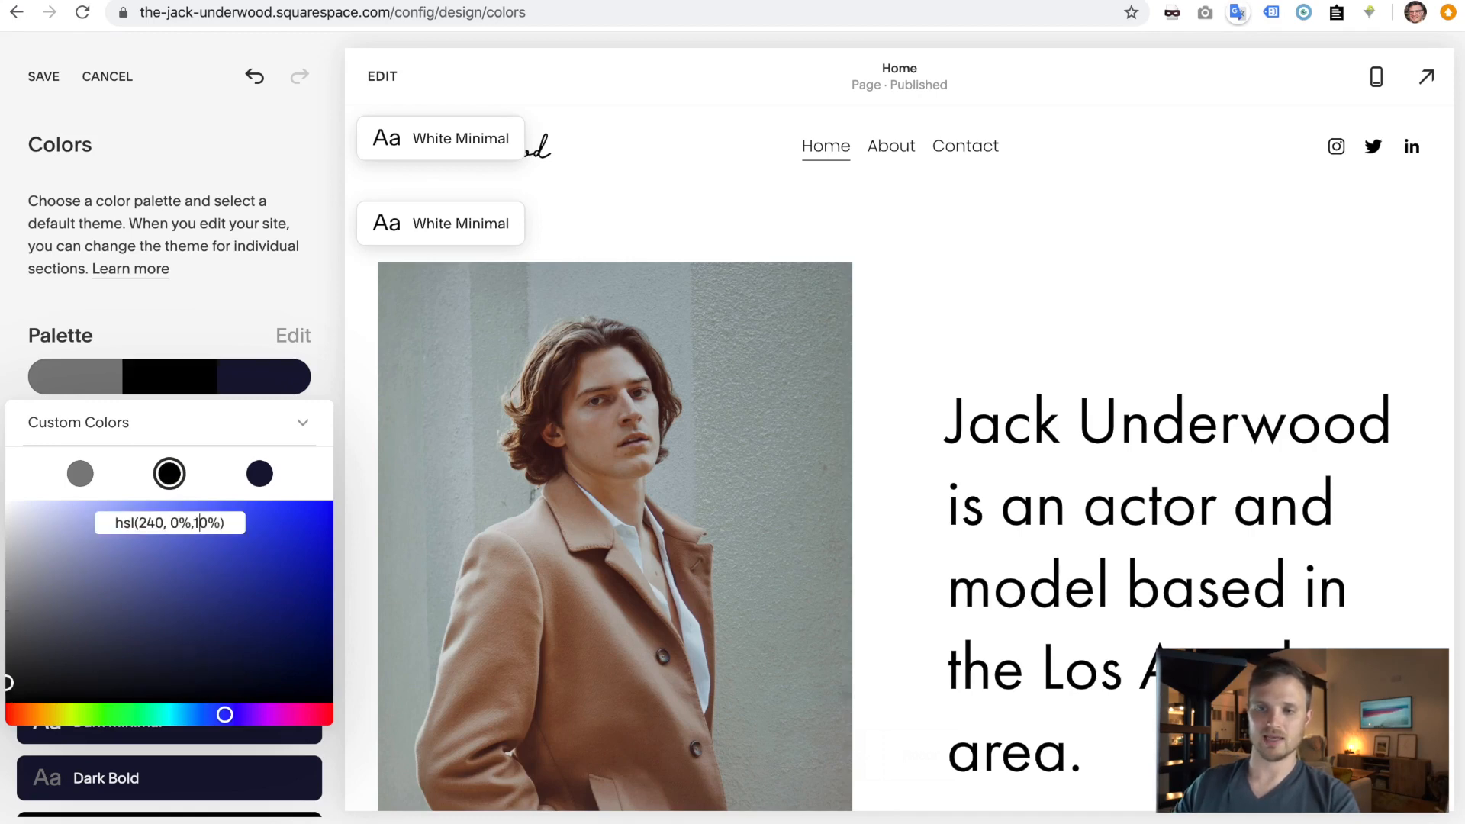
pyautogui.write('9')
pyautogui.press('BackSpace')
pyautogui.press('BackSpace')
pyautogui.press('BackSpace')
pyautogui.press('BackSpace')
pyautogui.write('90%)')
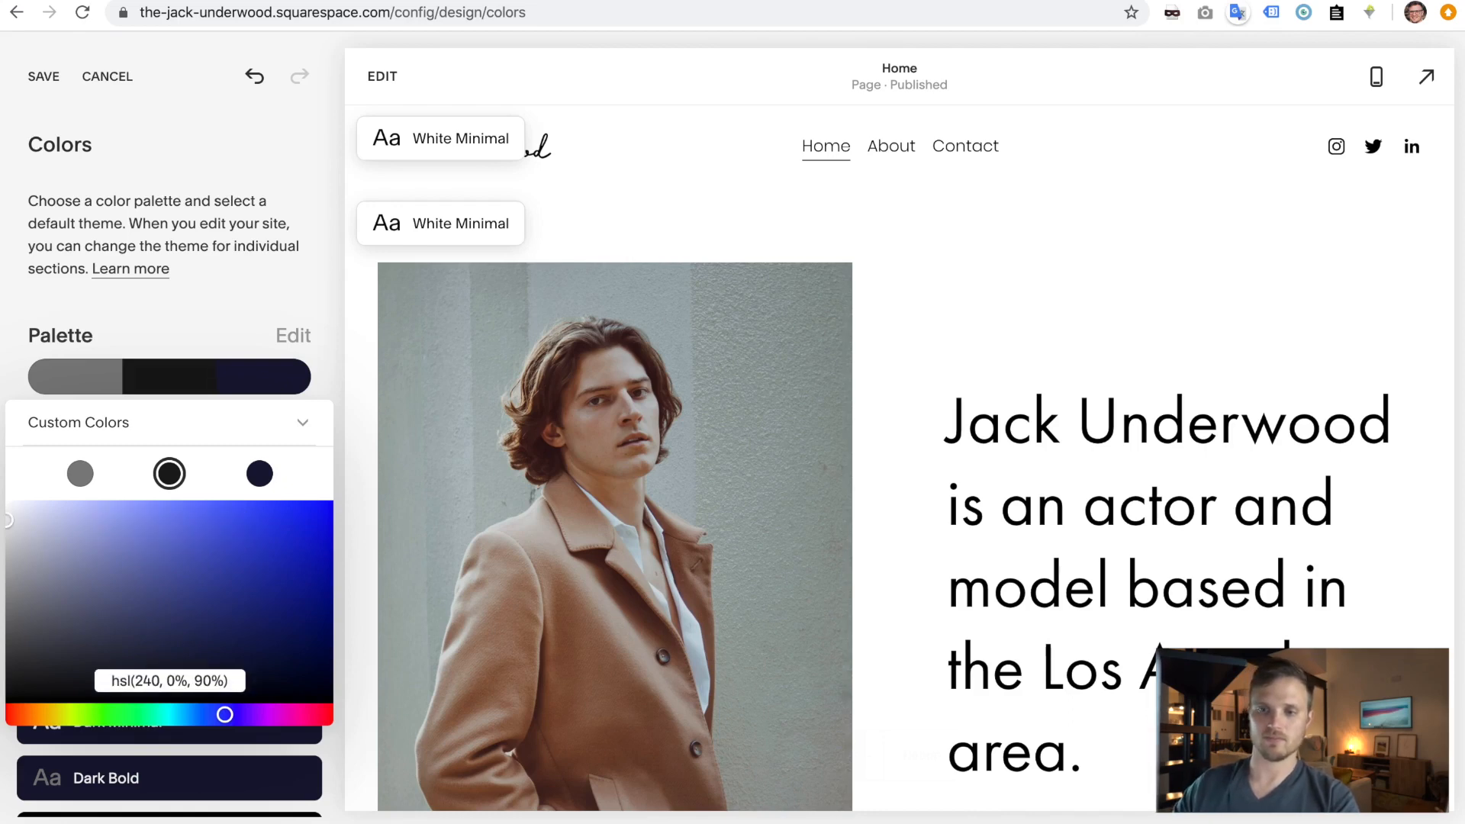
# - Desaturate the navy third colour into near-black hsl(240, 0%, 11%)
pyautogui.click(261, 477)
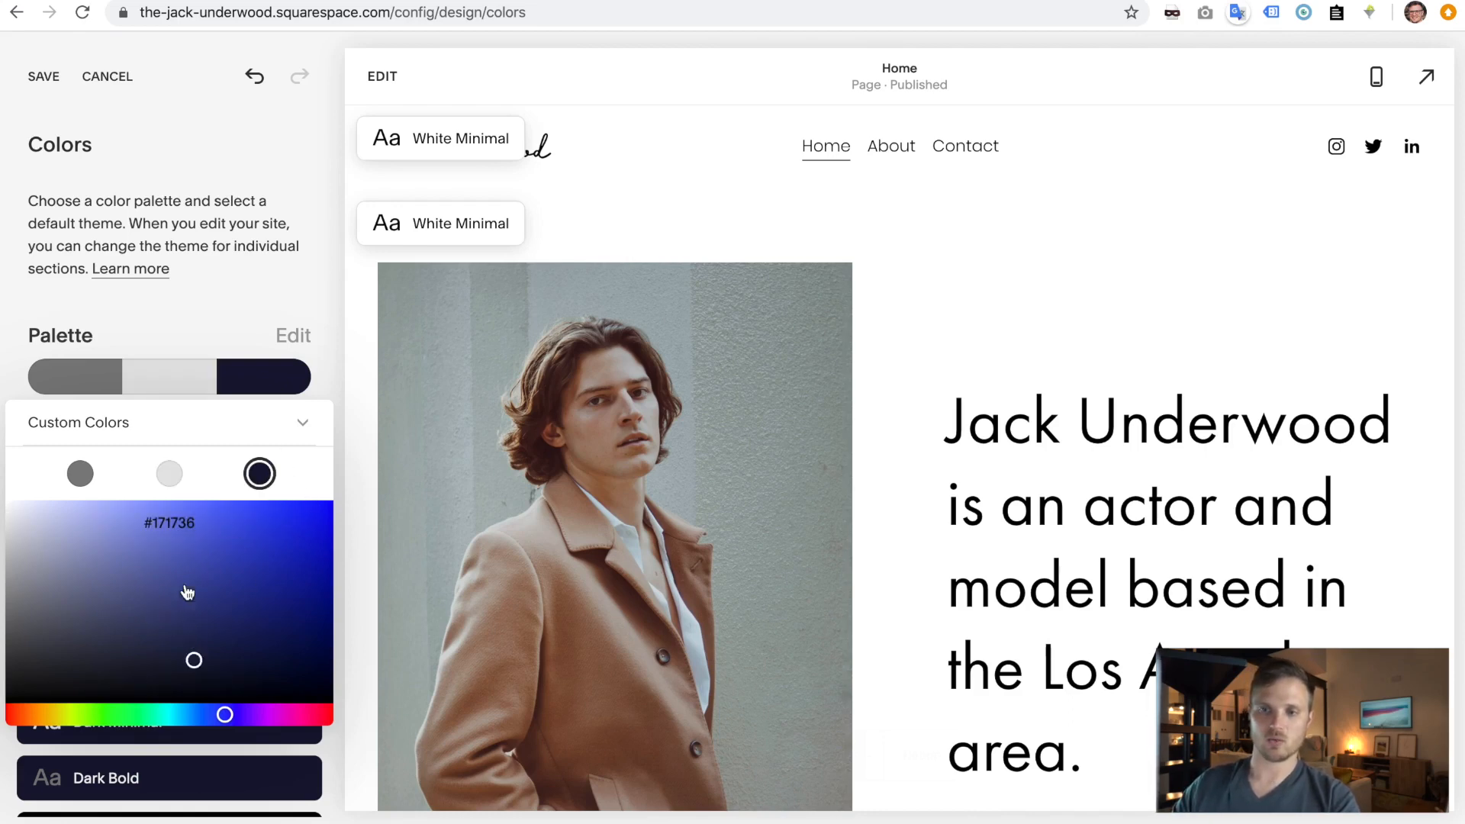
pyautogui.click(191, 652)
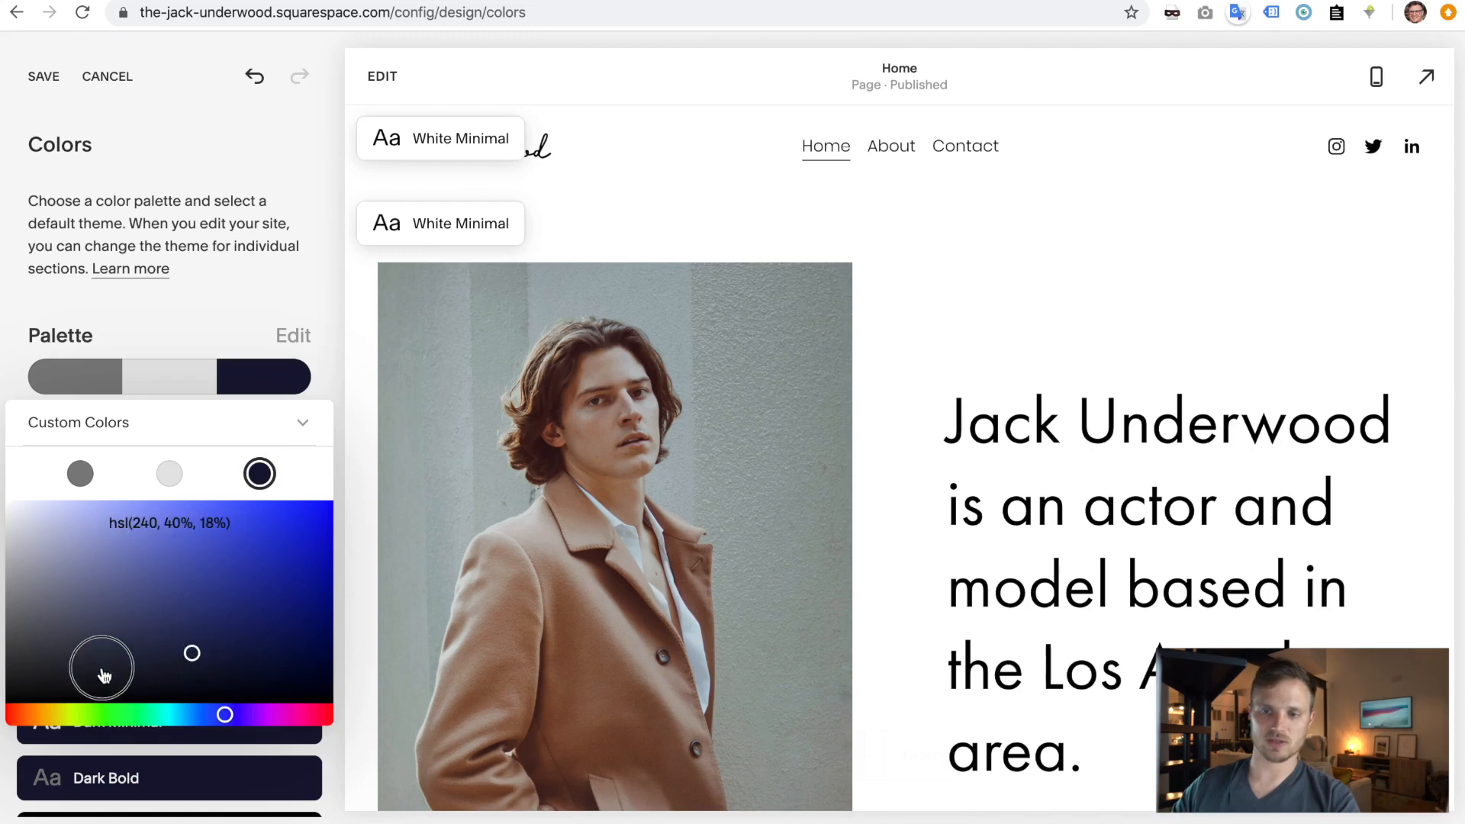
pyautogui.moveTo(3, 693); pyautogui.dragTo(3, 680)
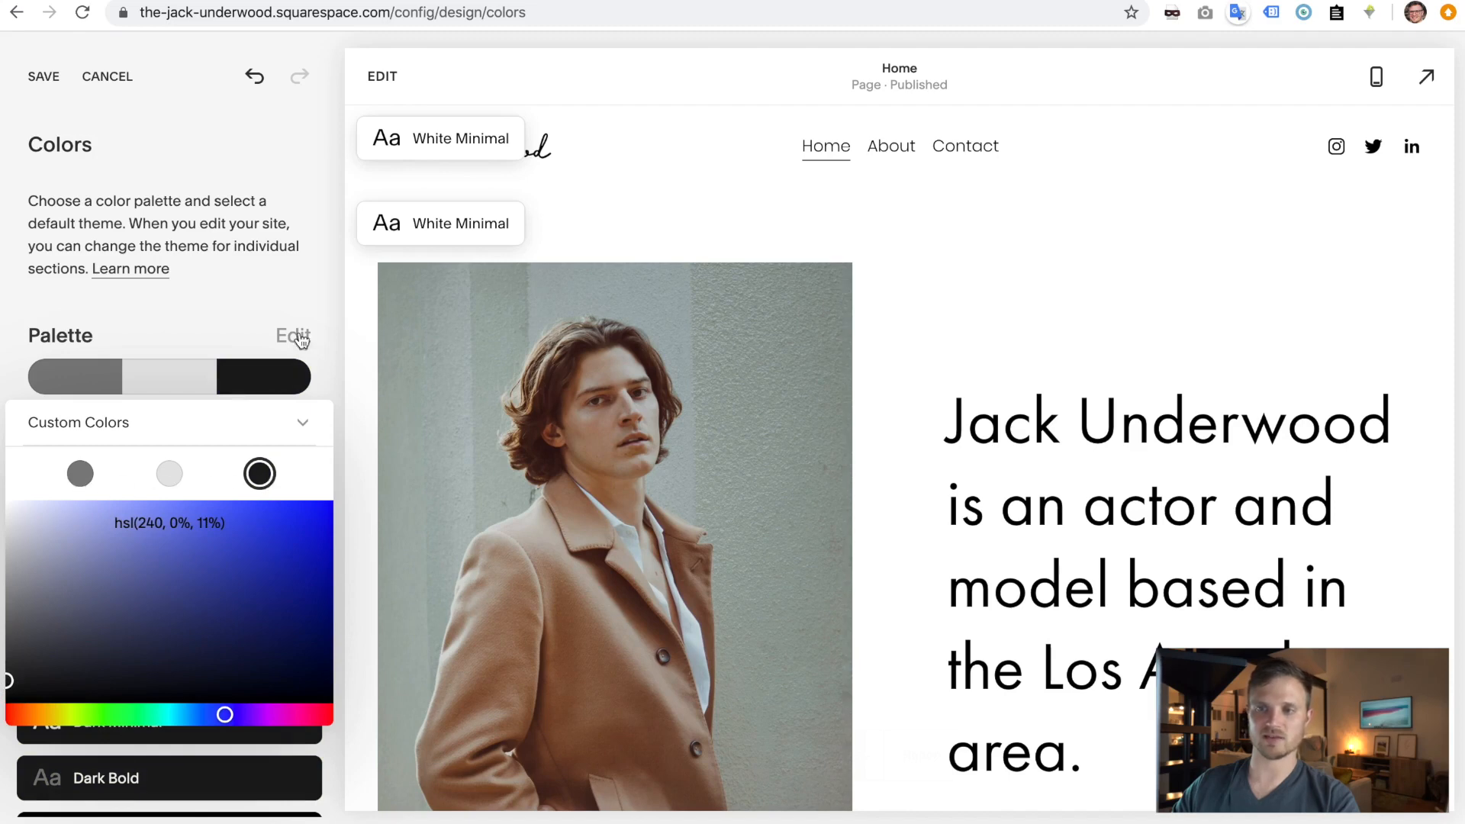
pyautogui.click(261, 242)
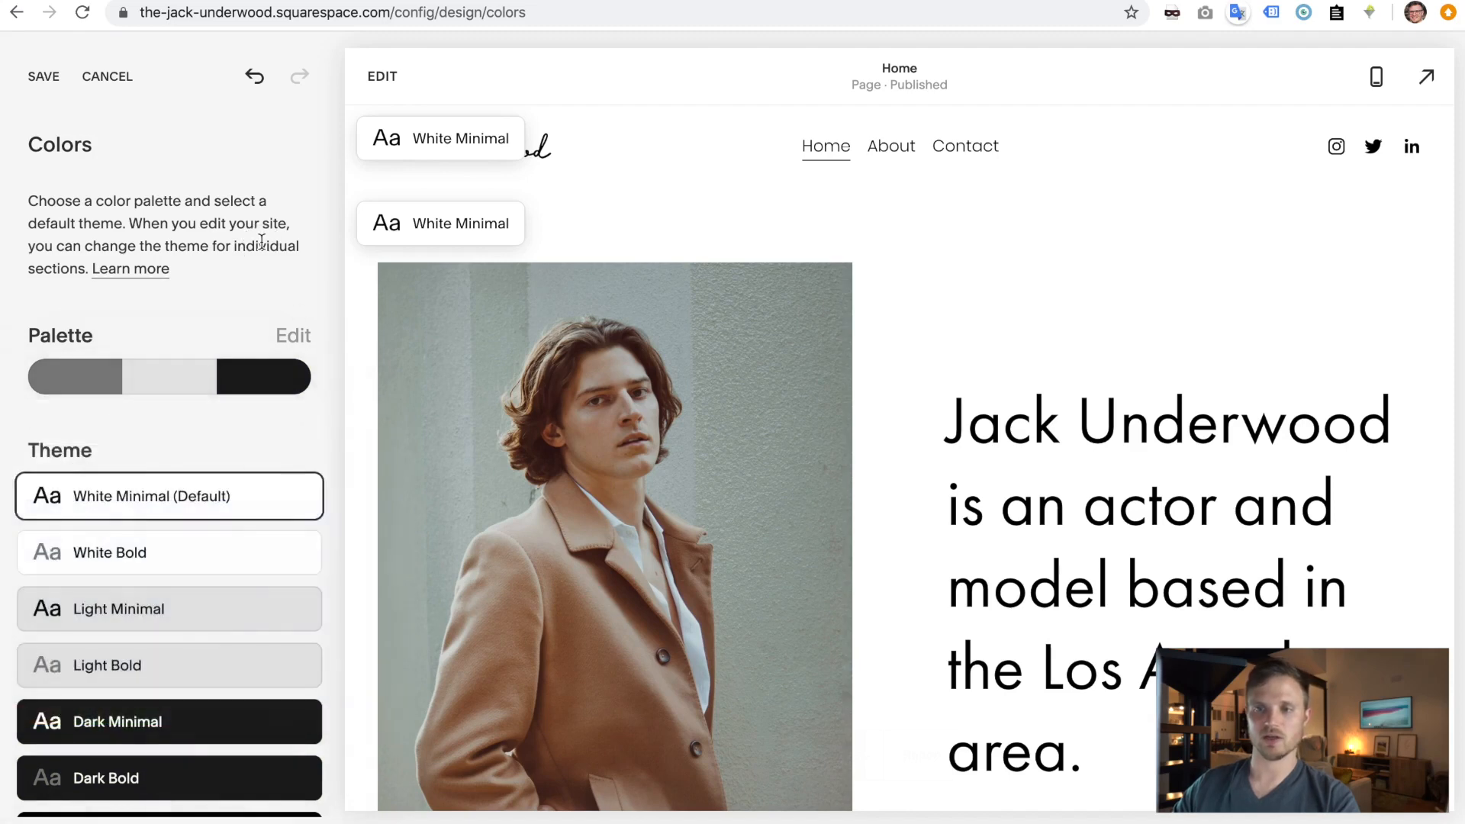
# - Save the grayscale palette and scroll the preview to check it
pyautogui.click(44, 80)
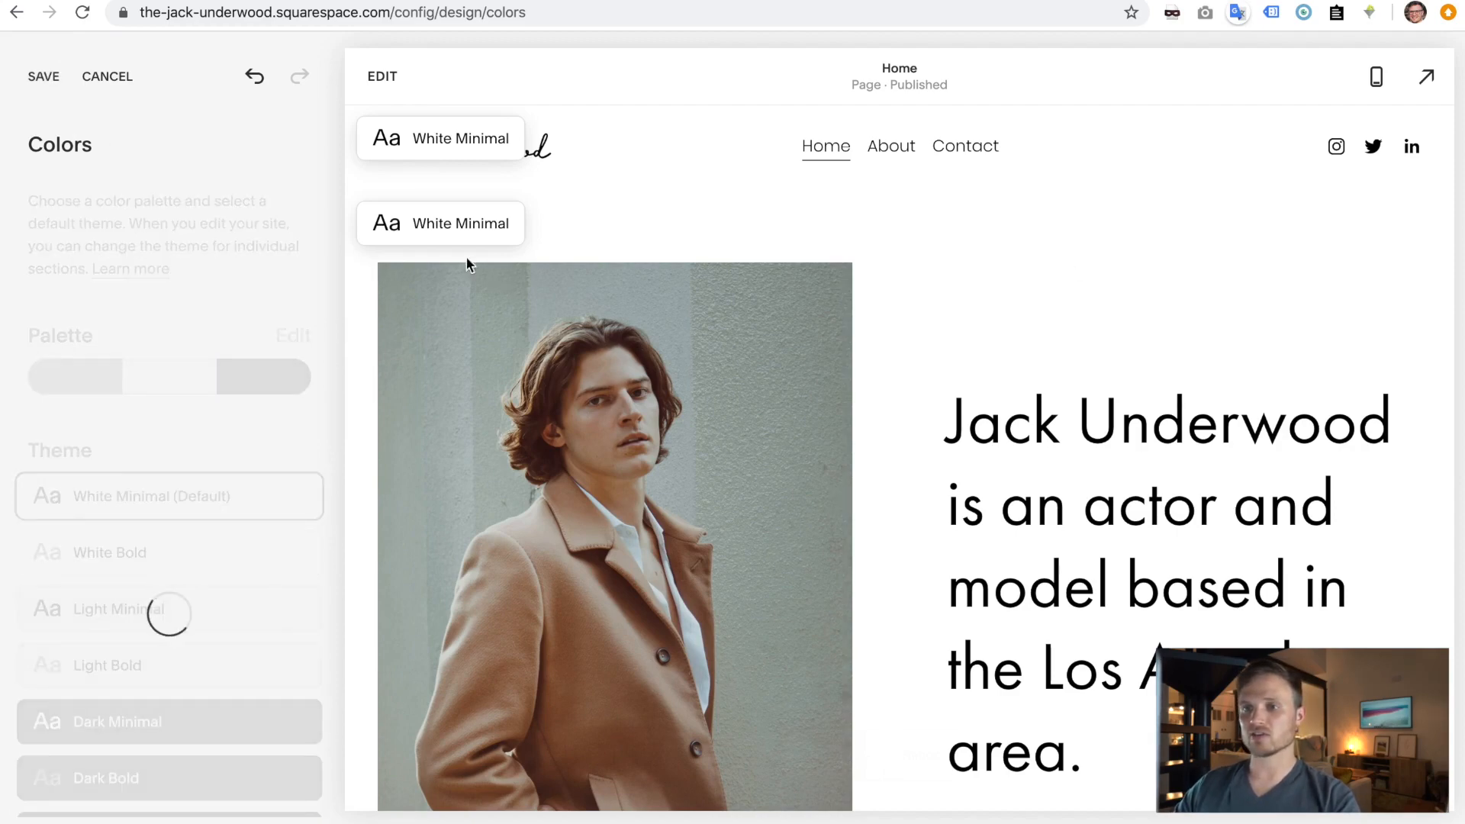
pyautogui.scroll(-10, 511, 304)
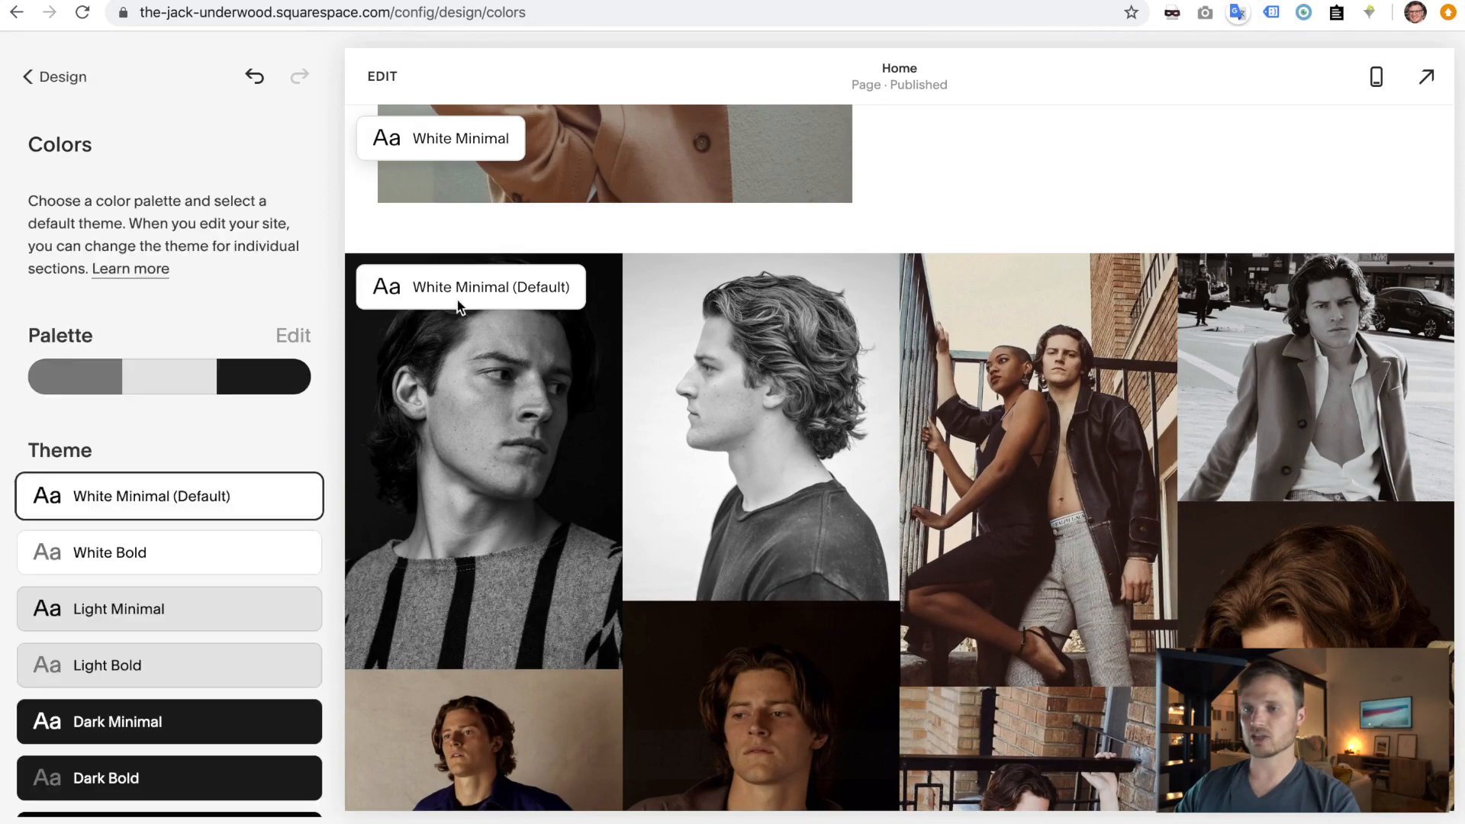
pyautogui.scroll(10, 537, 361)
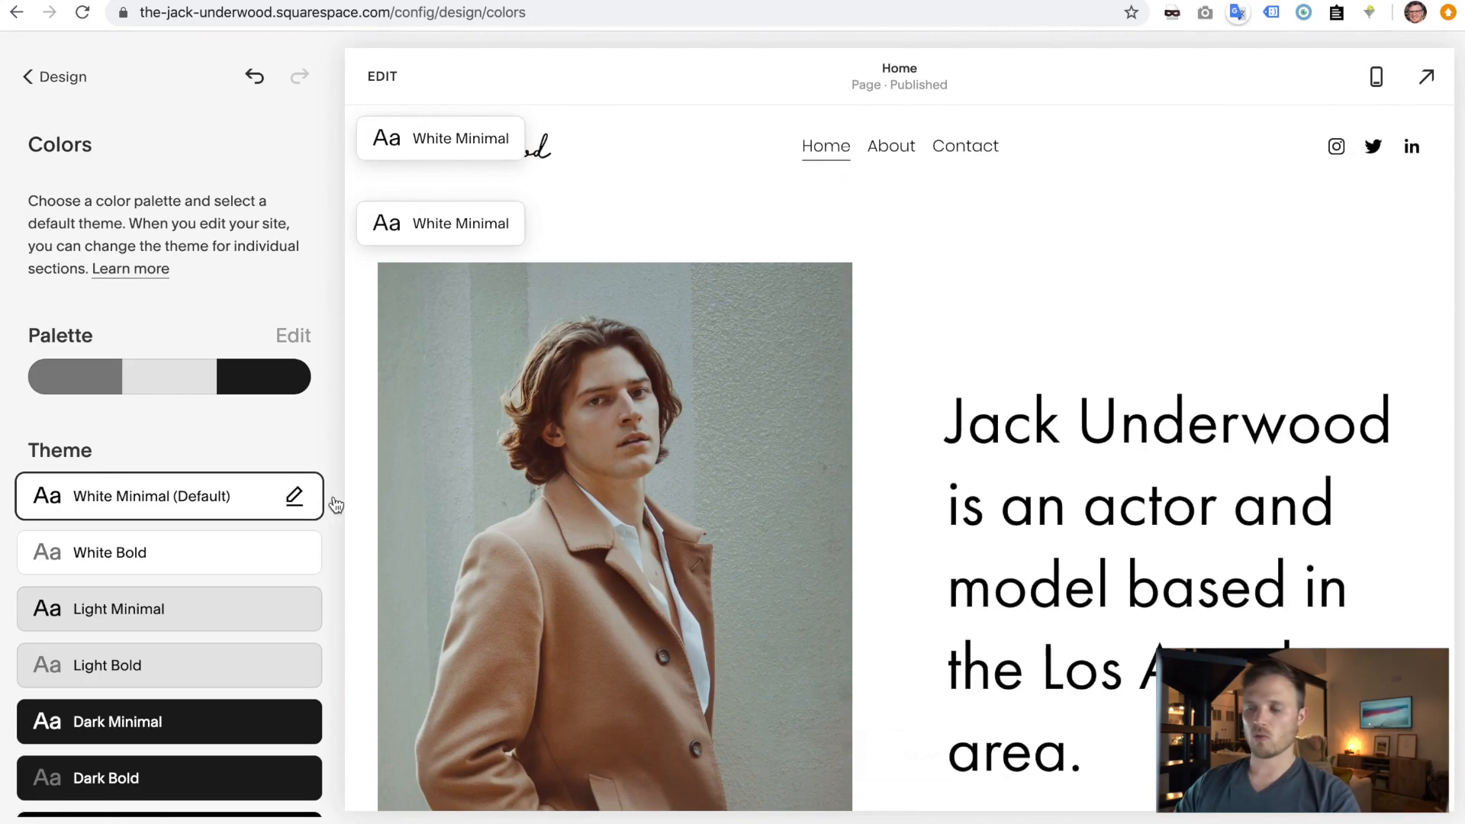
# - Open the Home page for editing, then exit back to the Colors panel
pyautogui.moveTo(961, 435); pyautogui.dragTo(1131, 754)
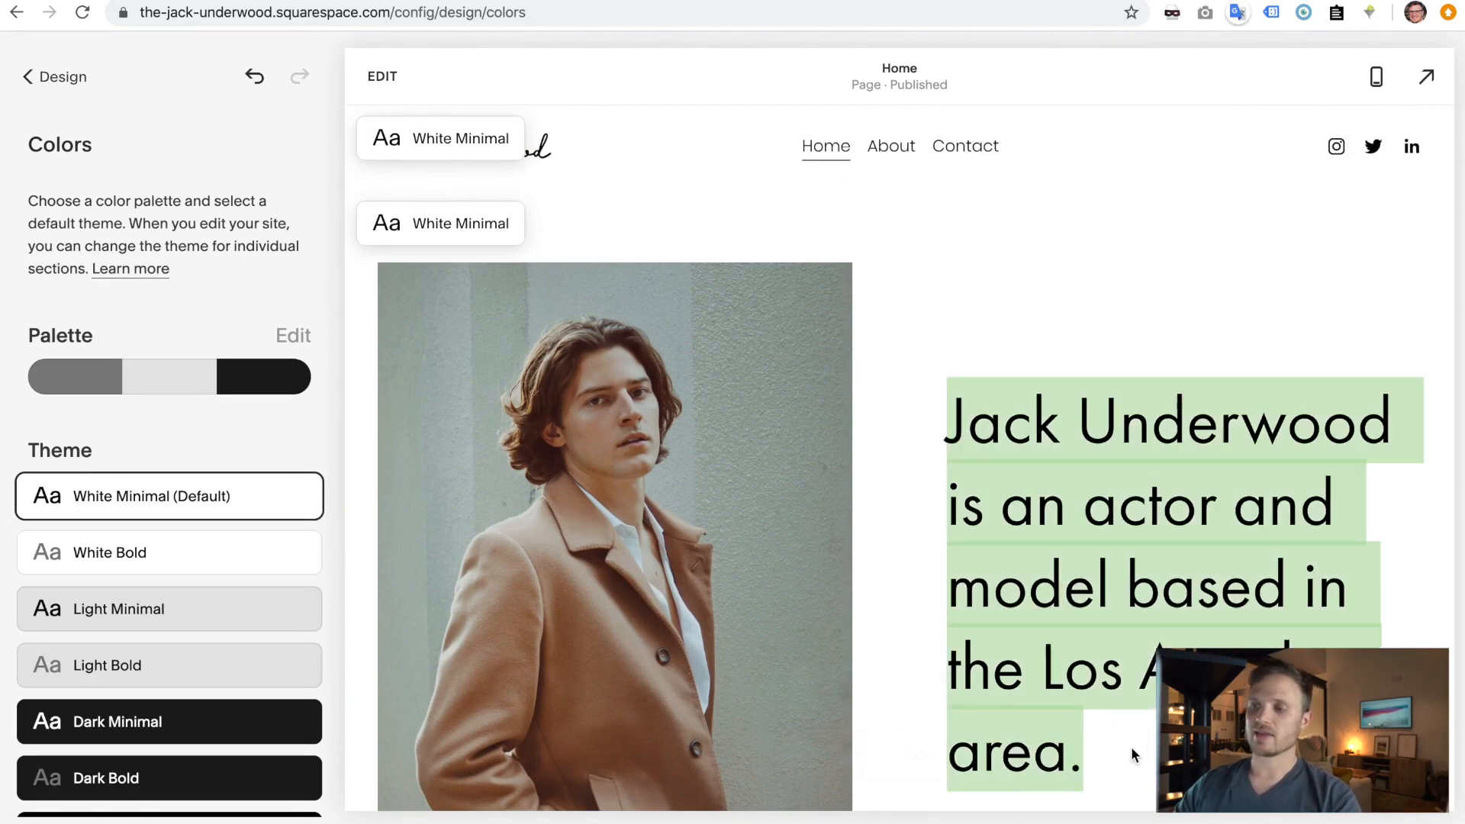
pyautogui.click(1135, 755)
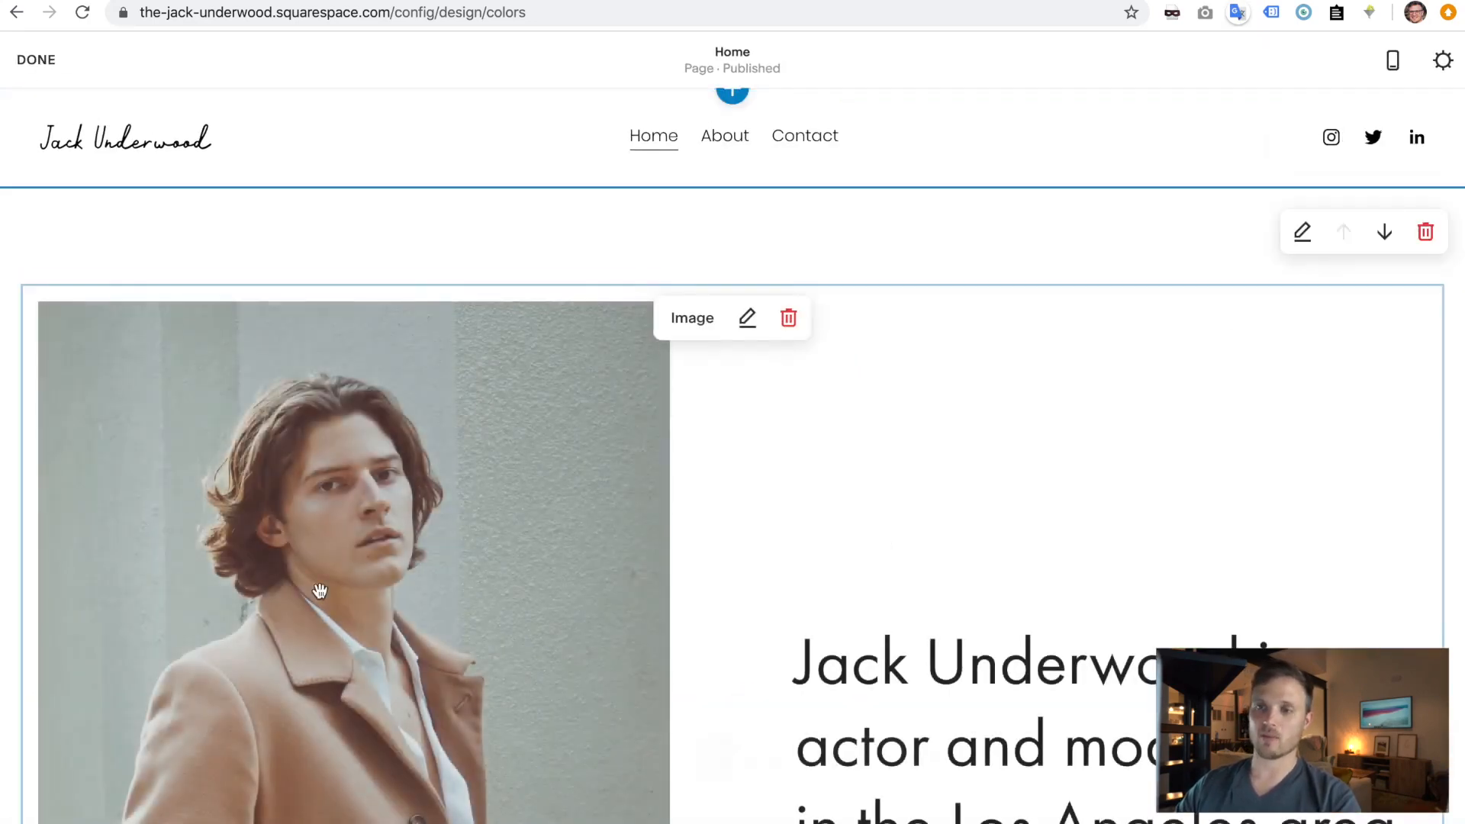
pyautogui.click(47, 67)
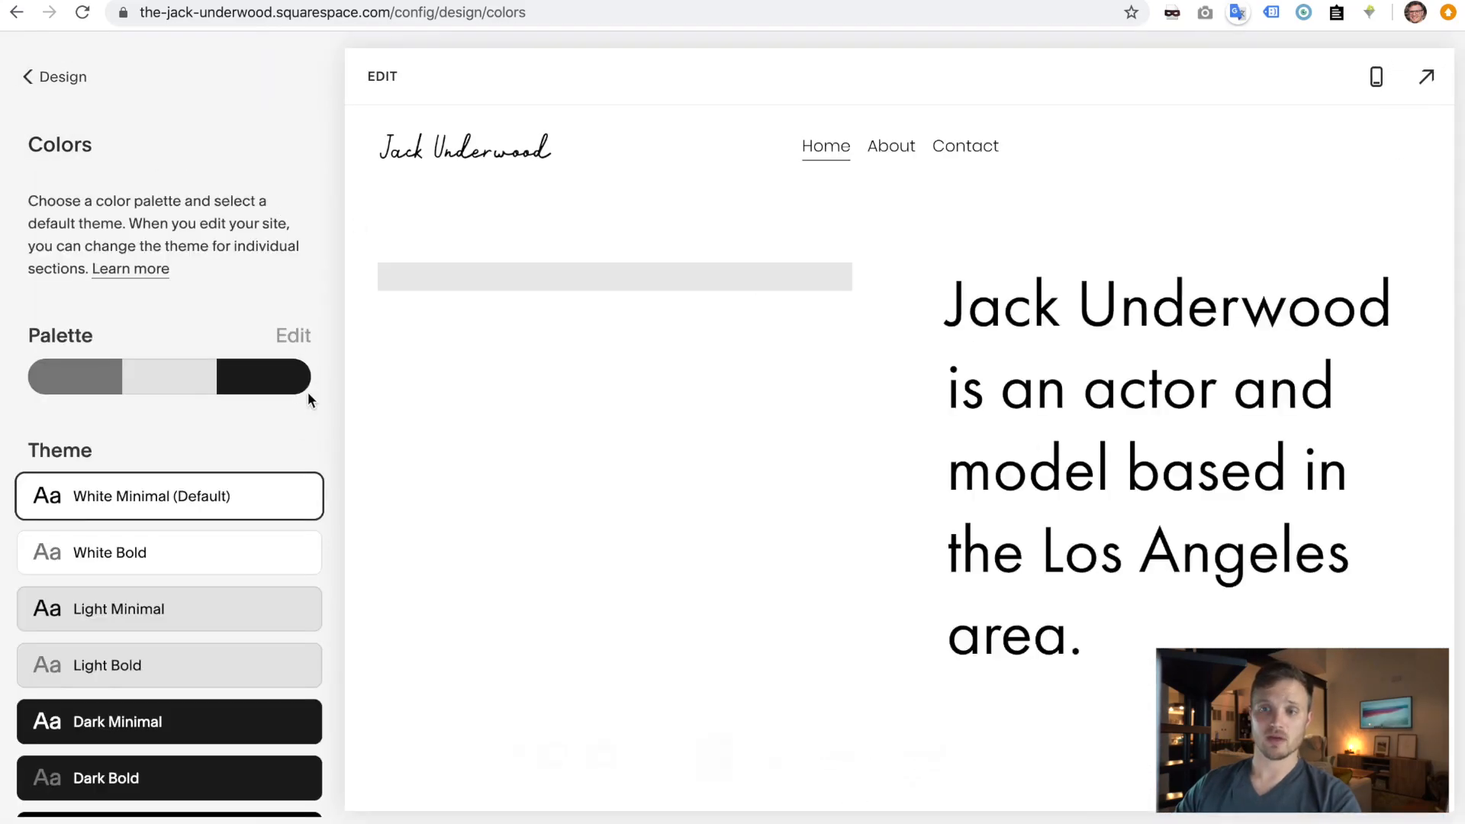
pyautogui.moveTo(288, 508)
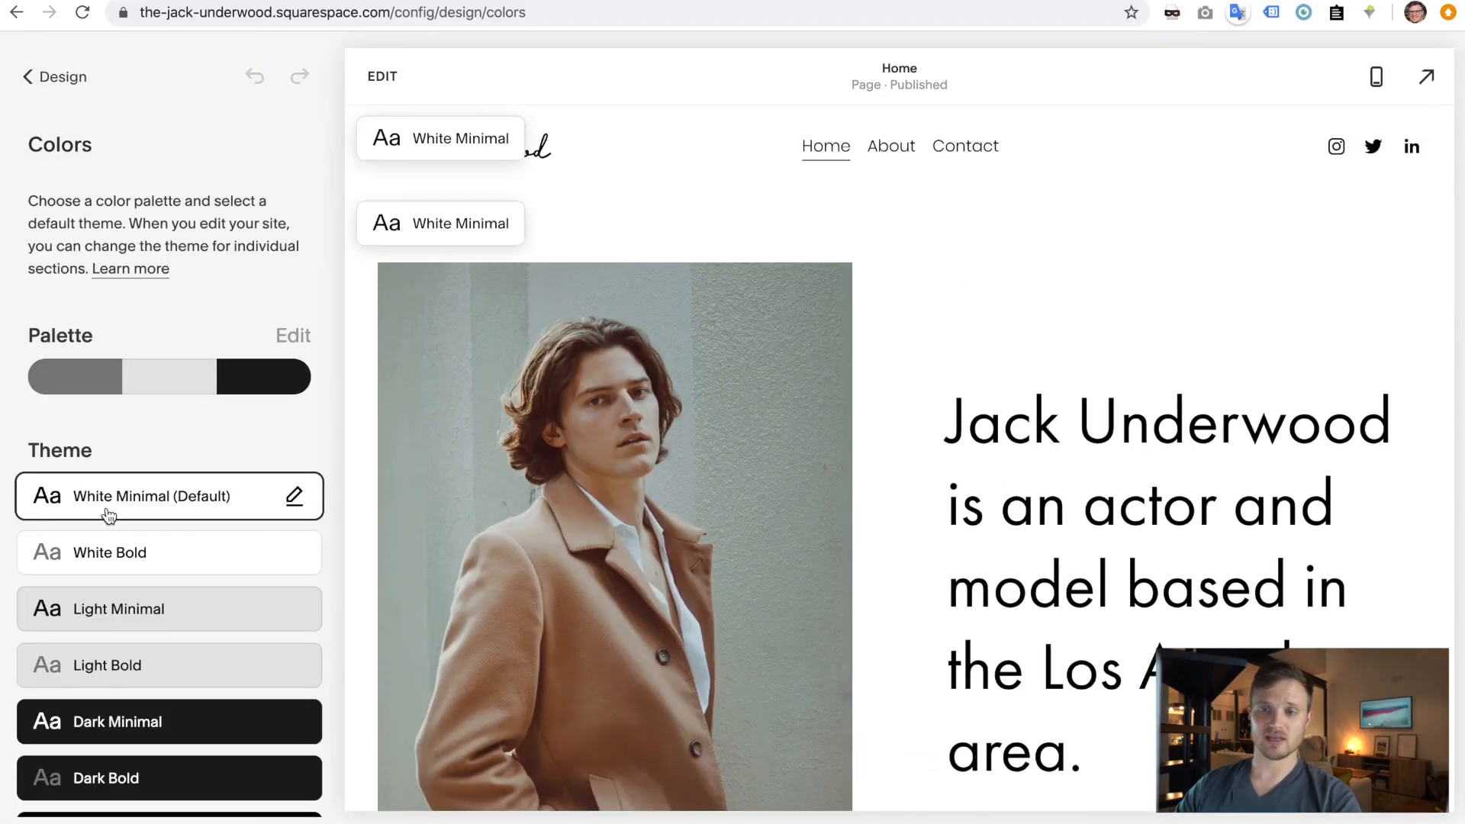
# - Try bright red for White Minimal's Heading (Extra Large), then revert it to near-black hsl(0, 0%, 3%)
pyautogui.click(295, 505)
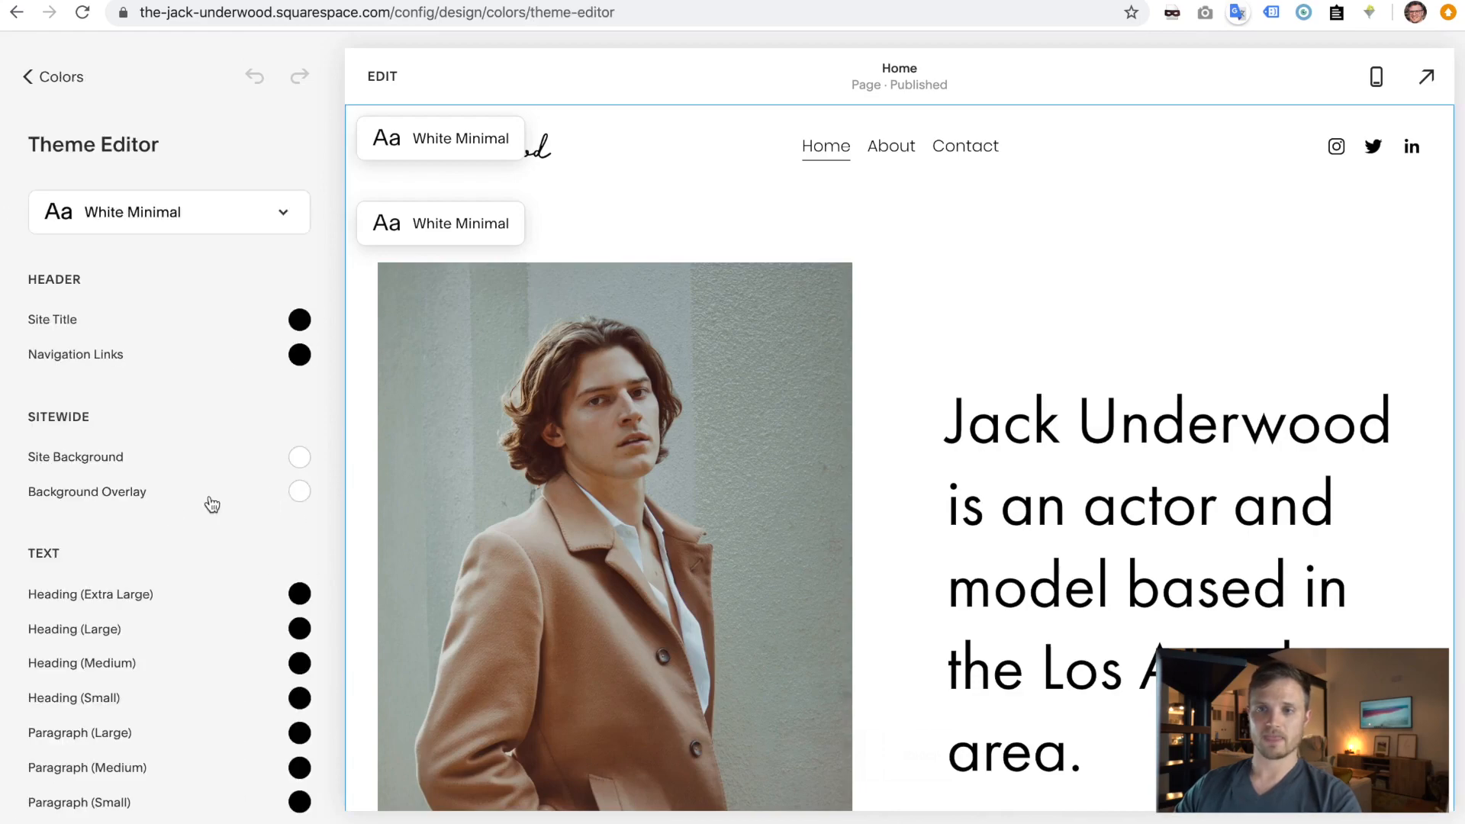
pyautogui.scroll(-10, 148, 590)
pyautogui.scroll(-20, 148, 590)
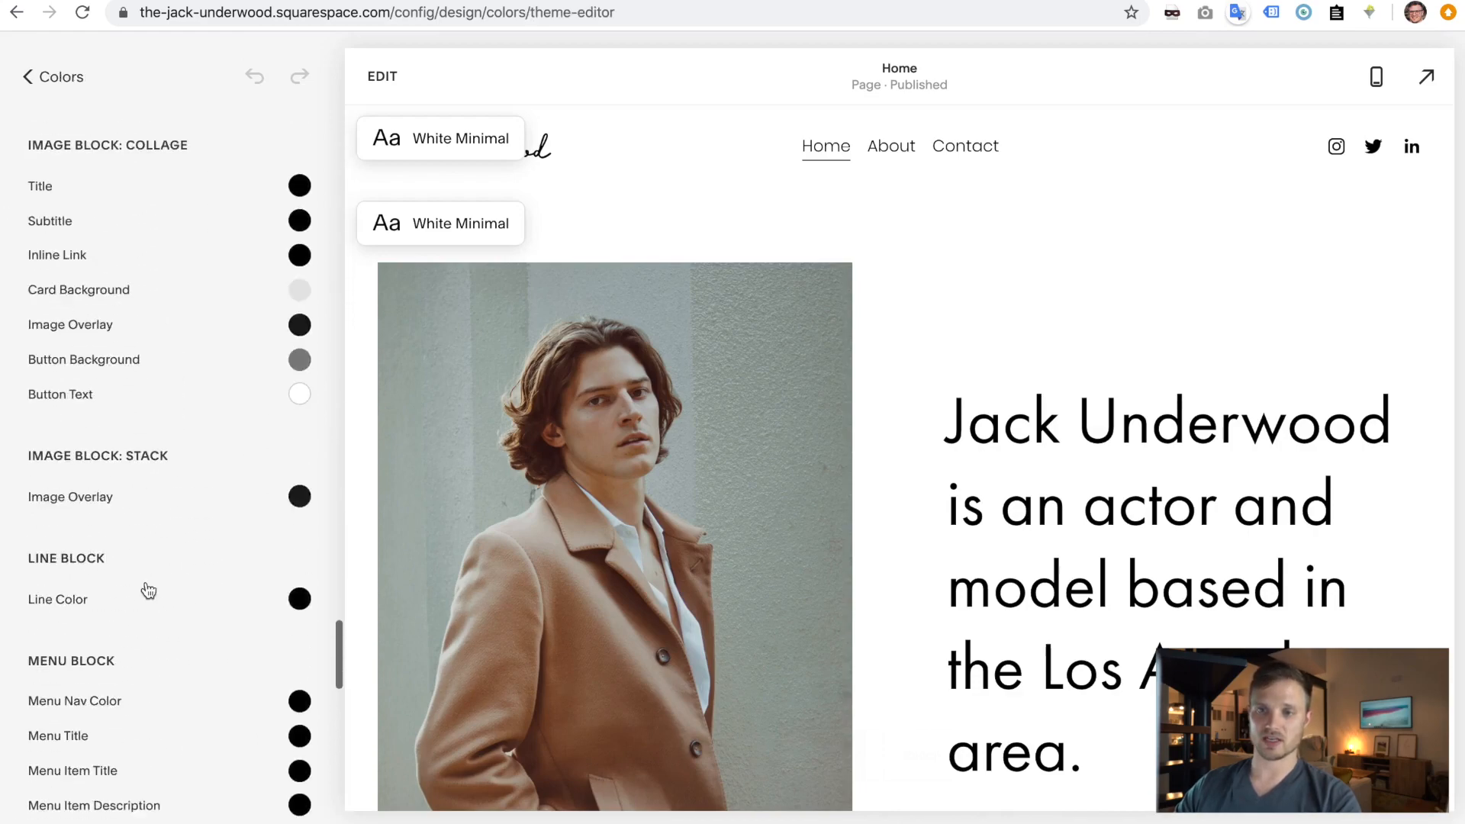
pyautogui.scroll(10, 148, 589)
pyautogui.scroll(15, 148, 589)
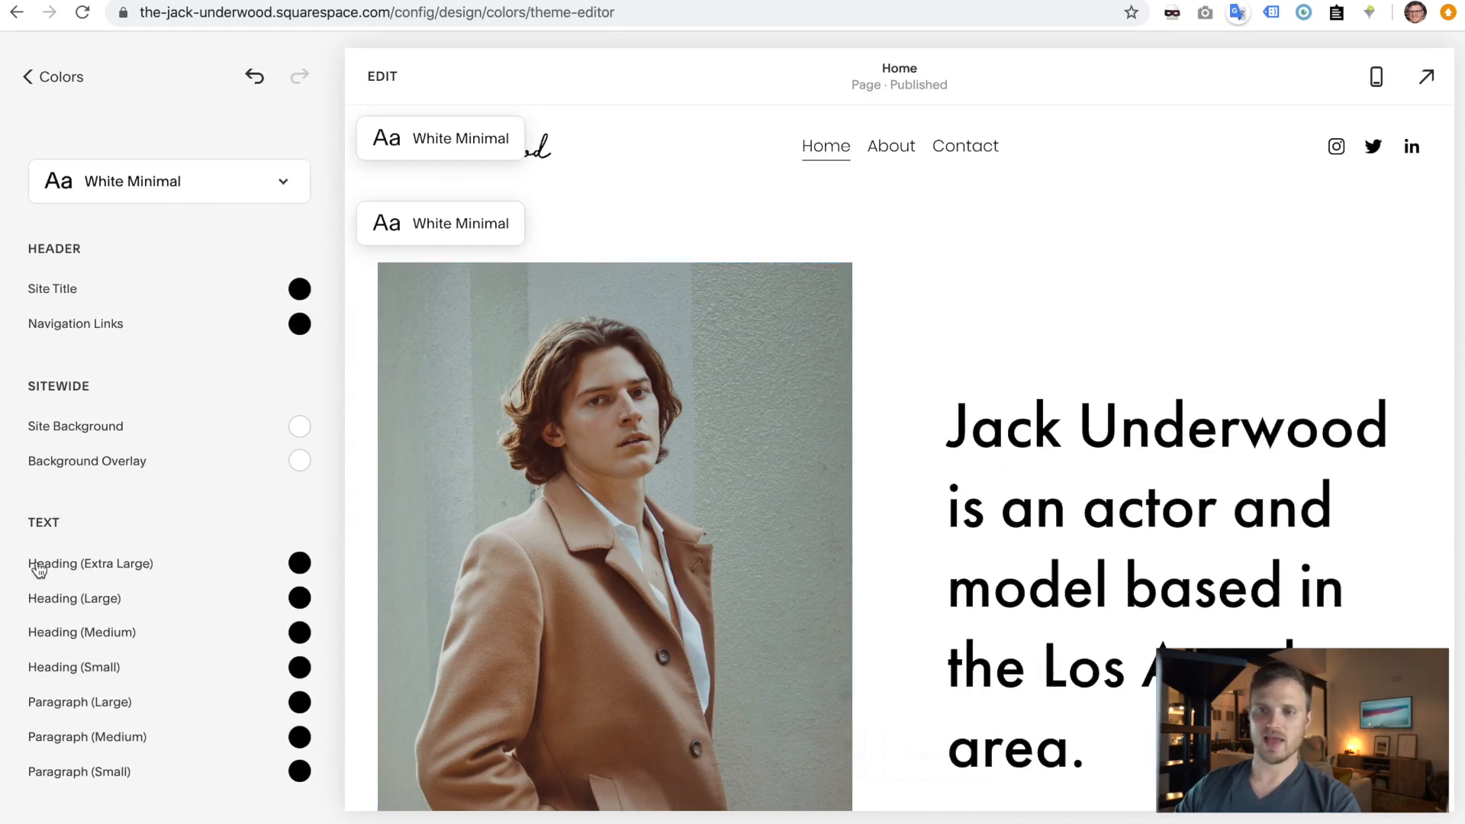
pyautogui.click(300, 563)
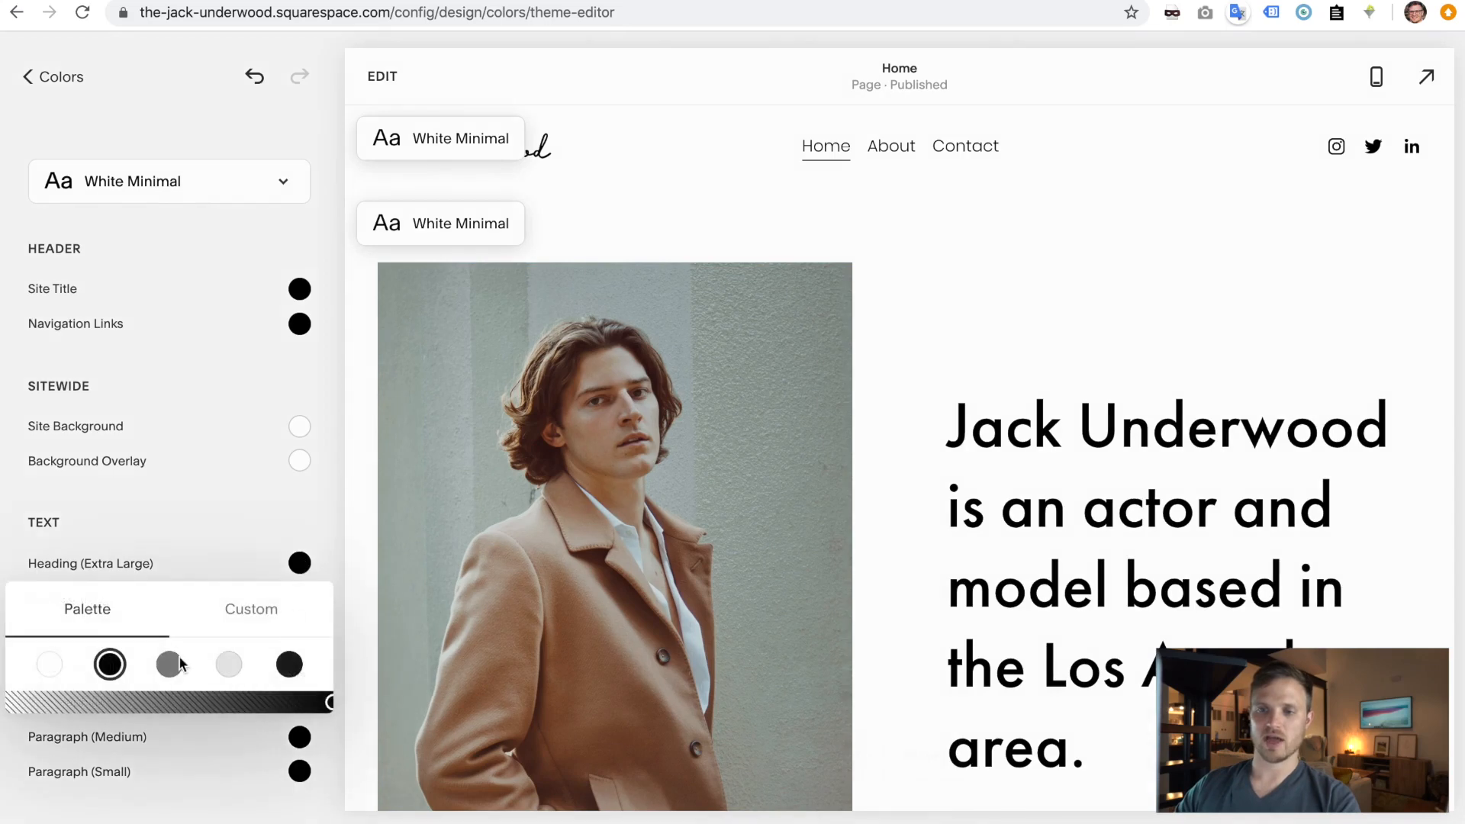
pyautogui.click(265, 611)
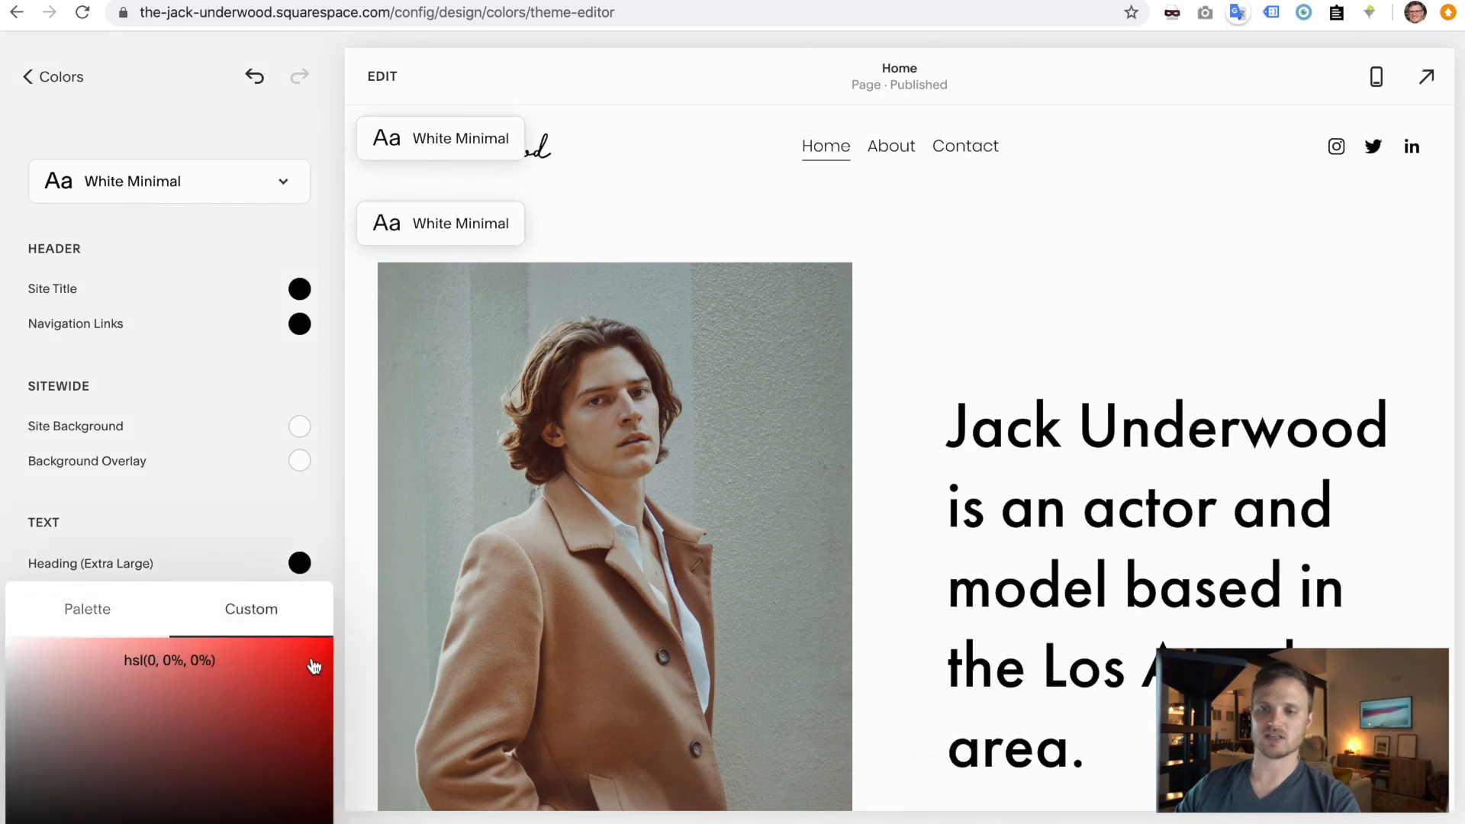
pyautogui.click(322, 650)
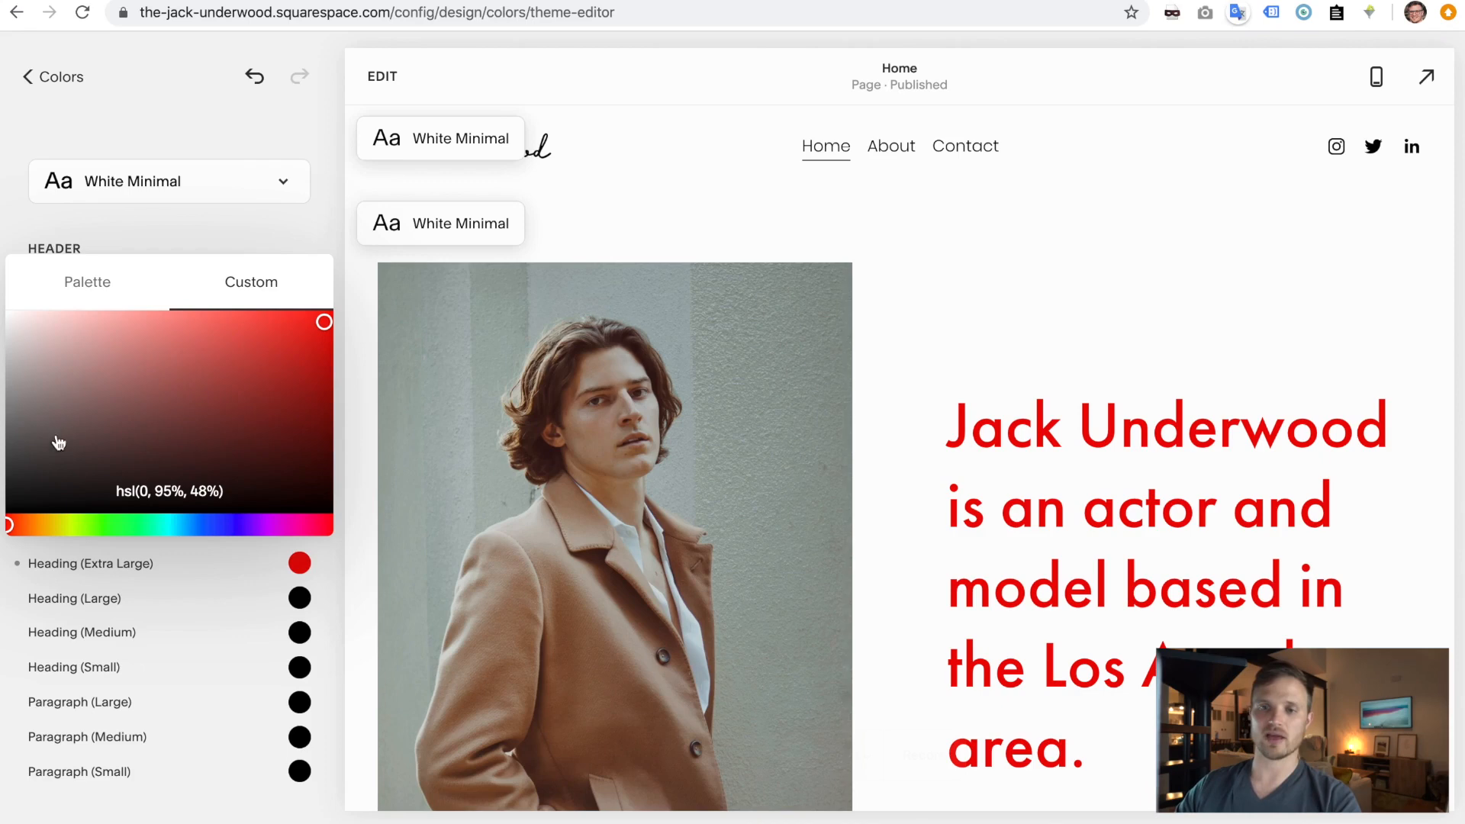
pyautogui.moveTo(8, 507); pyautogui.dragTo(4, 524)
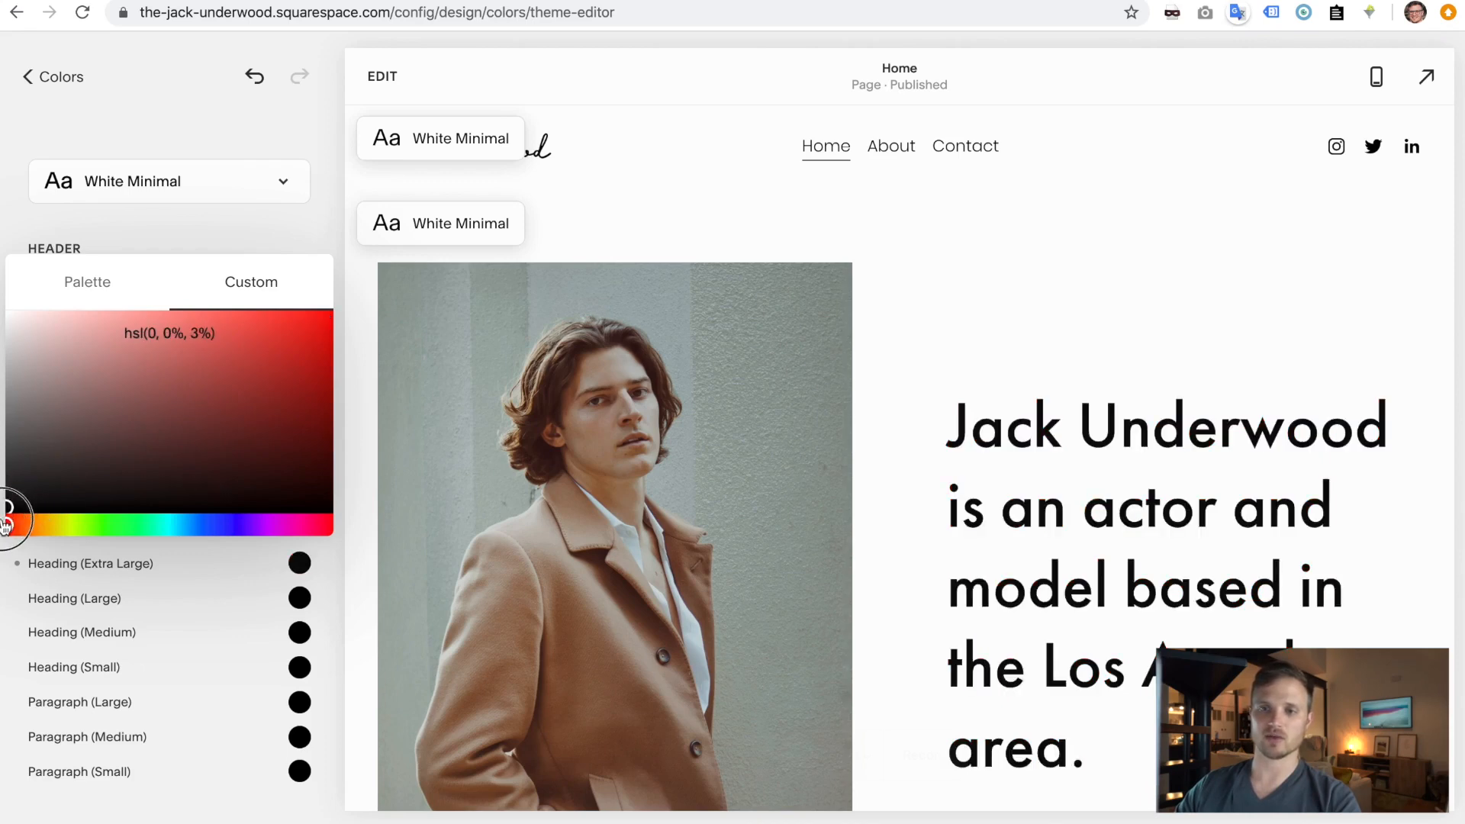
pyautogui.click(275, 228)
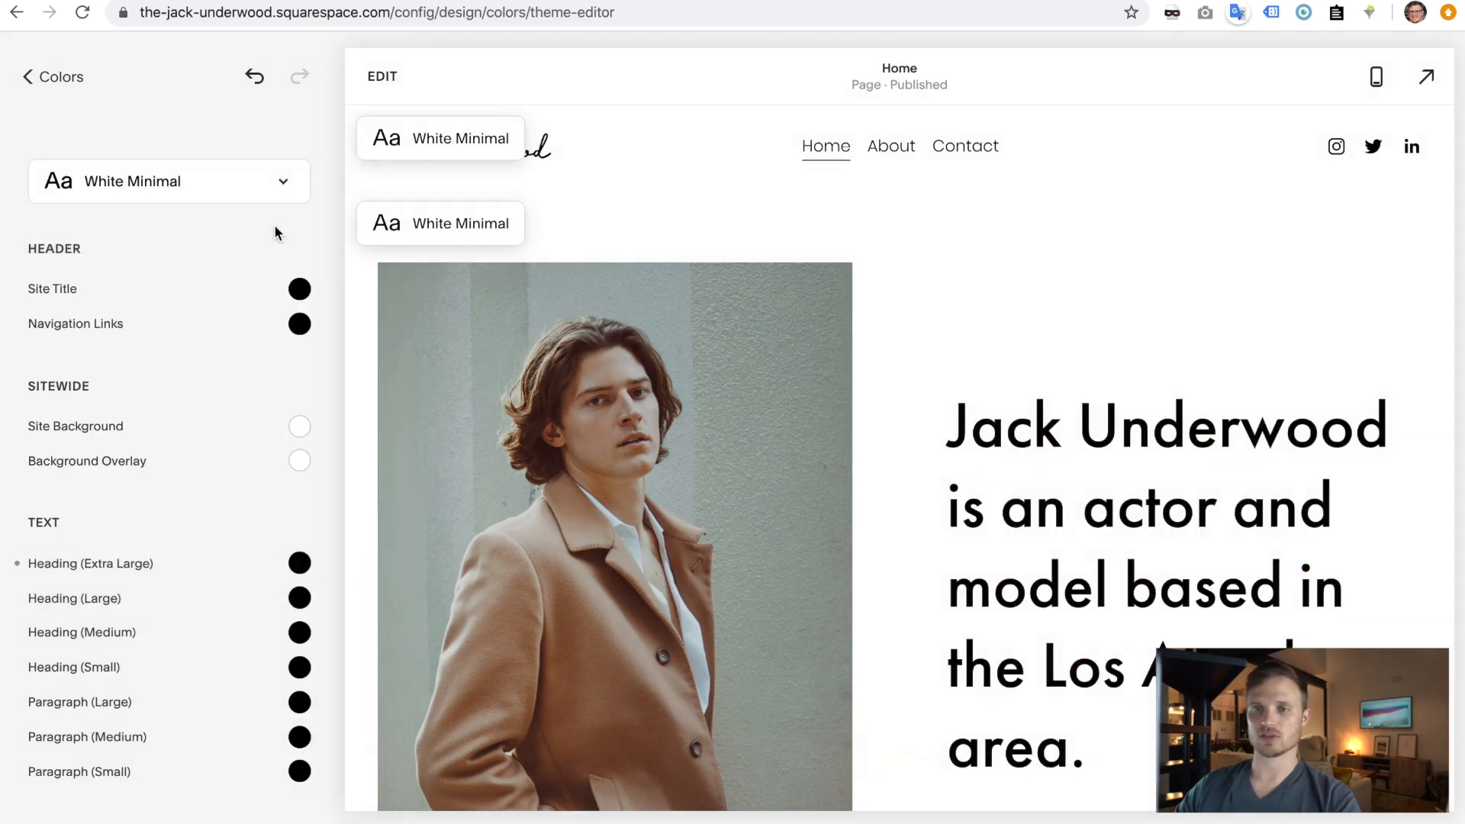
pyautogui.click(55, 81)
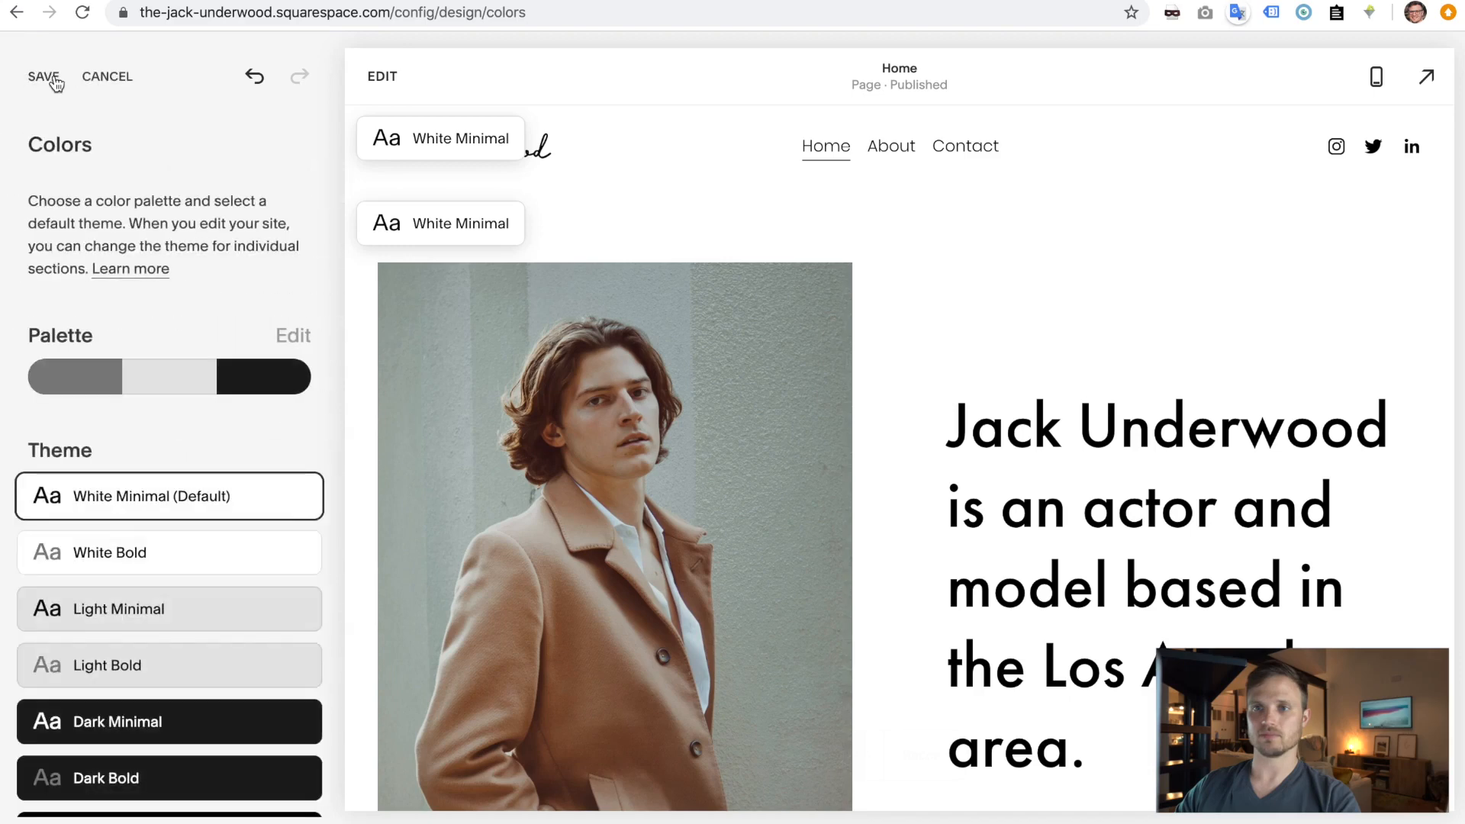
# - Set the White Minimal Site Title colour to the gray Accent palette swatch and save
pyautogui.scroll(-3, 134, 667)
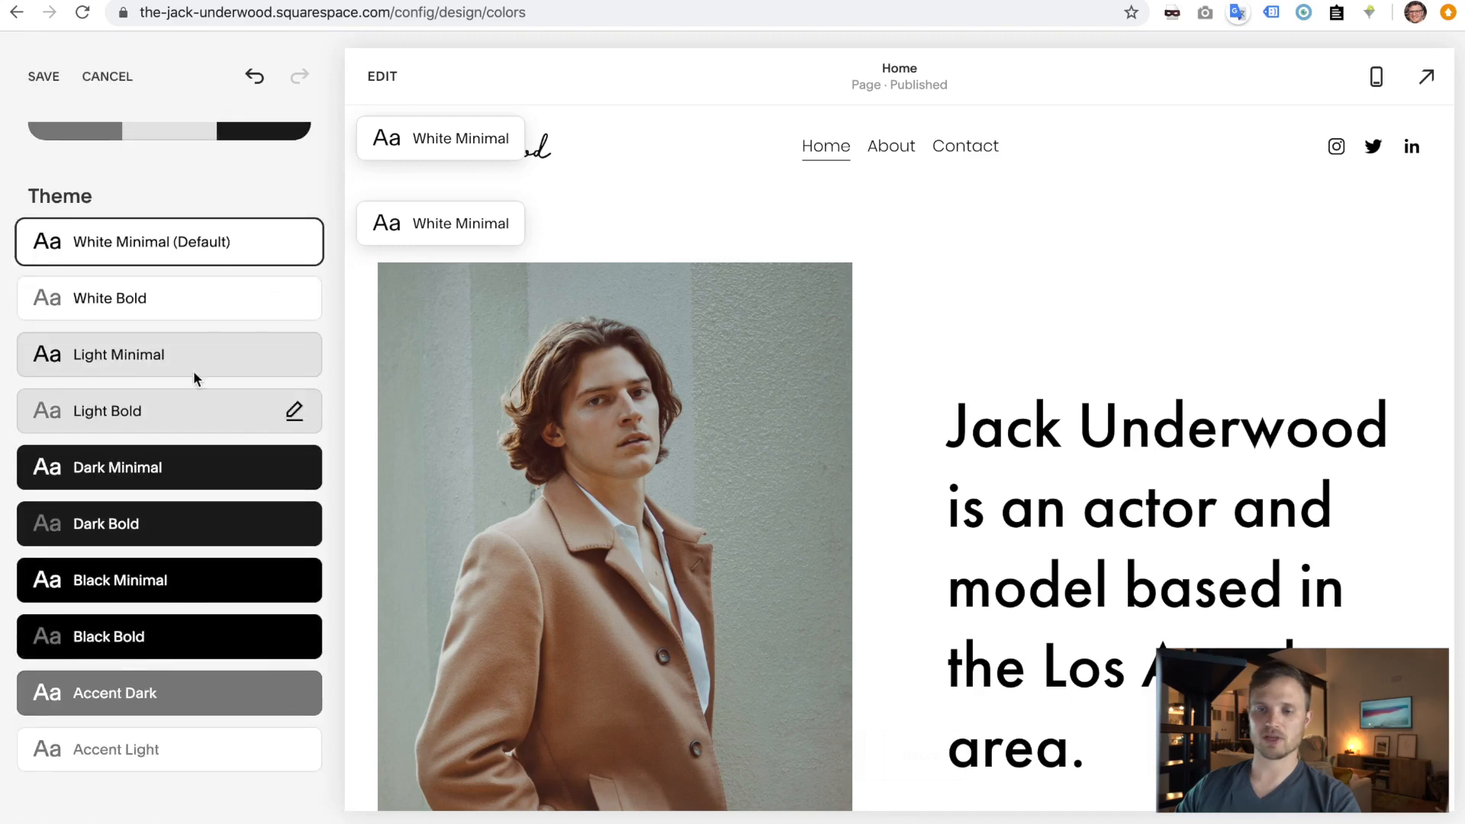
pyautogui.scroll(2, 164, 520)
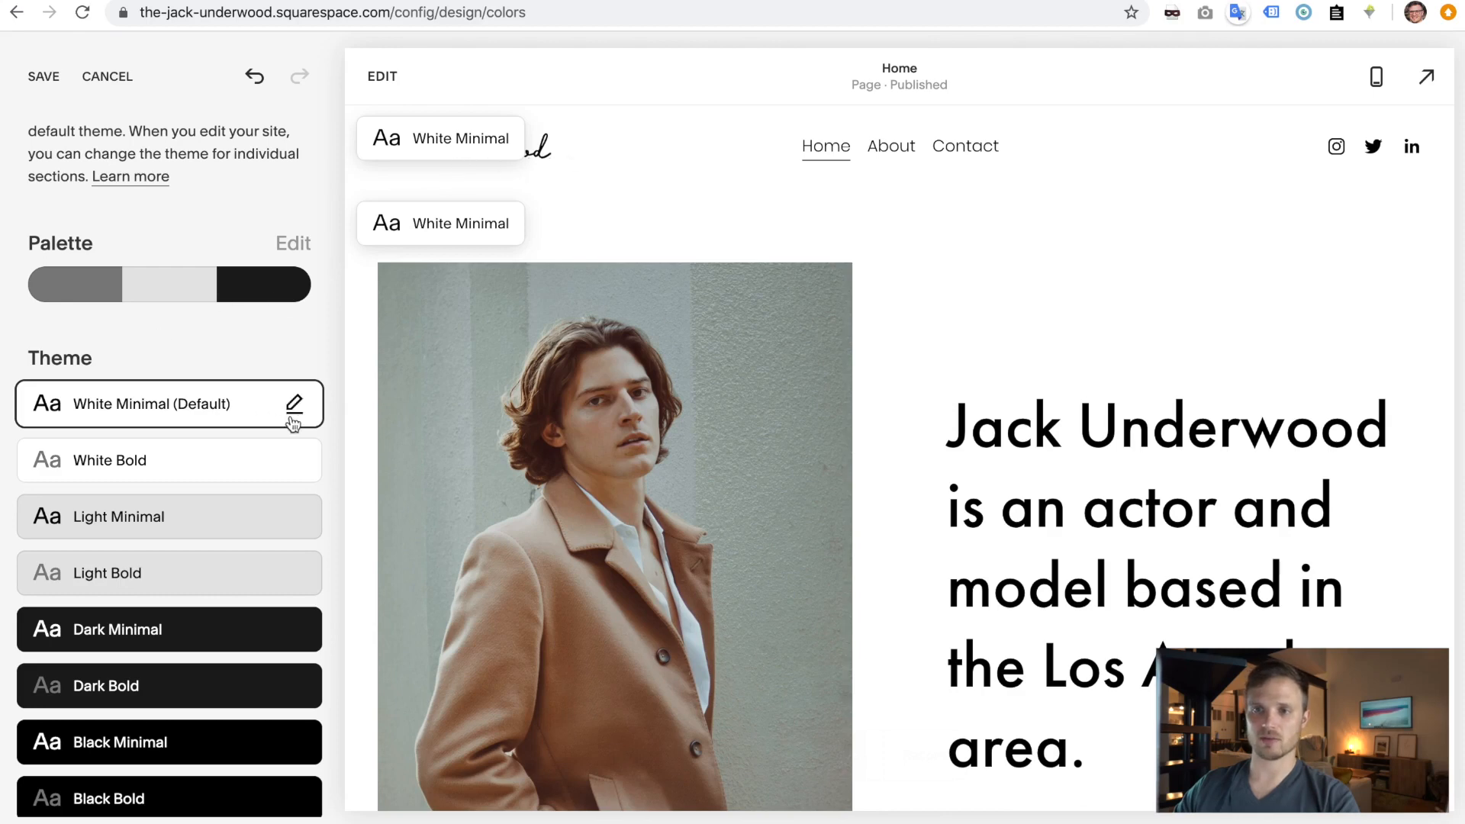
pyautogui.click(295, 405)
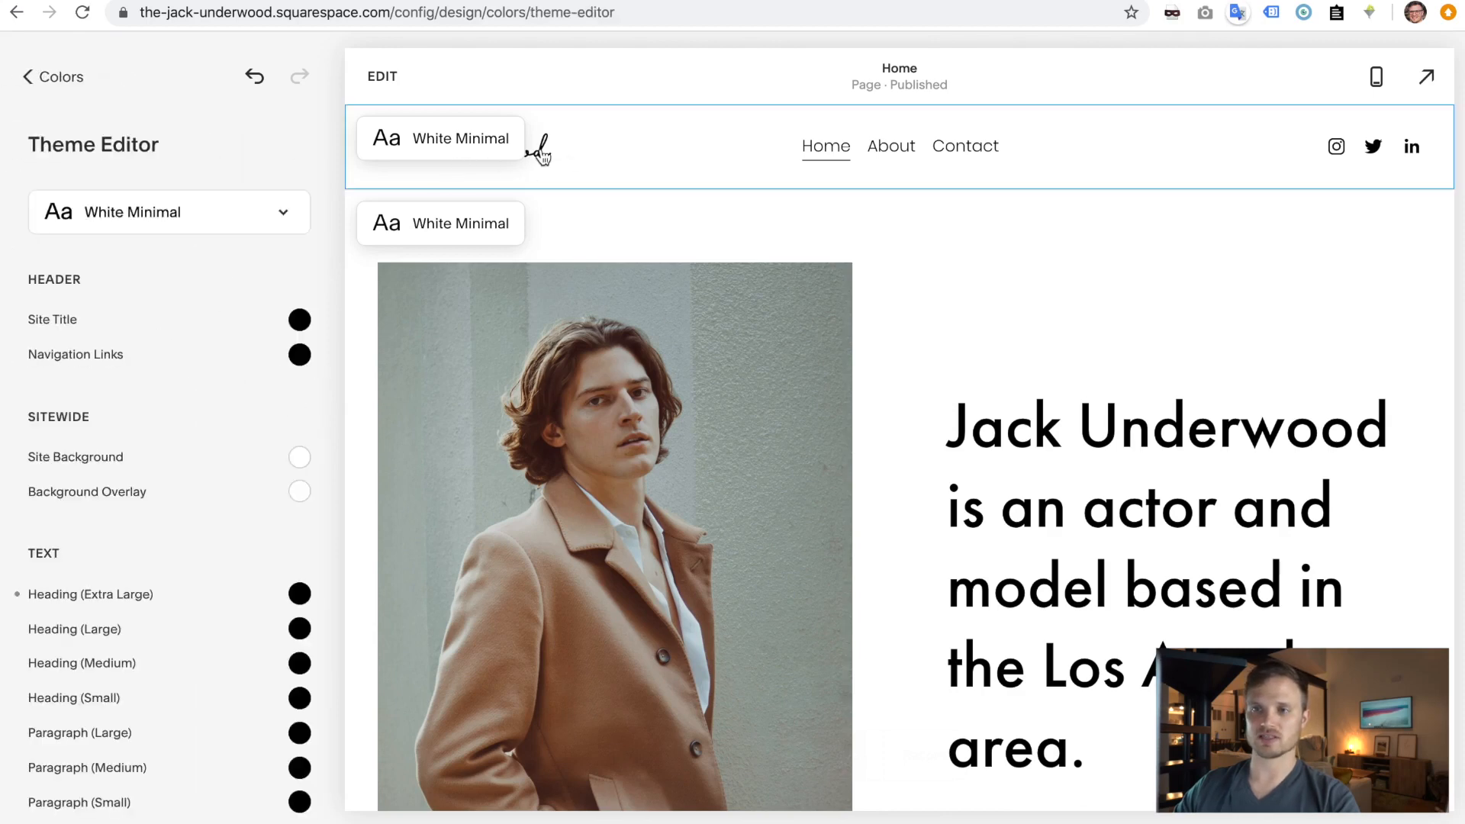
pyautogui.click(302, 318)
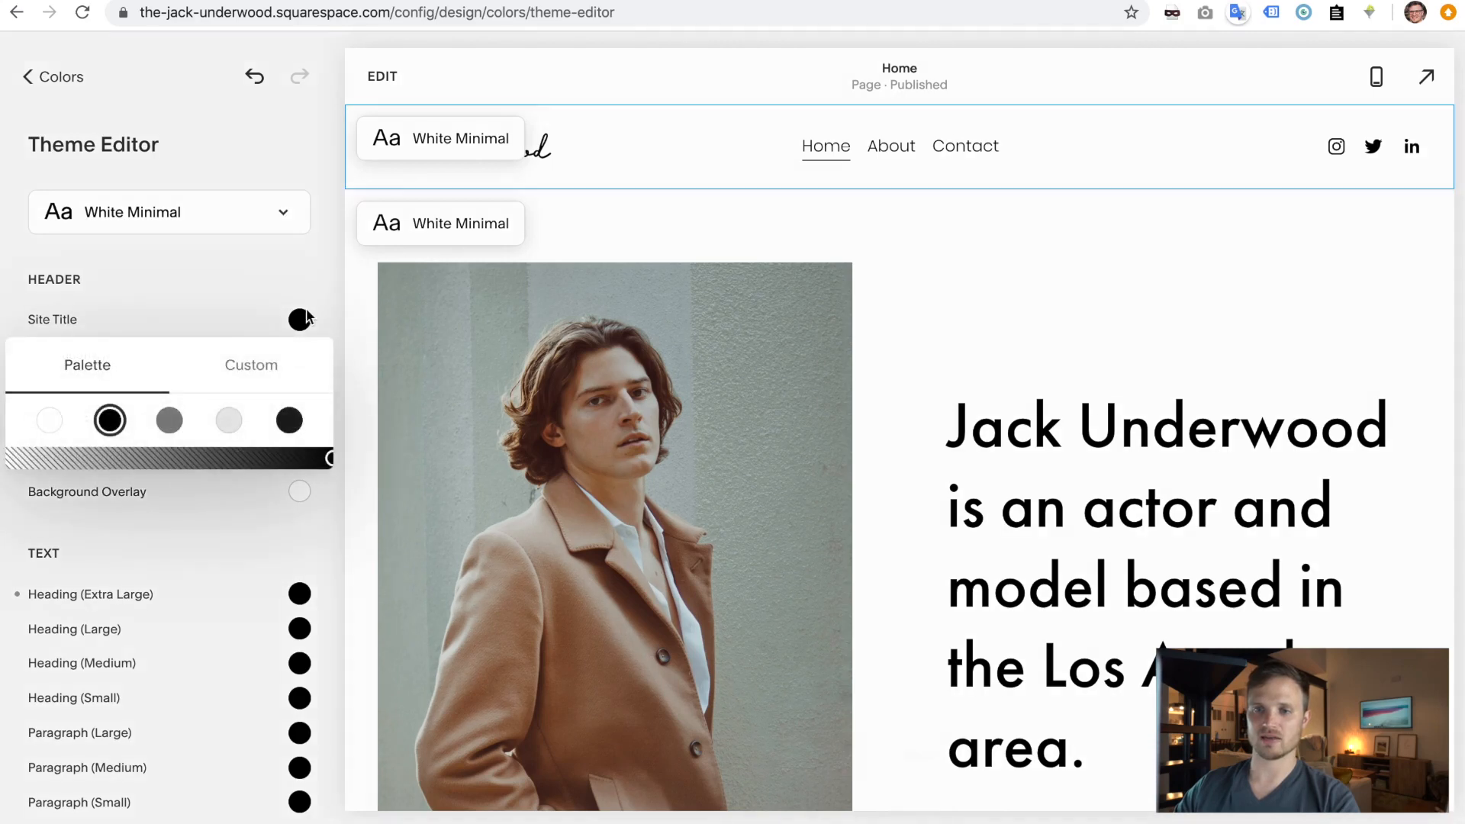
pyautogui.click(171, 421)
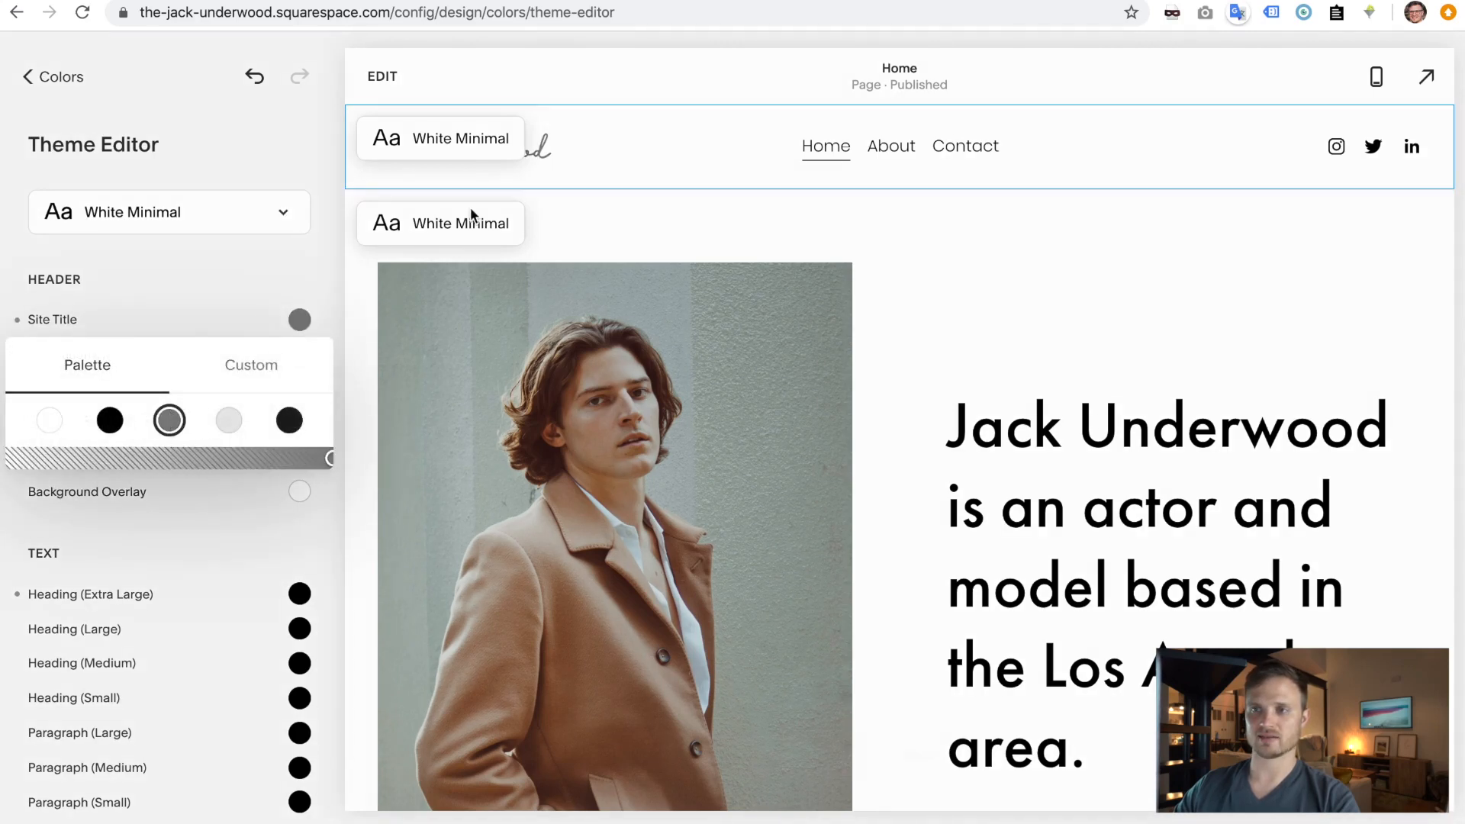
pyautogui.click(65, 72)
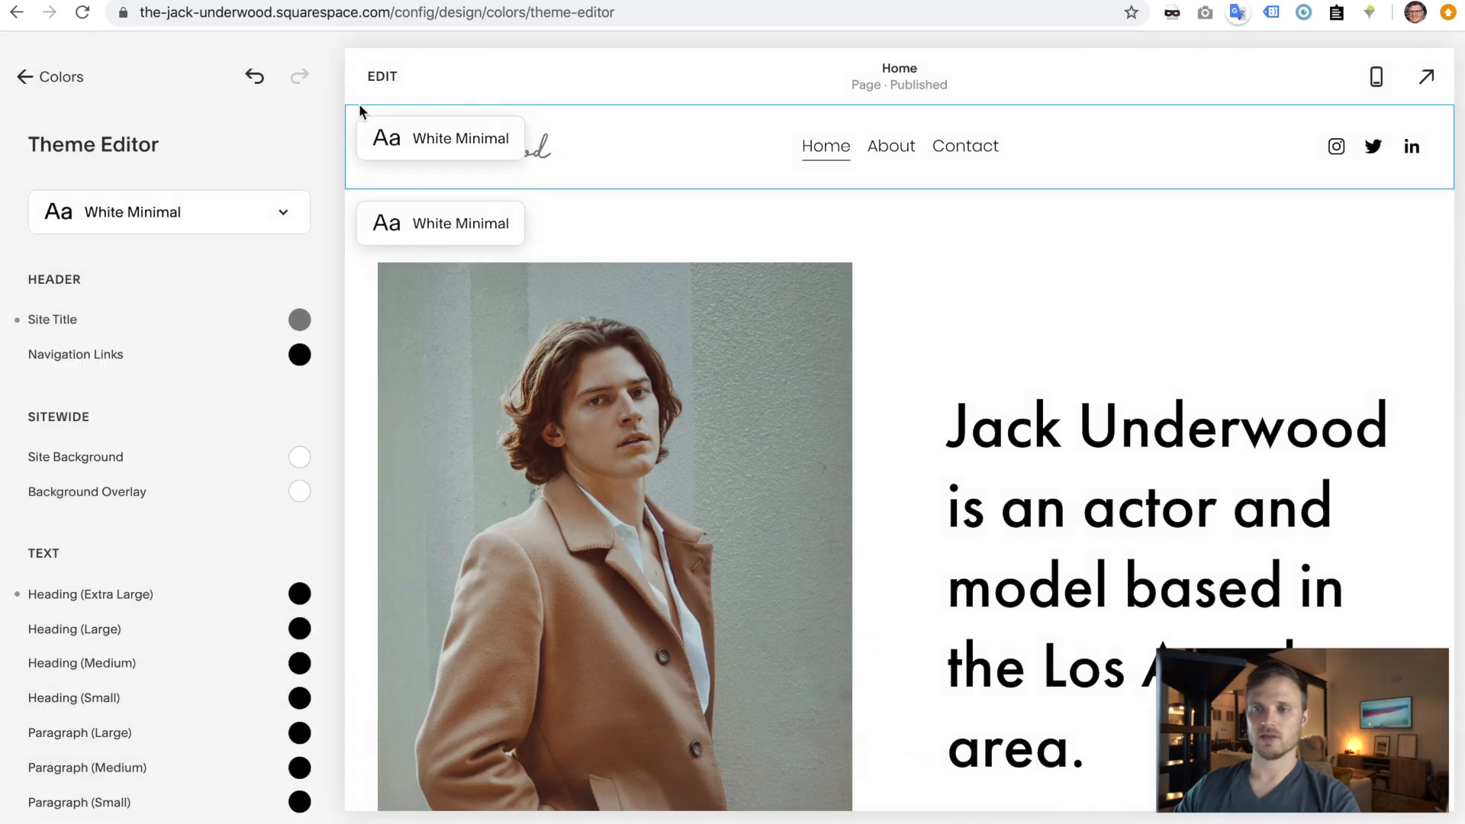
pyautogui.click(30, 85)
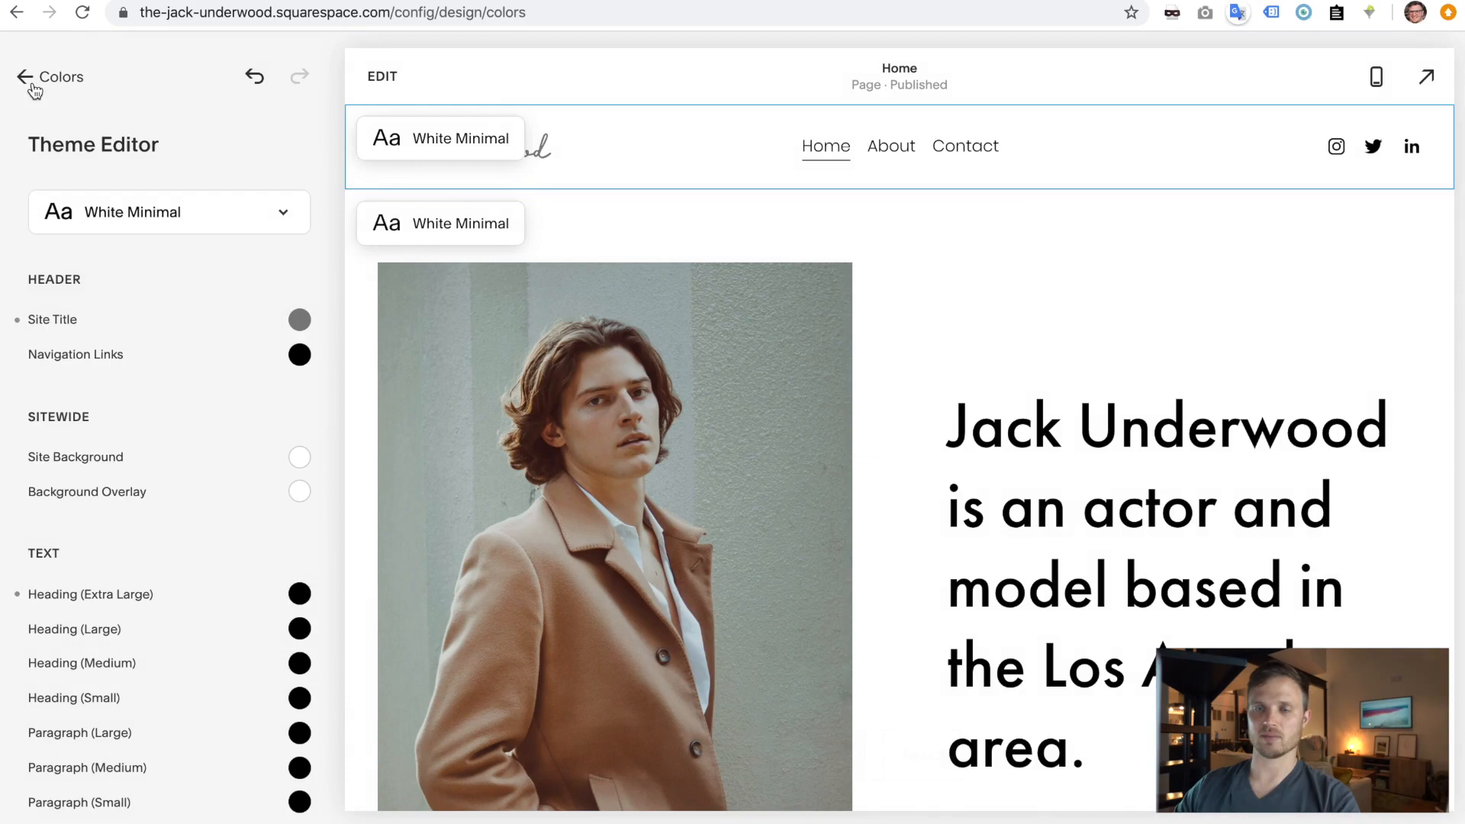
pyautogui.click(44, 78)
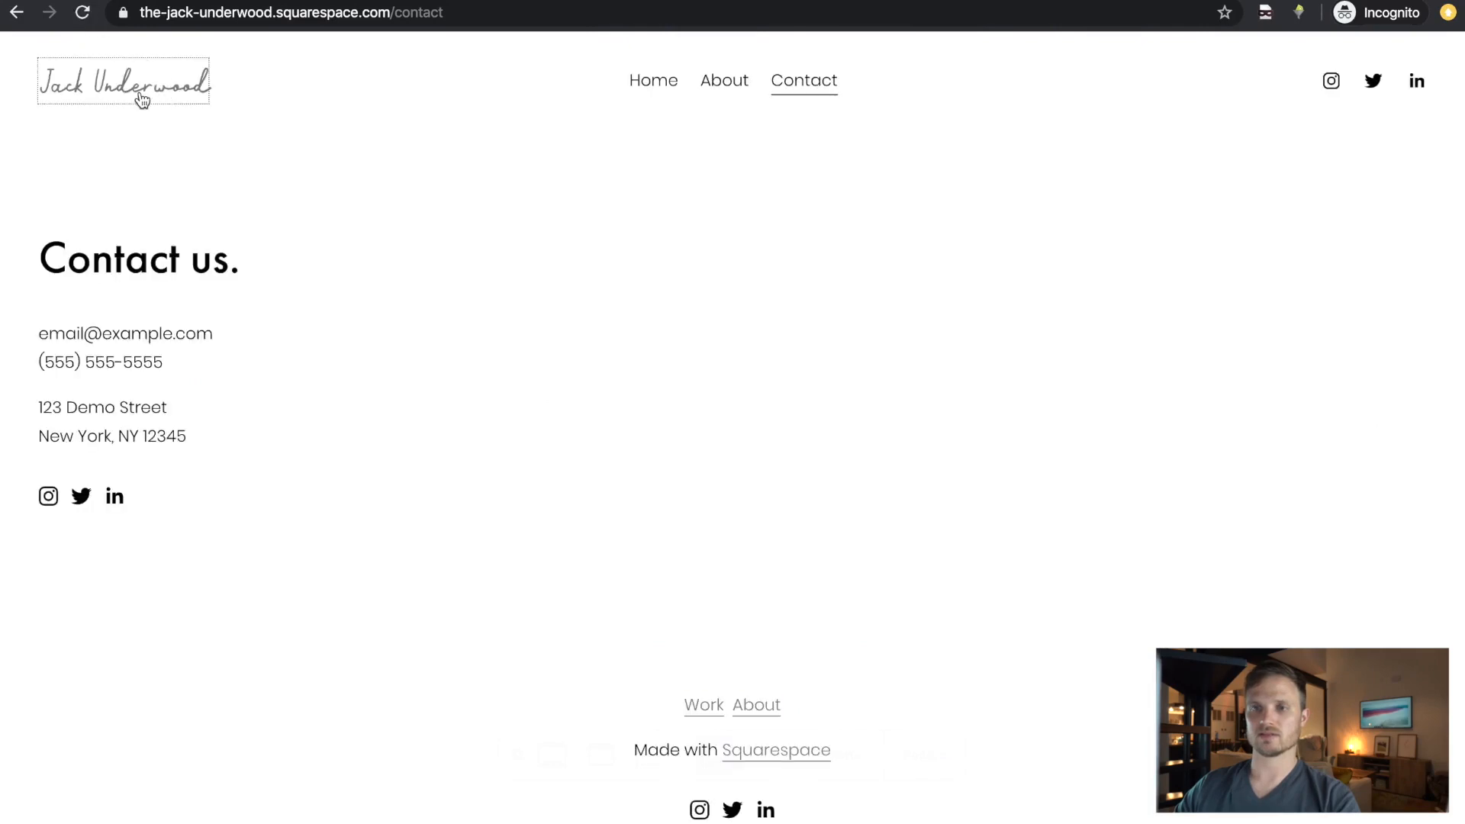
pyautogui.click(139, 95)
pyautogui.scroll(-15, 854, 666)
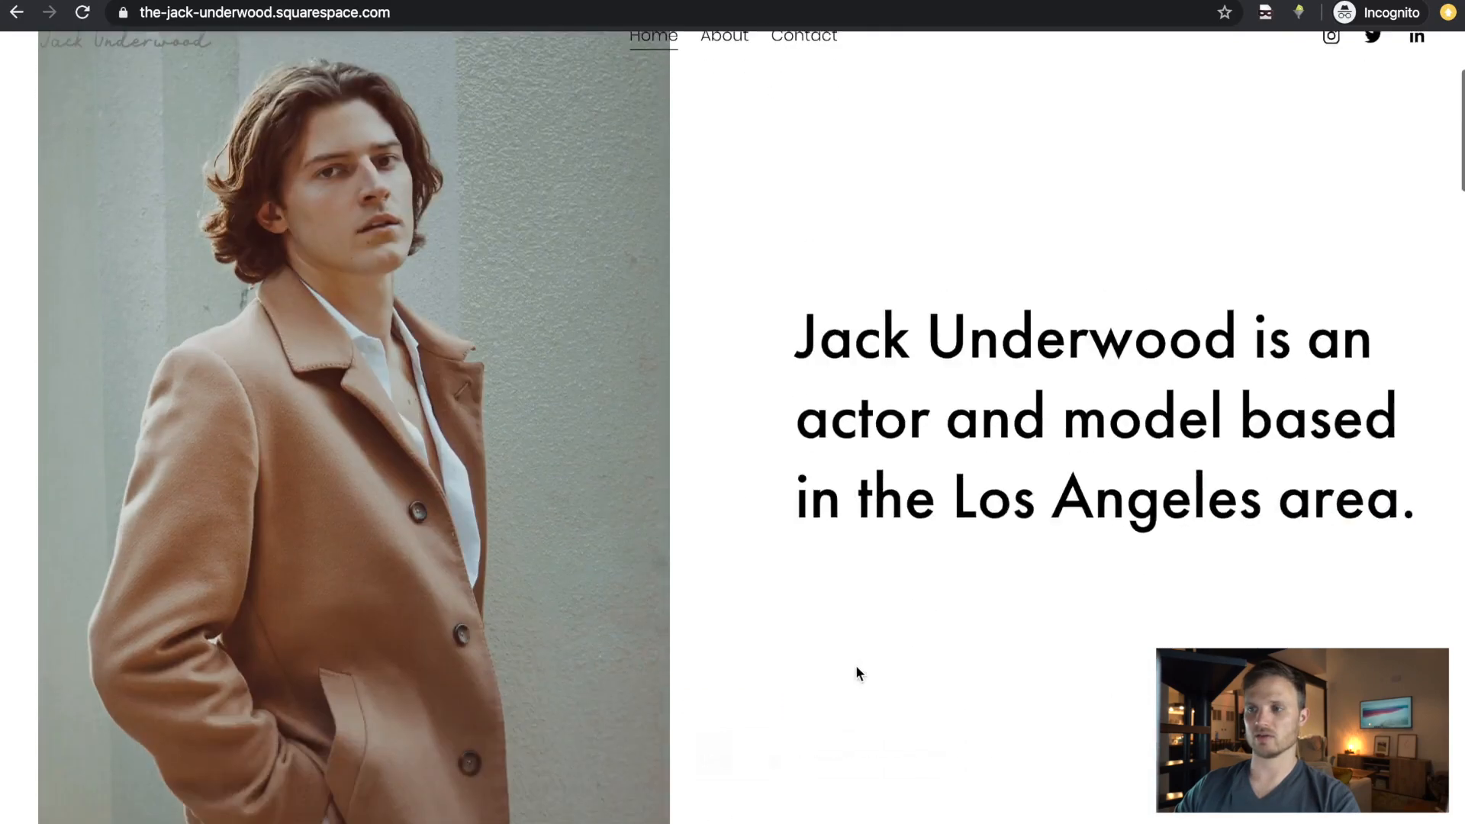
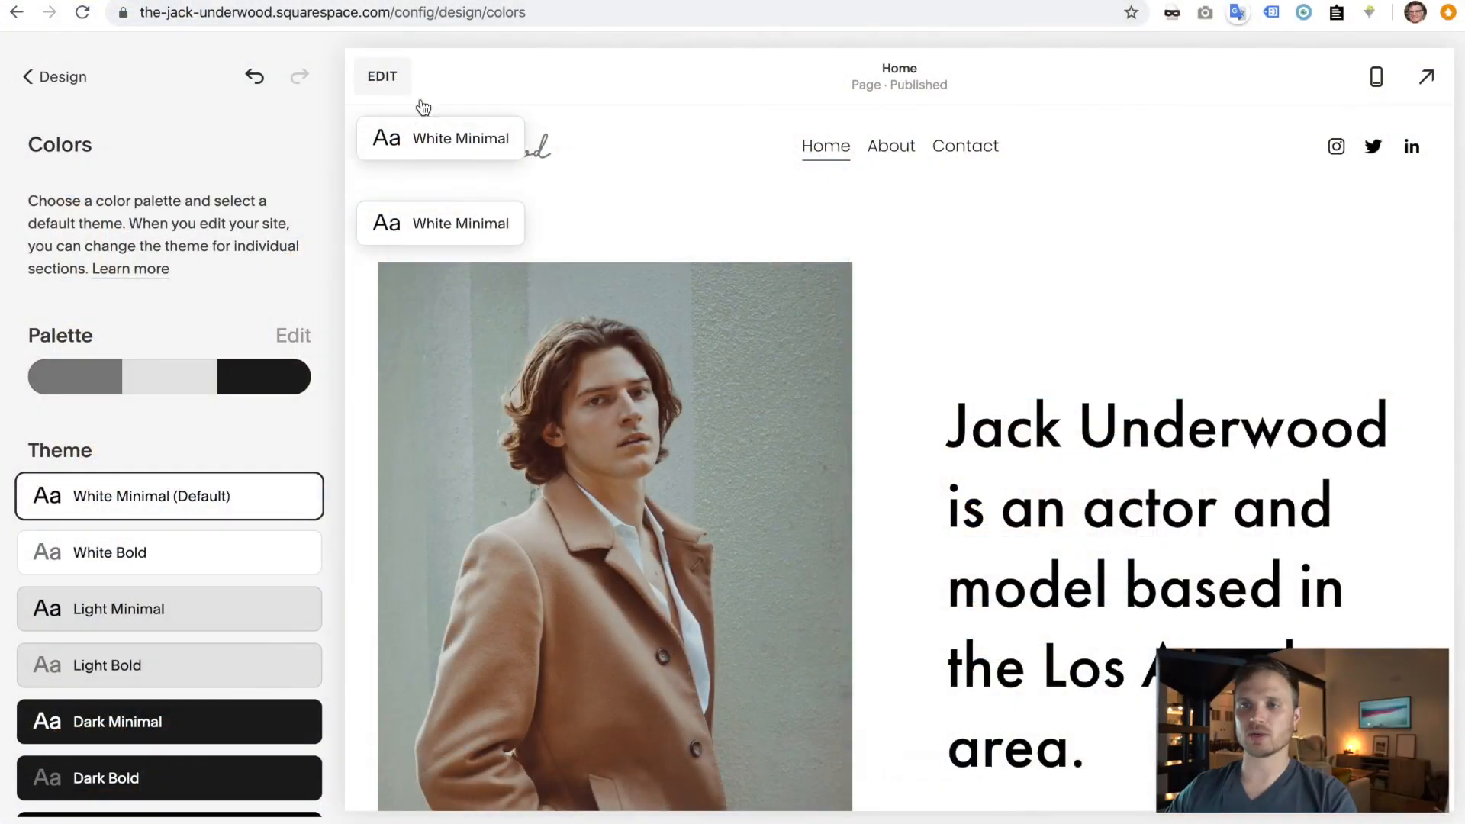
# - Close the Design > Colors panel and put the Home page into edit mode
pyautogui.click(384, 78)
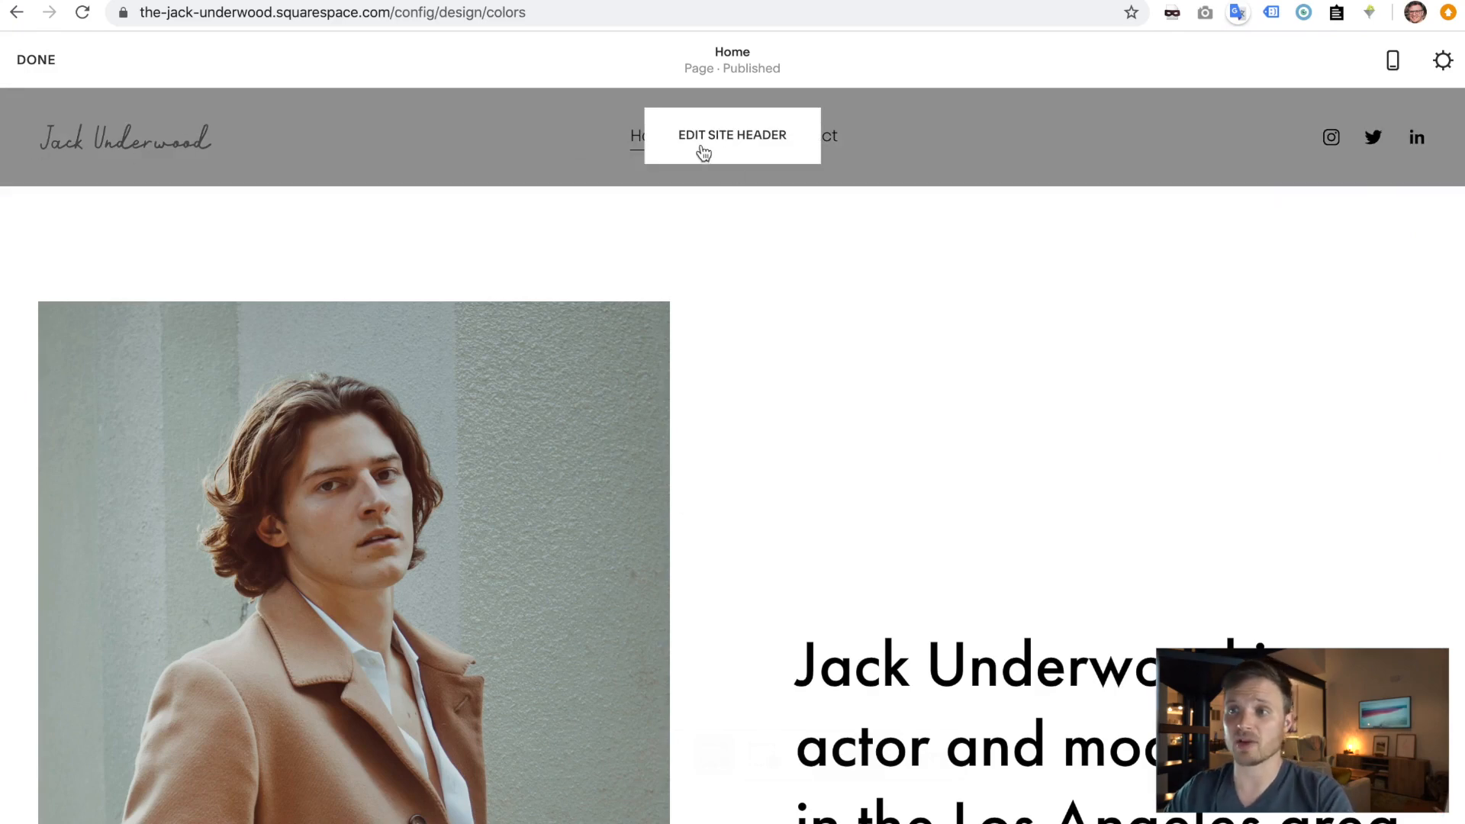
pyautogui.click(754, 153)
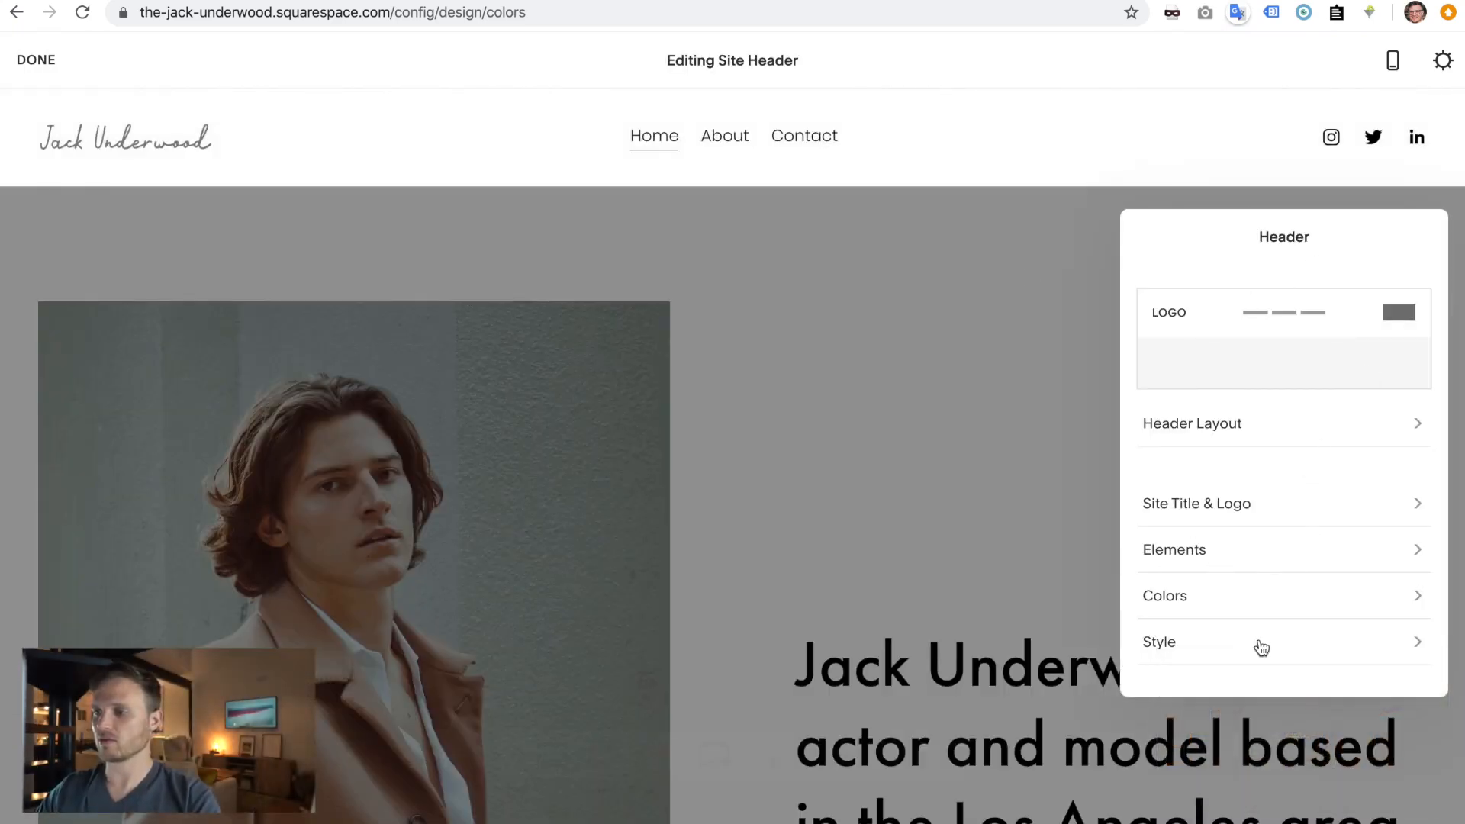
pyautogui.click(1258, 503)
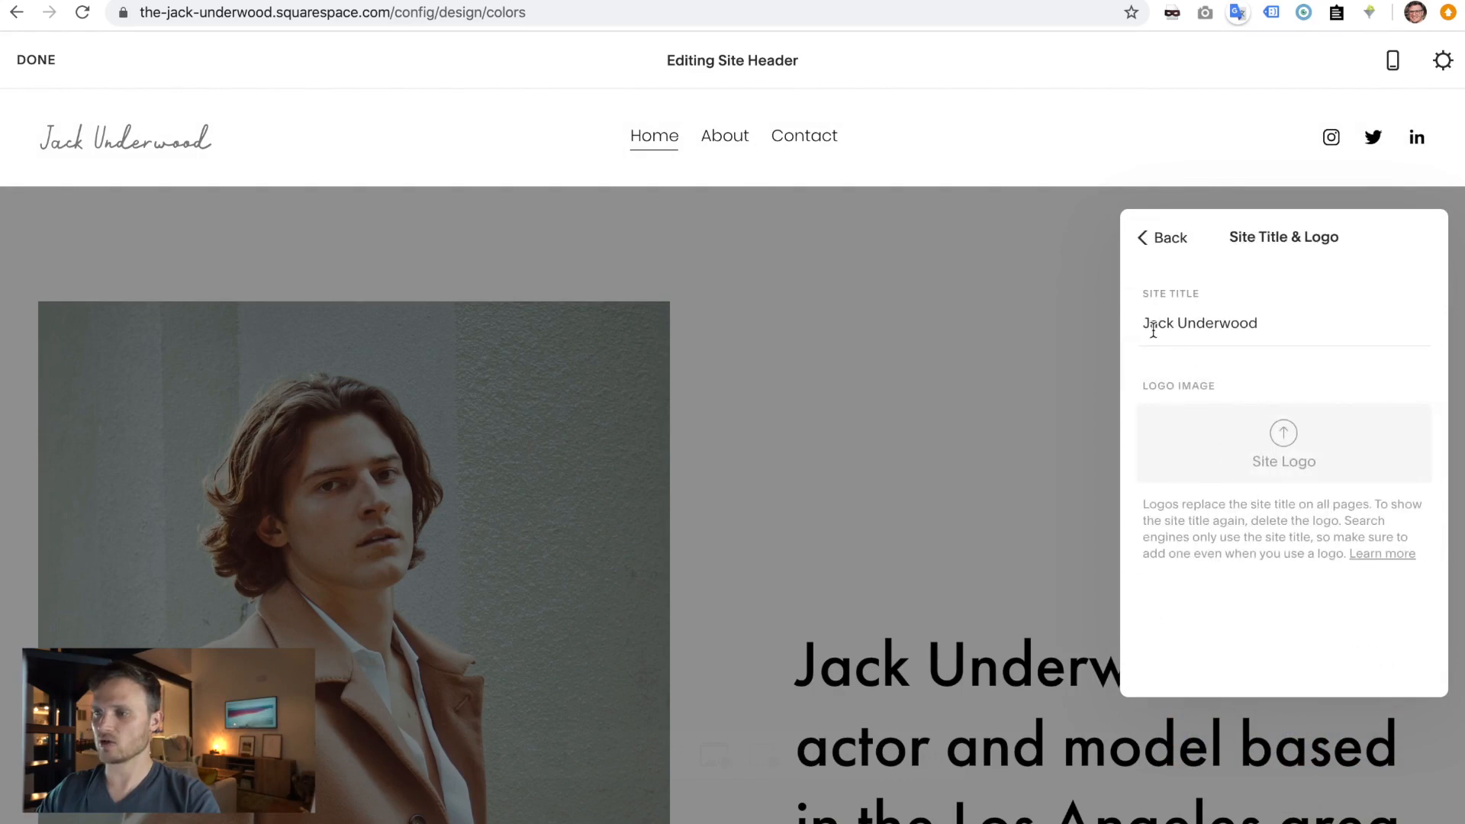
pyautogui.click(1101, 327)
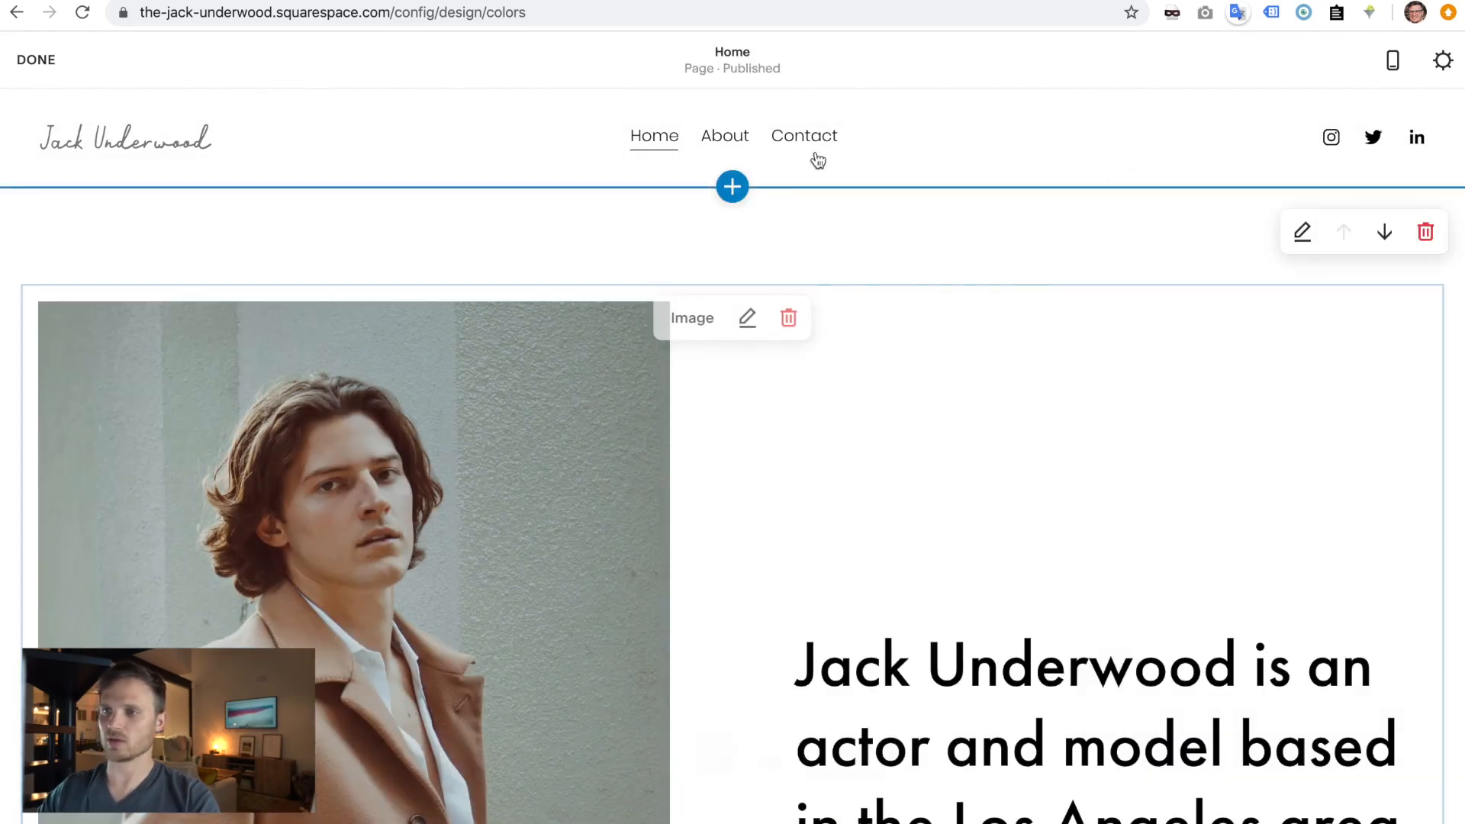
pyautogui.click(749, 136)
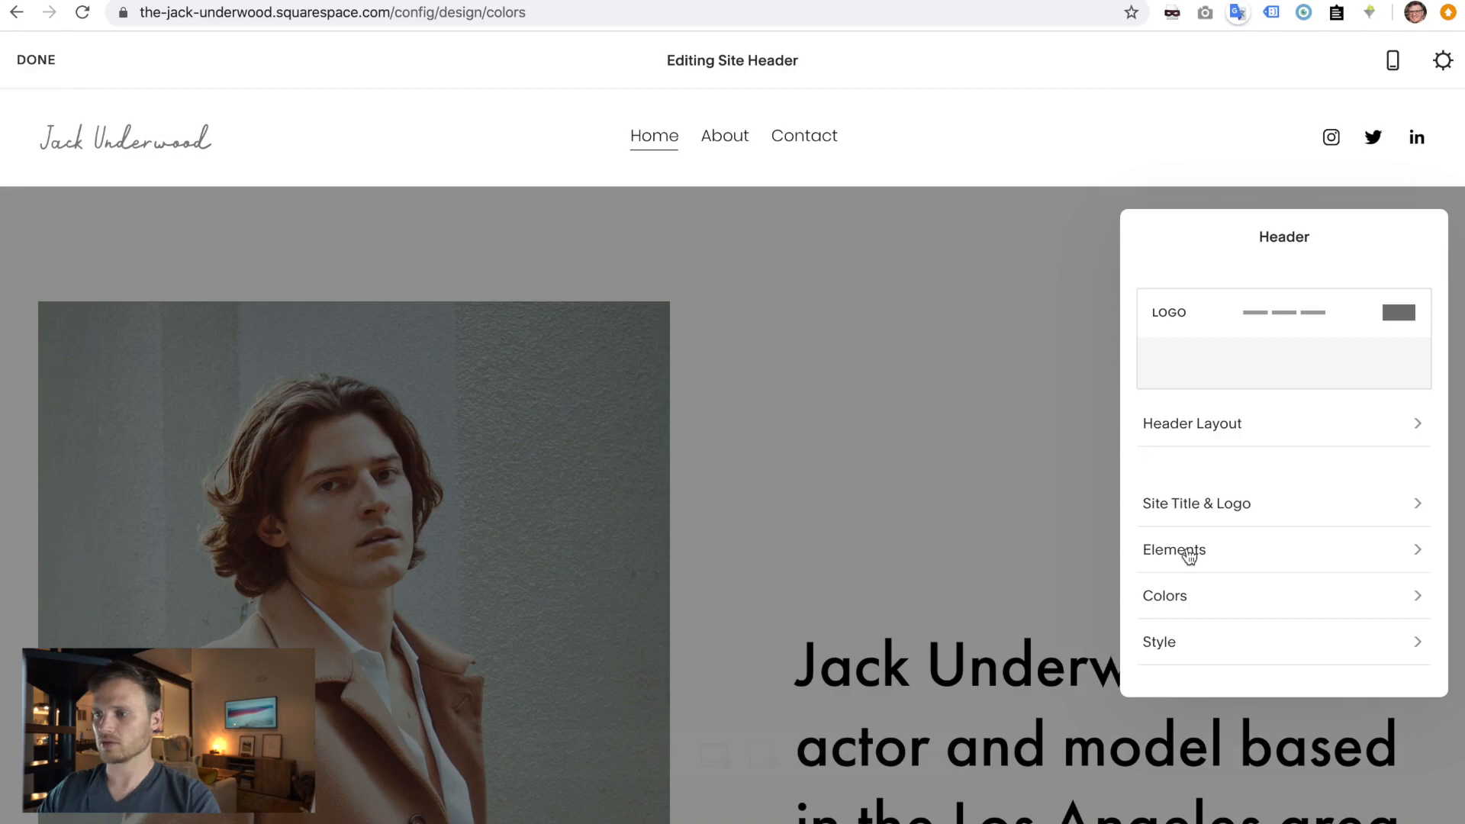
pyautogui.click(1198, 509)
pyautogui.click(1142, 323)
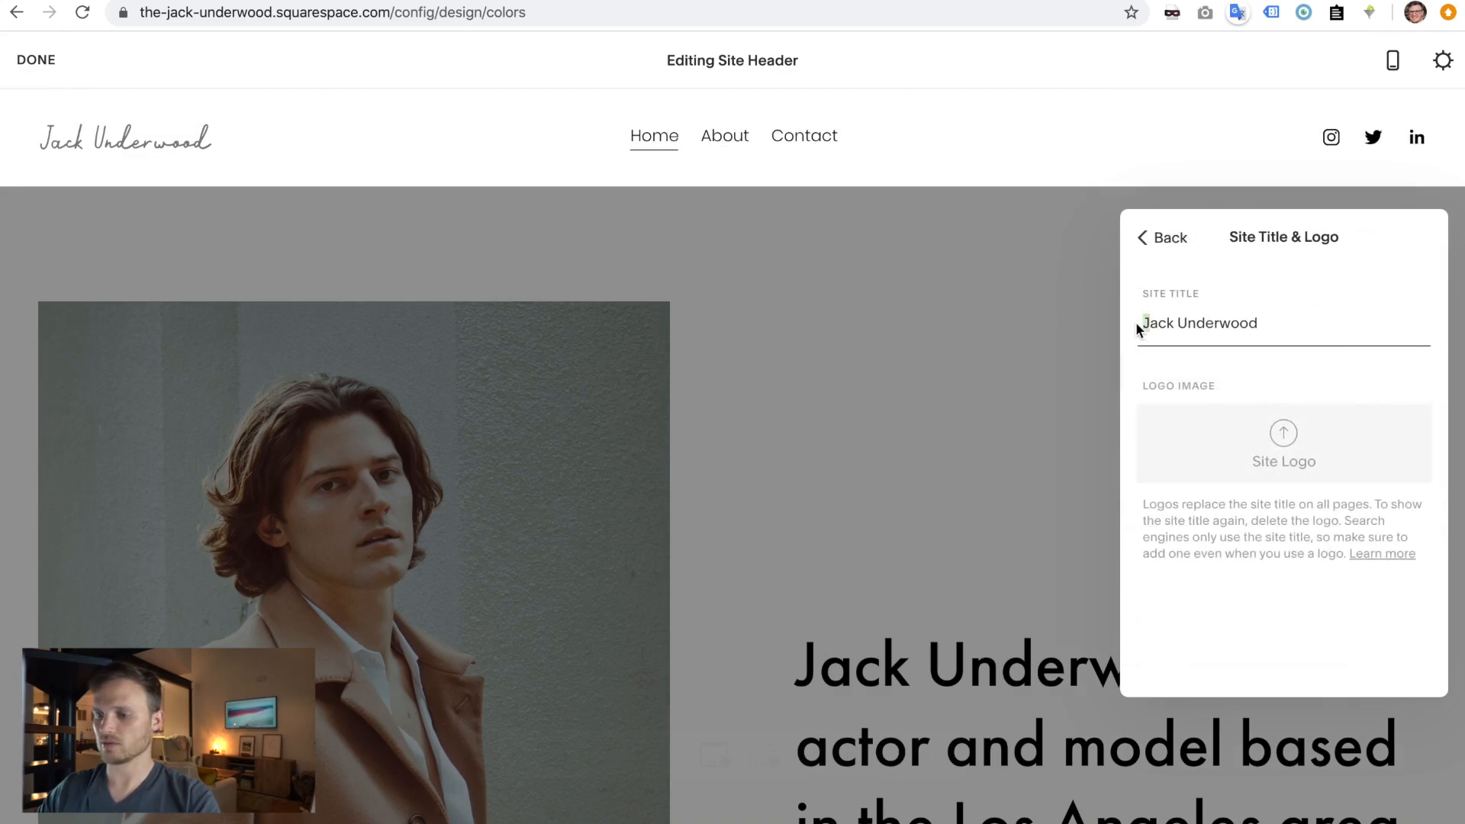
pyautogui.write('j')
pyautogui.moveTo(1176, 317); pyautogui.dragTo(1152, 318)
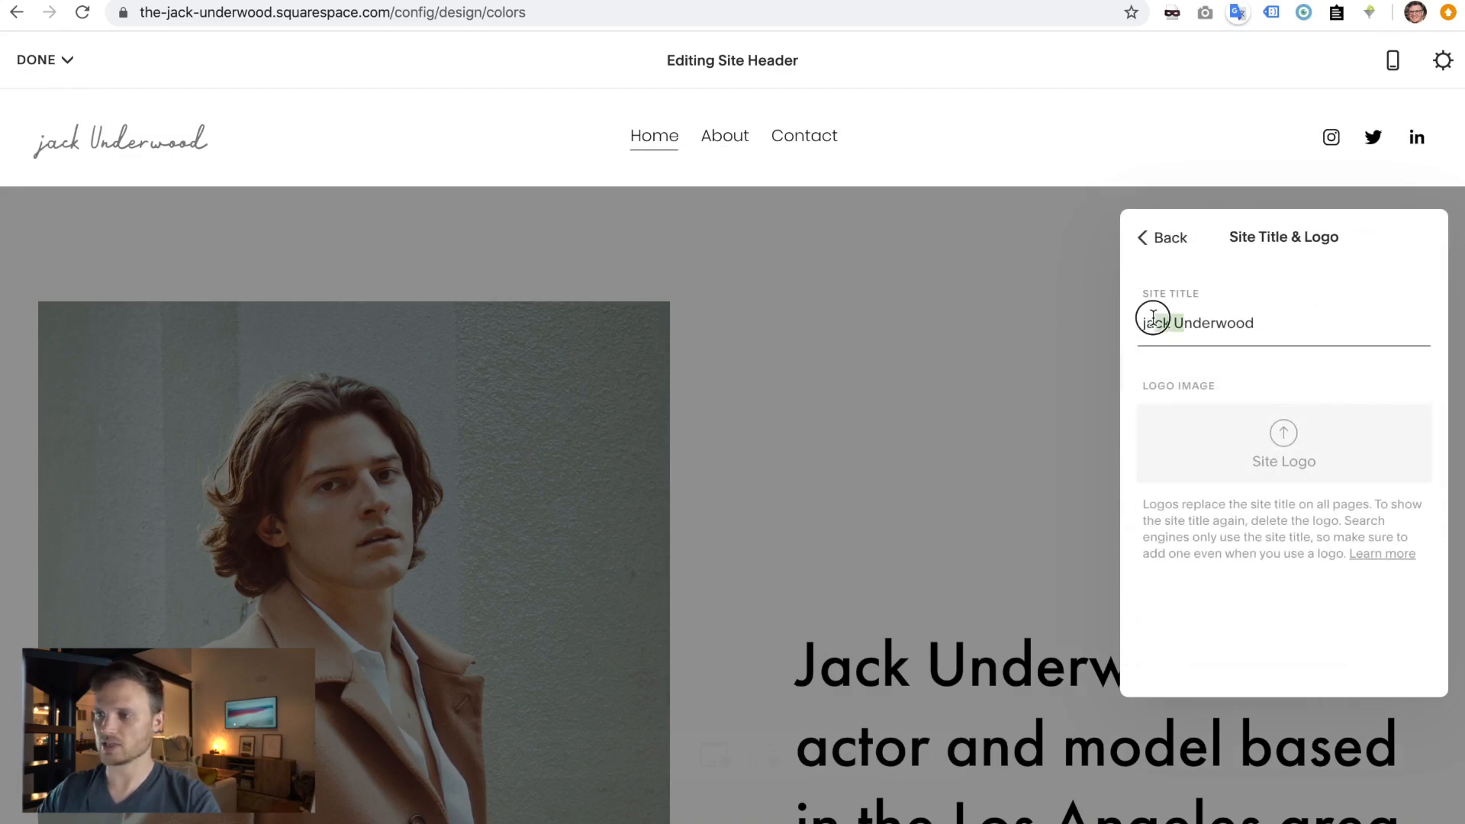
pyautogui.write('u')
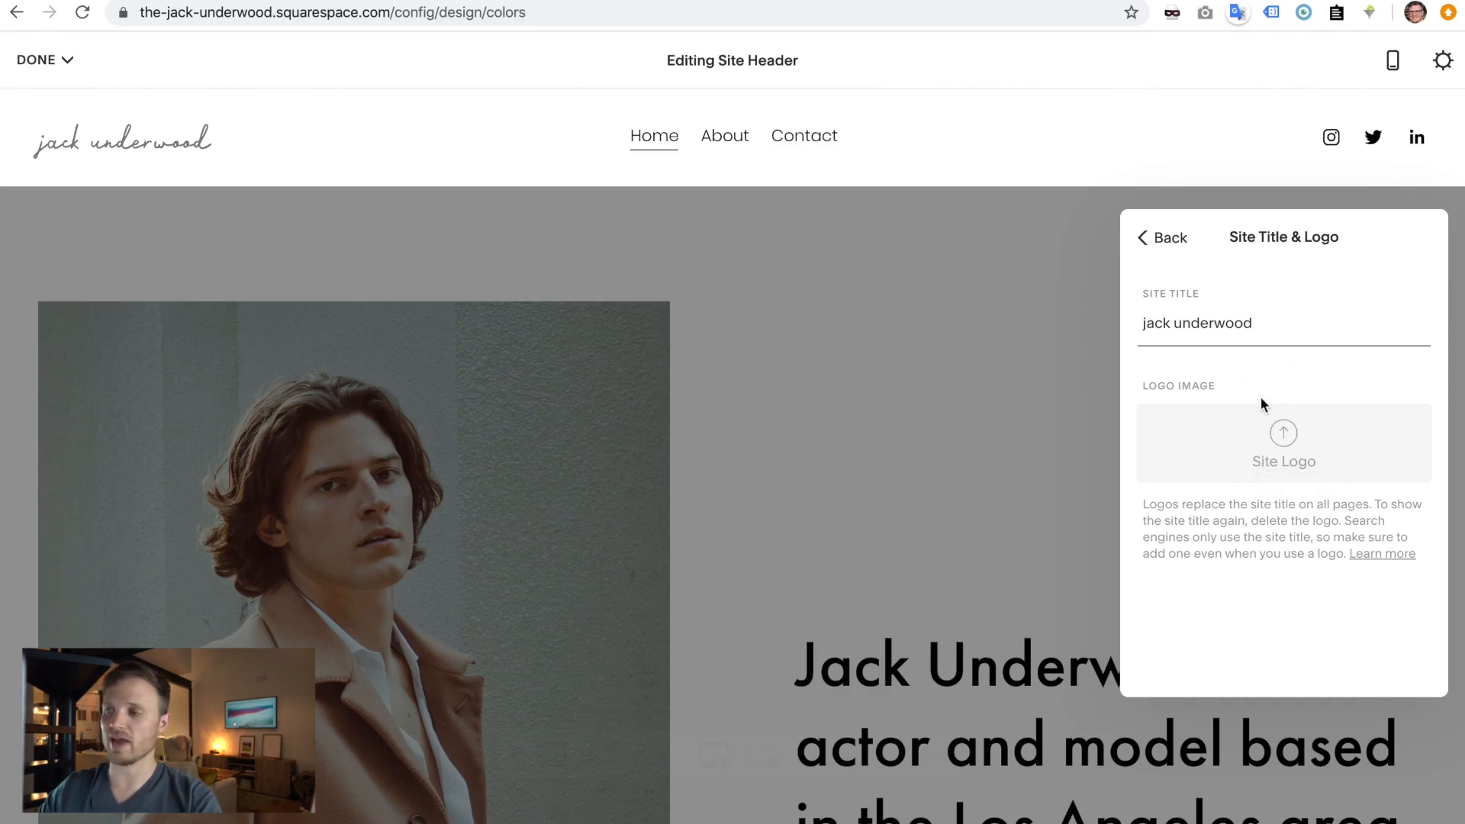
# - Return to the main header settings and open the Elements panel
pyautogui.click(1158, 242)
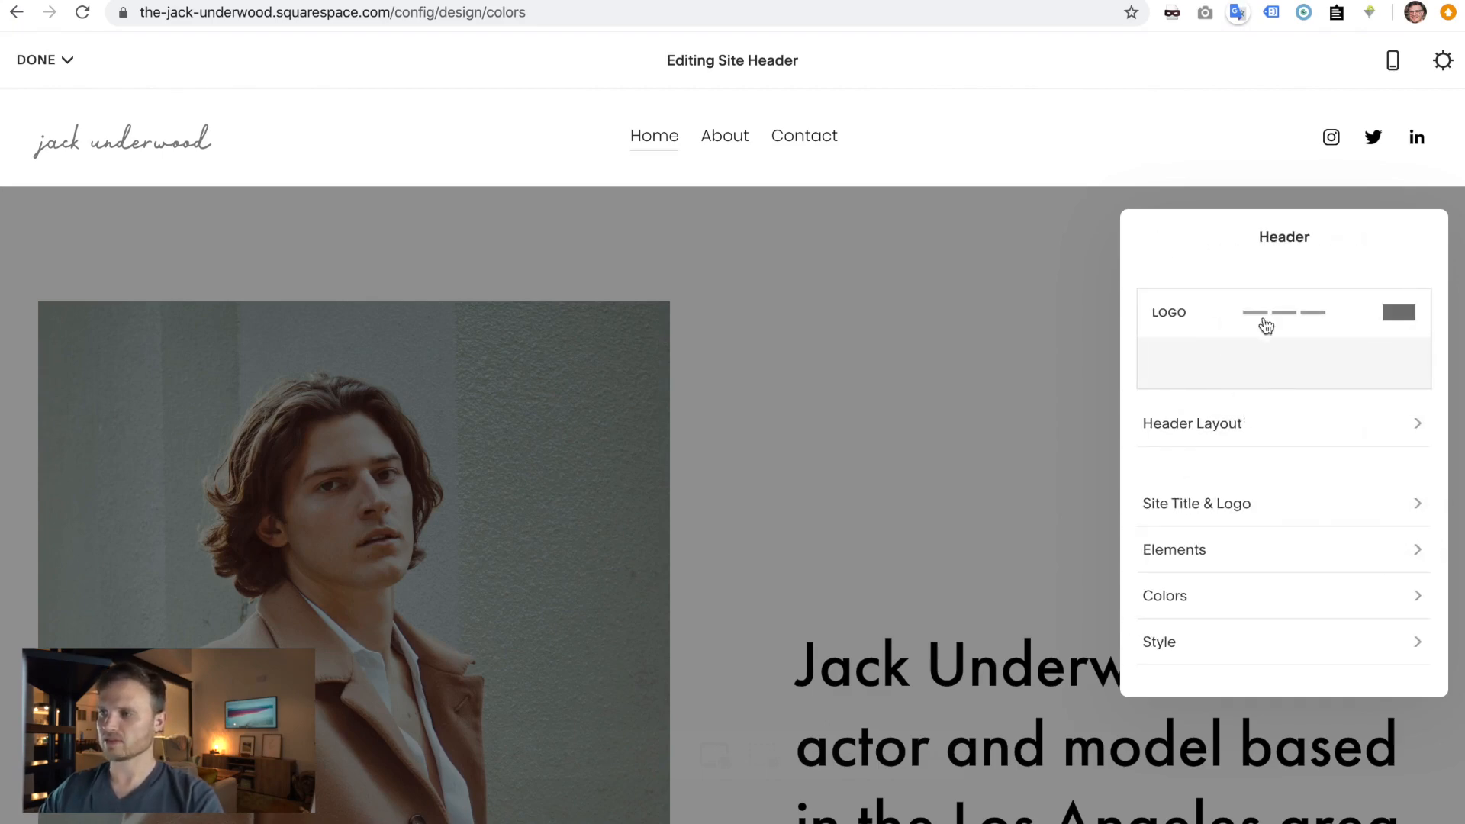
pyautogui.scroll(-1, 1226, 559)
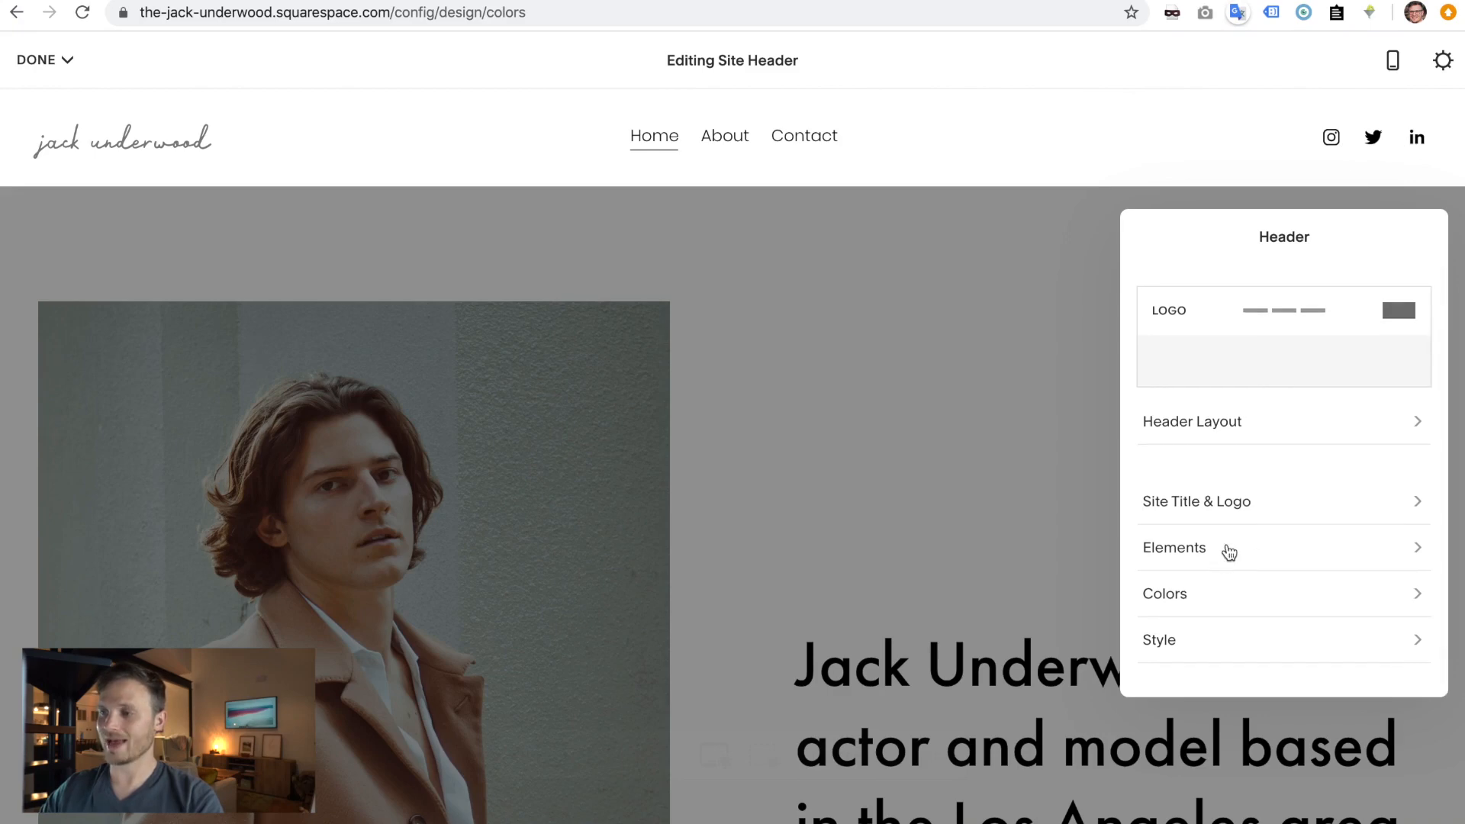
pyautogui.click(1227, 546)
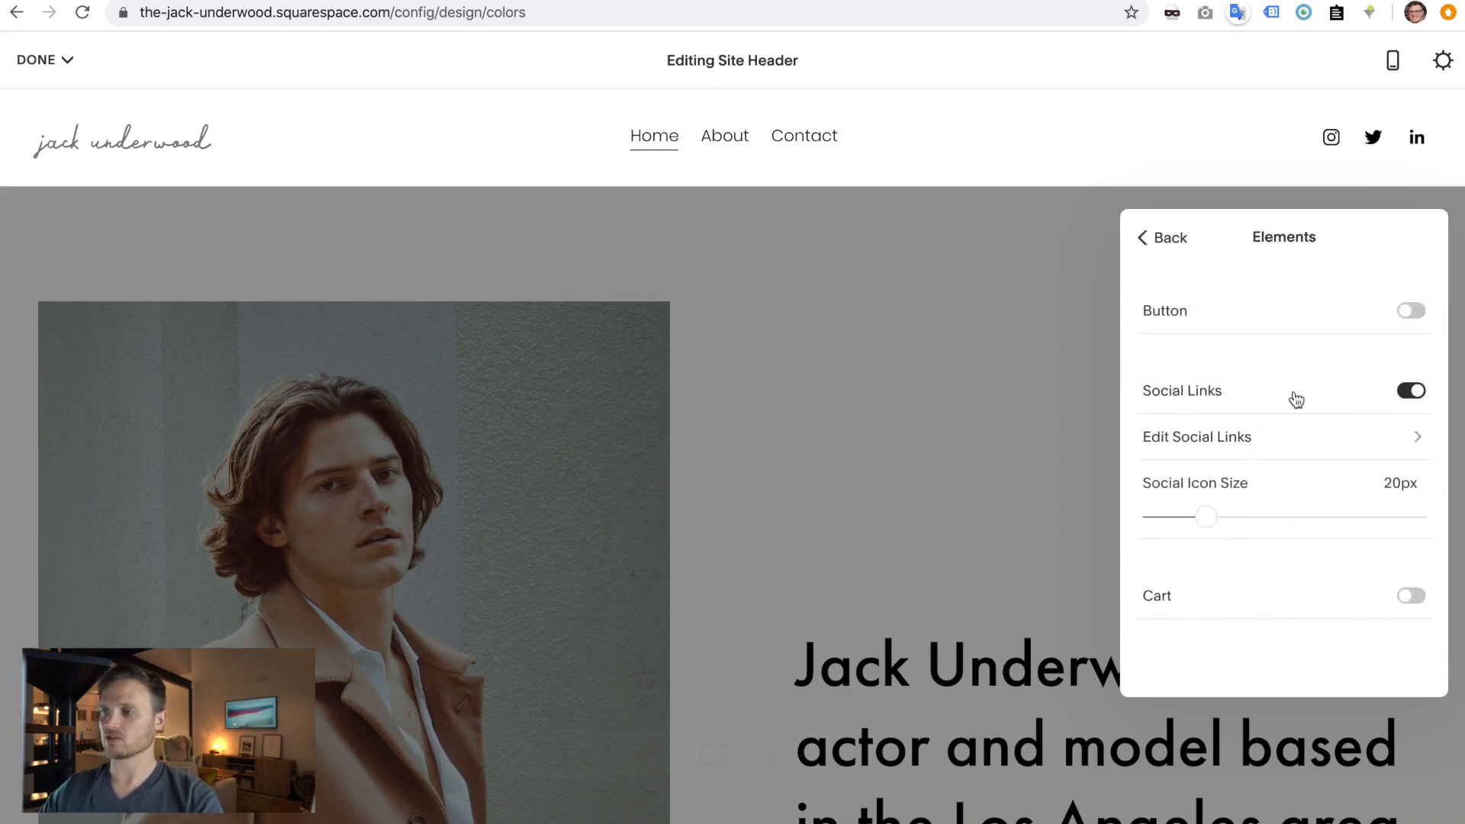
# - Try hiding the header social links and toggling the cart icon on and off
pyautogui.click(1421, 392)
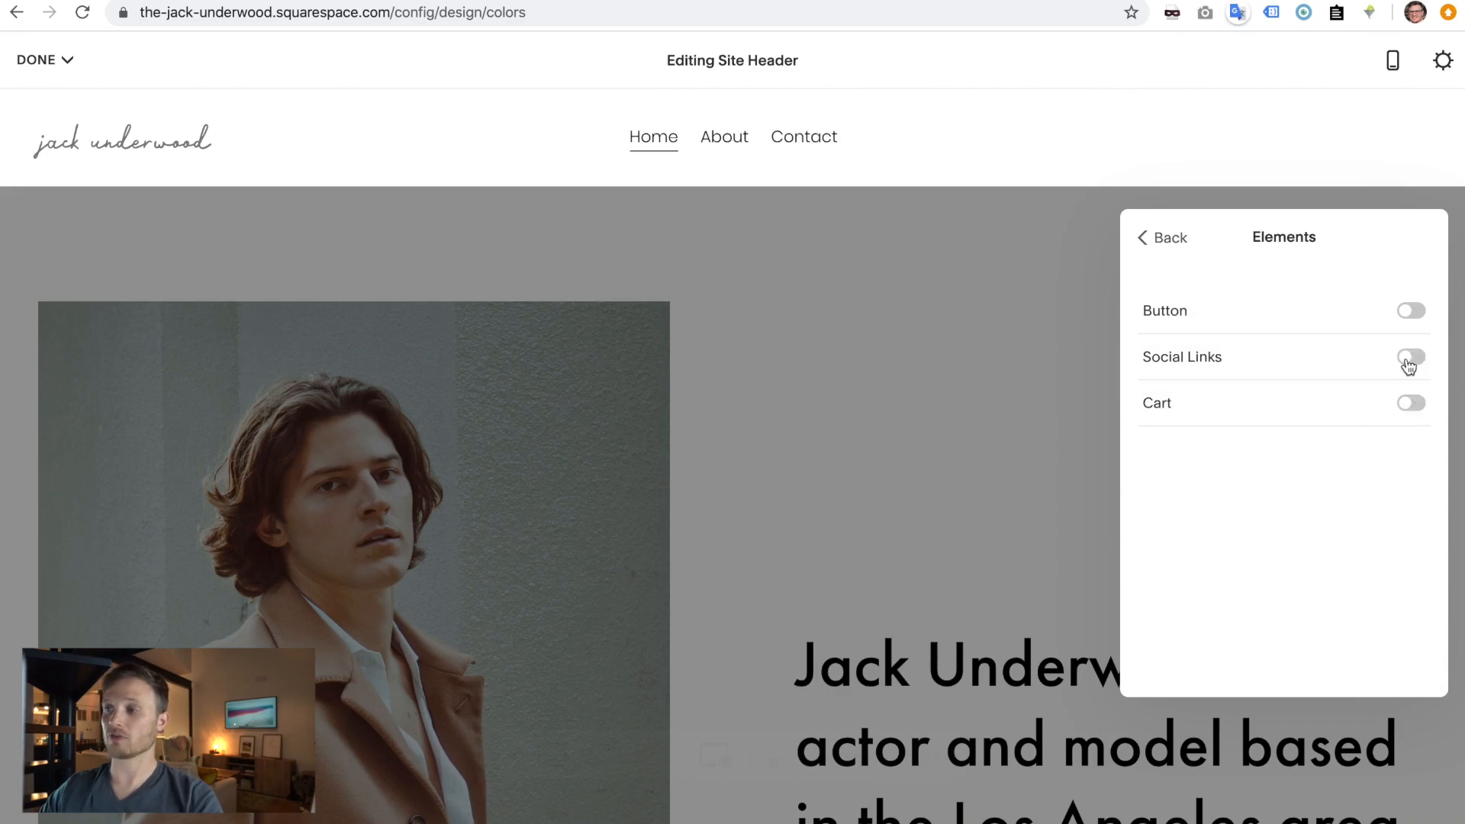
pyautogui.click(1408, 404)
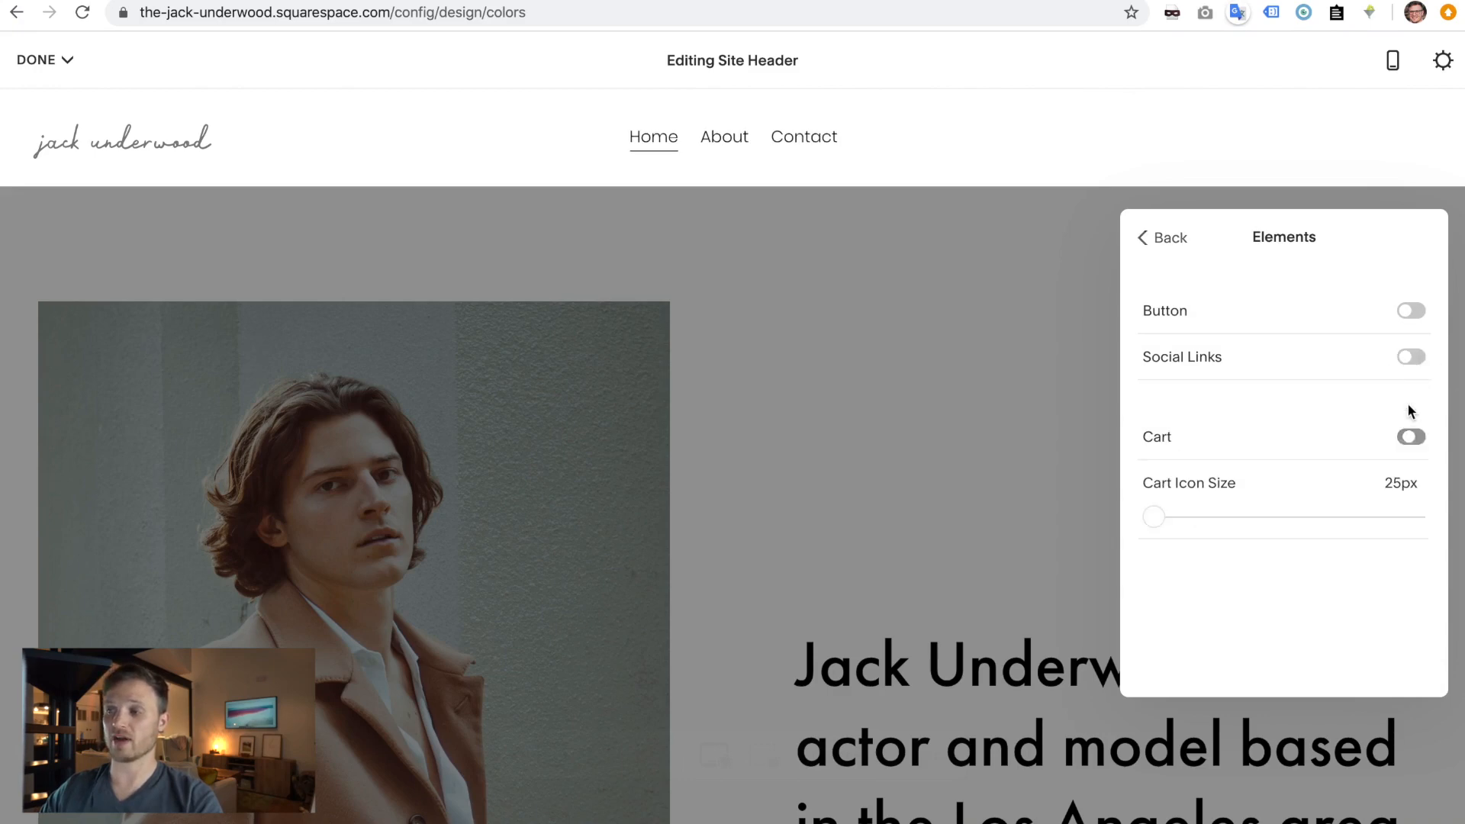
pyautogui.click(1413, 439)
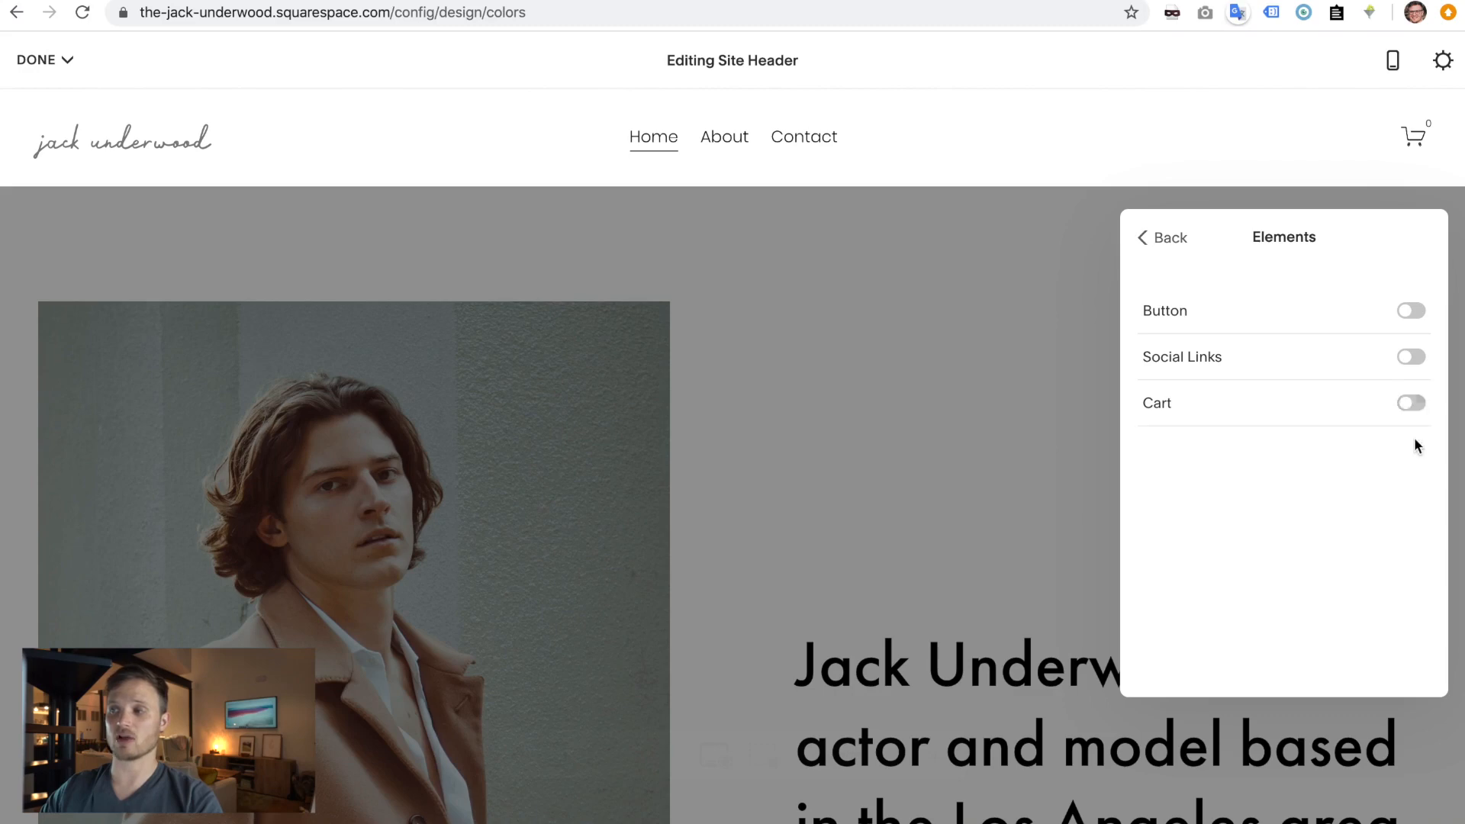
# - Try a 'Book Me!' header button, then remove it and turn social links back on
pyautogui.click(1416, 312)
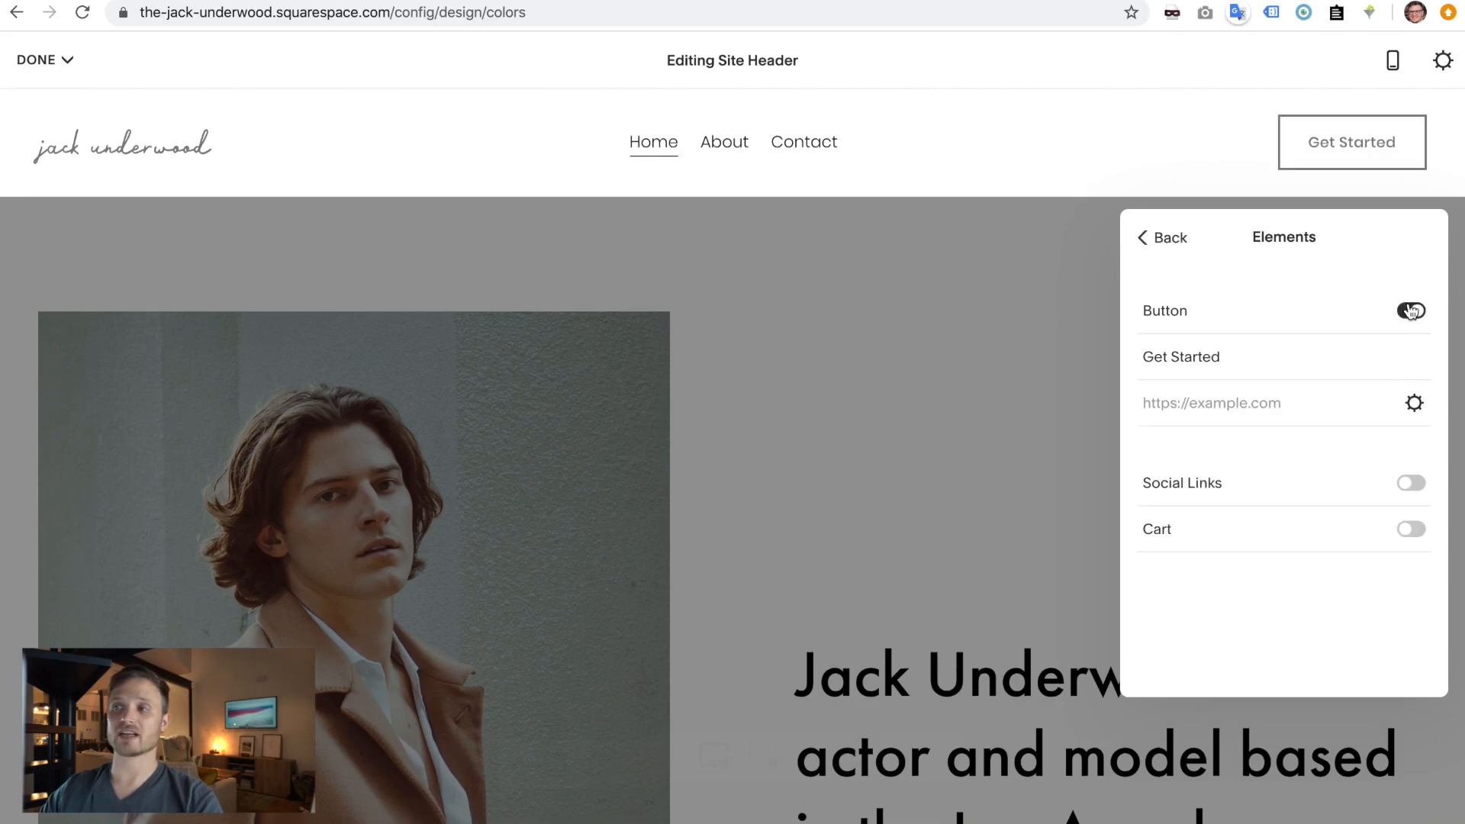
pyautogui.tripleClick(1234, 360)
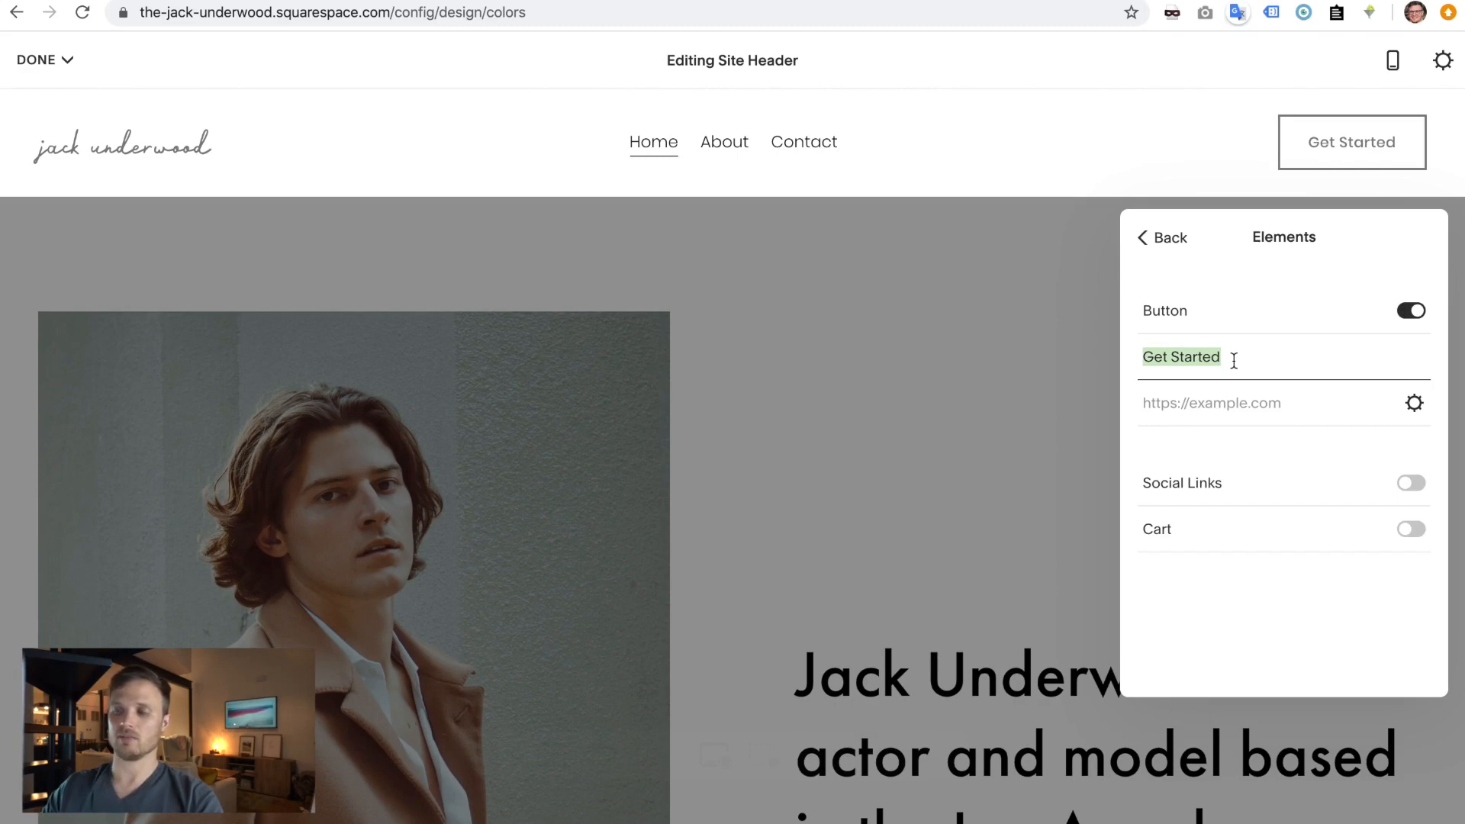
pyautogui.write('Book Me!')
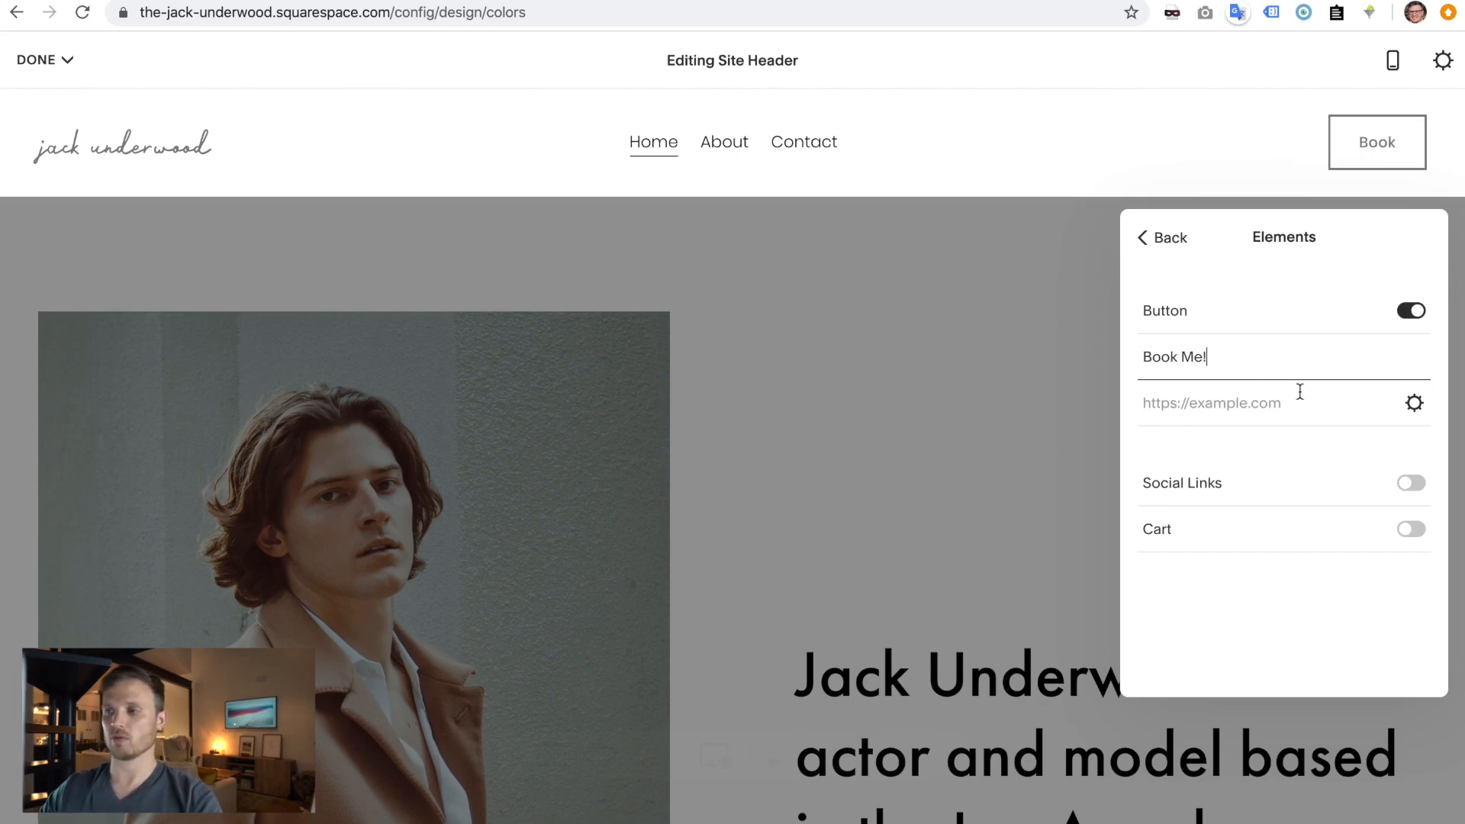
pyautogui.click(1268, 410)
pyautogui.write('/')
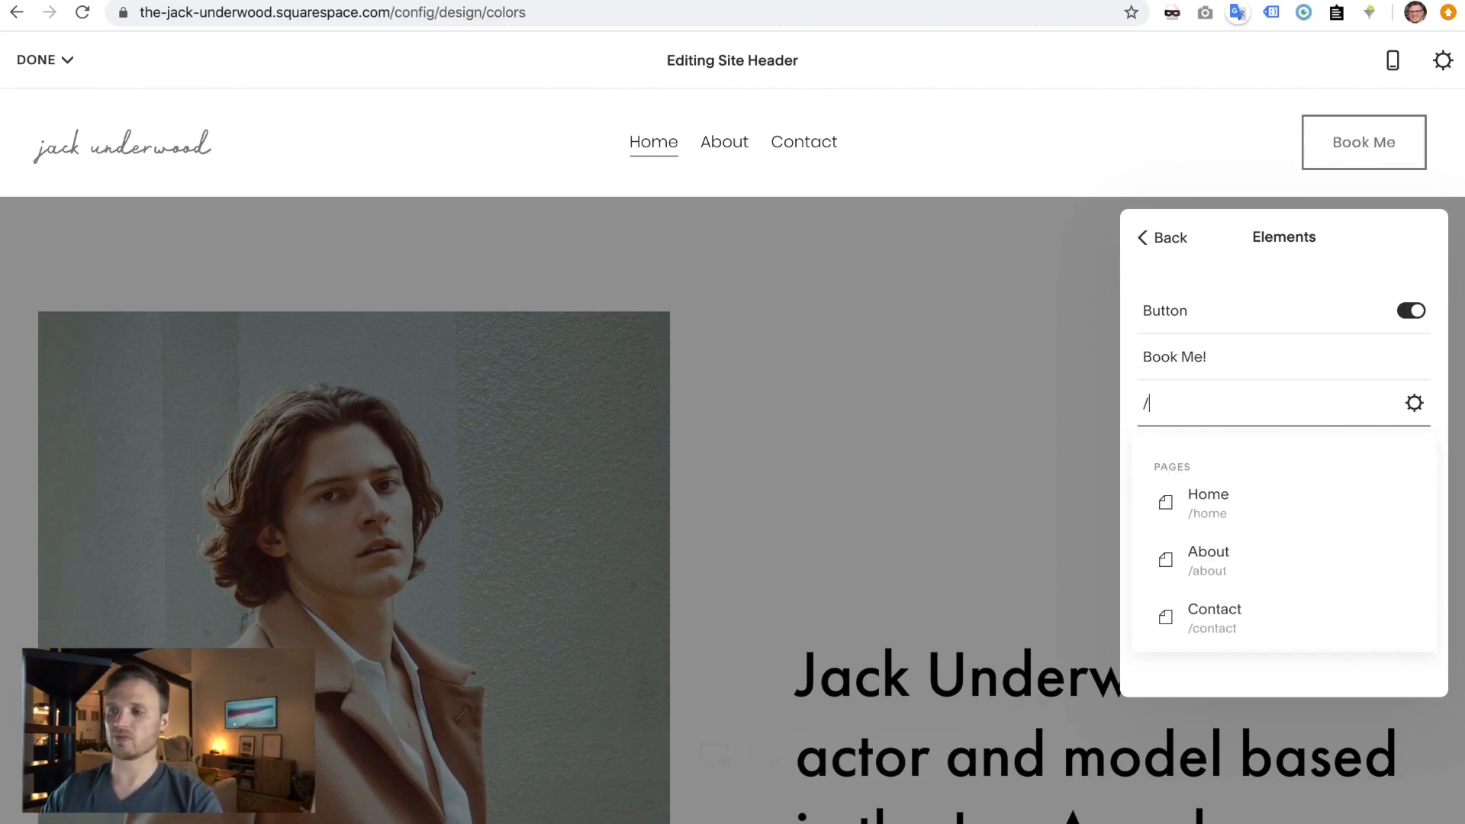
pyautogui.press('BackSpace')
pyautogui.tripleClick(1272, 365)
pyautogui.press('BackSpace')
pyautogui.click(1402, 312)
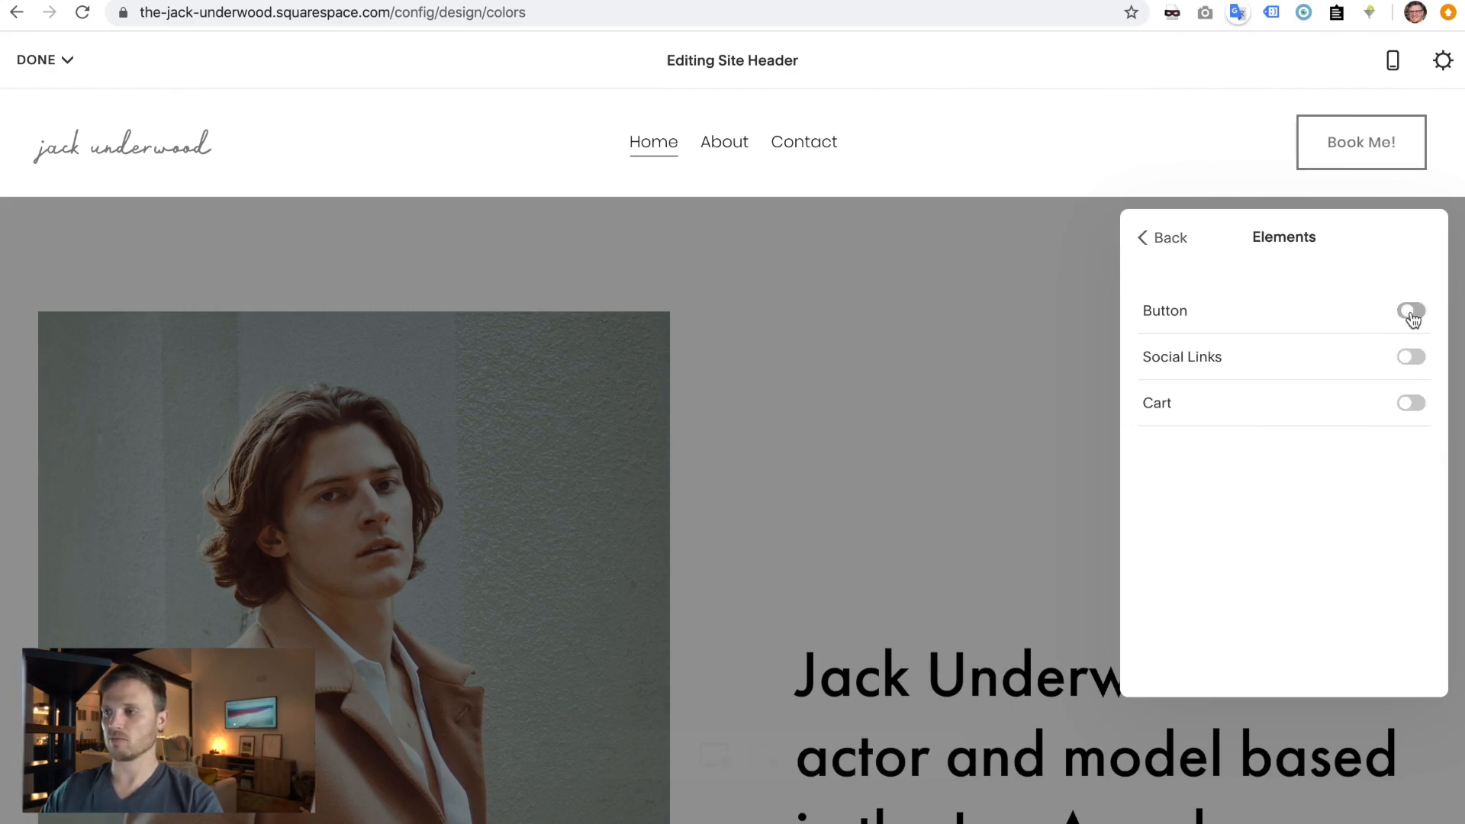
pyautogui.click(1411, 360)
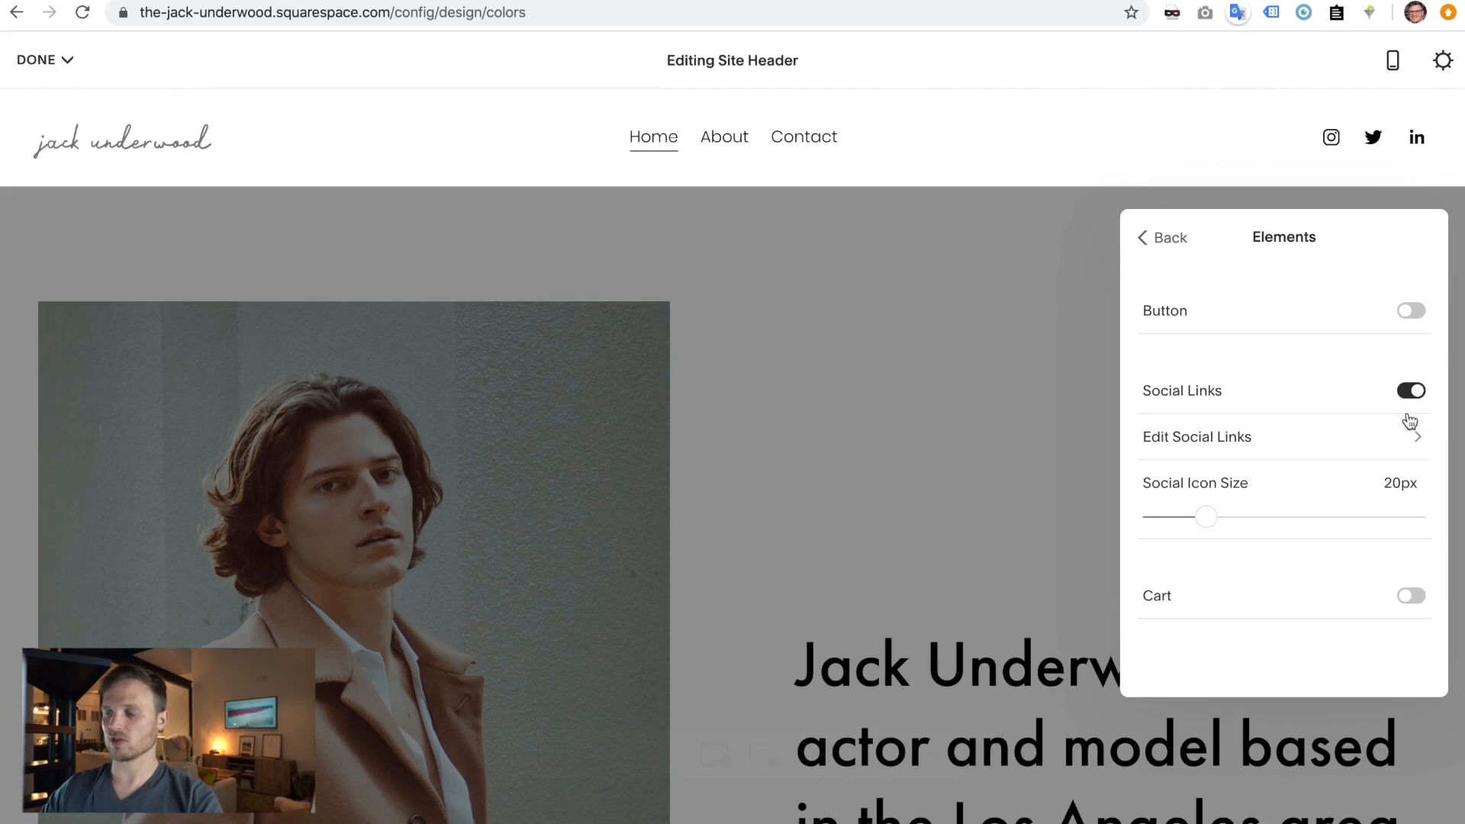
# - Remove the existing Instagram, Twitter and LinkedIn social links
pyautogui.click(1237, 441)
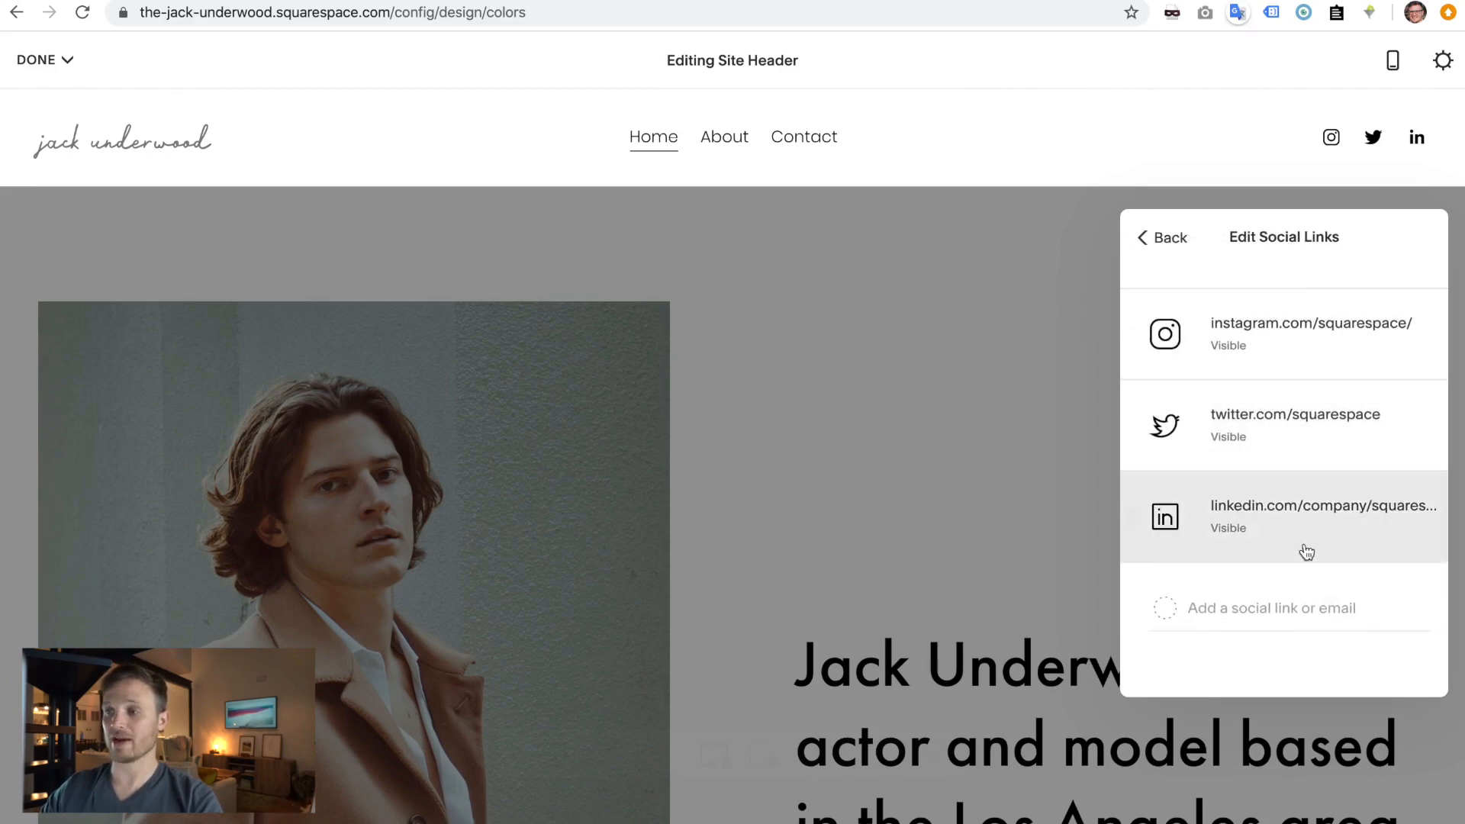
pyautogui.click(1297, 349)
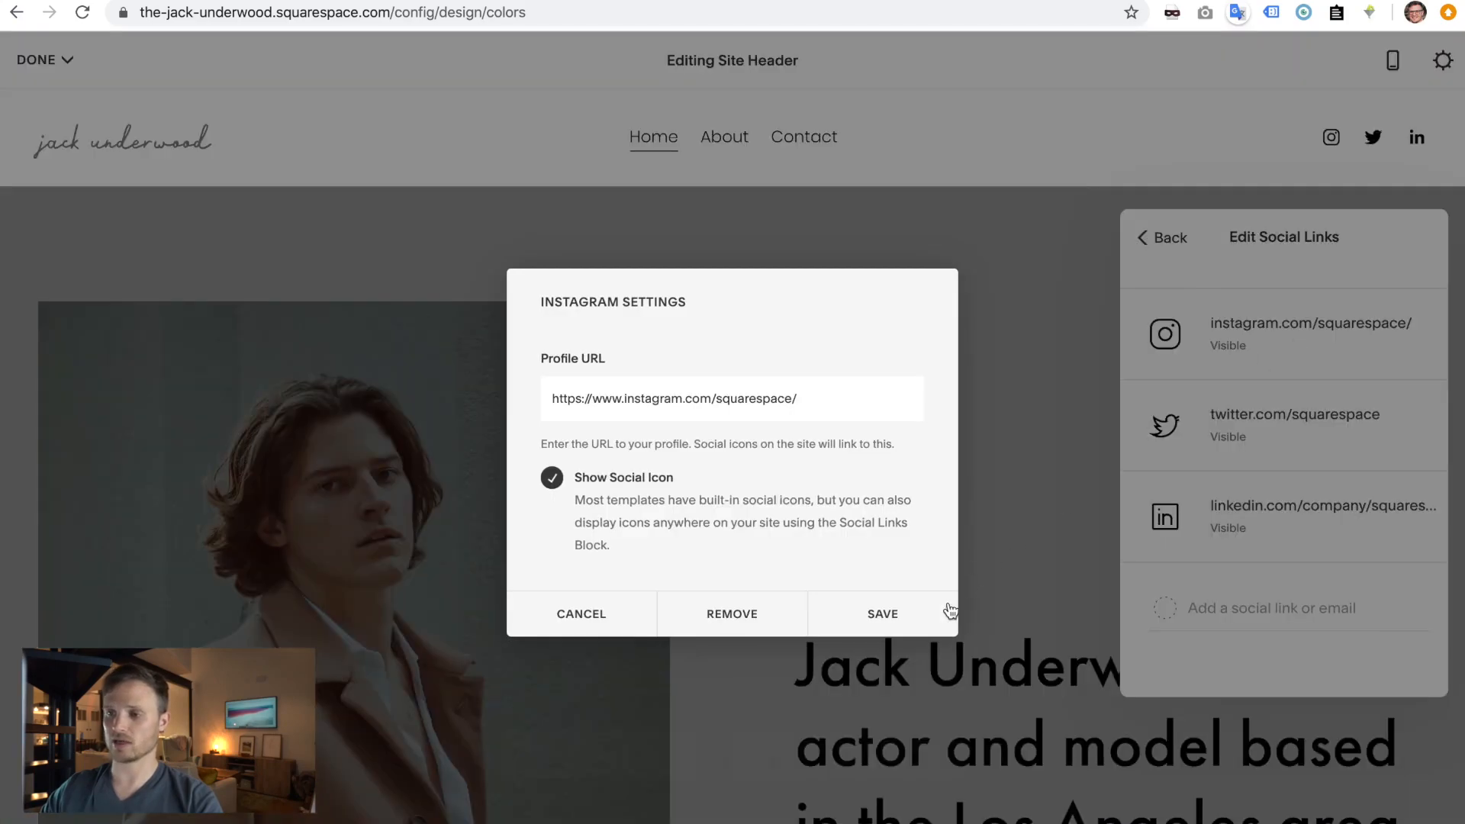
pyautogui.click(725, 613)
pyautogui.click(812, 671)
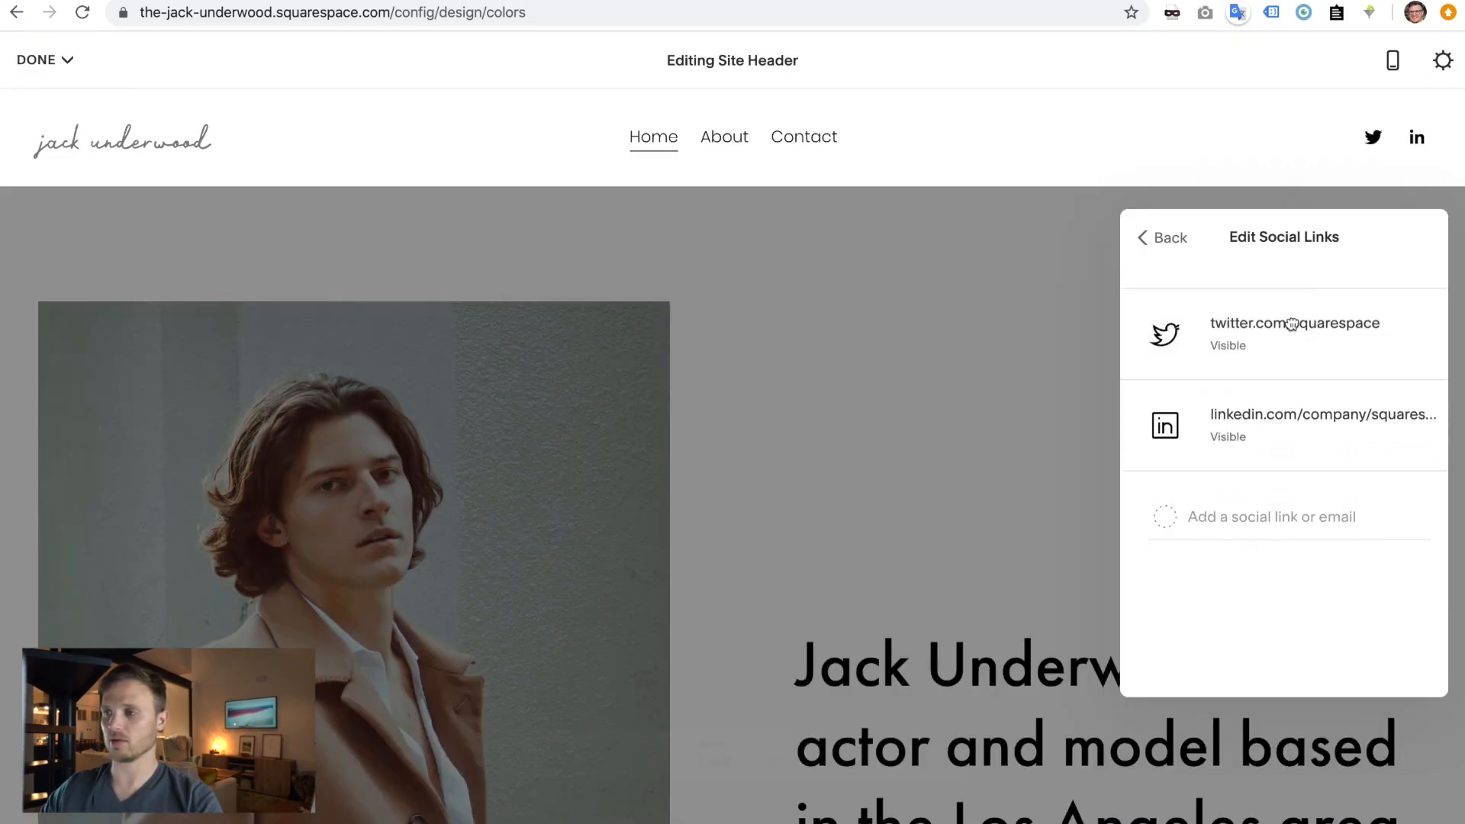
pyautogui.click(1308, 336)
pyautogui.click(755, 613)
pyautogui.click(808, 682)
pyautogui.click(1290, 332)
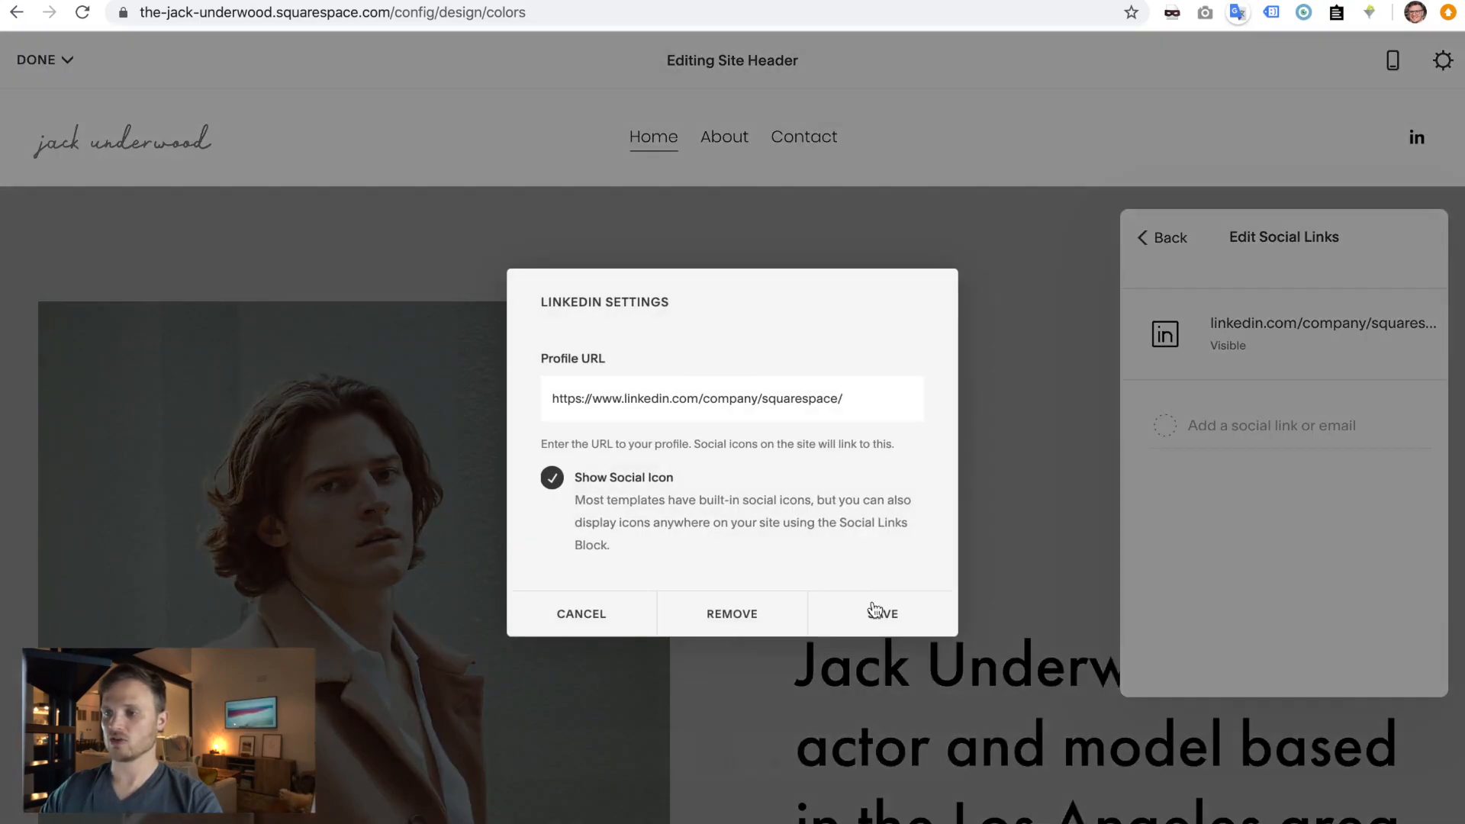
pyautogui.click(724, 613)
pyautogui.click(835, 678)
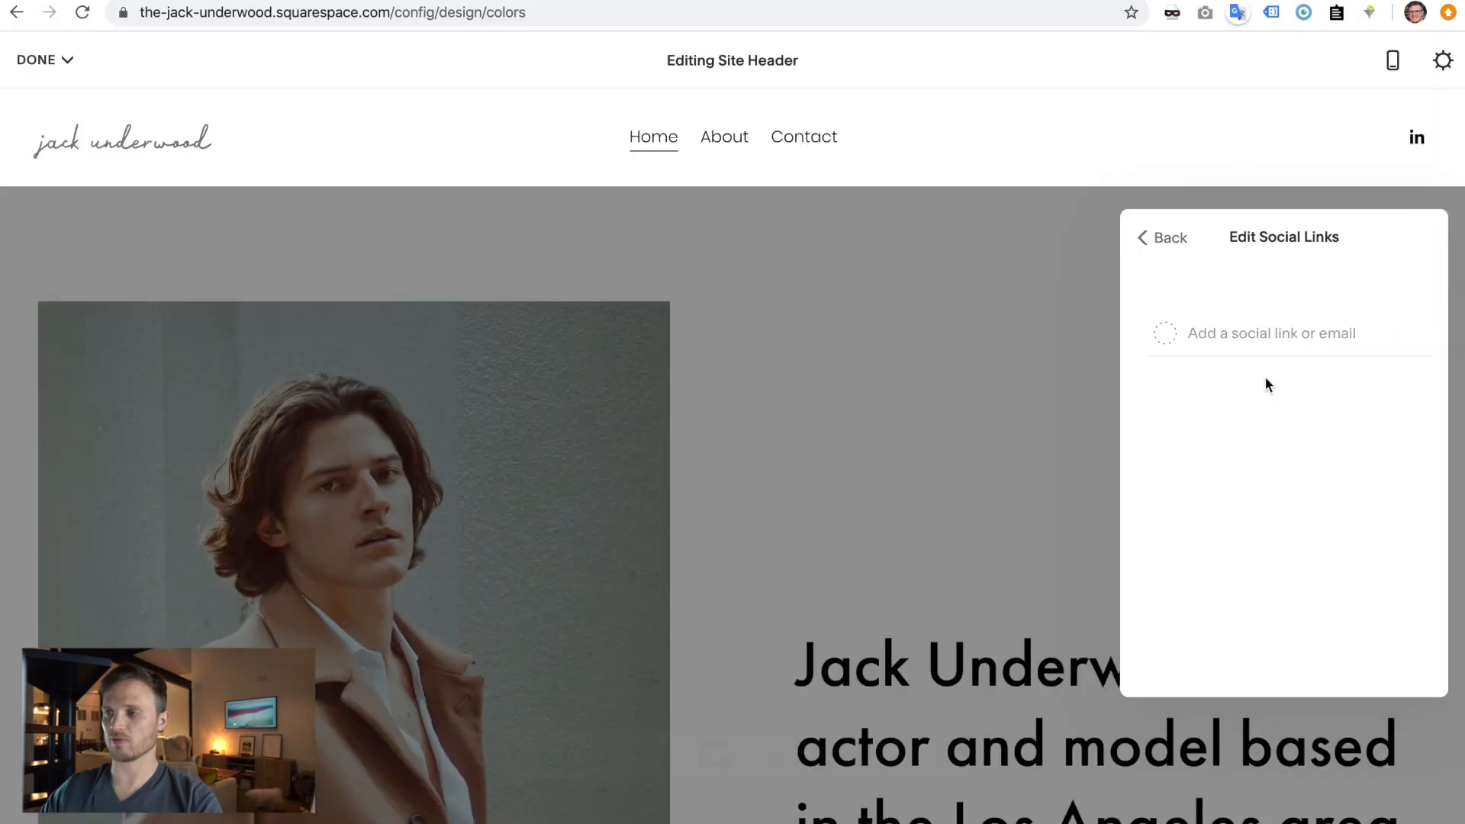
# - Add the Instagram profile URL from the notes document as a header social link
pyautogui.press('super+Tab')
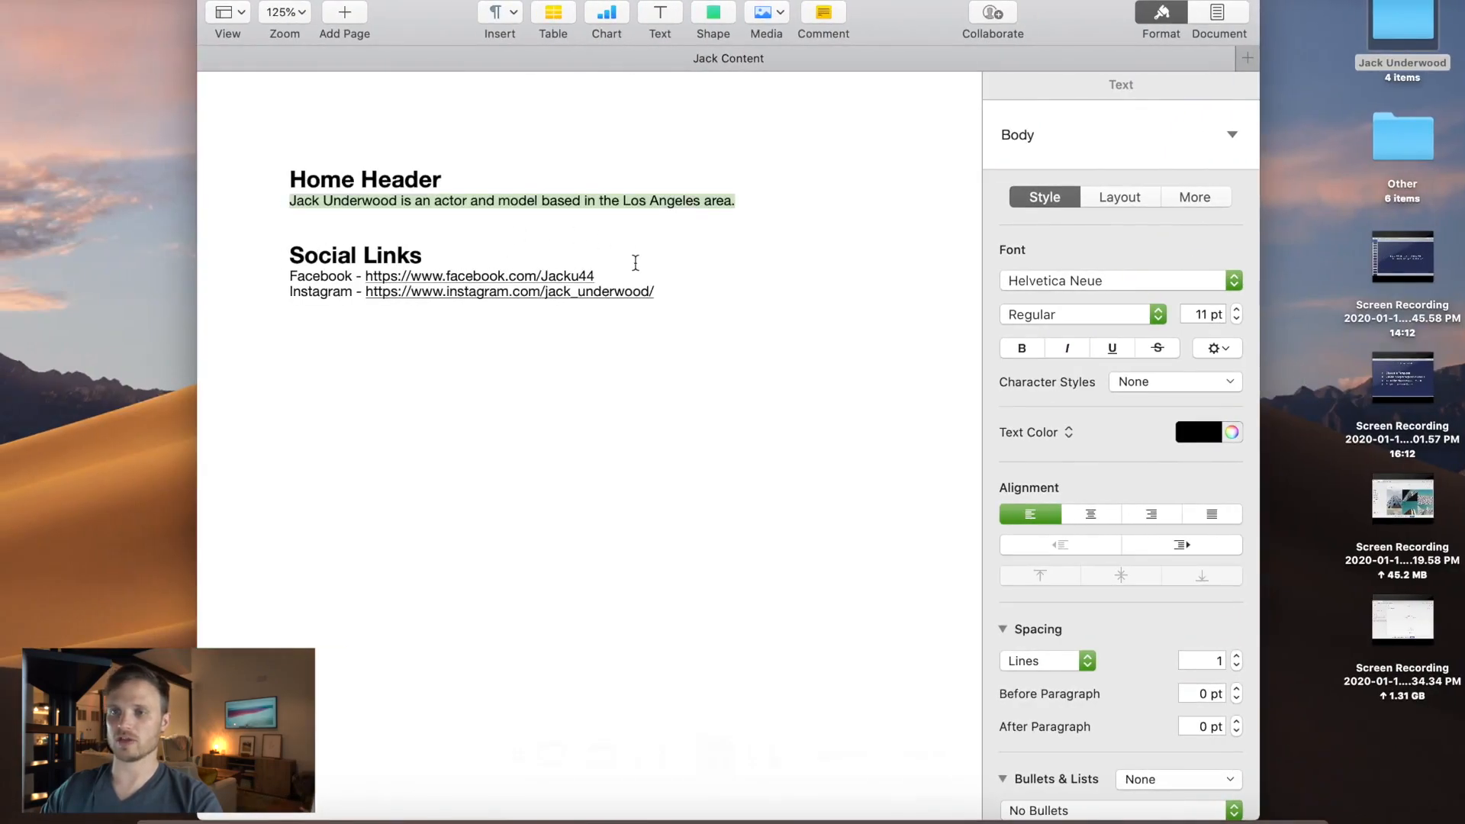
pyautogui.click(636, 271)
pyautogui.moveTo(621, 290); pyautogui.dragTo(390, 298)
pyautogui.press('super+Tab')
pyautogui.click(1288, 333)
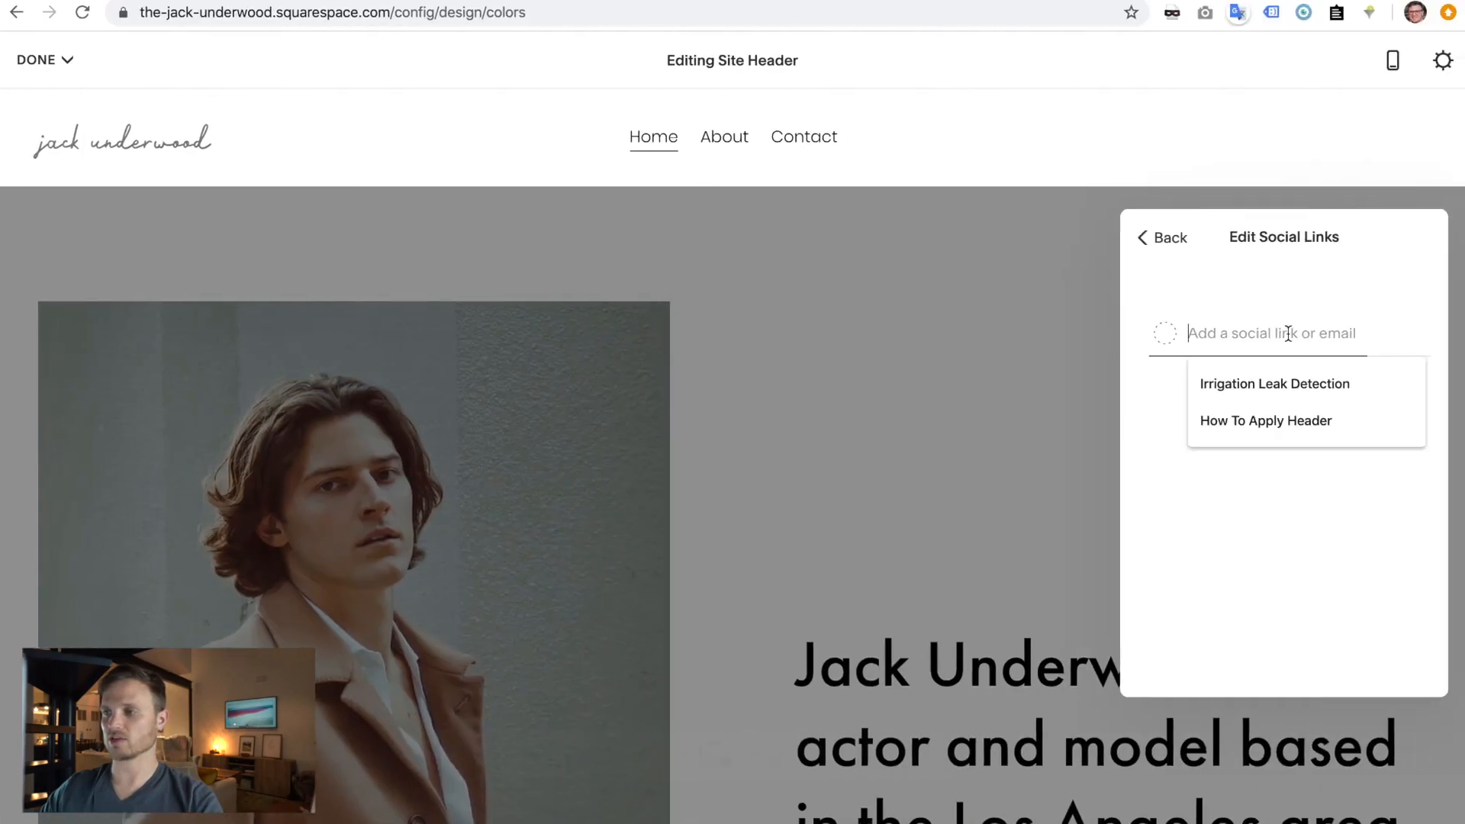
pyautogui.write('https://www.instagram.com/jack_underwood/')
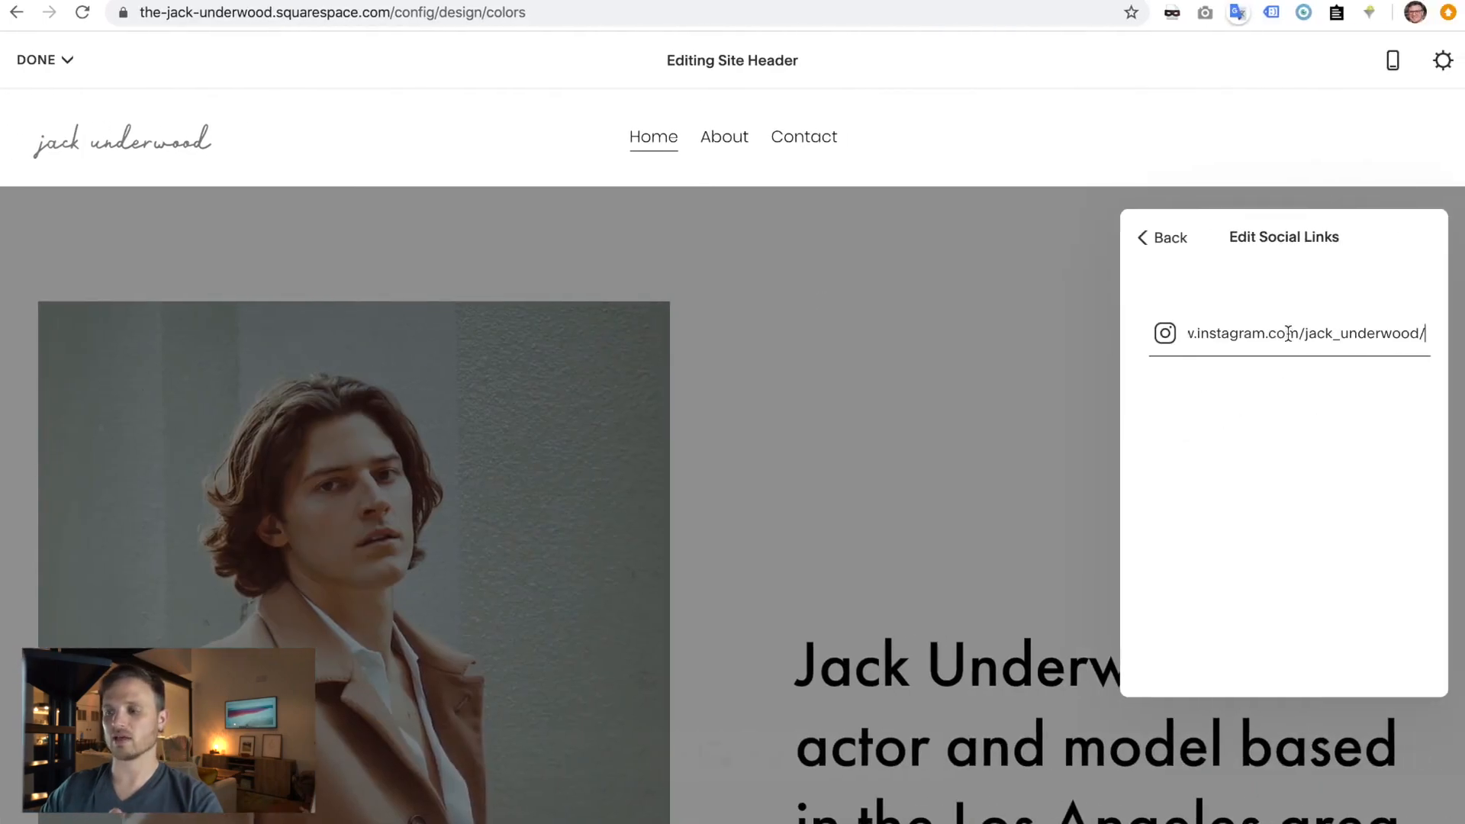
pyautogui.press('Return')
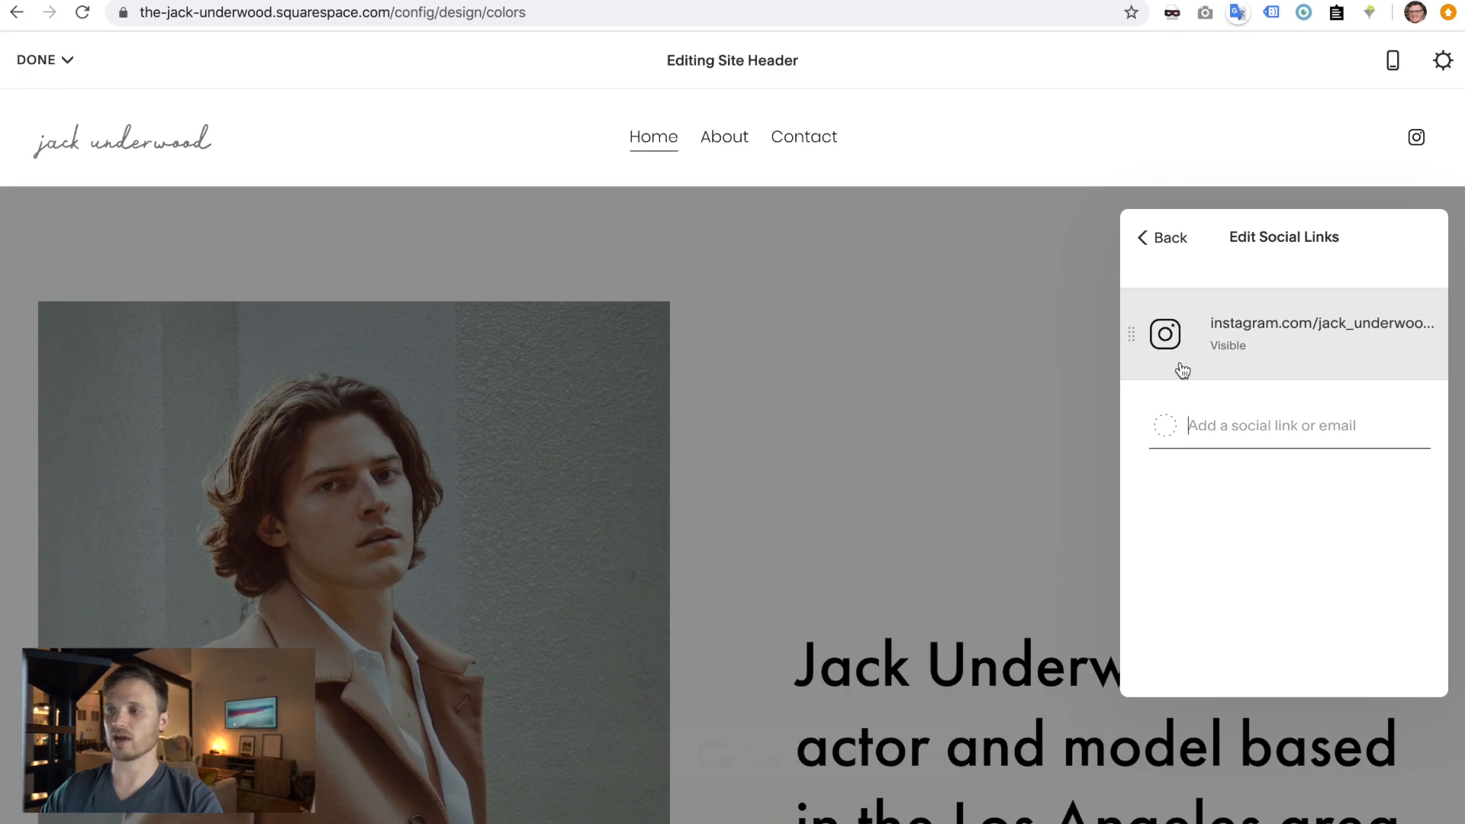
# - Add the Facebook profile URL from the notes as a social link and close the header editor
pyautogui.hotkey('ctrl', 'Left')
pyautogui.click(652, 272)
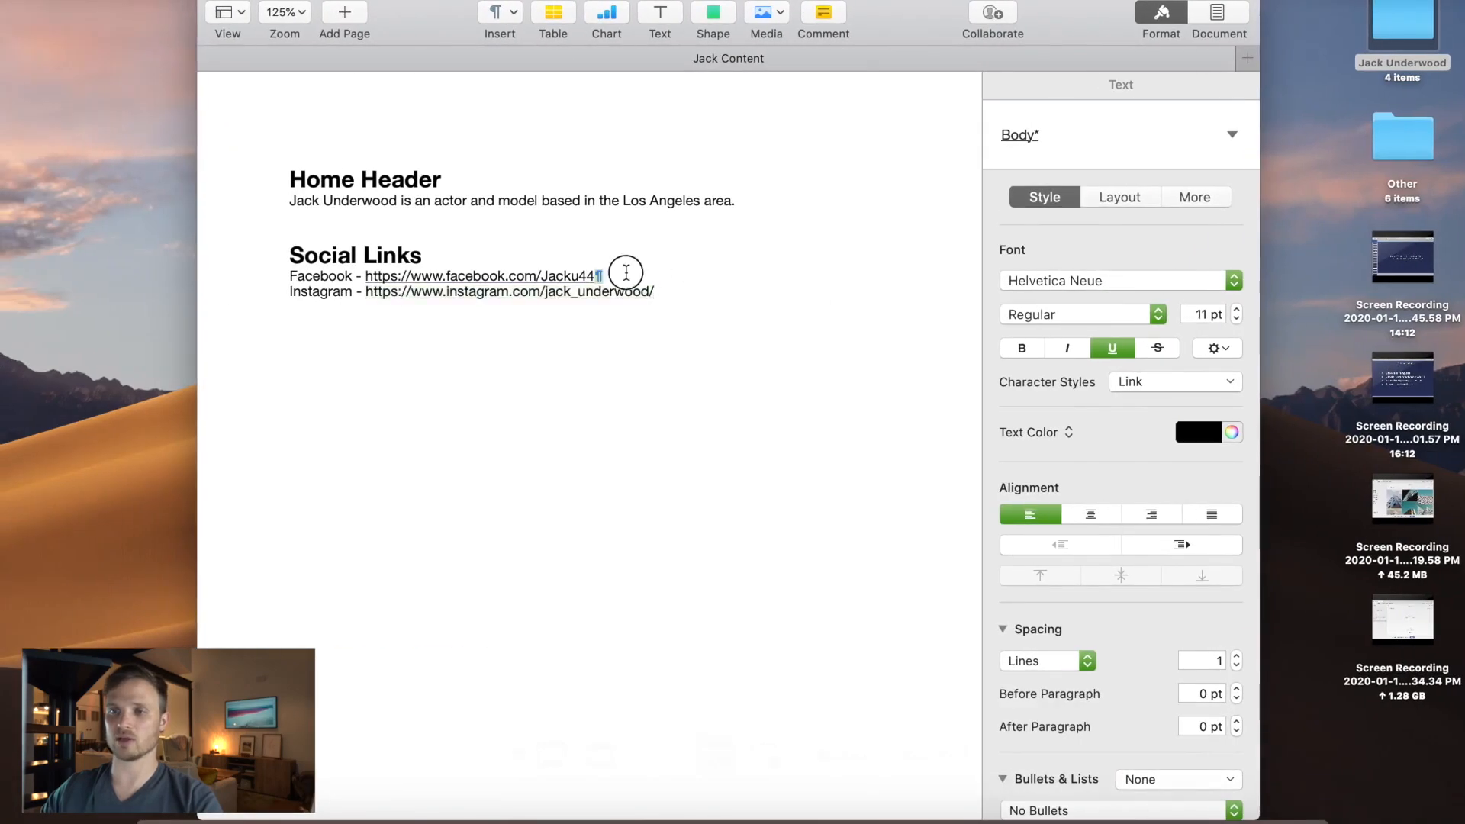
pyautogui.moveTo(653, 272); pyautogui.dragTo(396, 280)
pyautogui.hotkey('ctrl', 'c')
pyautogui.hotkey('ctrl', 'Right')
pyautogui.click(1304, 415)
pyautogui.hotkey('ctrl', 'v')
pyautogui.press('Return')
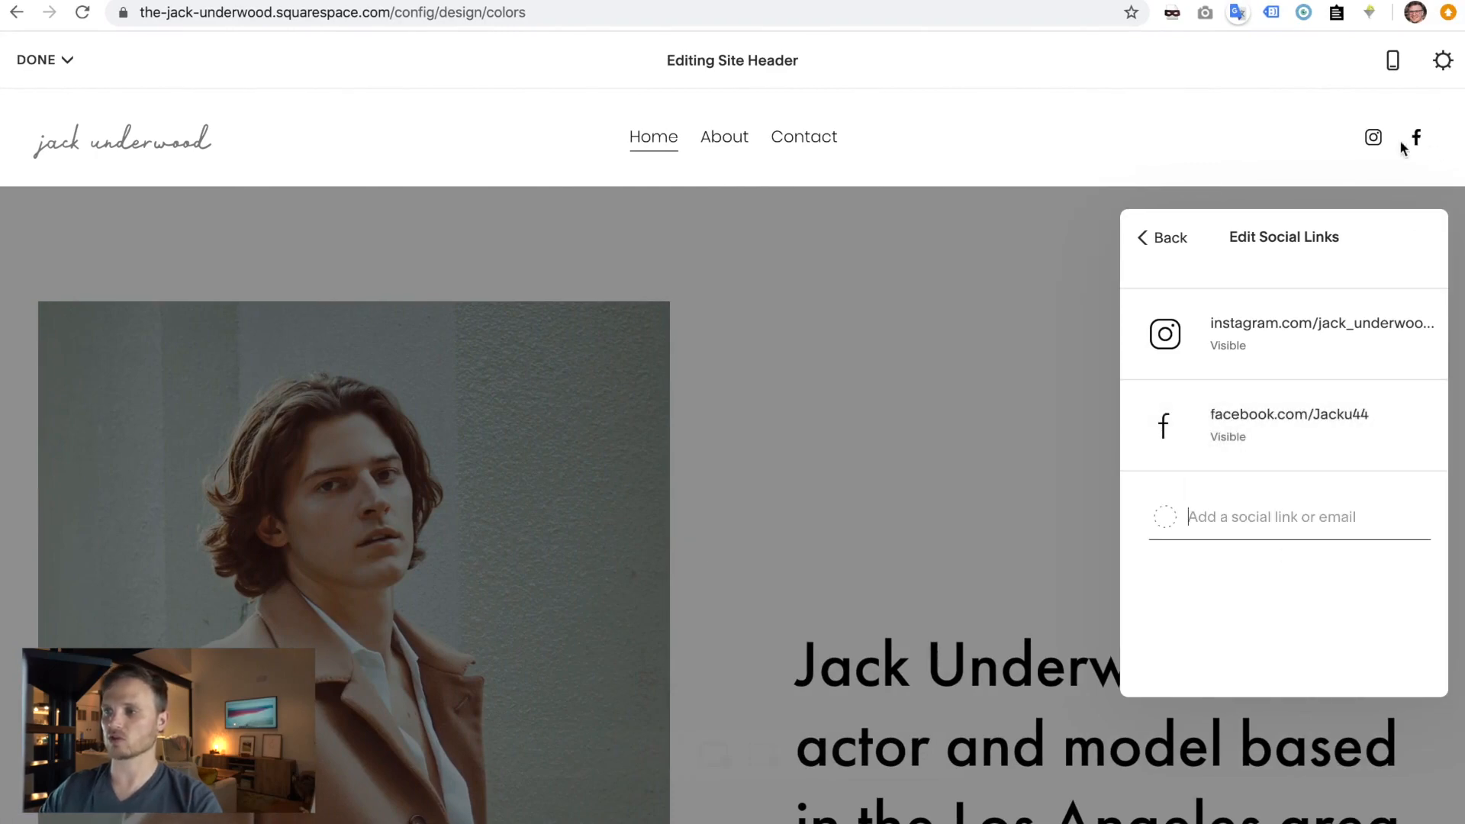
pyautogui.click(1164, 239)
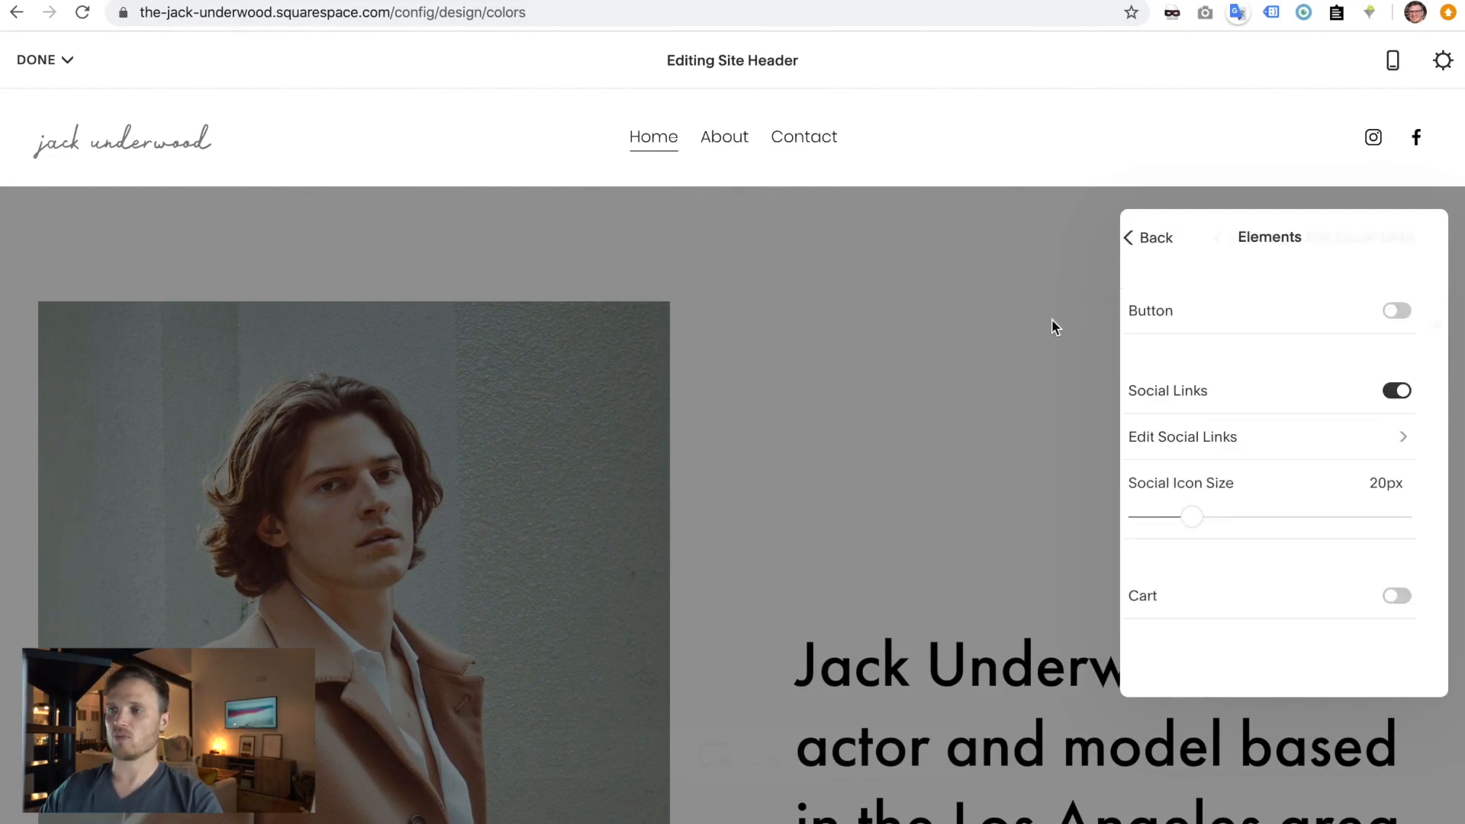
pyautogui.click(959, 373)
# - Insert a Social Links block above the home image, then cancel and delete it
pyautogui.scroll(-10, 960, 373)
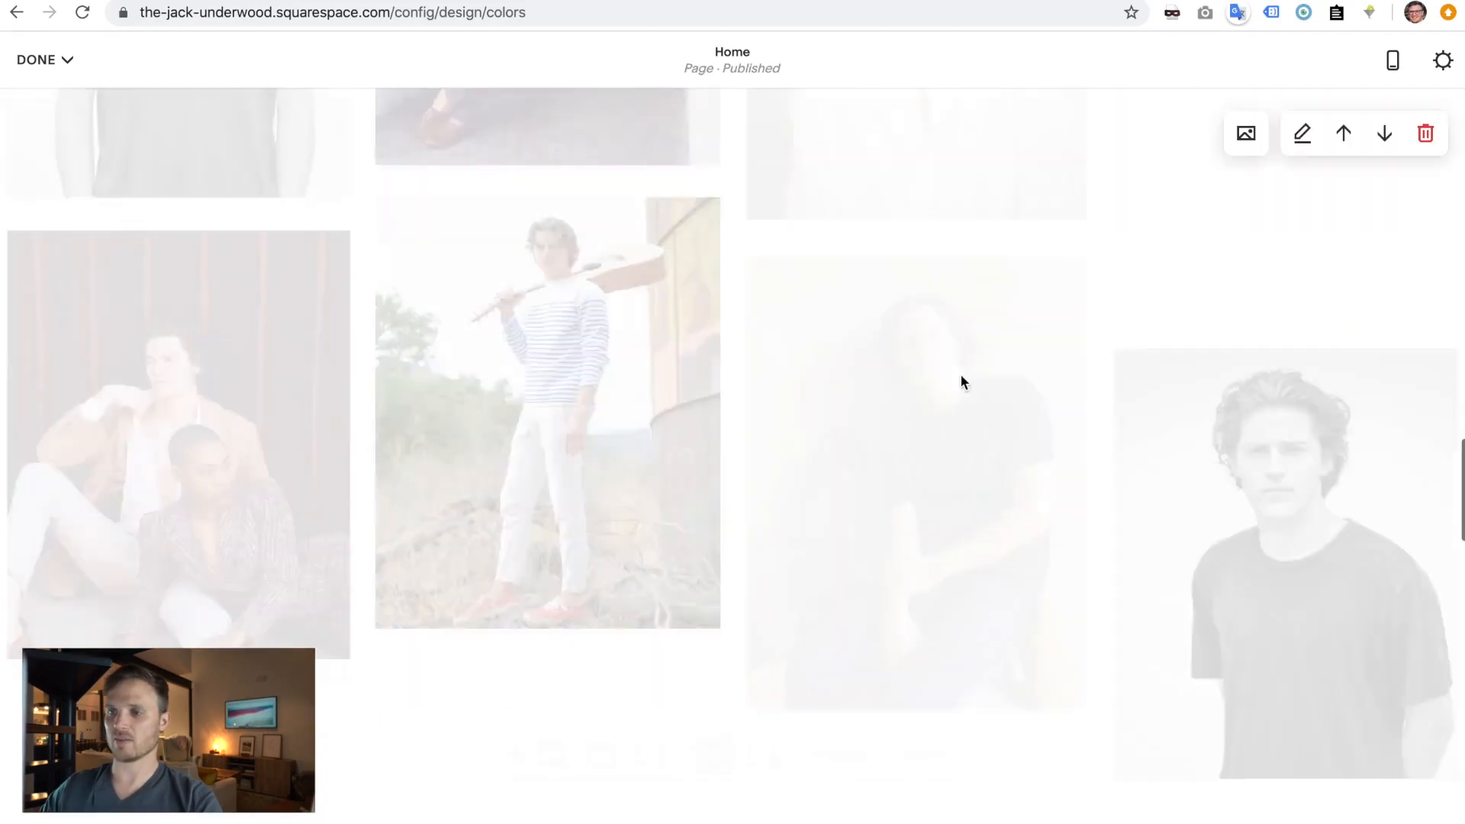
pyautogui.scroll(-5, 960, 373)
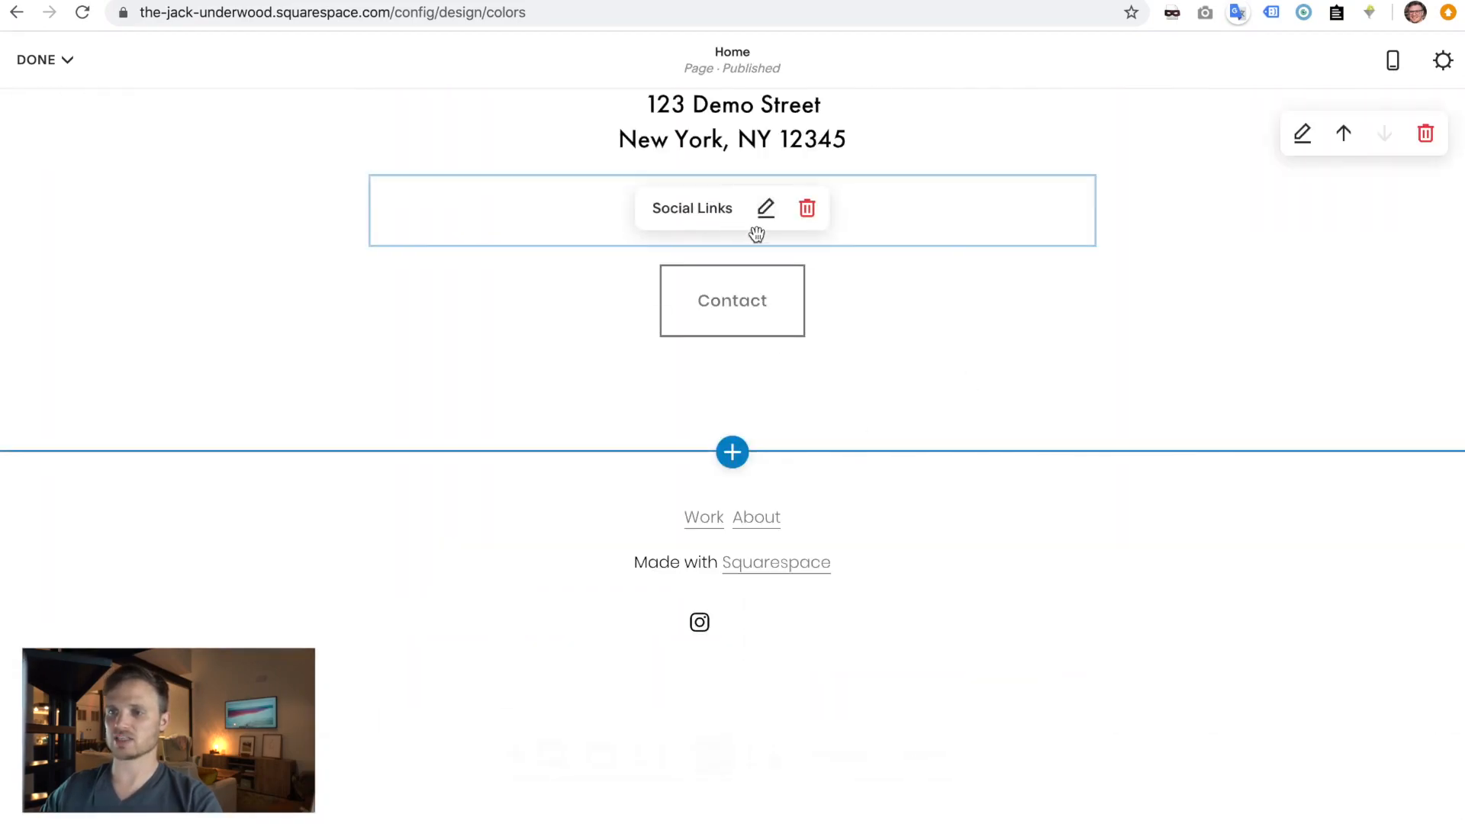
pyautogui.scroll(2, 756, 235)
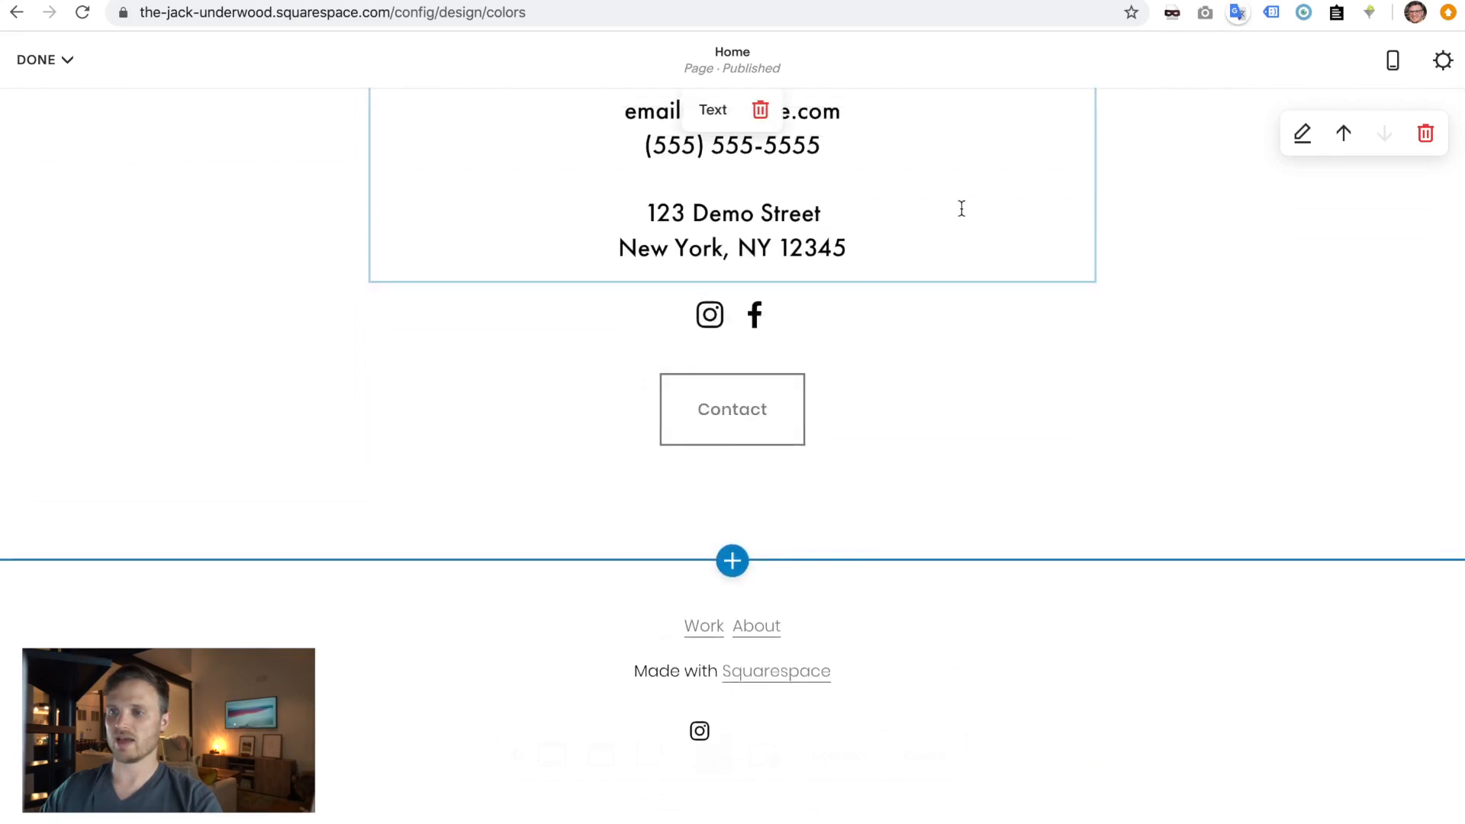
pyautogui.scroll(1, 961, 208)
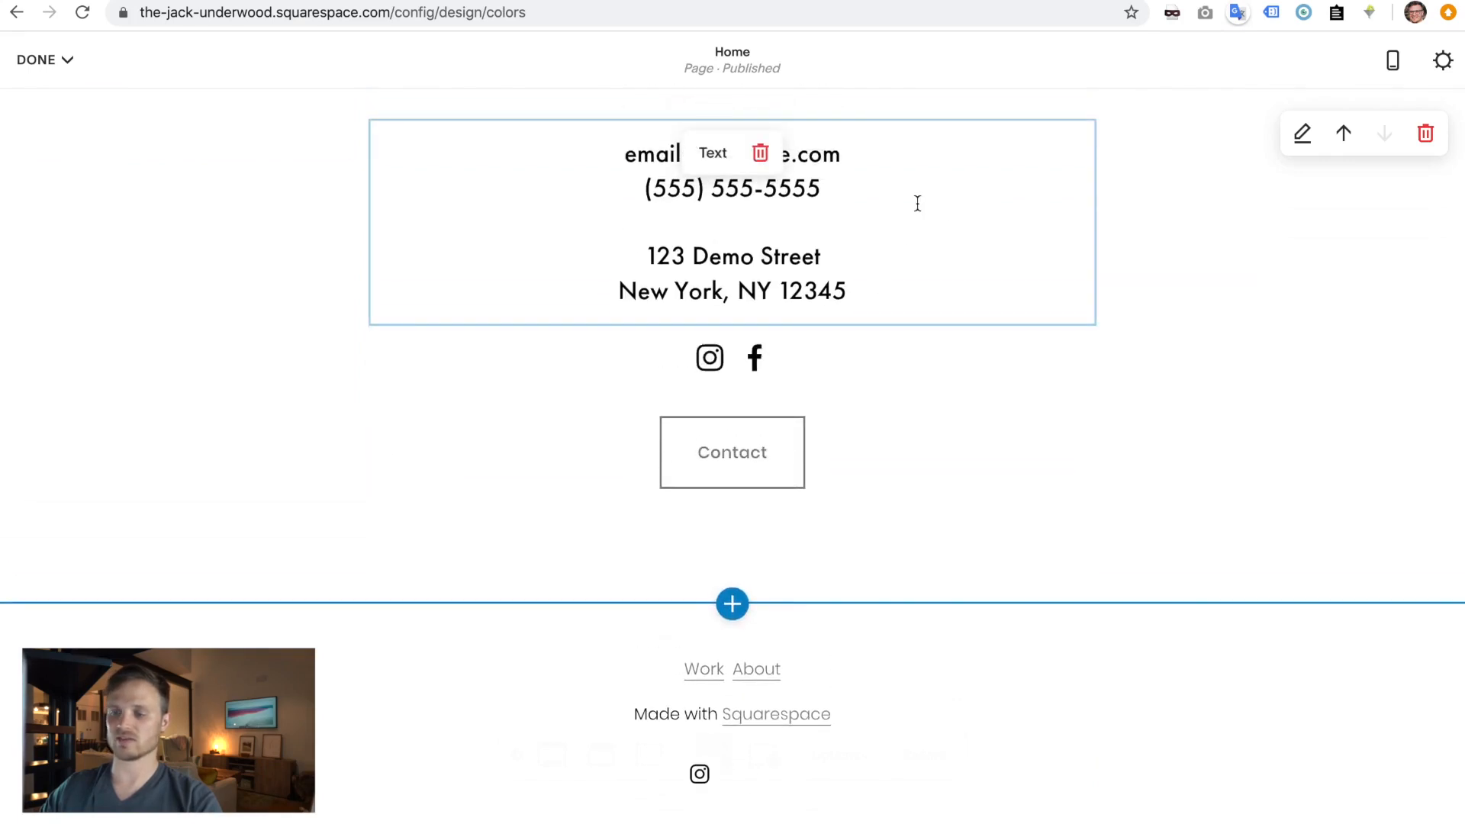
pyautogui.scroll(15, 917, 202)
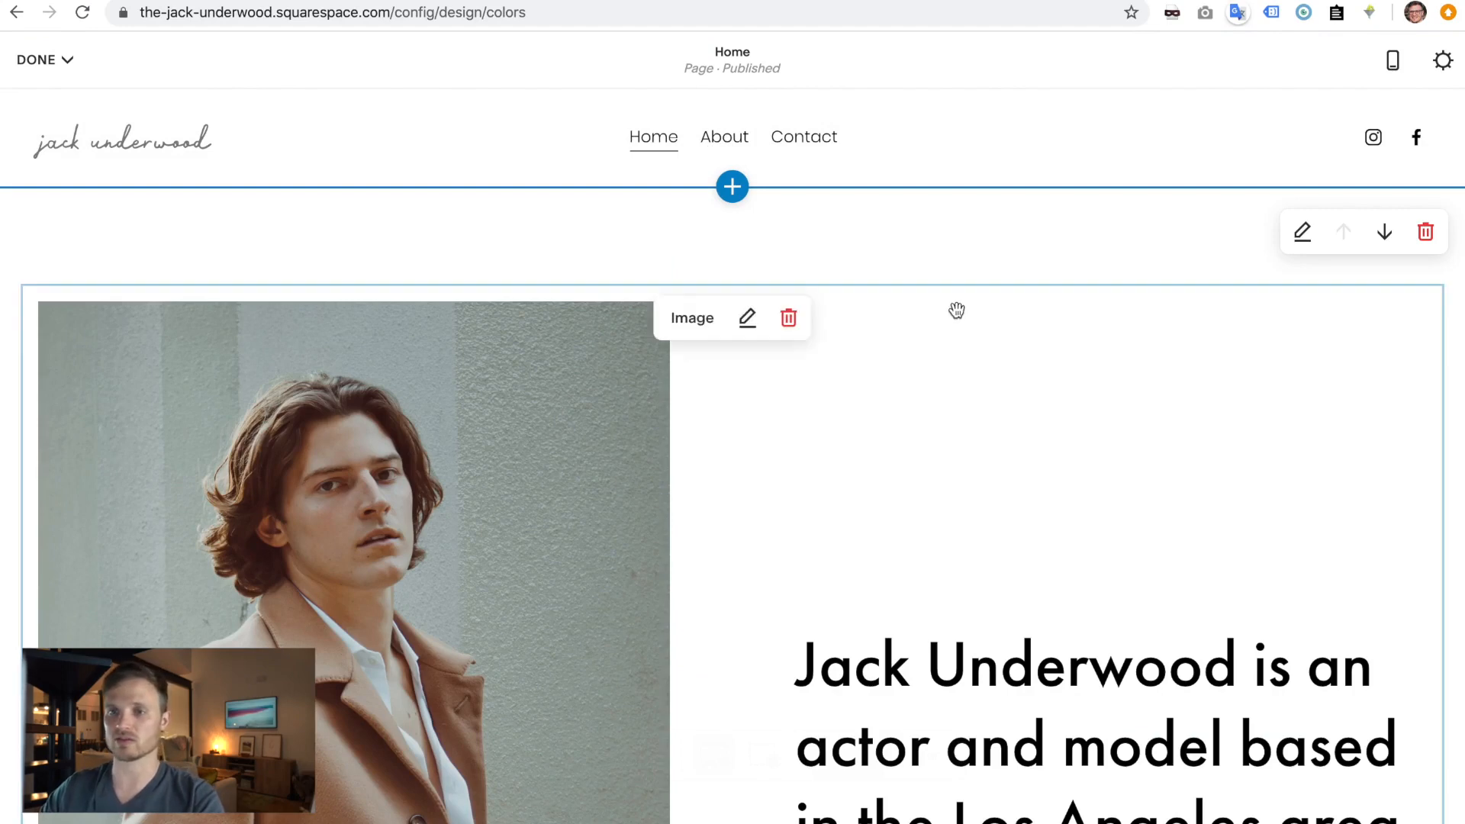
pyautogui.click(23, 285)
pyautogui.scroll(-10, 305, 526)
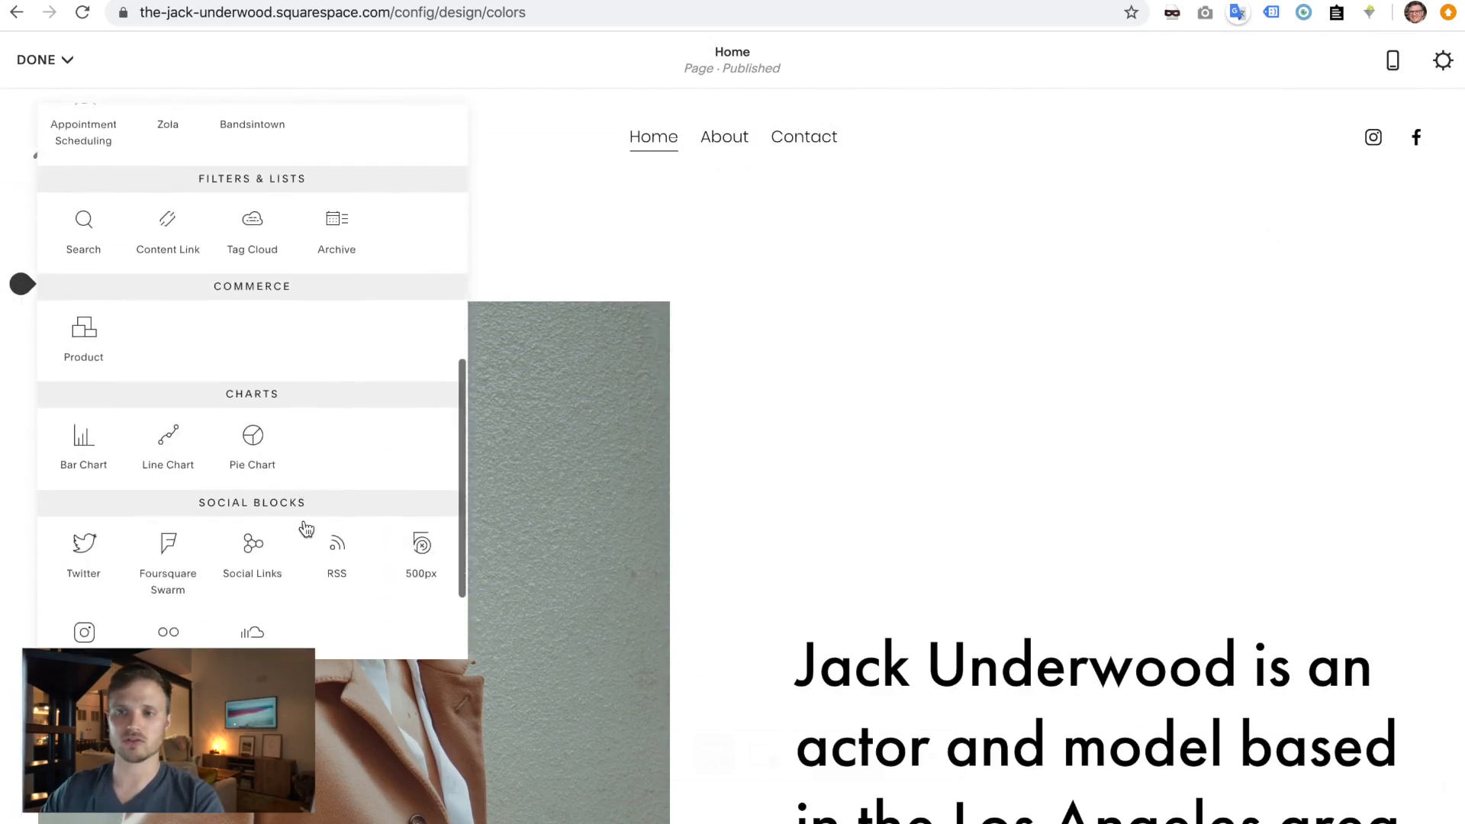
pyautogui.click(267, 499)
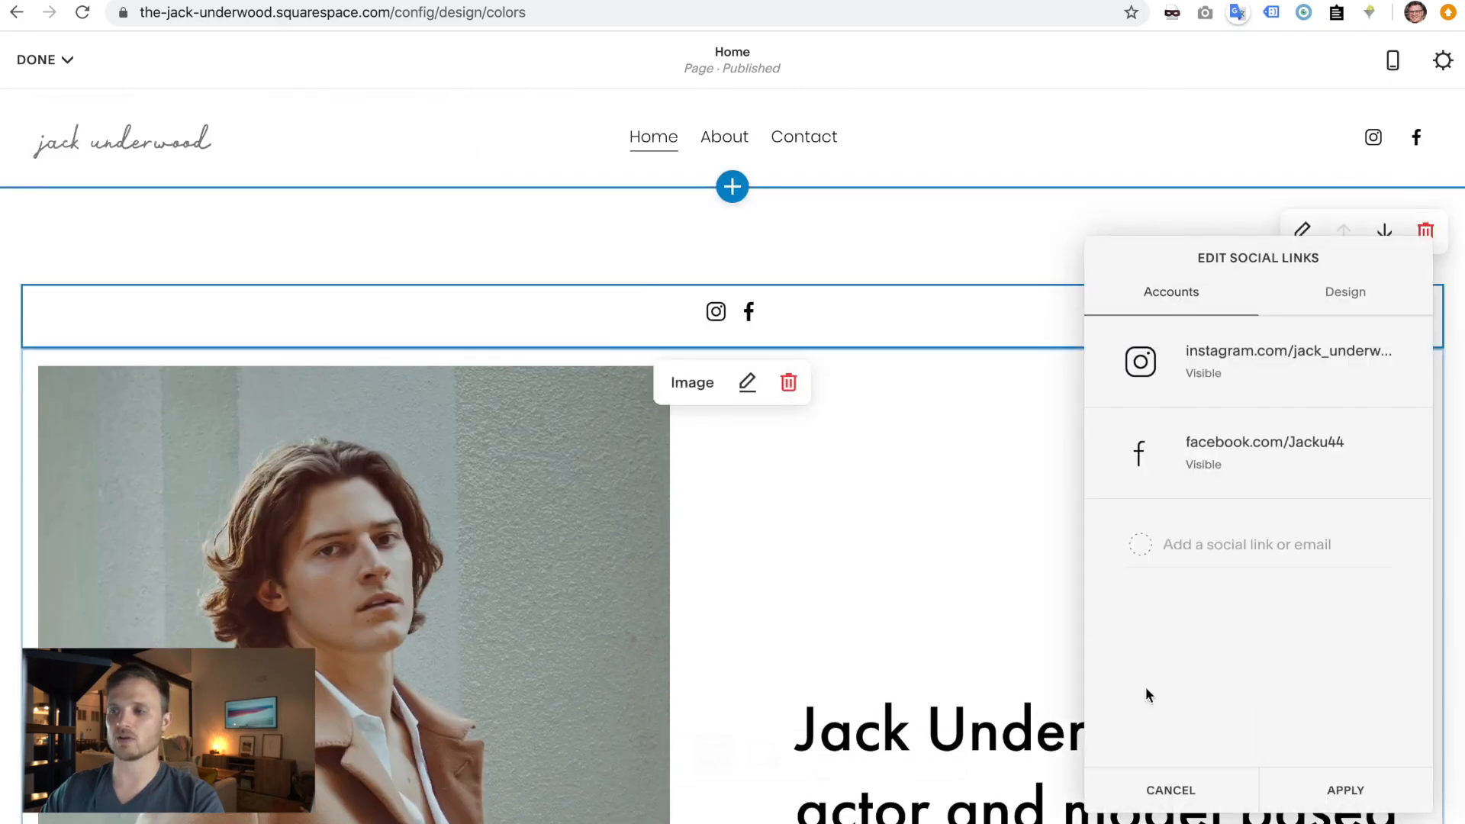
pyautogui.click(1182, 788)
pyautogui.click(813, 330)
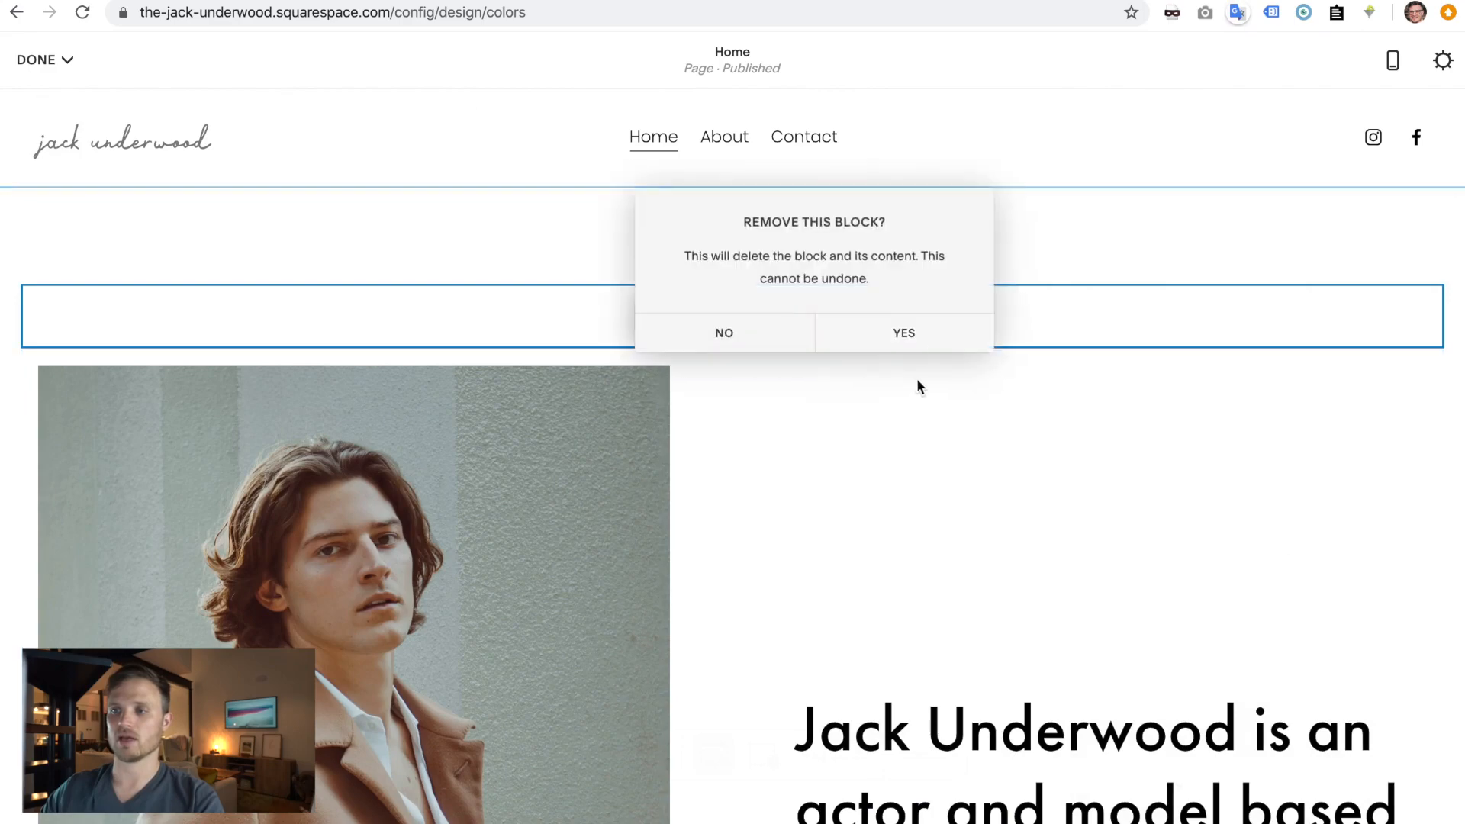
pyautogui.click(906, 333)
# - Open Edit Site Header on the Home page
pyautogui.click(907, 158)
pyautogui.click(968, 244)
pyautogui.click(737, 136)
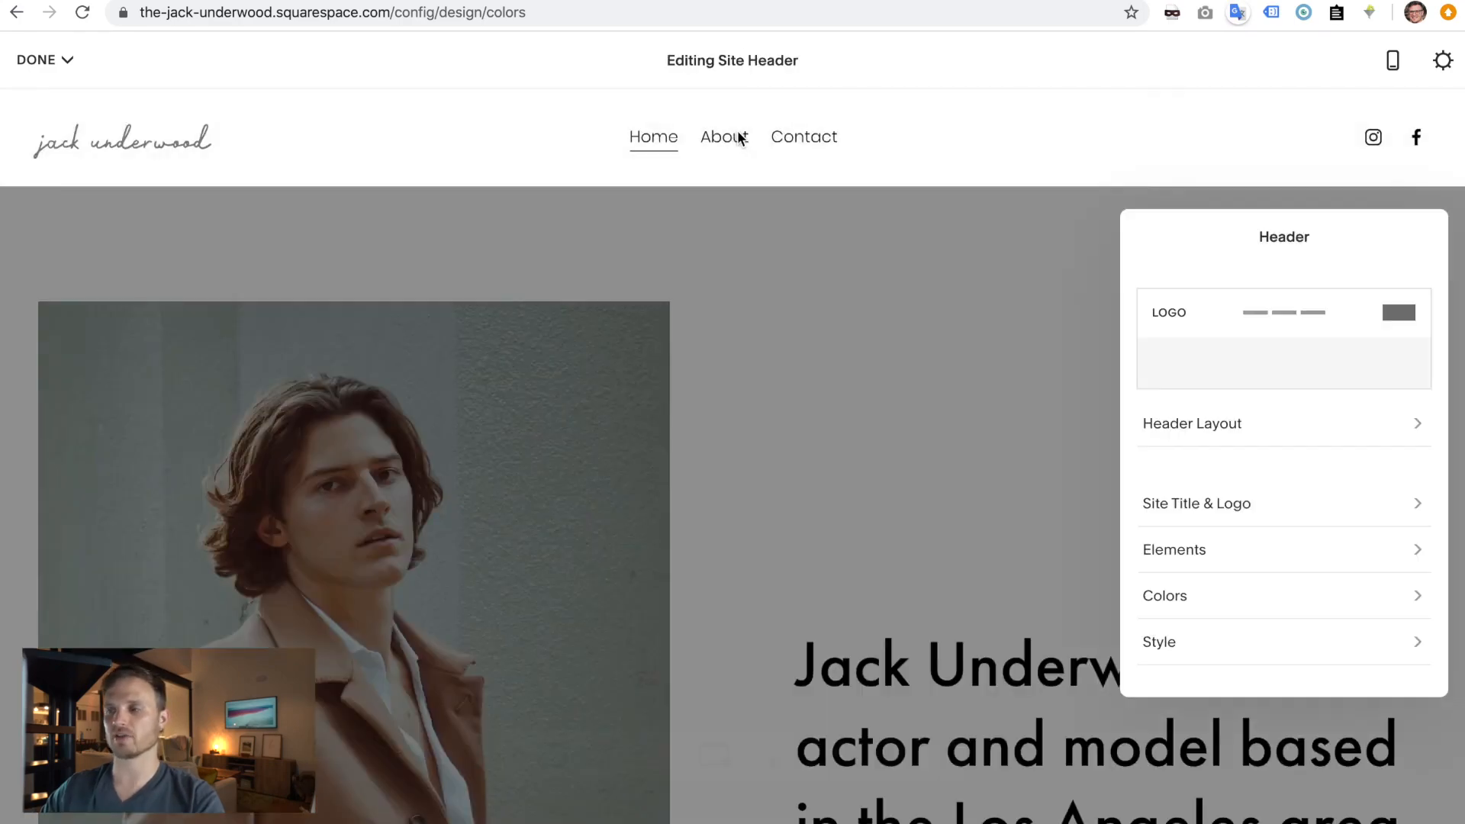
pyautogui.click(1221, 426)
pyautogui.click(1243, 504)
pyautogui.click(1252, 340)
pyautogui.scroll(-3, 1252, 340)
pyautogui.click(1278, 602)
pyautogui.scroll(3, 1249, 433)
pyautogui.scroll(1, 1249, 434)
pyautogui.click(1254, 560)
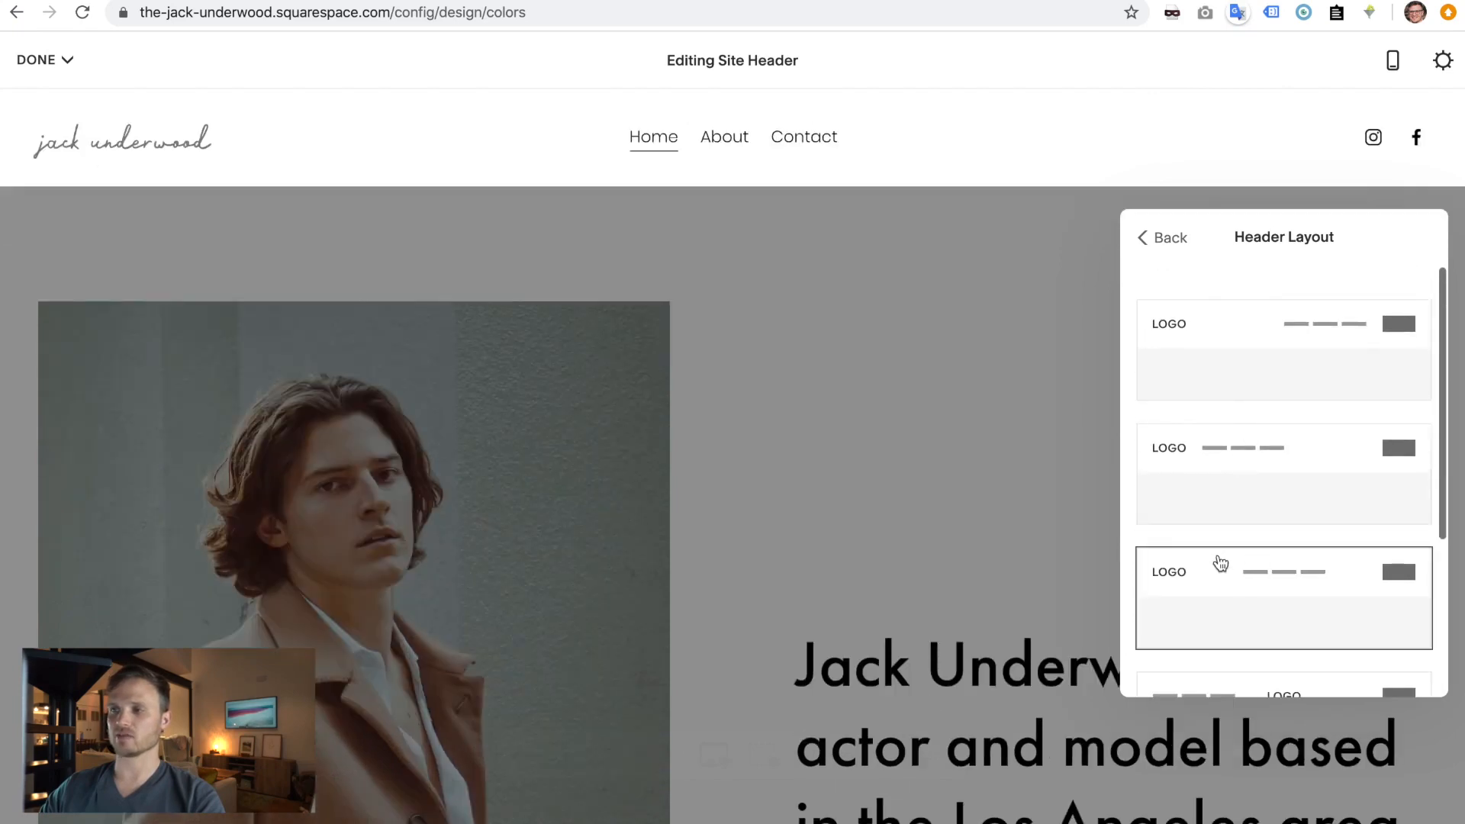
pyautogui.click(1186, 238)
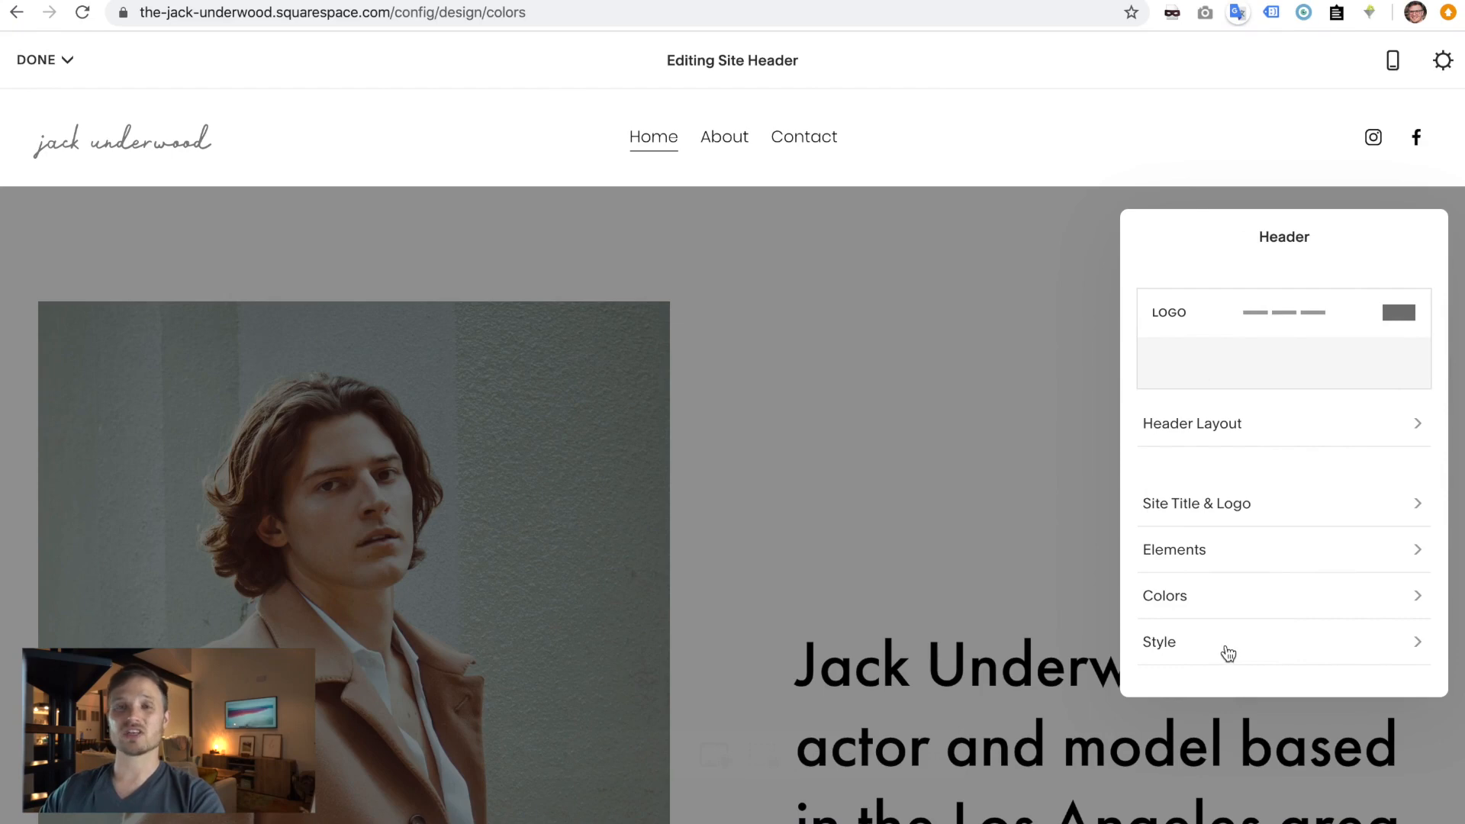
# - Set the header's Fixed Header Style to Basic and save the site
pyautogui.click(1210, 599)
pyautogui.click(1153, 238)
pyautogui.click(1207, 643)
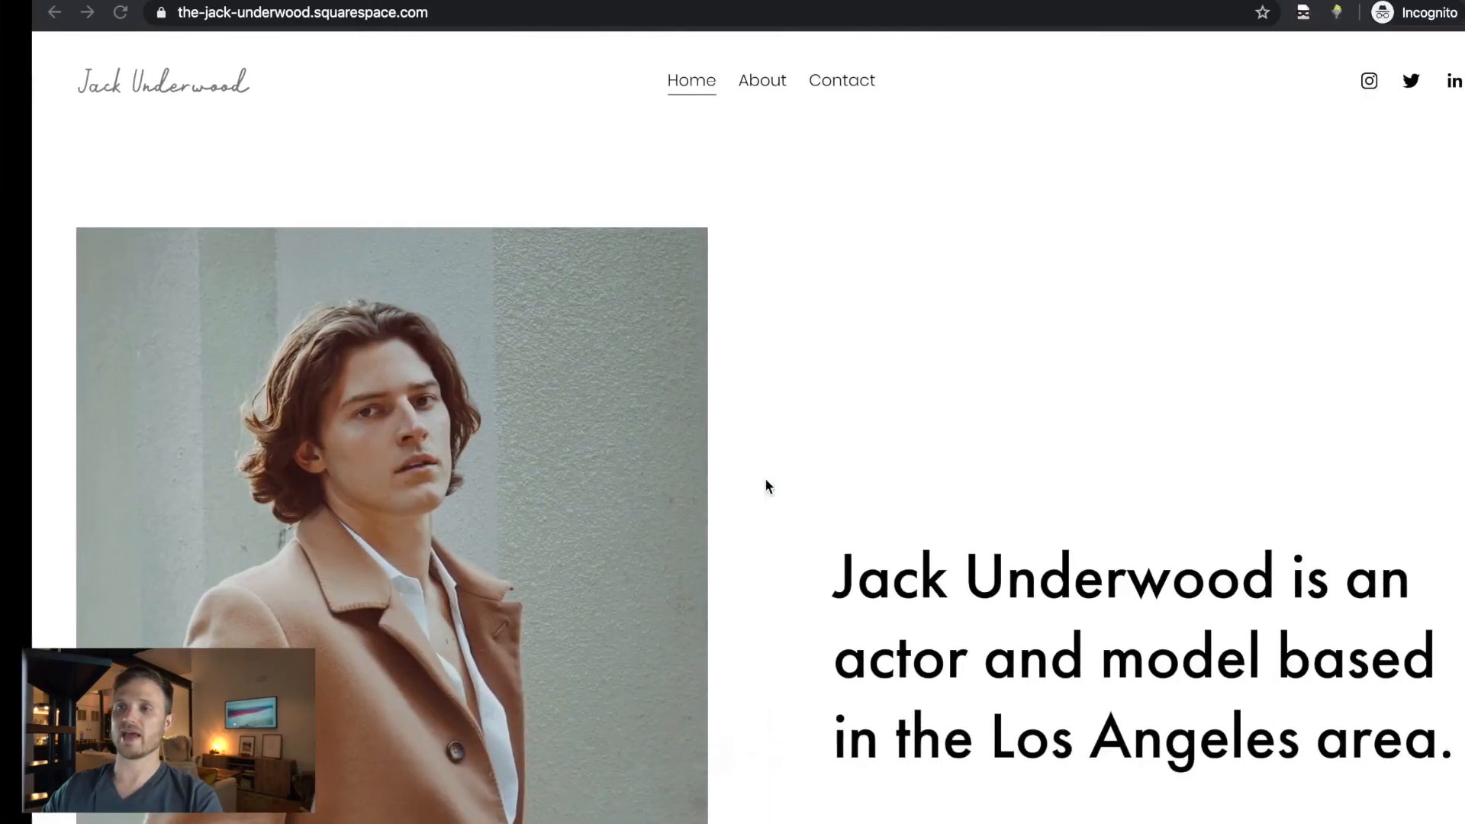
pyautogui.scroll(-8, 458, 470)
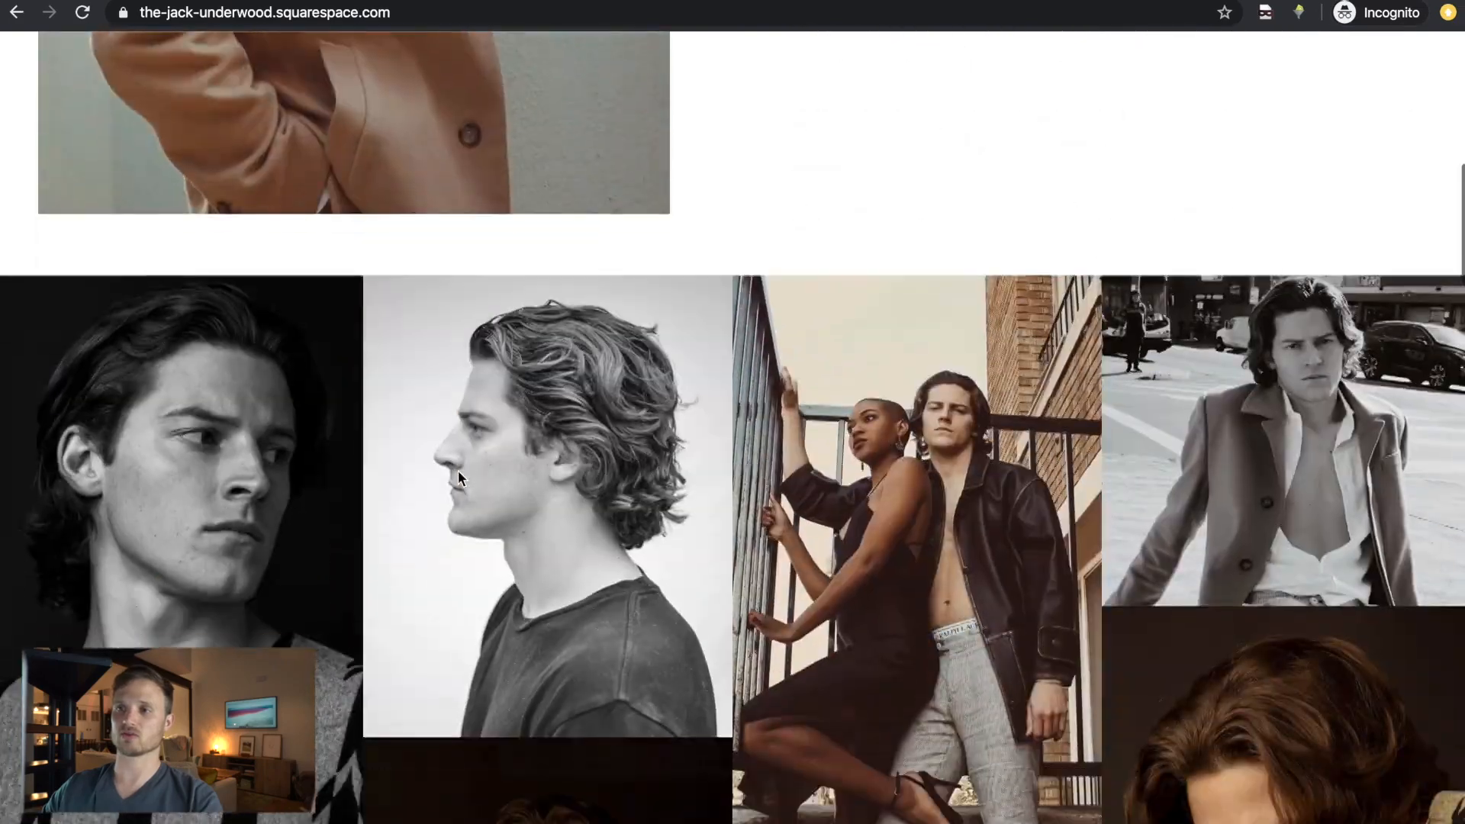
pyautogui.scroll(-20, 458, 475)
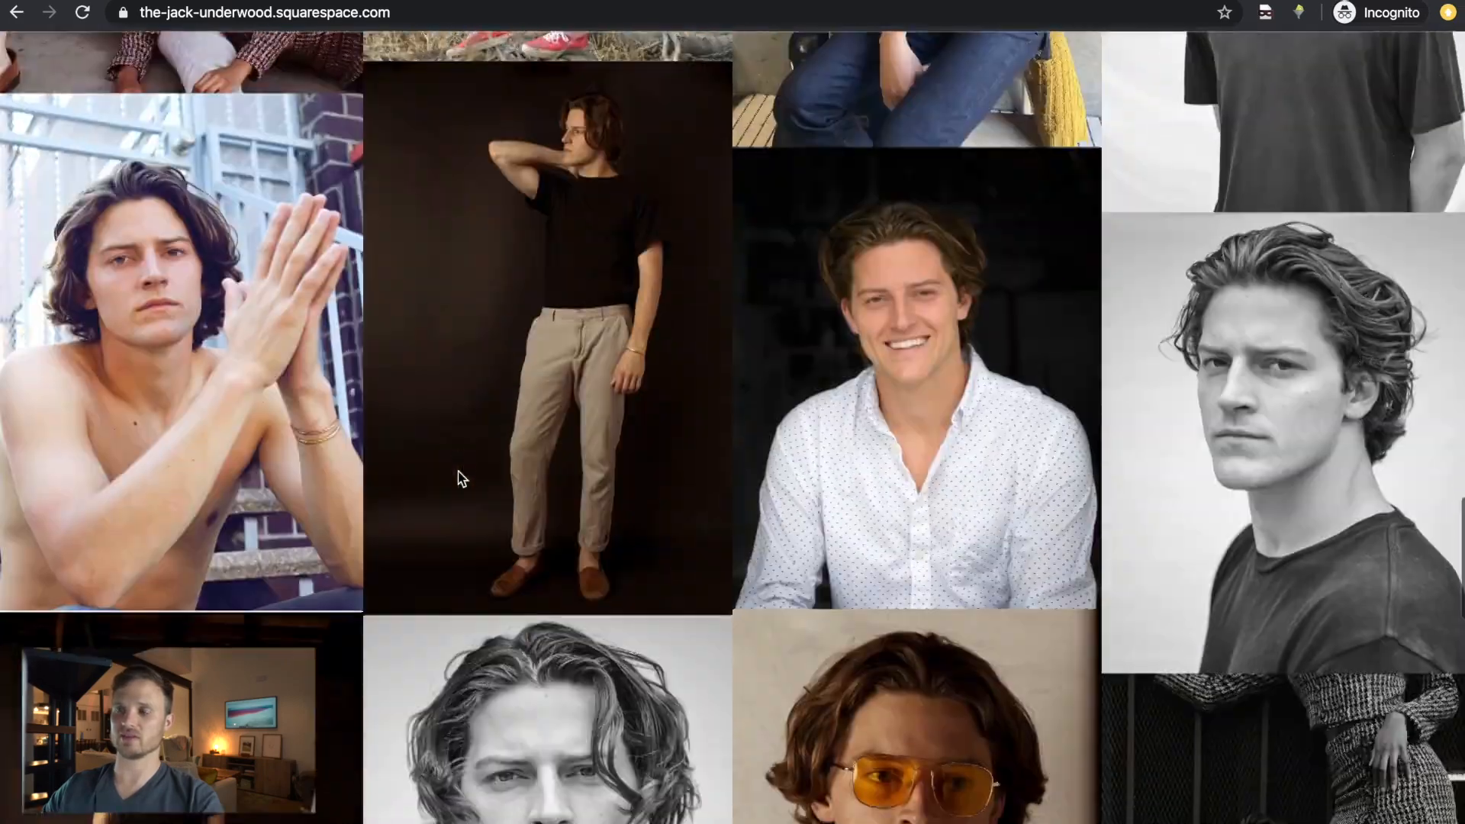
pyautogui.scroll(10, 458, 473)
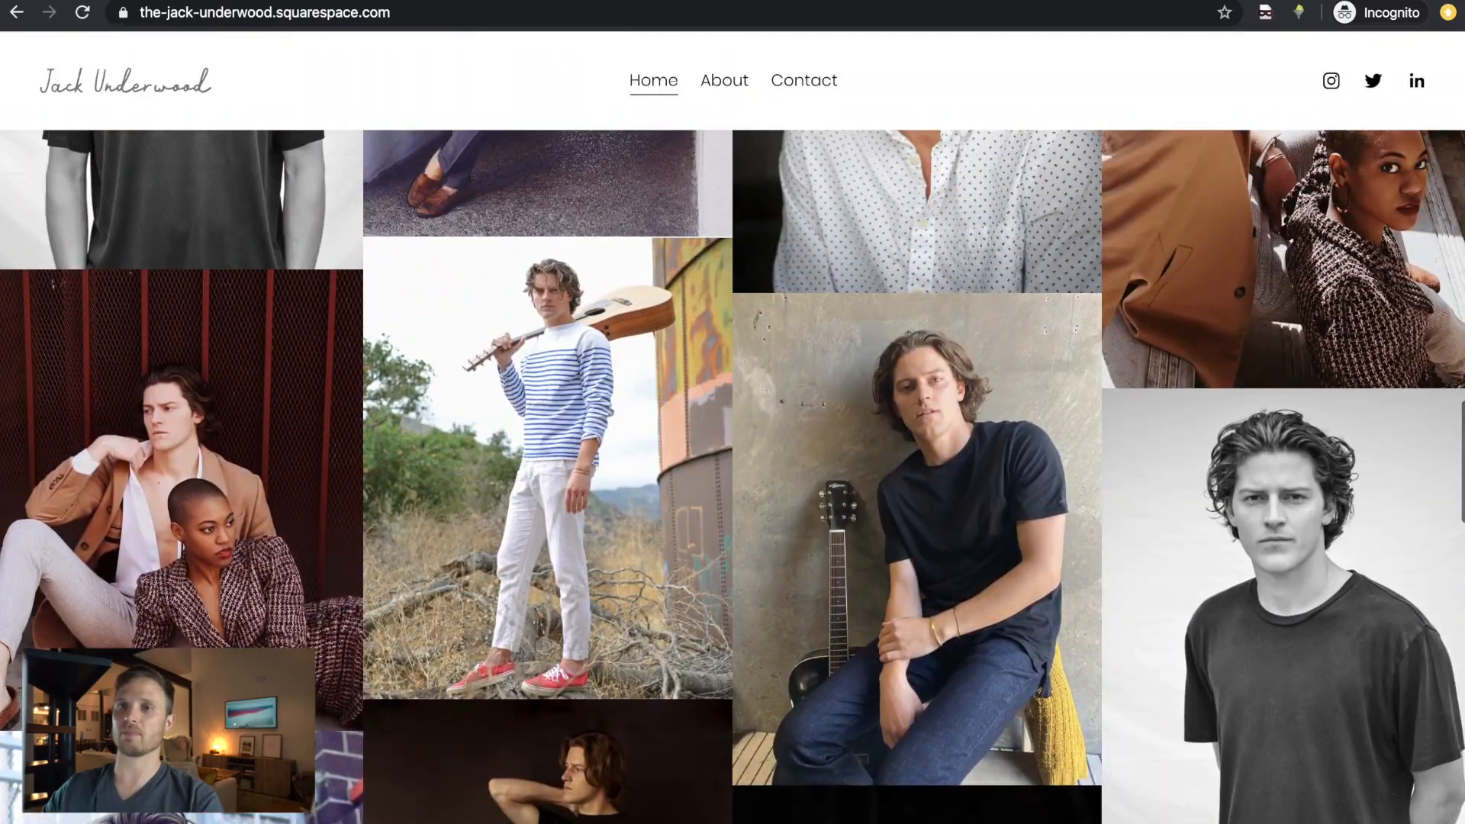
pyautogui.hscroll(-5, 555, 298)
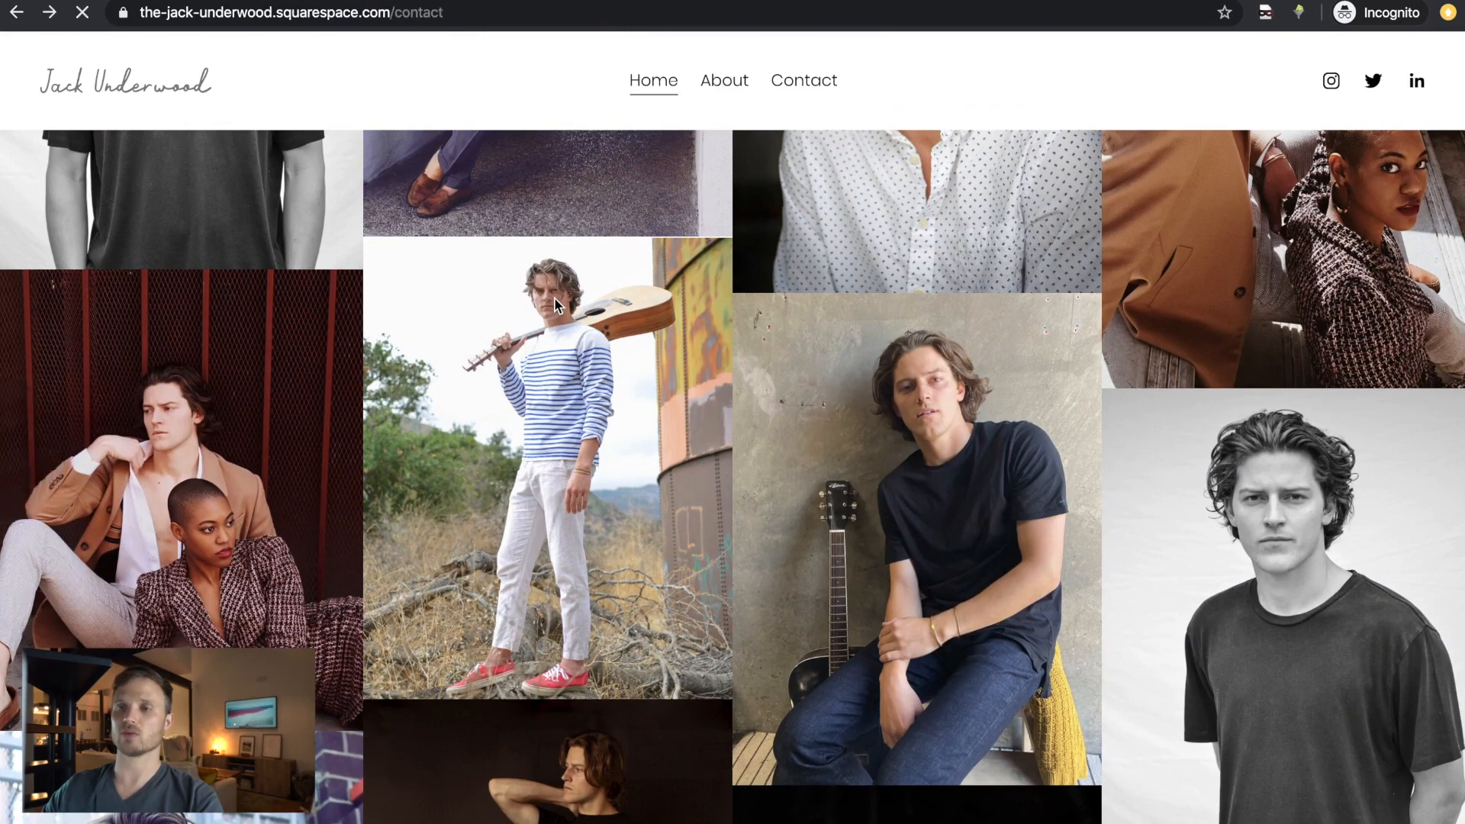
pyautogui.hscroll(5, 555, 299)
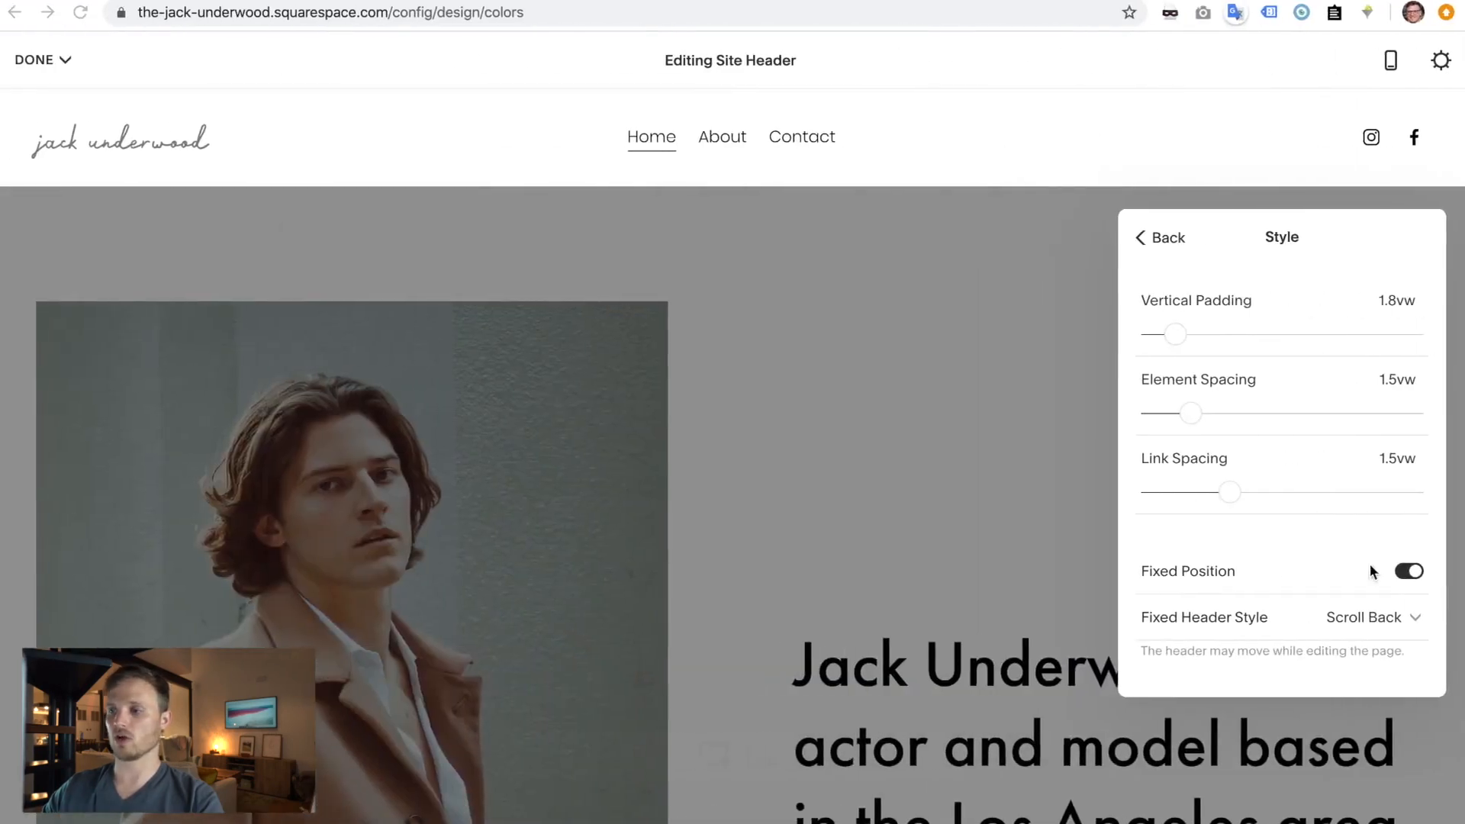
pyautogui.click(1411, 620)
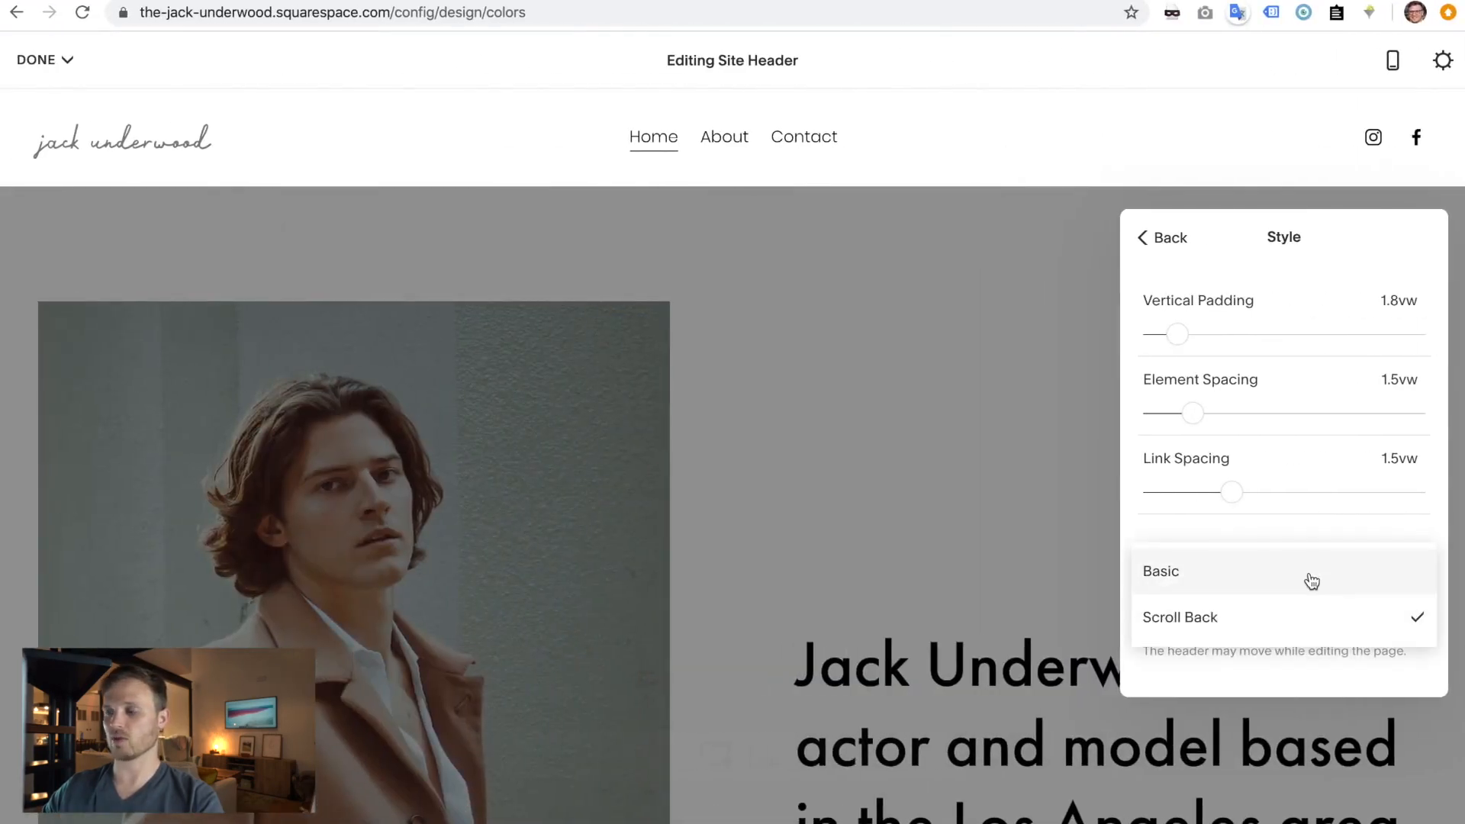
pyautogui.click(1245, 585)
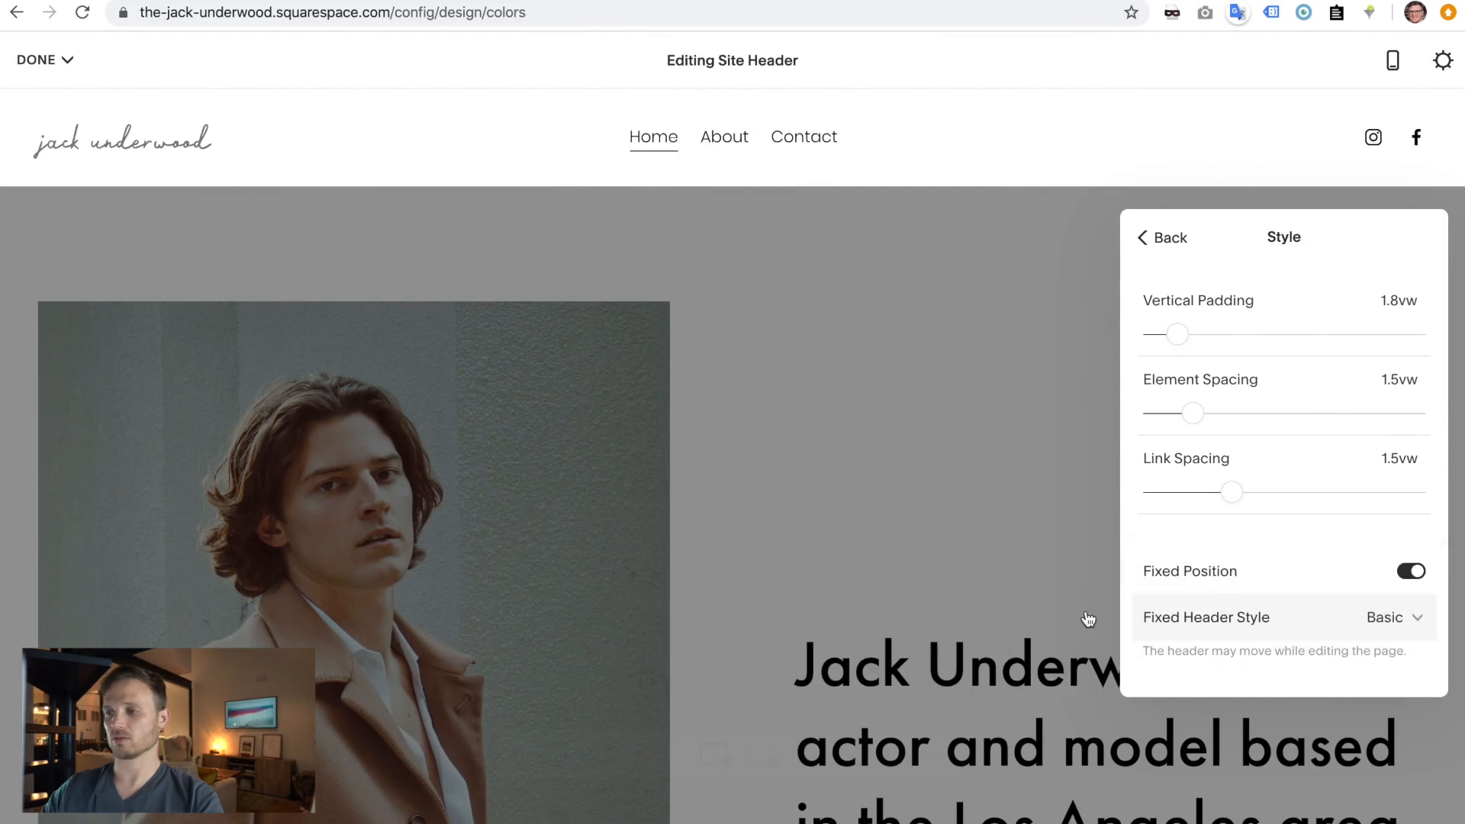
pyautogui.click(1092, 574)
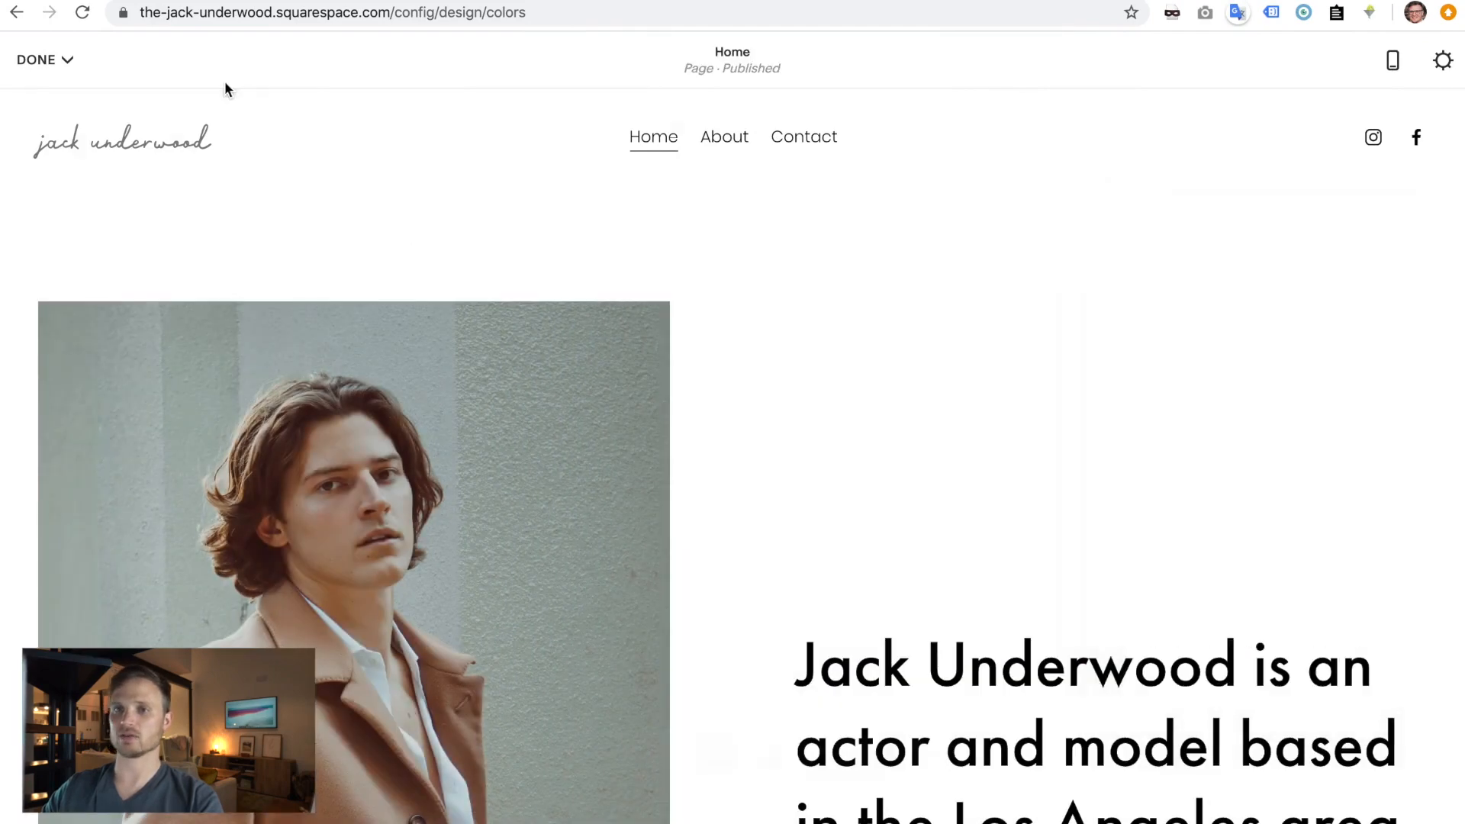
pyautogui.click(66, 60)
pyautogui.click(89, 109)
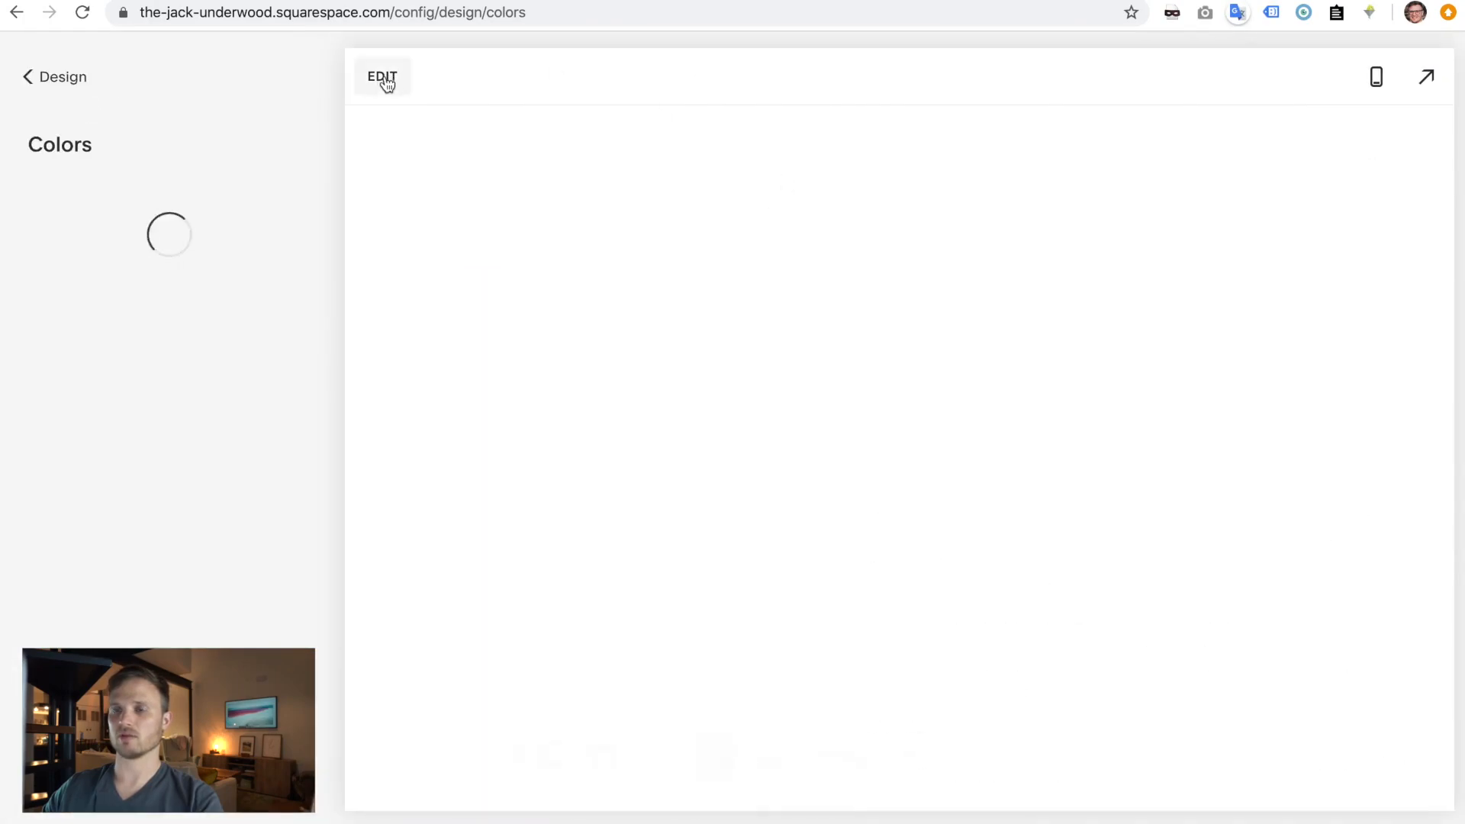
# - Reload and scroll the live site to check the header, then re-enter edit mode
pyautogui.hotkey('ctrl', 'Right')
pyautogui.click(84, 13)
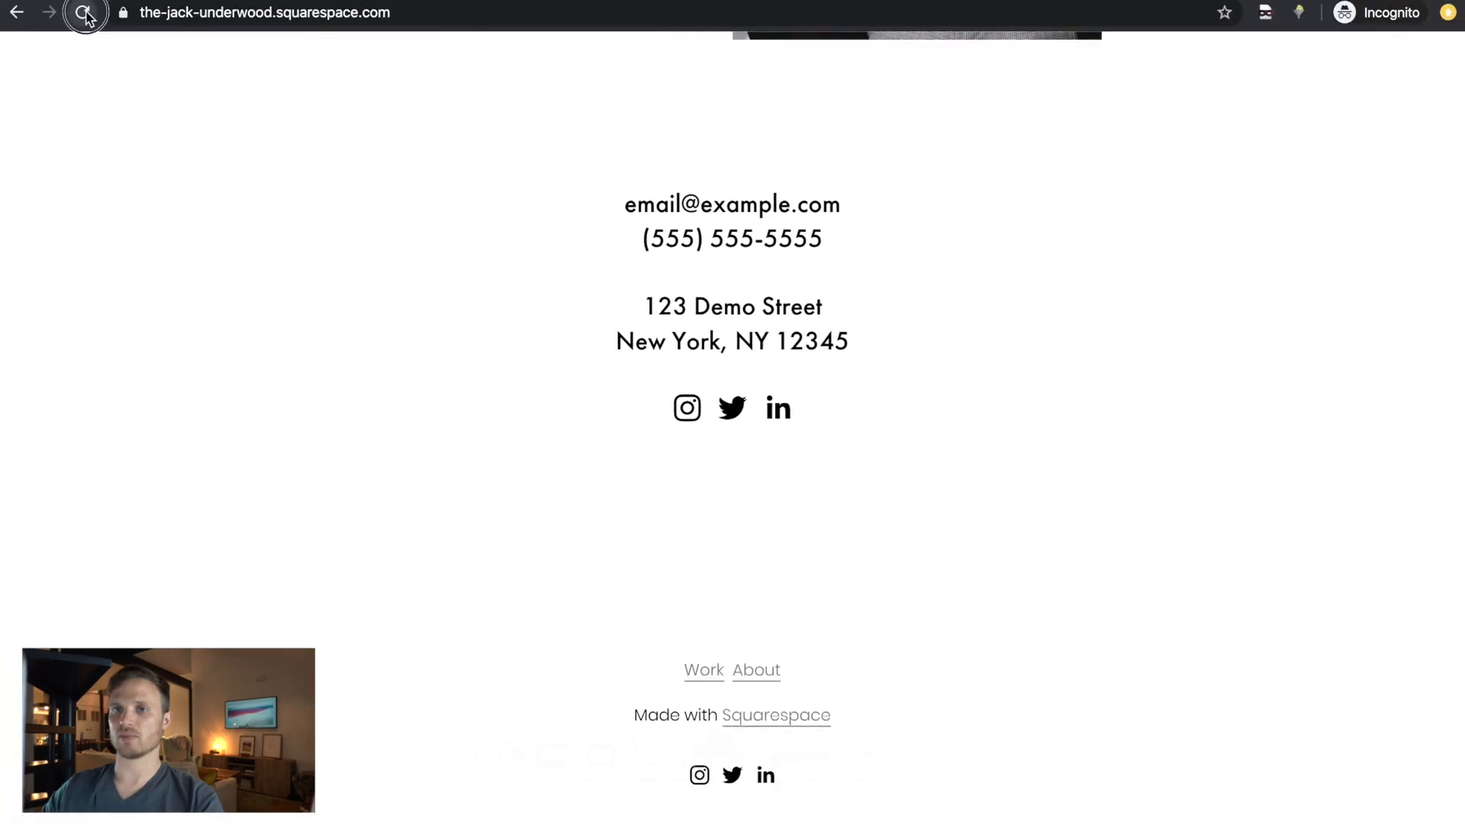
pyautogui.scroll(-4, 337, 190)
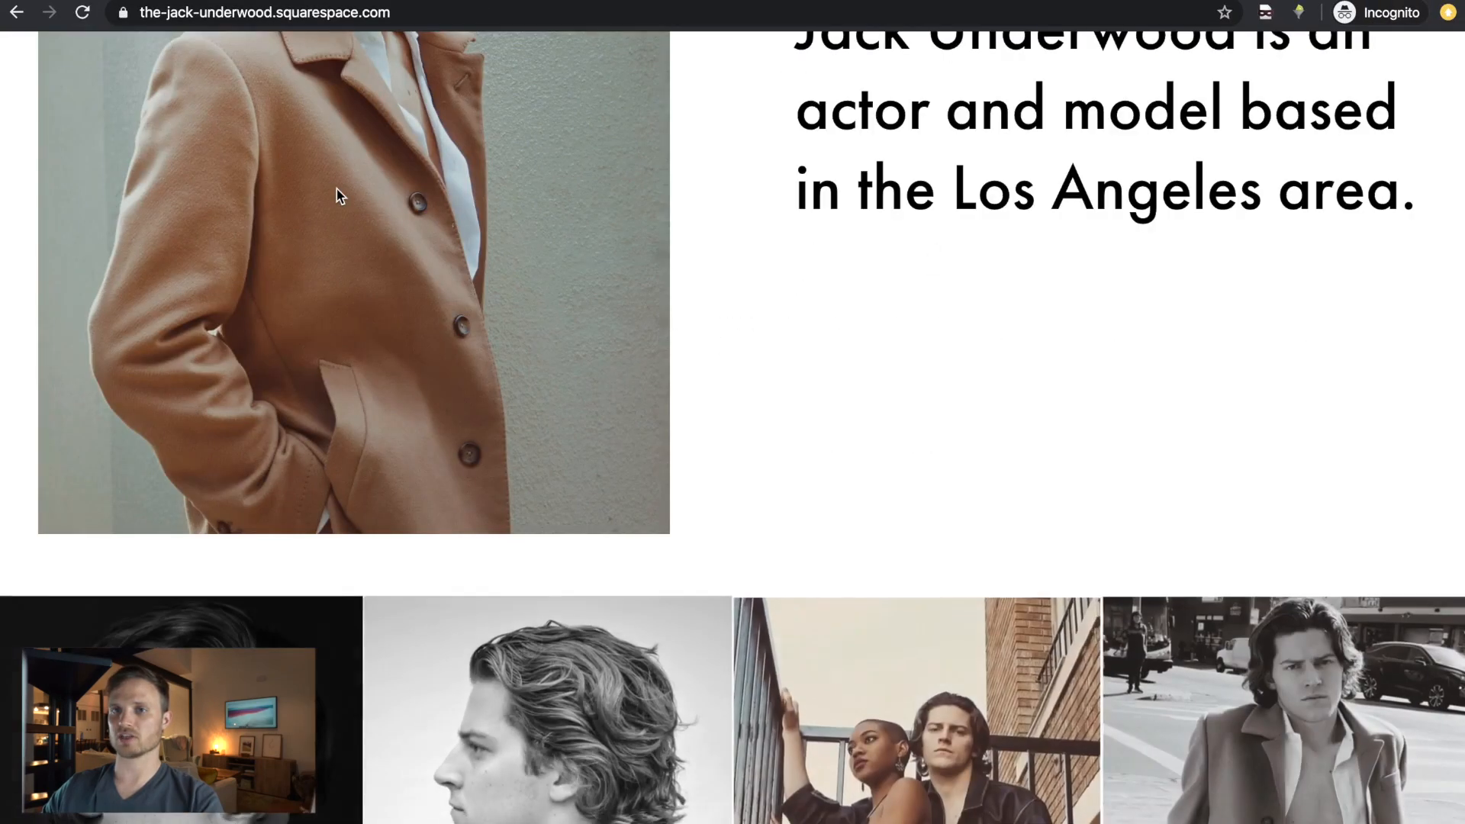
pyautogui.scroll(3, 336, 189)
pyautogui.scroll(-1, 337, 190)
pyautogui.hotkey('ctrl', 'Left')
pyautogui.click(384, 77)
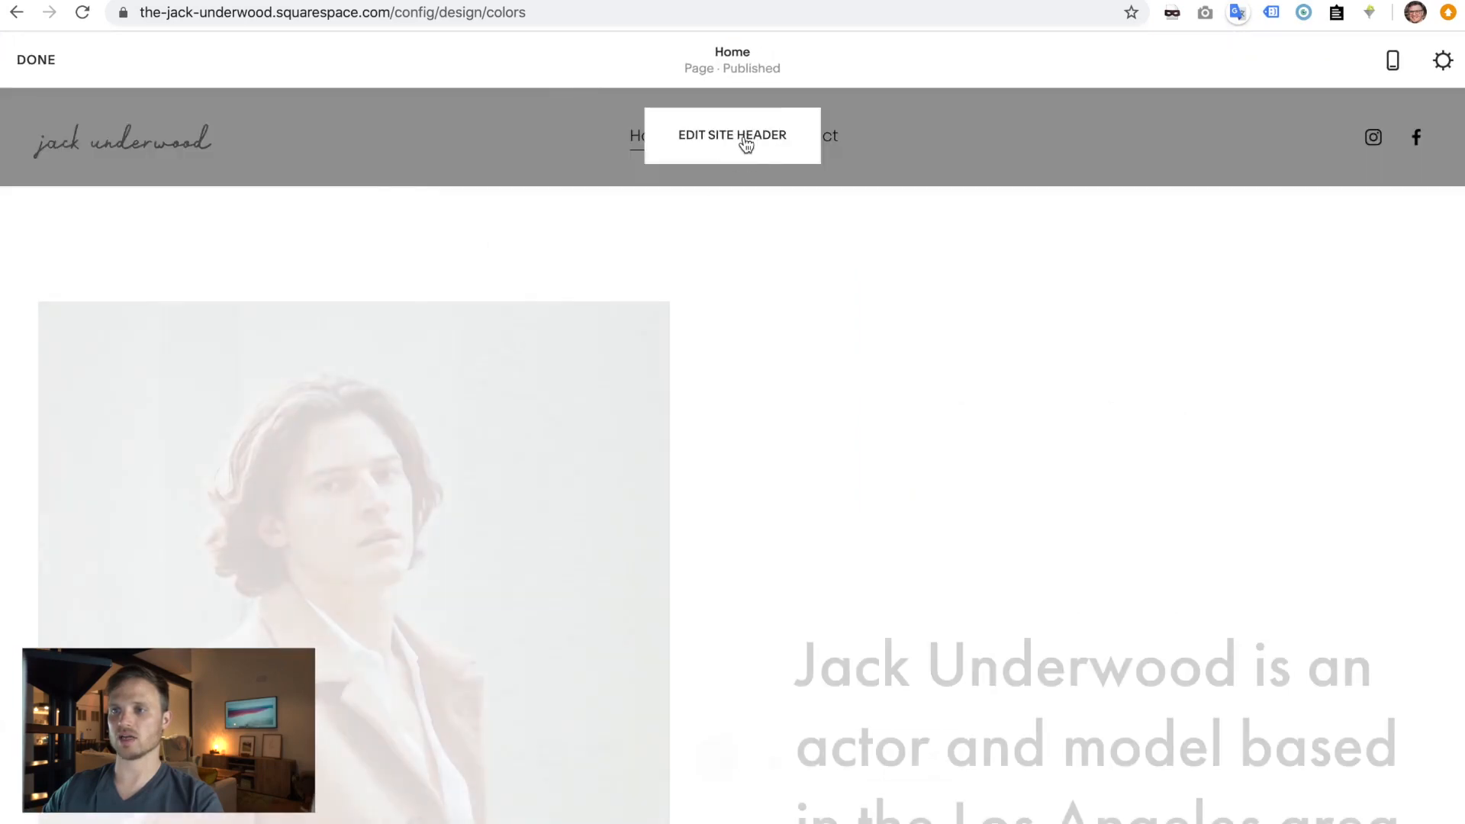
# - Turn on Fixed Position in the header Style settings and save
pyautogui.click(744, 138)
pyautogui.click(1249, 647)
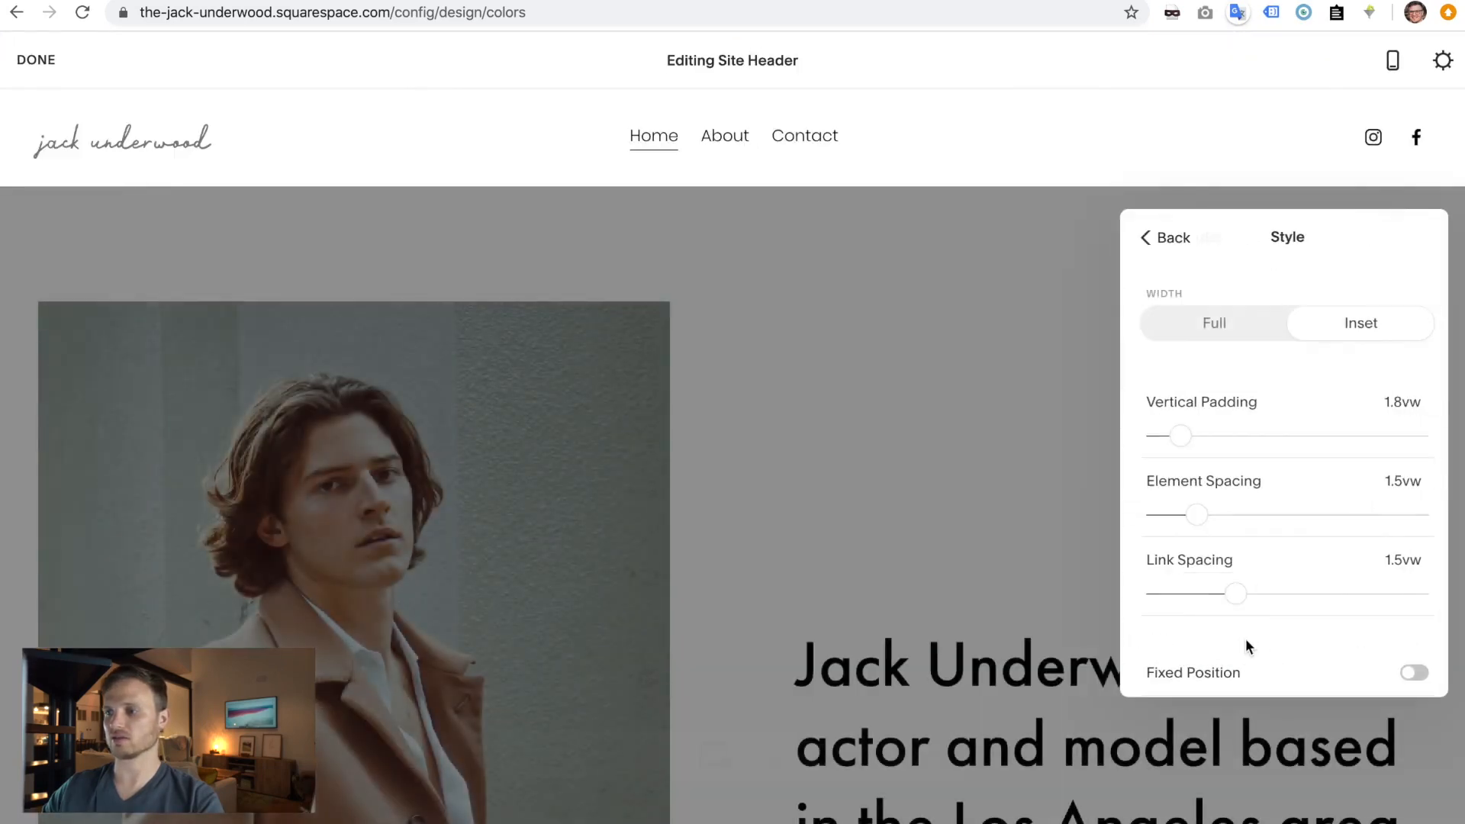
pyautogui.click(1413, 643)
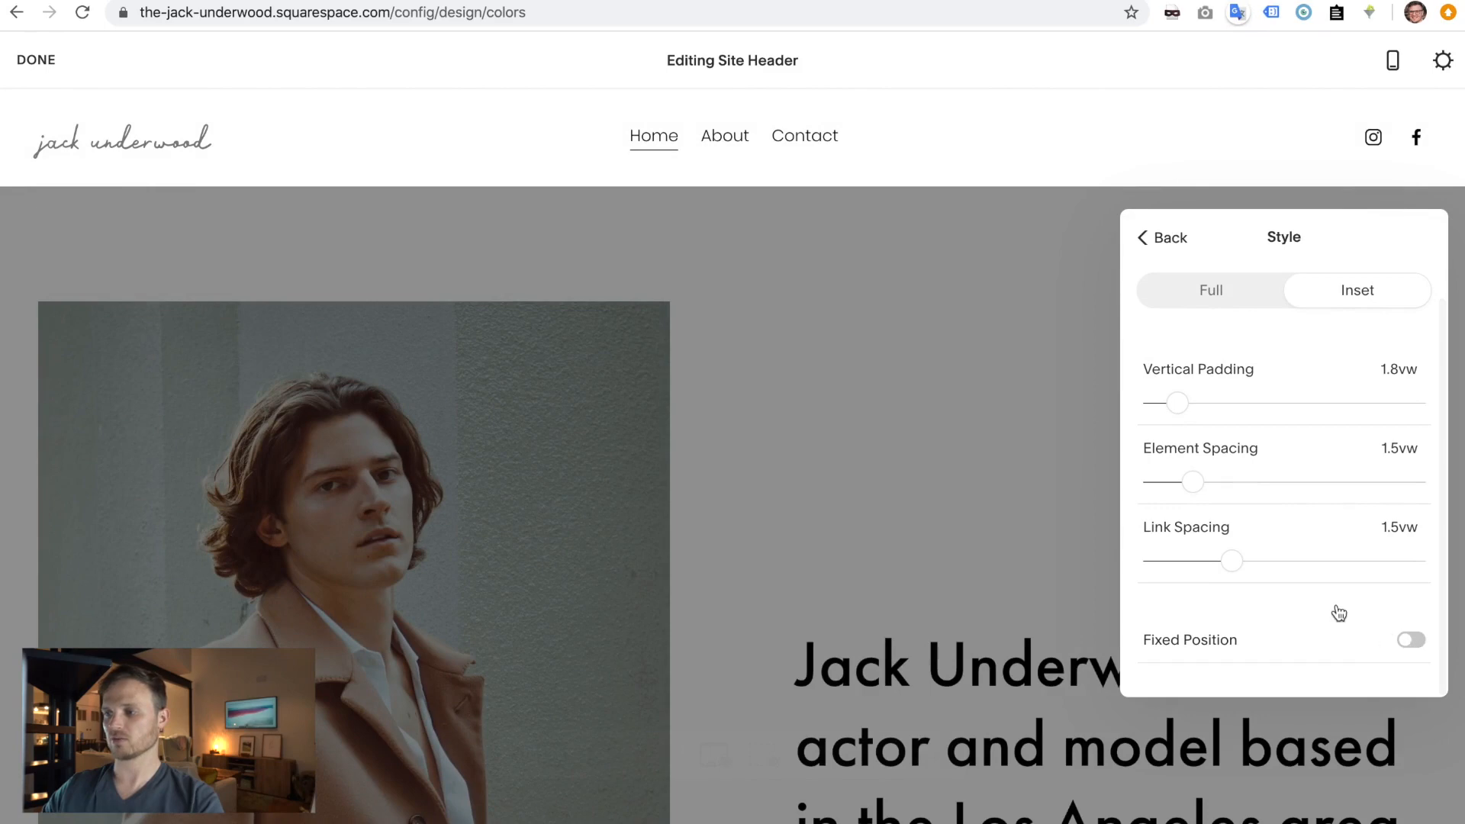
pyautogui.click(1405, 643)
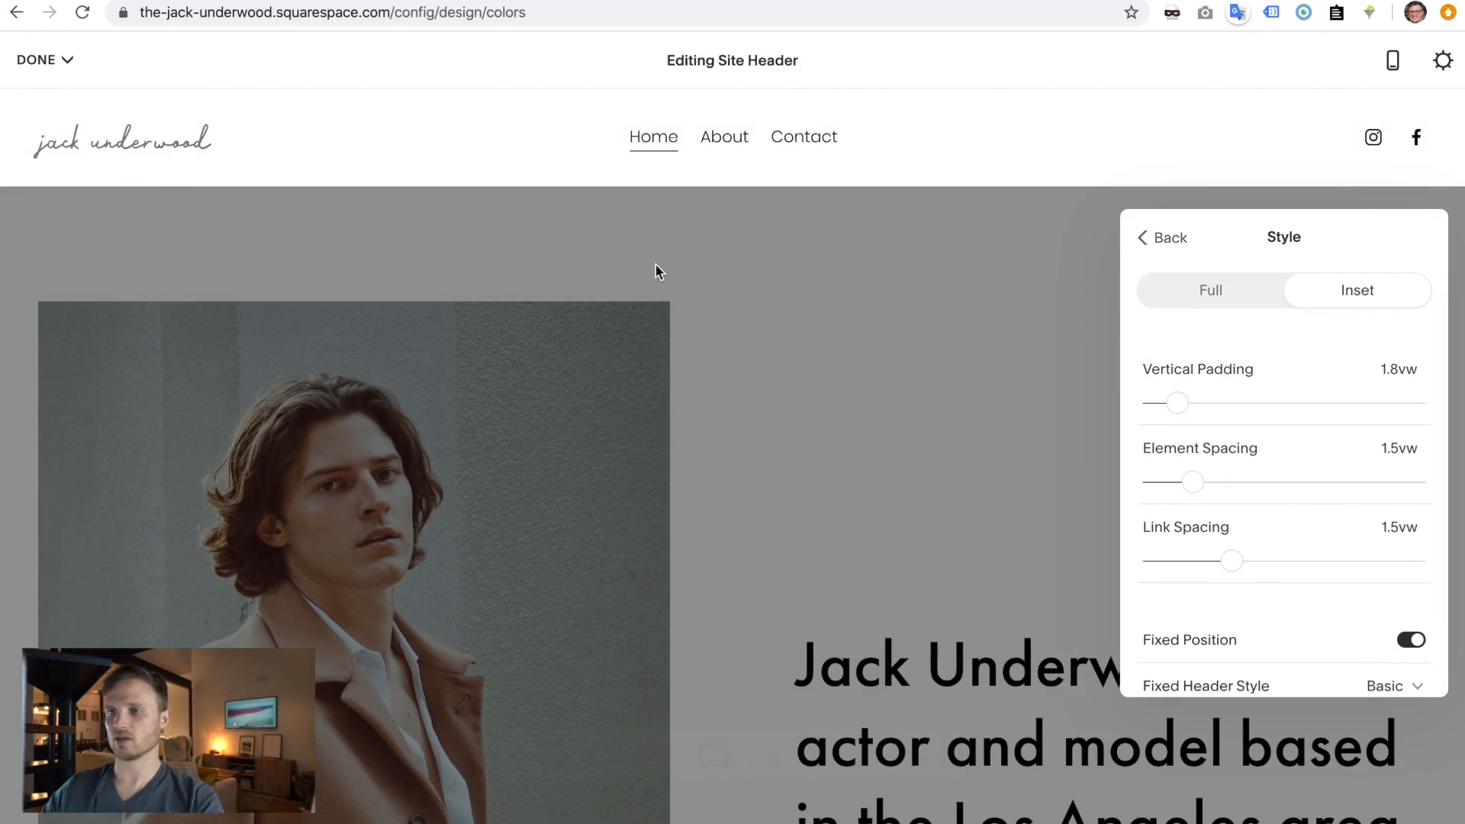
pyautogui.click(639, 240)
pyautogui.click(48, 62)
pyautogui.click(45, 99)
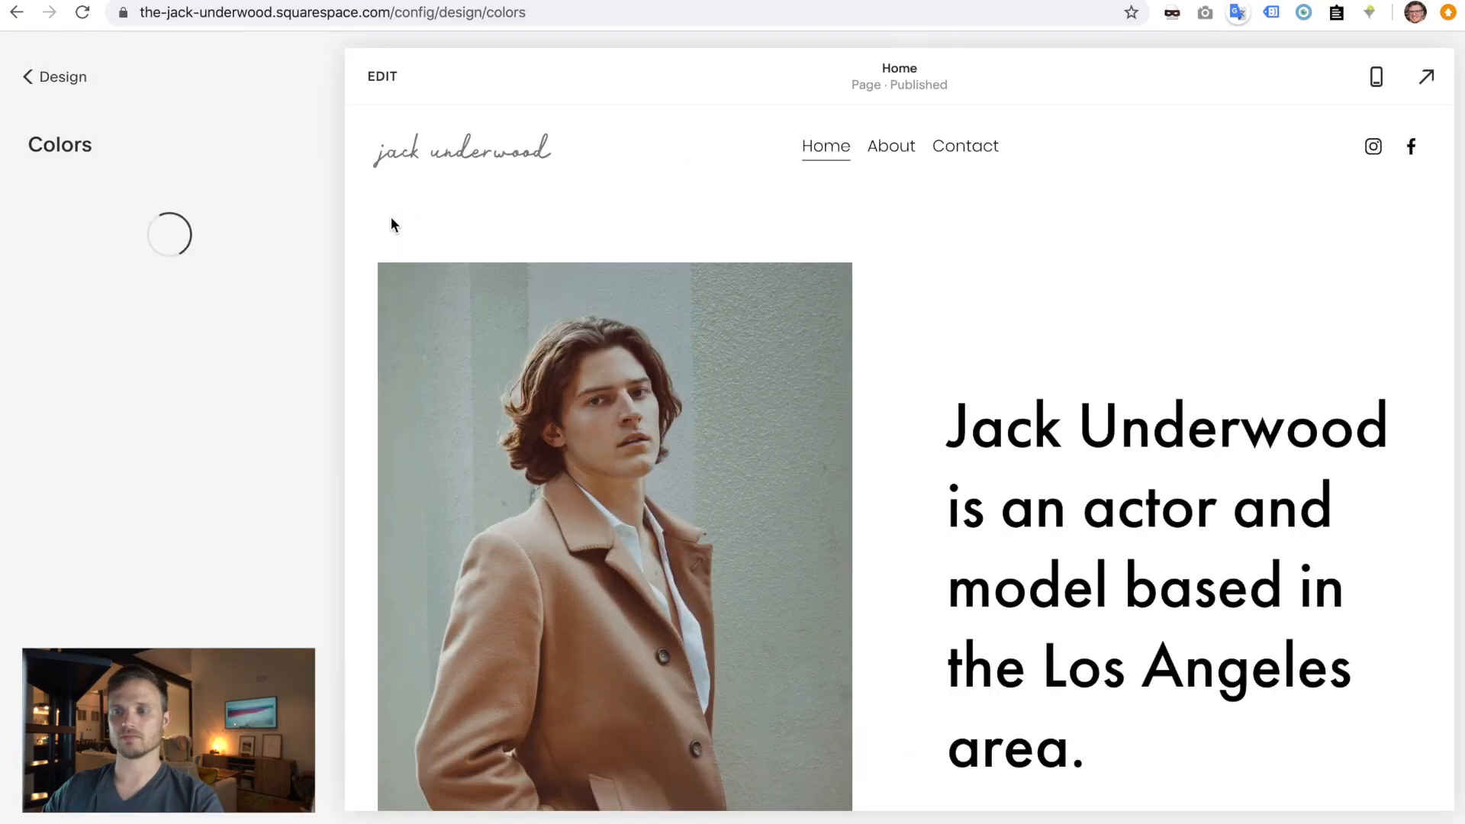
# - Scroll the live site to confirm the header stays fixed at the top
pyautogui.hotkey('ctrl', 'Right')
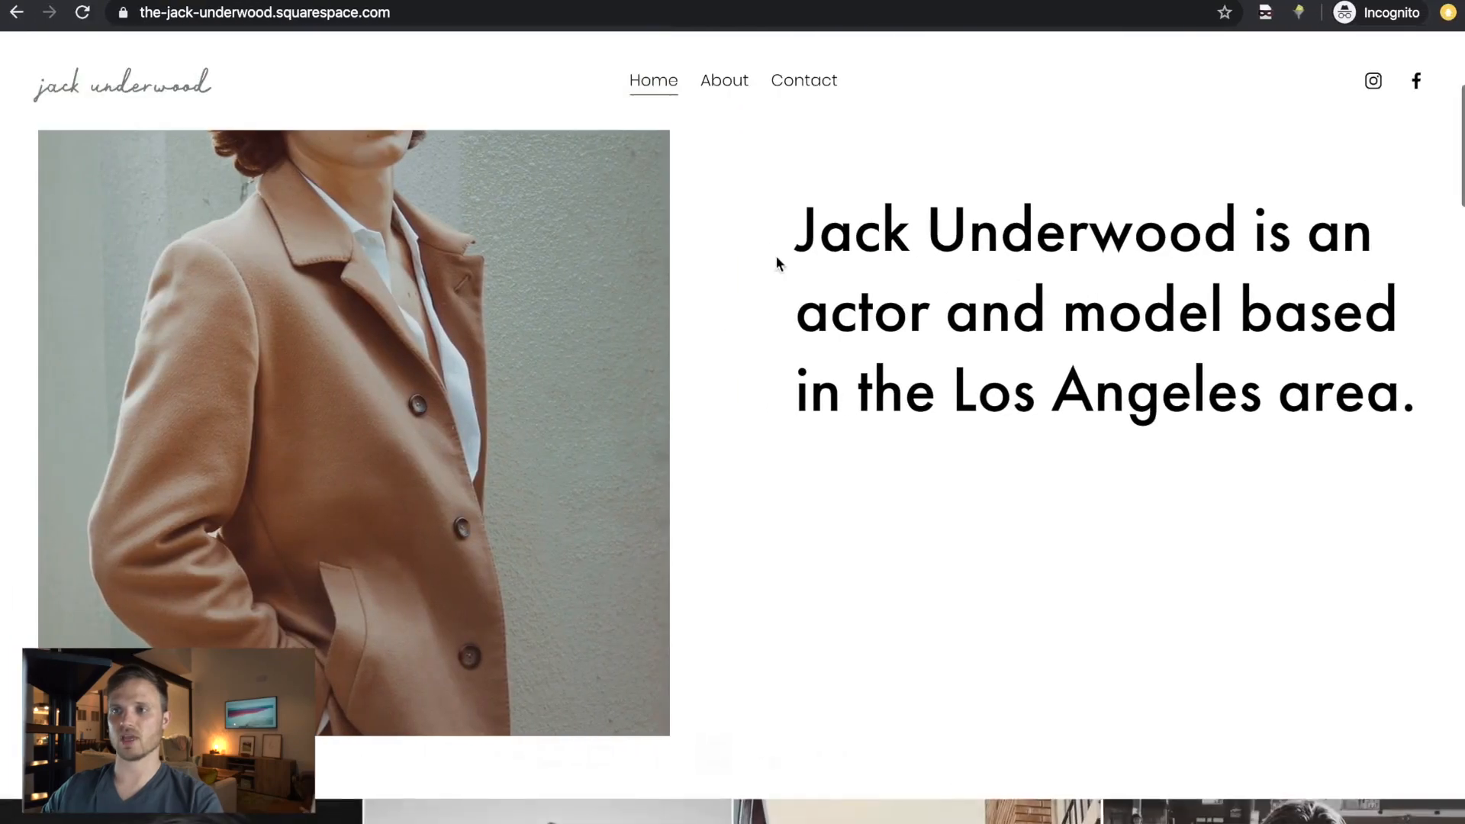
pyautogui.hscroll(-5, 988, 264)
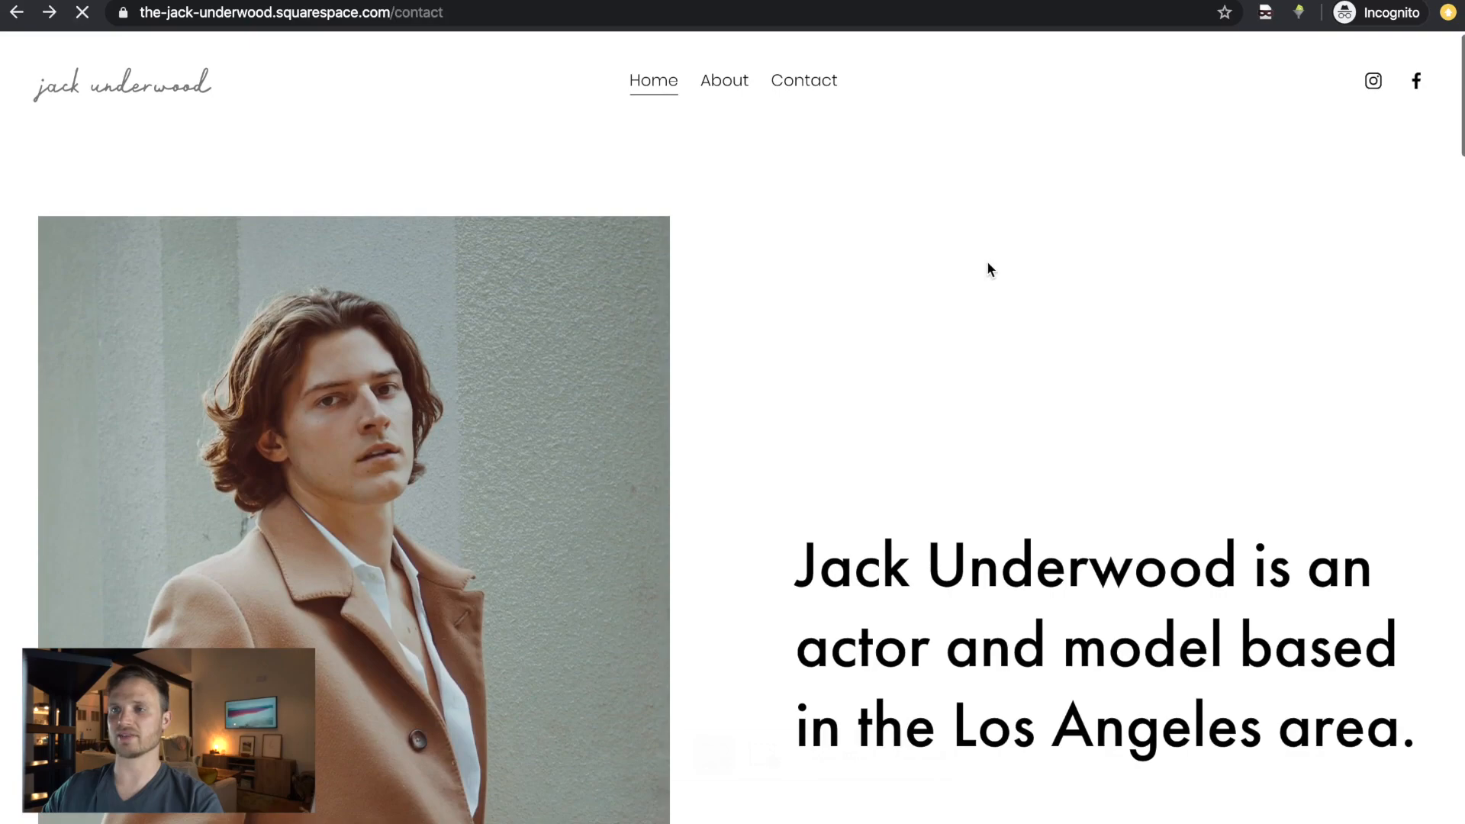
pyautogui.hscroll(5, 988, 263)
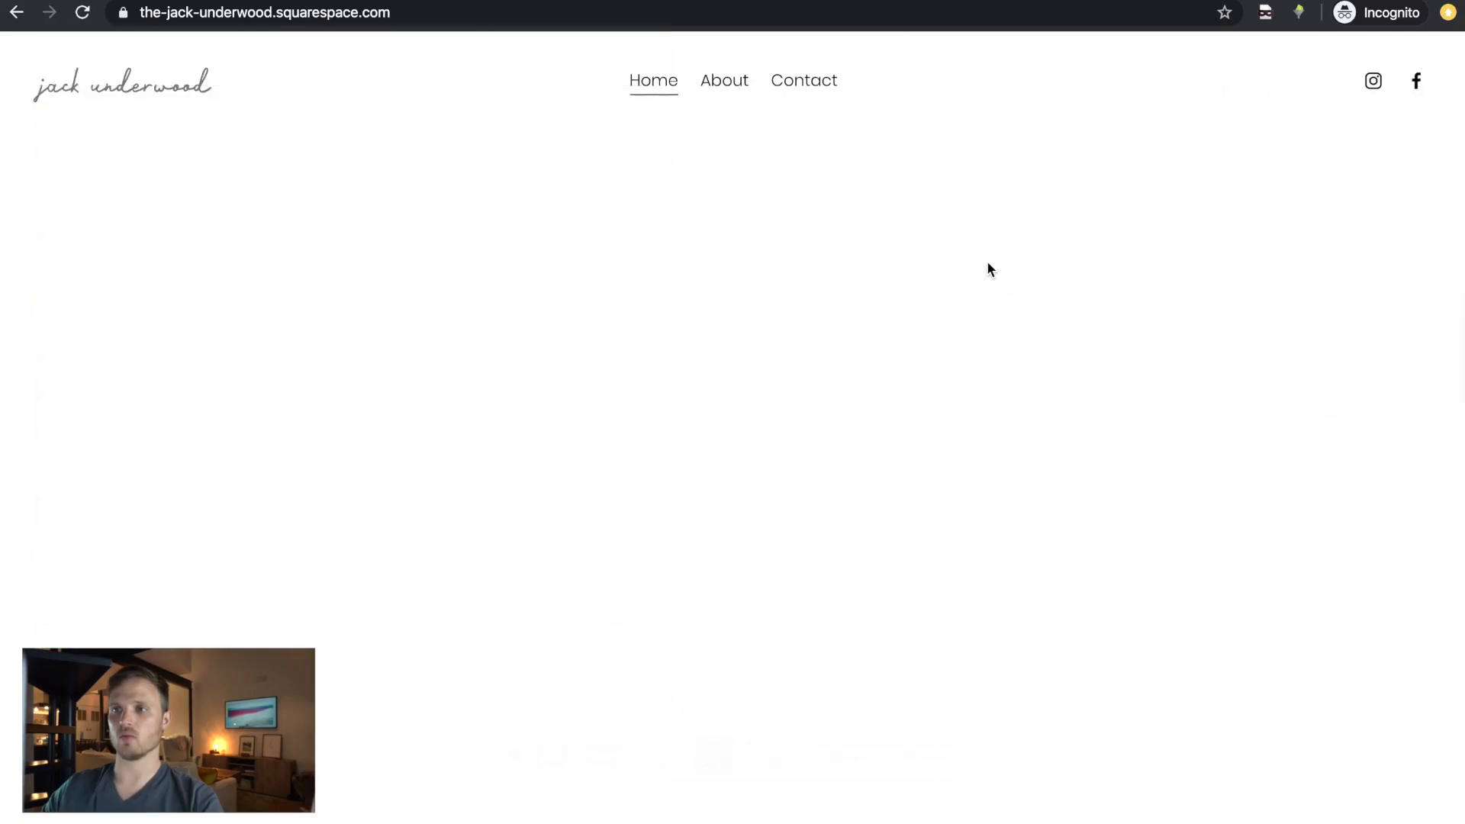
pyautogui.scroll(-10, 987, 267)
pyautogui.scroll(20, 988, 267)
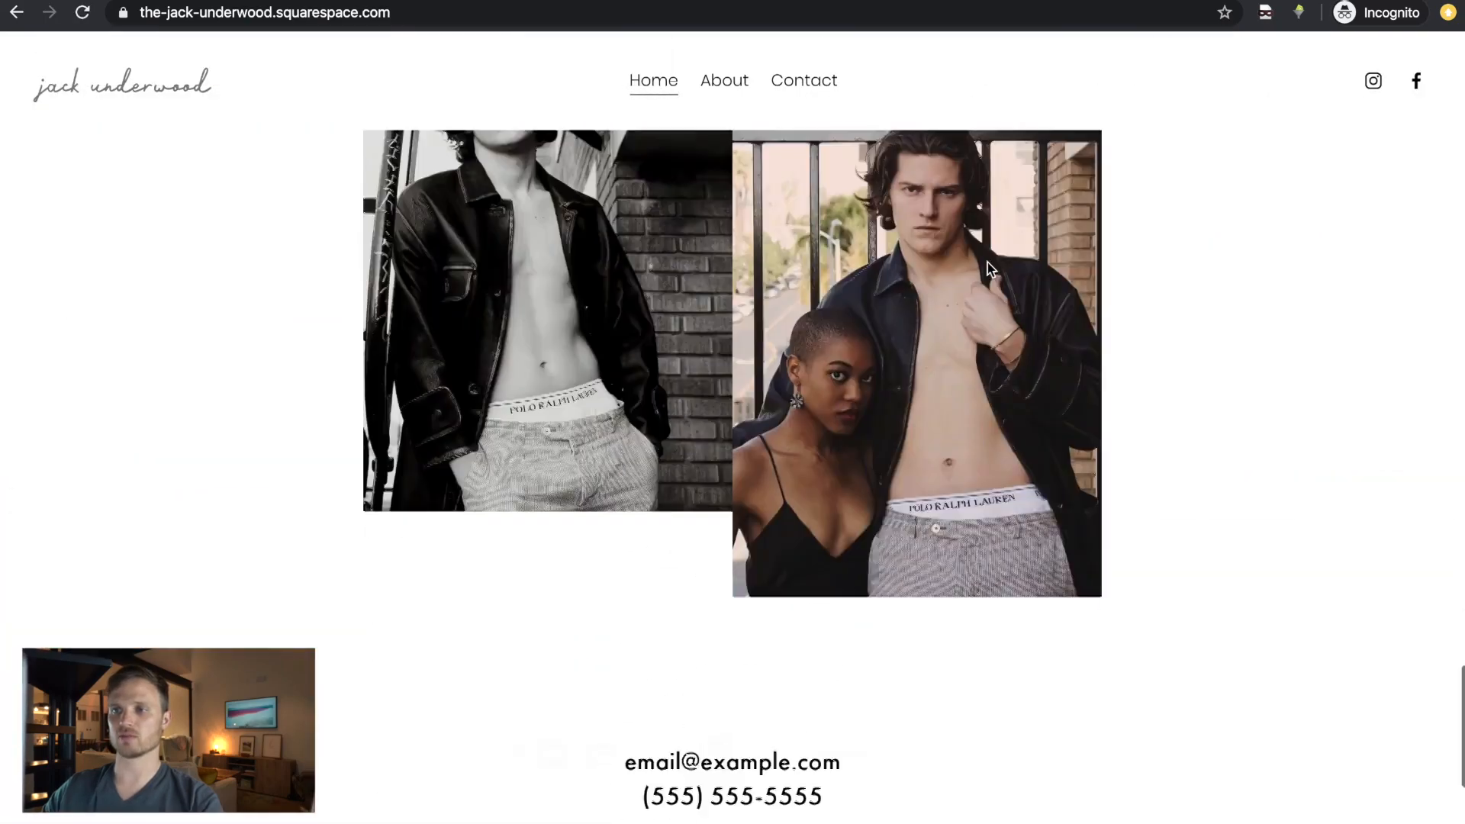
pyautogui.hotkey('ctrl', 'Left')
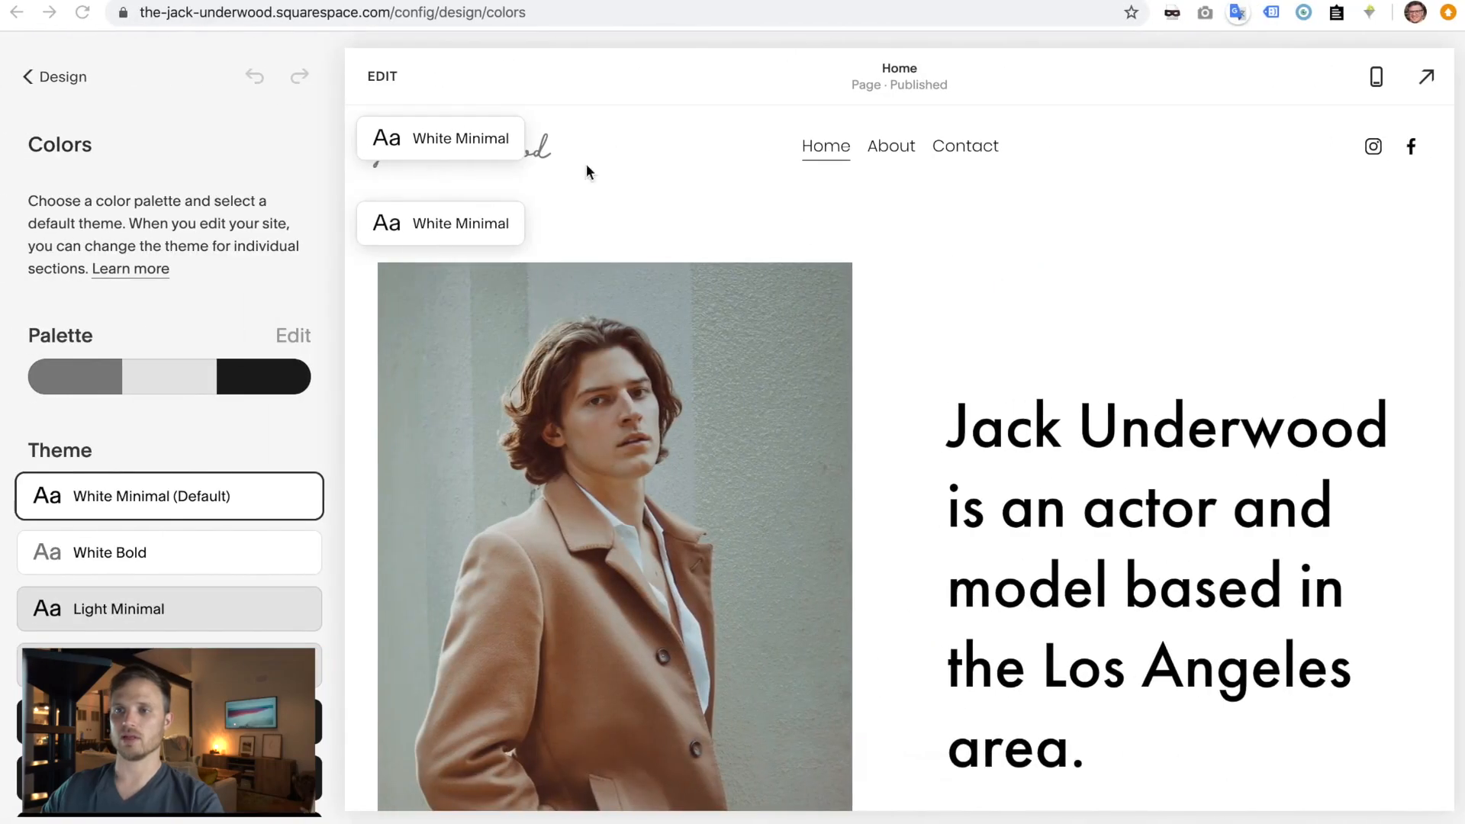
# - Review the site header's colour settings explanation, then close them
pyautogui.click(380, 91)
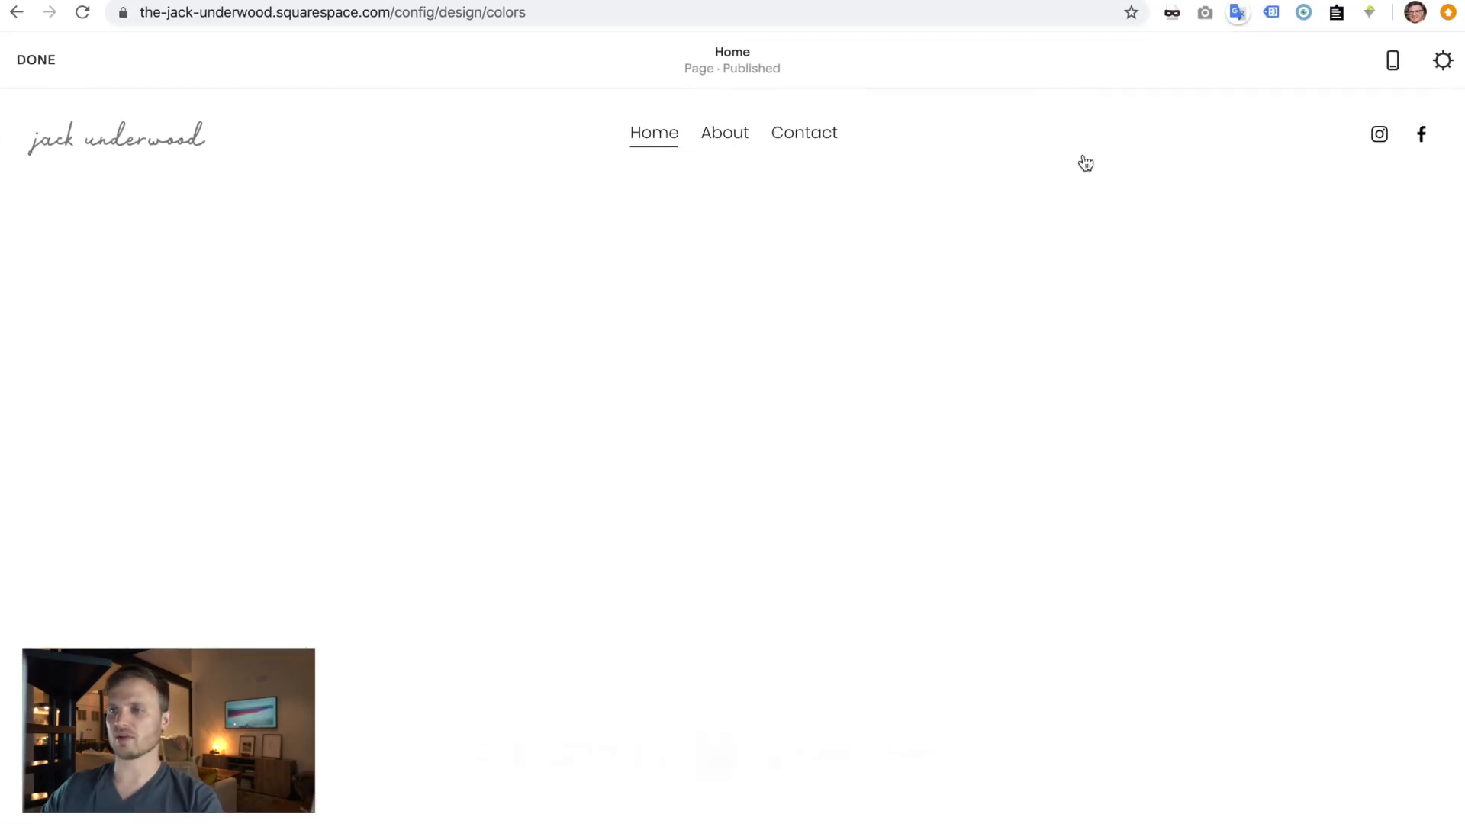
pyautogui.click(1008, 141)
pyautogui.click(1060, 244)
pyautogui.click(913, 142)
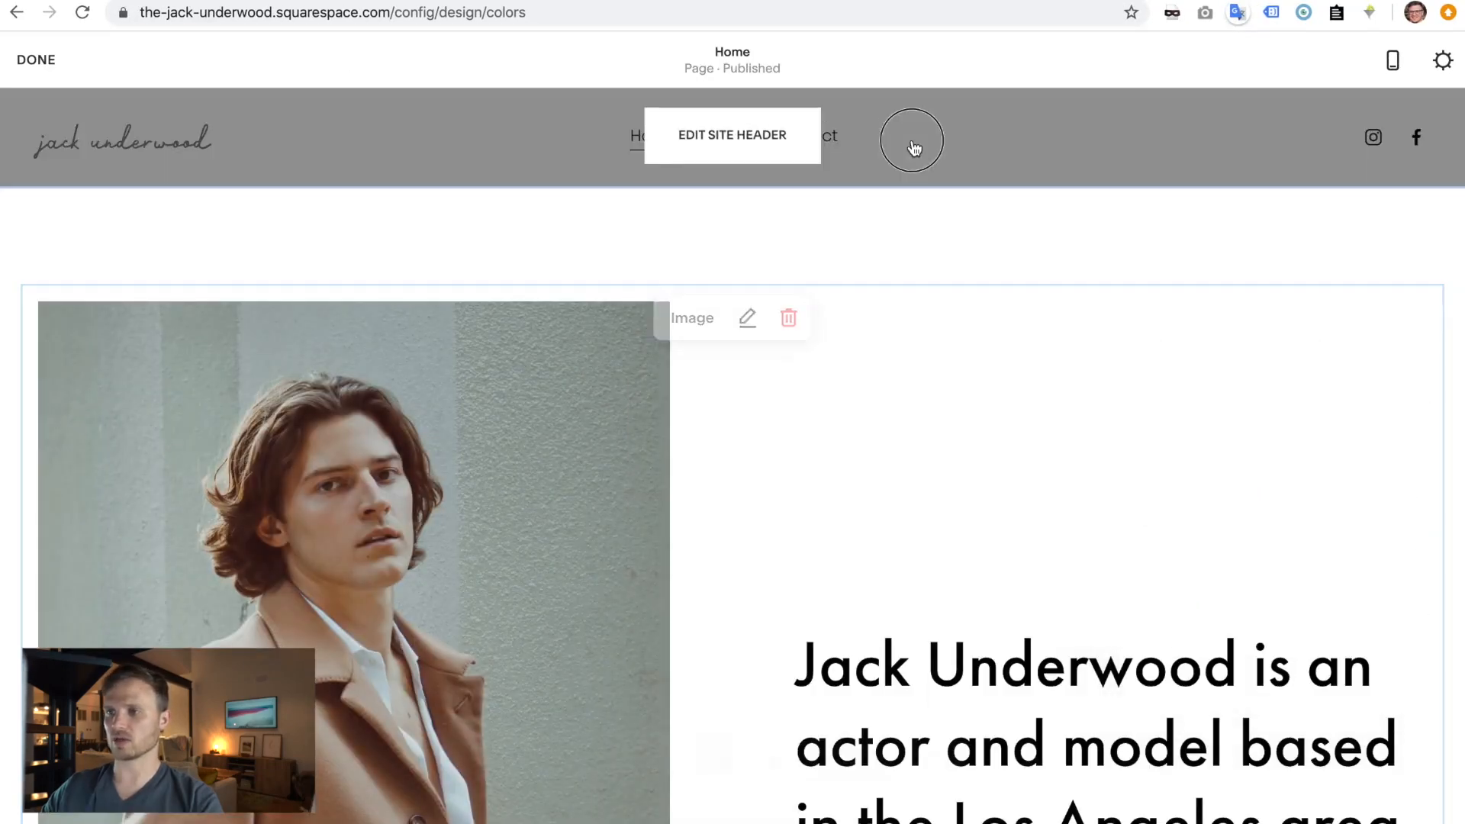
pyautogui.click(1195, 611)
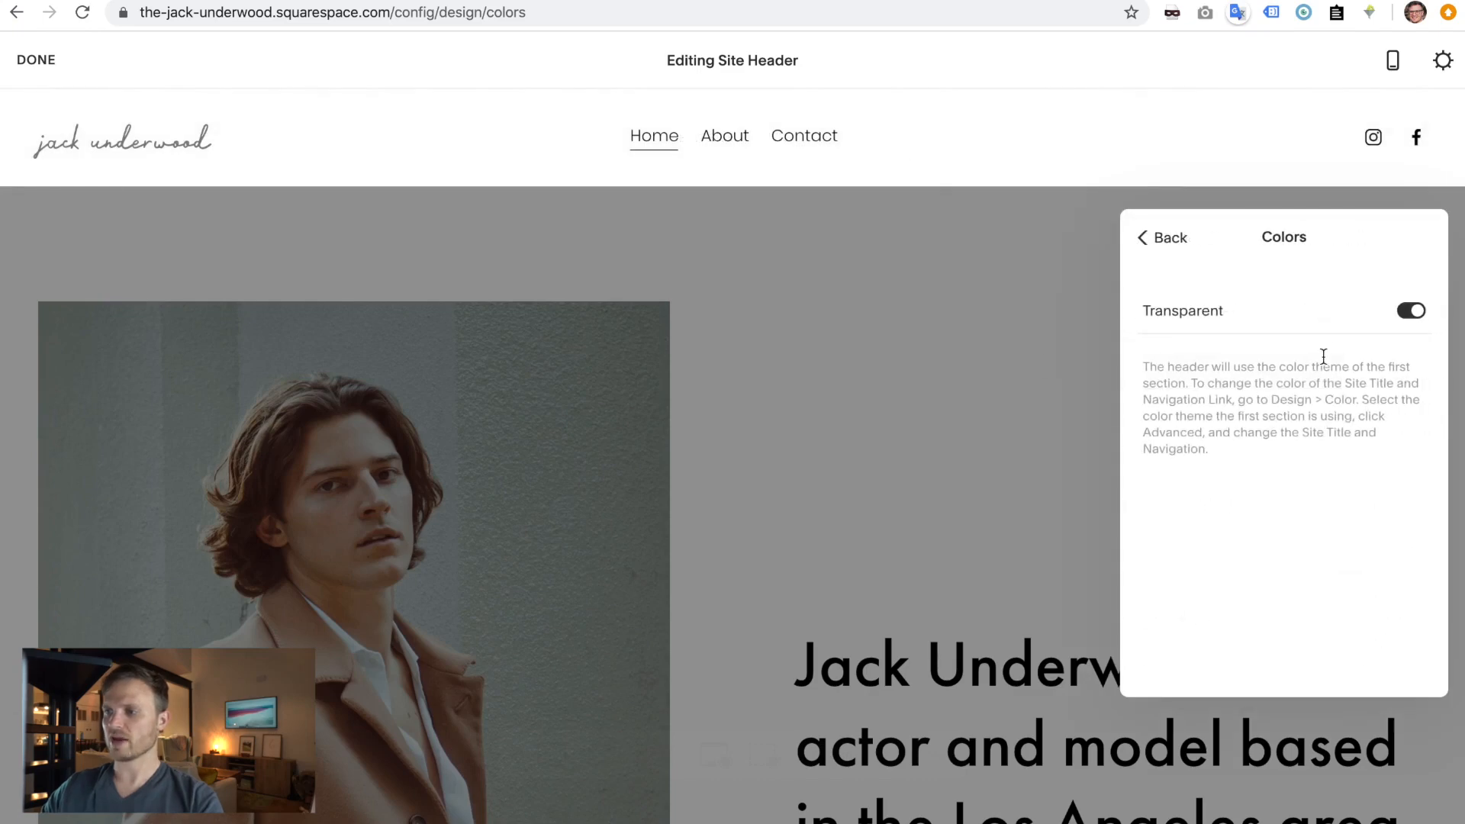
pyautogui.moveTo(1143, 367); pyautogui.dragTo(1301, 380)
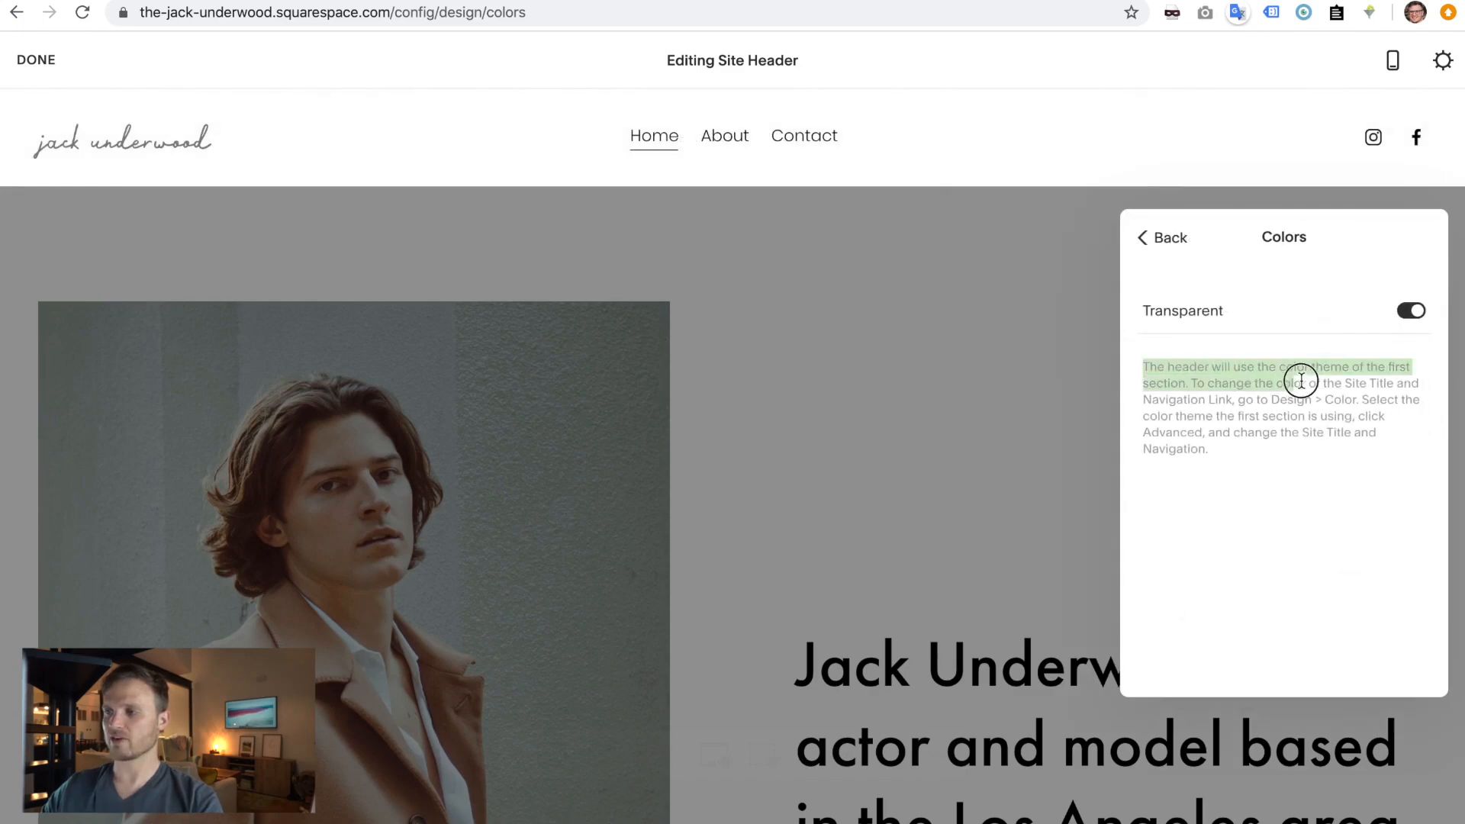
pyautogui.click(1057, 420)
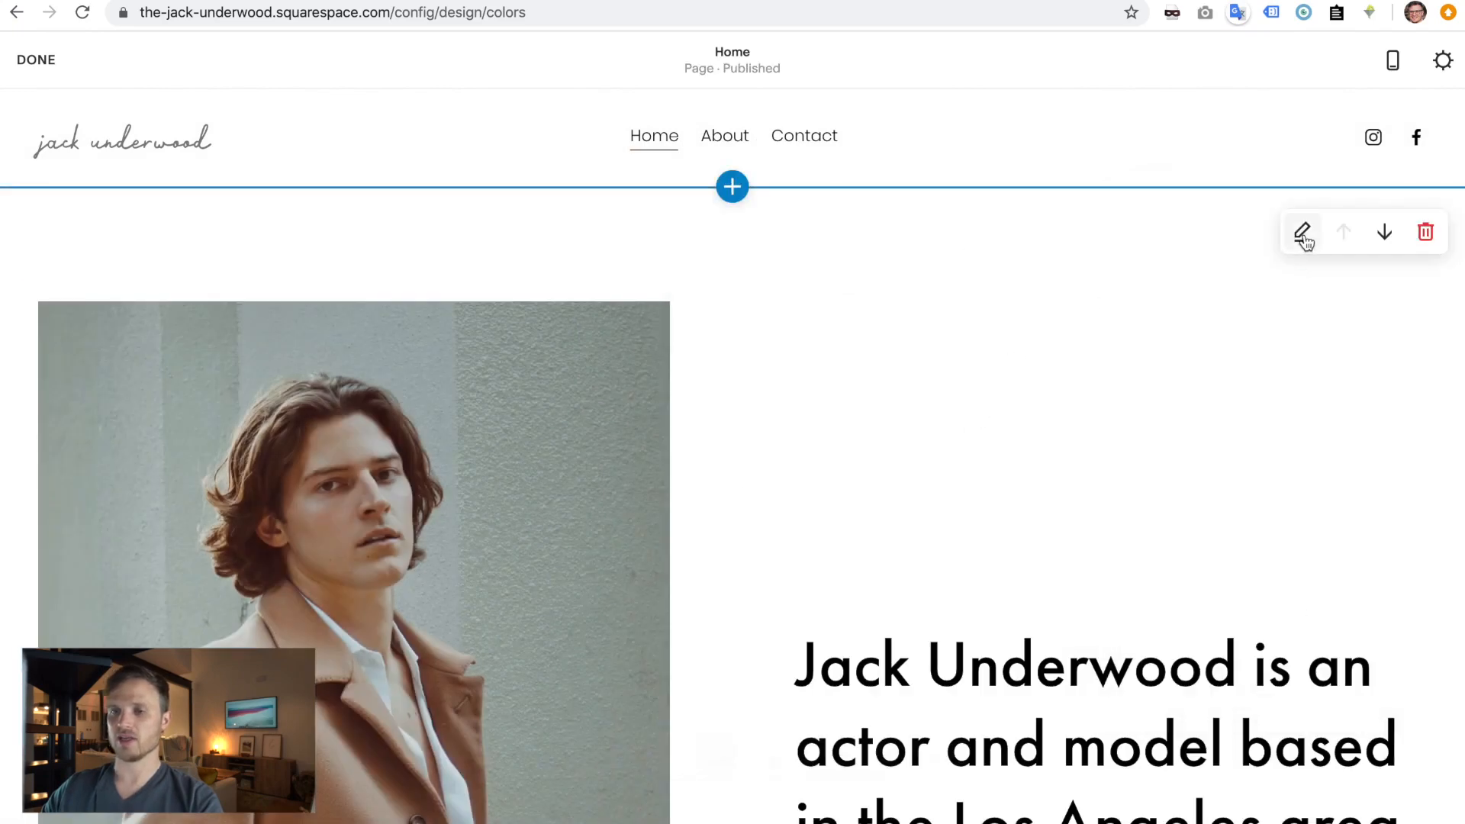
# - Apply the Dark Minimal colour theme to the top section and save
pyautogui.click(1302, 233)
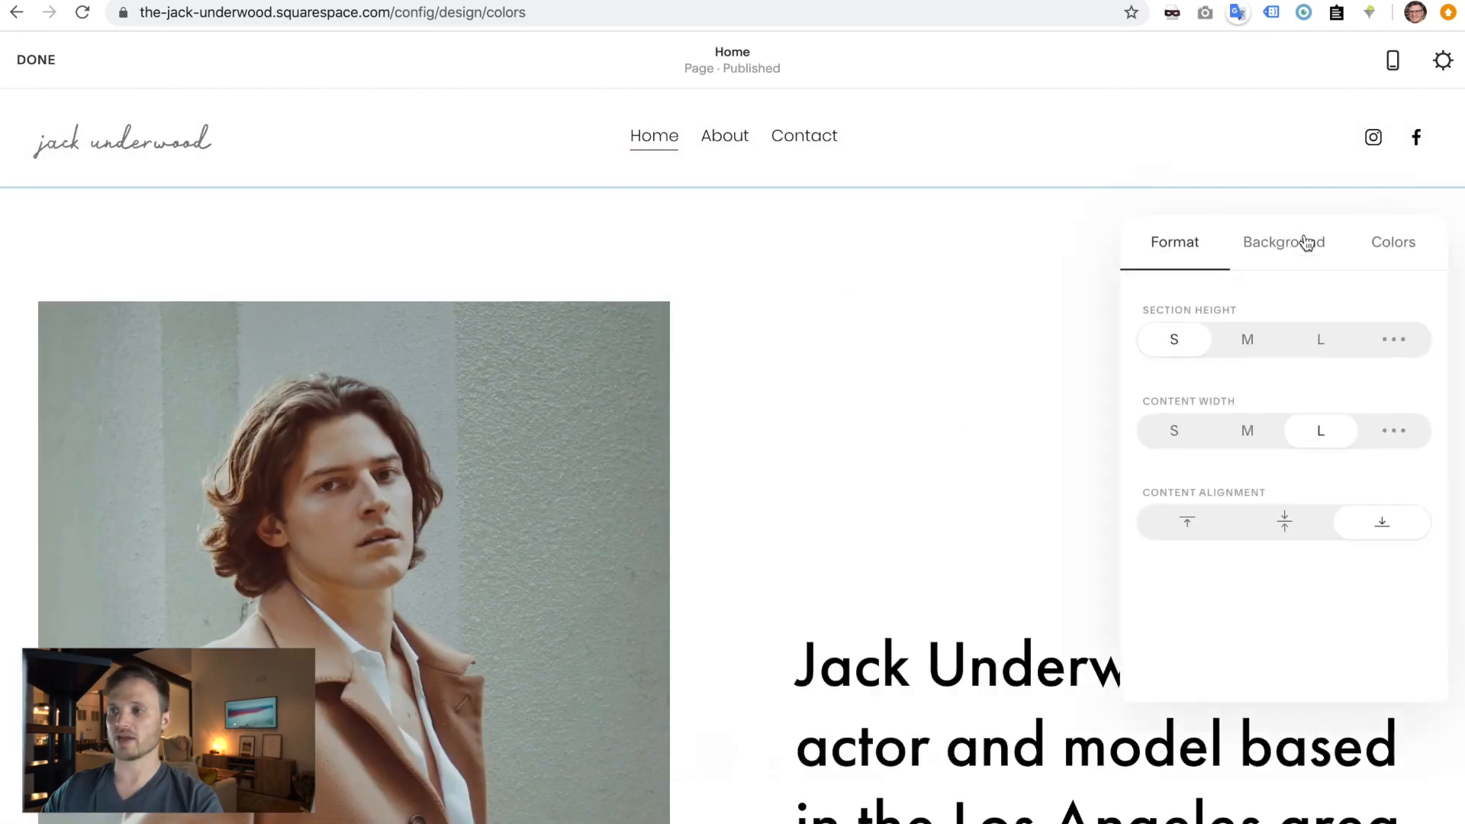
pyautogui.click(1383, 256)
pyautogui.click(1266, 668)
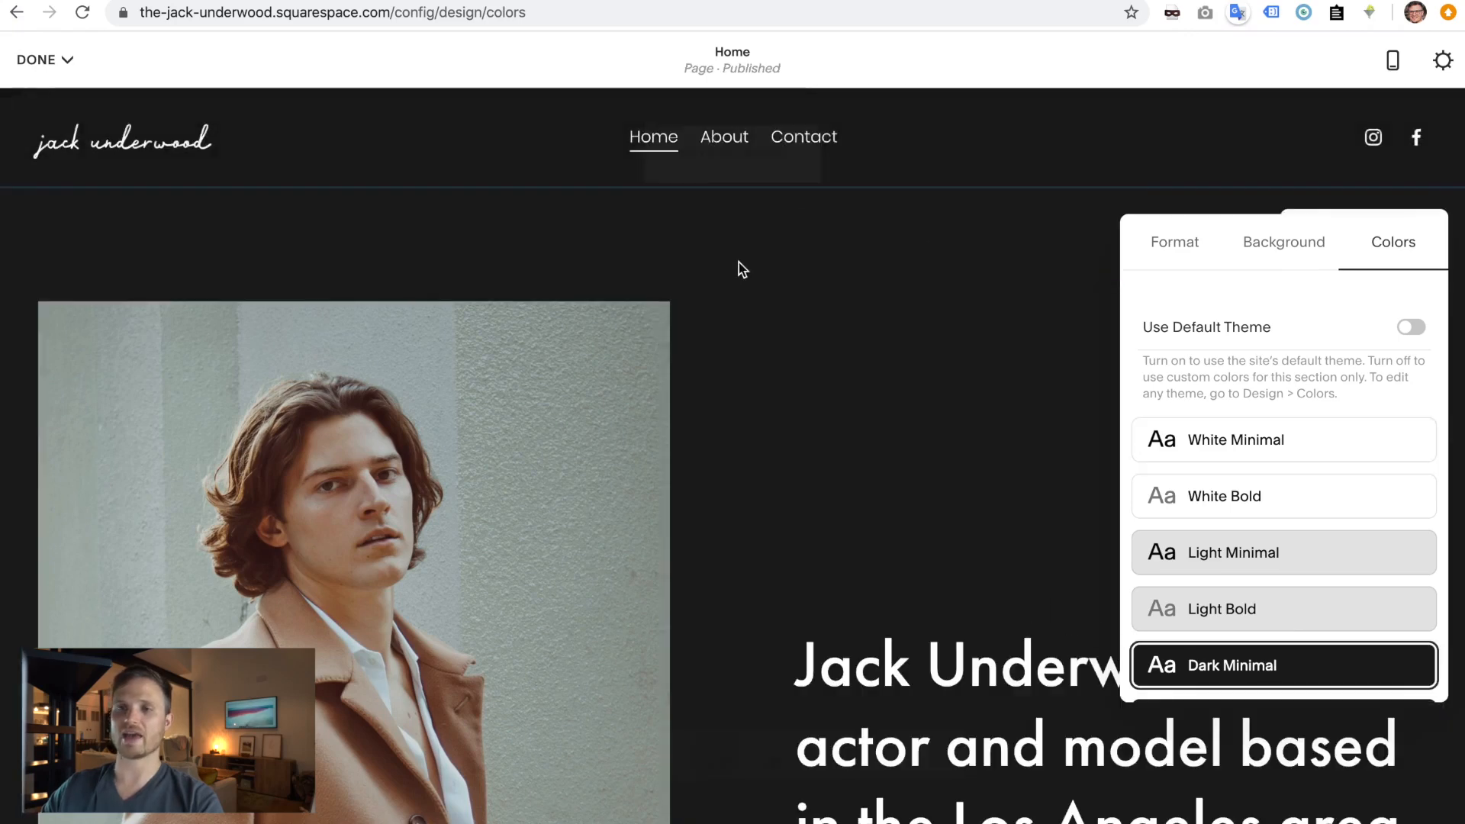
pyautogui.click(890, 370)
pyautogui.click(35, 59)
pyautogui.click(45, 99)
# - Reload the live site and scroll to check the dark top section and fixed header
pyautogui.hotkey('ctrl', 'Right')
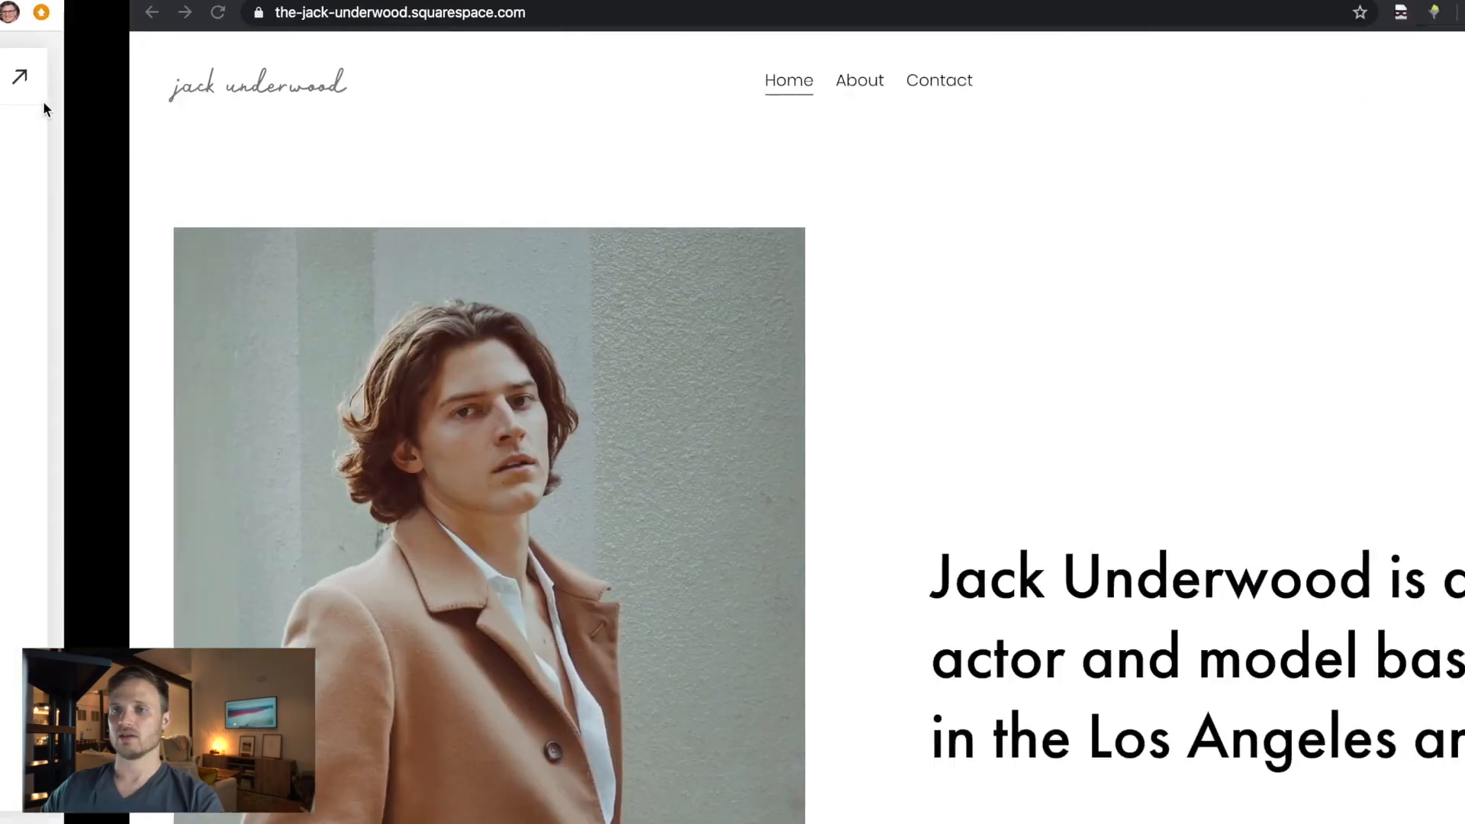
pyautogui.click(84, 13)
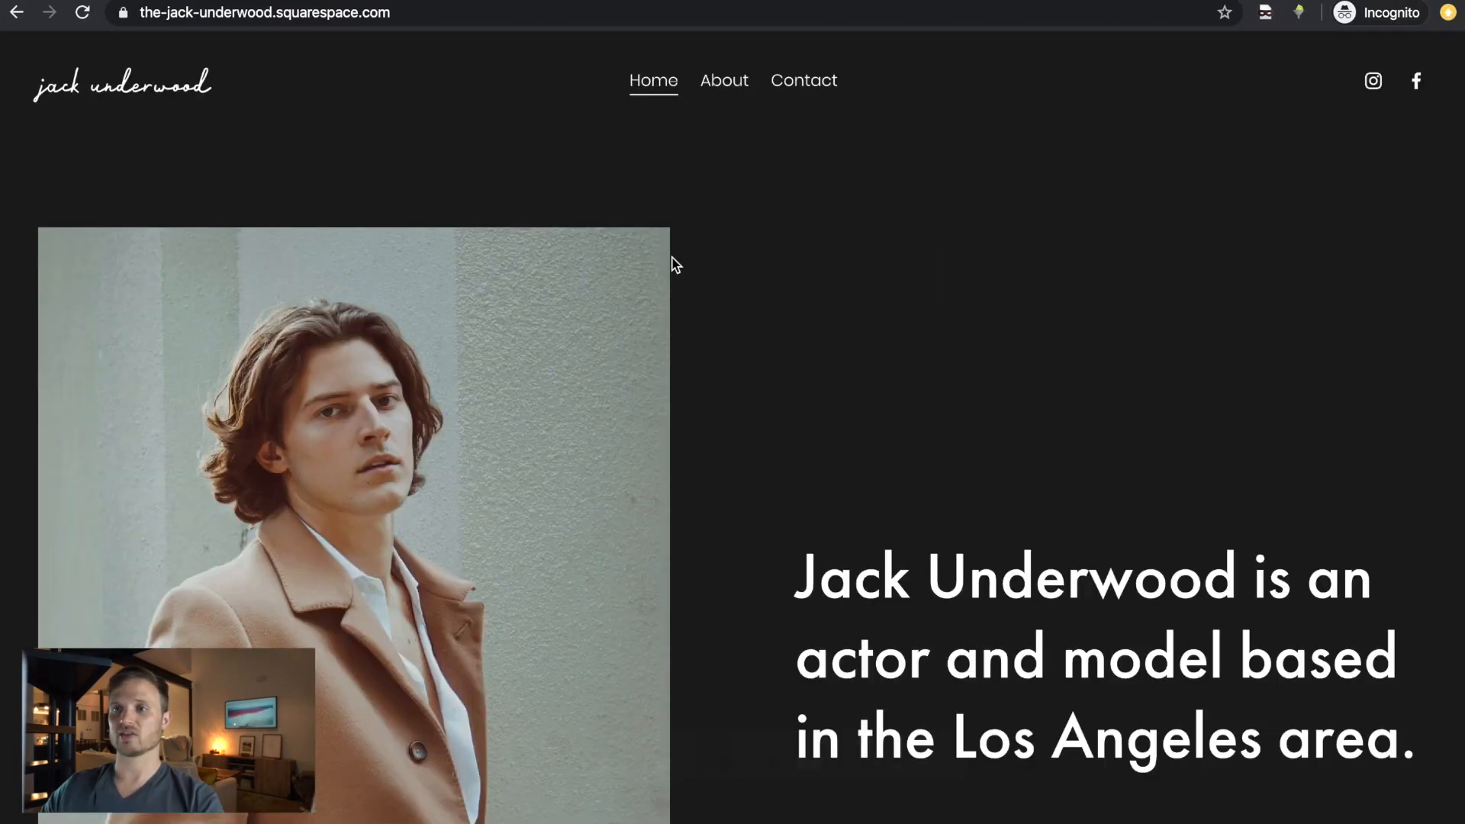
pyautogui.scroll(-5, 675, 263)
pyautogui.scroll(-1, 958, 91)
pyautogui.scroll(-8, 946, 191)
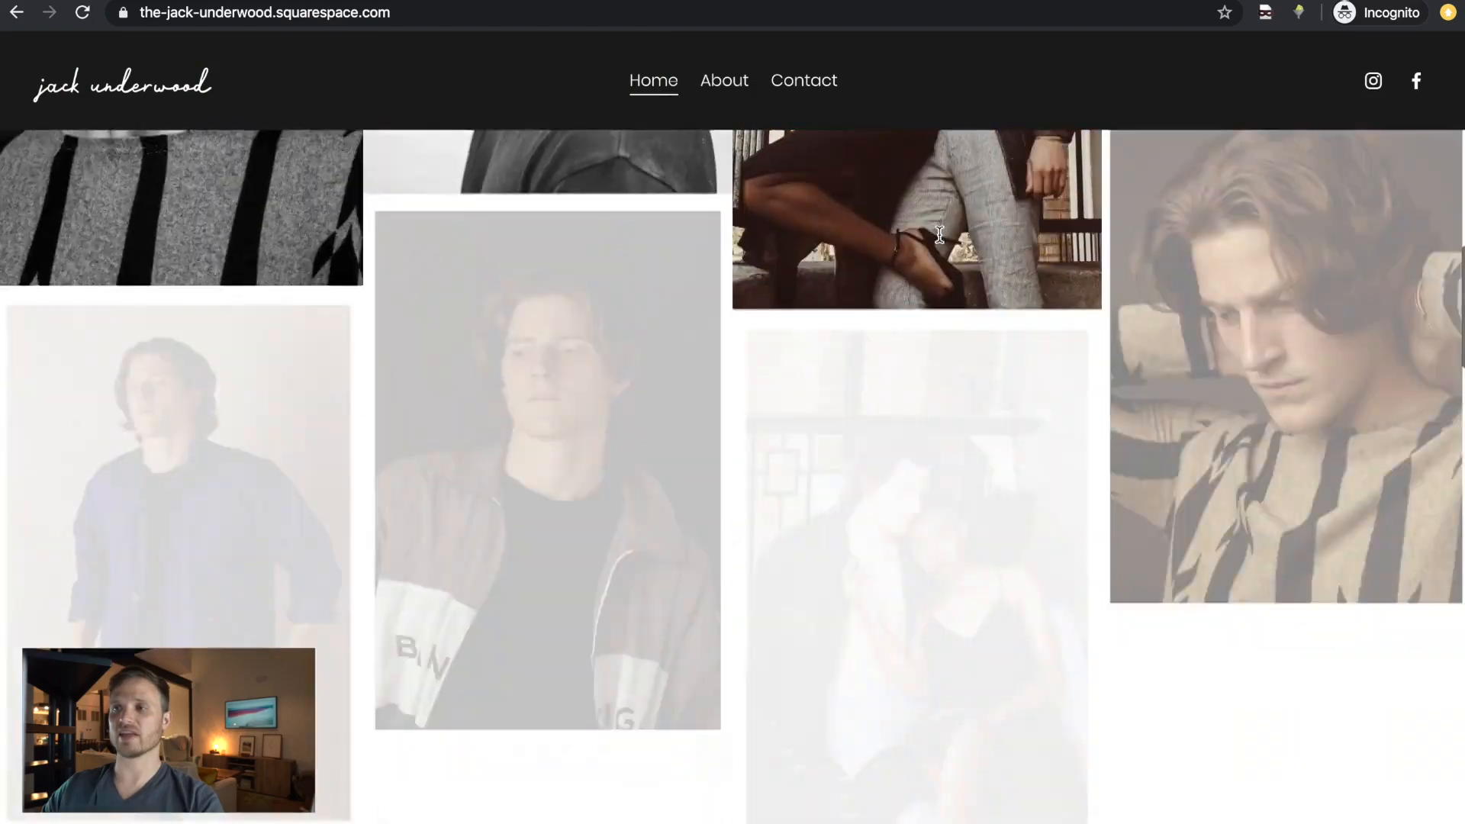
pyautogui.scroll(-15, 939, 241)
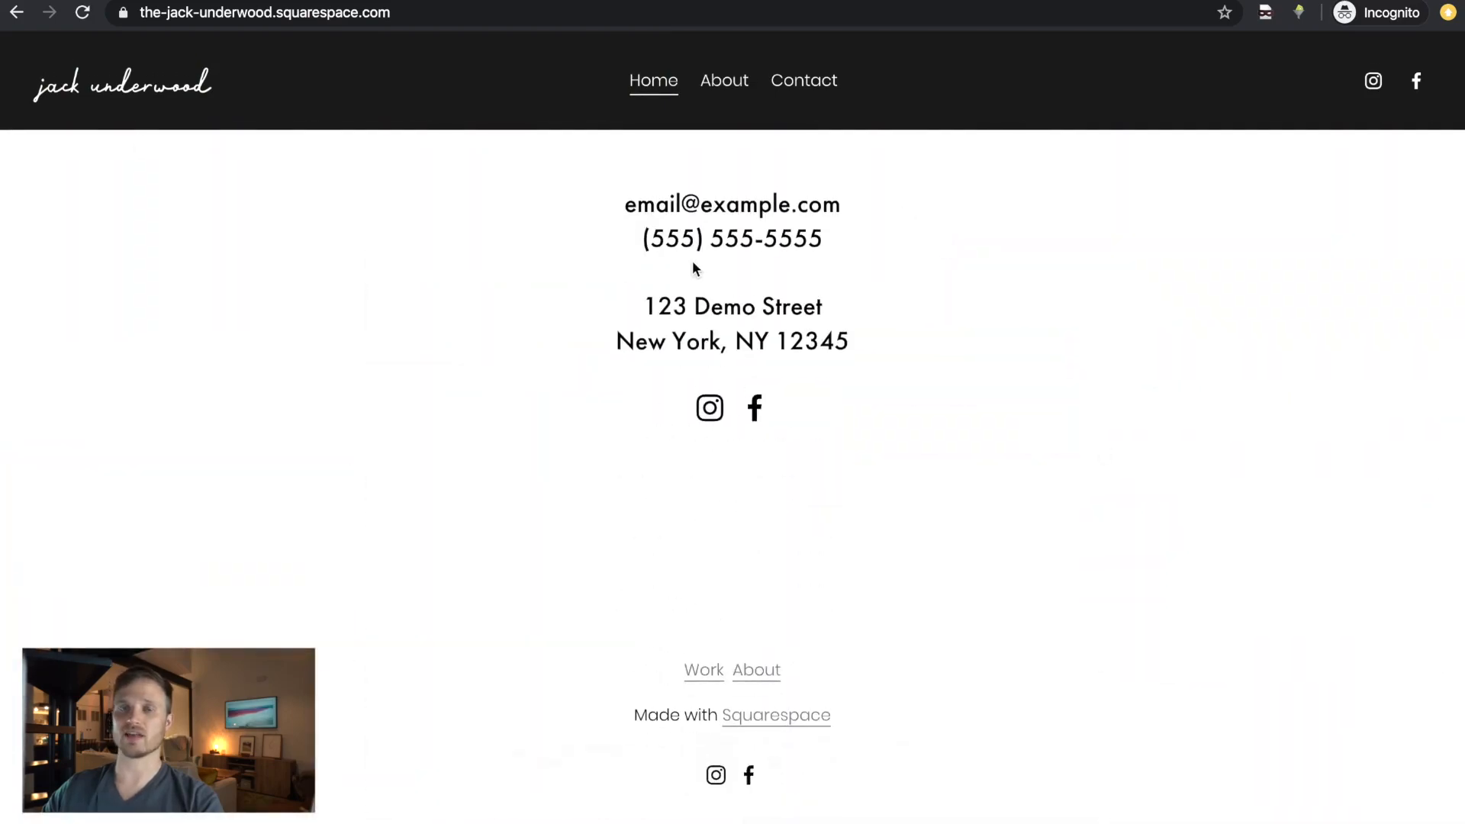
pyautogui.scroll(20, 693, 261)
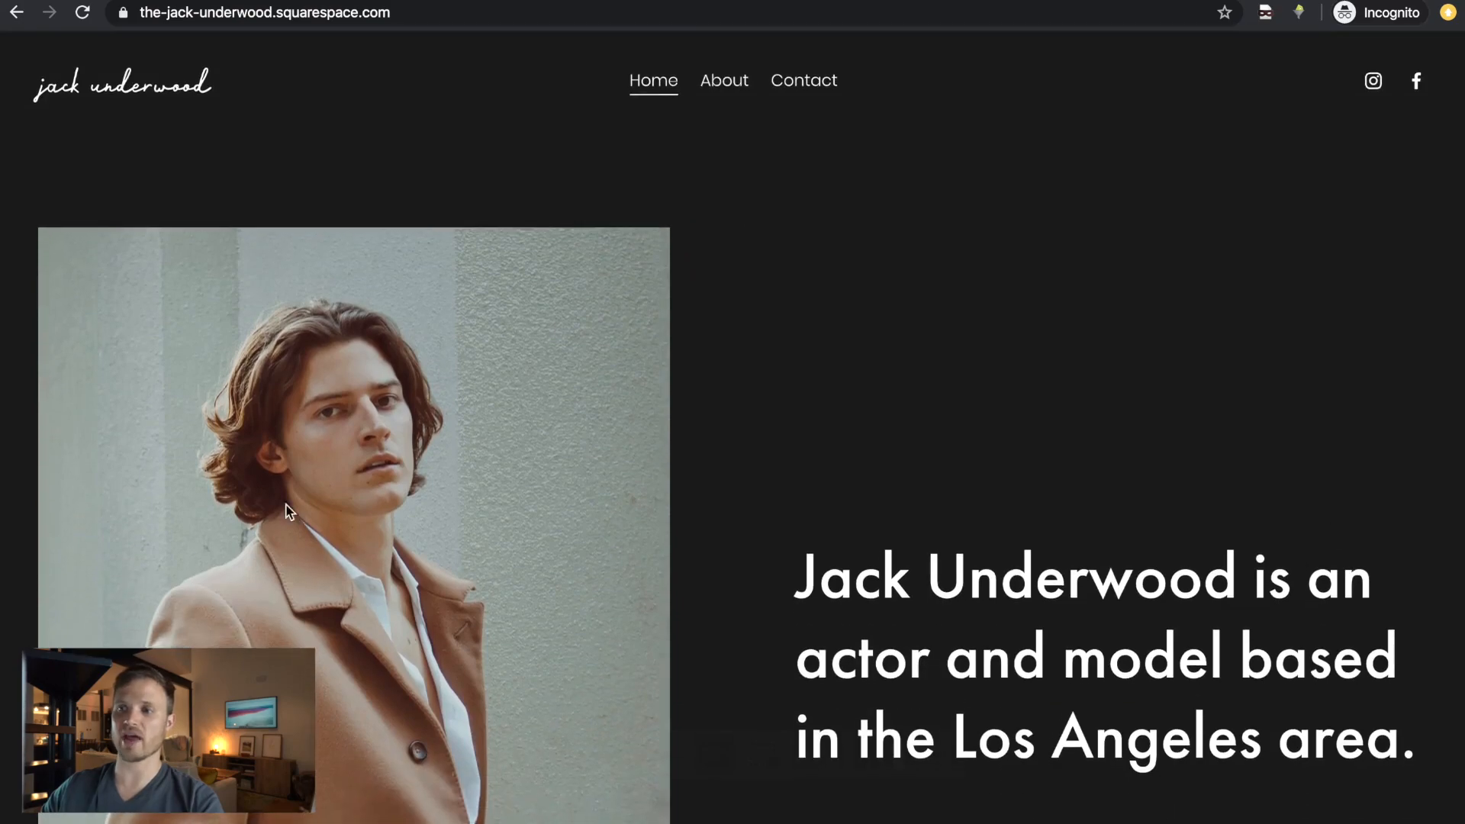
# - Turn off header transparency and try the Accent Dark theme on the header
pyautogui.hotkey('ctrl', 'Left')
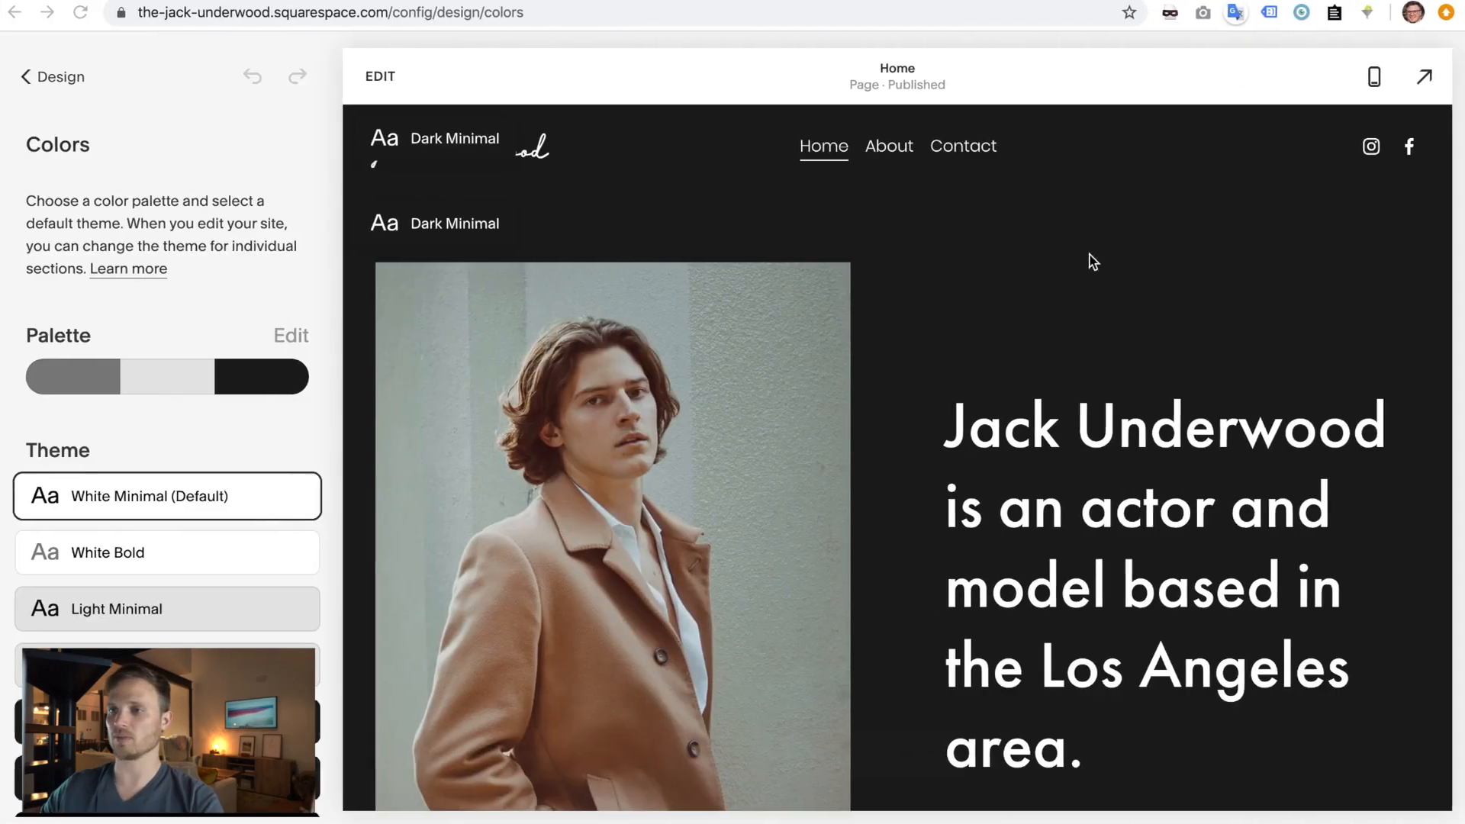
pyautogui.click(382, 77)
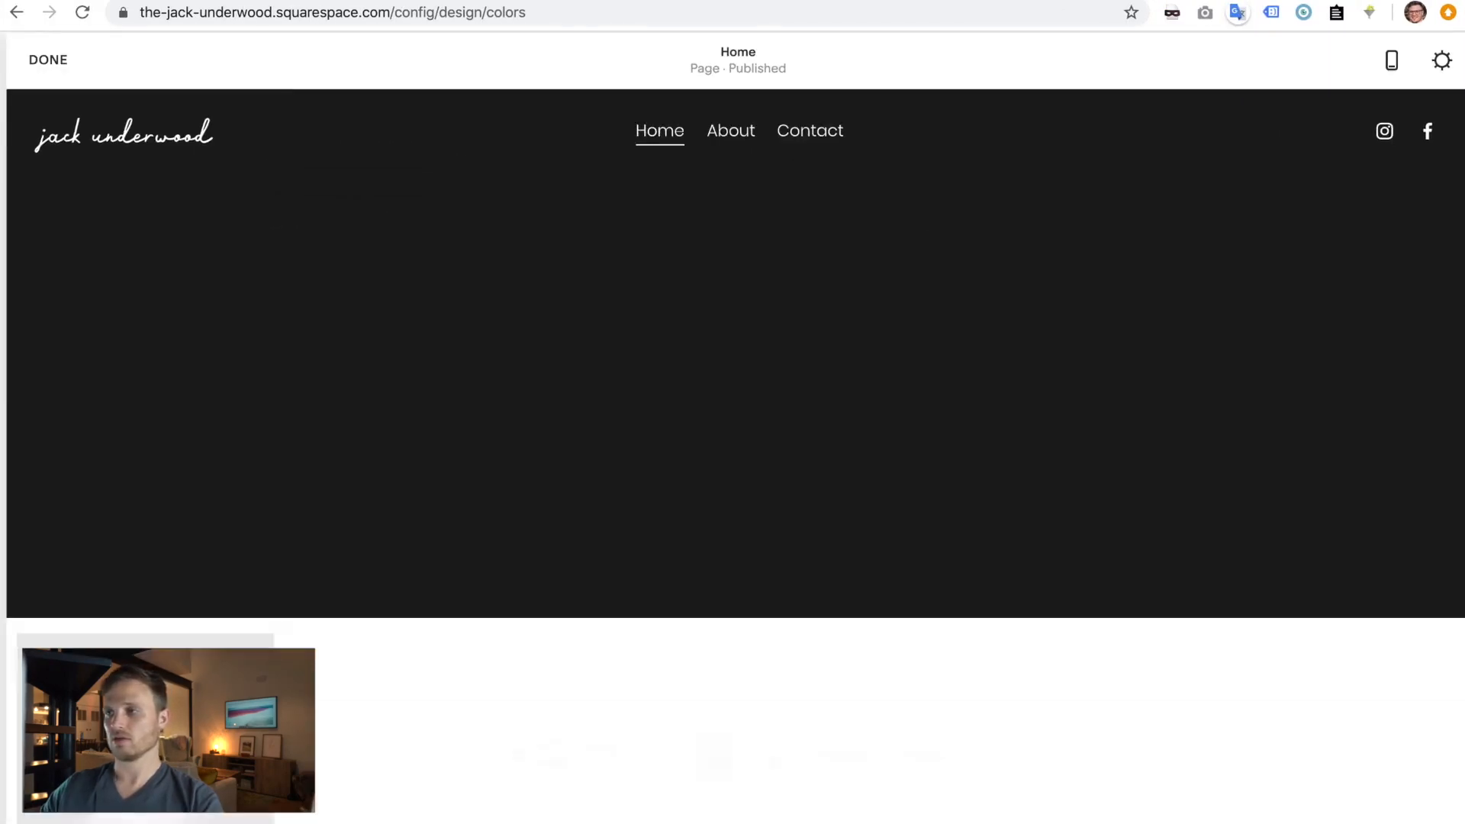
pyautogui.click(794, 136)
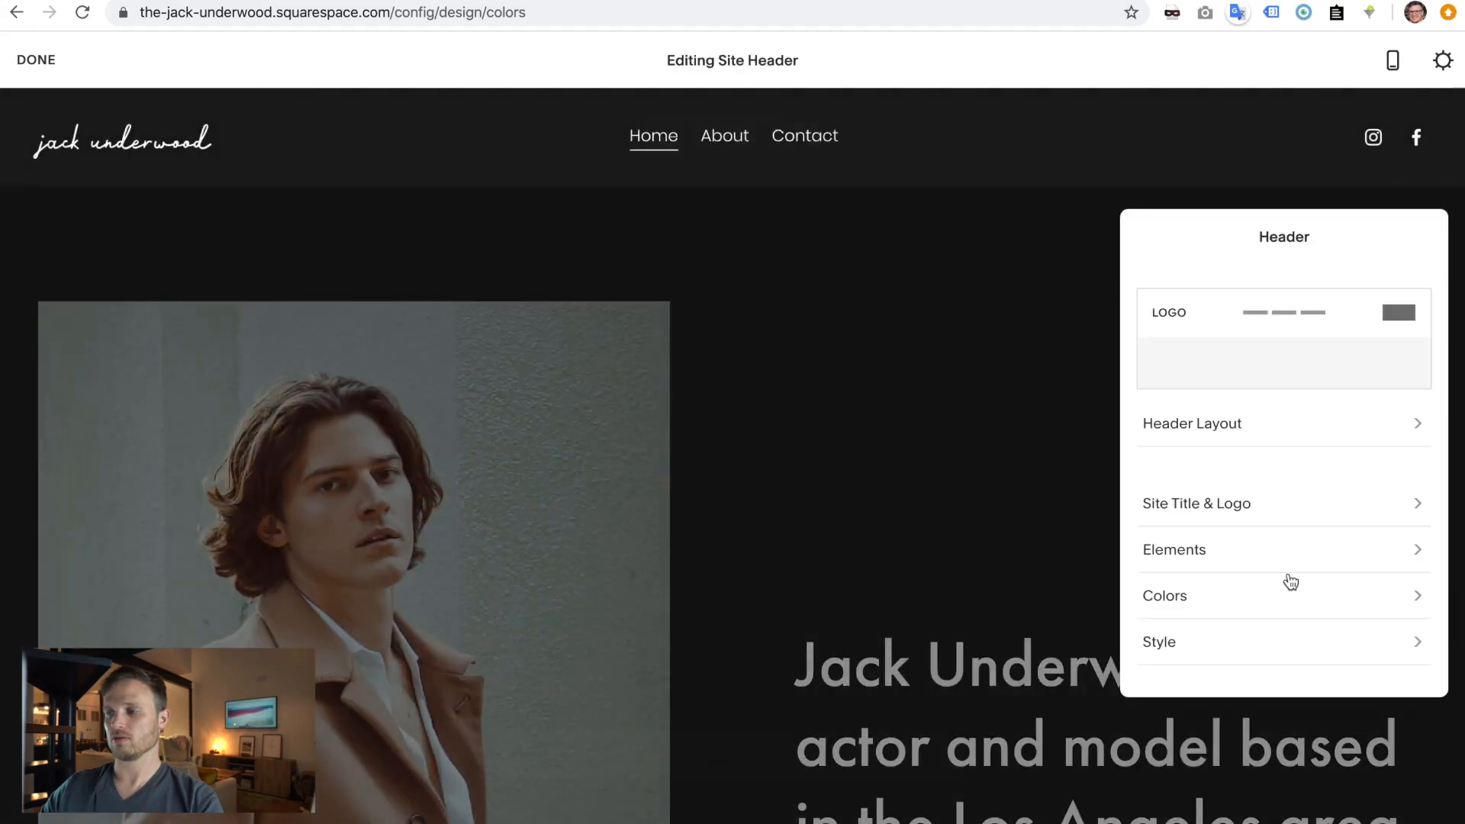
pyautogui.click(1237, 597)
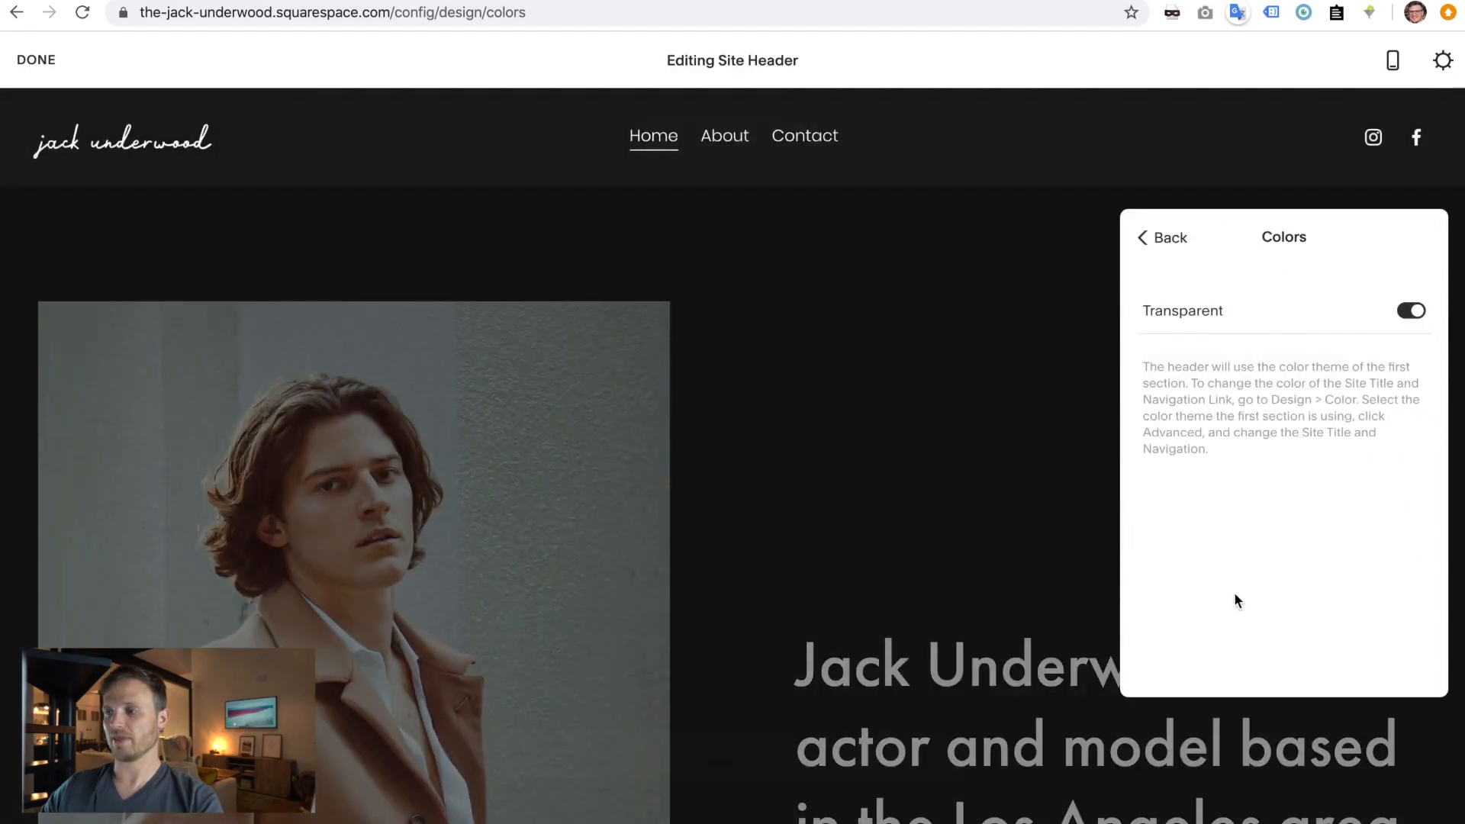
pyautogui.click(1412, 311)
pyautogui.click(1417, 319)
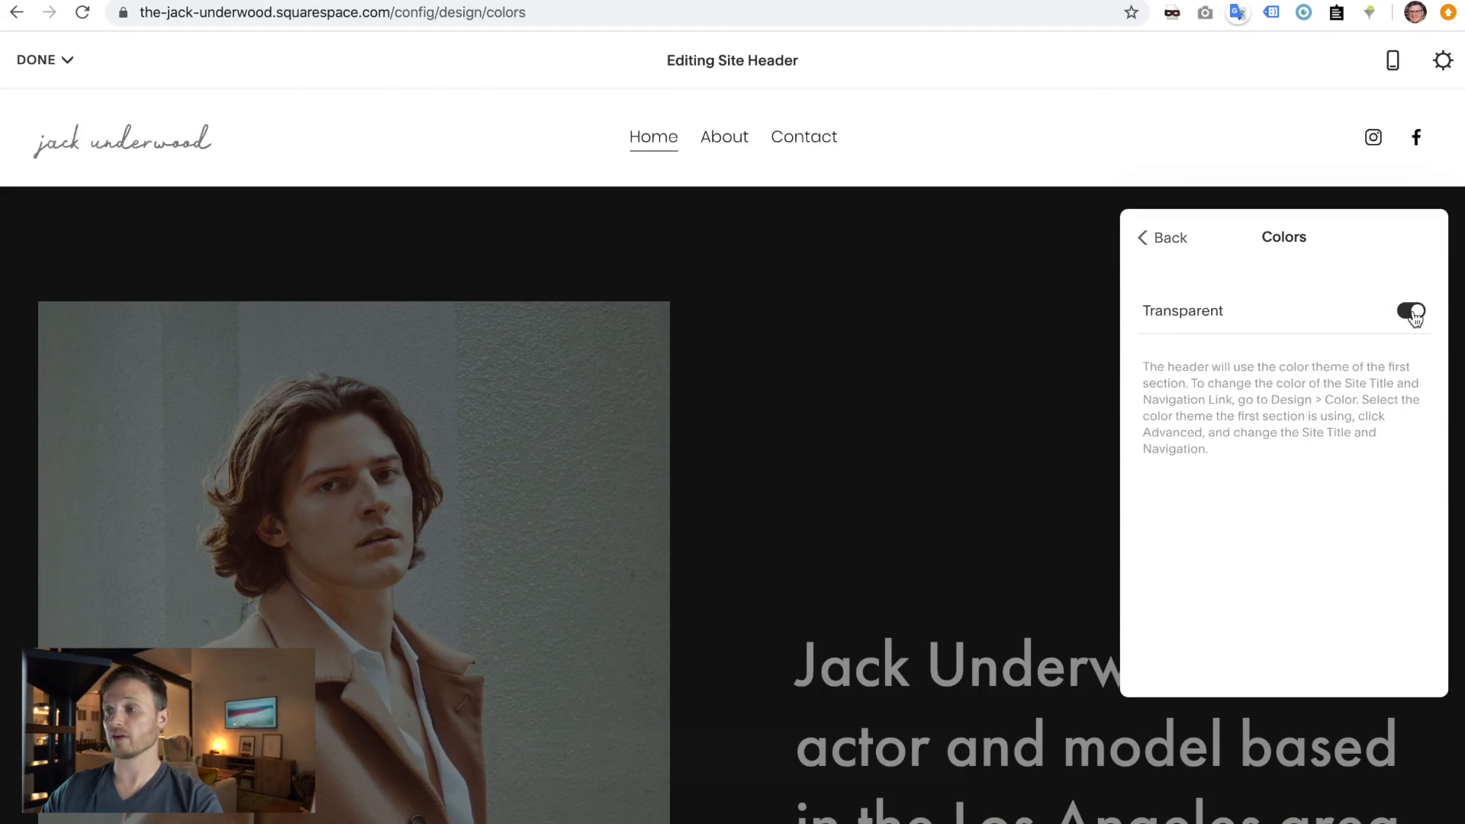
pyautogui.click(1415, 319)
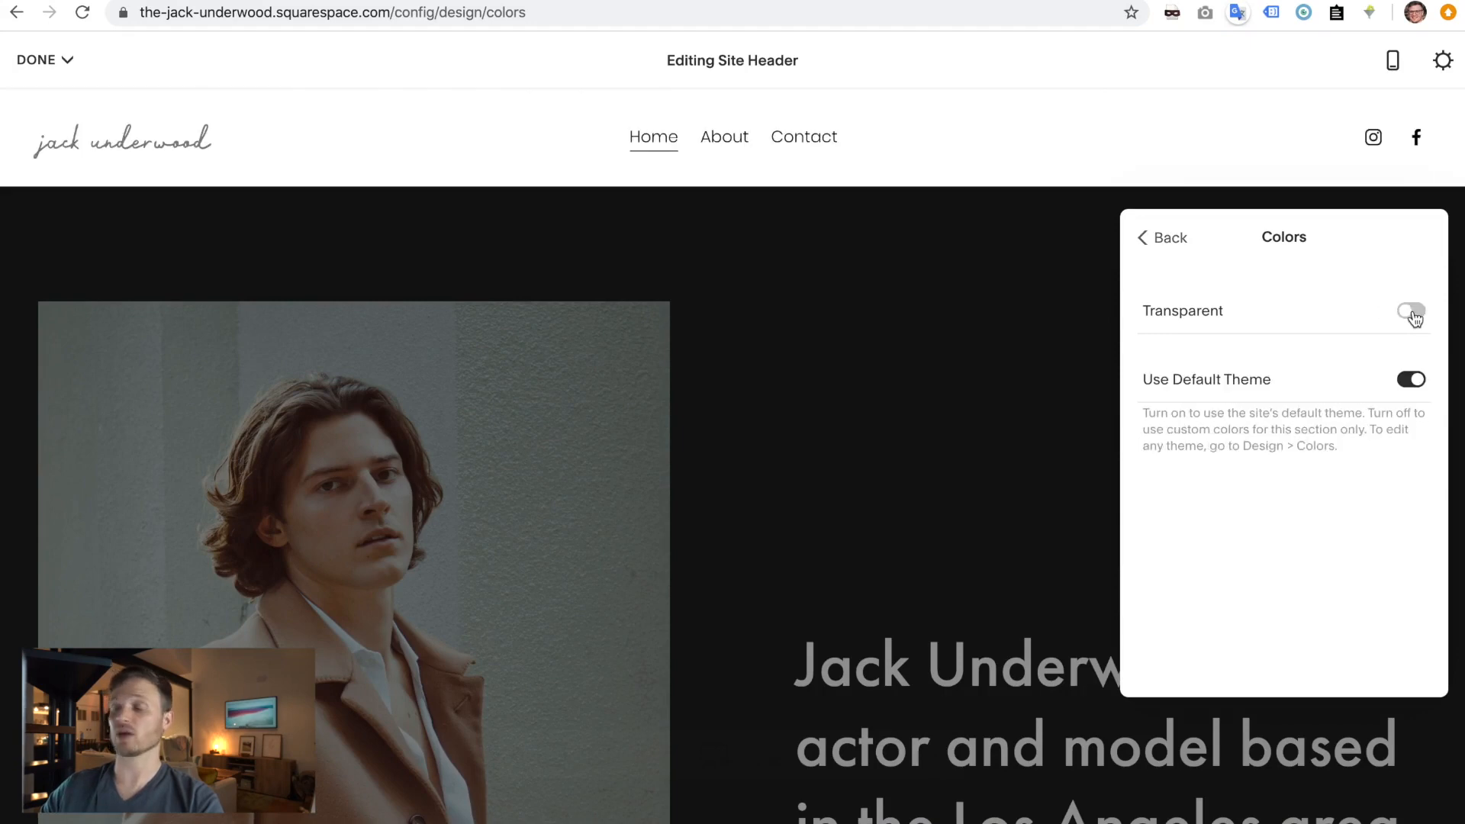
pyautogui.click(1413, 377)
pyautogui.scroll(-5, 1297, 457)
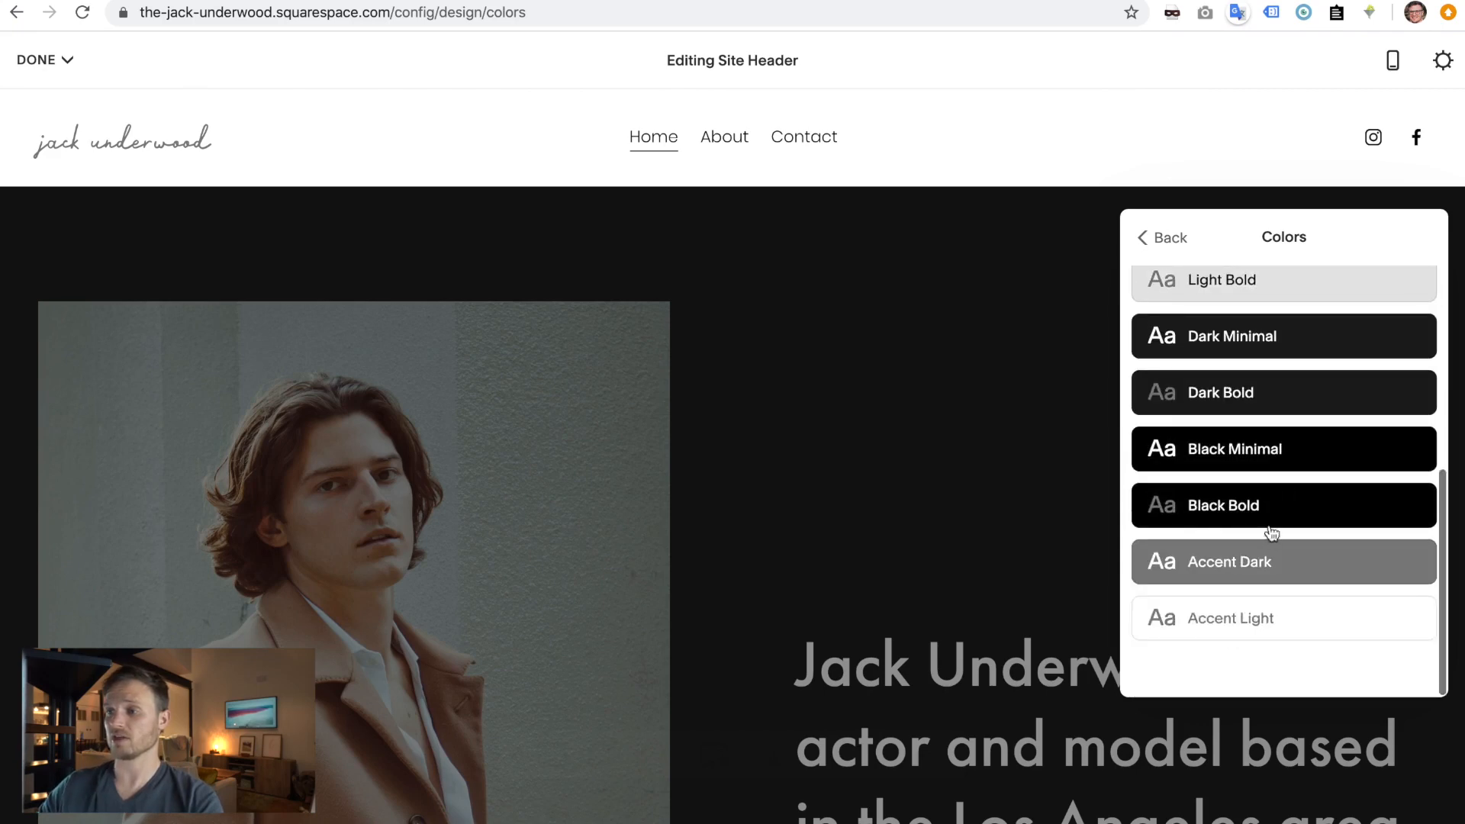
pyautogui.click(1242, 571)
pyautogui.click(932, 446)
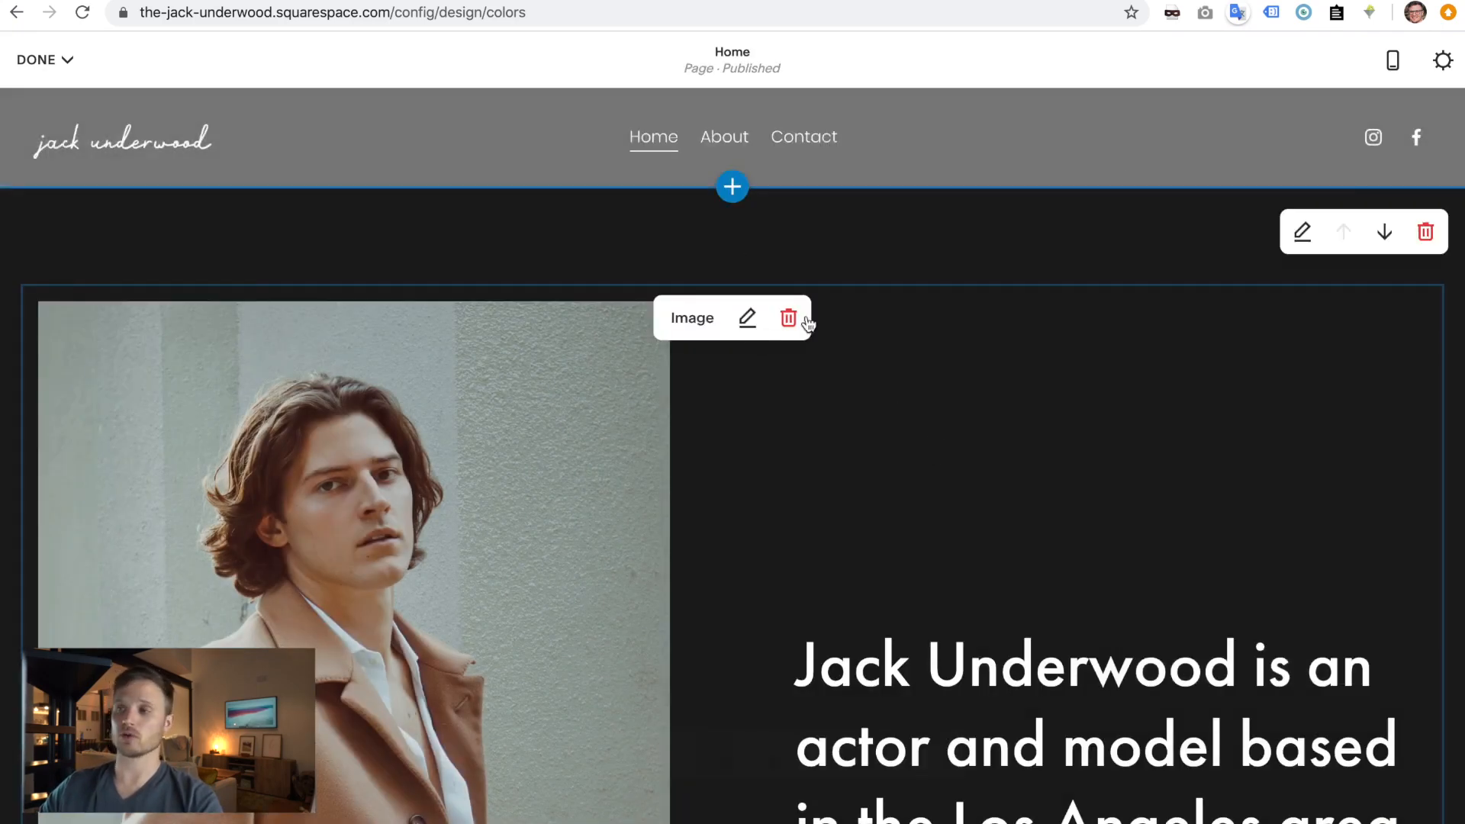
# - Switch the header to Use Default Theme, adjust Transparent, and finish editing
pyautogui.click(804, 140)
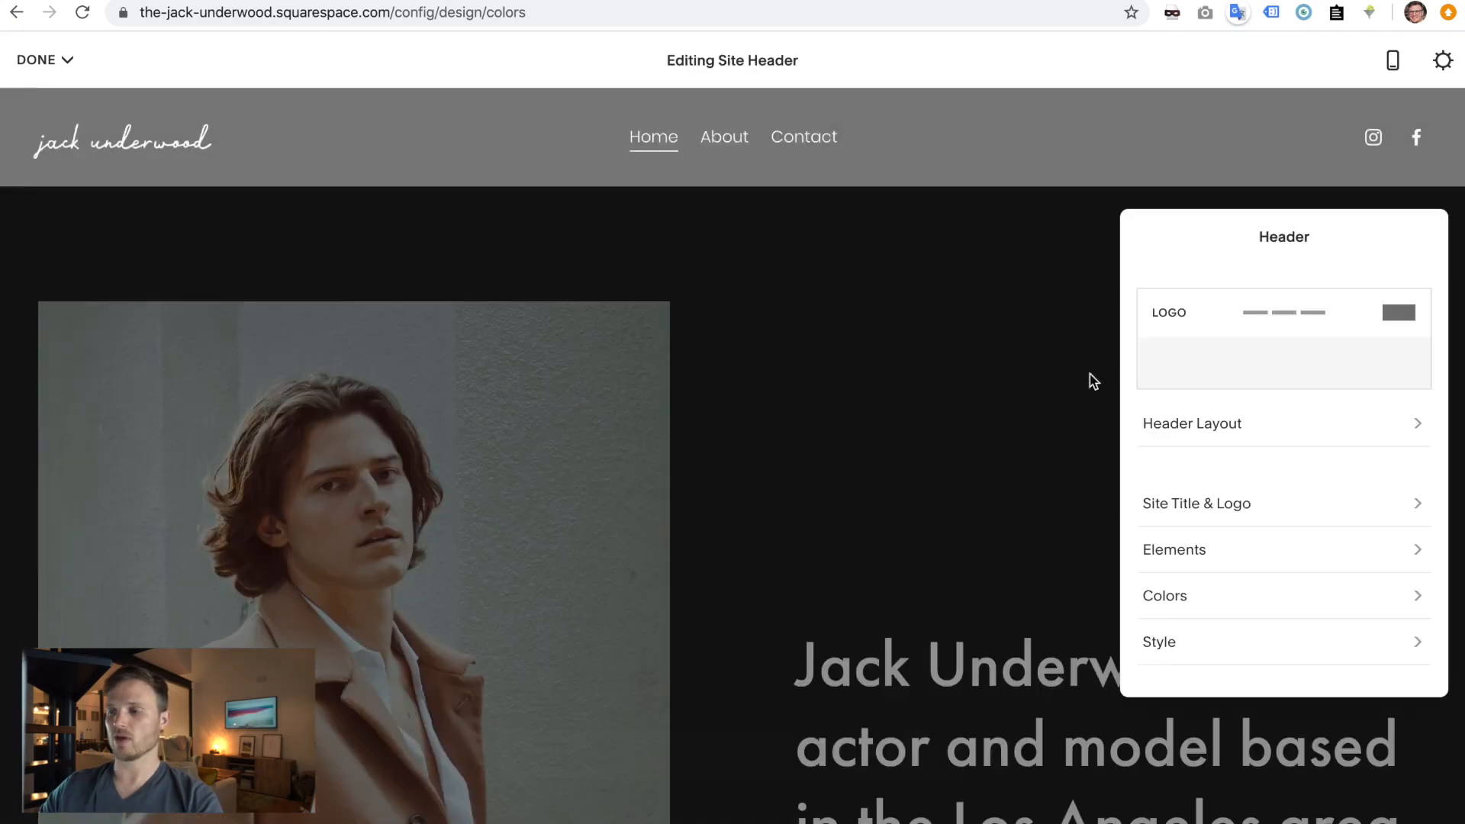
pyautogui.click(1187, 602)
pyautogui.click(1411, 379)
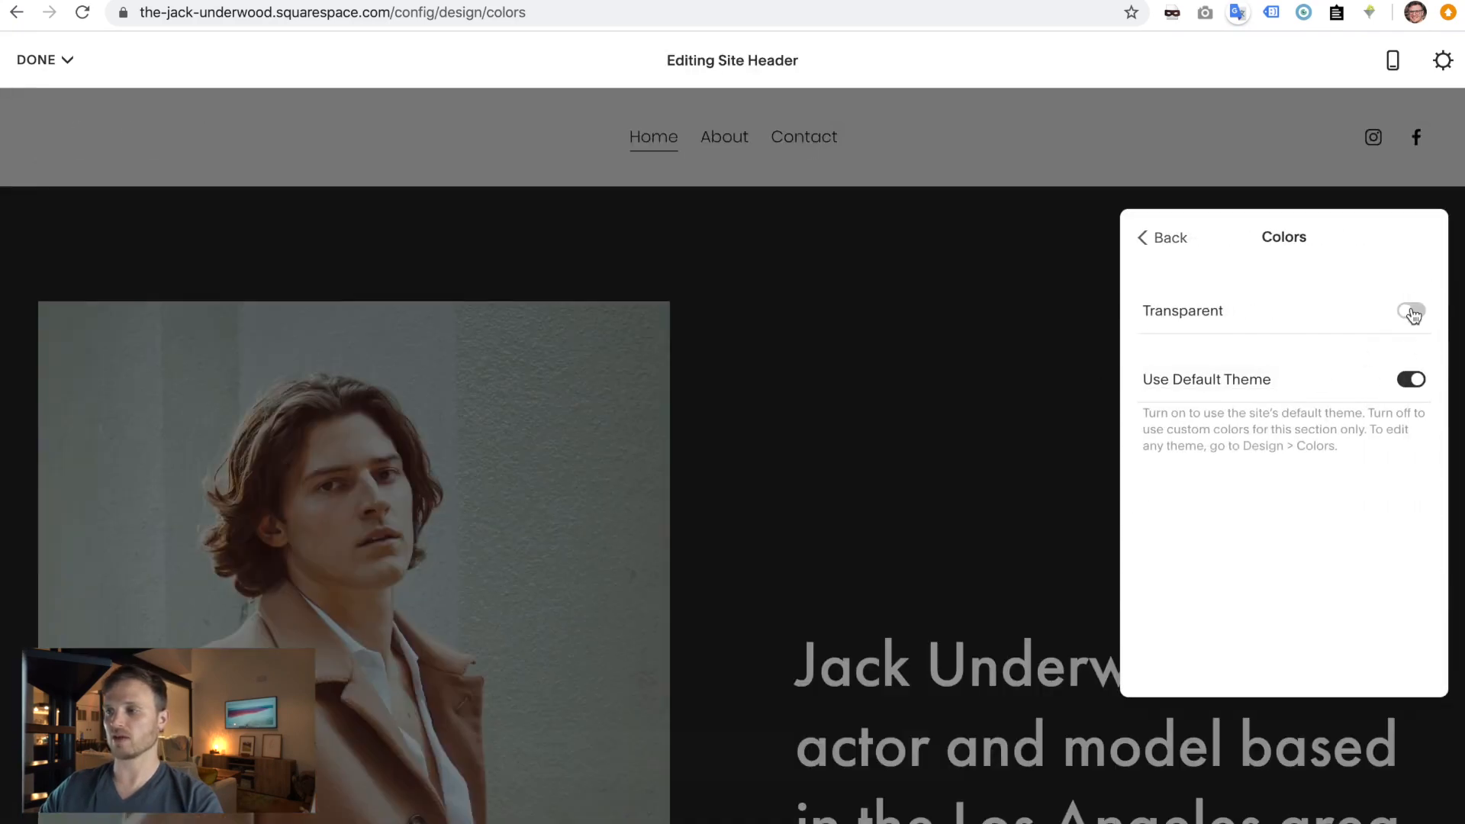
pyautogui.click(1410, 311)
pyautogui.click(929, 419)
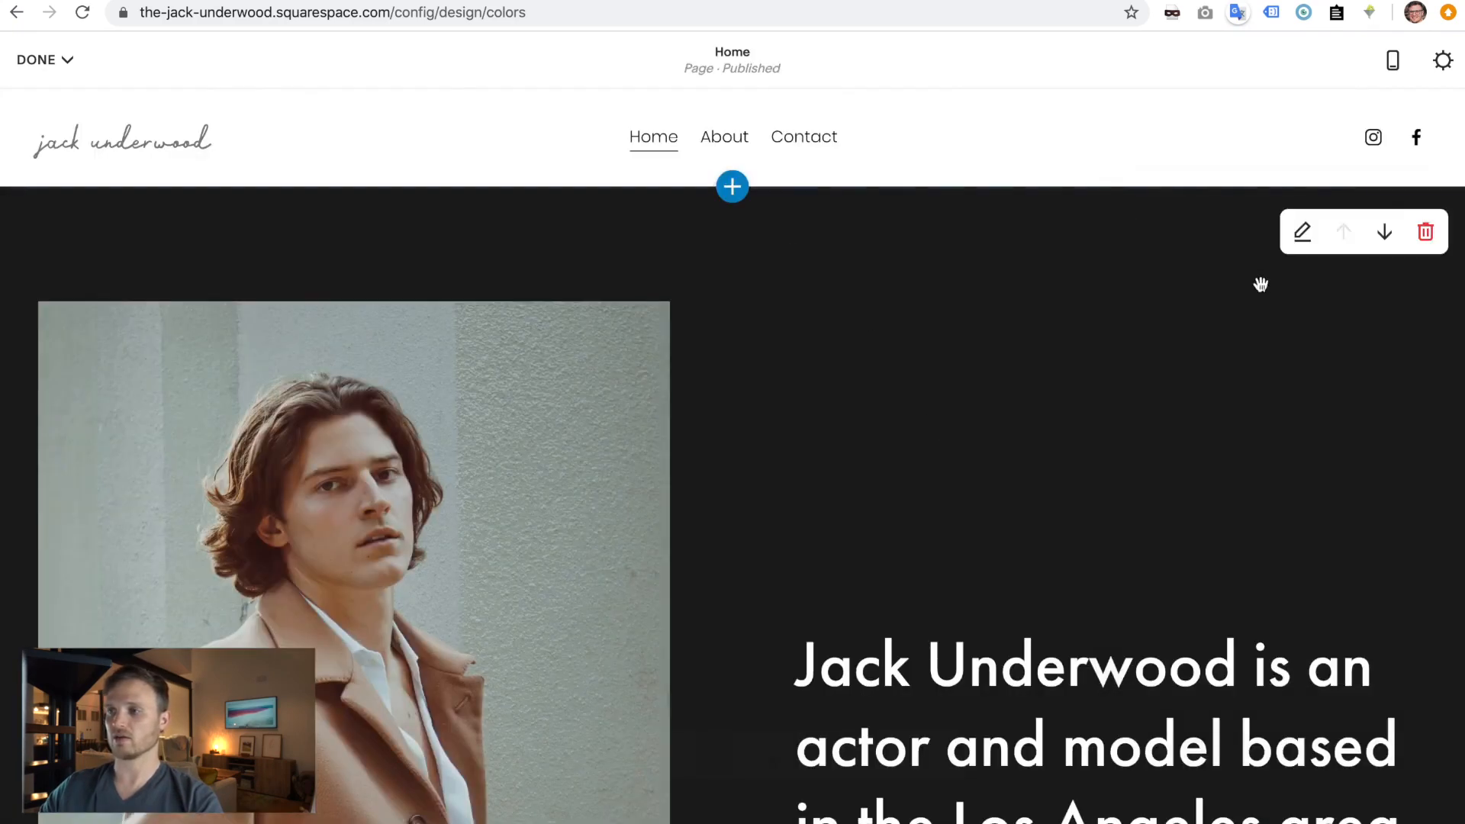
# - Give the home page's dark top section the White Minimal colour theme and save the page
pyautogui.click(1300, 232)
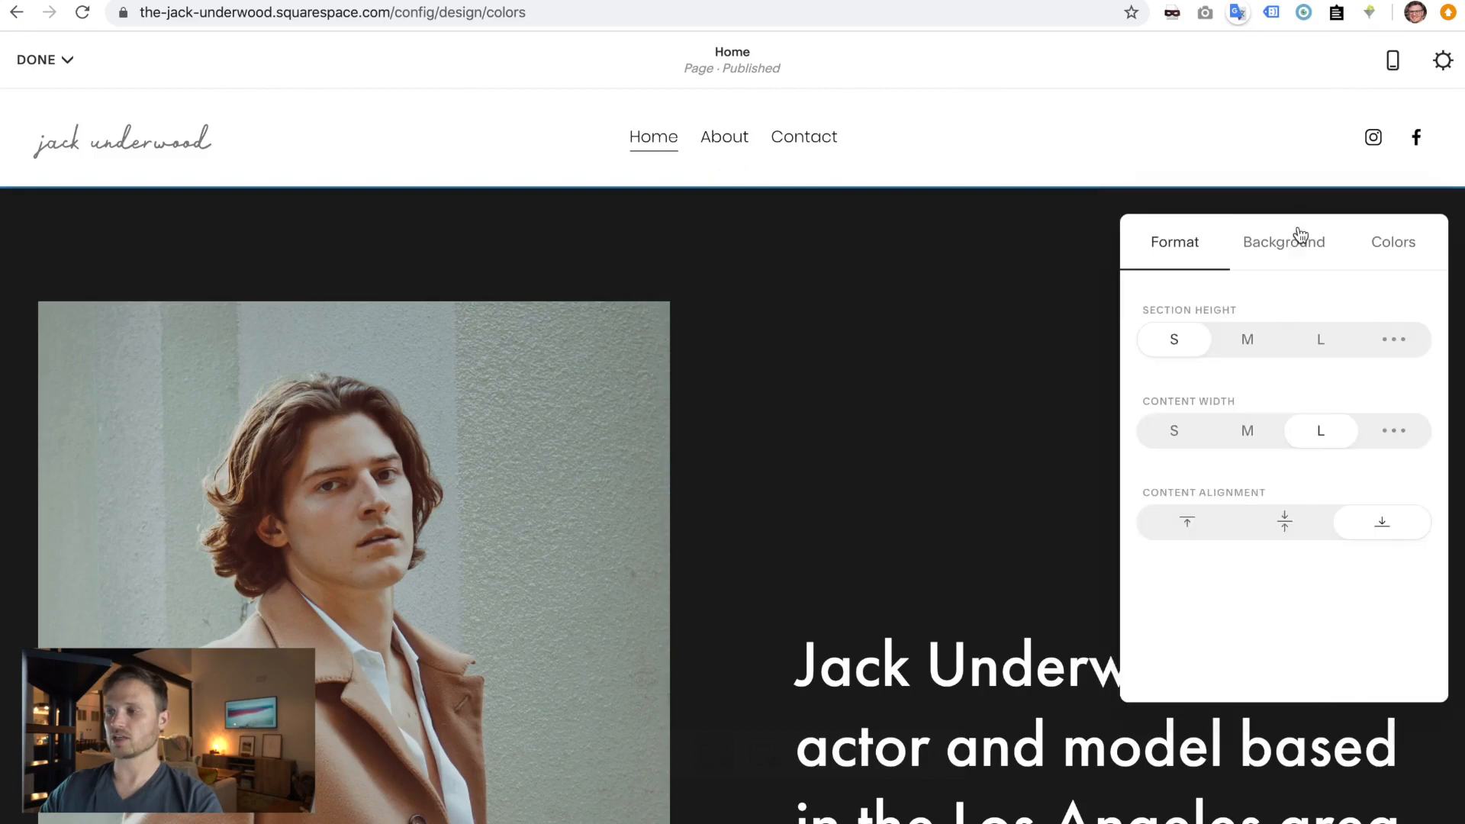
pyautogui.click(1382, 251)
pyautogui.click(1288, 443)
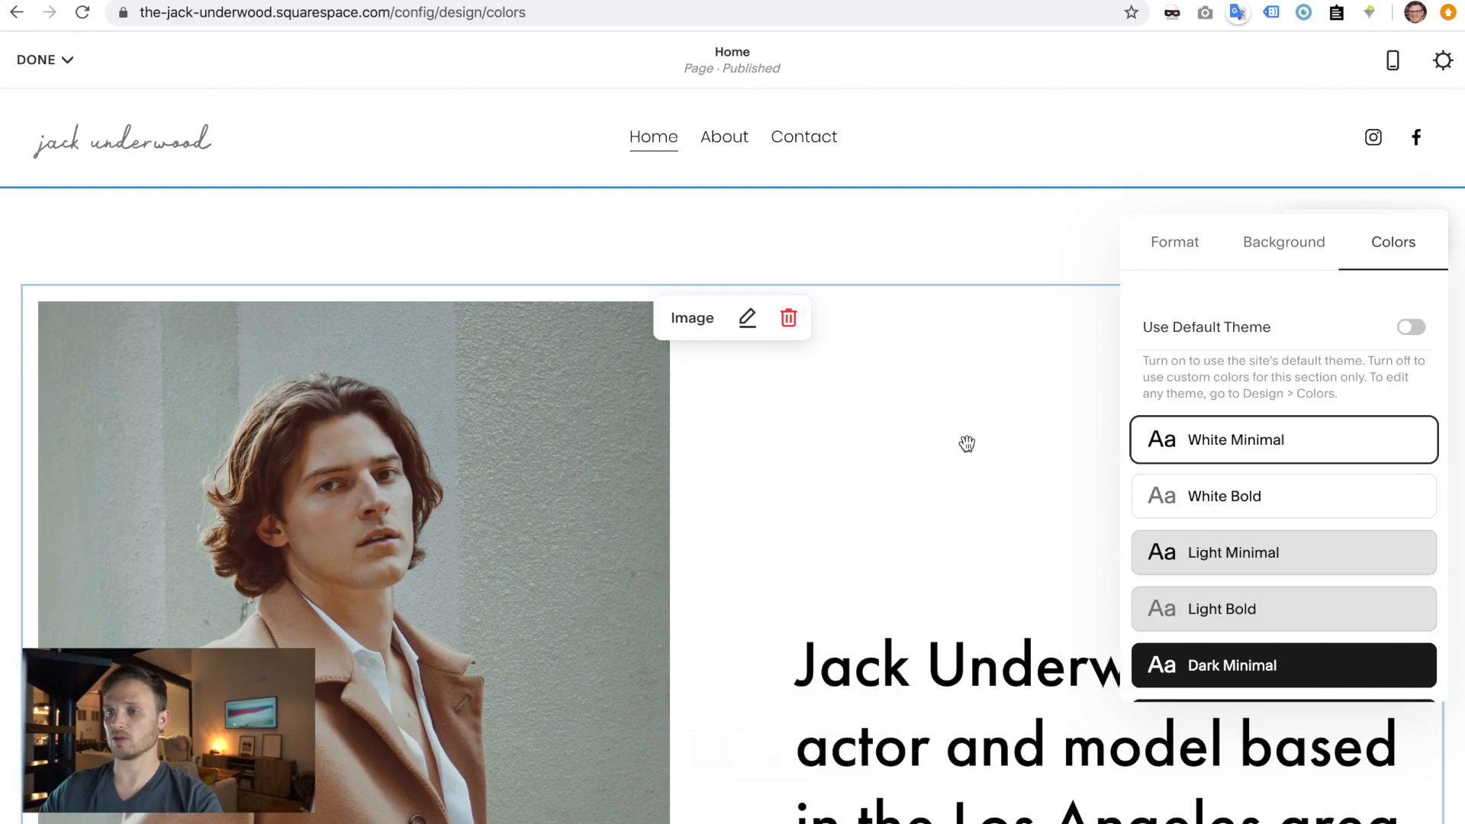
pyautogui.click(965, 441)
pyautogui.click(42, 60)
pyautogui.click(53, 106)
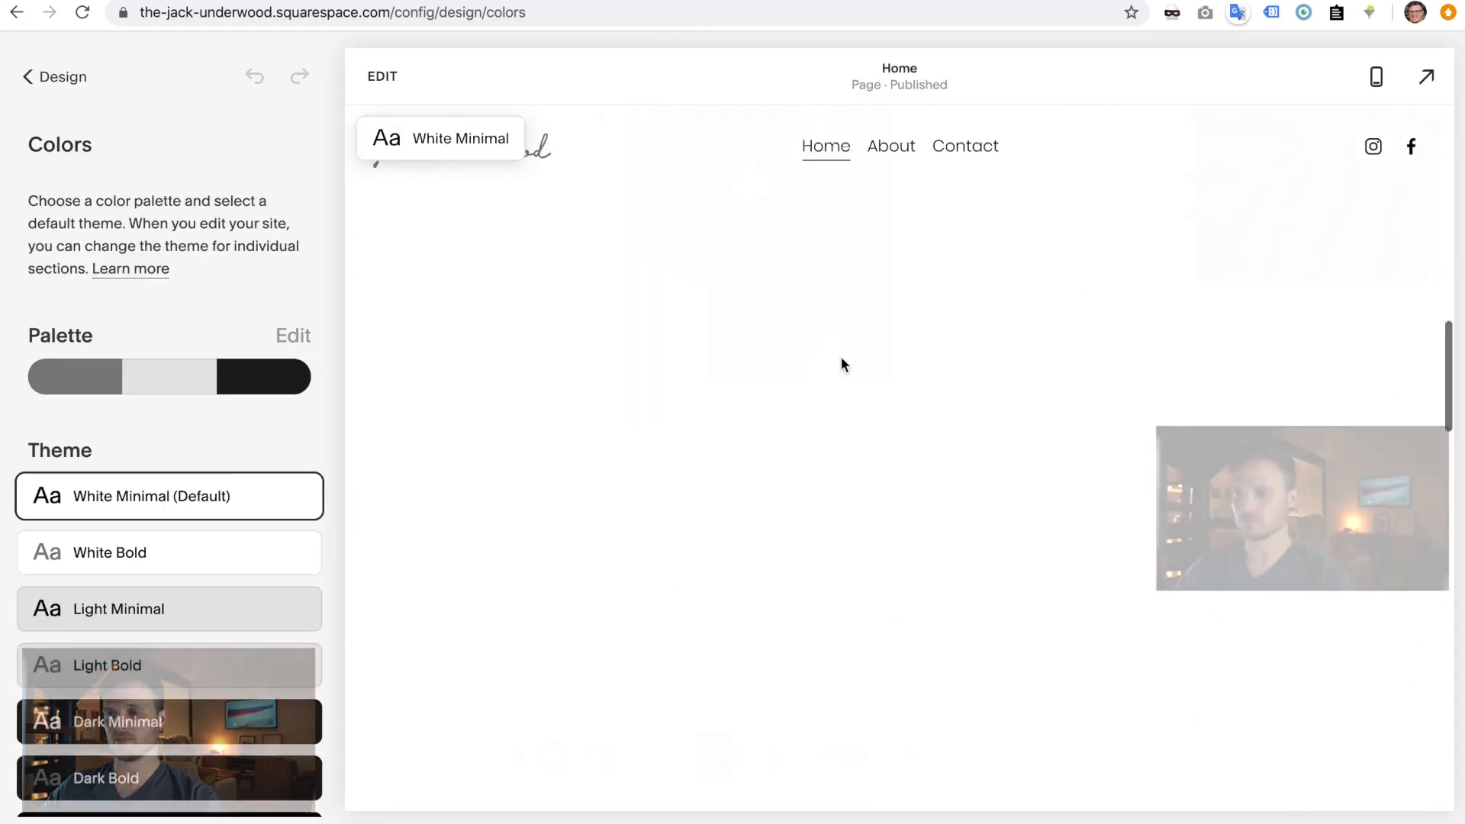
# - Scroll the home page preview down to the footer and open the page for editing
pyautogui.scroll(-5, 841, 355)
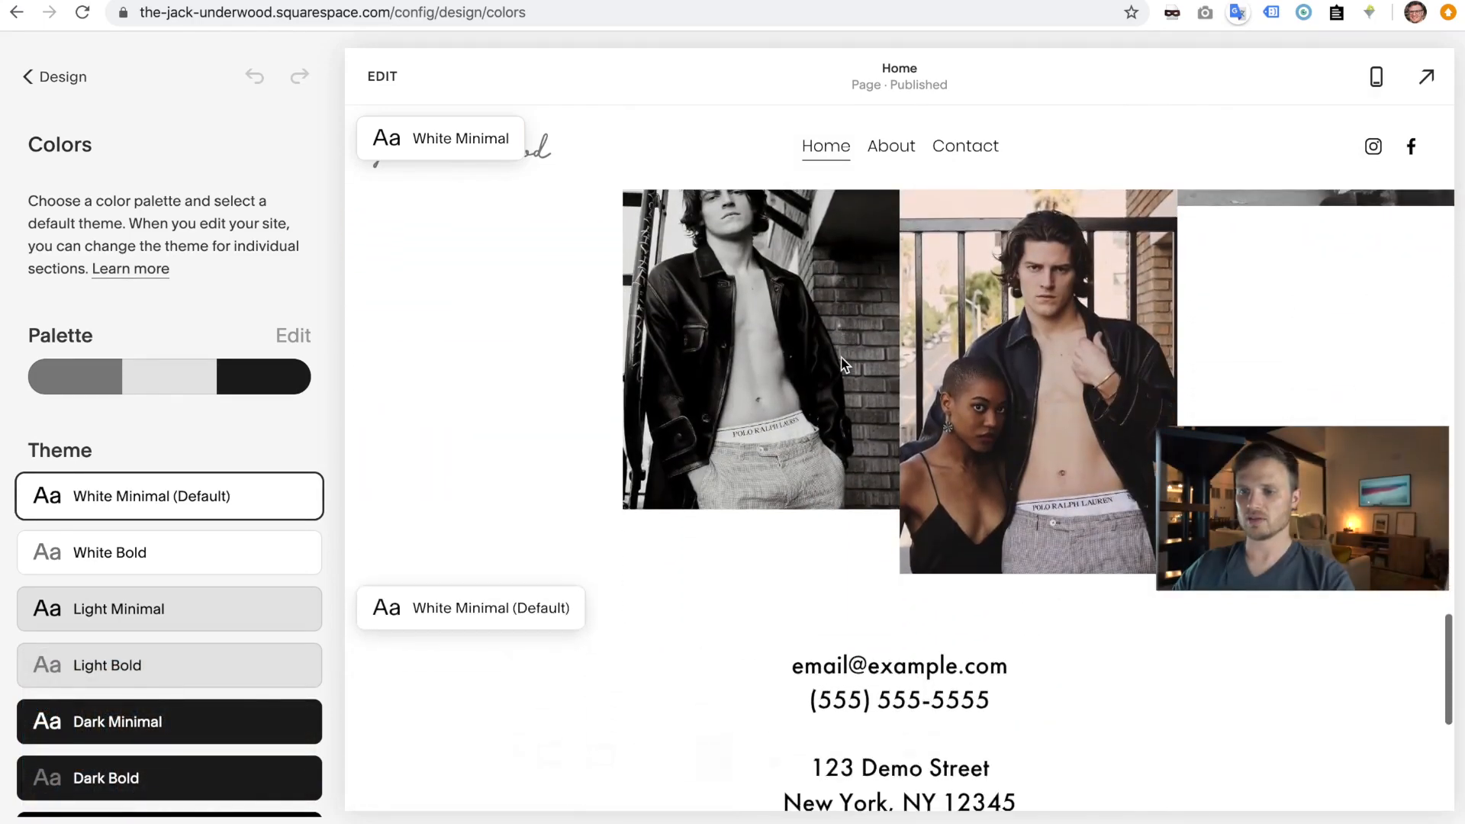
pyautogui.scroll(-2, 841, 358)
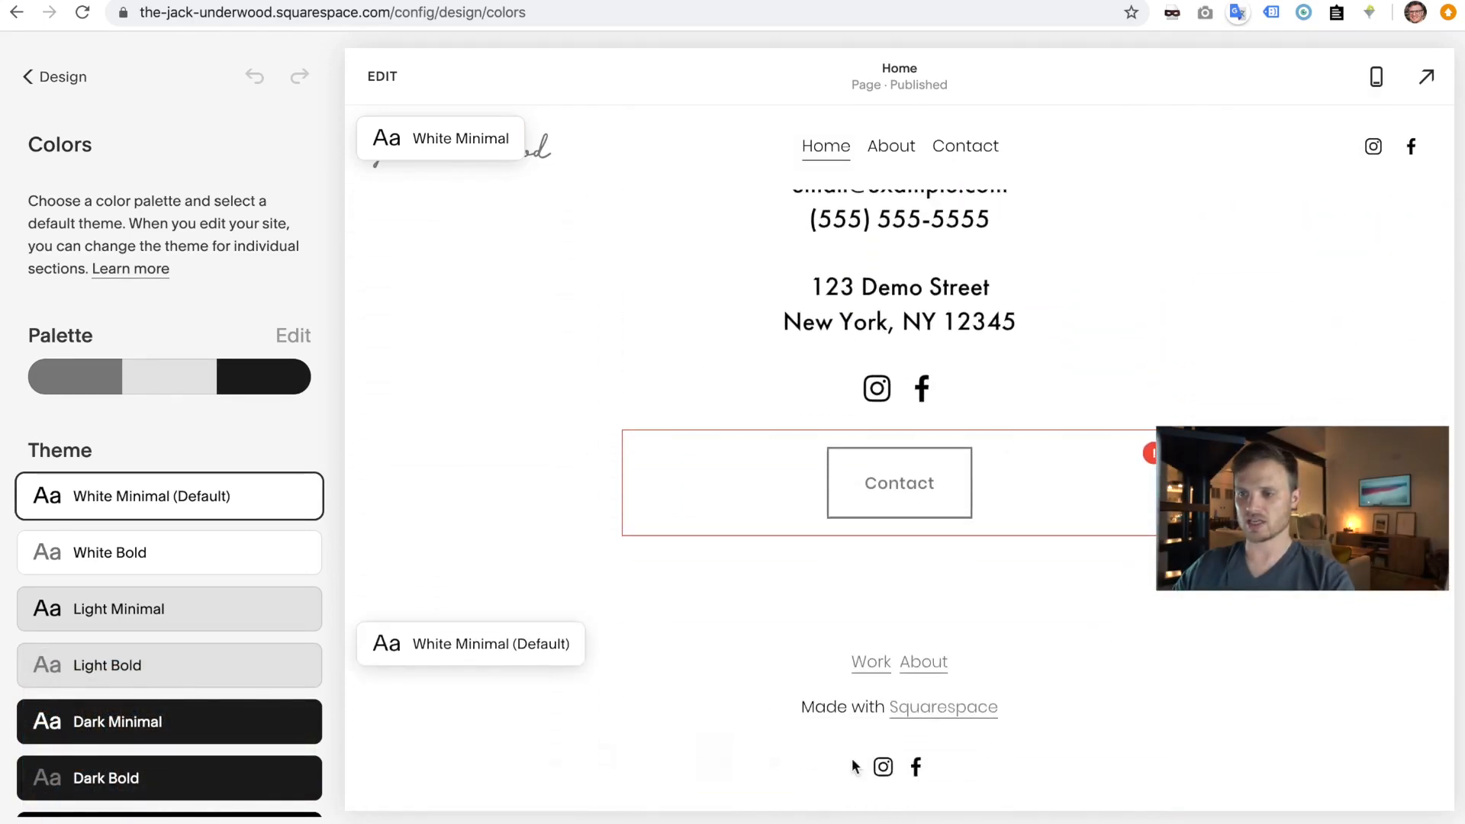
pyautogui.scroll(-1, 1053, 721)
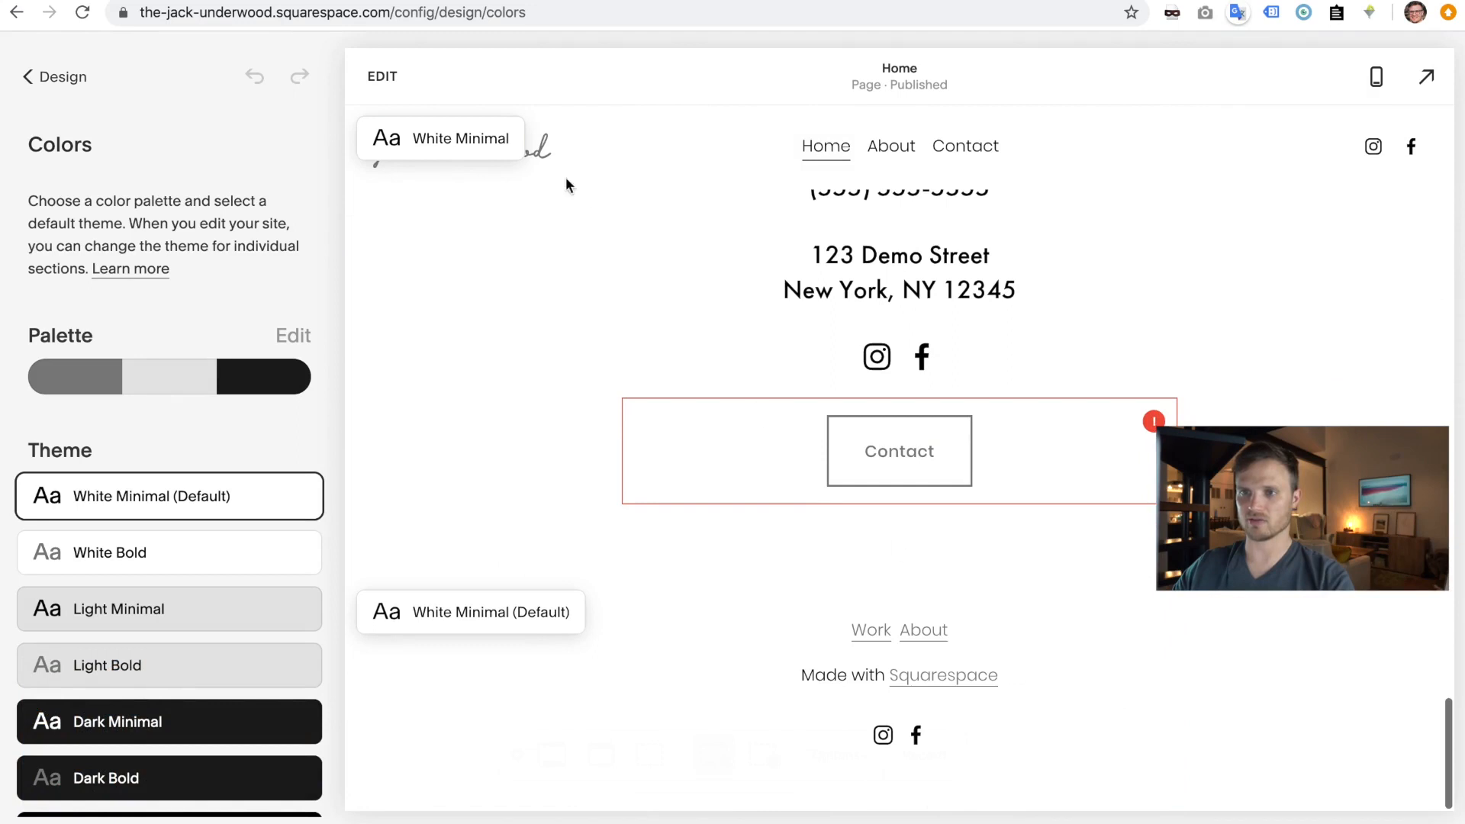
pyautogui.click(377, 76)
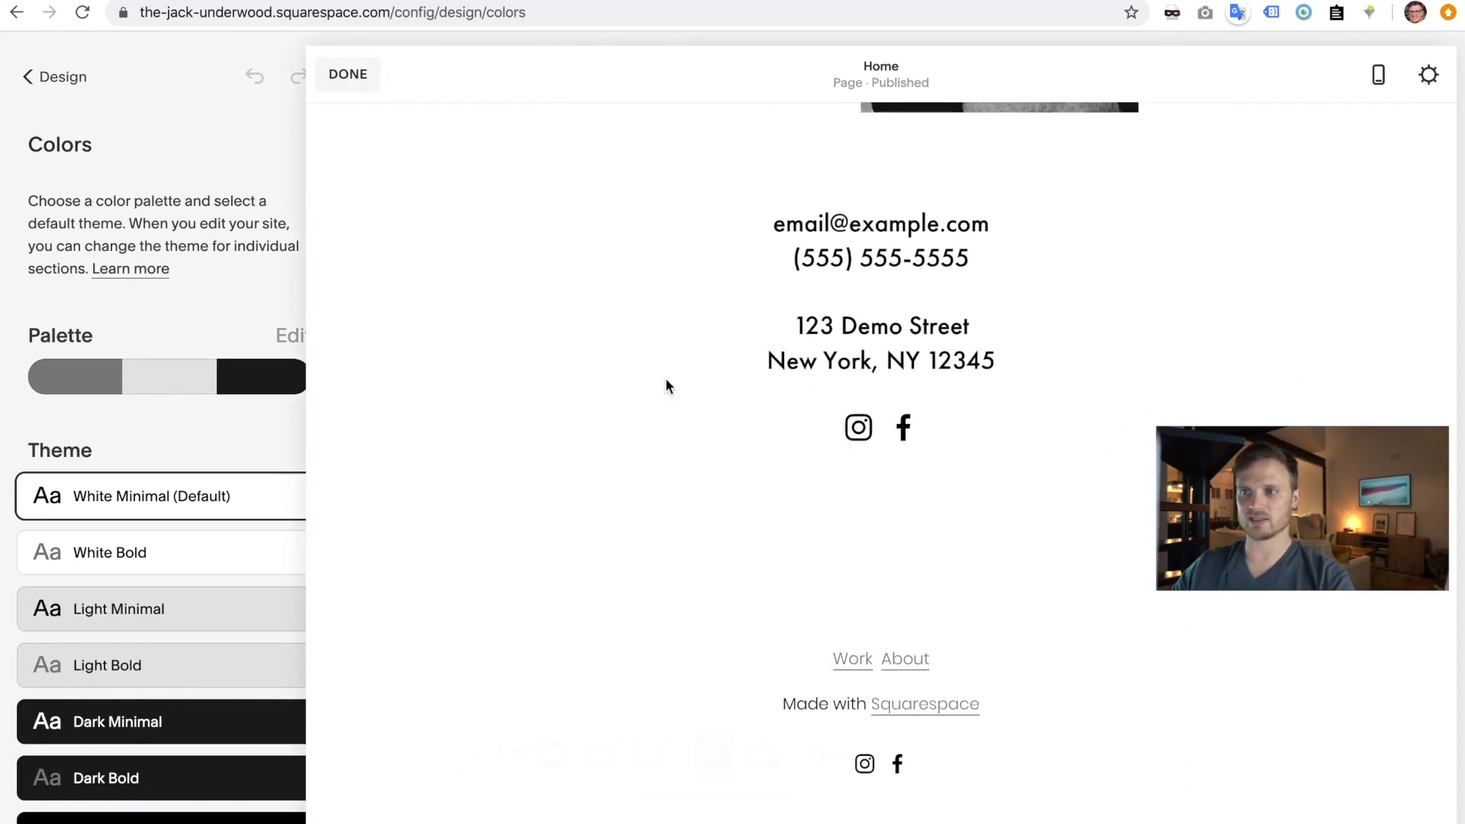
# - Clear the Work/About and Made with Squarespace footer text, then remove the footer section
pyautogui.moveTo(684, 691)
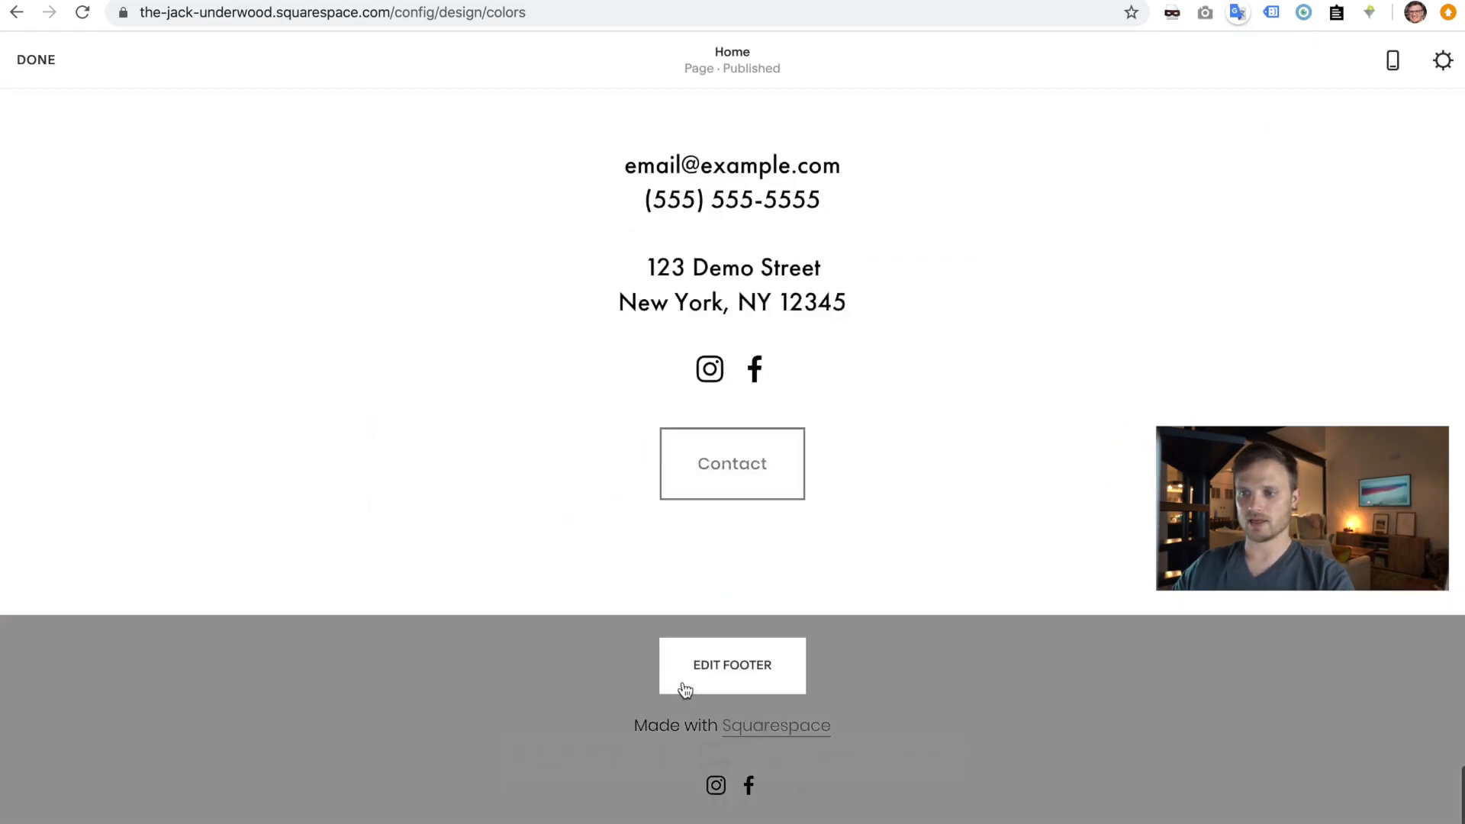
pyautogui.click(746, 676)
pyautogui.moveTo(847, 664); pyautogui.dragTo(646, 657)
pyautogui.moveTo(877, 692); pyautogui.dragTo(602, 657)
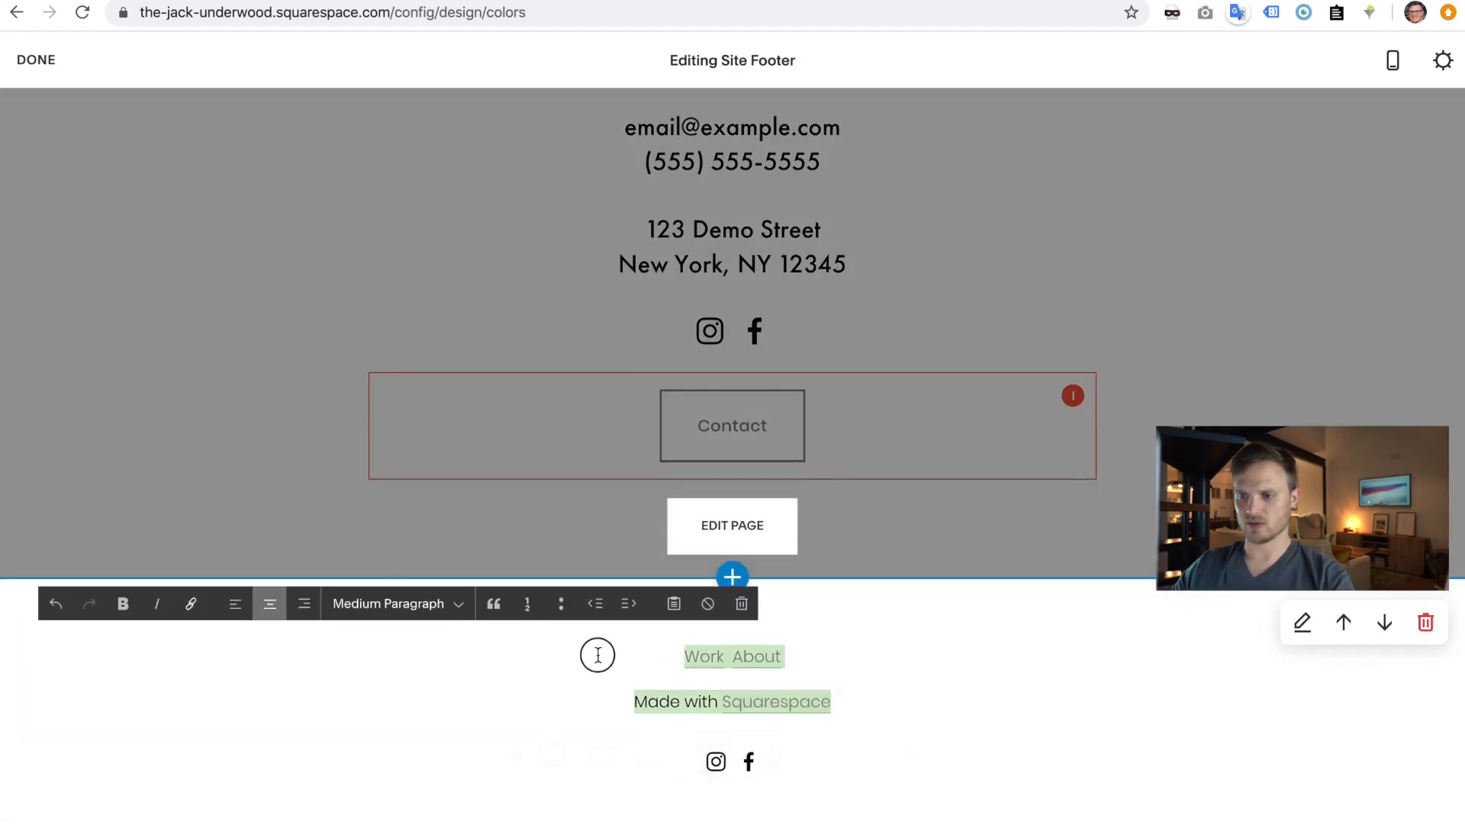
pyautogui.press('BackSpace')
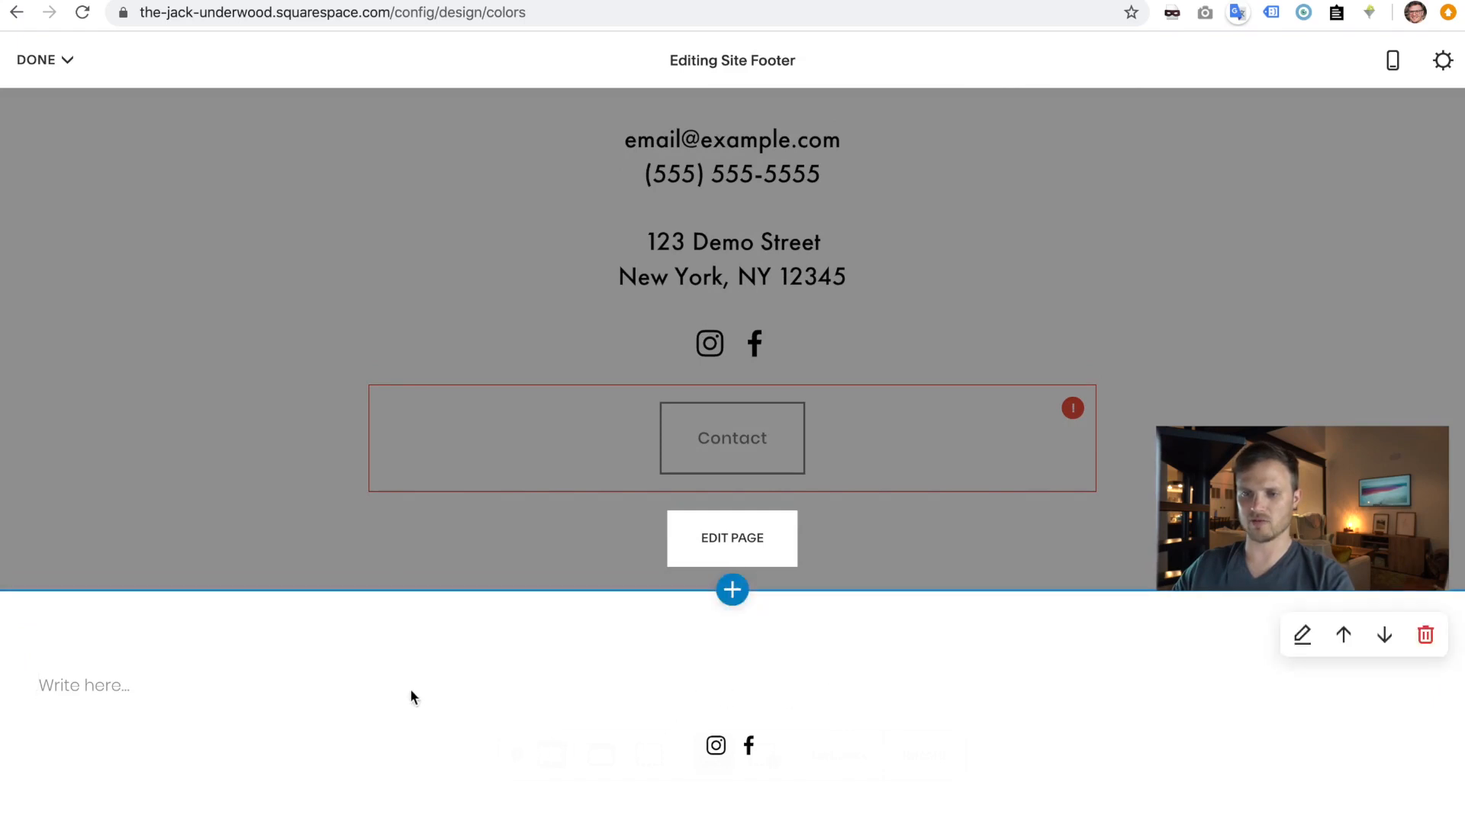
pyautogui.click(1426, 635)
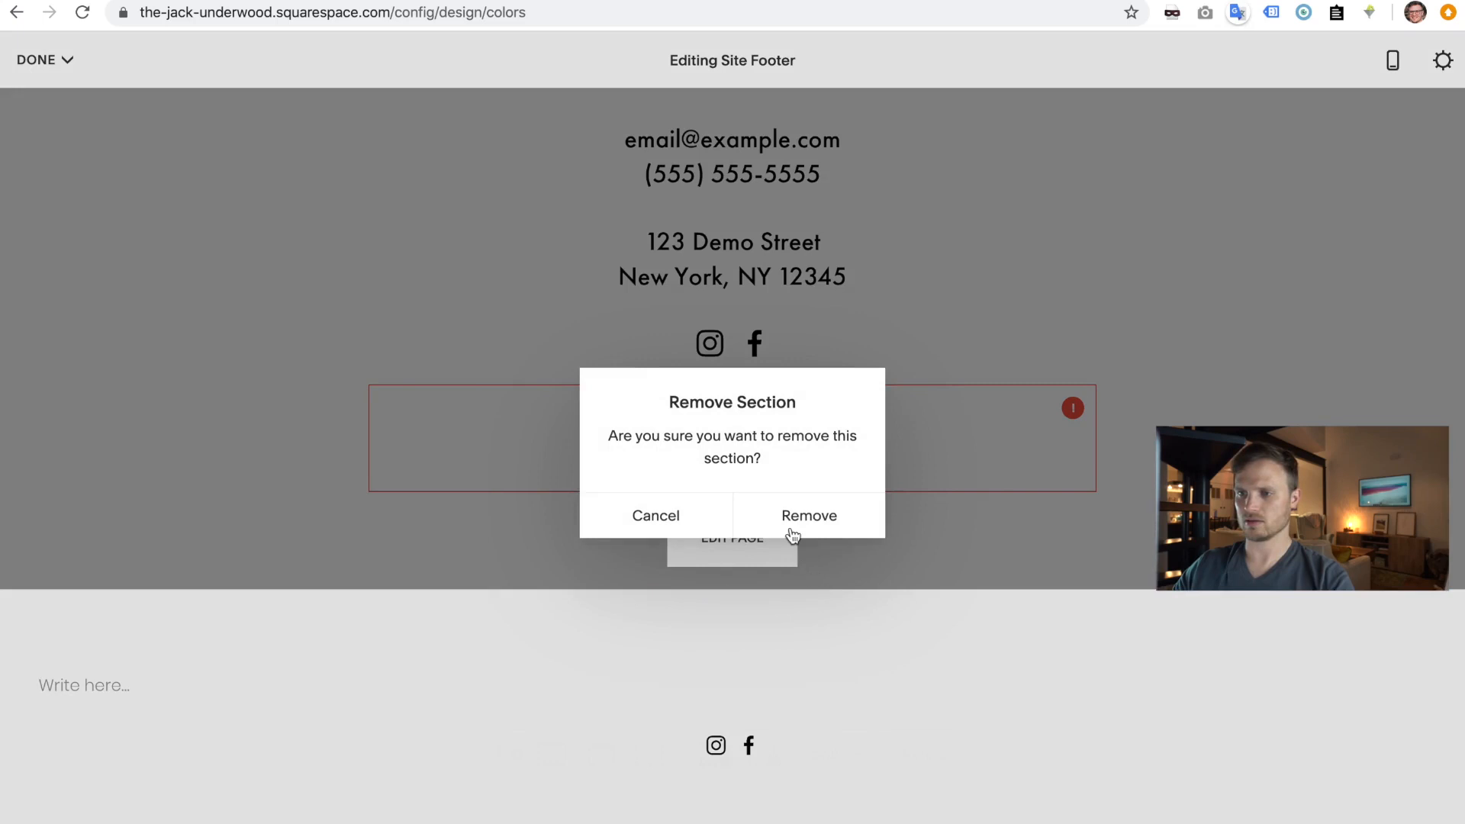
pyautogui.click(792, 529)
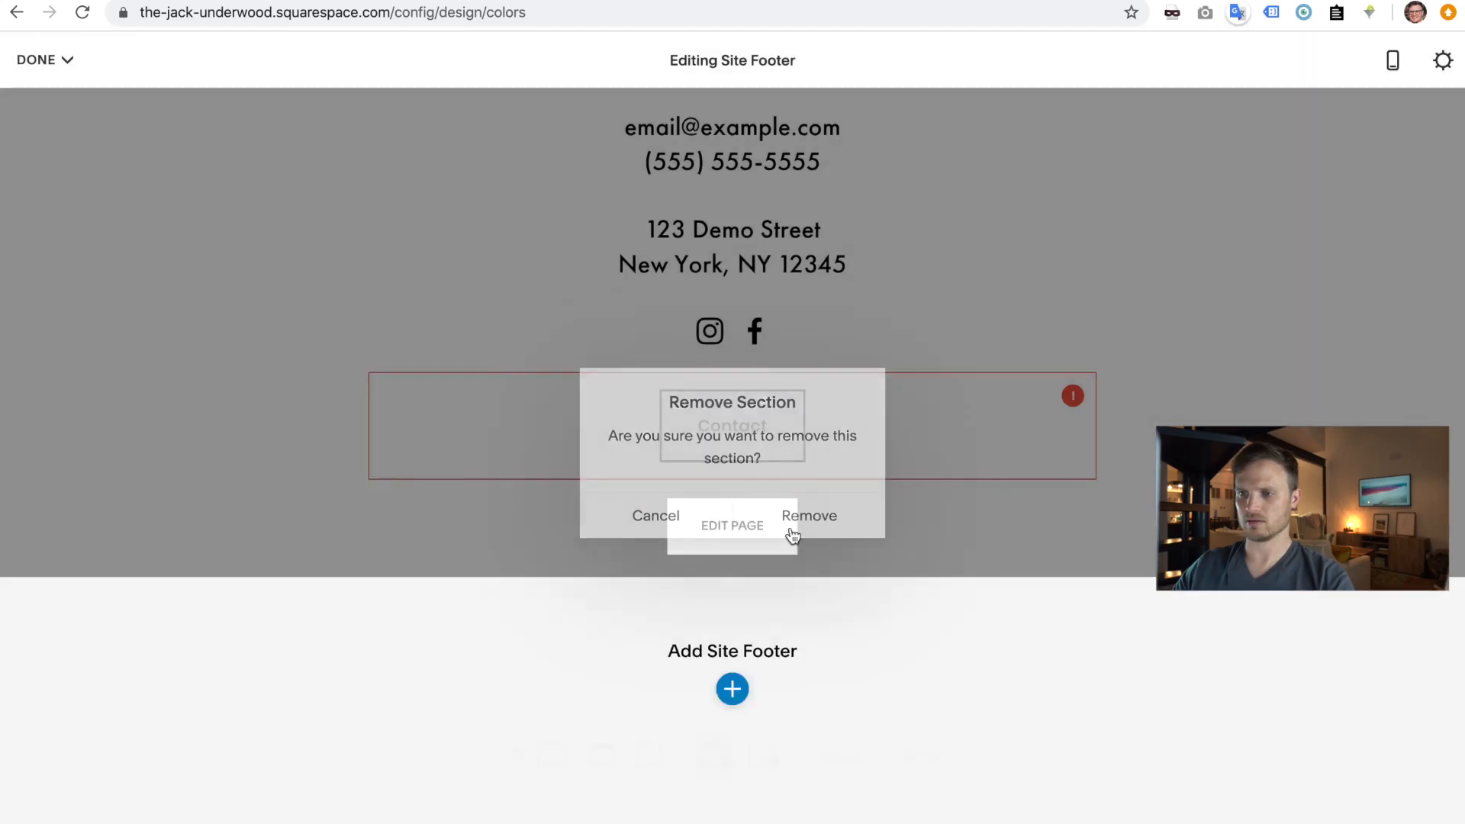
# - Insert the footer layout with a Site Title above three Category link columns
pyautogui.click(734, 691)
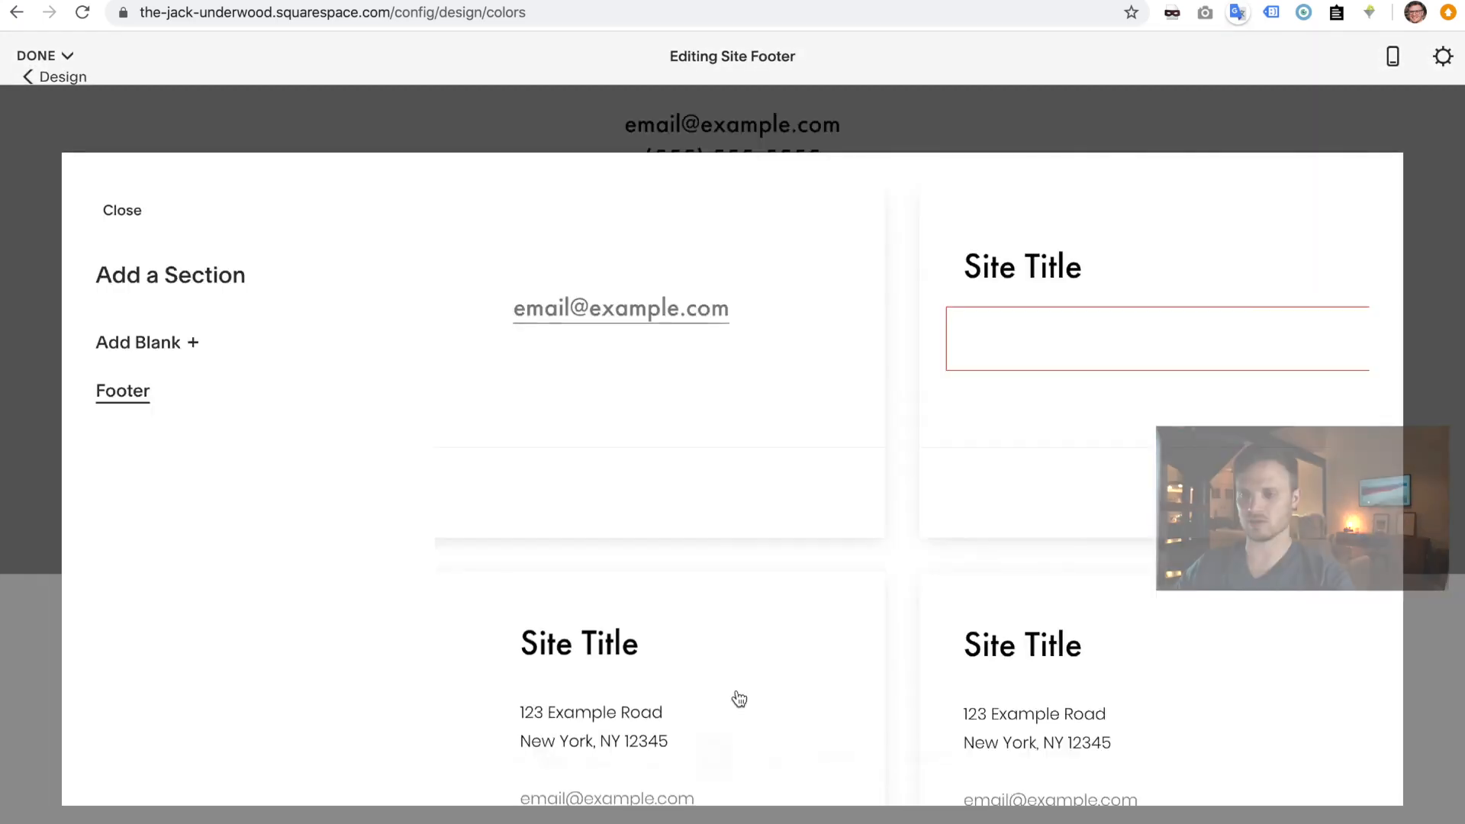
pyautogui.scroll(-15, 1091, 505)
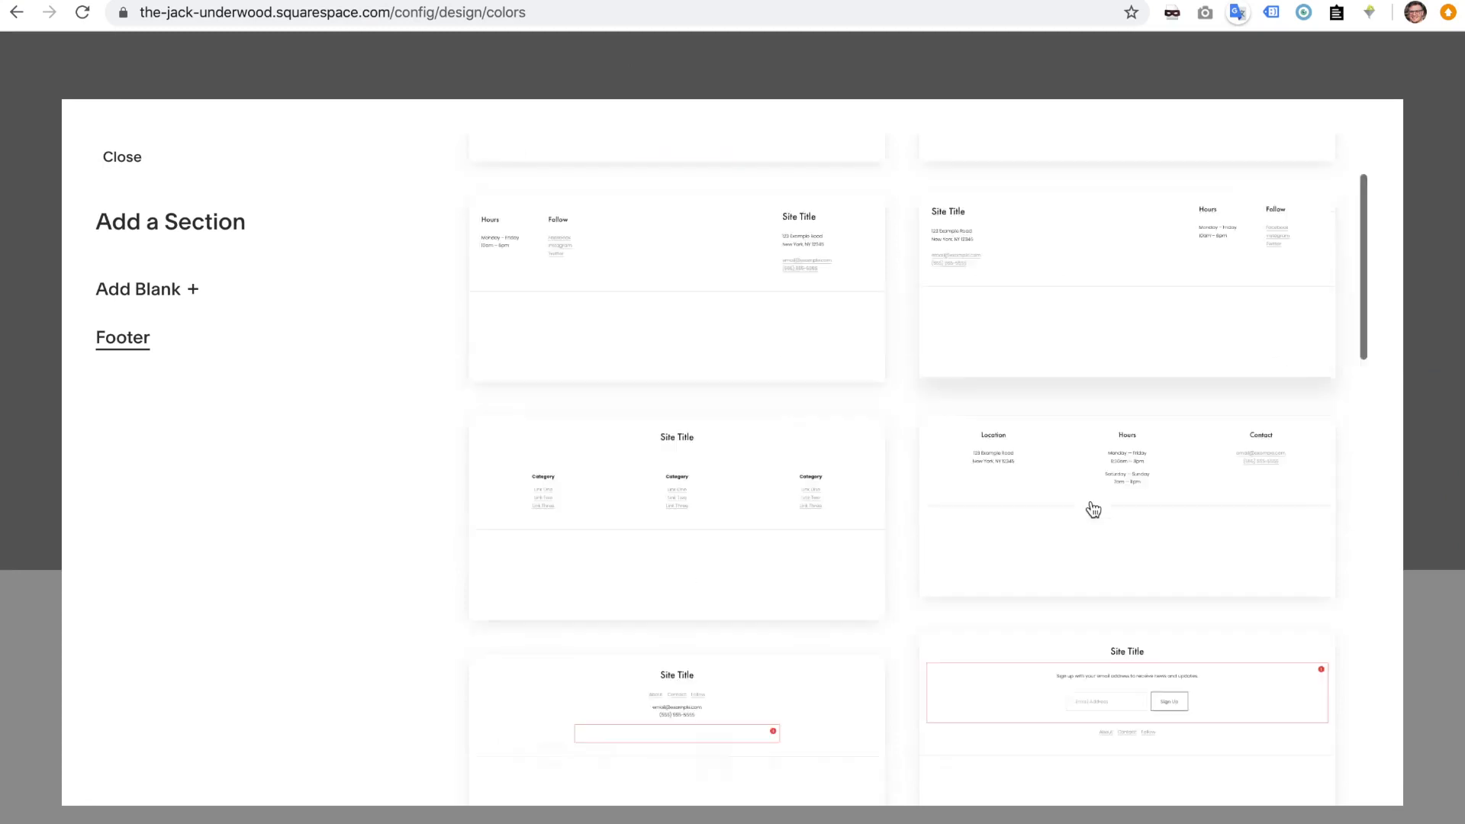
pyautogui.scroll(15, 1091, 500)
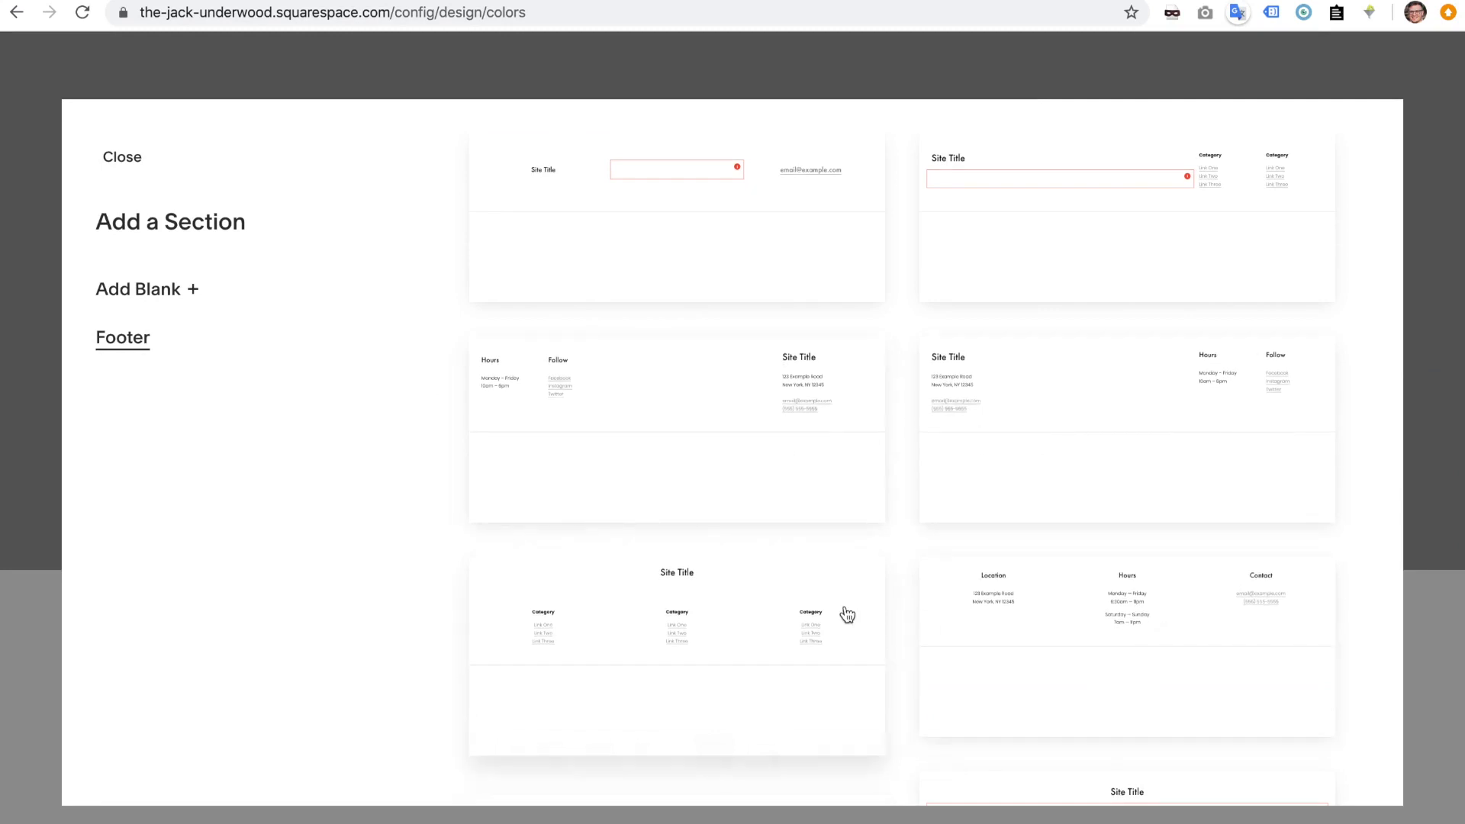
pyautogui.scroll(-3, 775, 478)
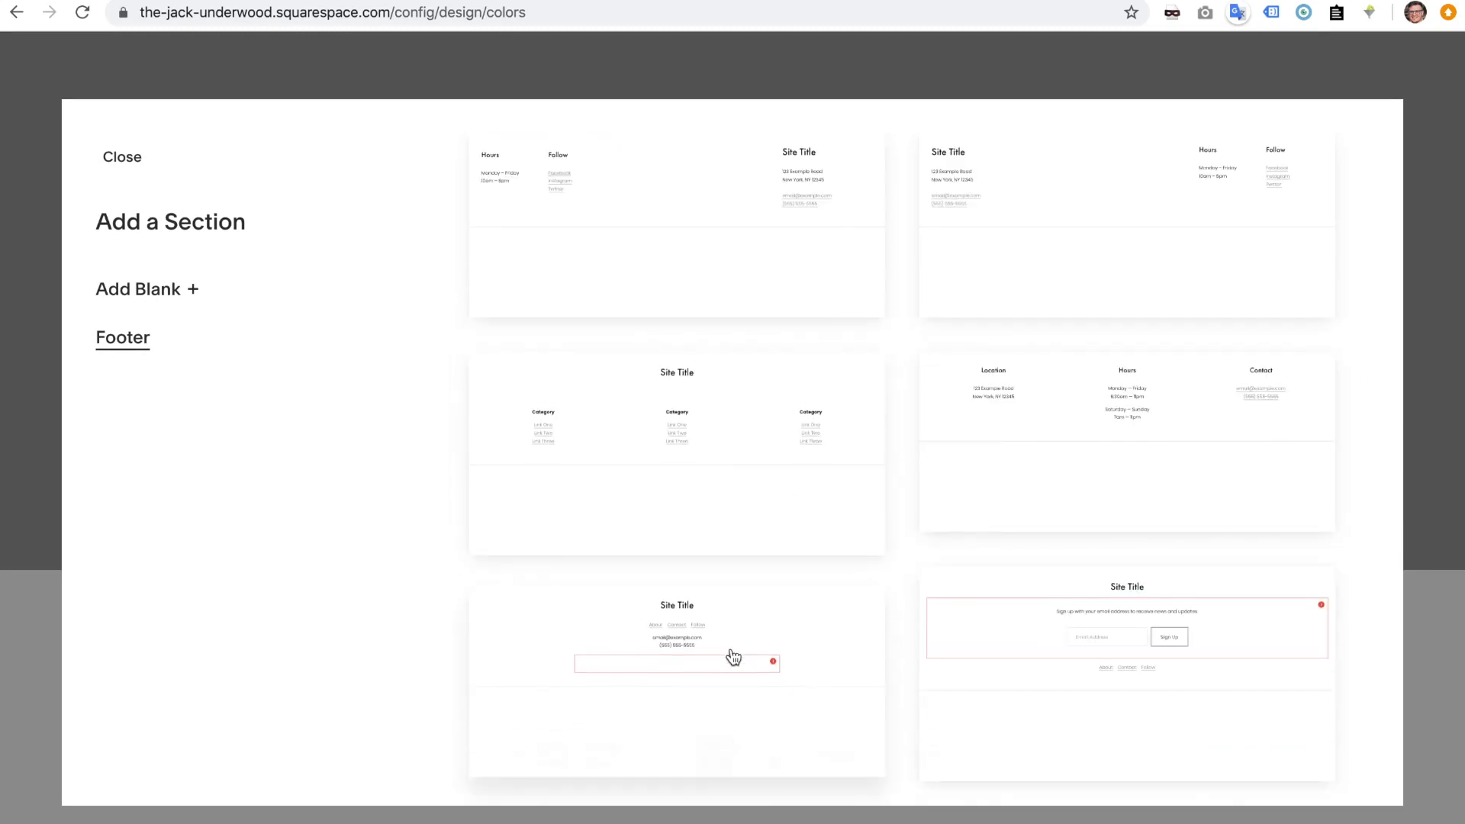
pyautogui.scroll(3, 751, 483)
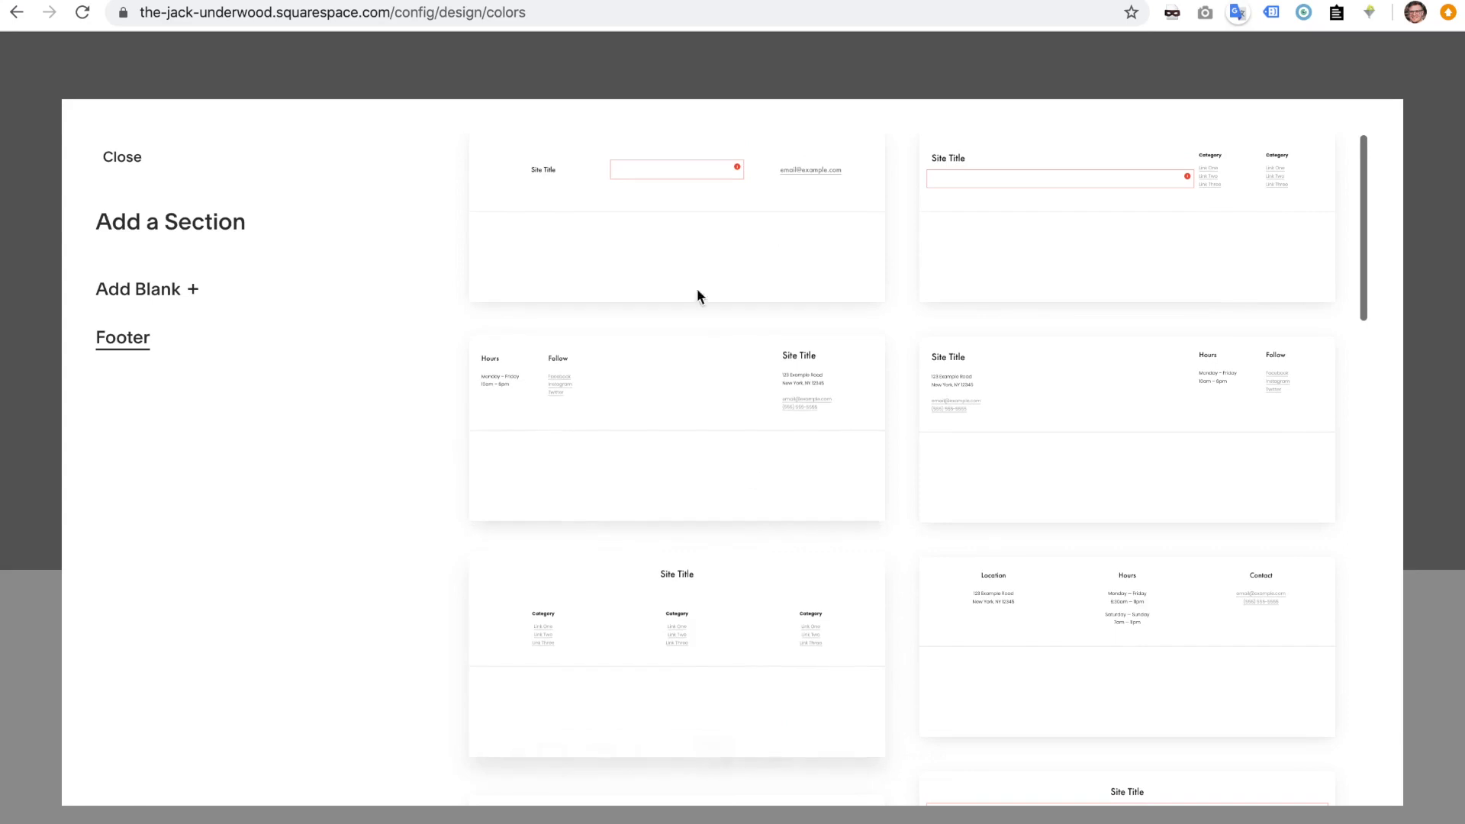
pyautogui.scroll(-12, 1100, 607)
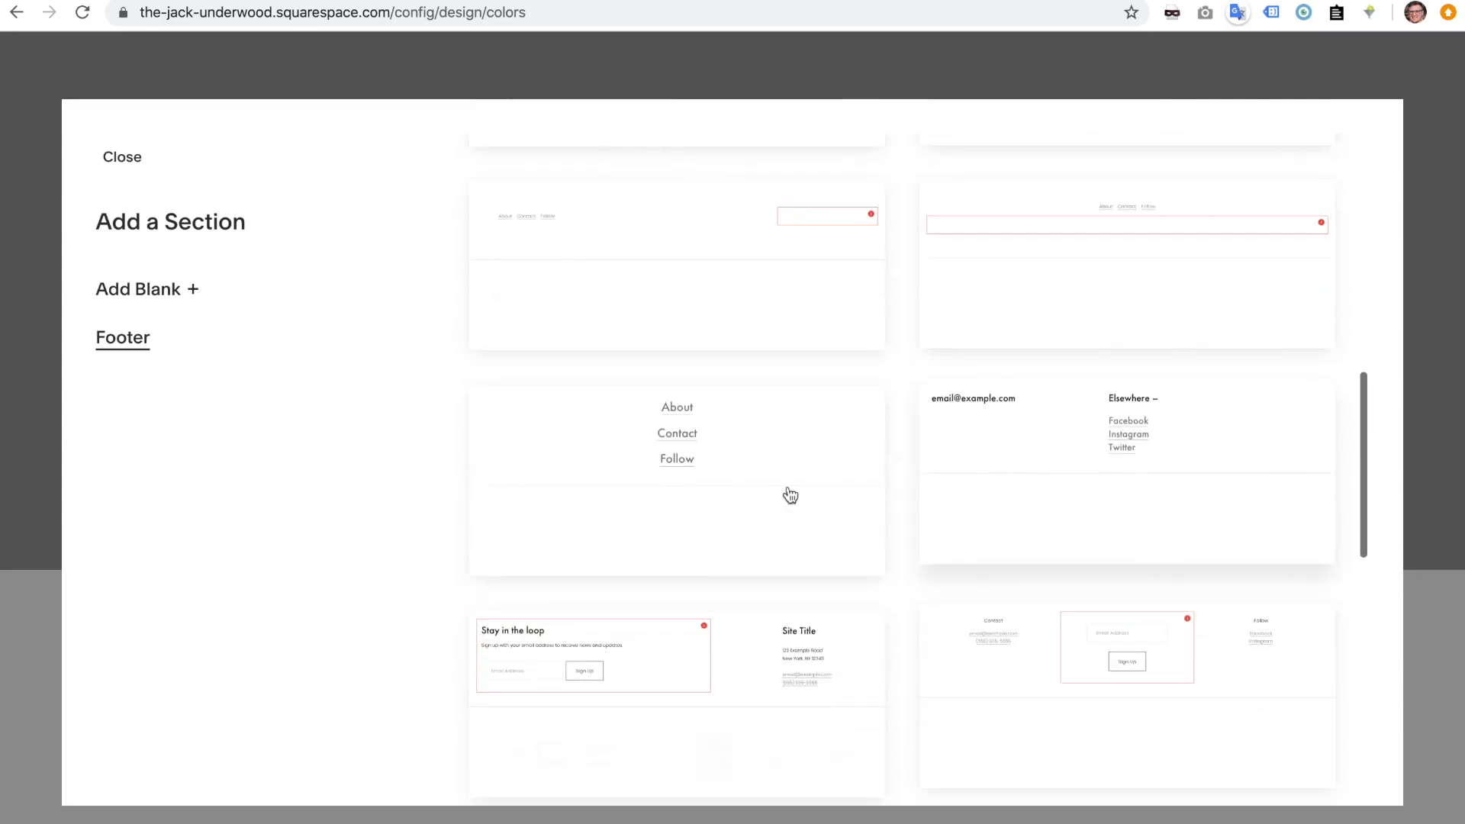
pyautogui.scroll(6, 768, 493)
pyautogui.scroll(3, 988, 209)
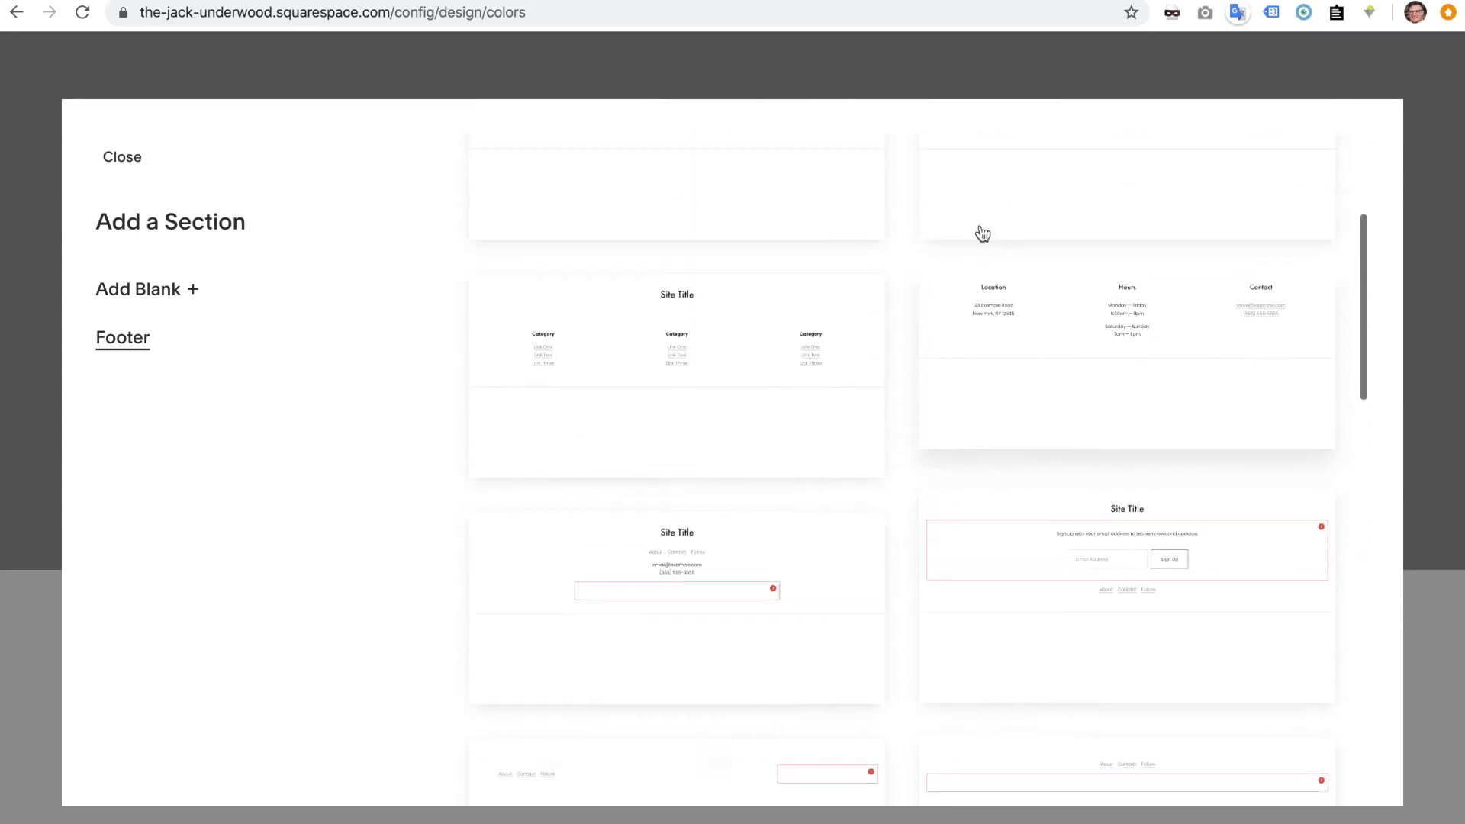
pyautogui.click(763, 389)
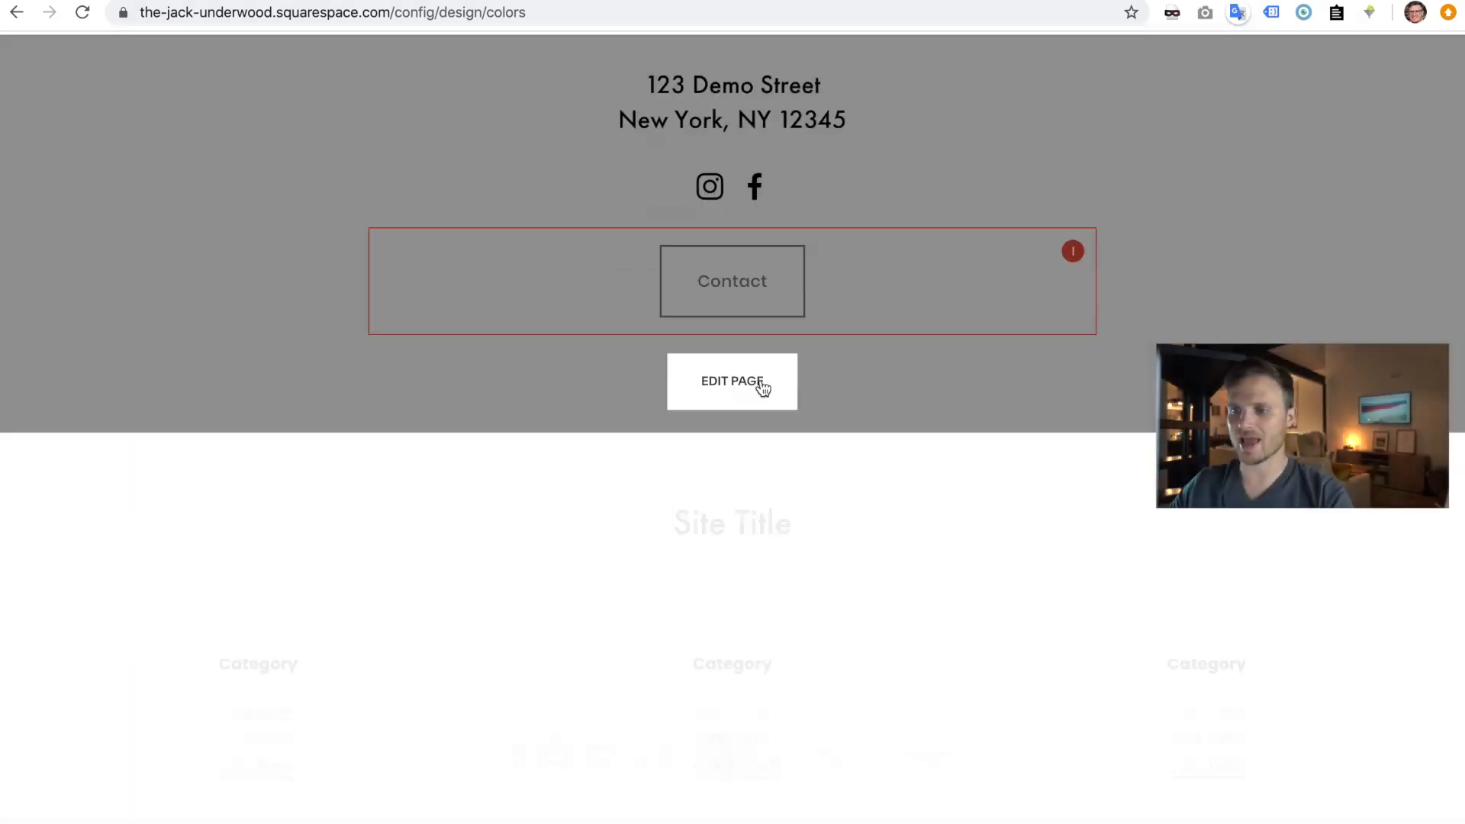
# - Add an empty Text block as a new footer column, narrow the first columns, then request section removal
pyautogui.scroll(-1, 926, 623)
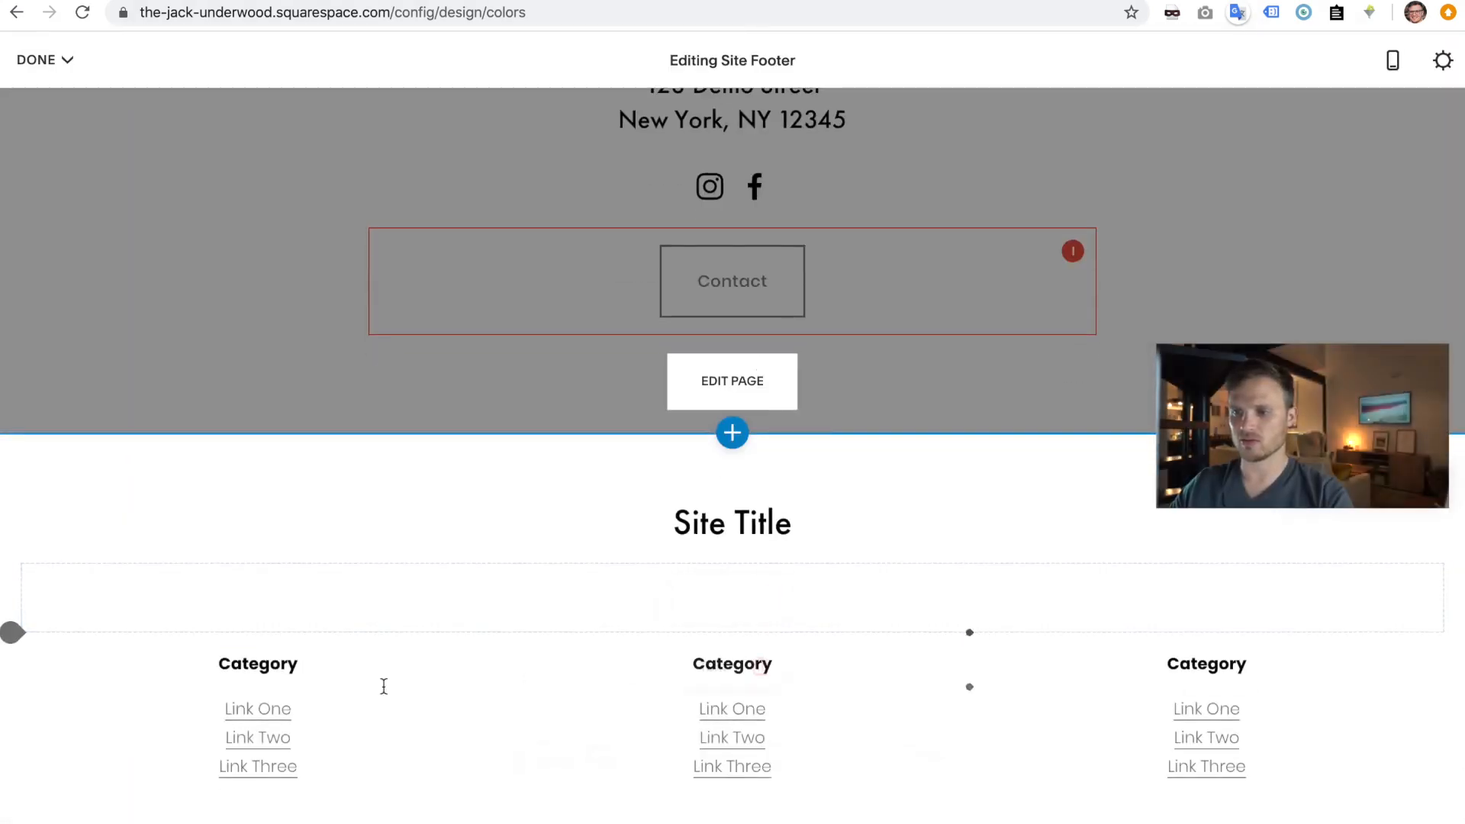
pyautogui.click(969, 633)
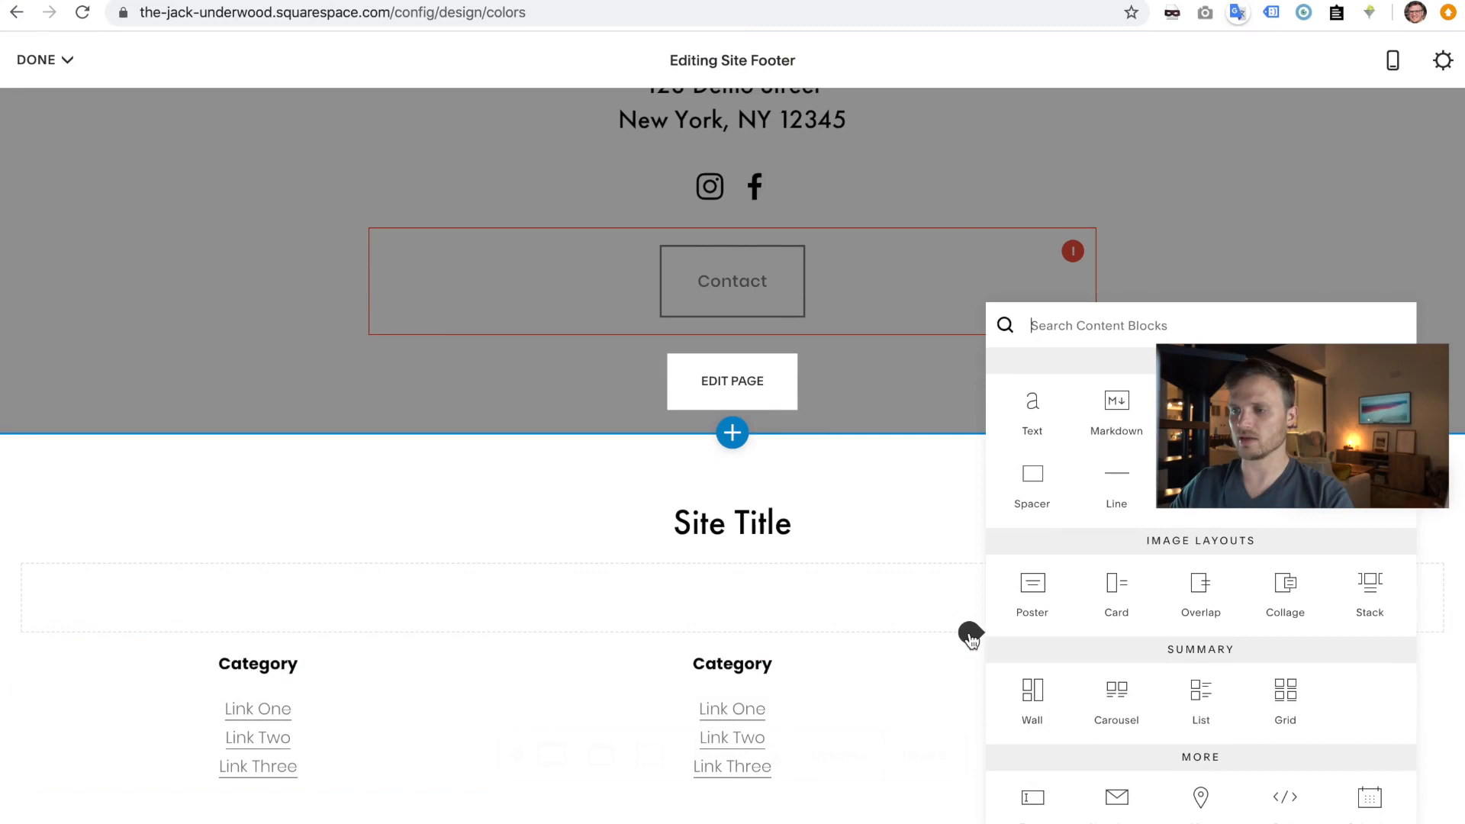
pyautogui.click(1031, 415)
pyautogui.moveTo(1185, 672); pyautogui.dragTo(967, 695)
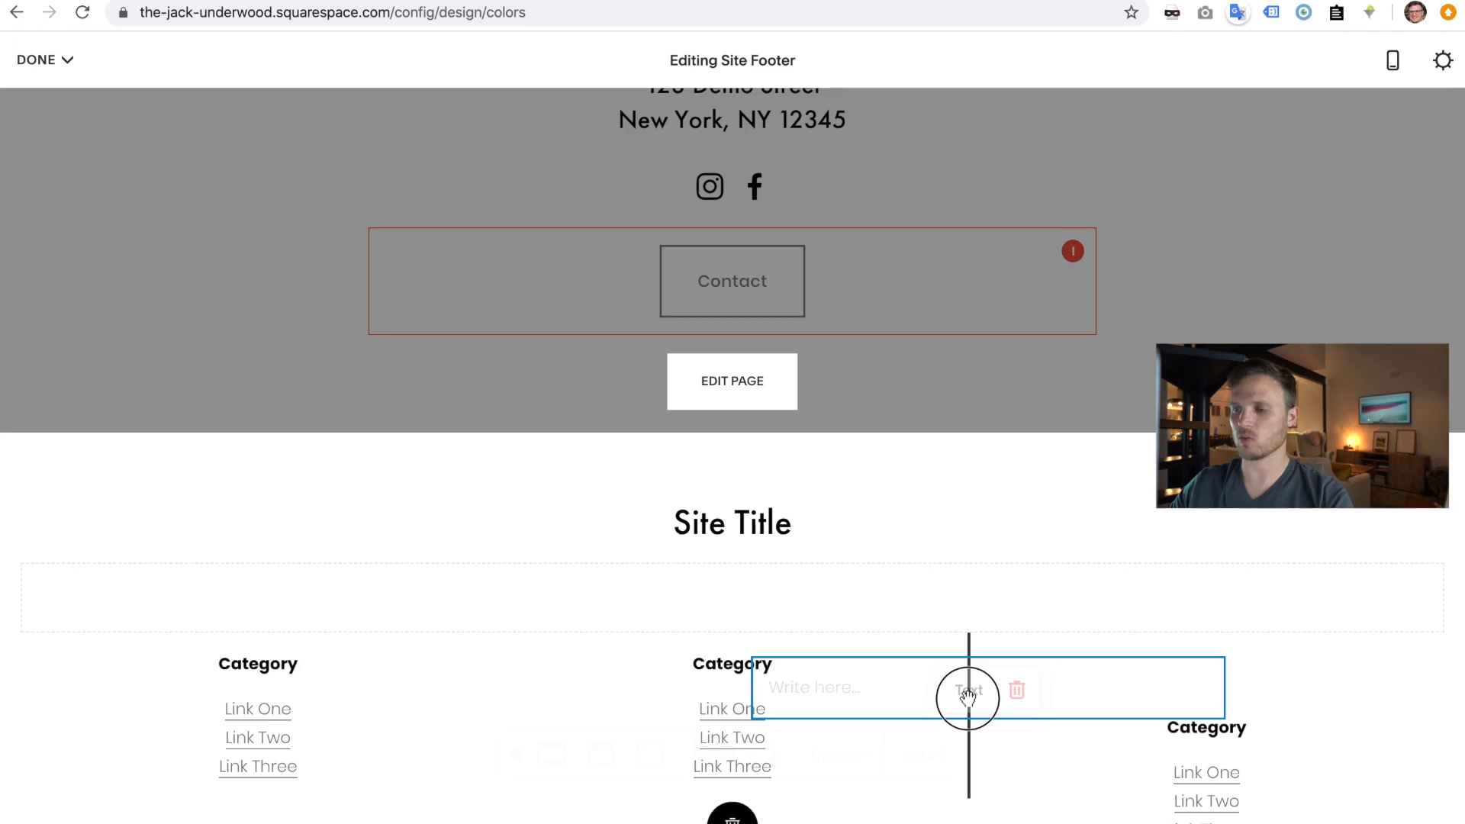
pyautogui.moveTo(969, 705); pyautogui.dragTo(971, 705)
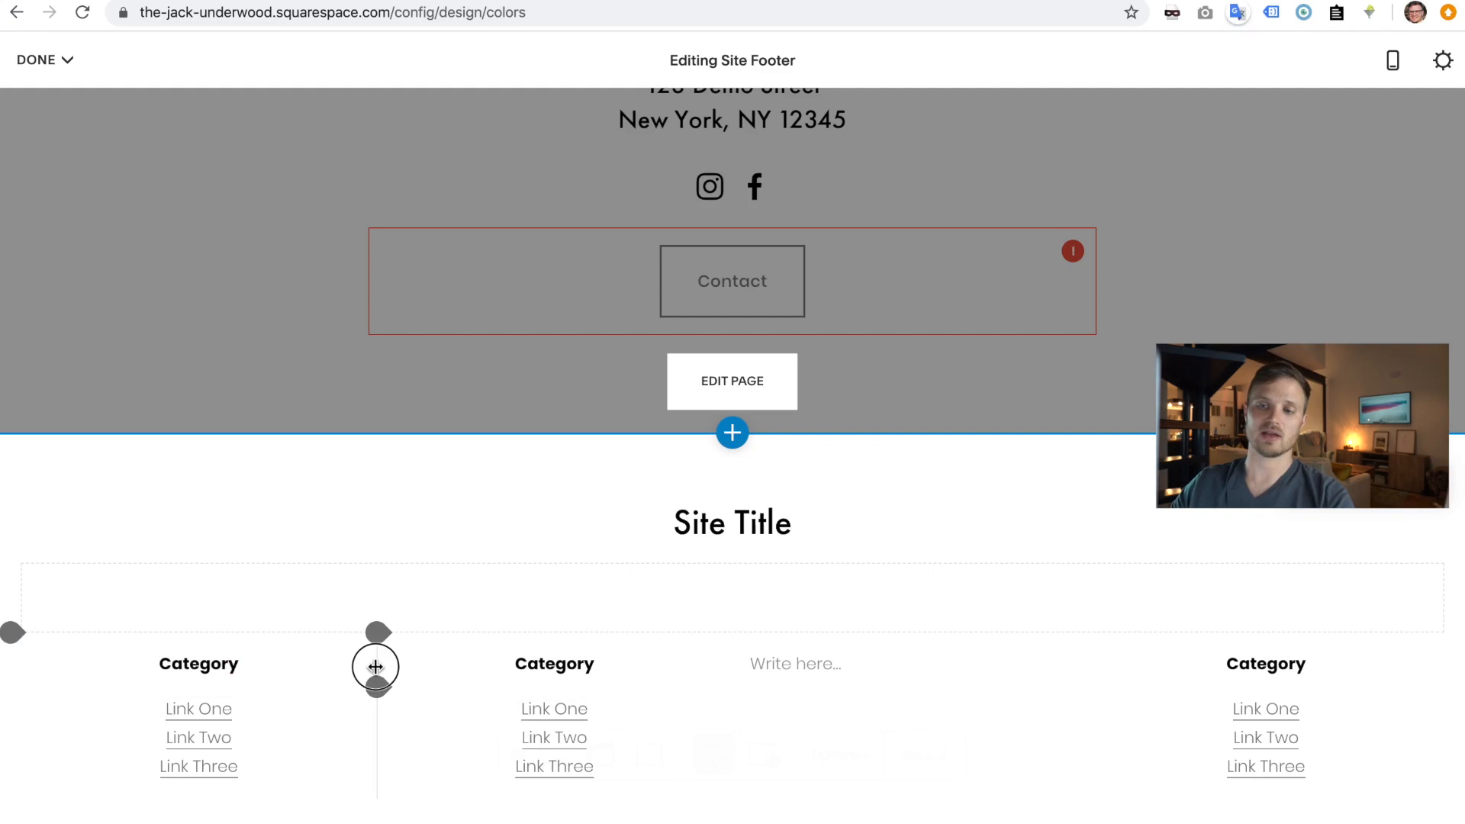
pyautogui.moveTo(375, 667); pyautogui.dragTo(421, 696)
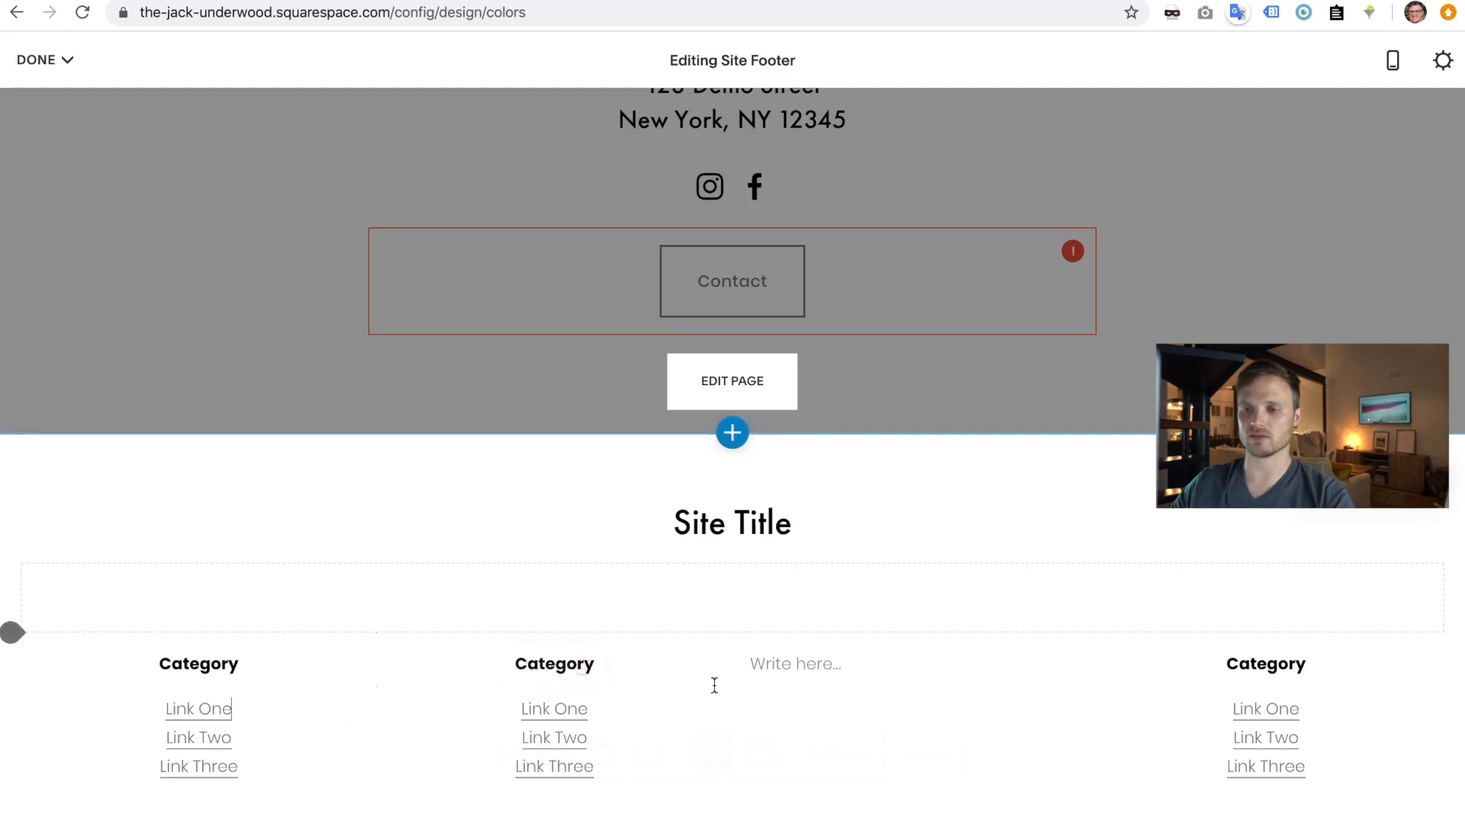
pyautogui.click(772, 665)
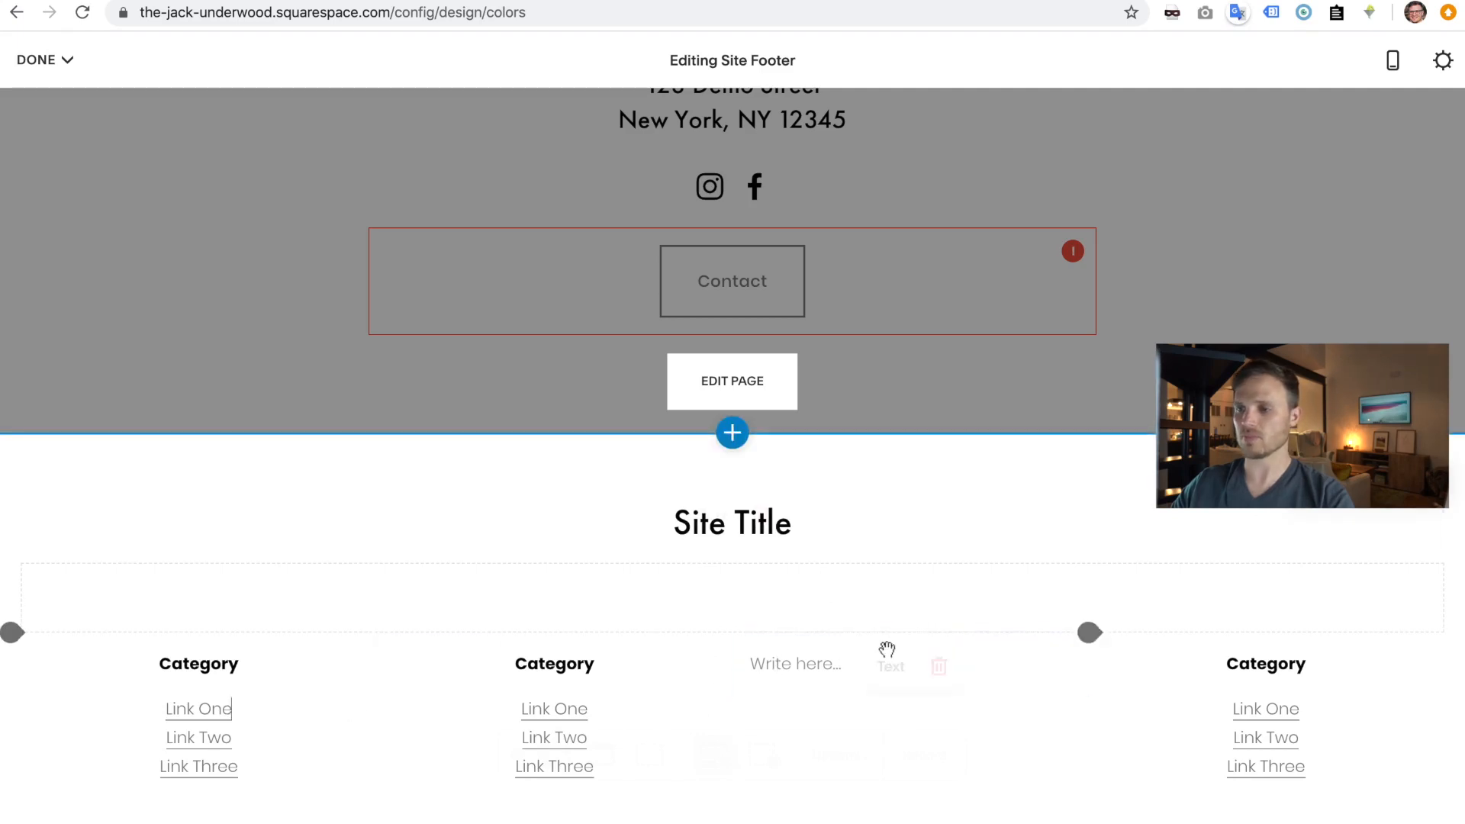
pyautogui.click(1445, 481)
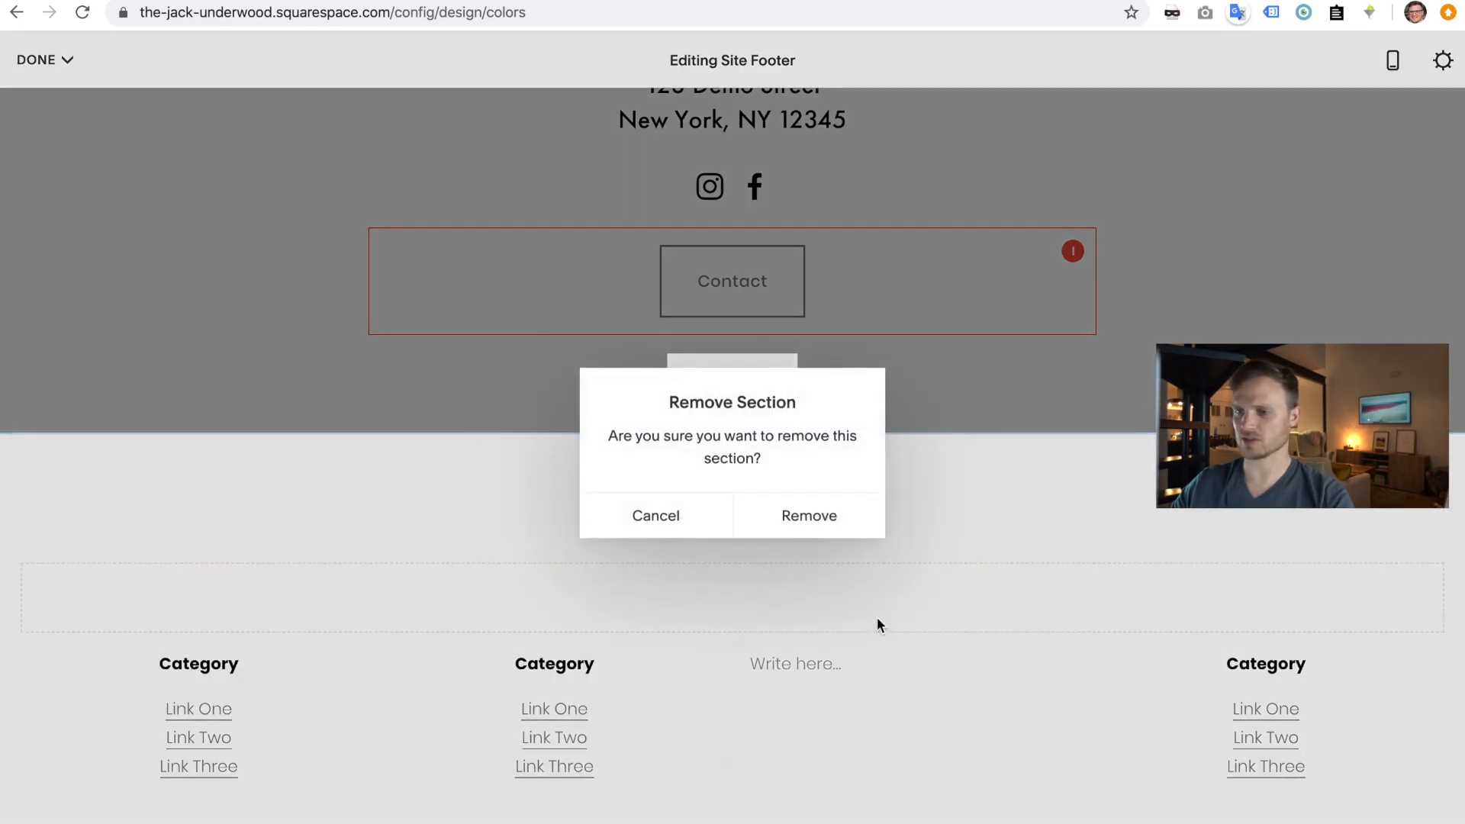
# - Confirm removing that footer and insert the one-row Site Title, social icons and email layout
pyautogui.click(828, 516)
pyautogui.click(731, 684)
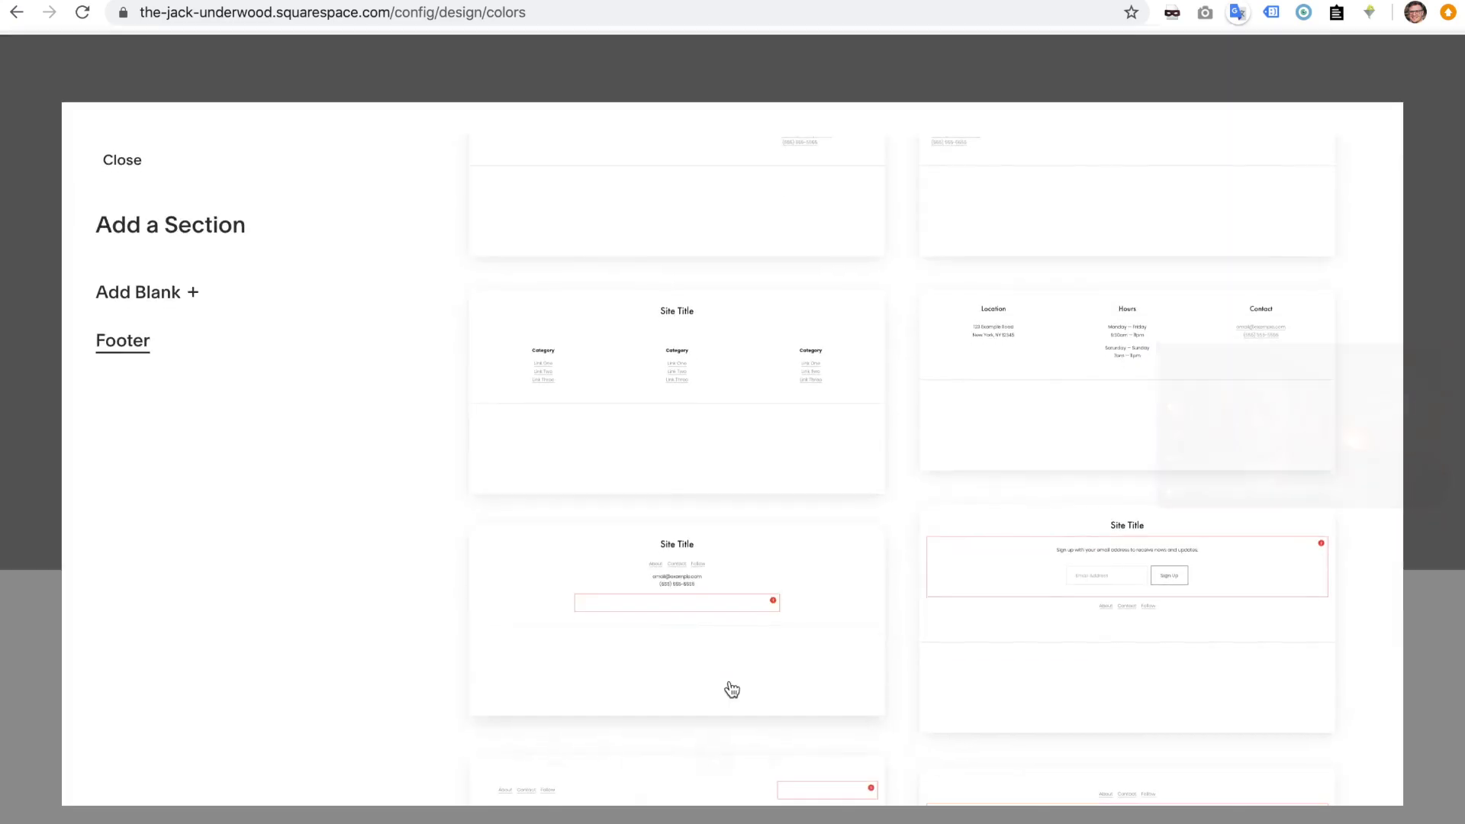
pyautogui.scroll(4, 731, 689)
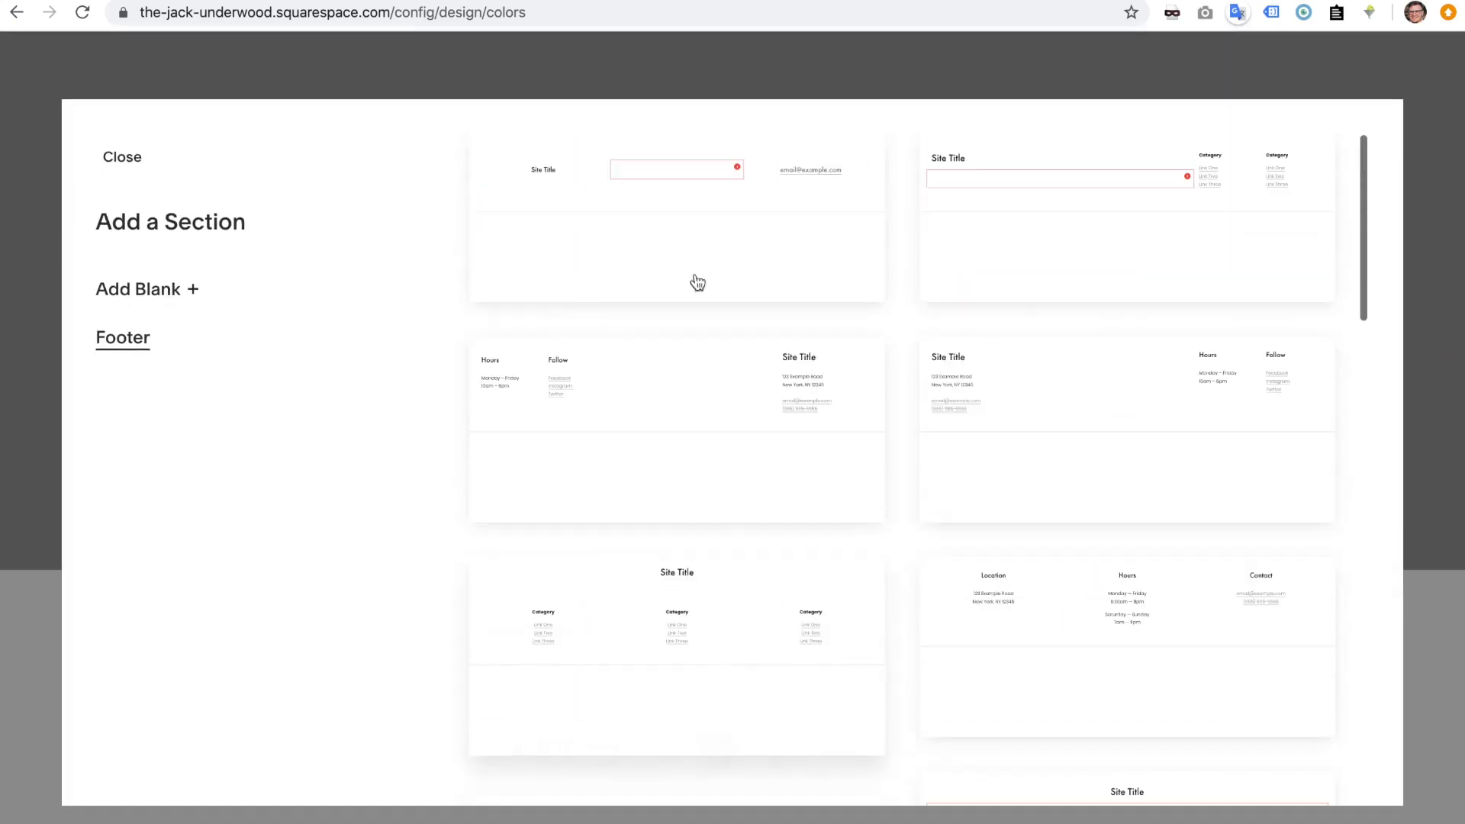
pyautogui.click(687, 212)
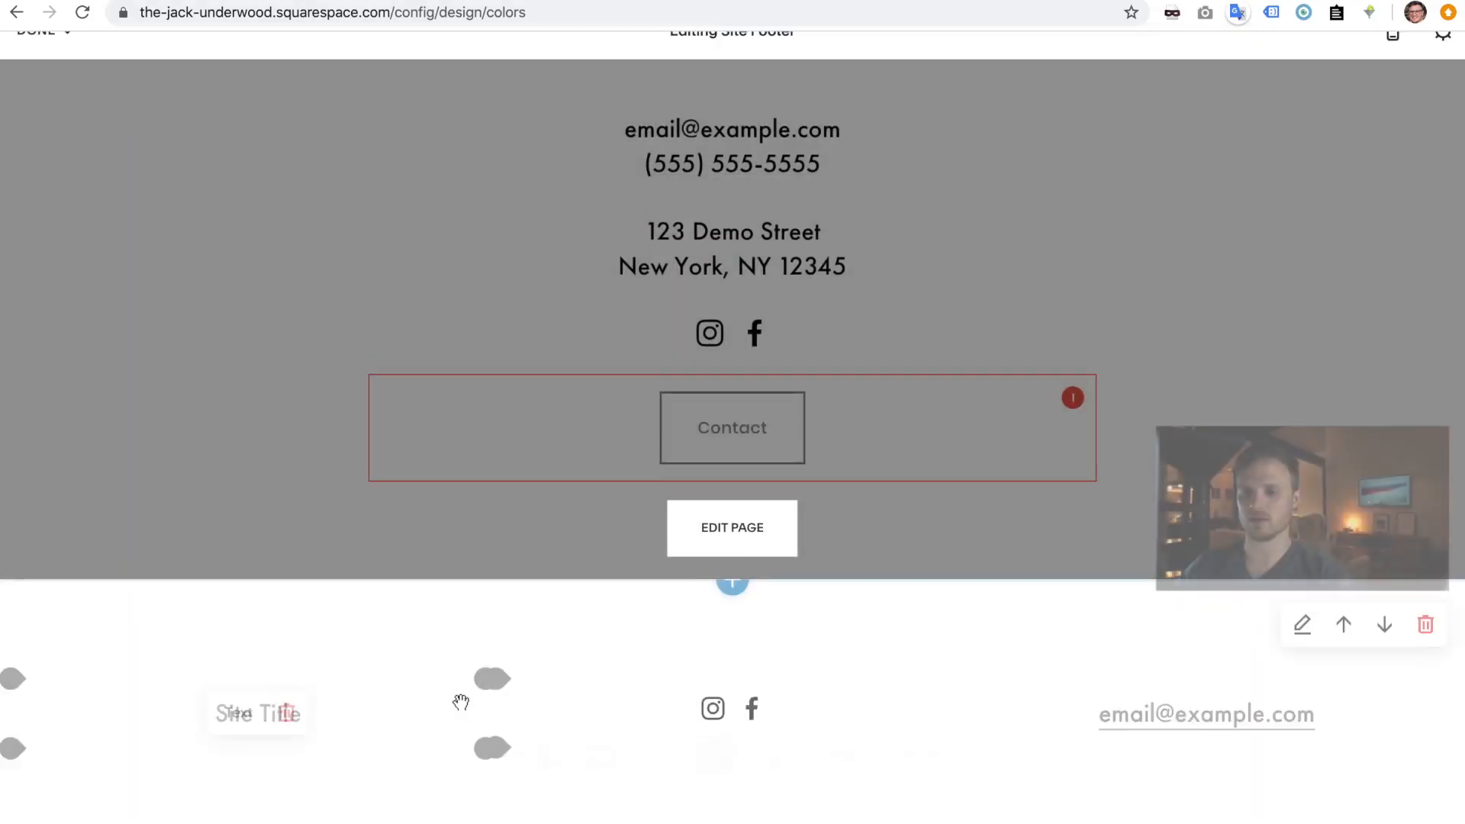
# - Change the footer Site Title to the owner's name, delete the placeholder email block, and save
pyautogui.tripleClick(382, 735)
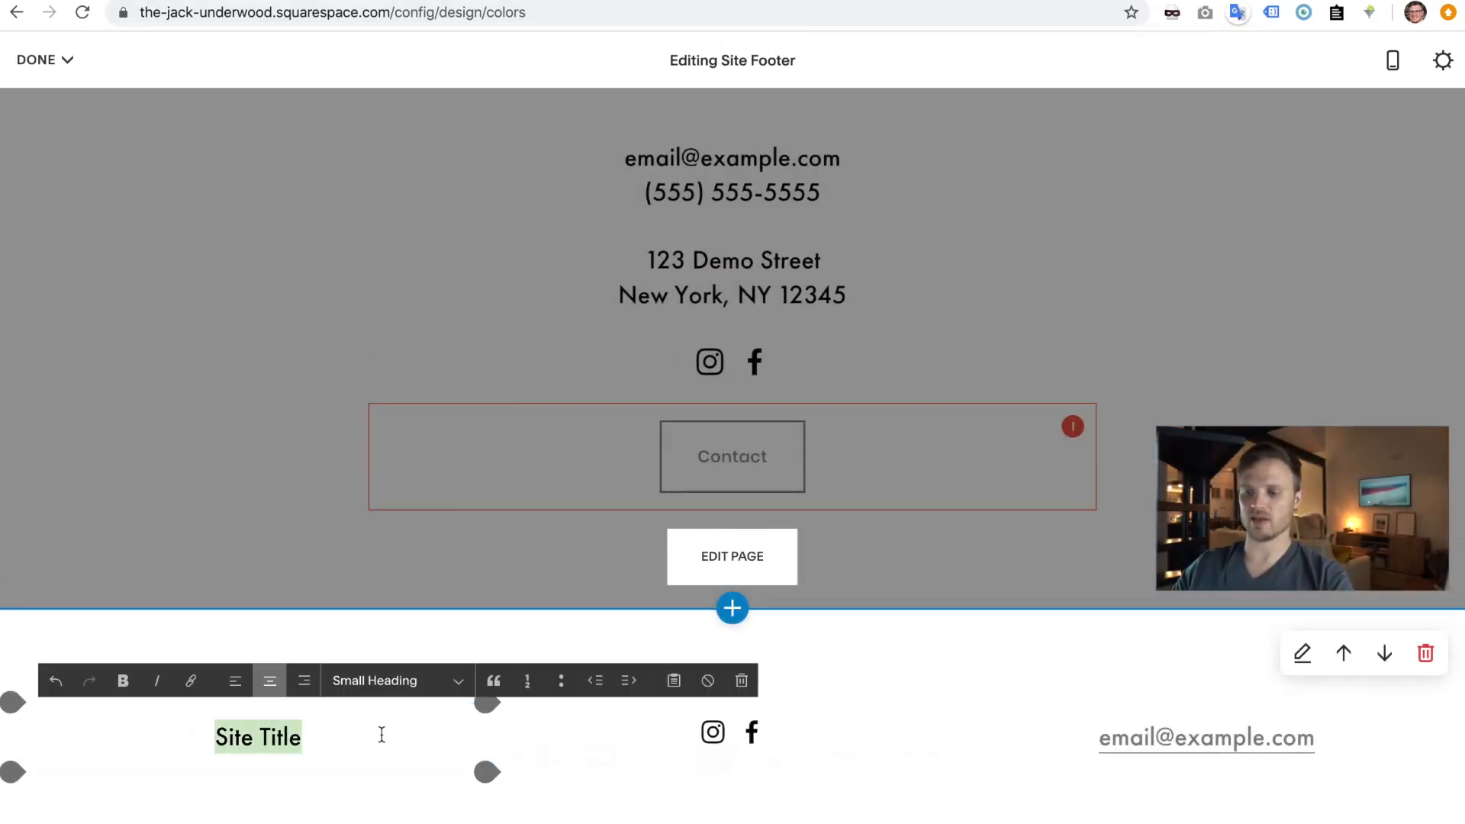
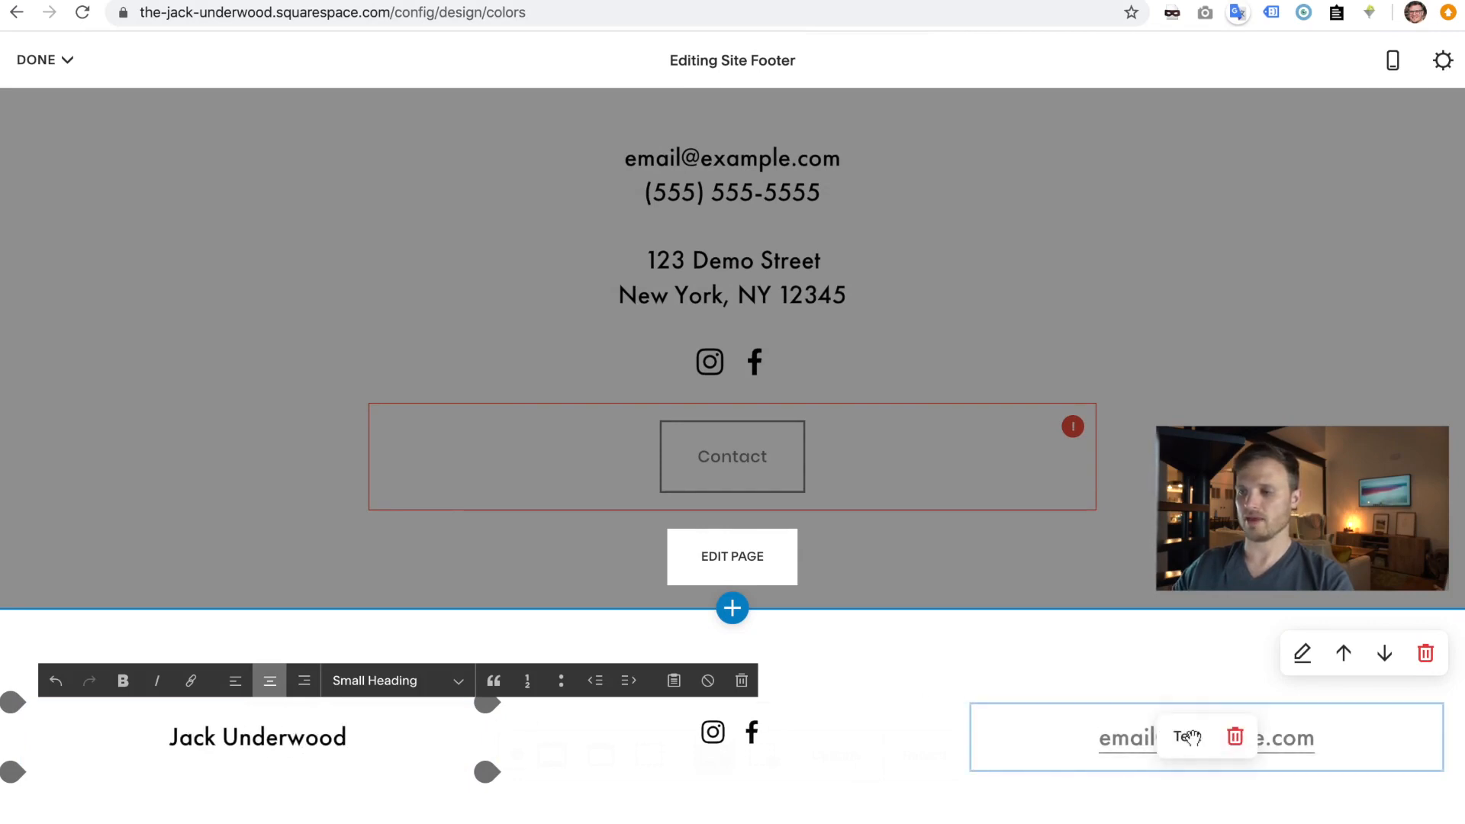
pyautogui.click(1244, 743)
pyautogui.click(1300, 749)
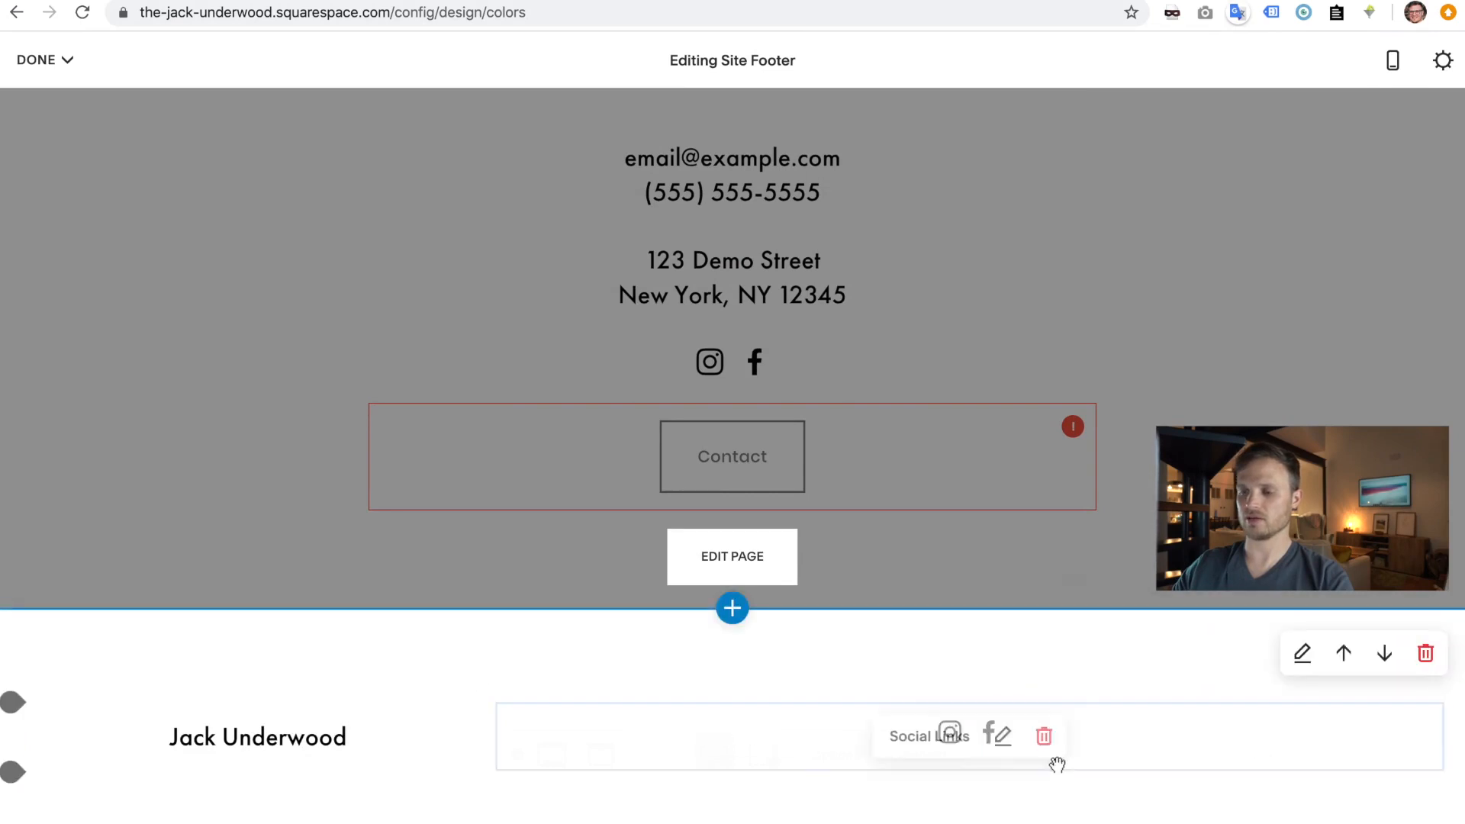
pyautogui.scroll(2, 545, 649)
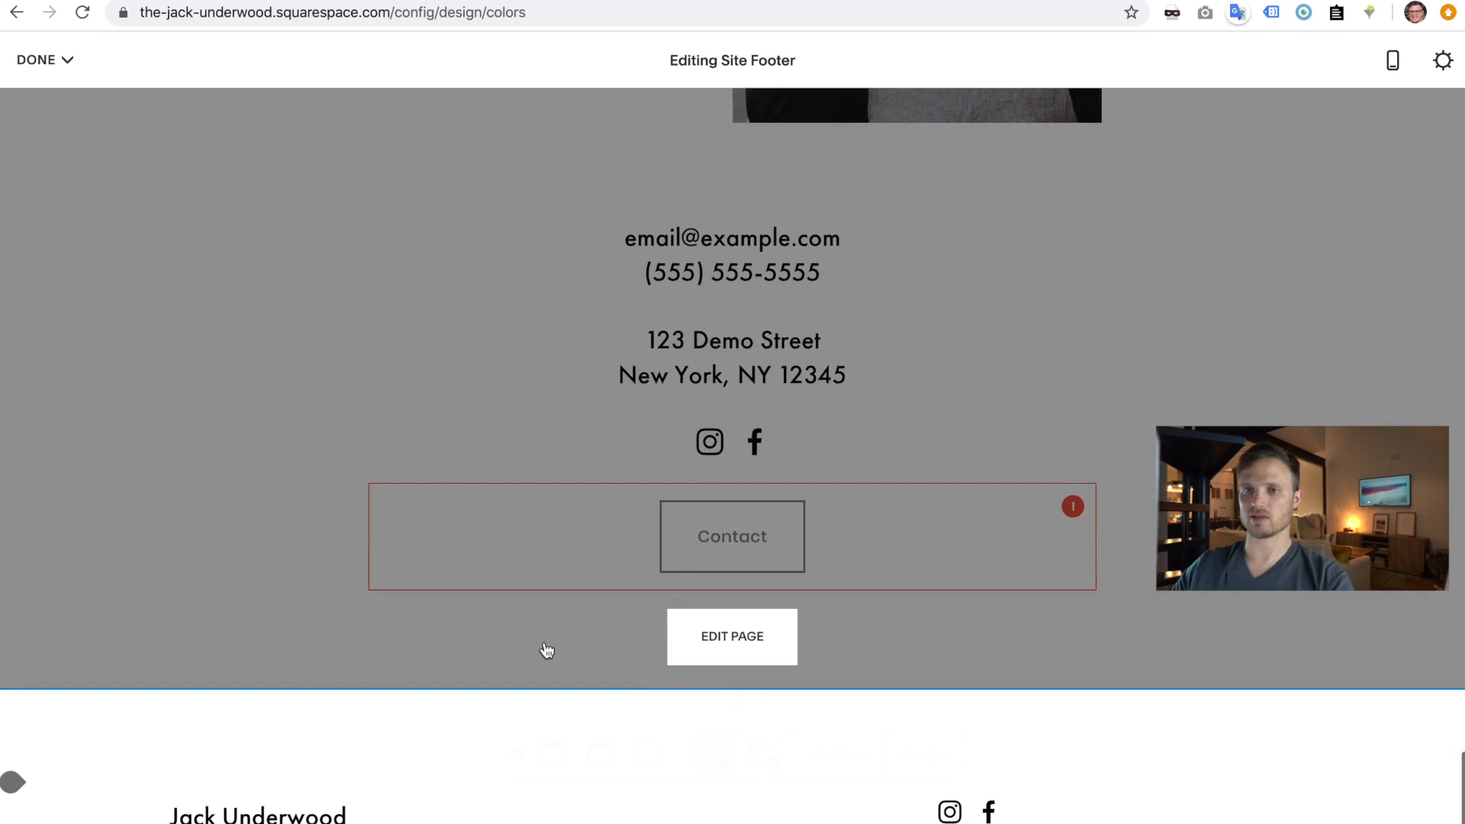
pyautogui.click(36, 60)
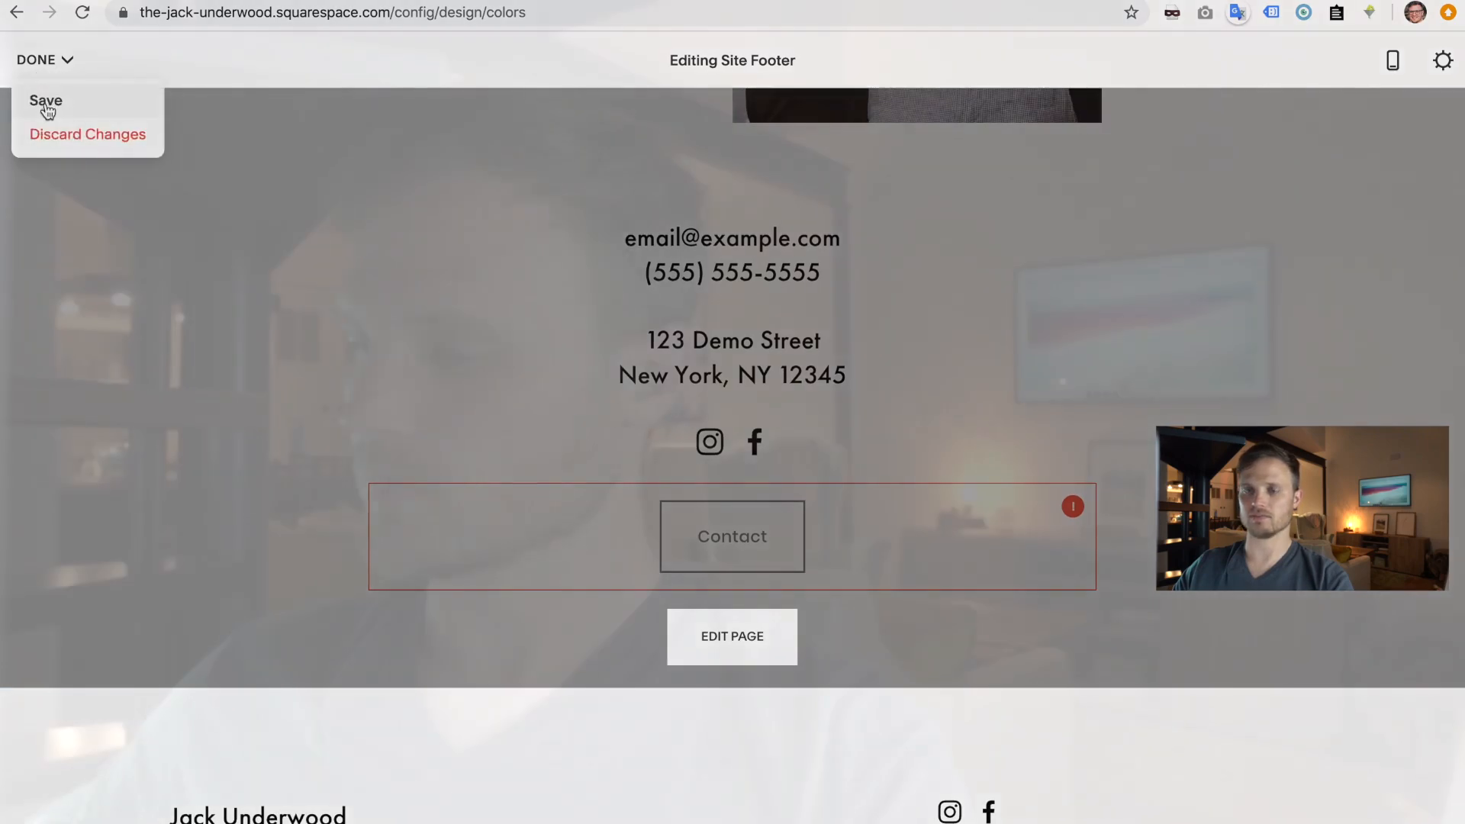
pyautogui.click(45, 99)
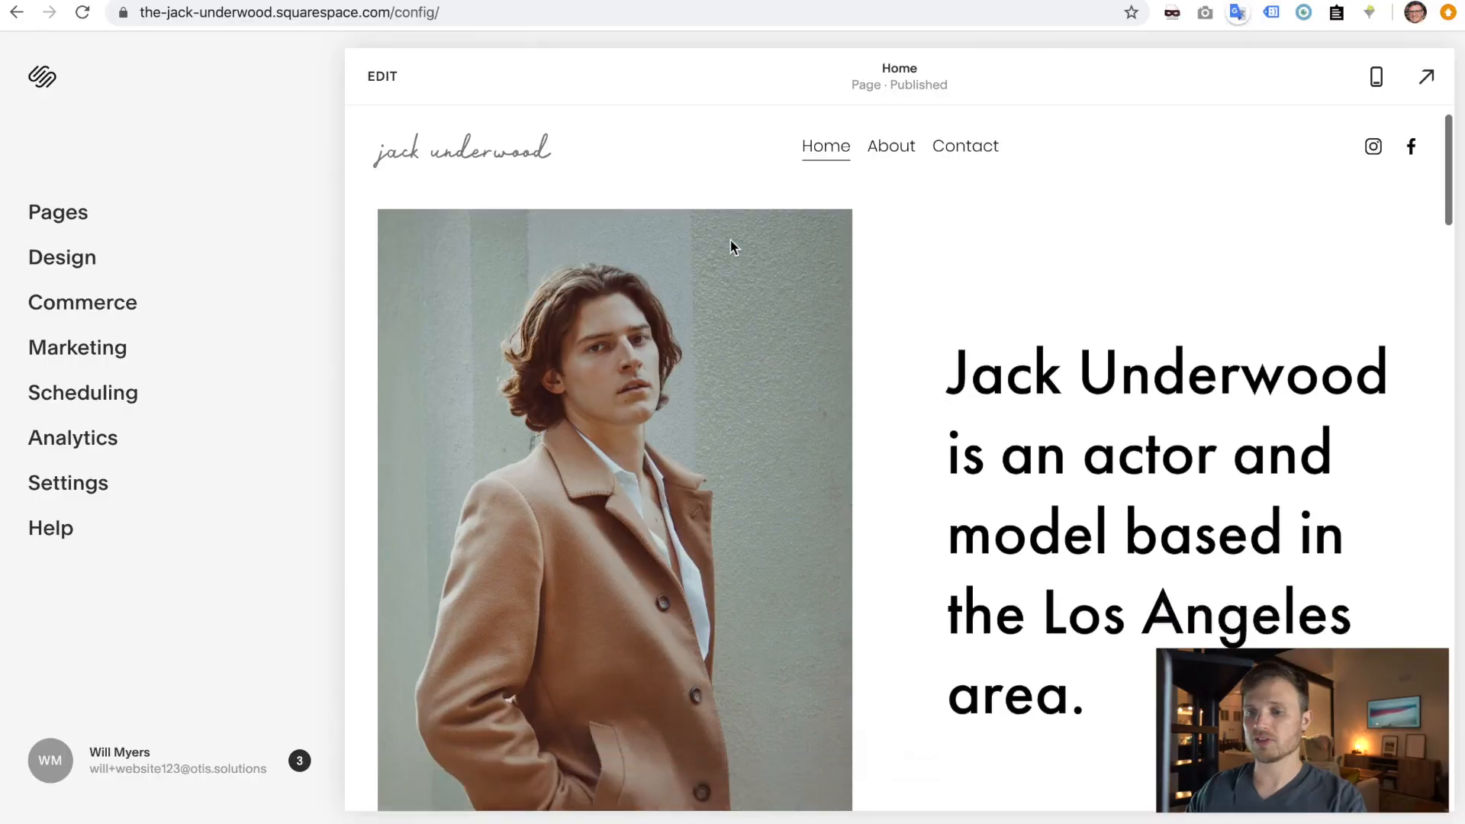
# - Scroll the Home page preview to the email, phone, address and Contact button area
pyautogui.scroll(-10, 733, 245)
pyautogui.scroll(-10, 730, 246)
pyautogui.scroll(1, 918, 297)
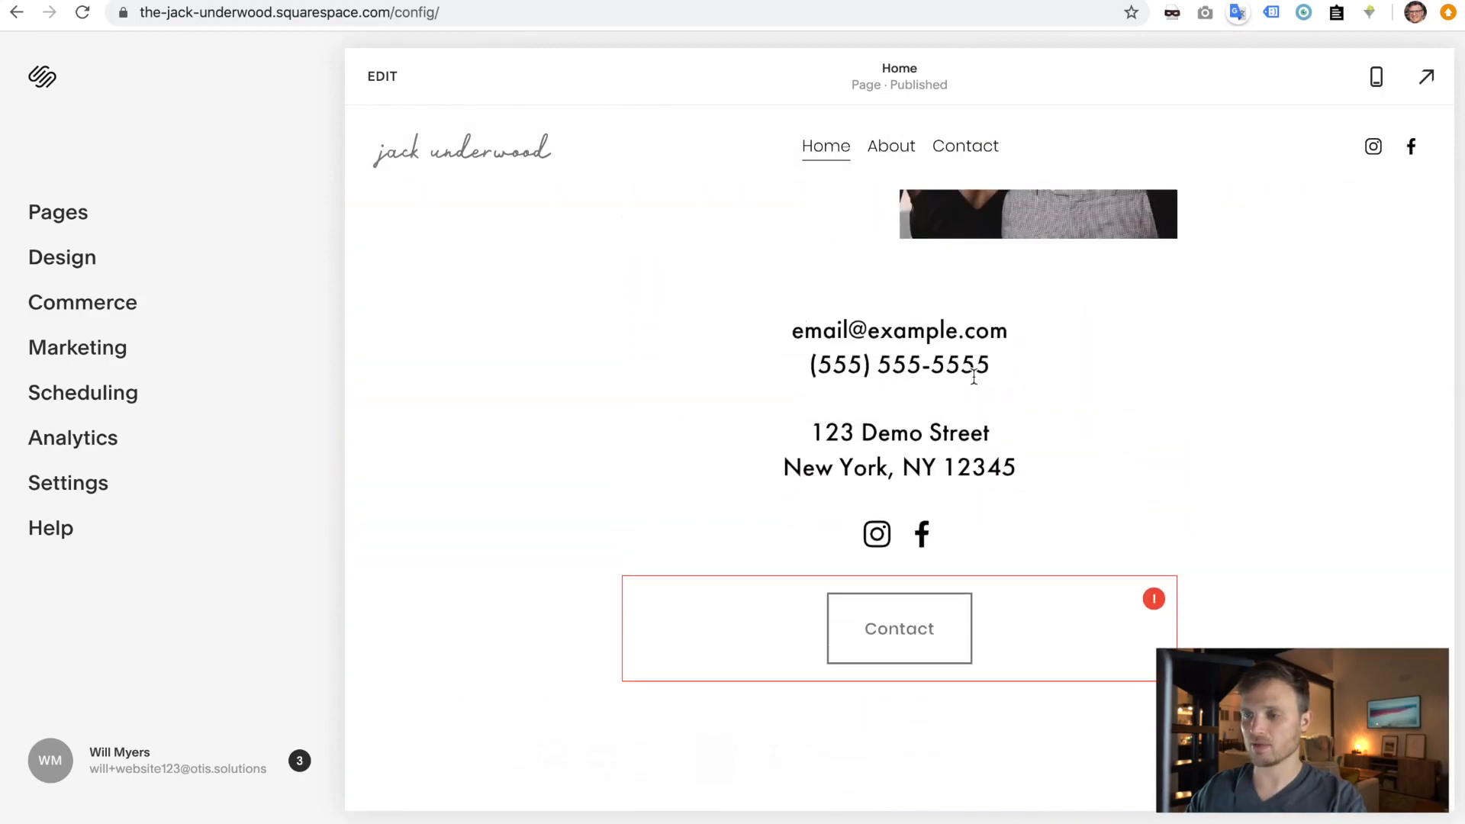
# - Open the Home page editor and delete both street address lines from the contact text
pyautogui.click(384, 77)
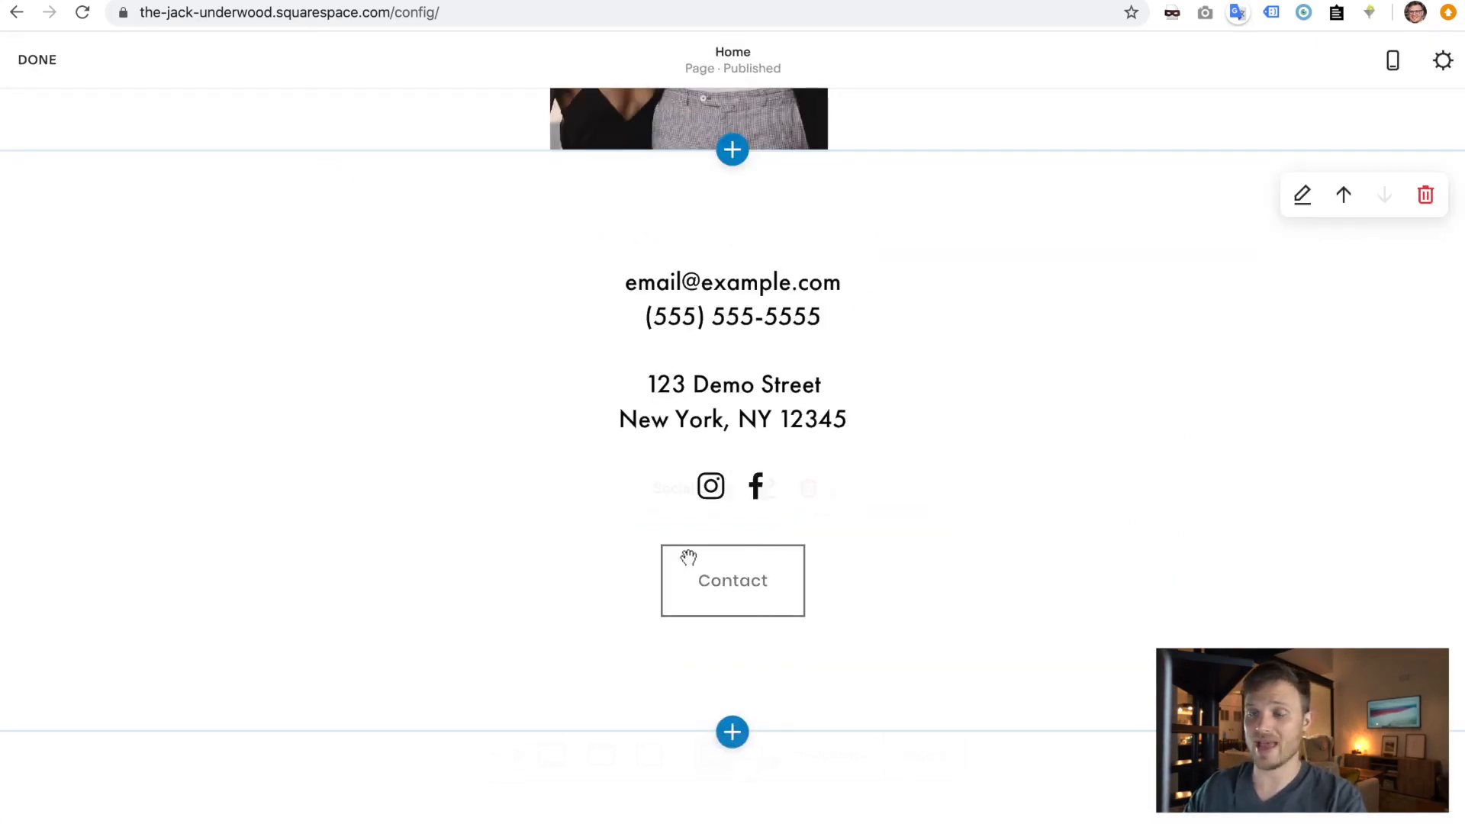
pyautogui.scroll(-15, 709, 565)
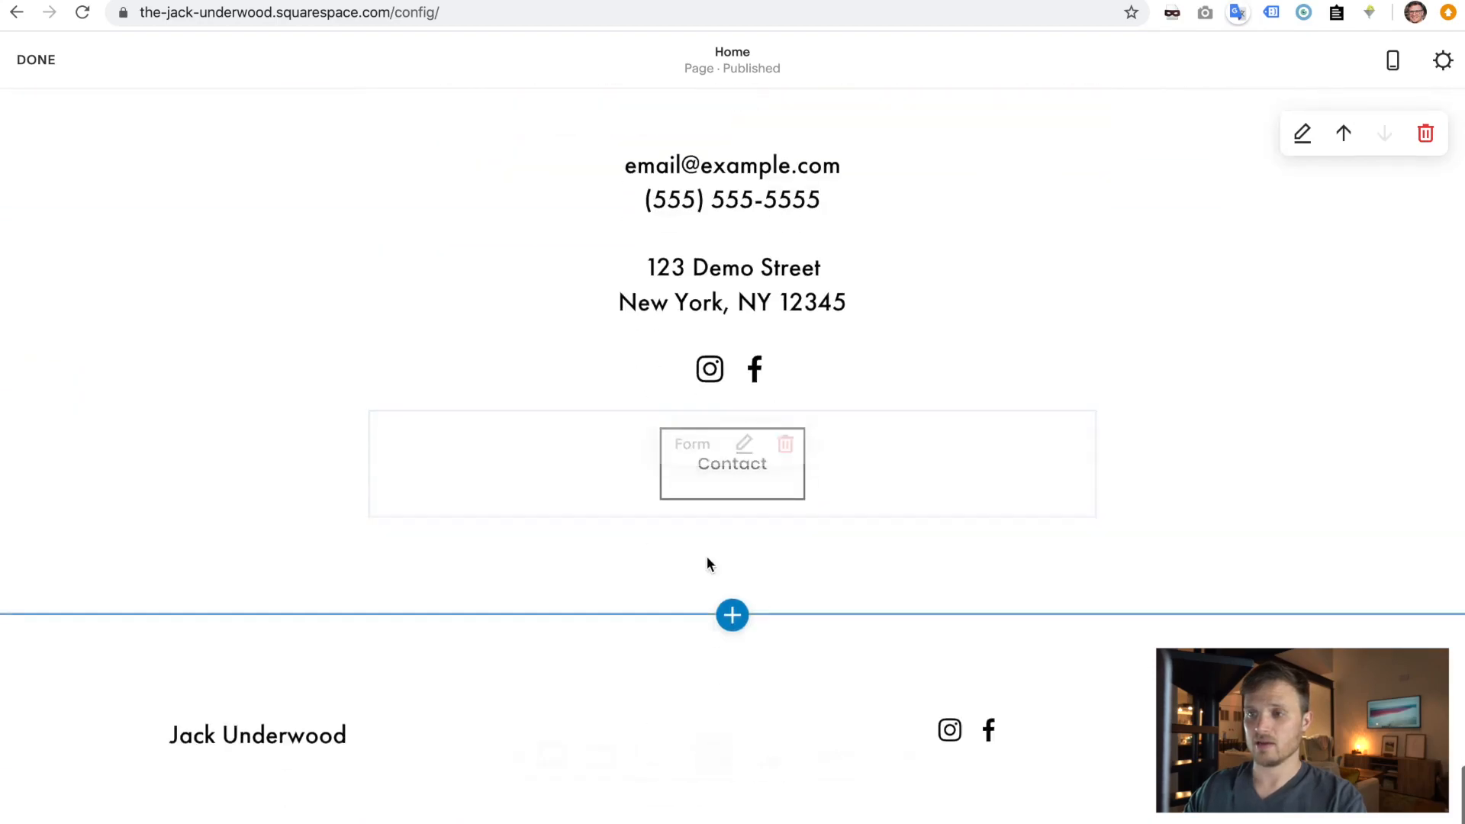
pyautogui.scroll(3, 792, 420)
pyautogui.moveTo(901, 463); pyautogui.dragTo(628, 434)
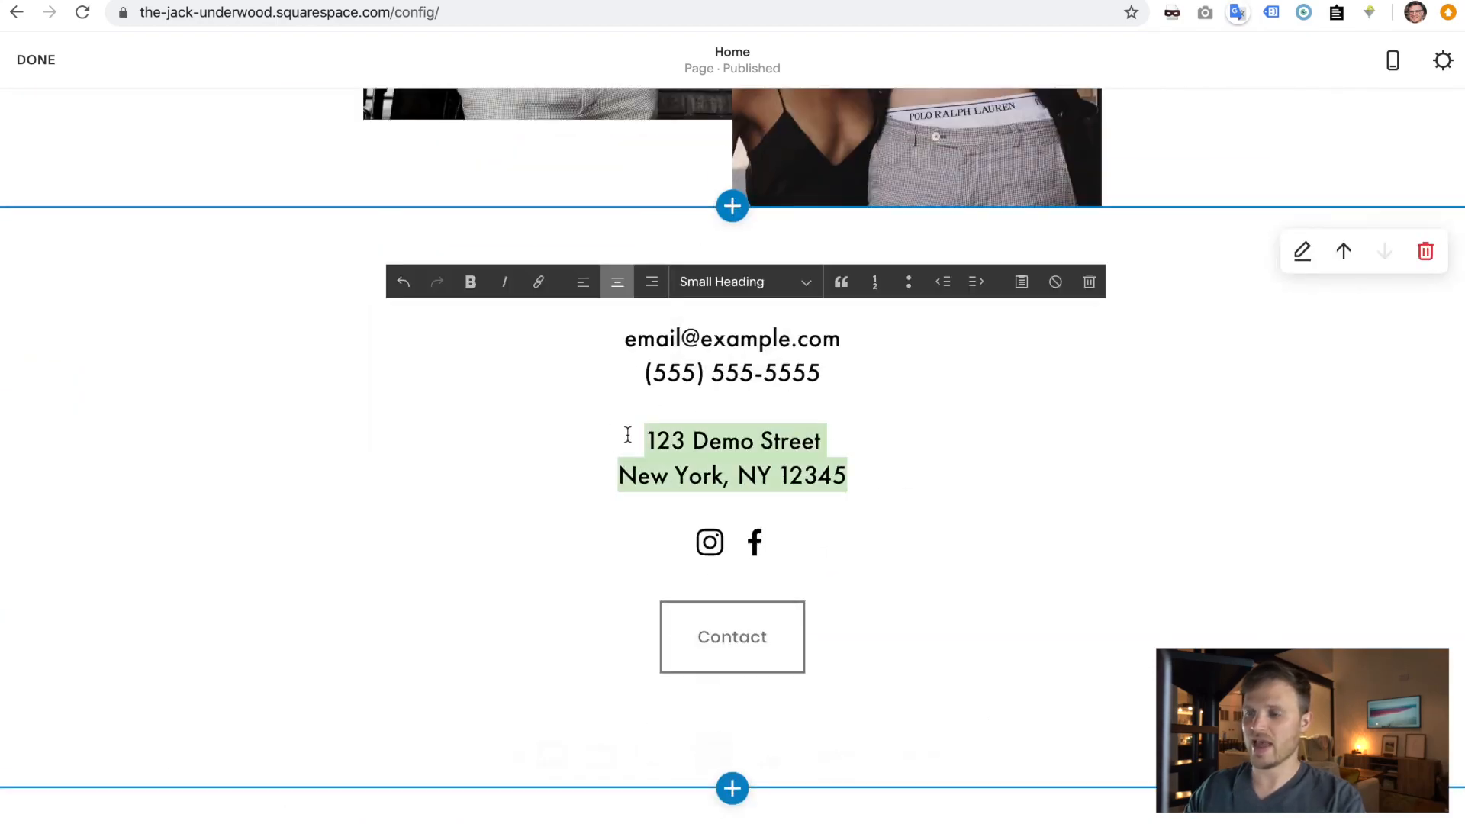
pyautogui.press('BackSpace')
pyautogui.press('BackSpace')
pyautogui.press('BackSpace')
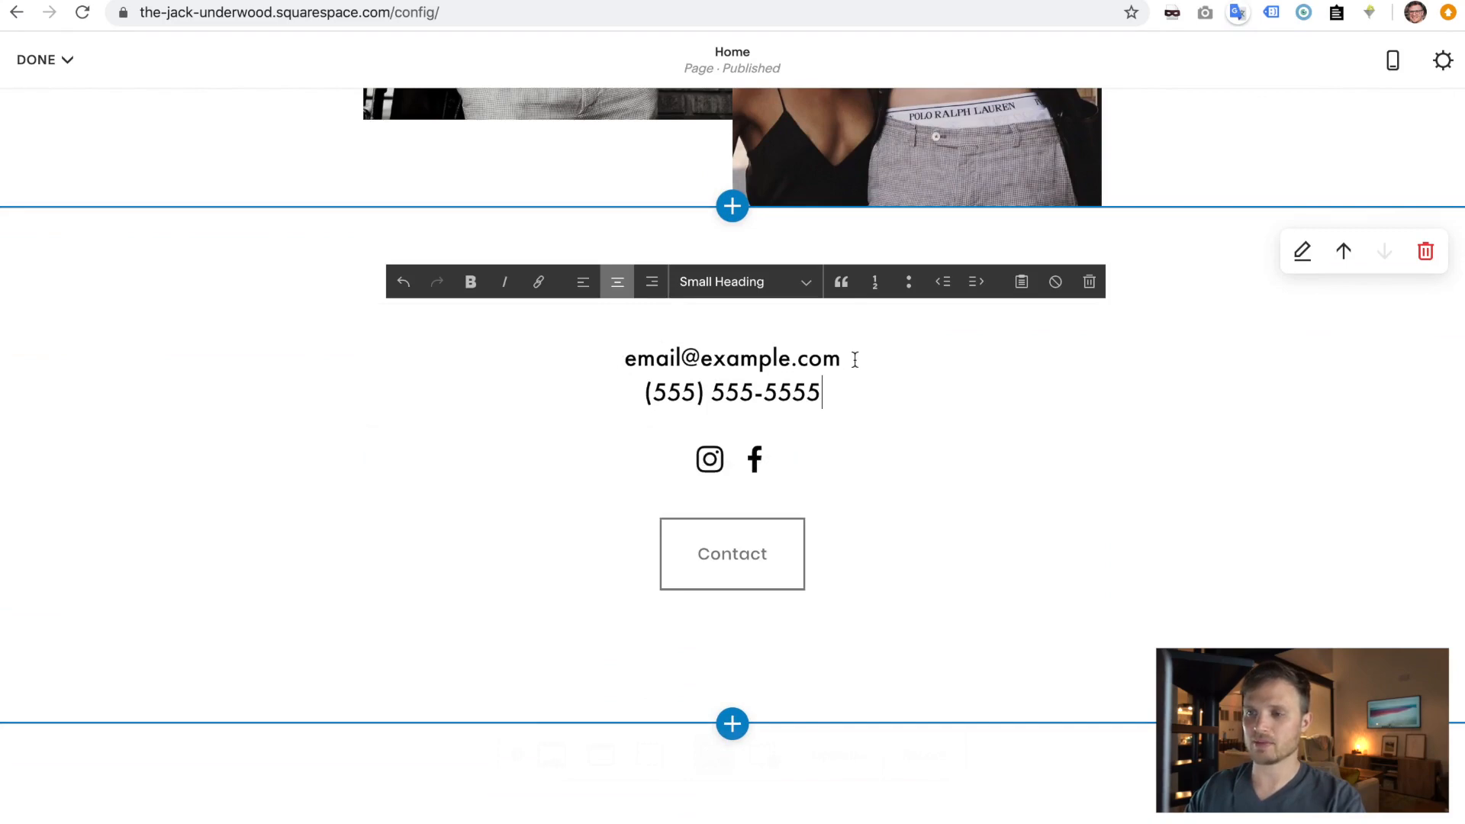
# - Replace the placeholder email with the owner's real email address, then reselect that email line
pyautogui.moveTo(854, 359); pyautogui.dragTo(631, 356)
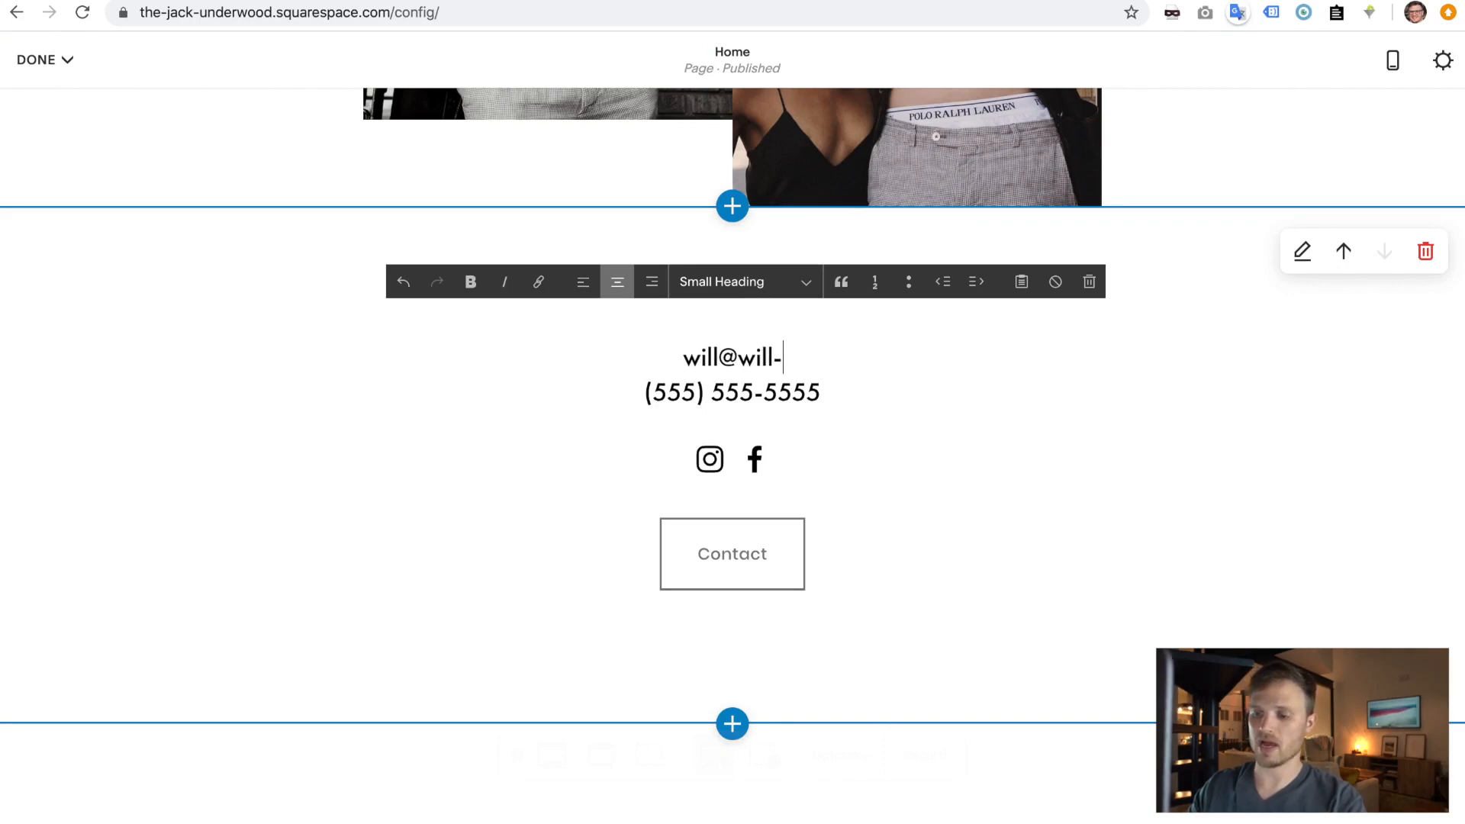
pyautogui.click(744, 392)
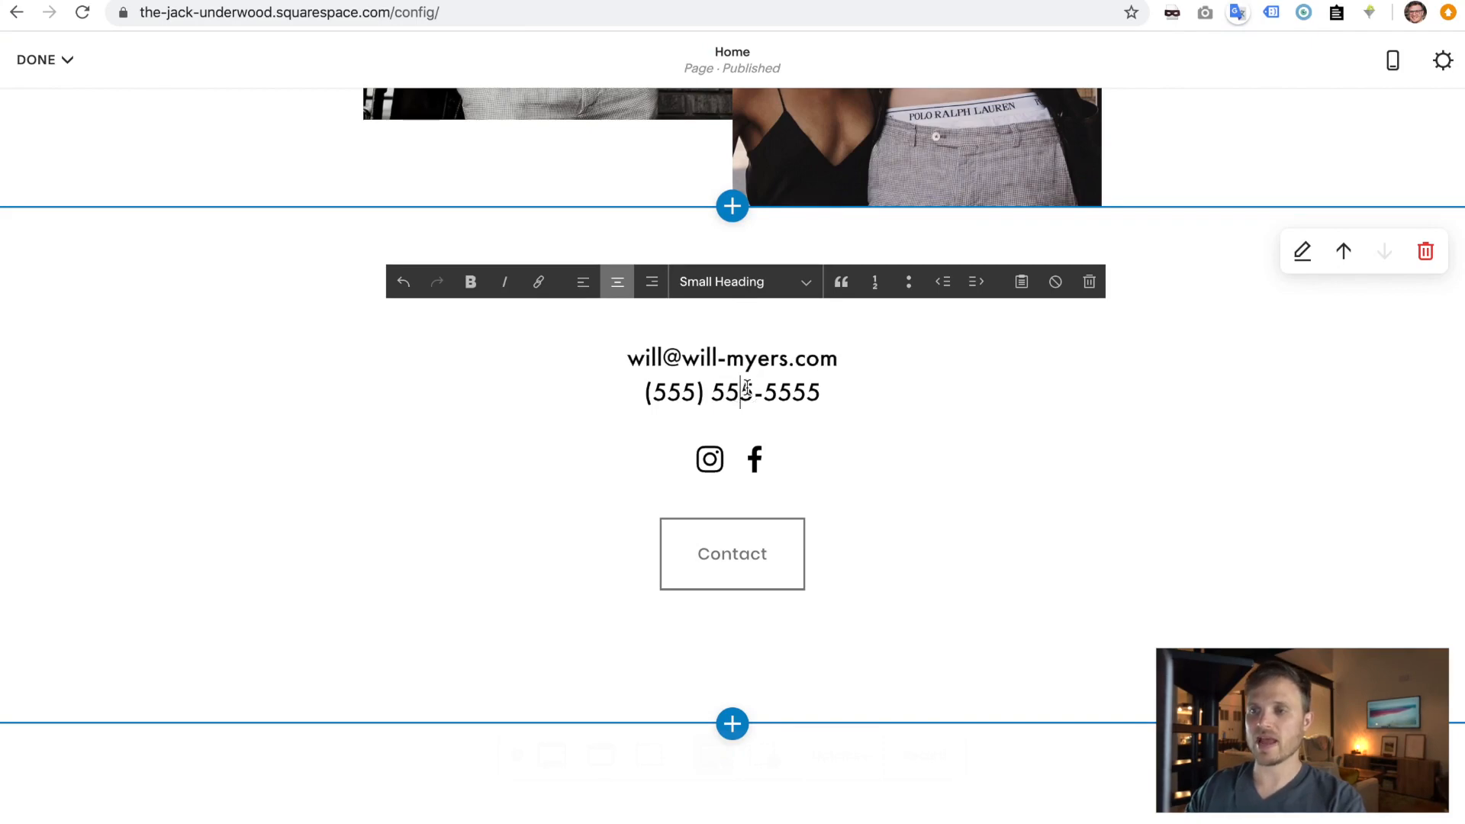
pyautogui.doubleClick(757, 348)
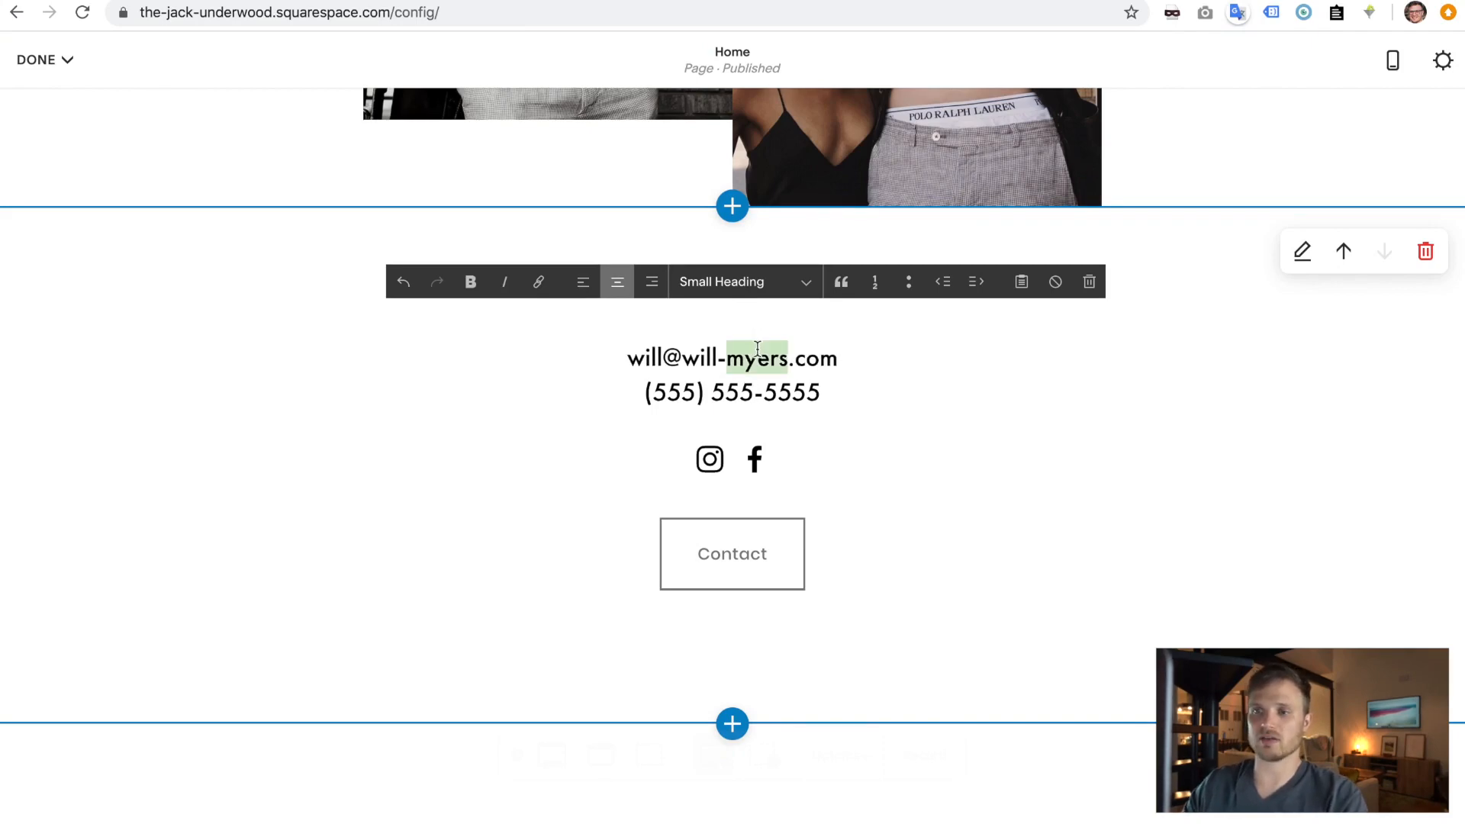
pyautogui.press('super+a')
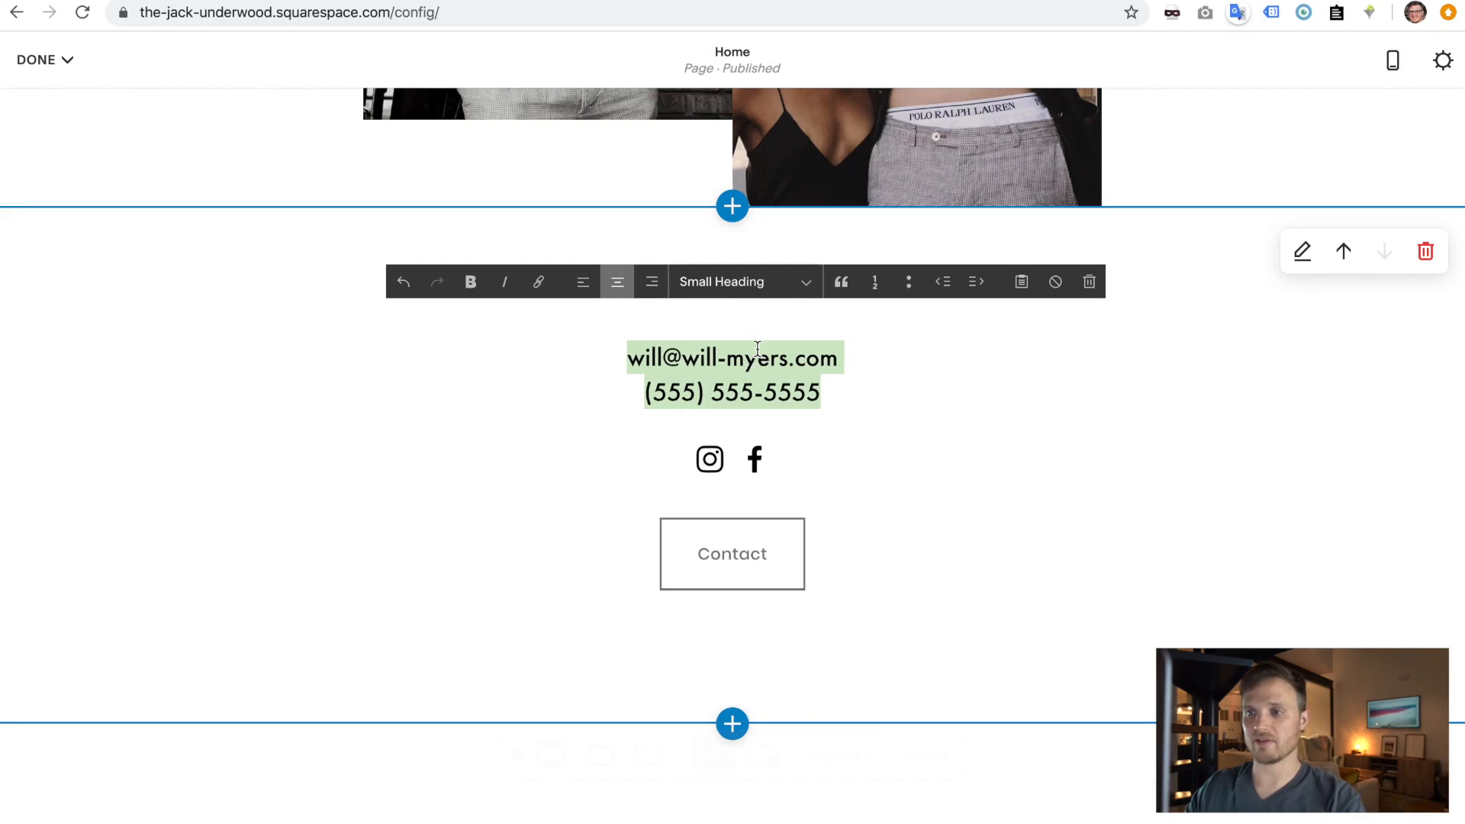
pyautogui.moveTo(860, 350); pyautogui.dragTo(621, 349)
pyautogui.press('super+c')
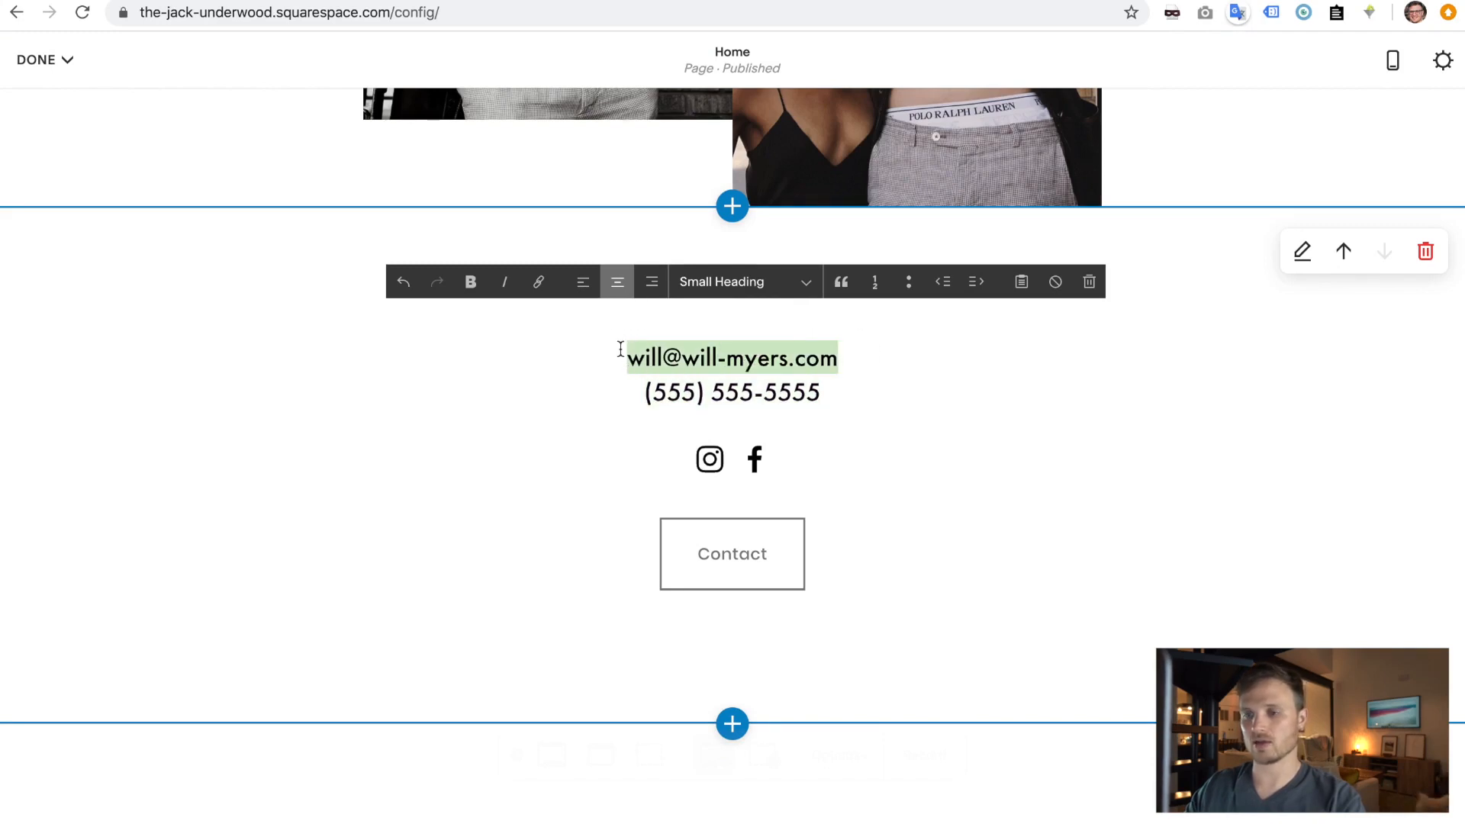
# - Turn the email address text into a mailto email link through the Link Editor
pyautogui.click(538, 285)
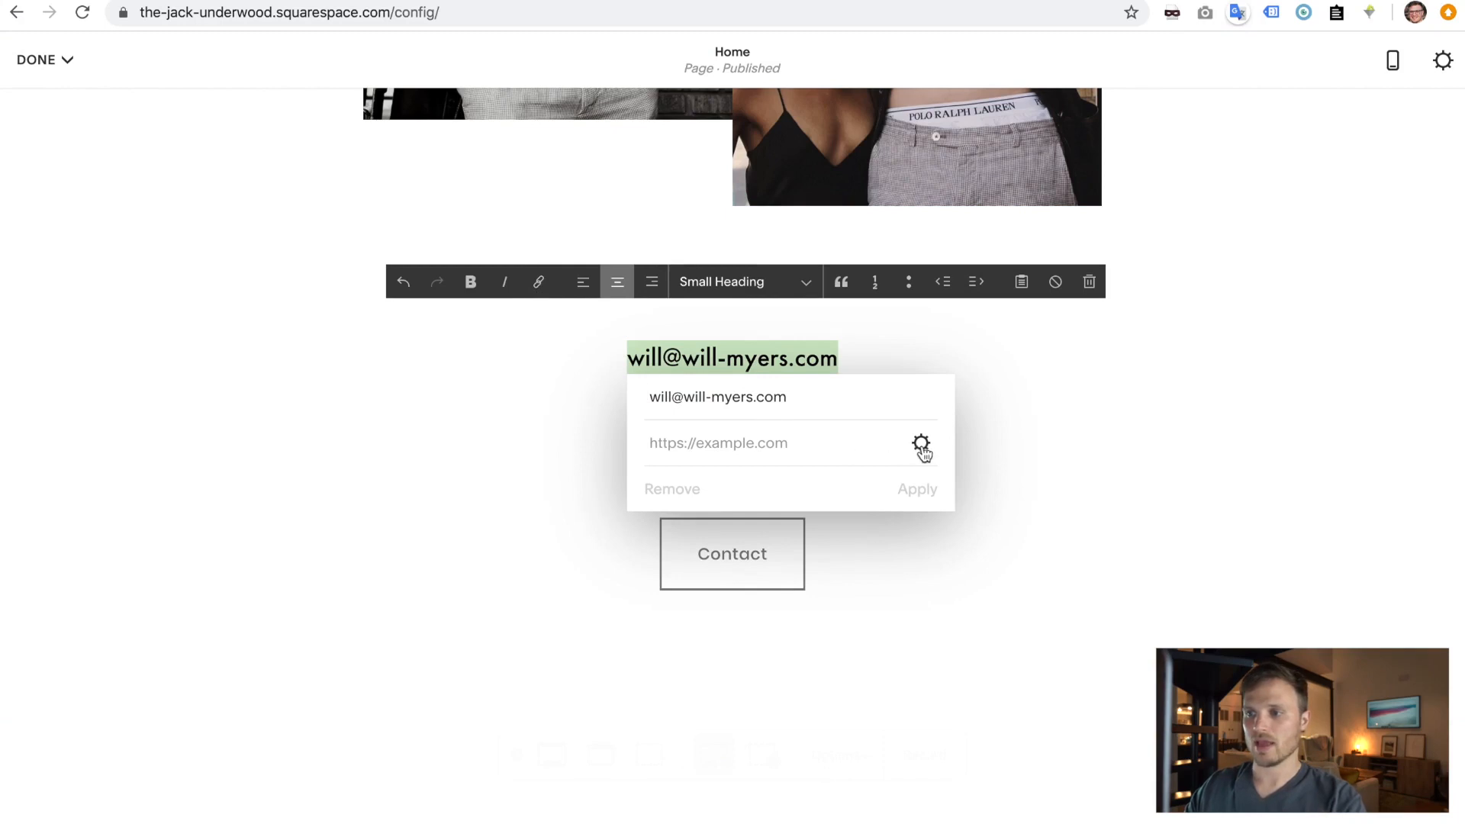
pyautogui.click(790, 448)
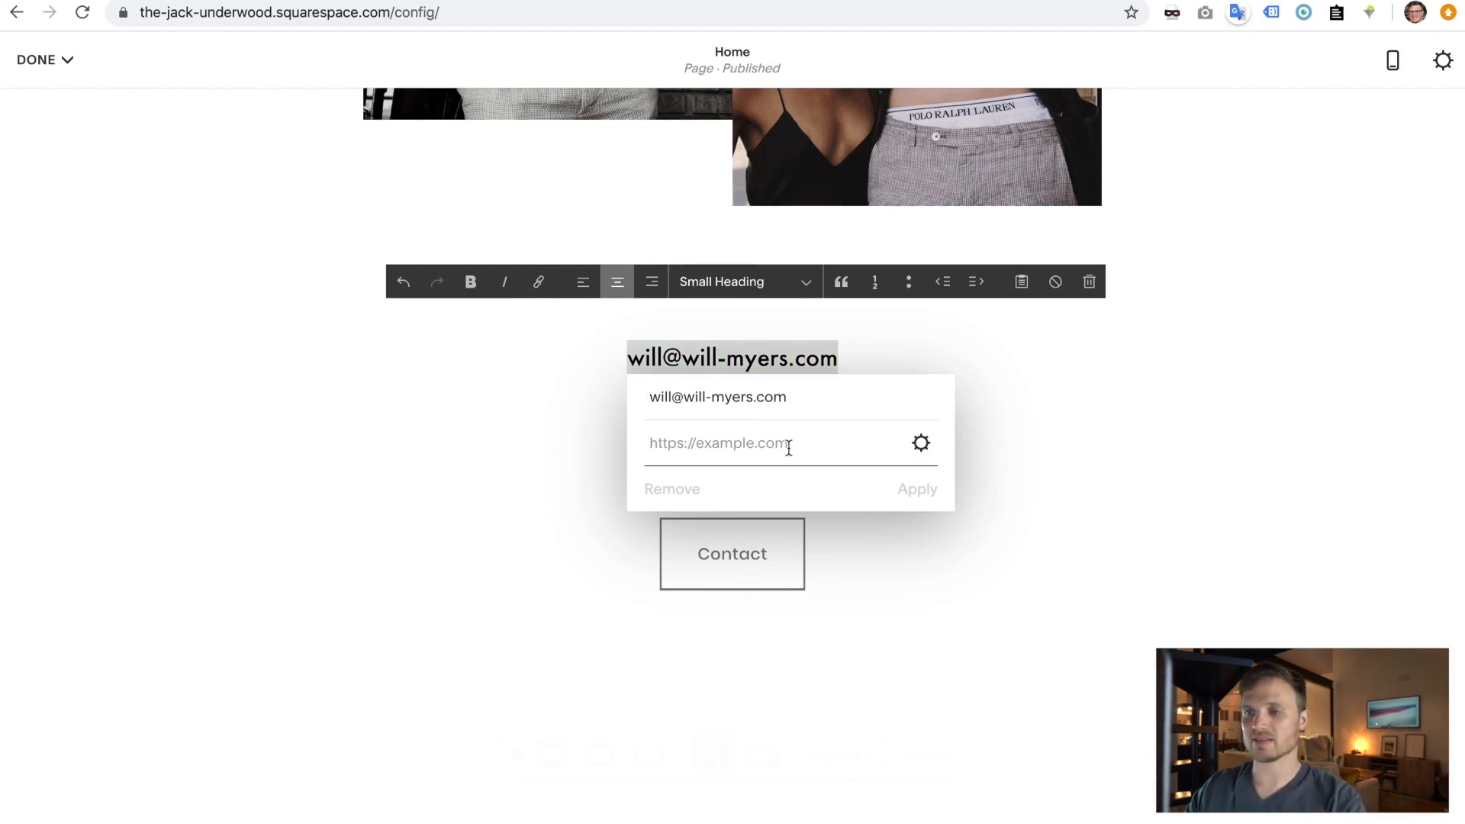
pyautogui.press('super+v')
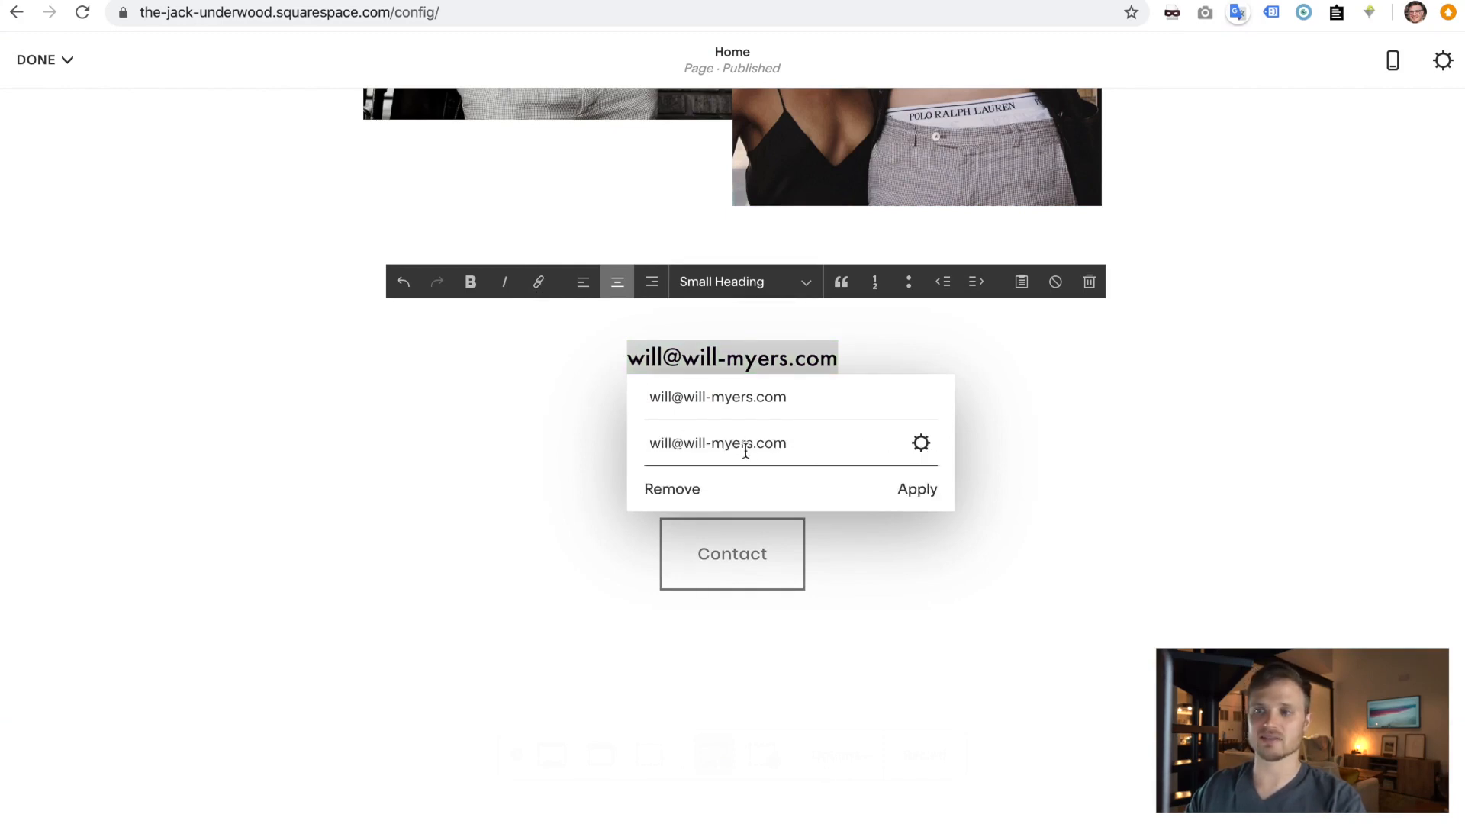
pyautogui.press('super+a')
pyautogui.press('super+c')
pyautogui.press('BackSpace')
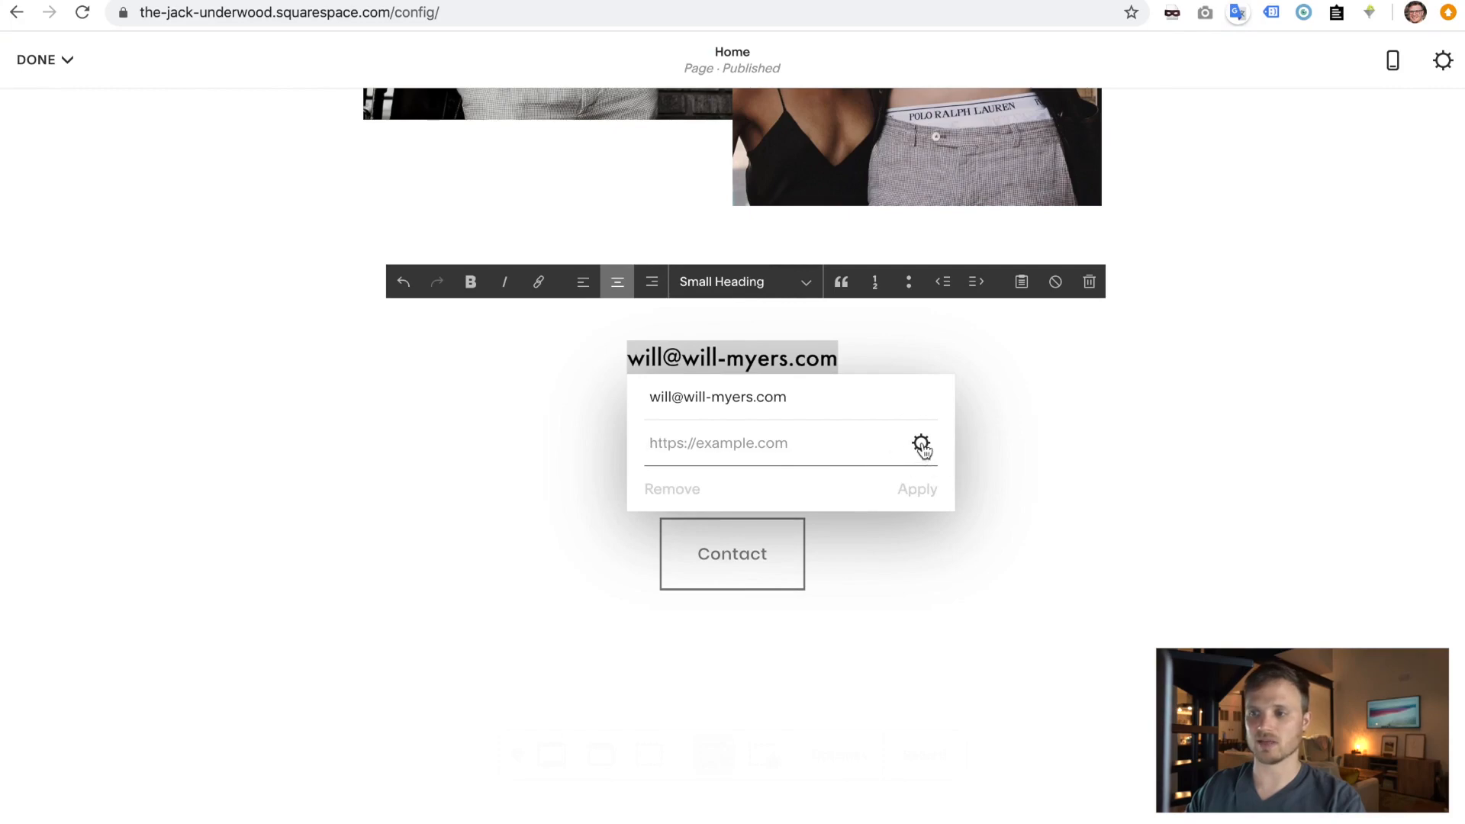
pyautogui.click(922, 447)
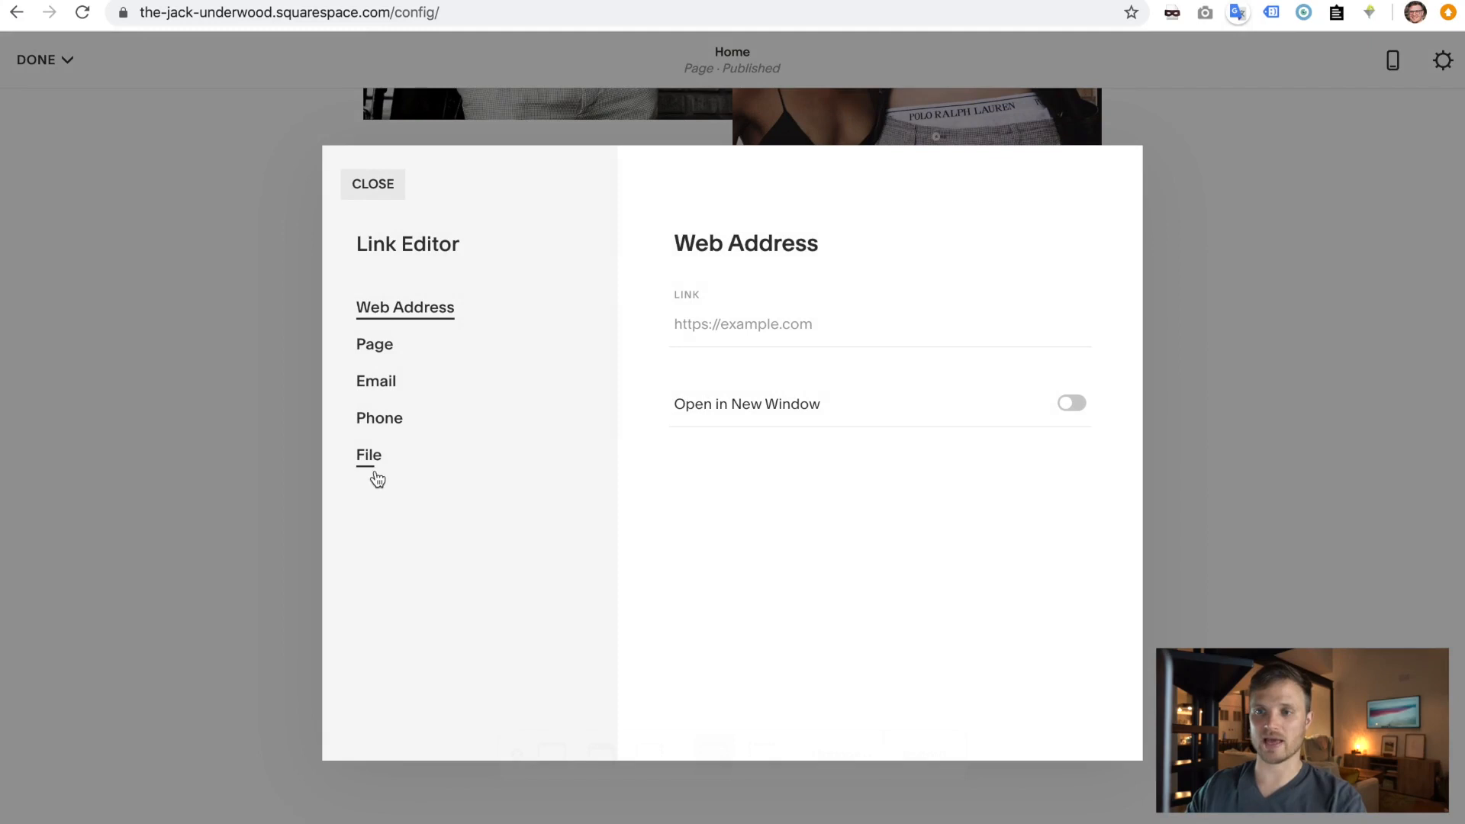
pyautogui.click(376, 386)
pyautogui.click(798, 321)
pyautogui.press('super+v')
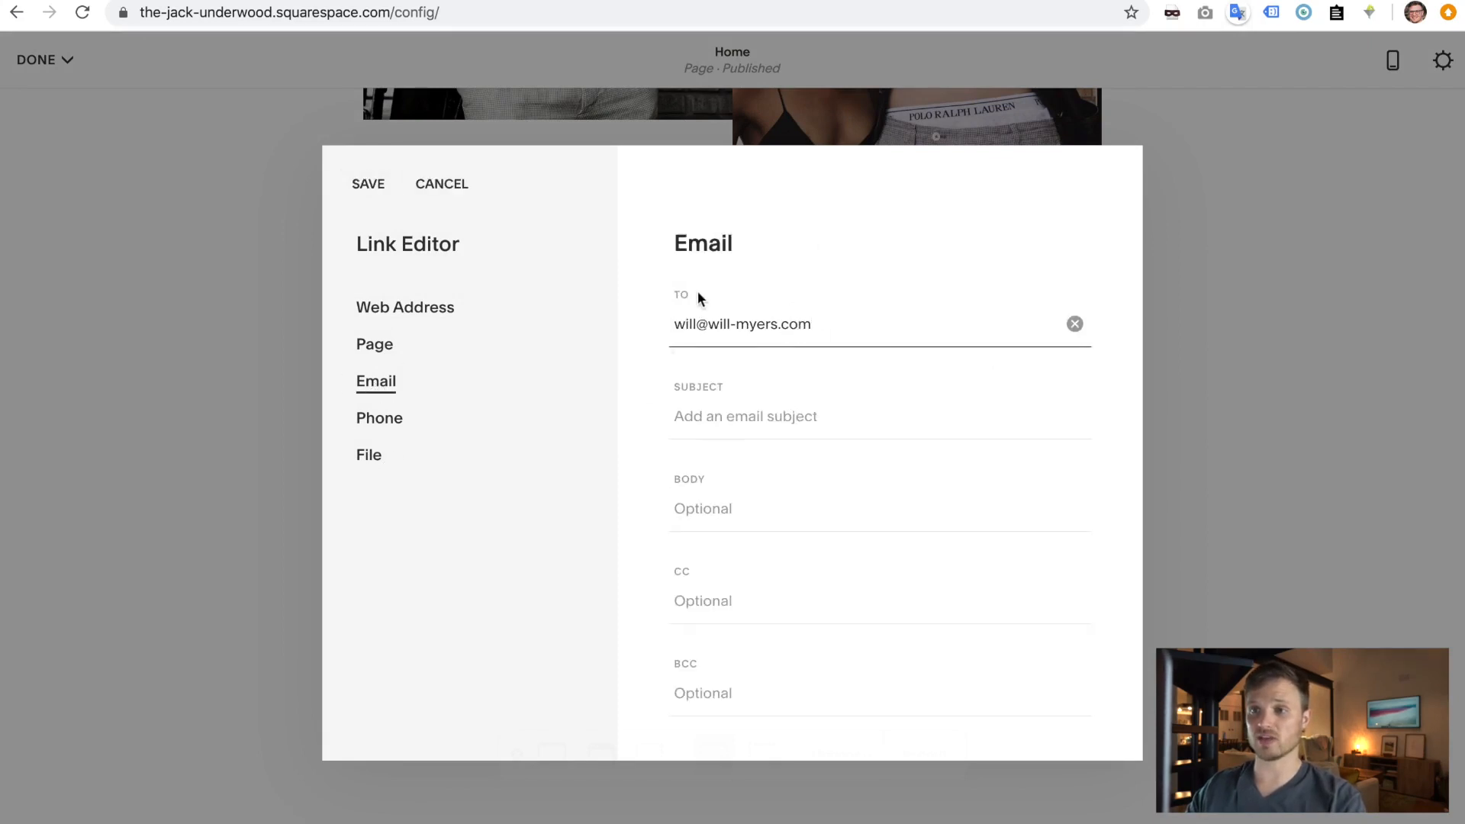
pyautogui.click(369, 184)
pyautogui.moveTo(652, 442); pyautogui.dragTo(855, 443)
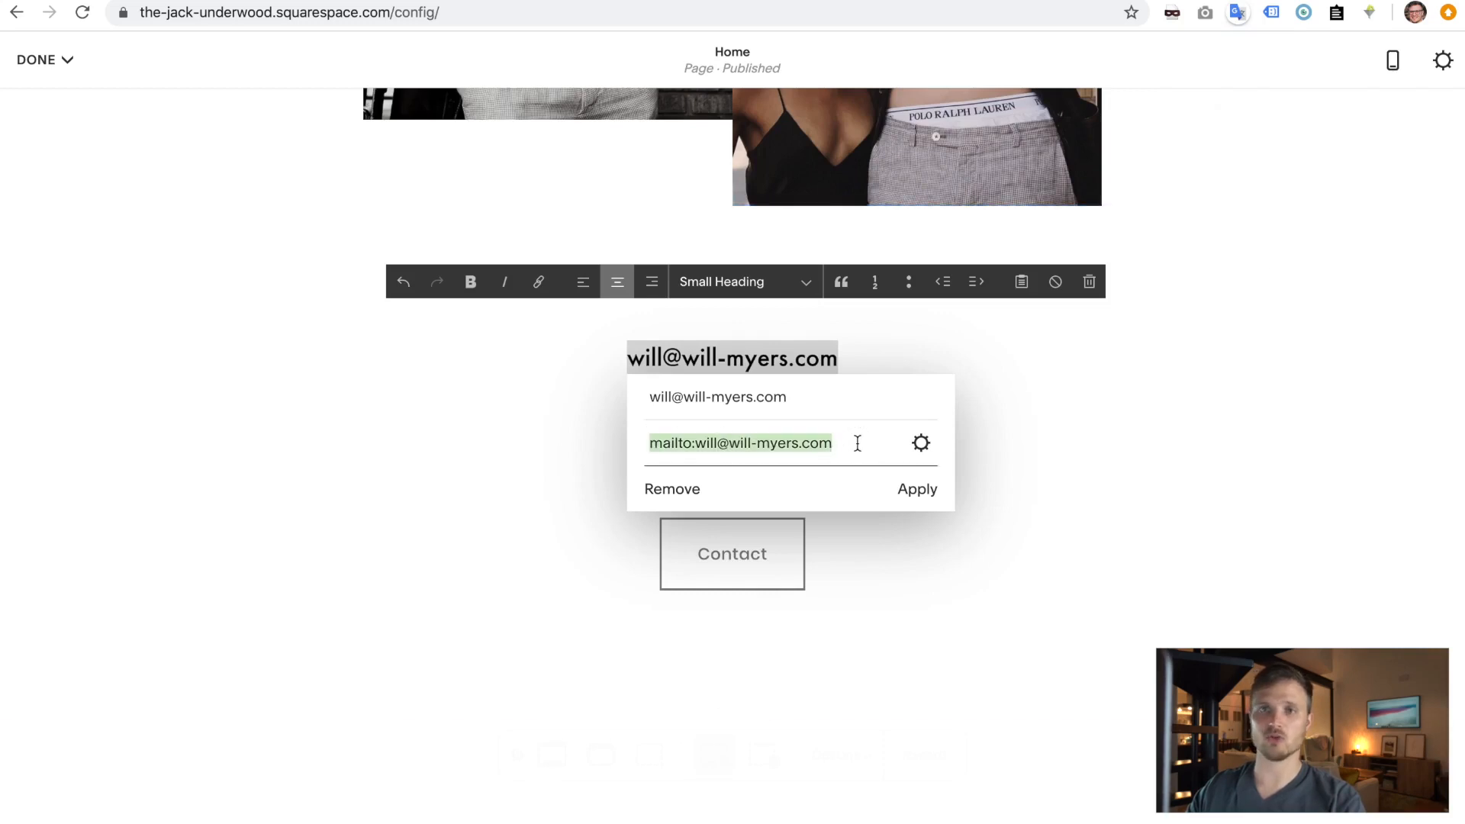
pyautogui.click(857, 443)
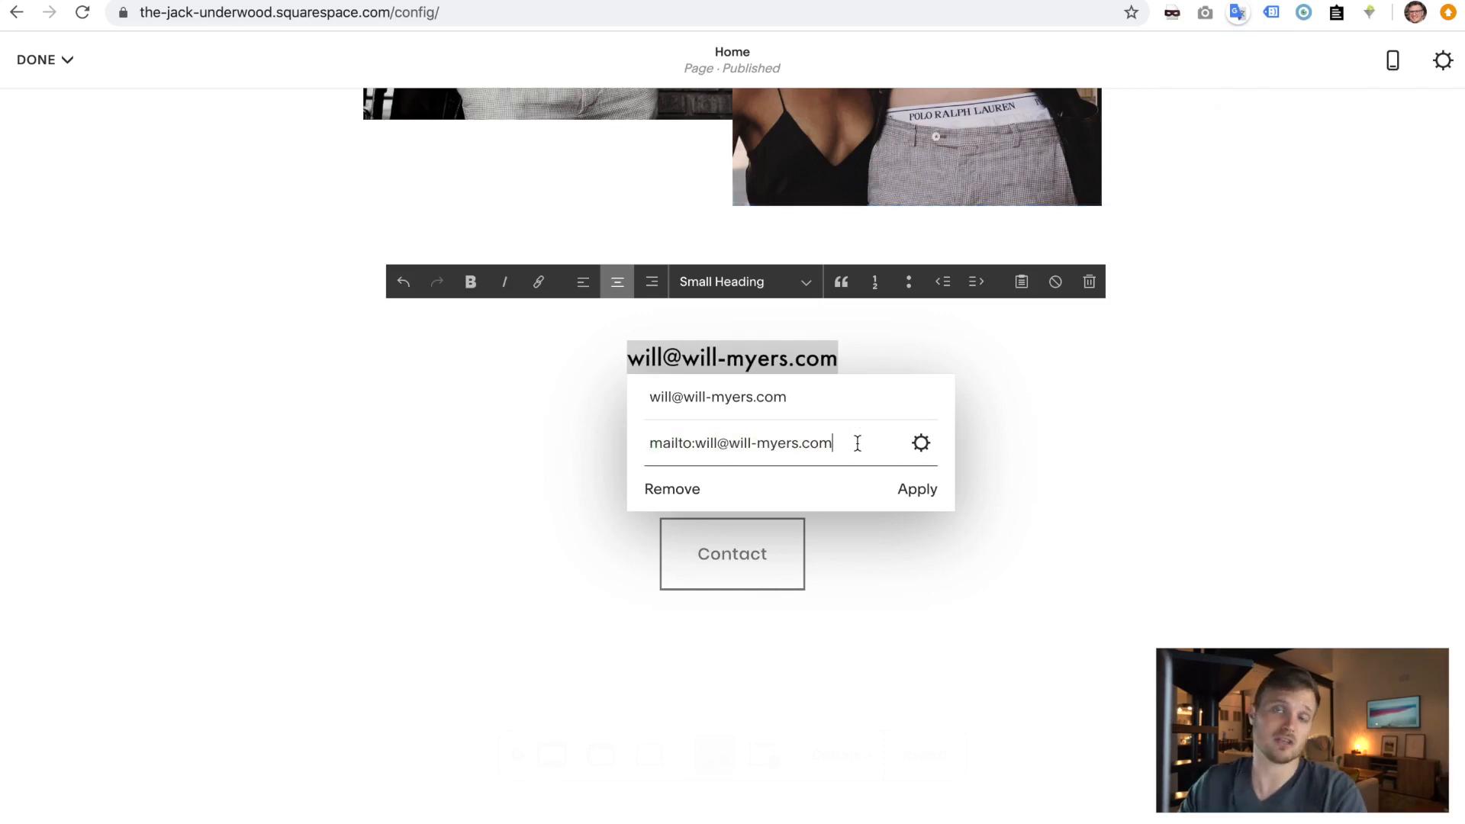
pyautogui.click(921, 489)
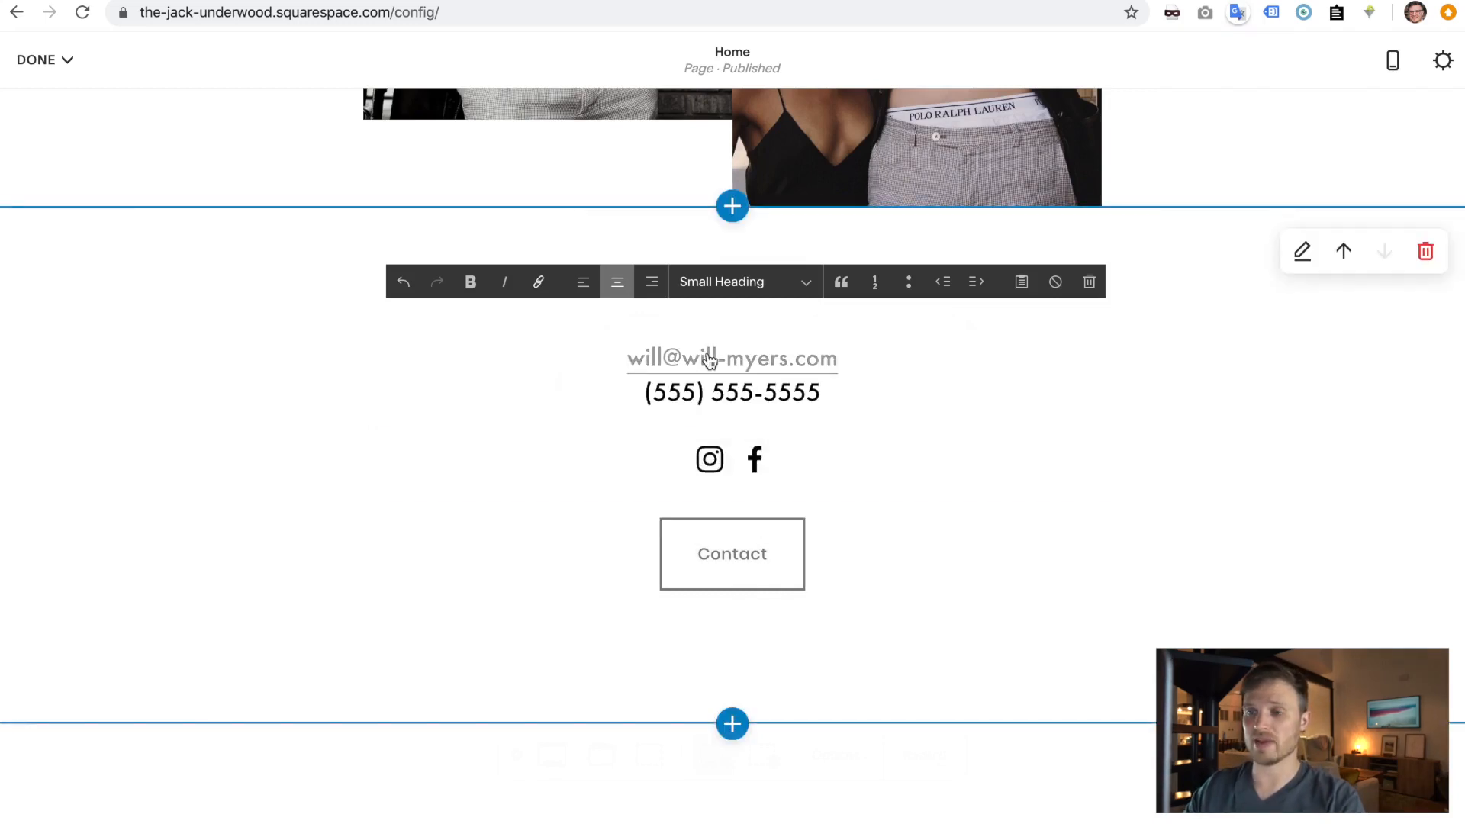
# - Link the phone number text as a Phone (tel) link and save the page
pyautogui.moveTo(830, 394); pyautogui.dragTo(639, 394)
pyautogui.hotkey('ctrl', 'c')
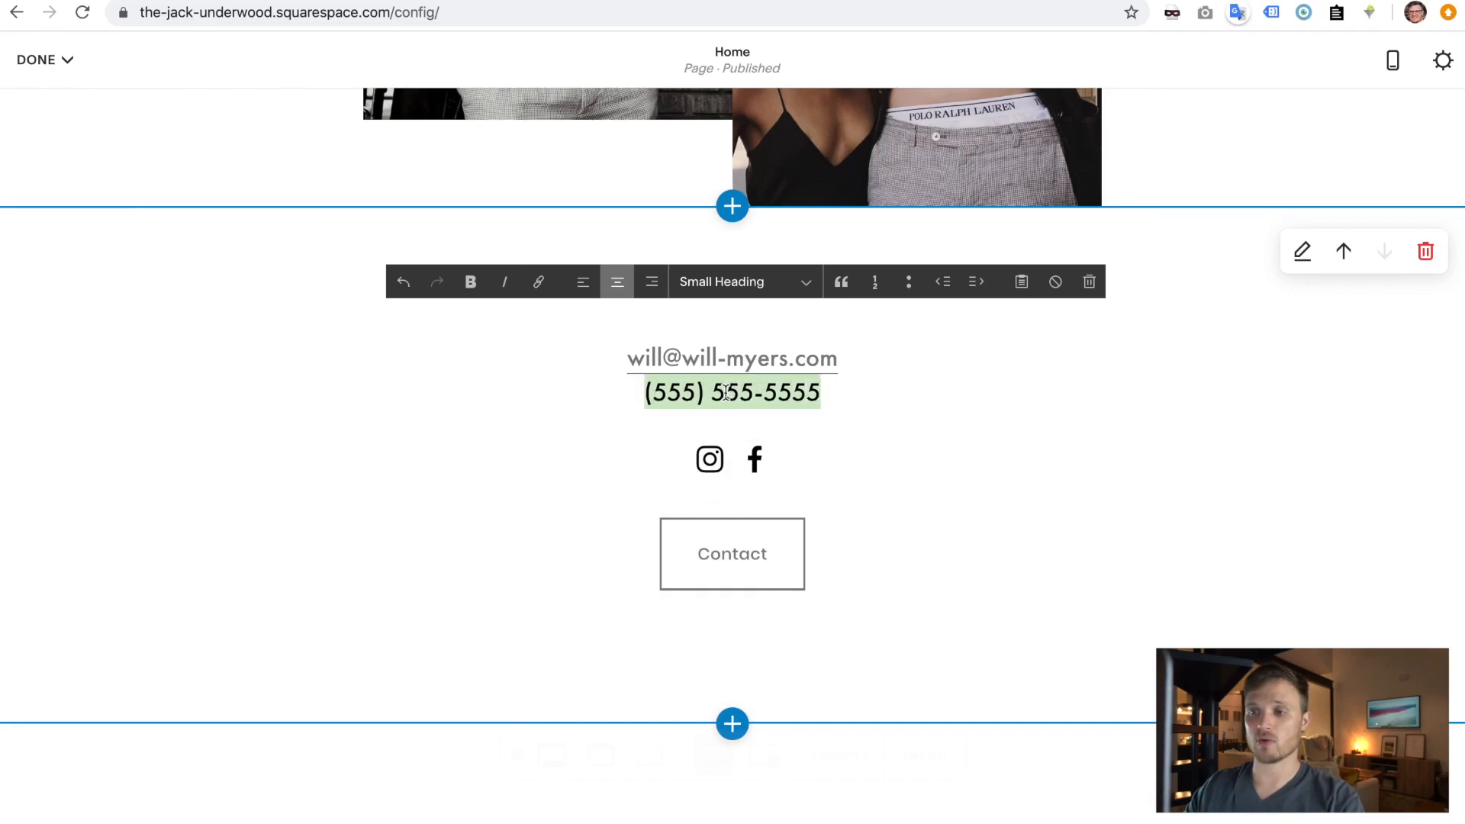
pyautogui.click(539, 283)
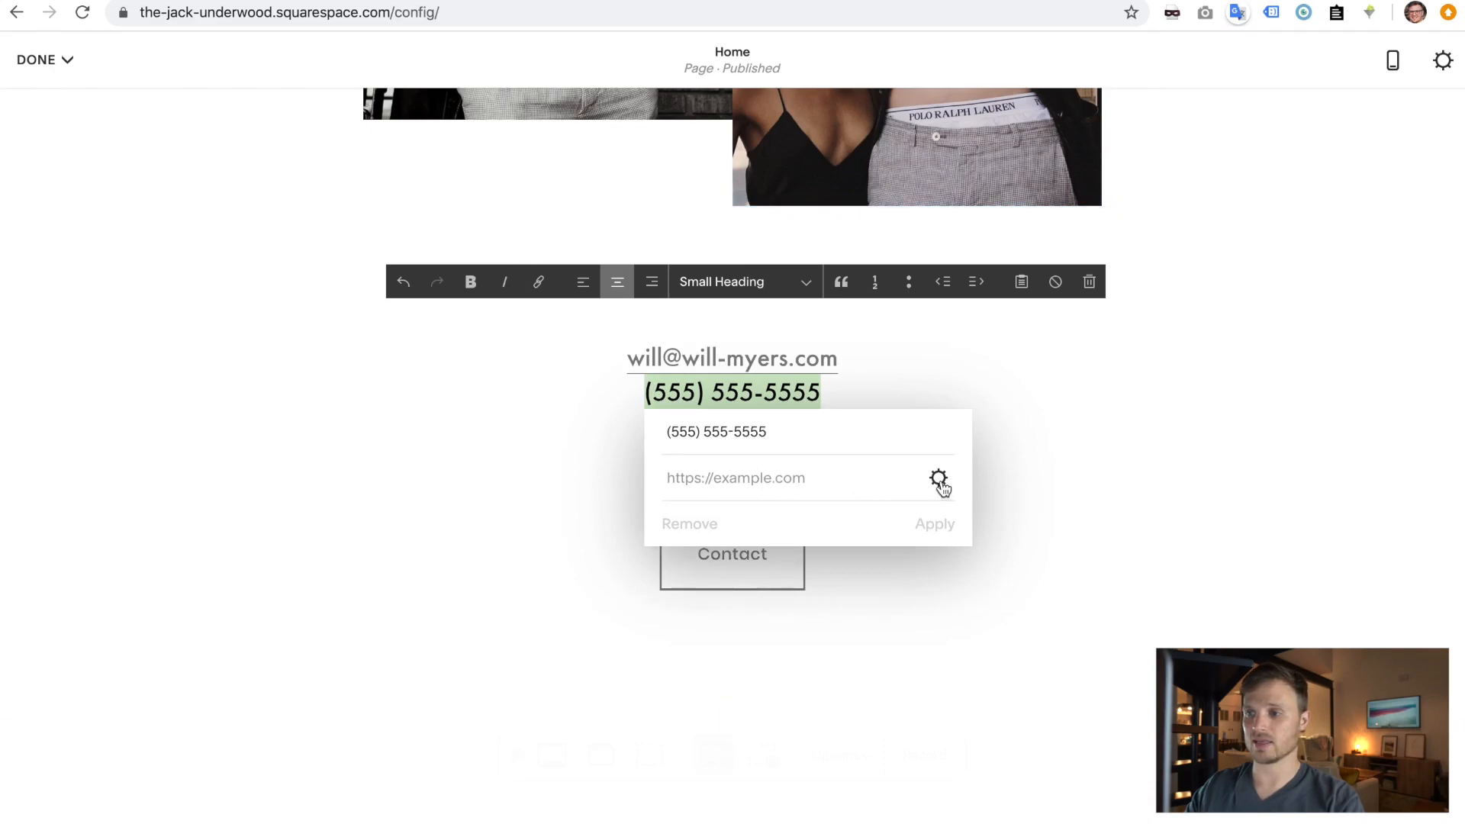
pyautogui.click(939, 479)
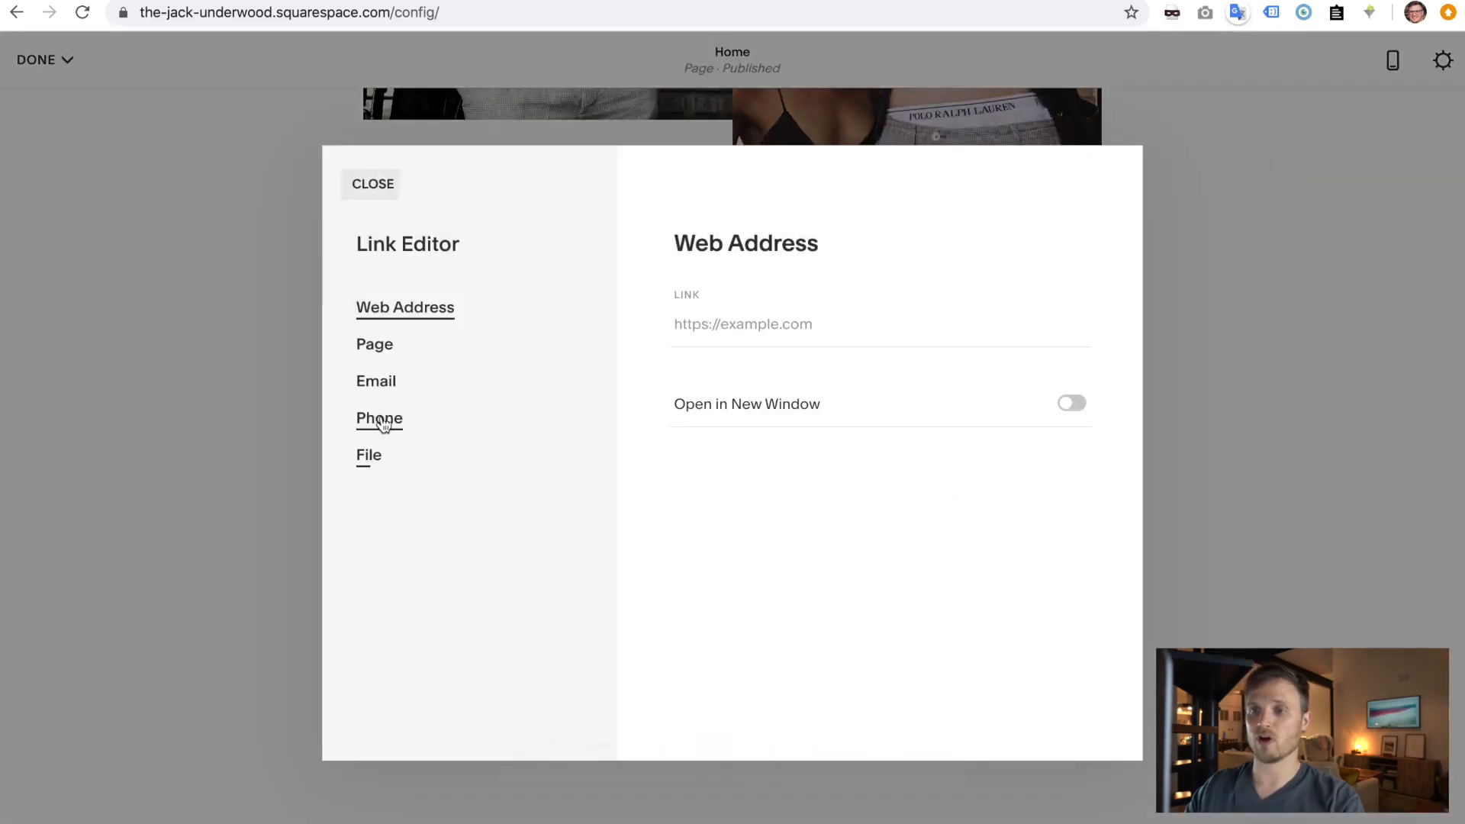
pyautogui.click(383, 425)
pyautogui.click(839, 321)
pyautogui.hotkey('ctrl', 'v')
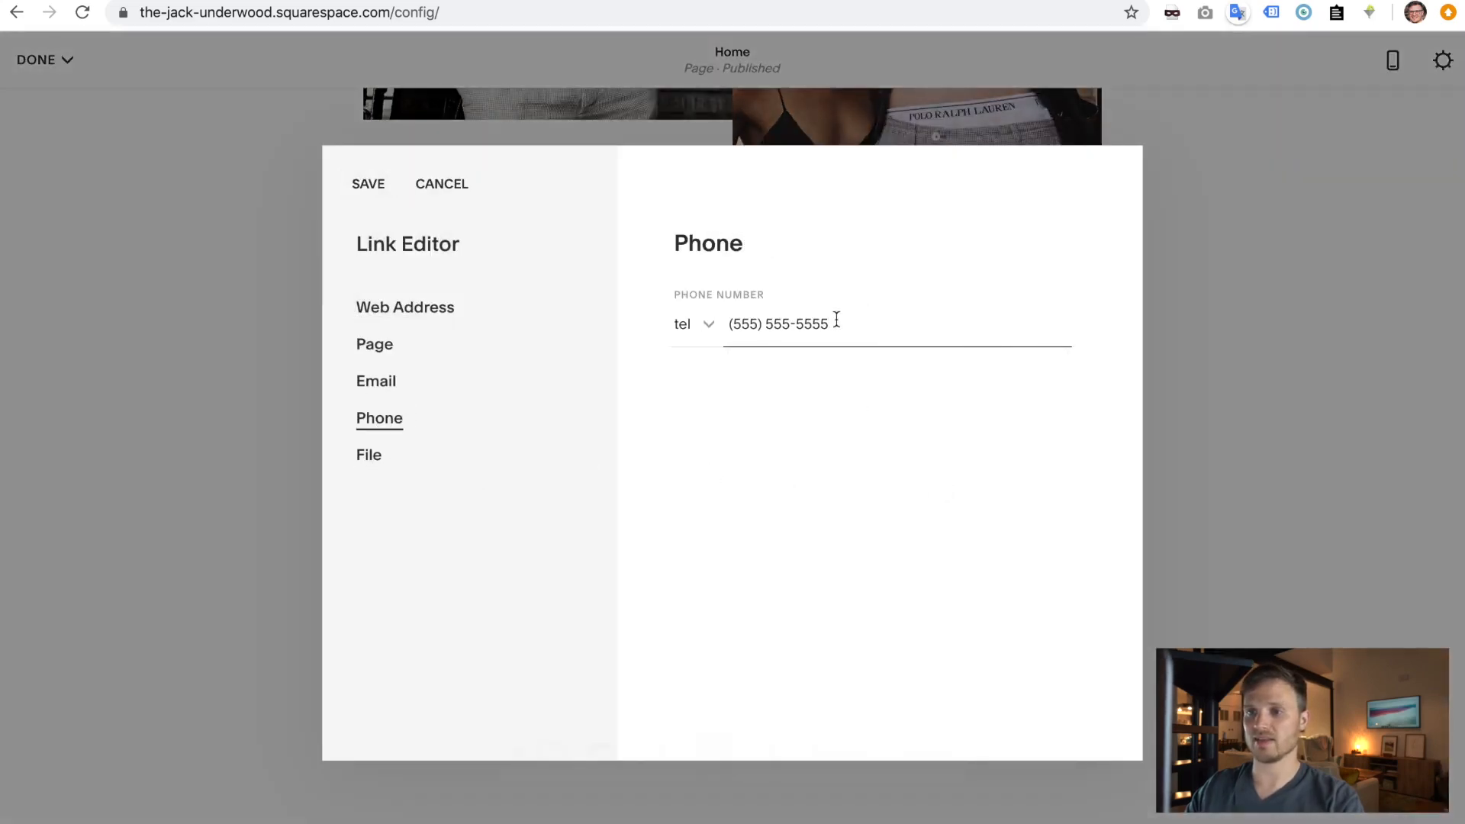
pyautogui.click(378, 189)
pyautogui.click(944, 534)
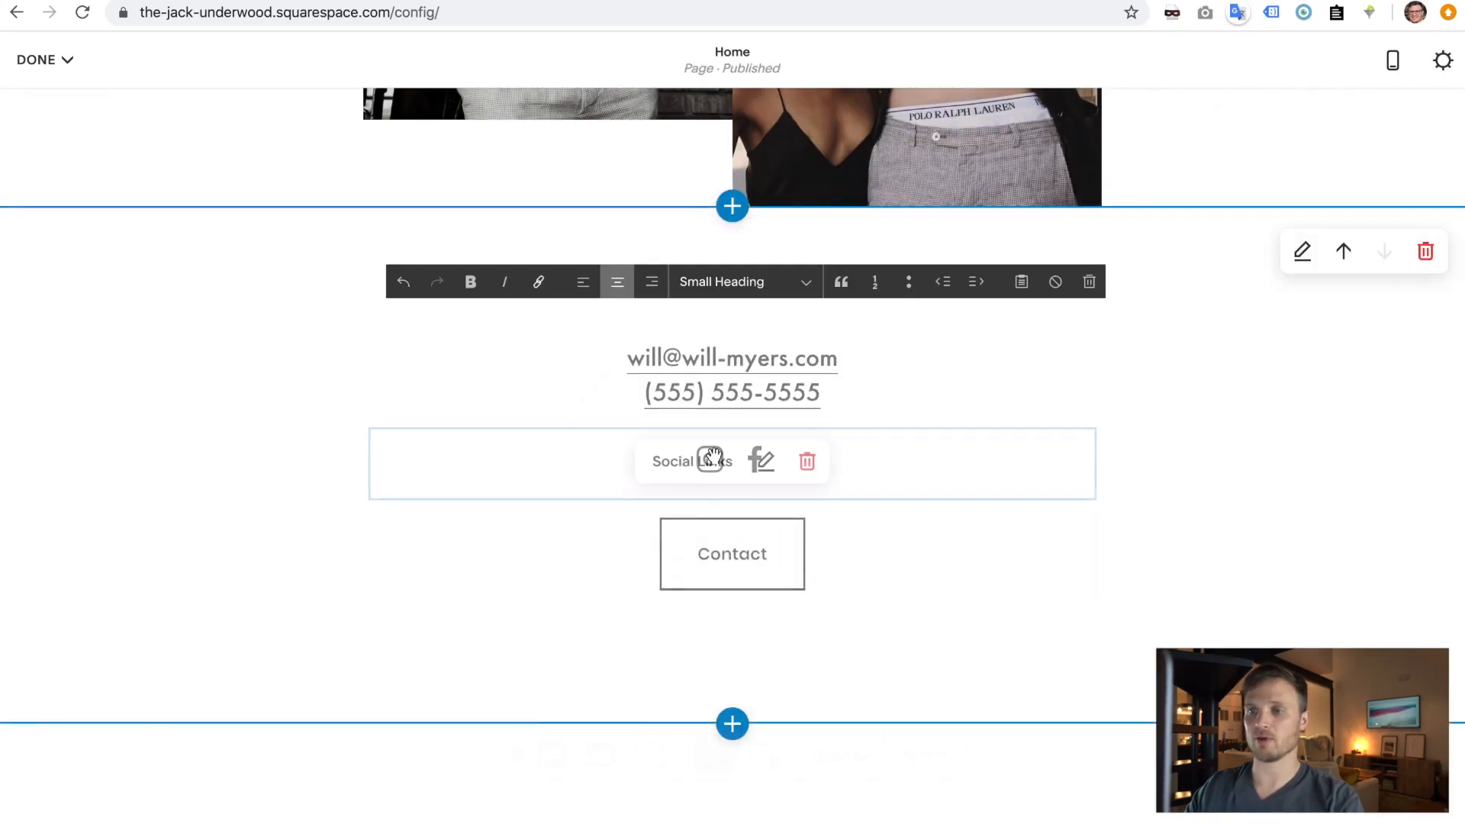
pyautogui.click(45, 99)
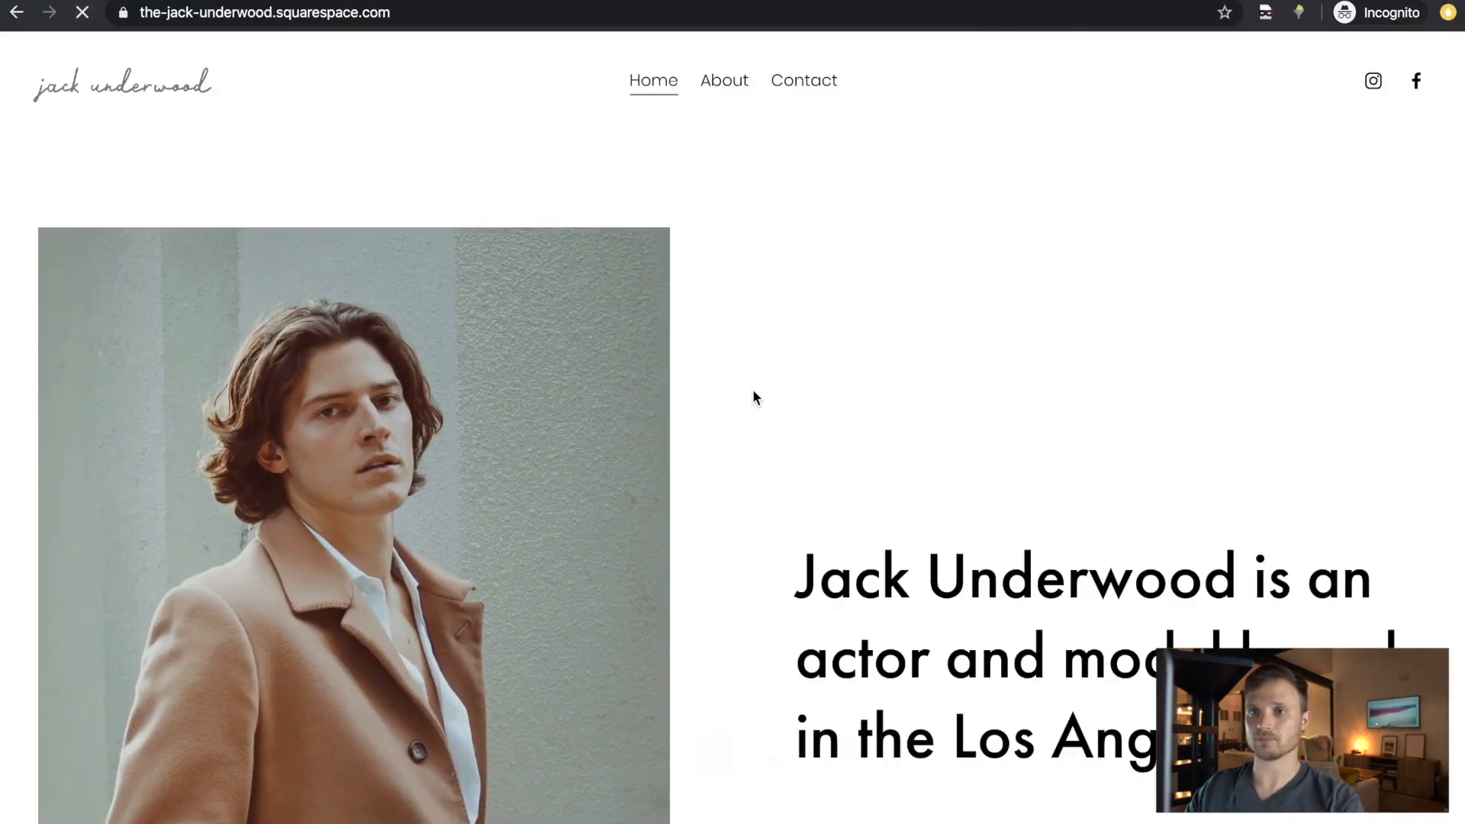
# - Test the live email and phone links on desktop, dismissing the FaceTime prompt
pyautogui.scroll(-10, 753, 397)
pyautogui.scroll(-20, 754, 397)
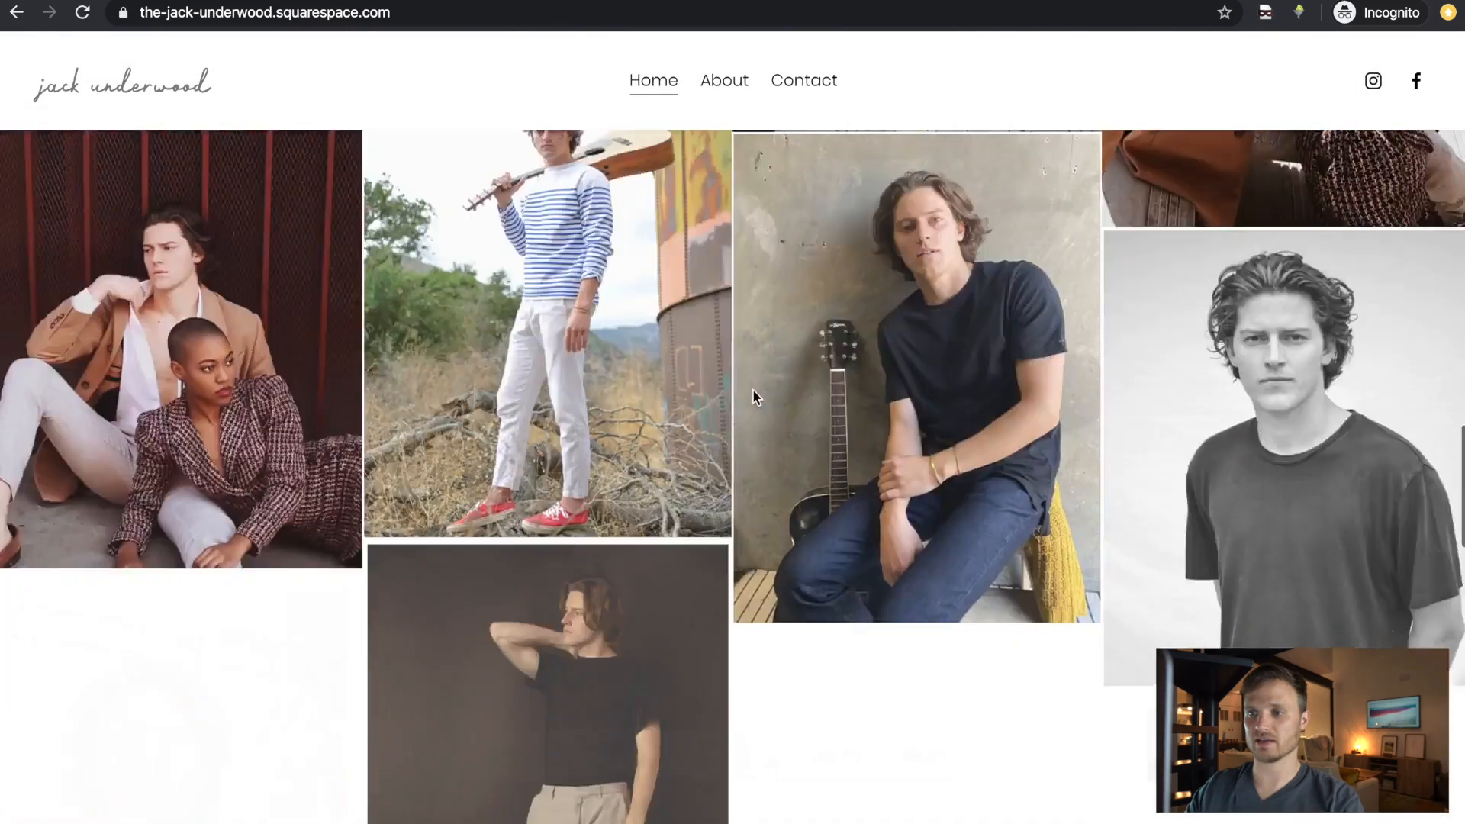
pyautogui.scroll(3, 754, 396)
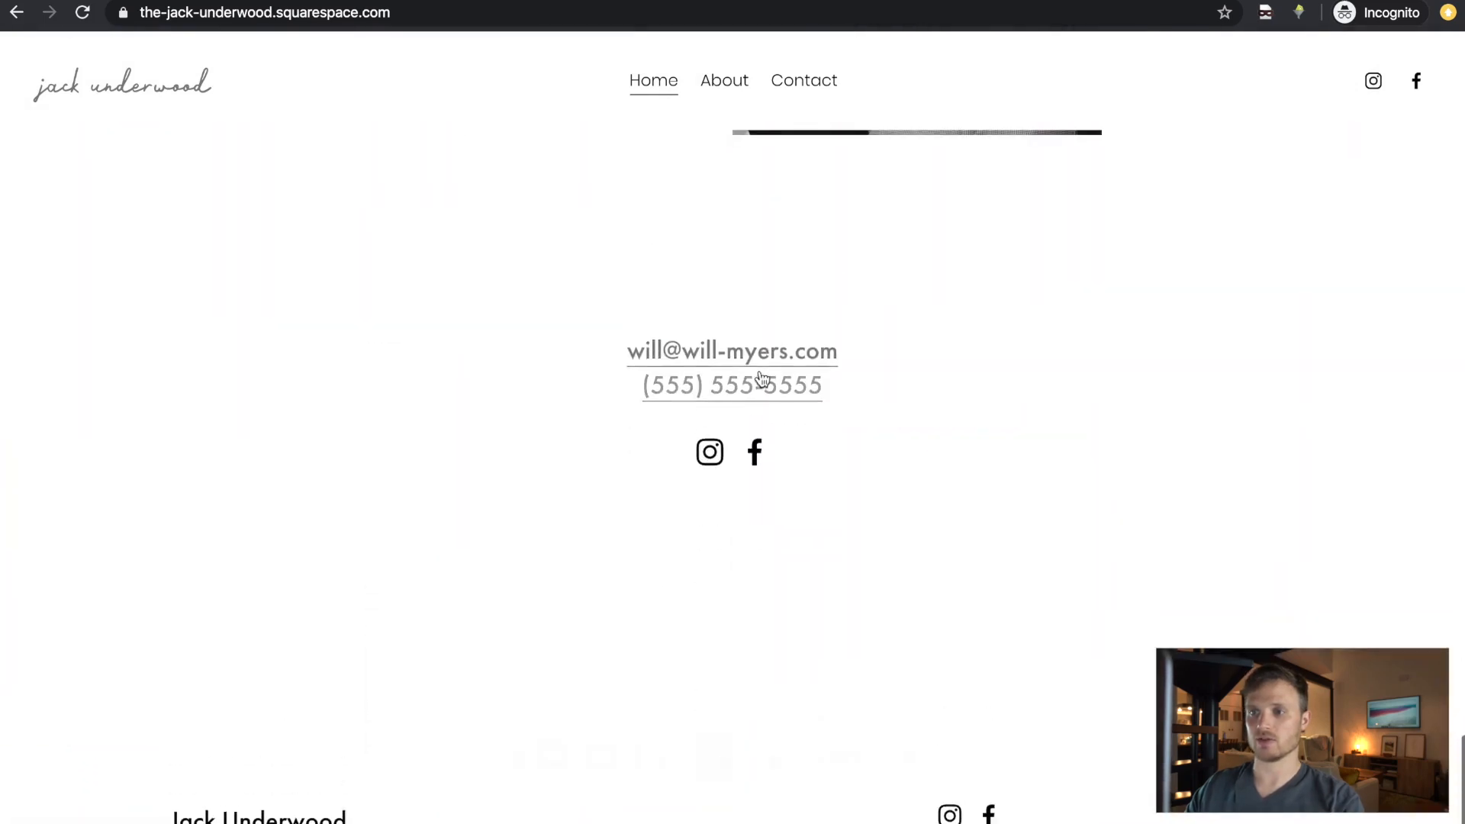
pyautogui.click(708, 357)
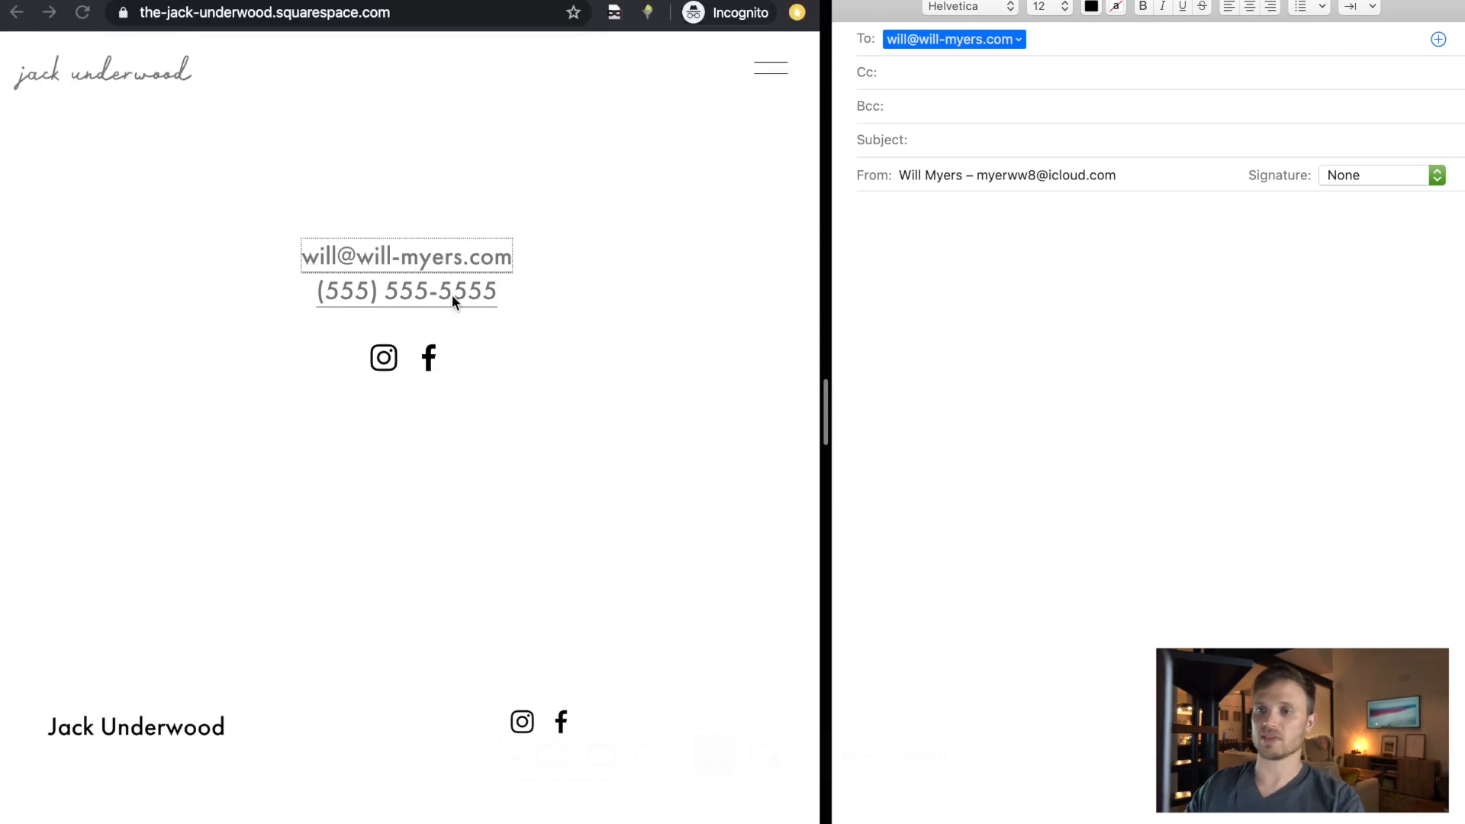
pyautogui.click(654, 332)
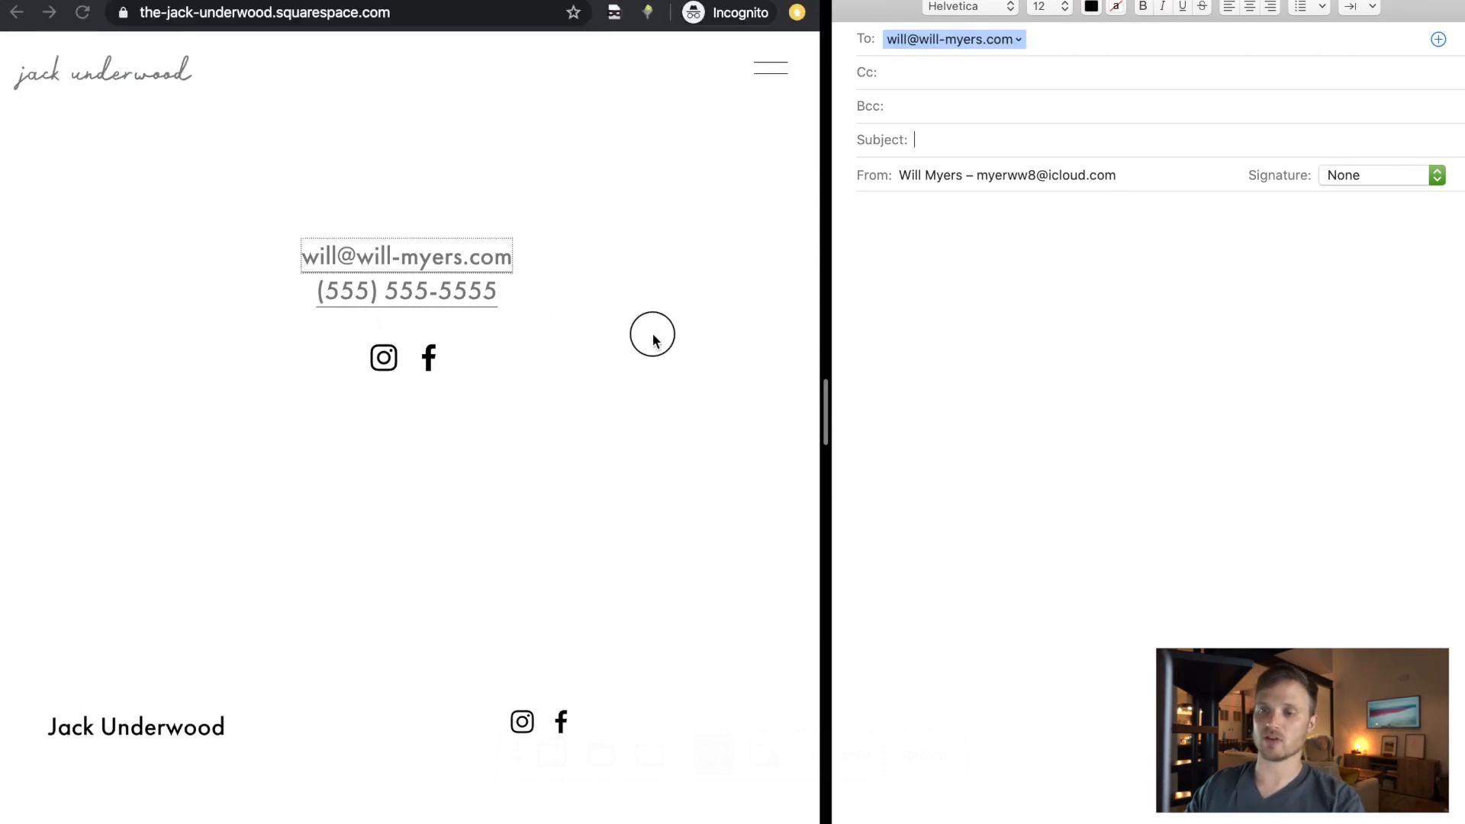
pyautogui.click(449, 304)
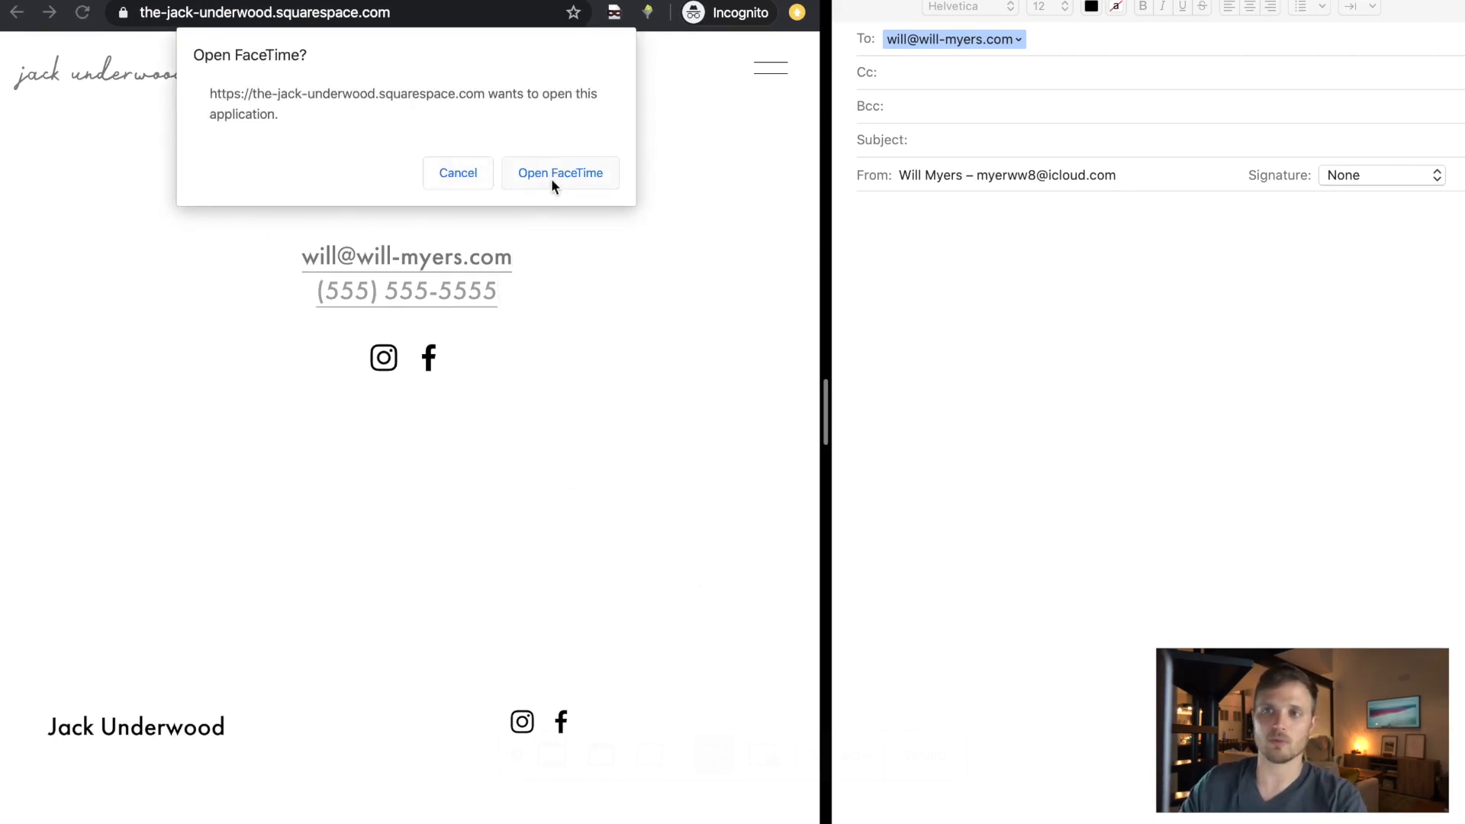
pyautogui.click(460, 175)
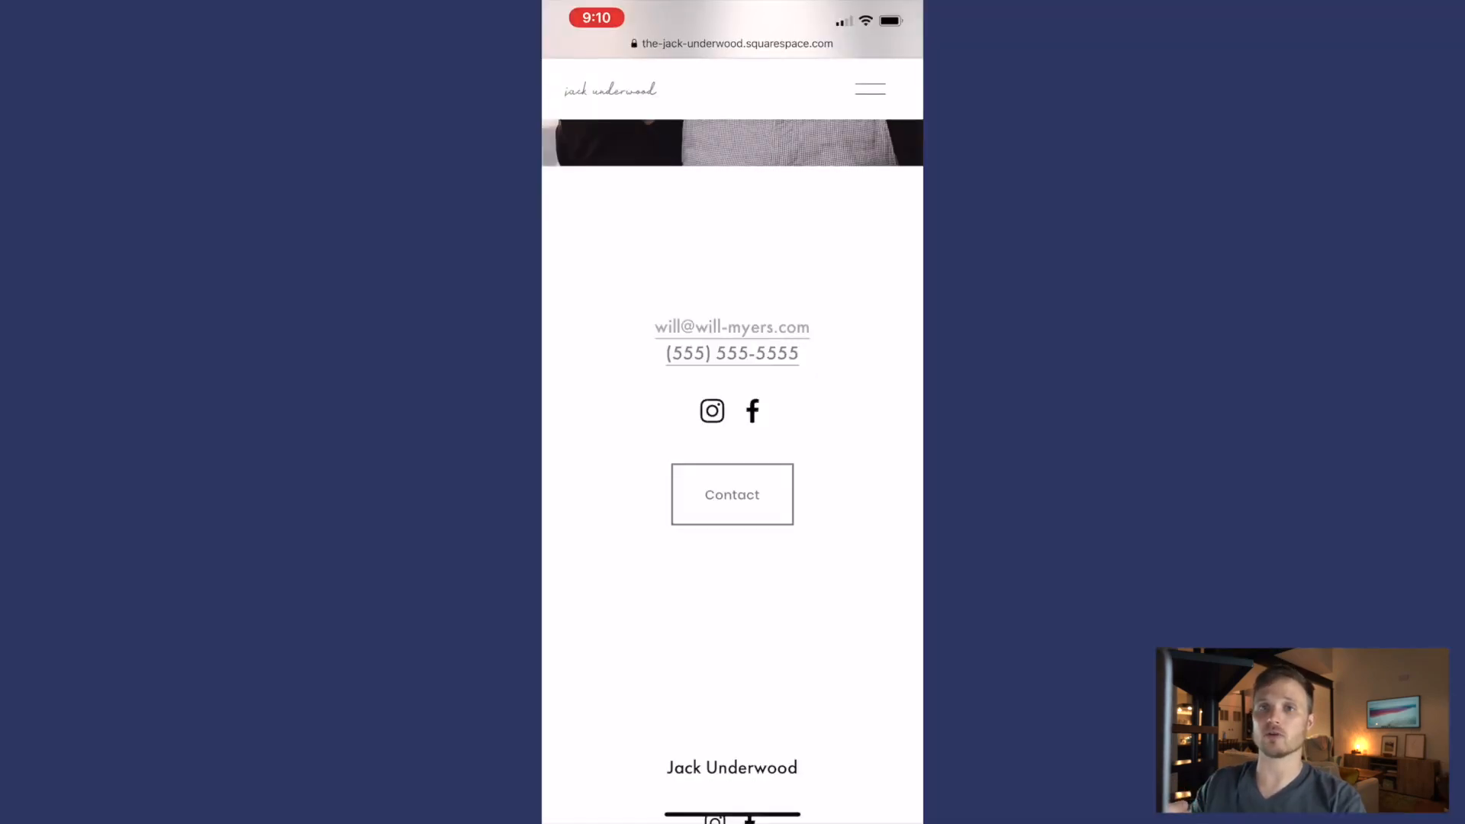
# - Test the phone link on a mobile phone by starting a call, then return to the Squarespace editor
pyautogui.click(731, 354)
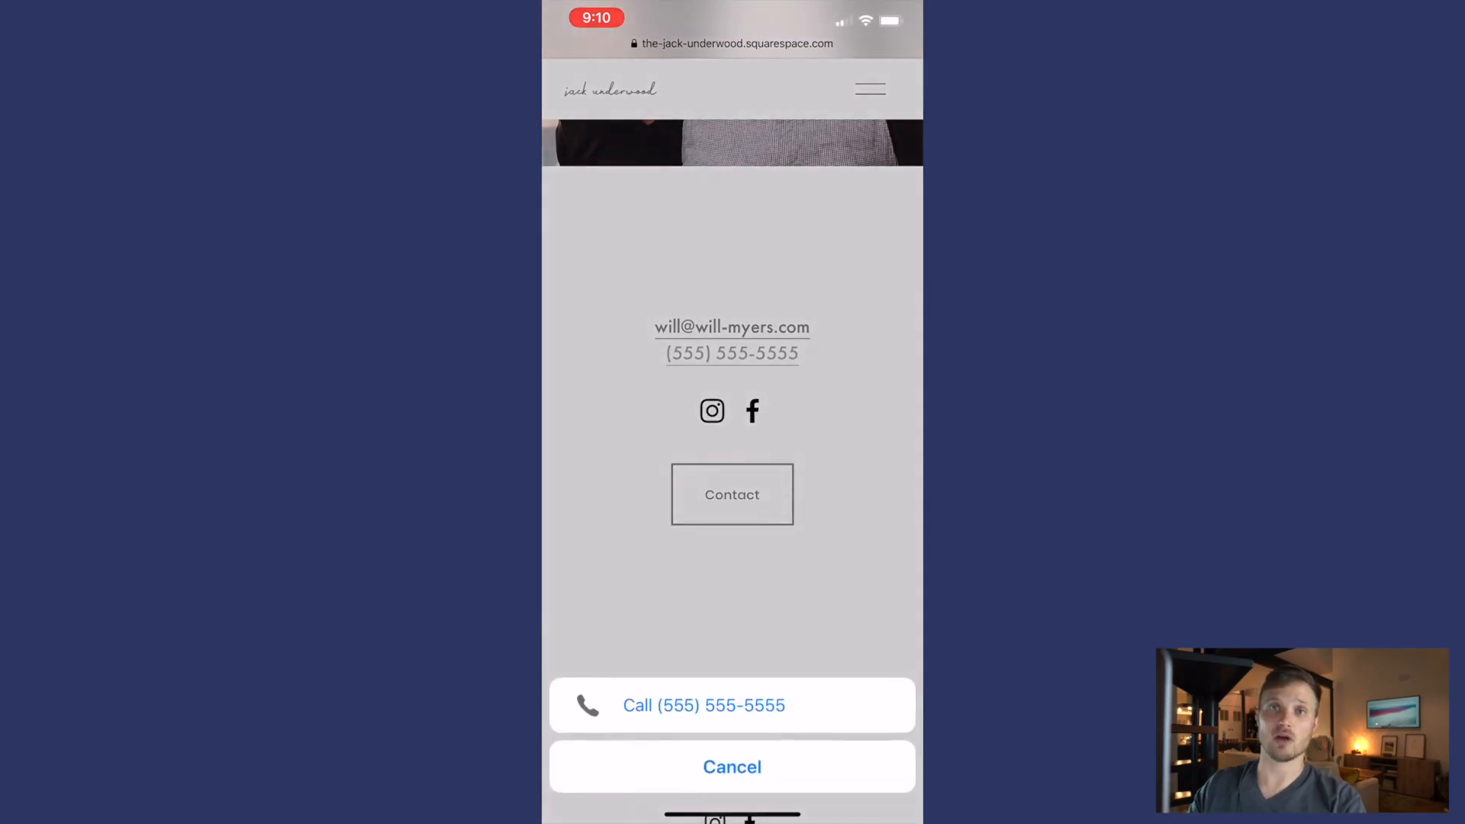
pyautogui.click(704, 705)
pyautogui.click(837, 341)
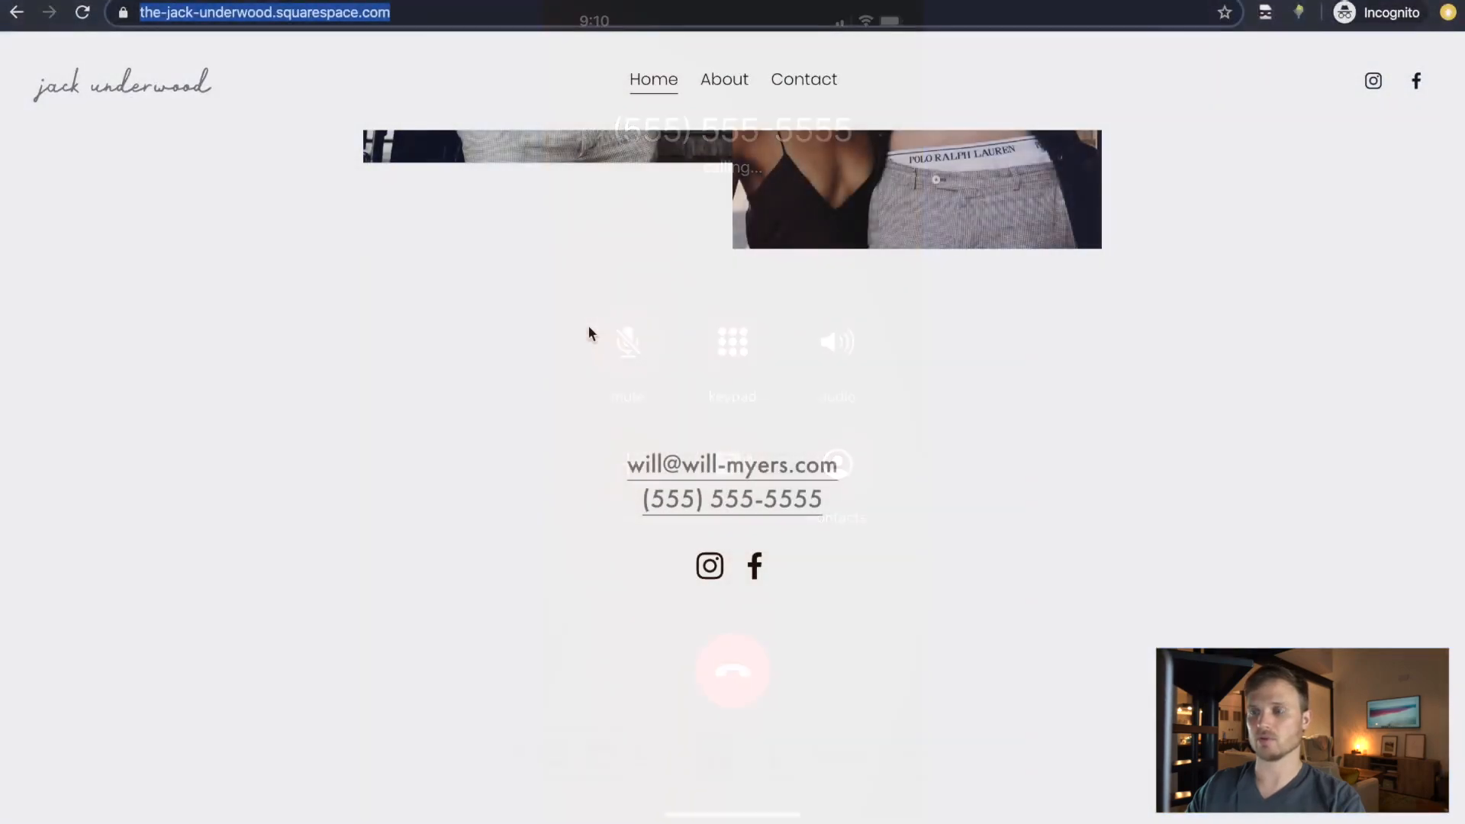
pyautogui.hotkey('ctrl', 'Left')
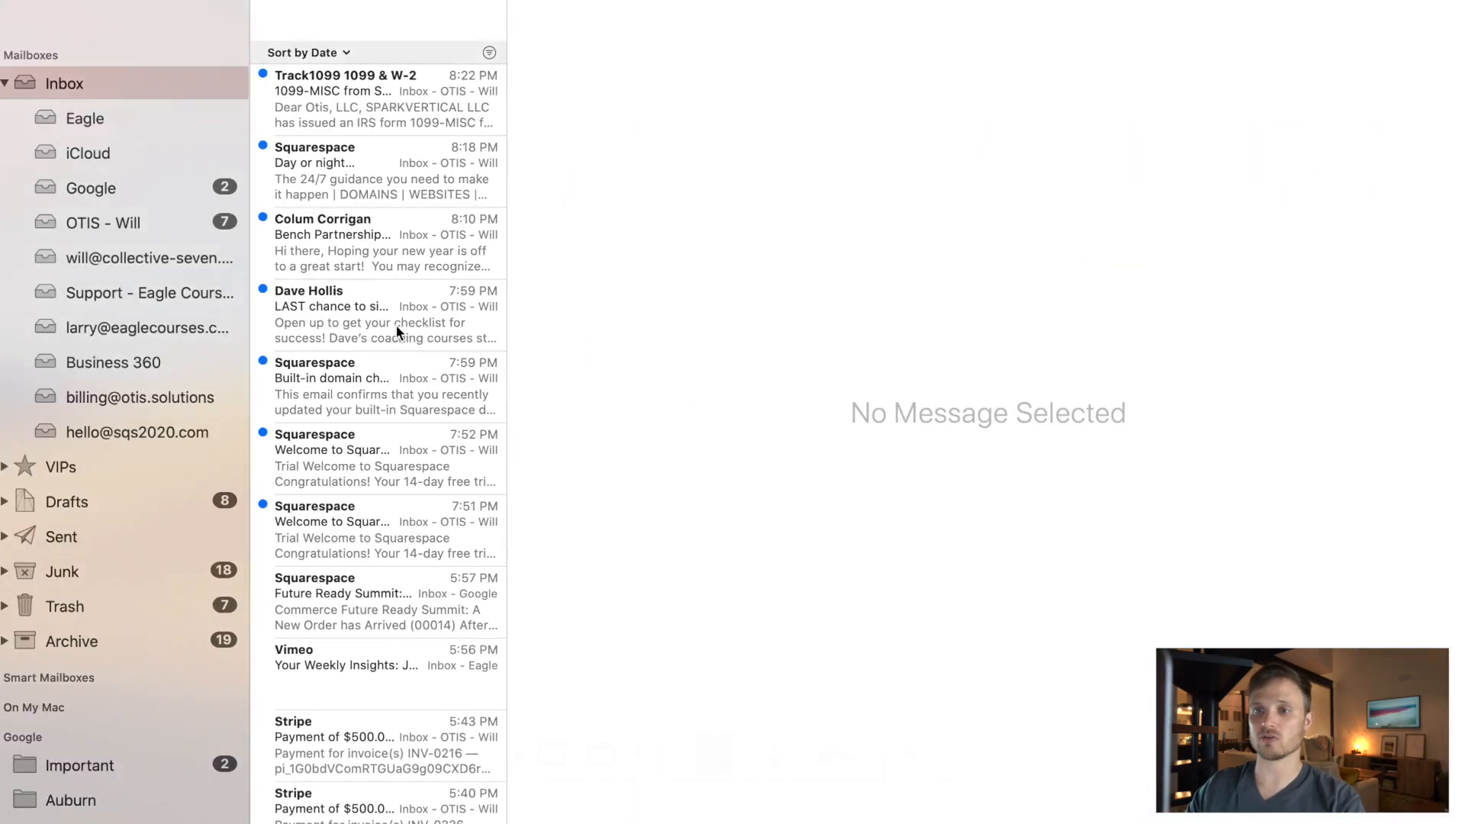
pyautogui.hotkey('ctrl', 'Left')
pyautogui.hotkey('ctrl', 'Up')
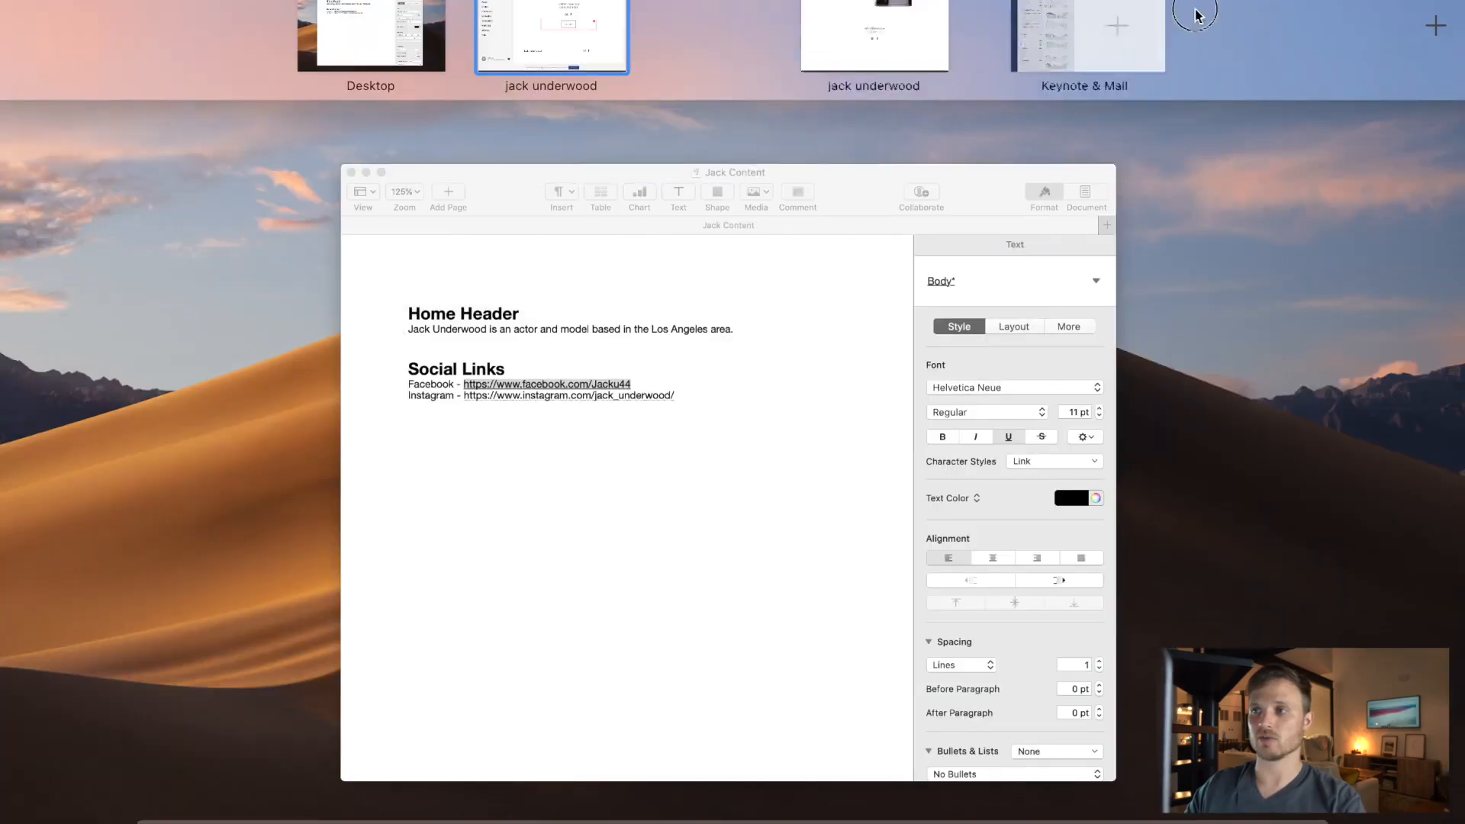
pyautogui.click(616, 23)
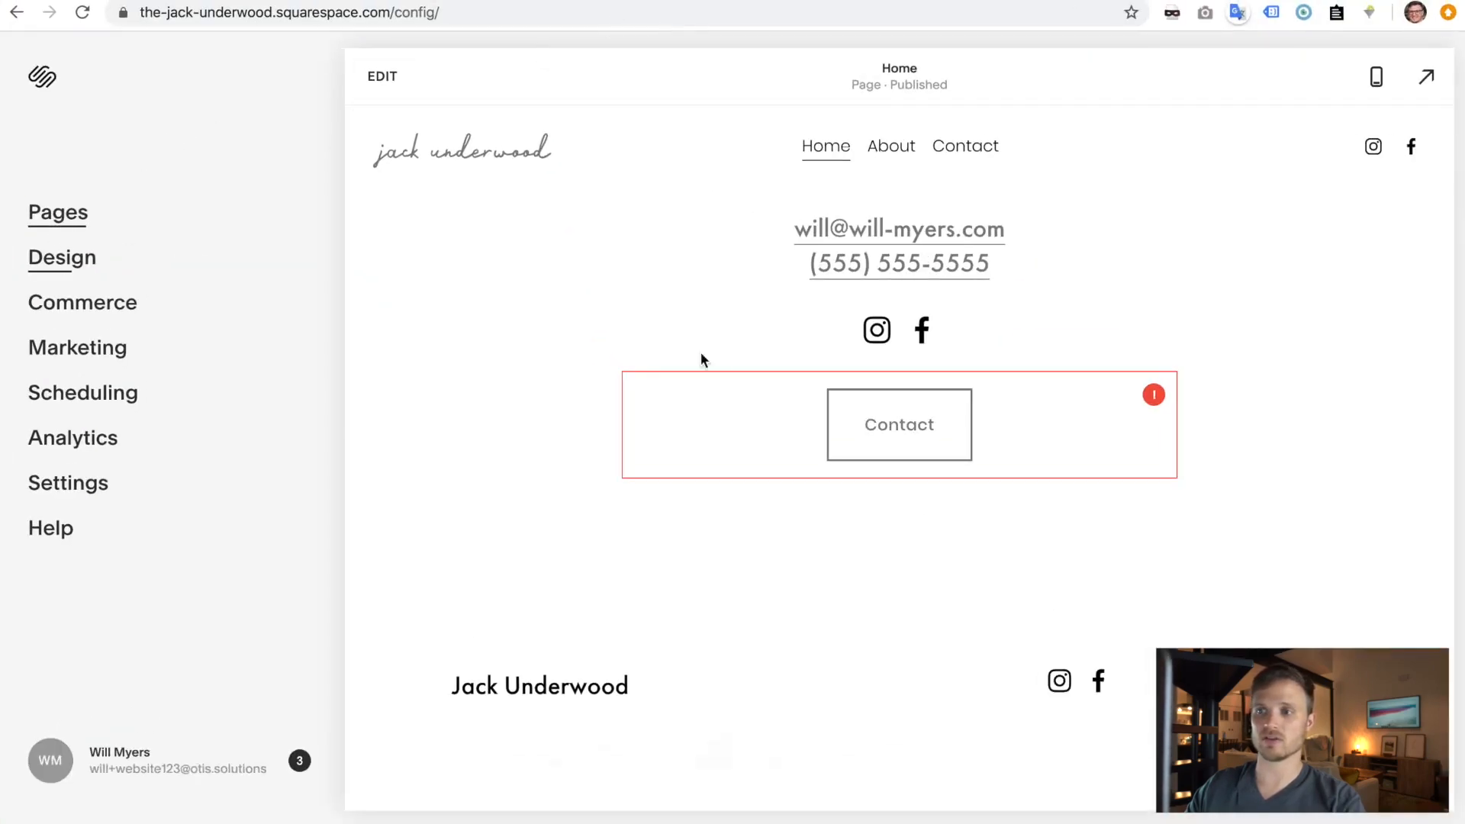
# - Add a 'Download this' line below the phone number in the home text block
pyautogui.click(367, 78)
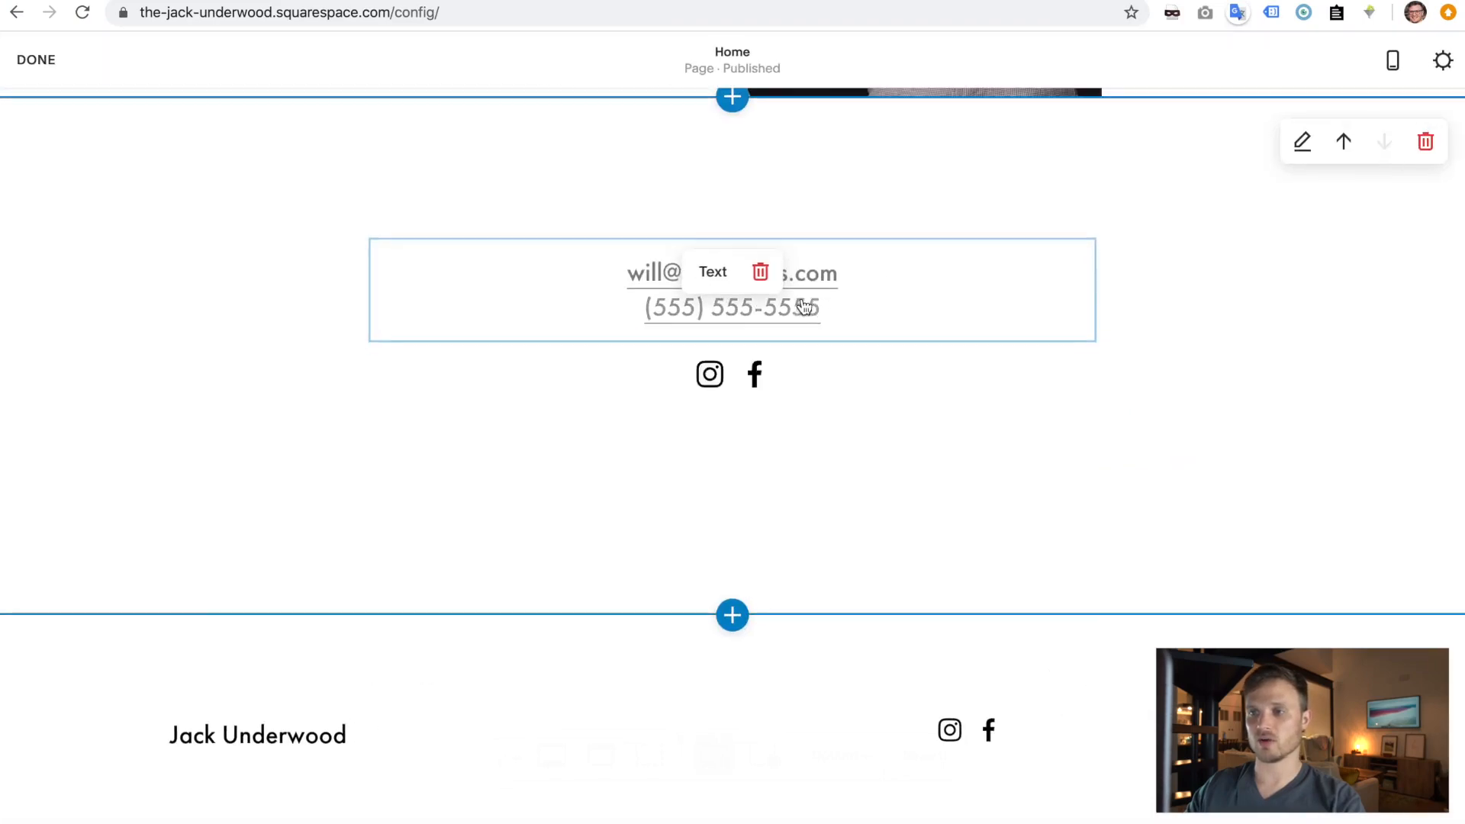
pyautogui.scroll(5, 798, 339)
pyautogui.scroll(-4, 794, 631)
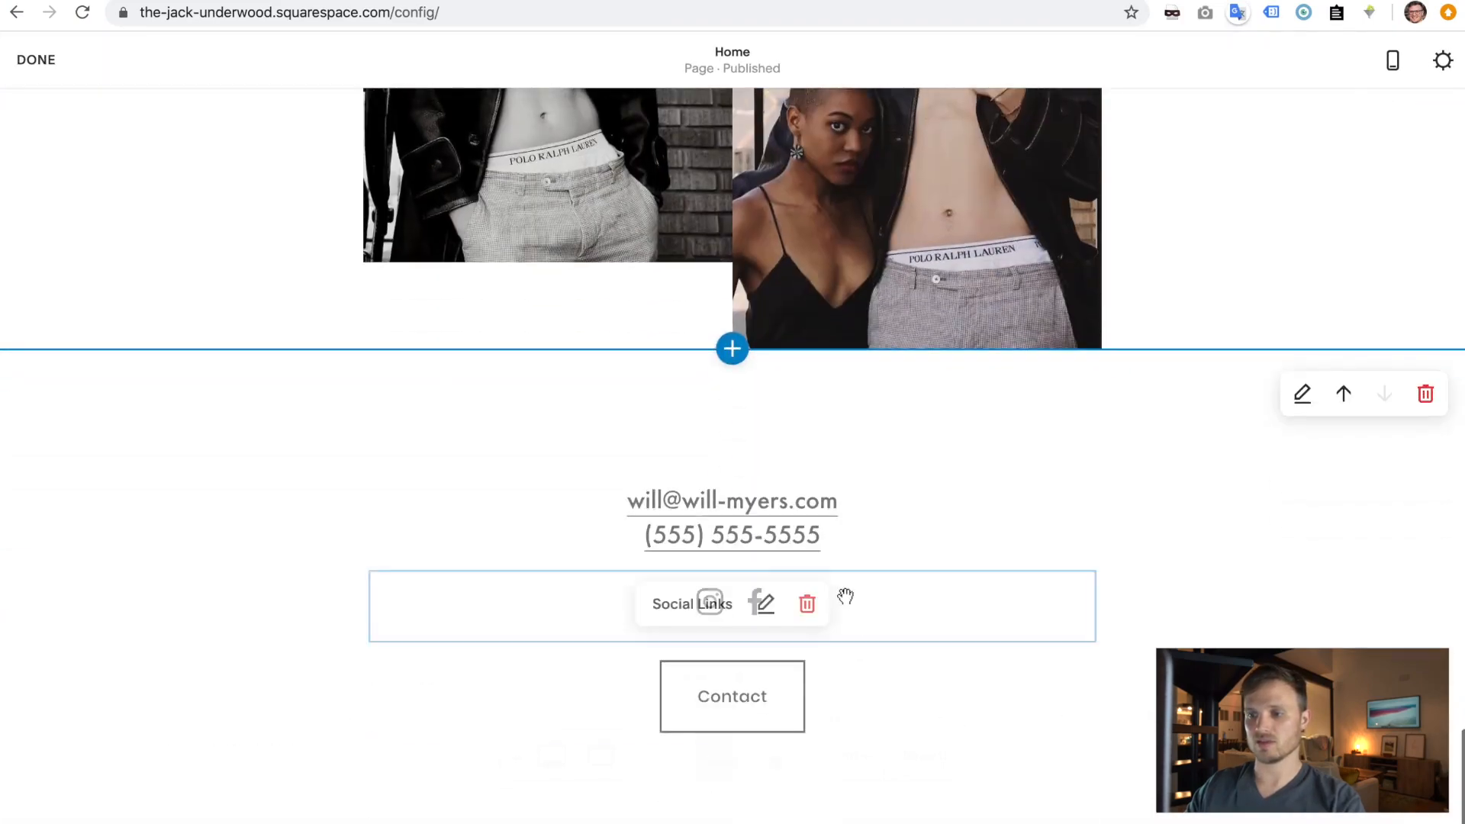
pyautogui.click(831, 536)
pyautogui.press('Return')
pyautogui.write('Download this')
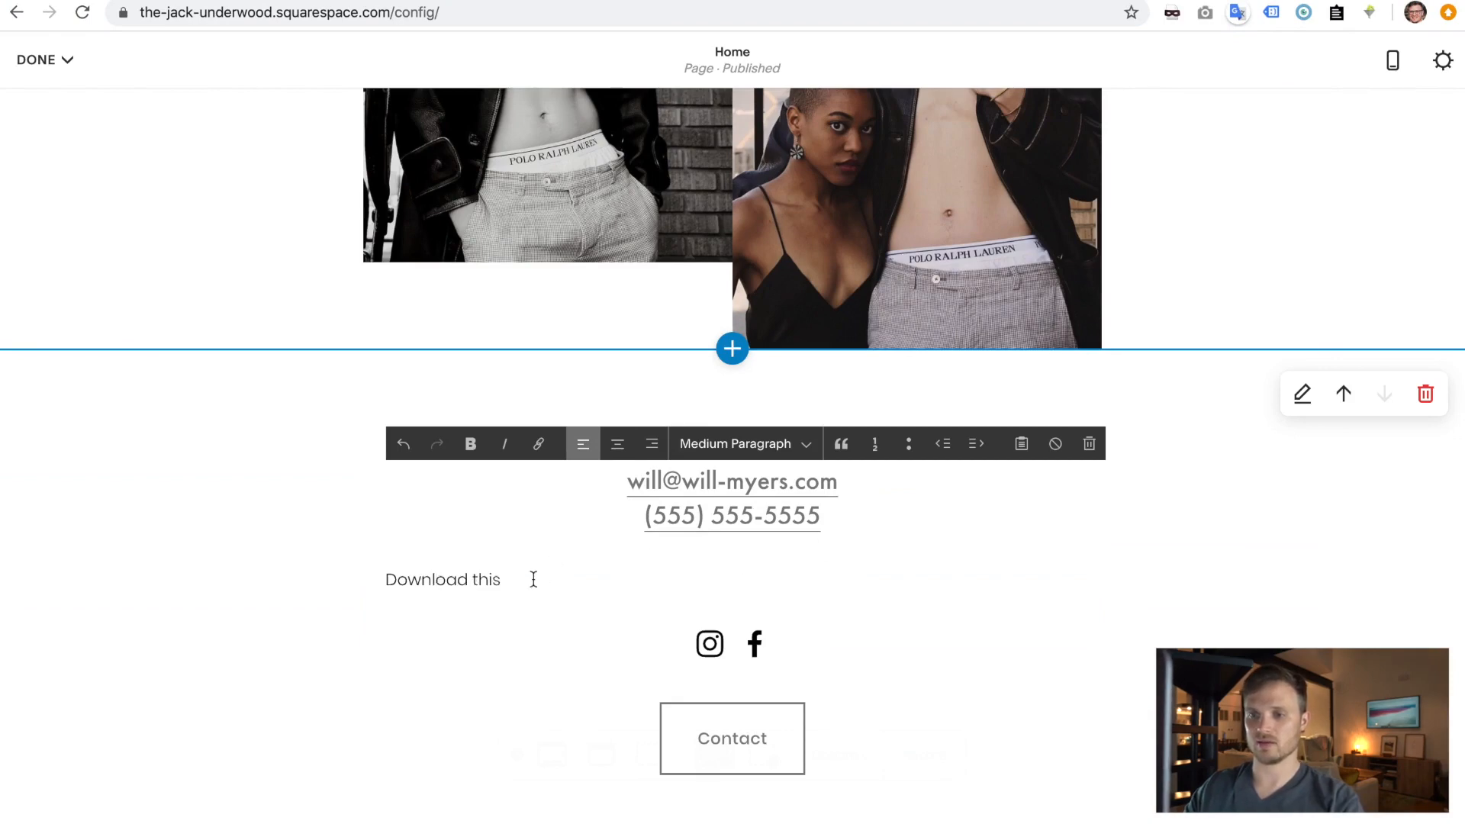
# - Select 'Download this' and try linking it to an uploaded file, closing the file picker unused
pyautogui.moveTo(532, 578); pyautogui.dragTo(353, 577)
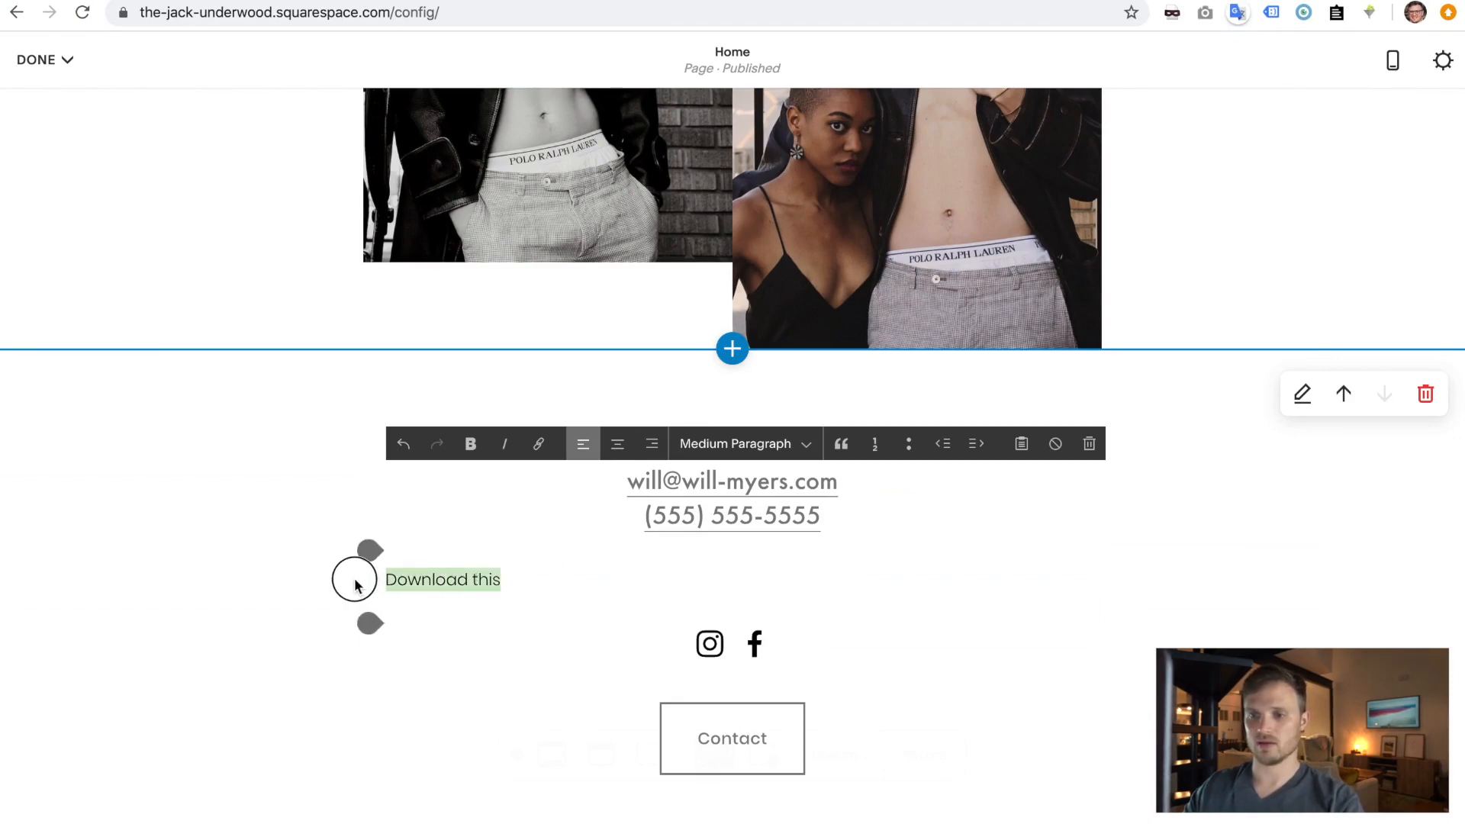
pyautogui.click(539, 446)
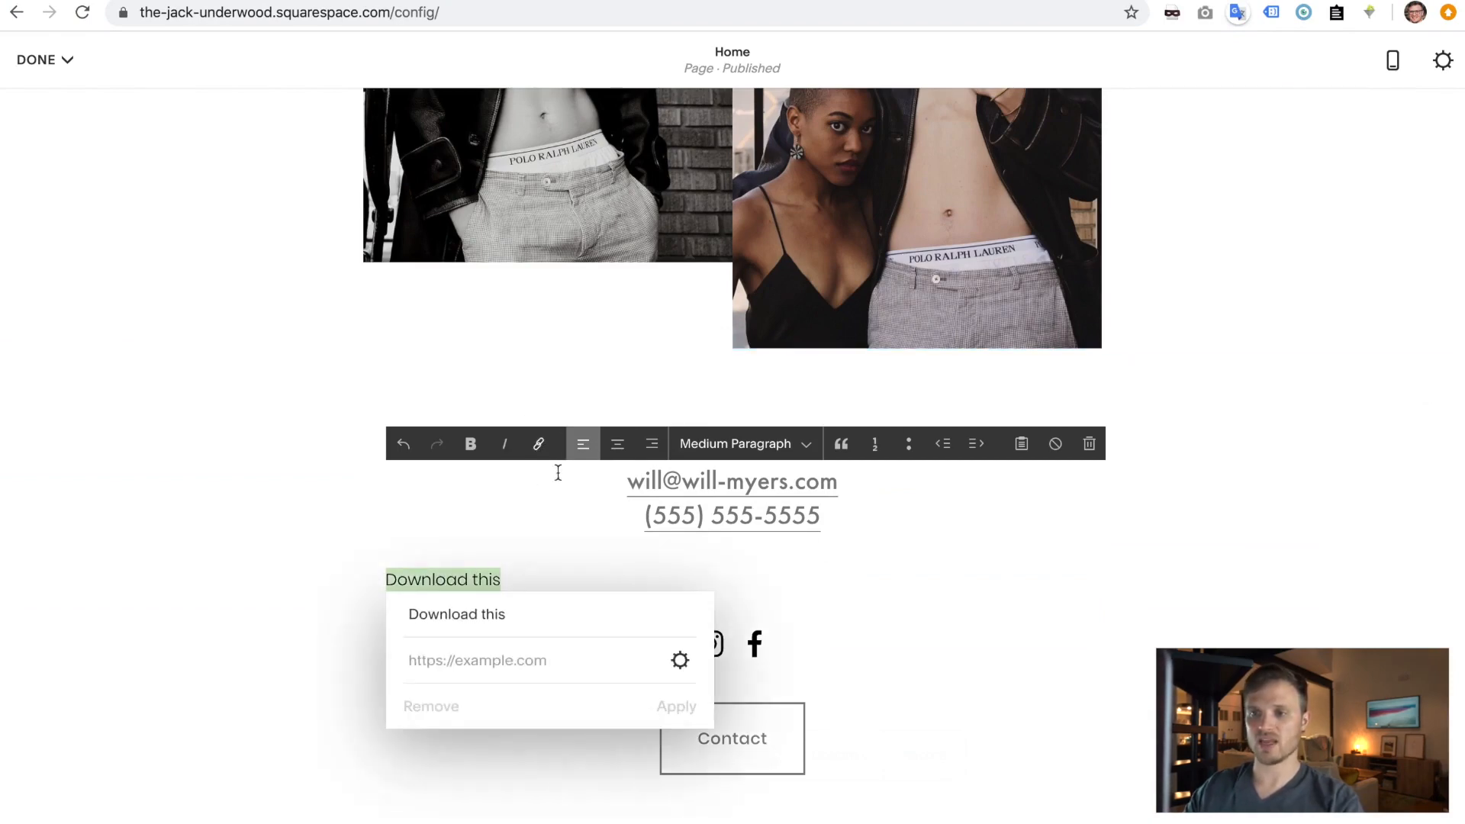
pyautogui.click(680, 660)
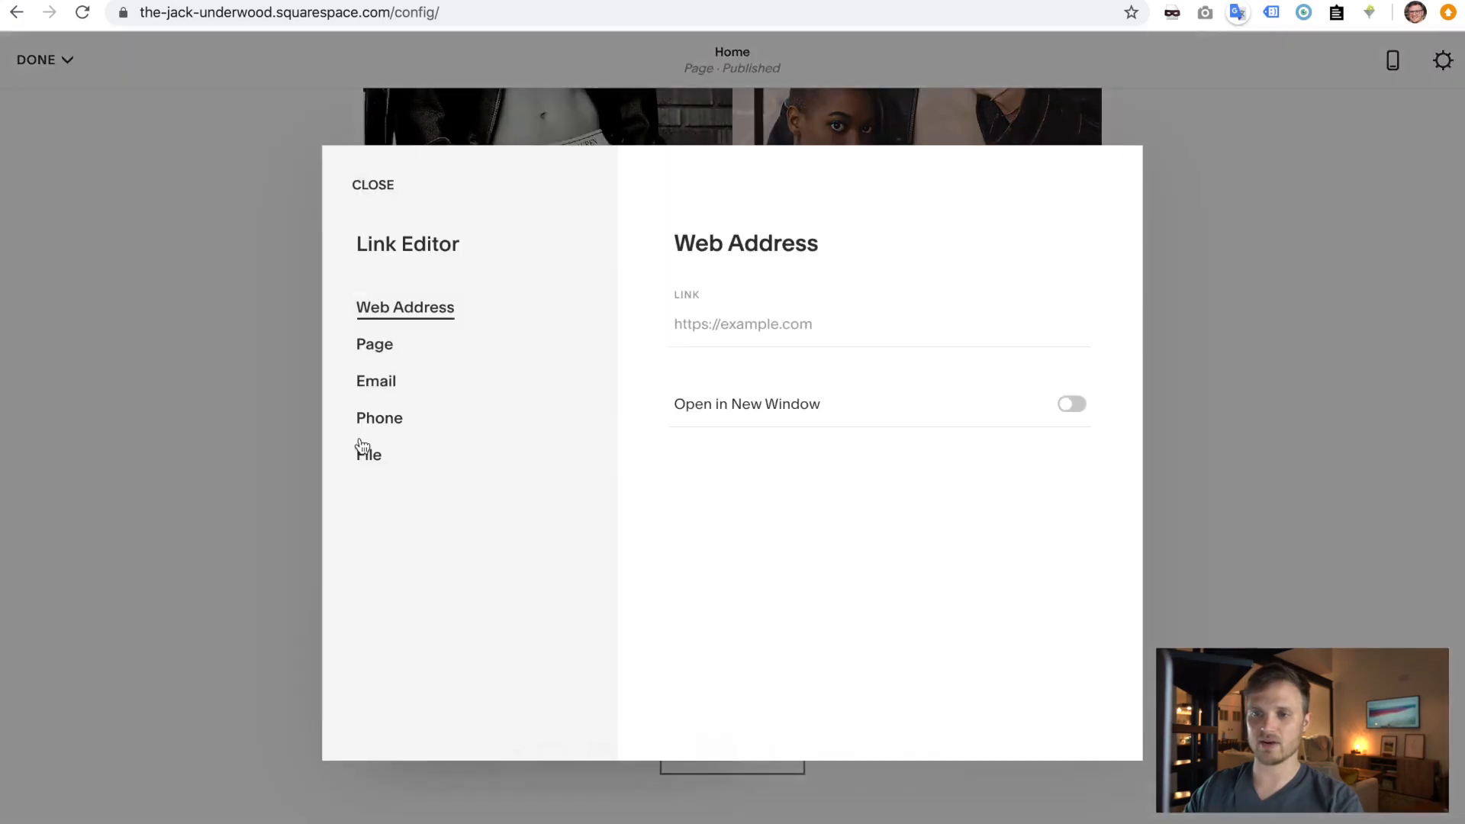
pyautogui.click(366, 457)
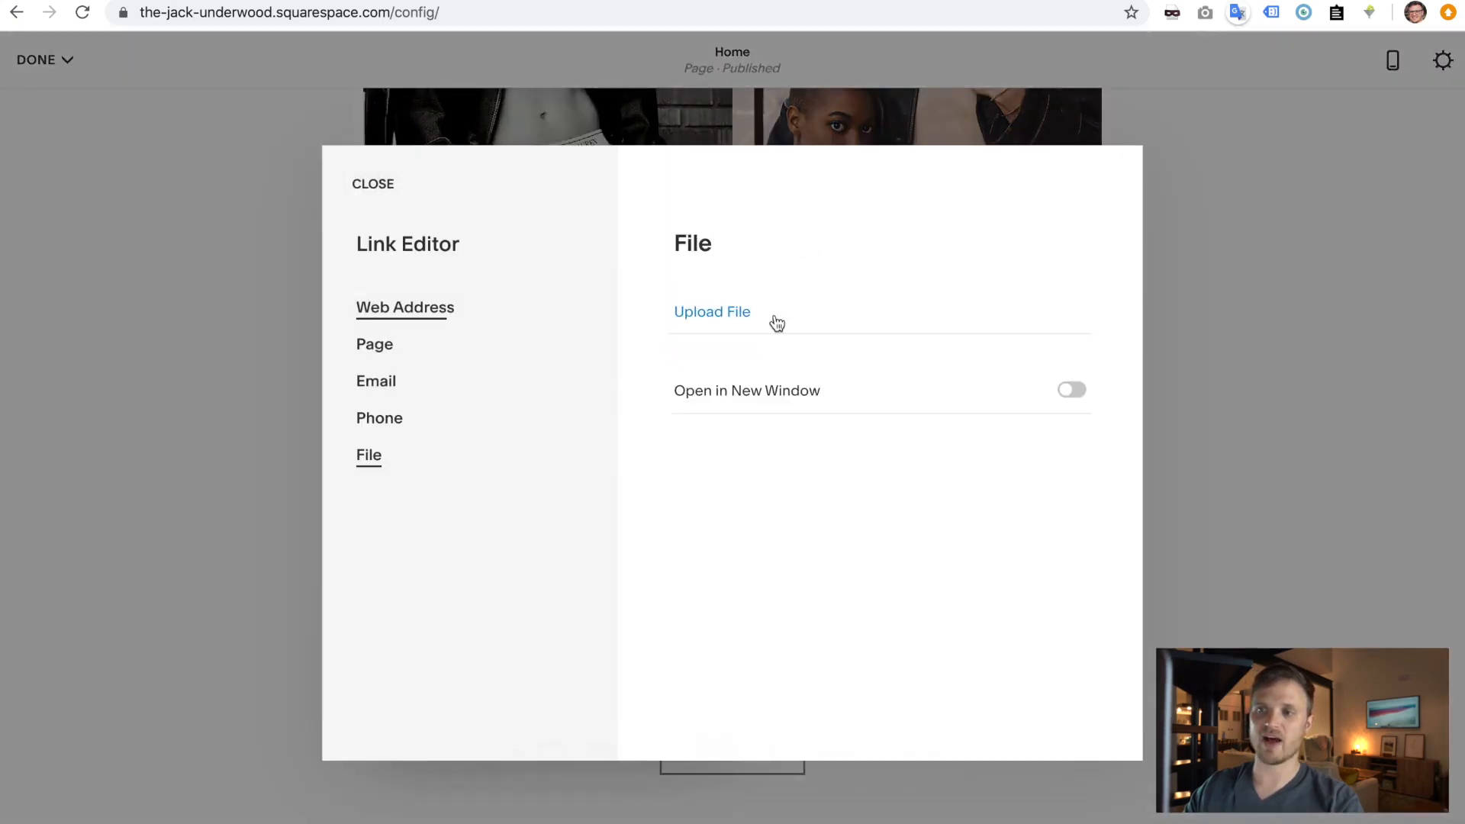
pyautogui.click(730, 321)
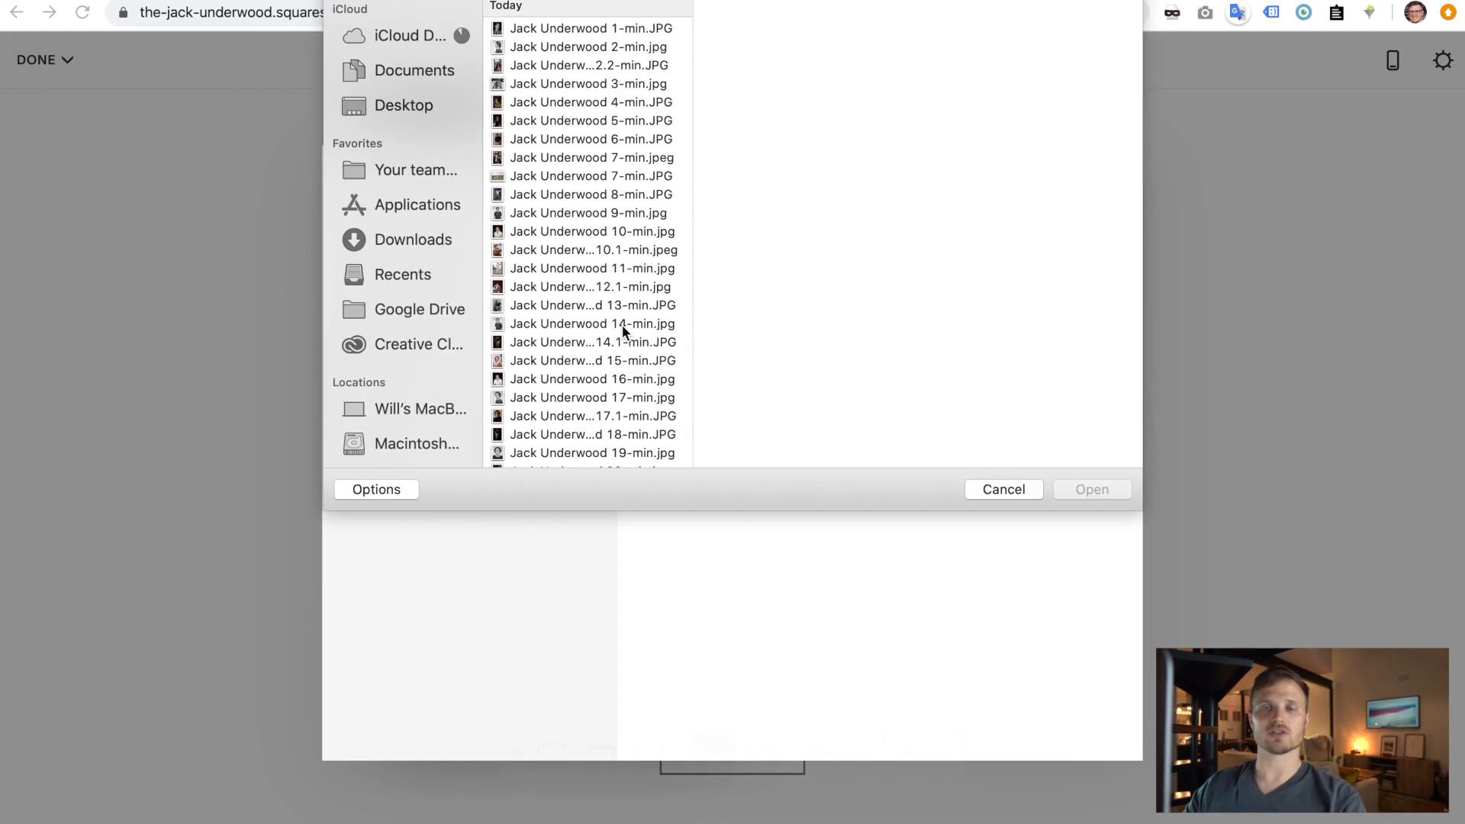
pyautogui.click(986, 492)
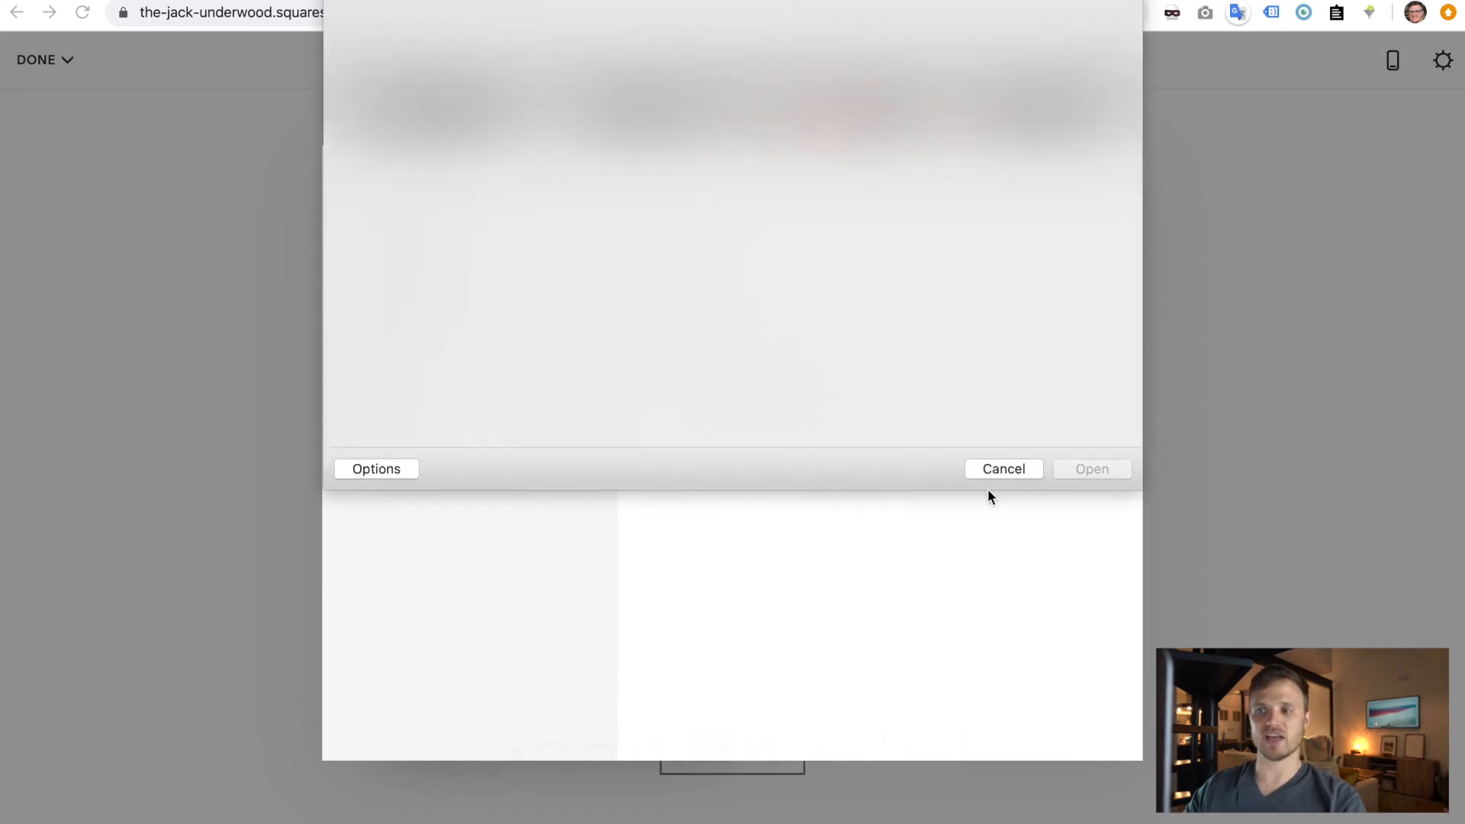
# - Try Home page and web-address link destinations, cancel the link, and delete the 'Download this' line
pyautogui.click(390, 351)
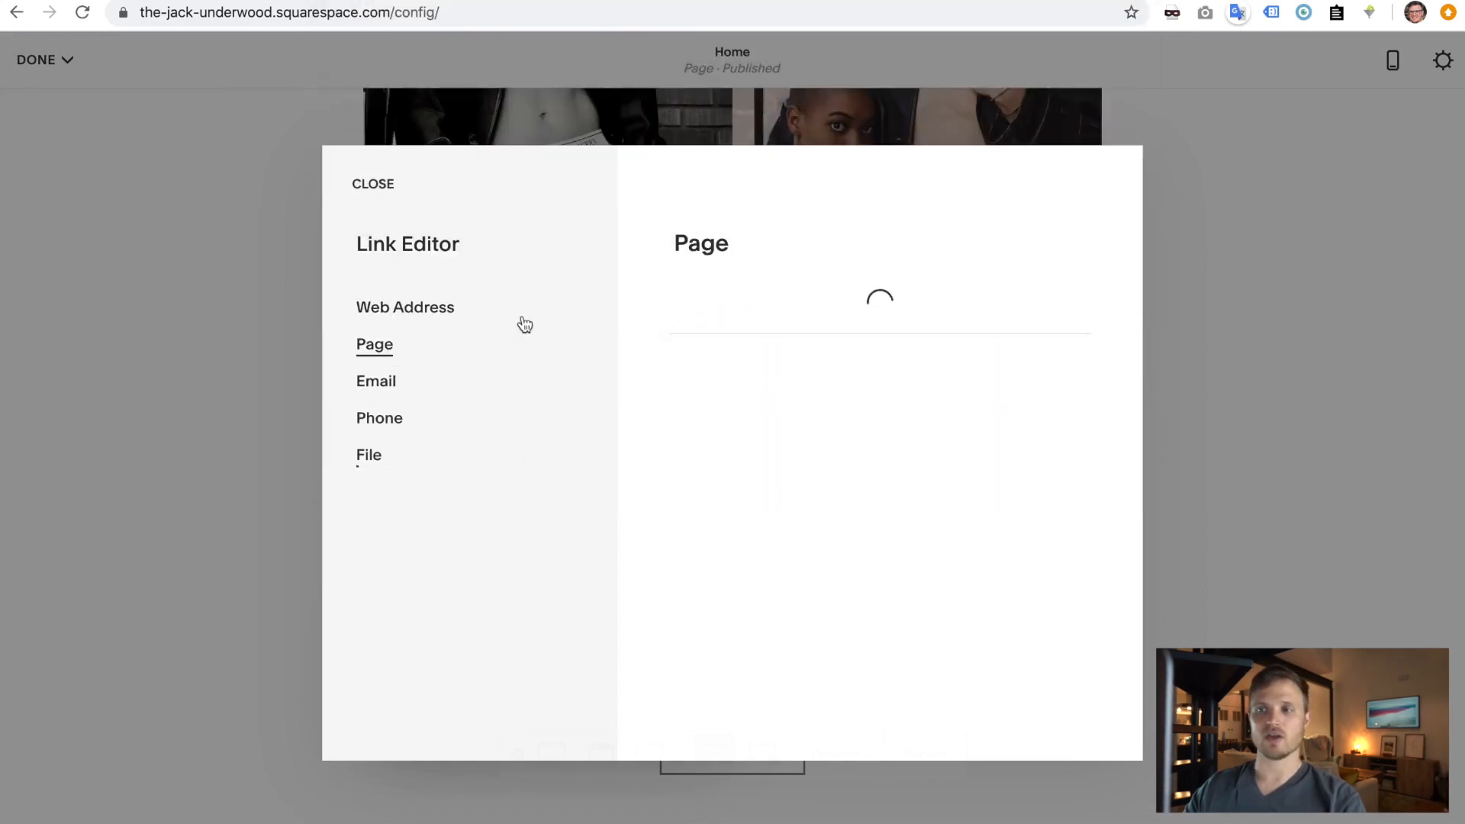
pyautogui.click(720, 330)
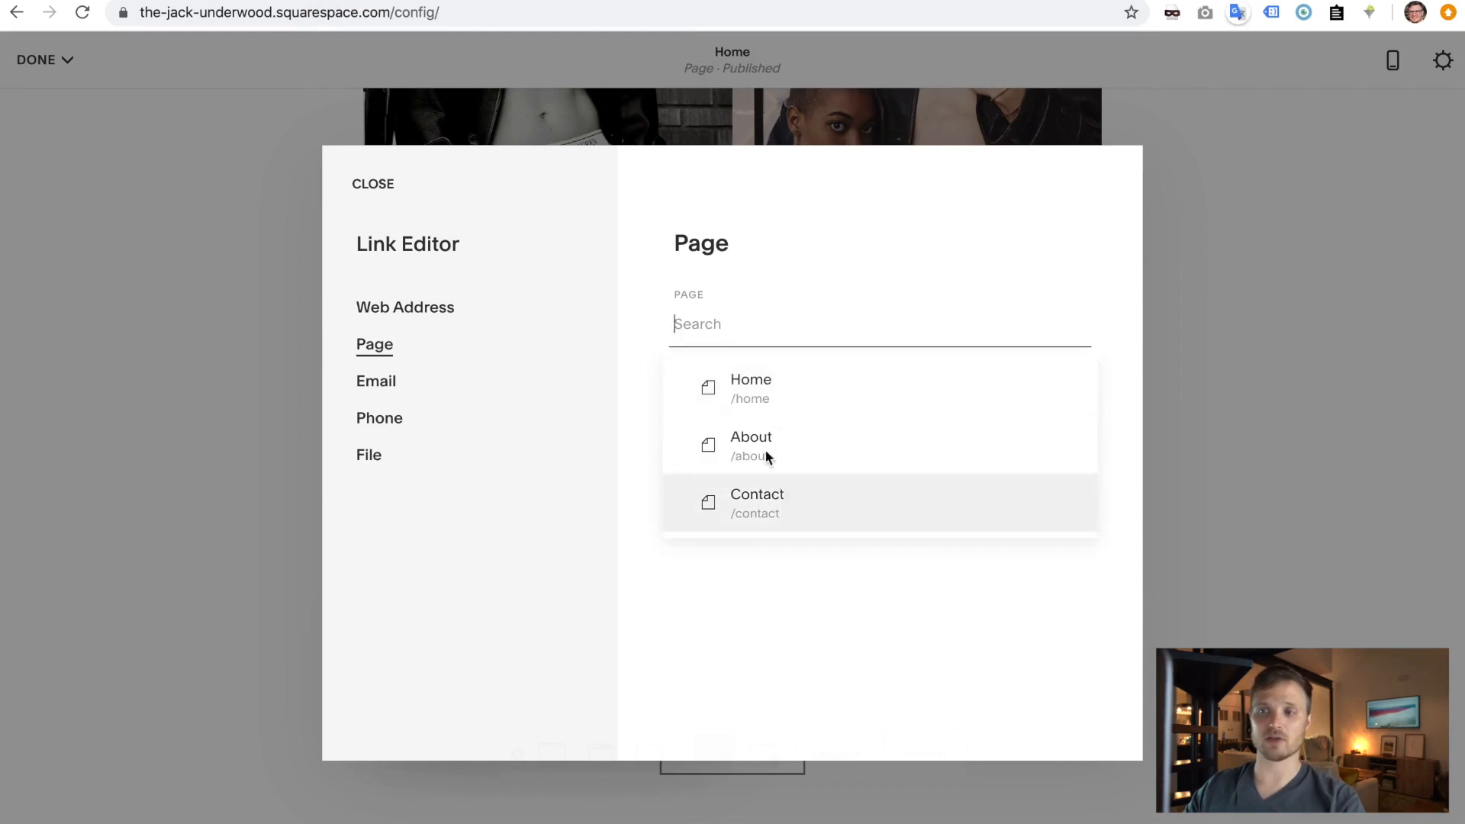
pyautogui.click(734, 404)
pyautogui.click(1075, 325)
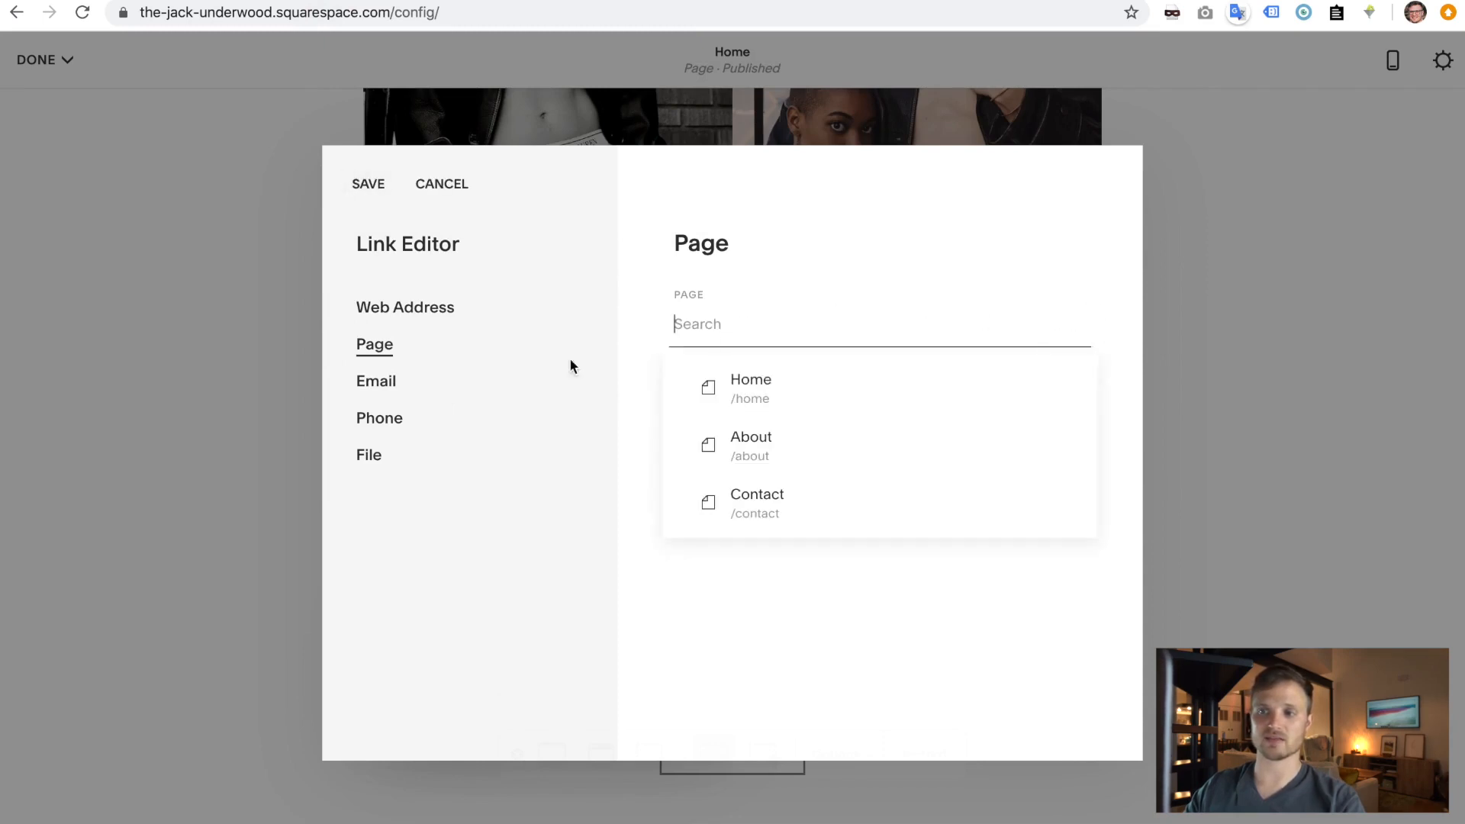
pyautogui.click(617, 462)
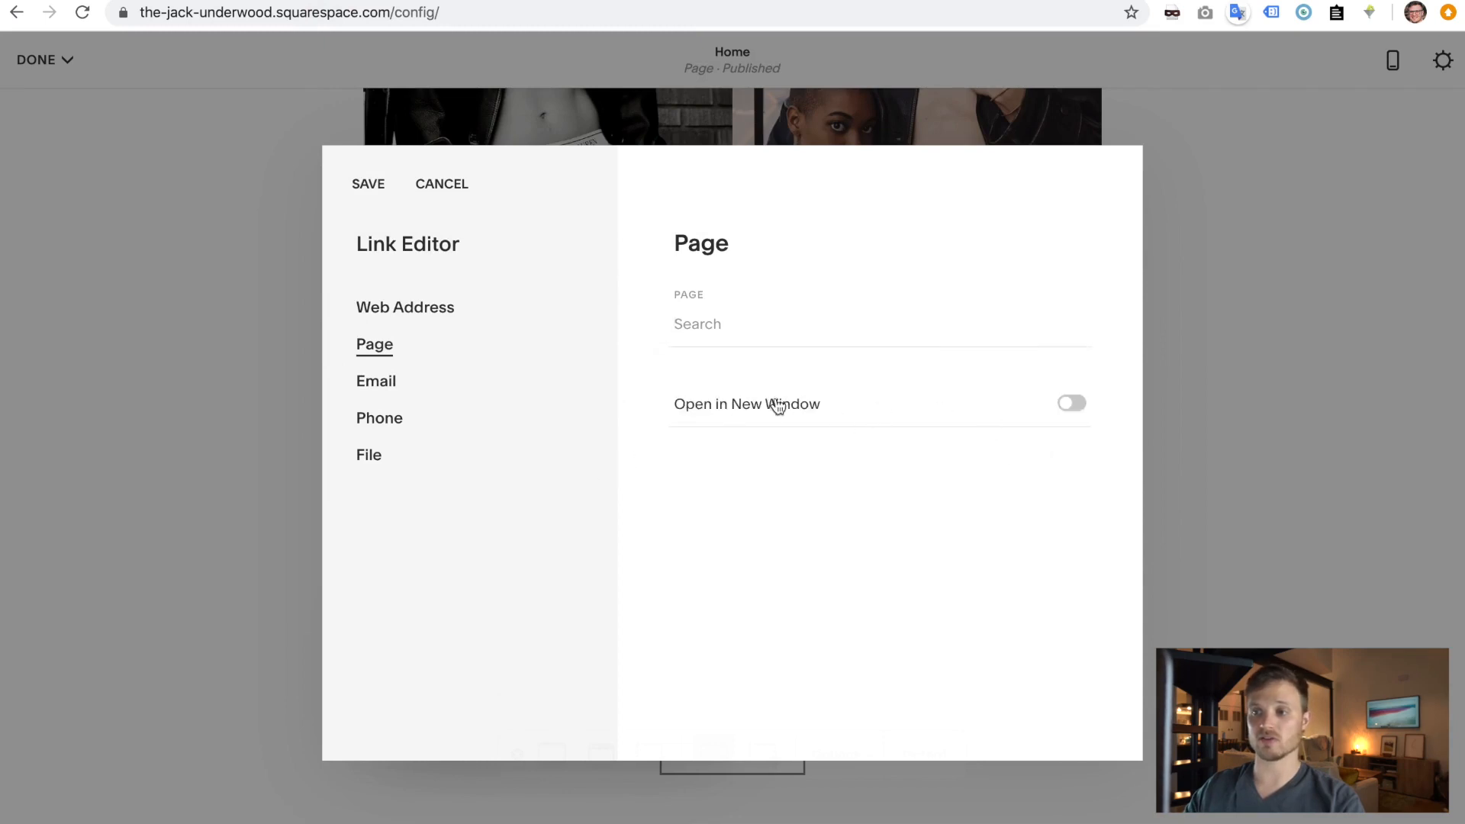
pyautogui.click(437, 308)
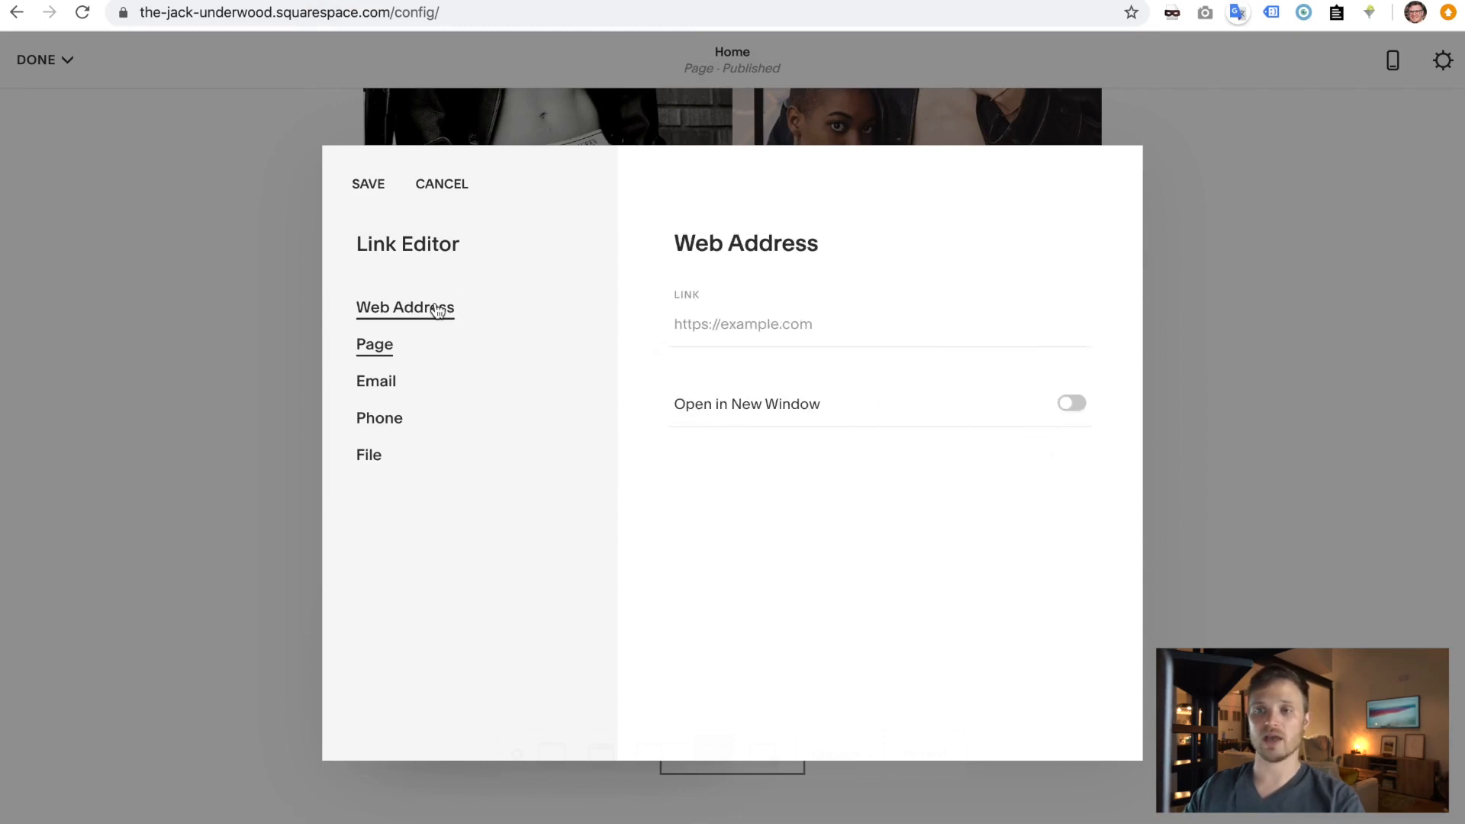
pyautogui.click(816, 321)
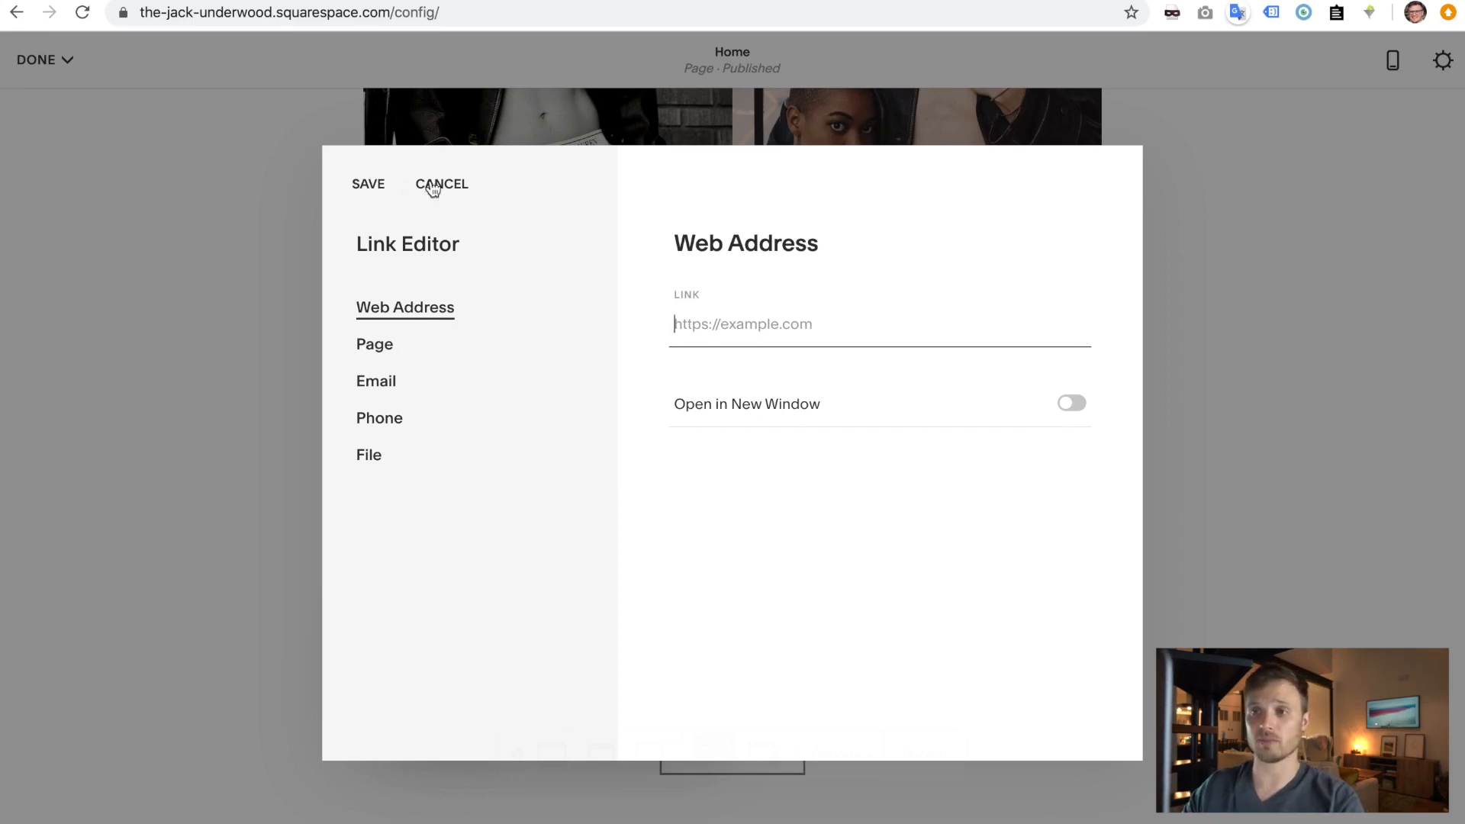
pyautogui.click(447, 183)
pyautogui.tripleClick(496, 579)
pyautogui.press('BackSpace')
pyautogui.press('BackSpace')
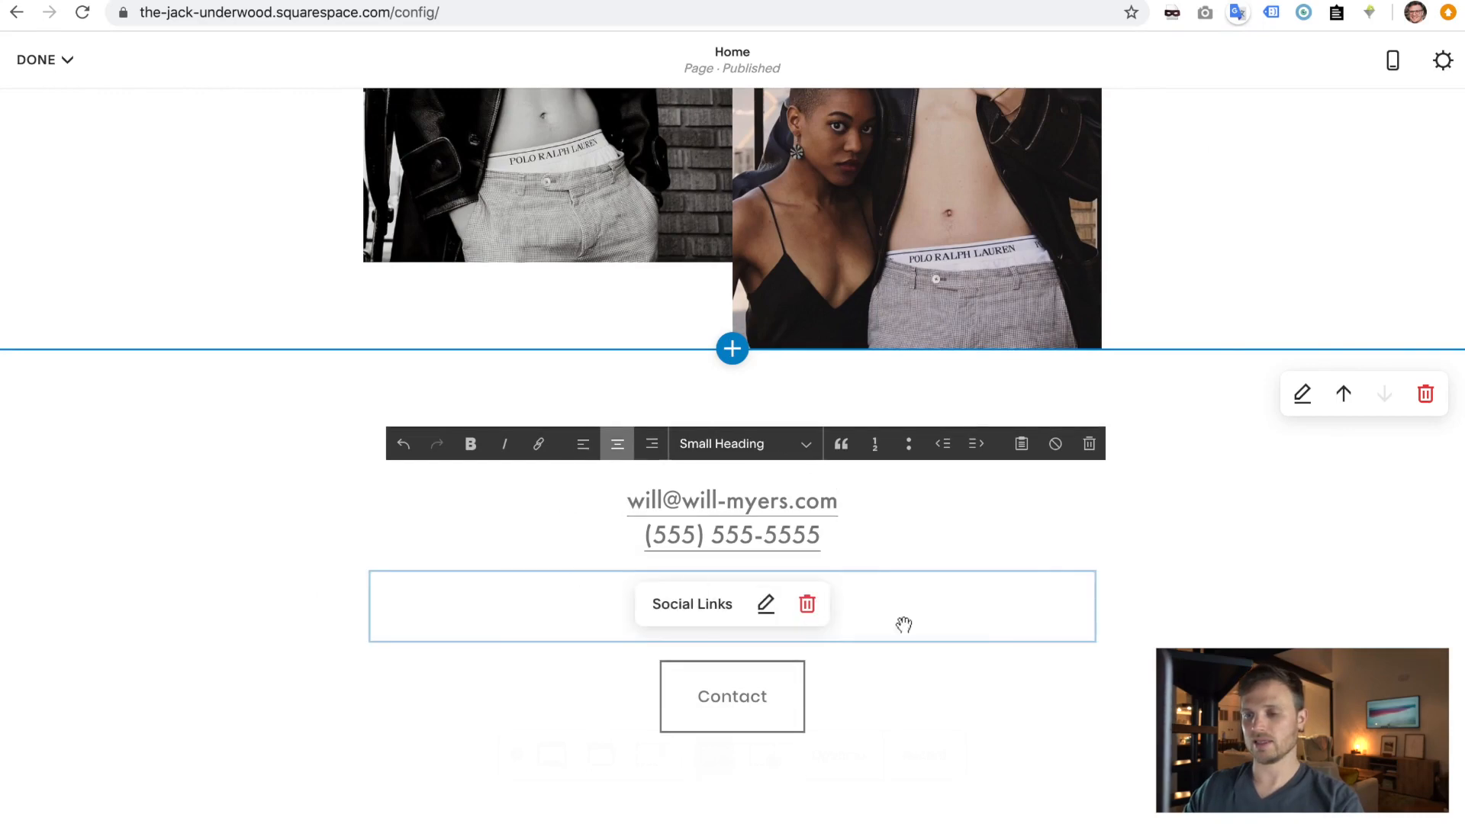
# - Finish the text block, close the form settings unchanged, and save the Home page with DONE > Save
pyautogui.click(1099, 721)
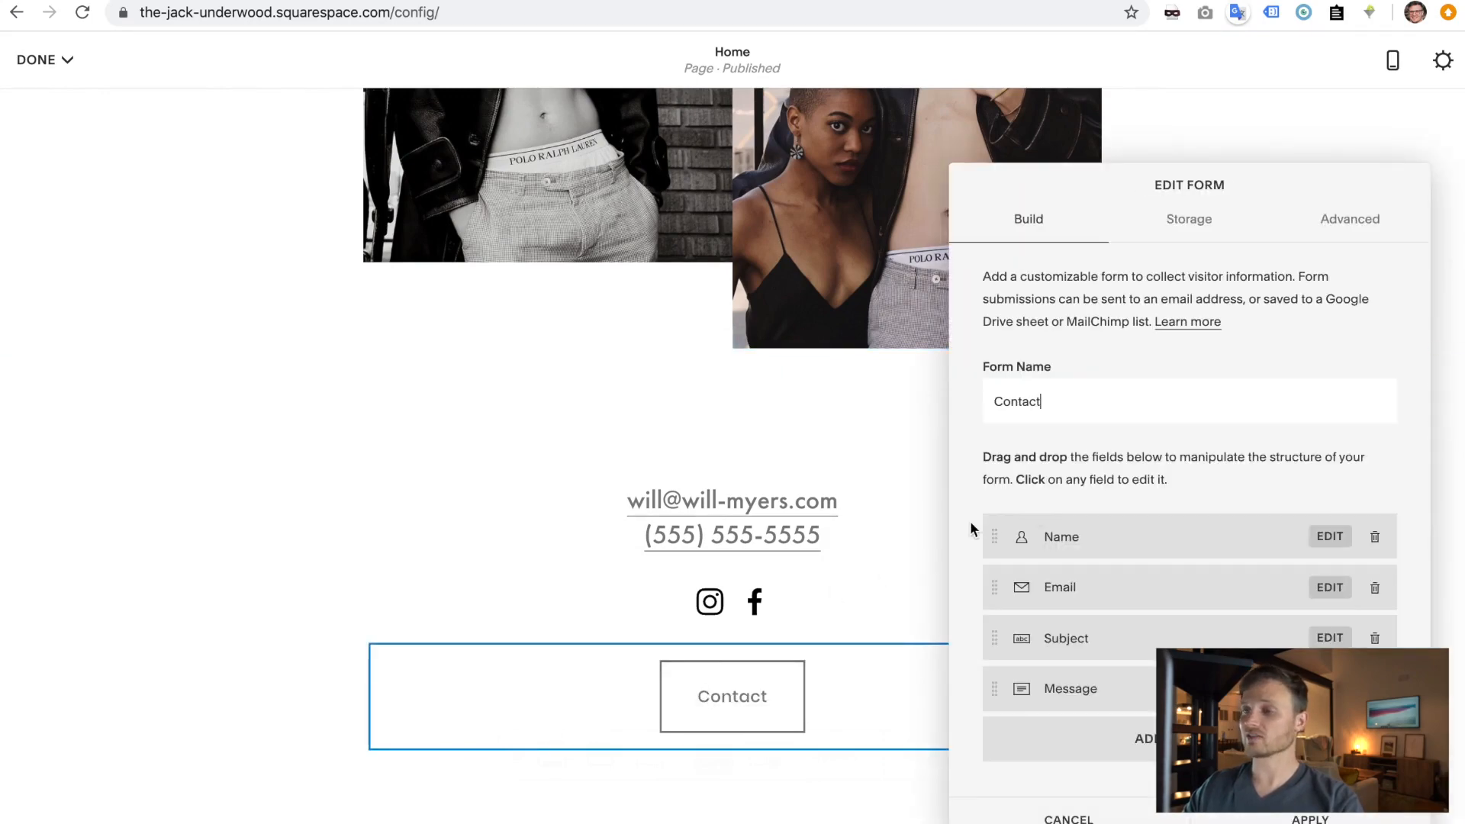
pyautogui.click(1065, 818)
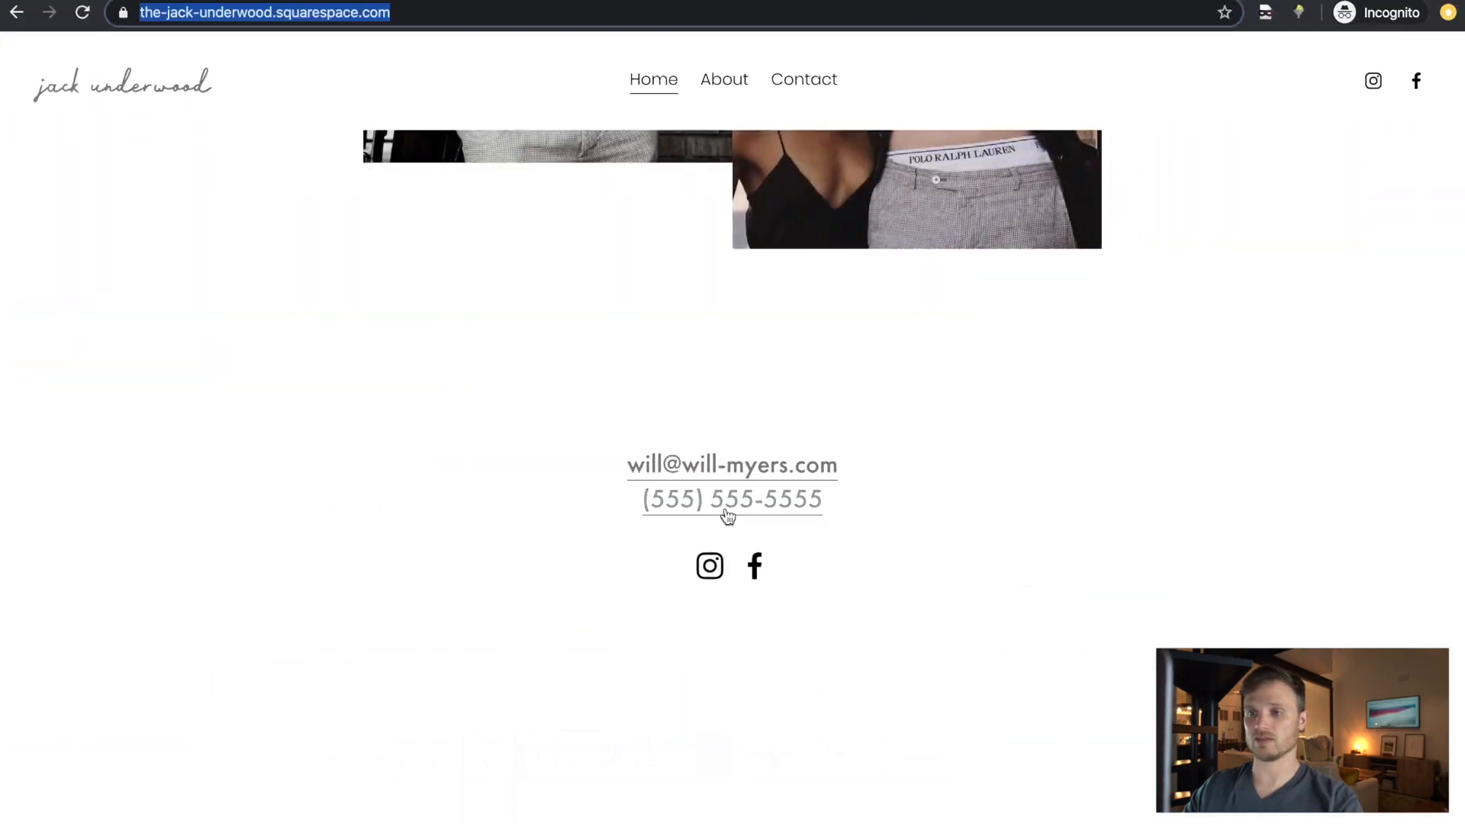
pyautogui.scroll(-3, 429, 433)
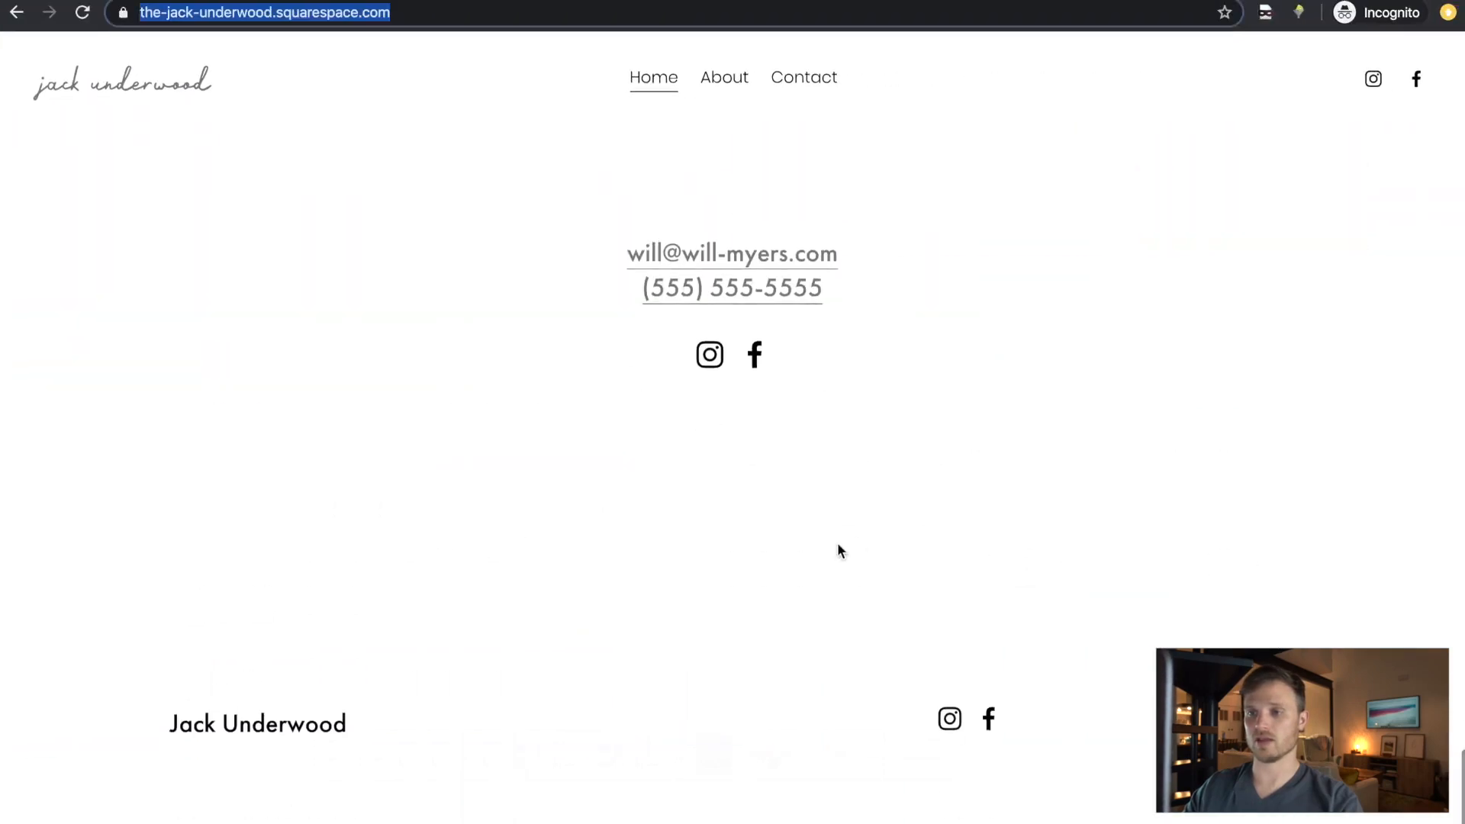
pyautogui.hotkey('ctrl', 'Left')
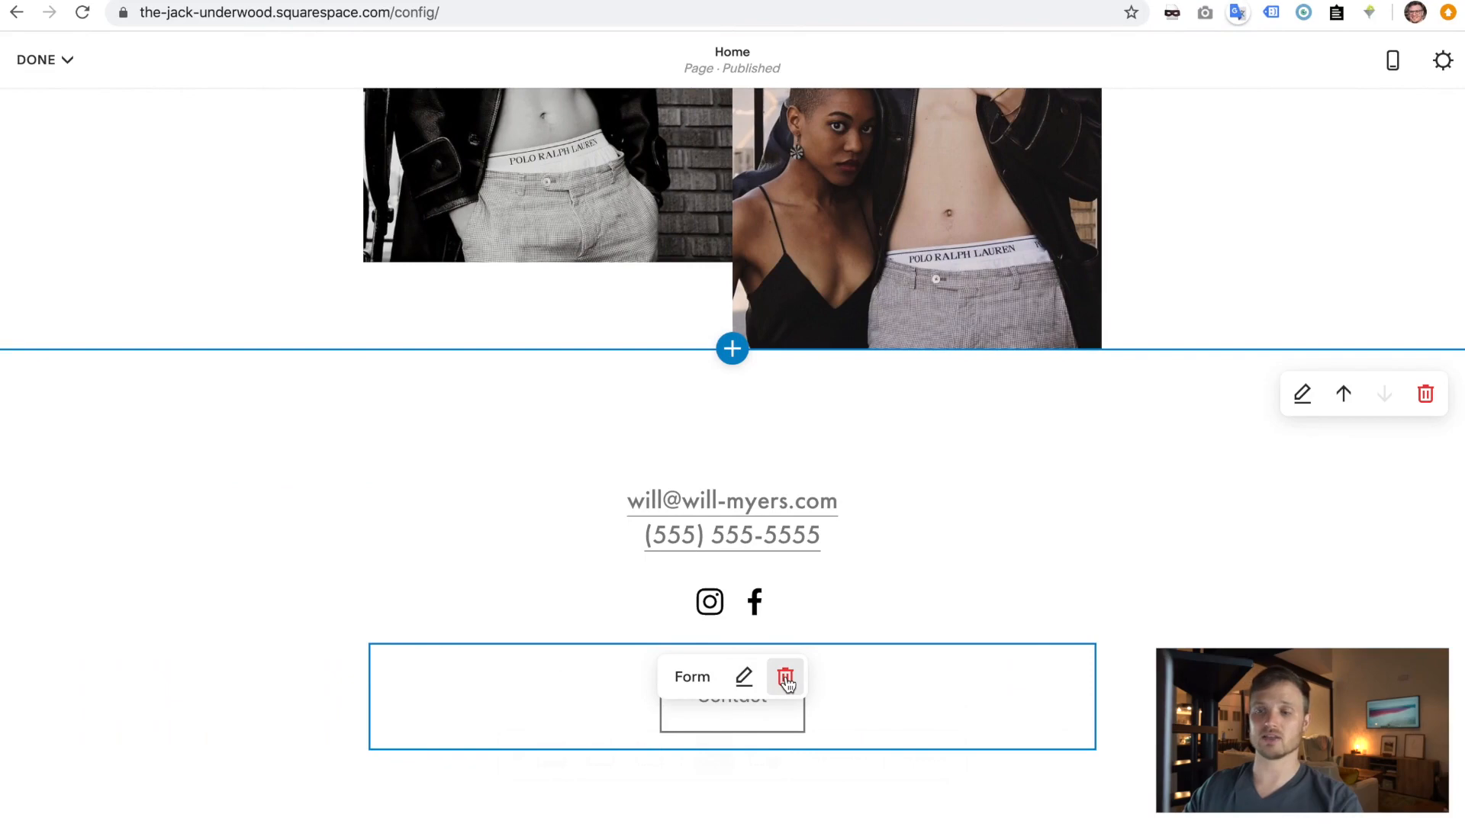
pyautogui.click(40, 60)
pyautogui.click(42, 97)
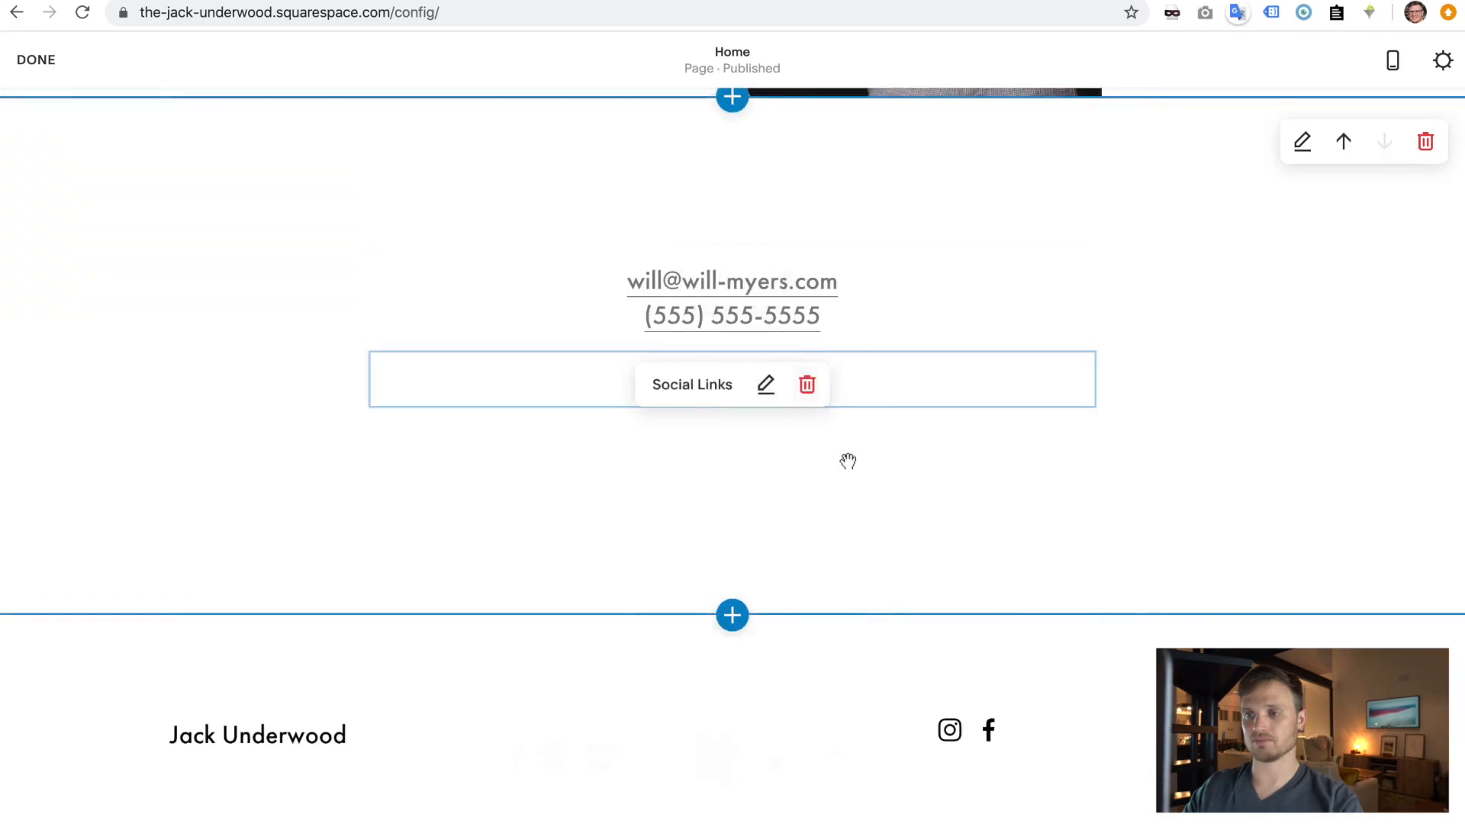
# - Delete the Form block and insert a Button block below the social icons
pyautogui.click(785, 425)
pyautogui.click(888, 440)
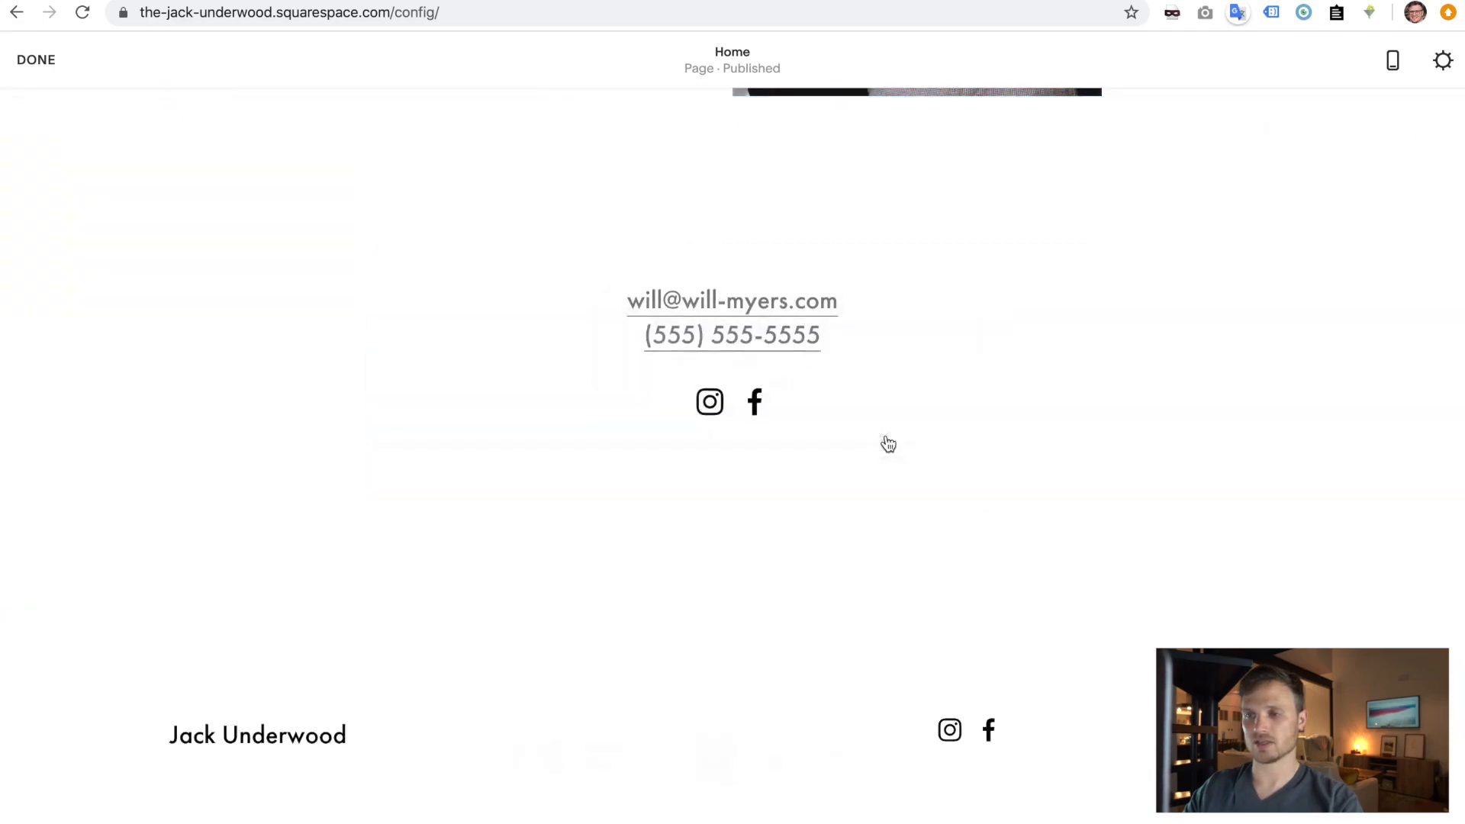
pyautogui.moveTo(368, 443); pyautogui.dragTo(369, 444)
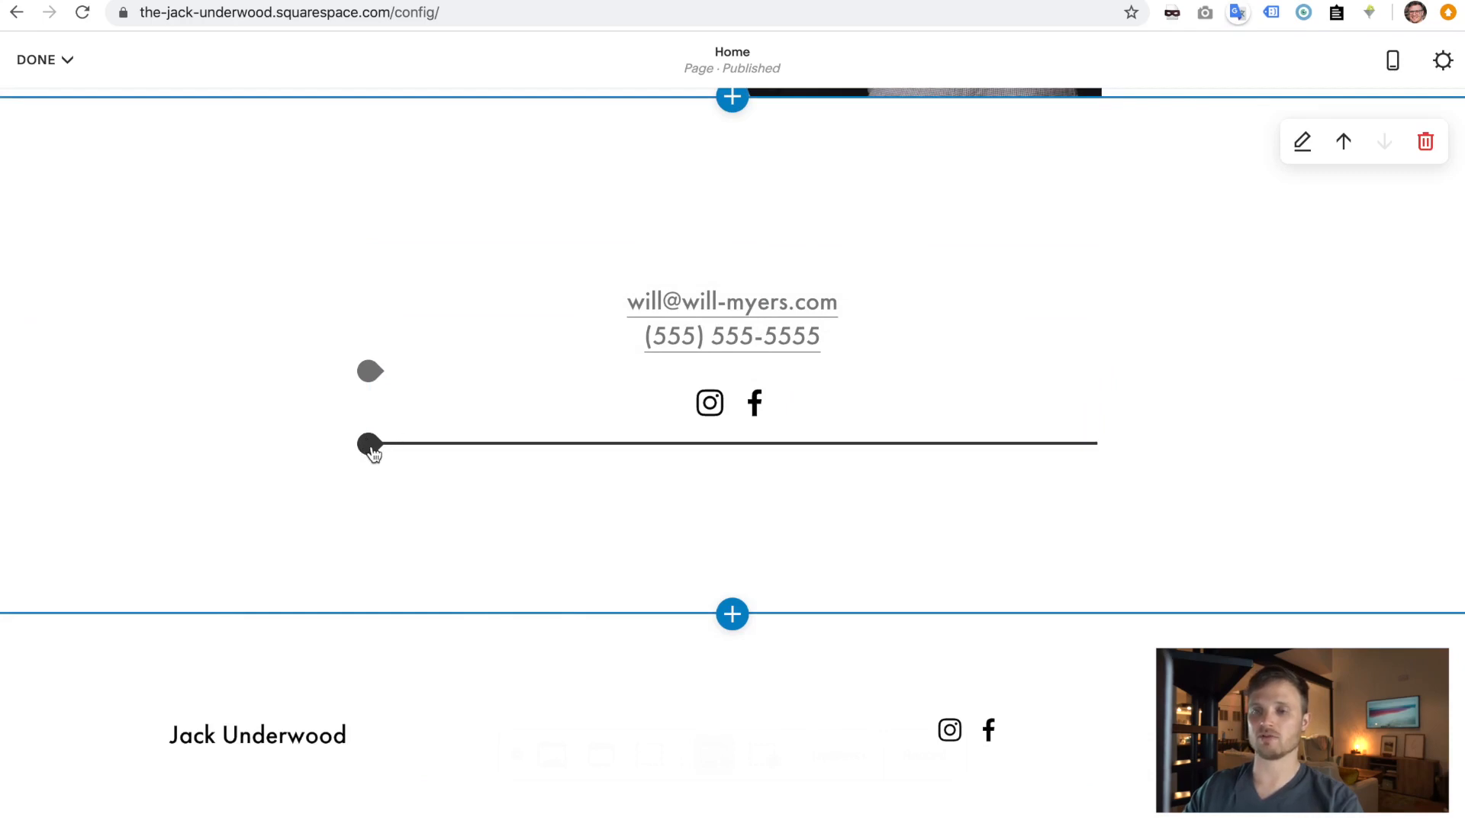
pyautogui.click(371, 445)
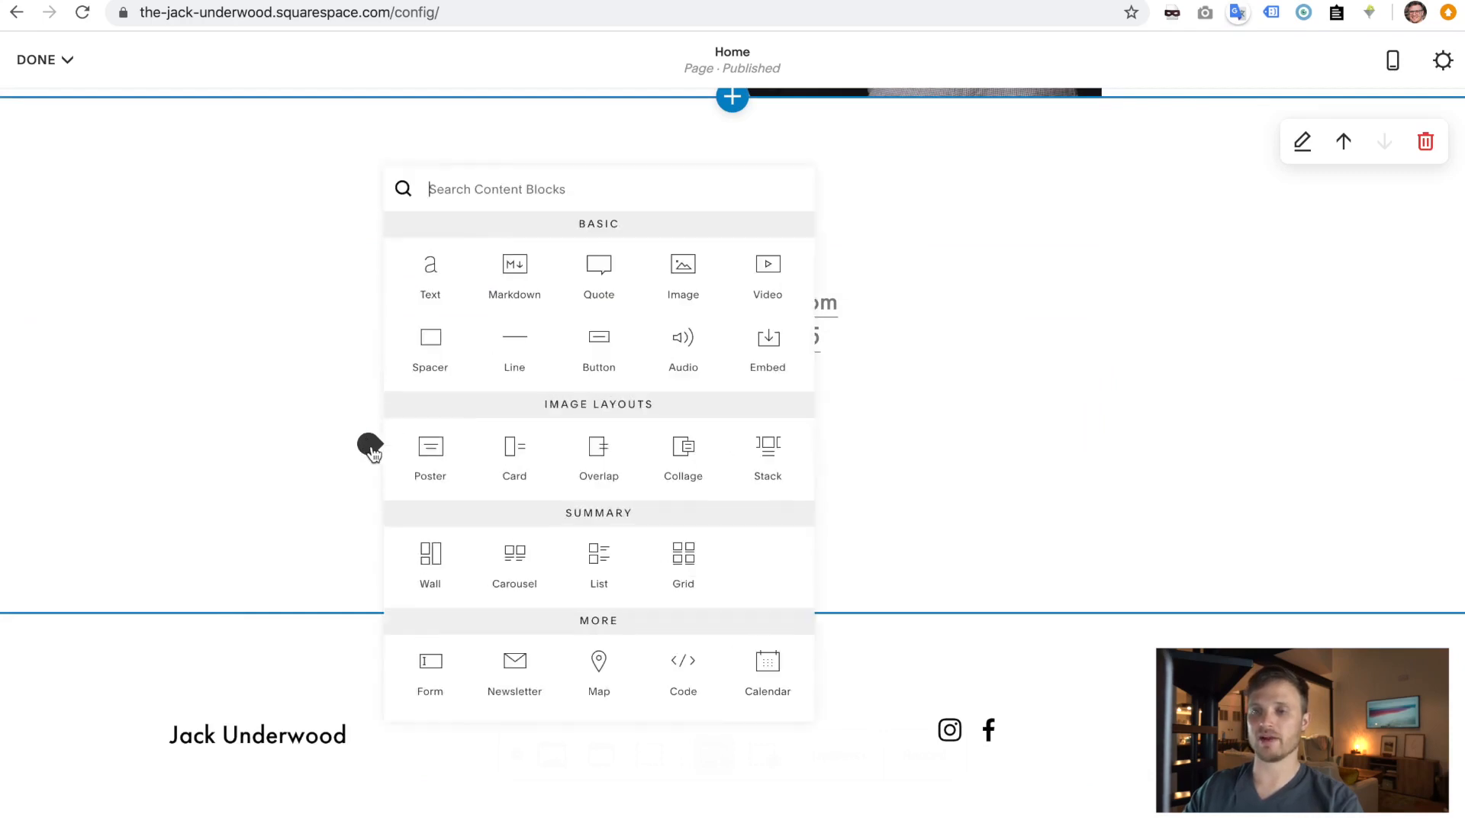
pyautogui.click(608, 361)
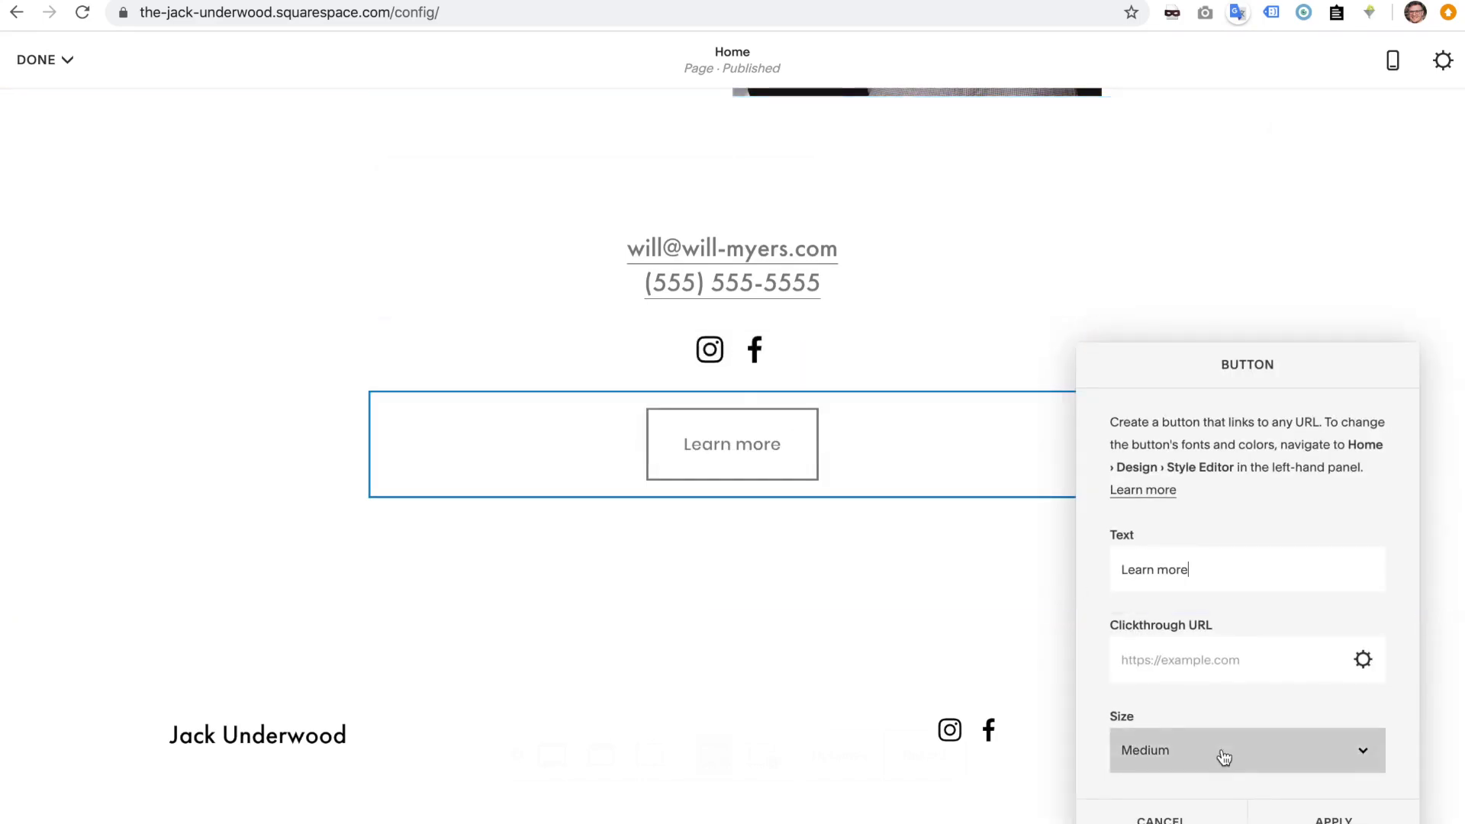
# - Set the button size to Small after briefly trying Large
pyautogui.scroll(-2, 1229, 759)
pyautogui.click(1225, 671)
pyautogui.click(1223, 647)
pyautogui.click(1214, 669)
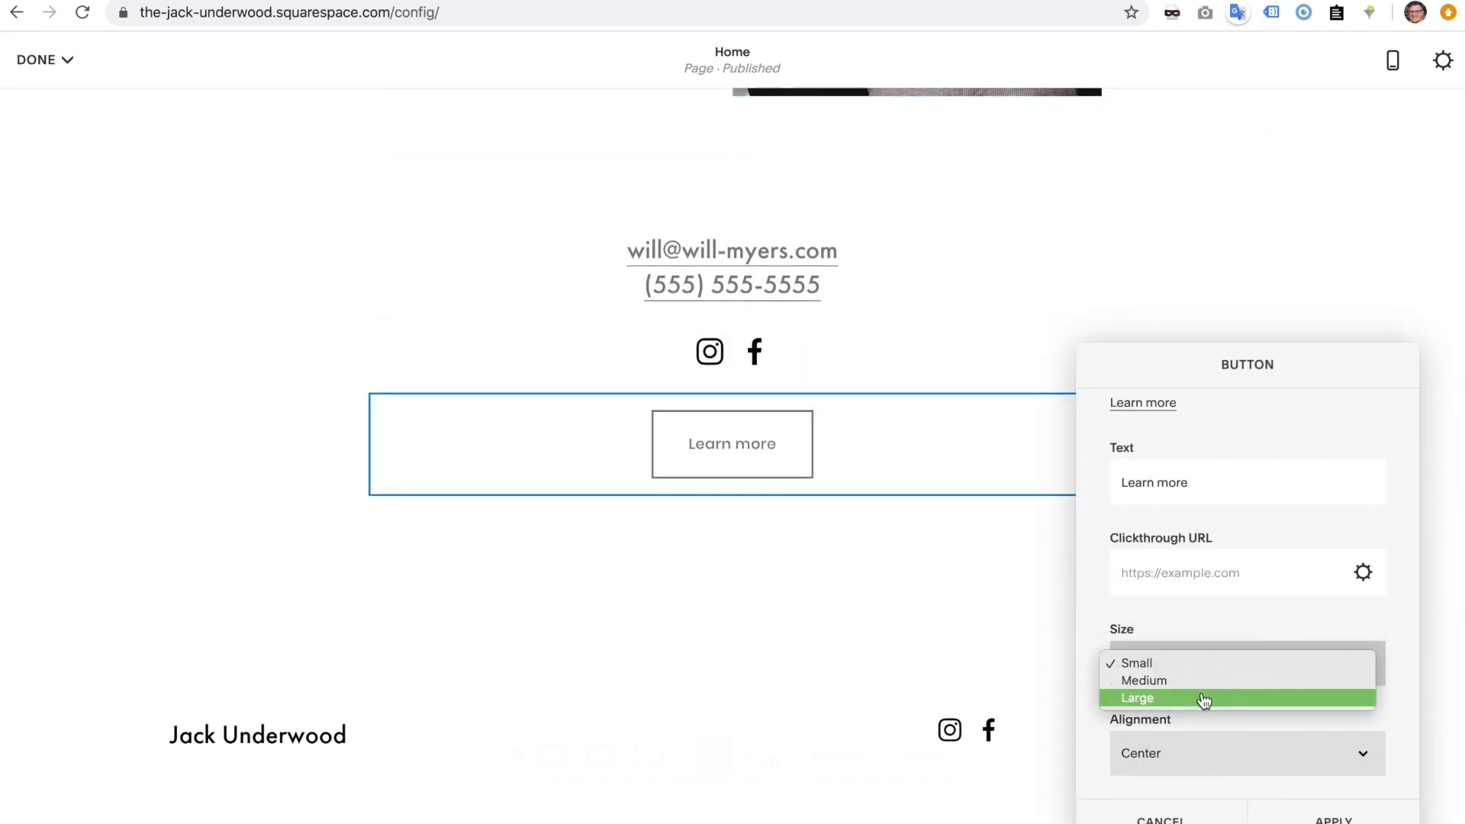
pyautogui.click(1204, 699)
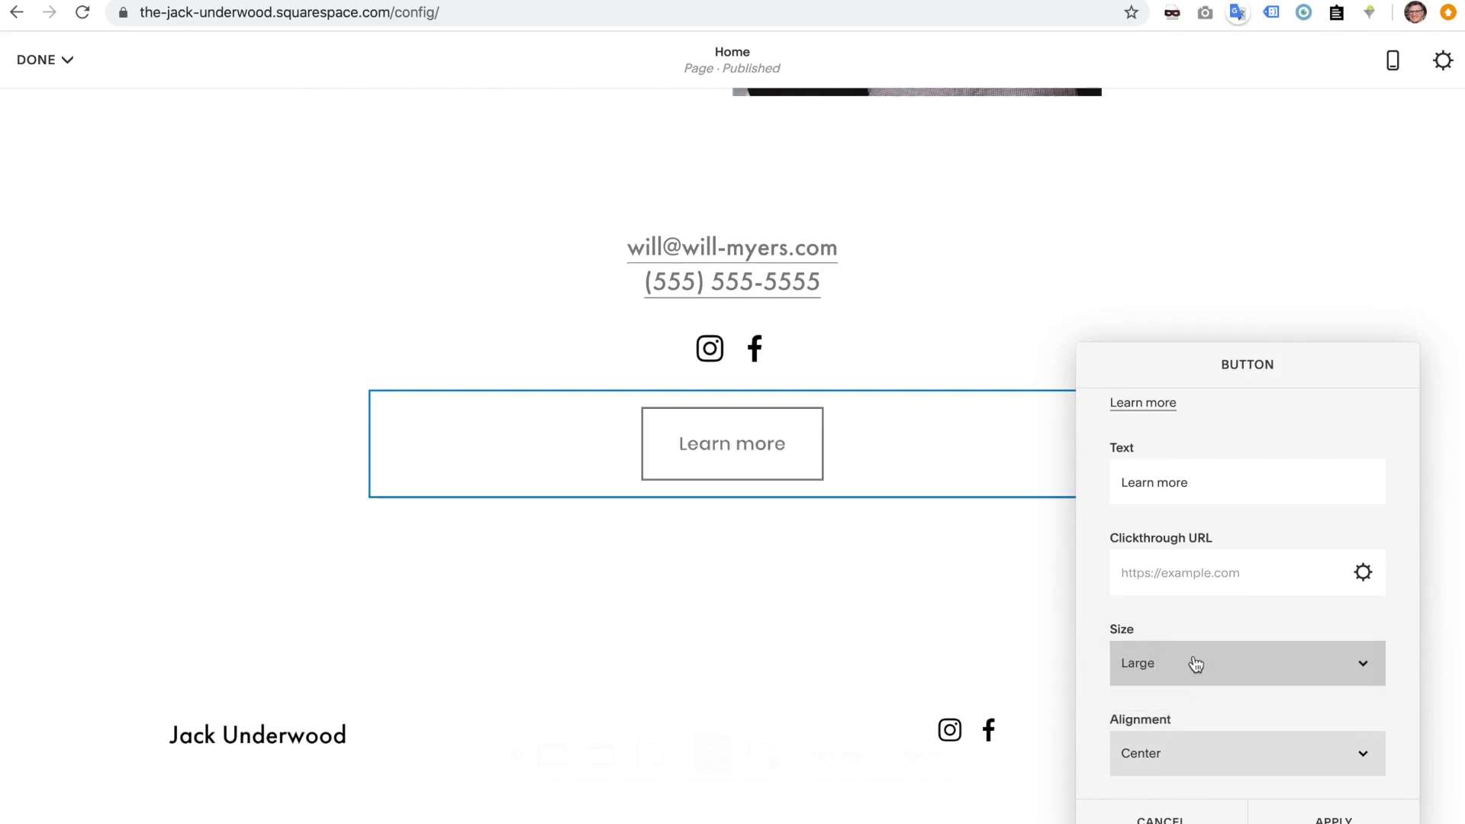
pyautogui.click(1197, 658)
pyautogui.click(1194, 632)
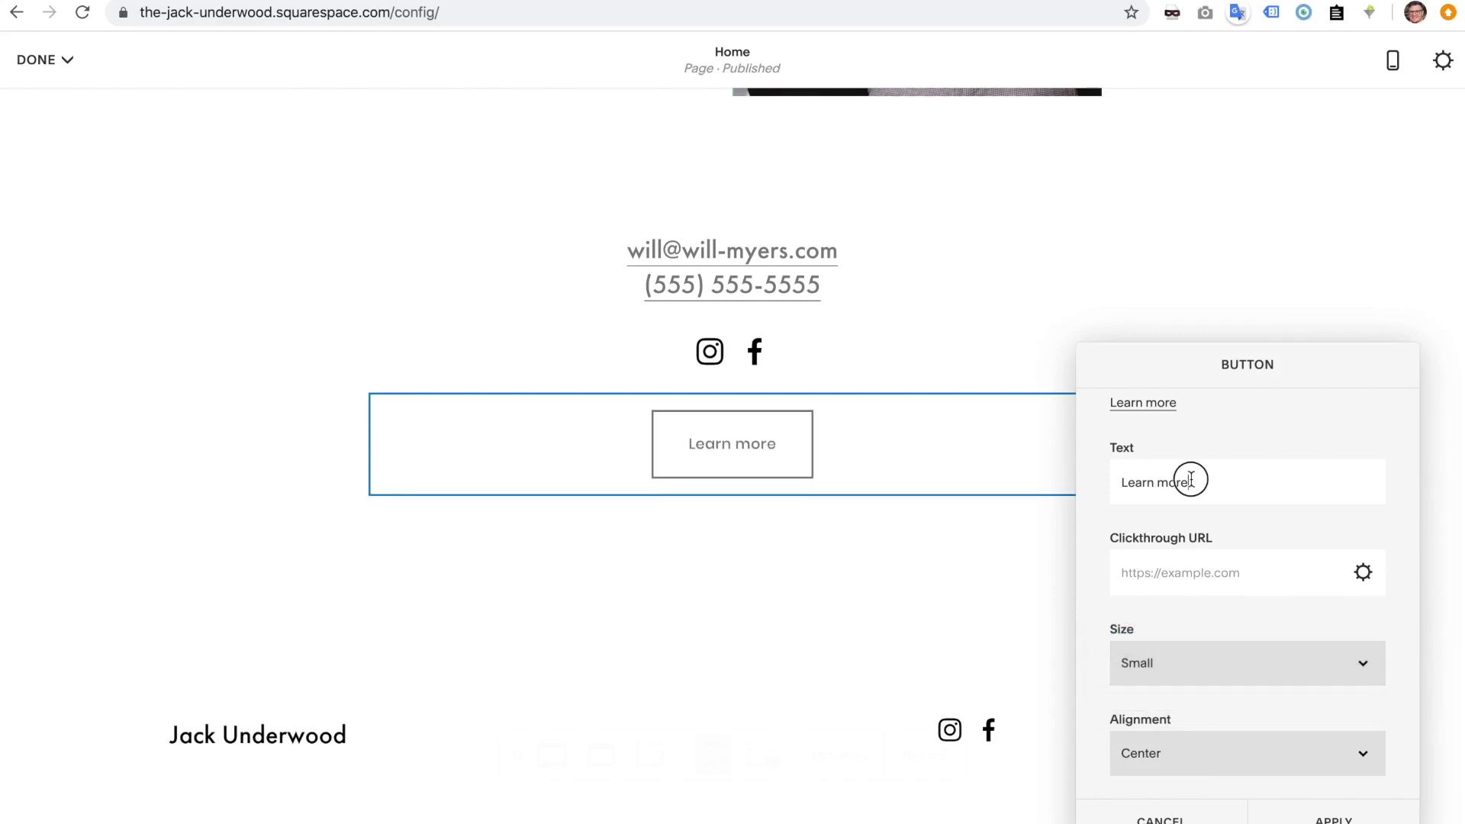
# - Label the button 'Contact', link it to /contact, apply, and save the Home page
pyautogui.tripleClick(1179, 482)
pyautogui.write('Con')
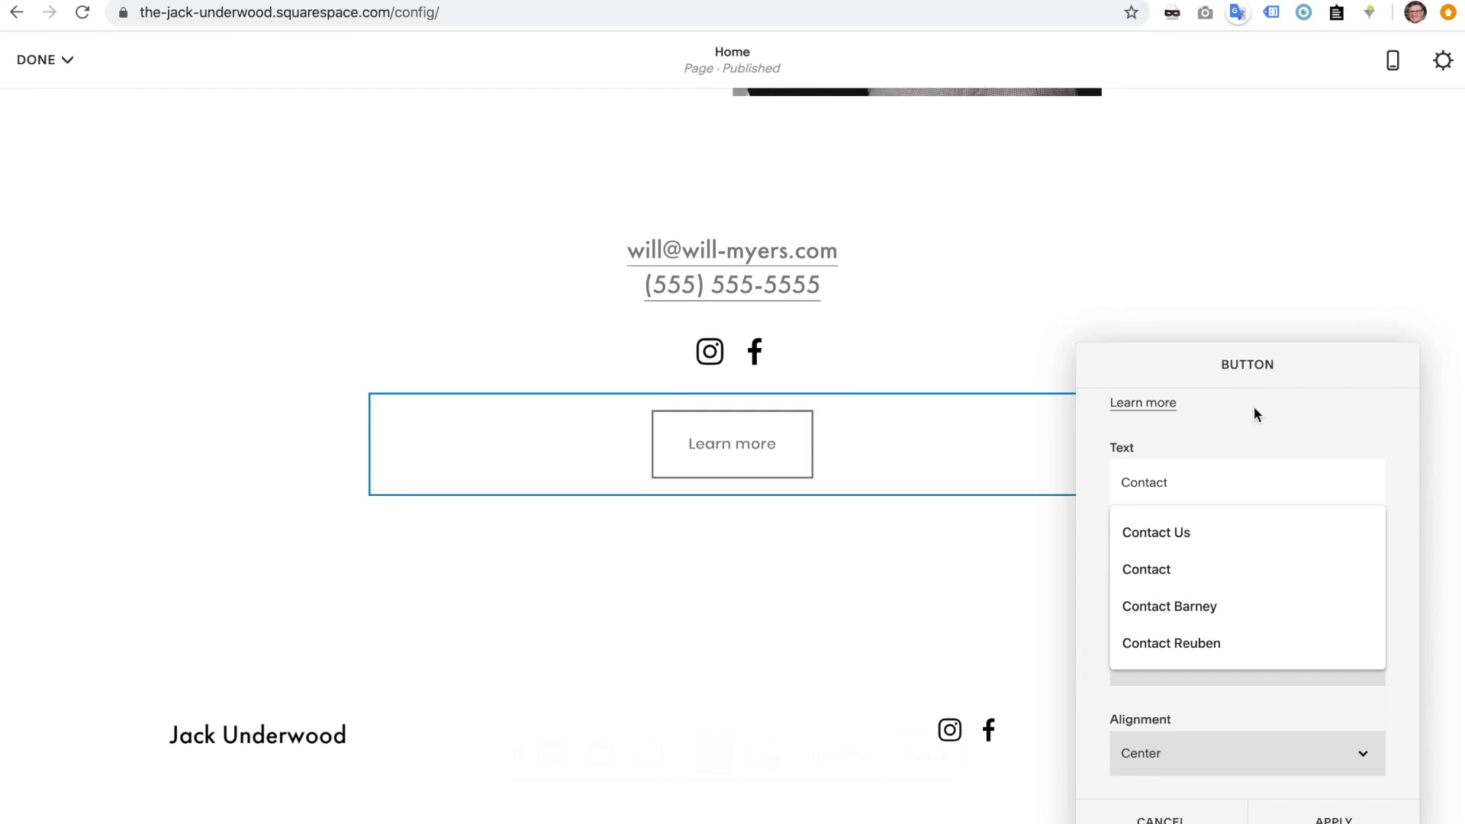
pyautogui.write('tact')
pyautogui.click(1254, 409)
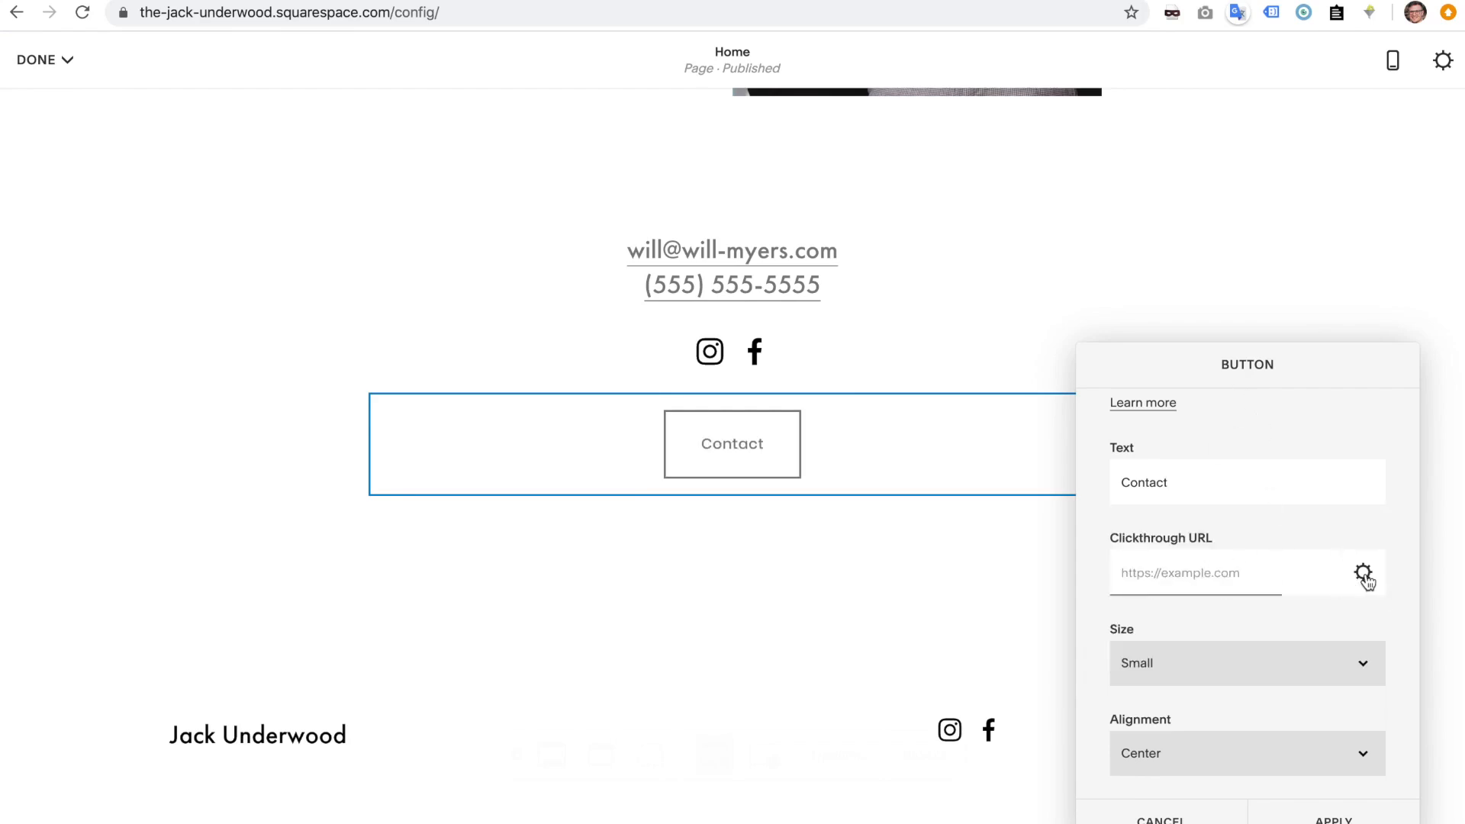
pyautogui.click(1364, 575)
pyautogui.click(379, 189)
pyautogui.click(1242, 575)
pyautogui.write('/contact')
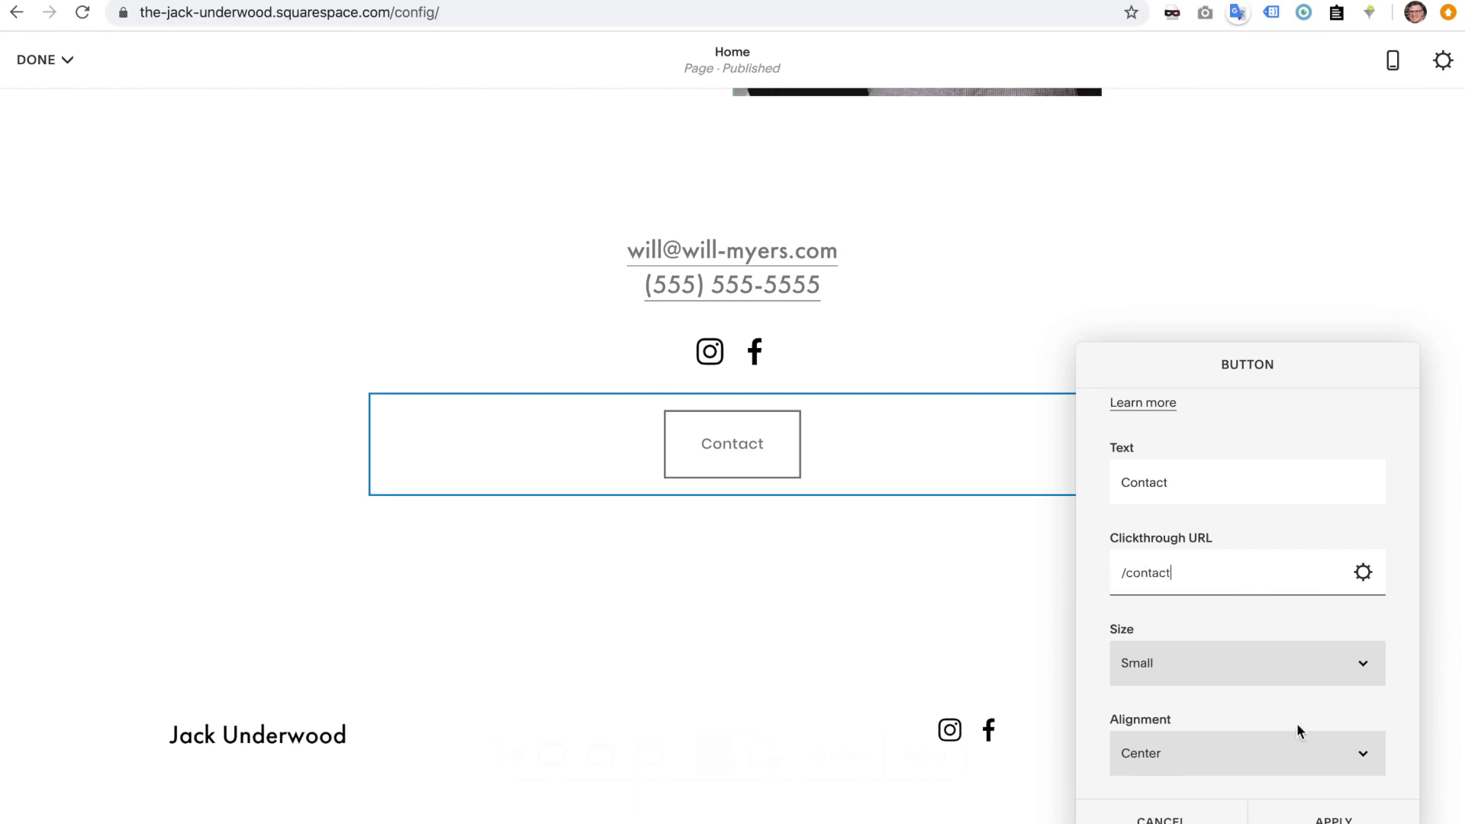
pyautogui.click(1327, 818)
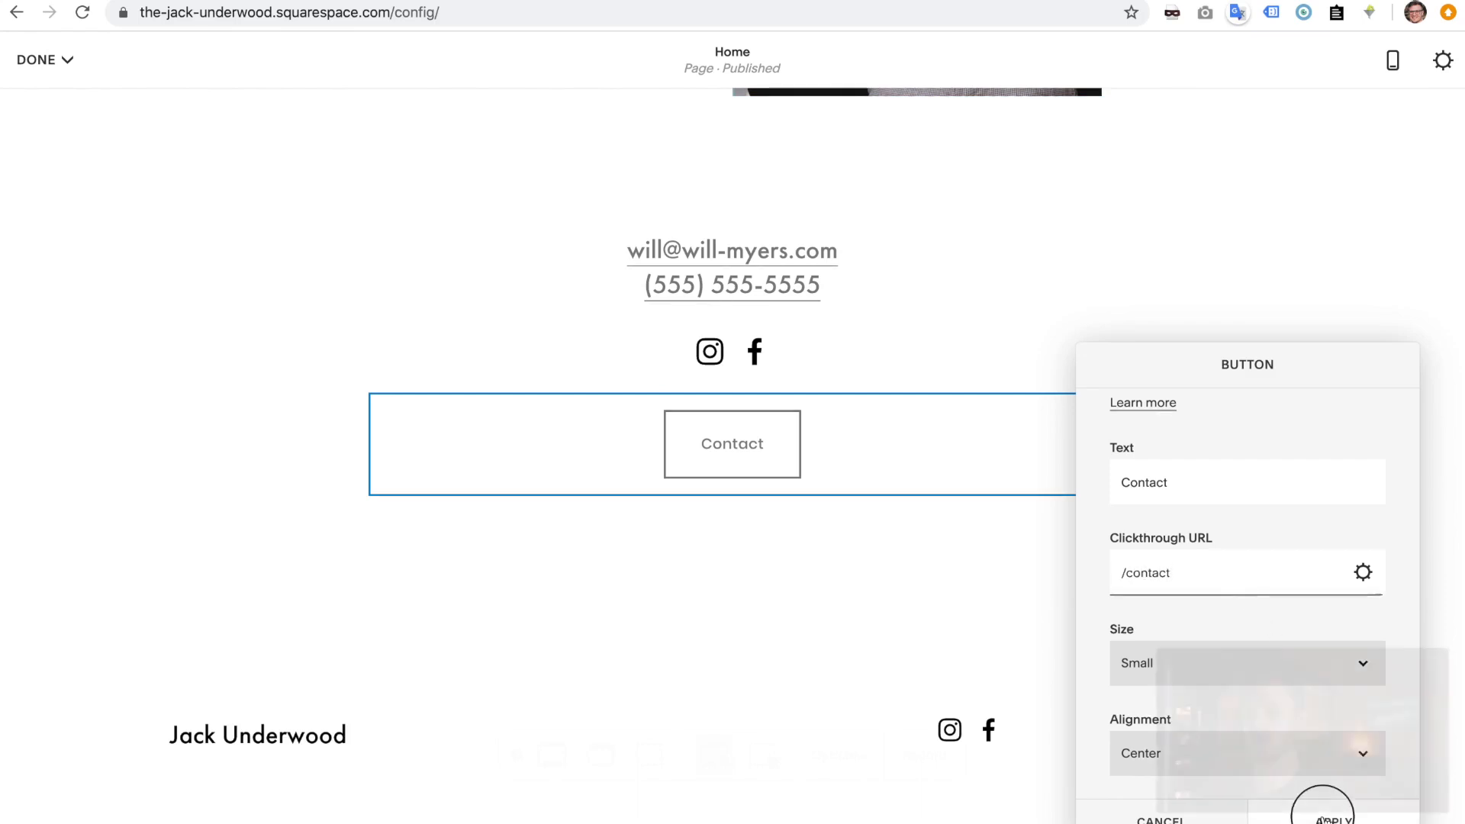
pyautogui.moveTo(62, 71)
pyautogui.click(47, 100)
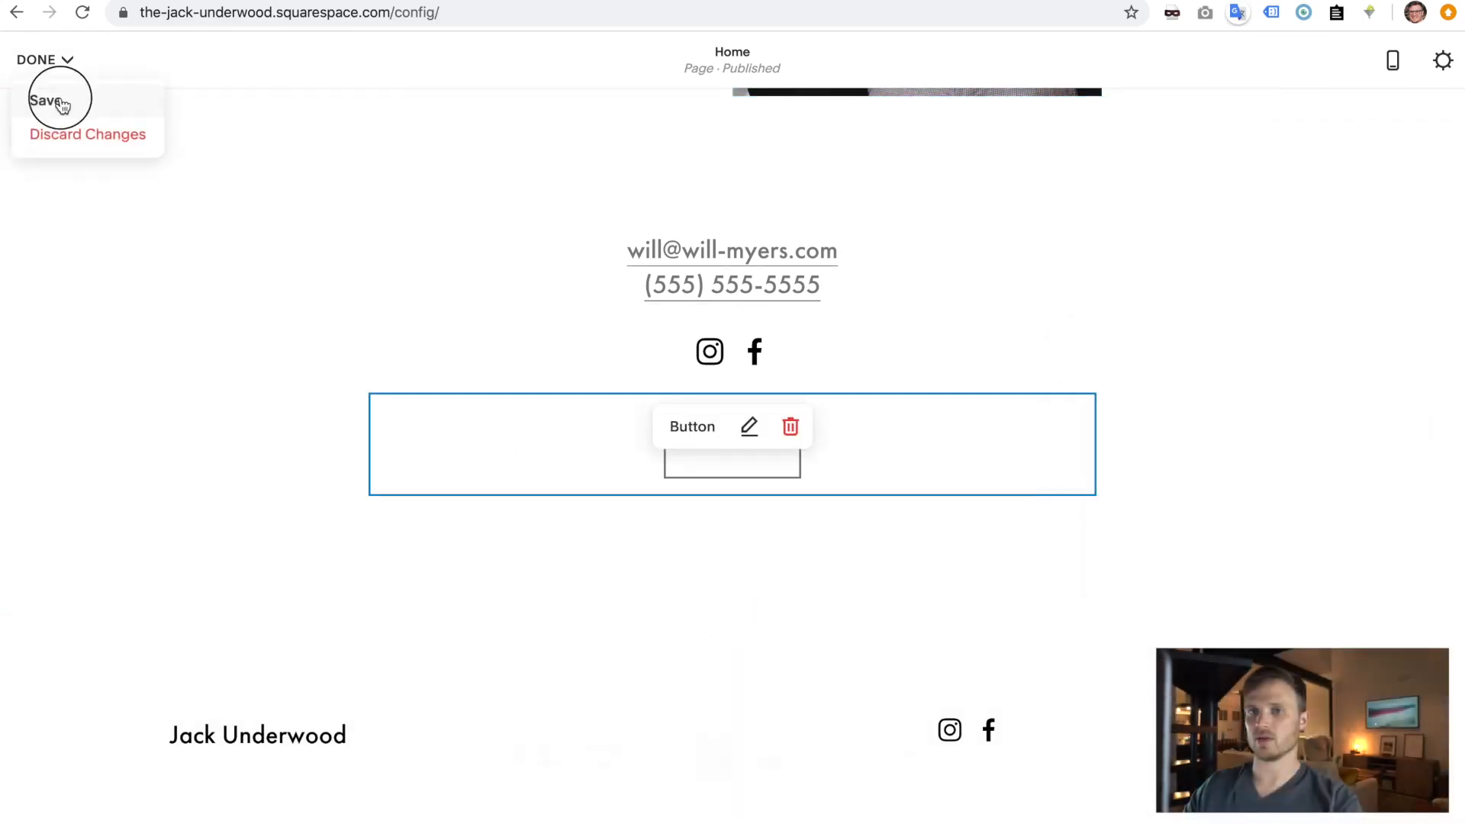
# - Reload the live site in incognito, then show the Contact page in the editor preview
pyautogui.hotkey('ctrl', 'Right')
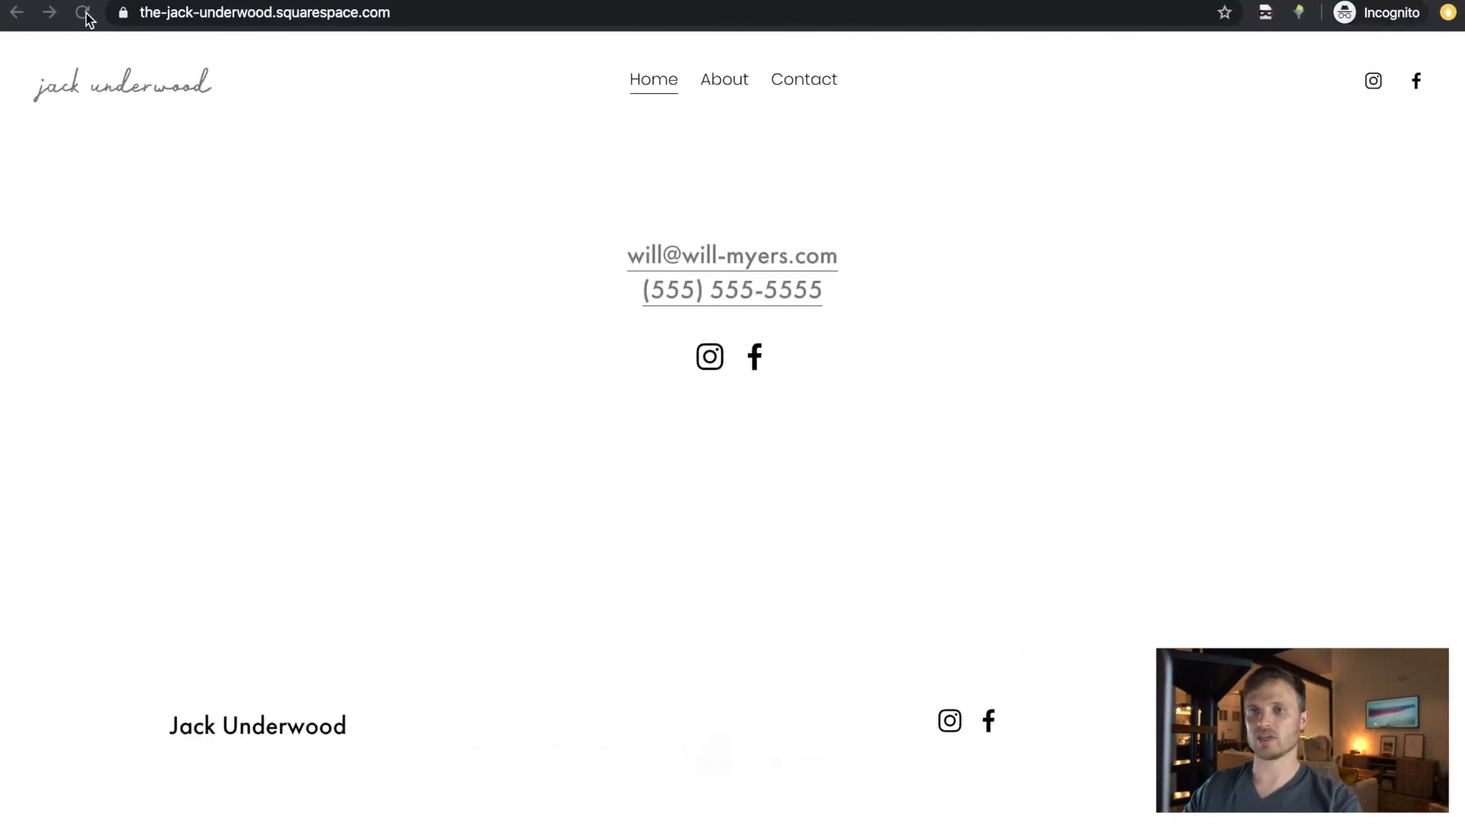
pyautogui.click(83, 13)
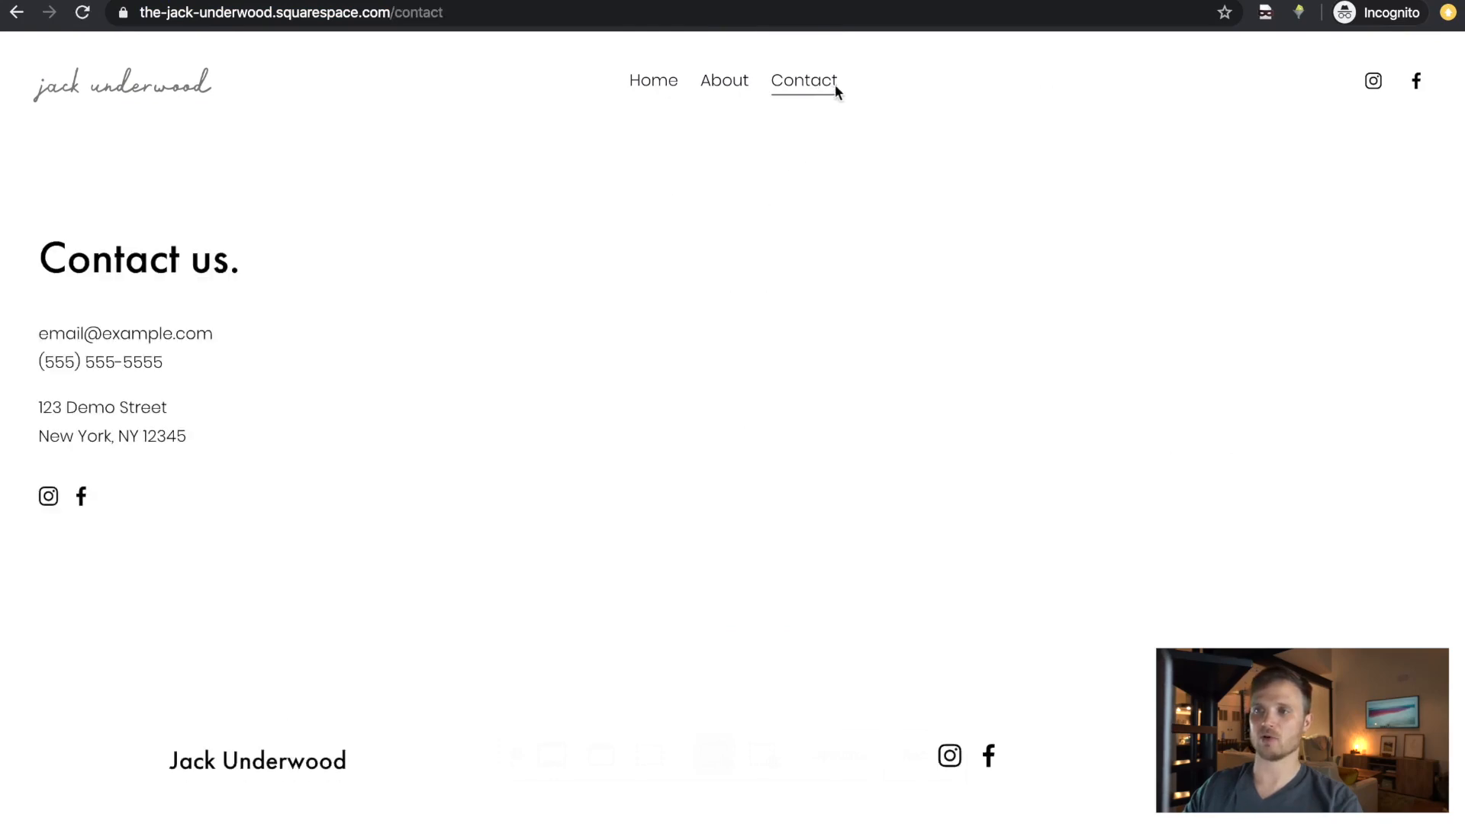
pyautogui.press('super+grave')
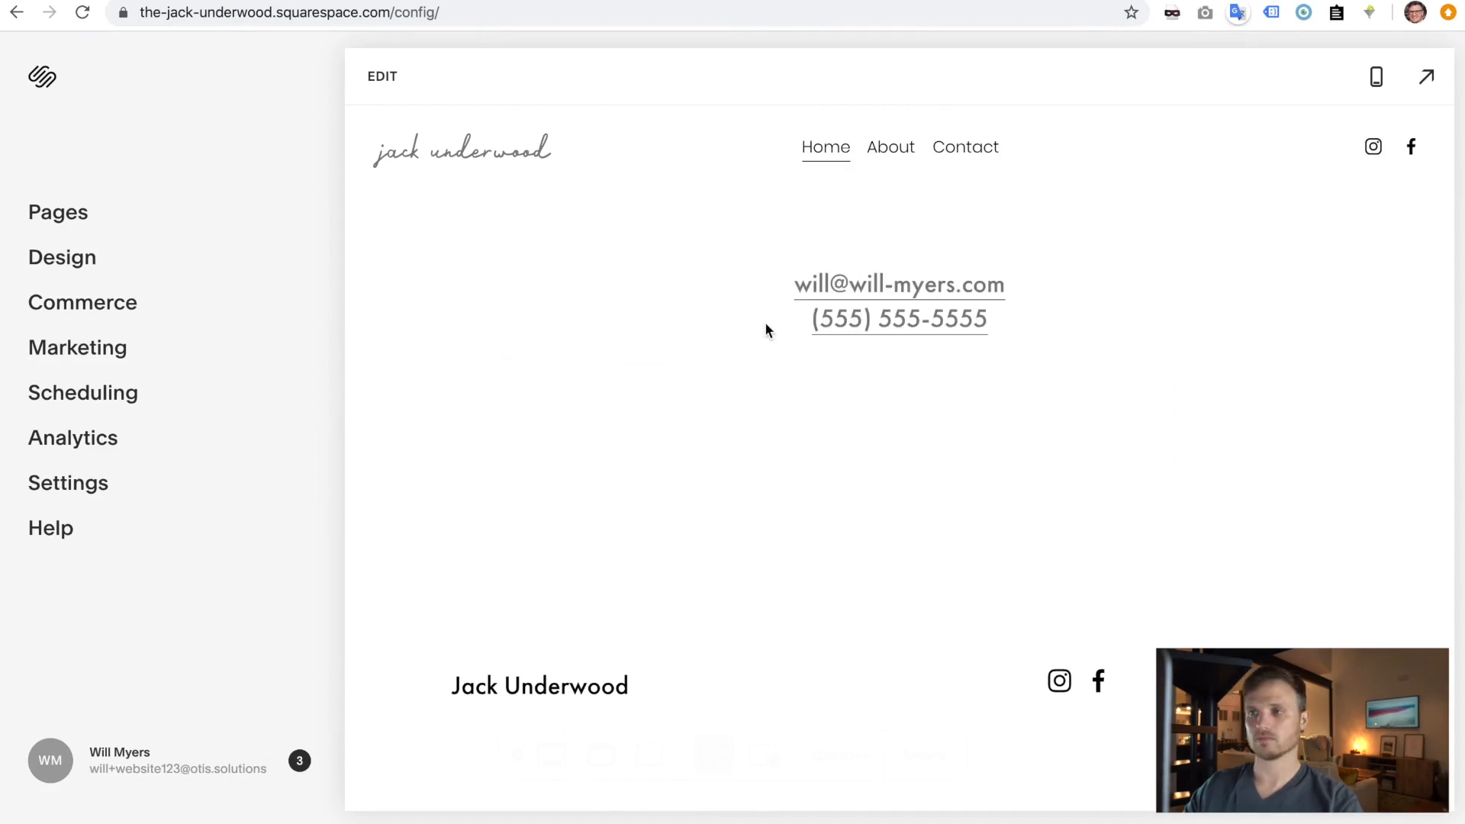
pyautogui.click(972, 150)
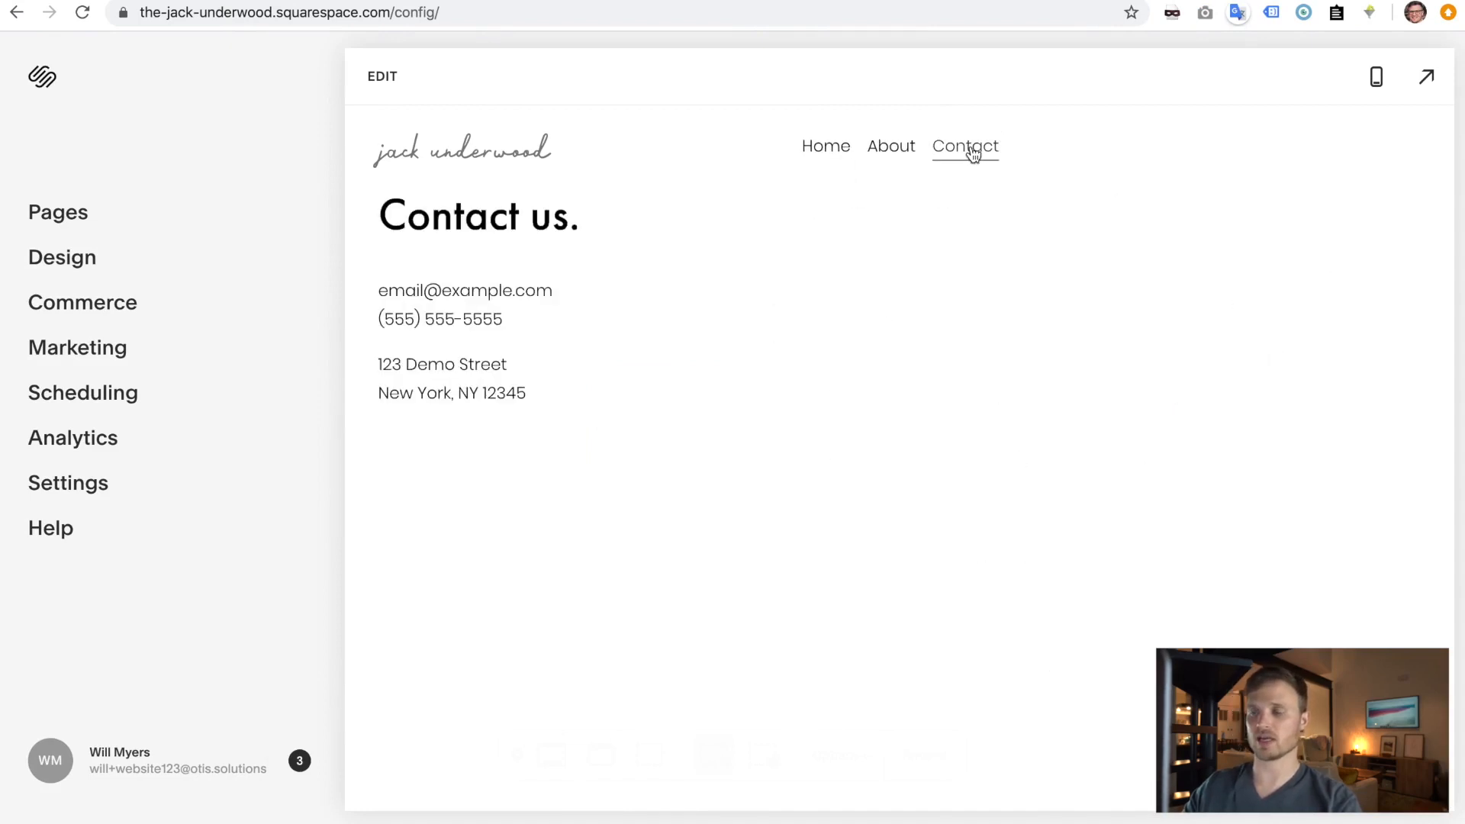
# - Rename the Contact page form after the site owner, replacing the placeholder form name
pyautogui.click(383, 77)
pyautogui.moveTo(1030, 296)
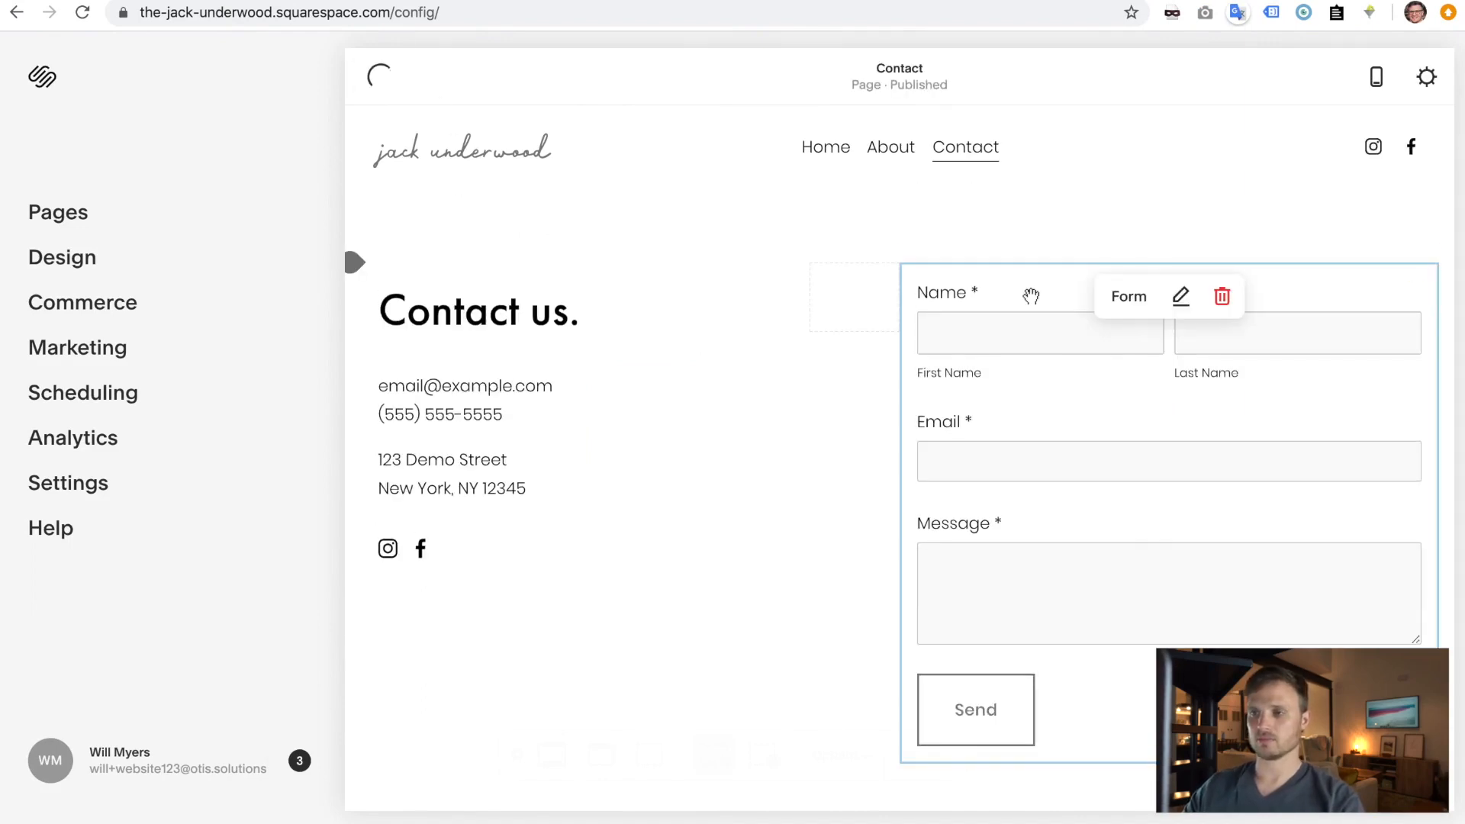
pyautogui.click(1031, 296)
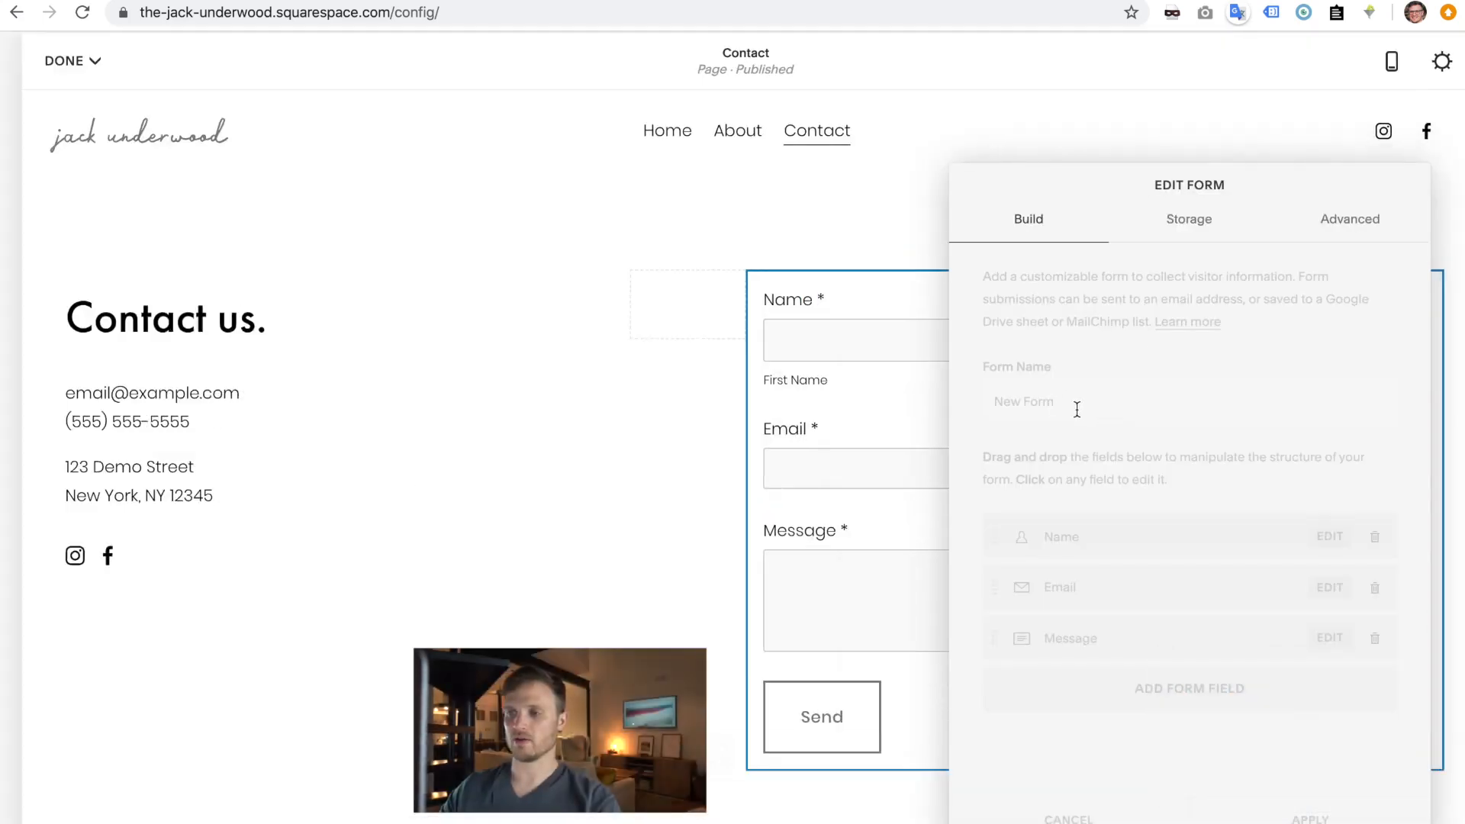
pyautogui.tripleClick(1065, 403)
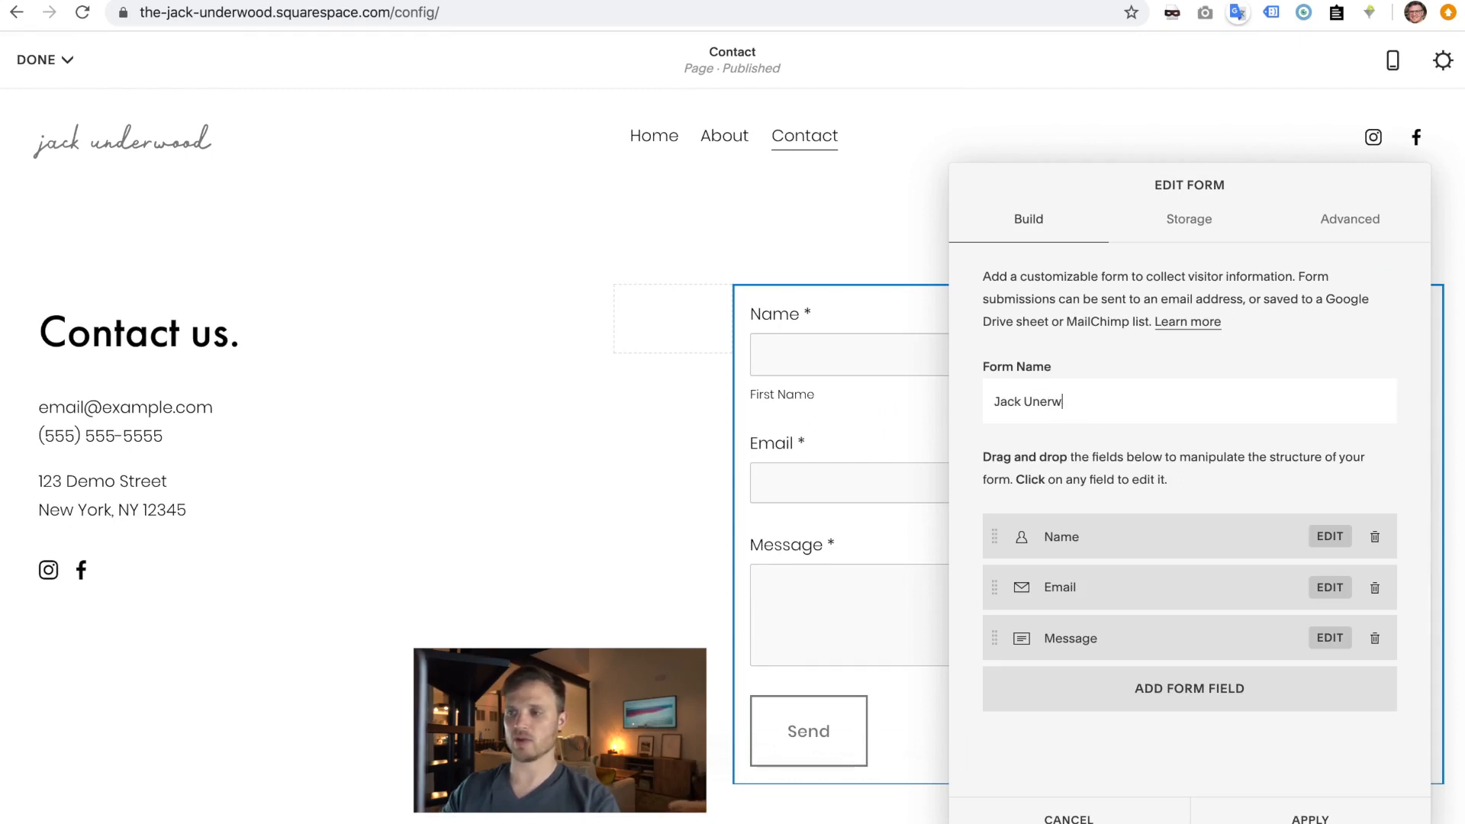
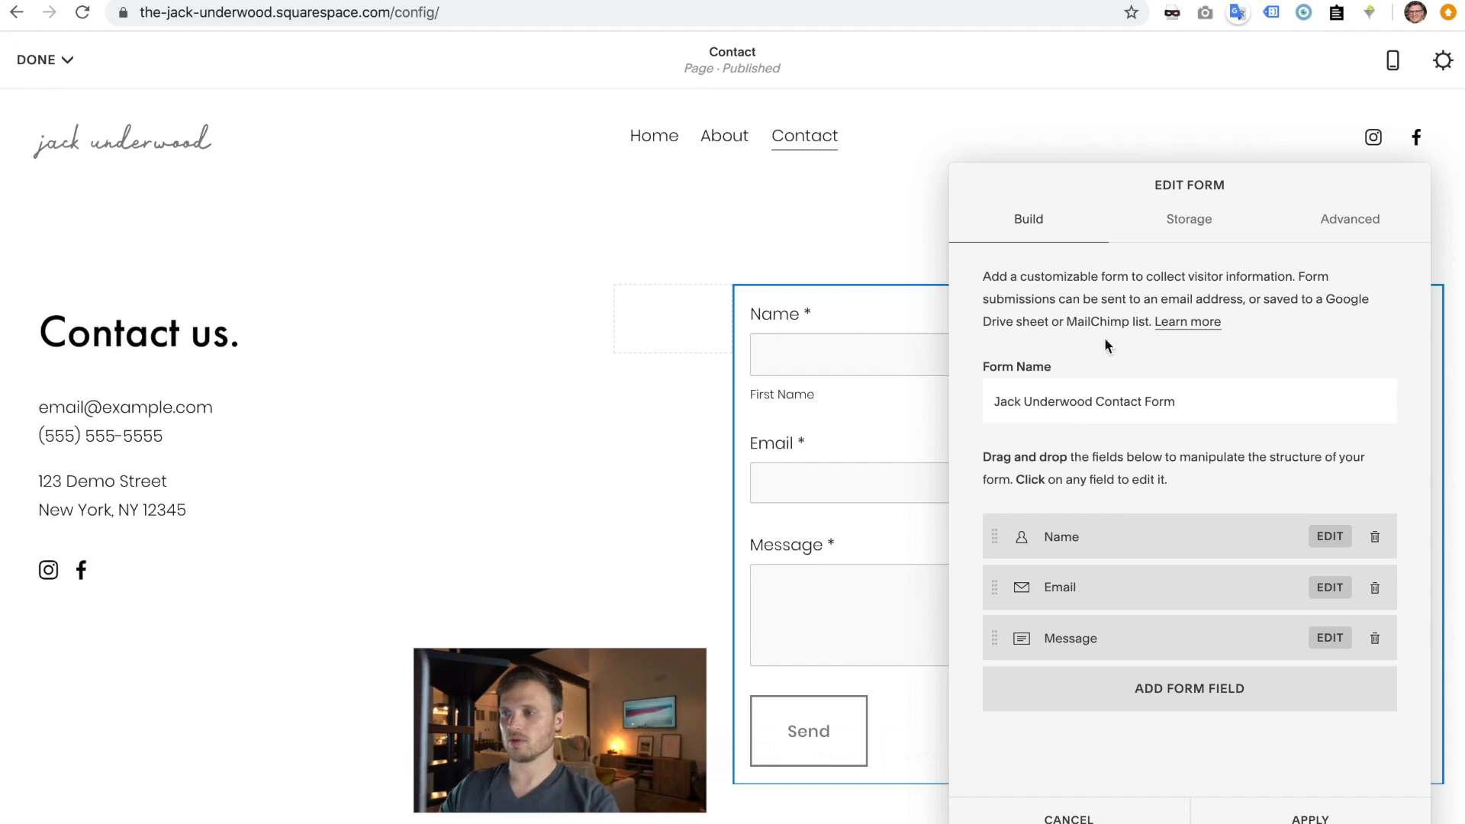
# - In Storage, enter the owner's email address and connect it to receive form submissions
pyautogui.click(1182, 229)
pyautogui.click(1092, 324)
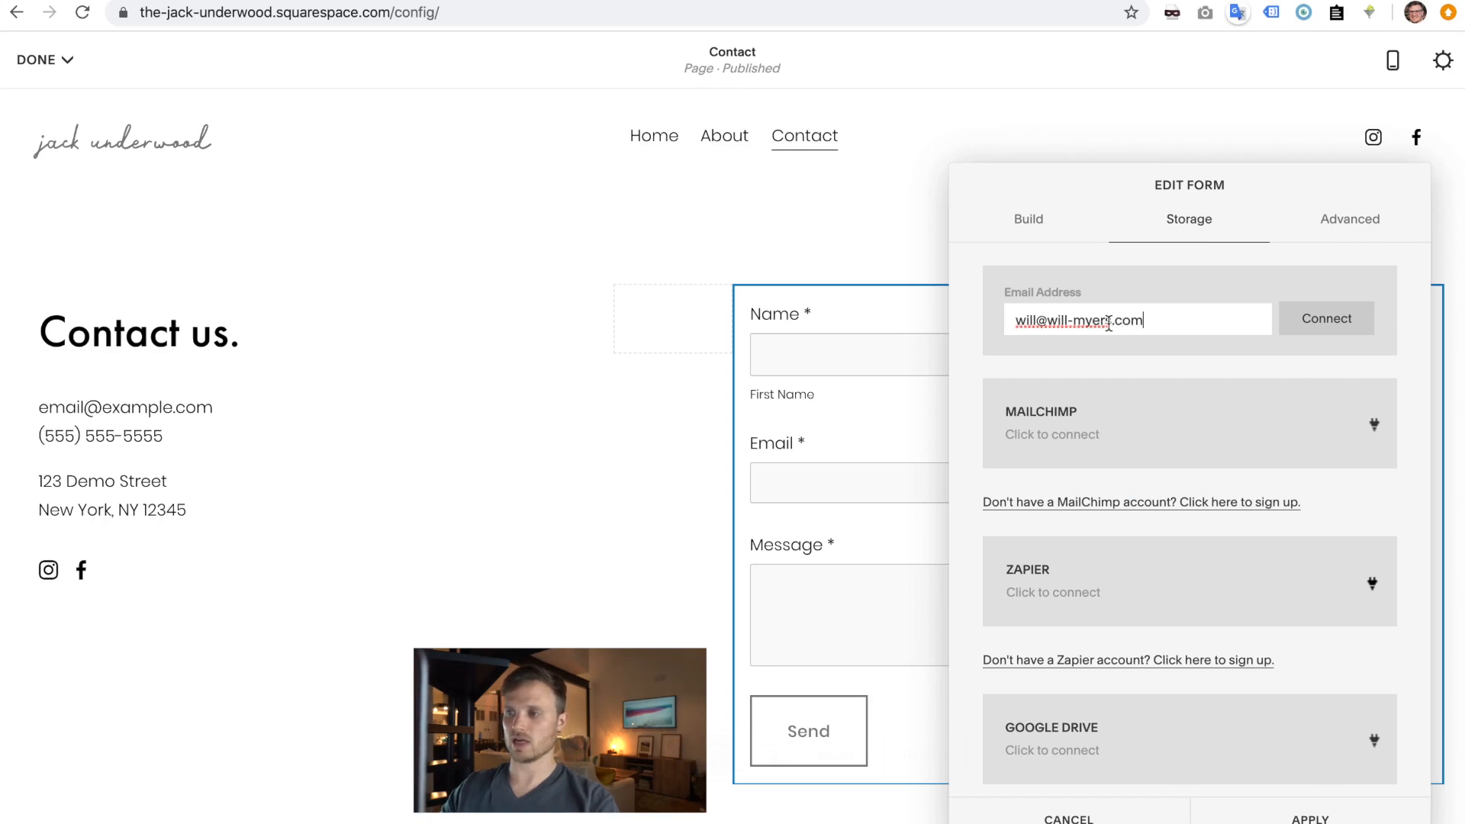
pyautogui.click(1338, 335)
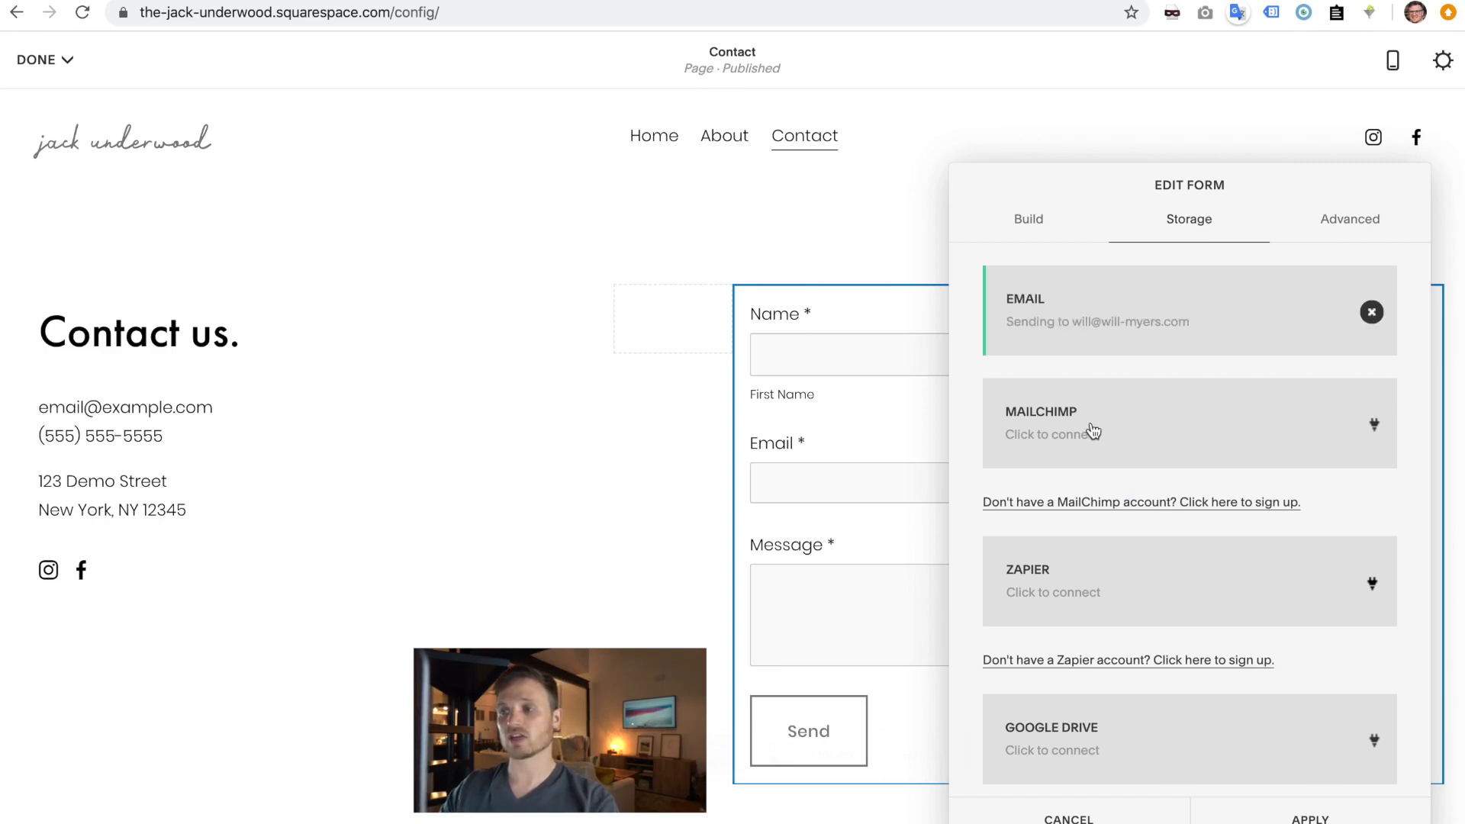
# - Add a Phone field to the form, then delete it again
pyautogui.scroll(-1, 1053, 431)
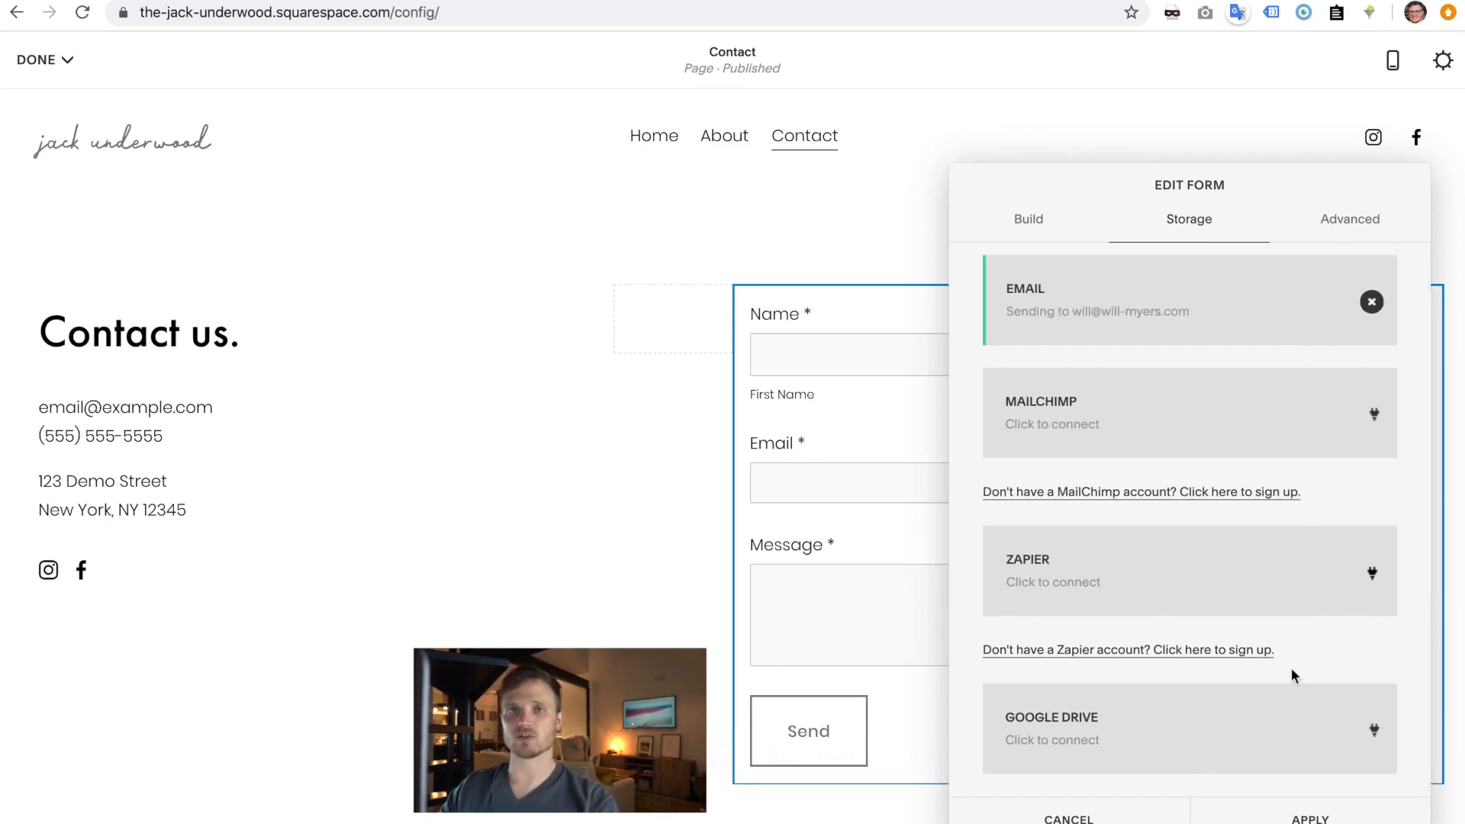
pyautogui.click(1036, 233)
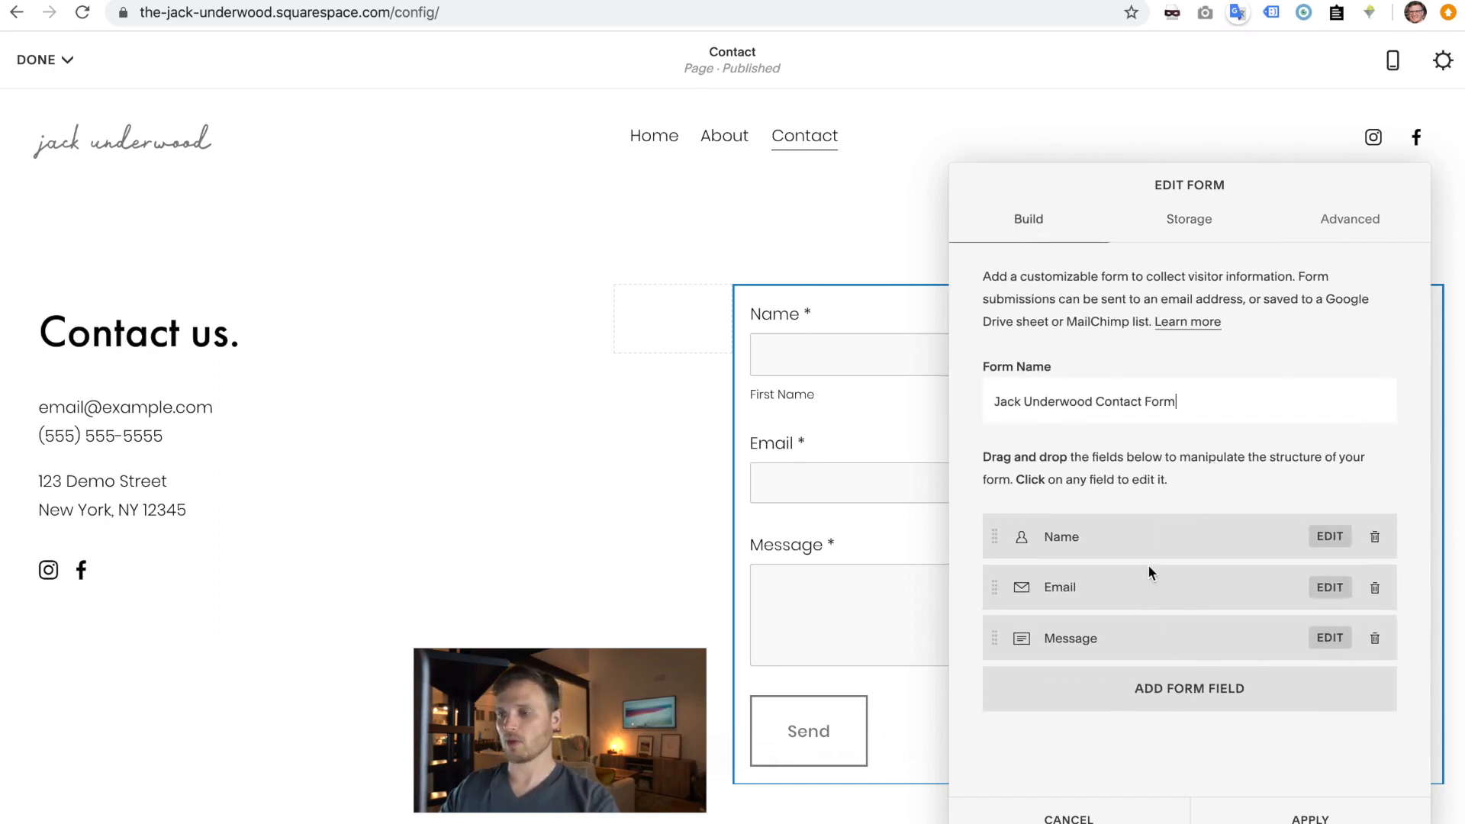
pyautogui.click(1155, 703)
pyautogui.scroll(-5, 1127, 611)
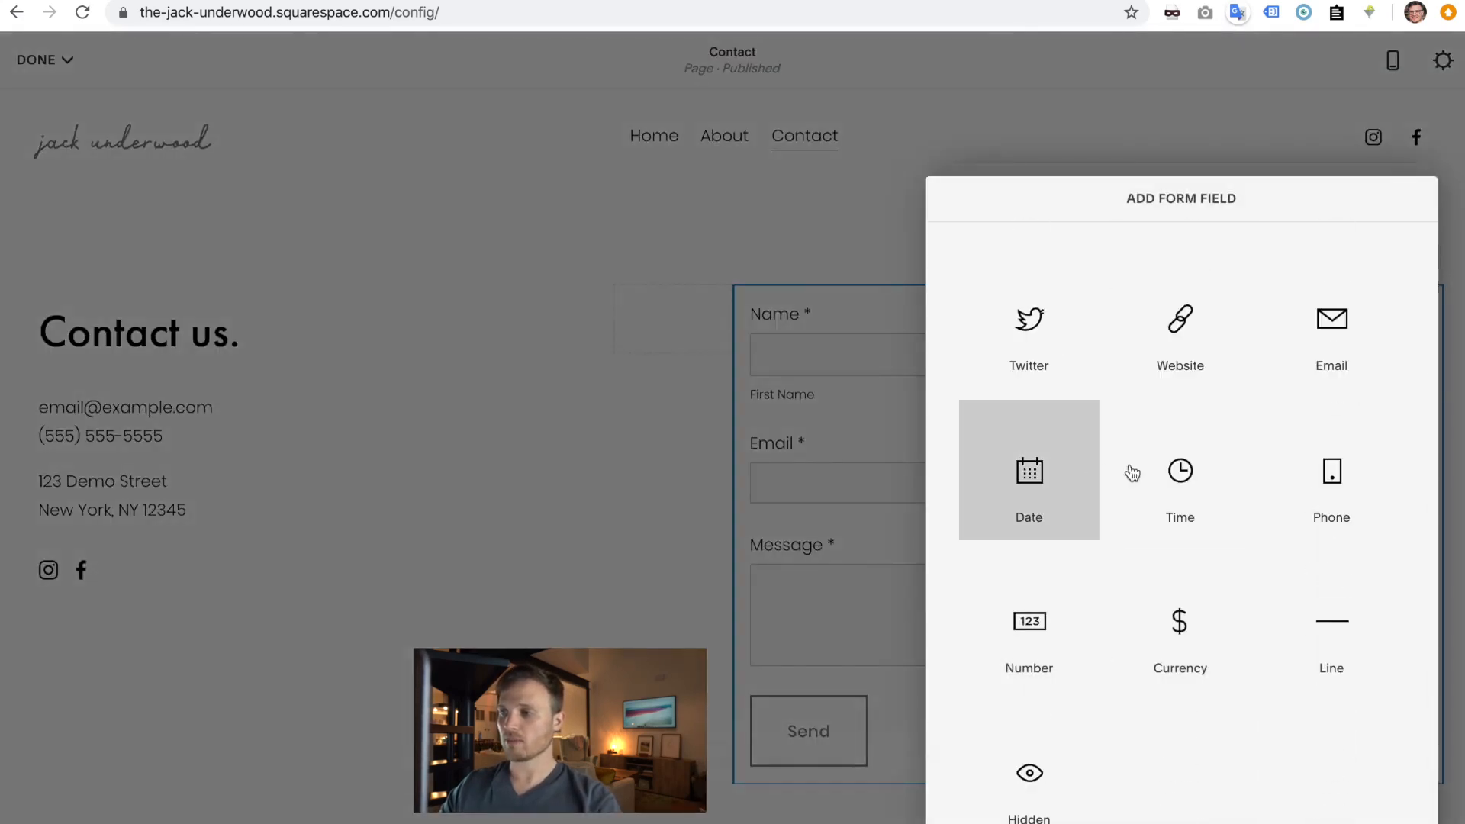
pyautogui.click(1309, 474)
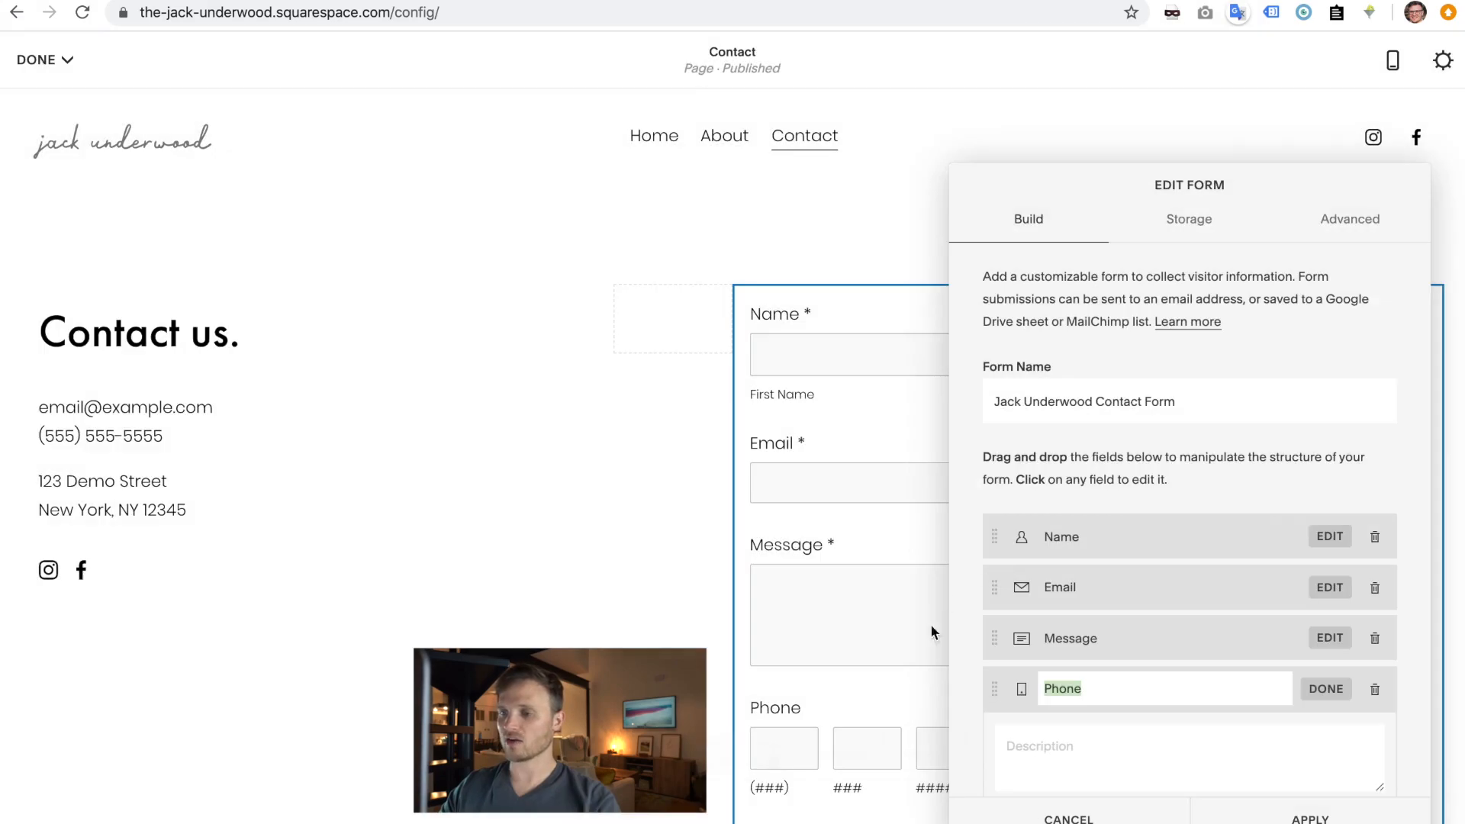
pyautogui.click(1379, 686)
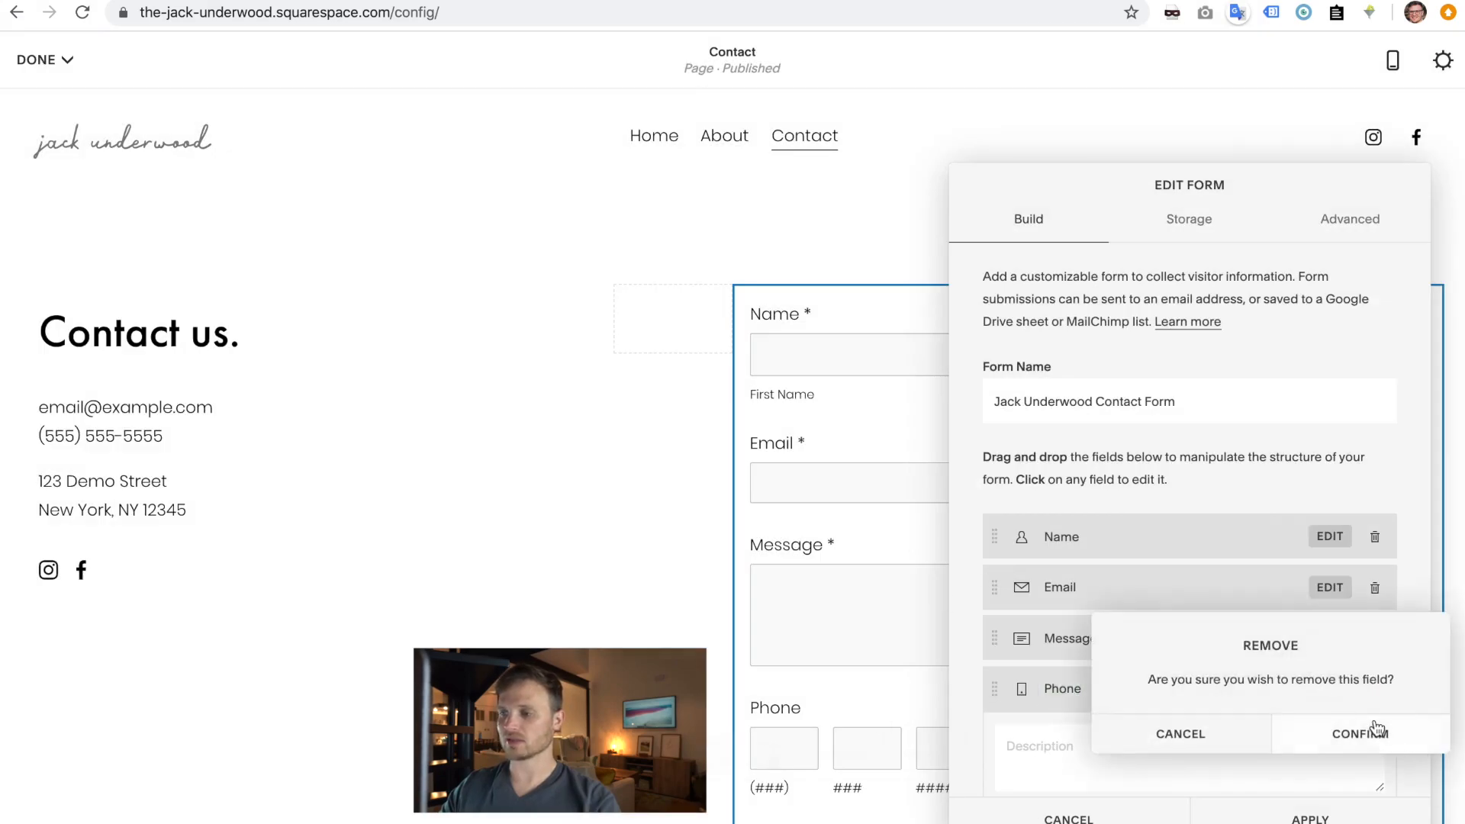
pyautogui.click(1367, 731)
# - Close the field choices and form settings without adding fields, then save and exit the editor
pyautogui.click(1091, 703)
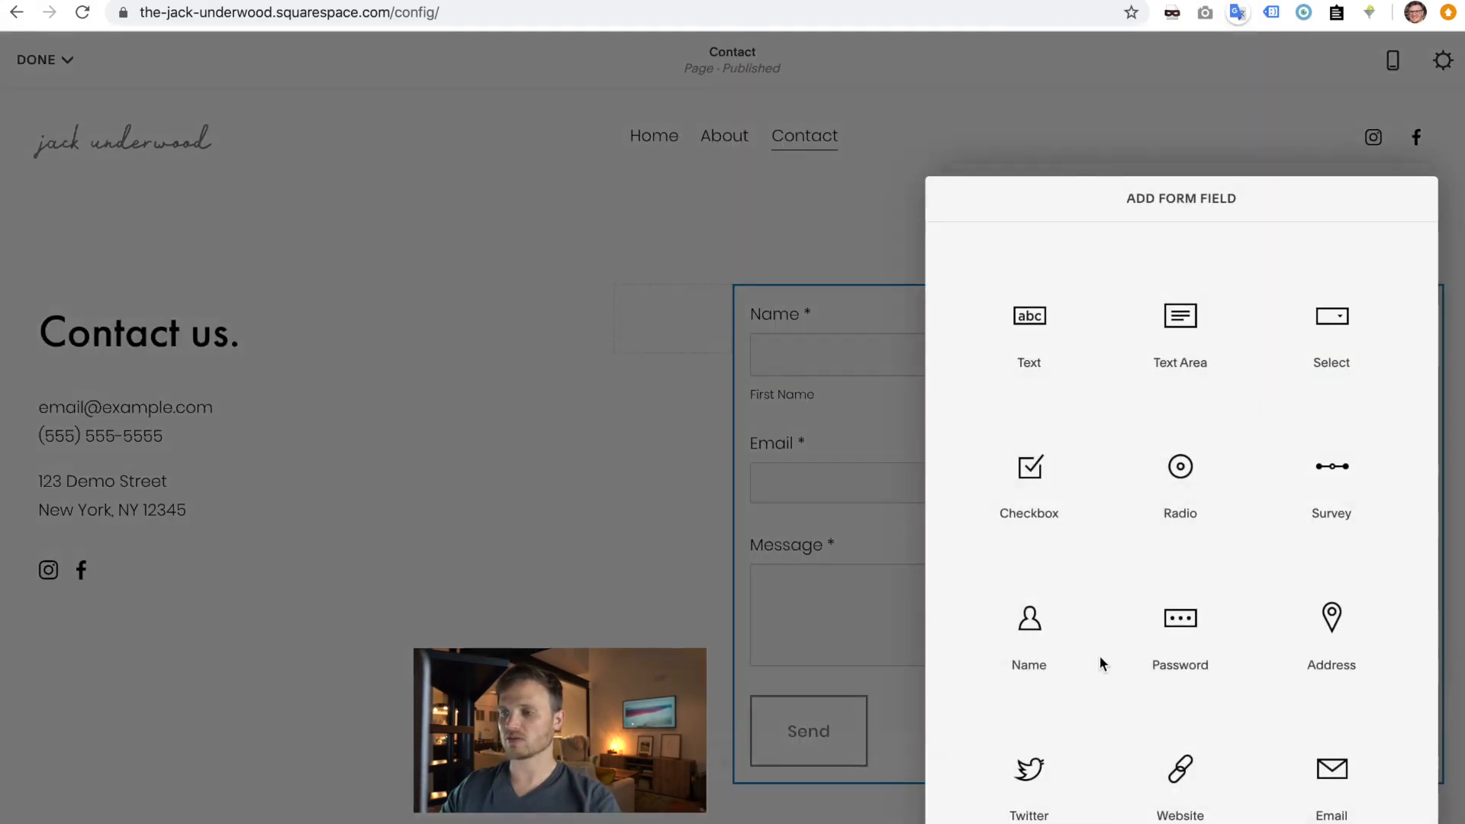
pyautogui.scroll(-6, 1062, 586)
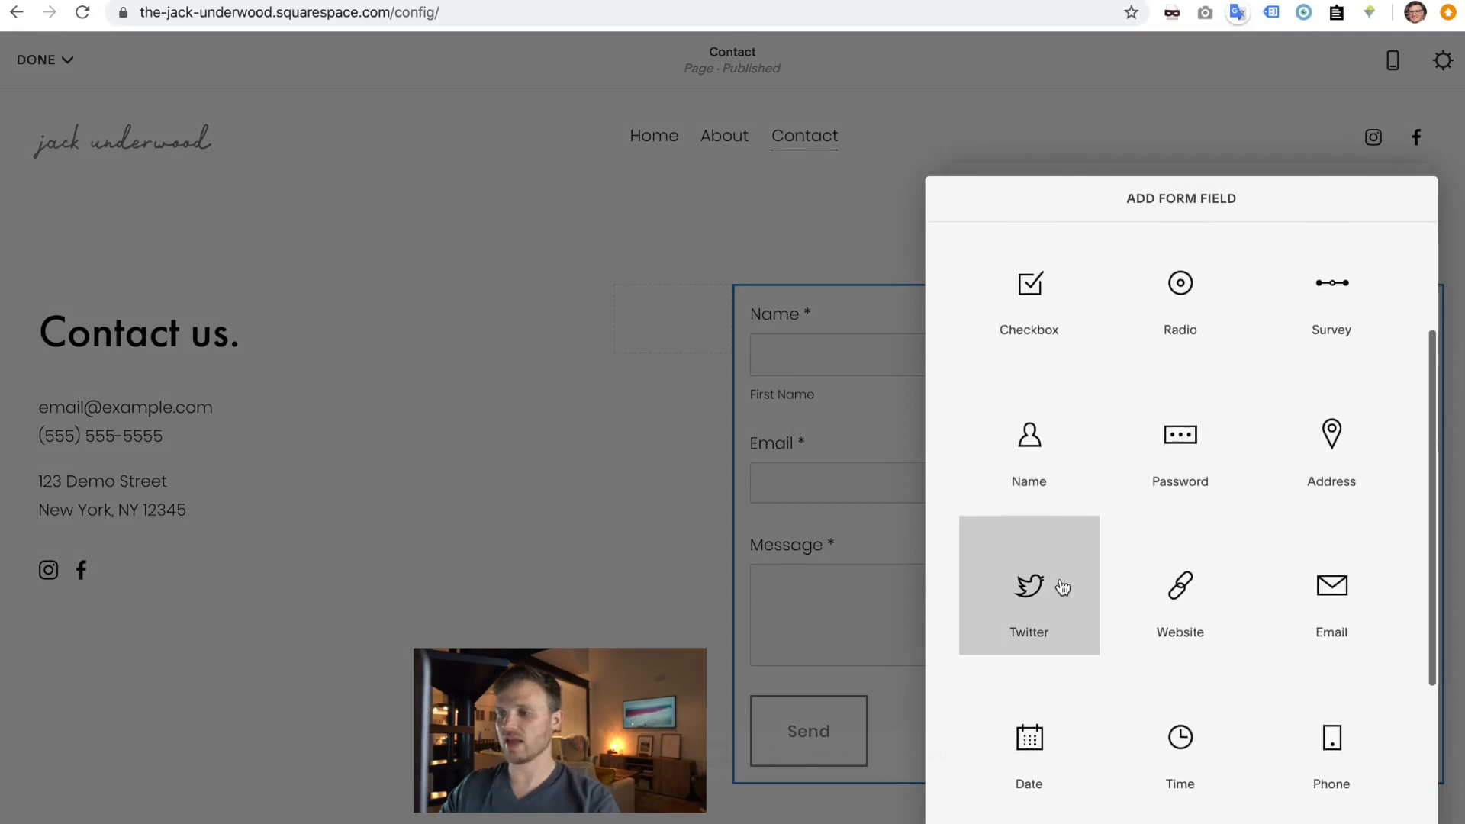
pyautogui.scroll(6, 1062, 586)
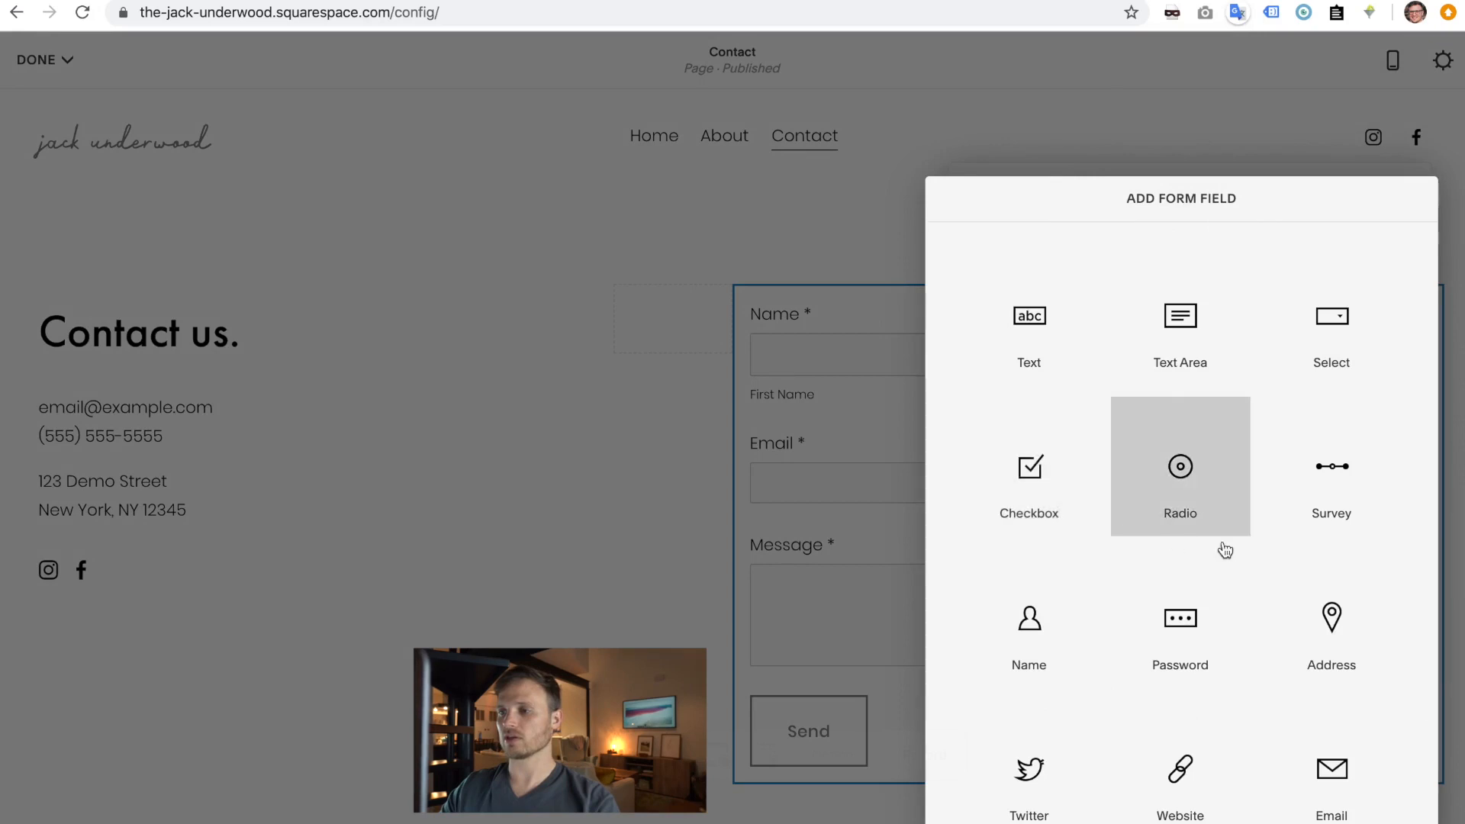
pyautogui.scroll(-5, 1180, 621)
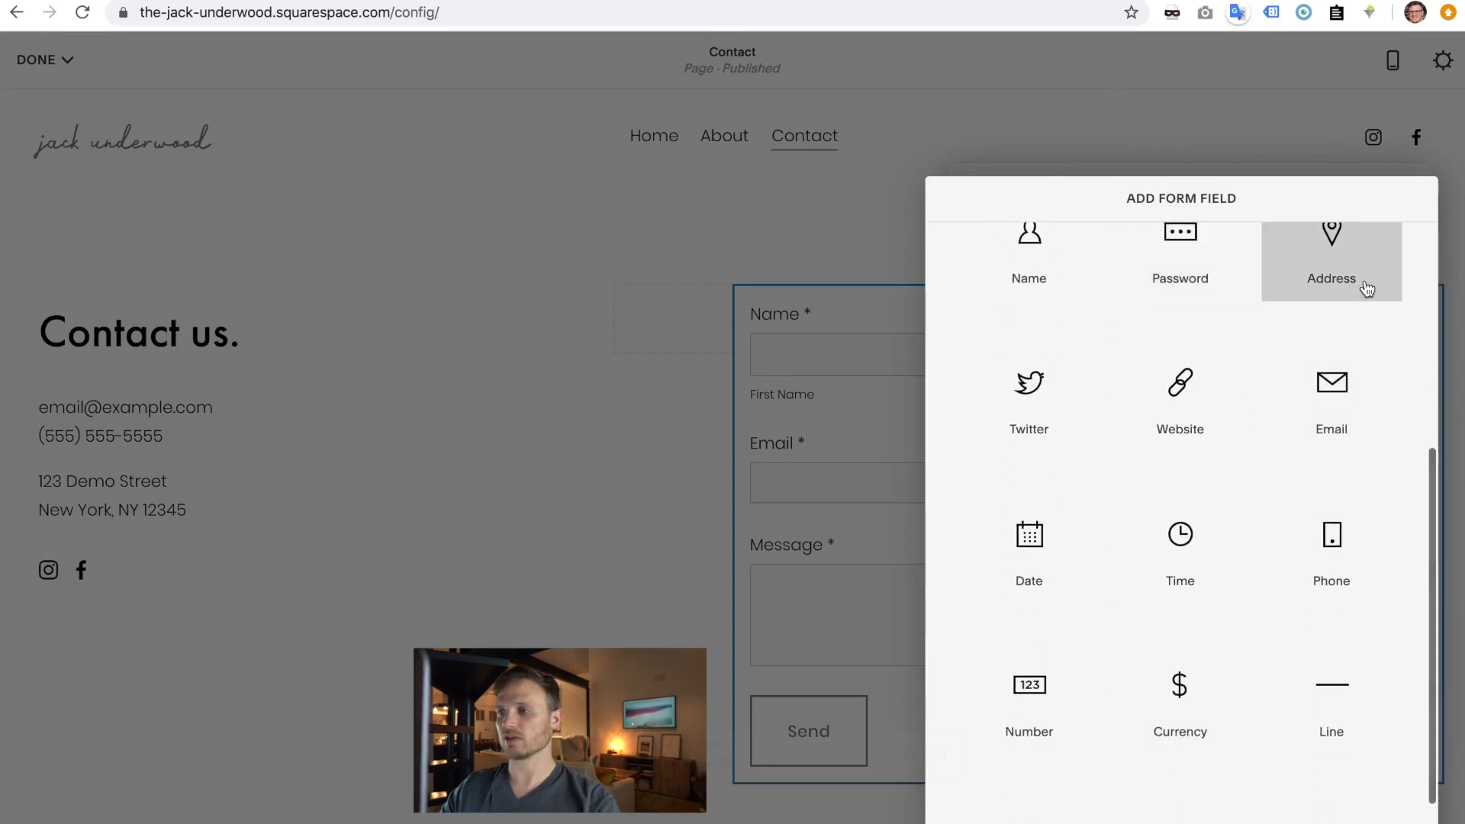
pyautogui.click(801, 293)
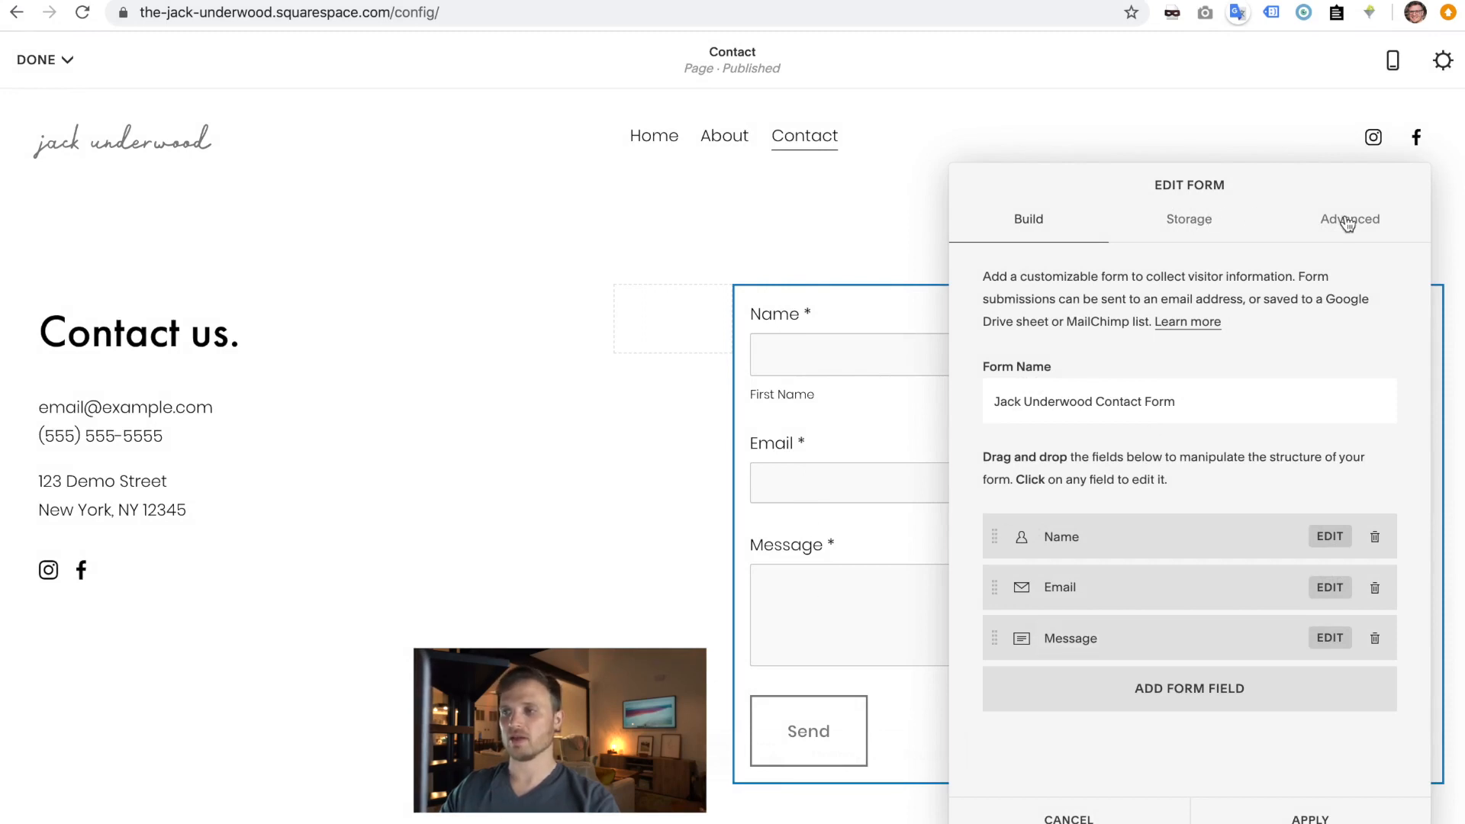
pyautogui.click(1310, 819)
pyautogui.click(42, 60)
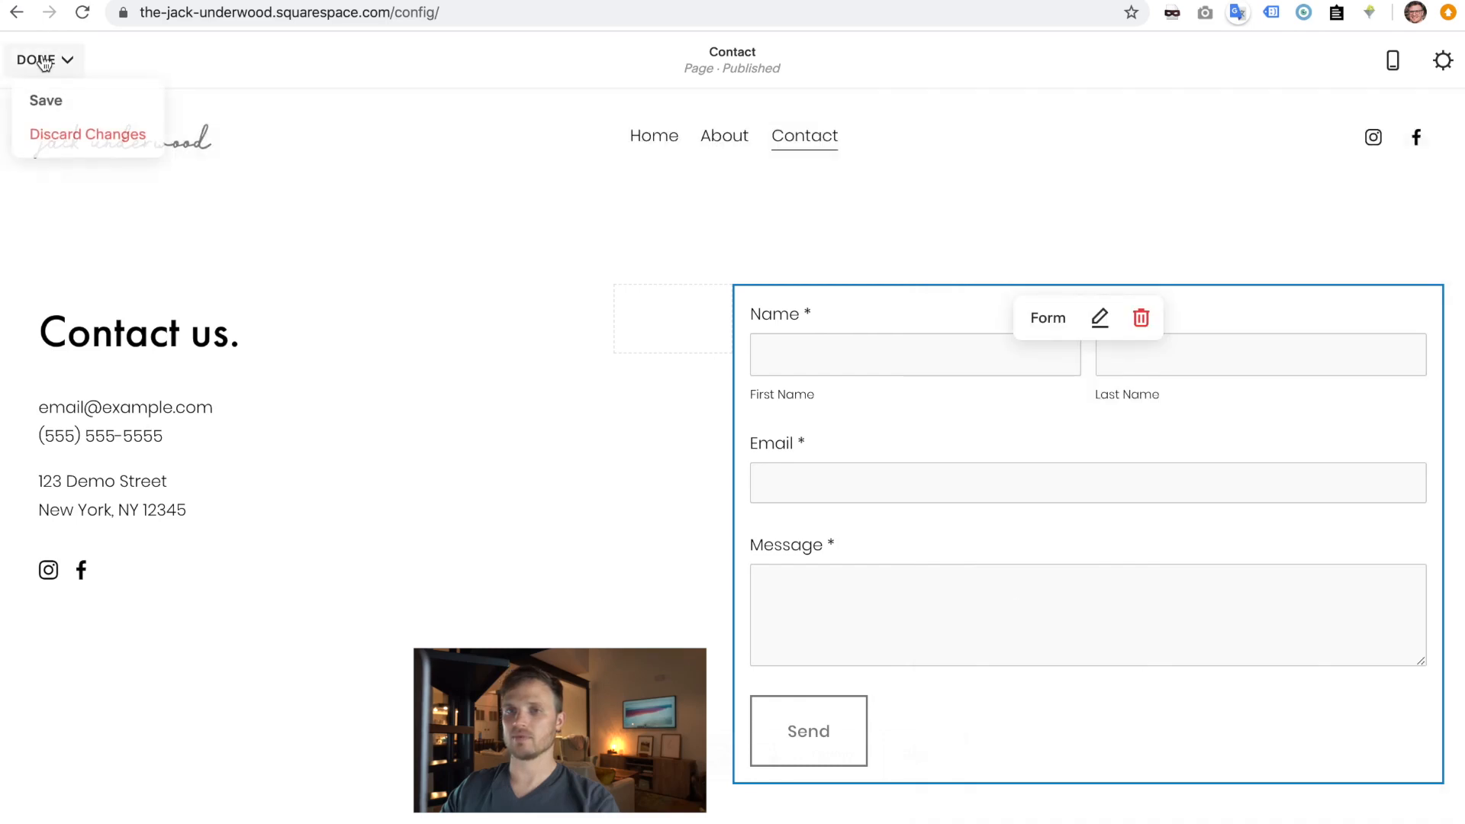
pyautogui.click(54, 103)
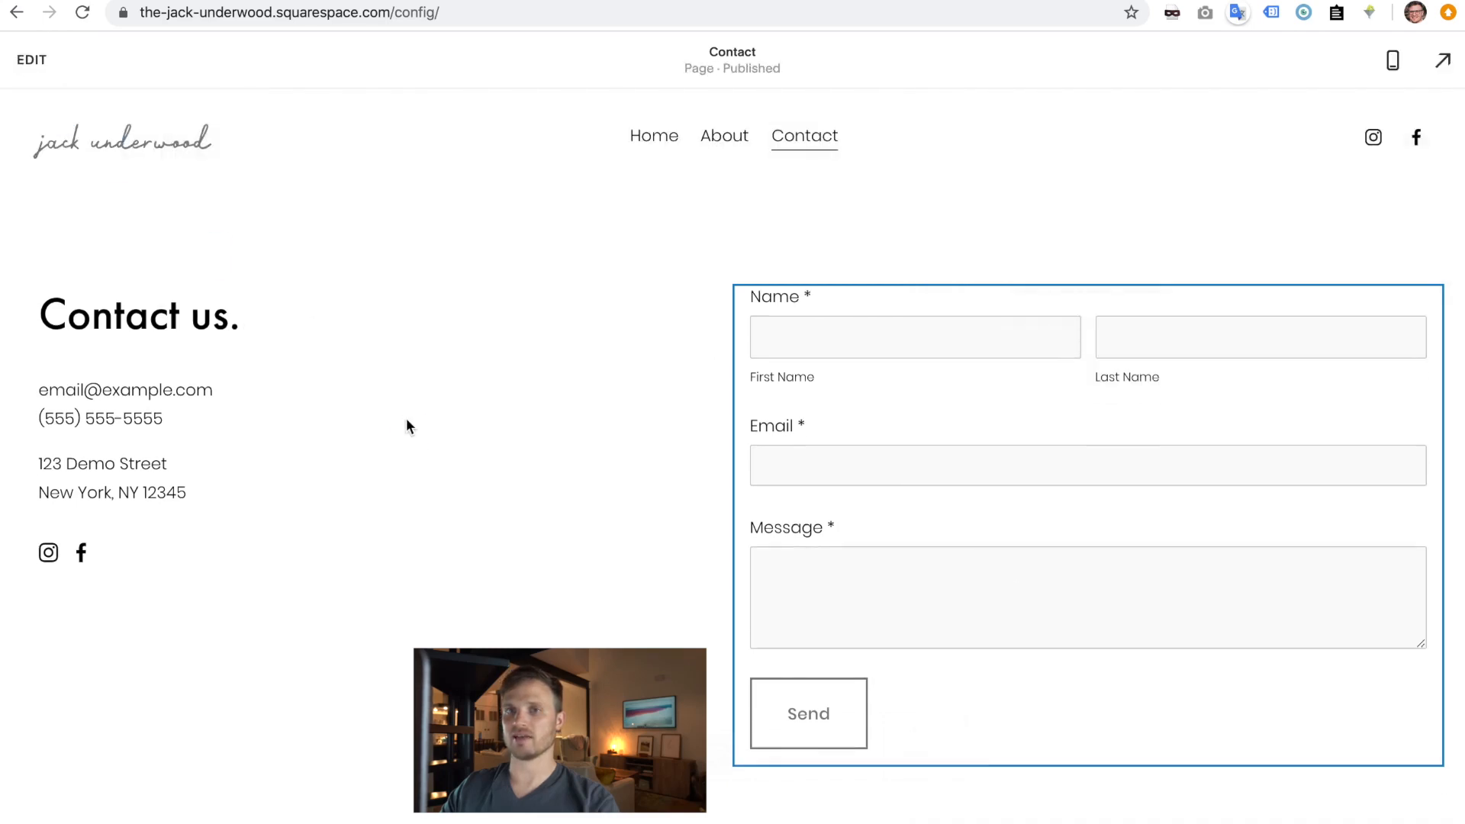
# - Reload the live /contact page in the private window, then reopen the Contact page for editing
pyautogui.hotkey('ctrl', 'Right')
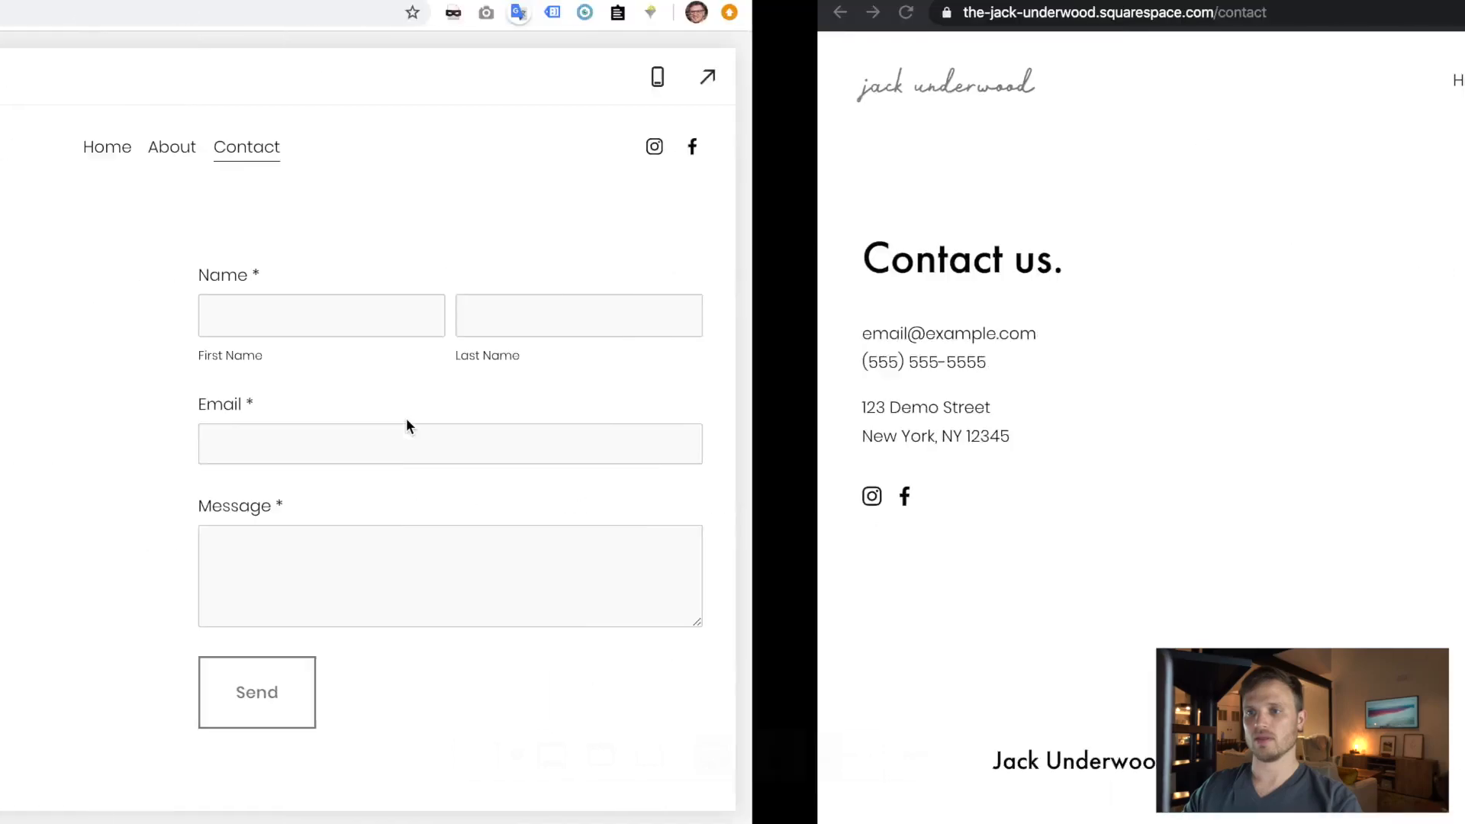
pyautogui.click(82, 14)
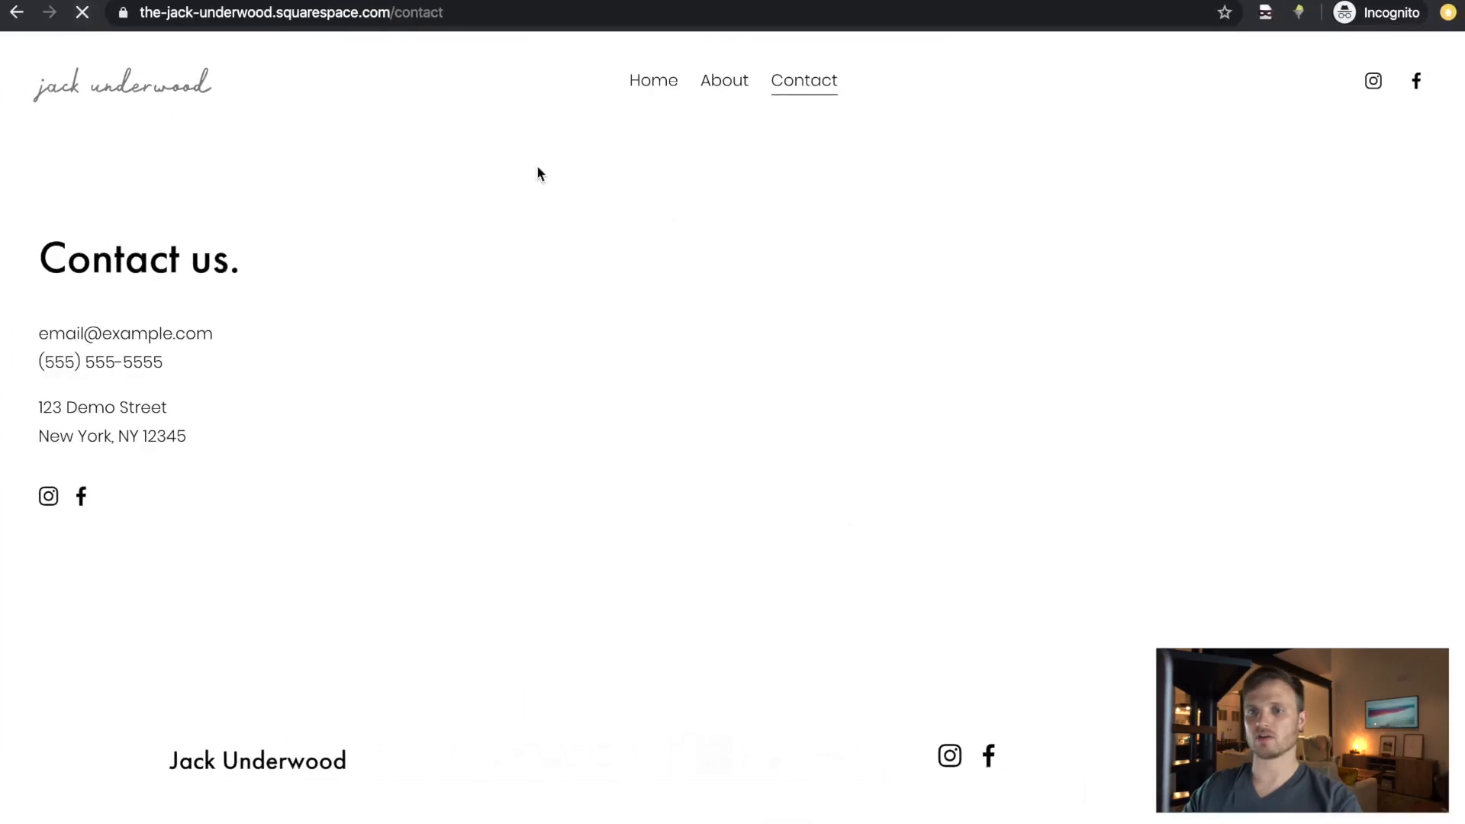
pyautogui.hotkey('ctrl', 'Left')
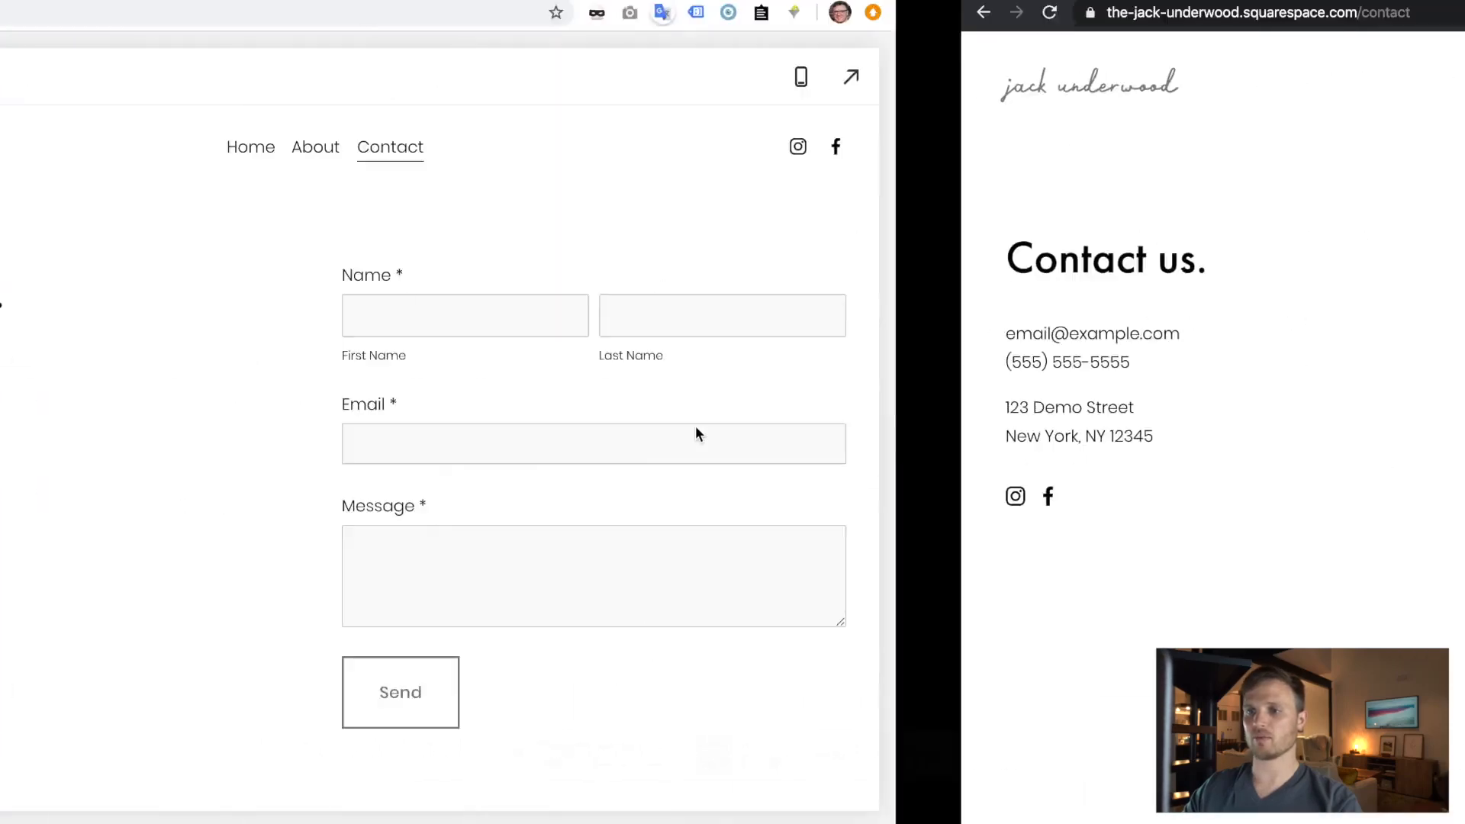
pyautogui.click(389, 86)
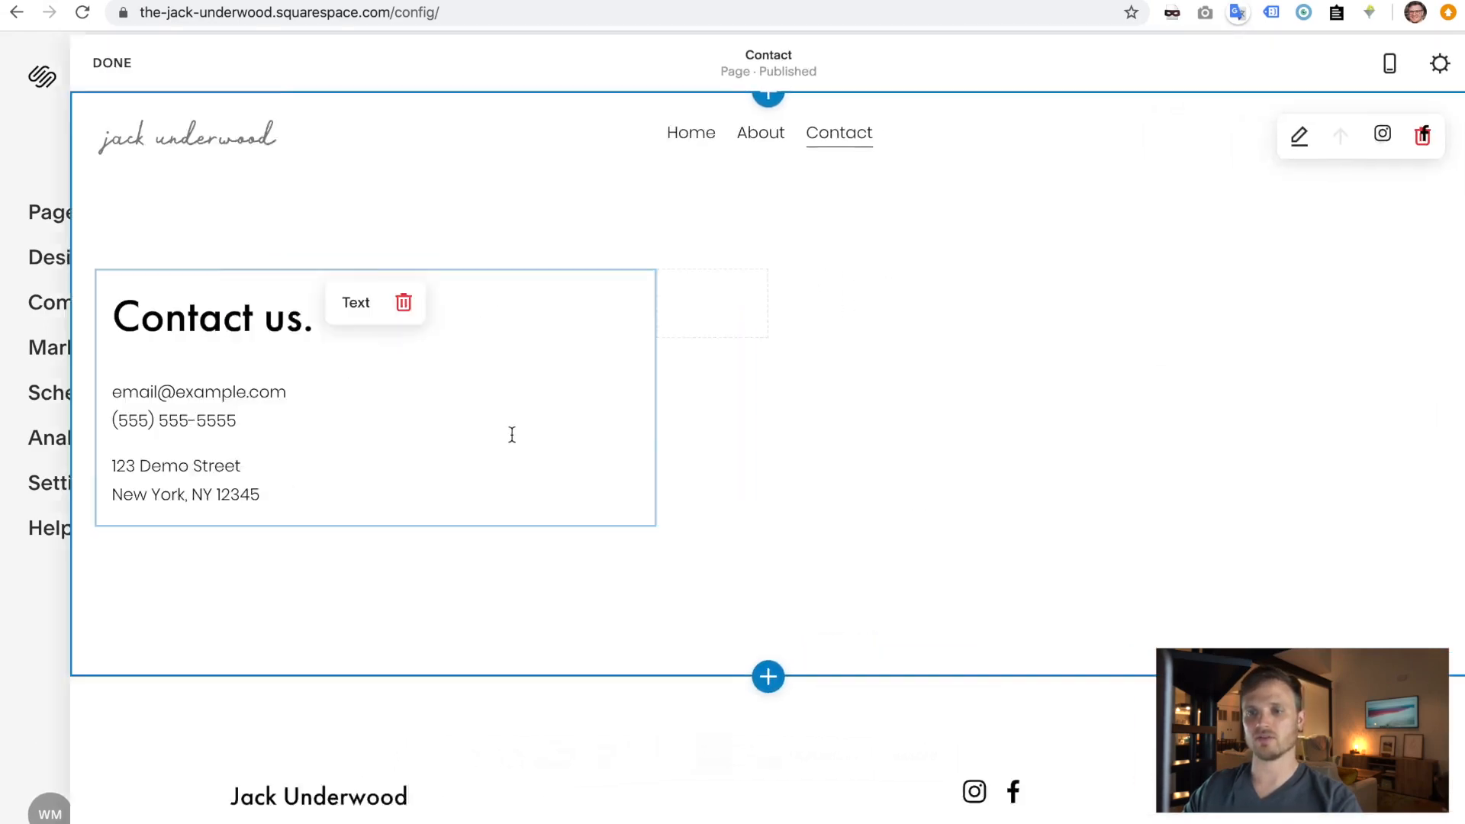
# - Replace the placeholder email with the owner's address and link it with a mailto: link
pyautogui.click(254, 411)
pyautogui.moveTo(254, 411); pyautogui.dragTo(26, 412)
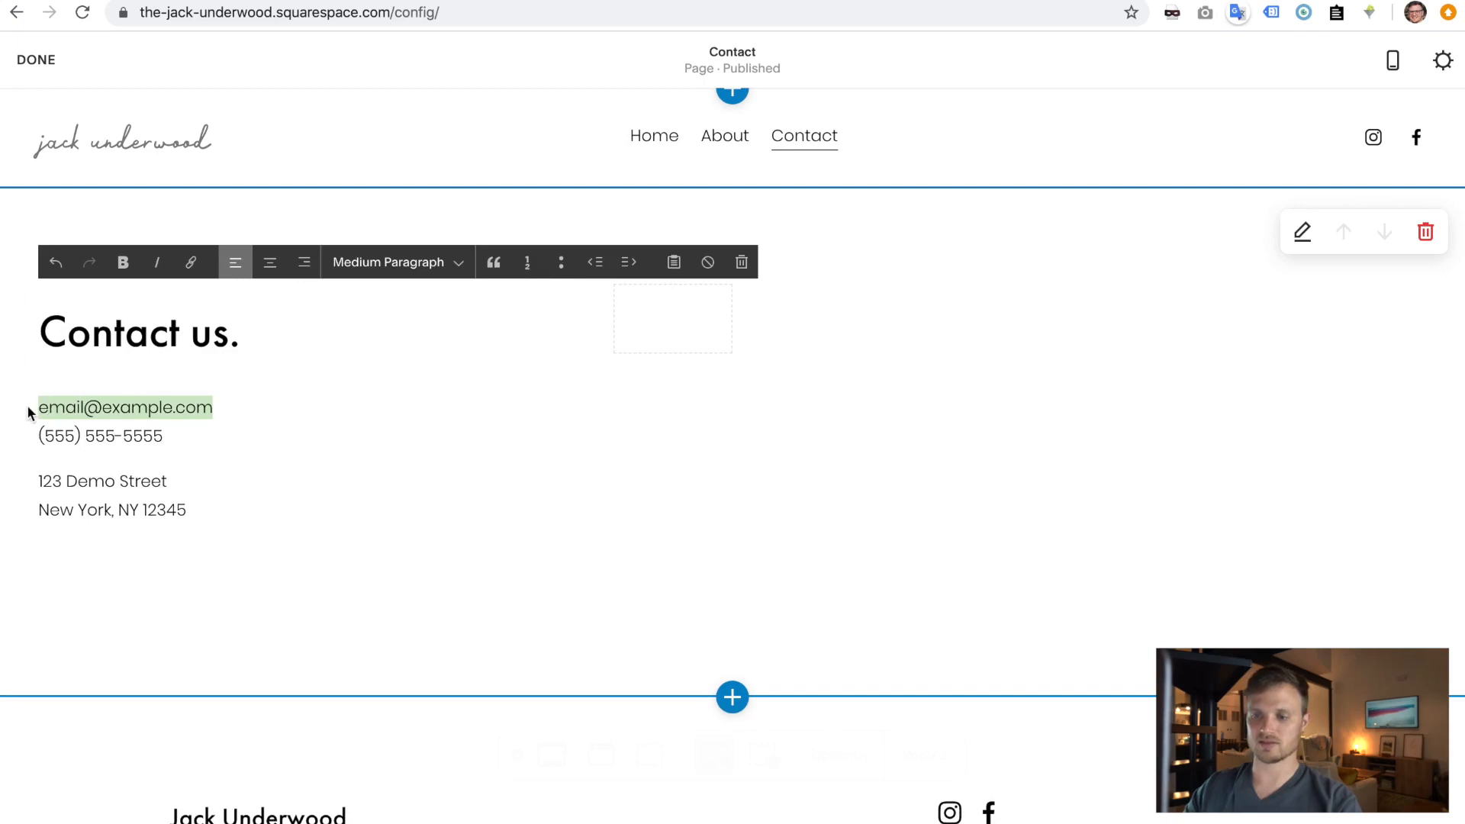
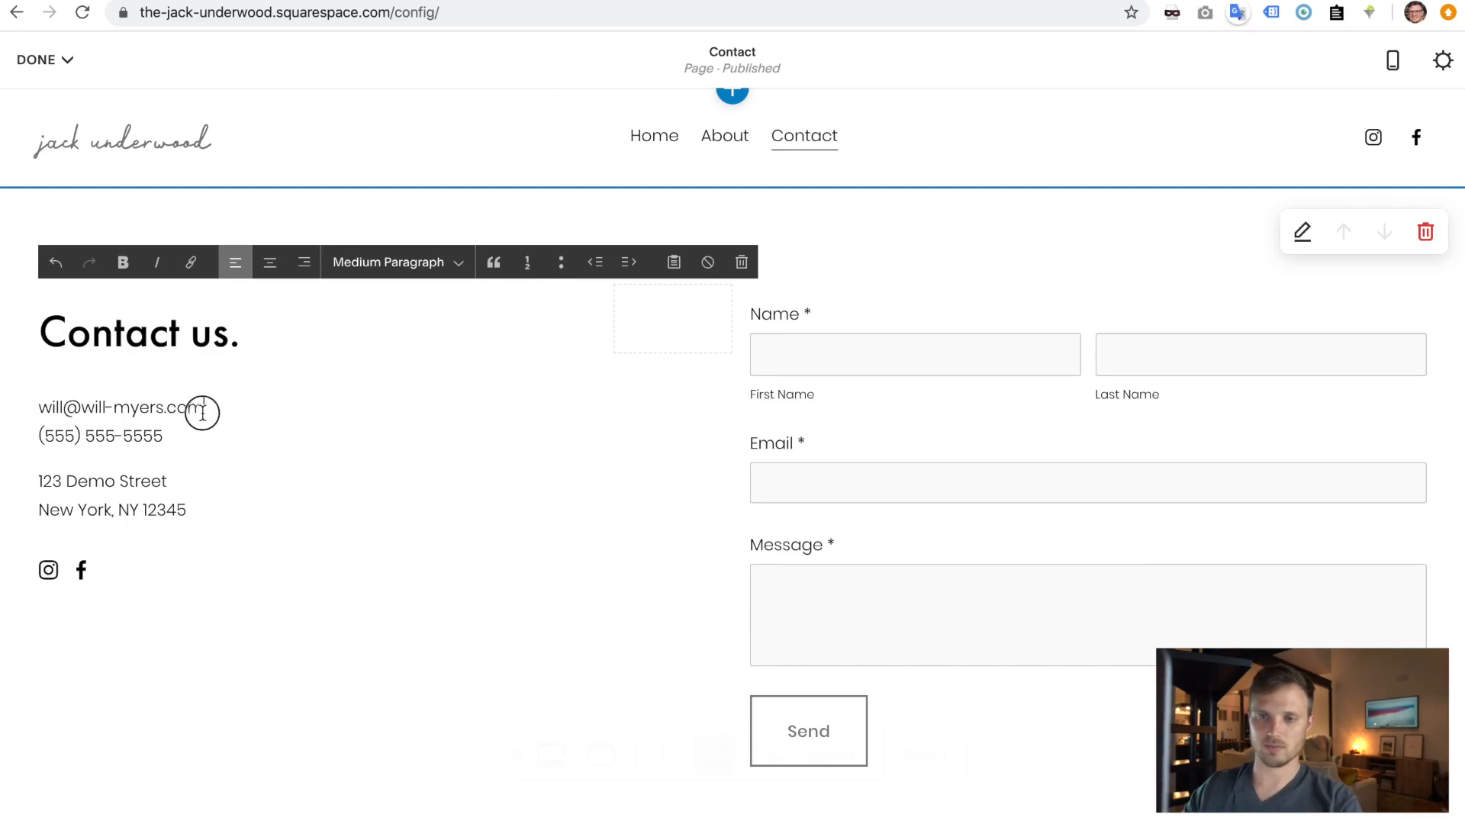
pyautogui.moveTo(204, 408); pyautogui.dragTo(23, 414)
pyautogui.press('super+c')
pyautogui.click(204, 271)
pyautogui.click(156, 490)
pyautogui.write('mailt')
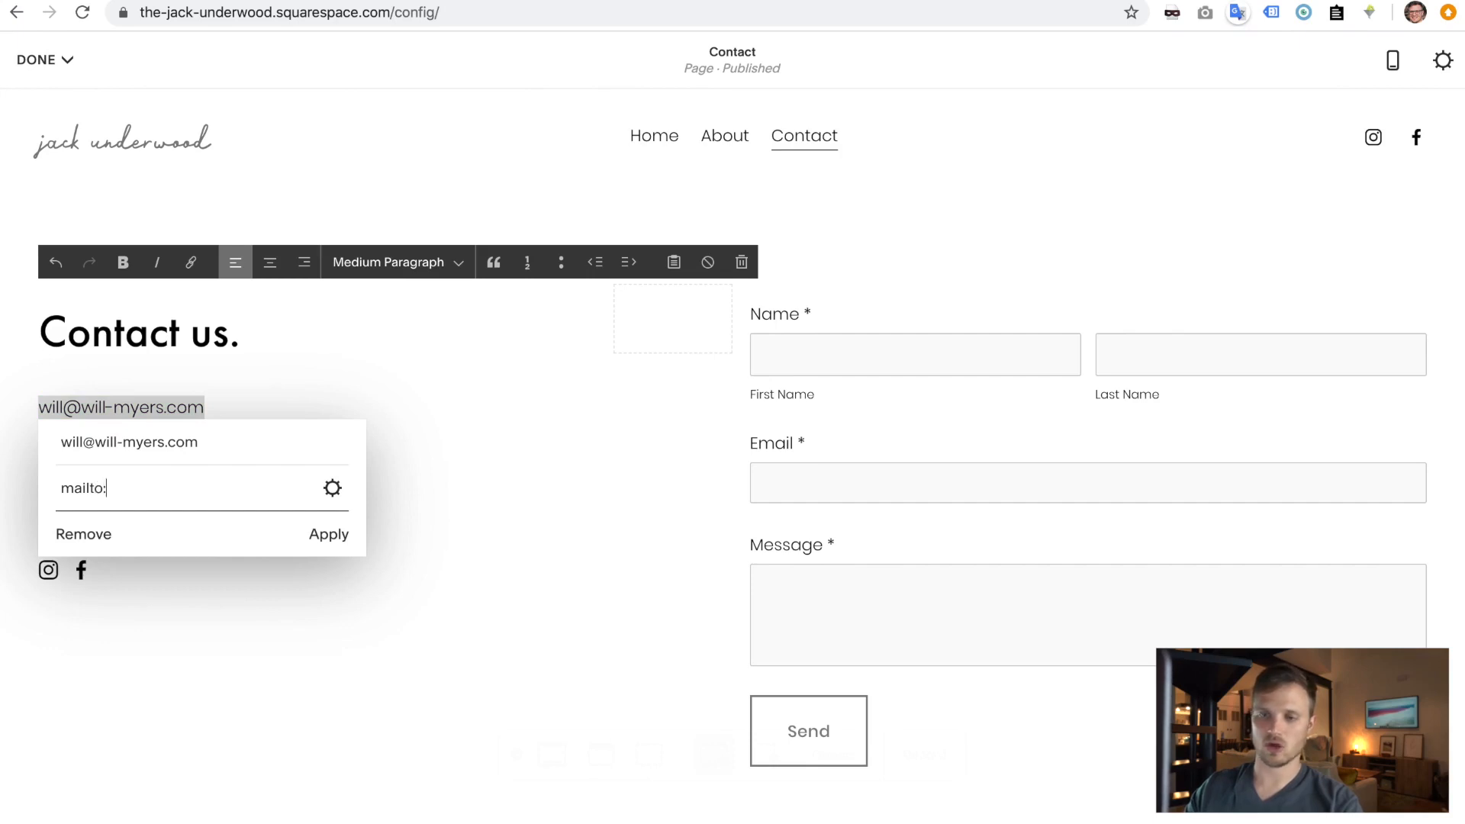
pyautogui.write('o:')
pyautogui.press('super+v')
pyautogui.click(328, 535)
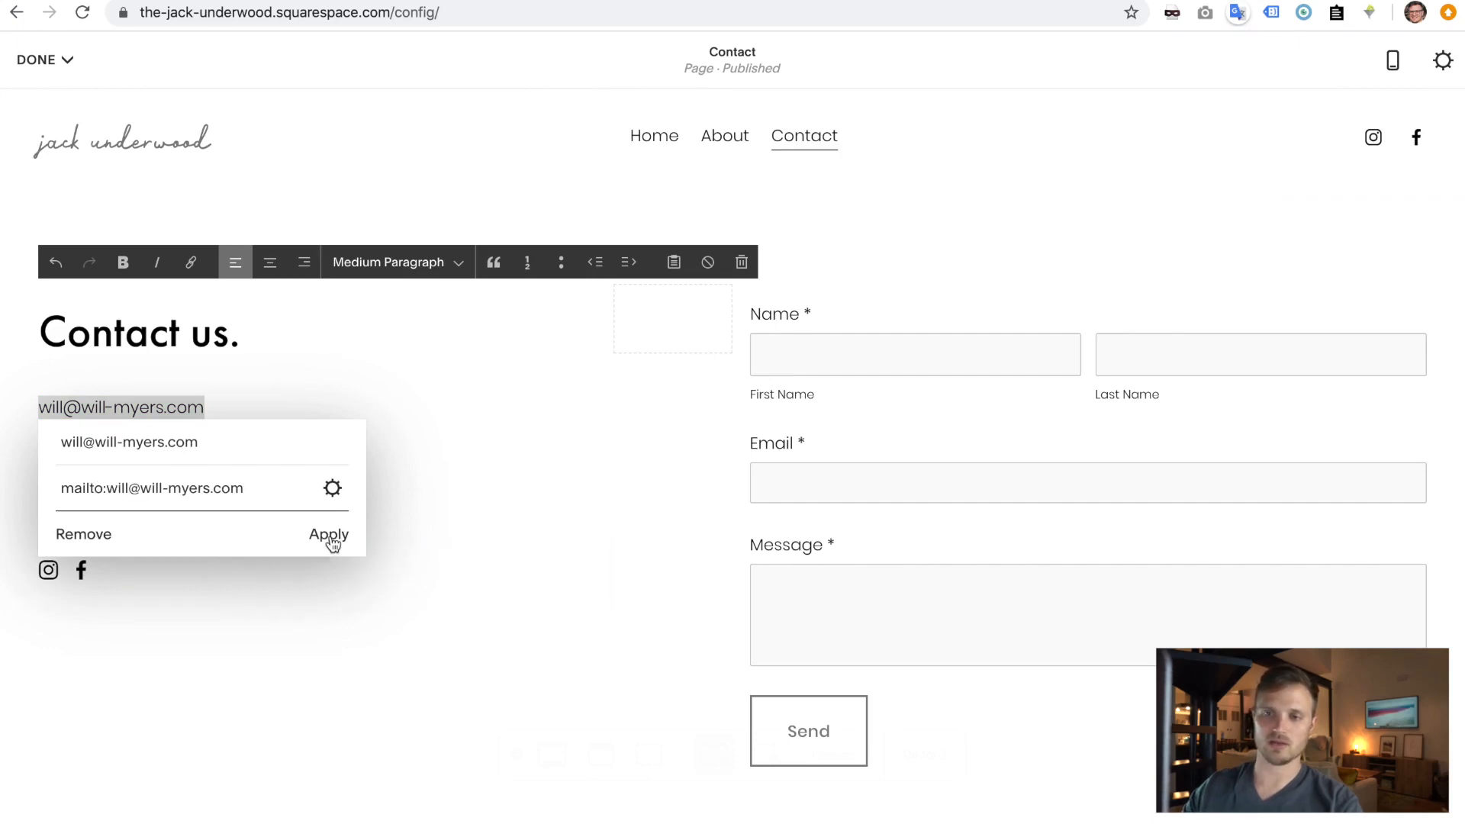
# - Turn the phone number into a Phone-type link using the pasted number
pyautogui.moveTo(186, 447); pyautogui.dragTo(38, 436)
pyautogui.hotkey('ctrl', 'c')
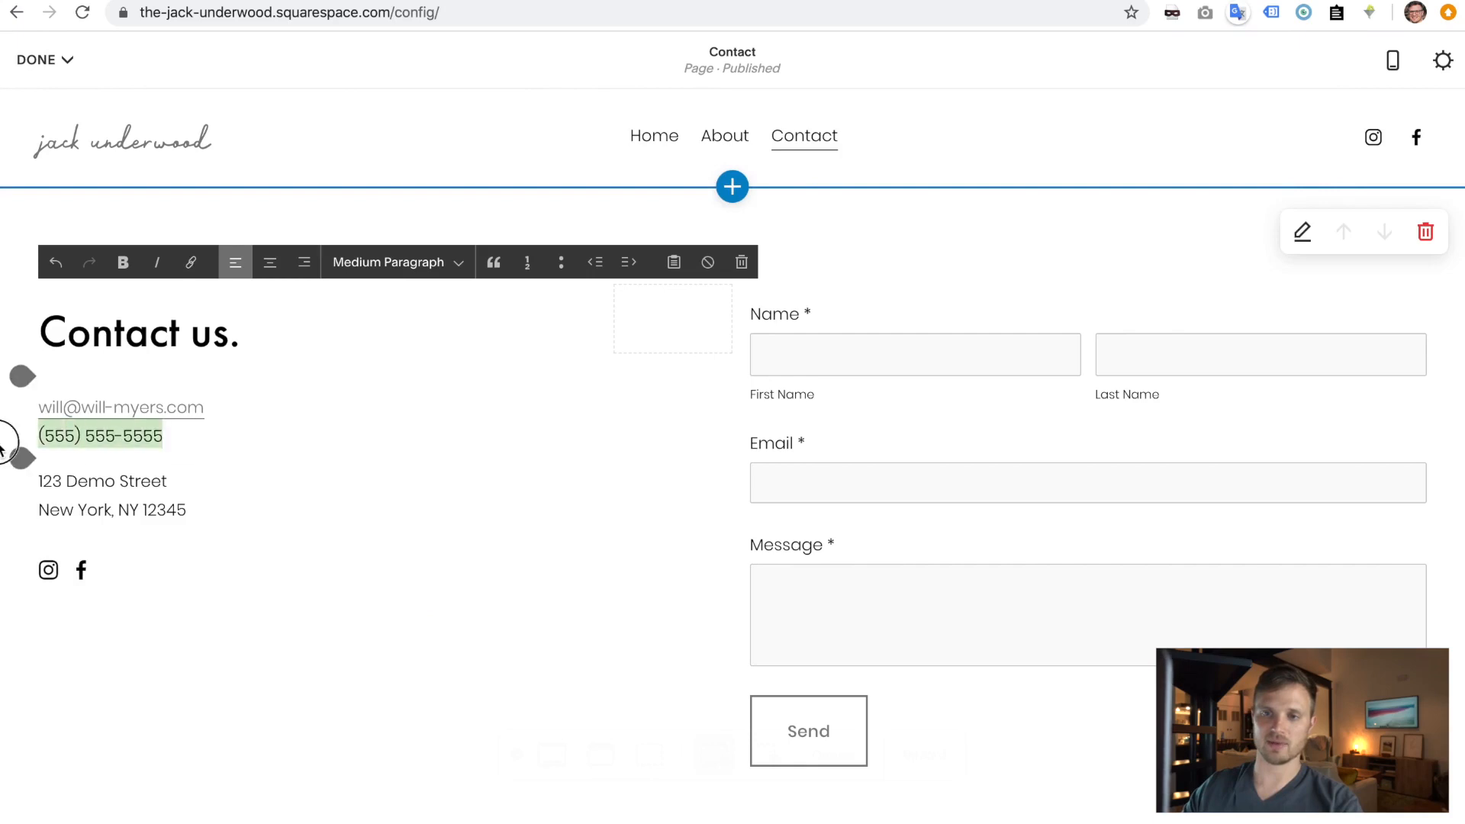
pyautogui.click(191, 261)
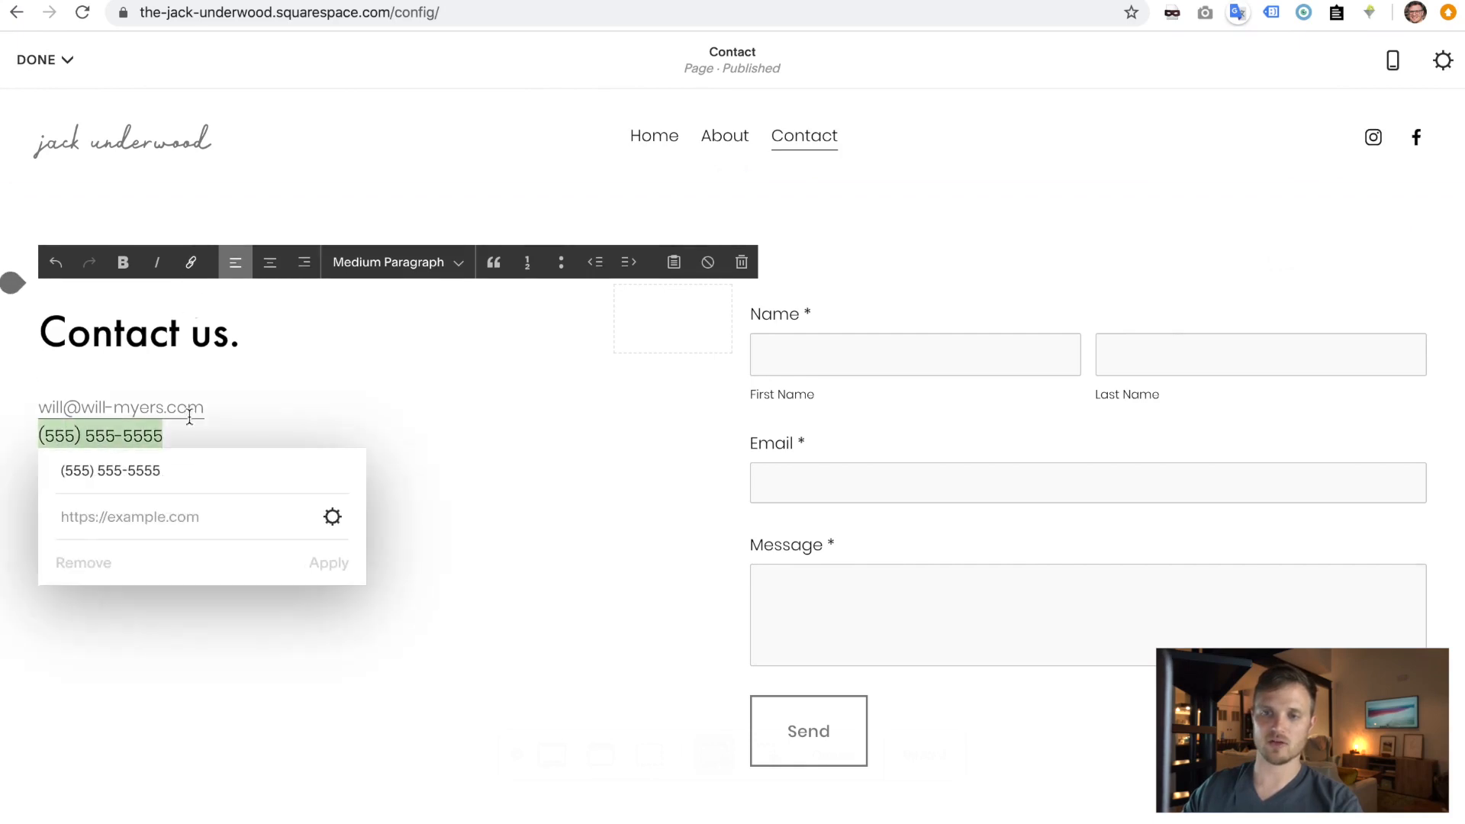
pyautogui.click(335, 518)
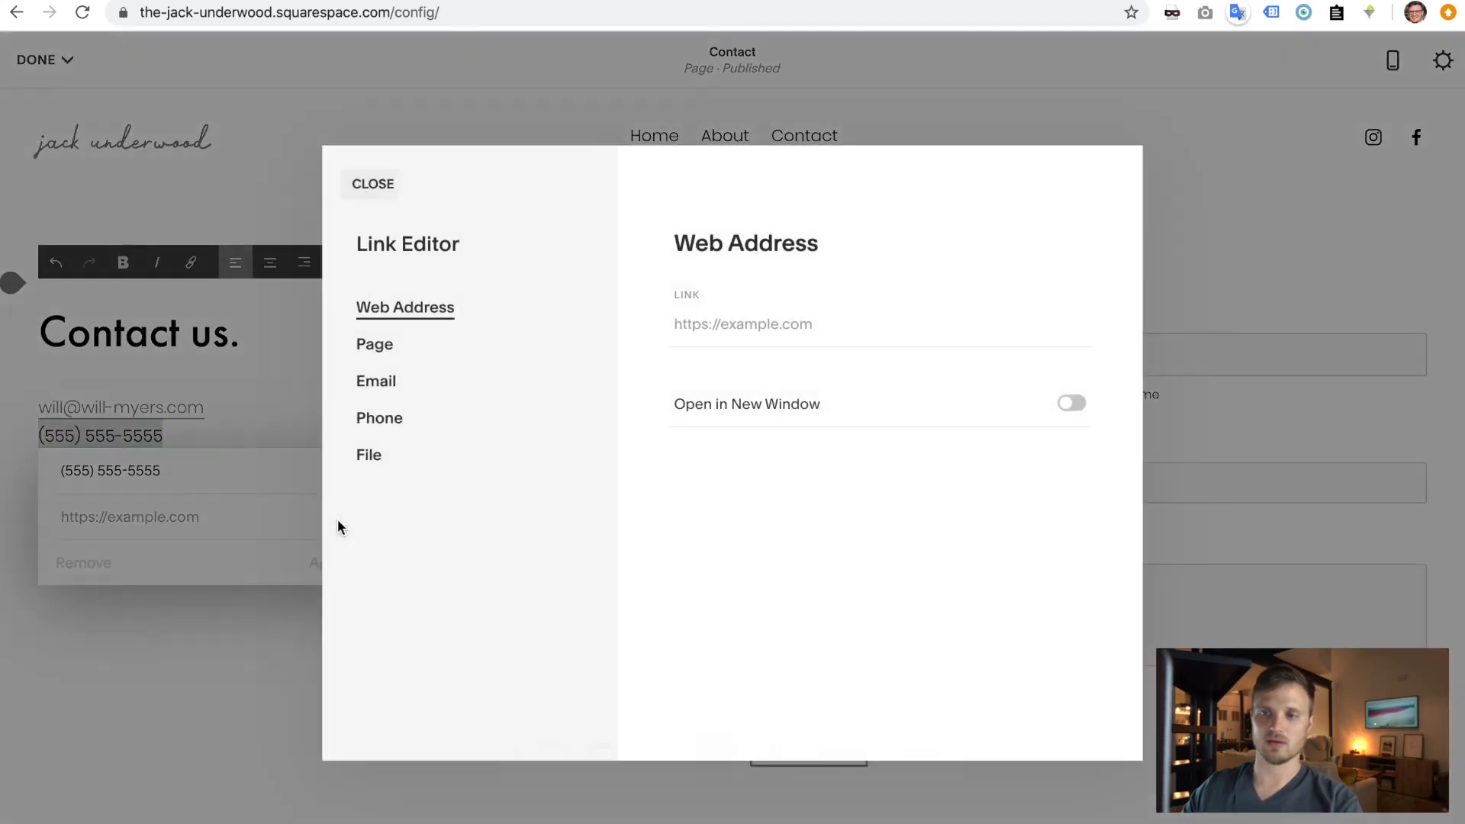
pyautogui.click(377, 432)
pyautogui.click(775, 324)
pyautogui.hotkey('ctrl', 'v')
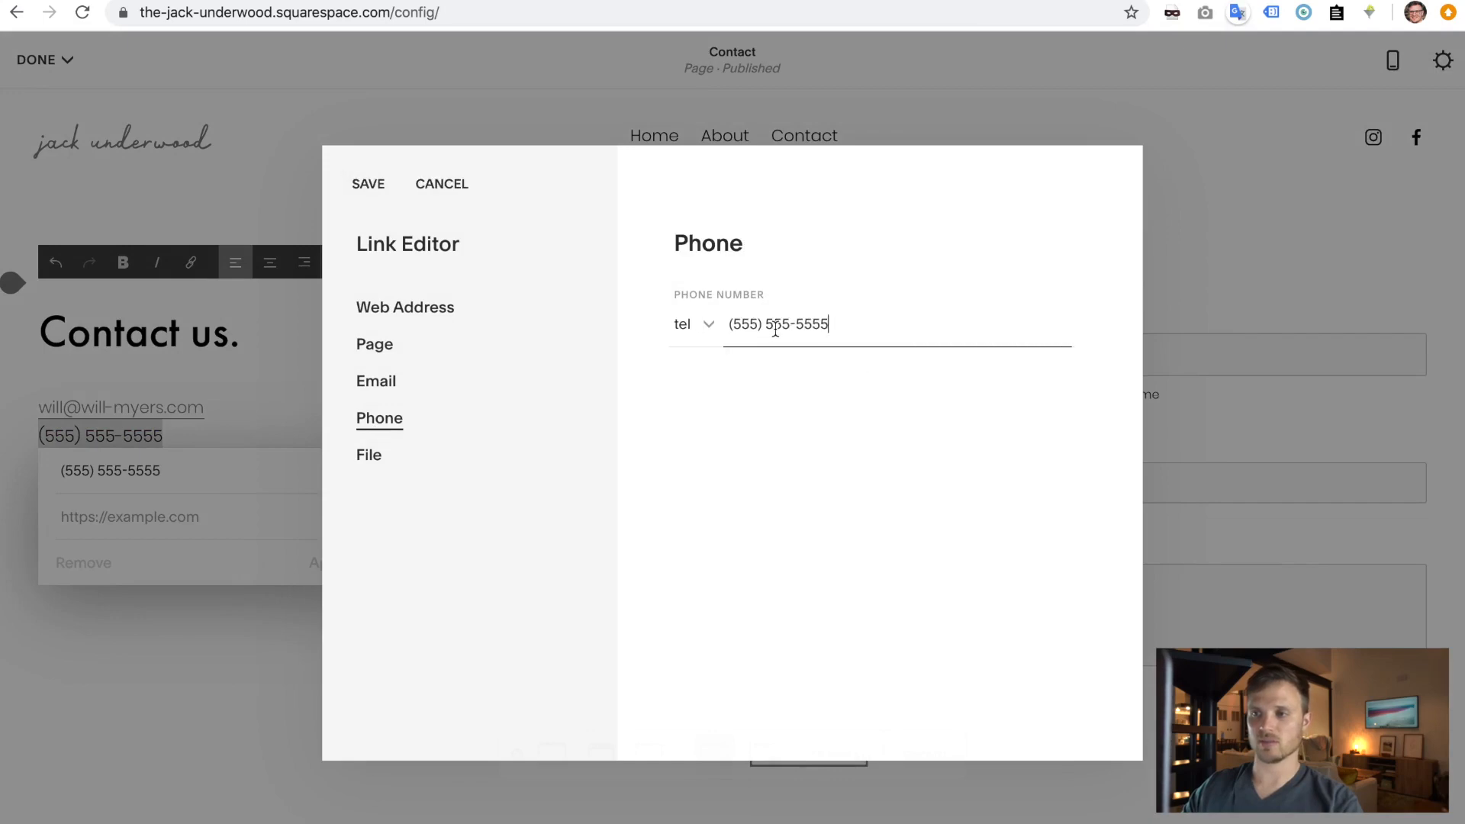
pyautogui.click(385, 190)
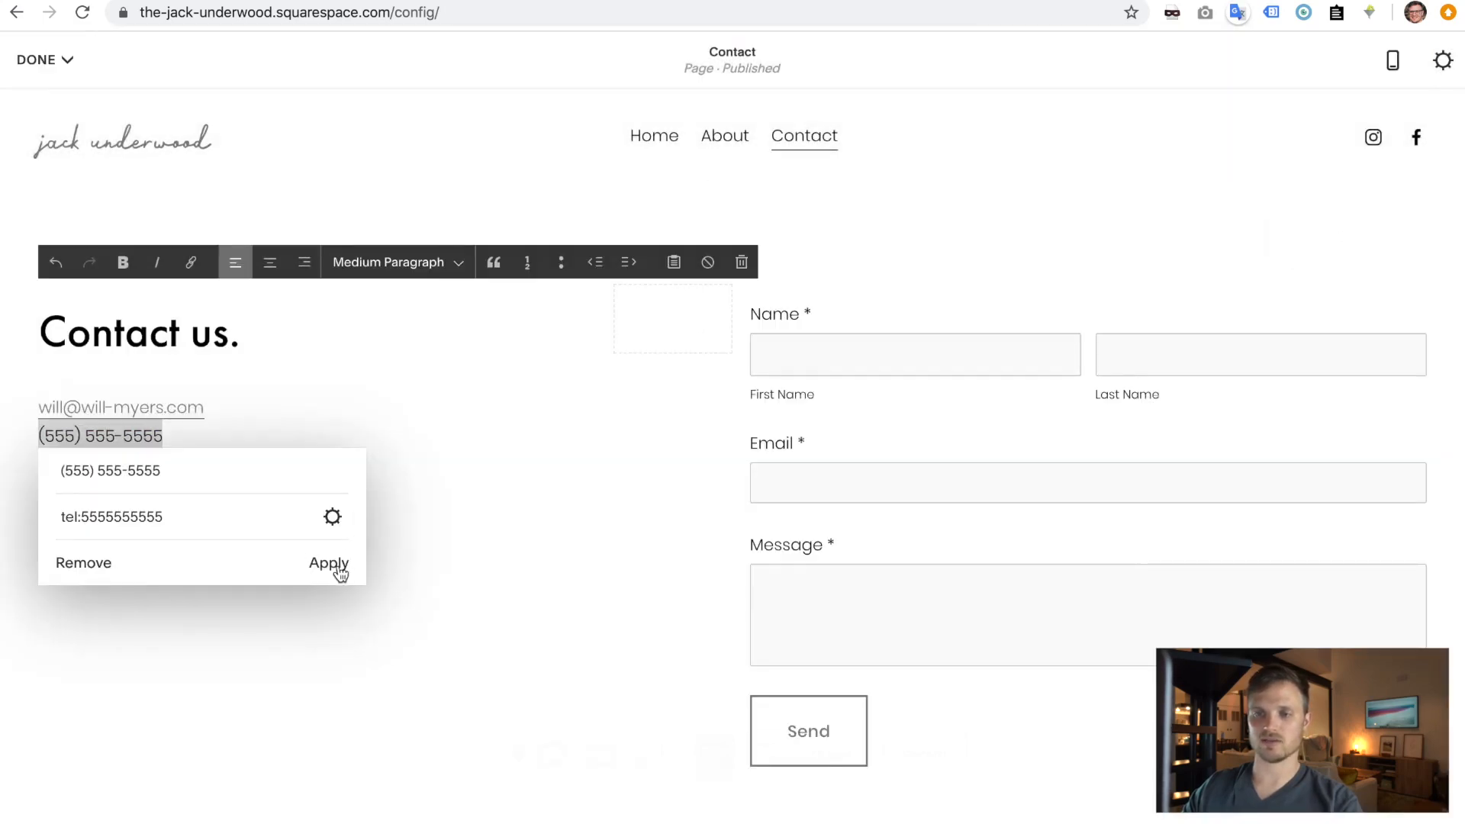
pyautogui.click(330, 563)
# - Delete both street address lines and save the Contact page
pyautogui.moveTo(204, 516); pyautogui.dragTo(16, 484)
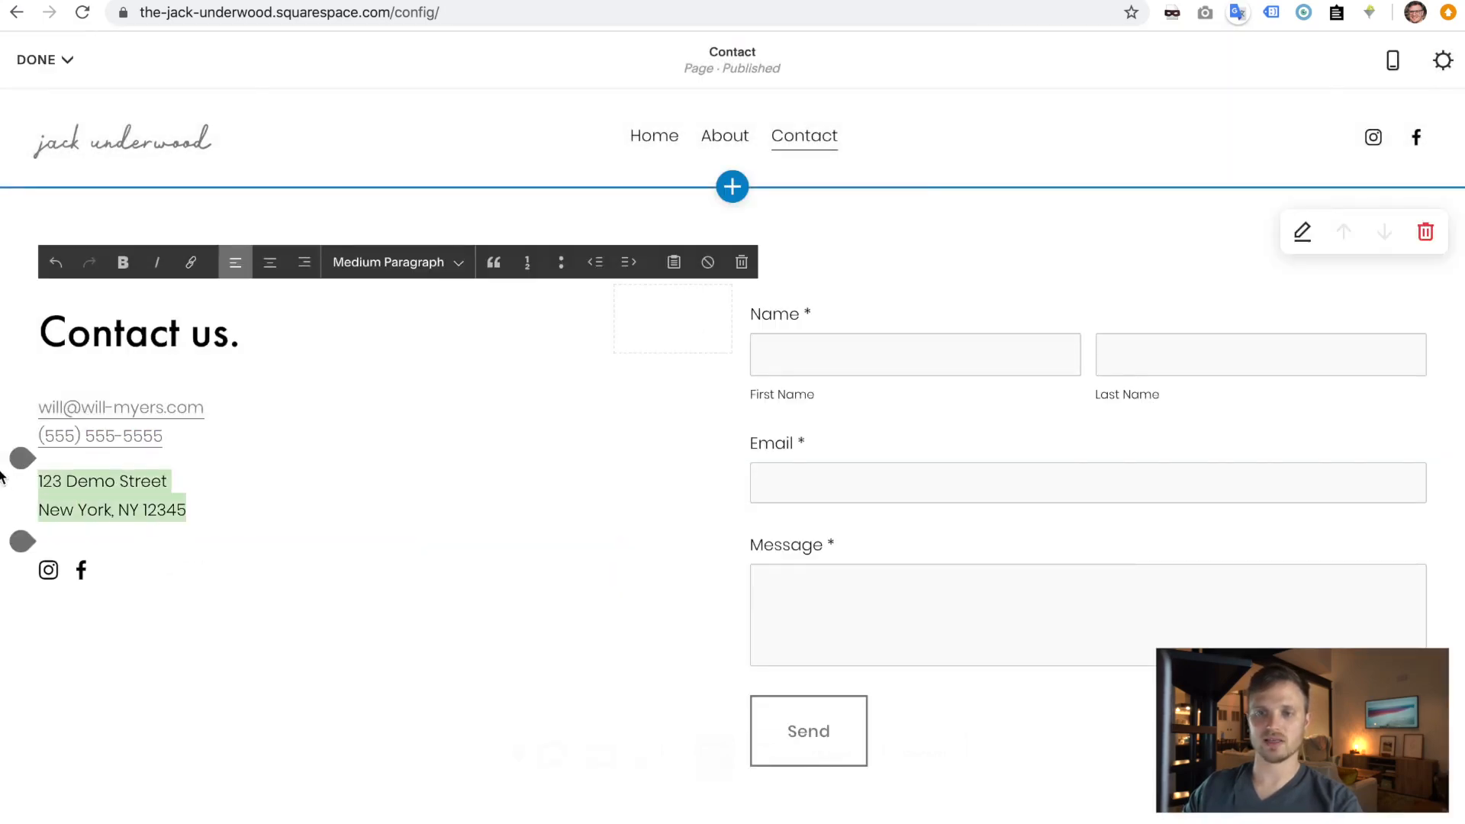
pyautogui.press('BackSpace')
pyautogui.press('BackSpace')
pyautogui.scroll(-4, 982, 616)
pyautogui.scroll(4, 983, 616)
pyautogui.click(36, 59)
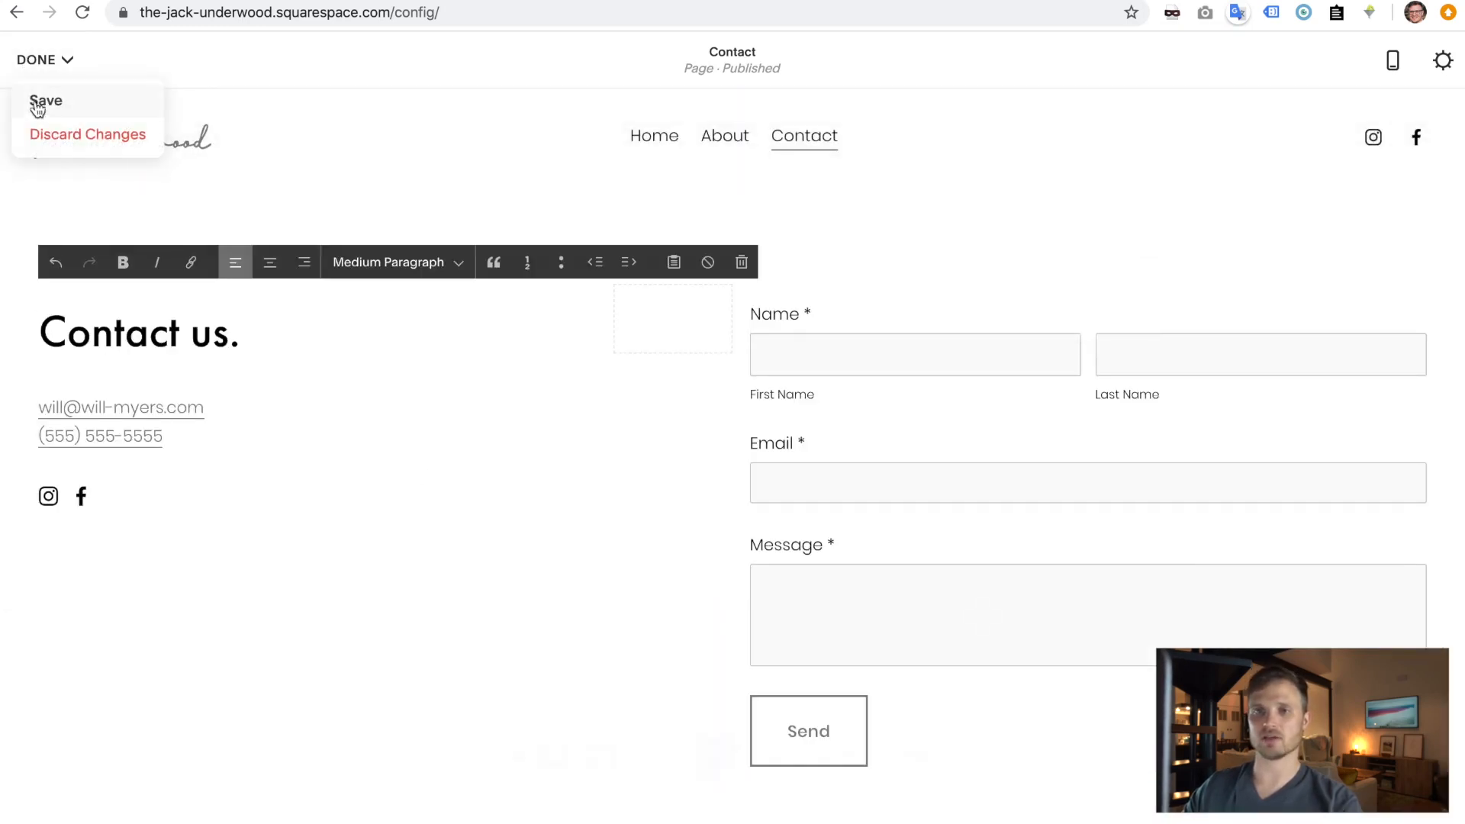
pyautogui.click(44, 99)
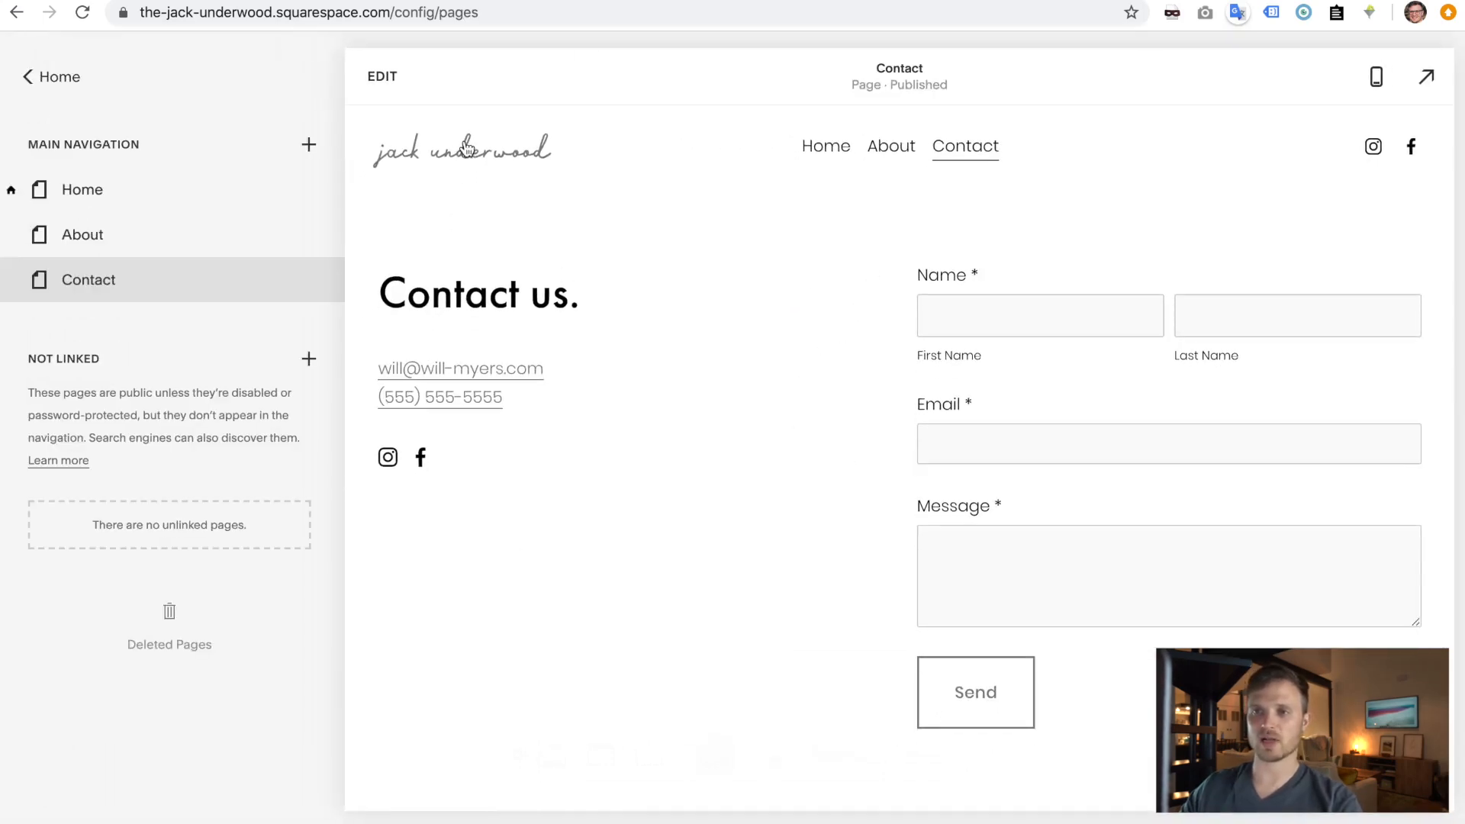
# - Open the Home page in edit mode and bring up the hero image block's settings
pyautogui.click(440, 159)
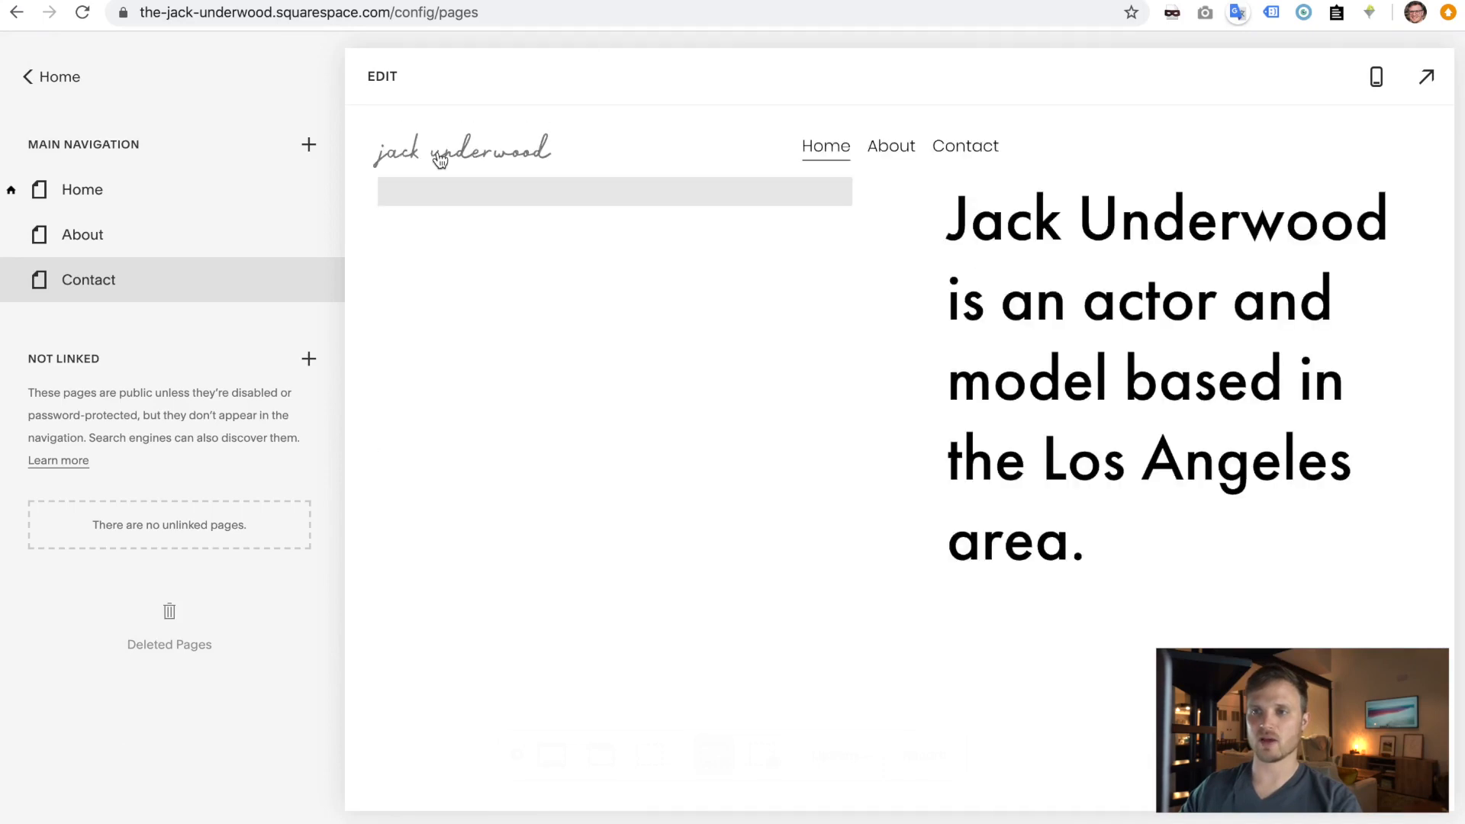
pyautogui.click(385, 79)
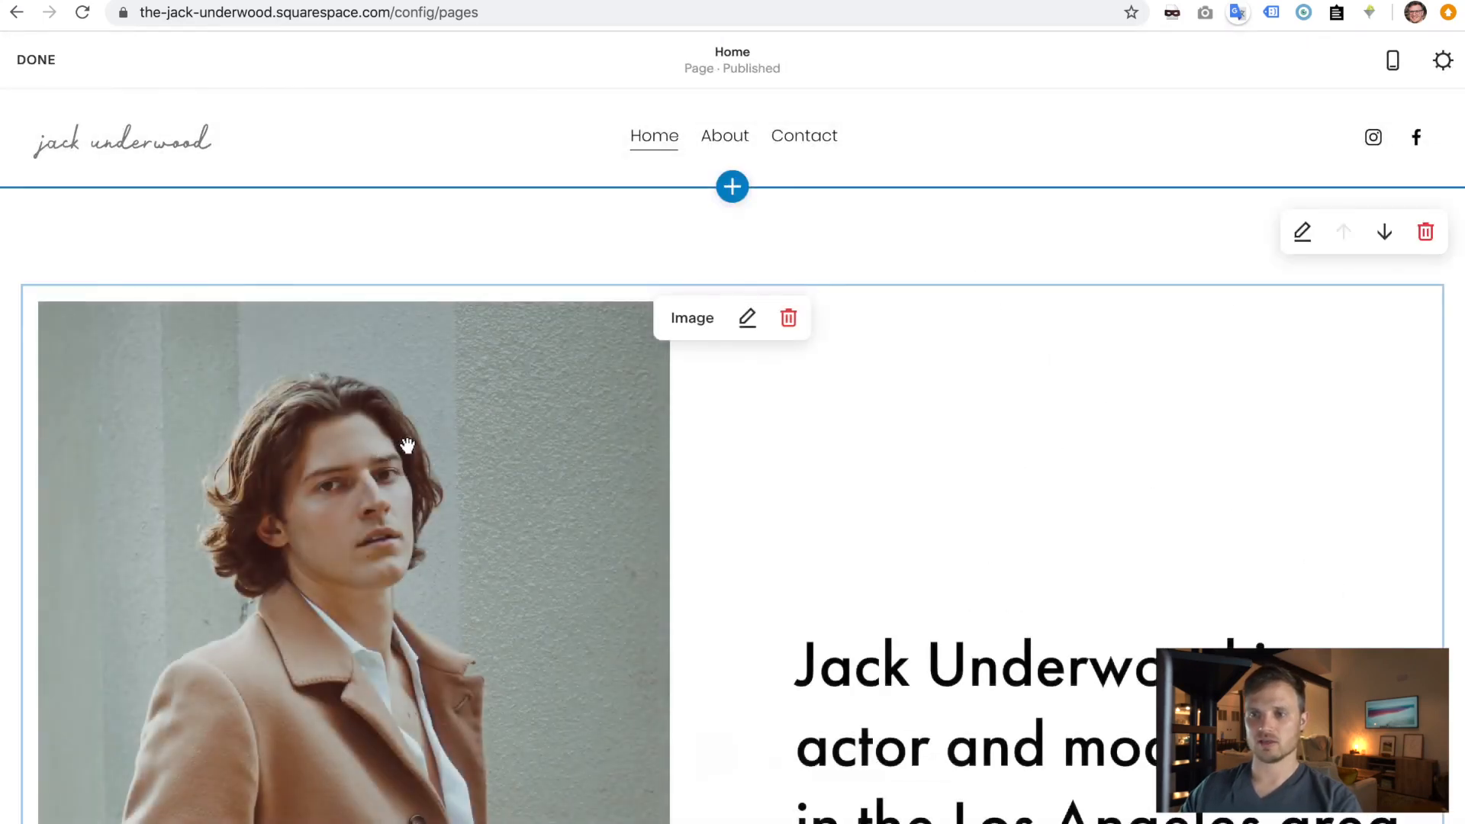
pyautogui.doubleClick(407, 440)
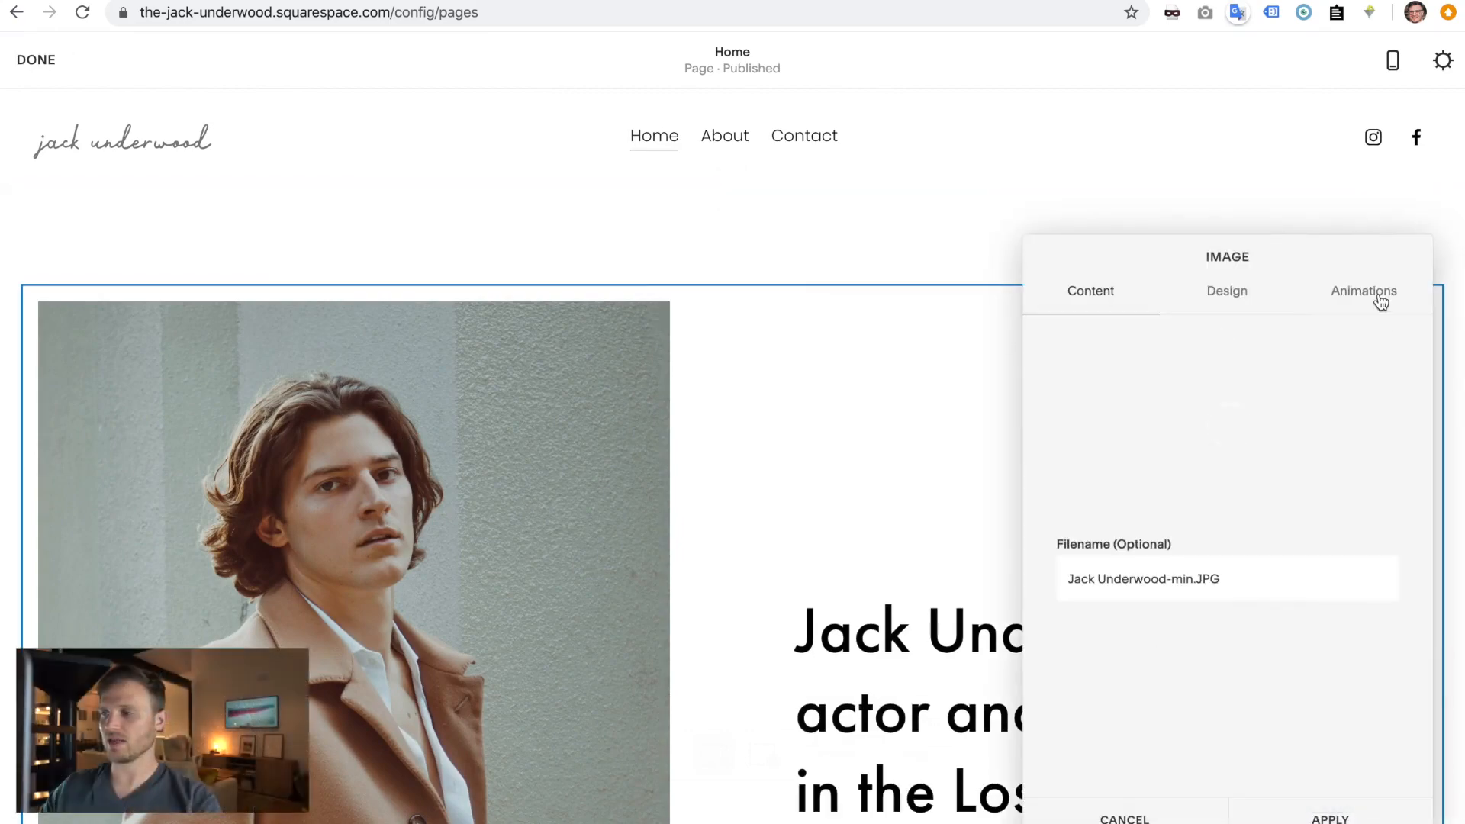
pyautogui.scroll(-7, 785, 473)
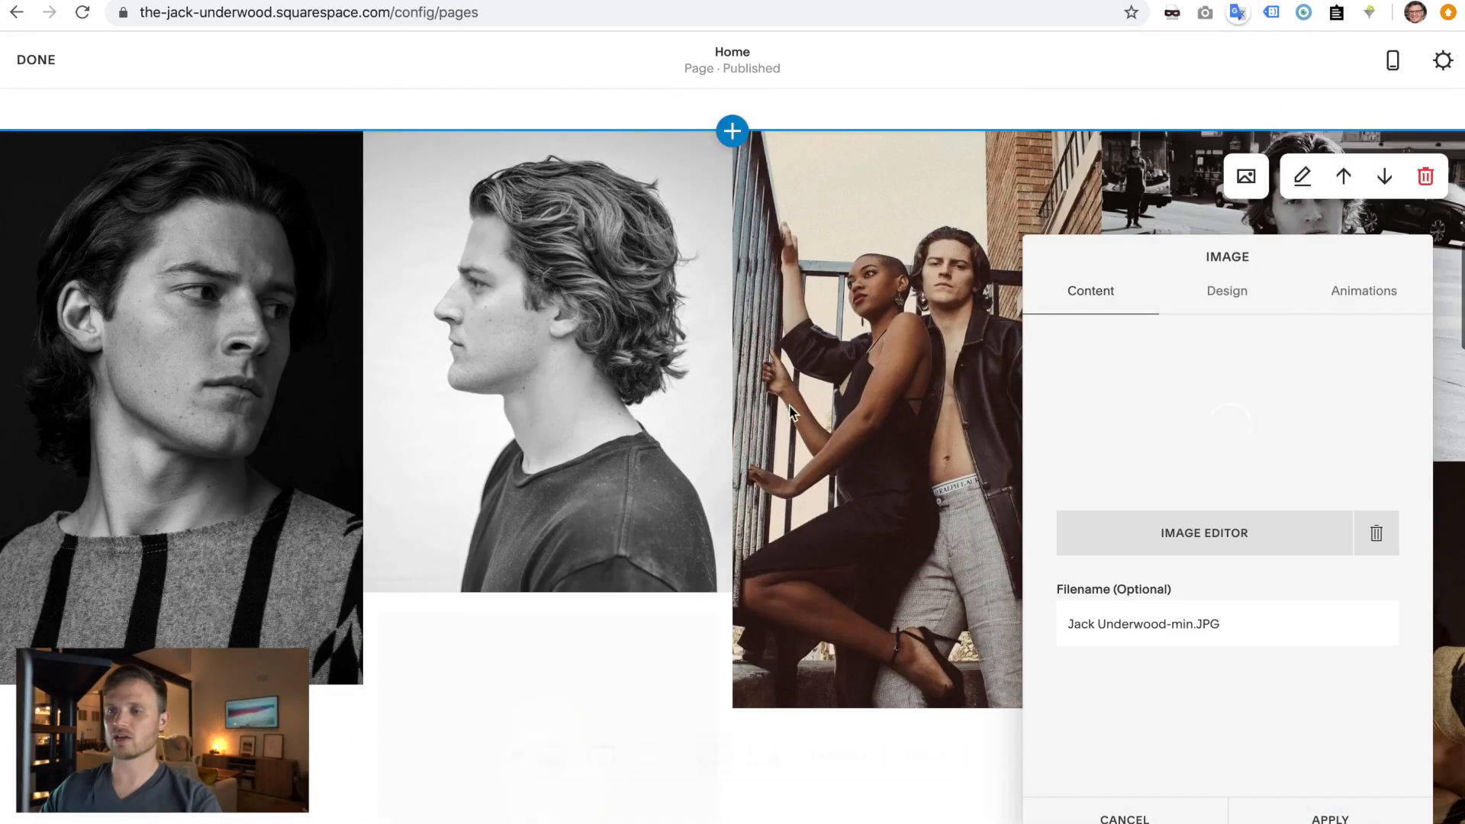
pyautogui.scroll(3, 787, 480)
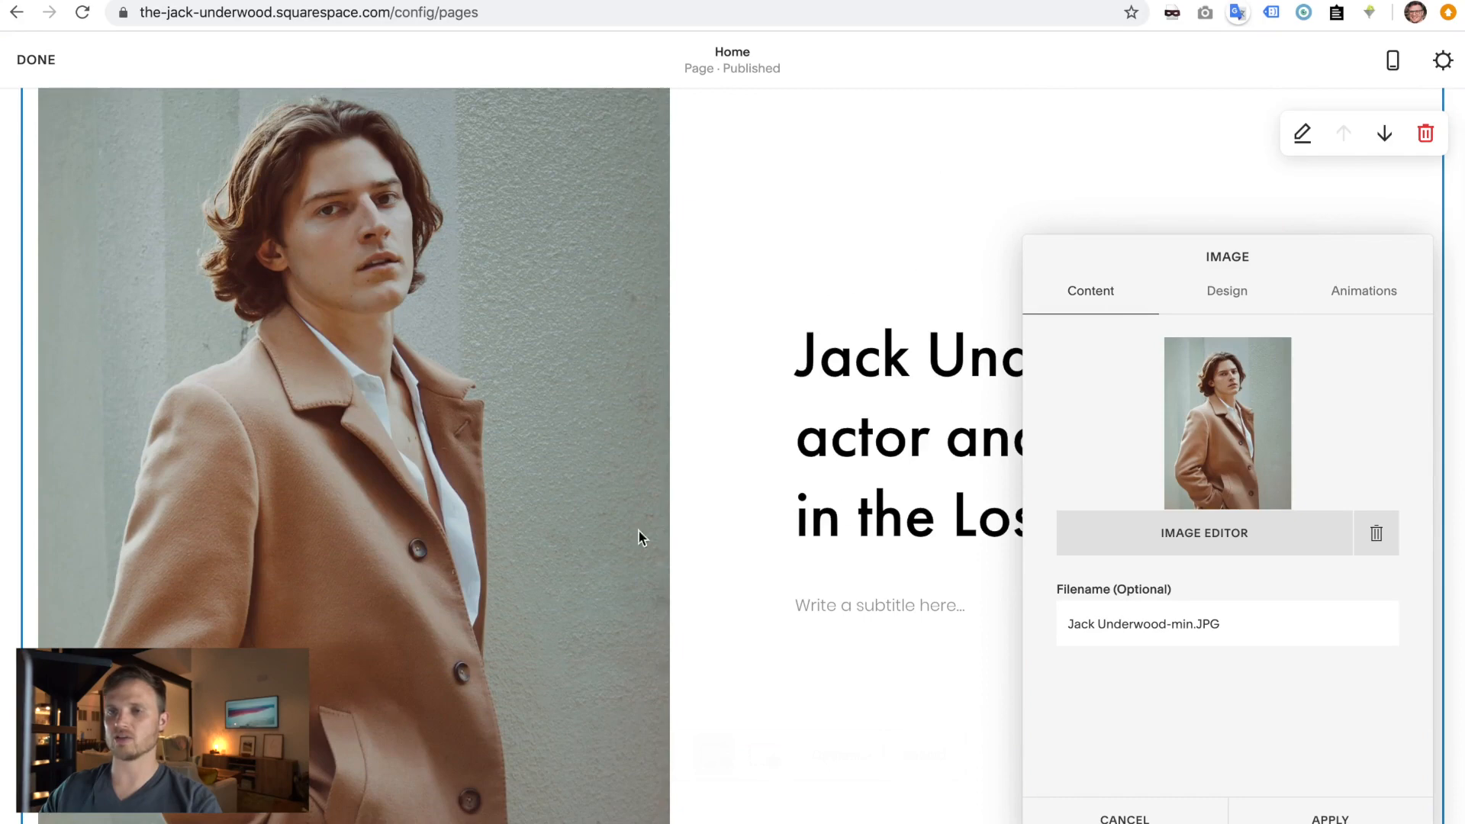
pyautogui.scroll(2, 717, 321)
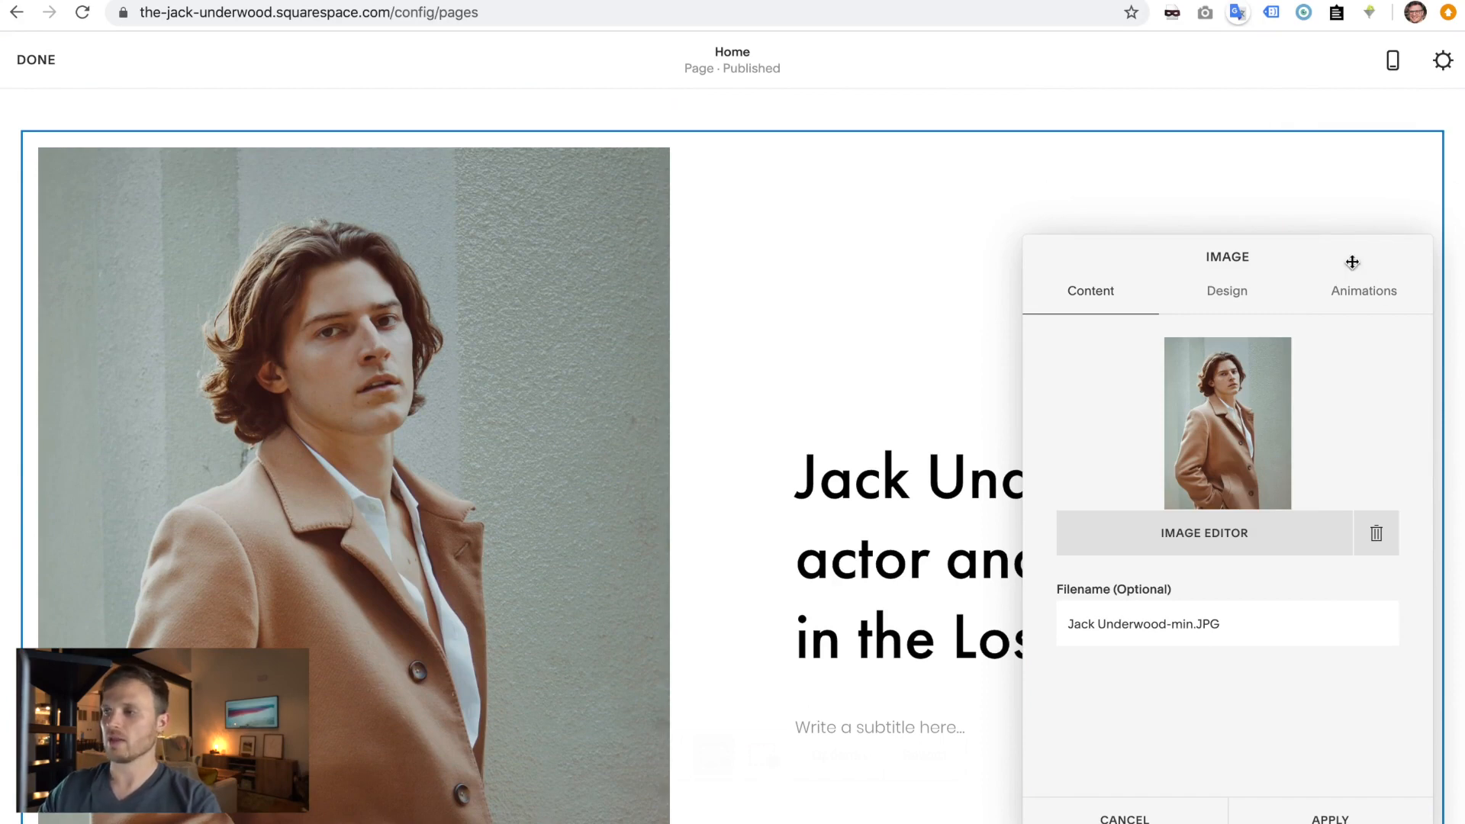
# - Preview the Collage, Overlap, Stack, Inline, Poster and Card layouts for the image block
pyautogui.click(1228, 295)
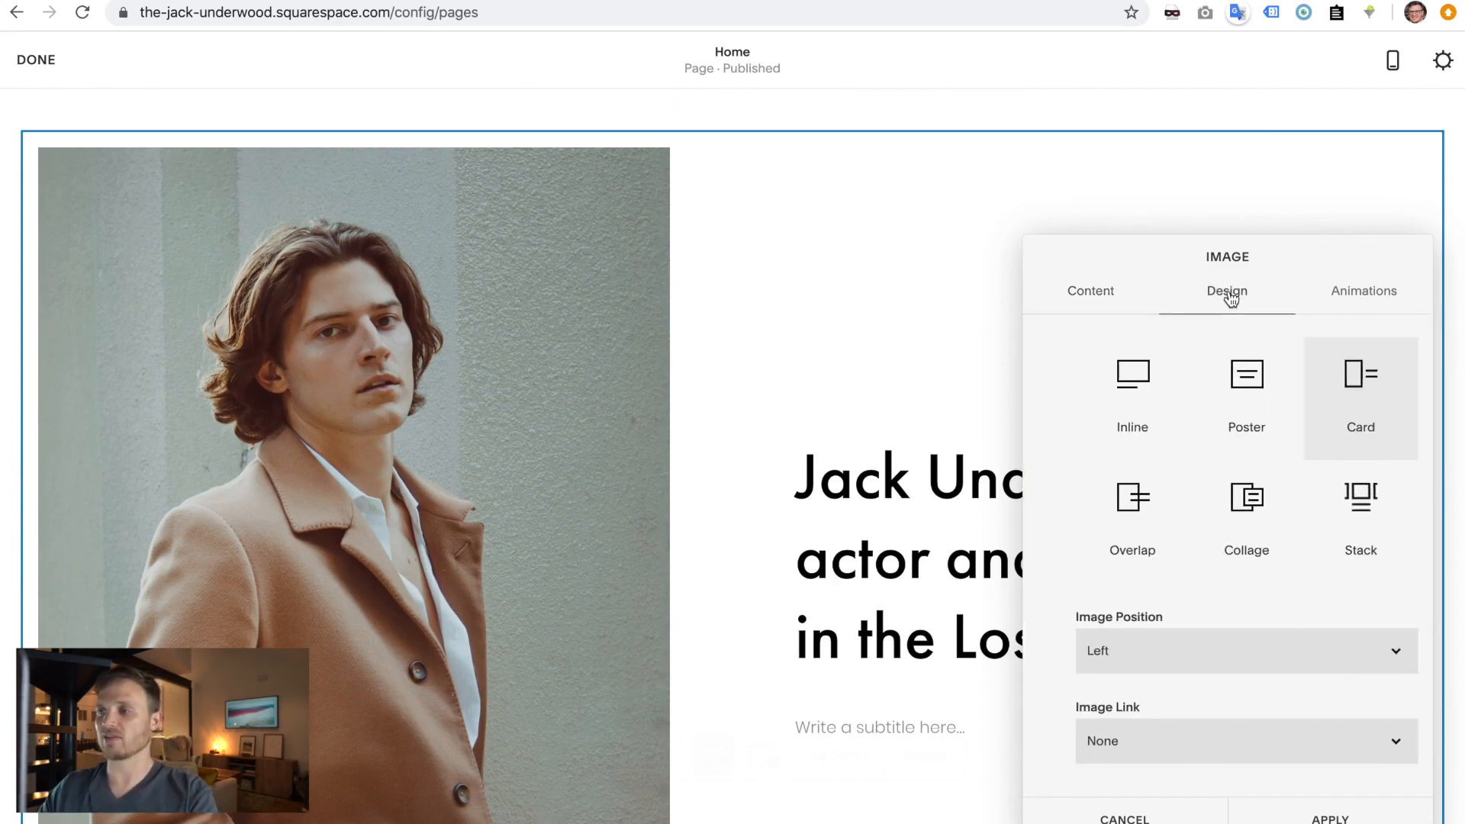
pyautogui.click(1239, 525)
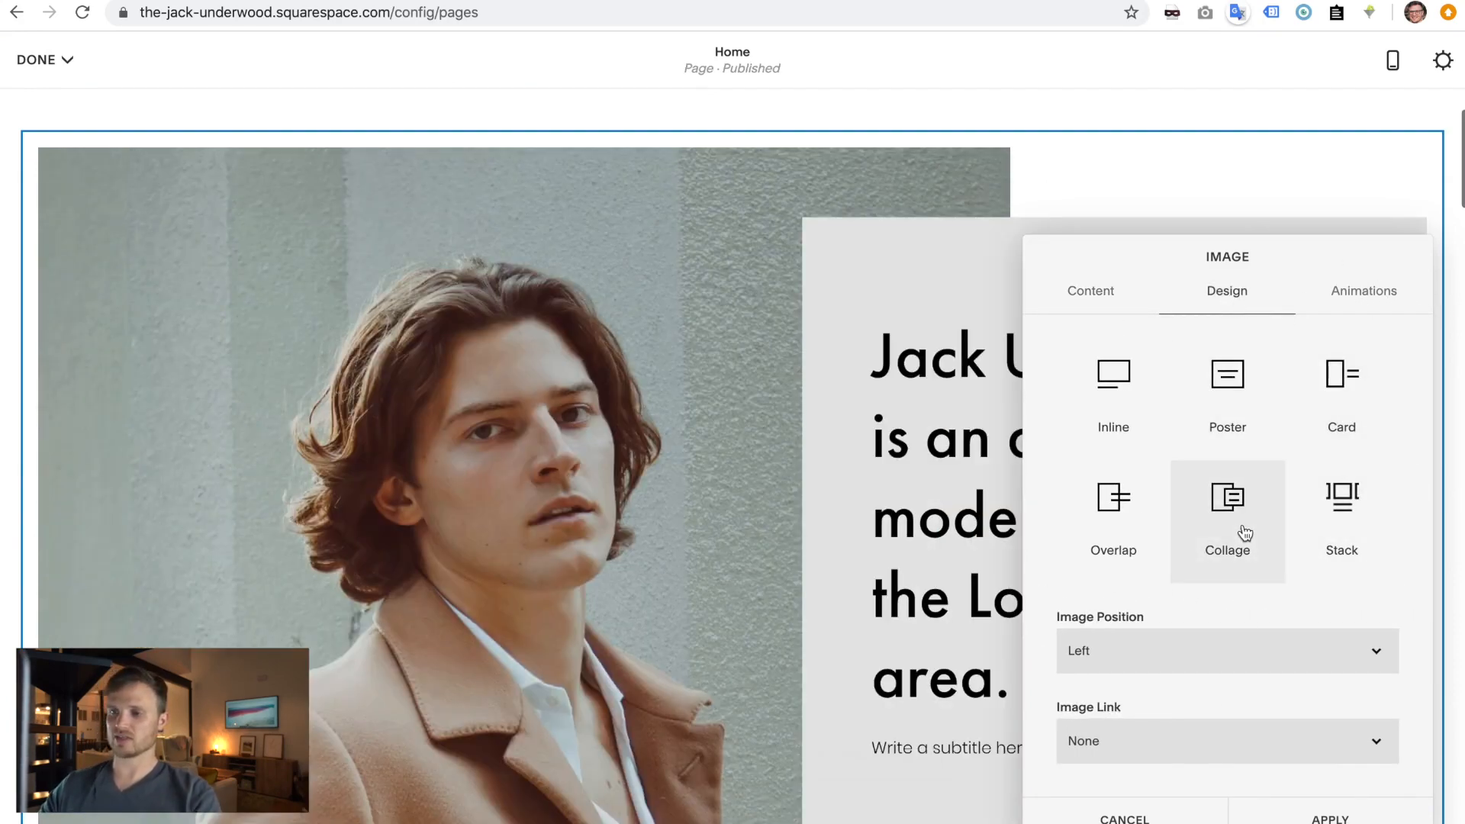
pyautogui.scroll(-3, 841, 605)
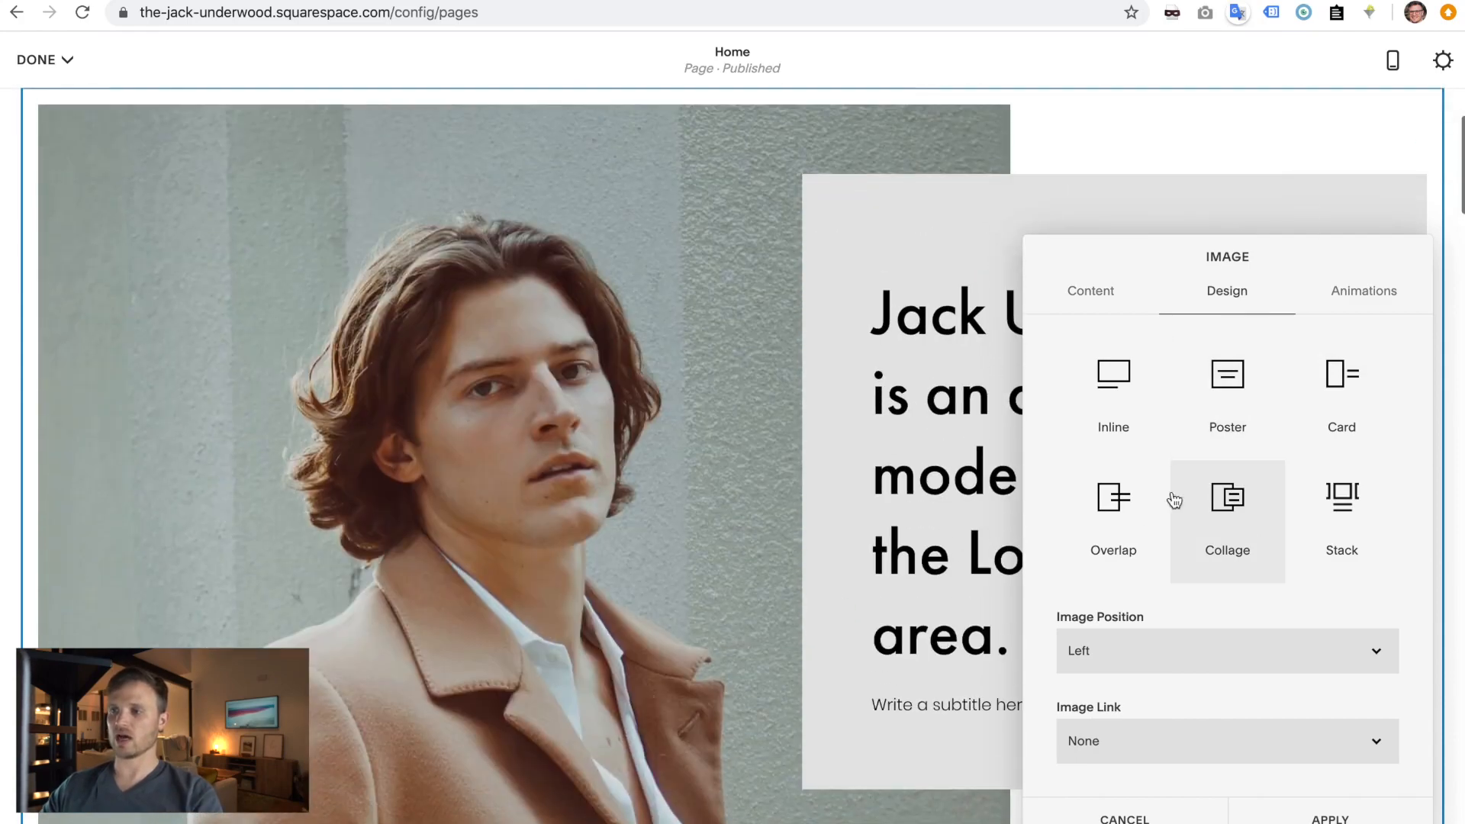
pyautogui.click(1136, 506)
pyautogui.click(1346, 511)
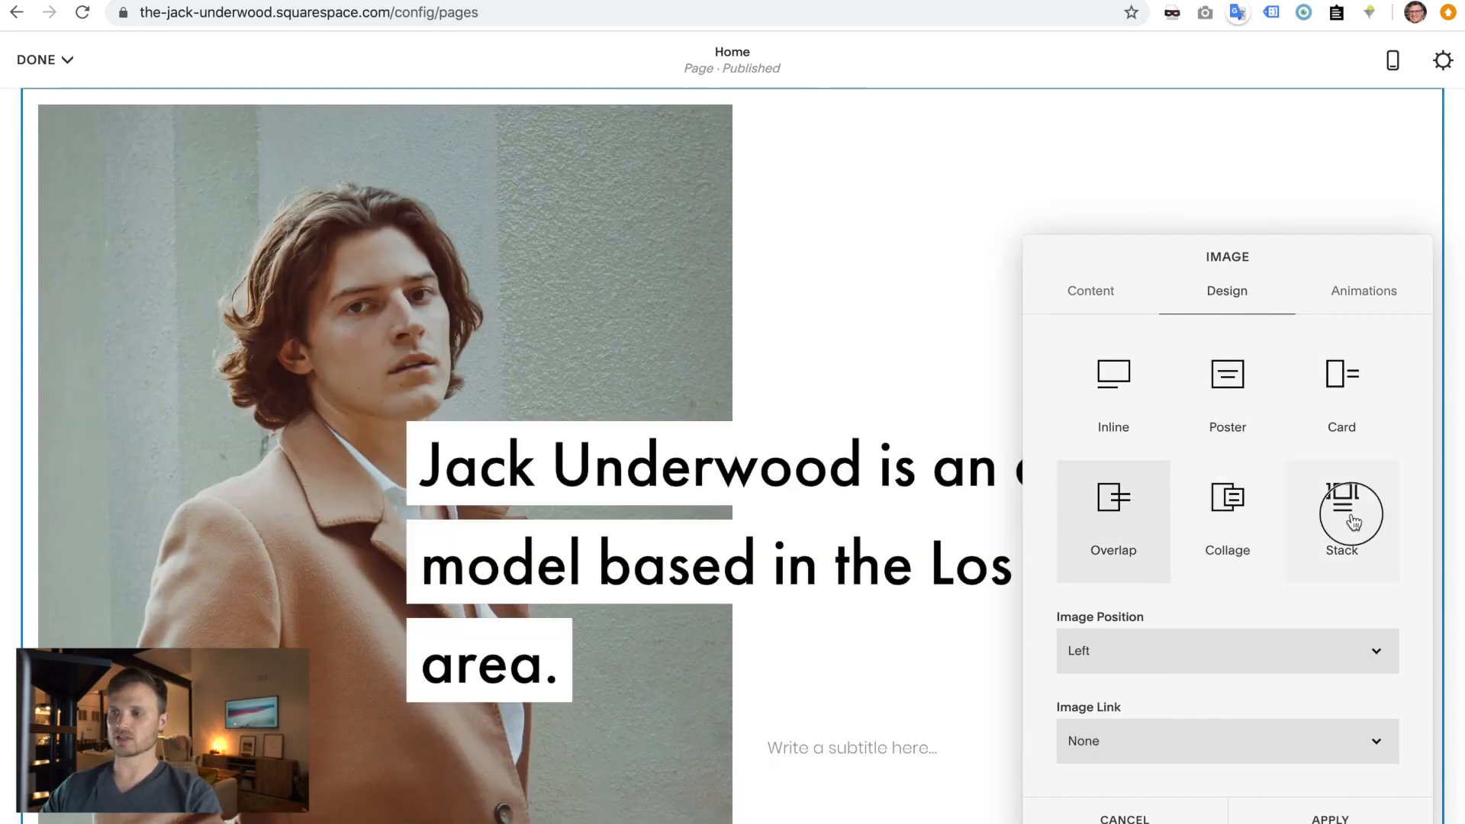
pyautogui.click(1119, 416)
pyautogui.click(1252, 399)
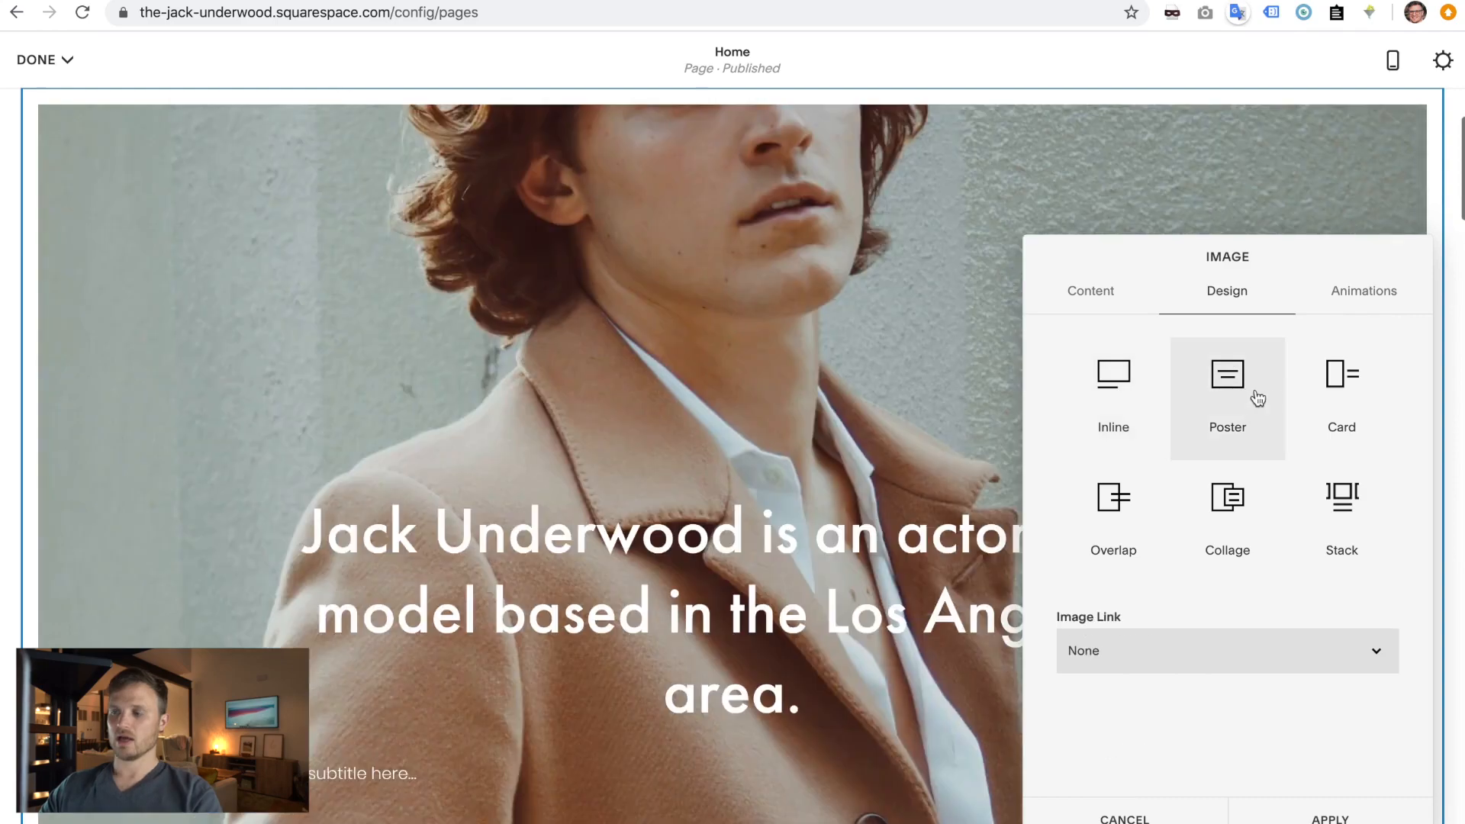
pyautogui.click(1333, 378)
# - Set the image block to the Poster layout and apply it
pyautogui.click(1219, 412)
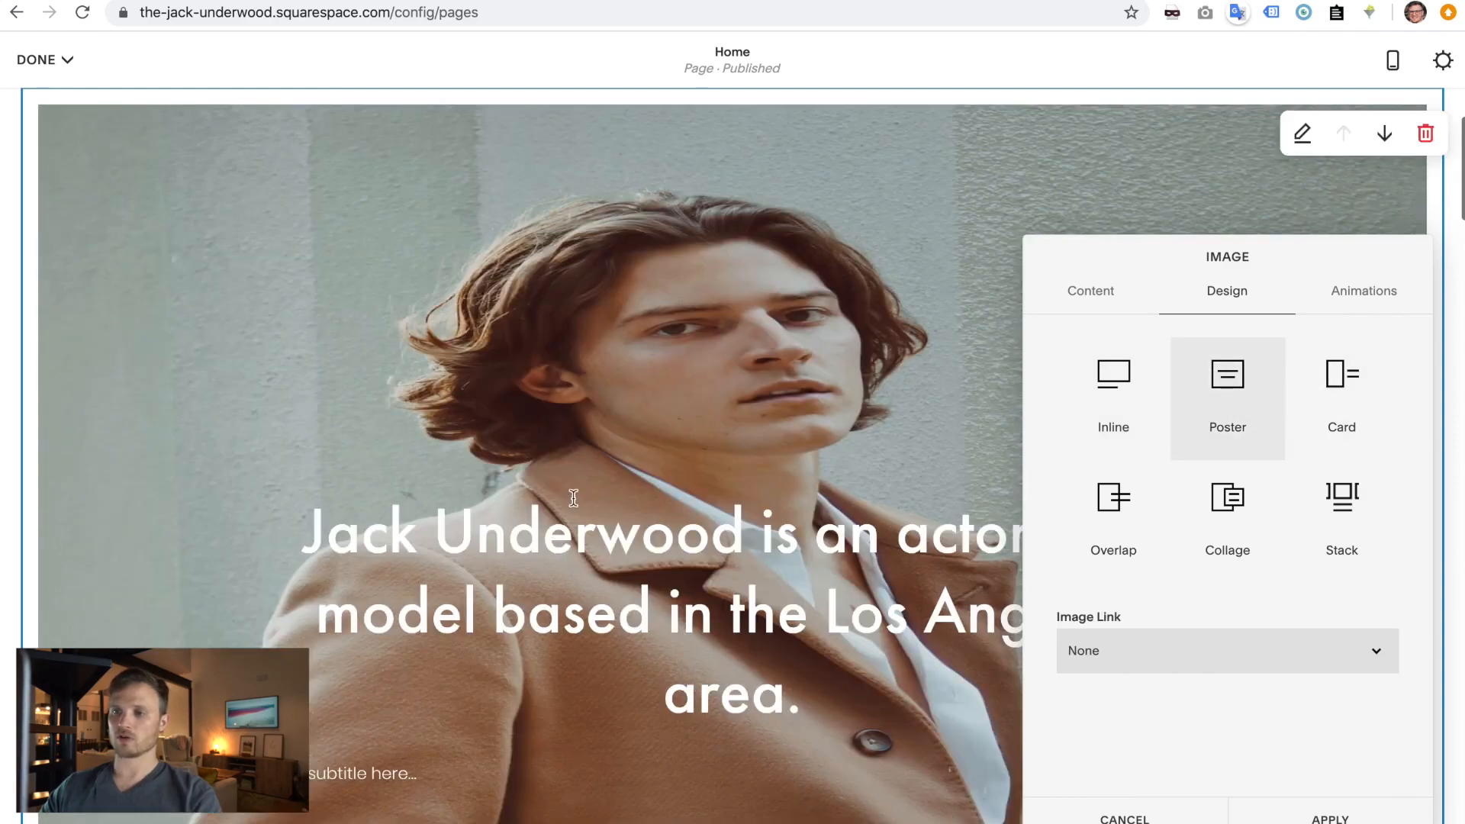
pyautogui.scroll(-2, 573, 497)
pyautogui.scroll(-4, 681, 545)
pyautogui.scroll(7, 680, 543)
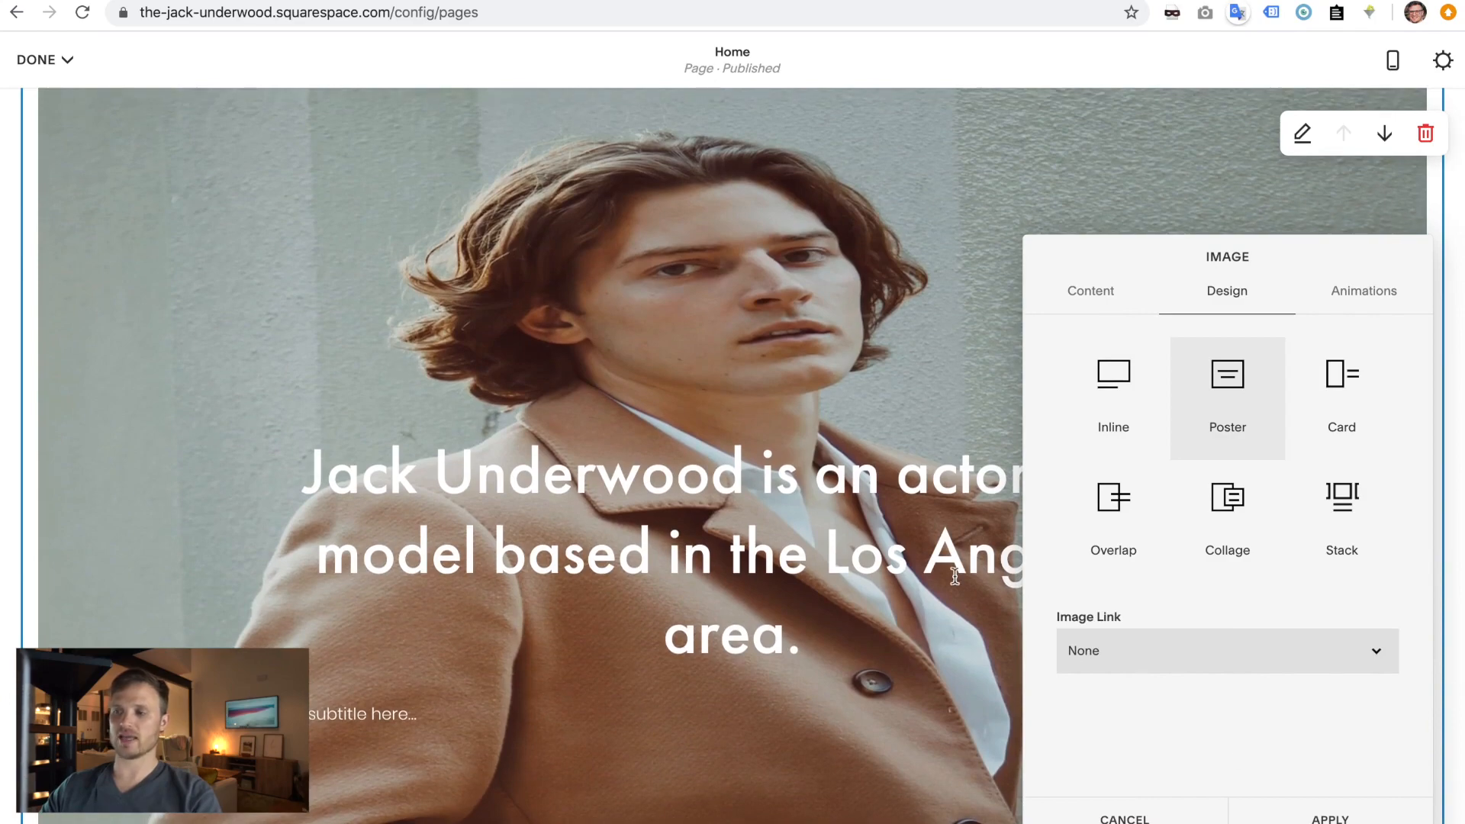
pyautogui.click(1329, 816)
# - Save the Home page edits, then reopen the page for editing
pyautogui.click(42, 60)
pyautogui.click(46, 99)
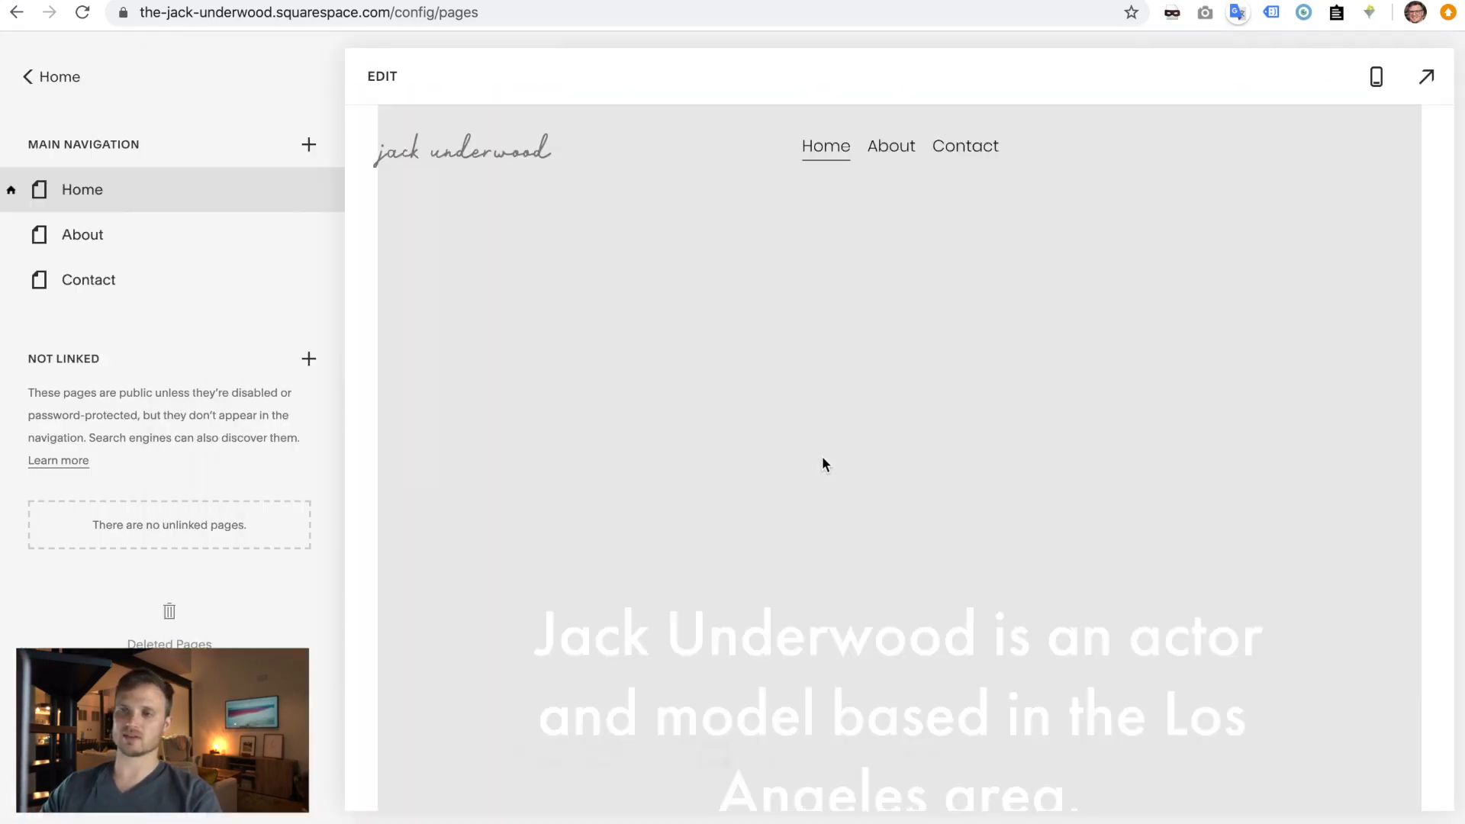
pyautogui.scroll(-5, 752, 519)
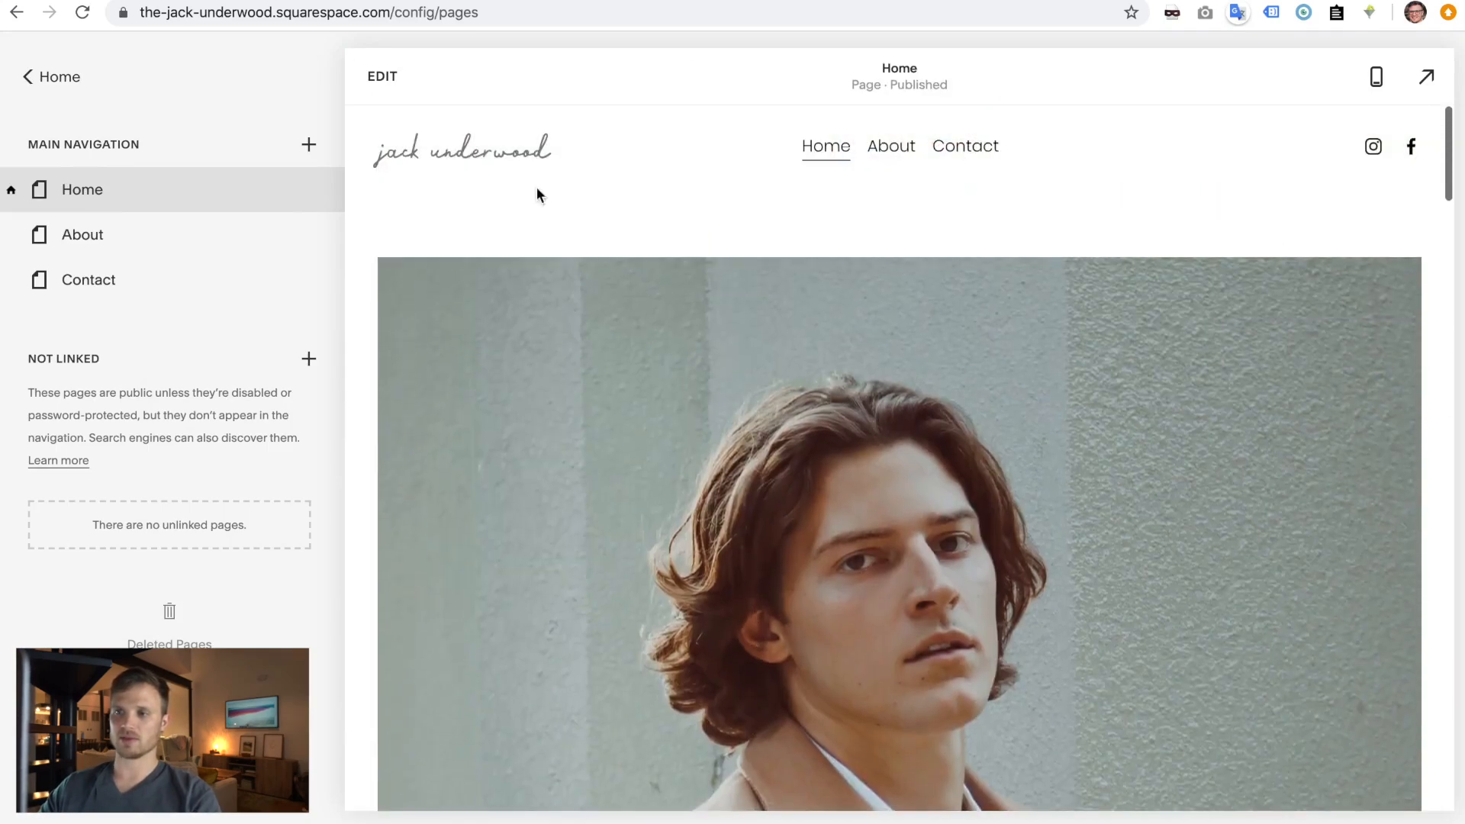
pyautogui.click(388, 82)
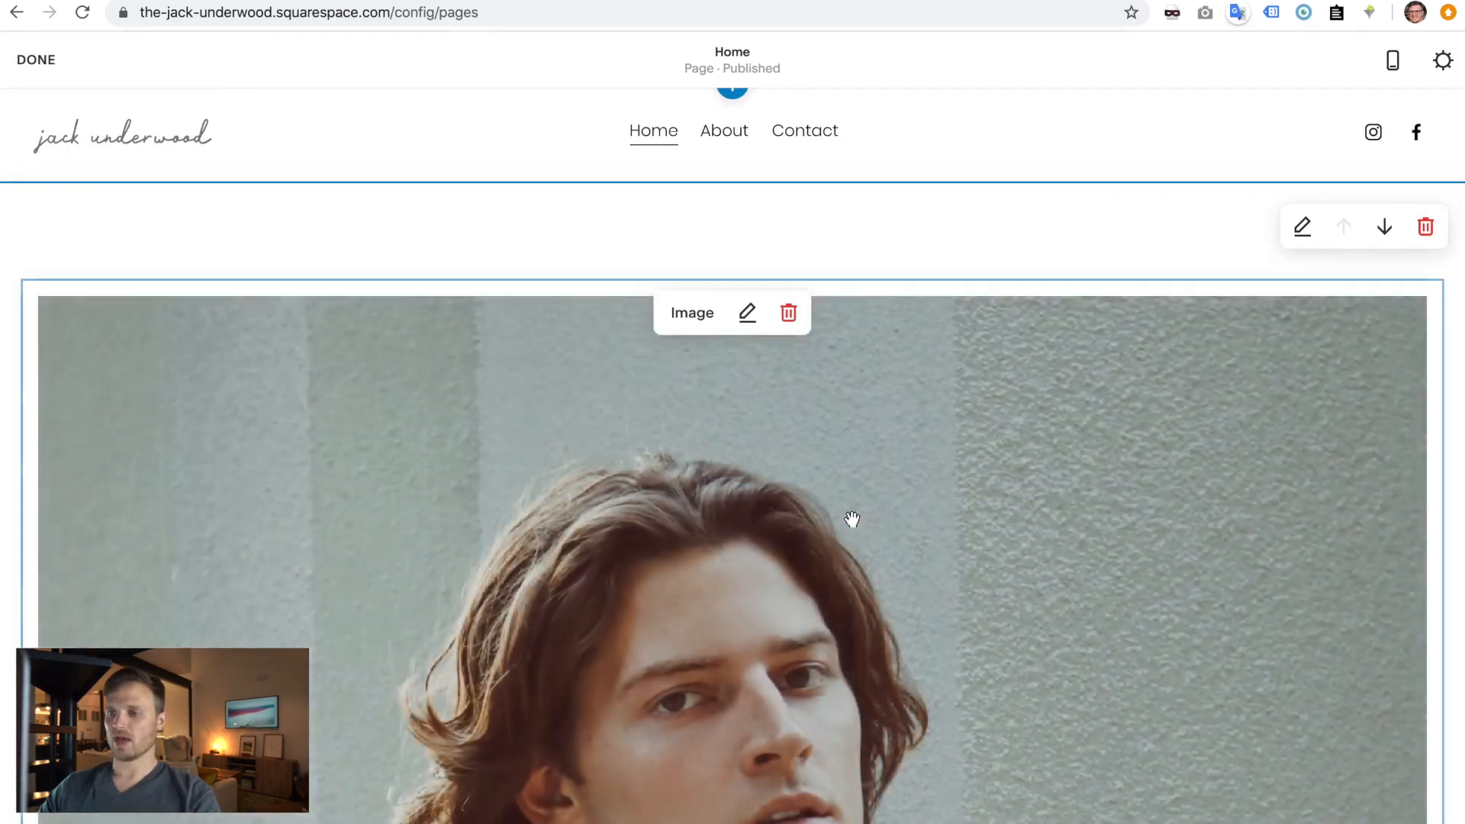
# - Switch the hero image block back to Card layout with the Collide animation, and apply
pyautogui.doubleClick(850, 516)
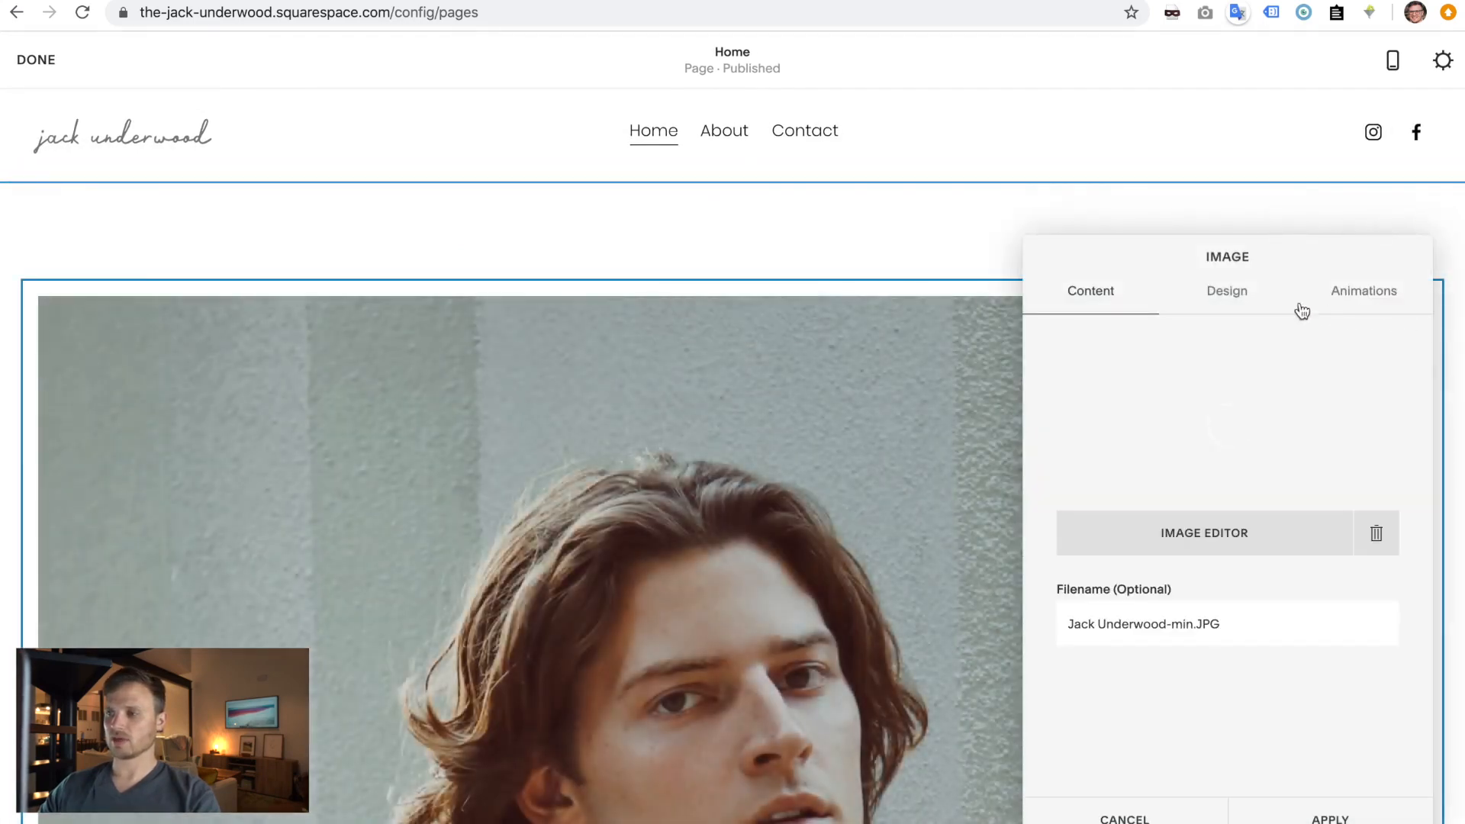
pyautogui.click(1220, 289)
pyautogui.click(1333, 405)
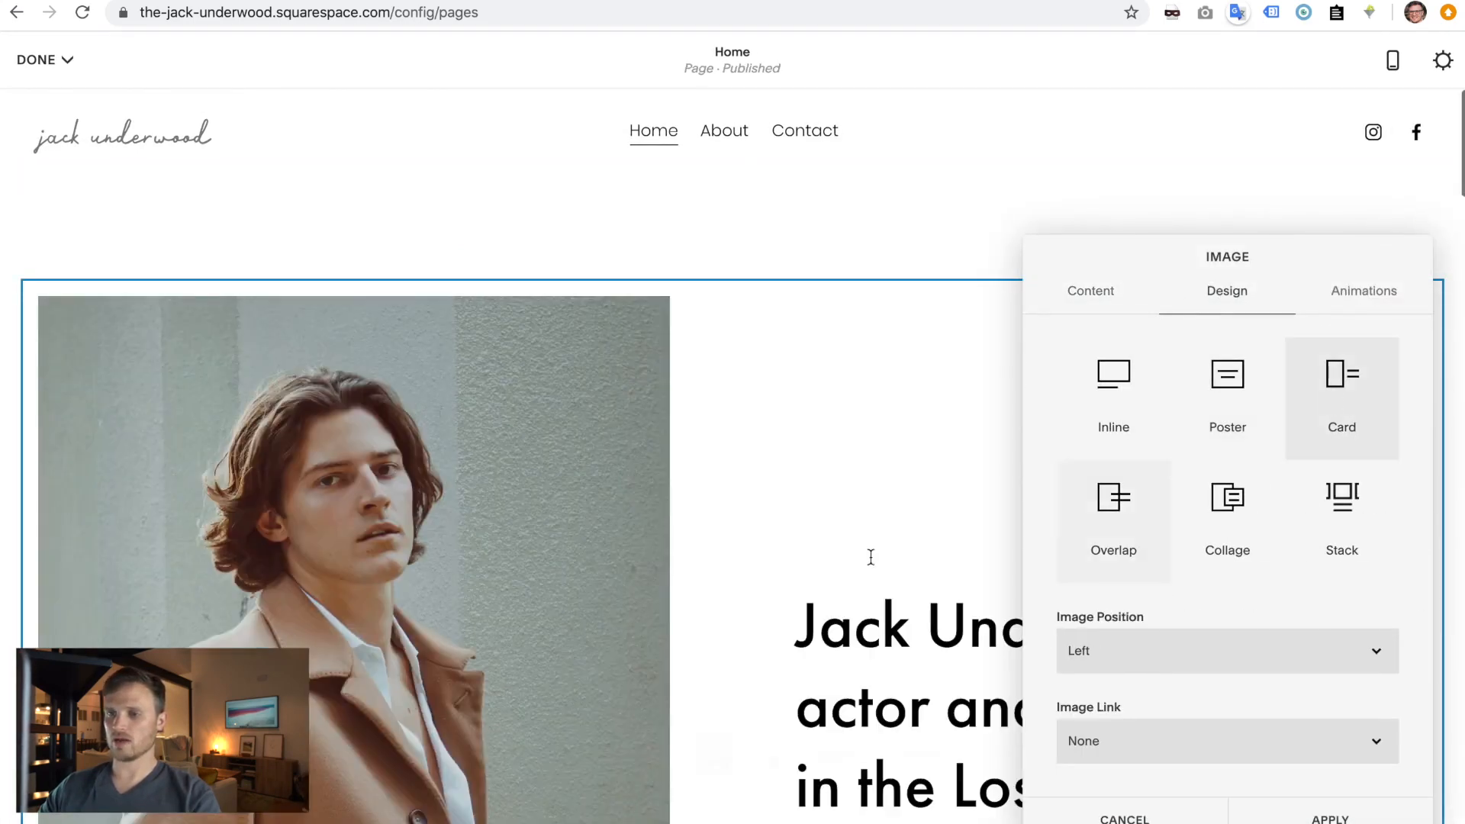
pyautogui.click(1363, 294)
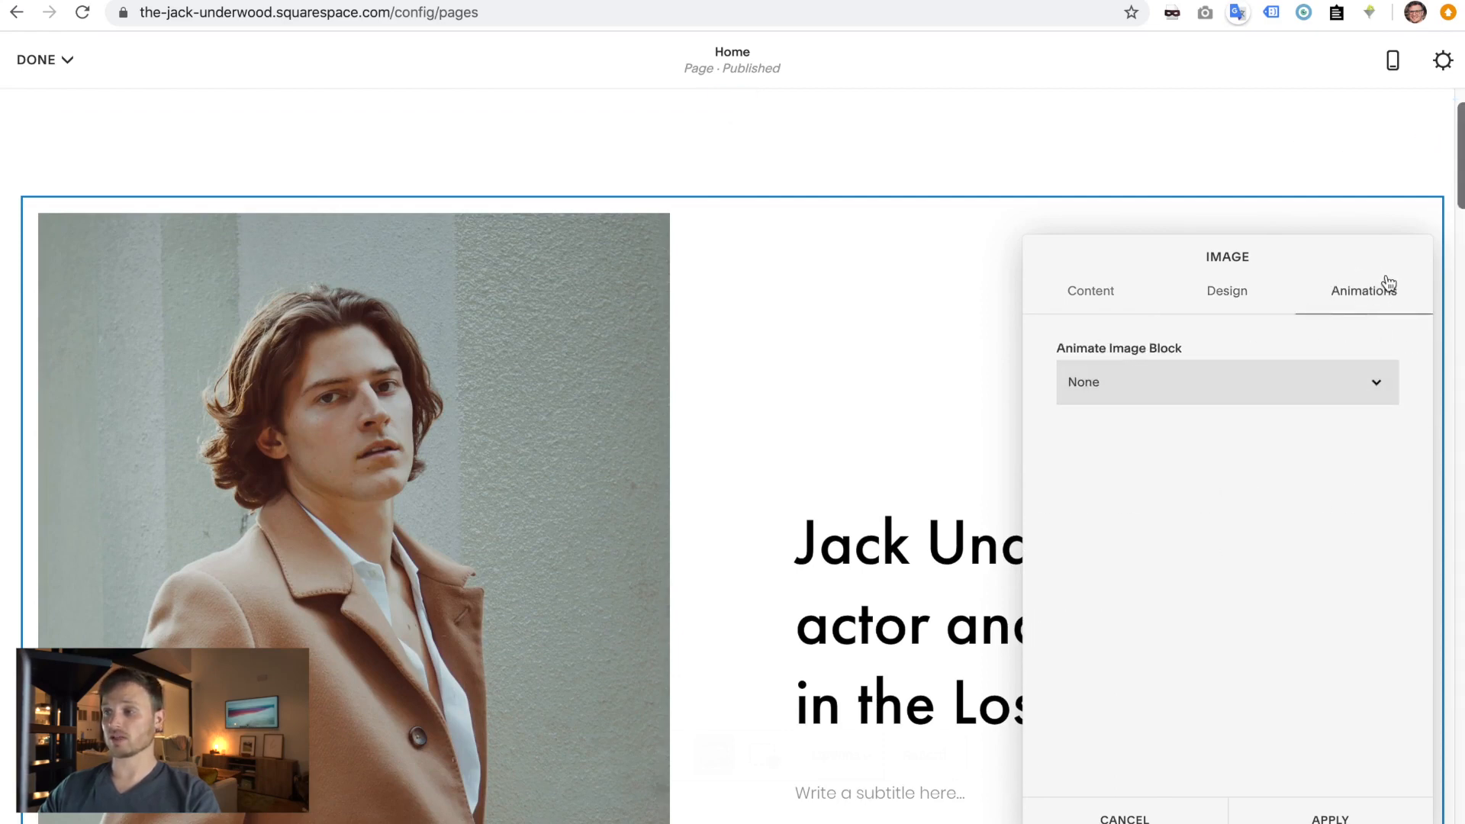
pyautogui.click(1179, 381)
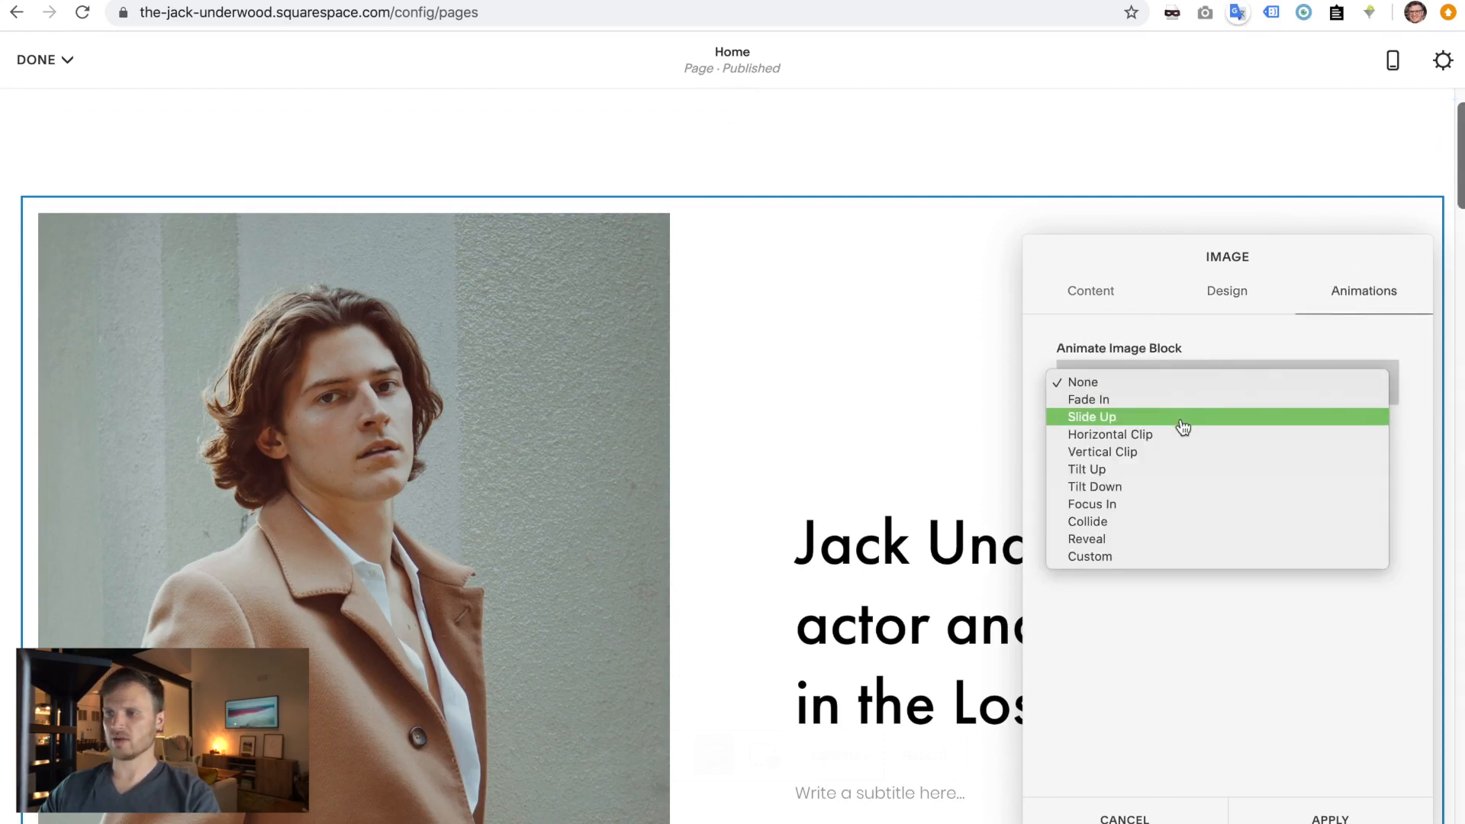
pyautogui.click(1156, 529)
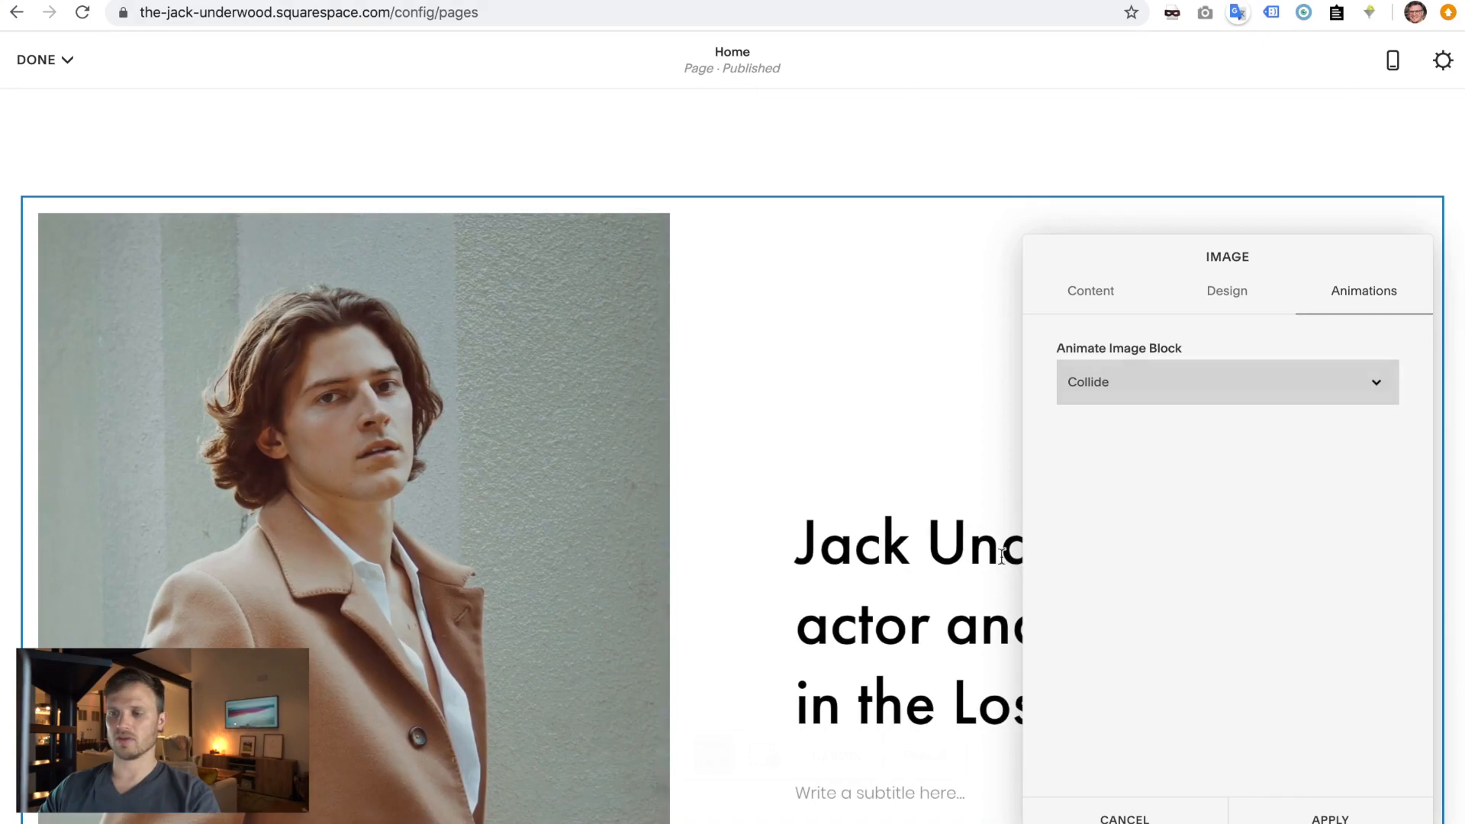
pyautogui.click(1343, 818)
# - Save the page and check the live Home page in the private window
pyautogui.click(39, 61)
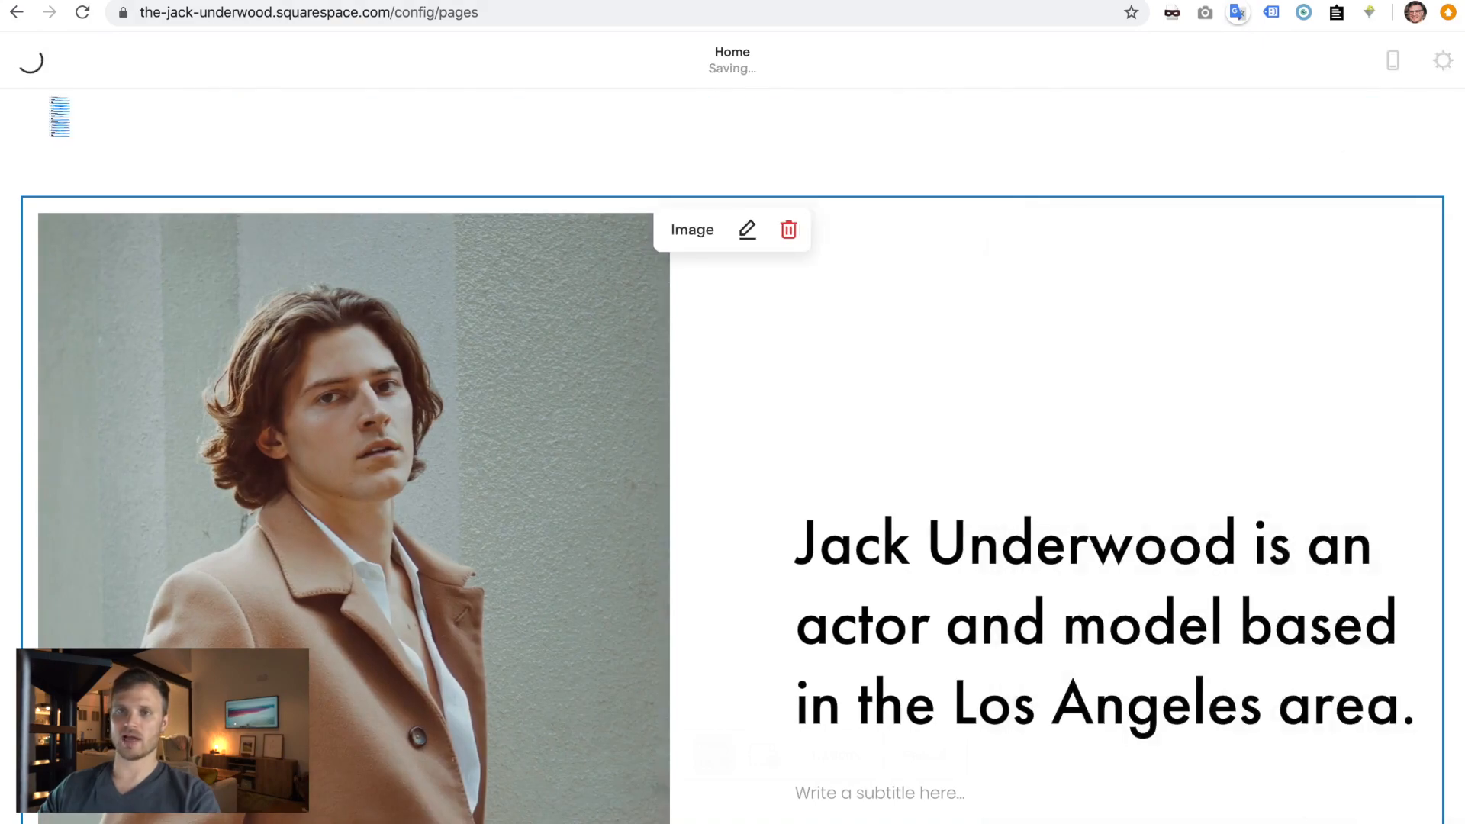
pyautogui.click(52, 101)
pyautogui.hotkey('ctrl', 'Right')
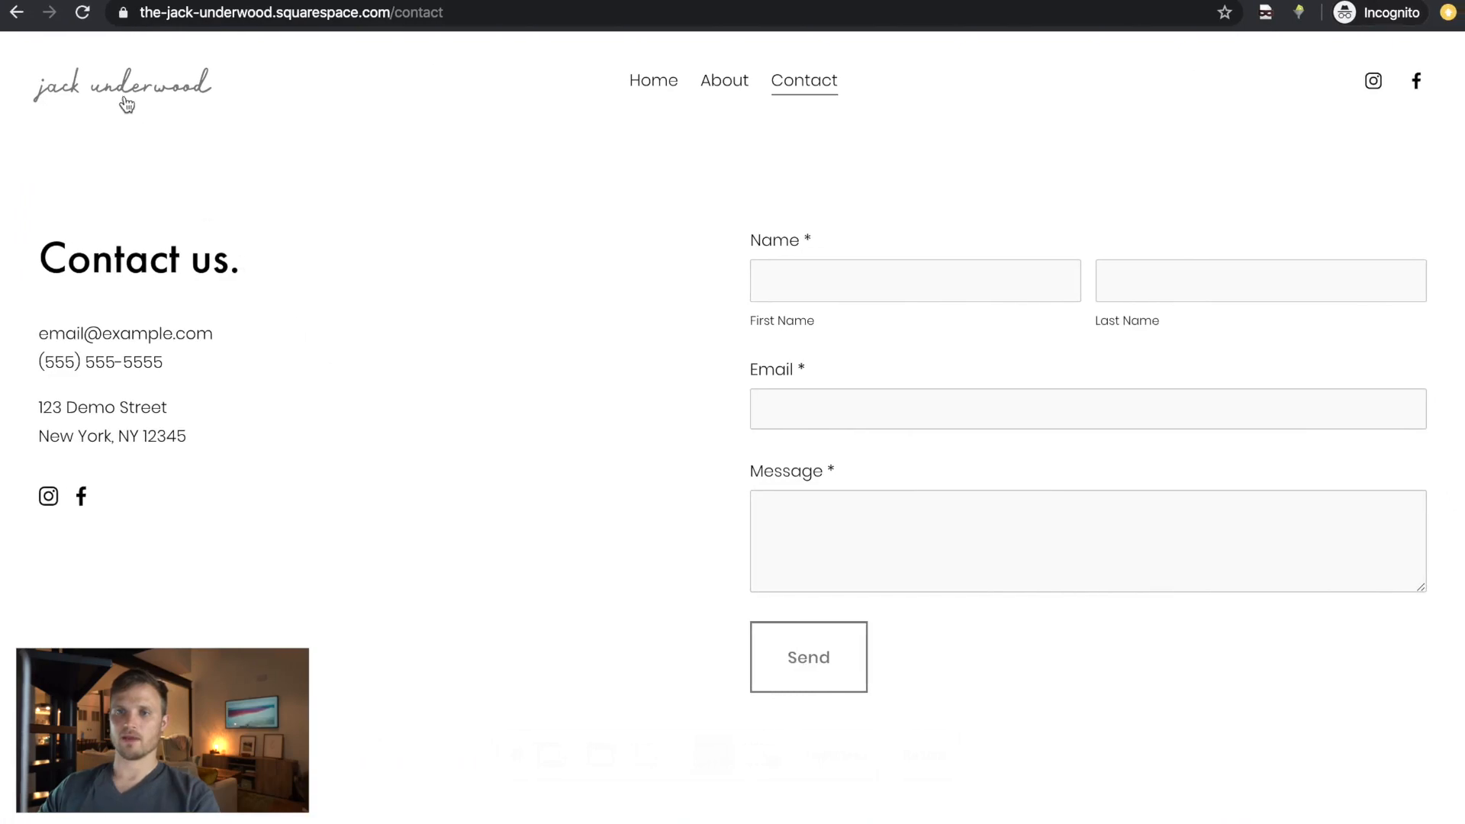
pyautogui.click(125, 99)
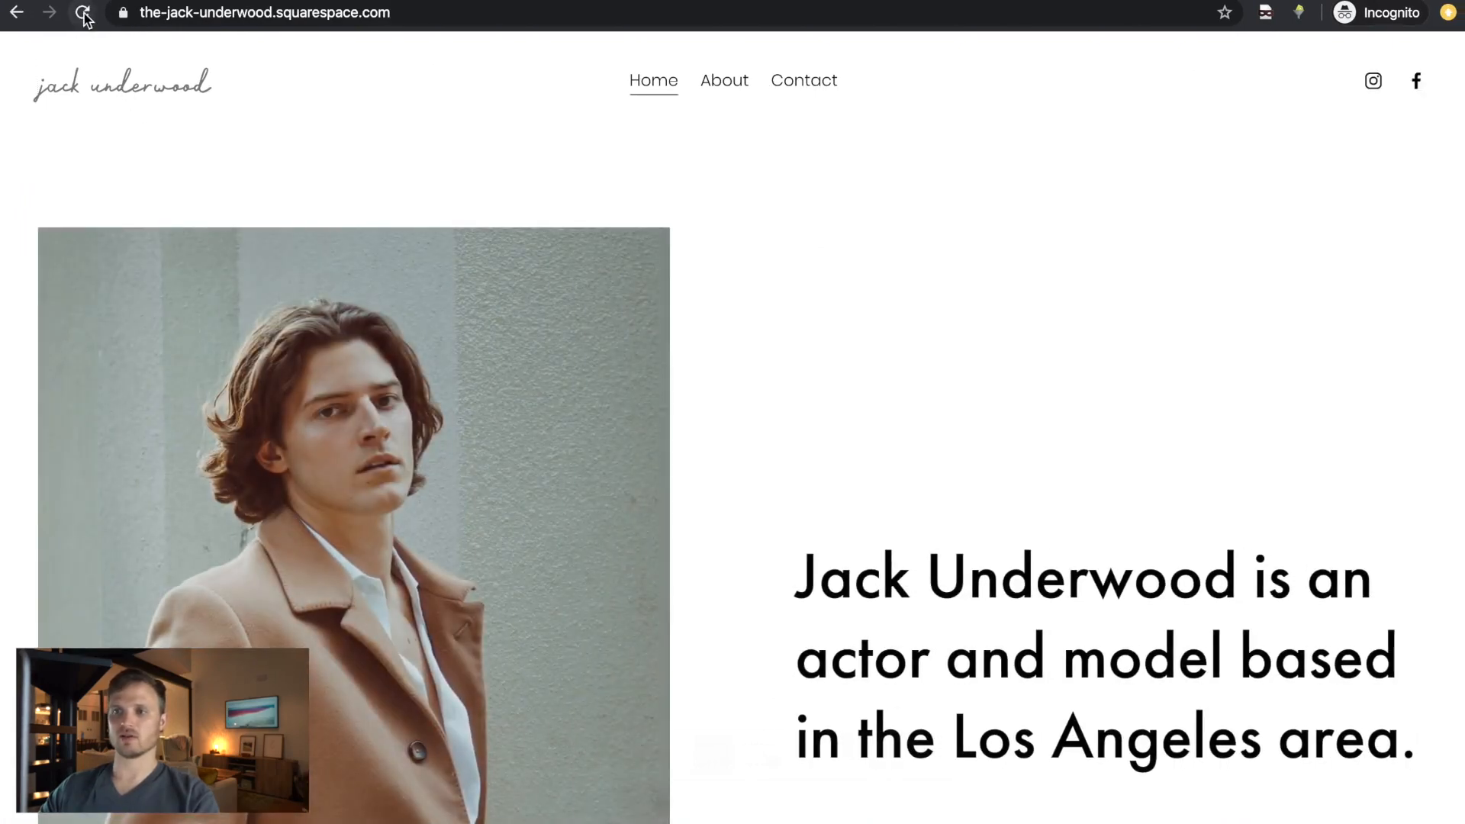
pyautogui.scroll(-8, 839, 430)
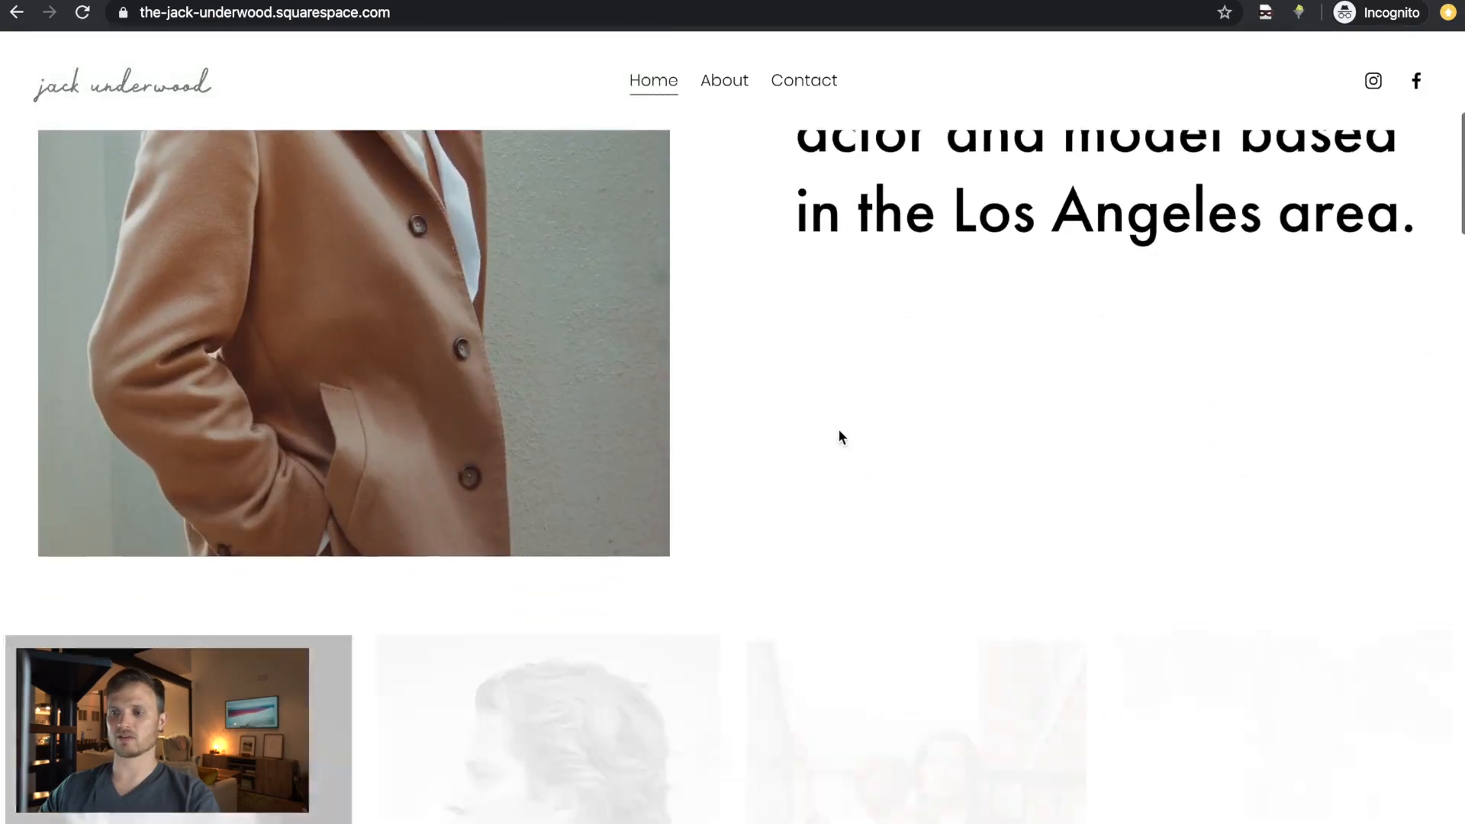
pyautogui.hotkey('ctrl', 'Left')
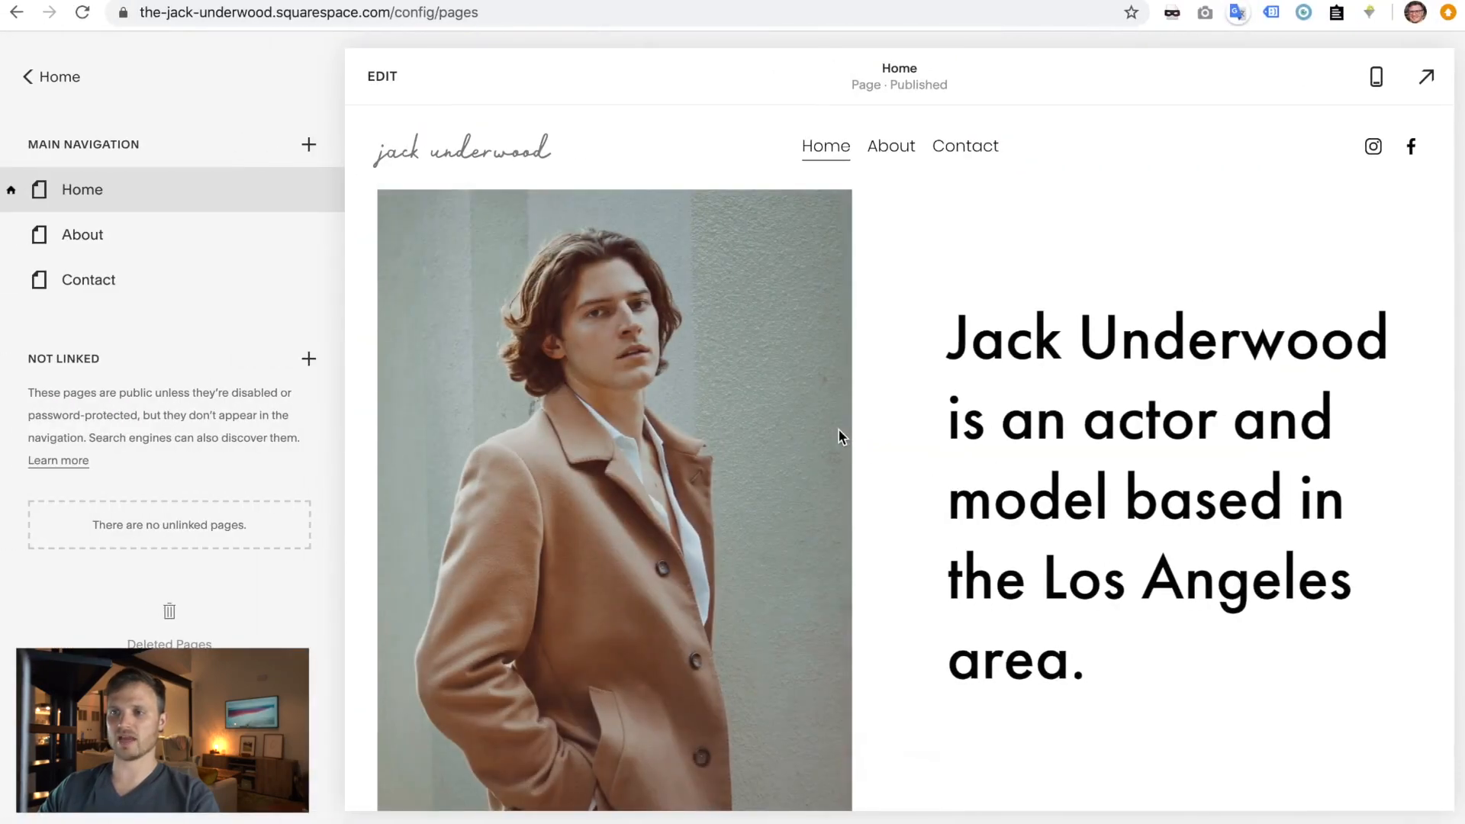
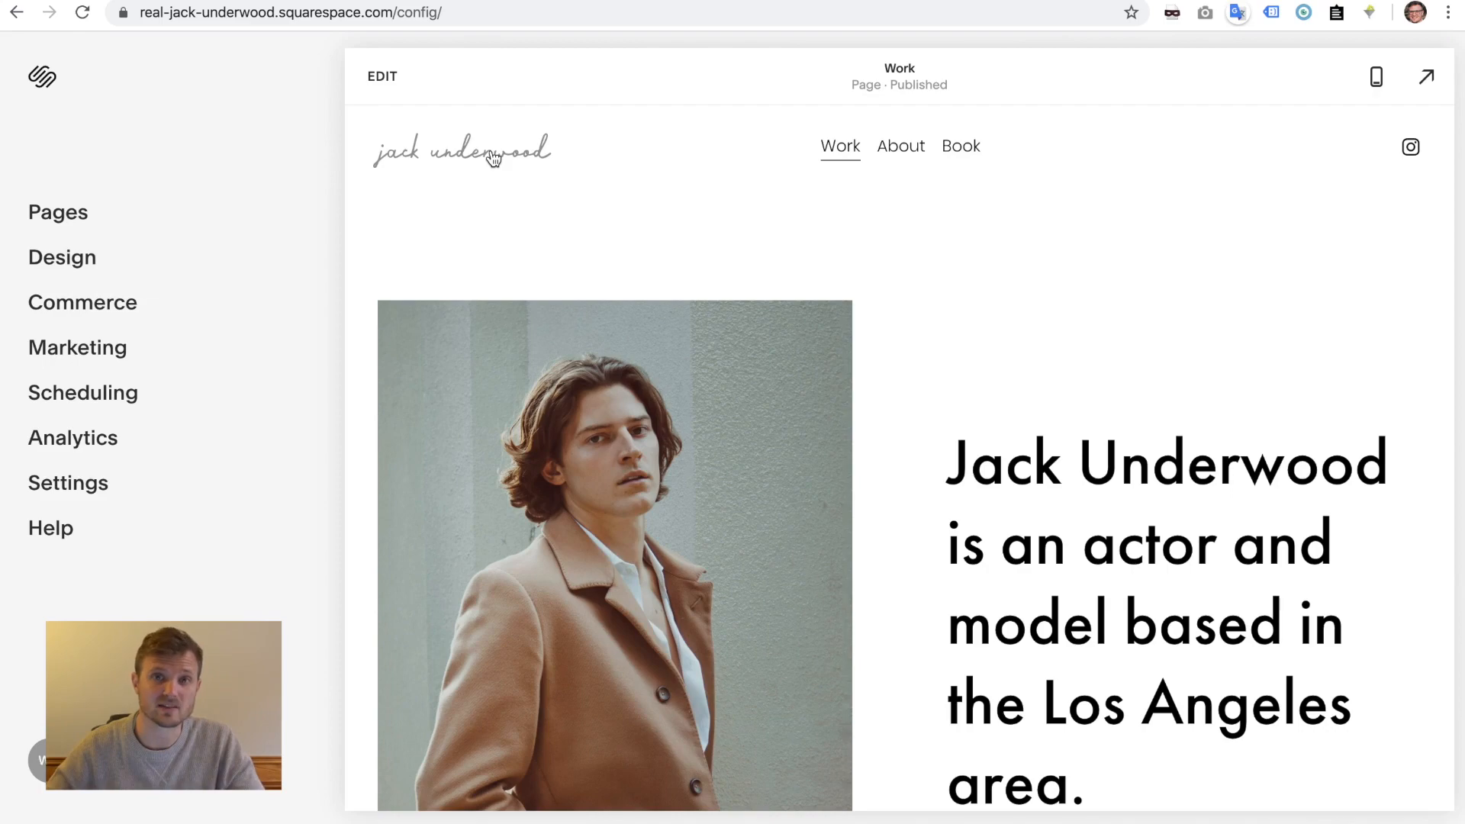
# - Open the About page from Pages in the editor and insert a blank section with Add Blank
pyautogui.click(55, 208)
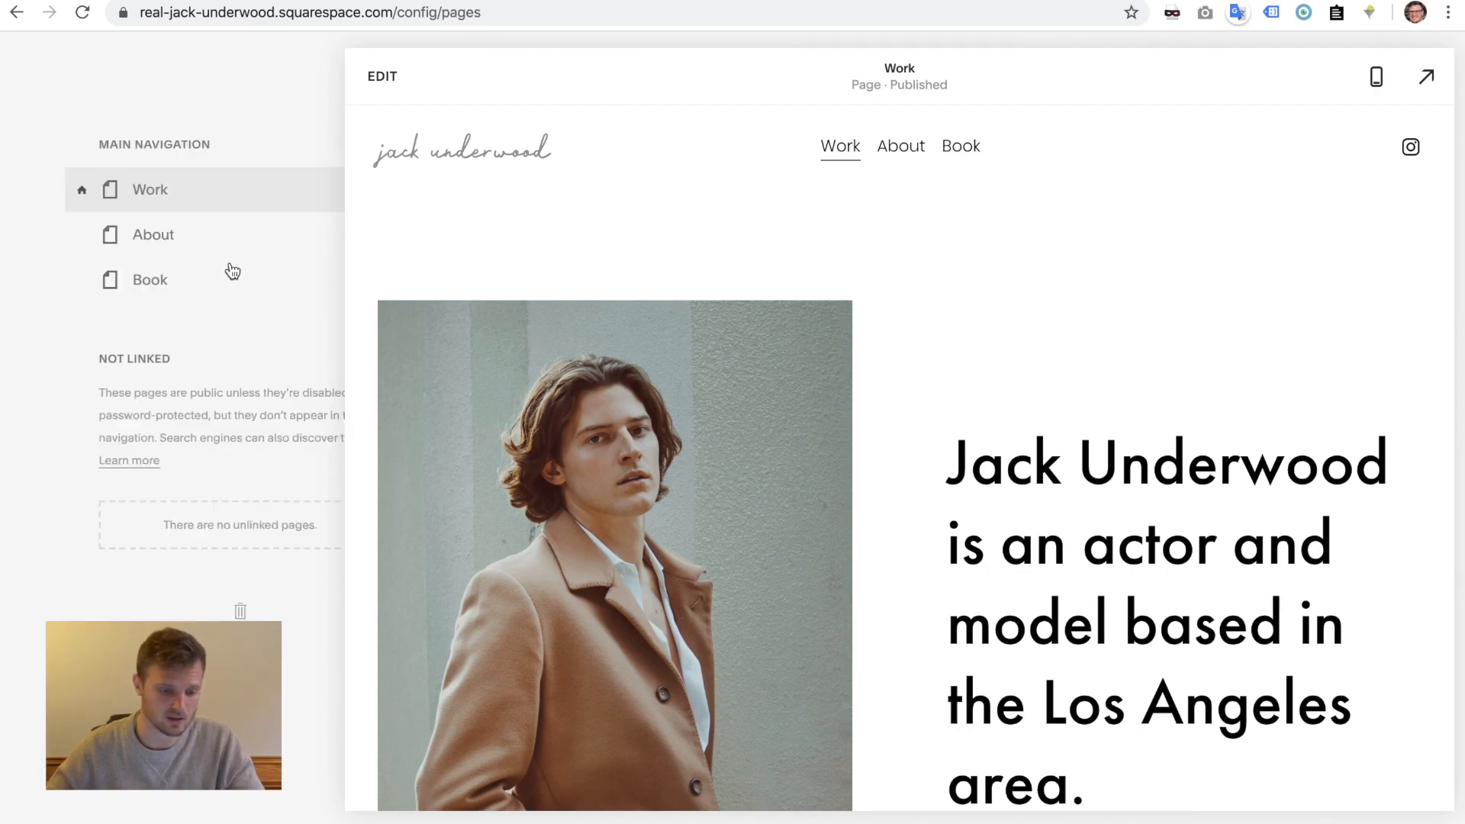
pyautogui.click(73, 226)
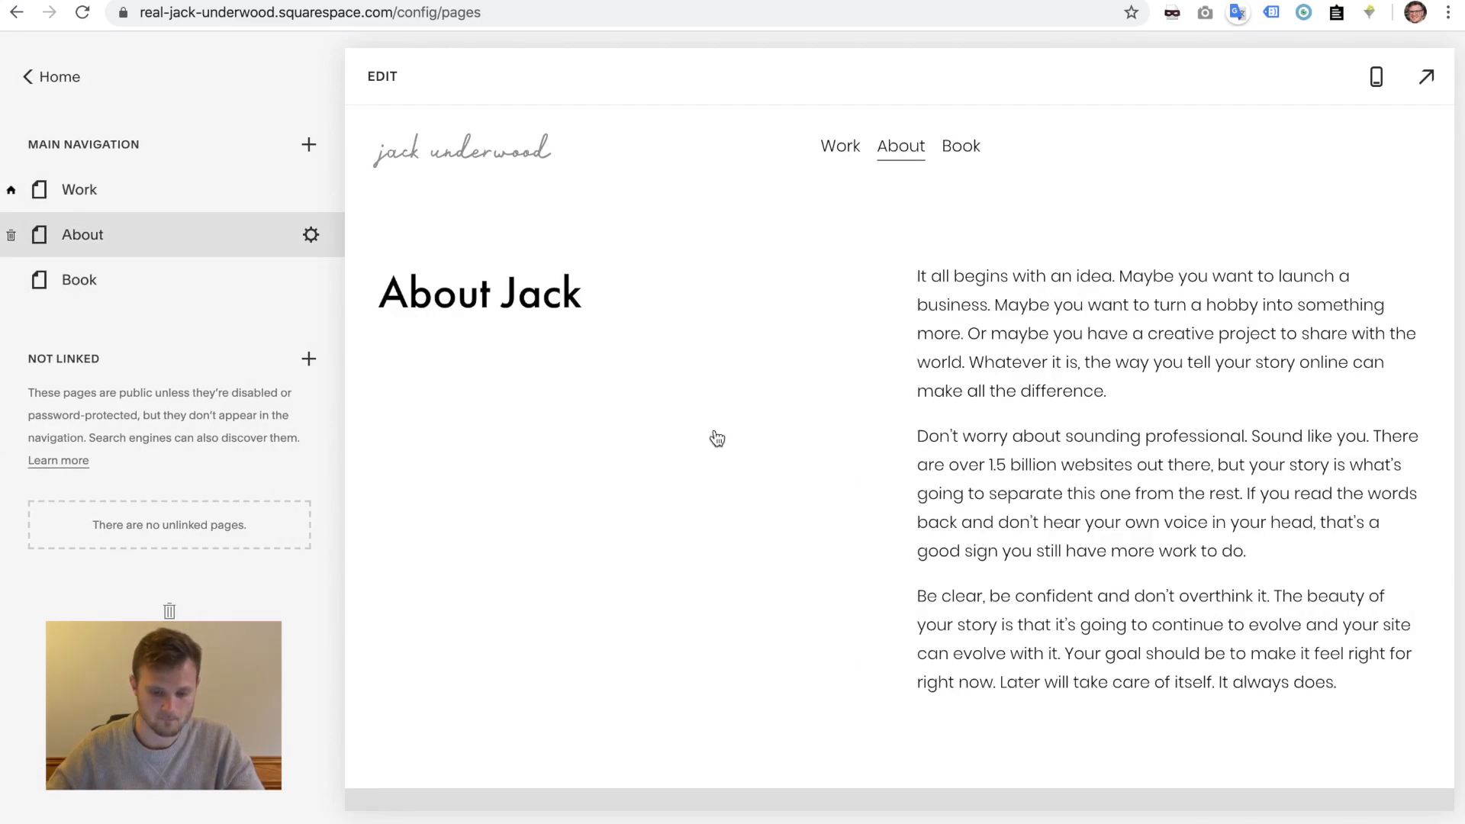
pyautogui.scroll(-10, 537, 480)
pyautogui.click(391, 77)
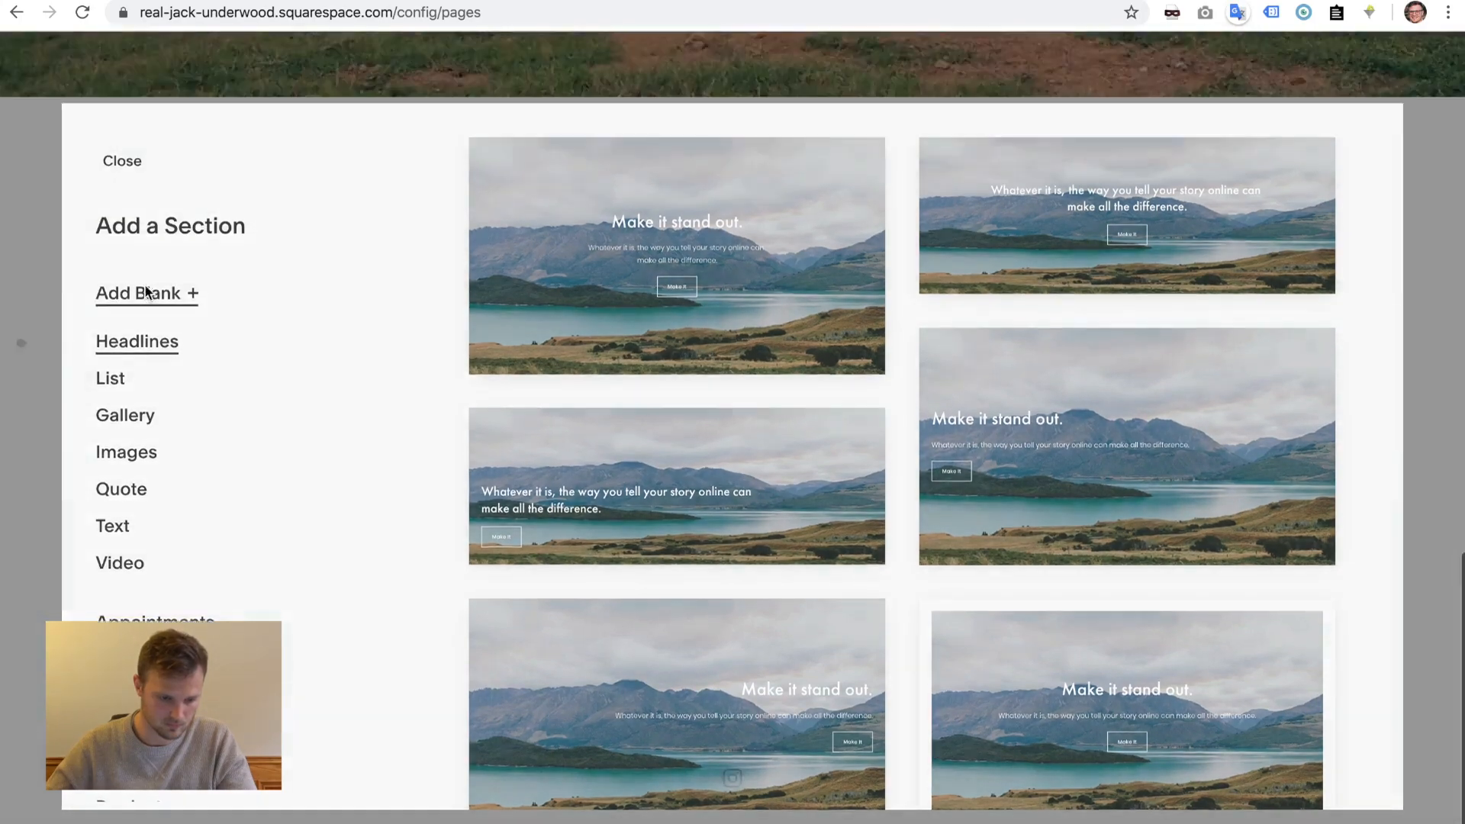
pyautogui.click(147, 292)
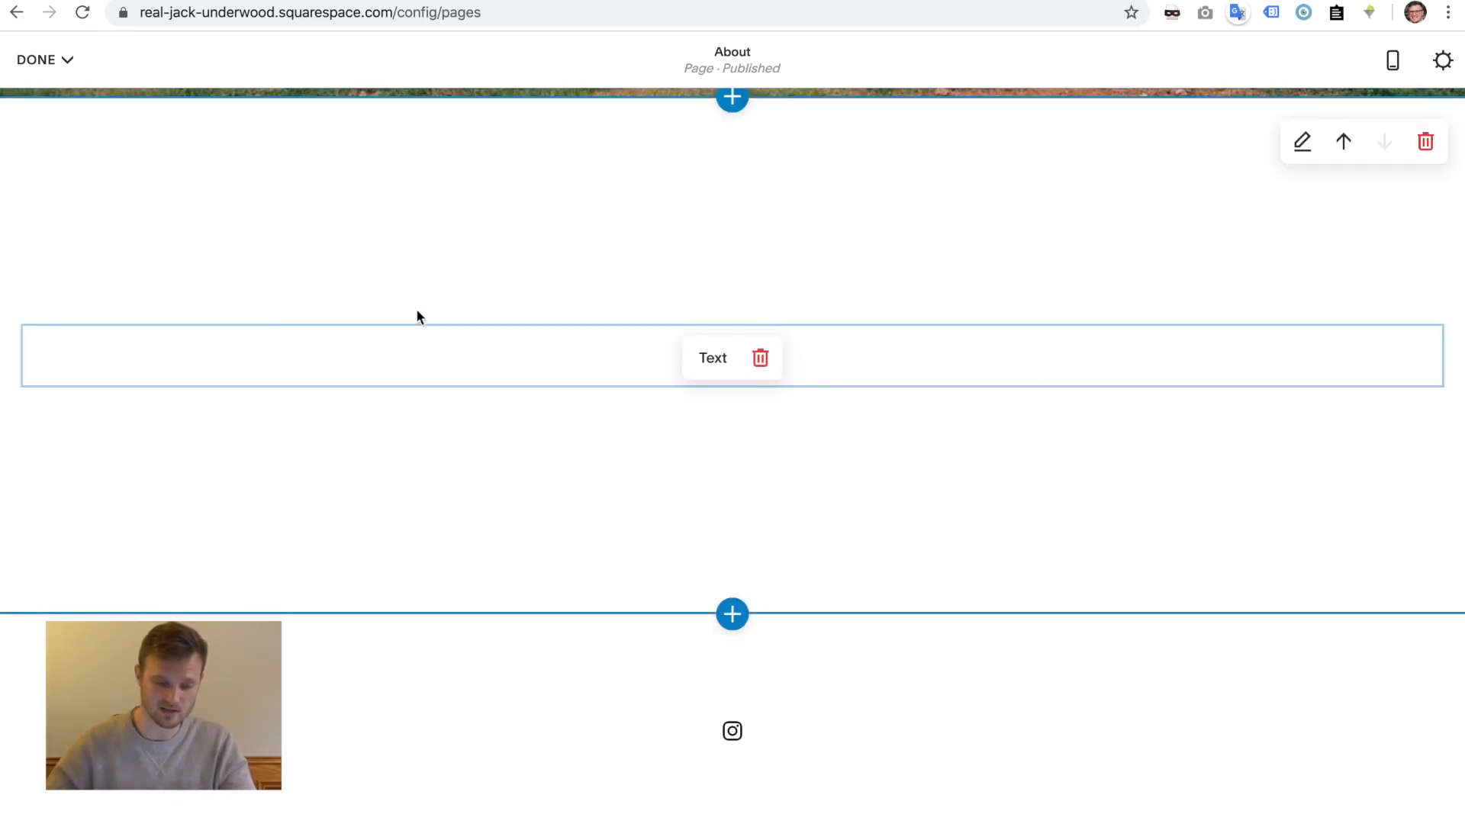
# - Insert an empty Image block in the new section and drag it into the right-hand column
pyautogui.click(220, 363)
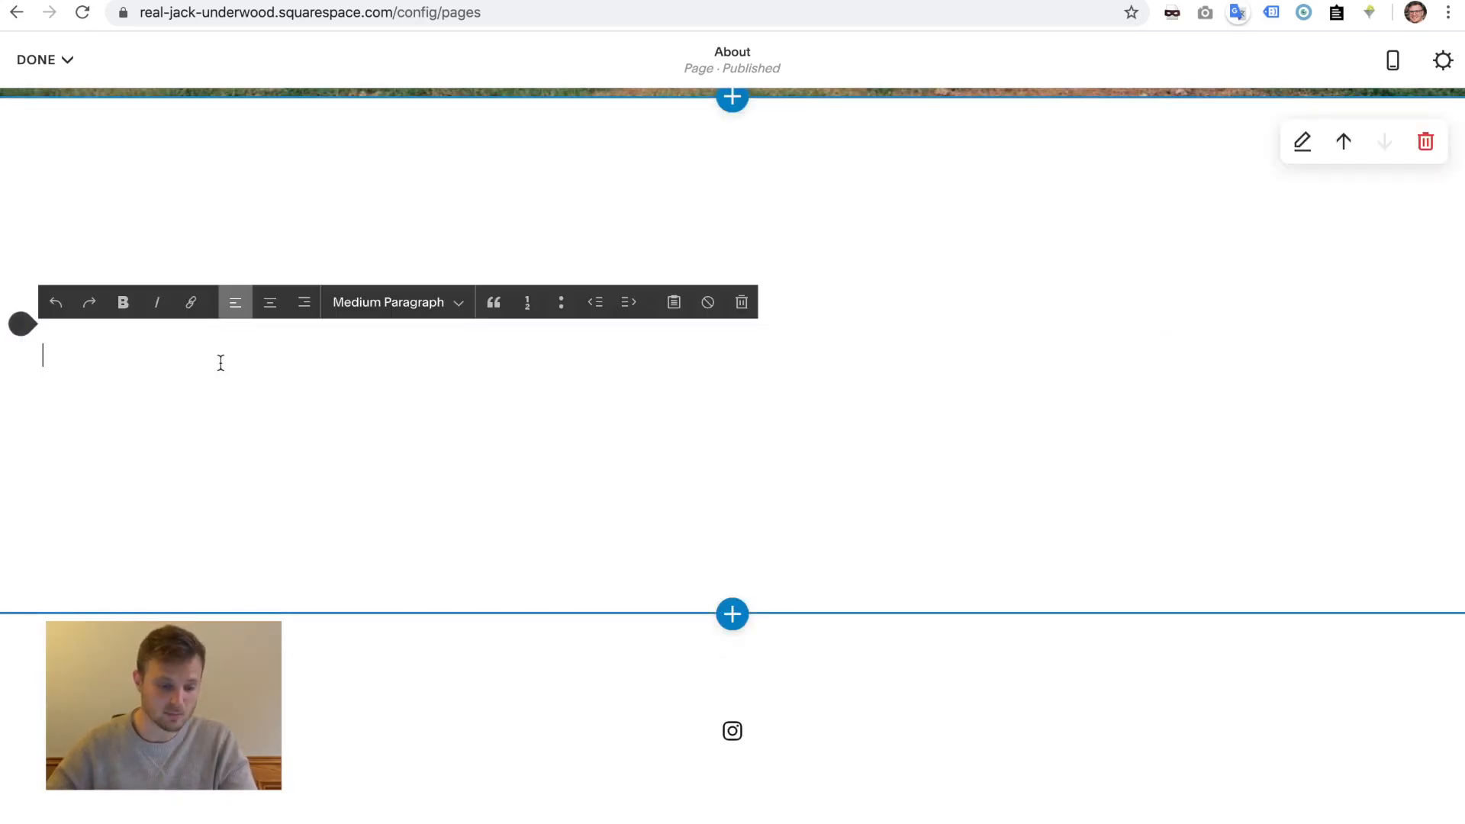
pyautogui.click(415, 425)
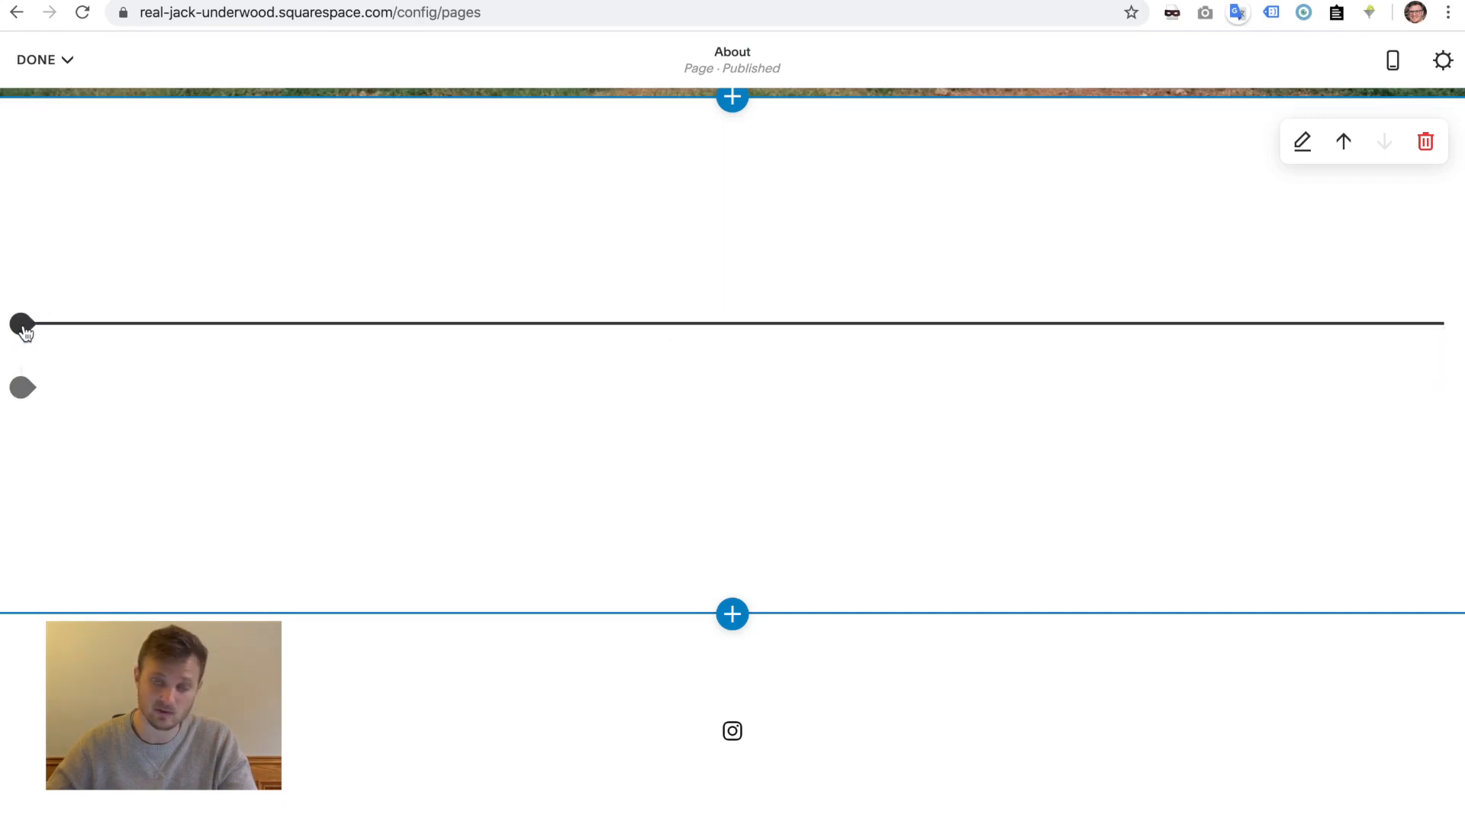
pyautogui.click(22, 324)
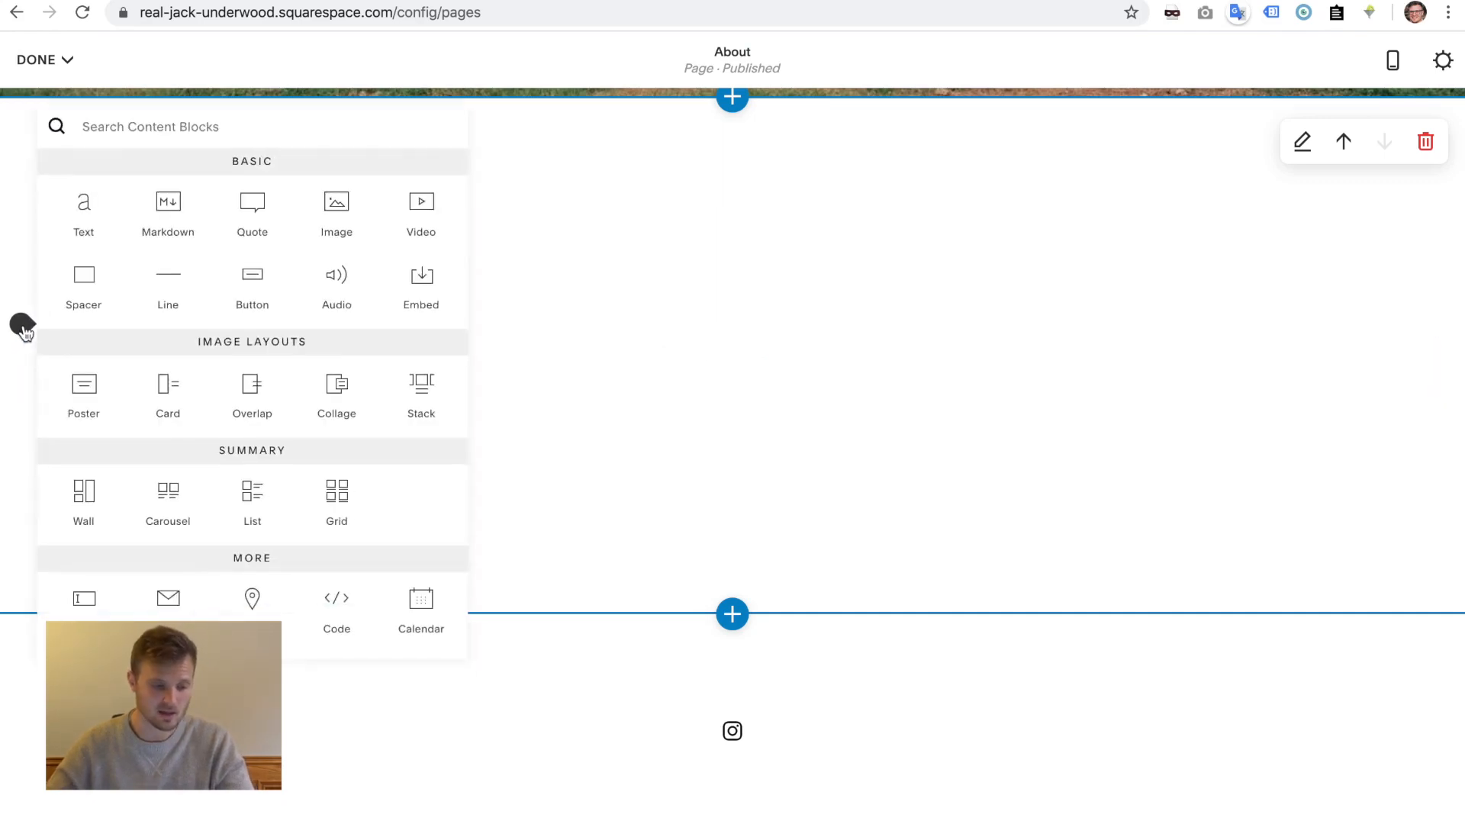
pyautogui.click(340, 214)
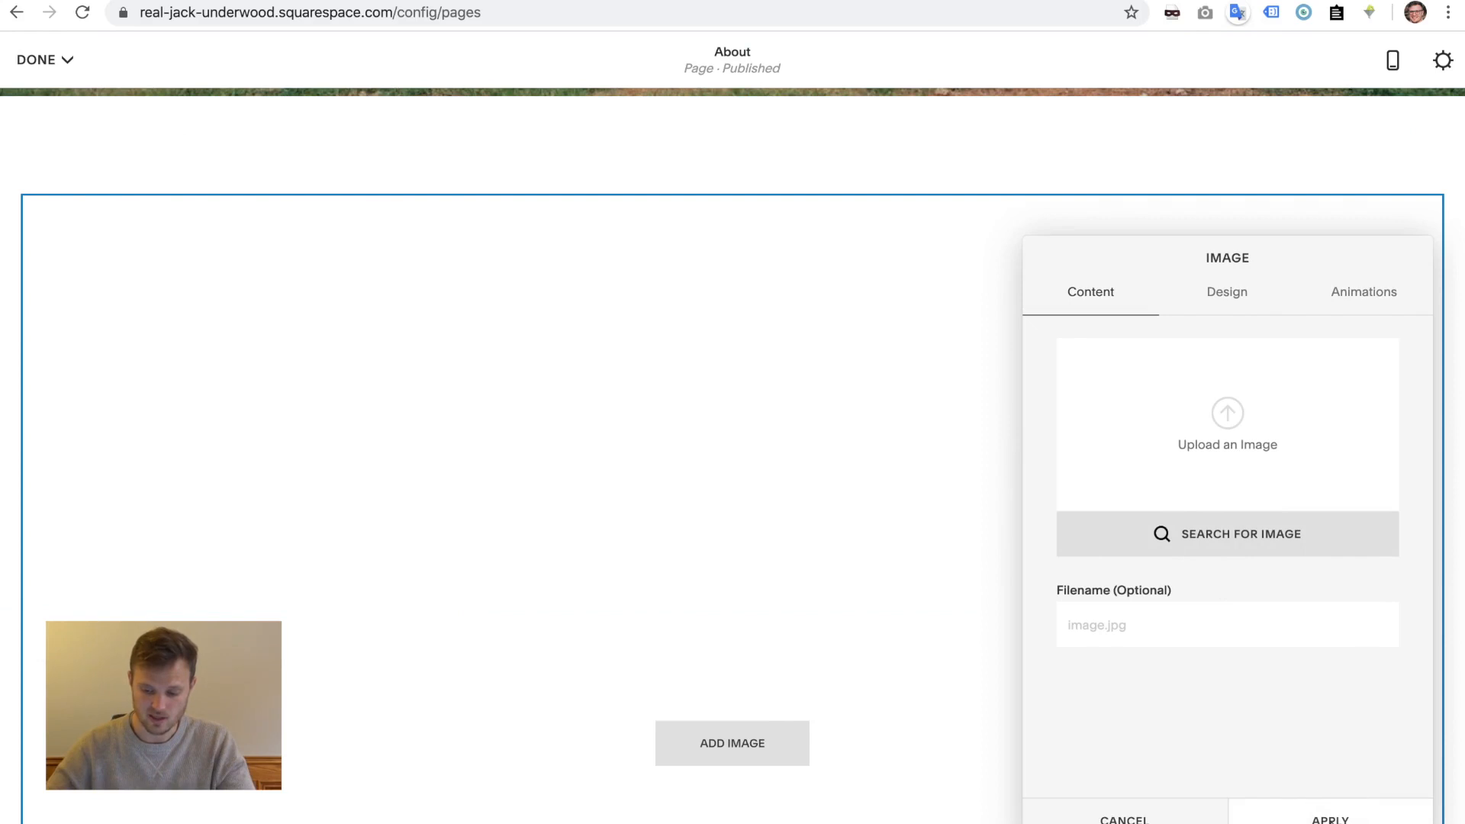
pyautogui.click(1331, 818)
pyautogui.moveTo(752, 274); pyautogui.dragTo(664, 229)
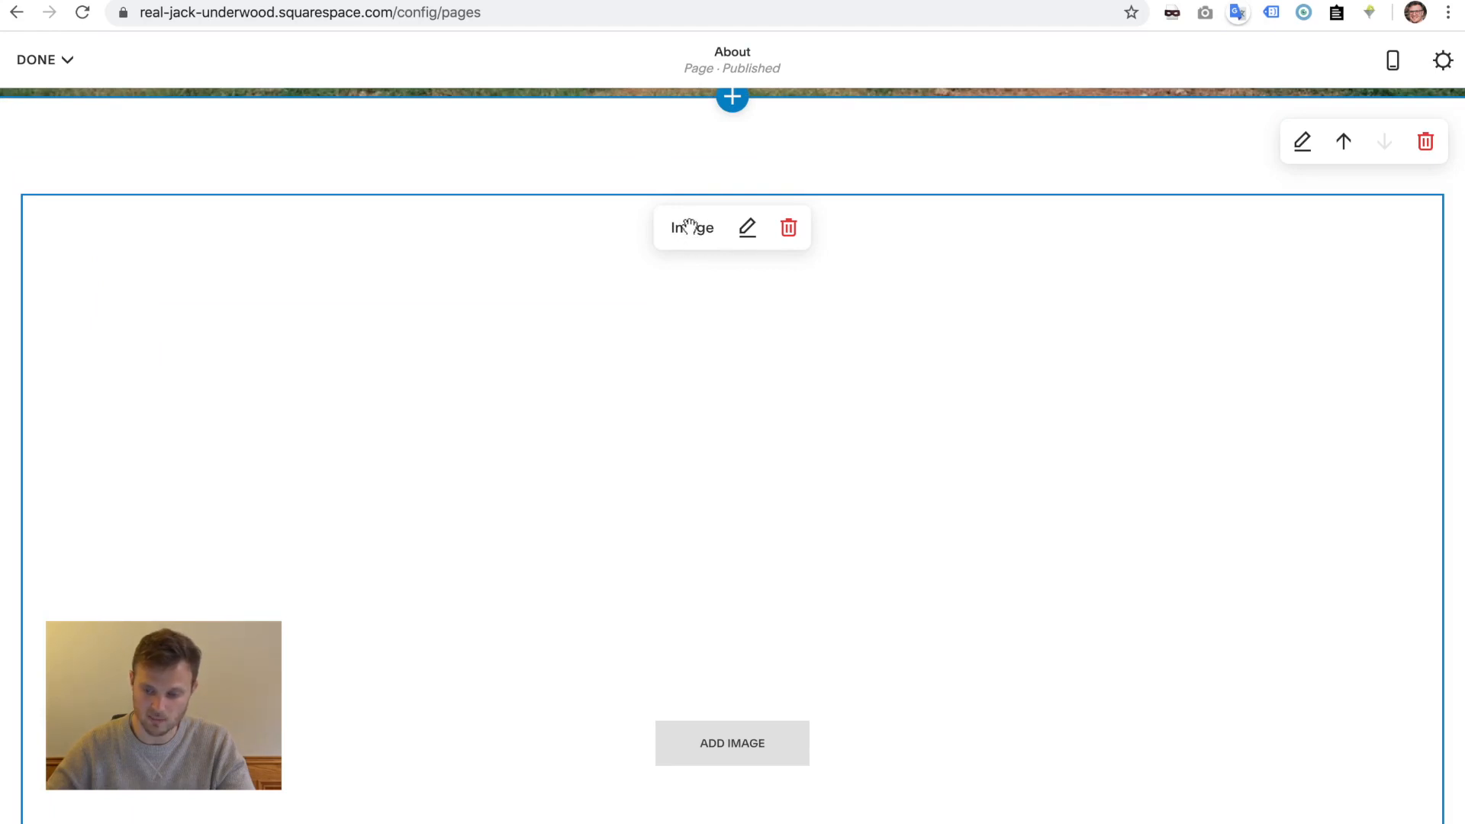
pyautogui.moveTo(690, 226); pyautogui.dragTo(1447, 329)
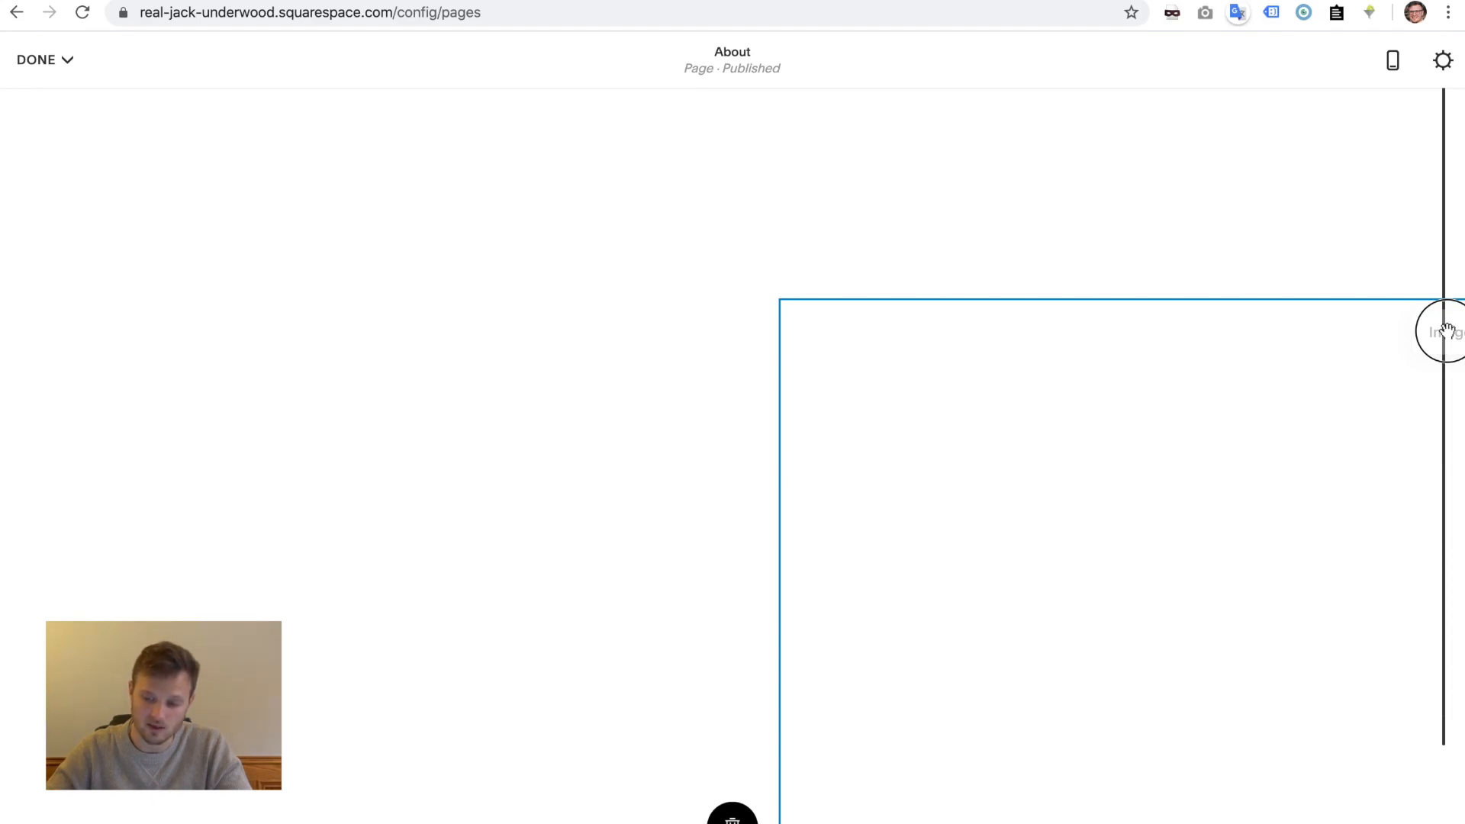
pyautogui.moveTo(1447, 335); pyautogui.dragTo(1447, 335)
pyautogui.scroll(4, 814, 180)
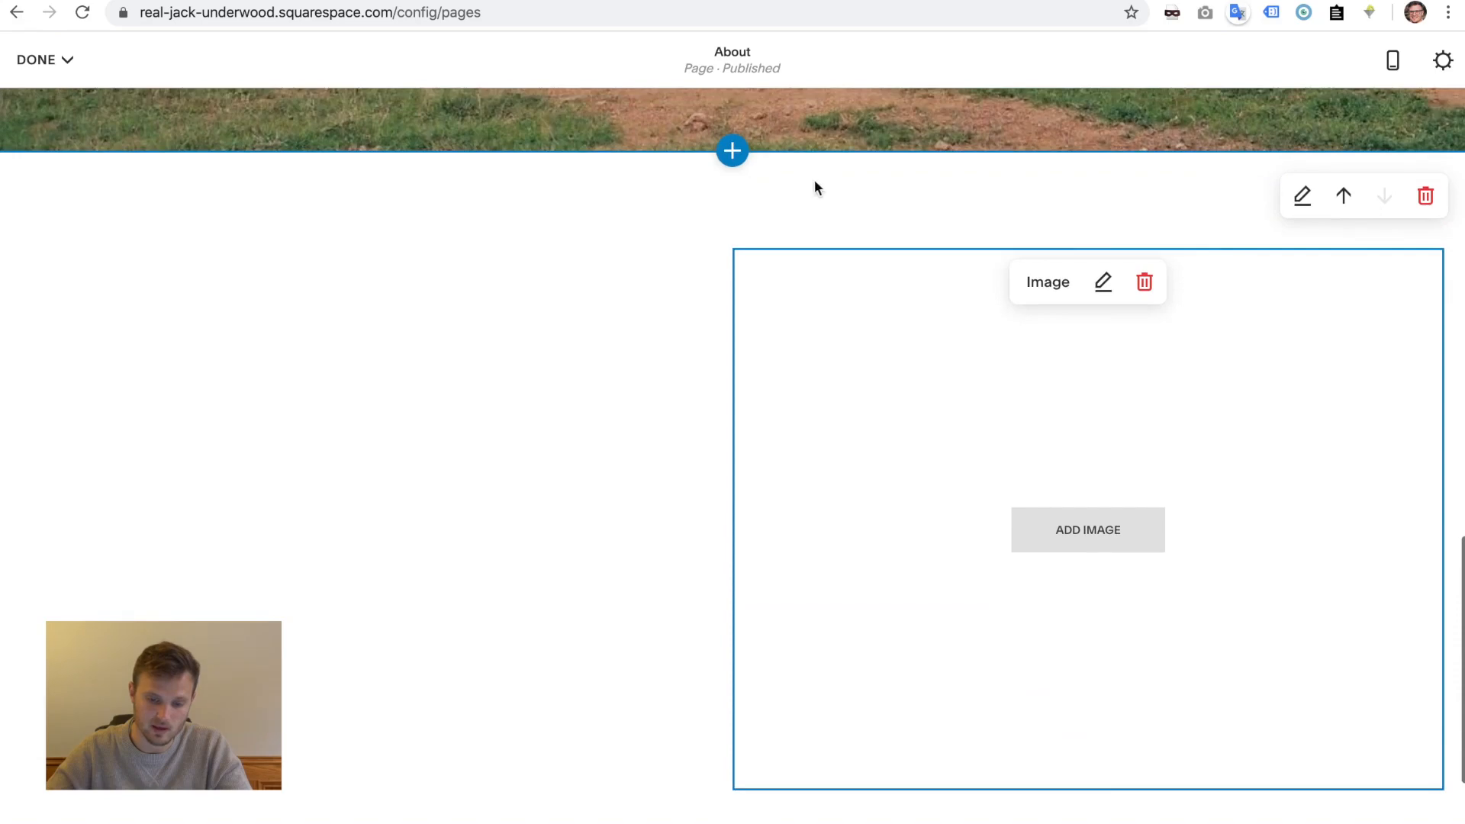
# - Style the left text 'This is my first Image' as Extra Large Heading, then open the image block's settings
pyautogui.click(309, 284)
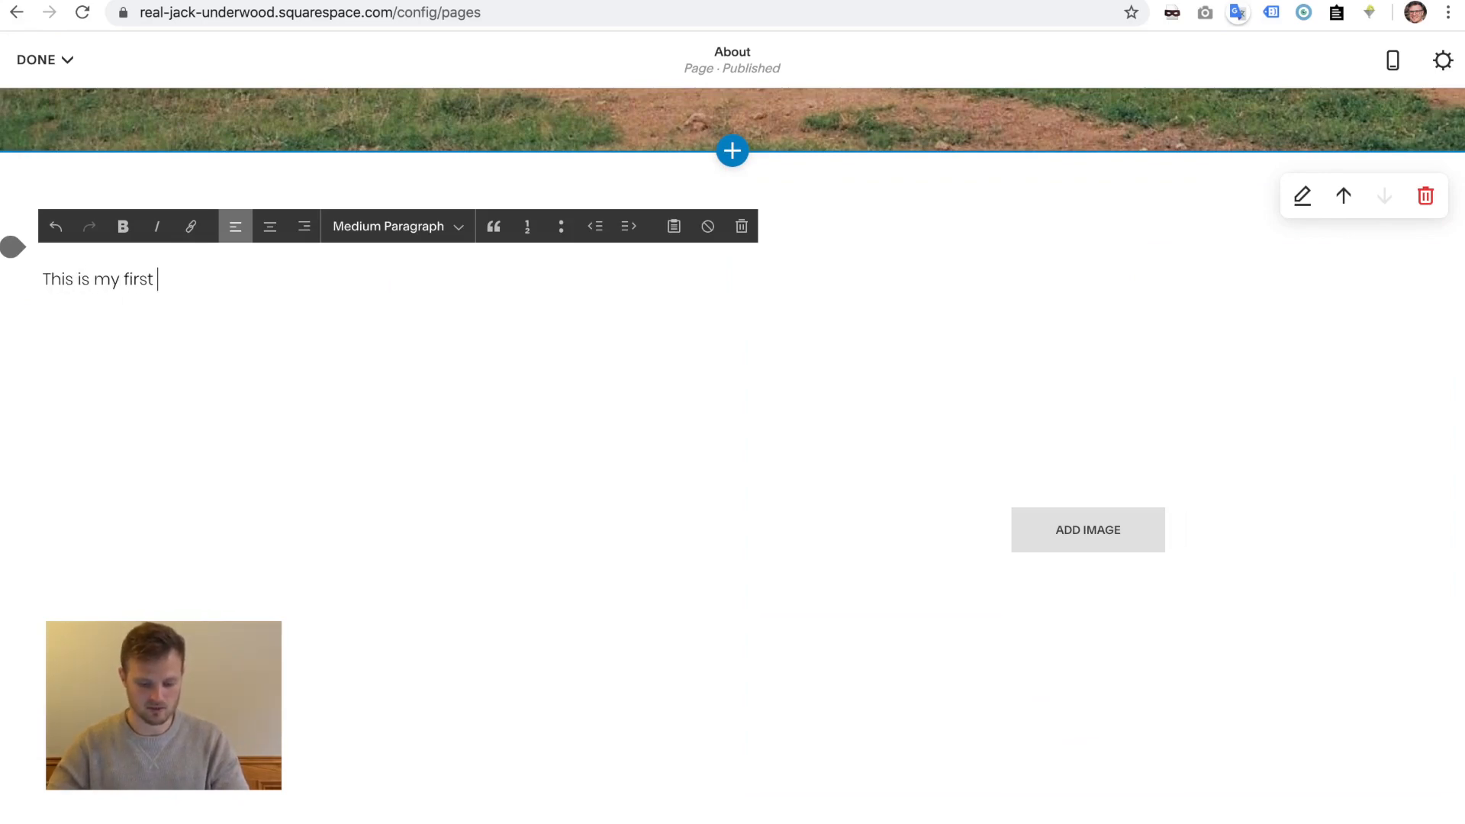
pyautogui.click(409, 227)
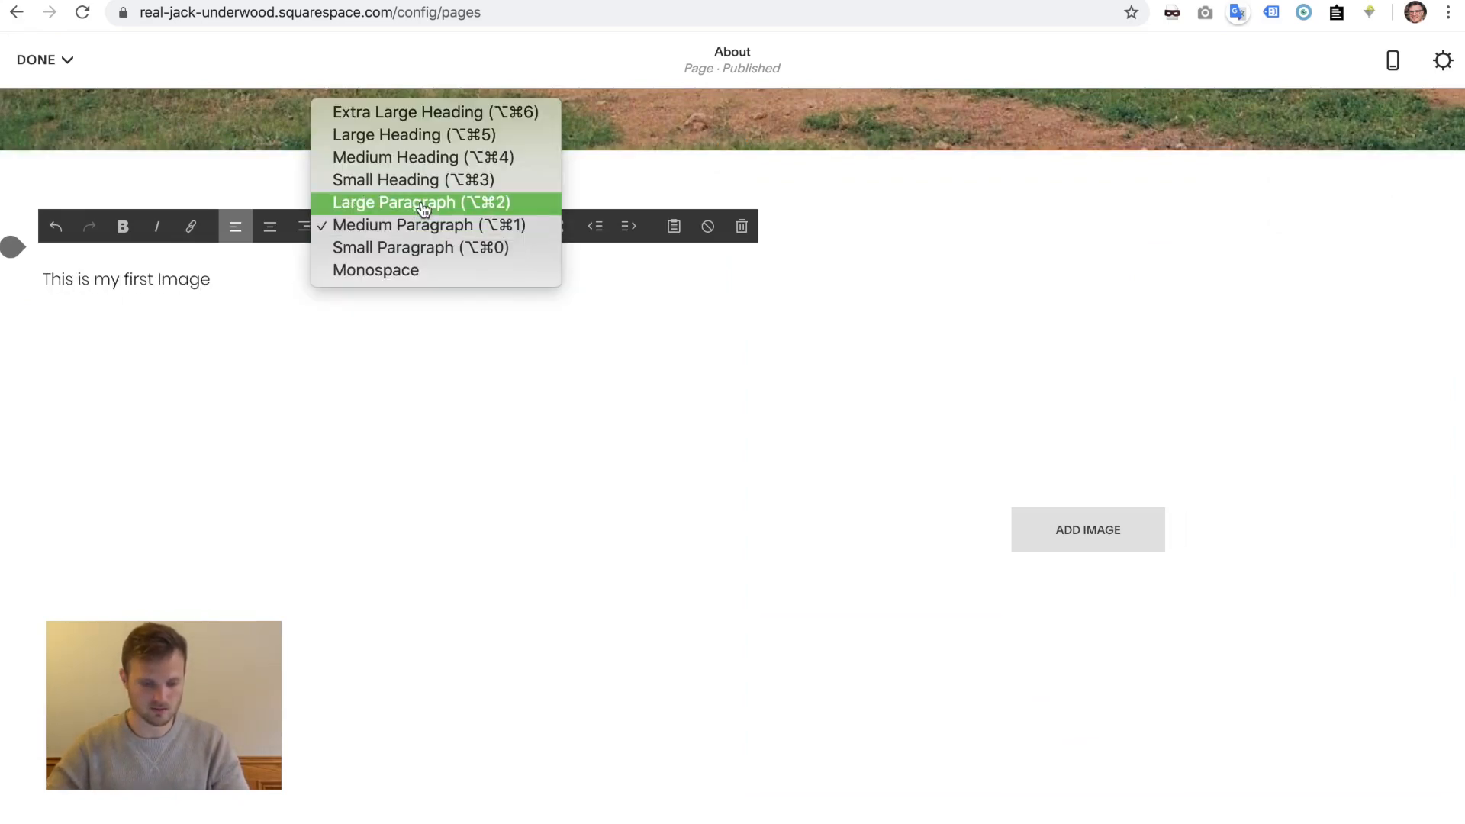
pyautogui.click(449, 111)
pyautogui.click(1099, 525)
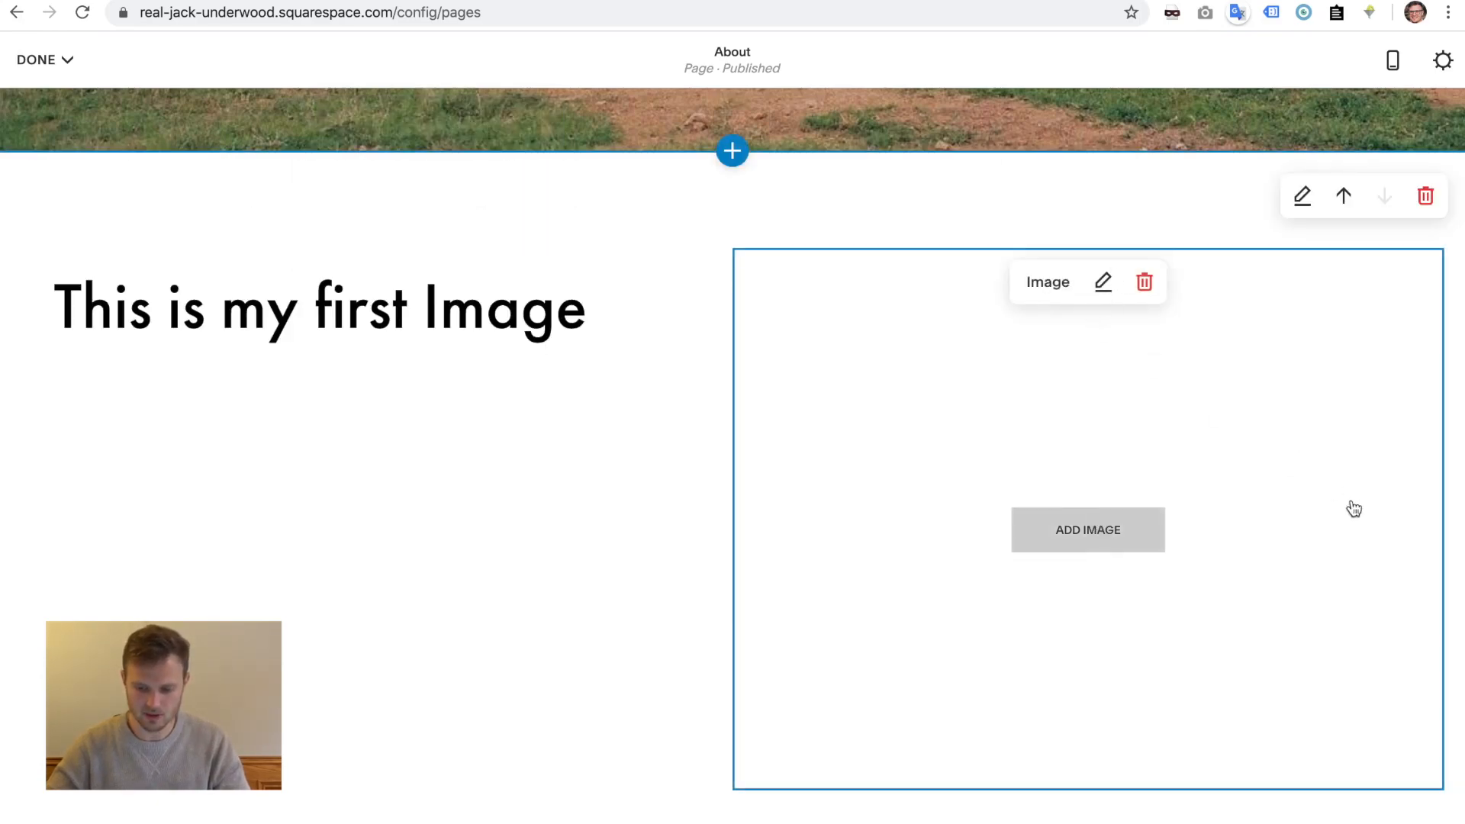
pyautogui.click(992, 488)
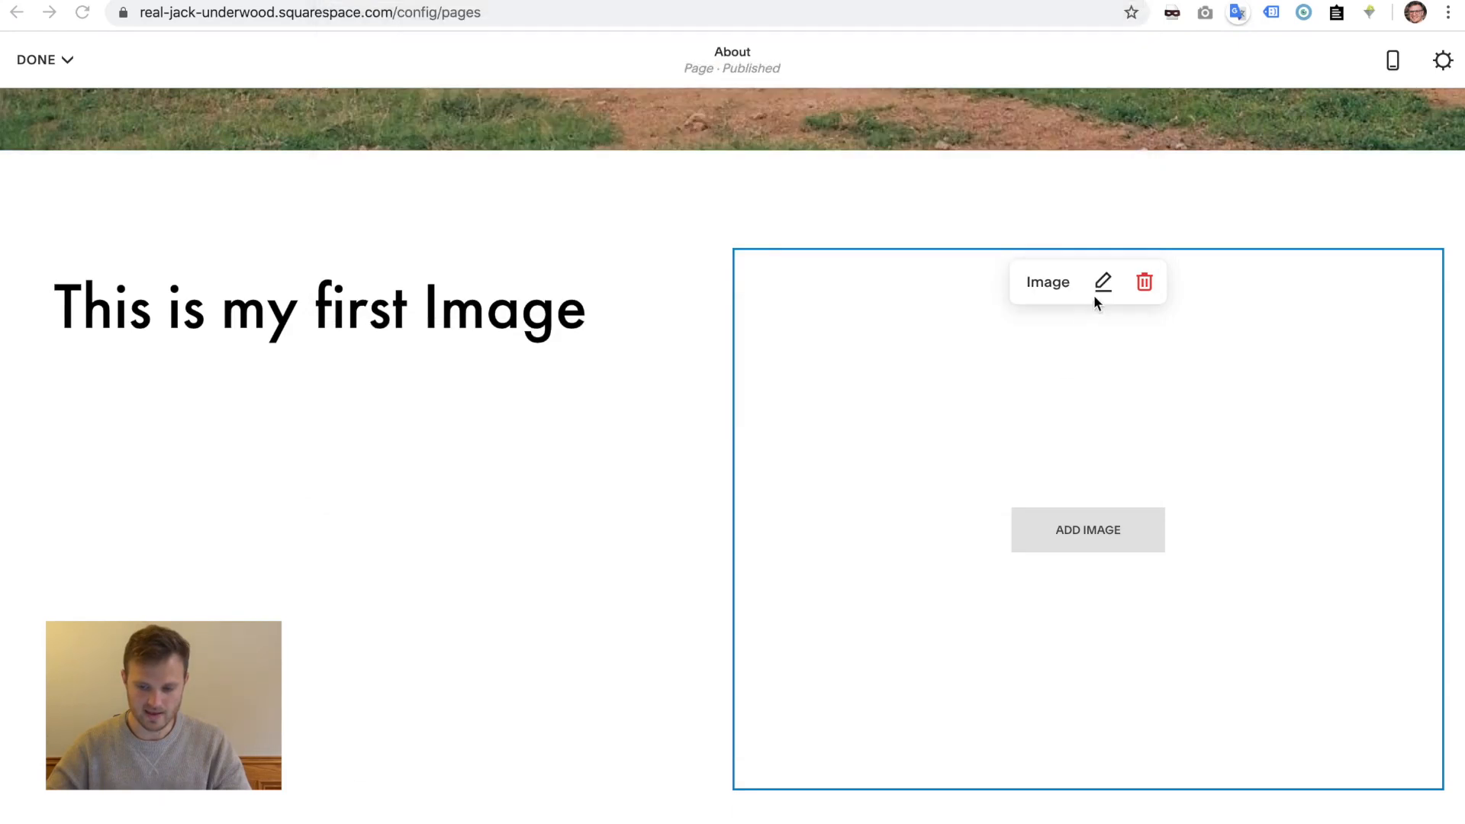
pyautogui.click(1103, 284)
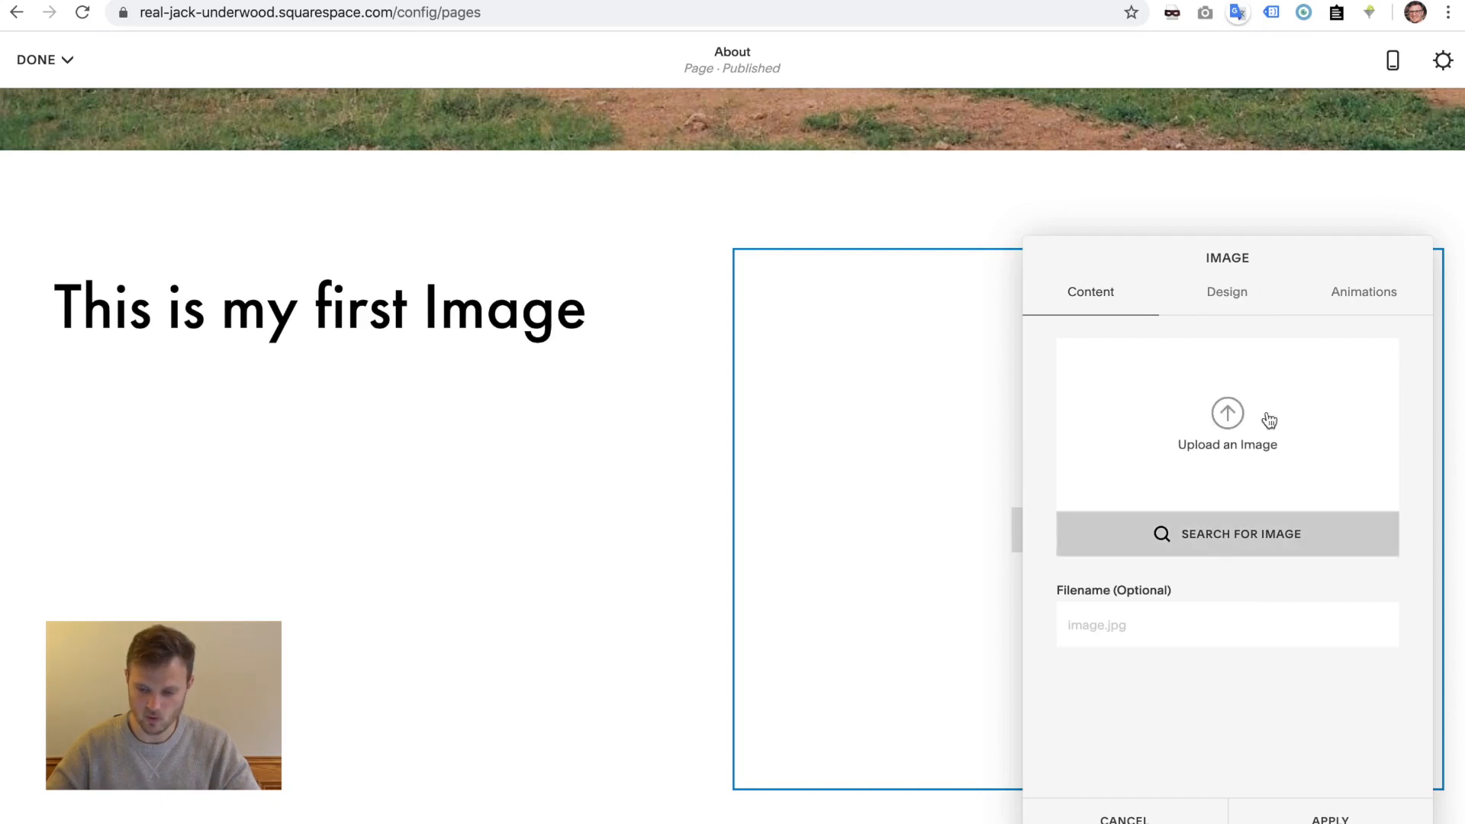
# - Fill the image block with the free Unsplash stock photo of sunlit rocks and water
pyautogui.click(1218, 542)
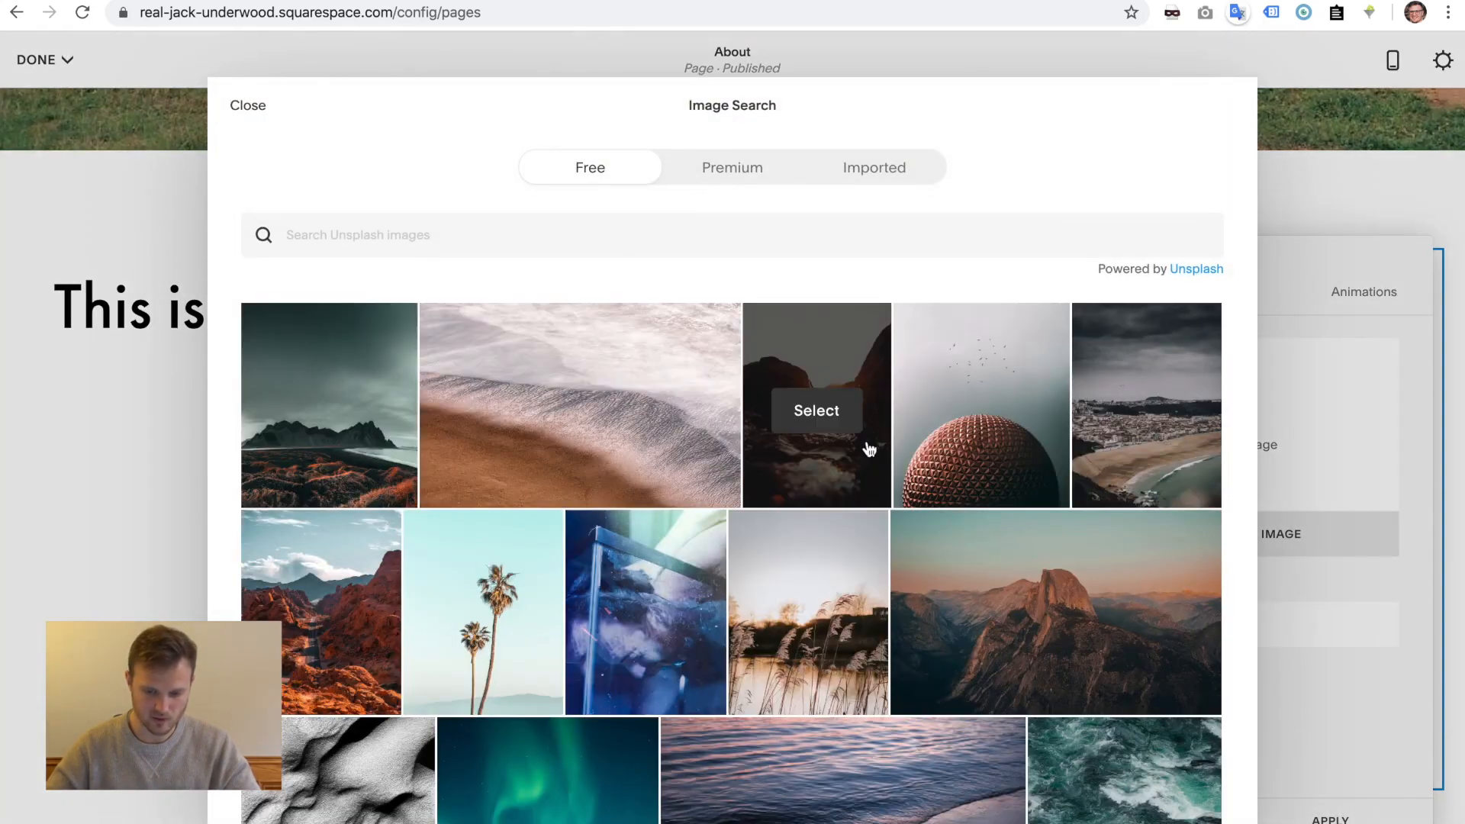
pyautogui.click(824, 418)
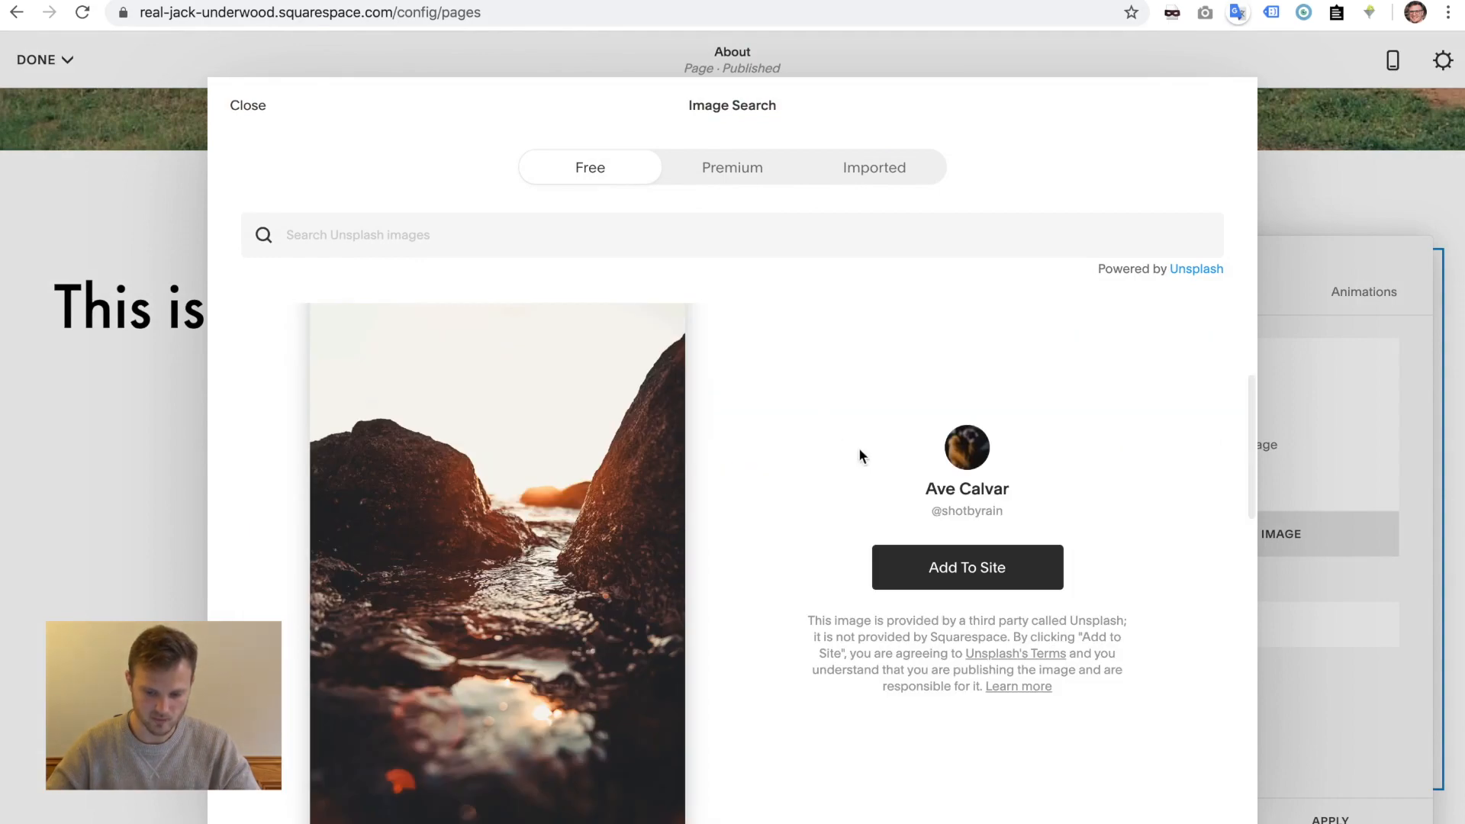
pyautogui.click(966, 583)
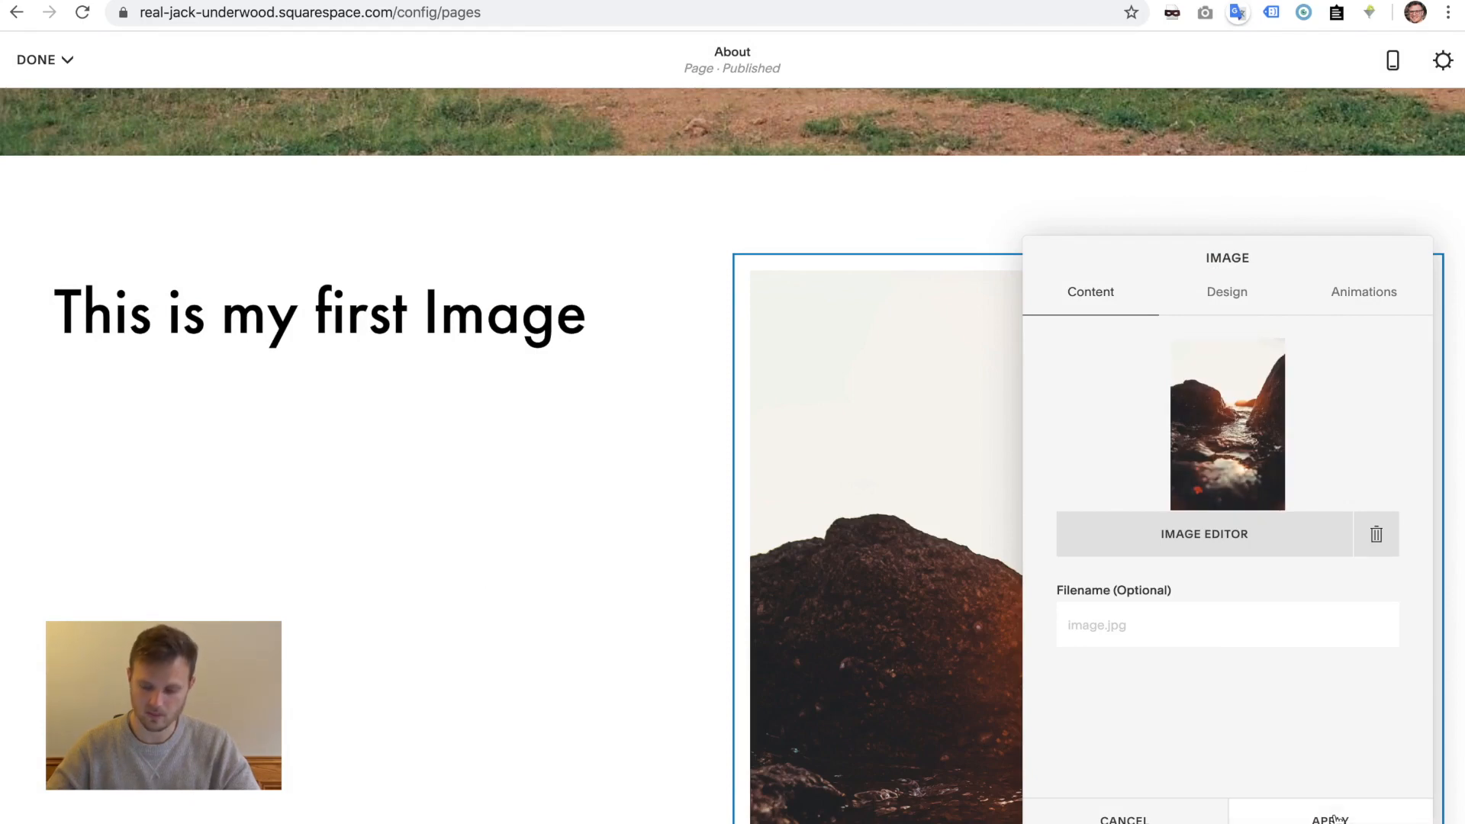
pyautogui.click(1334, 817)
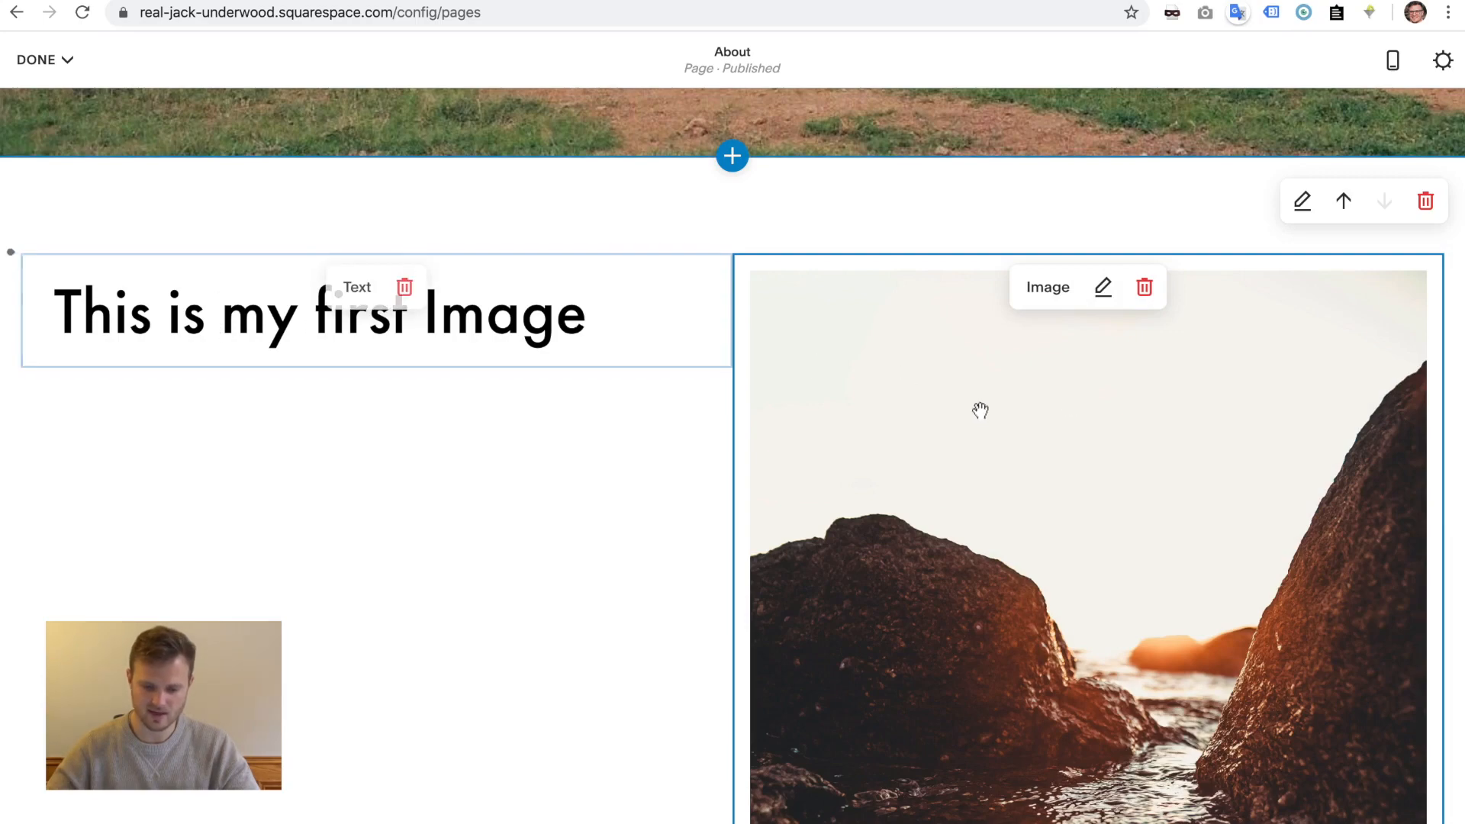
pyautogui.scroll(-8, 874, 556)
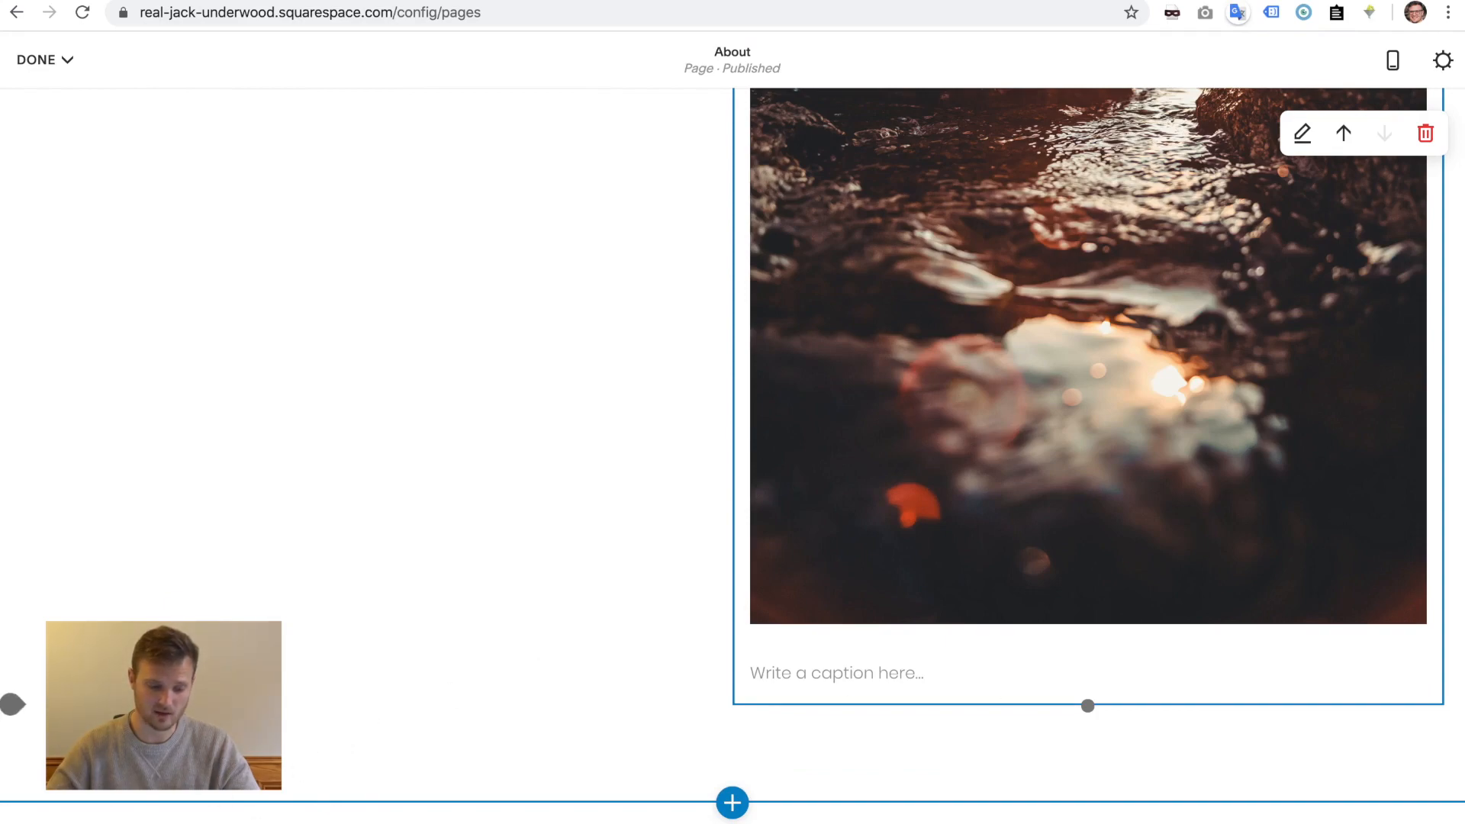
pyautogui.moveTo(9, 702); pyautogui.dragTo(10, 704)
pyautogui.scroll(8, 39, 539)
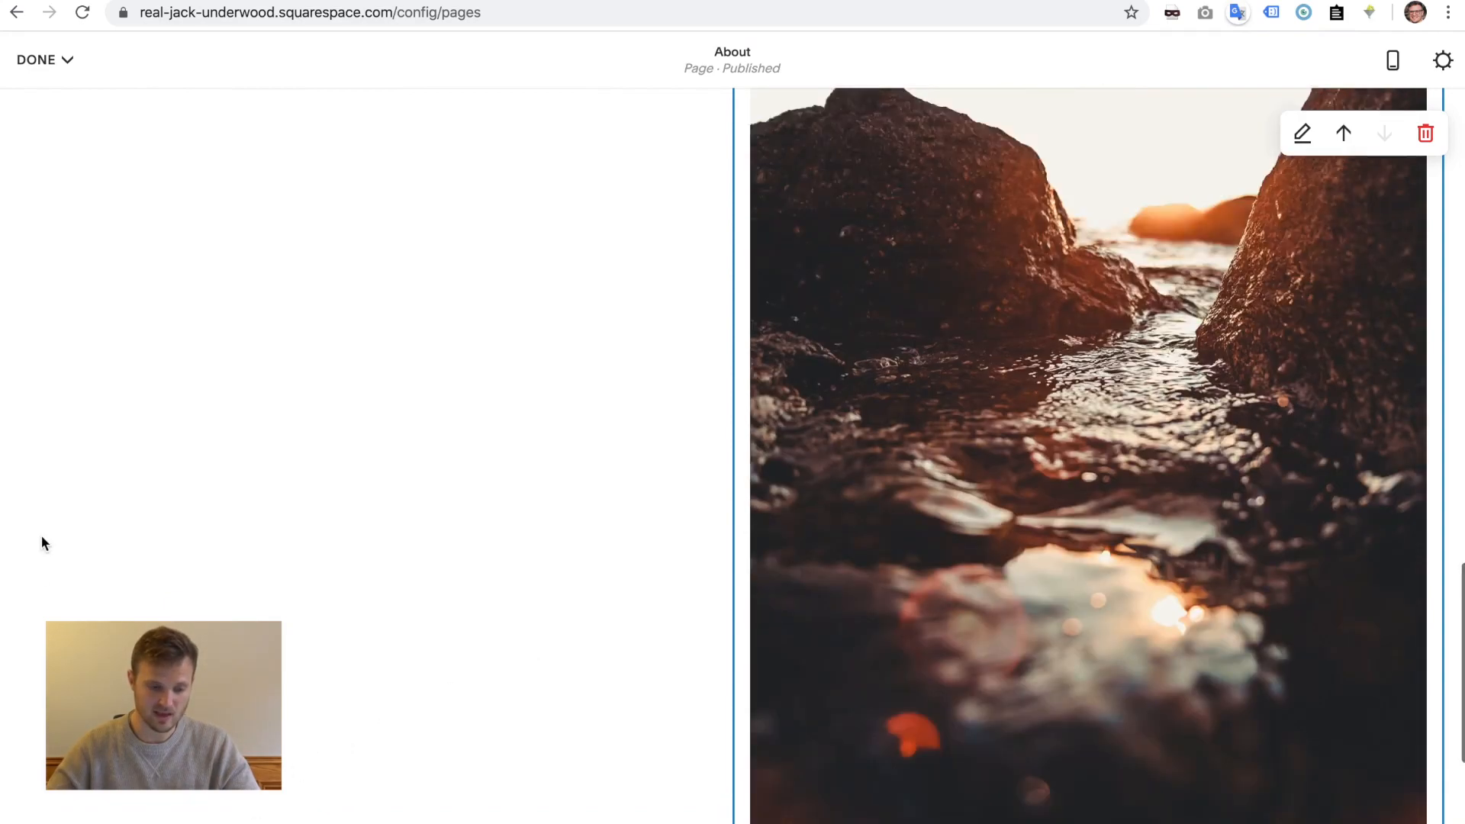
pyautogui.scroll(1, 57, 241)
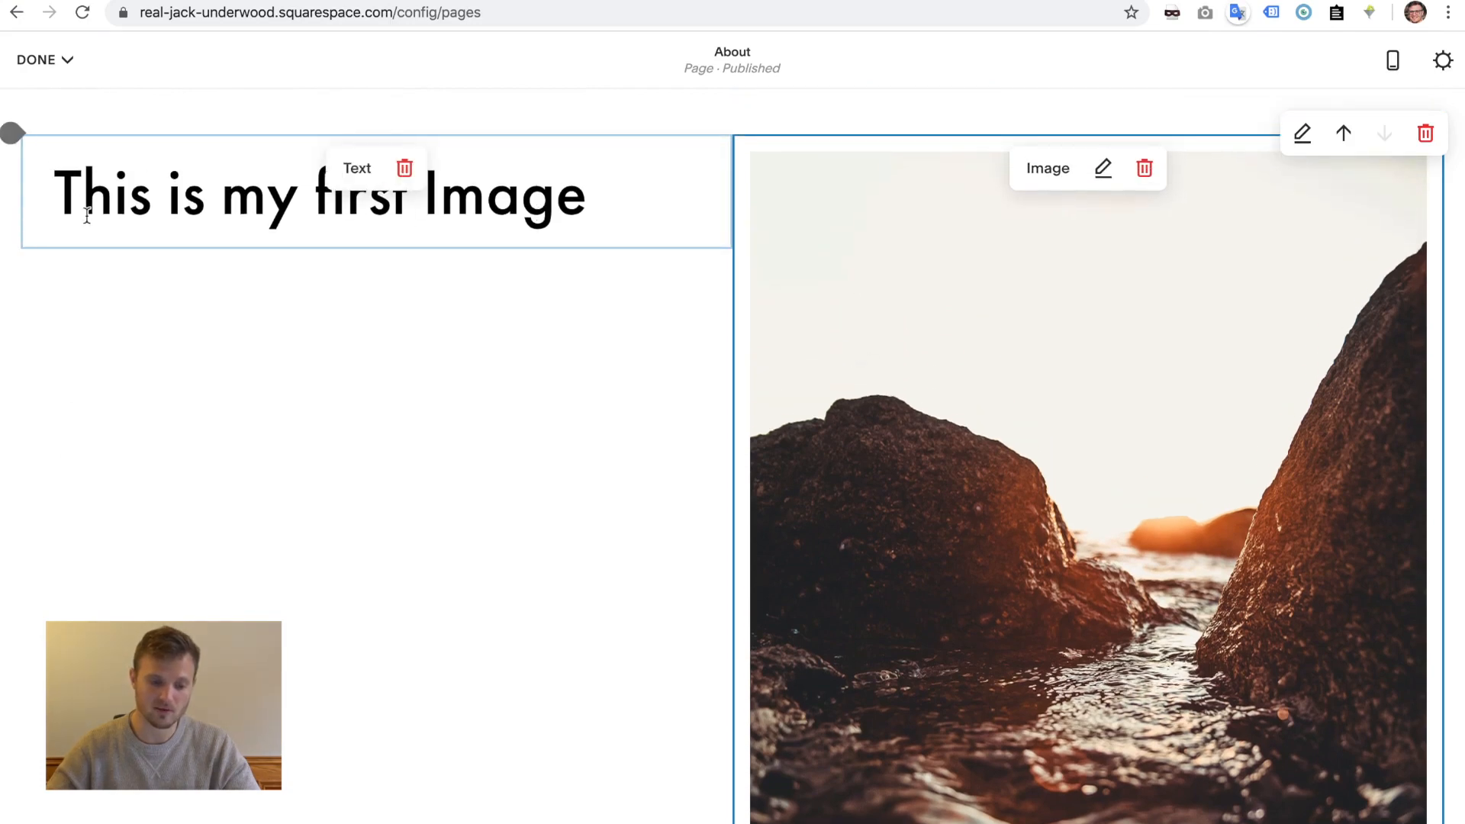
pyautogui.click(24, 248)
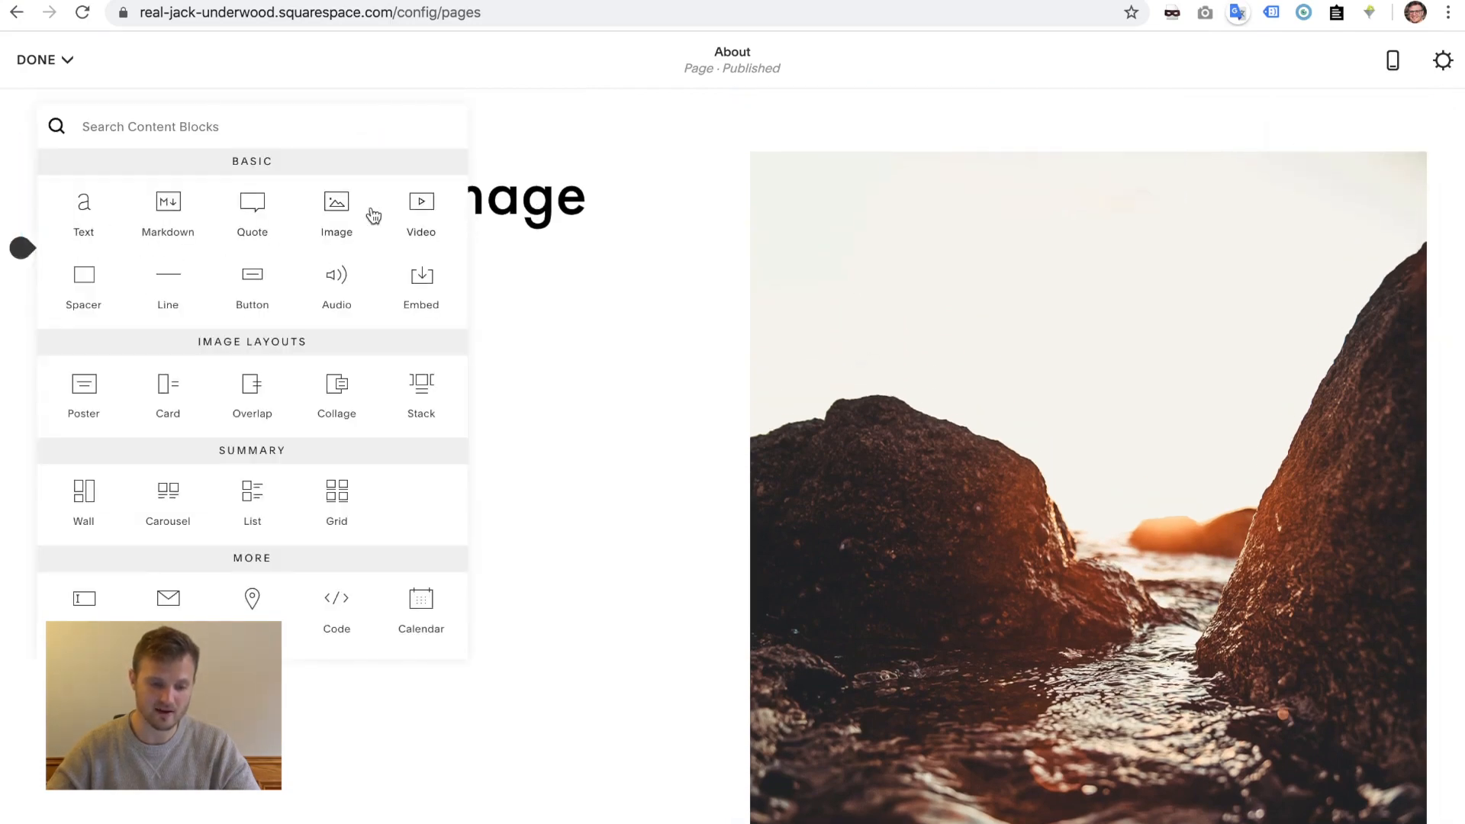
pyautogui.click(347, 210)
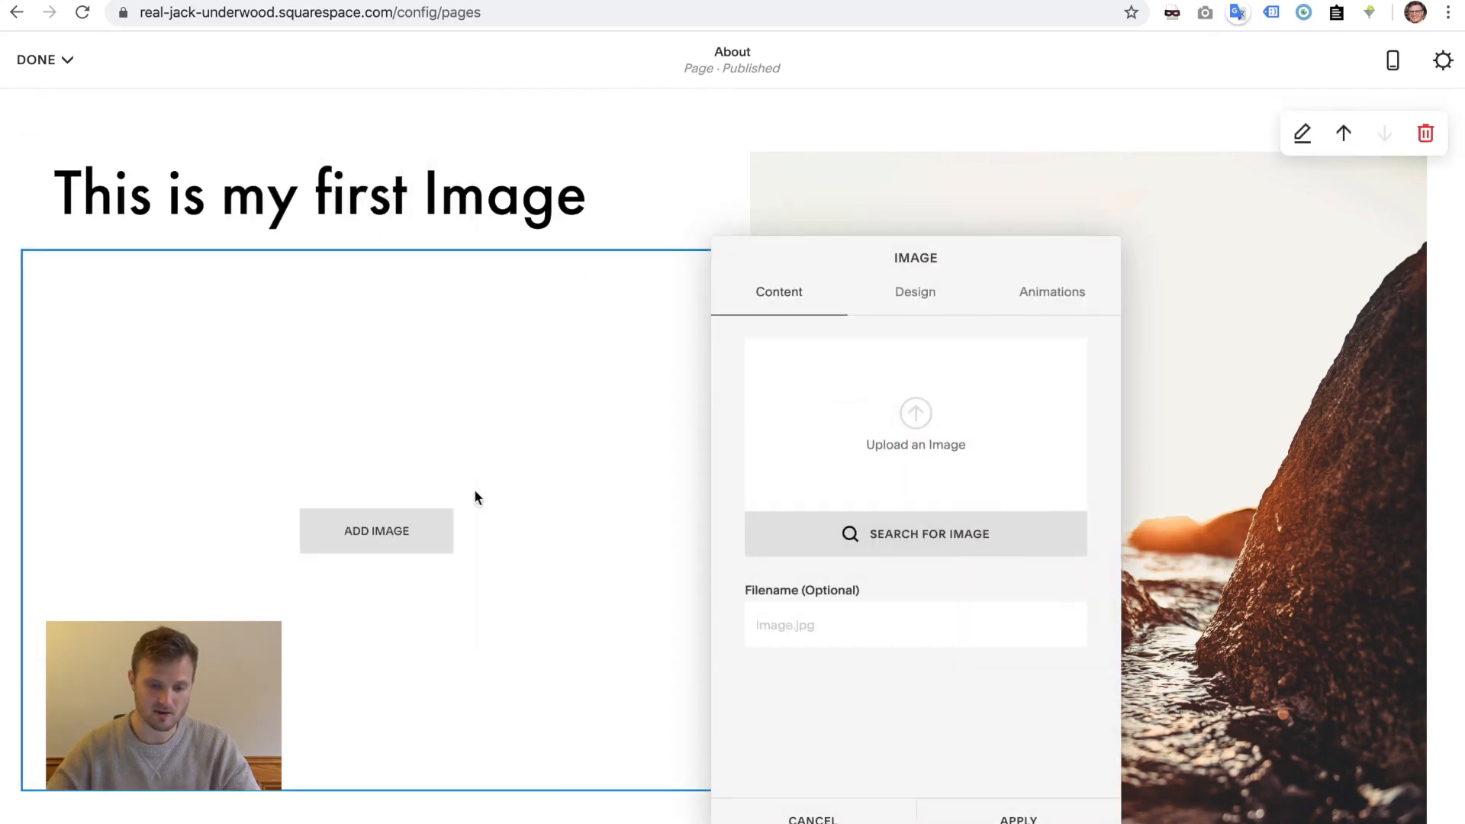
pyautogui.scroll(-3, 516, 604)
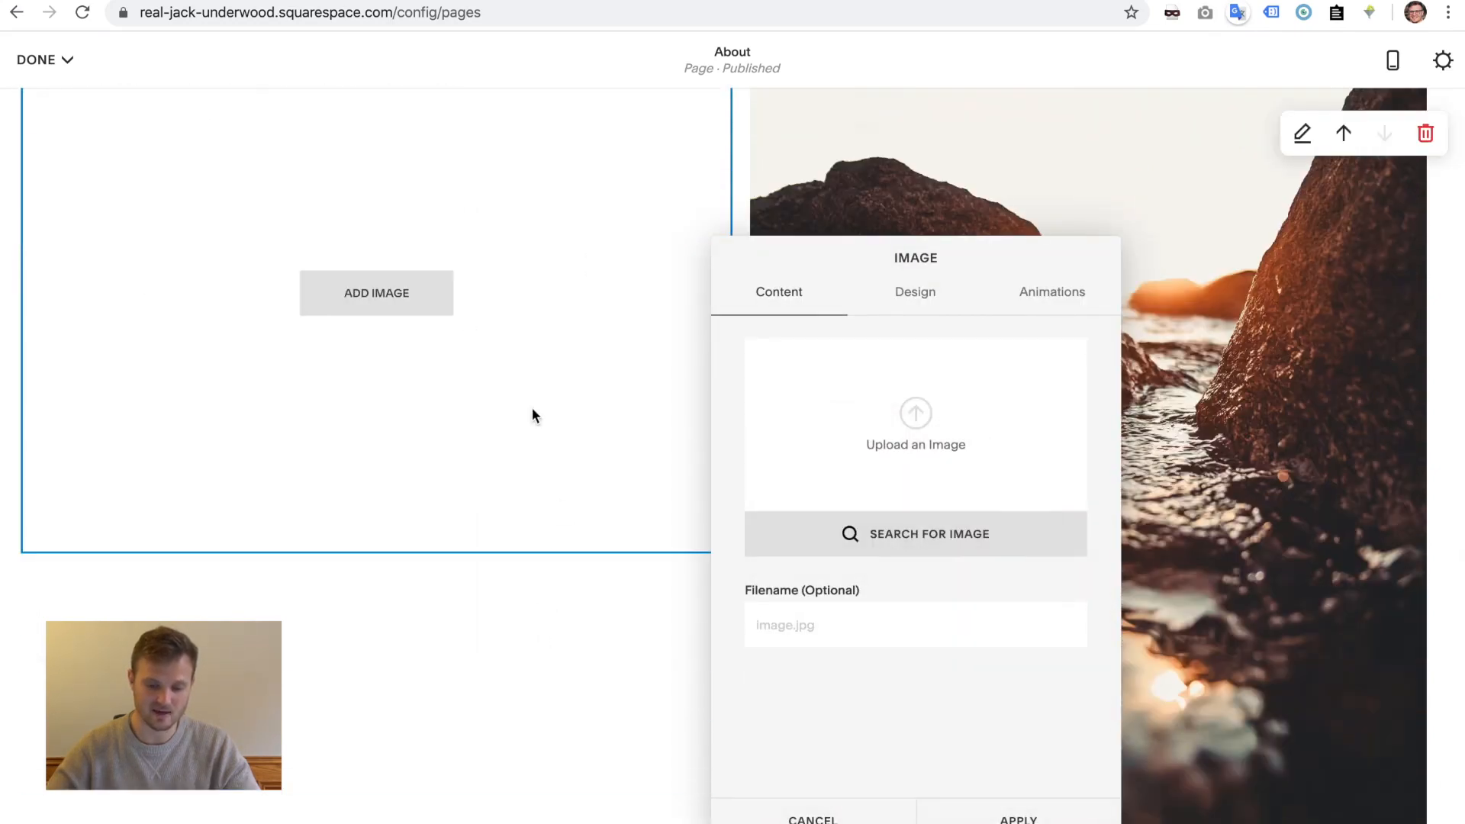
pyautogui.scroll(-5, 532, 416)
pyautogui.scroll(7, 394, 98)
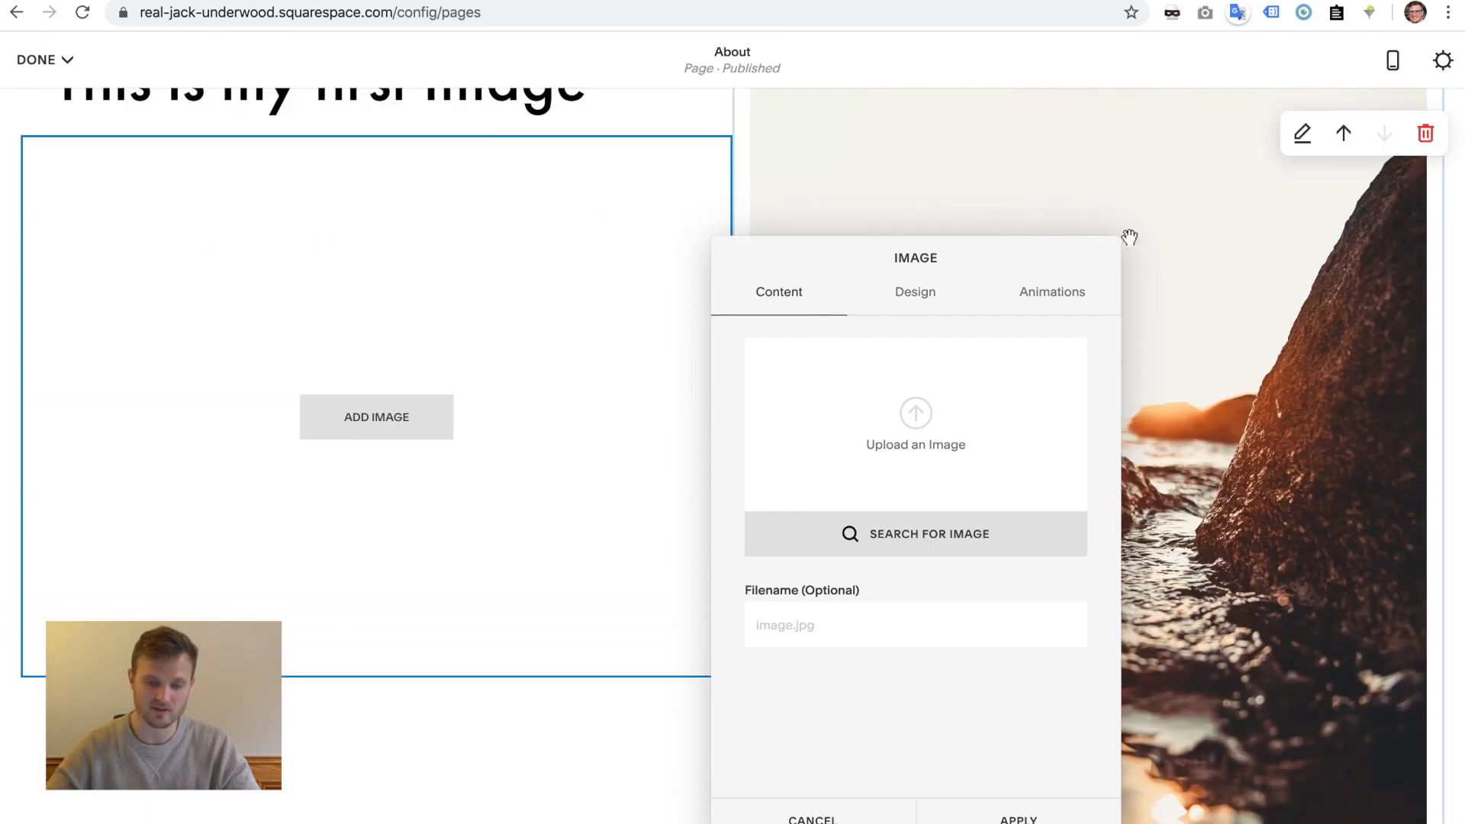
pyautogui.scroll(-1, 386, 560)
pyautogui.click(811, 815)
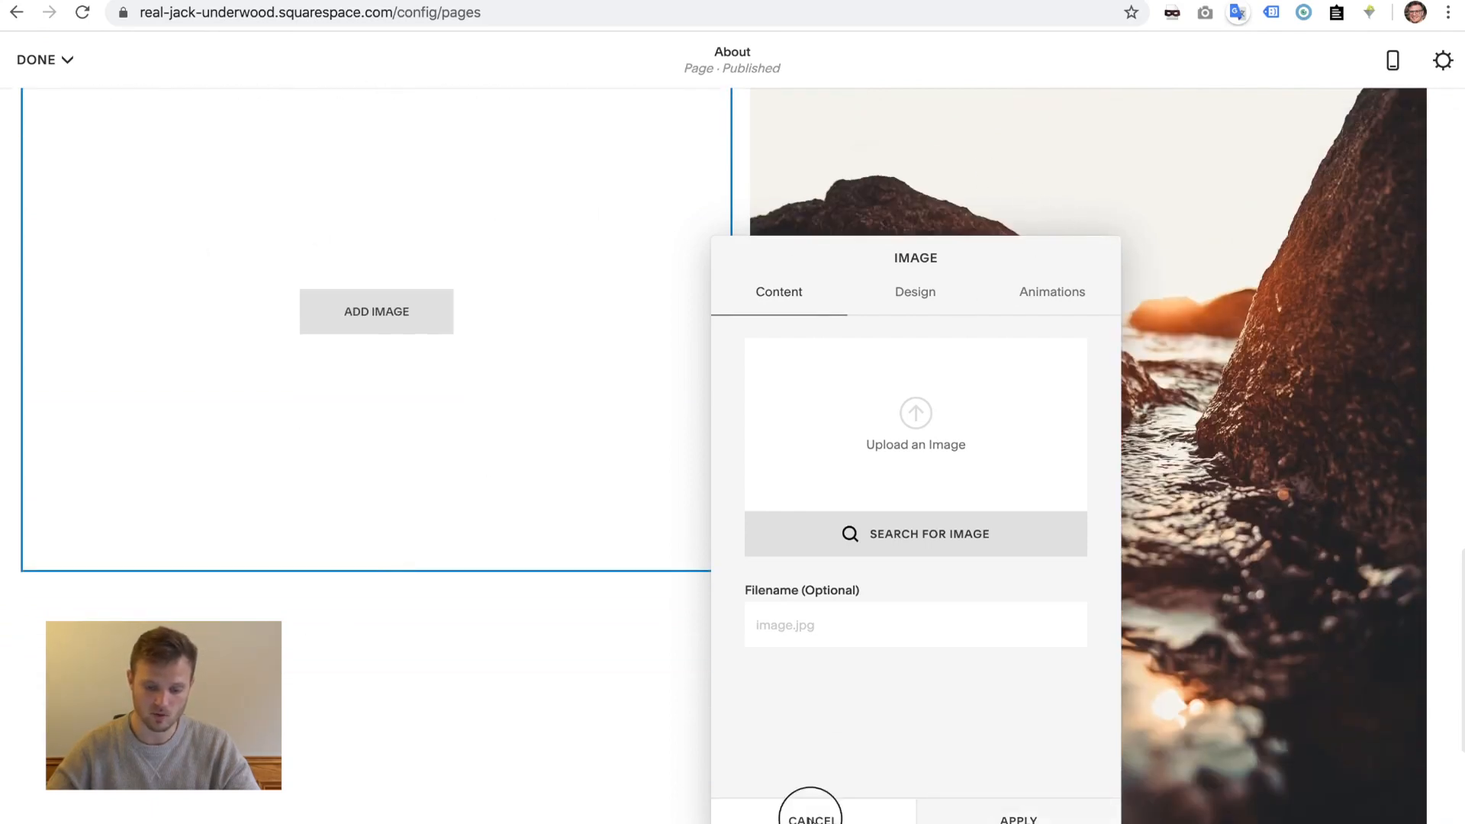
pyautogui.scroll(2, 534, 489)
pyautogui.click(433, 243)
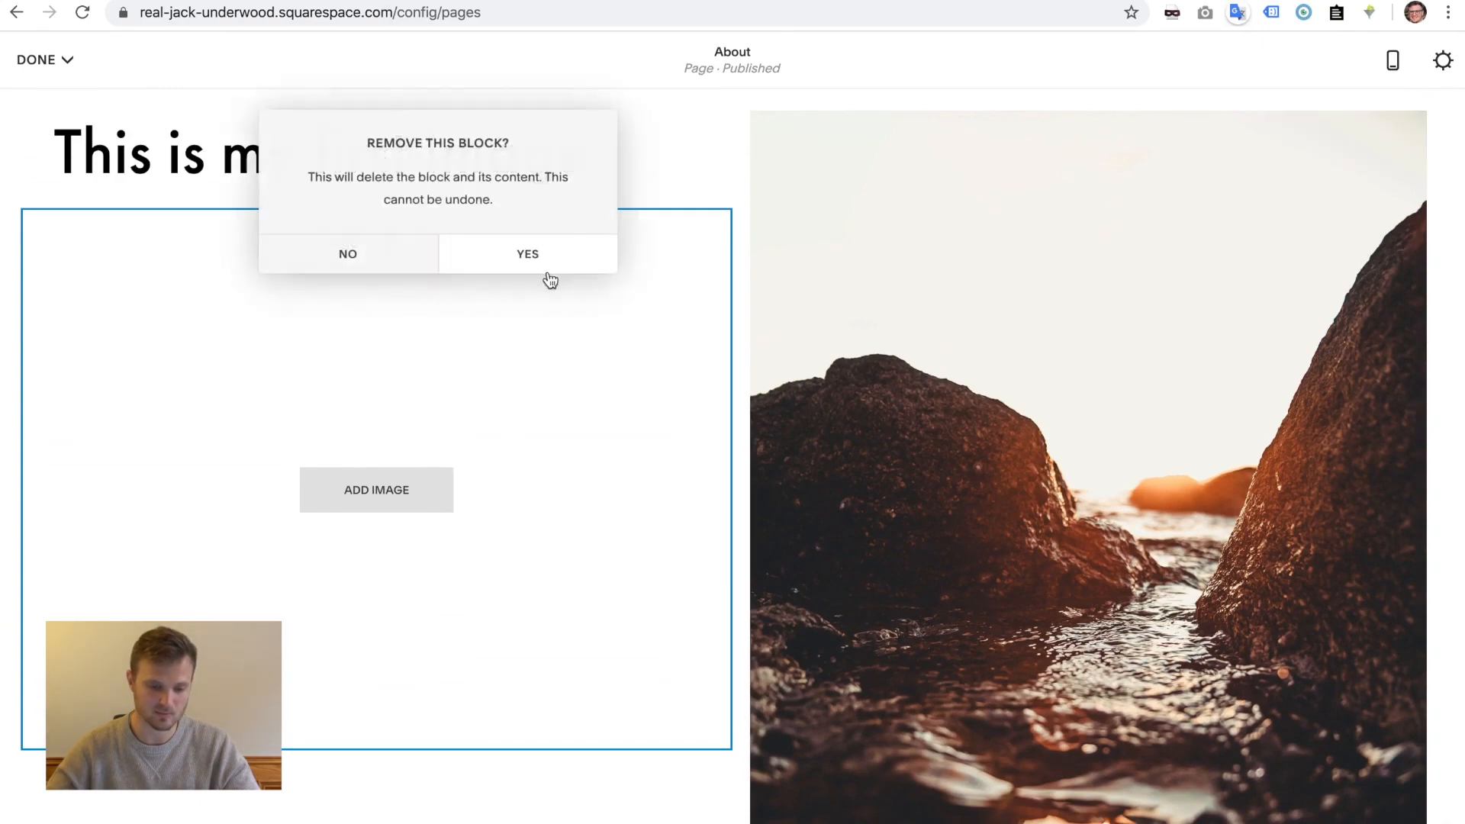
pyautogui.click(543, 251)
pyautogui.scroll(-5, 543, 240)
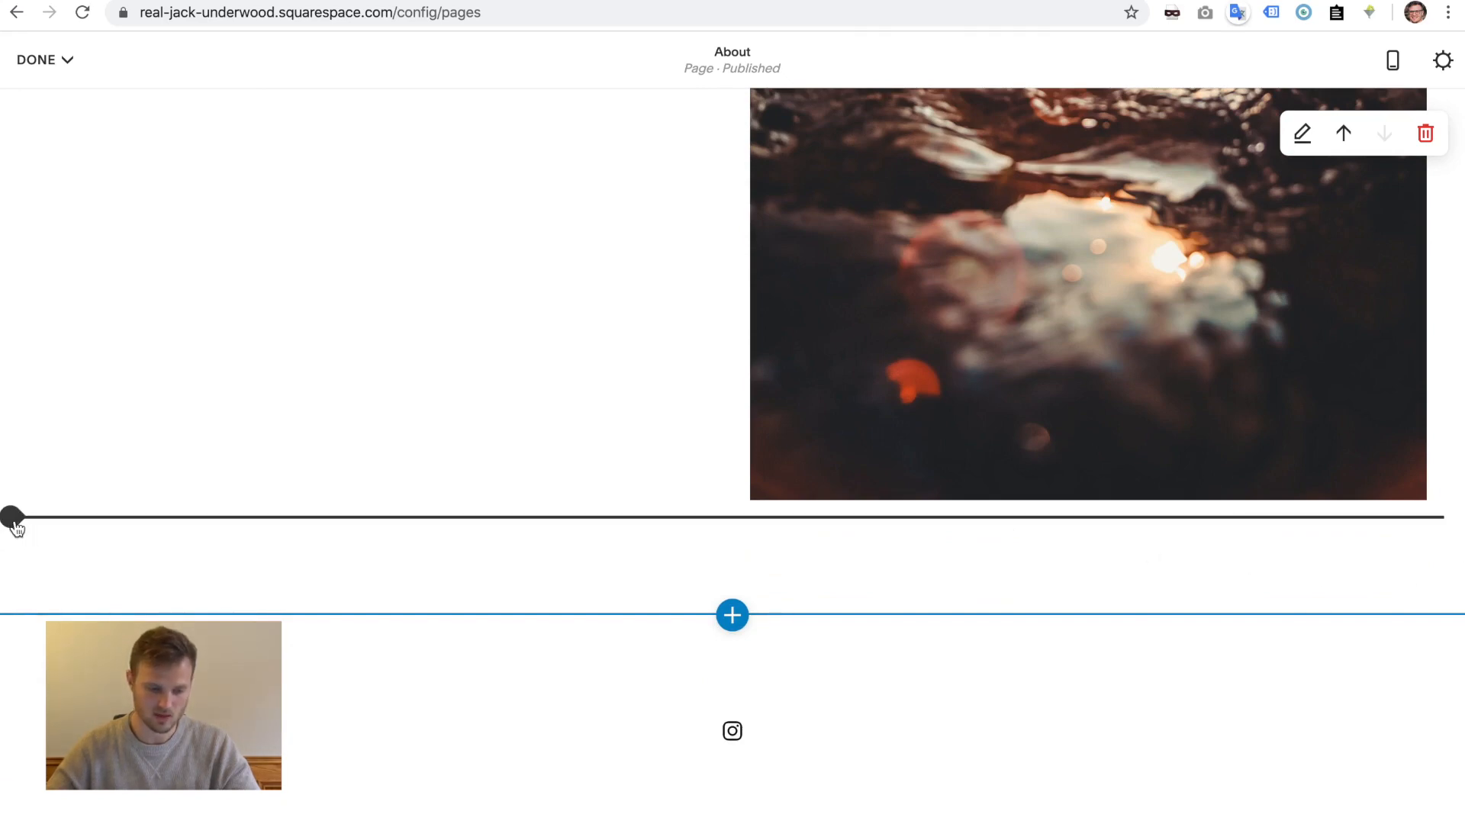
# - Insert an empty Image block on the About page and apply its default settings
pyautogui.click(12, 517)
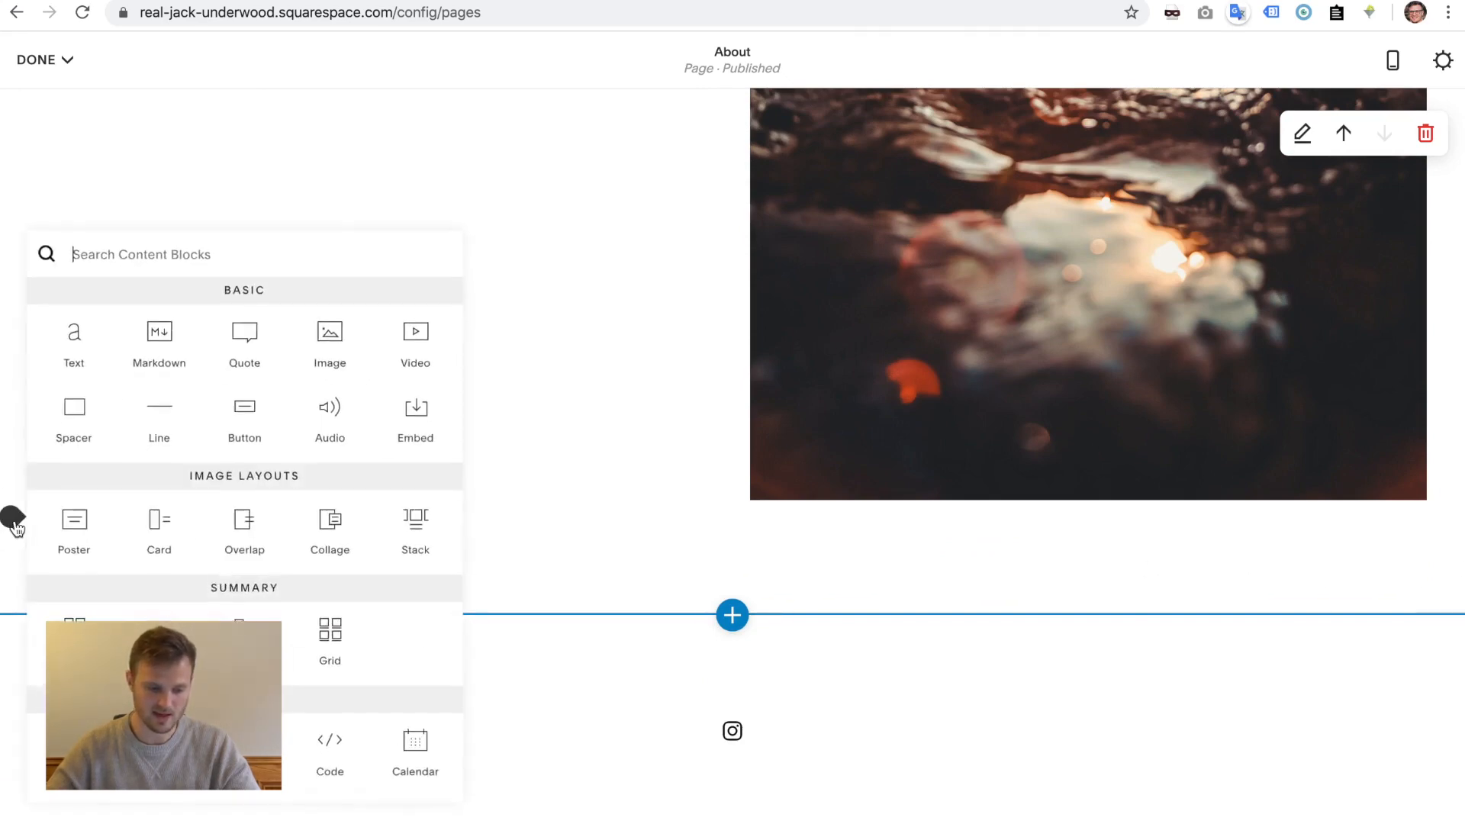
pyautogui.click(338, 347)
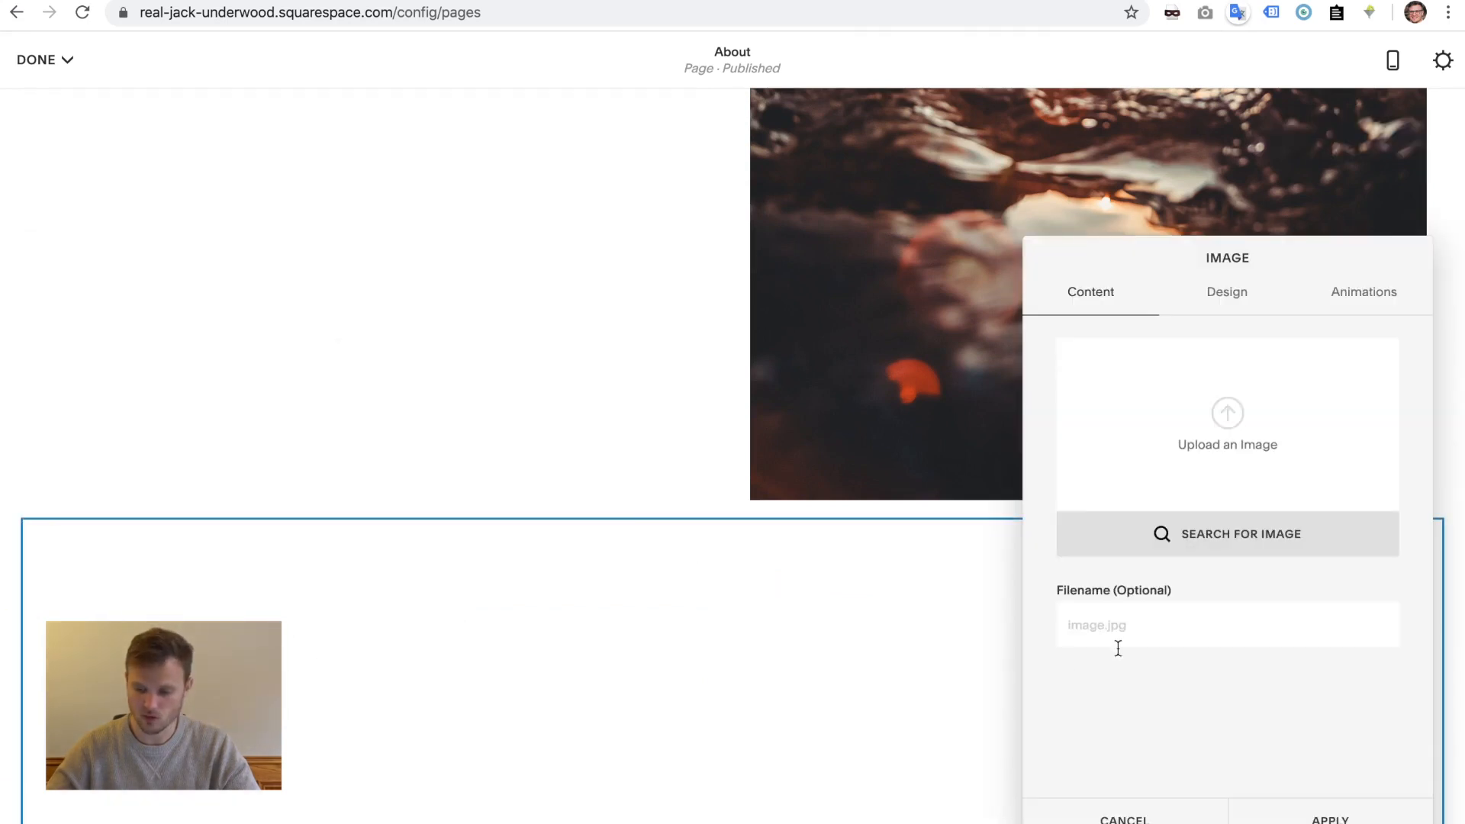
pyautogui.click(1347, 820)
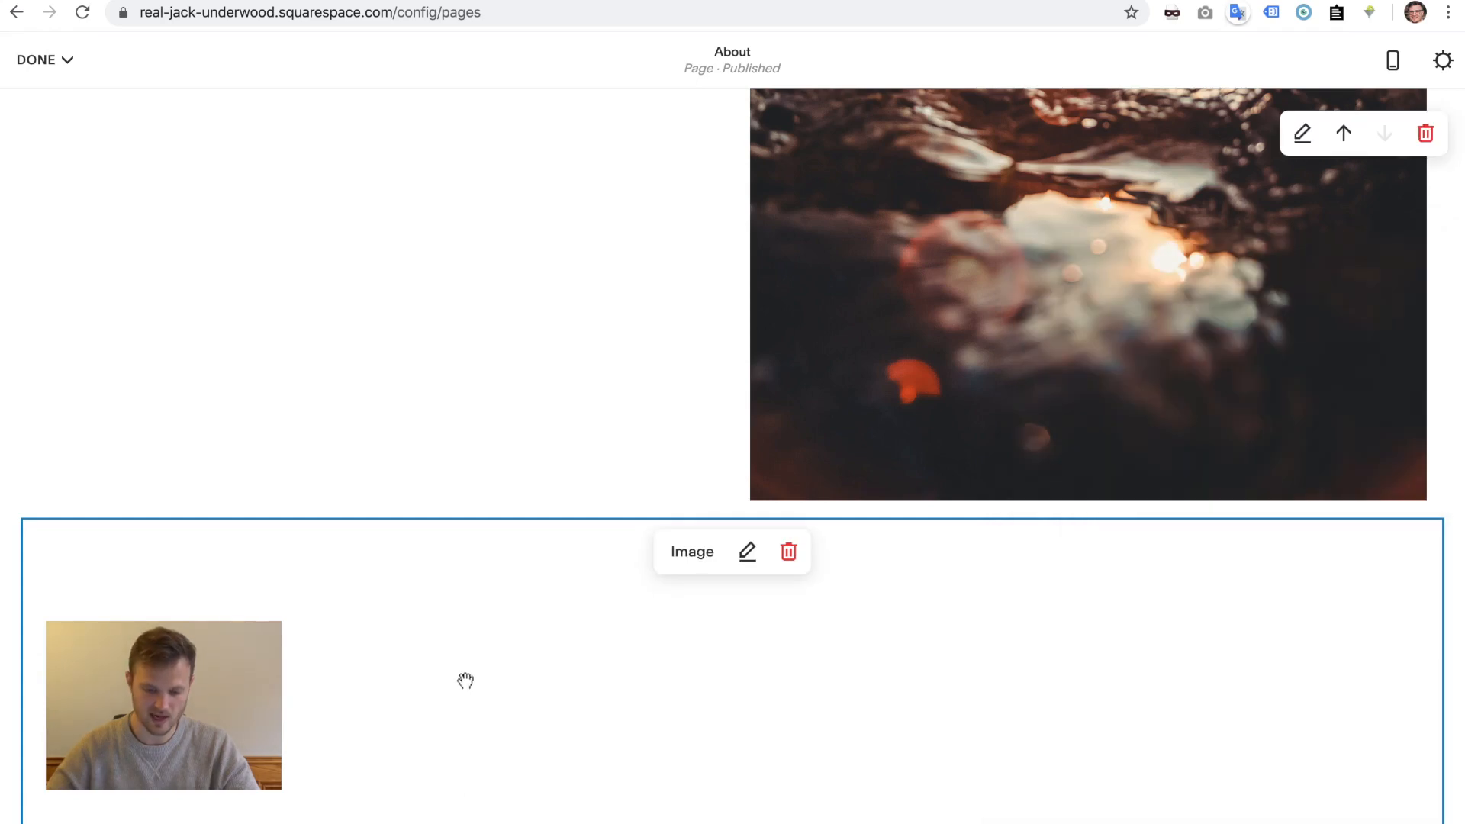
# - Add a text block above it reading 'This is my Second Image' in Large Heading style
pyautogui.moveTo(14, 458)
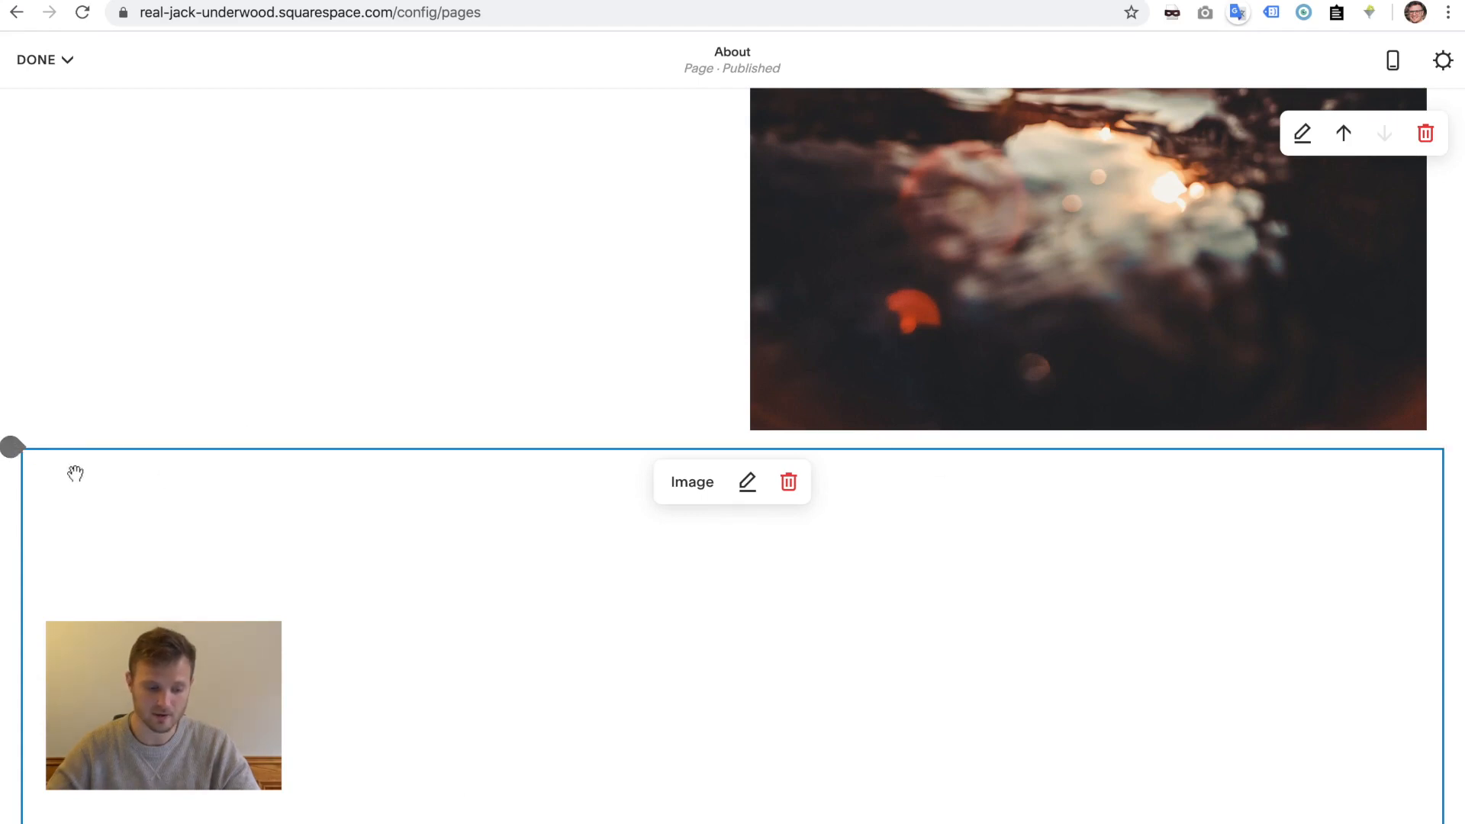
pyautogui.click(12, 451)
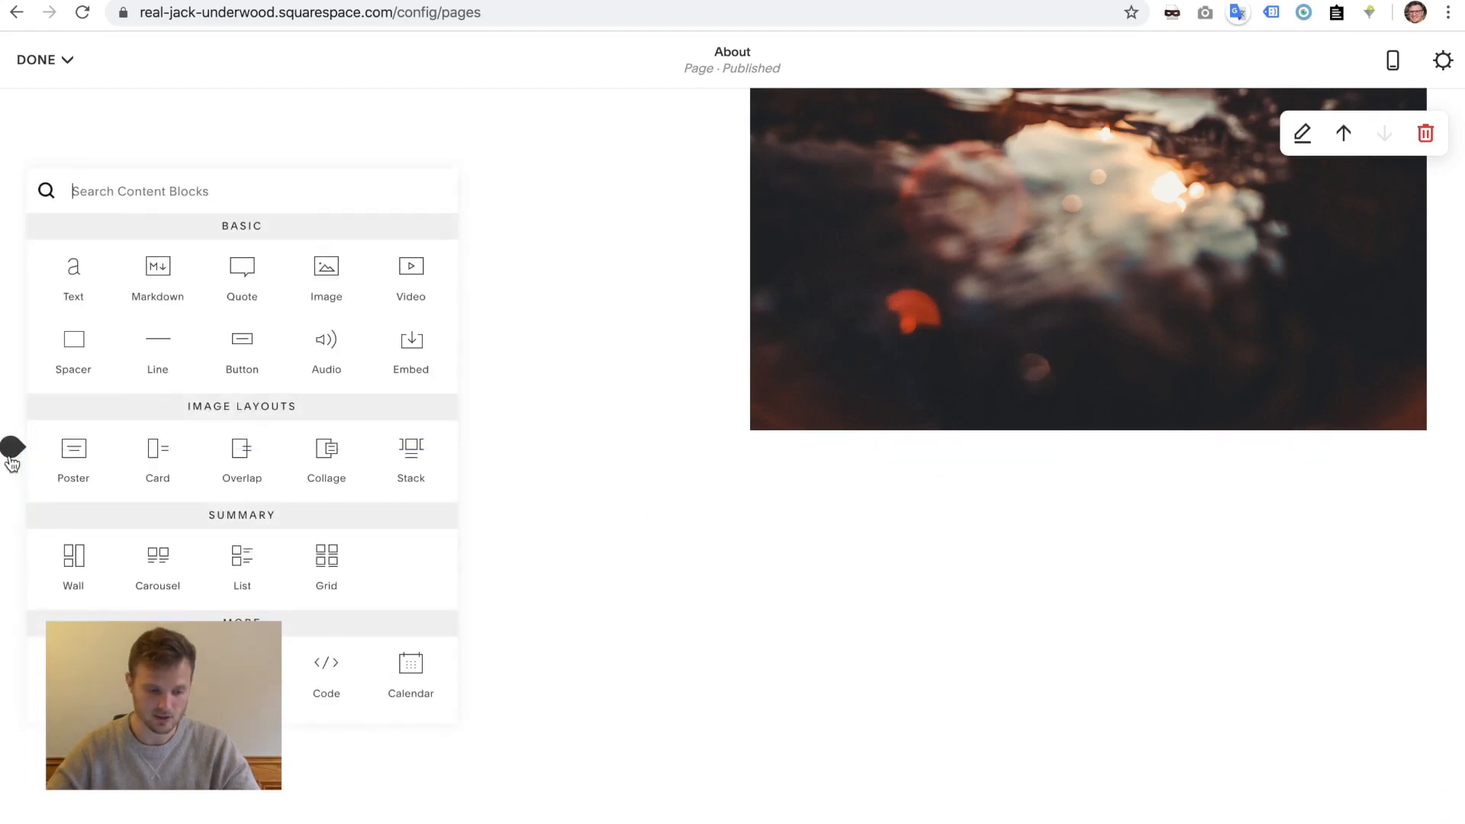
pyautogui.click(74, 288)
pyautogui.click(135, 482)
pyautogui.write('This is my Second Image')
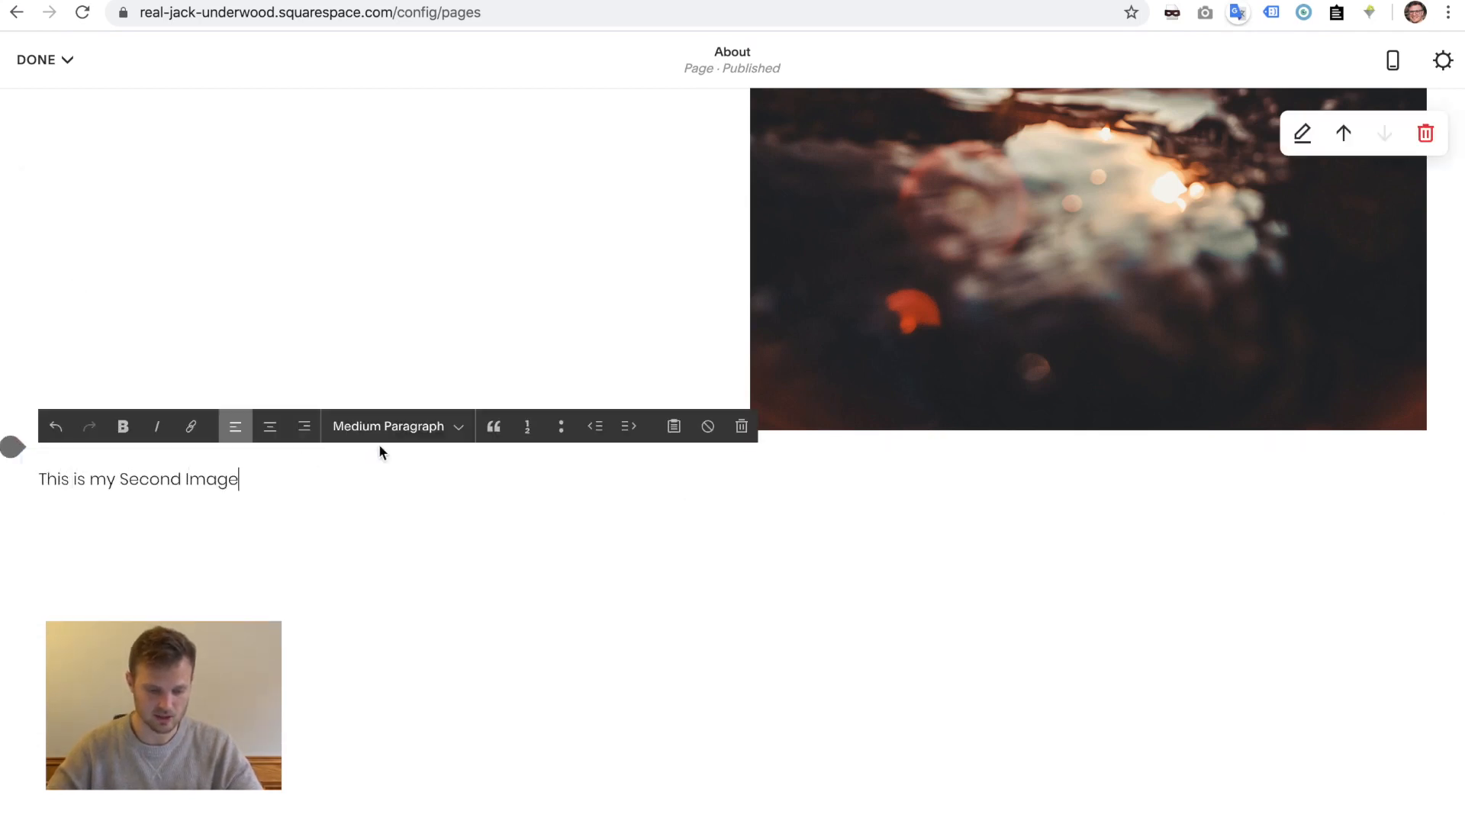
pyautogui.click(419, 428)
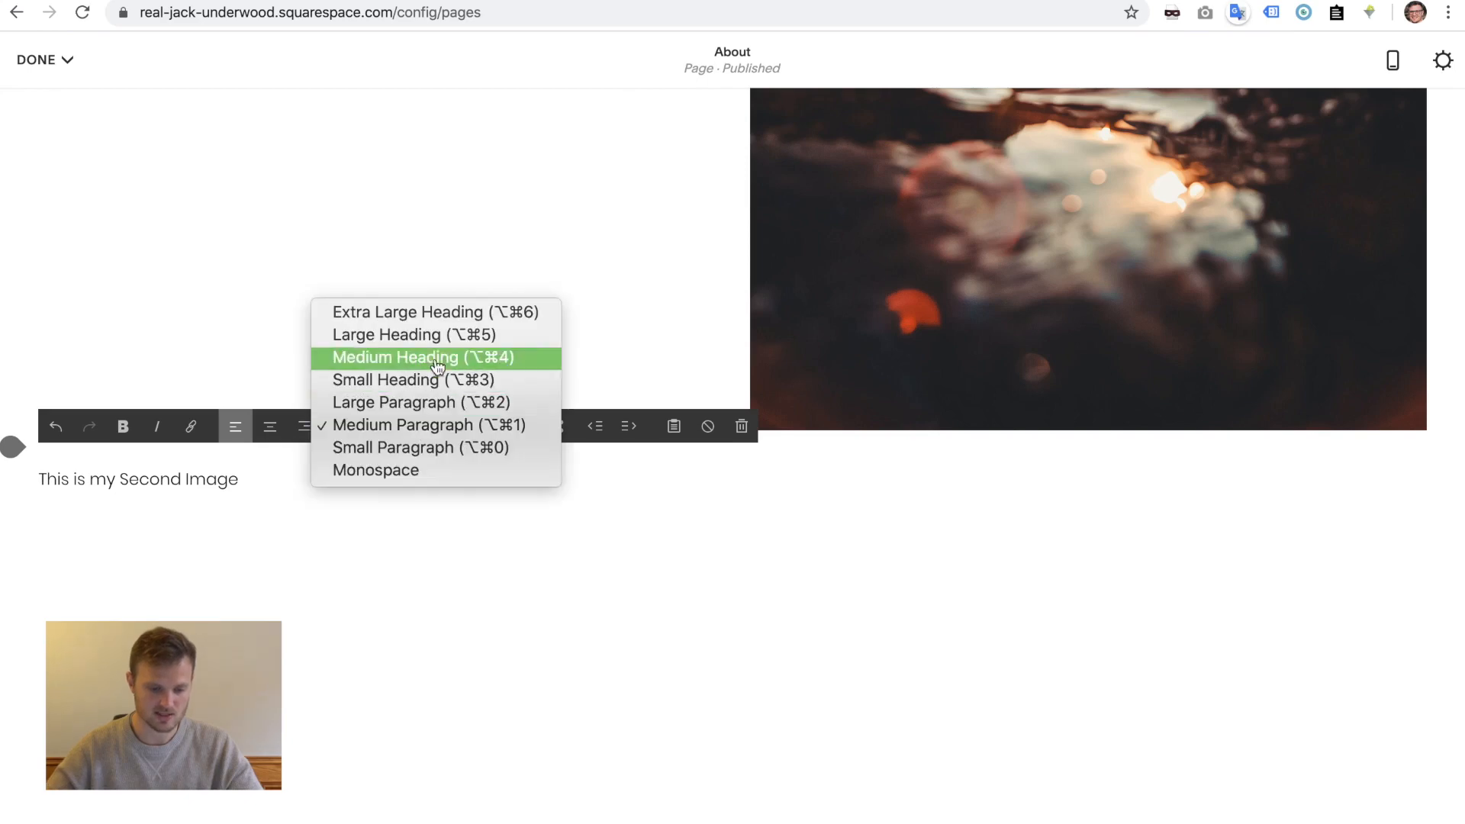
pyautogui.click(435, 335)
pyautogui.click(520, 700)
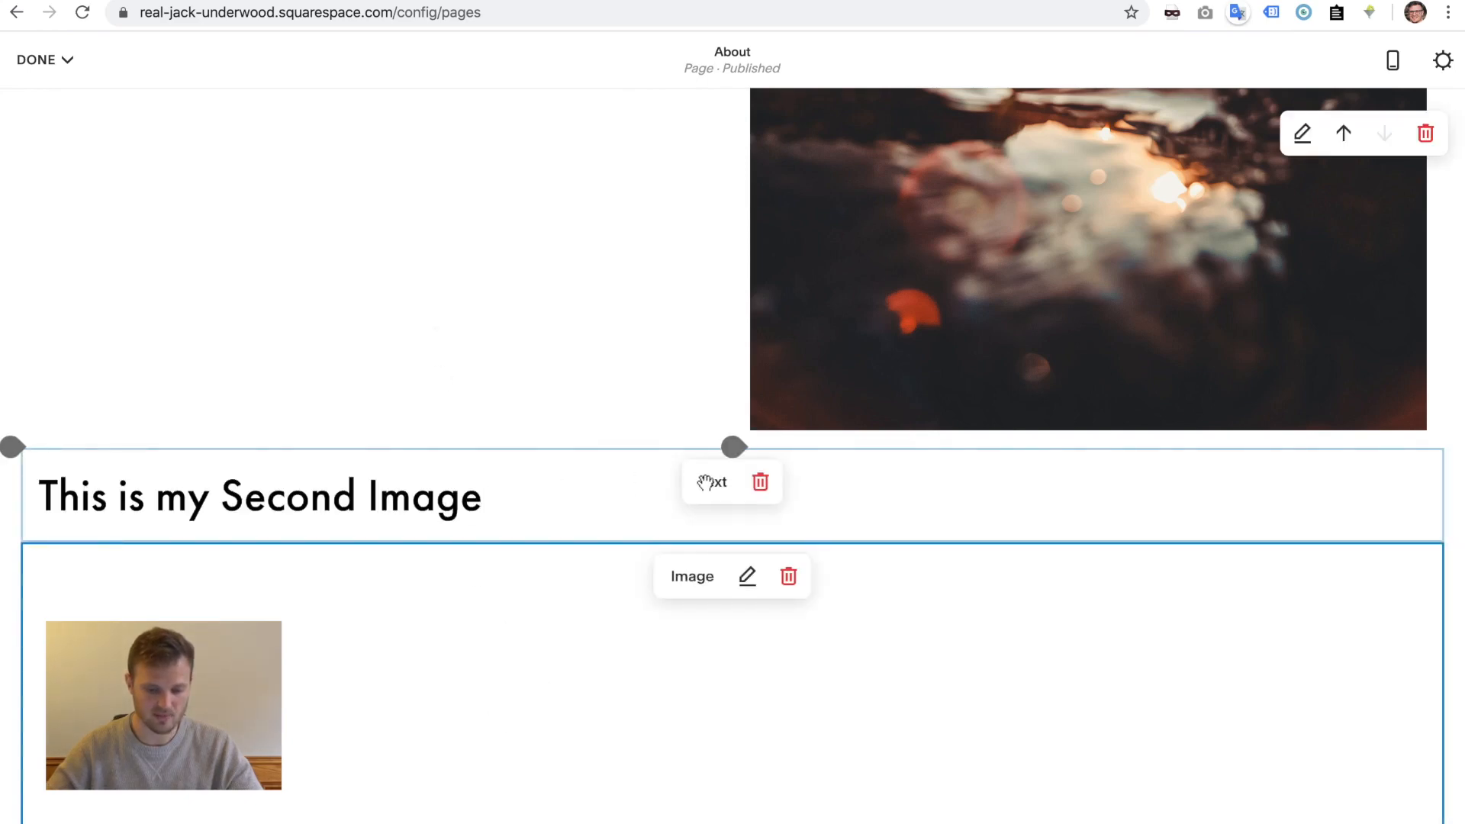
# - Drag the 'This is my Second Image' heading to the right of the empty image block
pyautogui.moveTo(706, 482); pyautogui.dragTo(1444, 323)
pyautogui.scroll(-6, 1435, 605)
pyautogui.scroll(4, 1432, 605)
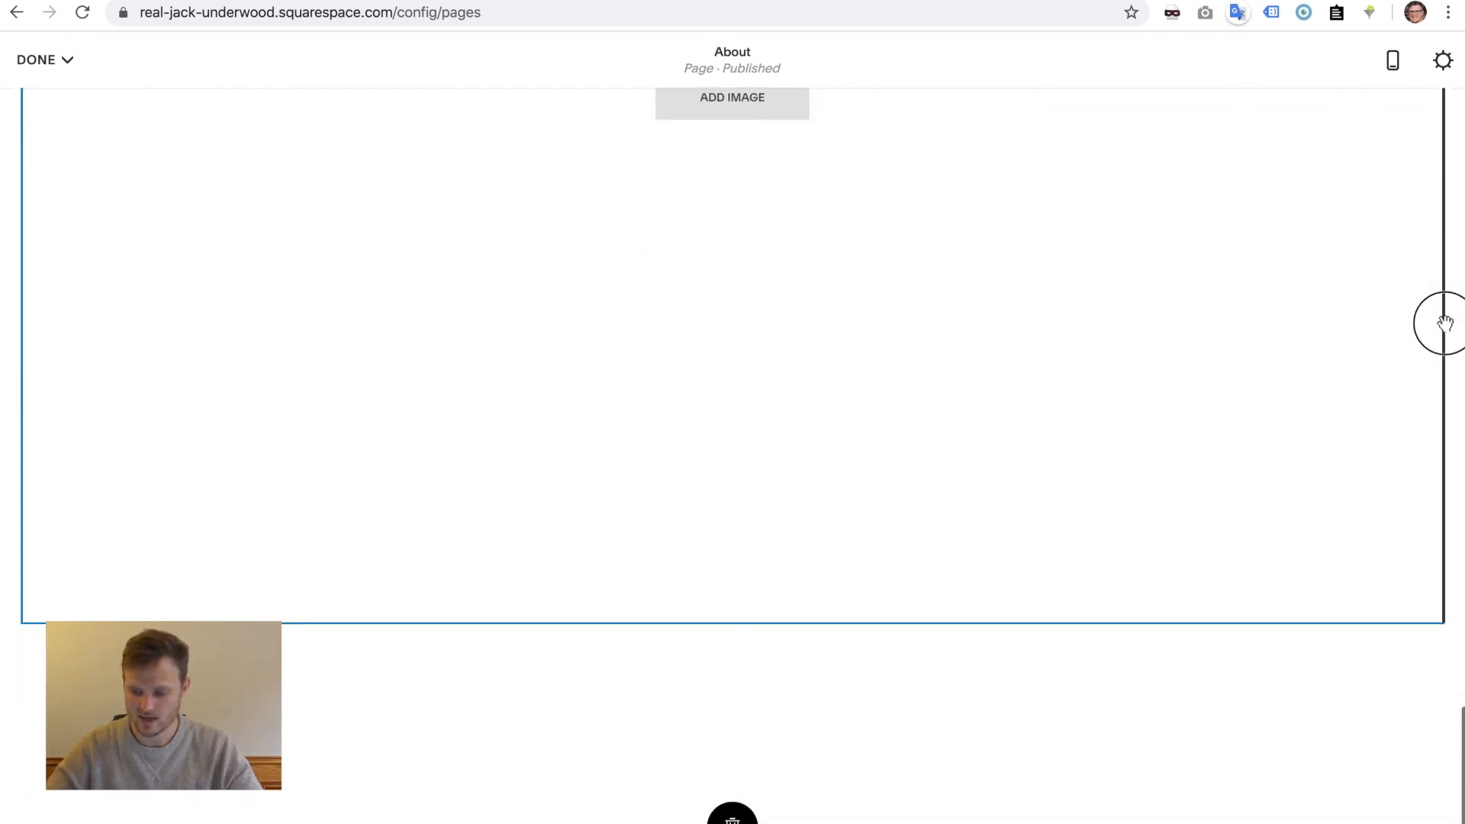
pyautogui.scroll(5, 1435, 471)
pyautogui.moveTo(1435, 471); pyautogui.dragTo(946, 569)
pyautogui.scroll(5, 1426, 471)
pyautogui.scroll(5, 821, 259)
pyautogui.scroll(-6, 868, 699)
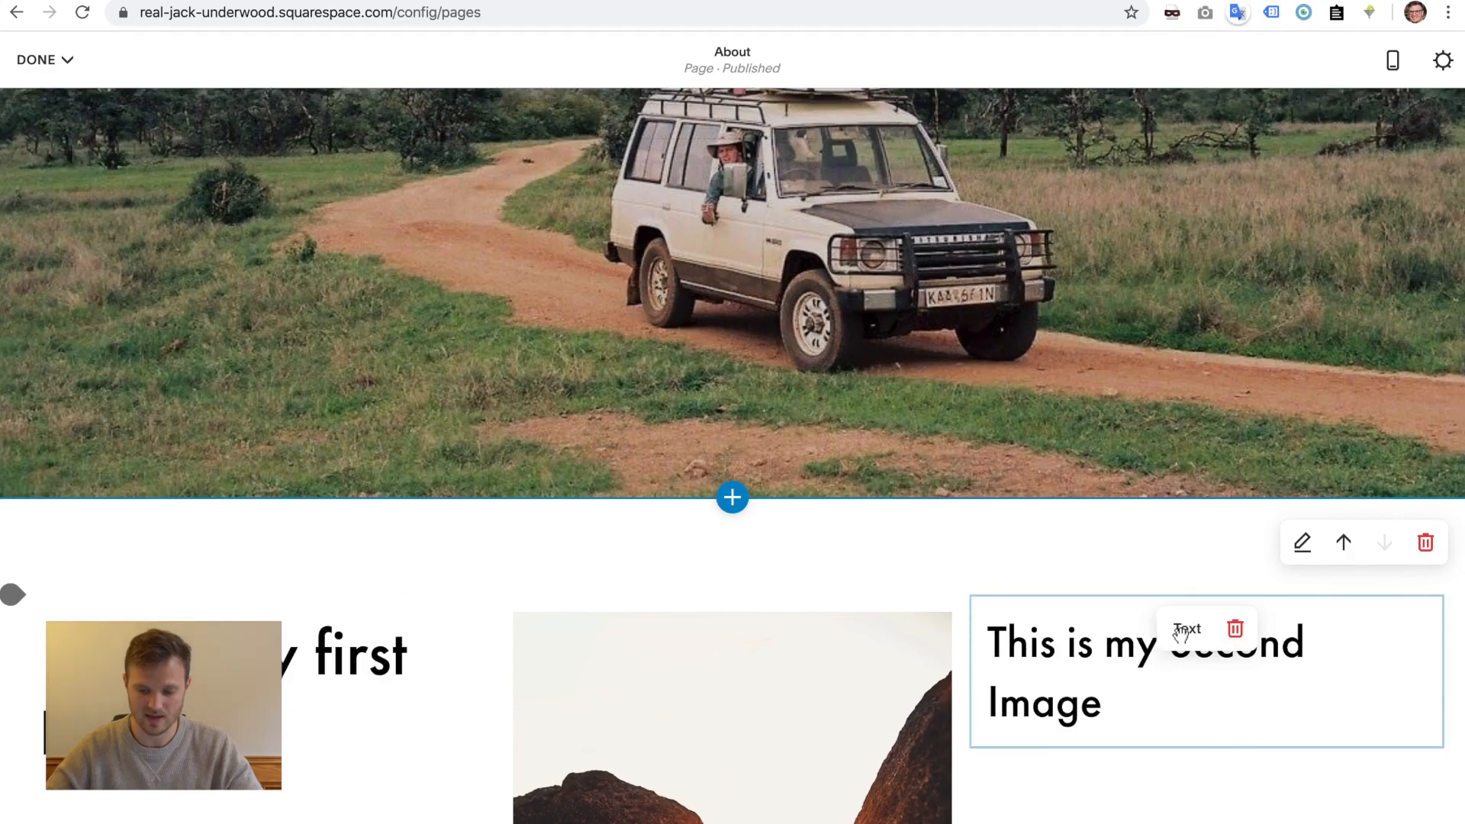
pyautogui.scroll(-4, 1180, 634)
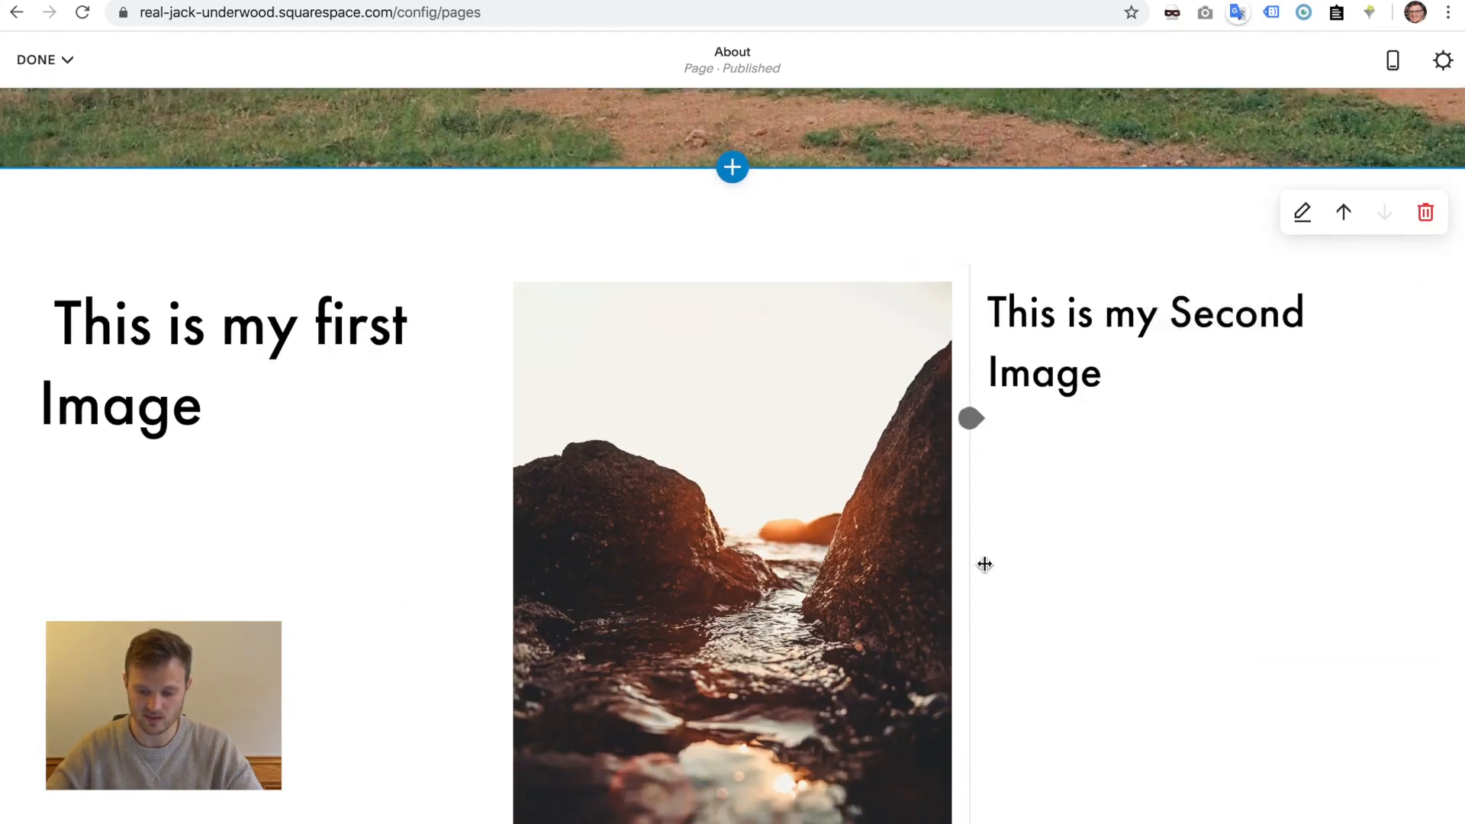
pyautogui.moveTo(1179, 298); pyautogui.dragTo(1076, 621)
pyautogui.scroll(-5, 1200, 402)
pyautogui.scroll(-3, 1414, 657)
pyautogui.scroll(-5, 906, 816)
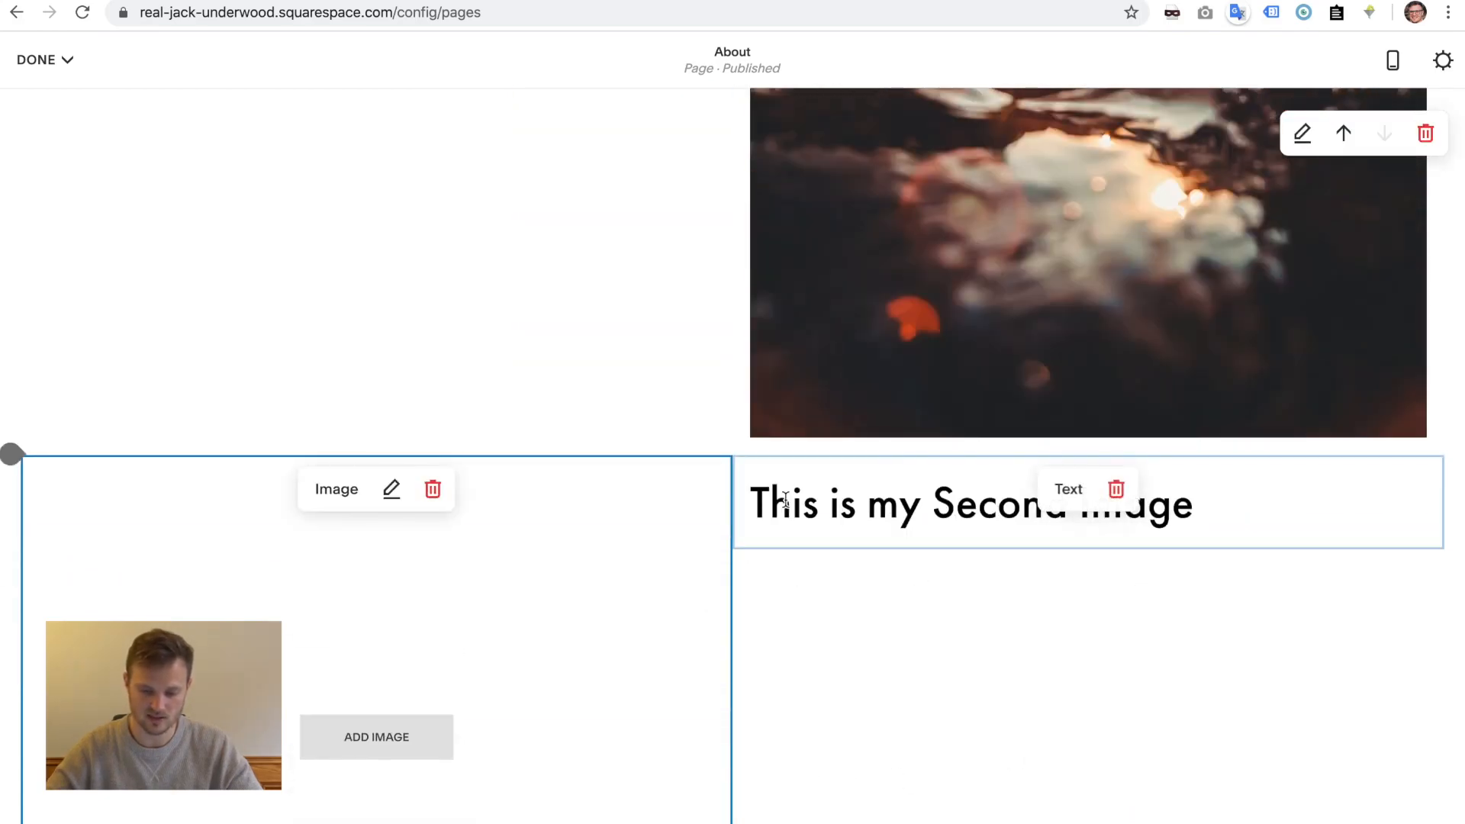
pyautogui.scroll(6, 595, 402)
pyautogui.scroll(3, 340, 196)
pyautogui.scroll(-10, 869, 461)
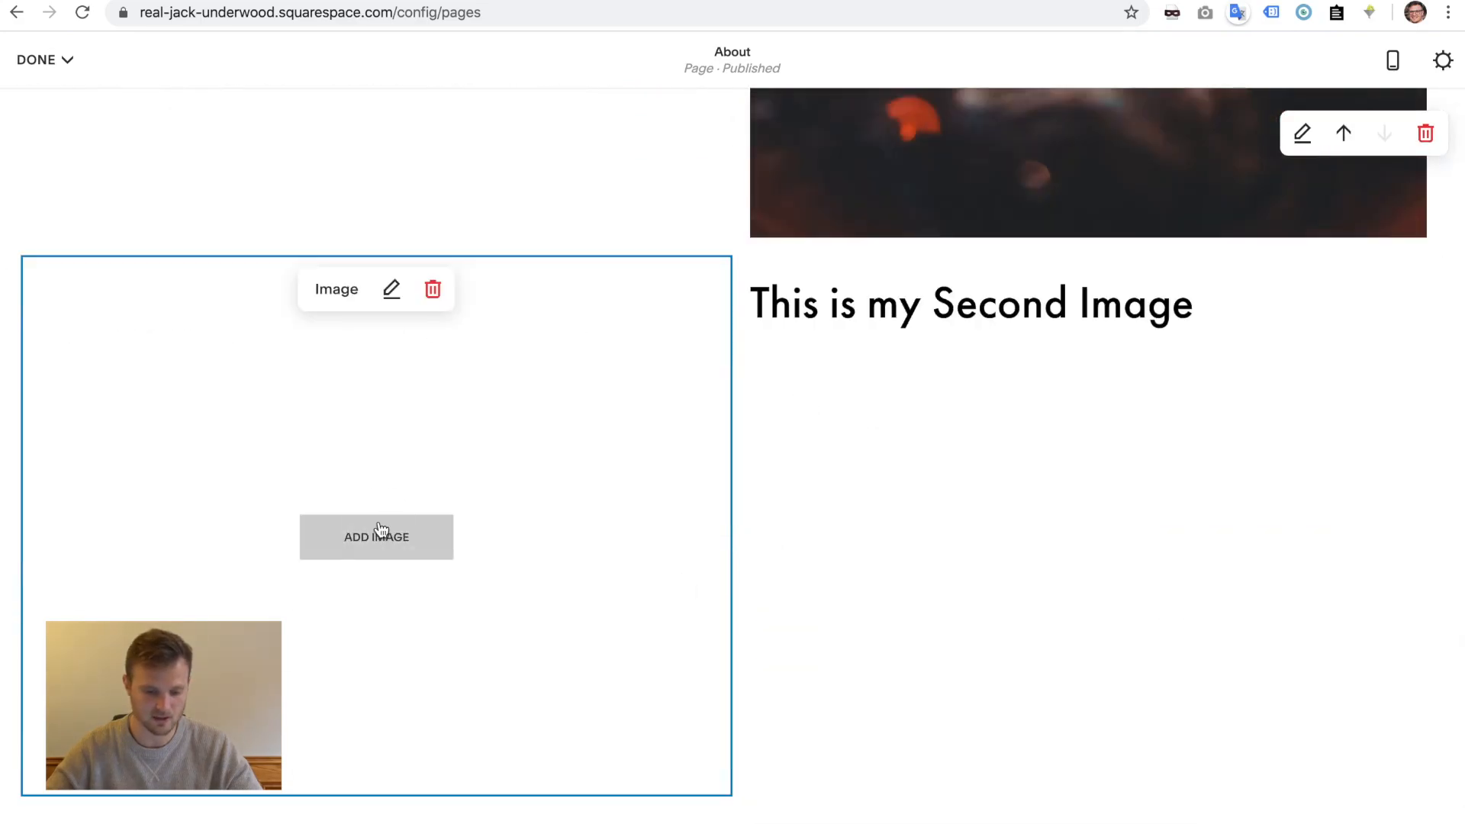
# - Fill the second image block with the free Unsplash photo of a dark mountain coastline
pyautogui.click(379, 534)
pyautogui.click(1009, 491)
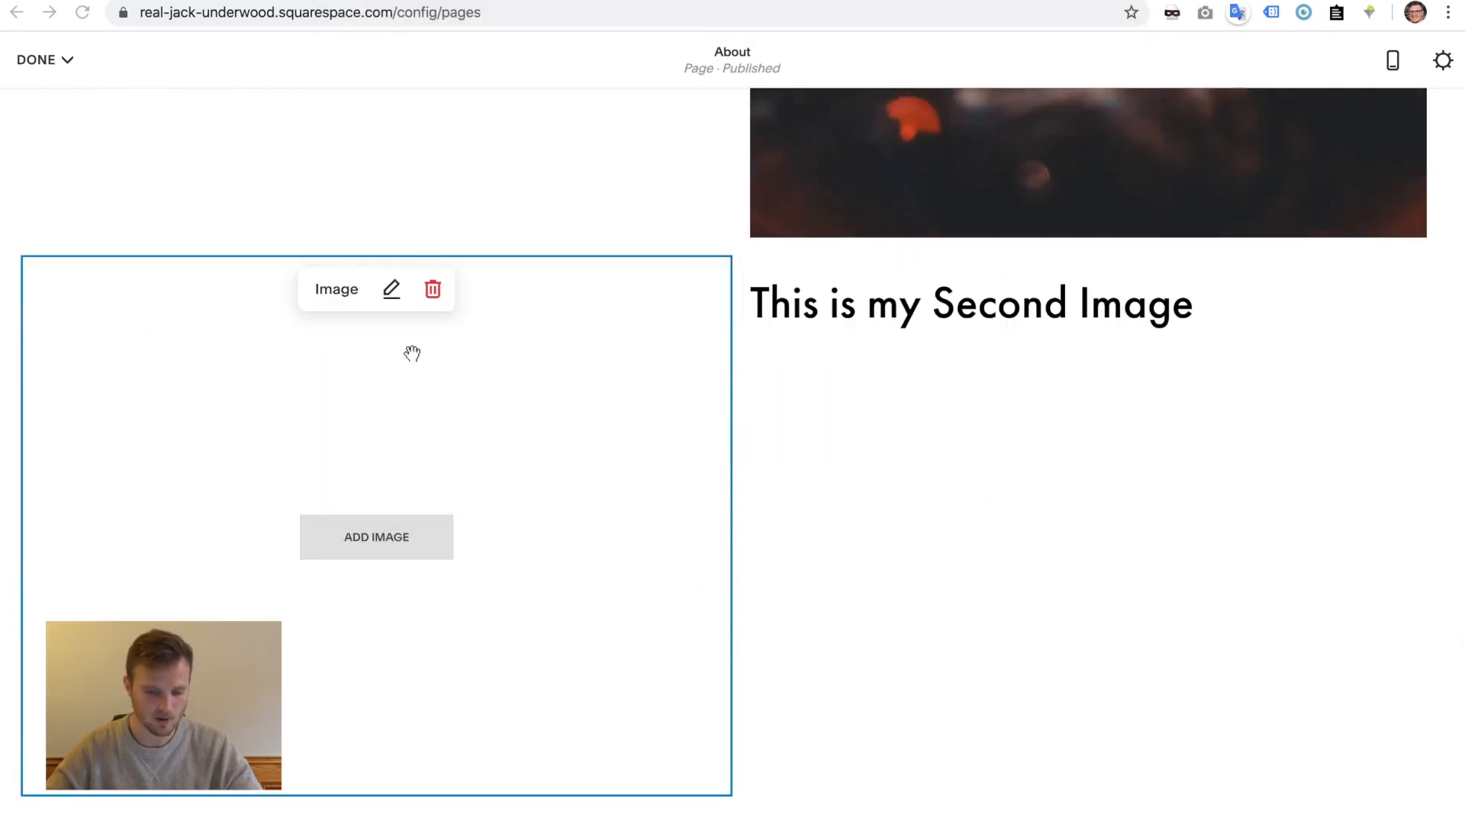
pyautogui.click(393, 293)
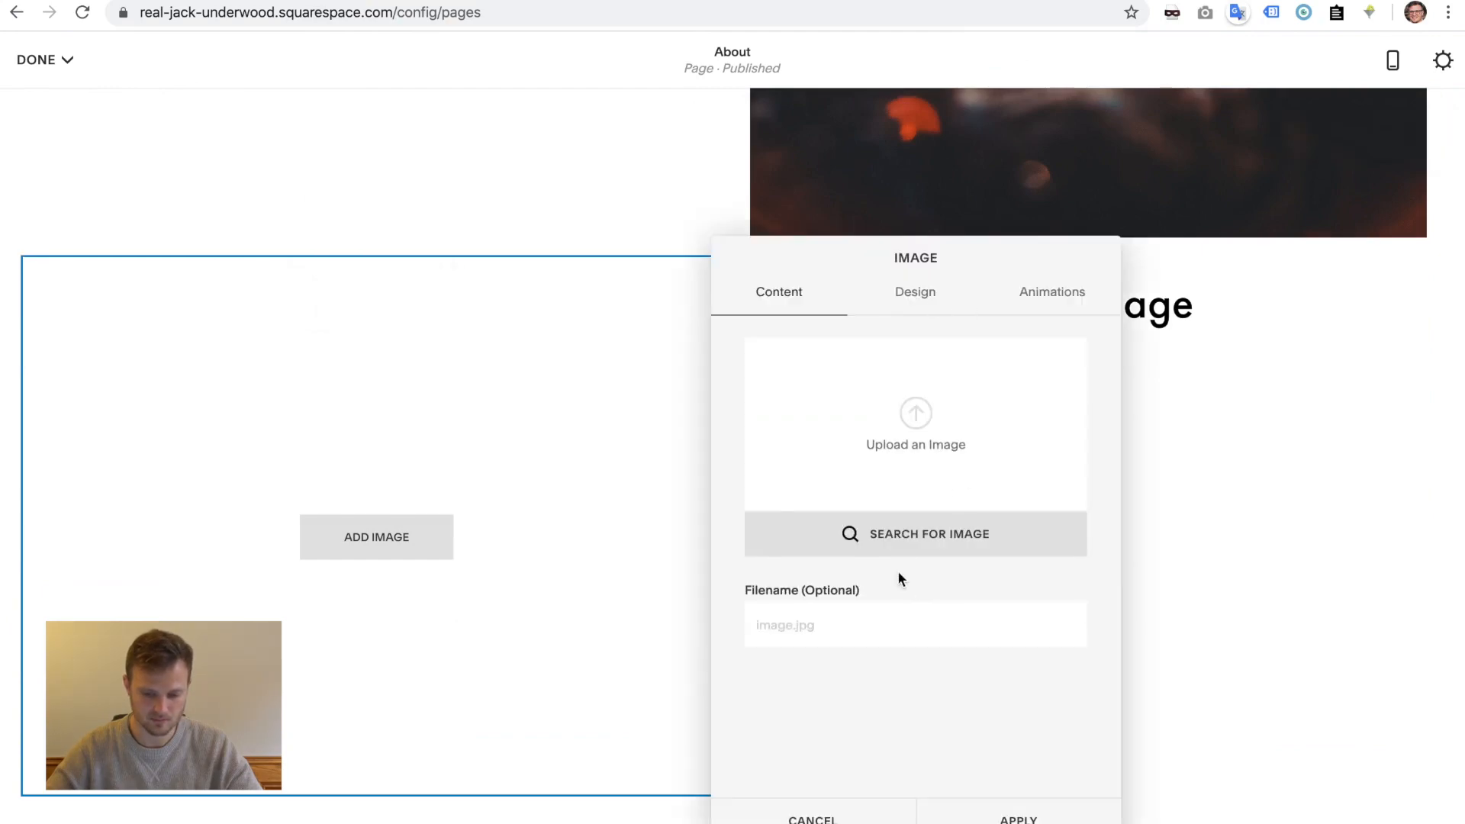
pyautogui.click(897, 536)
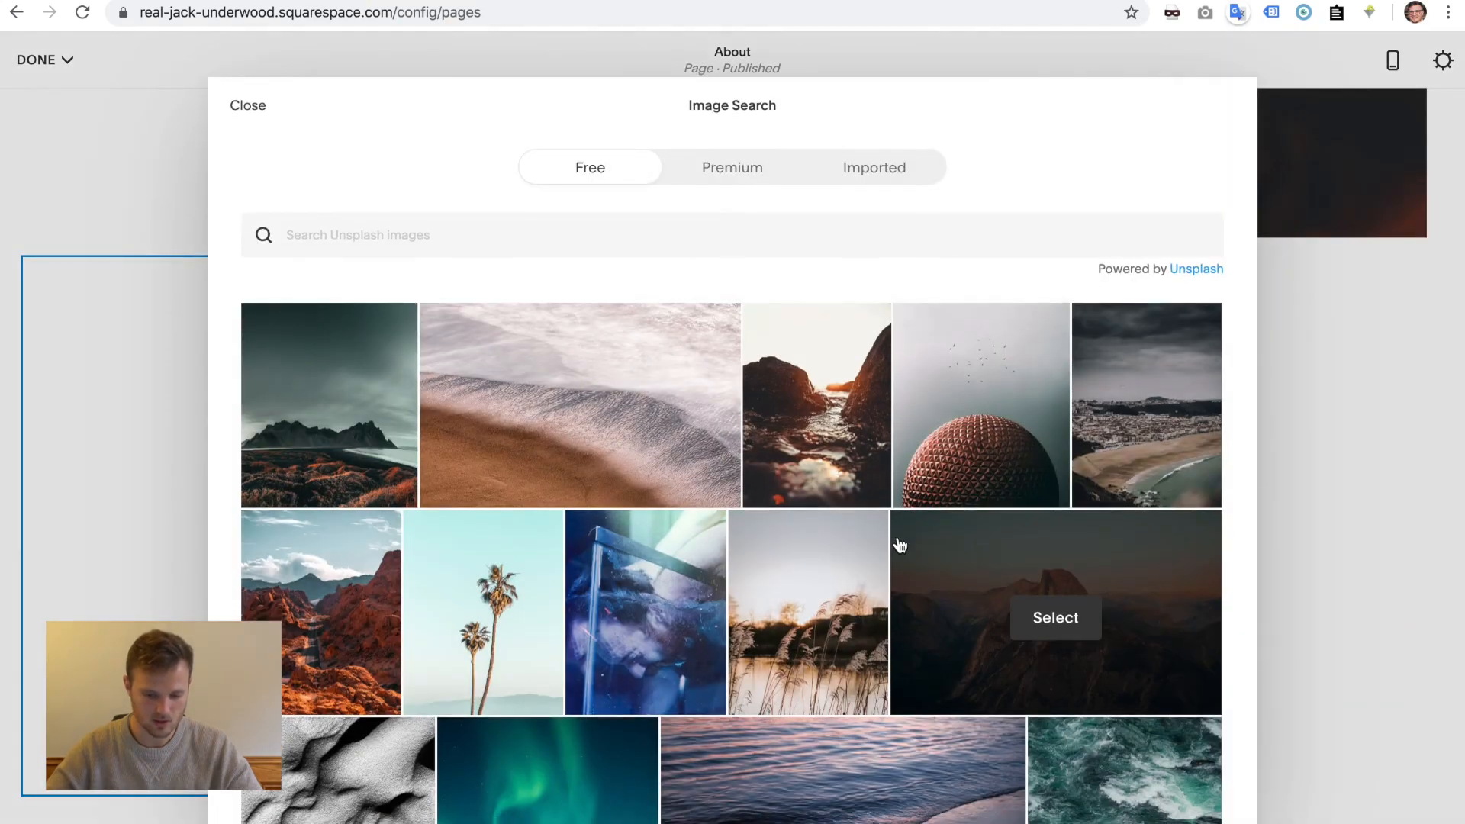
pyautogui.click(350, 430)
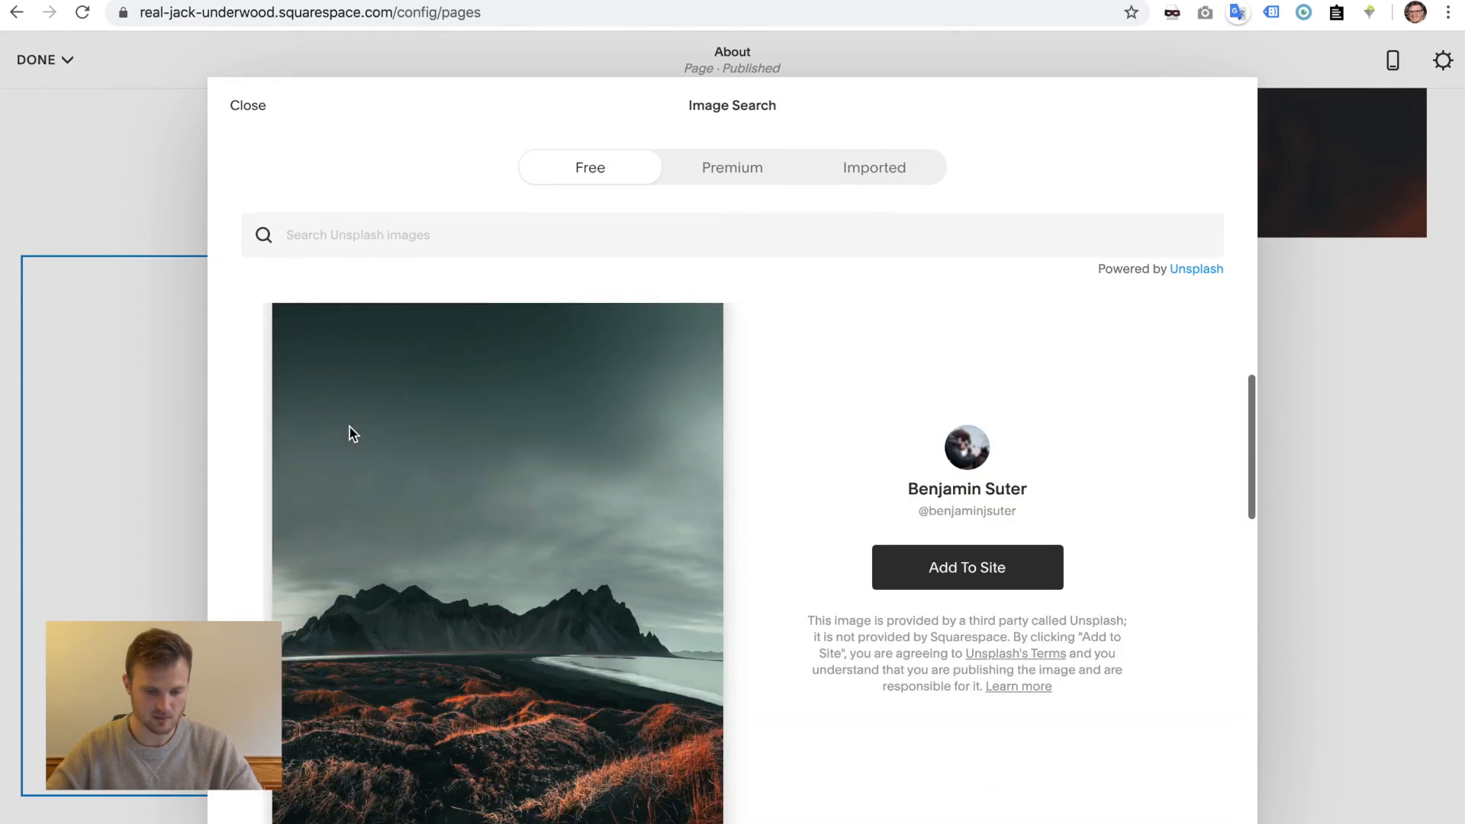
pyautogui.click(980, 584)
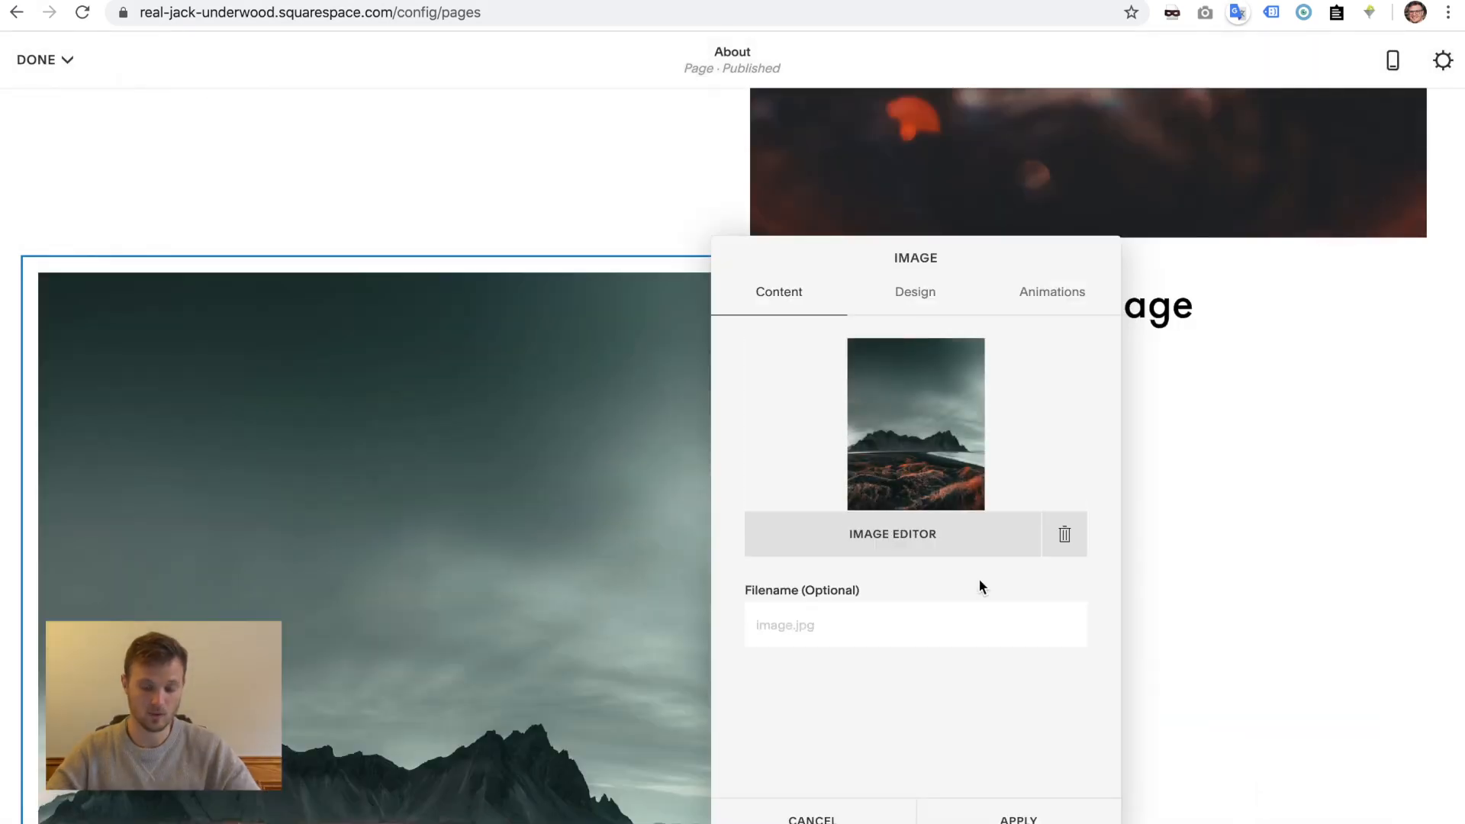
pyautogui.click(1019, 817)
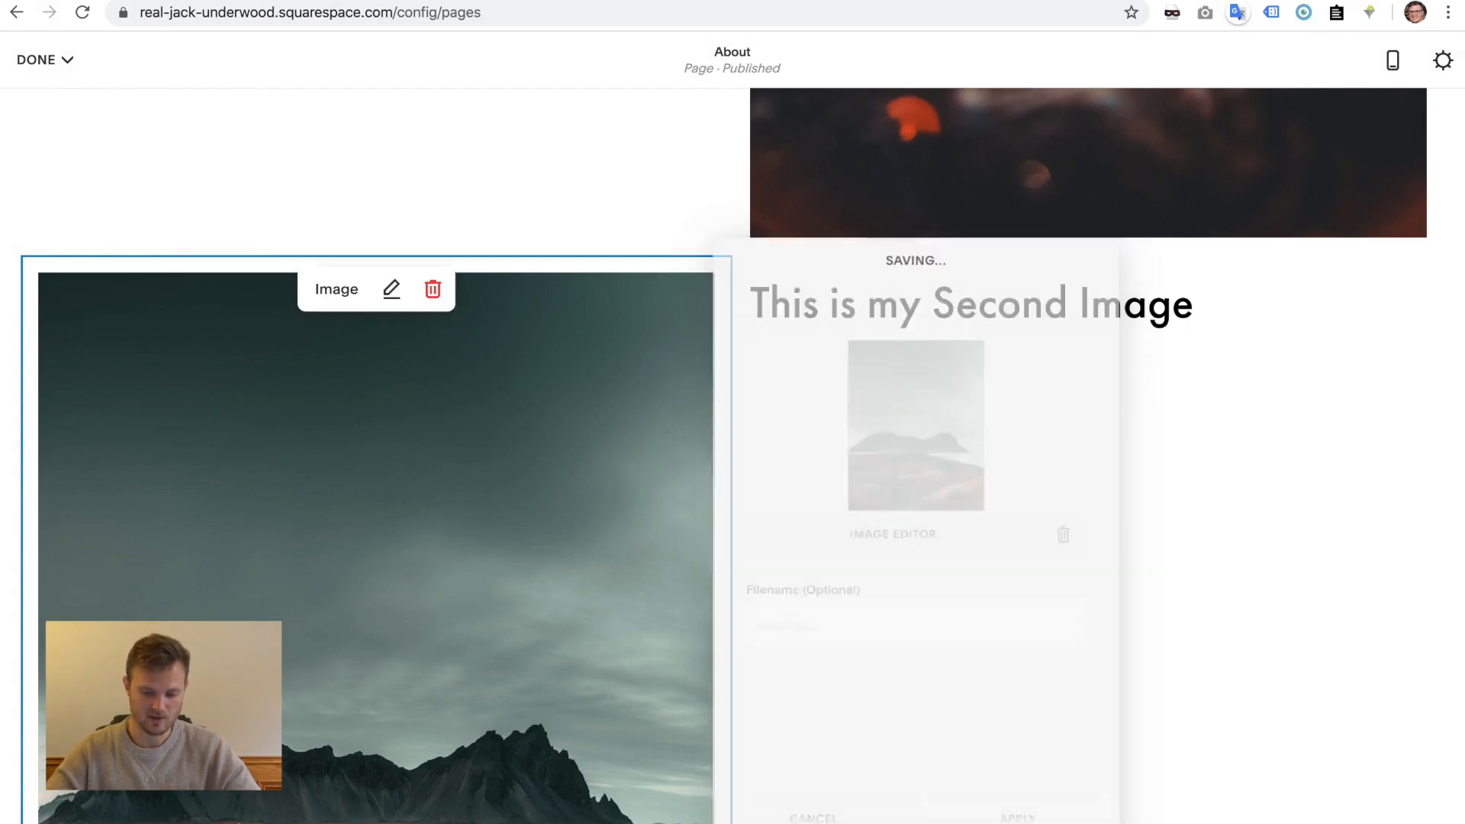
pyautogui.scroll(10, 872, 539)
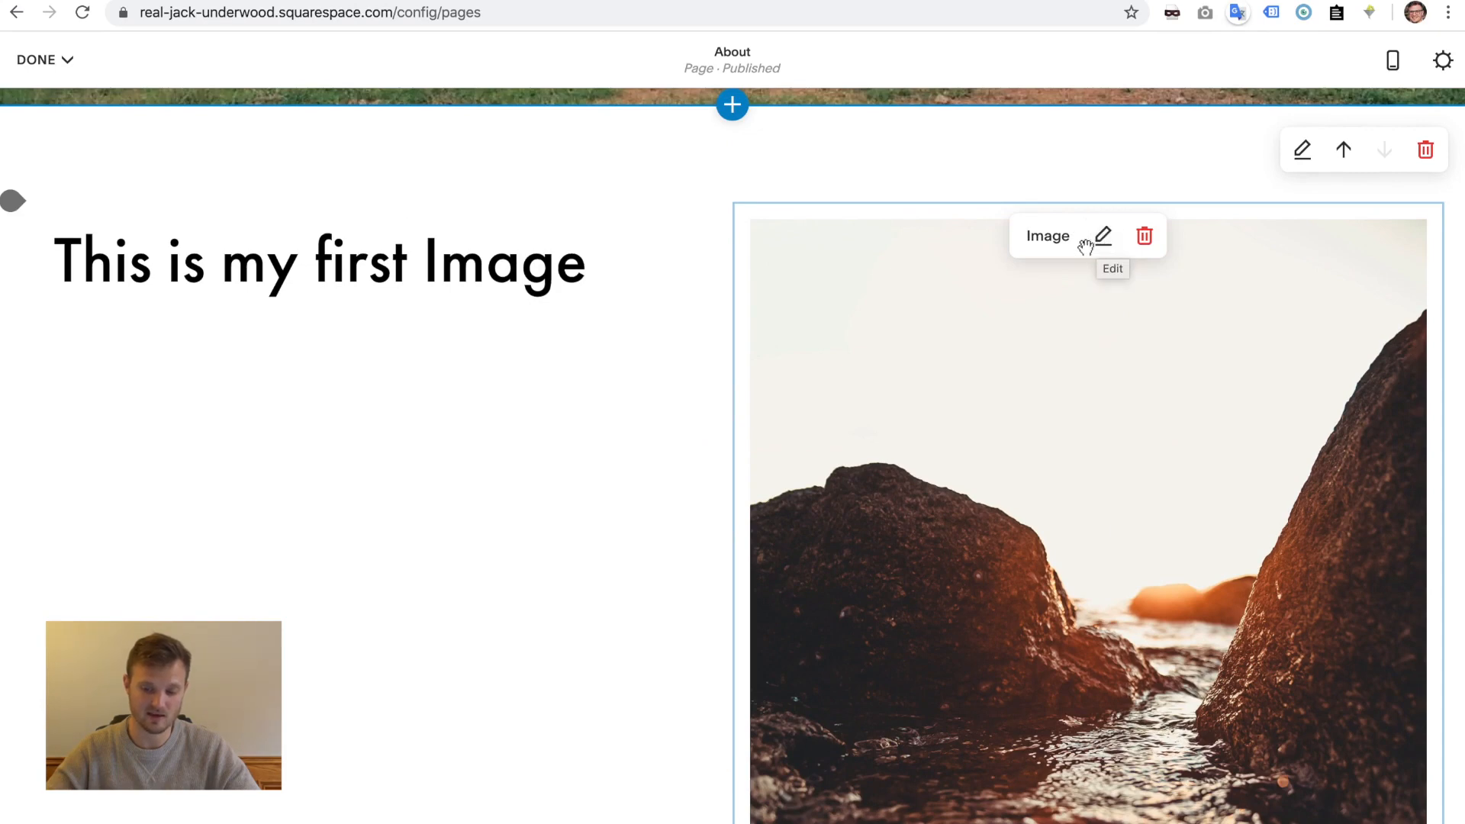
# - Crop the rocks photo to a 4:3 ratio in the Image Editor, save permanently, and apply
pyautogui.click(1103, 241)
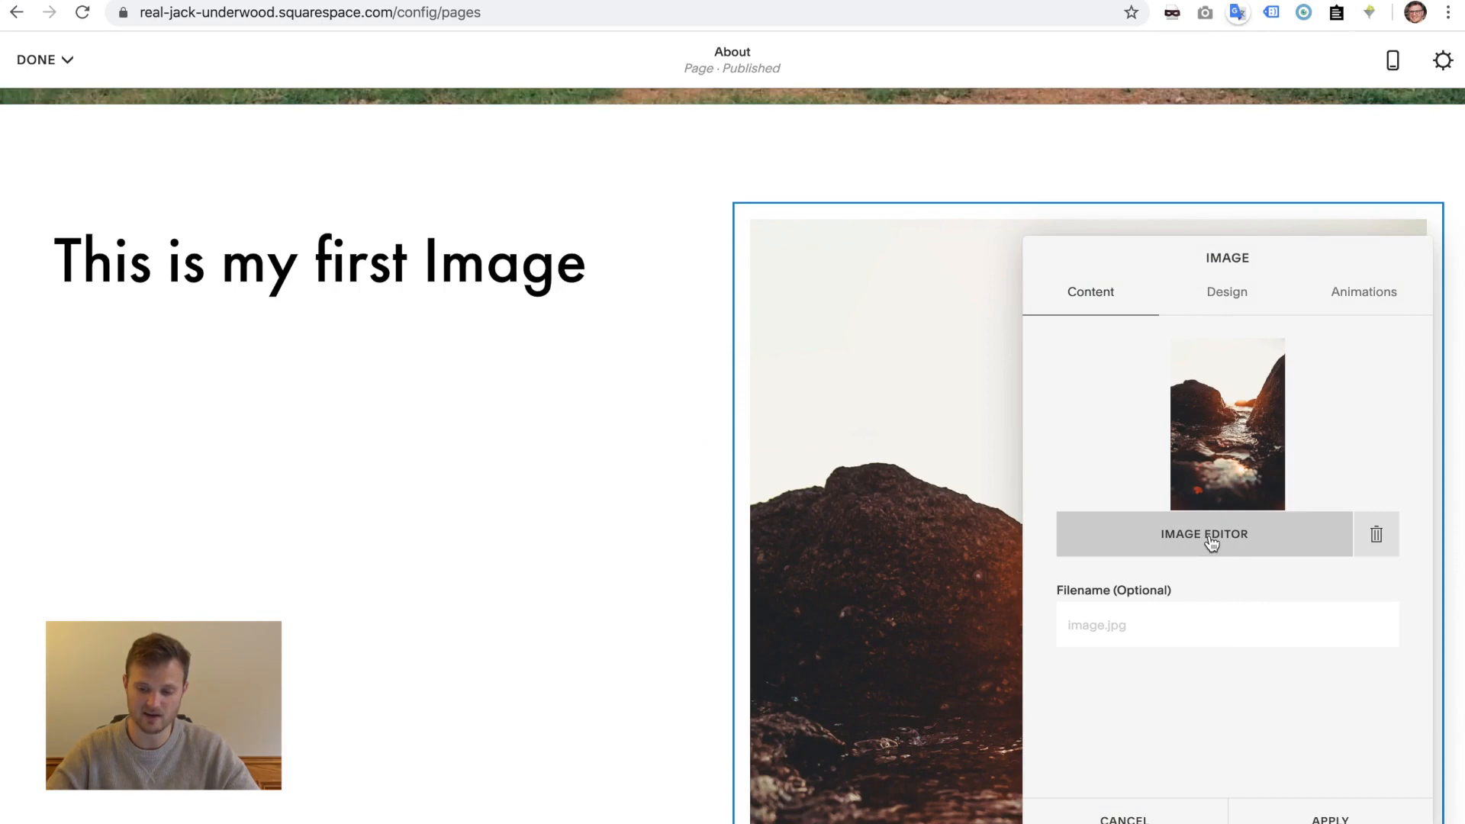
pyautogui.click(1210, 540)
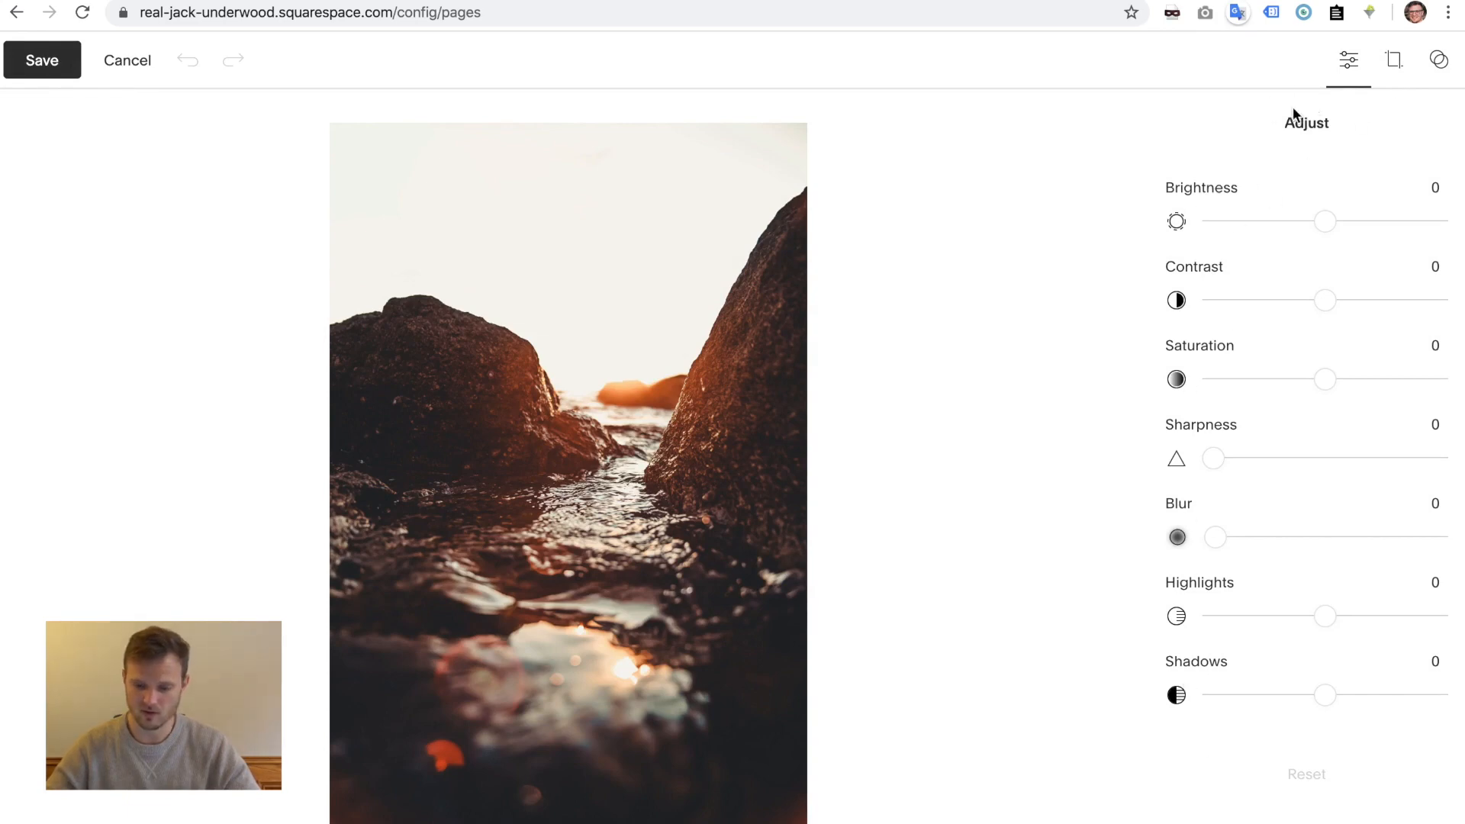
pyautogui.click(1397, 67)
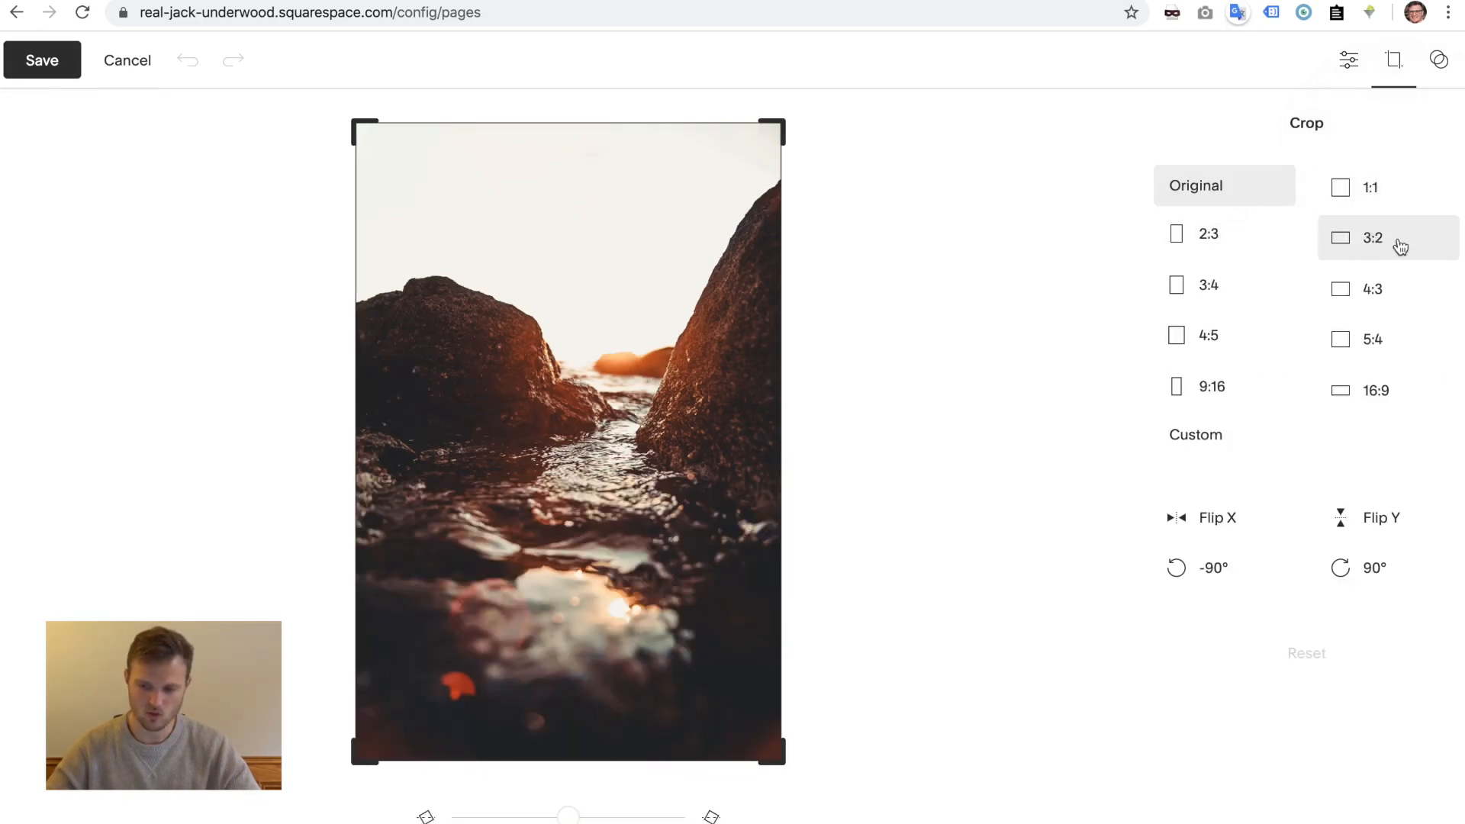
pyautogui.click(1361, 299)
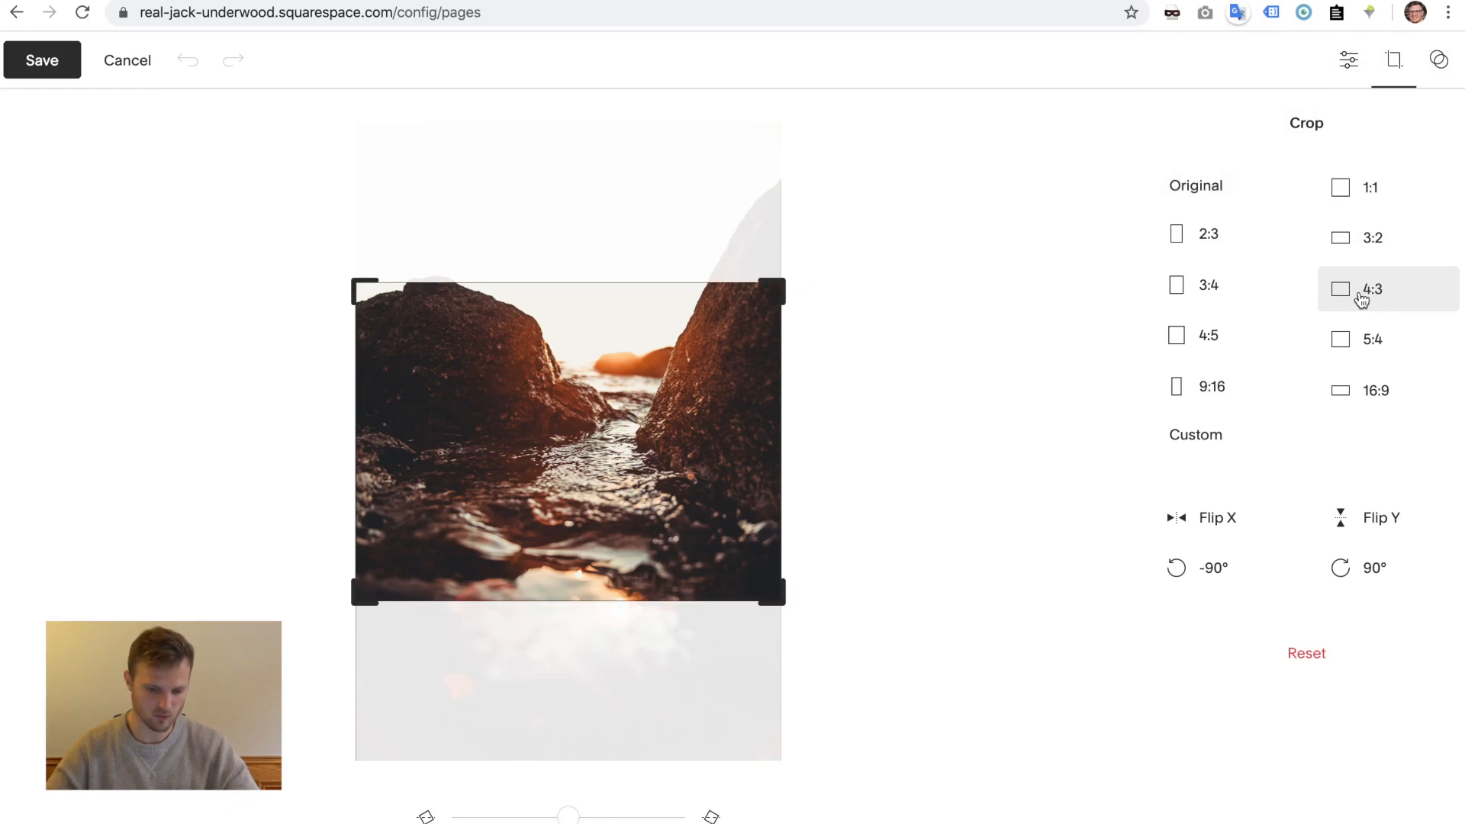
pyautogui.moveTo(648, 500); pyautogui.dragTo(660, 428)
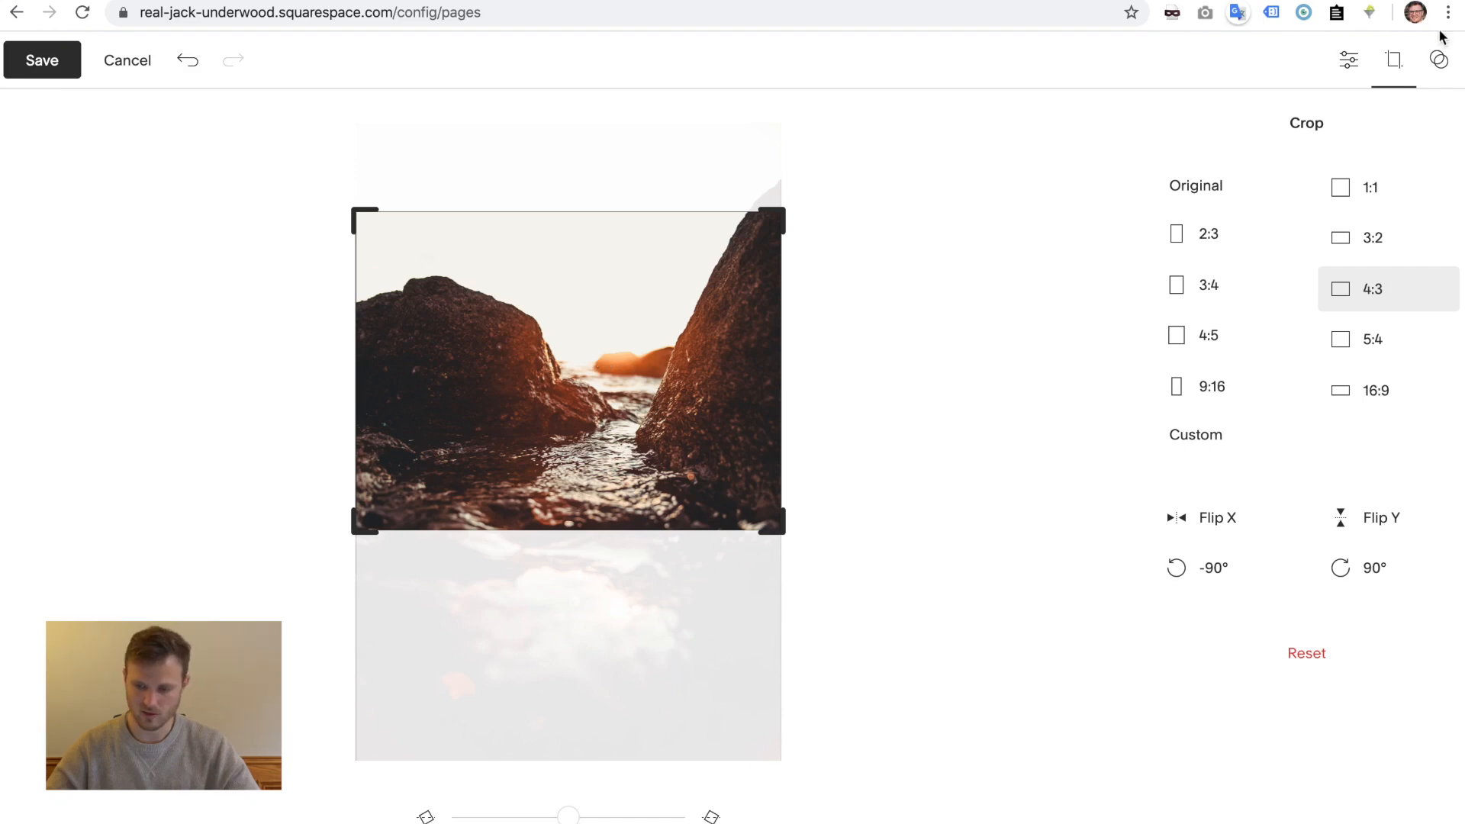
pyautogui.click(1439, 62)
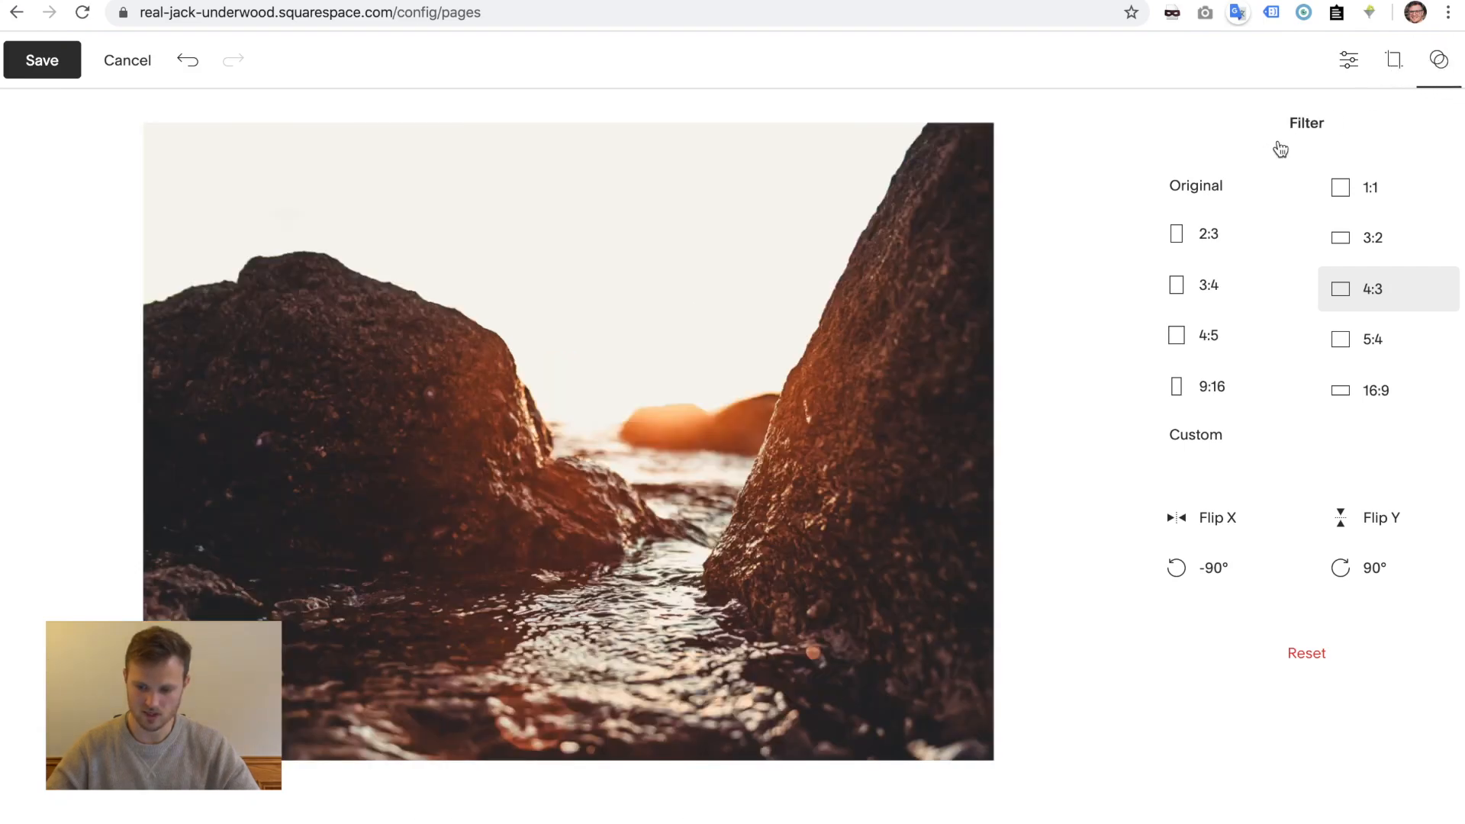
pyautogui.click(1395, 64)
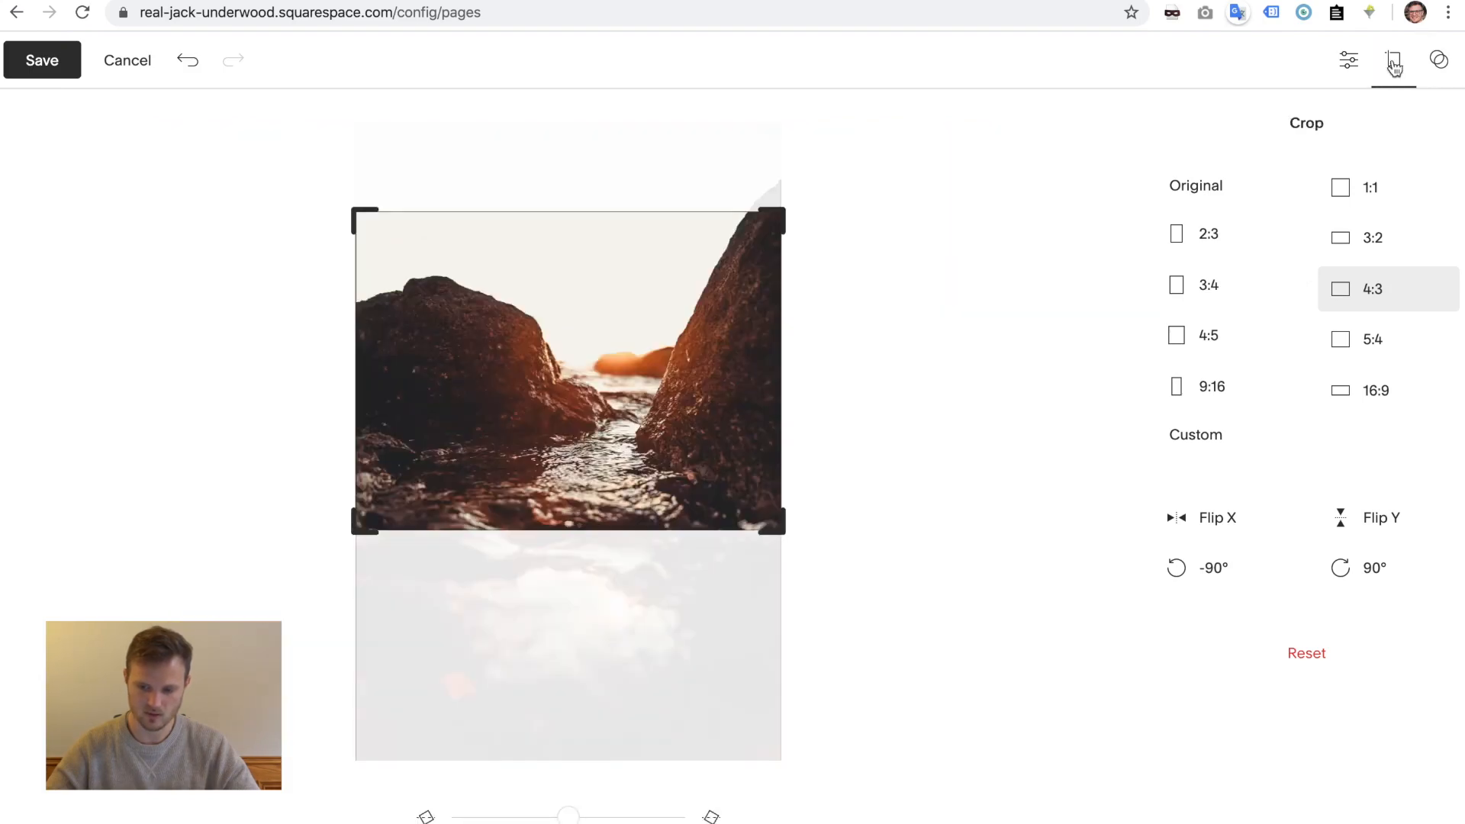
pyautogui.moveTo(492, 448); pyautogui.dragTo(491, 445)
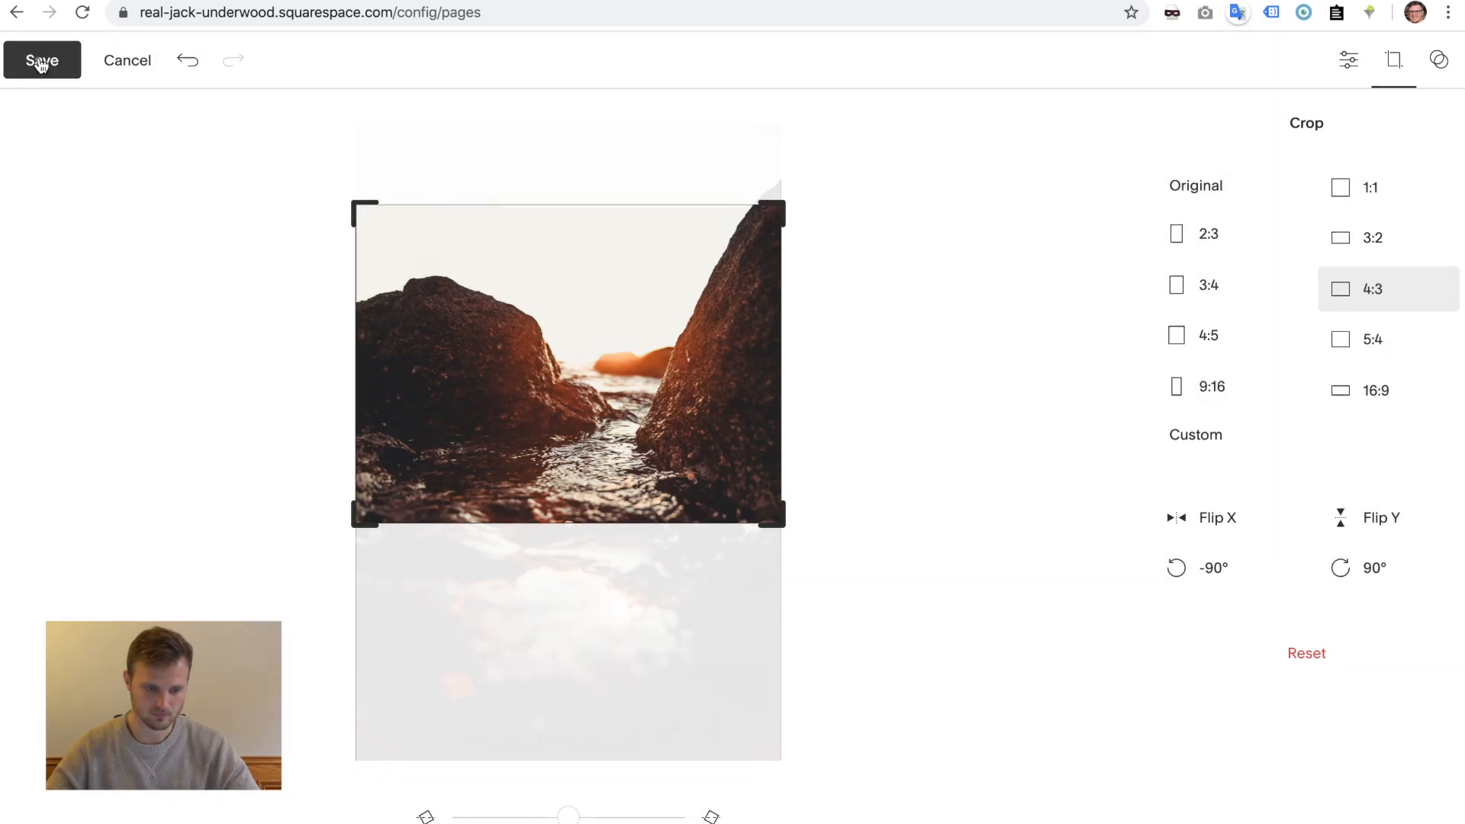
pyautogui.click(42, 63)
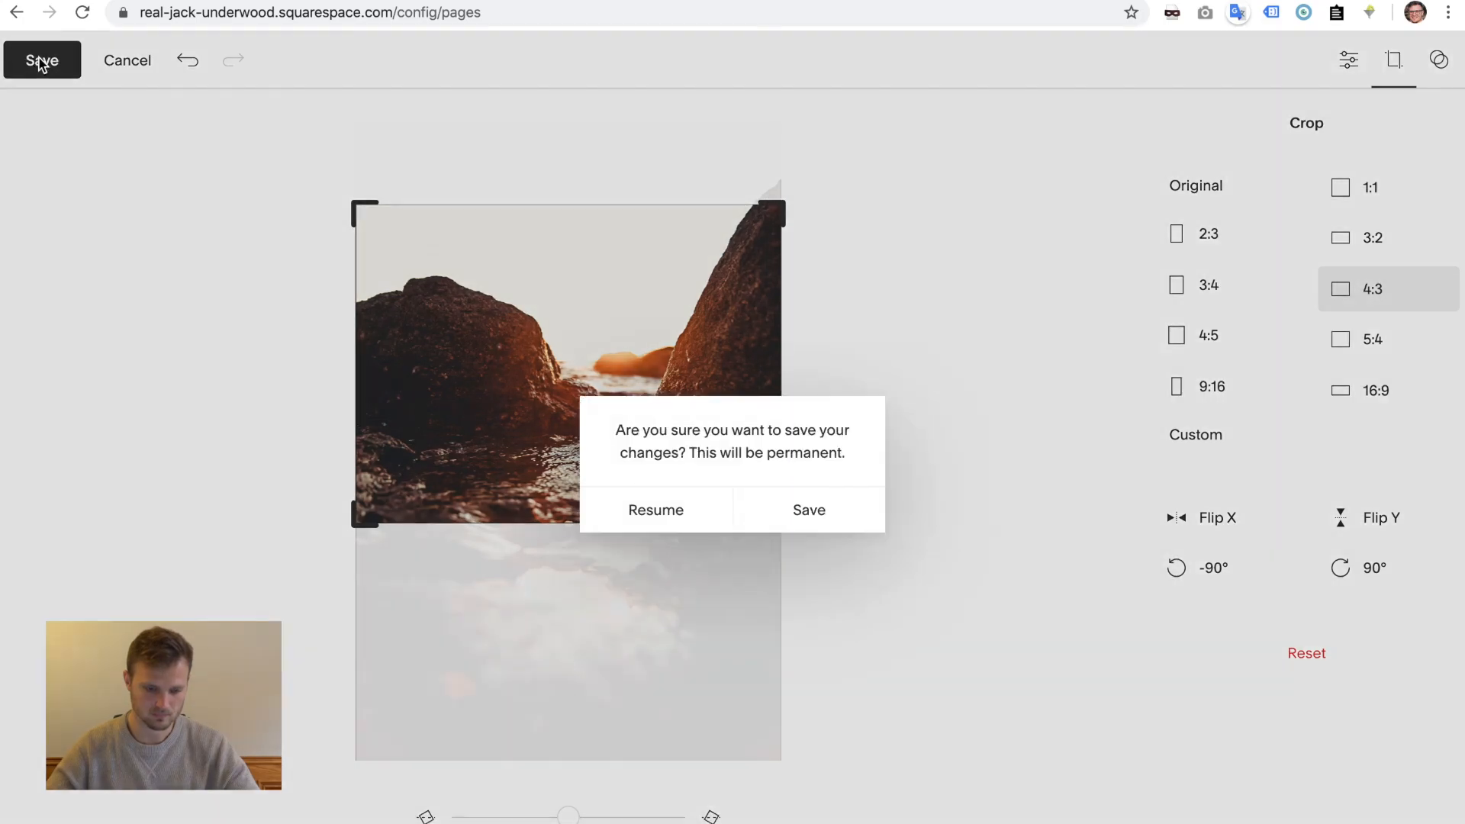
pyautogui.click(811, 498)
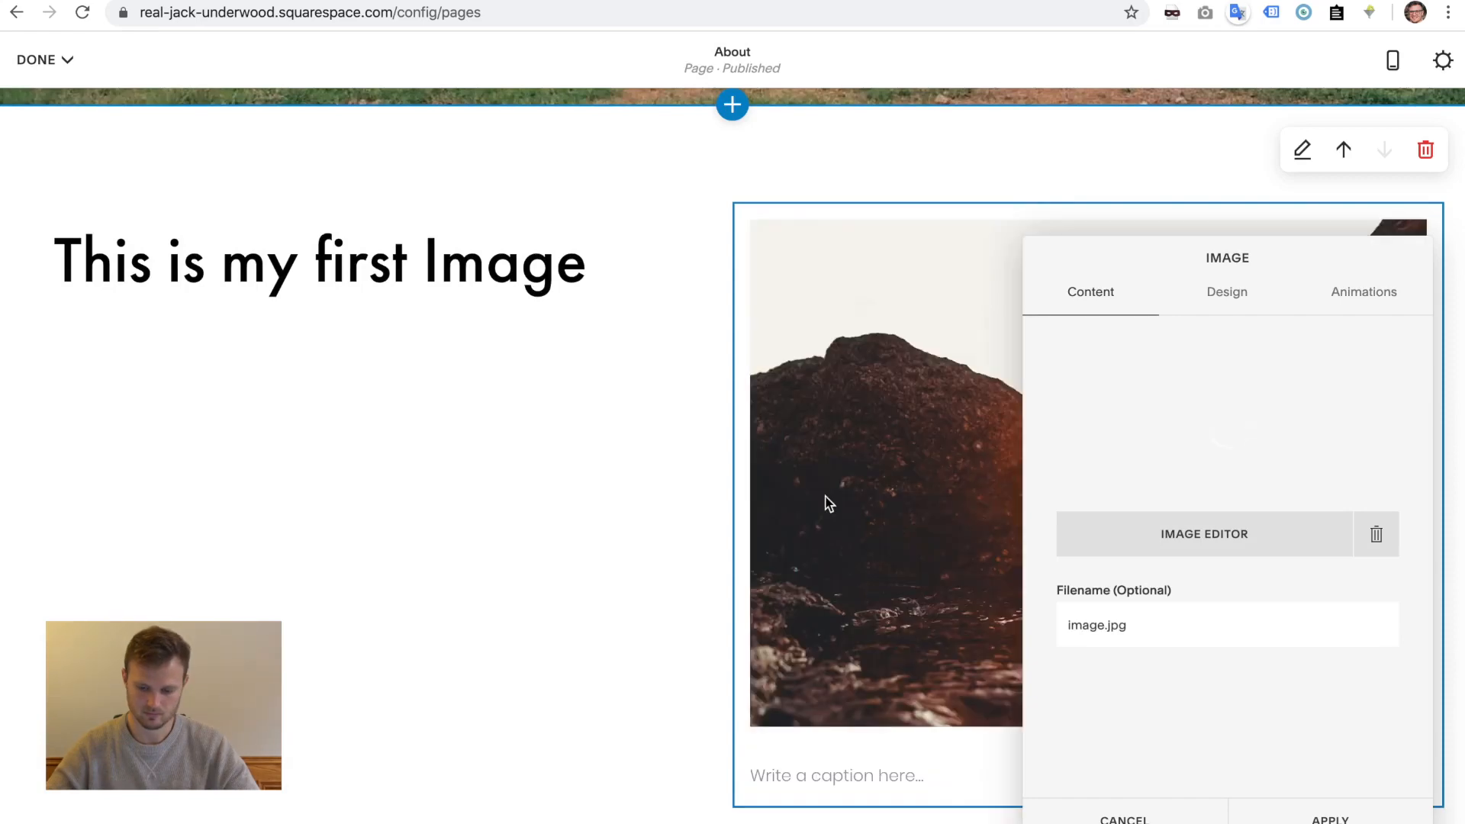
pyautogui.click(1344, 814)
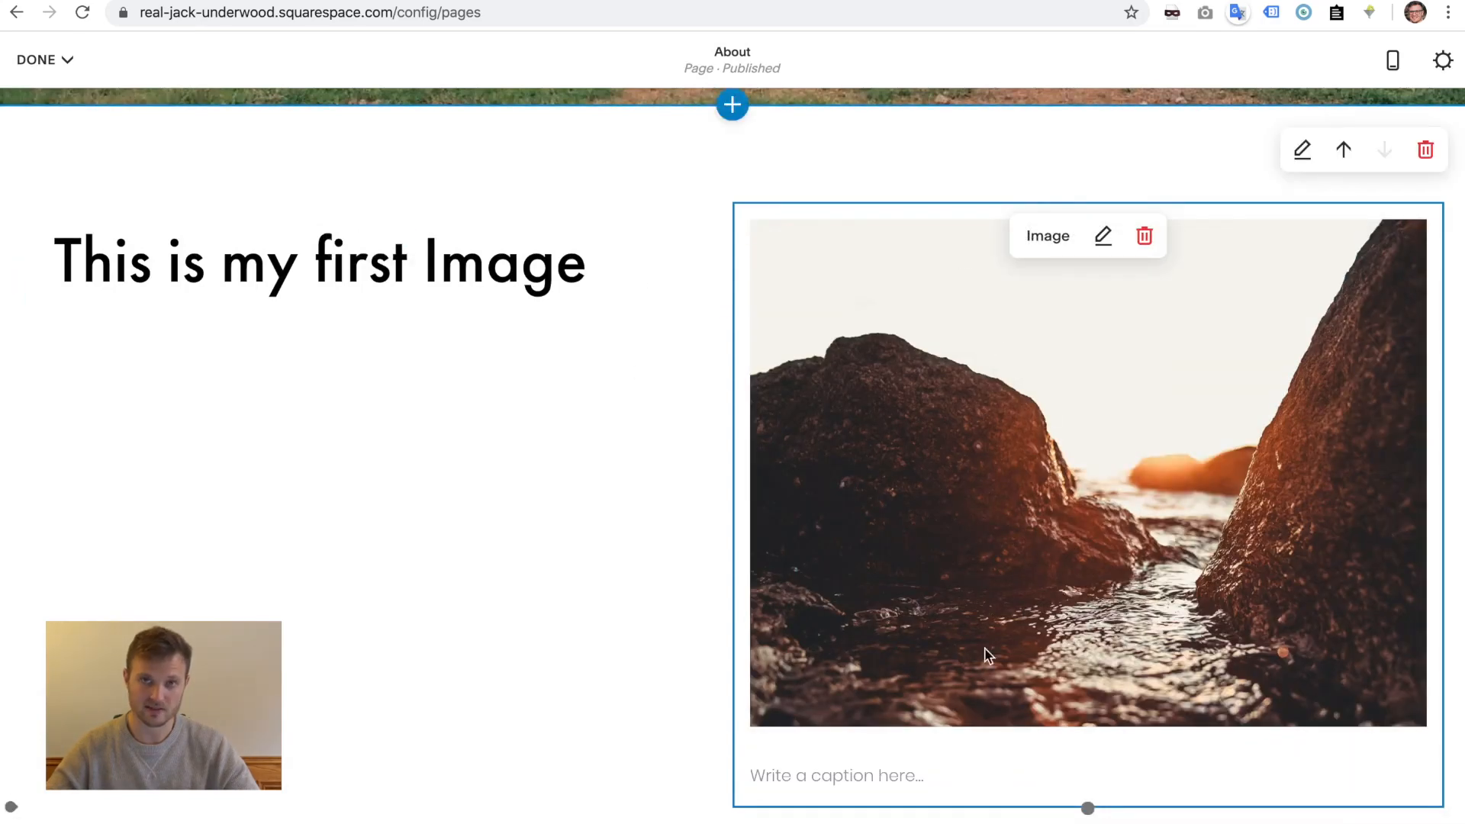
# - Recrop the mountain coast photo from portrait to a wider landscape shape, save, and apply
pyautogui.scroll(-10, 928, 421)
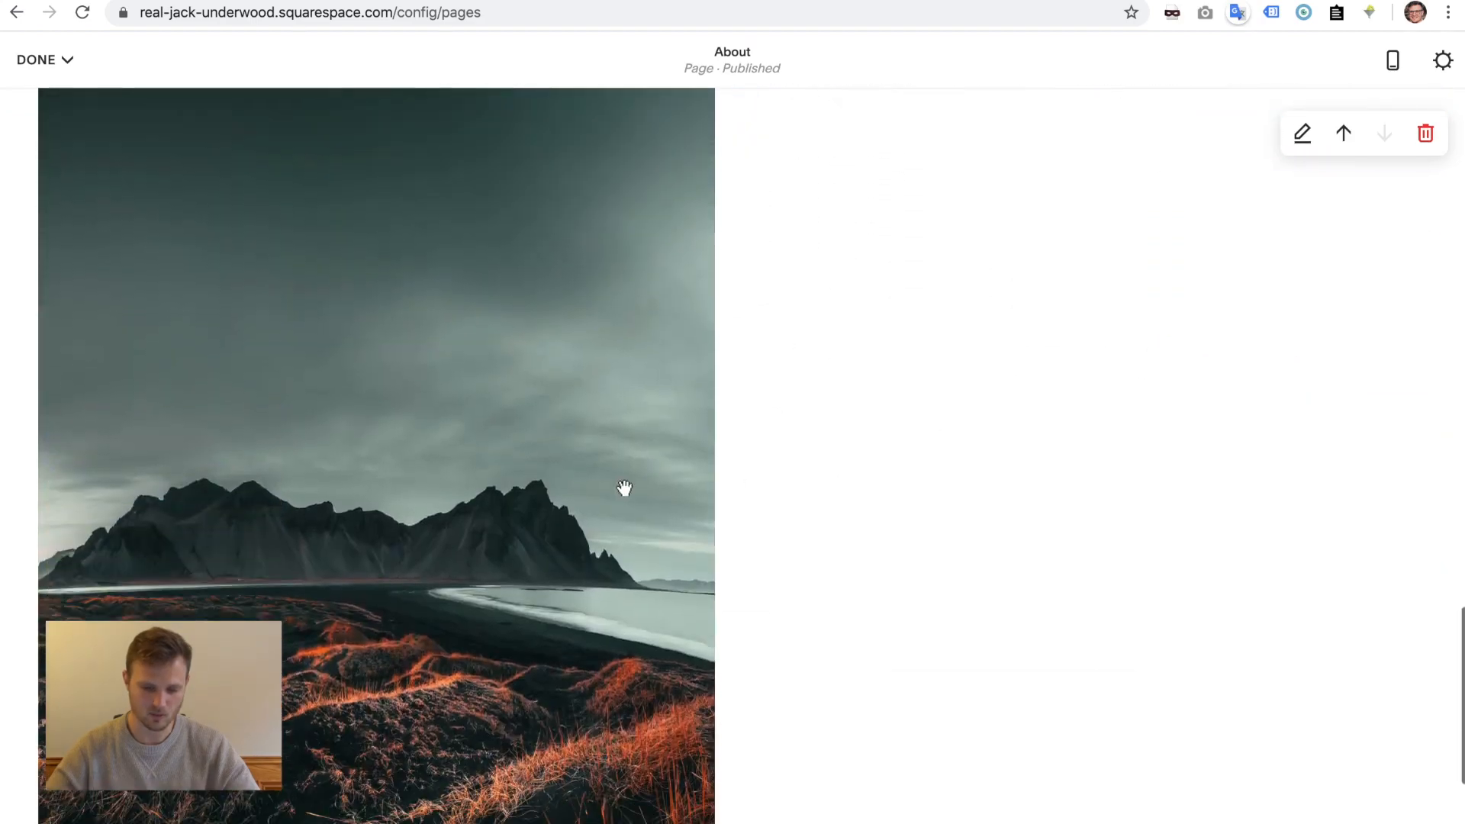
pyautogui.scroll(3, 565, 483)
pyautogui.scroll(1, 565, 483)
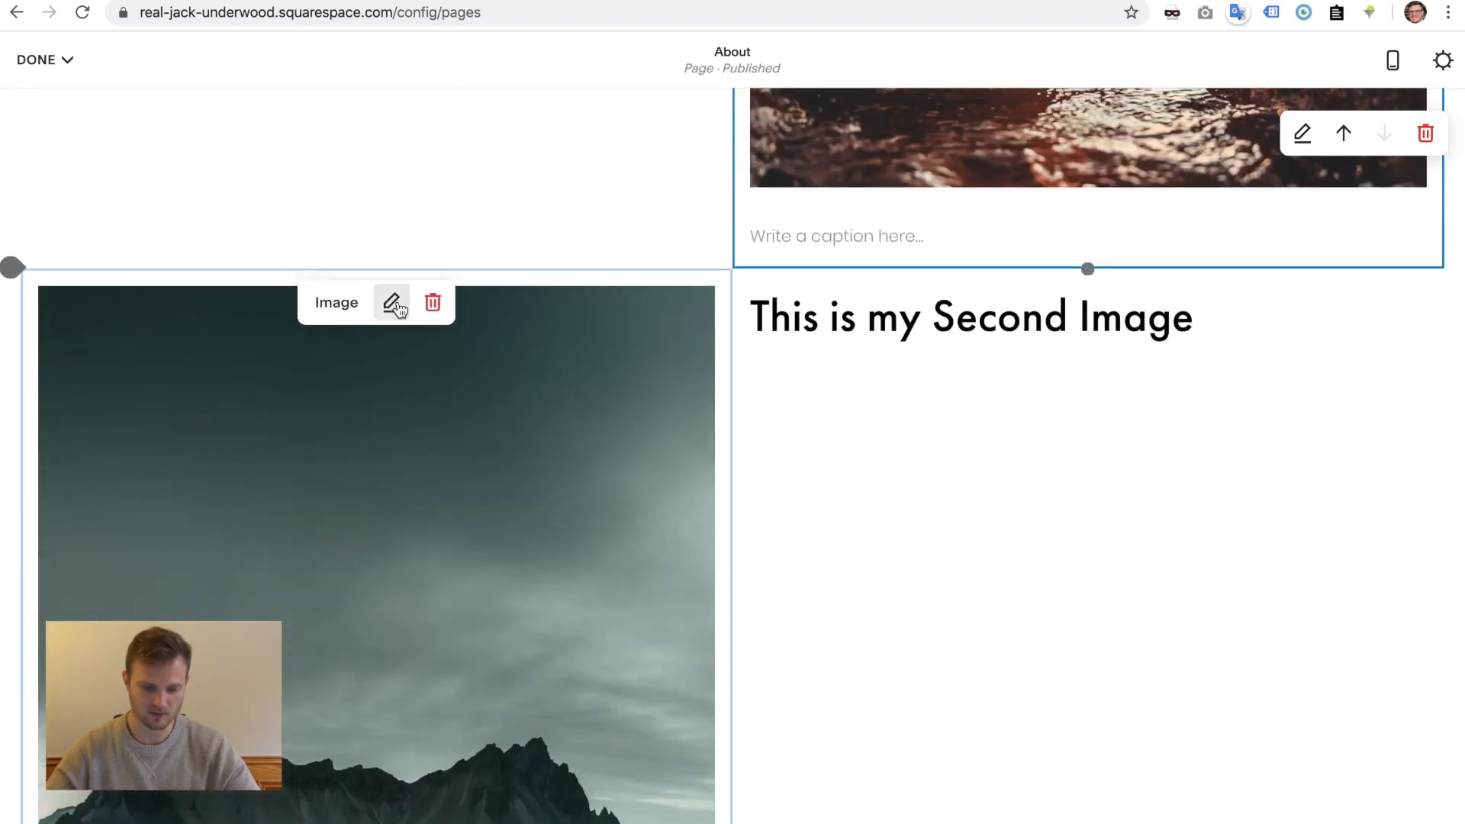
pyautogui.click(395, 306)
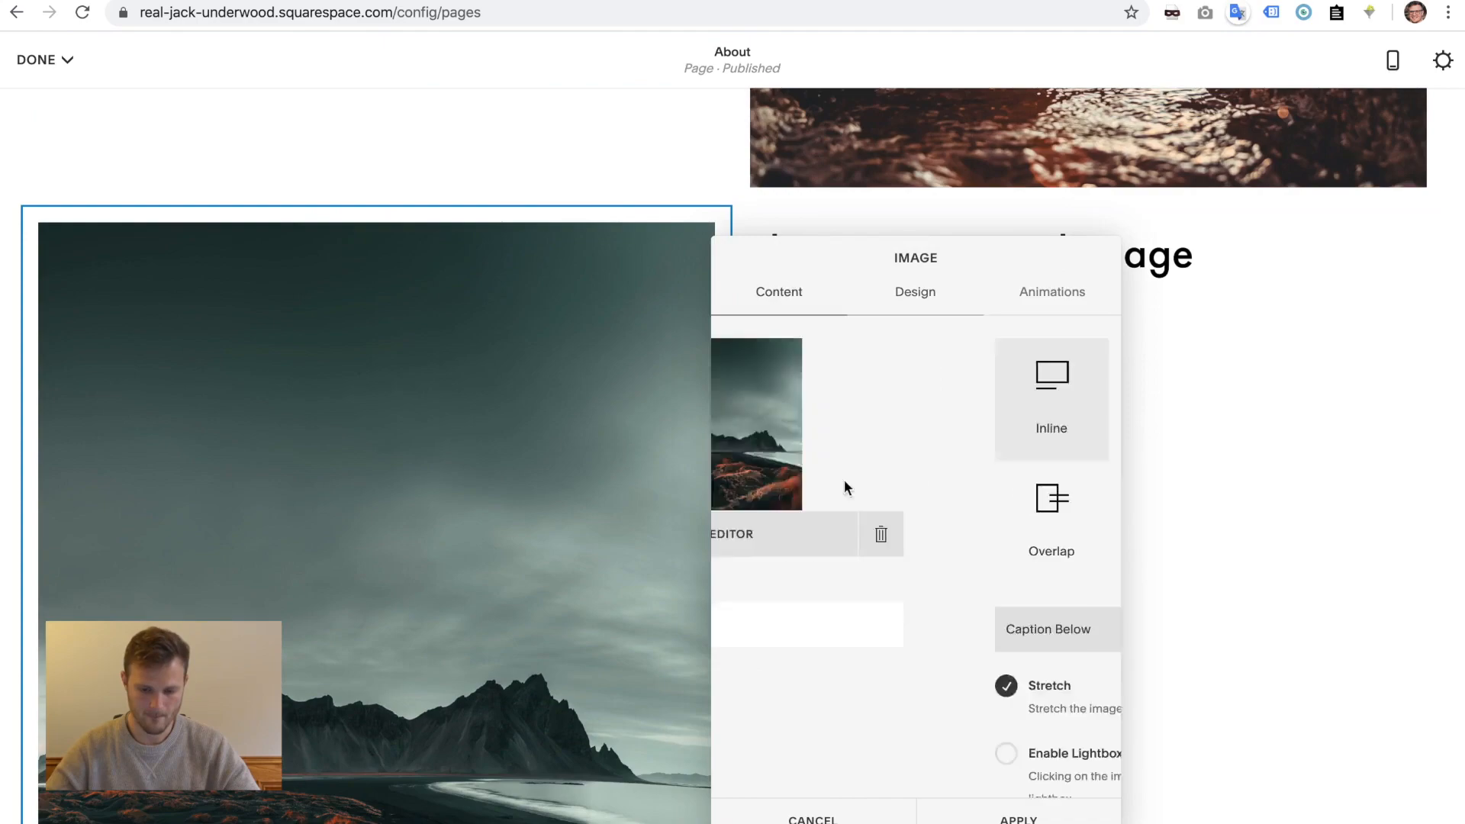
pyautogui.click(844, 479)
pyautogui.click(42, 61)
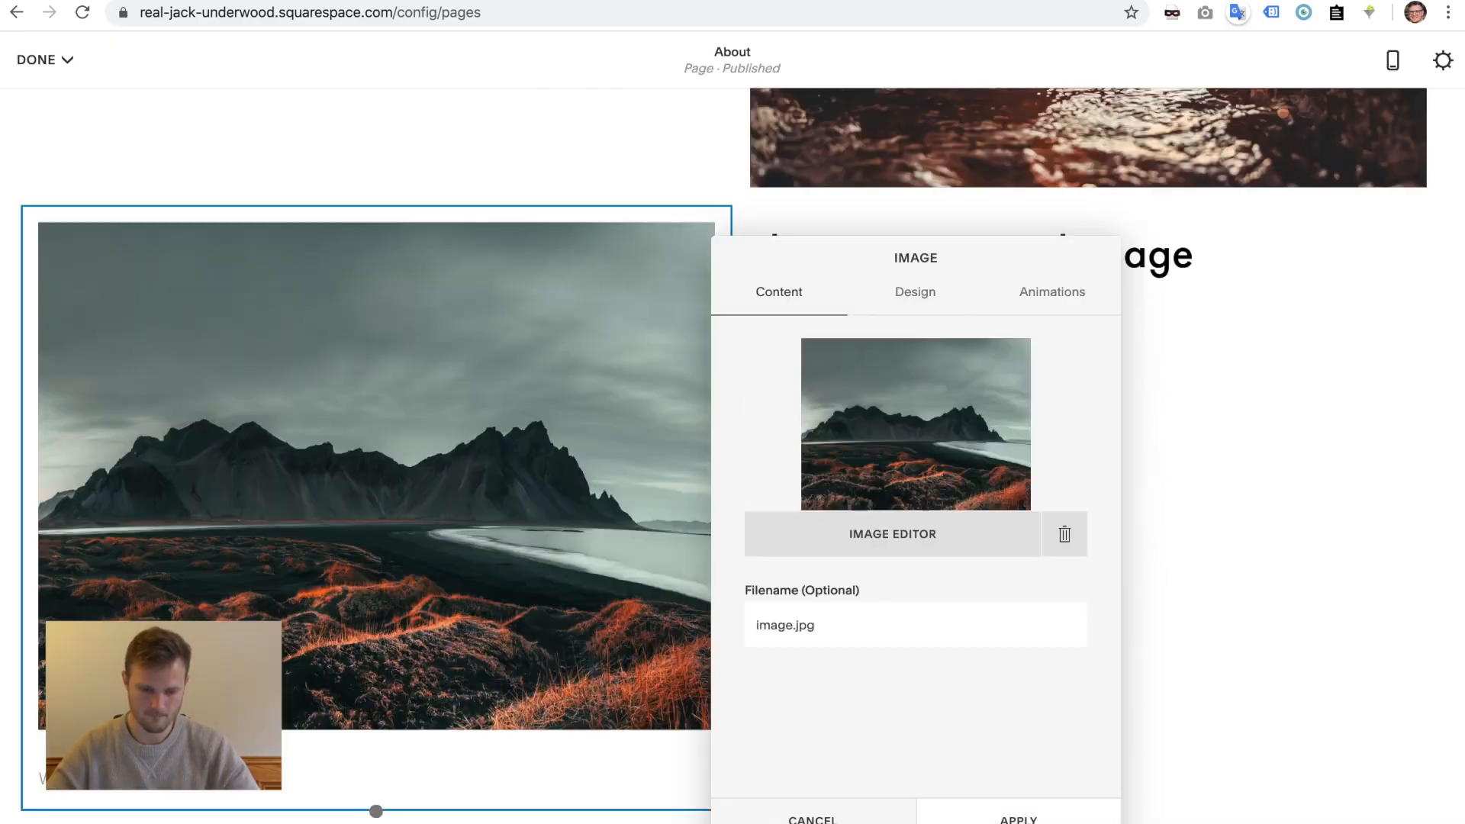
pyautogui.click(1017, 818)
pyautogui.scroll(8, 992, 476)
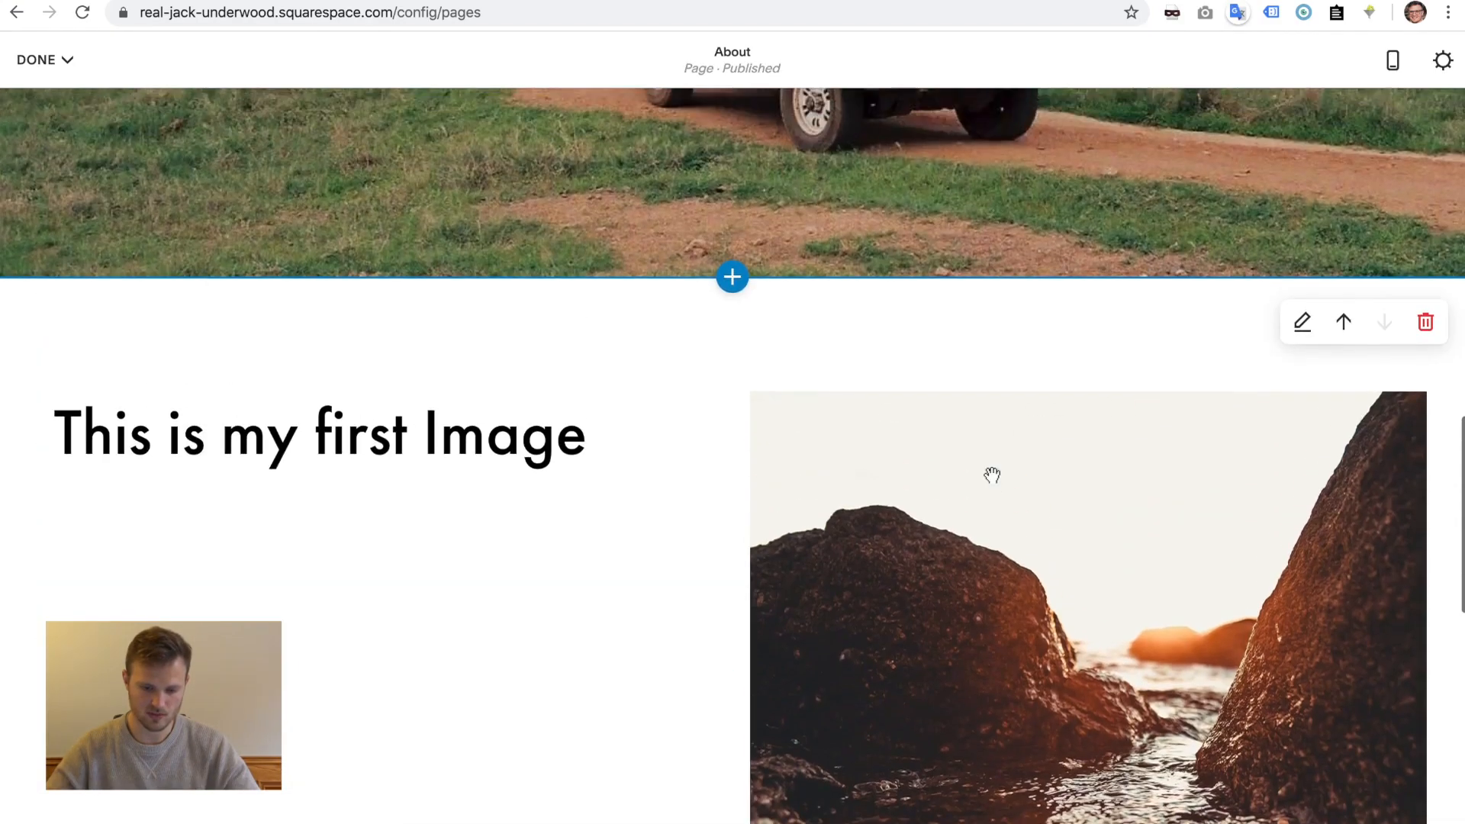
pyautogui.scroll(-2, 992, 476)
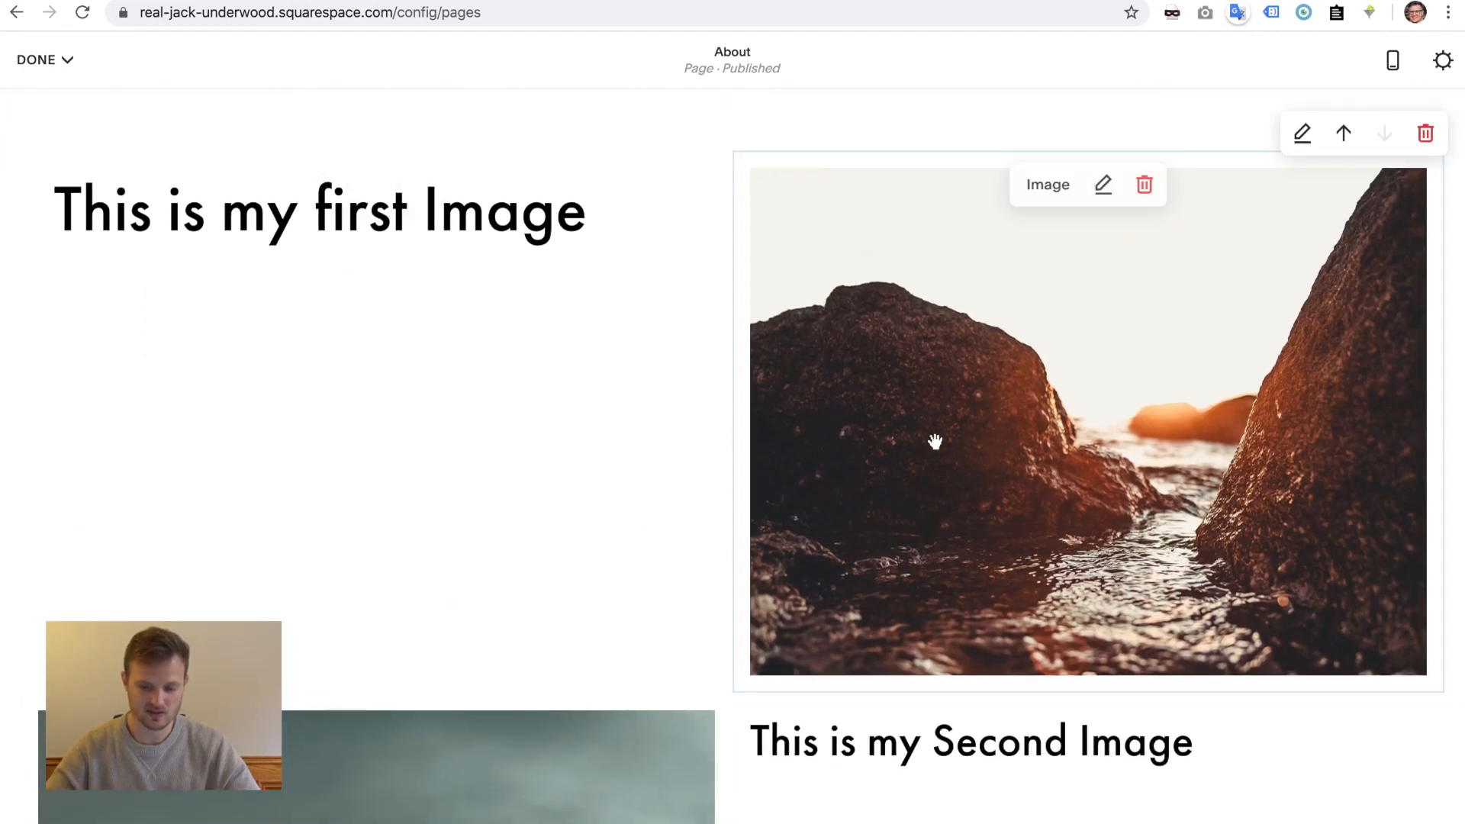
pyautogui.scroll(-1, 876, 445)
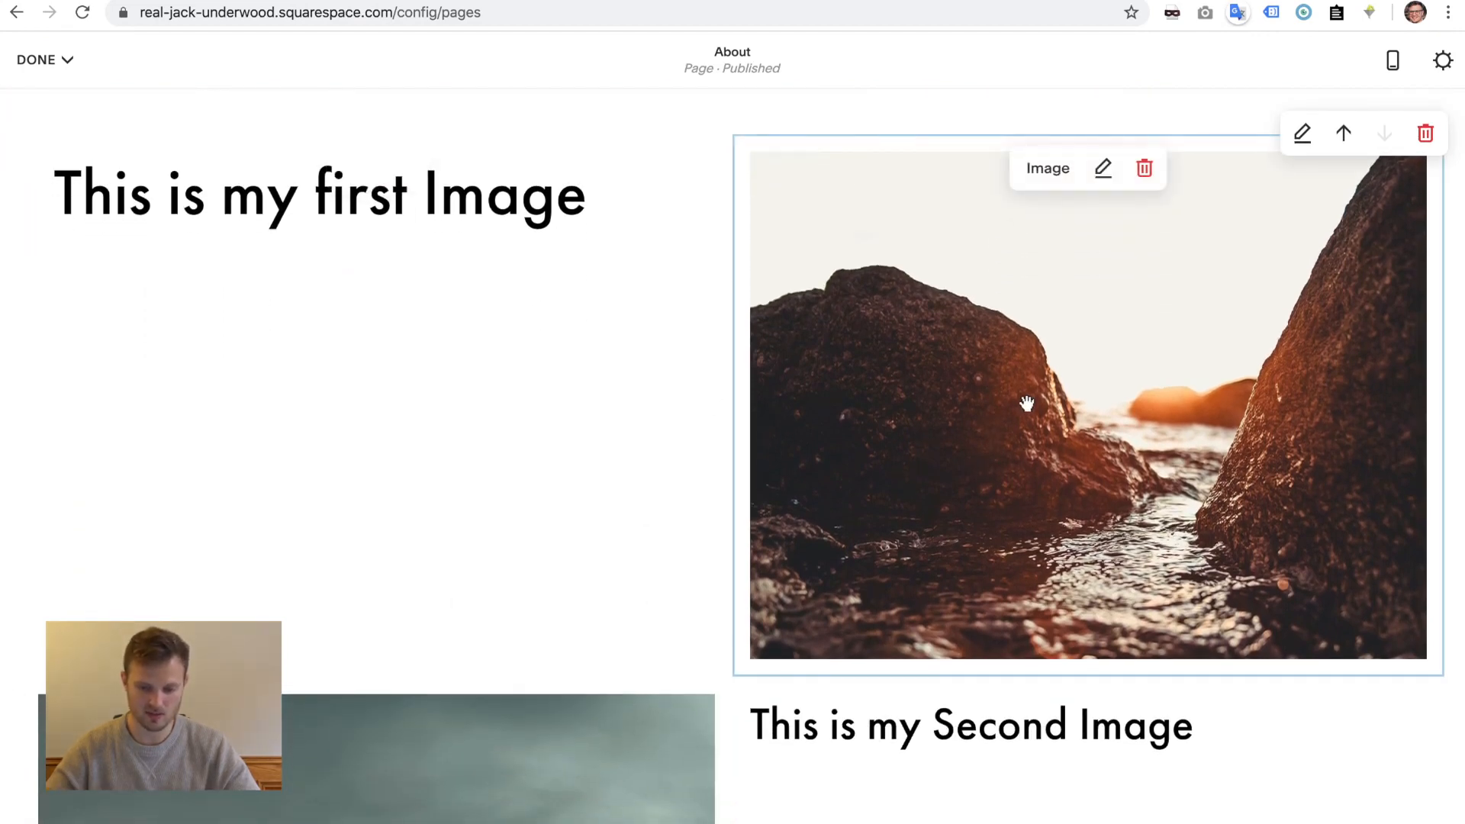
pyautogui.scroll(-4, 425, 320)
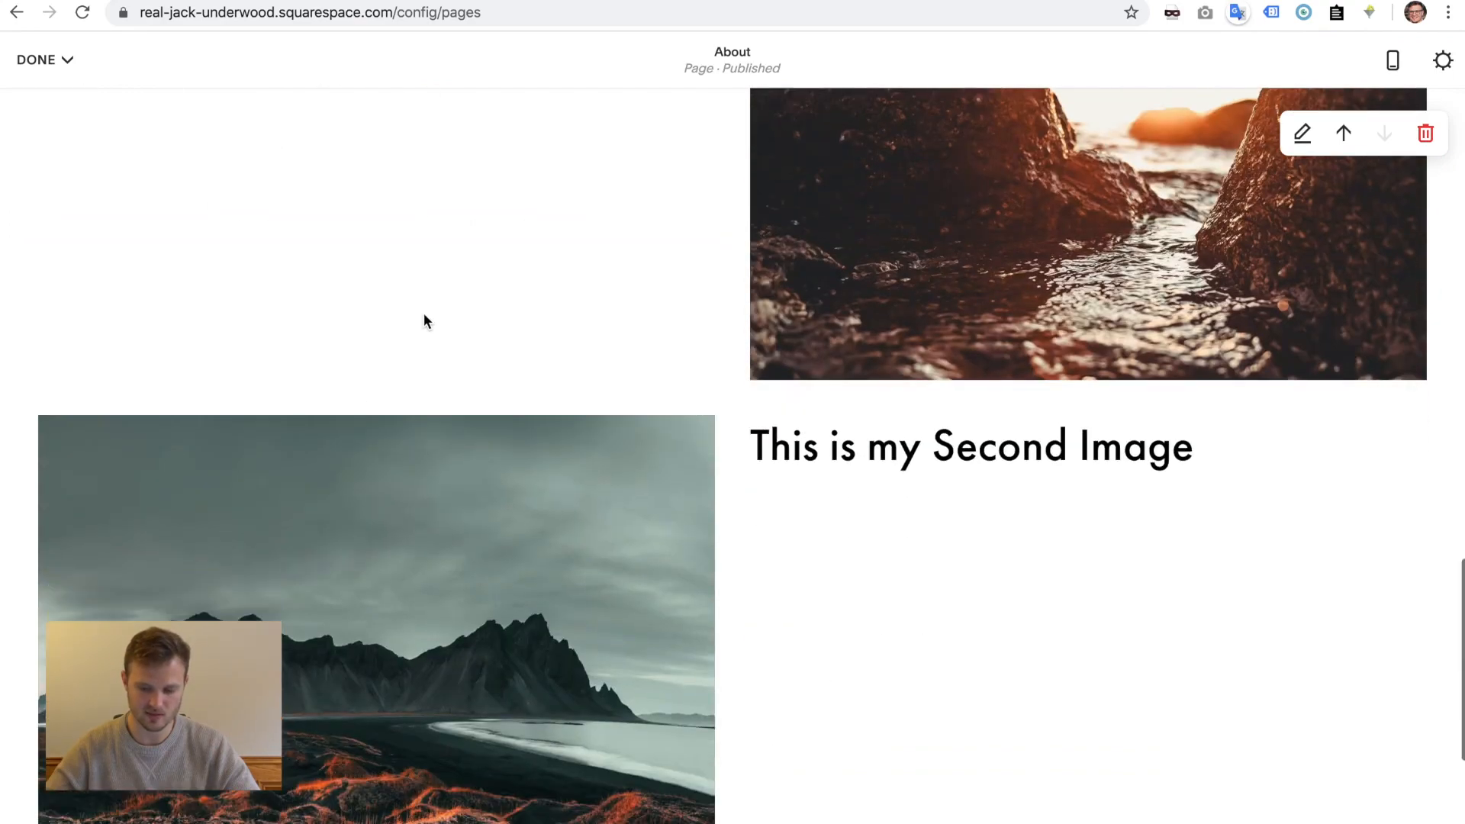
pyautogui.scroll(-4, 366, 739)
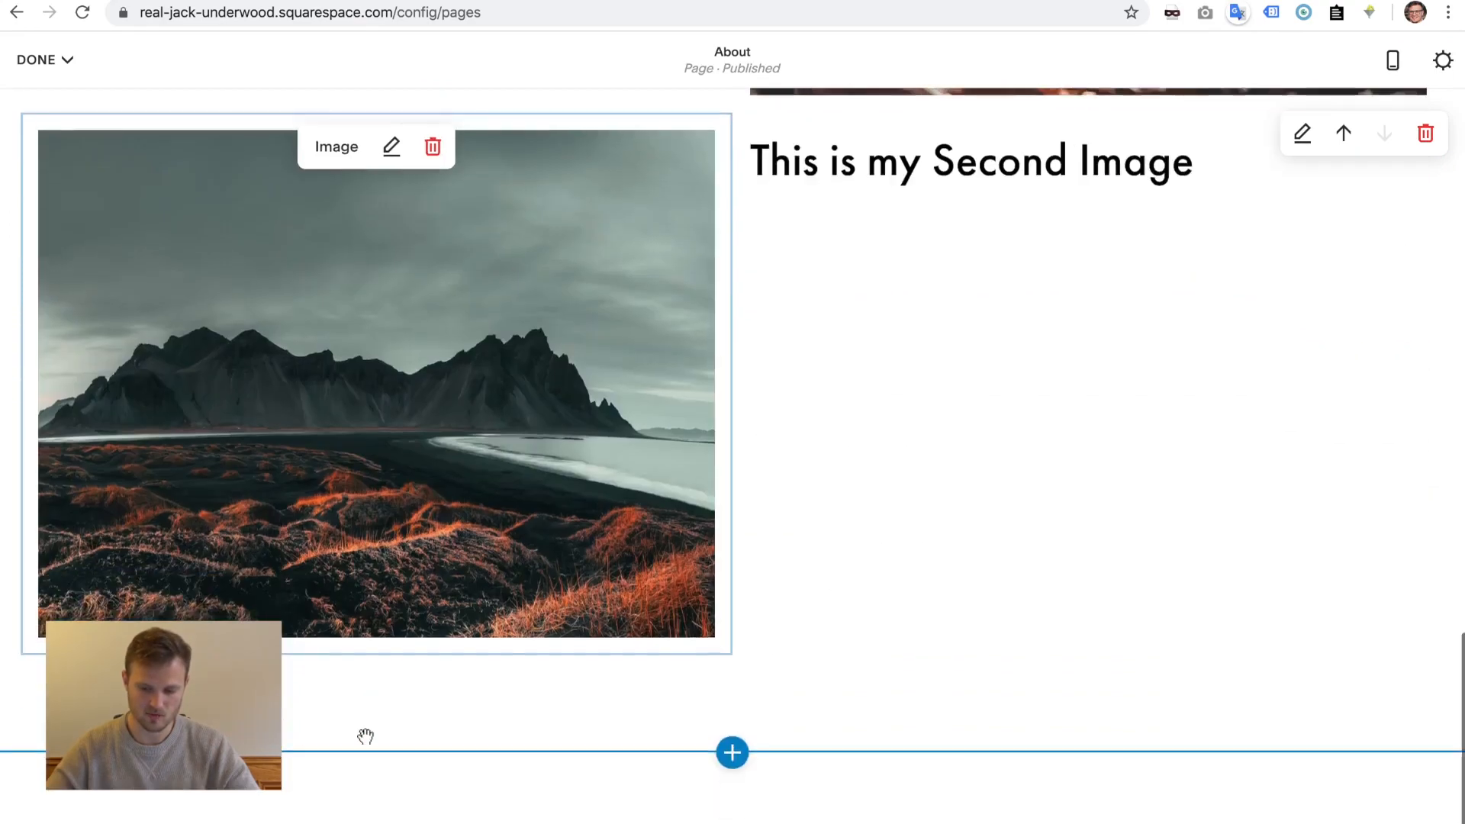
pyautogui.scroll(9, 366, 739)
pyautogui.scroll(-2, 366, 739)
pyautogui.moveTo(366, 736)
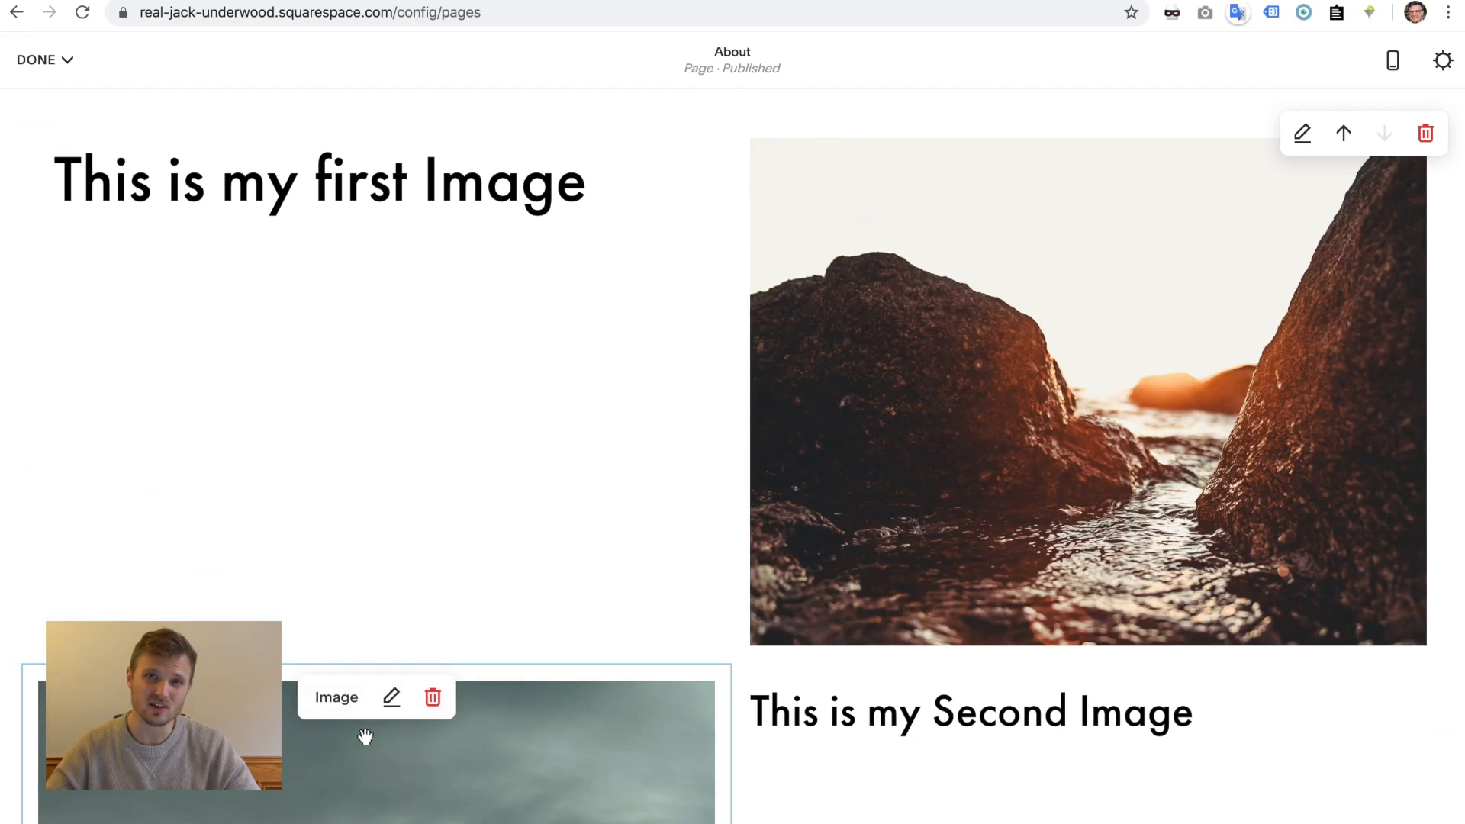
pyautogui.click(1393, 66)
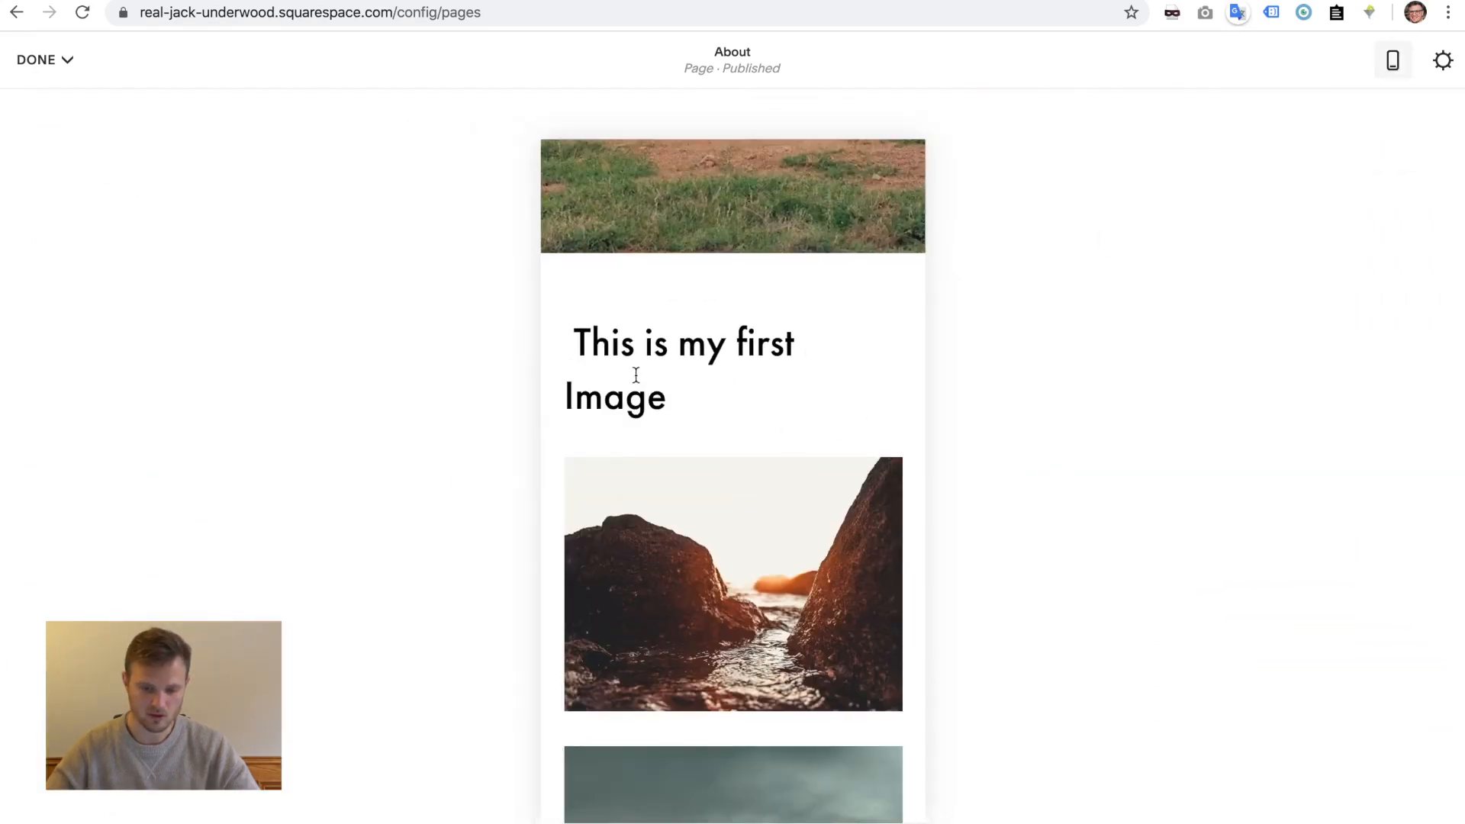
pyautogui.scroll(-4, 646, 515)
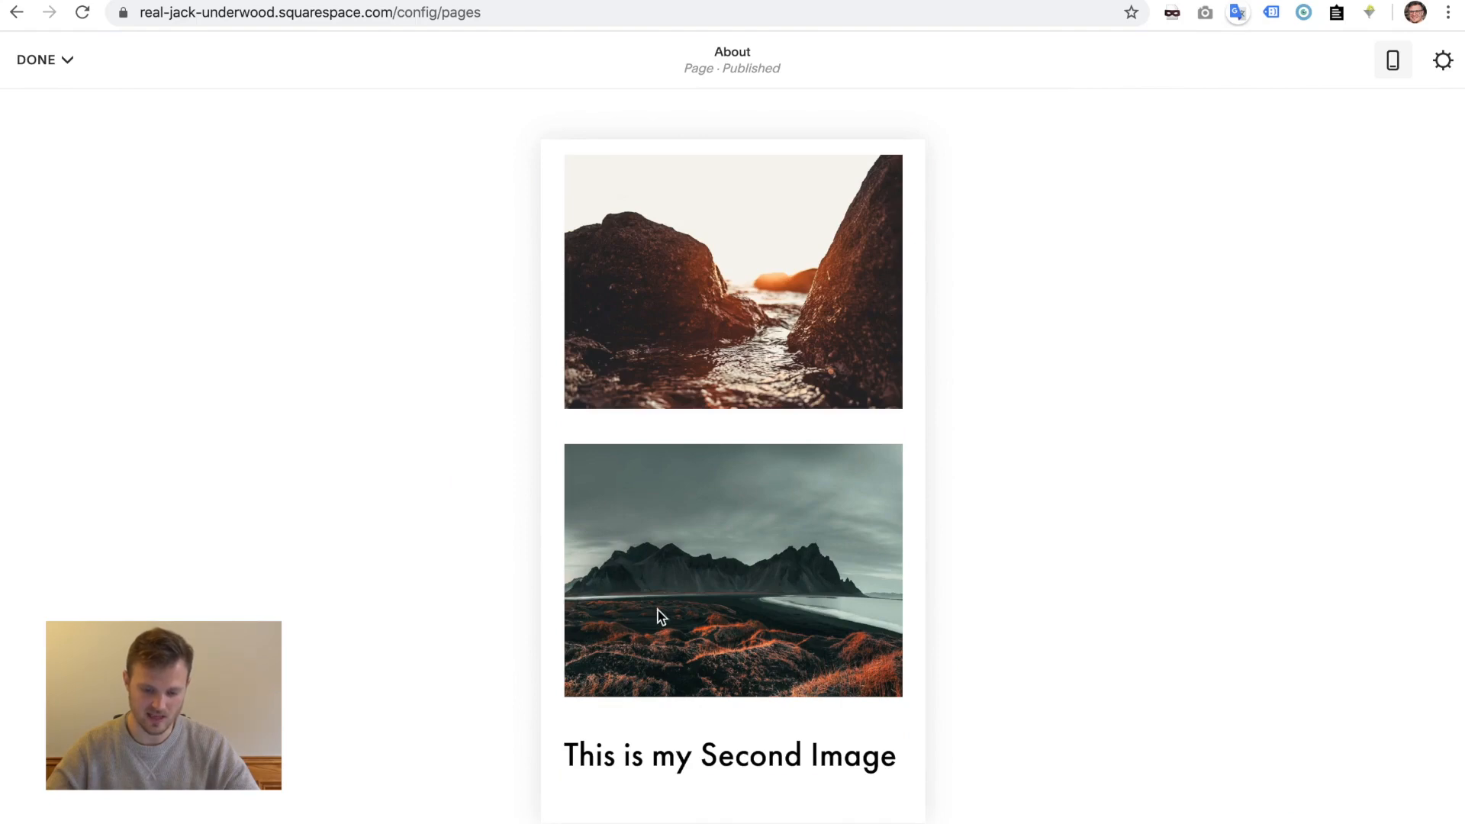
pyautogui.scroll(2, 742, 467)
pyautogui.scroll(-2, 742, 467)
pyautogui.scroll(4, 742, 467)
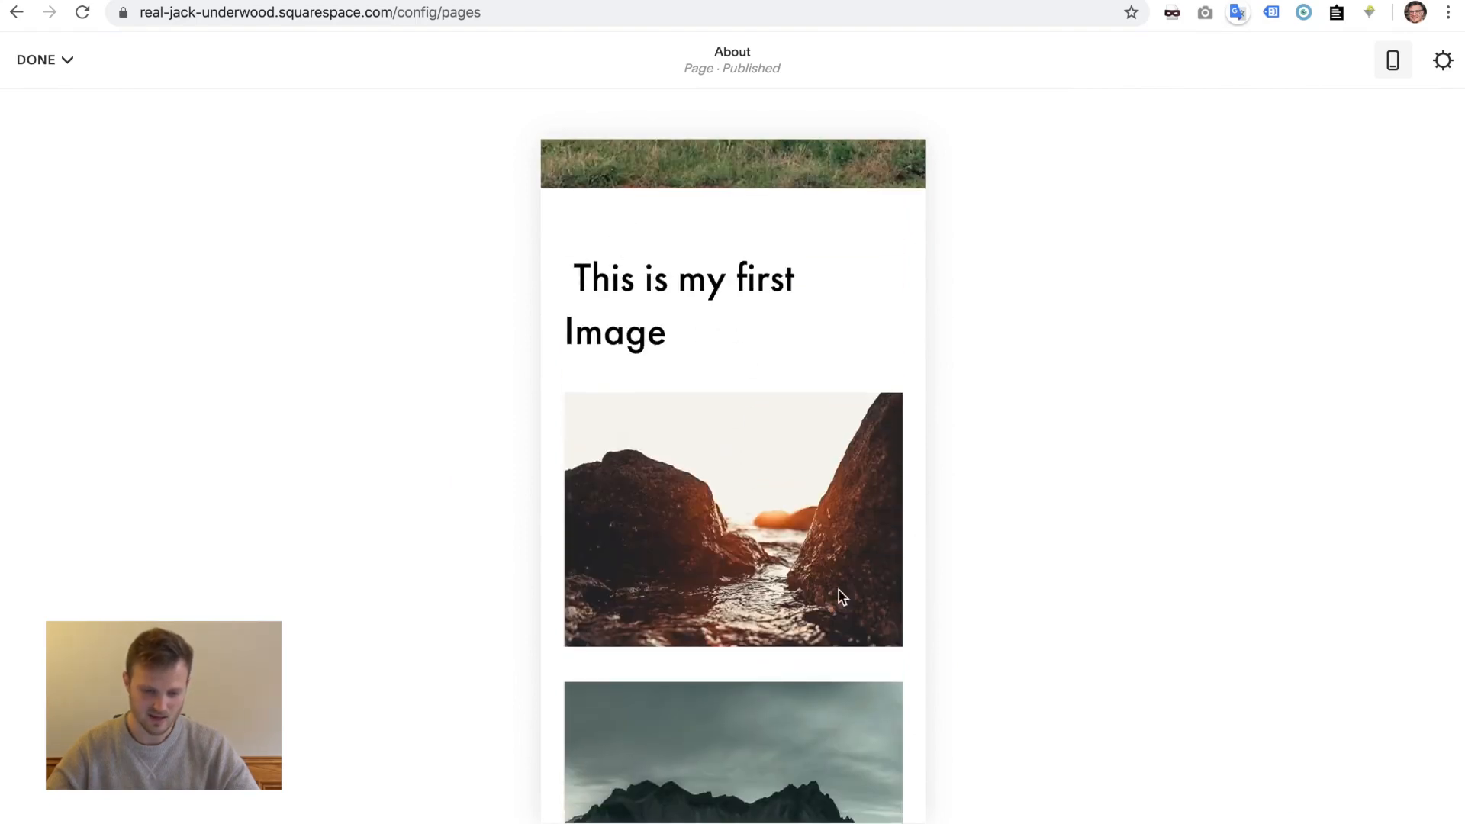
pyautogui.scroll(-3, 768, 526)
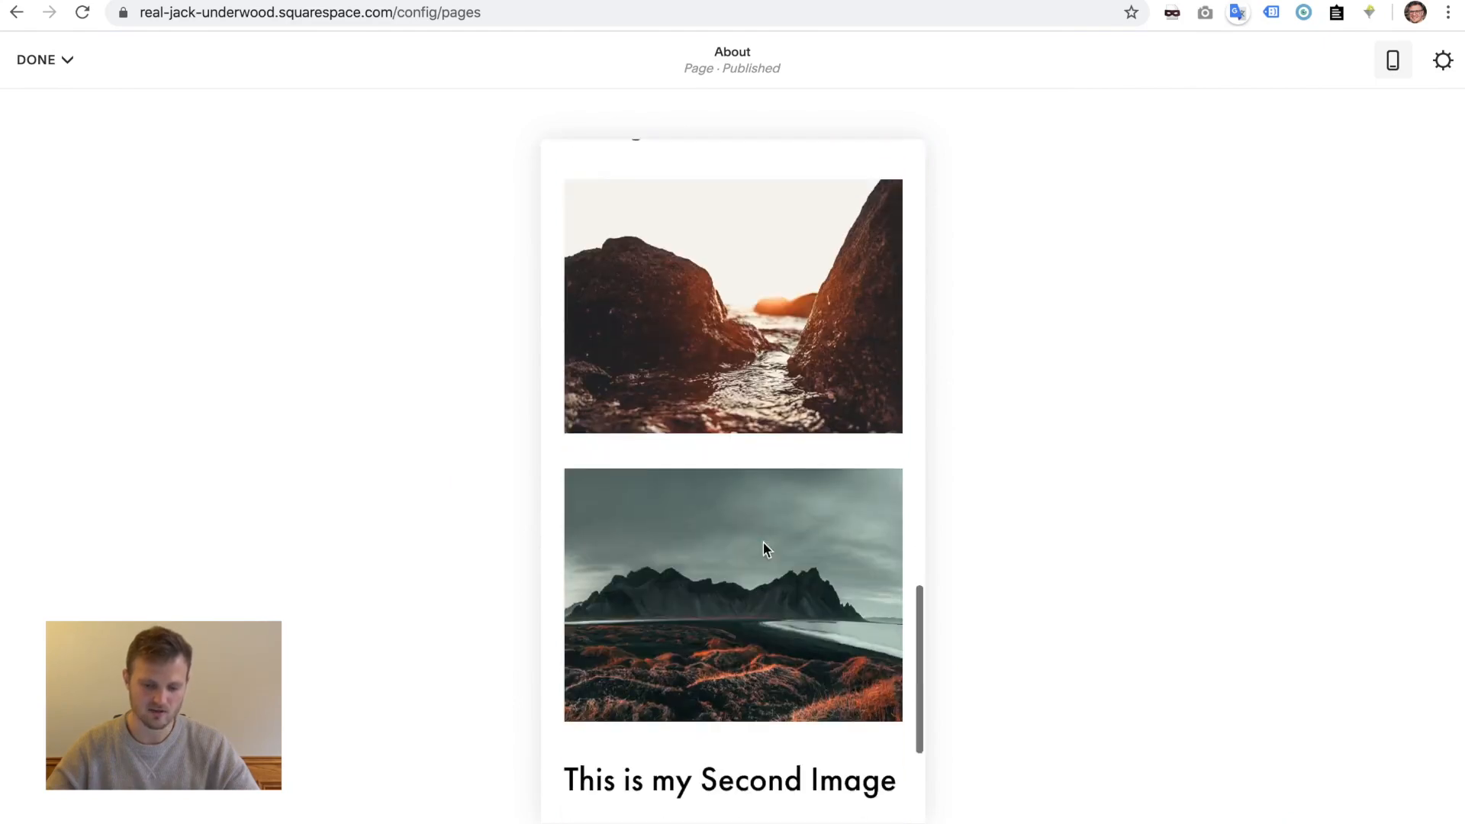
pyautogui.scroll(2, 746, 588)
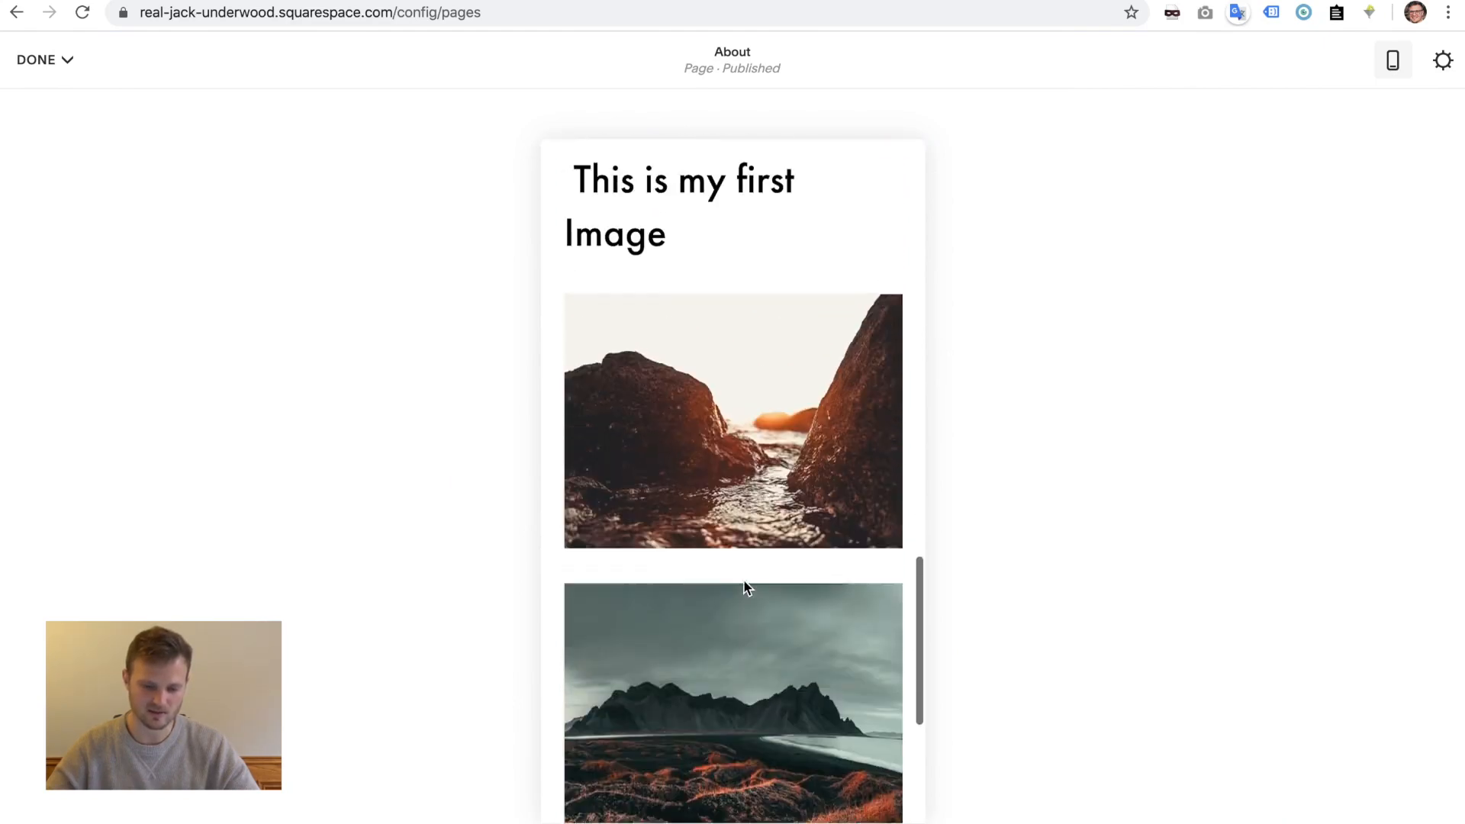
pyautogui.scroll(-3, 746, 587)
pyautogui.scroll(2, 746, 587)
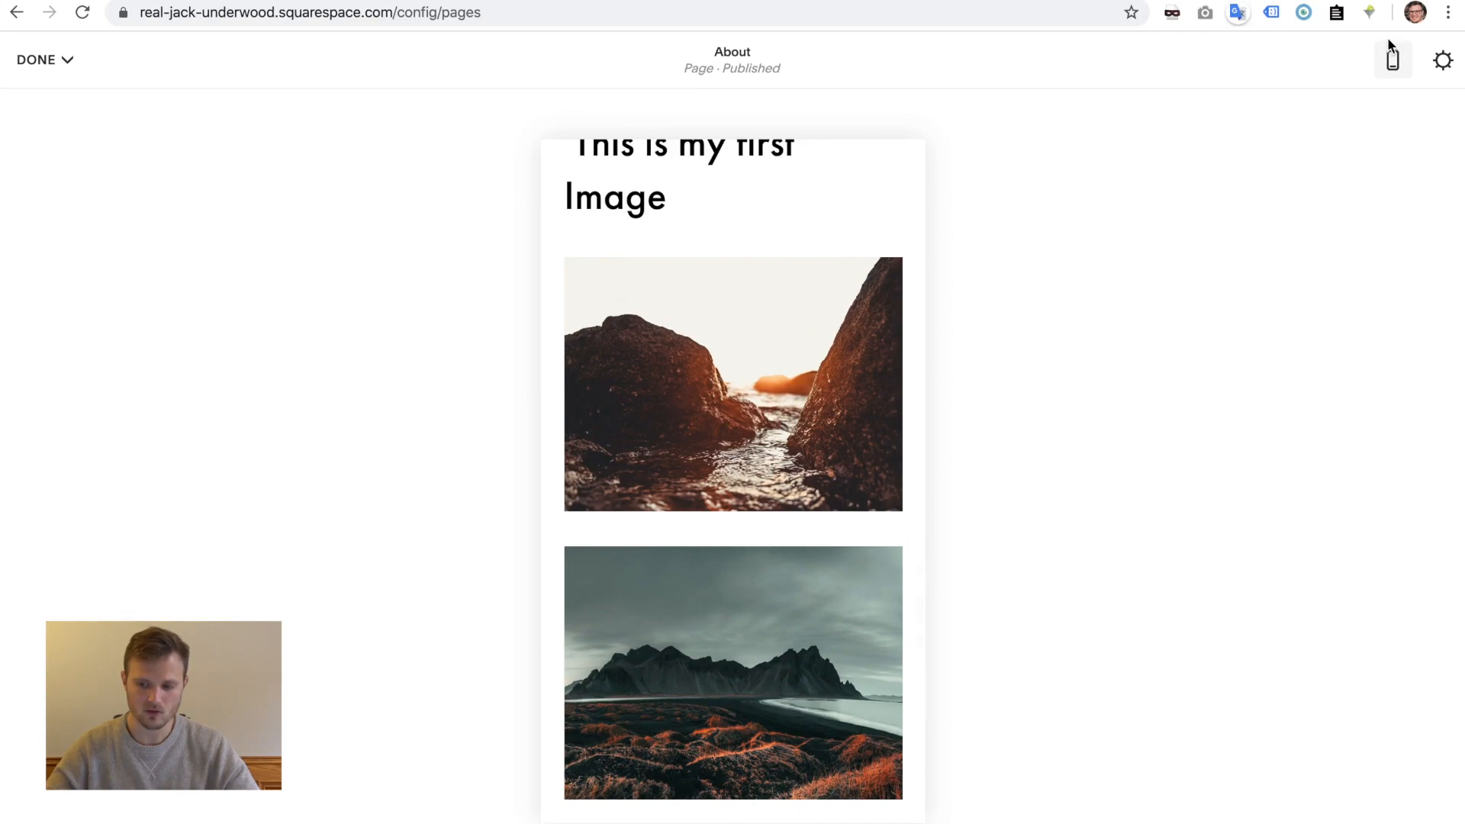
pyautogui.click(389, 266)
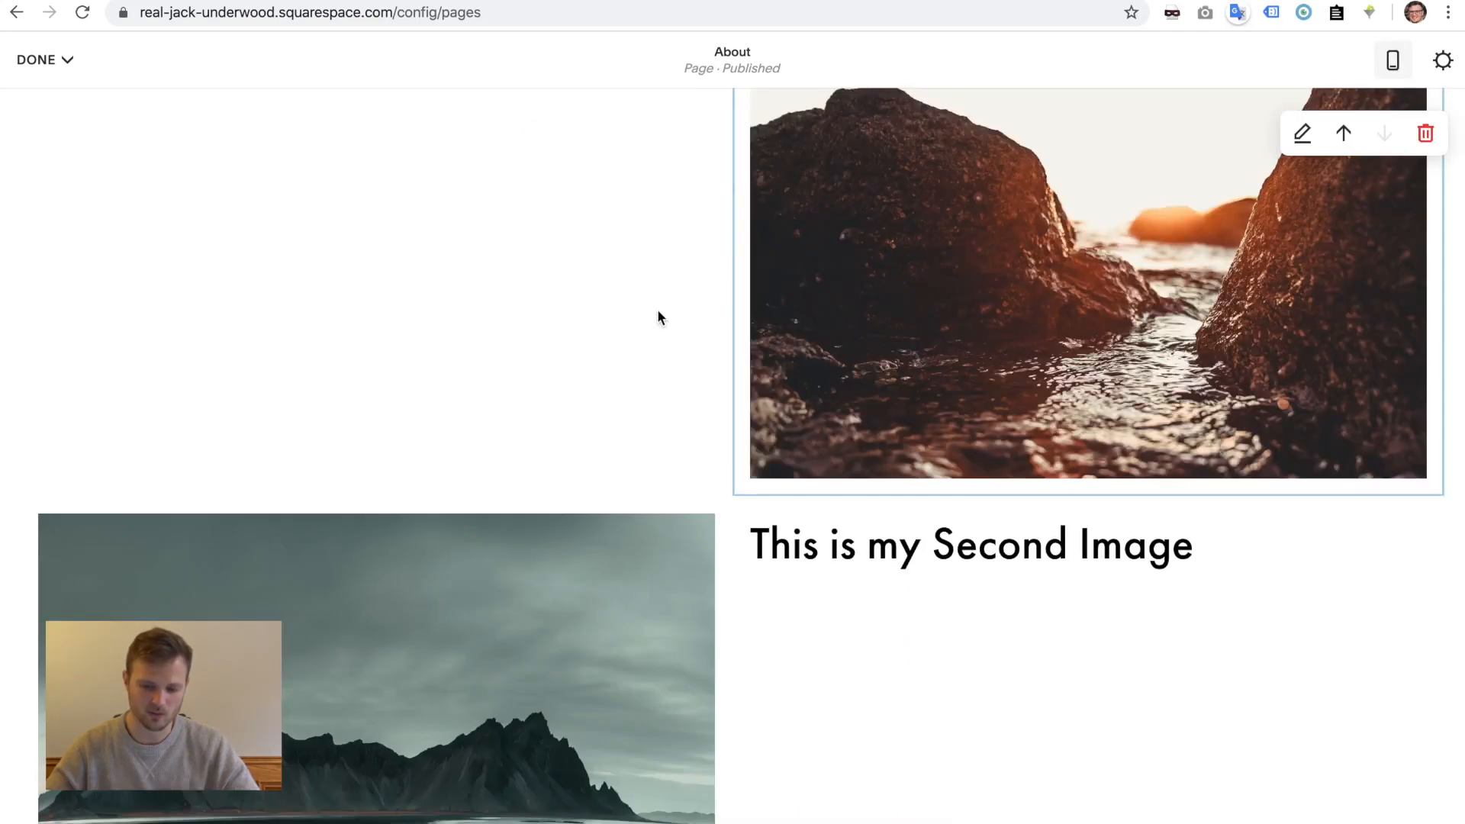
pyautogui.scroll(4, 658, 317)
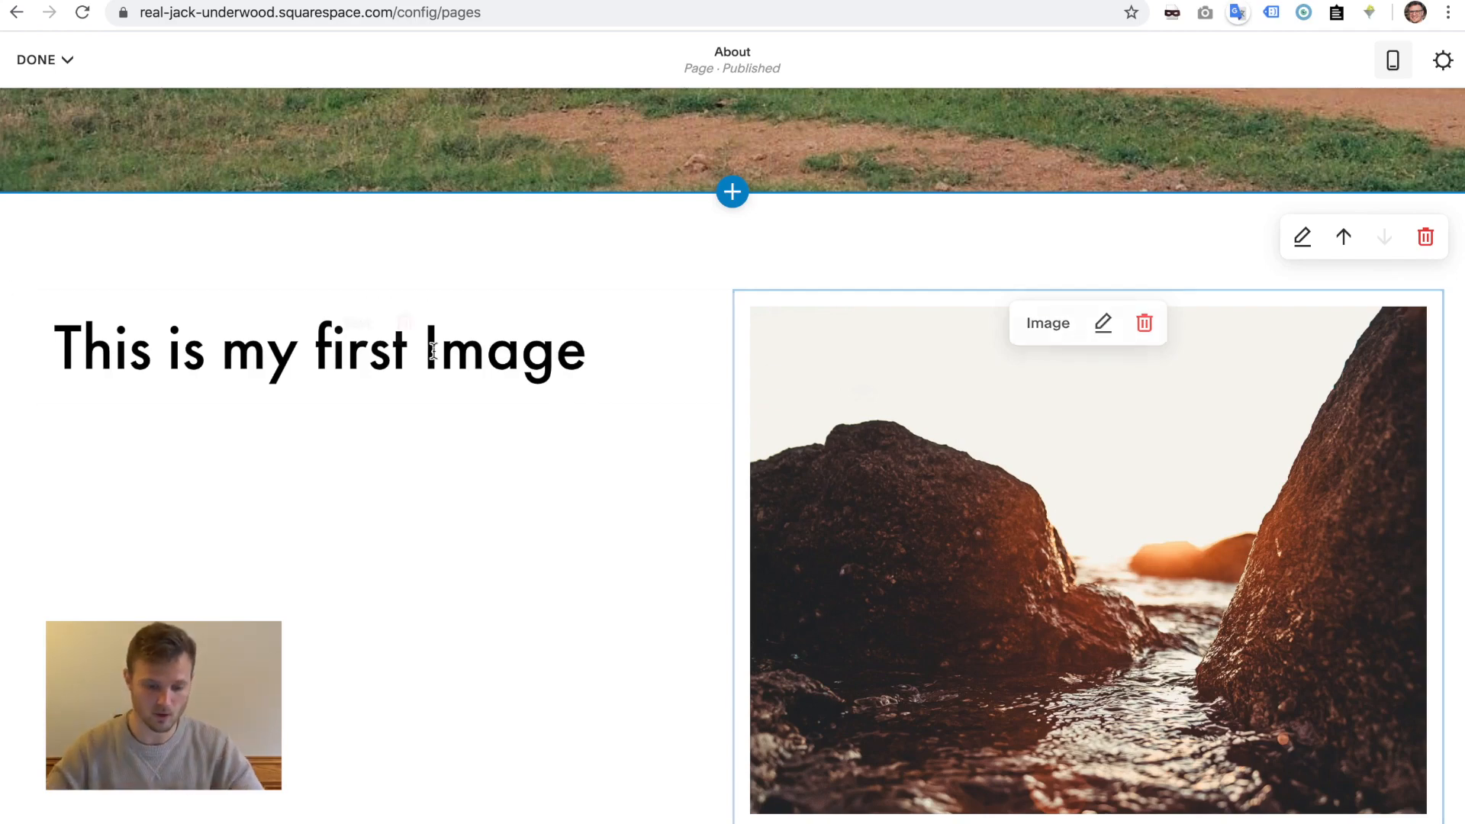
pyautogui.click(1392, 59)
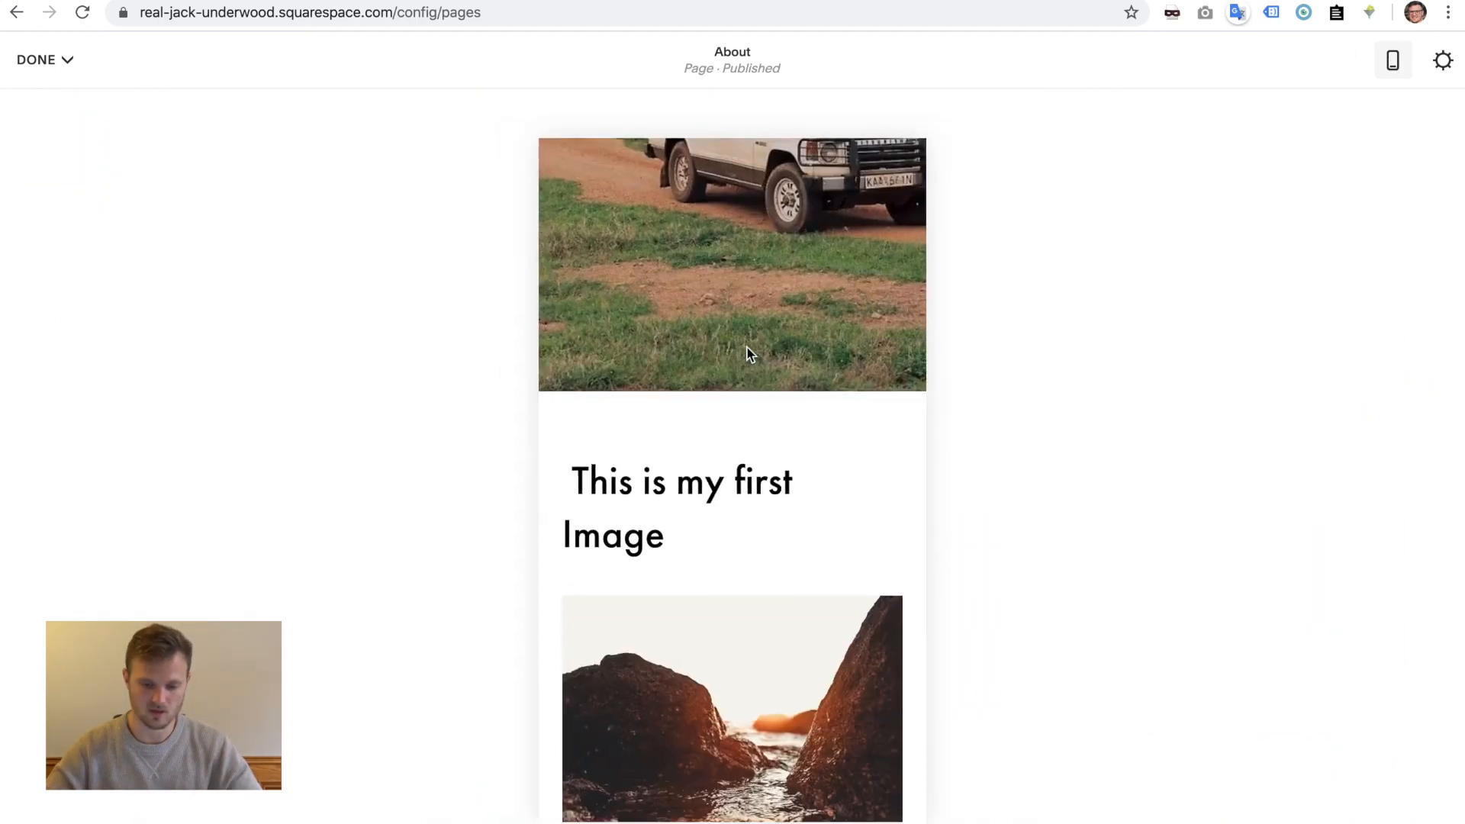
pyautogui.scroll(-8, 680, 743)
pyautogui.scroll(15, 680, 743)
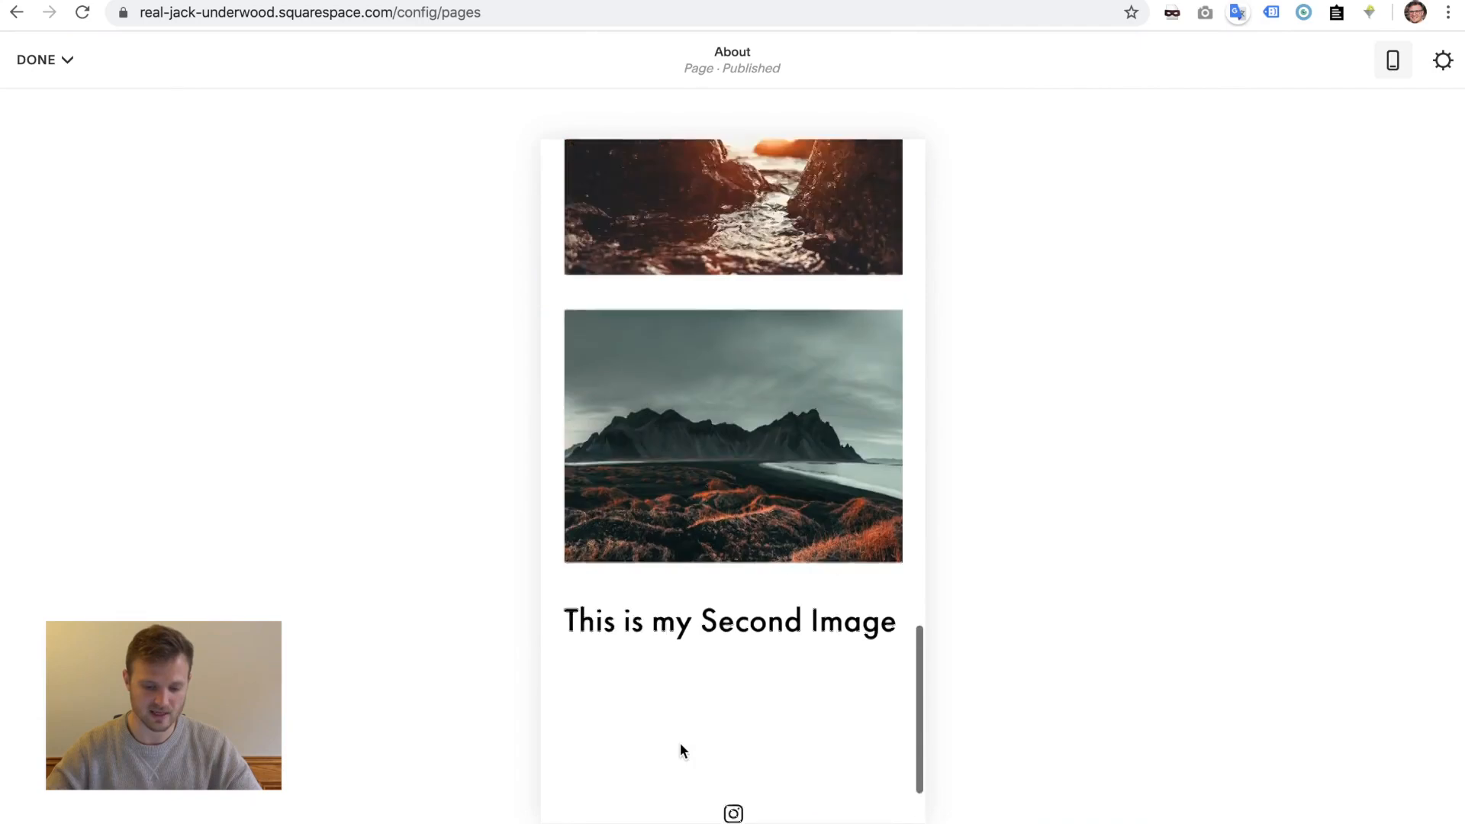
pyautogui.scroll(-2, 680, 744)
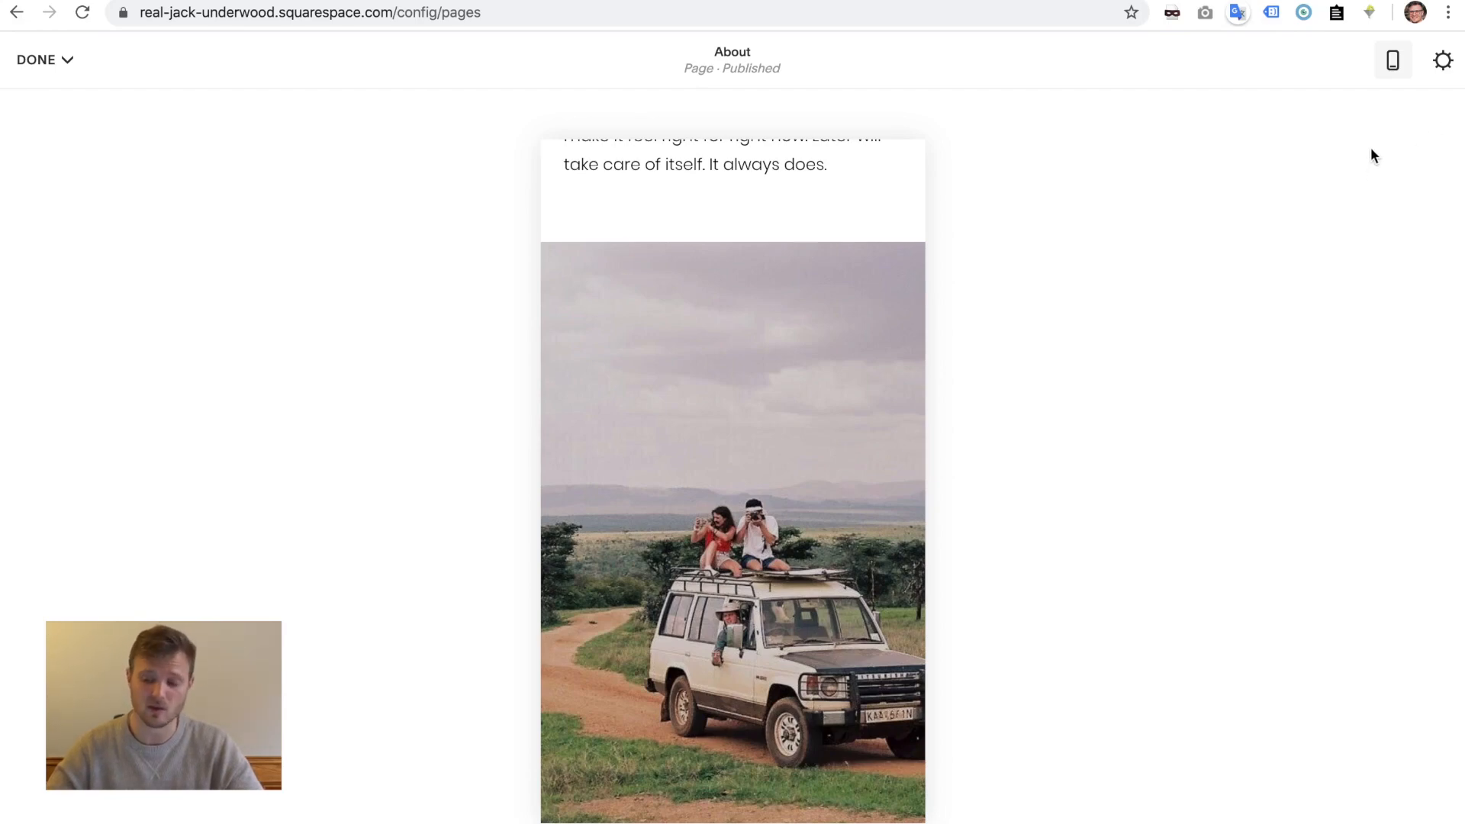
pyautogui.click(1395, 70)
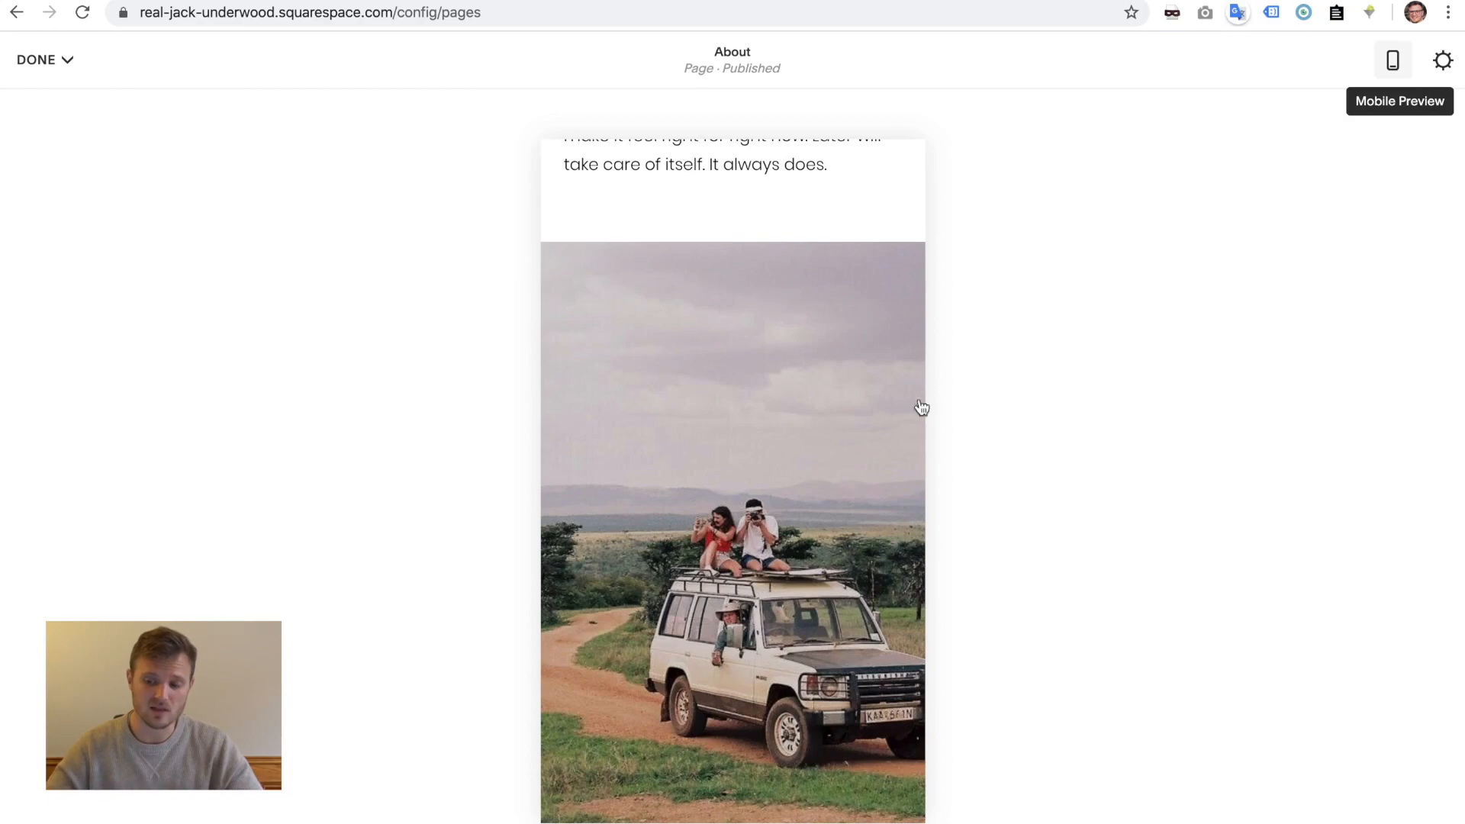
pyautogui.scroll(-8, 772, 412)
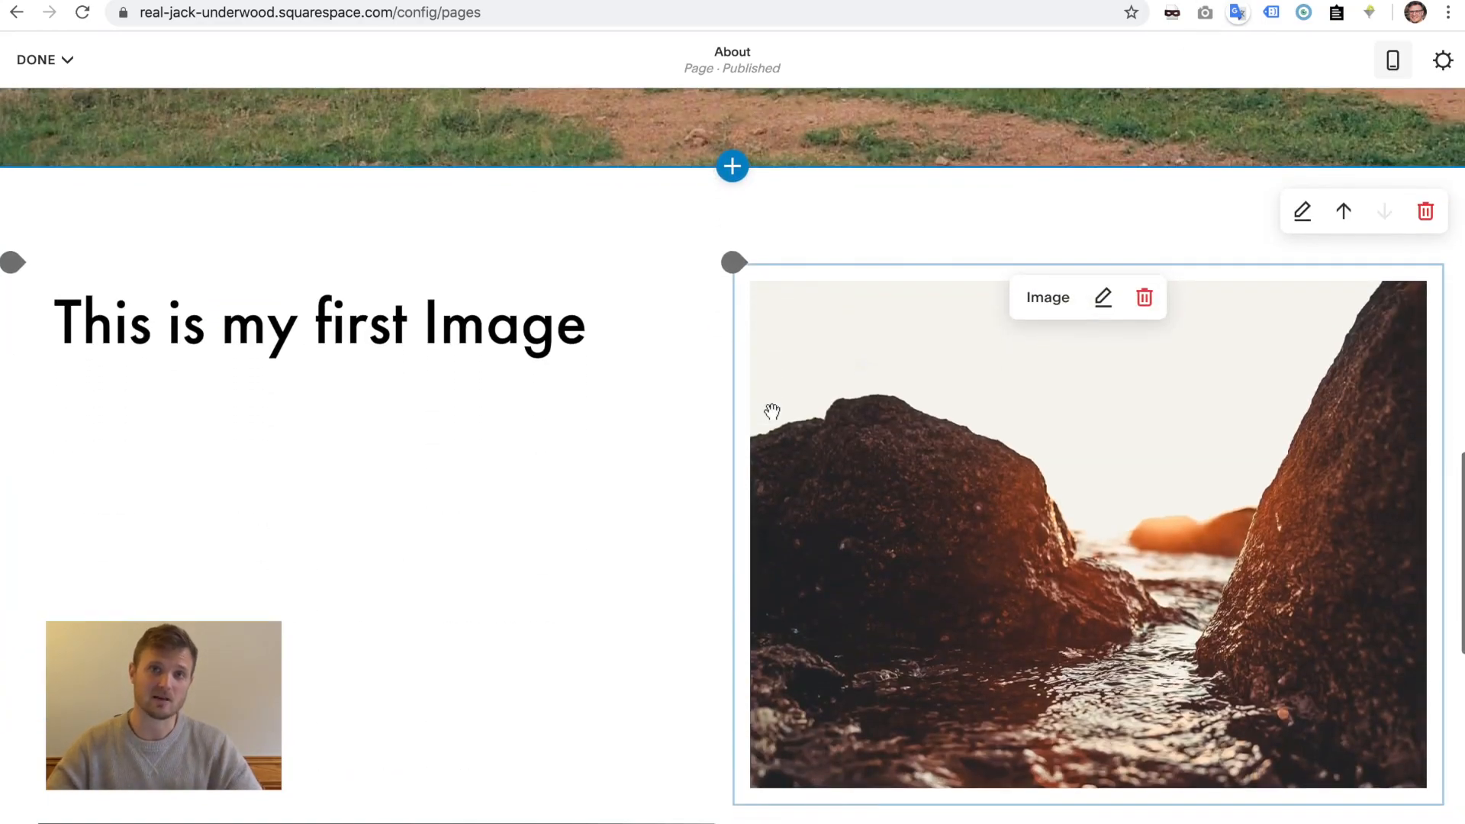
# - Switch the rocks photo's image block to the Card layout
pyautogui.click(270, 321)
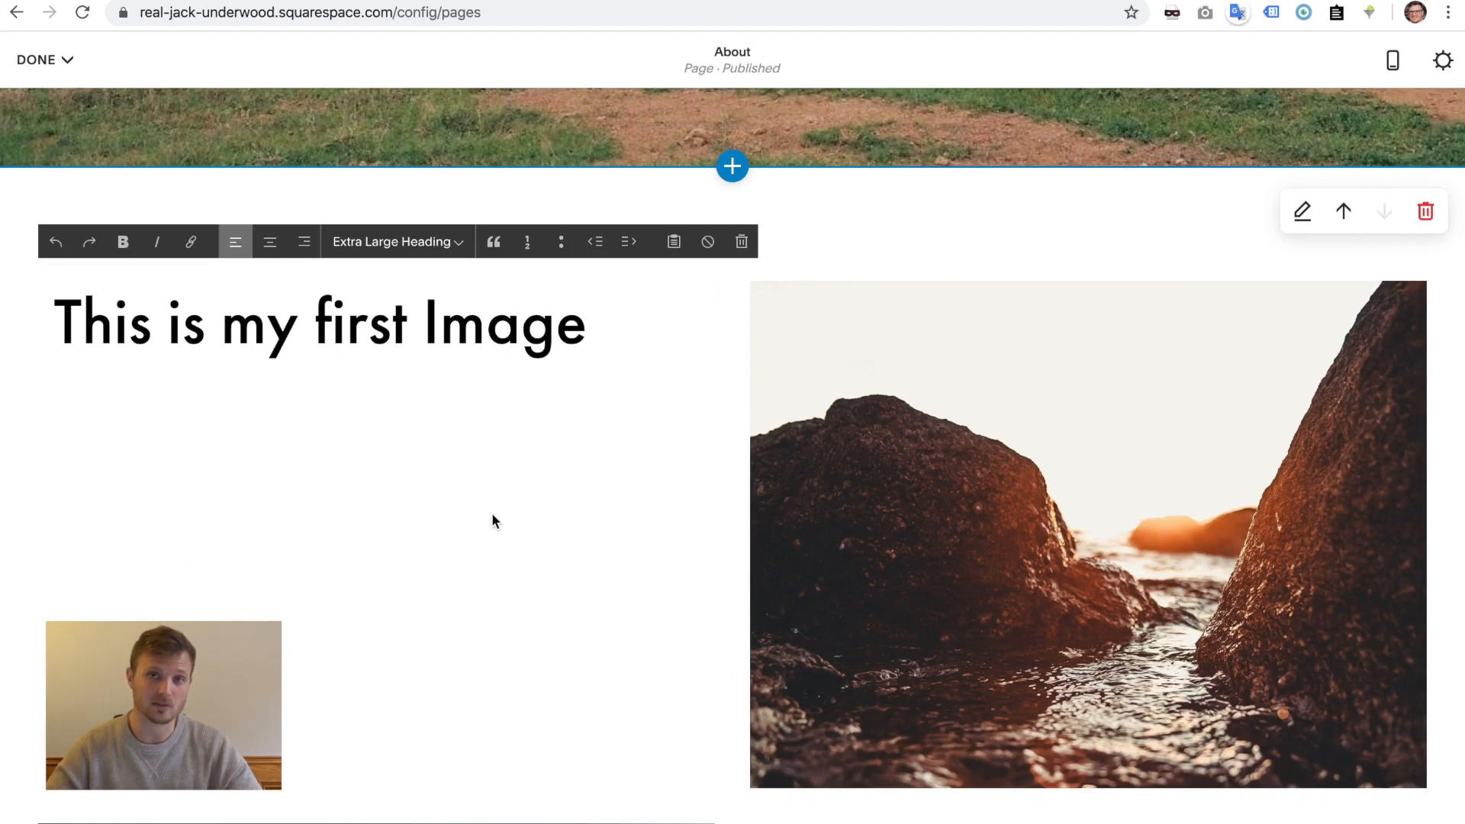
pyautogui.scroll(-4, 492, 513)
pyautogui.scroll(4, 492, 513)
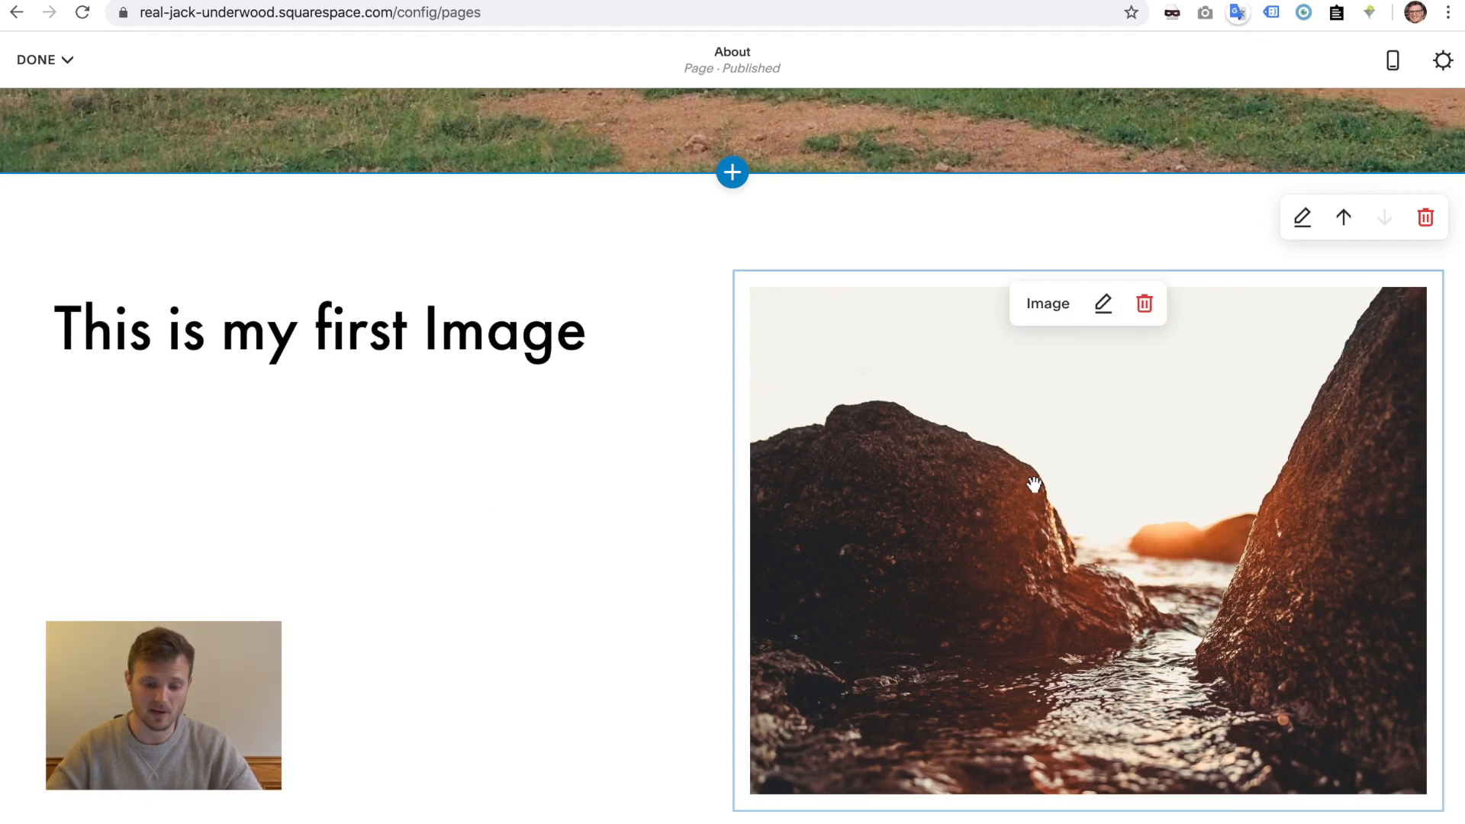
pyautogui.click(348, 343)
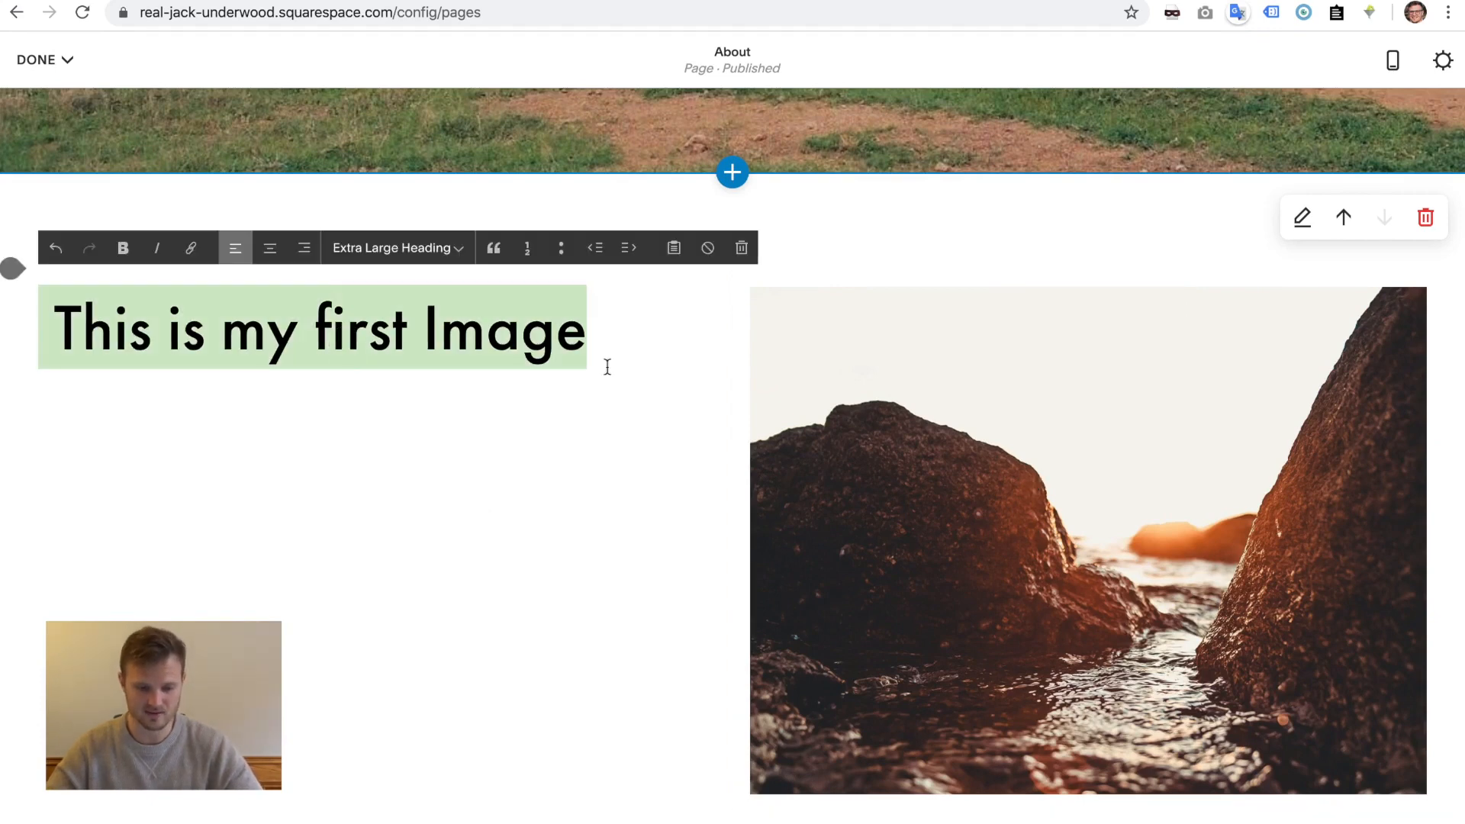
pyautogui.click(943, 459)
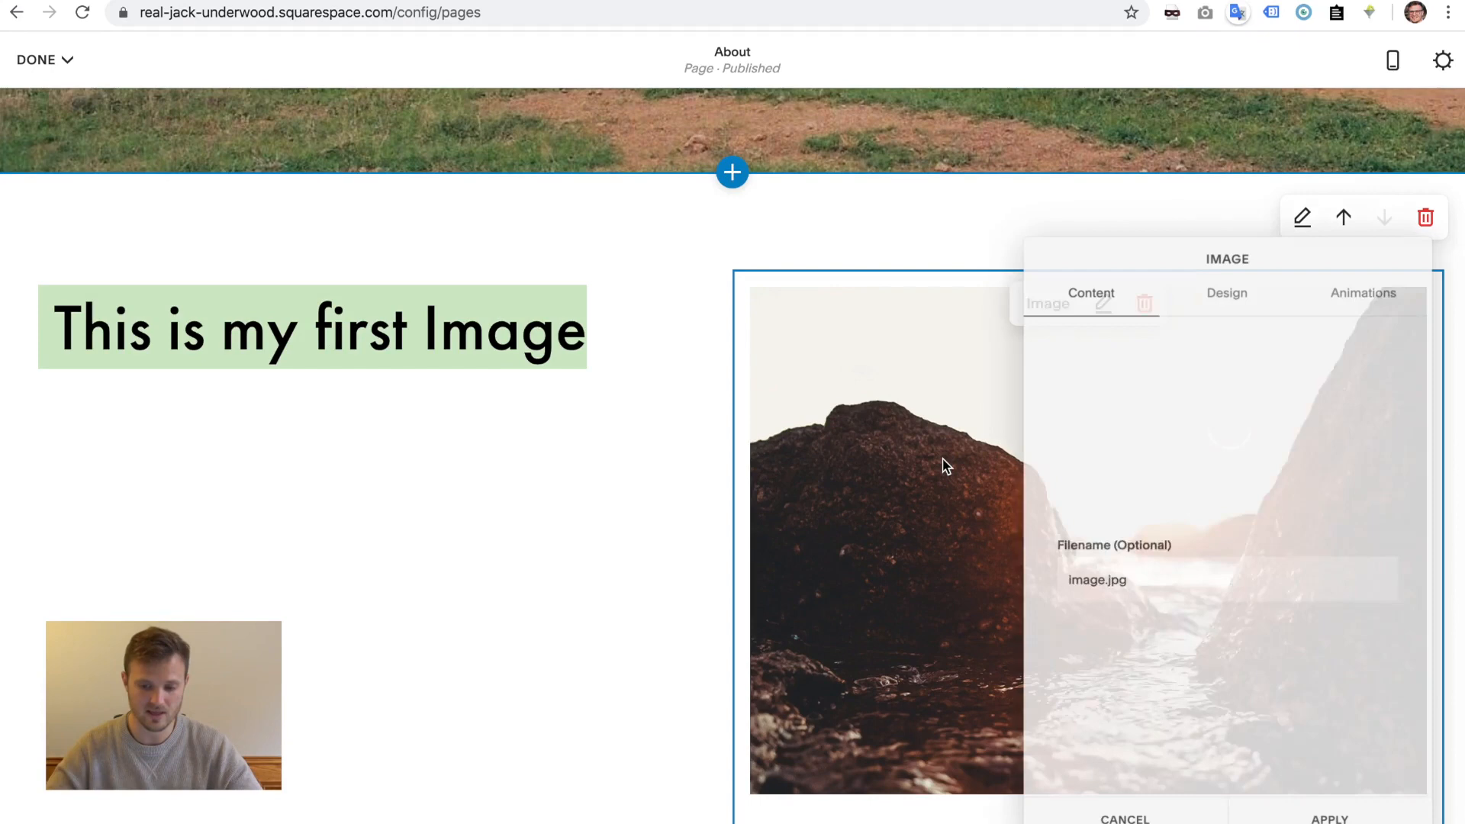
pyautogui.click(1224, 304)
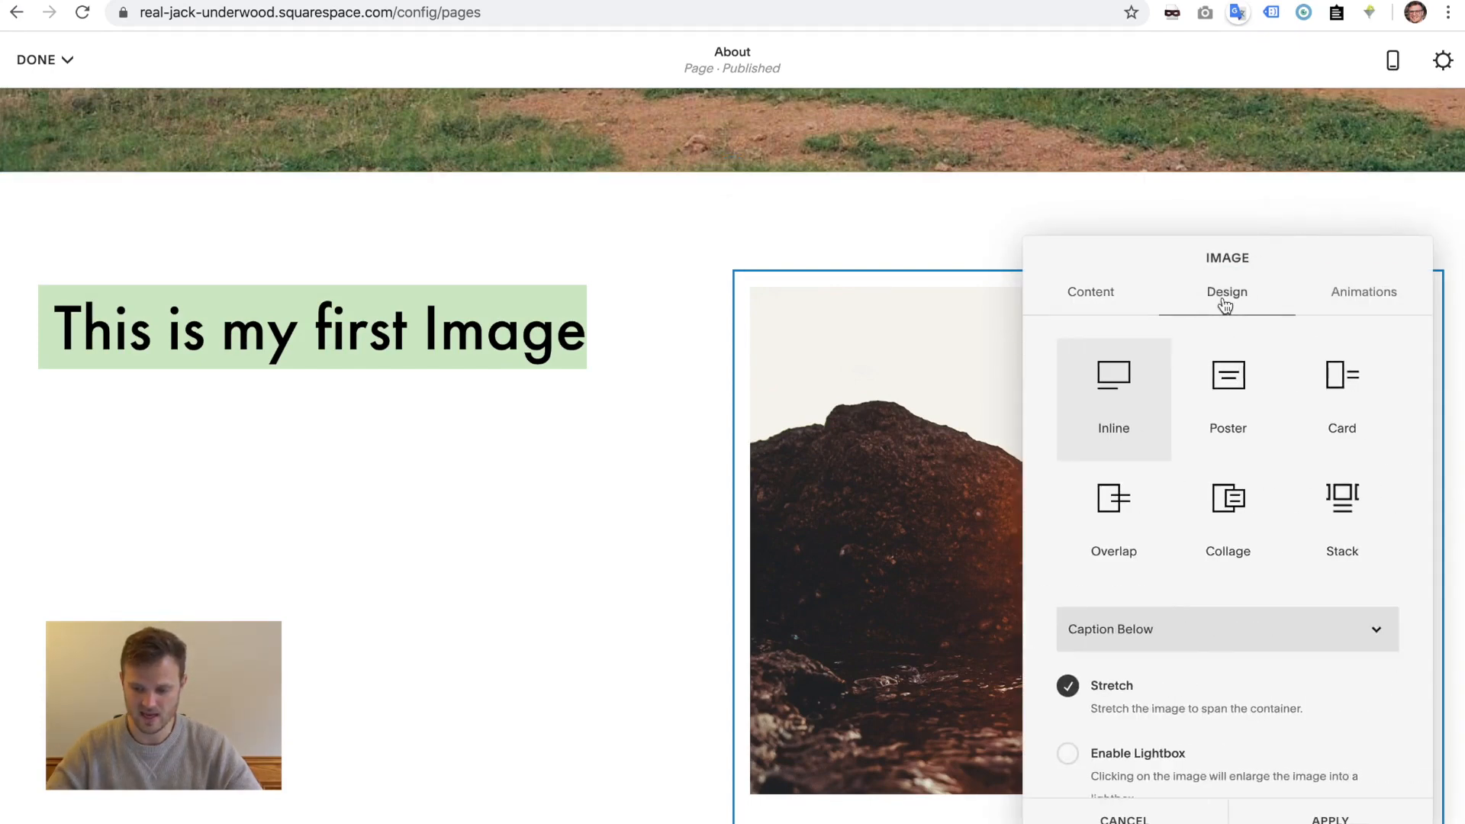
pyautogui.click(1337, 389)
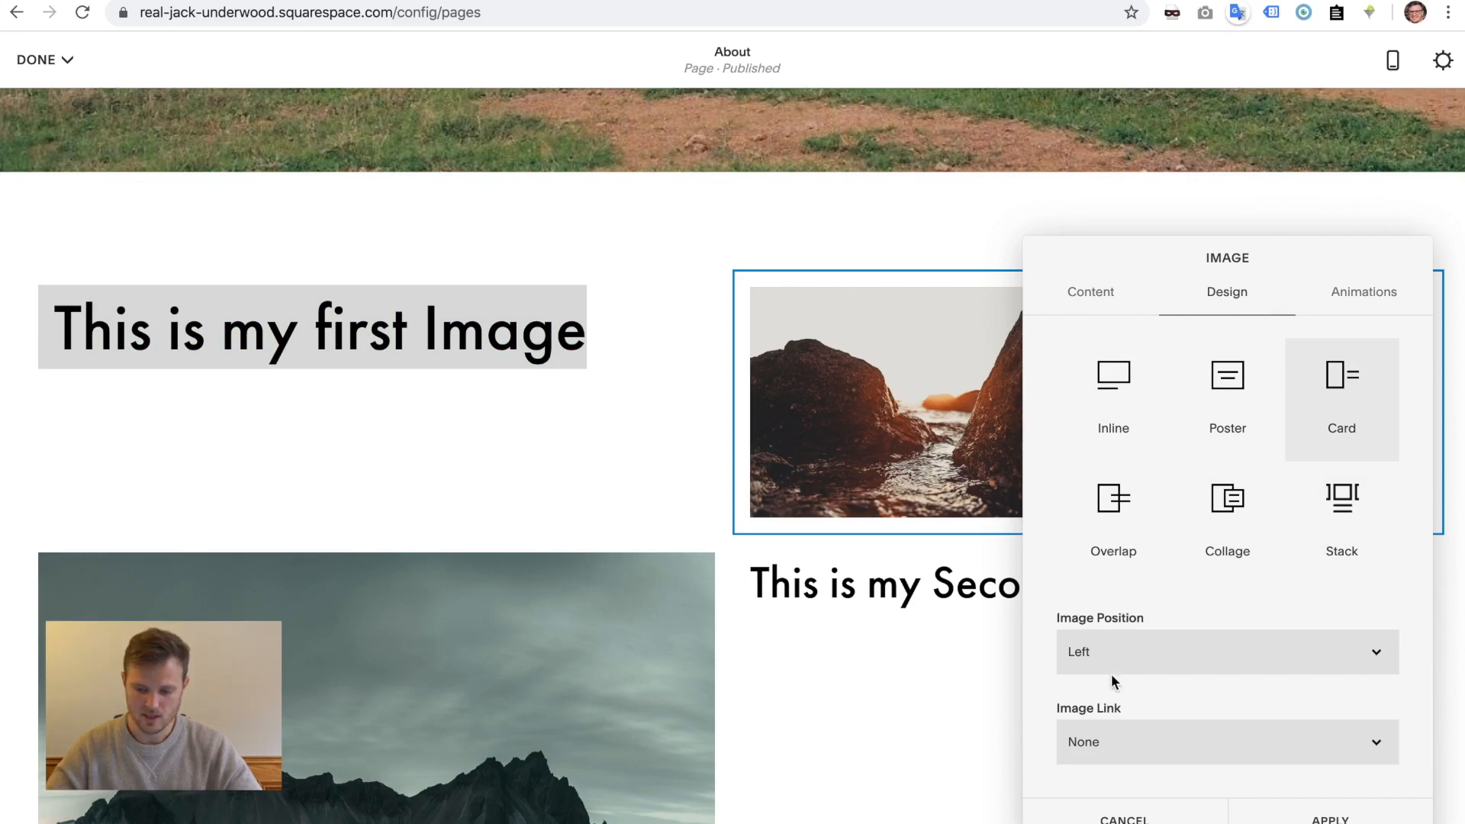
pyautogui.click(278, 334)
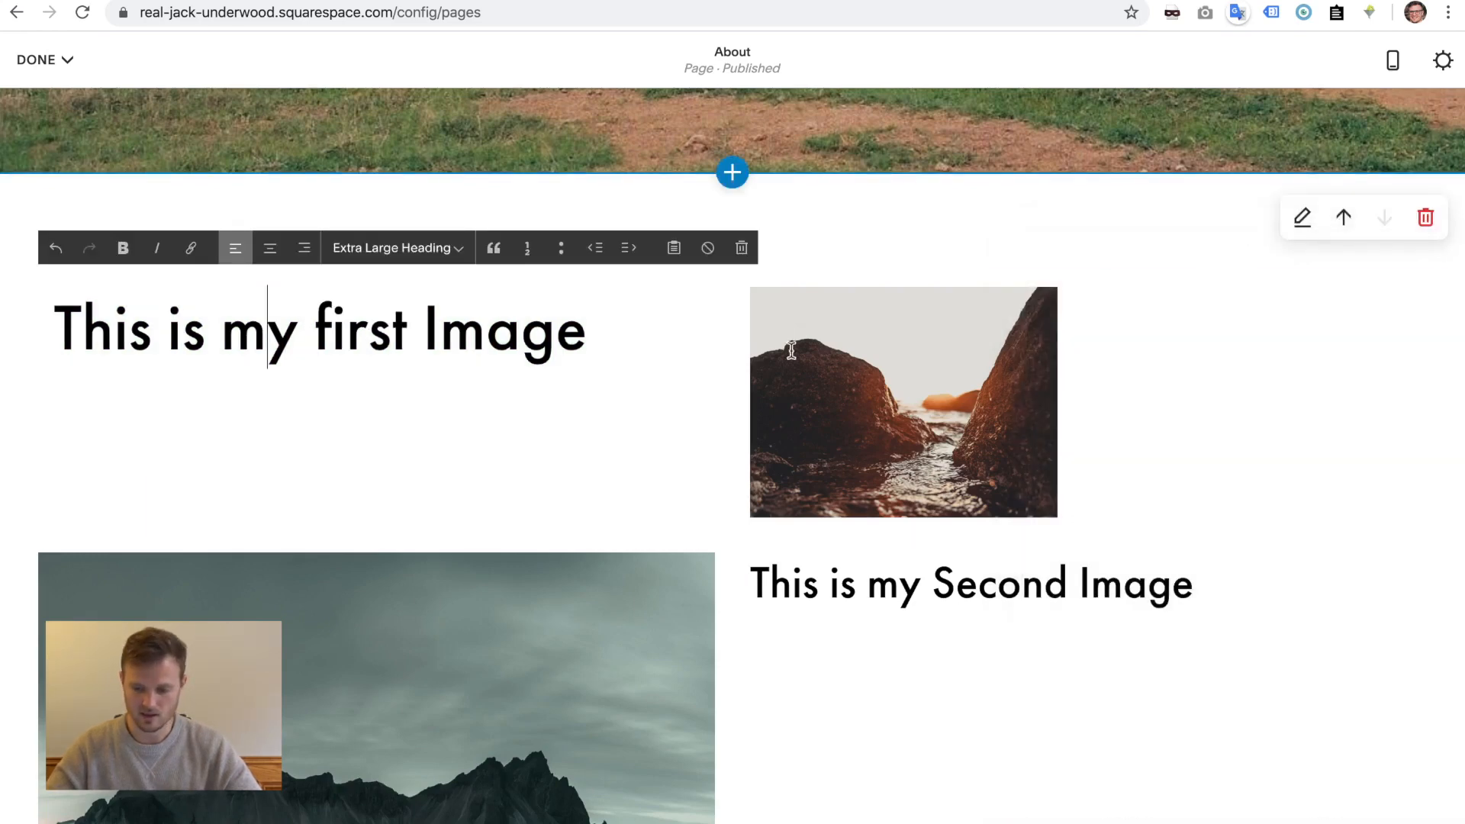
# - Title the card 'This is my first Image' and delete the duplicate heading text block
pyautogui.click(910, 418)
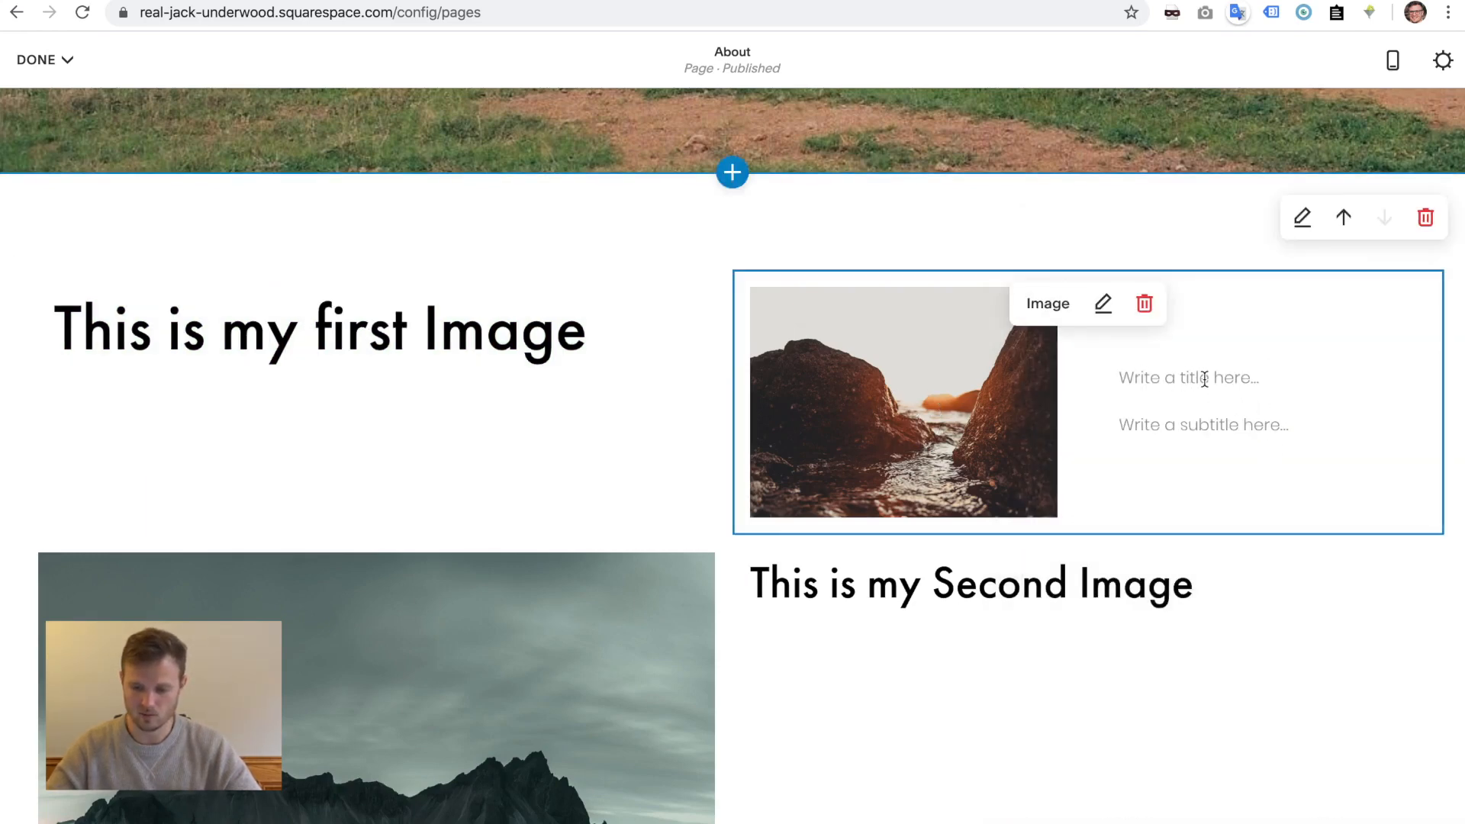
pyautogui.click(1180, 379)
pyautogui.write('This is my first Image')
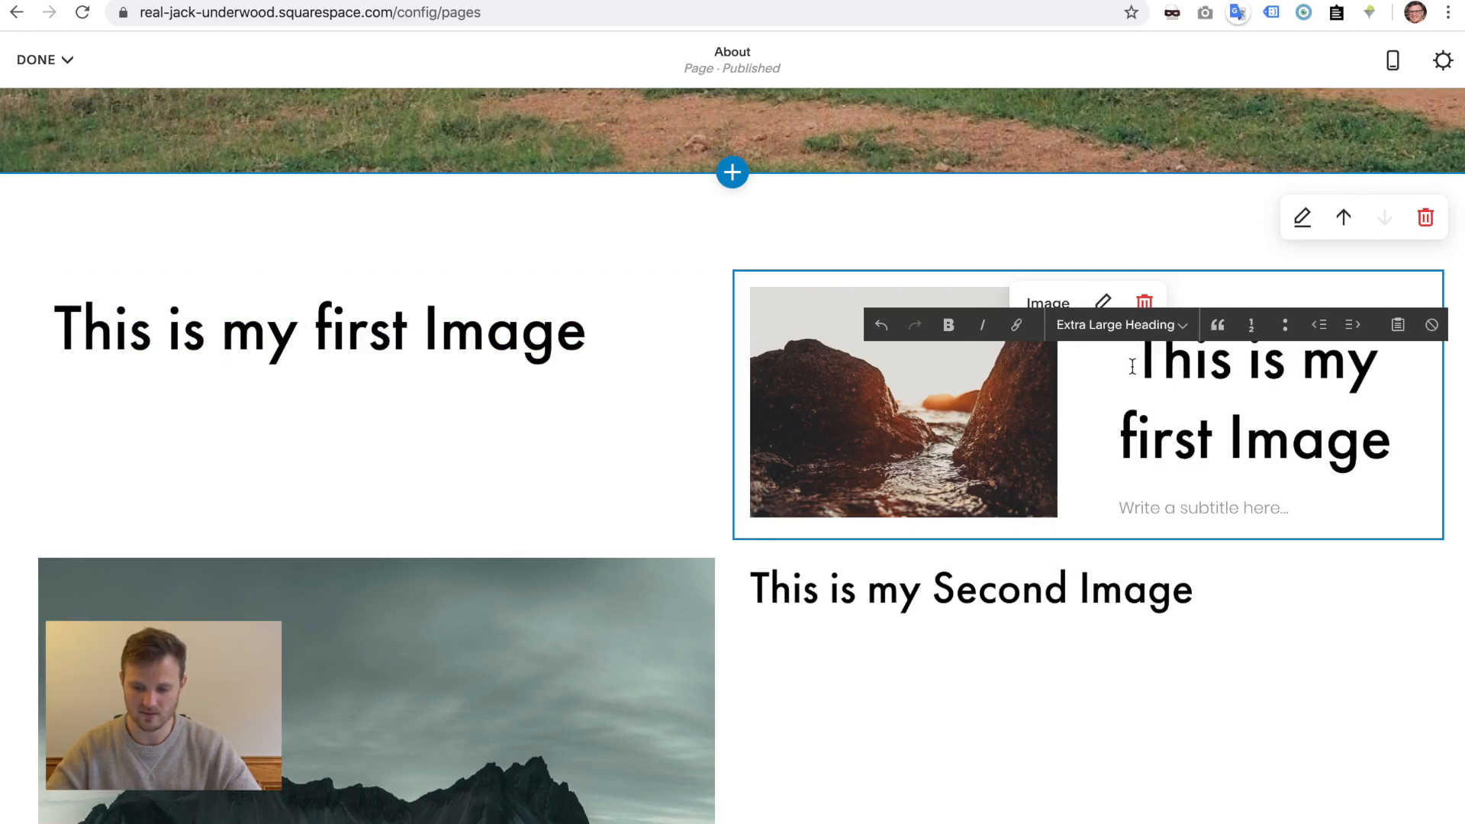
pyautogui.press('BackSpace')
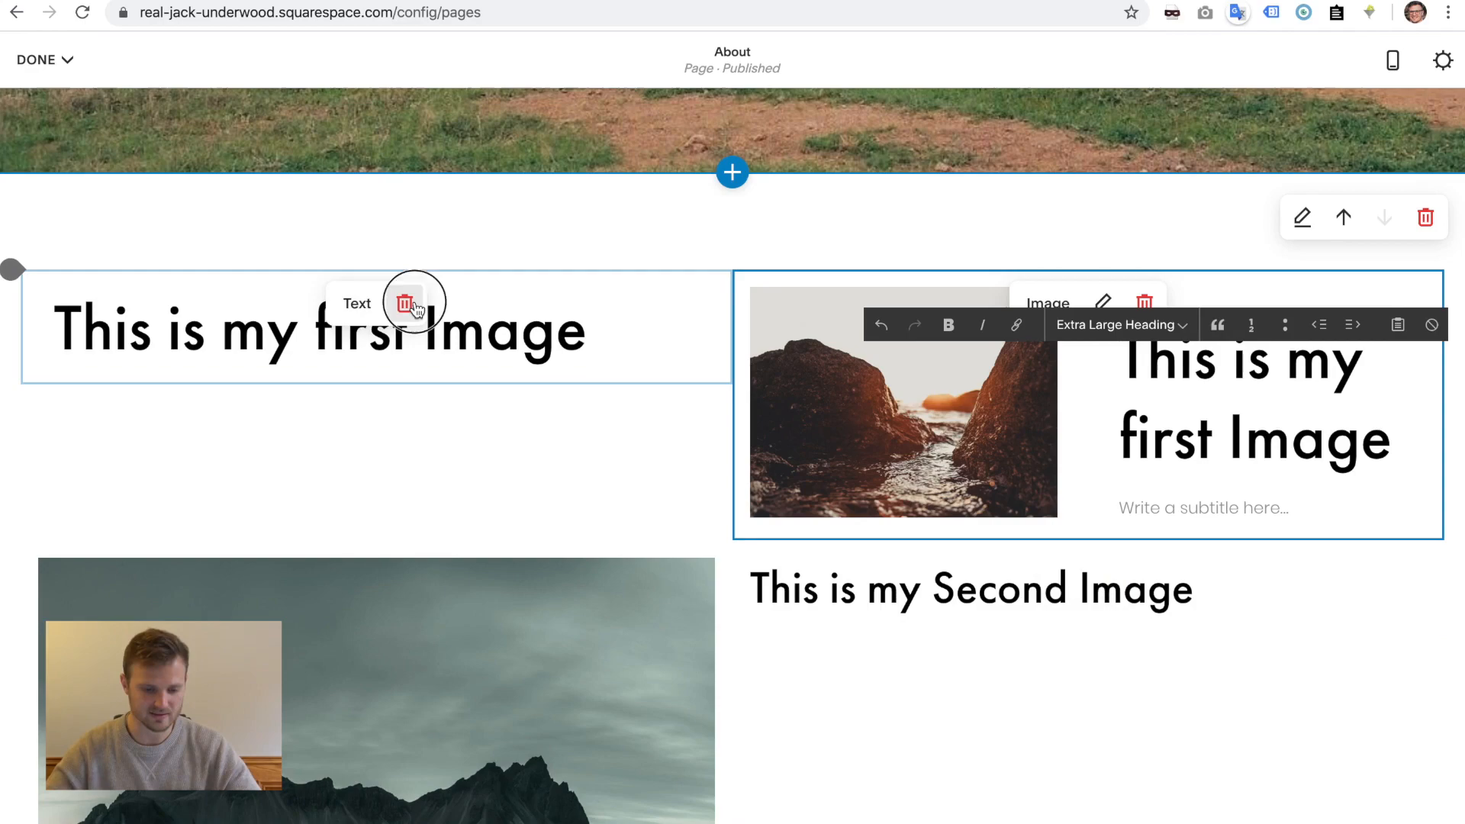
pyautogui.click(412, 305)
pyautogui.click(501, 305)
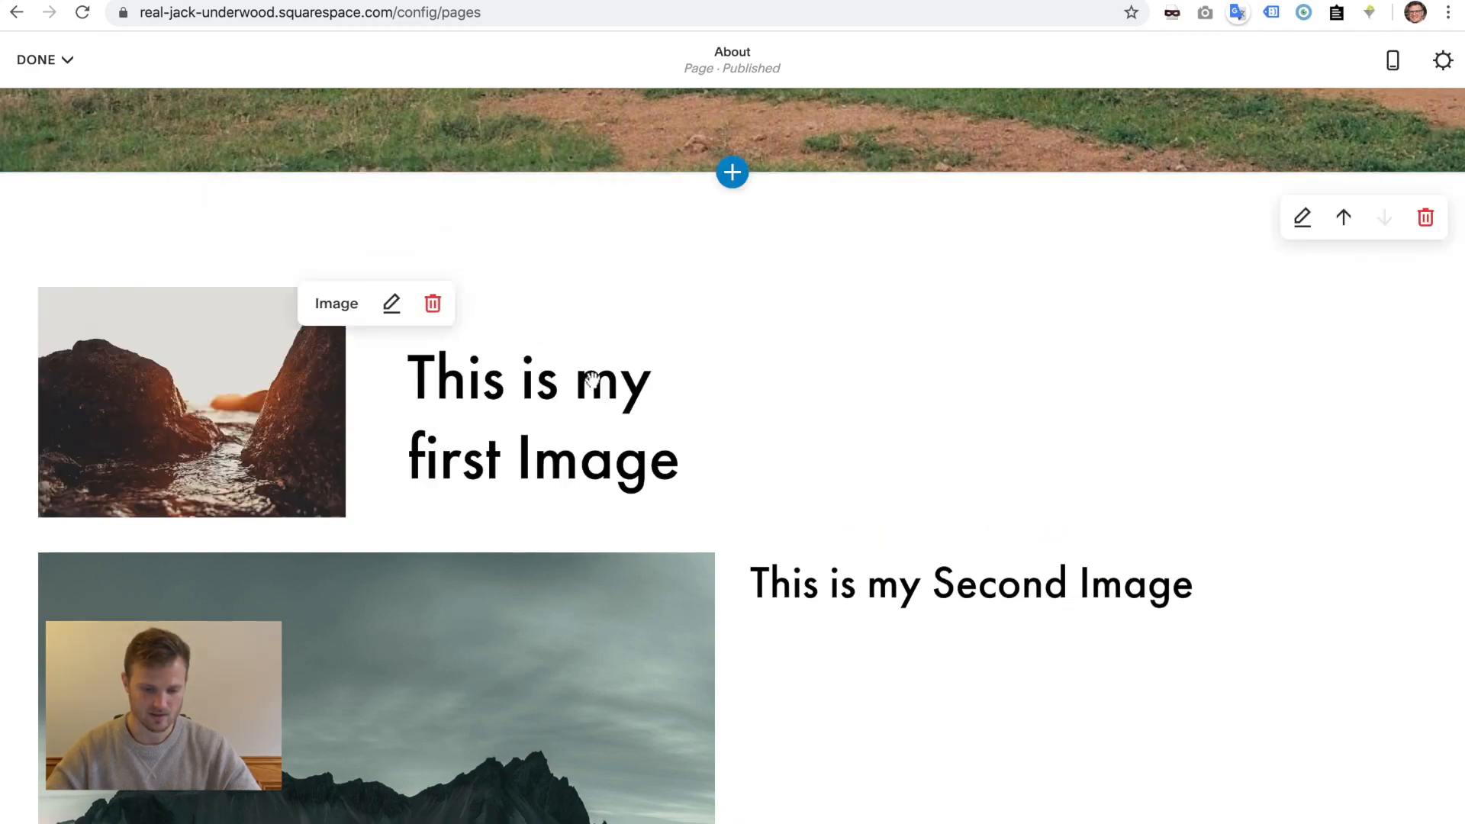
pyautogui.scroll(-1, 883, 415)
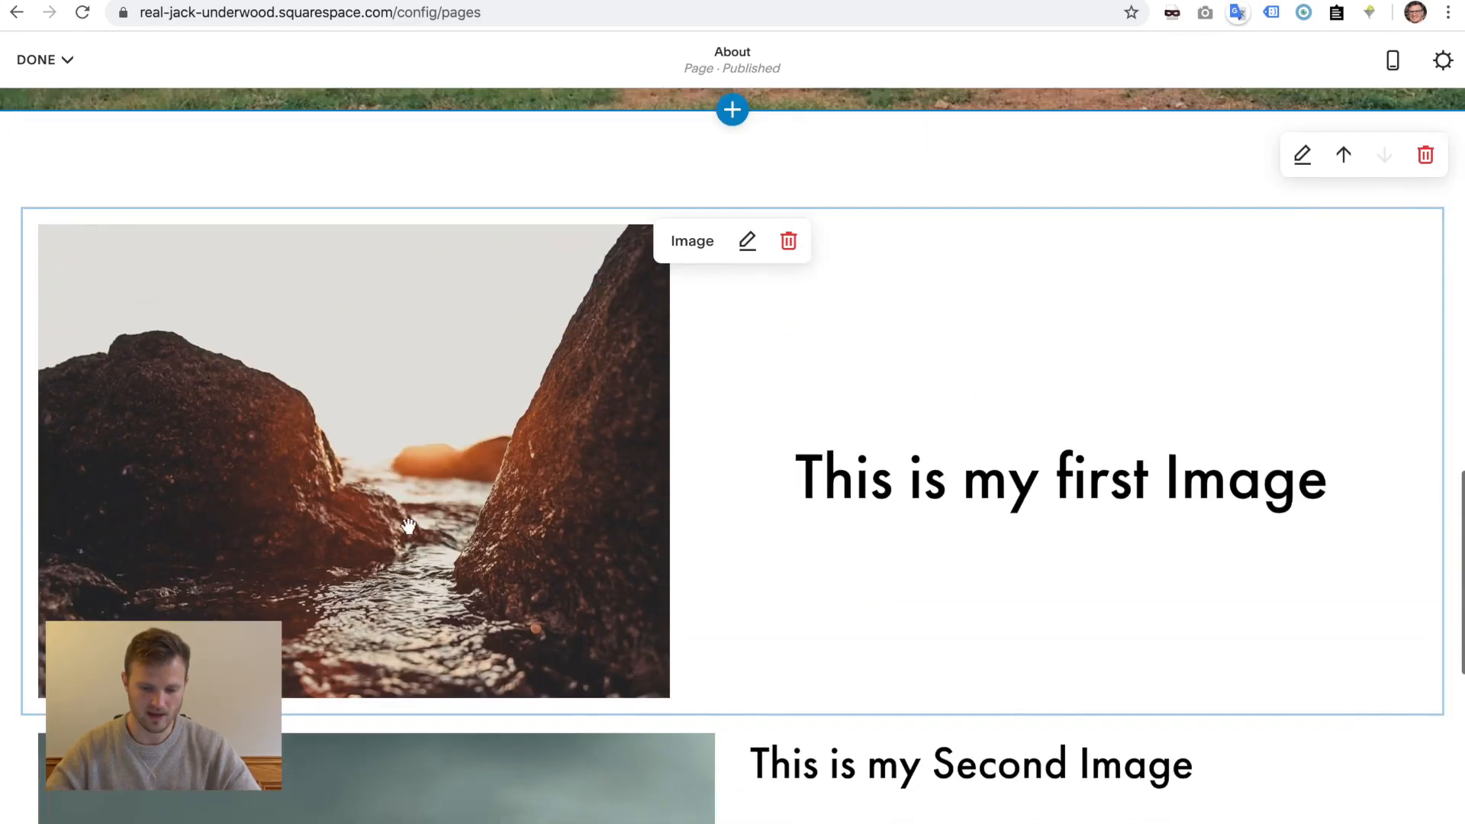
# - Set the card's Image Position to Right and apply
pyautogui.click(746, 241)
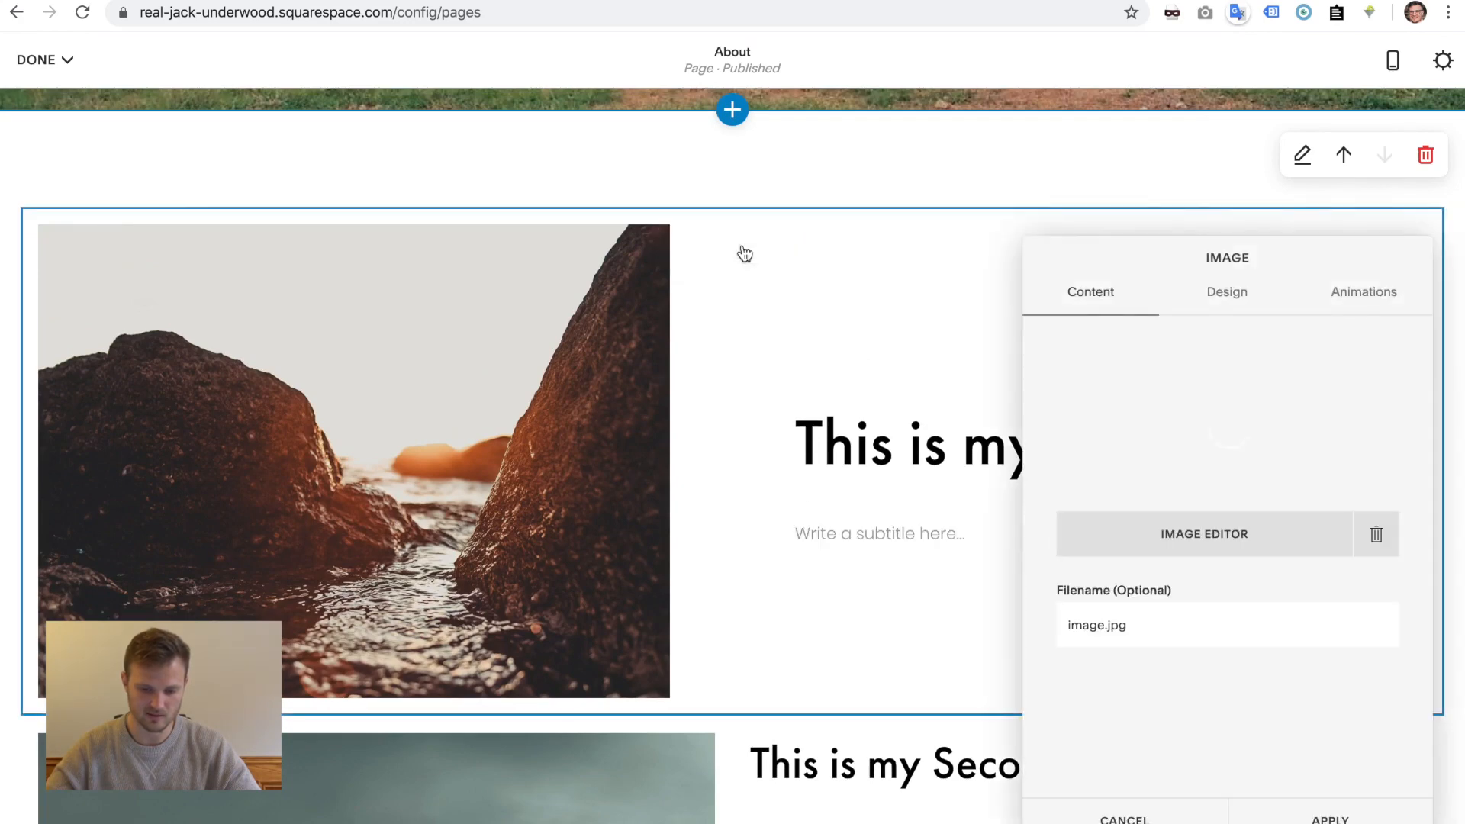
pyautogui.click(1229, 296)
pyautogui.click(1118, 655)
pyautogui.click(1101, 676)
pyautogui.click(1312, 818)
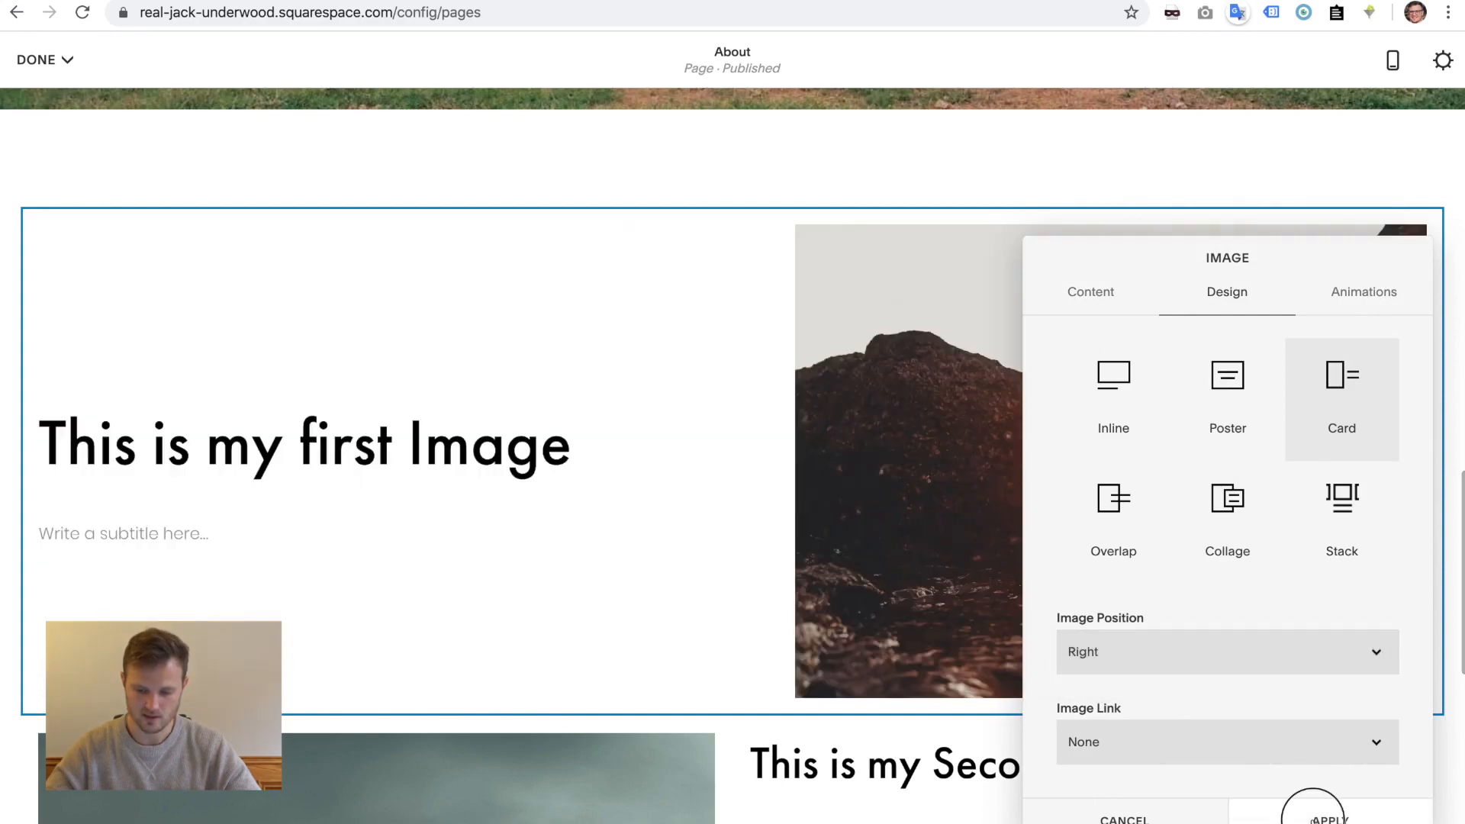
pyautogui.scroll(-4, 592, 664)
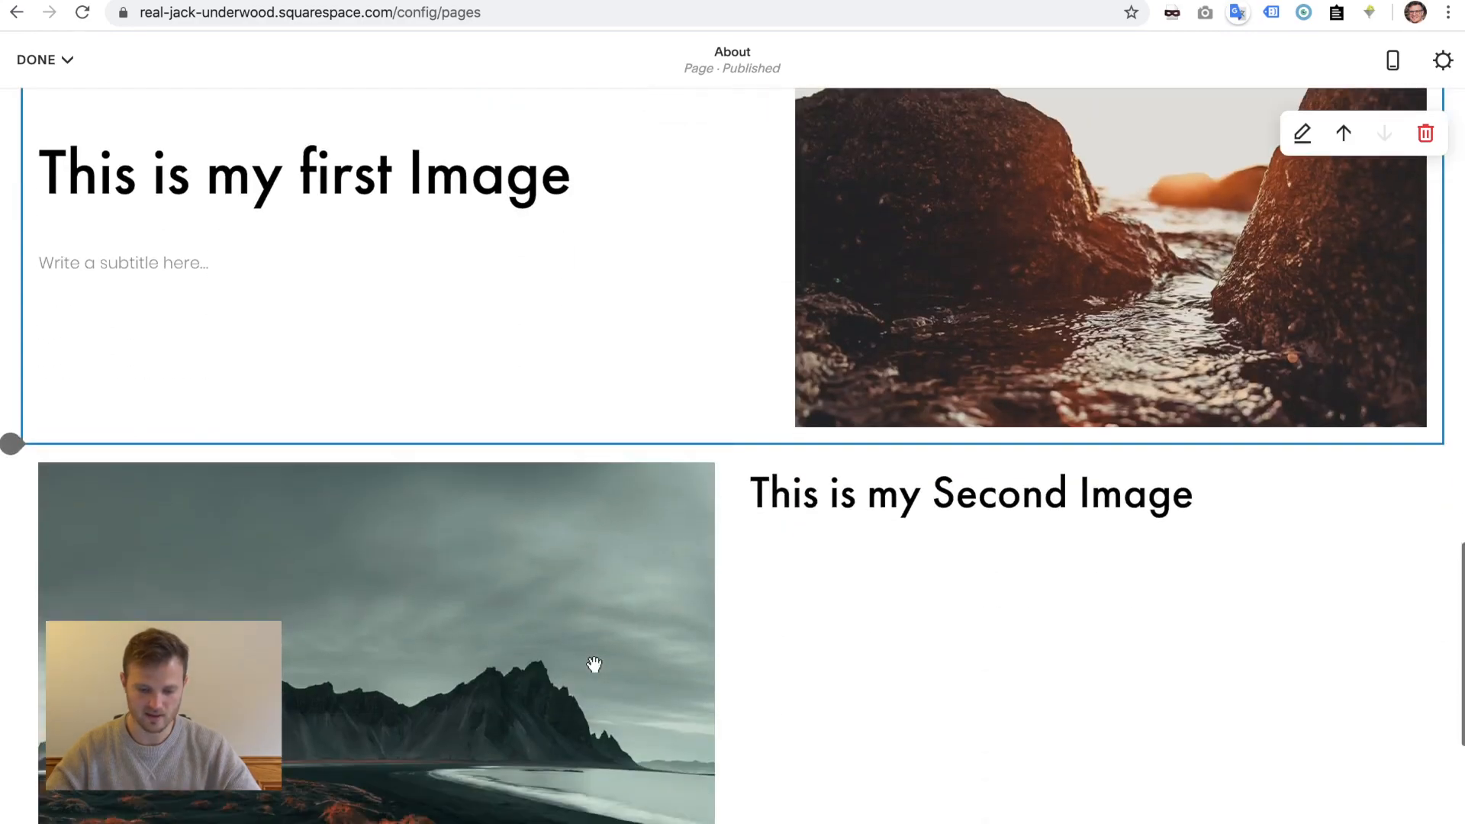
# - Turn the mountain photo into a Card, image on the left, titled 'This is my Second Image'
pyautogui.tripleClick(907, 500)
pyautogui.hotkey('ctrl', 'c')
pyautogui.doubleClick(407, 684)
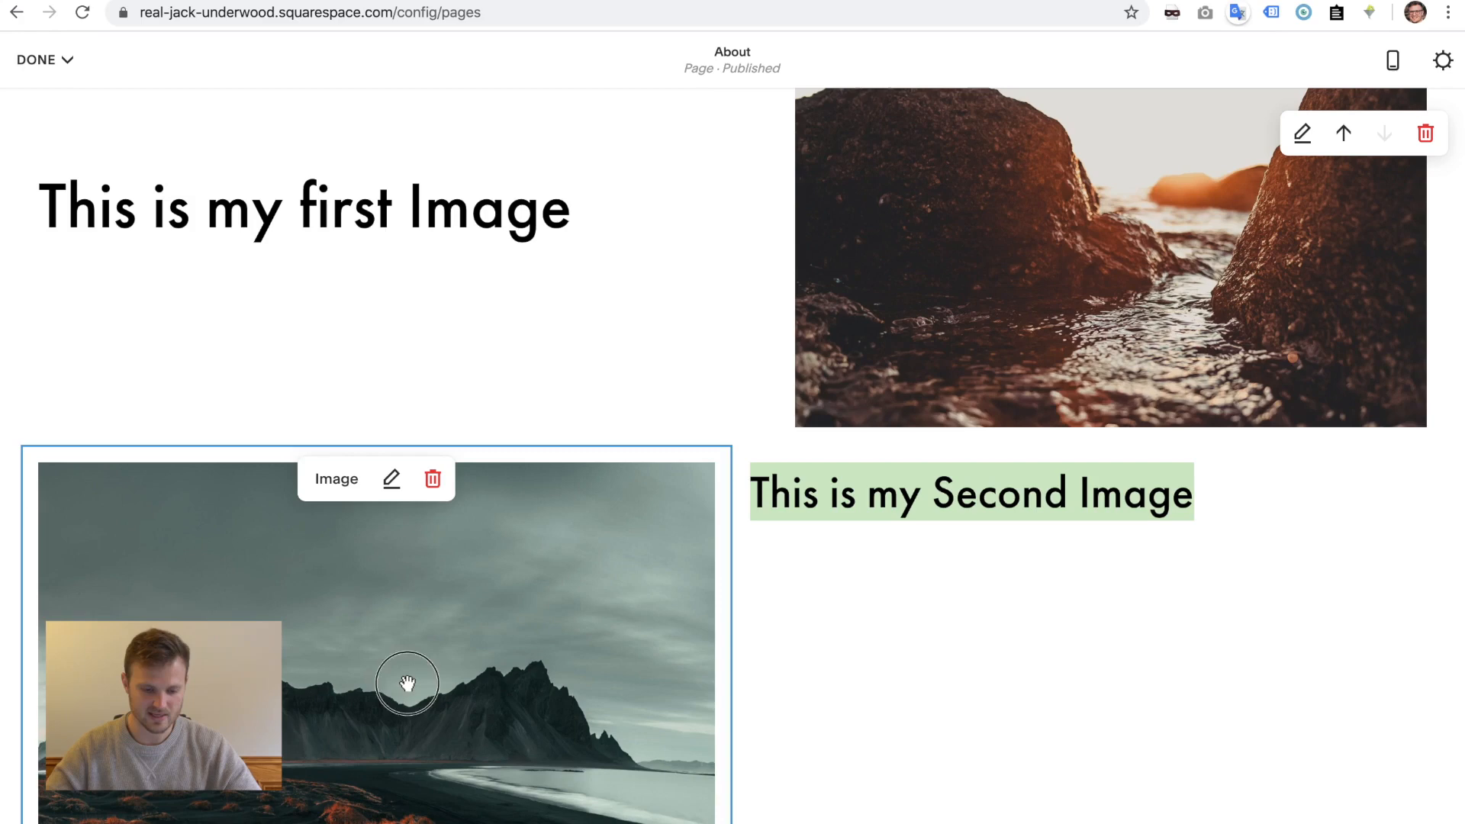
pyautogui.click(915, 290)
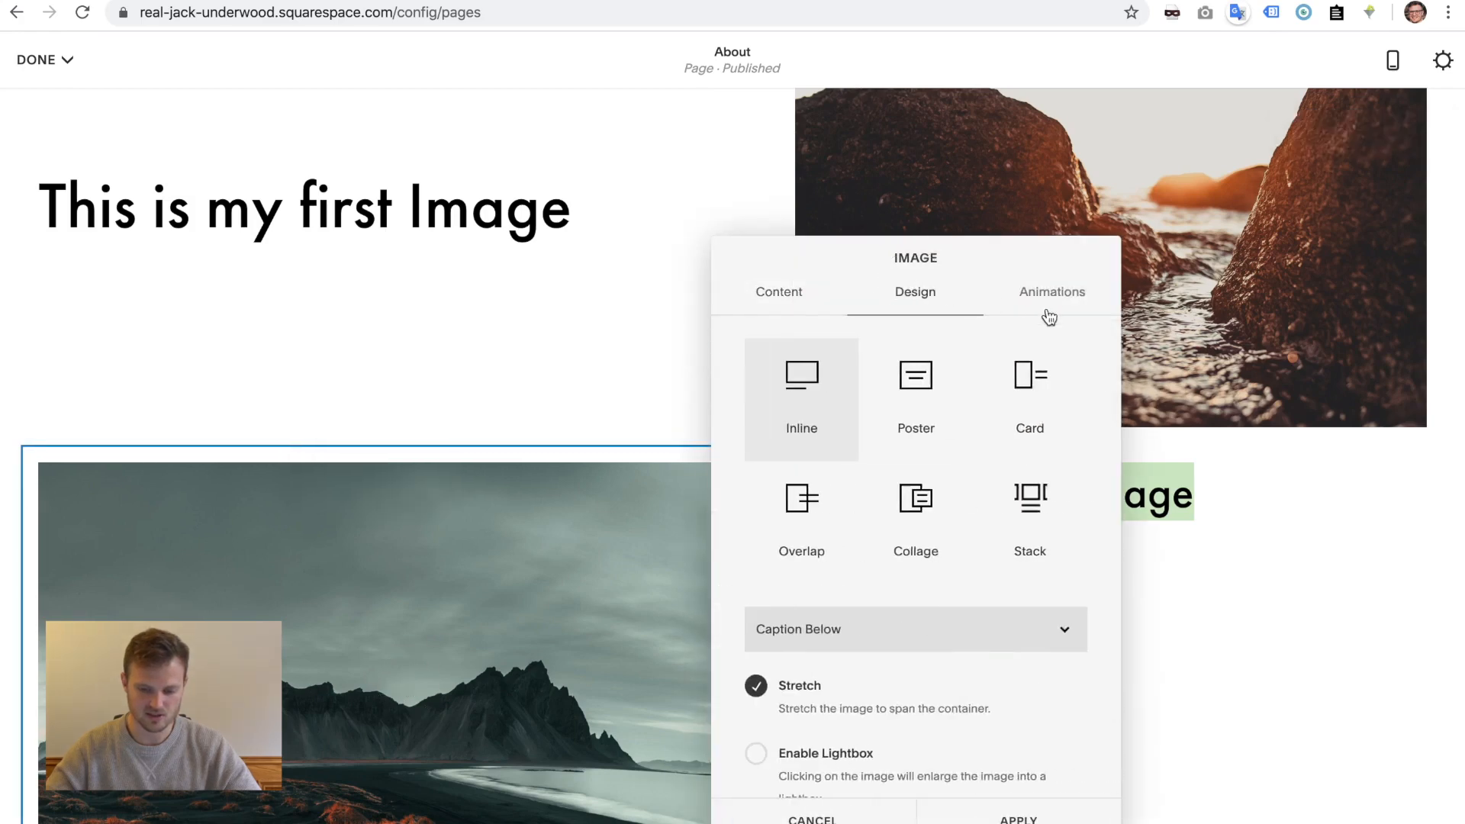
pyautogui.click(1030, 393)
pyautogui.click(831, 650)
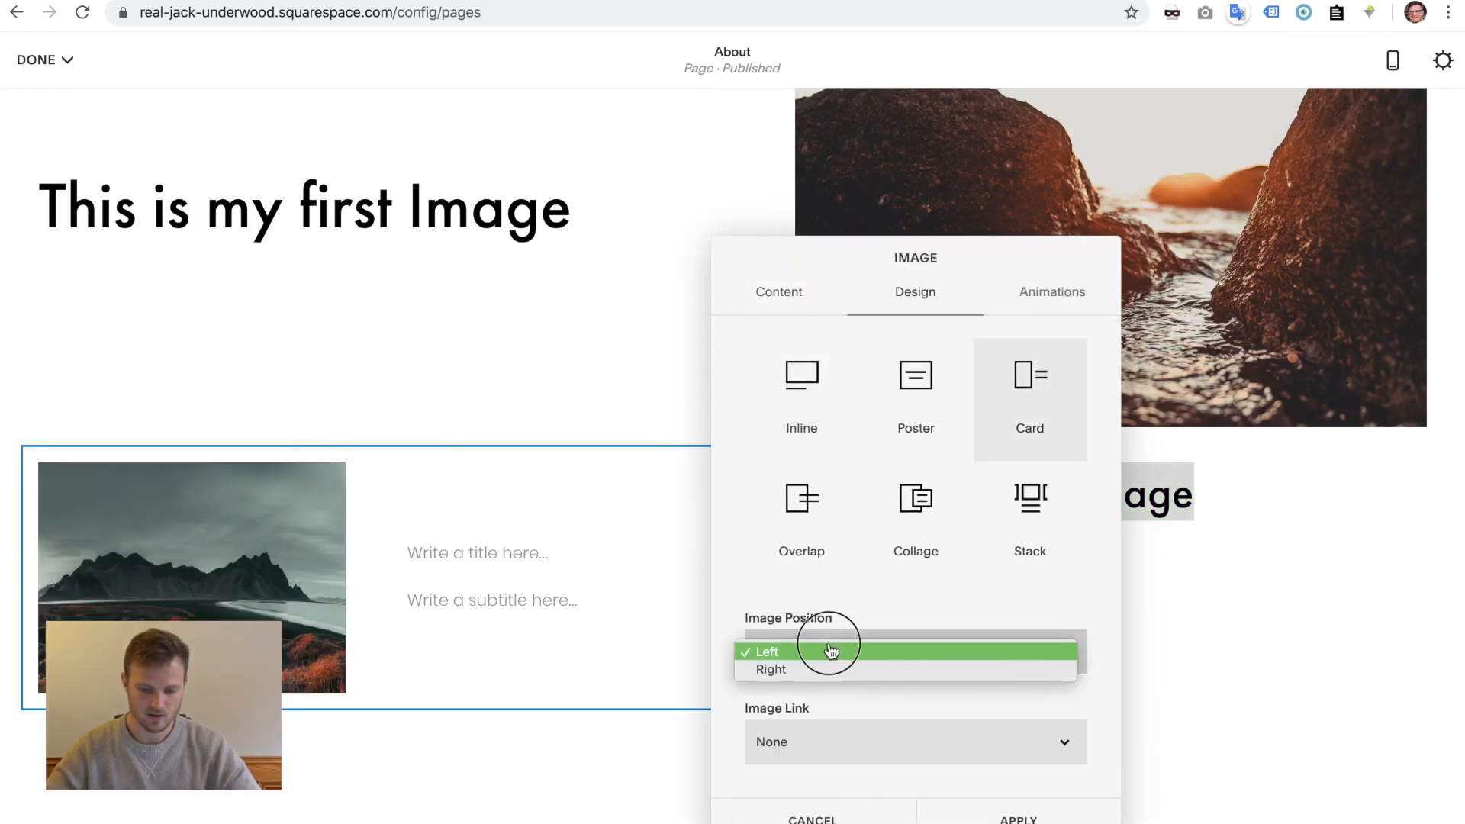
pyautogui.click(832, 650)
pyautogui.click(471, 556)
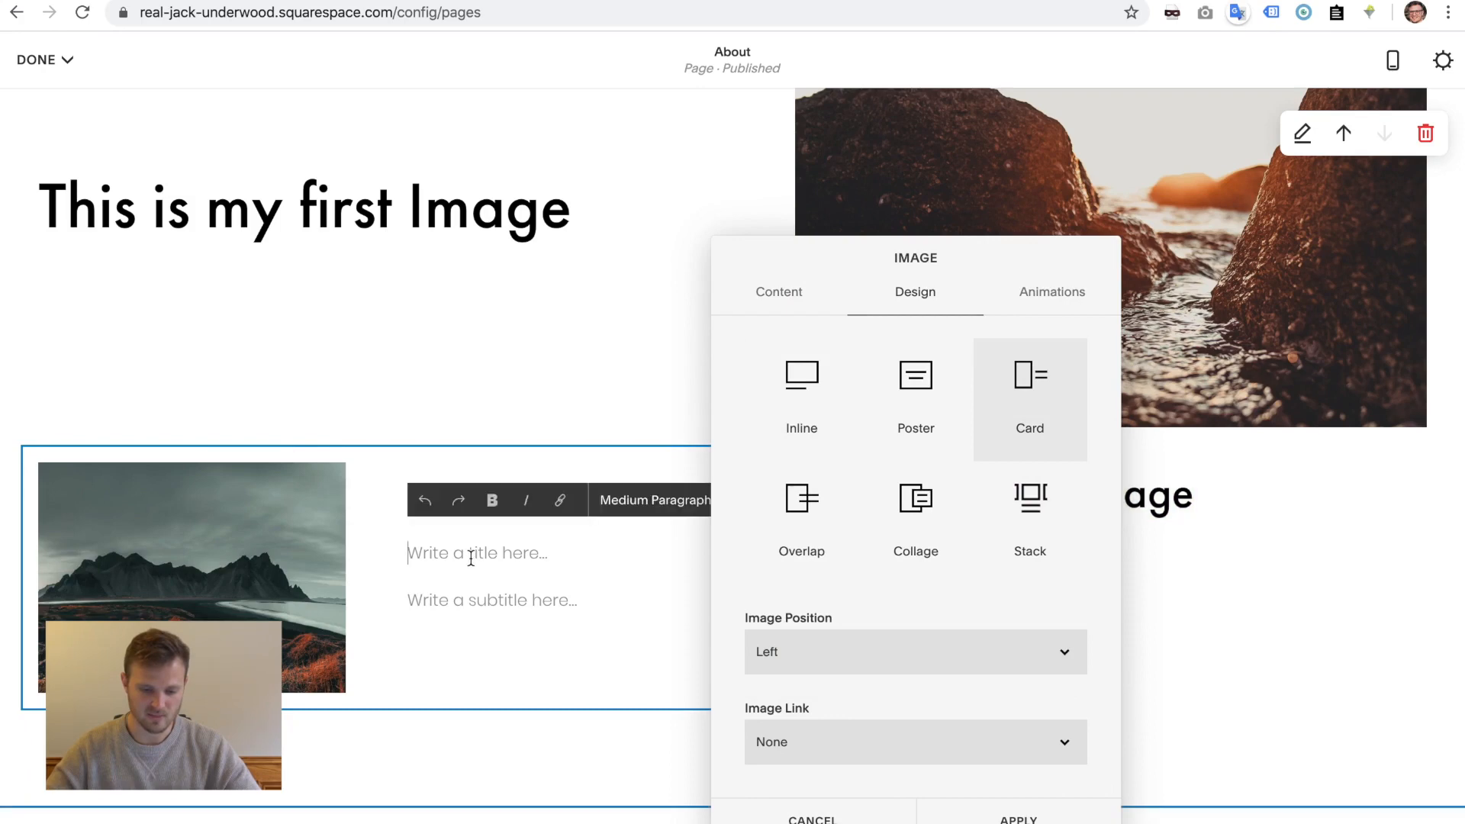
pyautogui.hotkey('ctrl', 'v')
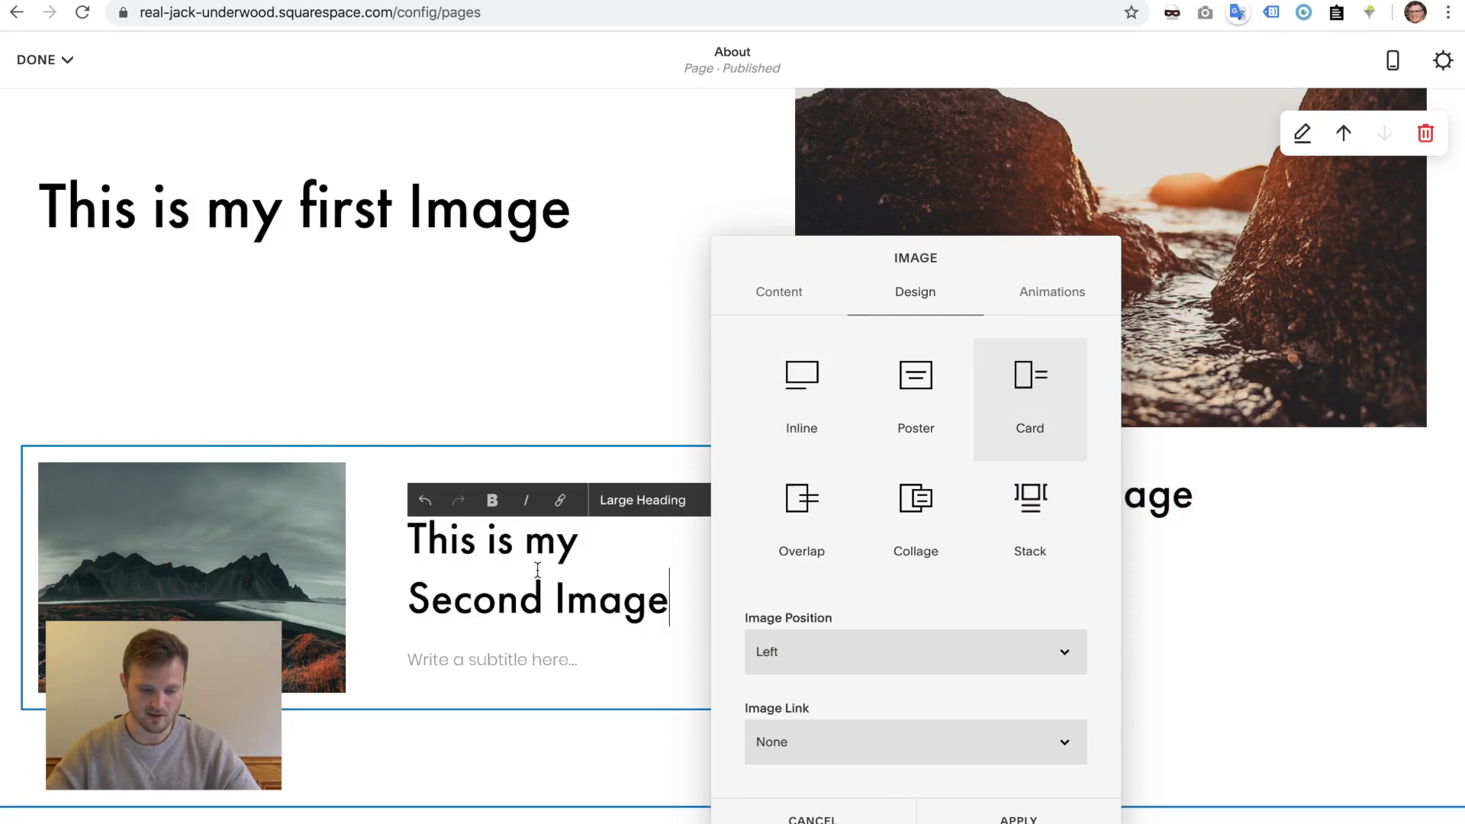
pyautogui.click(977, 813)
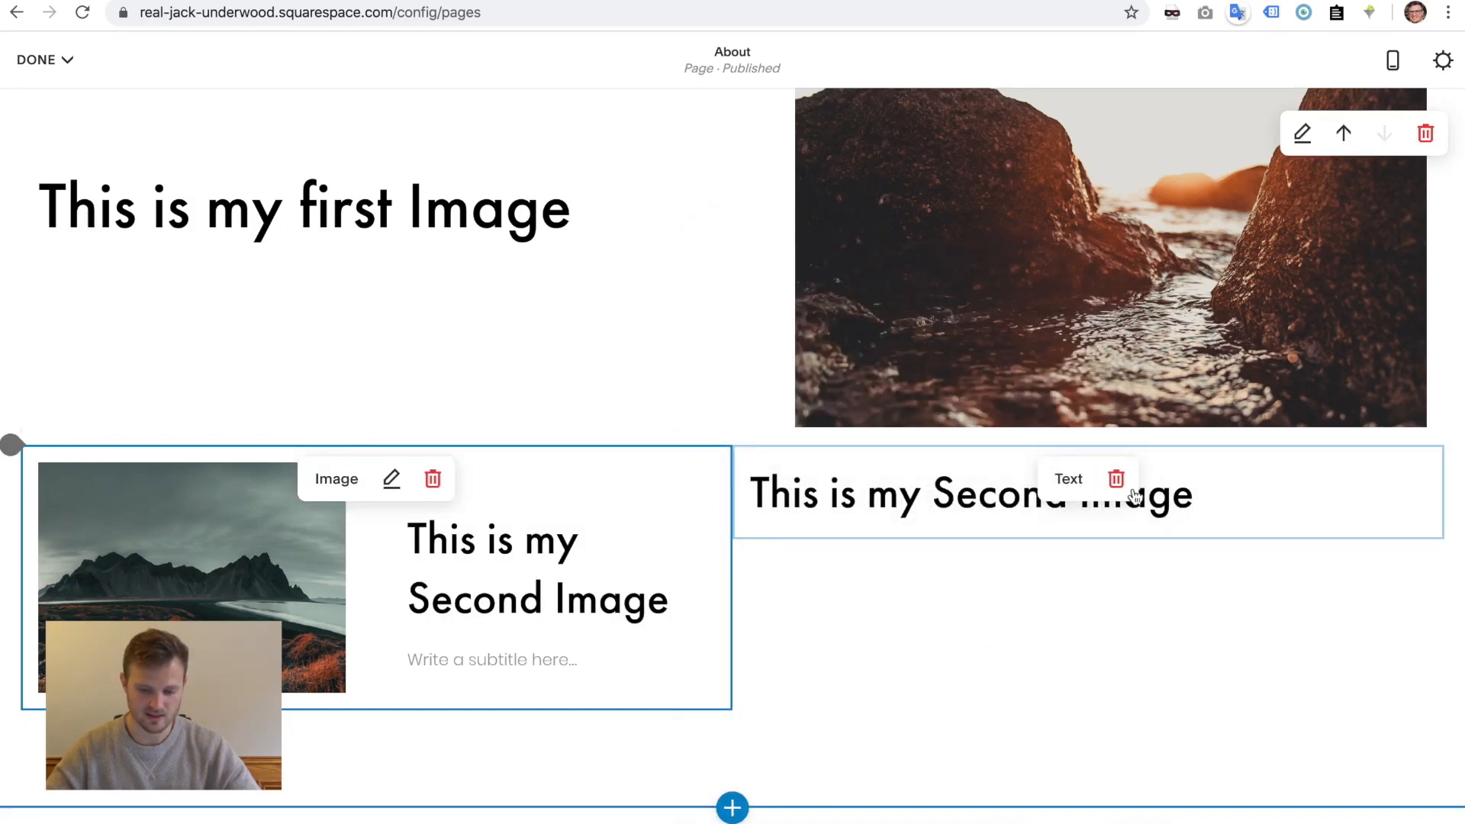
# - Delete the separate second-image heading text block and confirm the removal
pyautogui.click(1113, 479)
pyautogui.click(1171, 482)
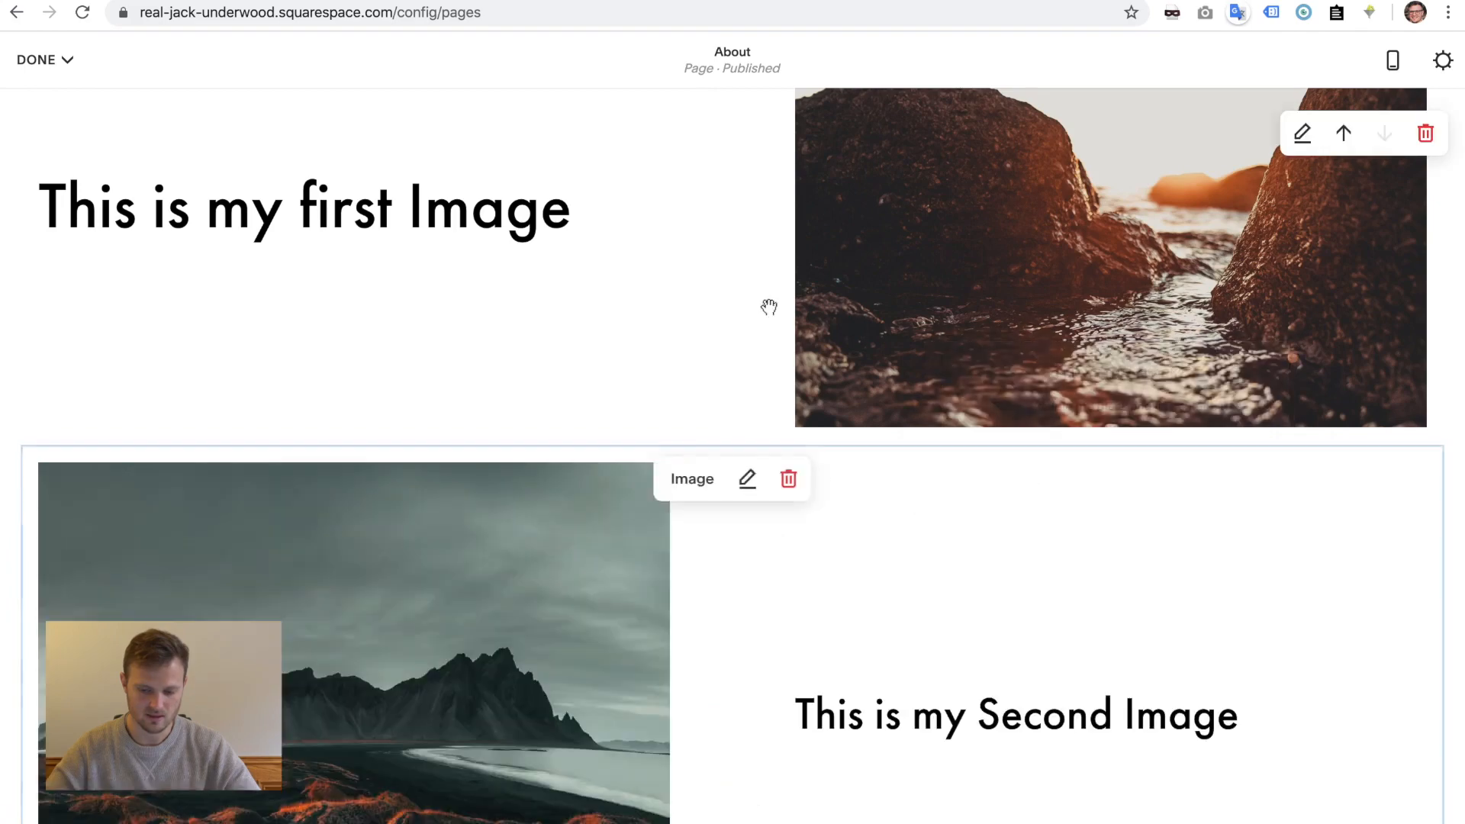
pyautogui.scroll(-3, 685, 281)
pyautogui.scroll(5, 685, 281)
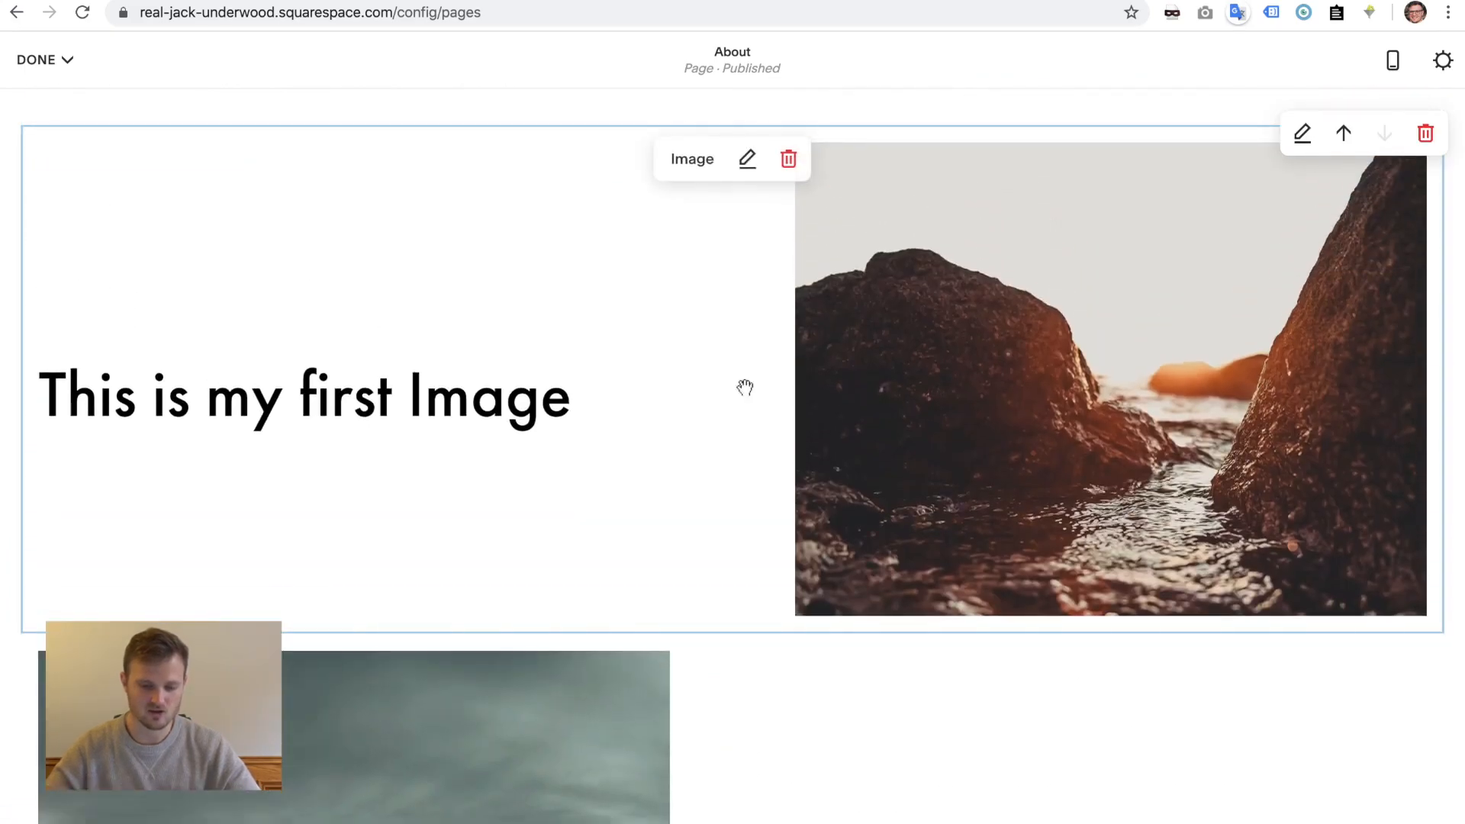
pyautogui.scroll(-1, 745, 387)
pyautogui.scroll(2, 745, 387)
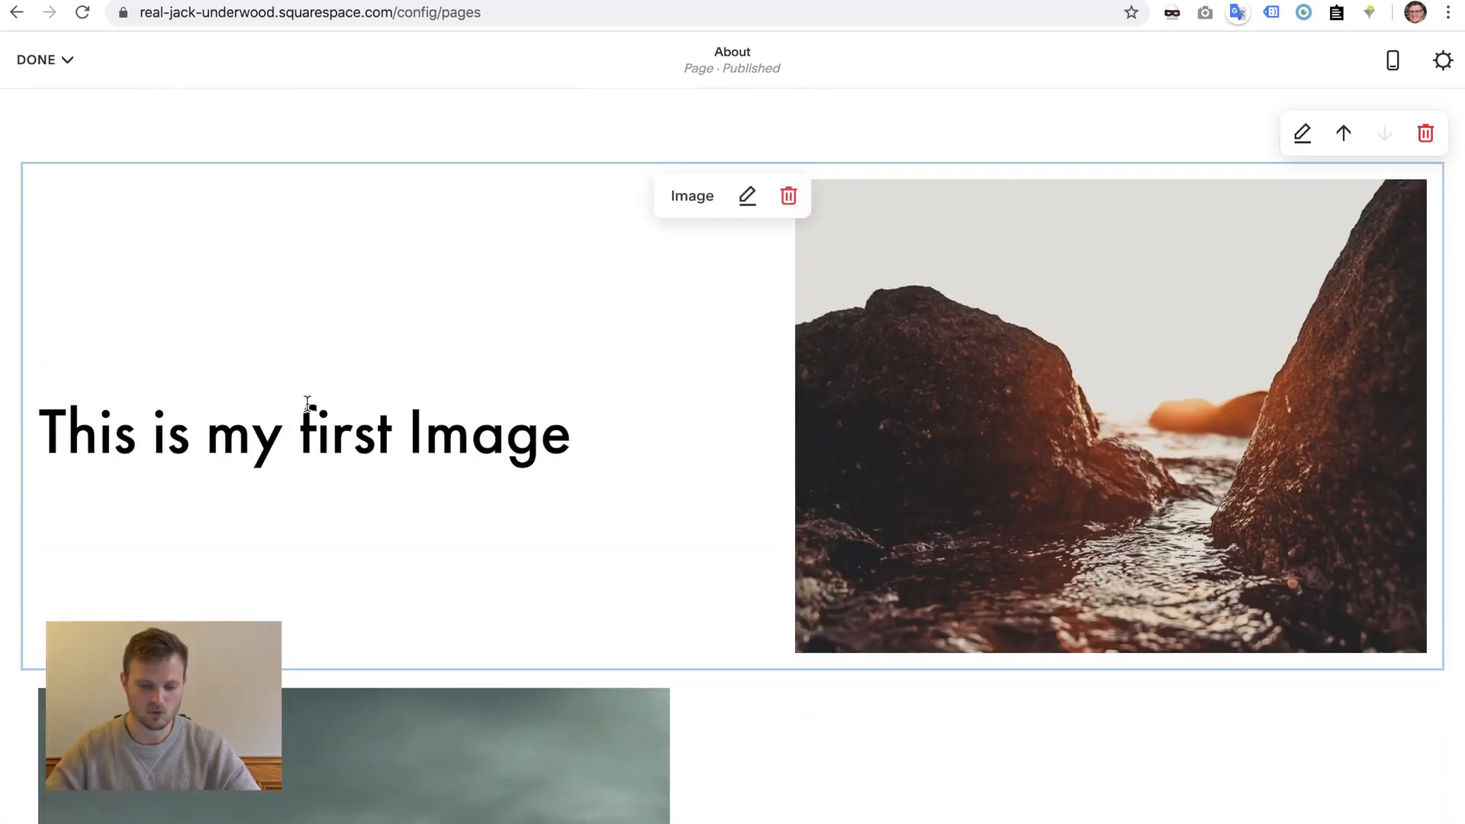
pyautogui.scroll(-5, 412, 582)
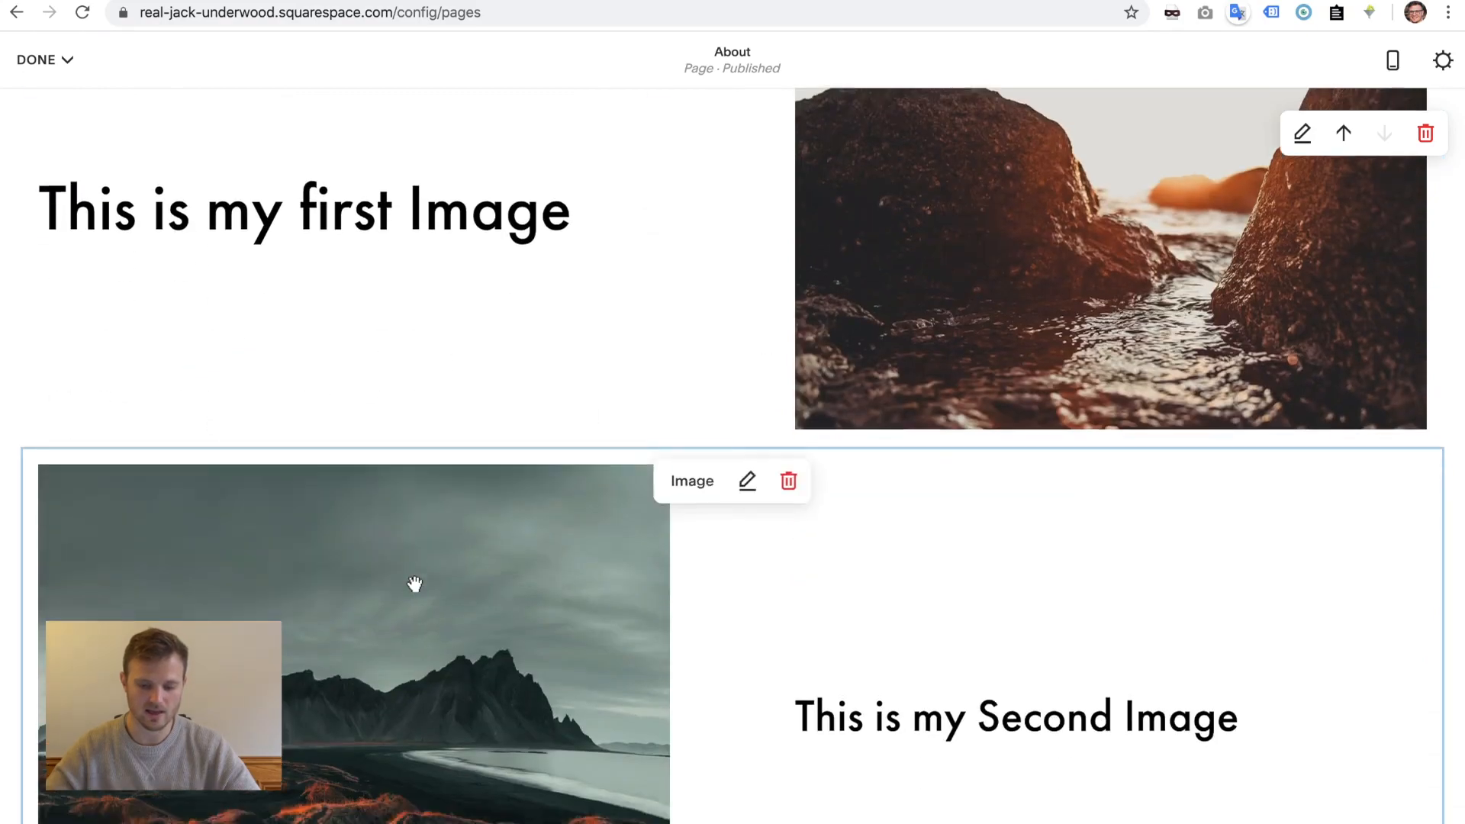
pyautogui.scroll(6, 412, 584)
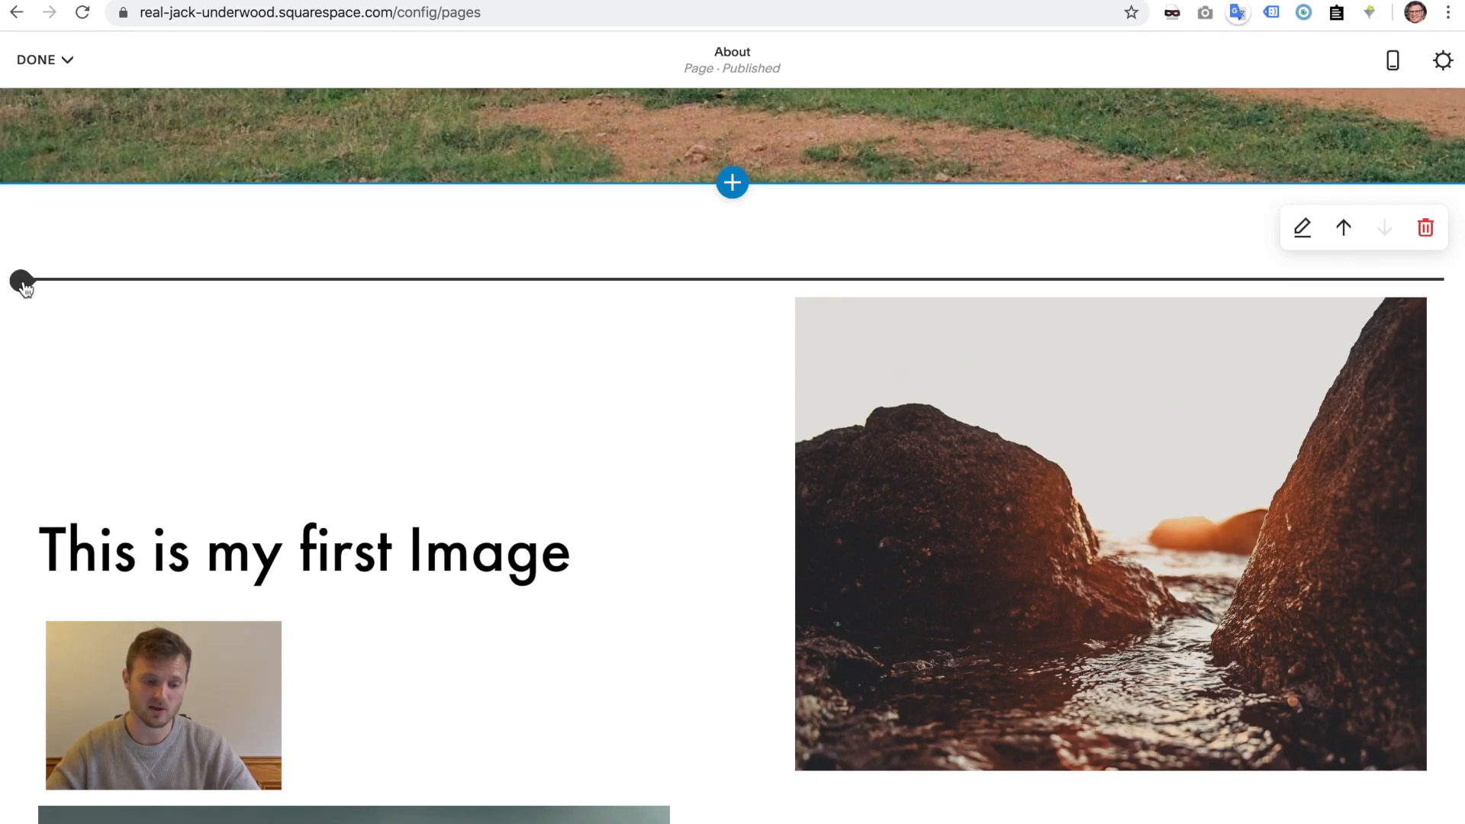
# - Insert an empty Text block into the About page section
pyautogui.click(23, 284)
pyautogui.click(79, 210)
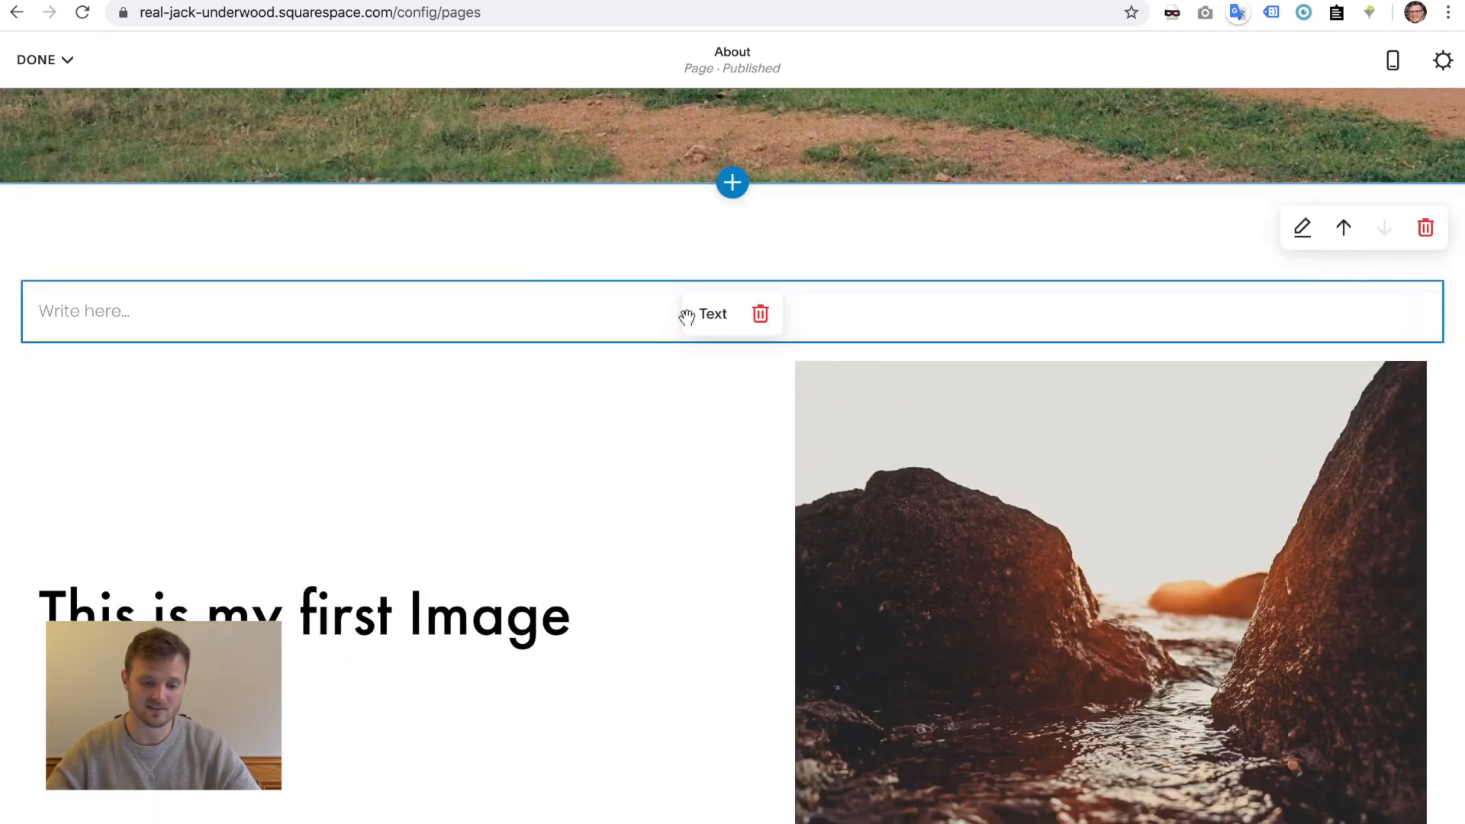
pyautogui.moveTo(711, 313); pyautogui.dragTo(1382, 515)
pyautogui.scroll(-8, 1382, 514)
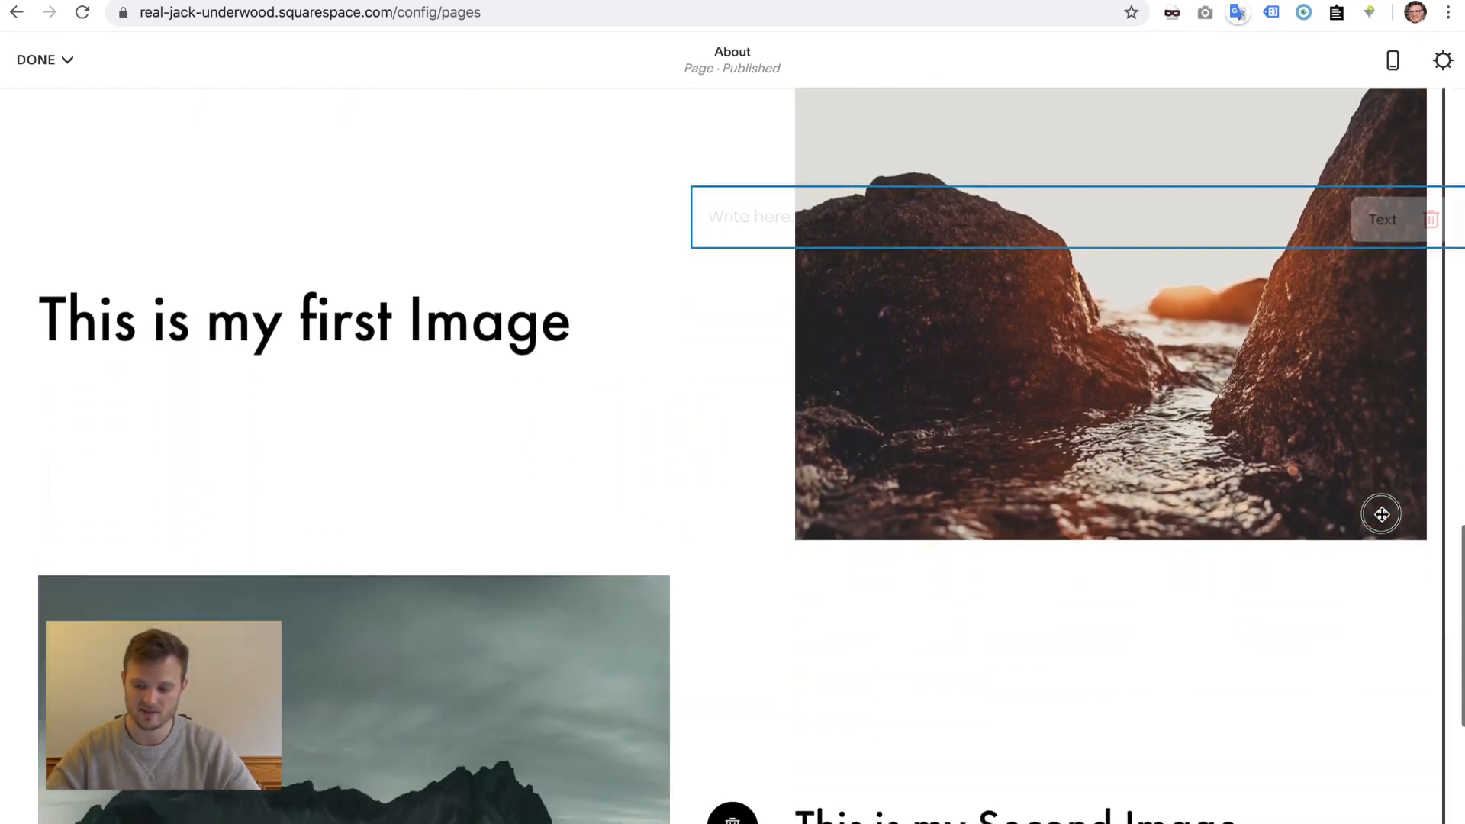
pyautogui.scroll(8, 1382, 514)
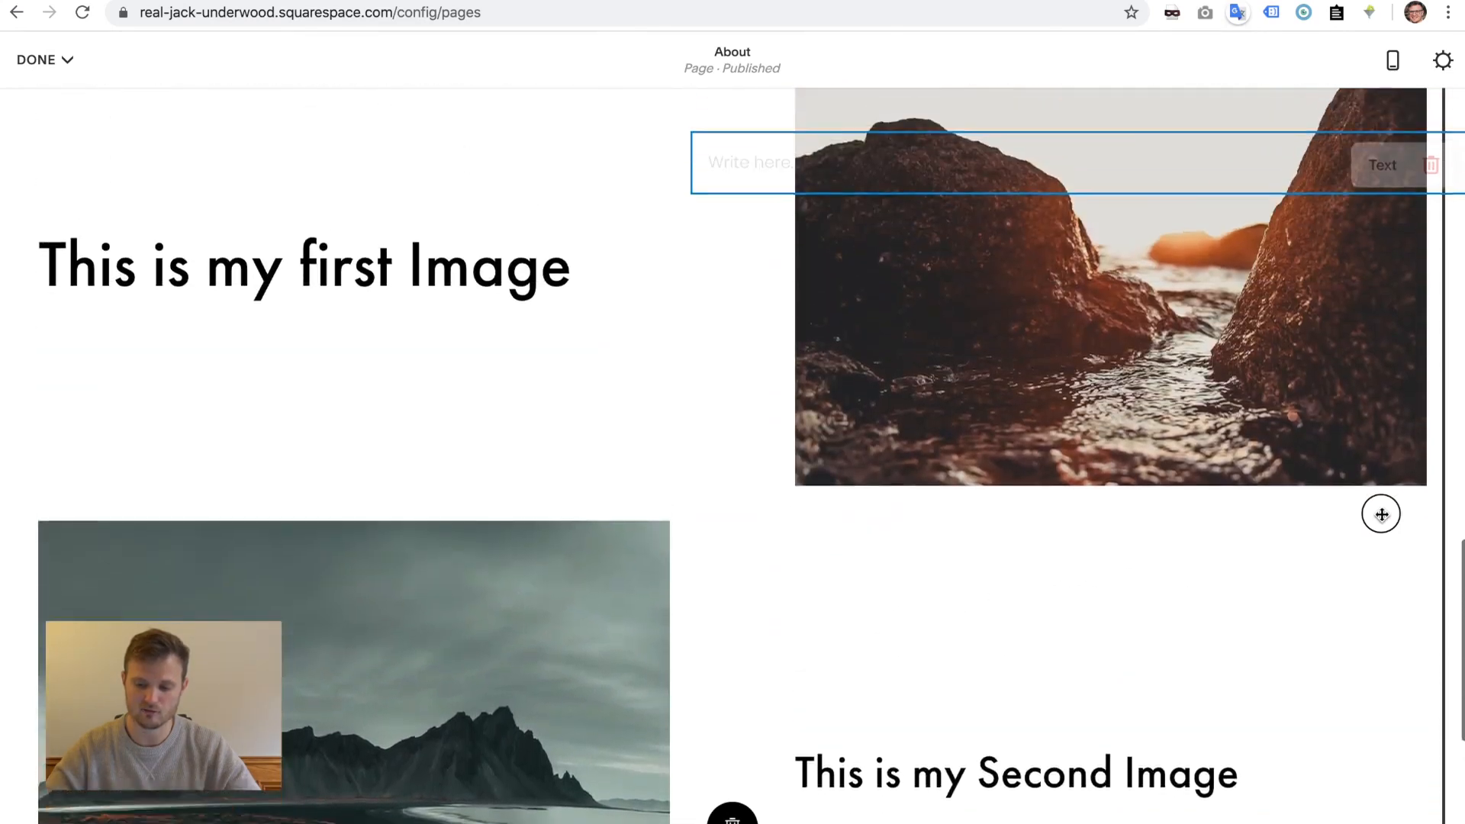
pyautogui.scroll(-5, 1382, 514)
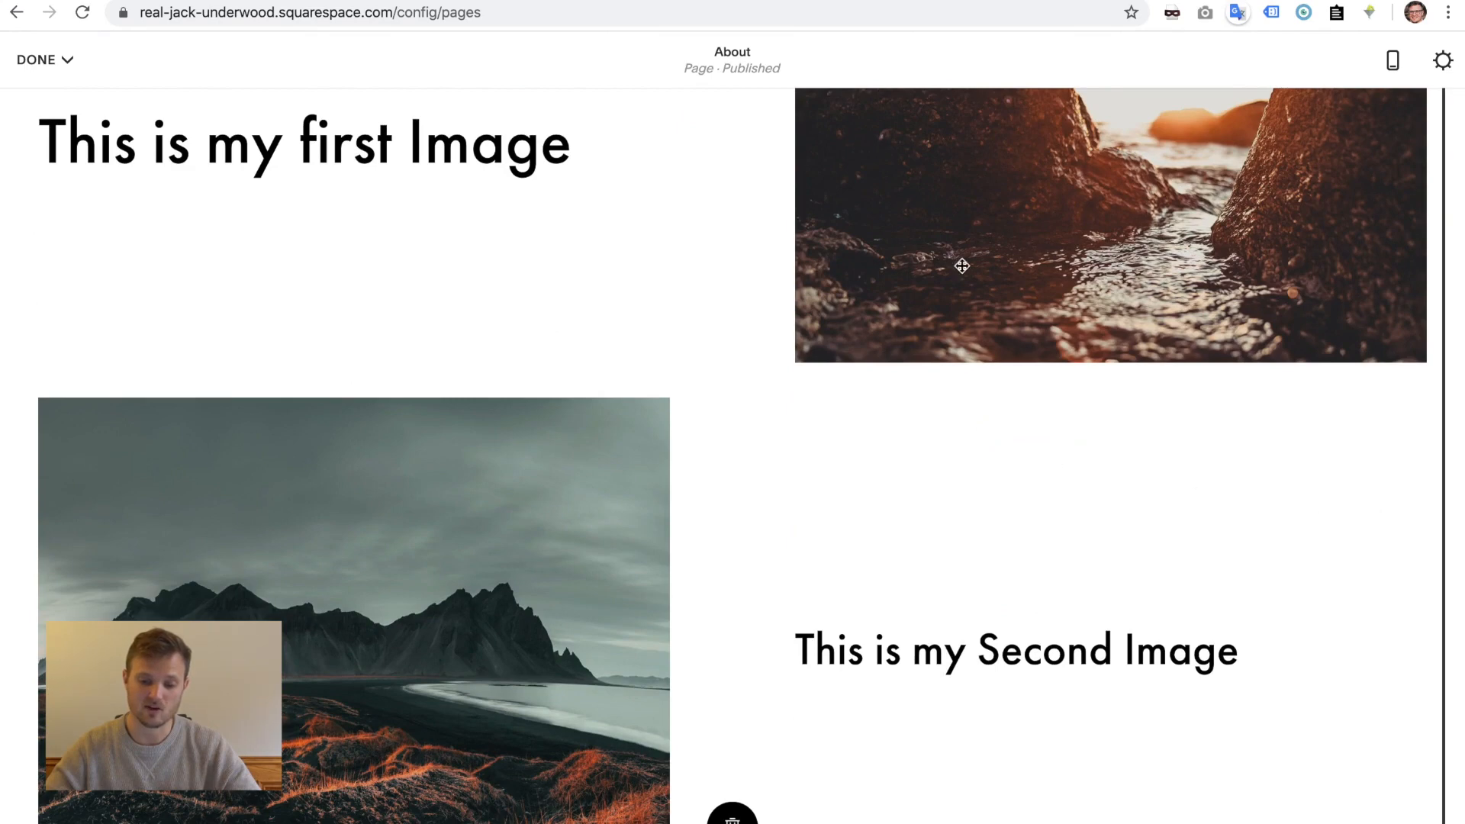
pyautogui.moveTo(1198, 296); pyautogui.dragTo(1202, 299)
pyautogui.scroll(5, 1023, 316)
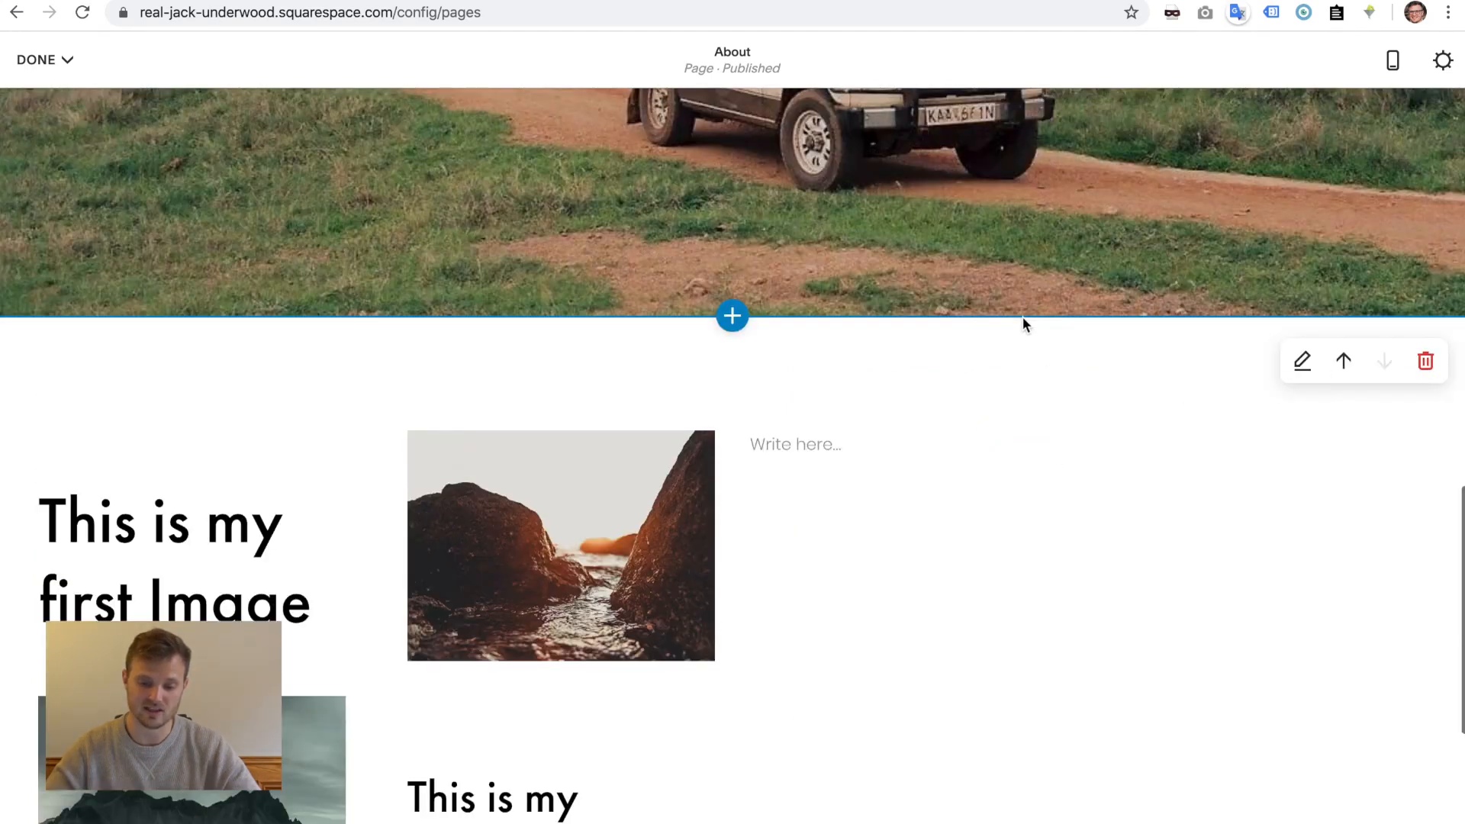
# - Drag the empty text block into a column beside the rock image card
pyautogui.click(1067, 447)
pyautogui.moveTo(1067, 447); pyautogui.dragTo(639, 533)
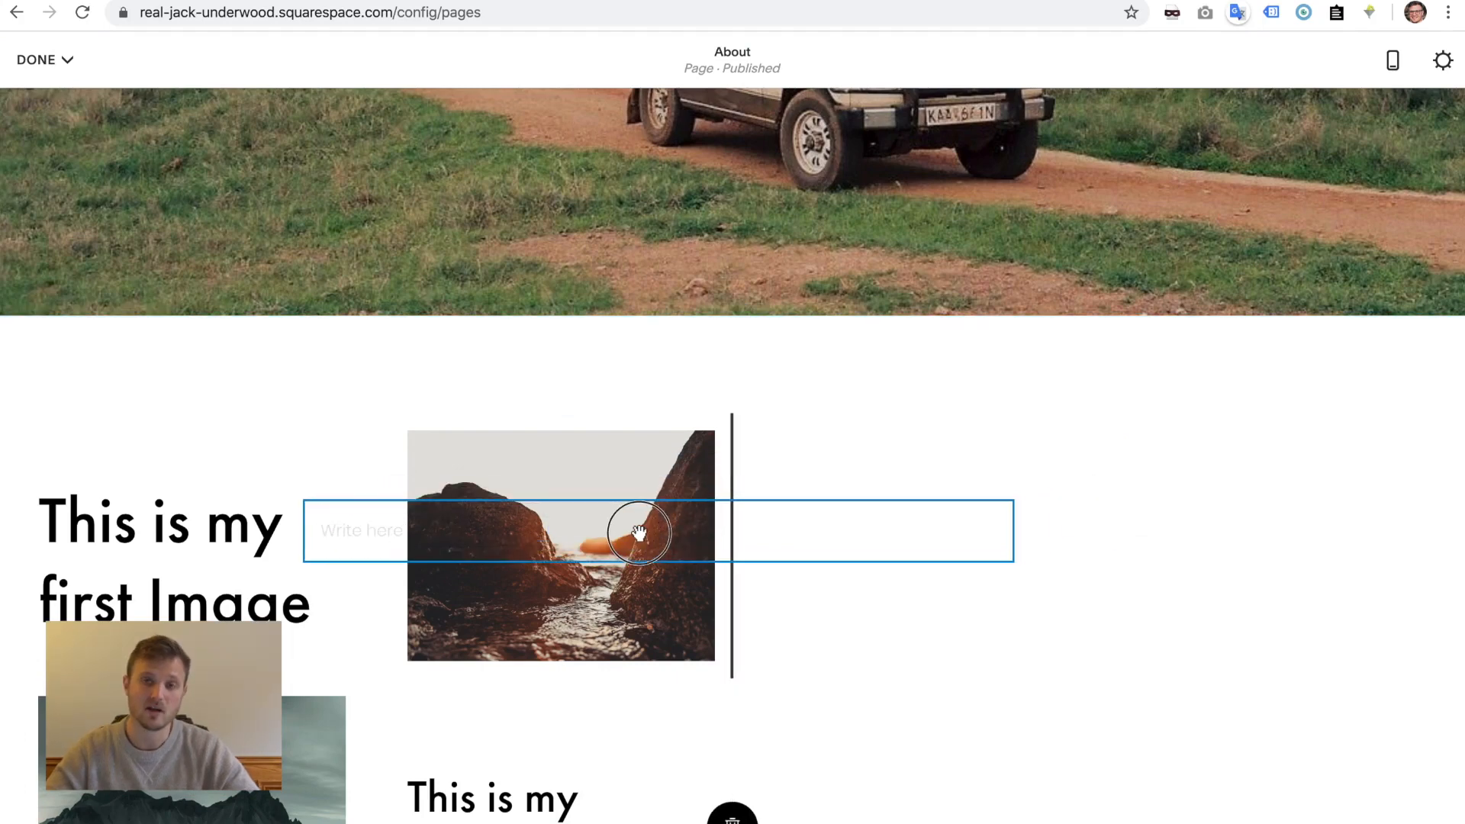
pyautogui.moveTo(640, 533); pyautogui.dragTo(660, 262)
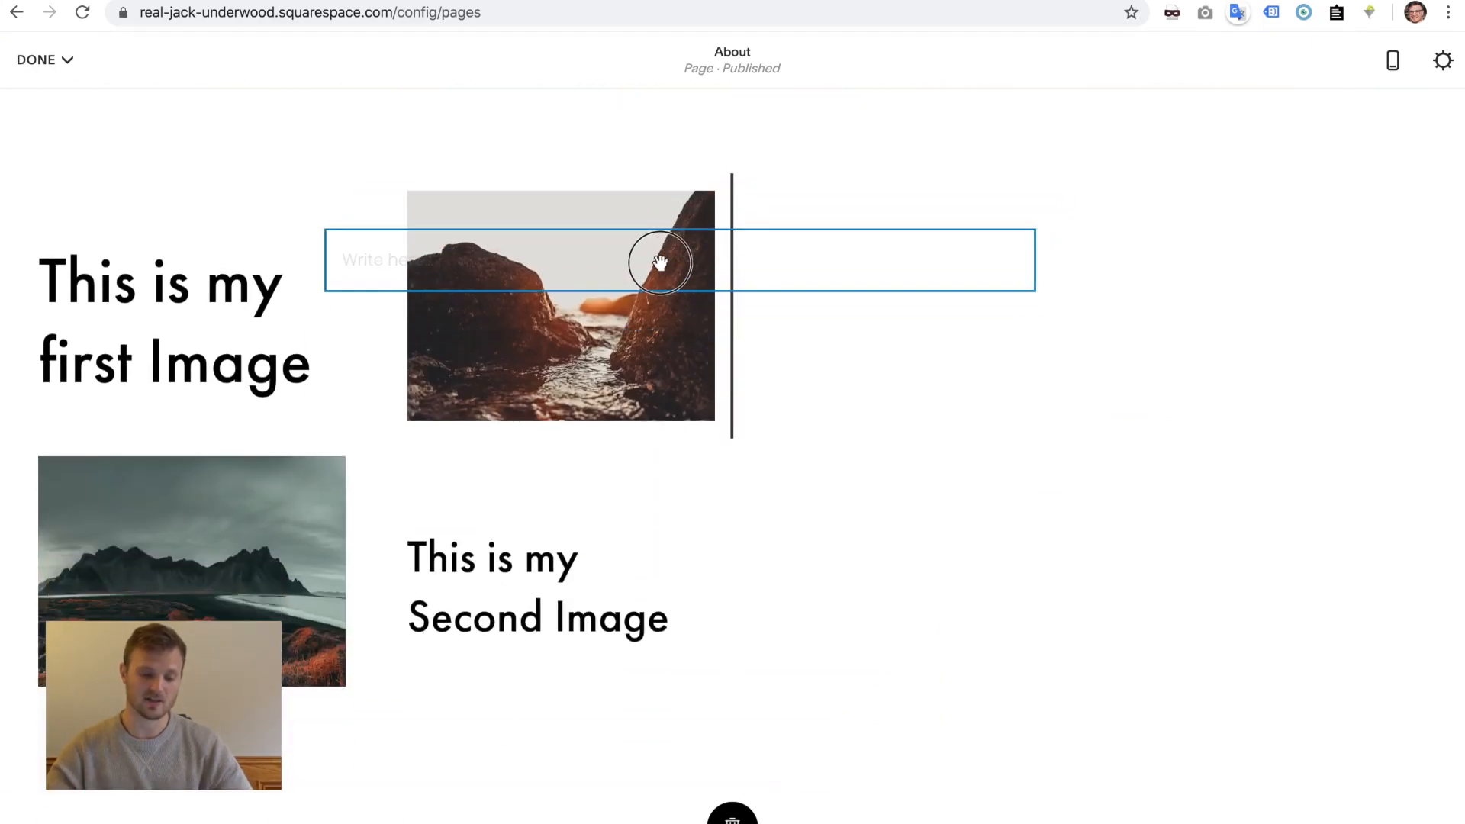
pyautogui.moveTo(660, 261); pyautogui.dragTo(660, 261)
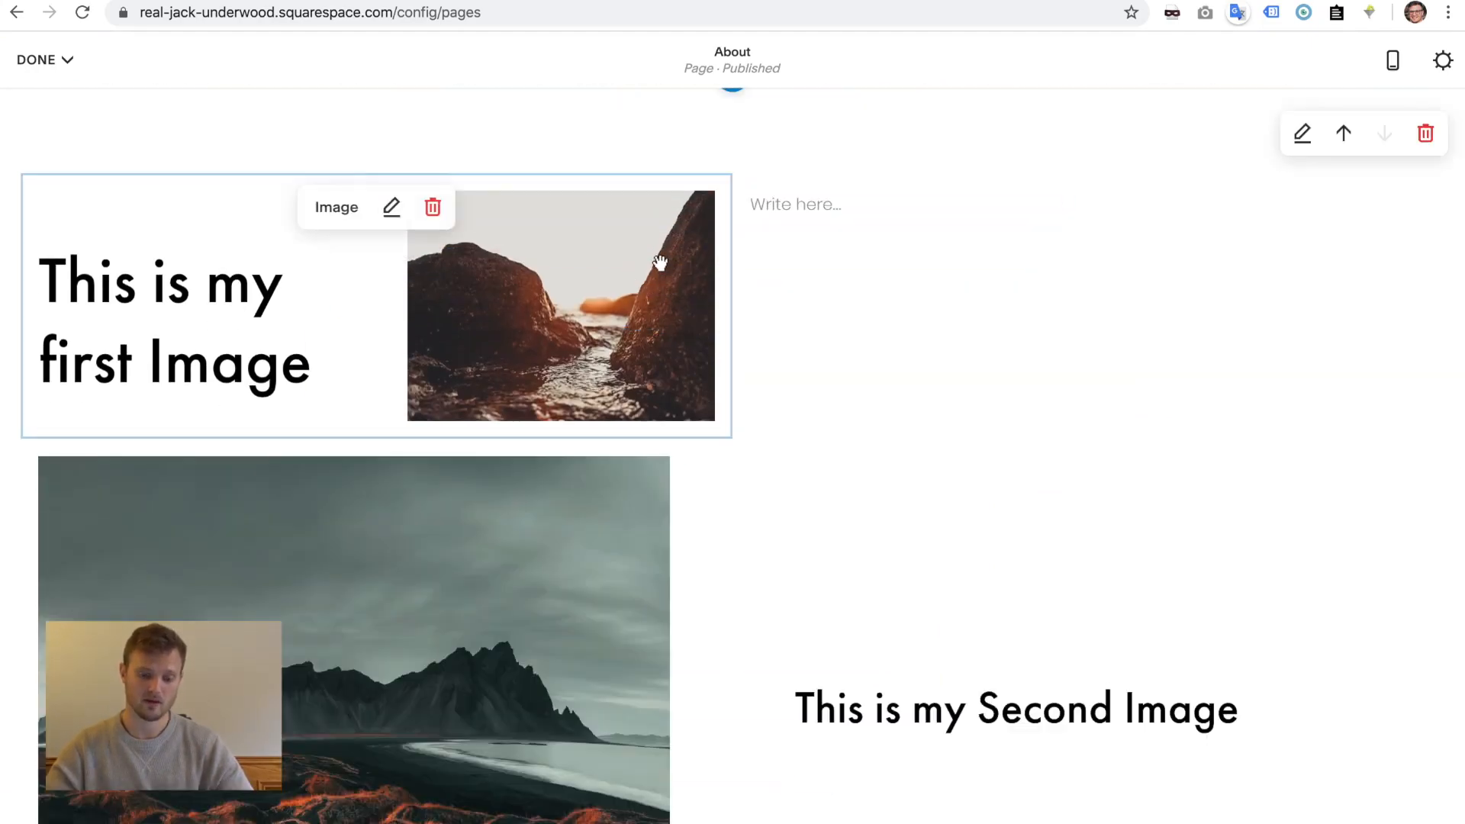
pyautogui.moveTo(906, 203)
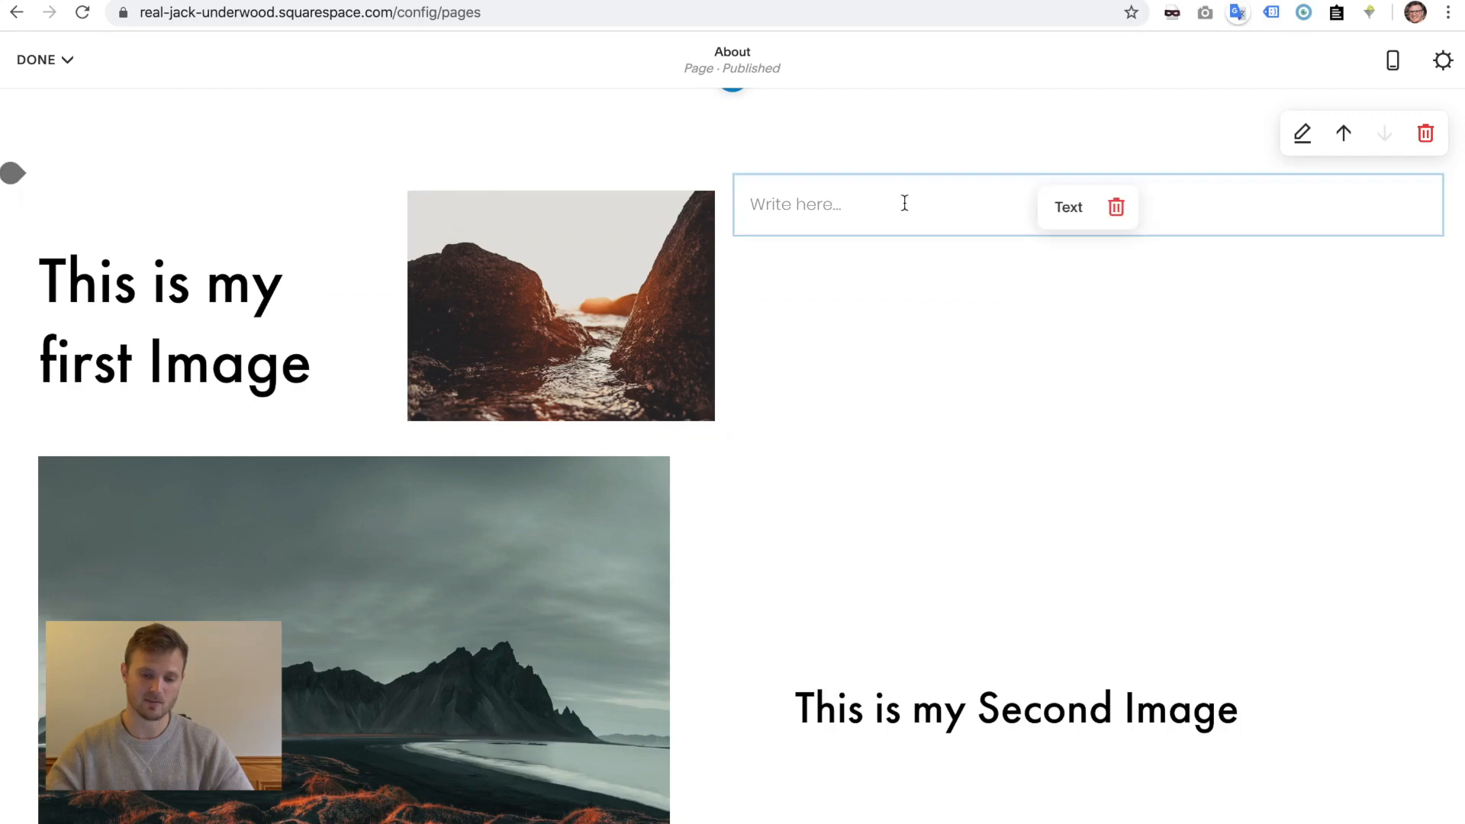
pyautogui.moveTo(884, 340); pyautogui.dragTo(29, 503)
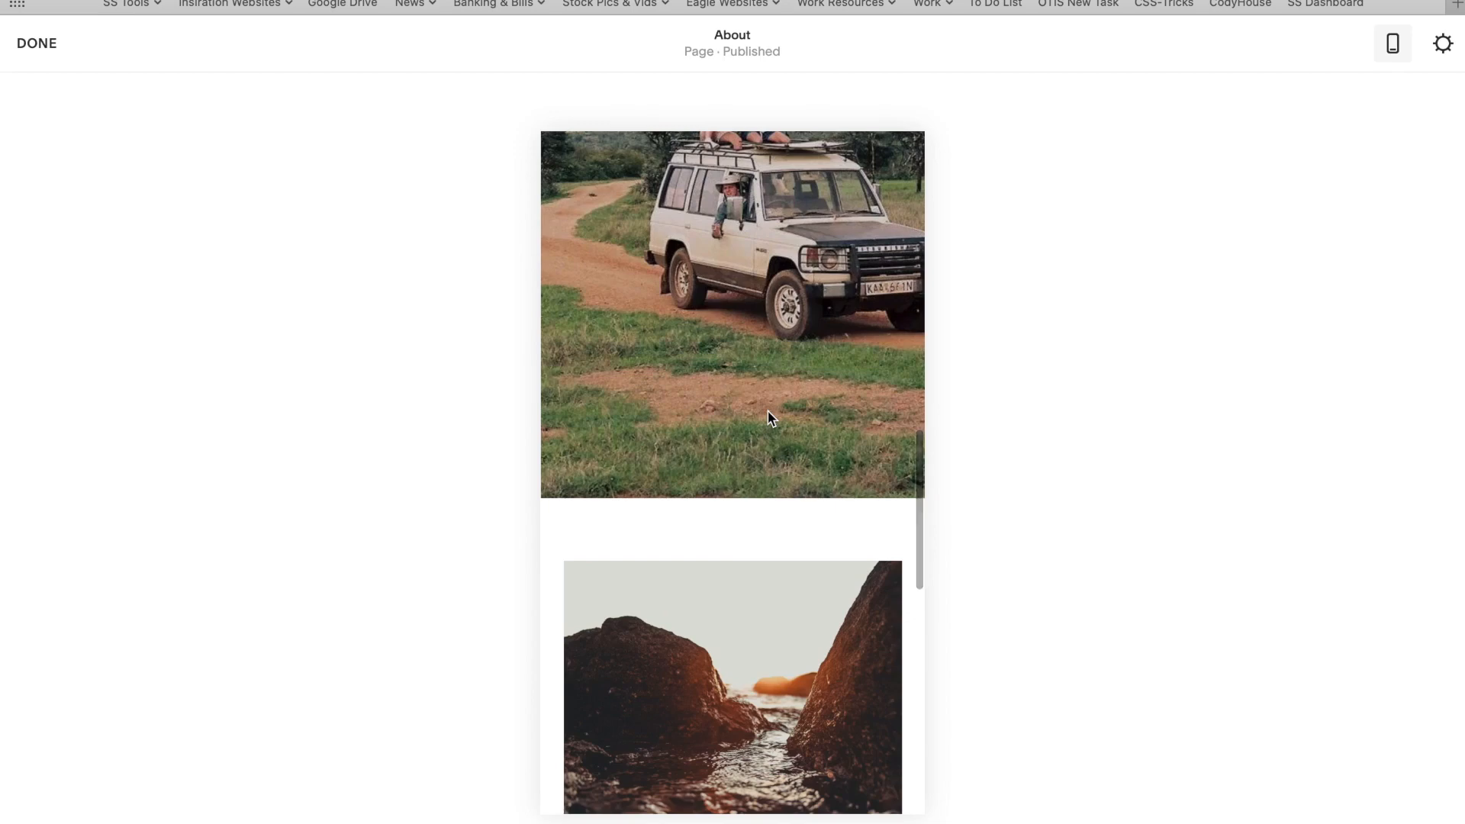
# - Return to the desktop view and scroll through the About page's image sections
pyautogui.scroll(-9, 769, 417)
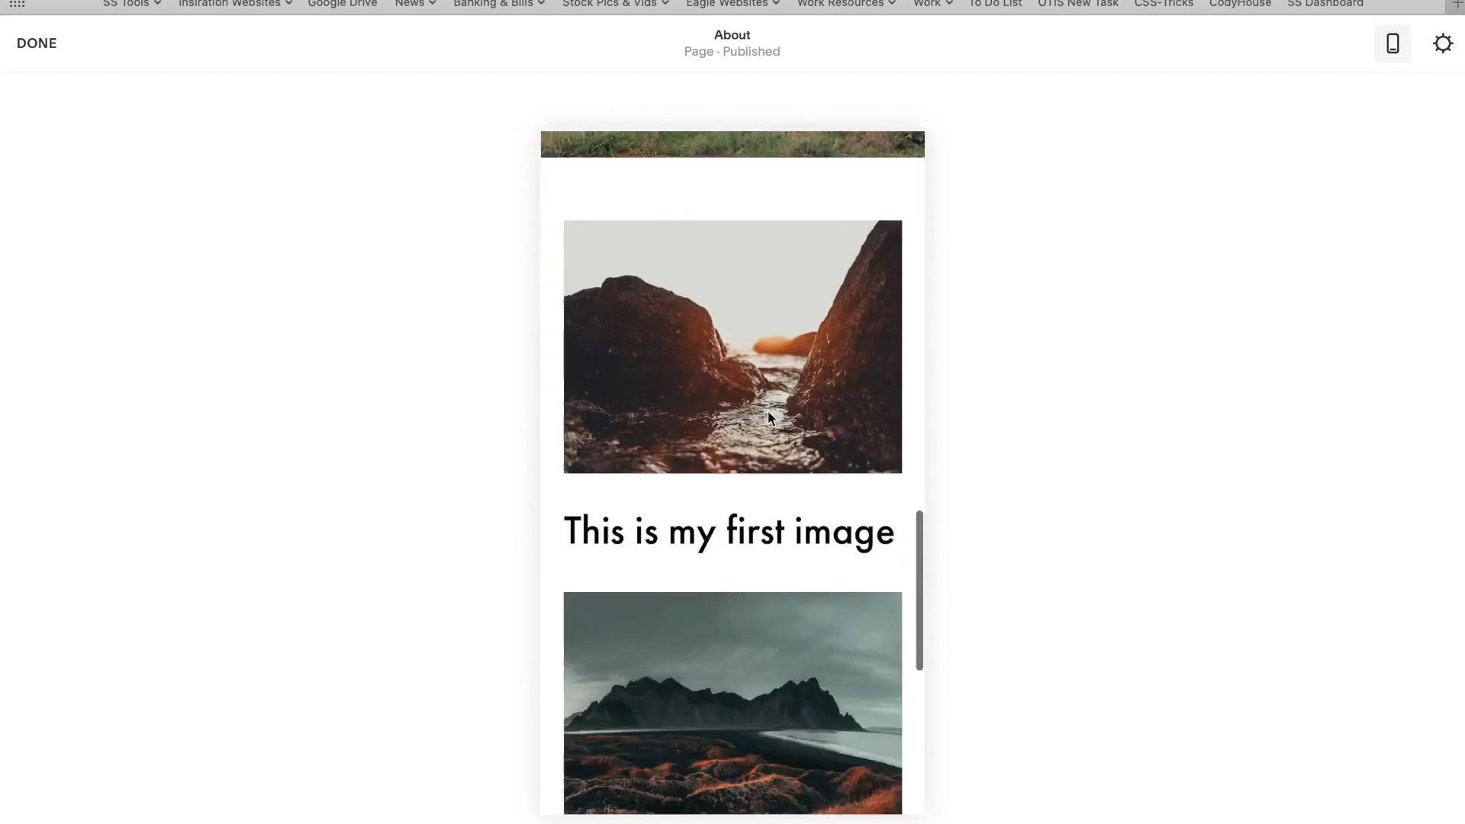
pyautogui.scroll(3, 769, 417)
pyautogui.scroll(-1, 768, 417)
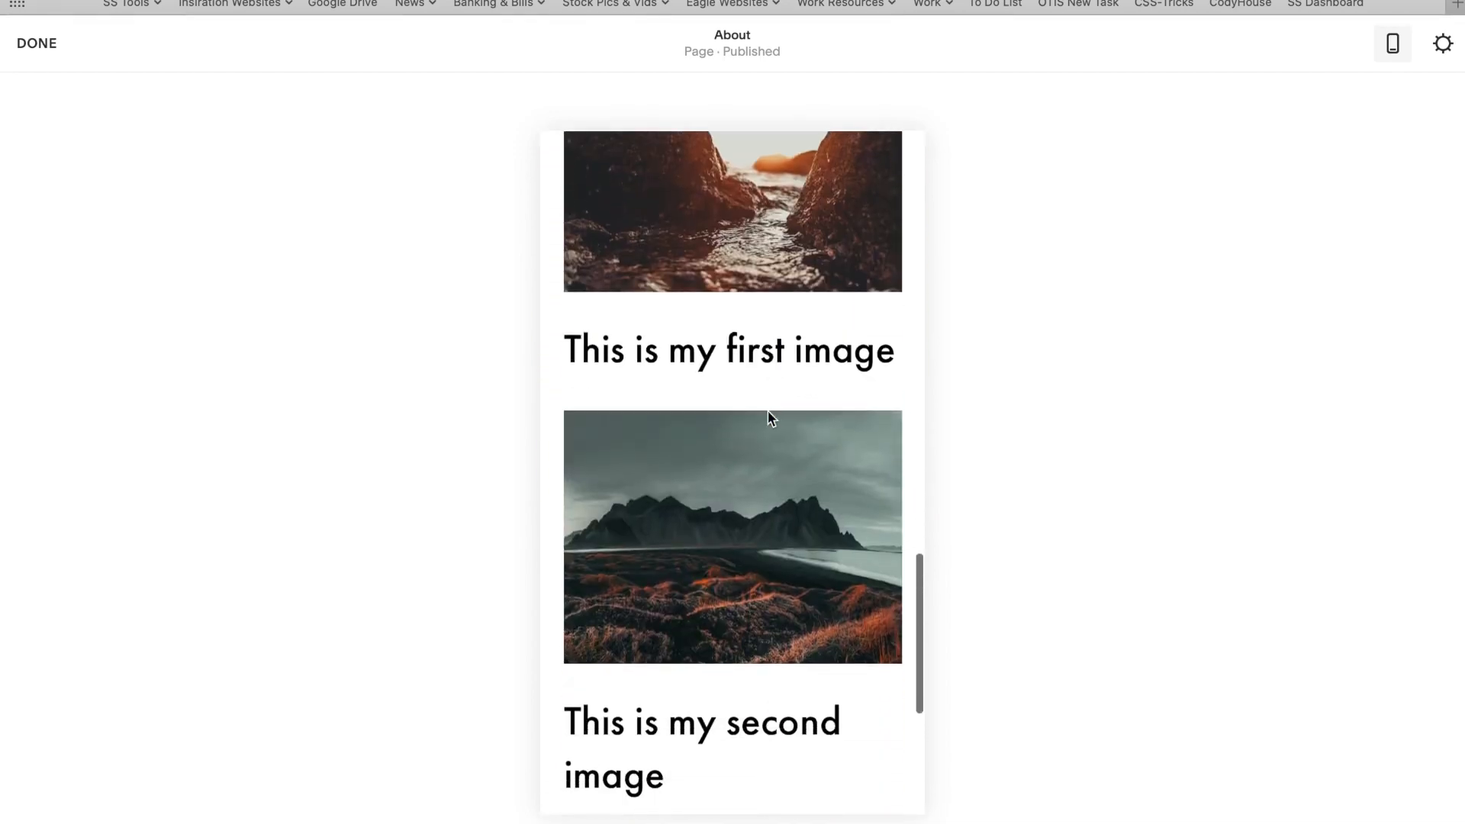
pyautogui.click(1391, 45)
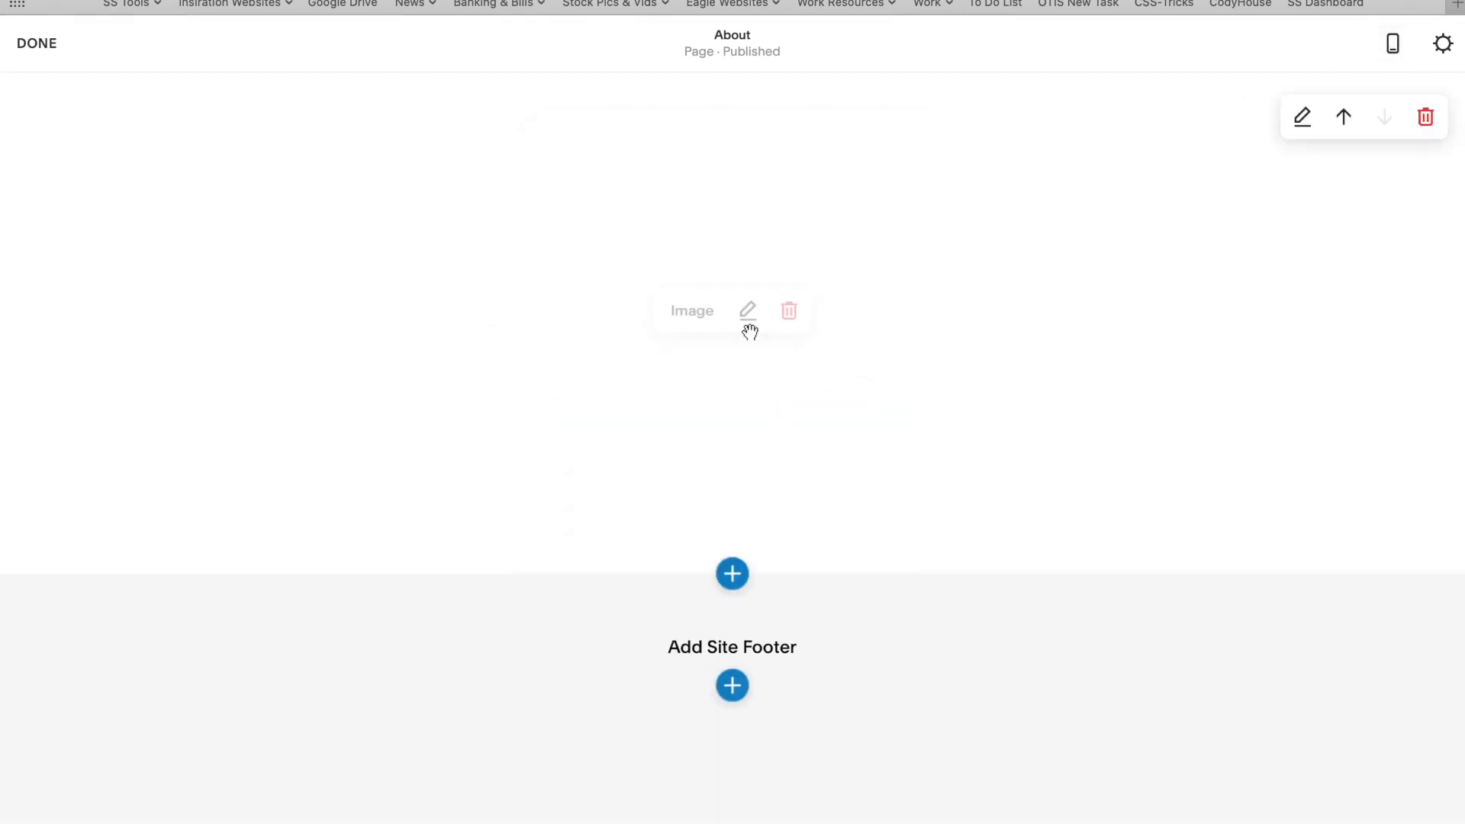
pyautogui.scroll(-3, 801, 545)
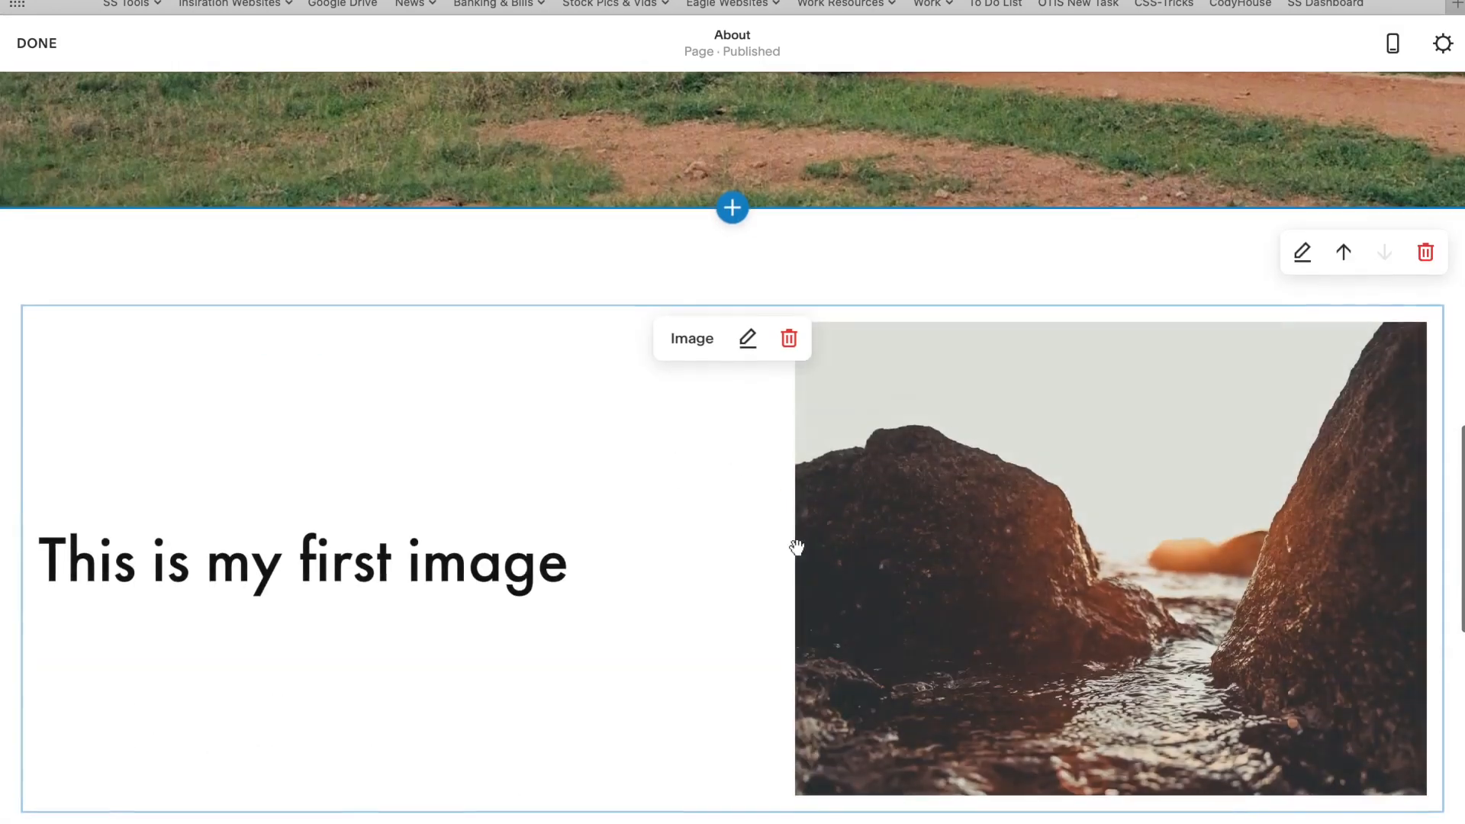
pyautogui.scroll(-4, 1088, 586)
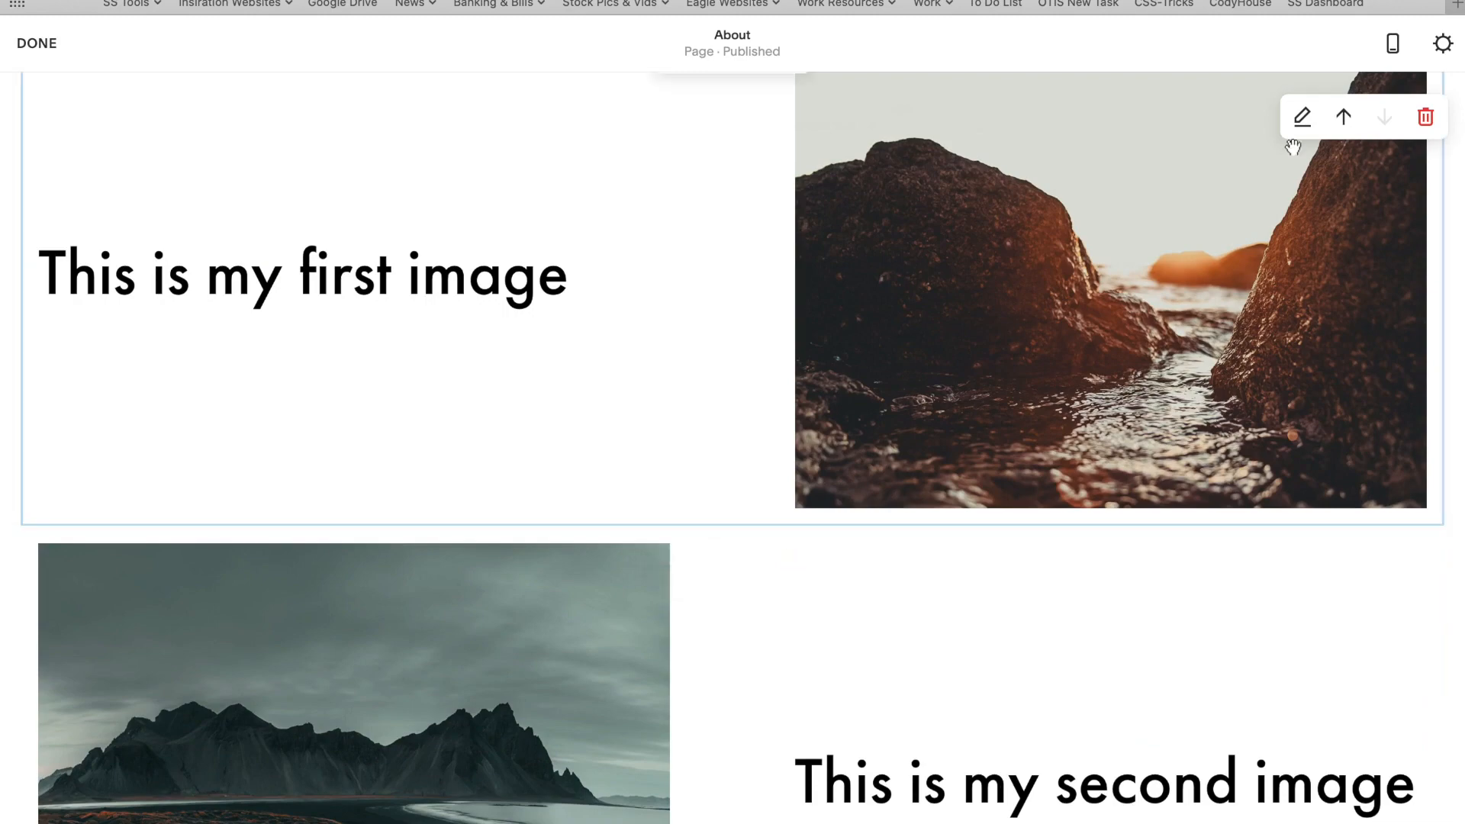
# - Switch to the mobile preview and scroll through the stacked image-and-caption sections
pyautogui.click(1393, 43)
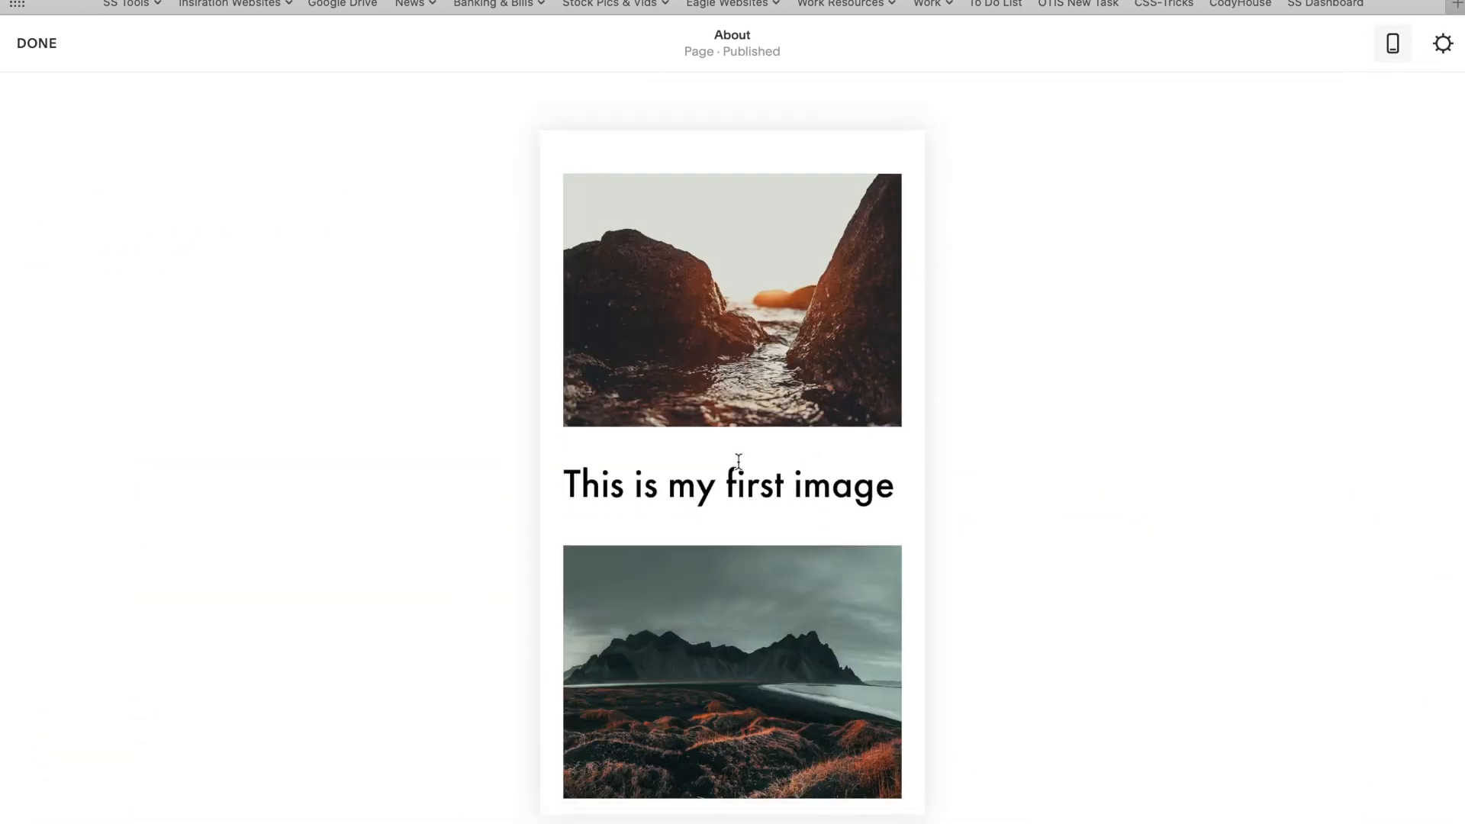
pyautogui.scroll(-3, 731, 425)
pyautogui.scroll(4, 728, 417)
pyautogui.scroll(-3, 731, 424)
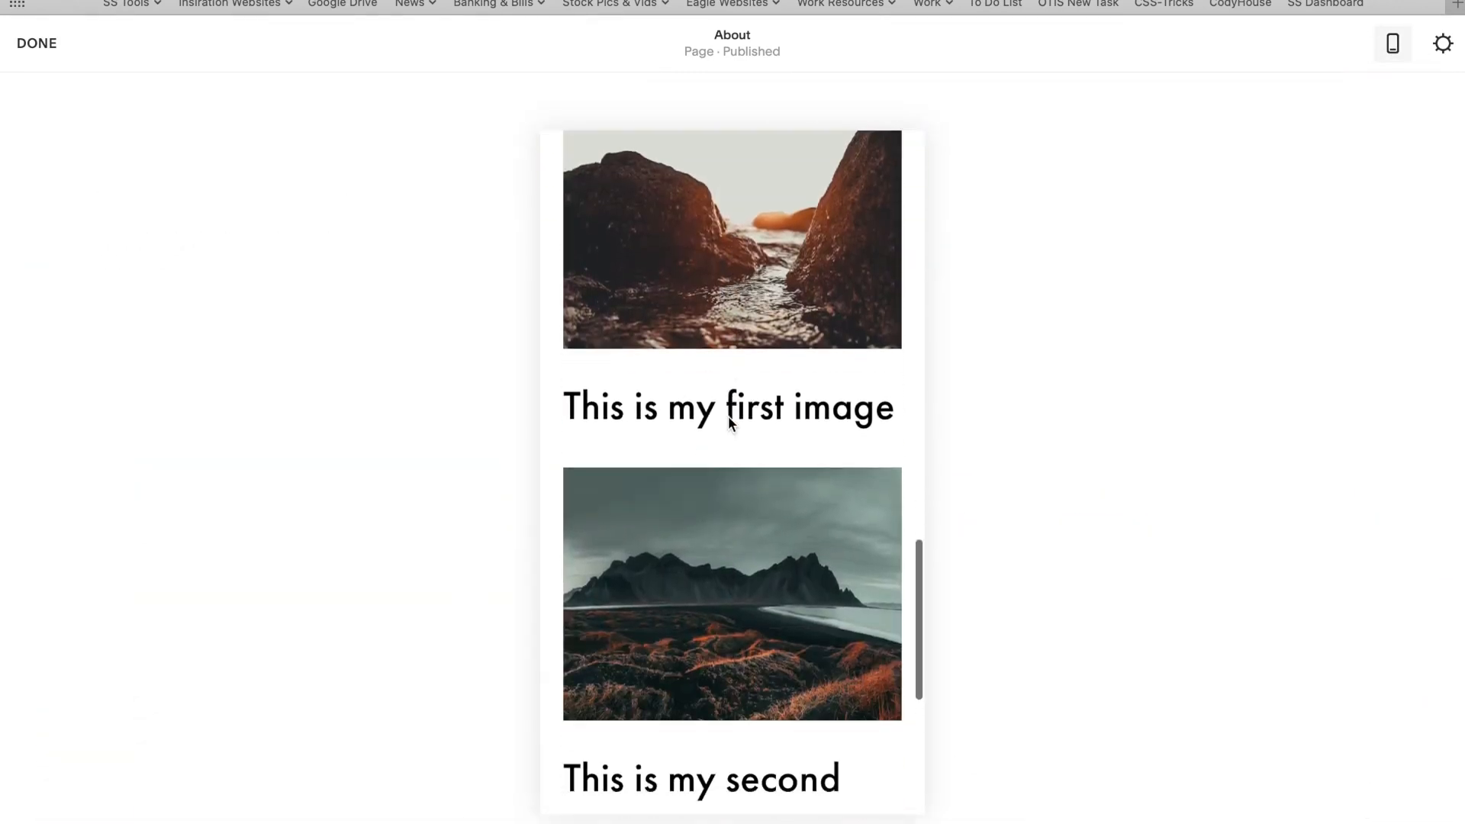
pyautogui.scroll(-2, 651, 331)
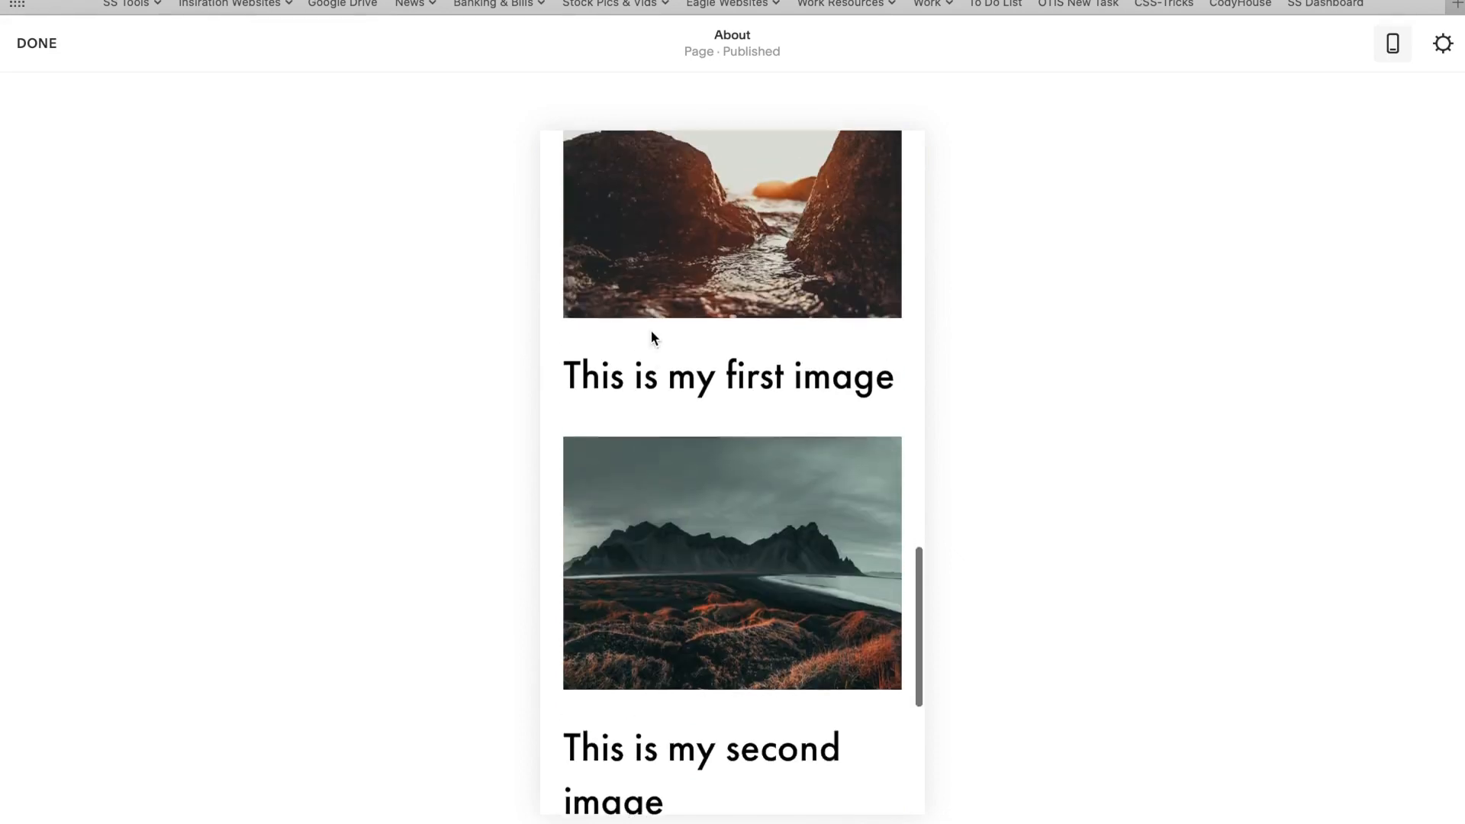
pyautogui.scroll(3, 651, 331)
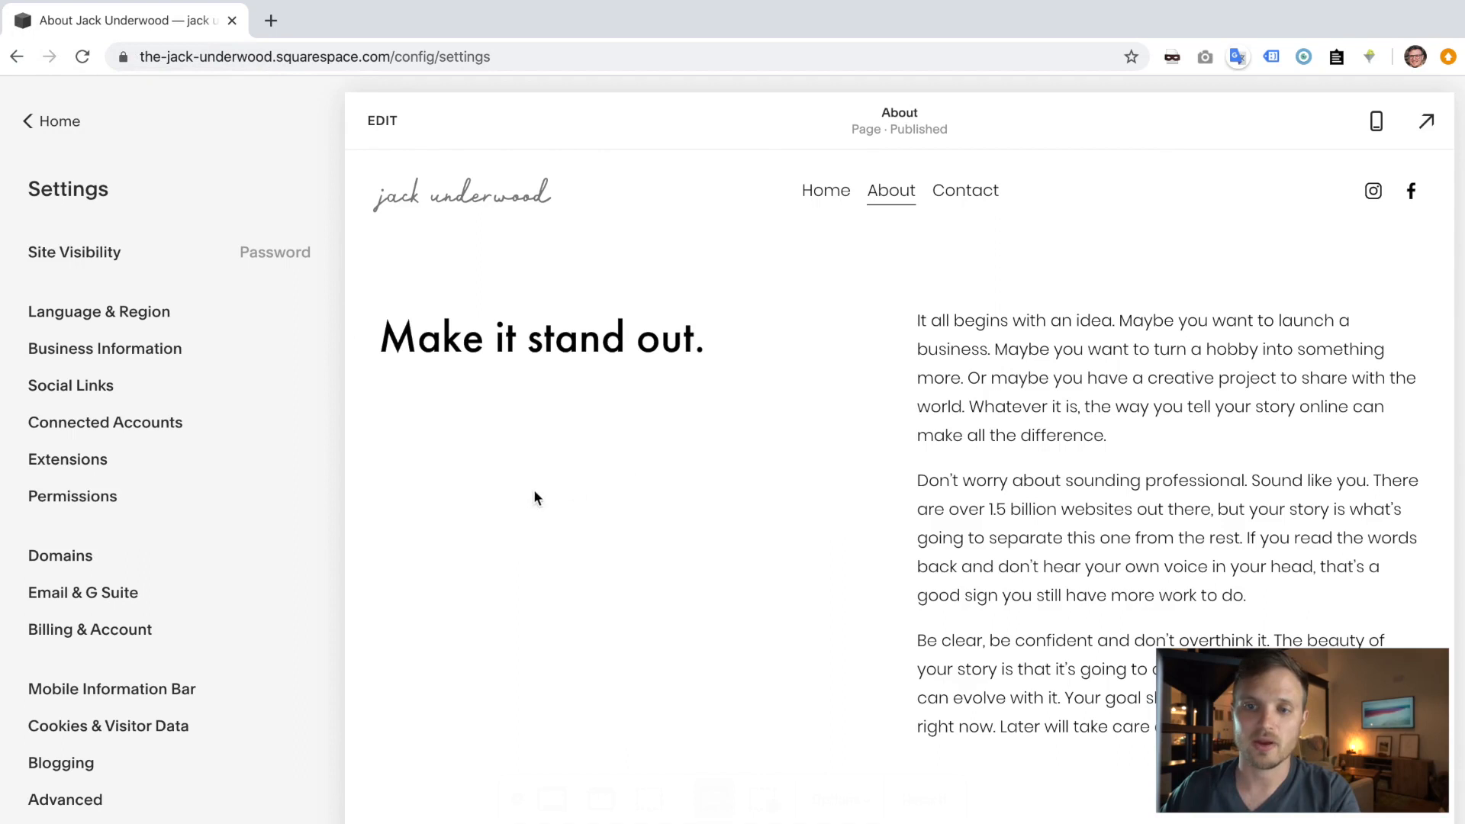
# - Go from the main site menu through Design to the Browser Icon settings
pyautogui.click(74, 128)
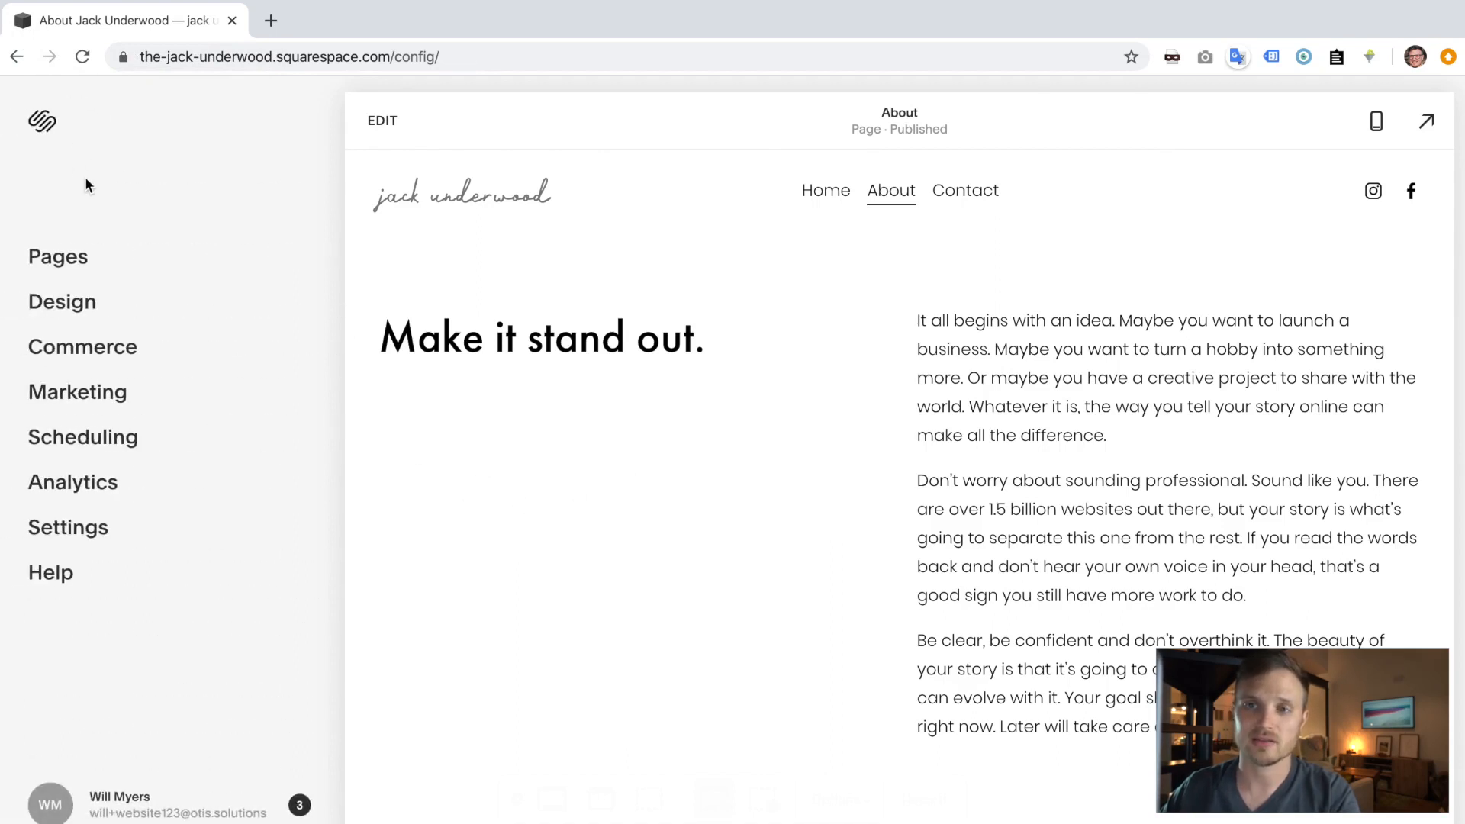
pyautogui.click(80, 303)
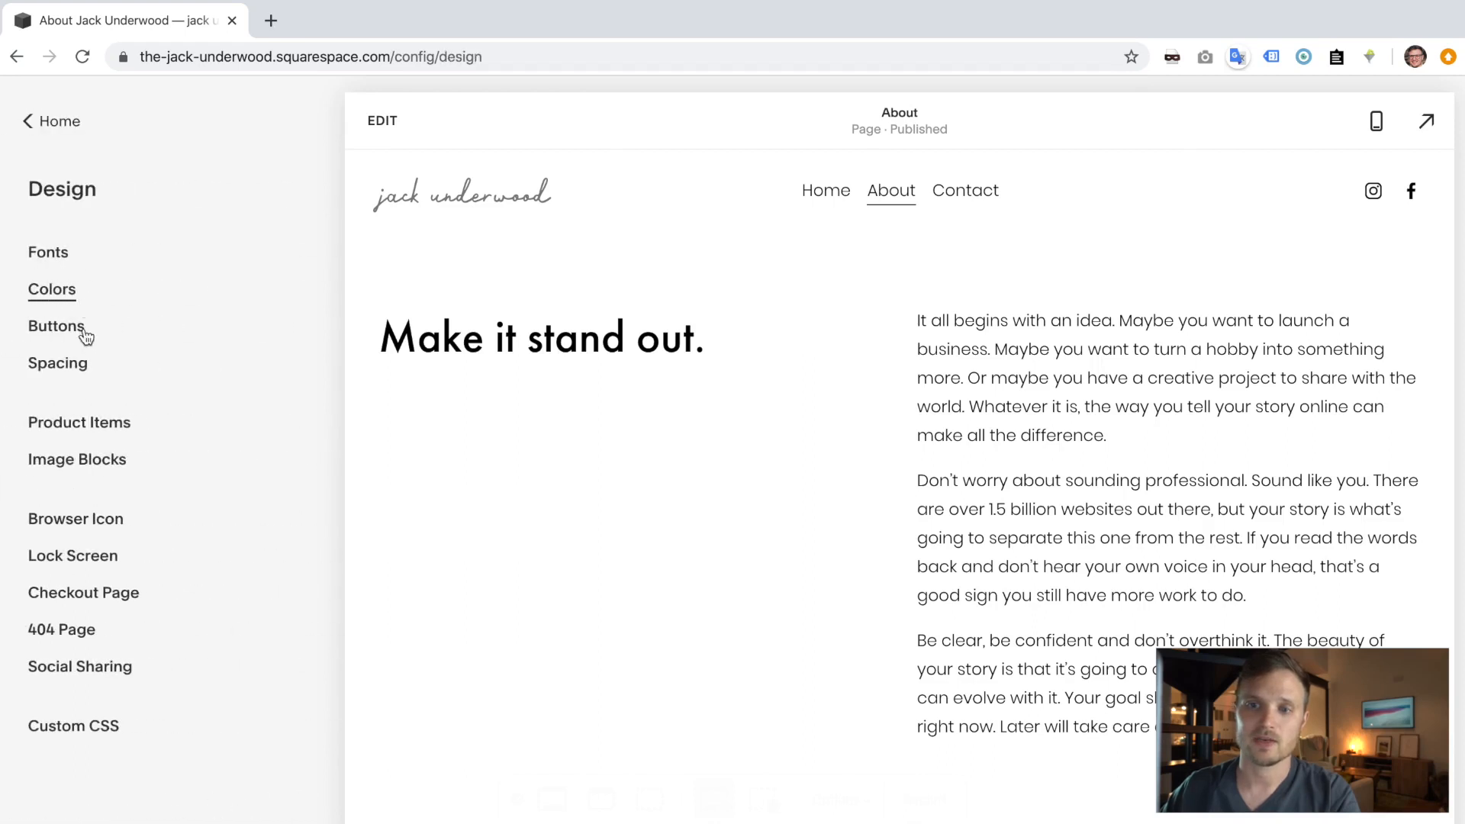
pyautogui.click(93, 524)
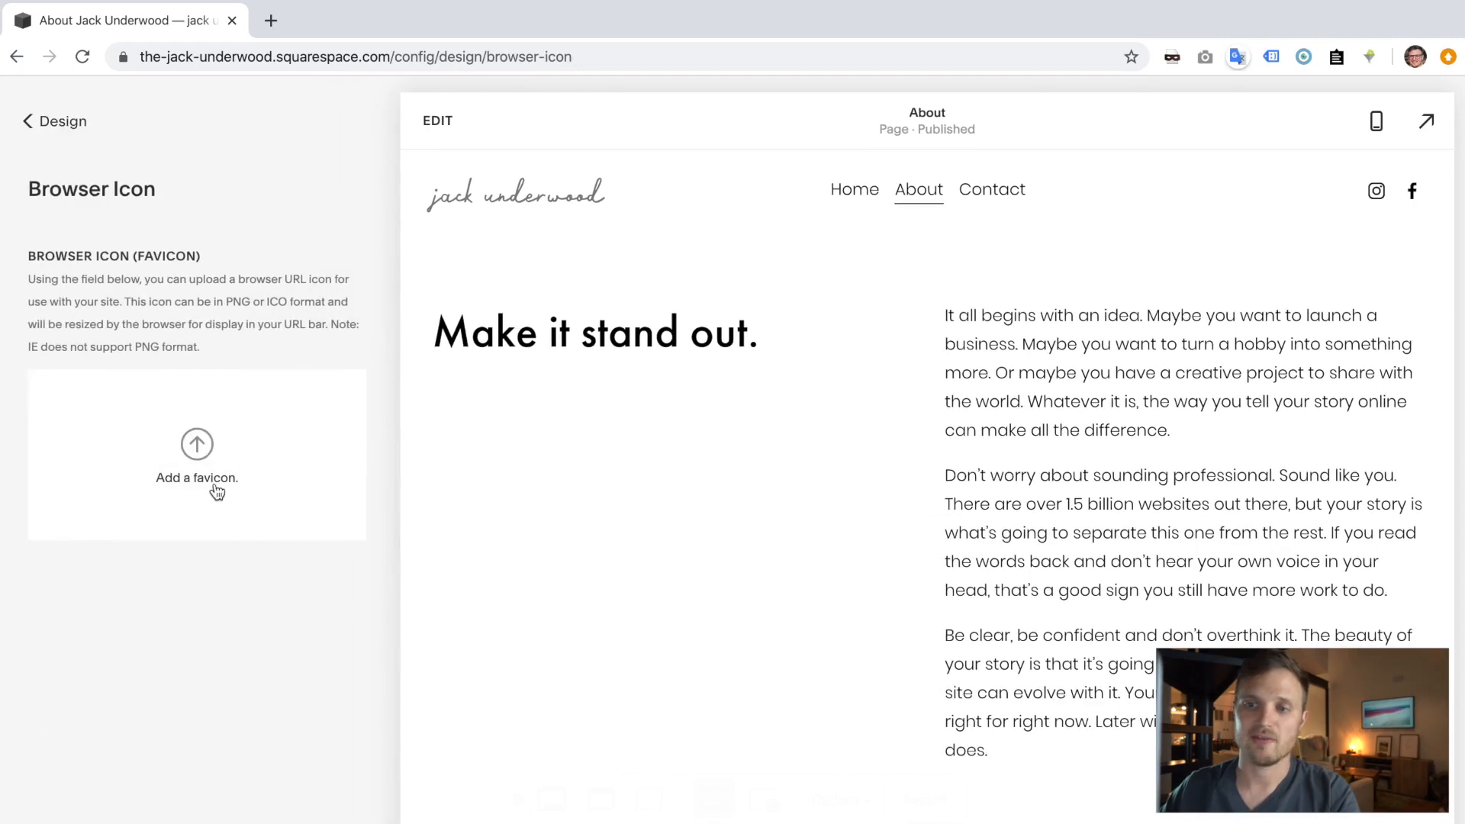
# - Upload Favicon.png from the Desktop project folder as the browser icon and save
pyautogui.click(217, 492)
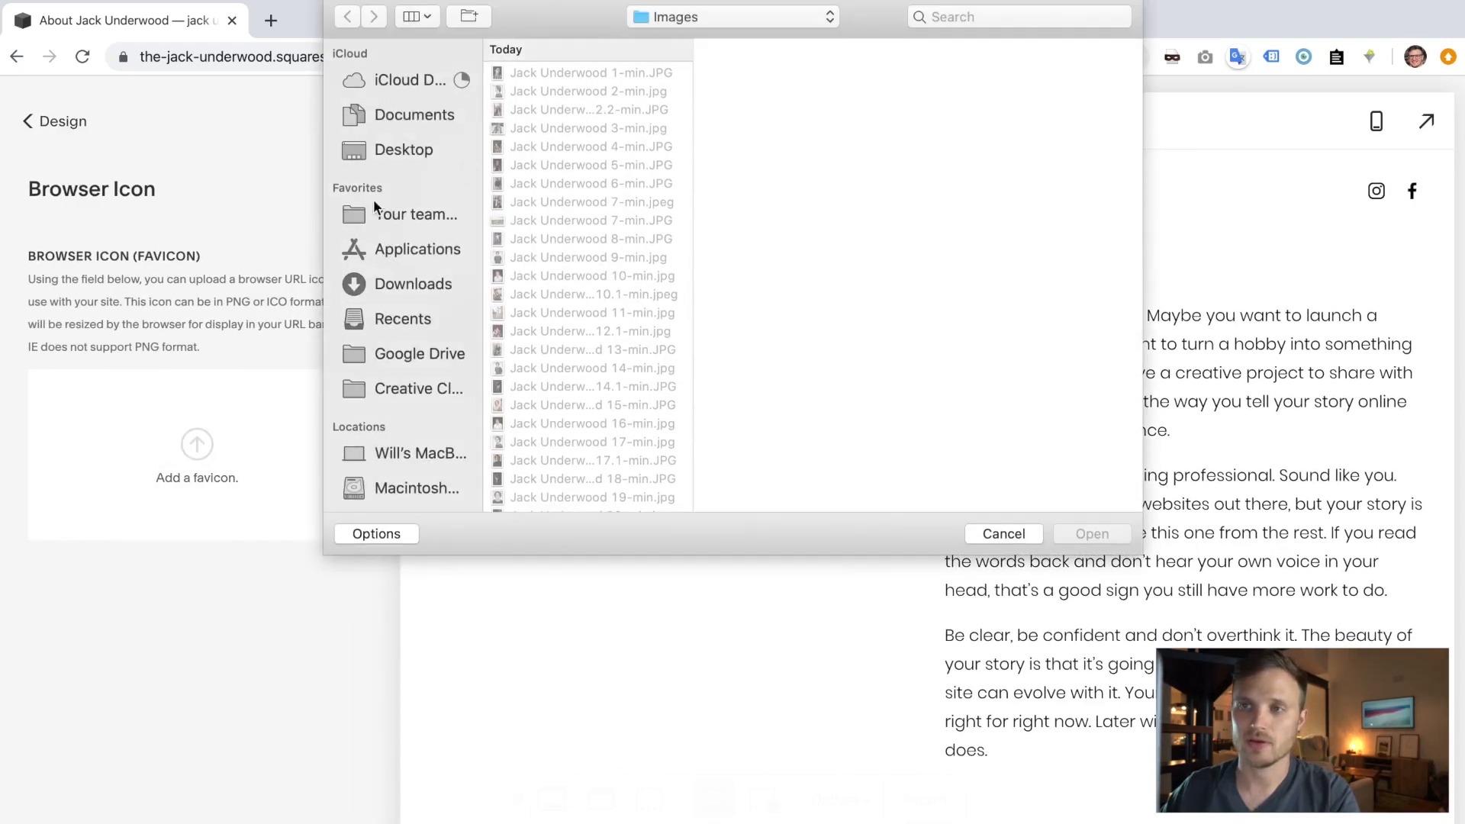
pyautogui.click(416, 145)
pyautogui.click(540, 75)
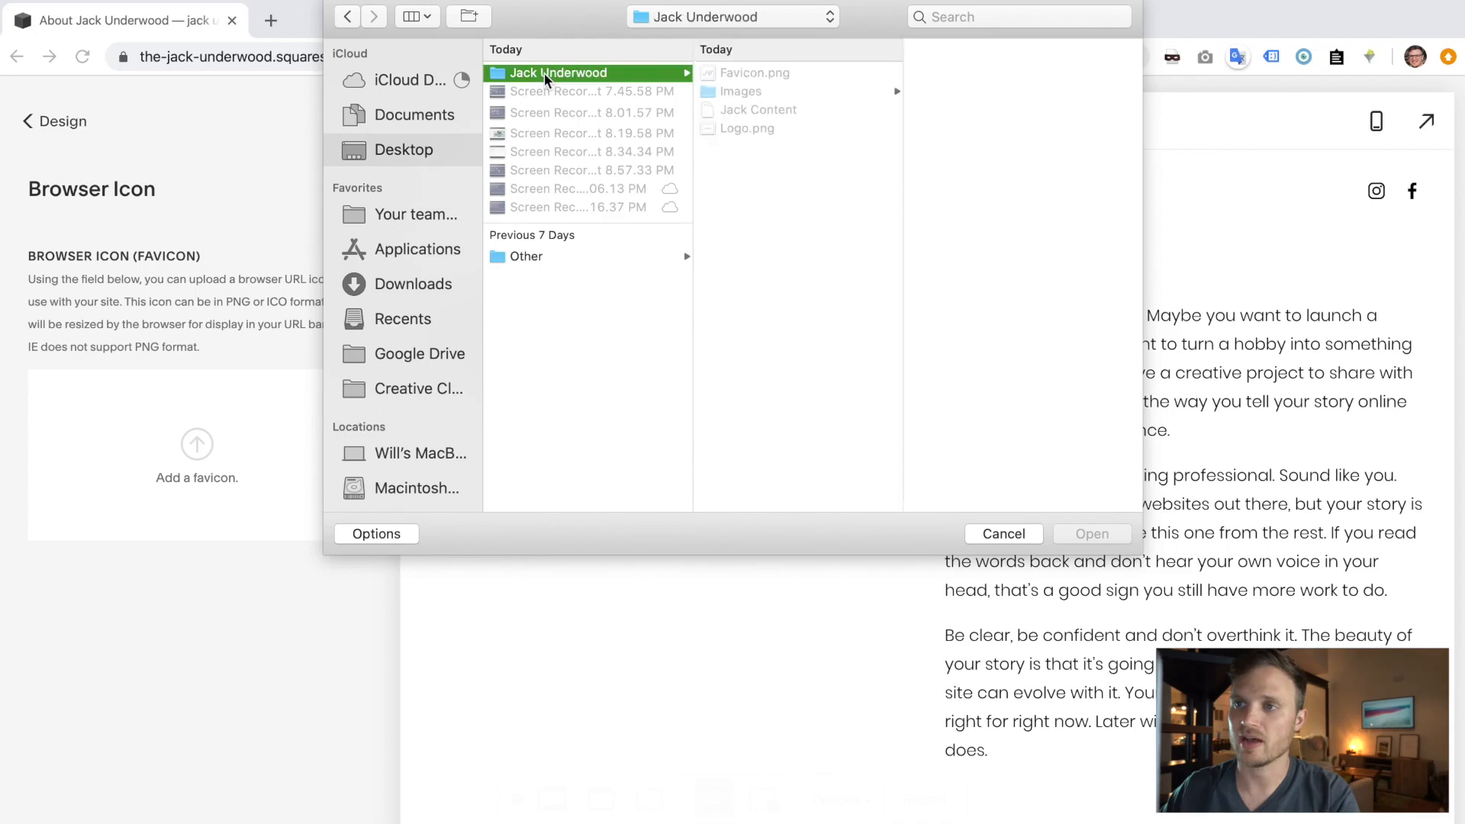
pyautogui.click(705, 75)
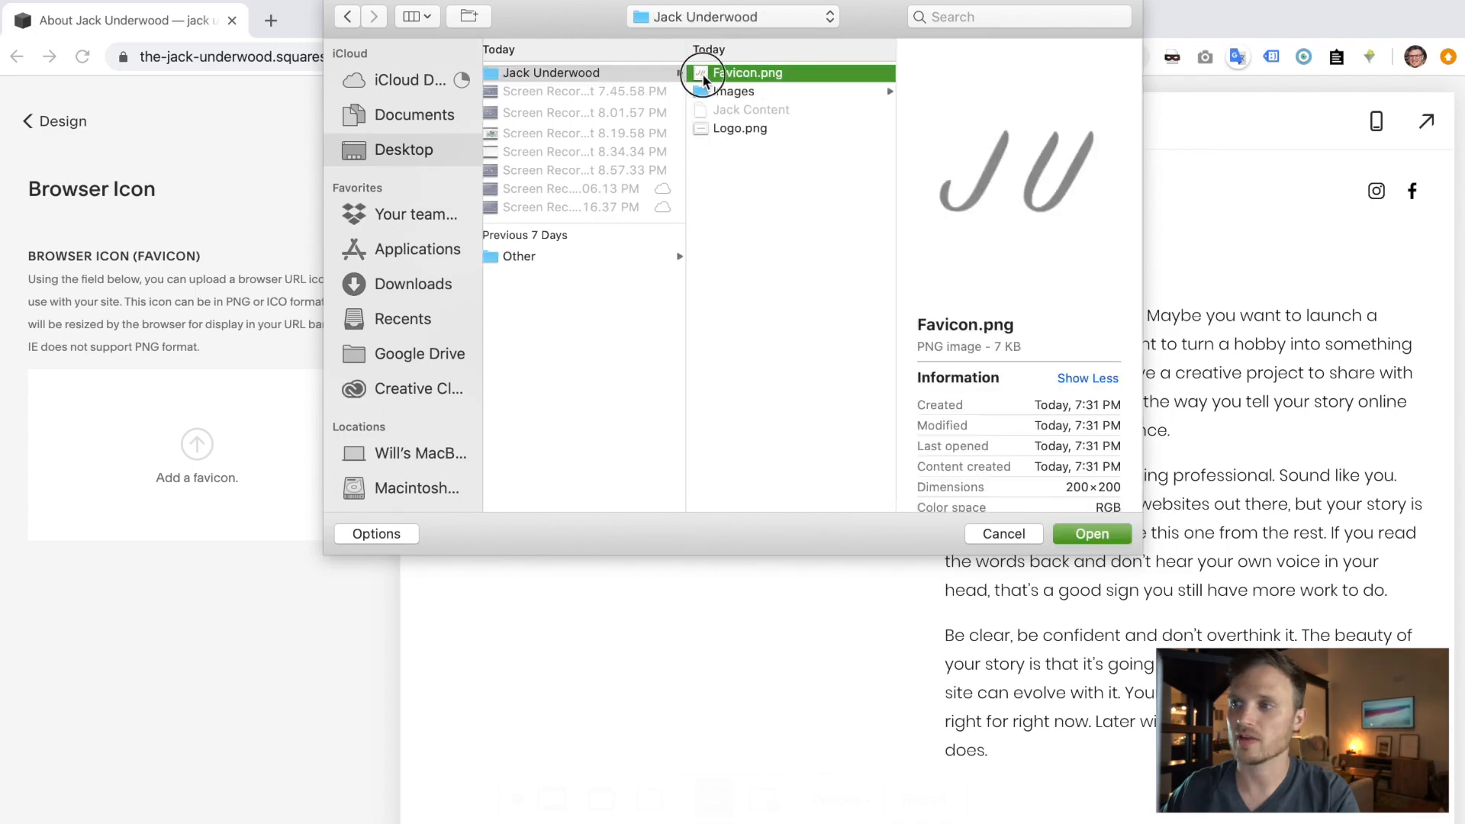
pyautogui.doubleClick(704, 74)
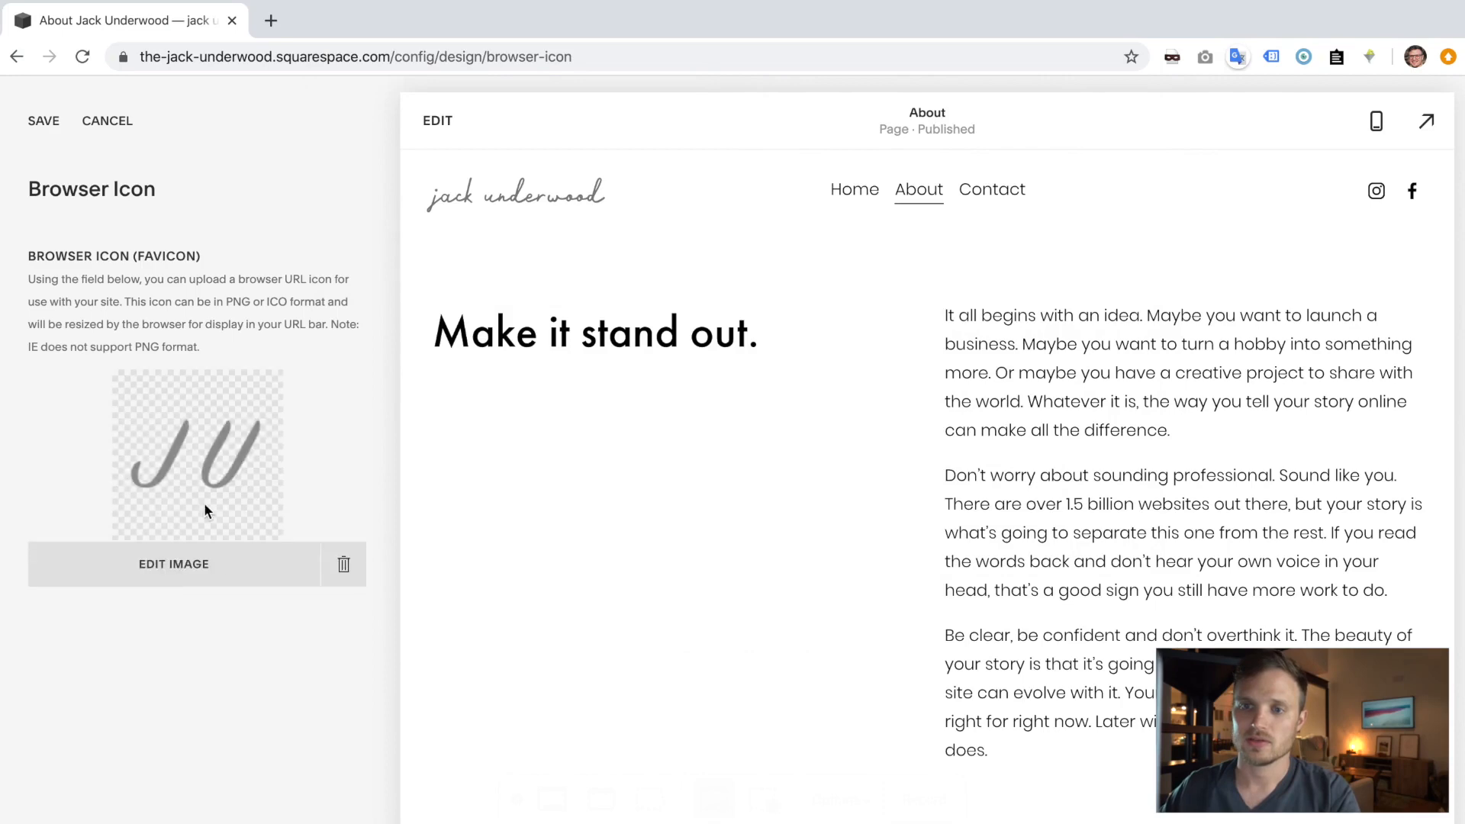
pyautogui.click(39, 121)
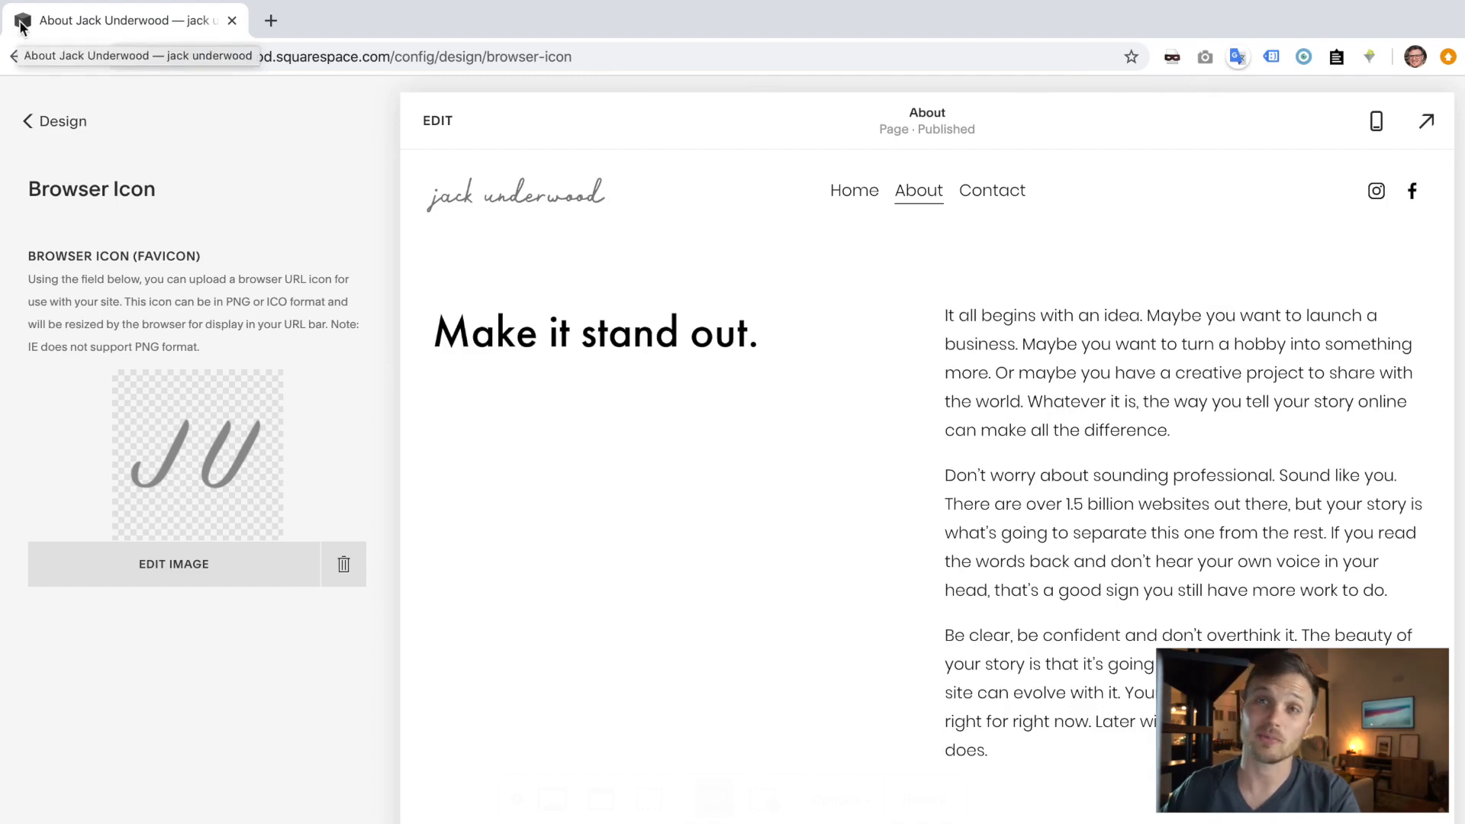
# - Reload the live site in the incognito window to check the new tab icon
pyautogui.hotkey('ctrl', 'Right')
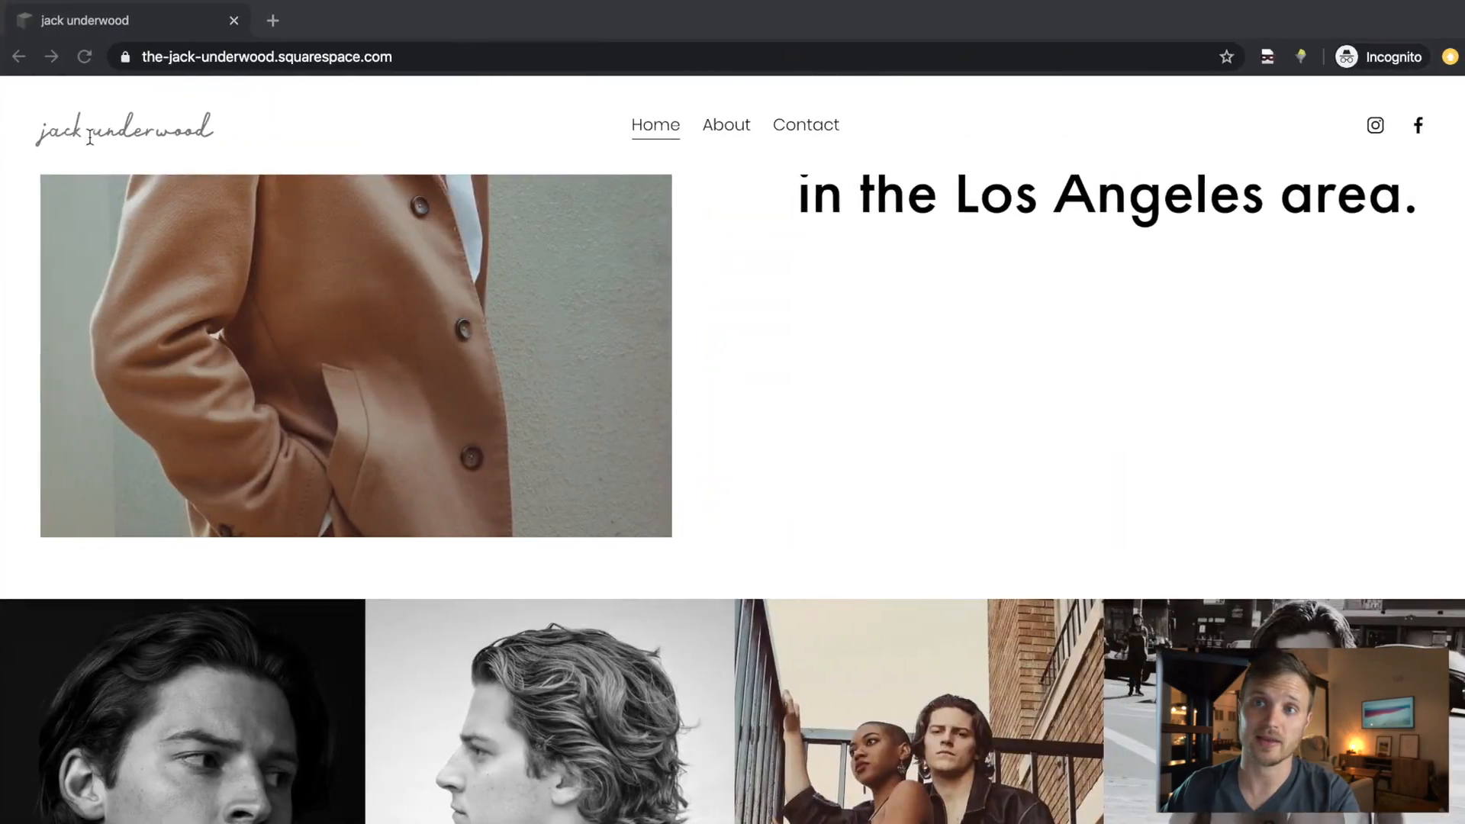
pyautogui.click(81, 56)
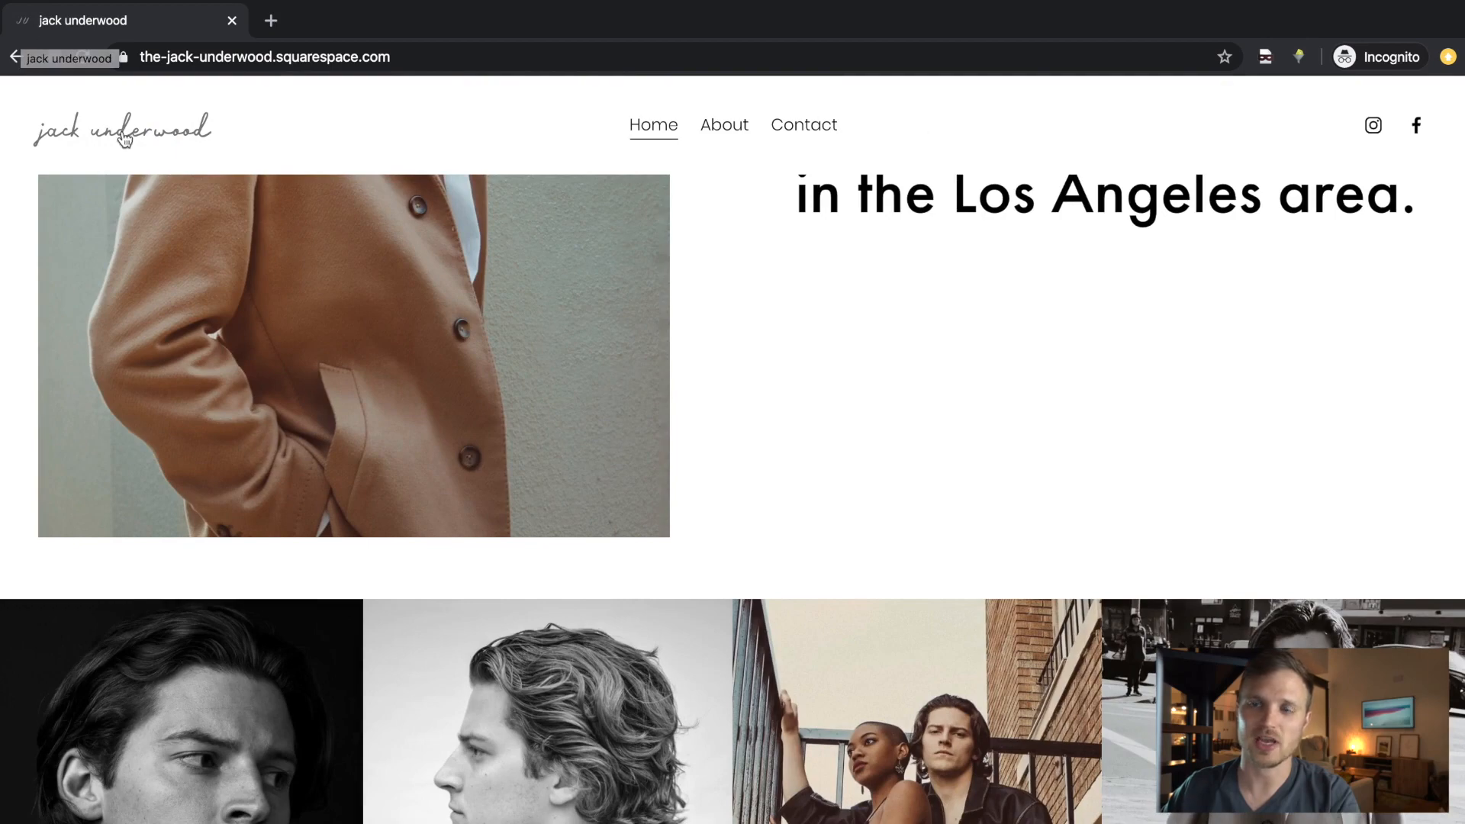
pyautogui.hotkey('ctrl', 'Left')
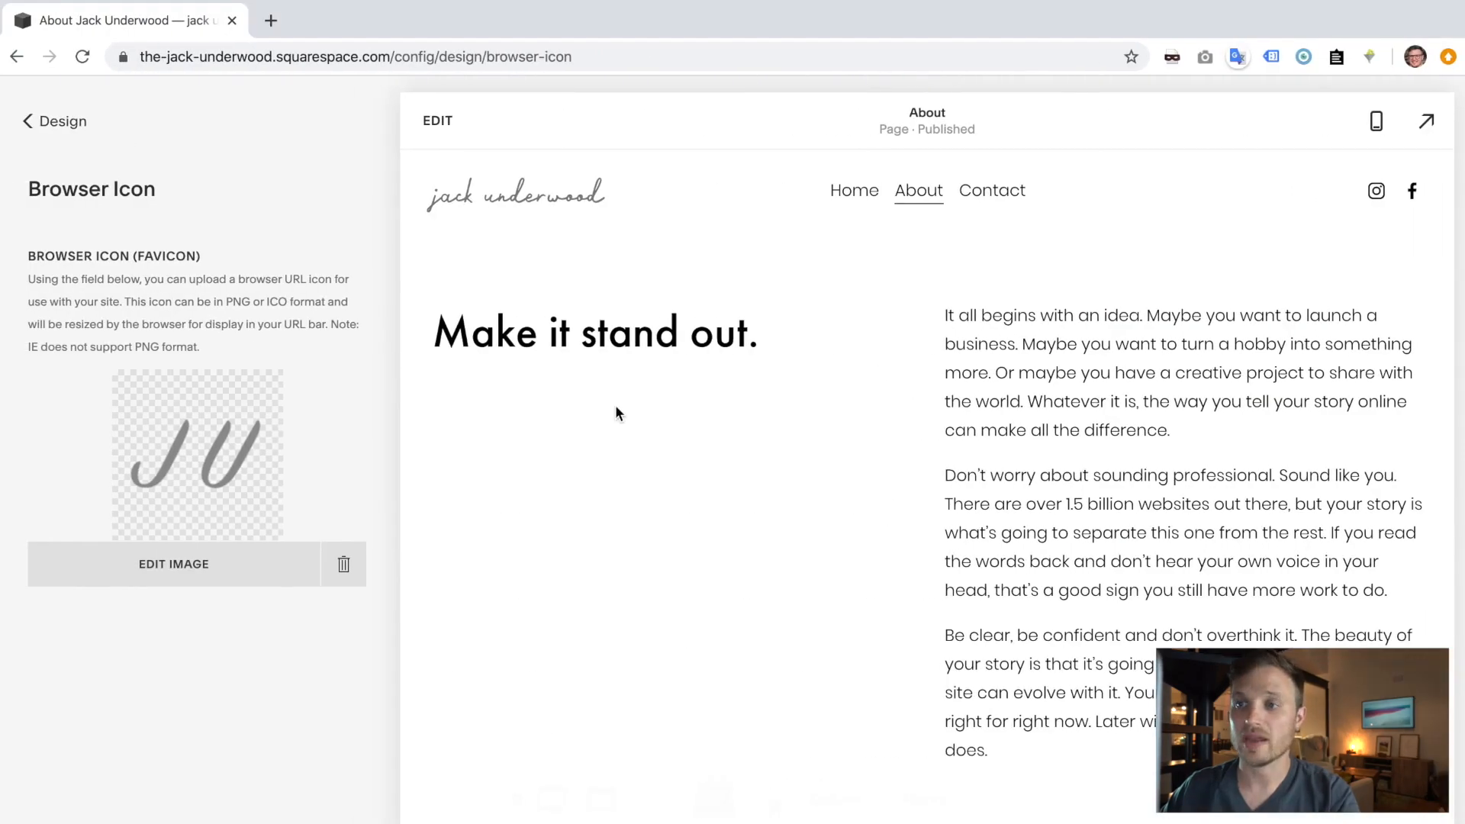
# - Select the whole homepage headline text on the Home page for reuse
pyautogui.click(487, 199)
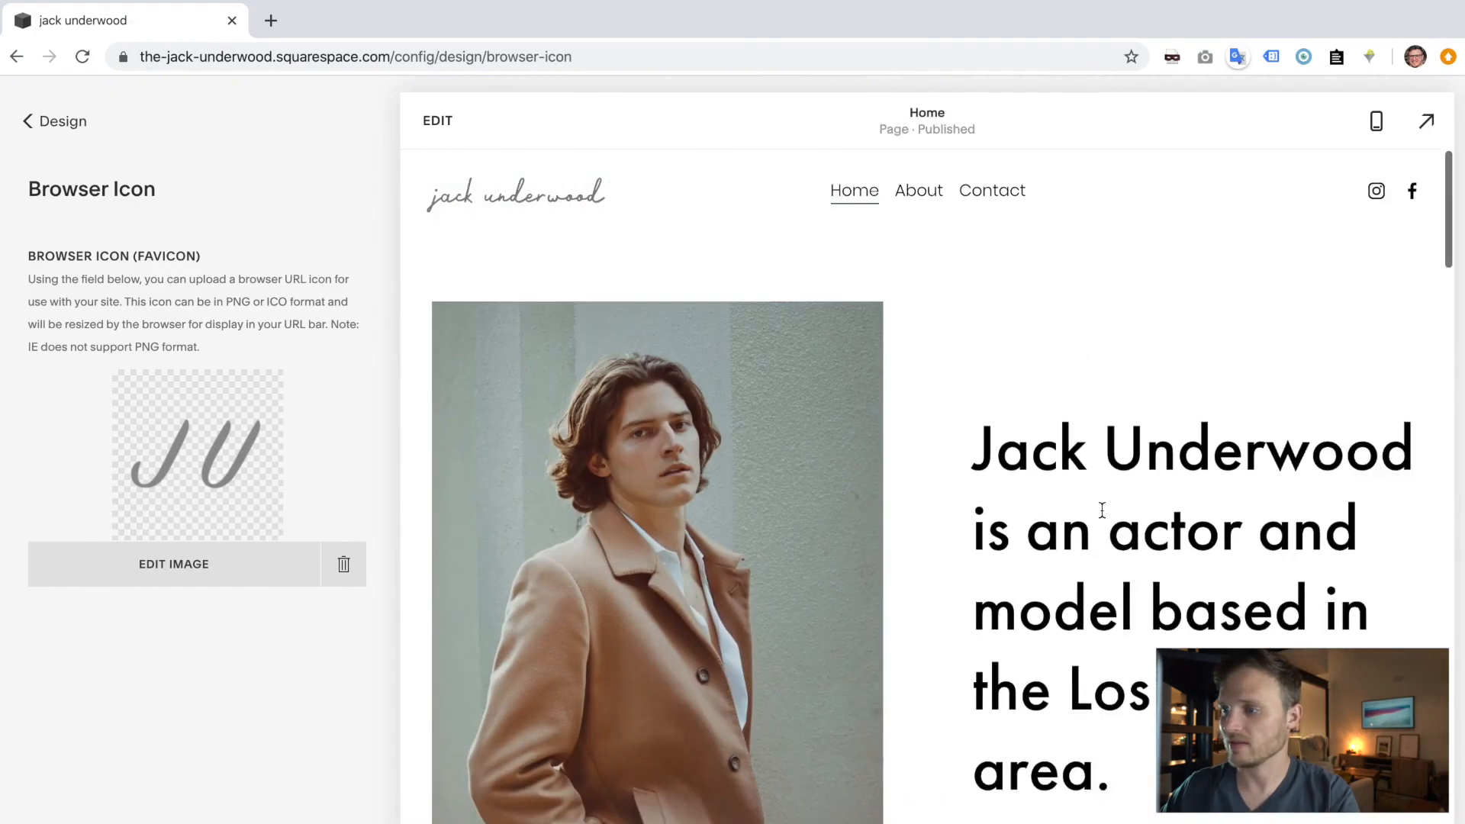
pyautogui.click(970, 395)
pyautogui.tripleClick(970, 394)
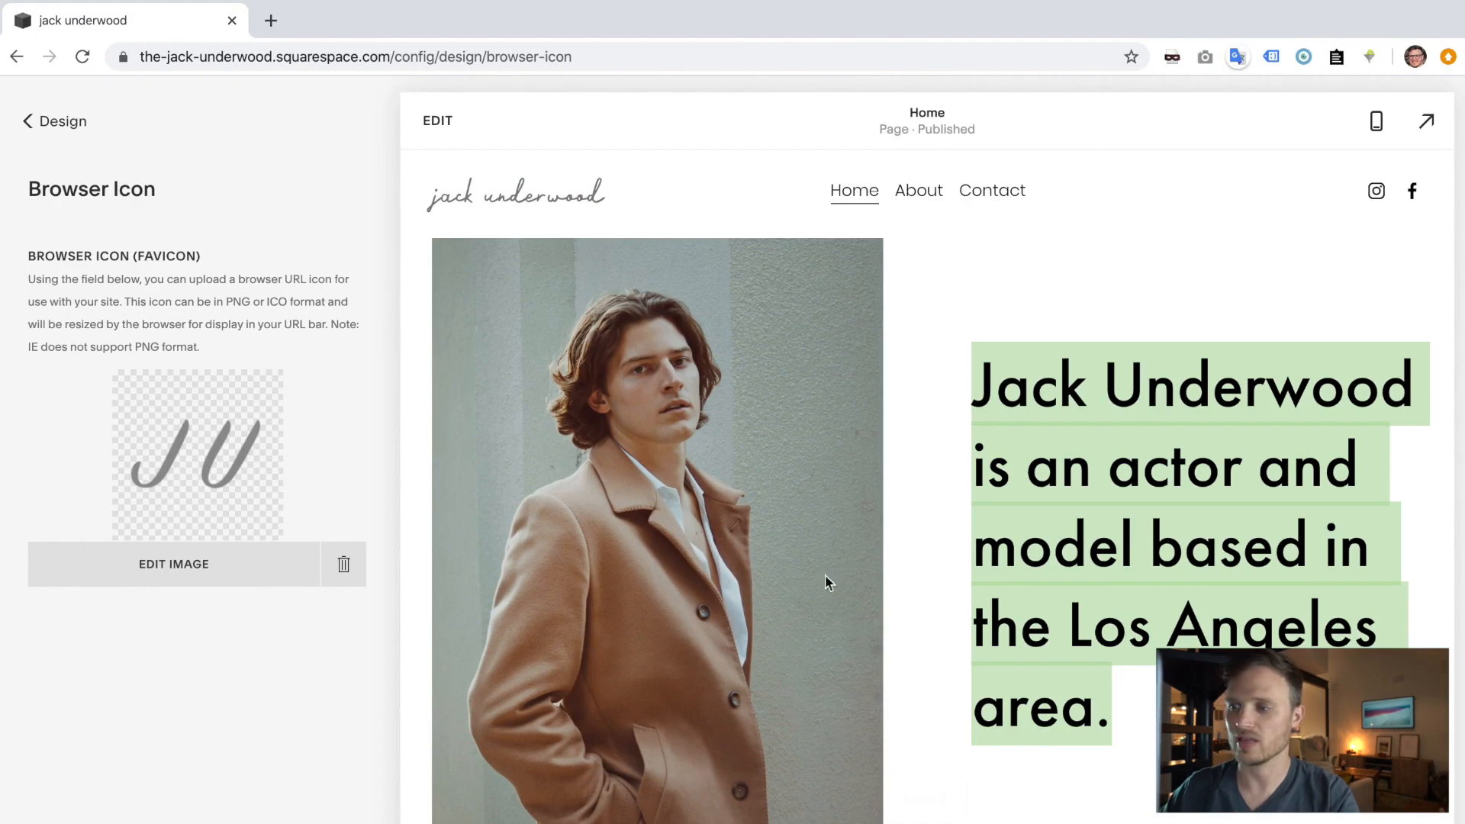
# - Open the Home page's SEO settings, then the website-wide SEO settings under Marketing
pyautogui.click(53, 137)
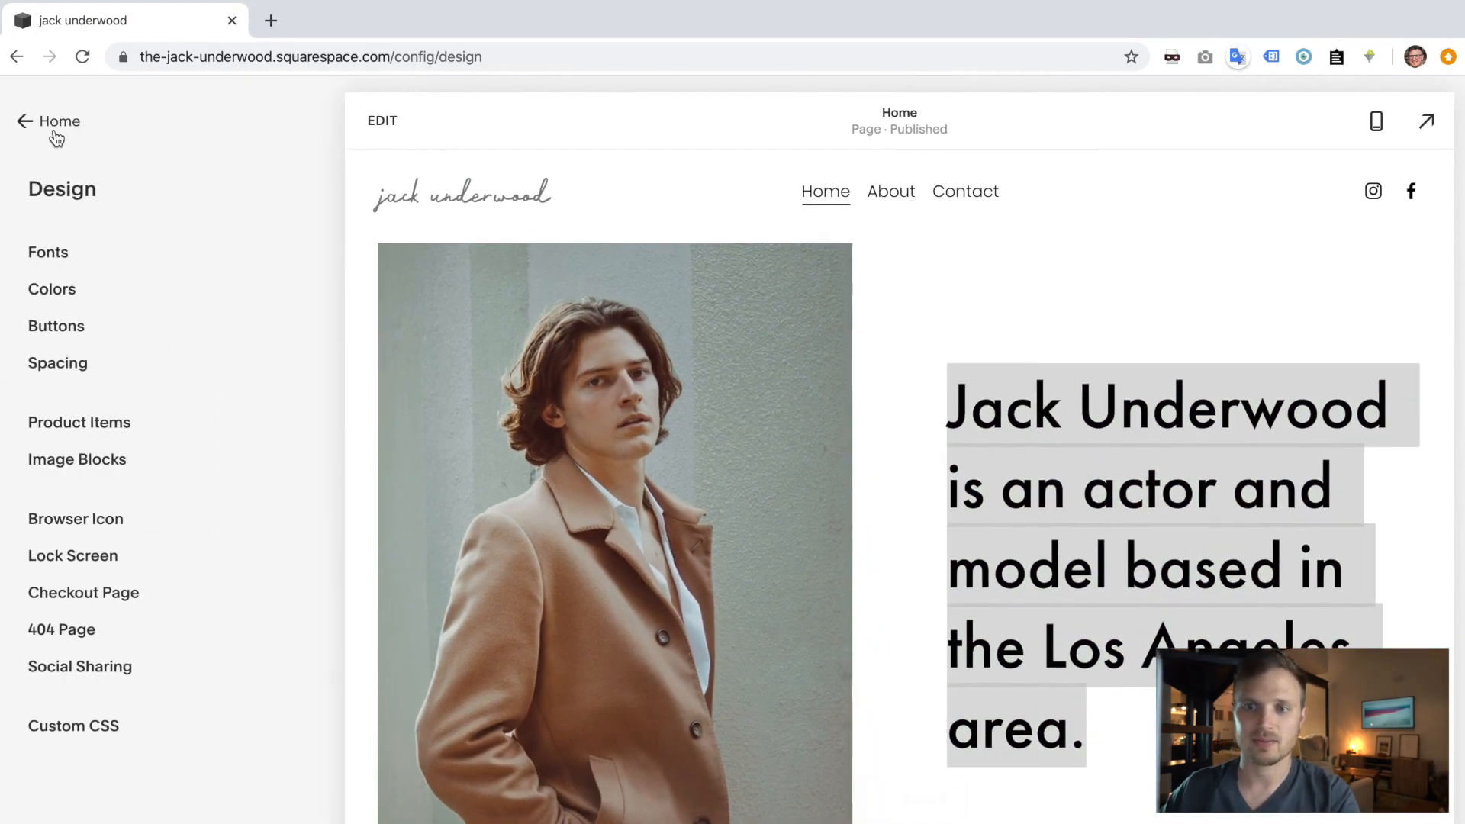
pyautogui.click(56, 136)
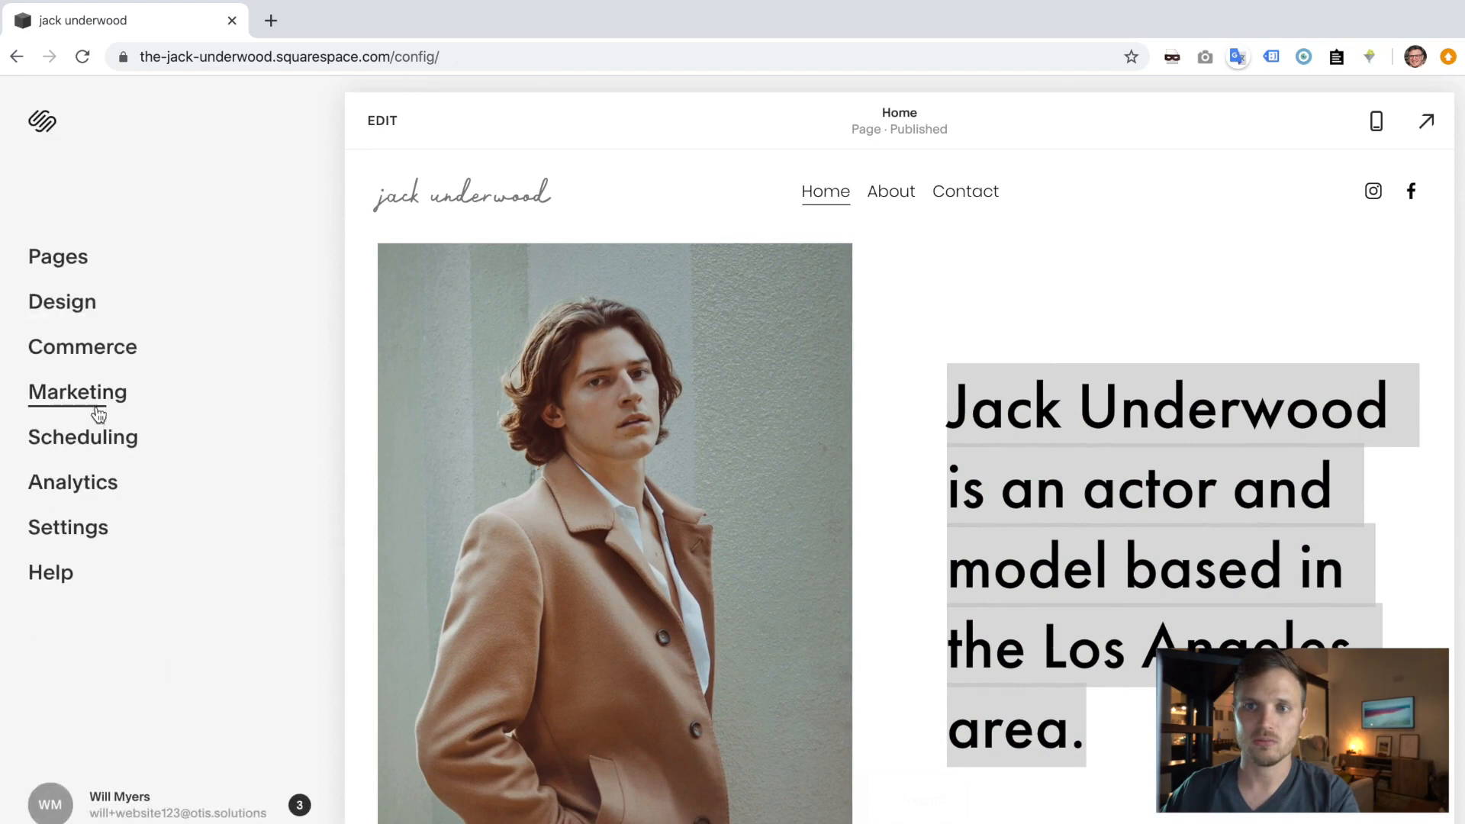
pyautogui.click(85, 403)
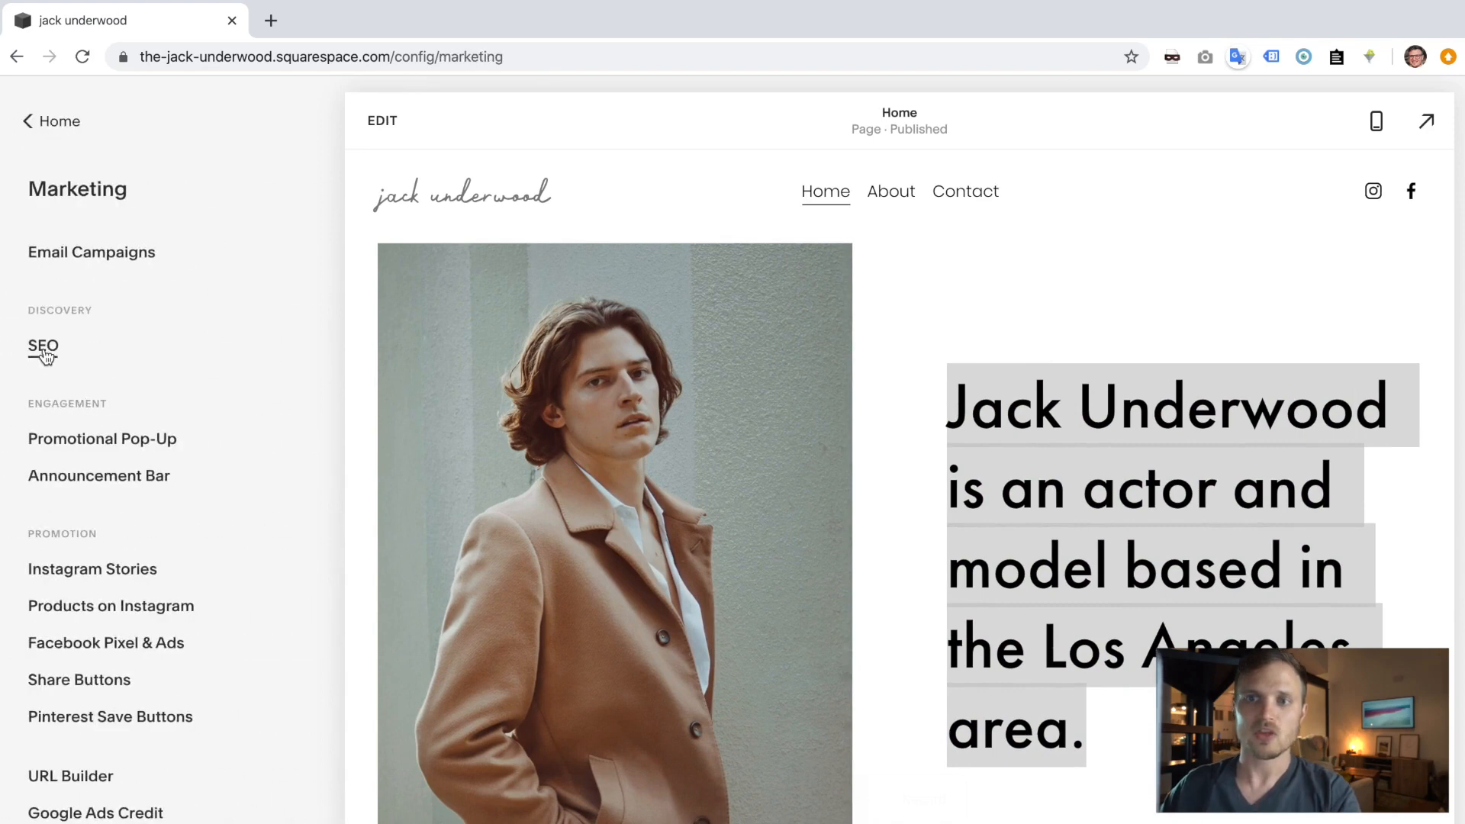
pyautogui.click(384, 125)
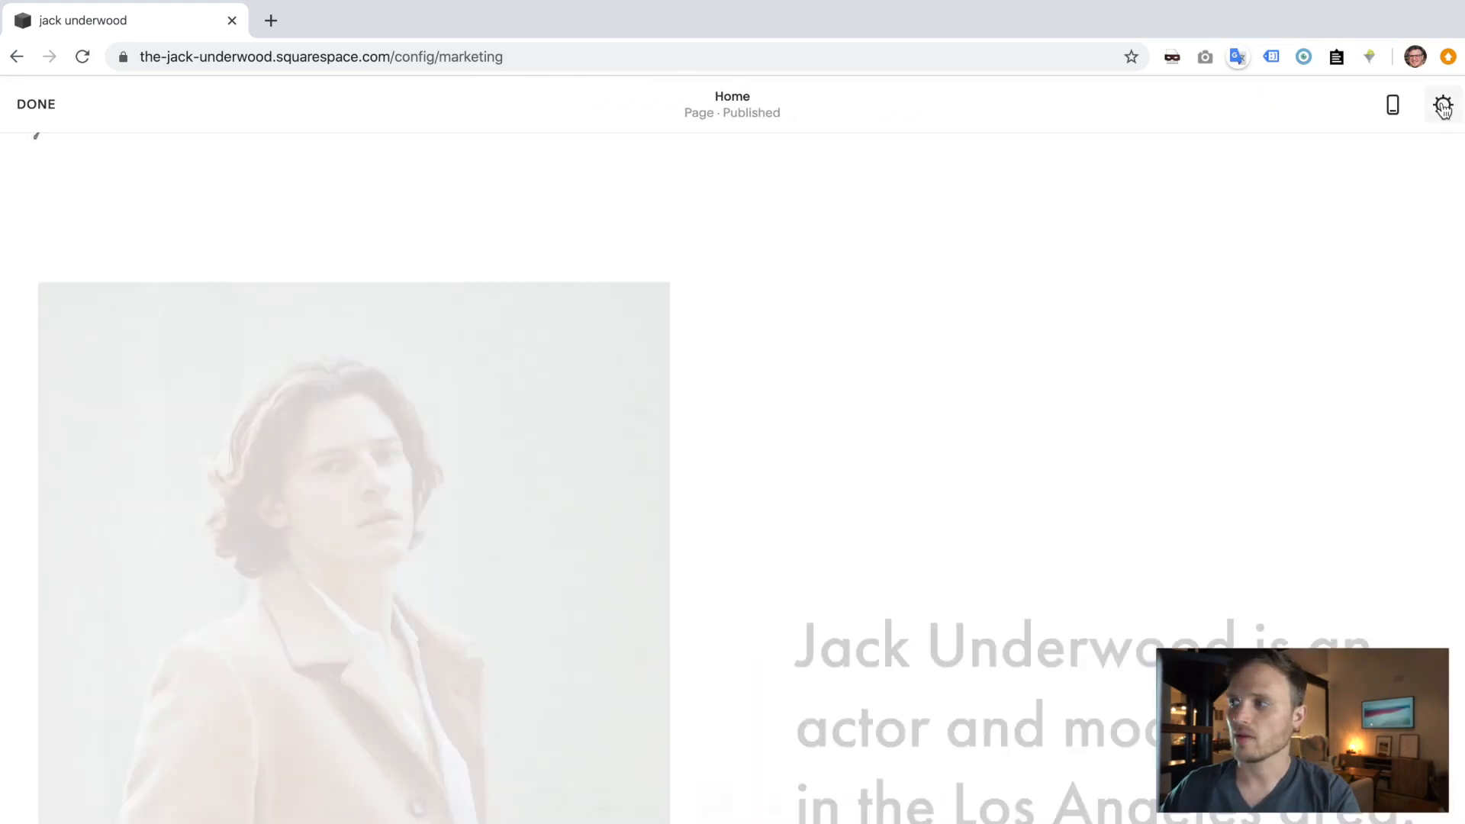
pyautogui.click(1442, 105)
pyautogui.click(373, 398)
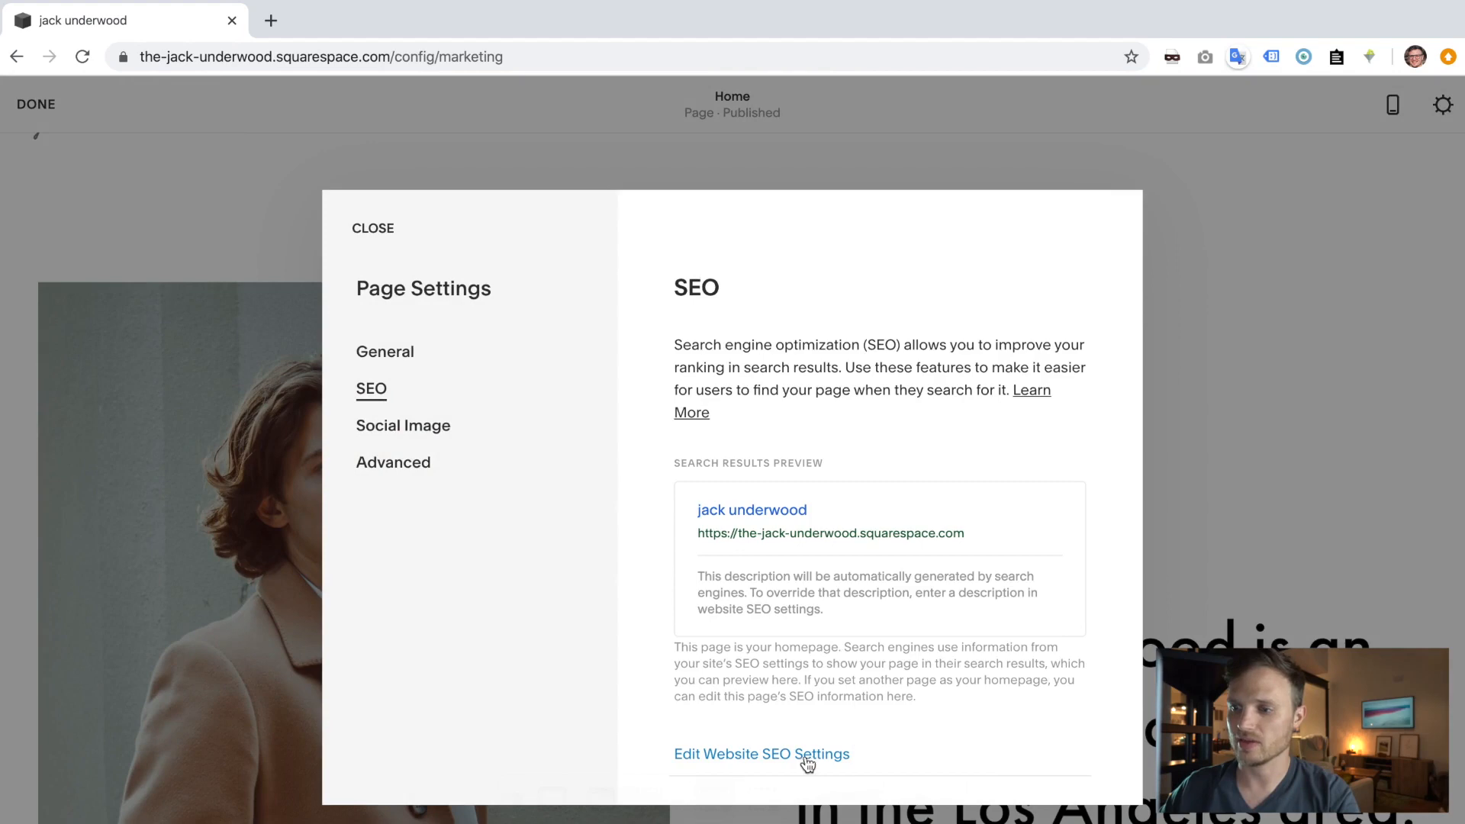
pyautogui.scroll(-1, 783, 662)
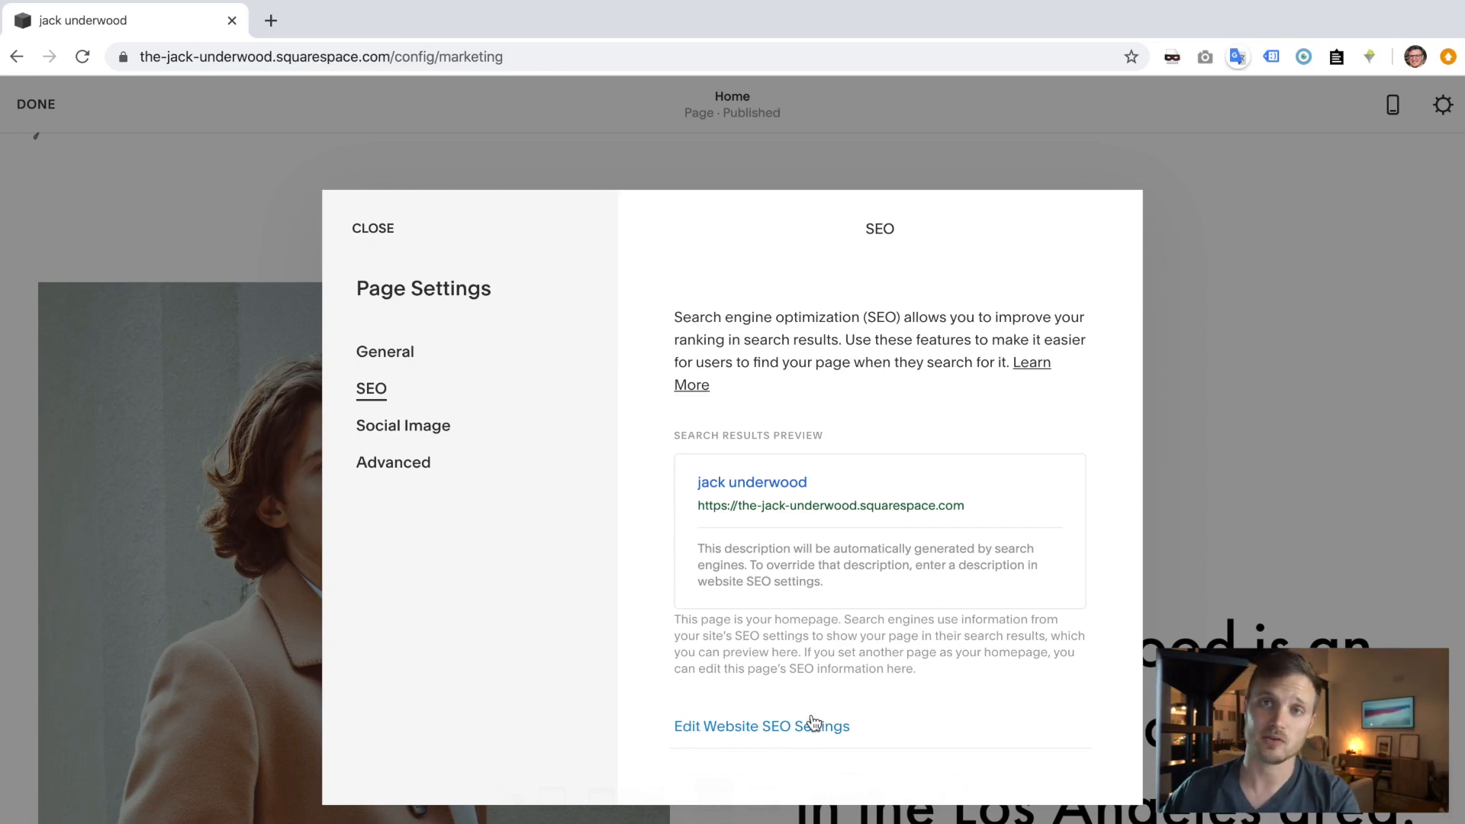
pyautogui.click(764, 728)
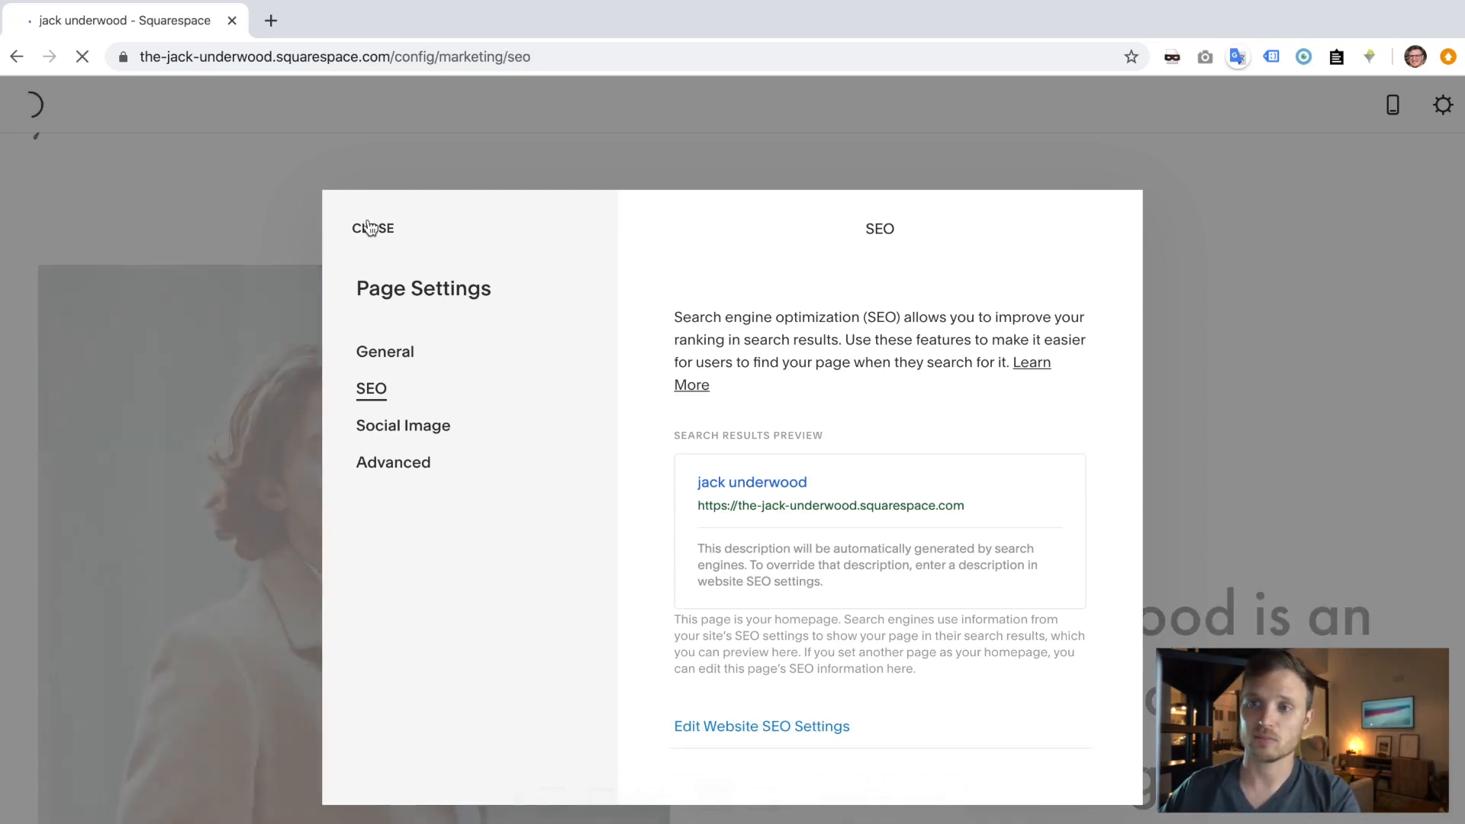
pyautogui.click(377, 229)
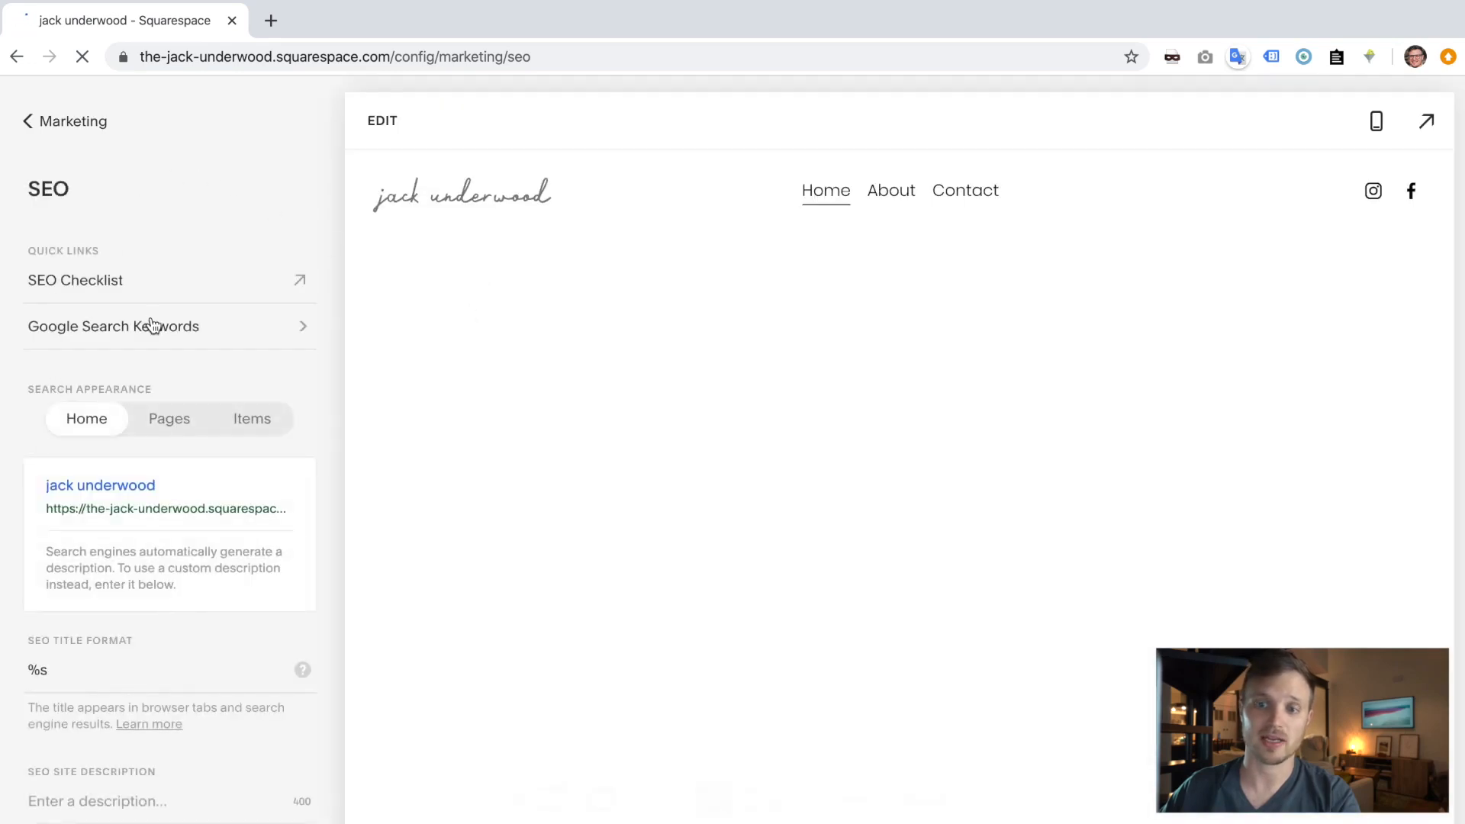
# - Paste the homepage headline as the SEO site description and set the home title to the owner's name
pyautogui.click(121, 803)
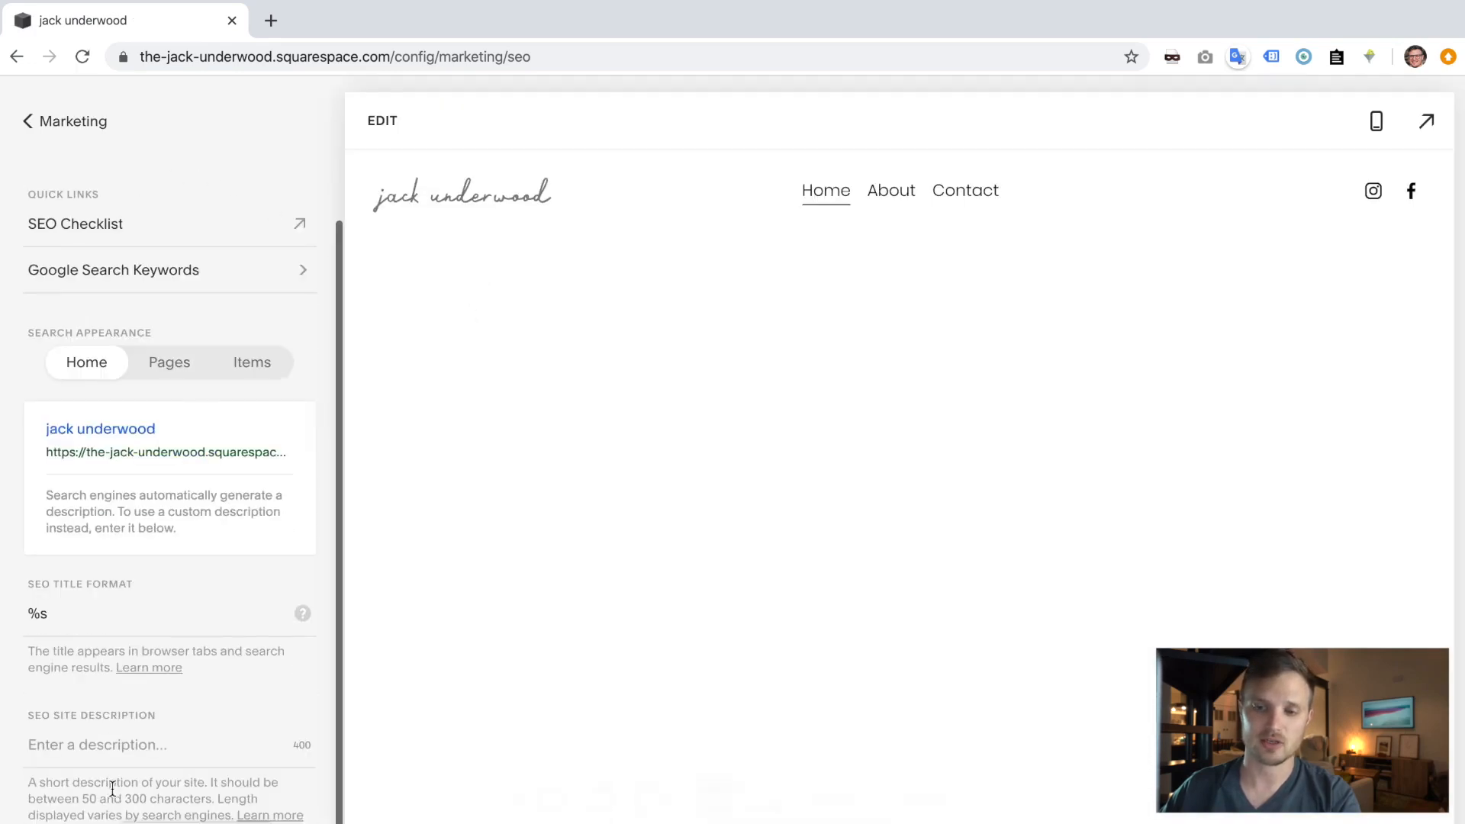
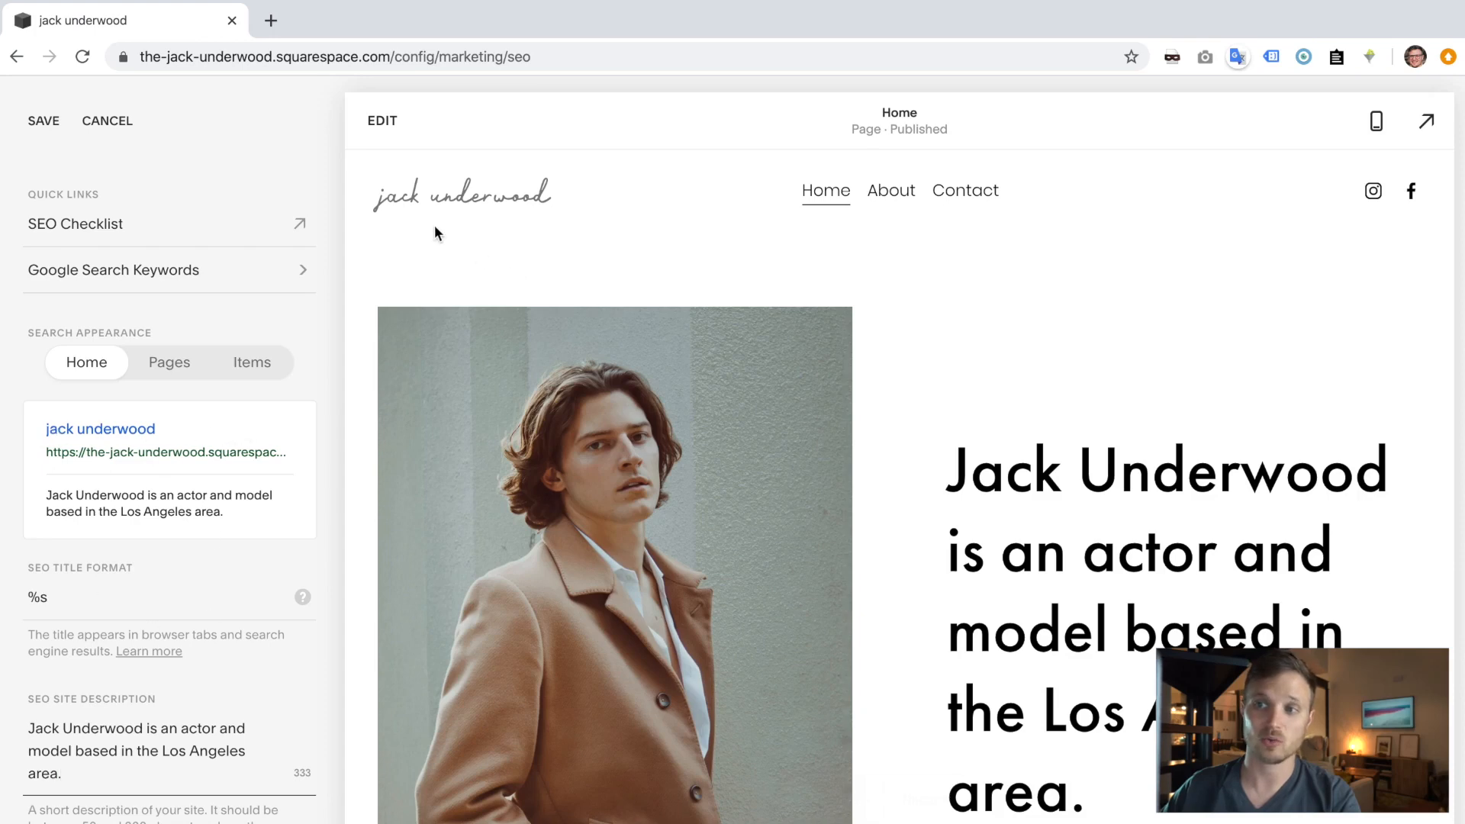
pyautogui.click(79, 597)
pyautogui.press('BackSpace')
pyautogui.press('BackSpace')
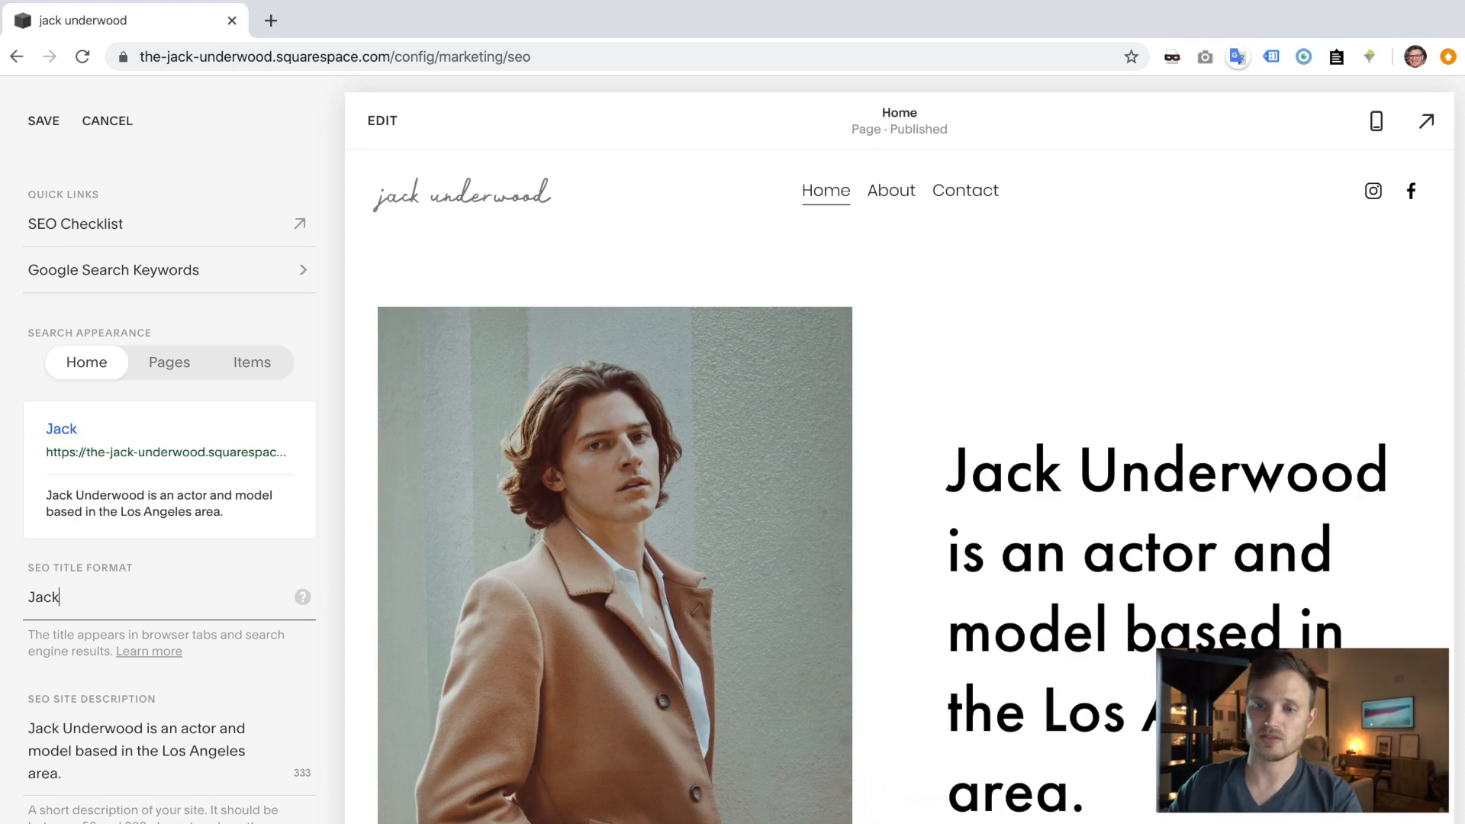
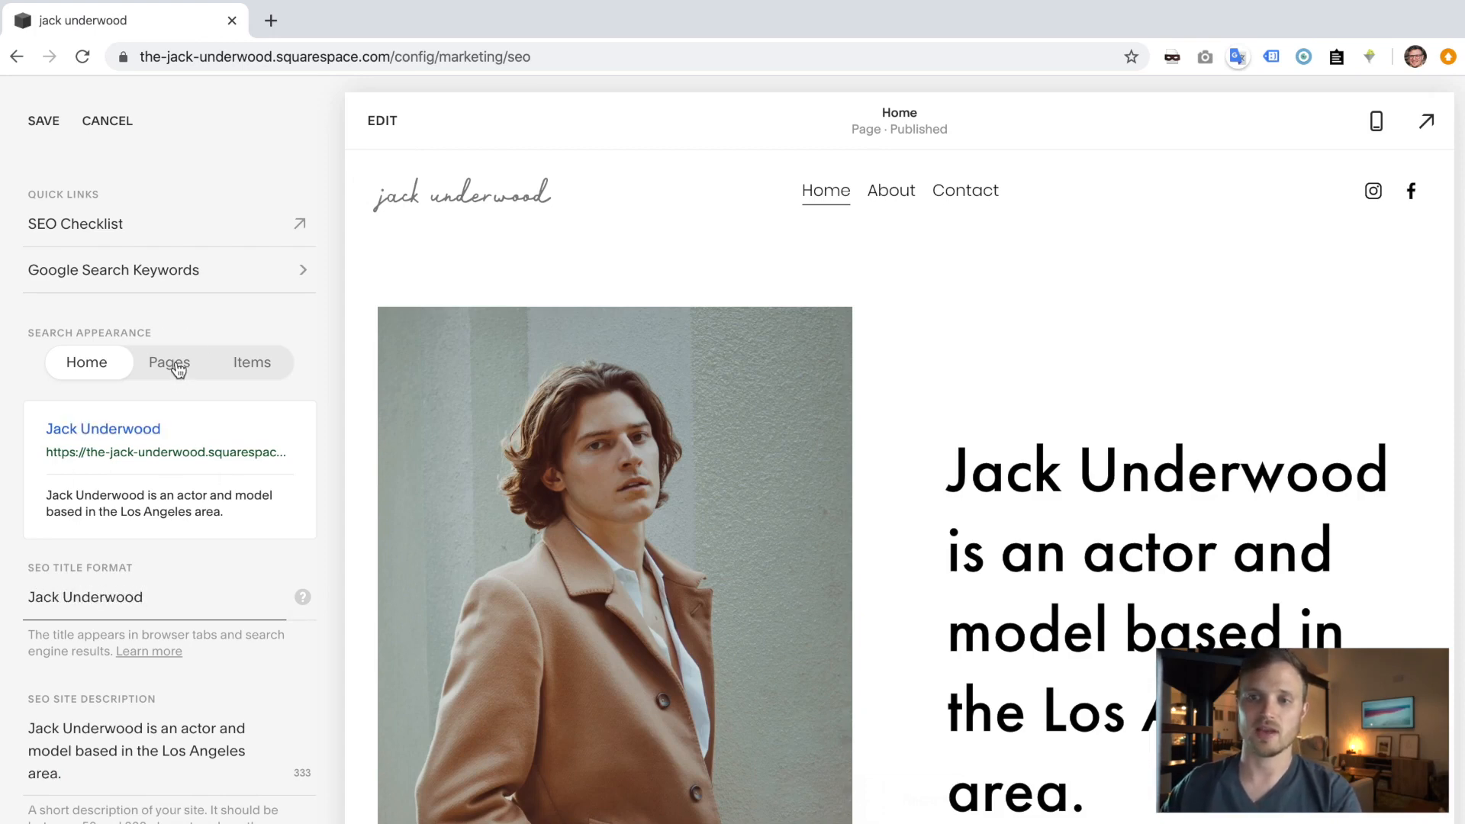
# - Change the page title format to '%p |' followed by the owner's name
pyautogui.click(181, 367)
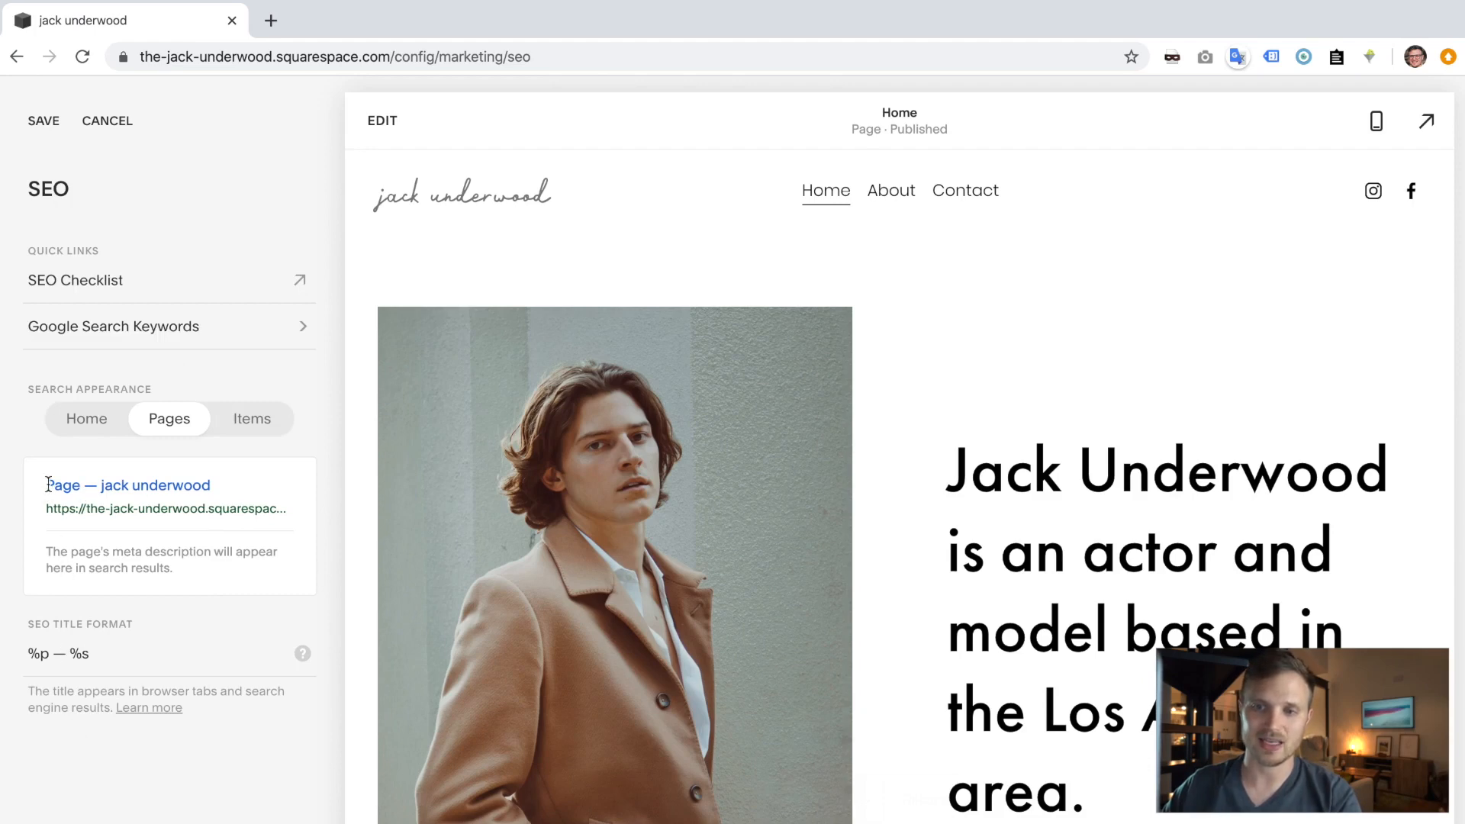
pyautogui.moveTo(49, 485); pyautogui.dragTo(275, 483)
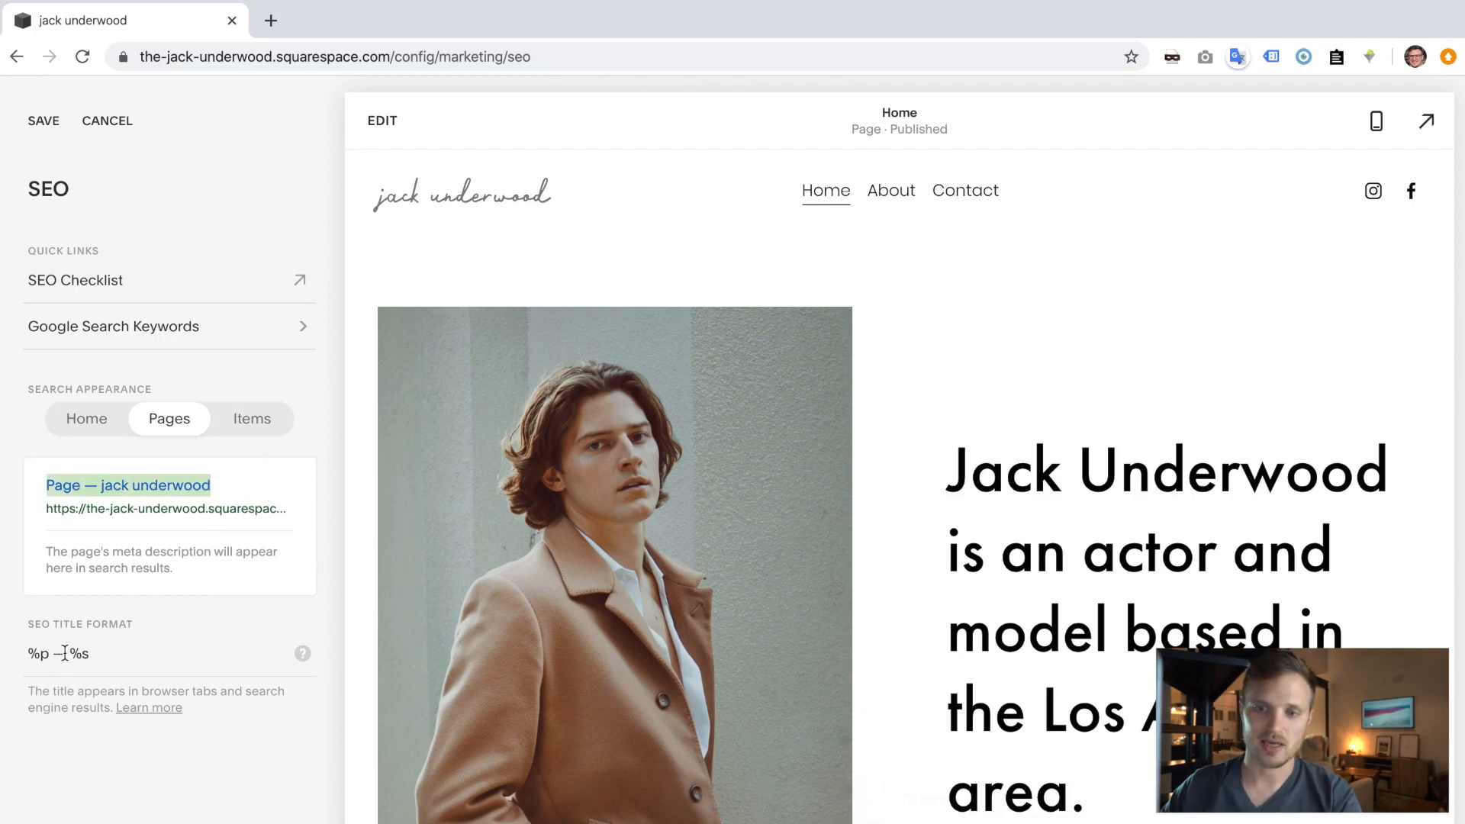
pyautogui.moveTo(109, 653); pyautogui.dragTo(69, 654)
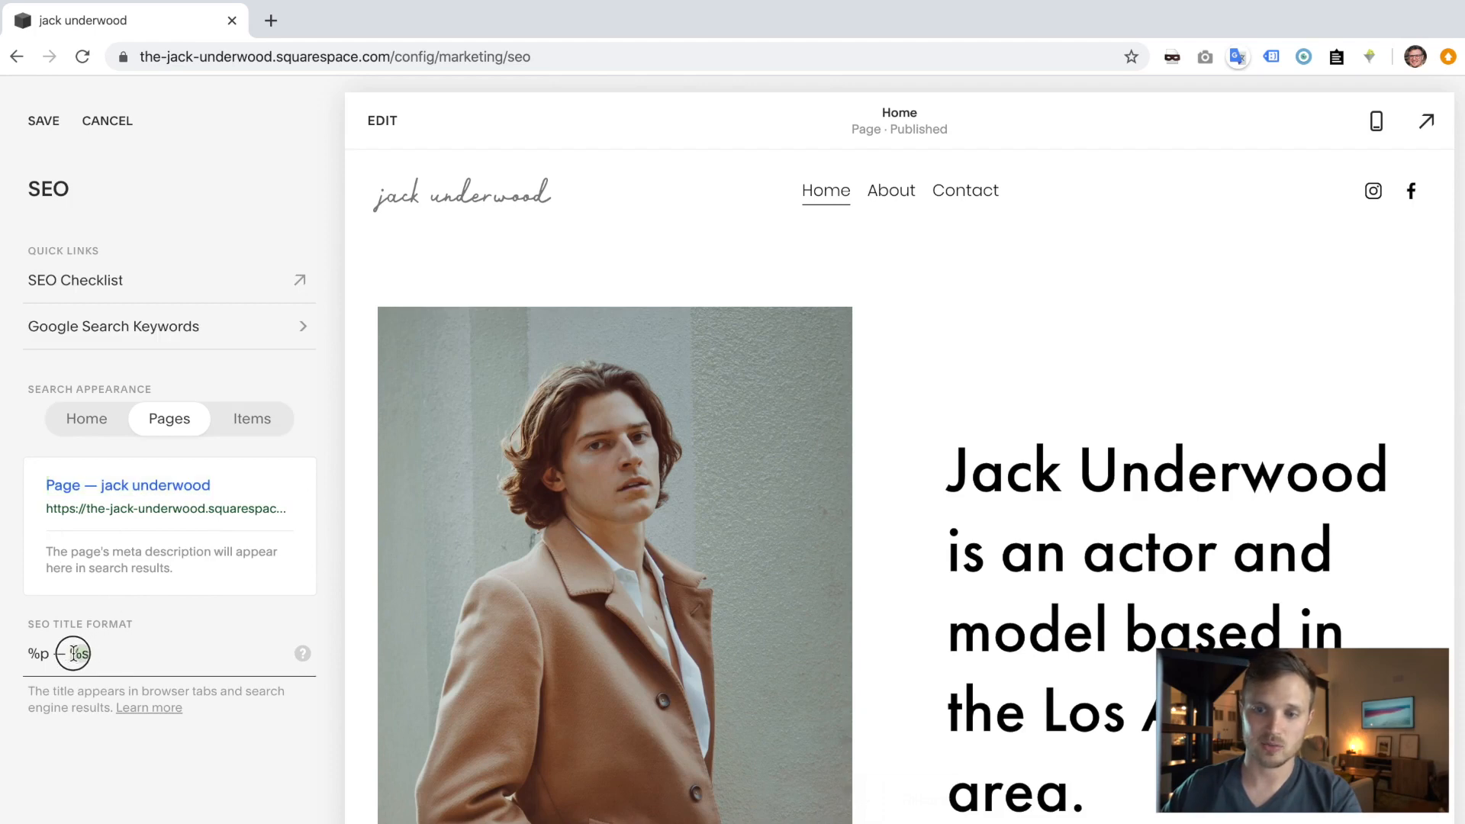
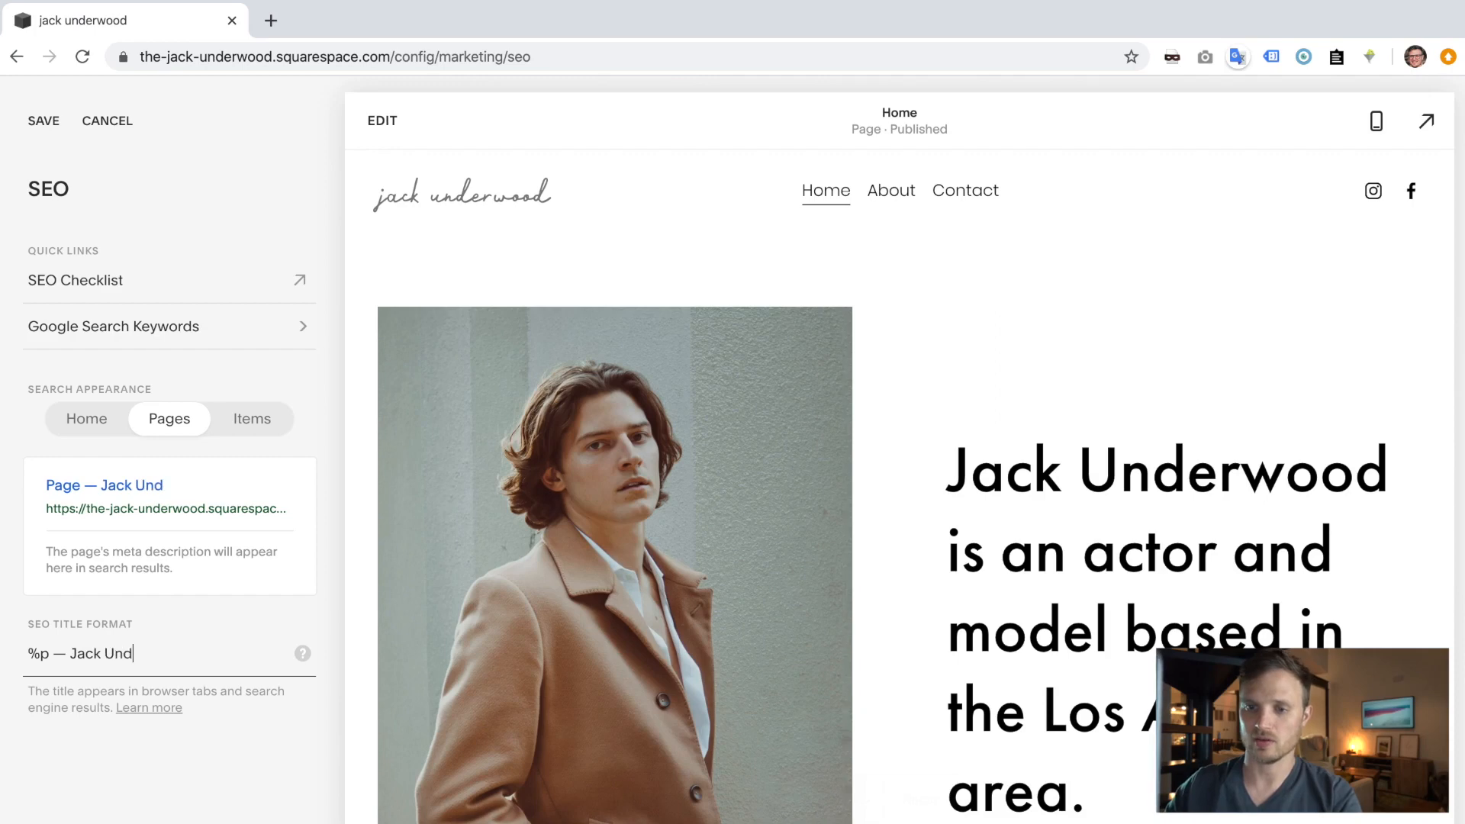
pyautogui.click(66, 653)
pyautogui.press('BackSpace')
pyautogui.press('BackSpace')
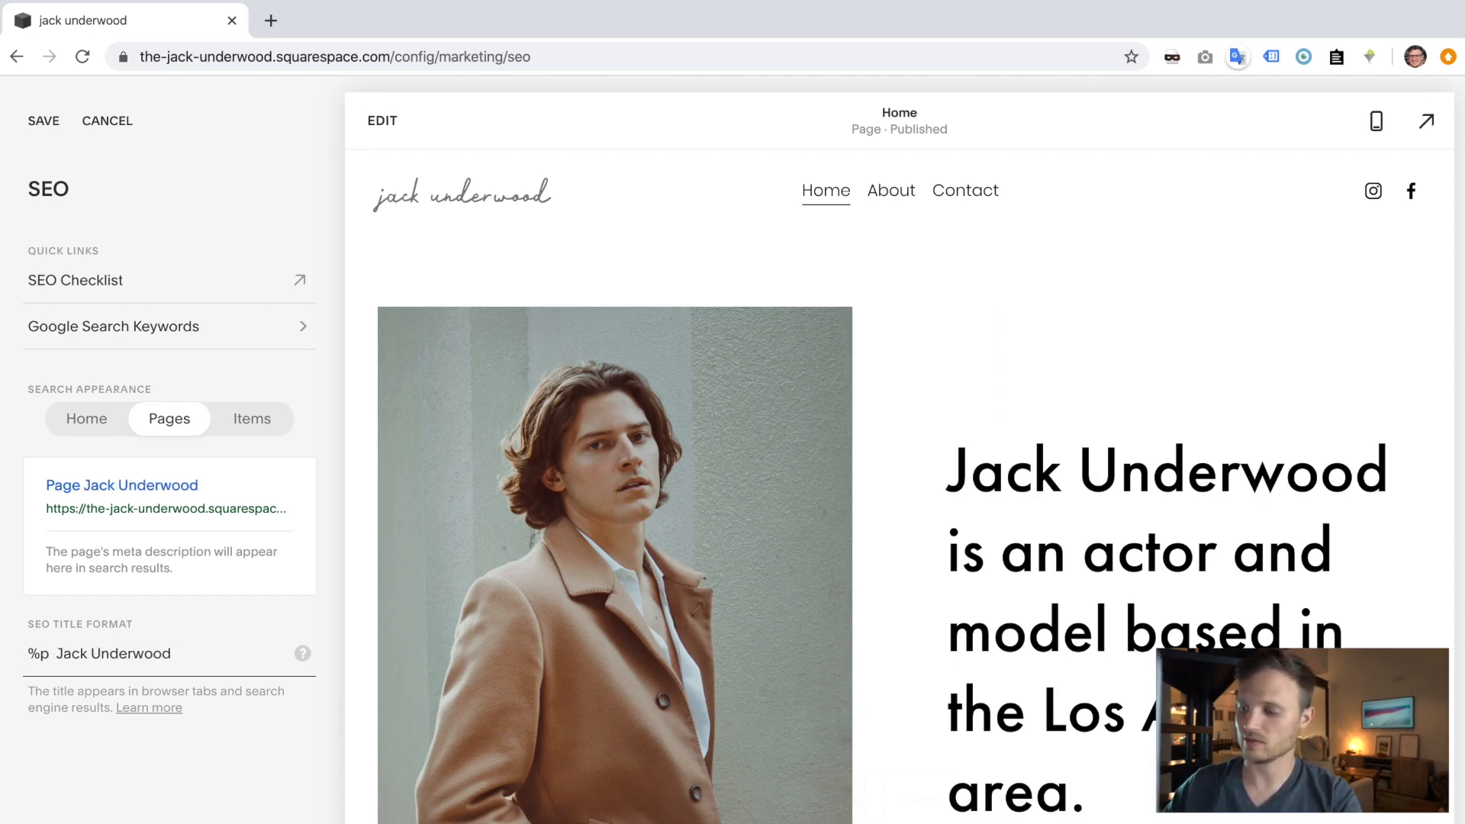
pyautogui.write('|')
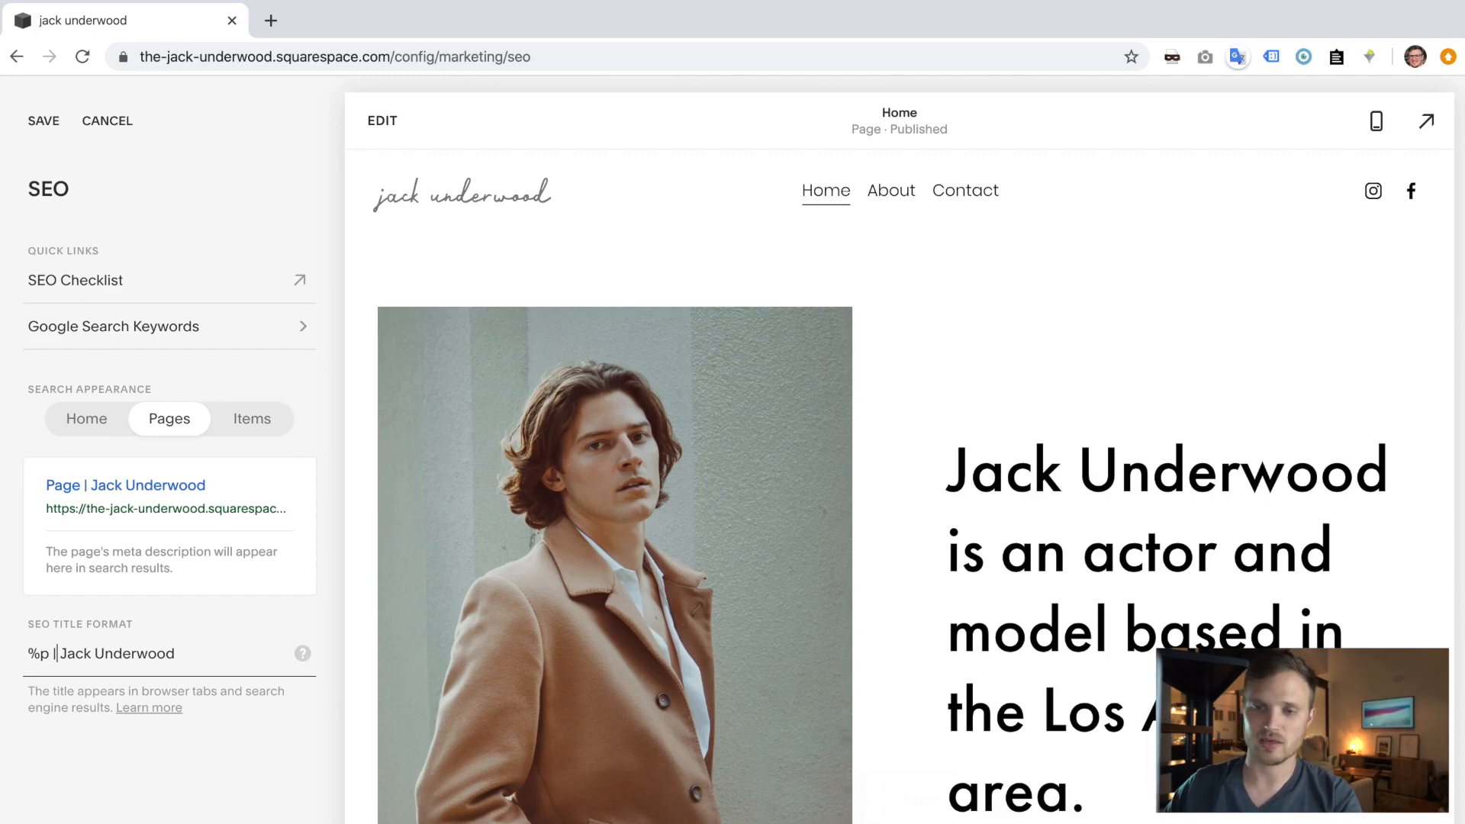
# - Set the item title format to '%i |' plus the owner's name, save, and open the SEO Checklist
pyautogui.click(255, 420)
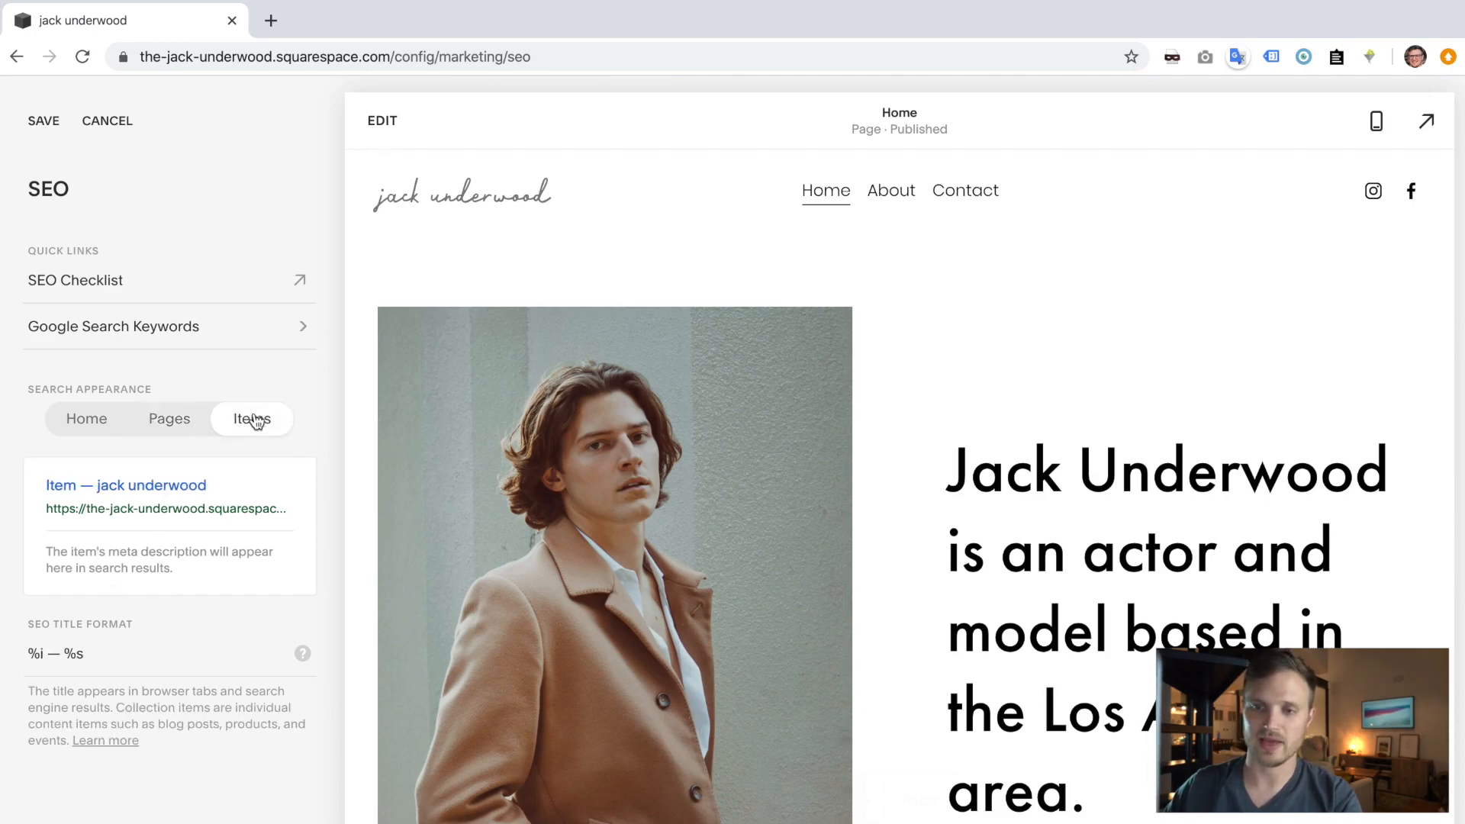
pyautogui.click(62, 655)
pyautogui.press('BackSpace')
pyautogui.press('BackSpace')
pyautogui.write('|')
pyautogui.moveTo(91, 653); pyautogui.dragTo(57, 653)
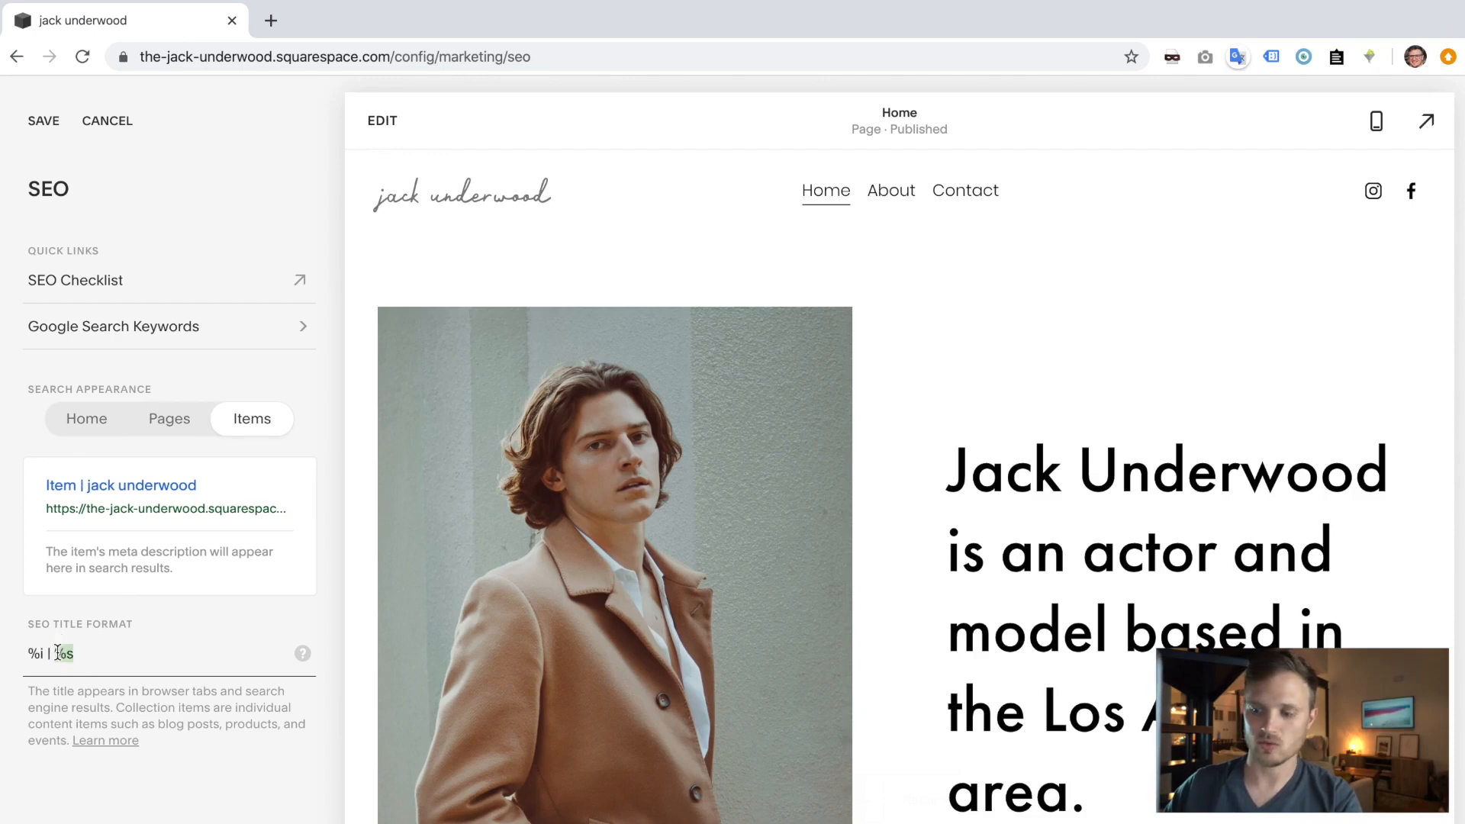
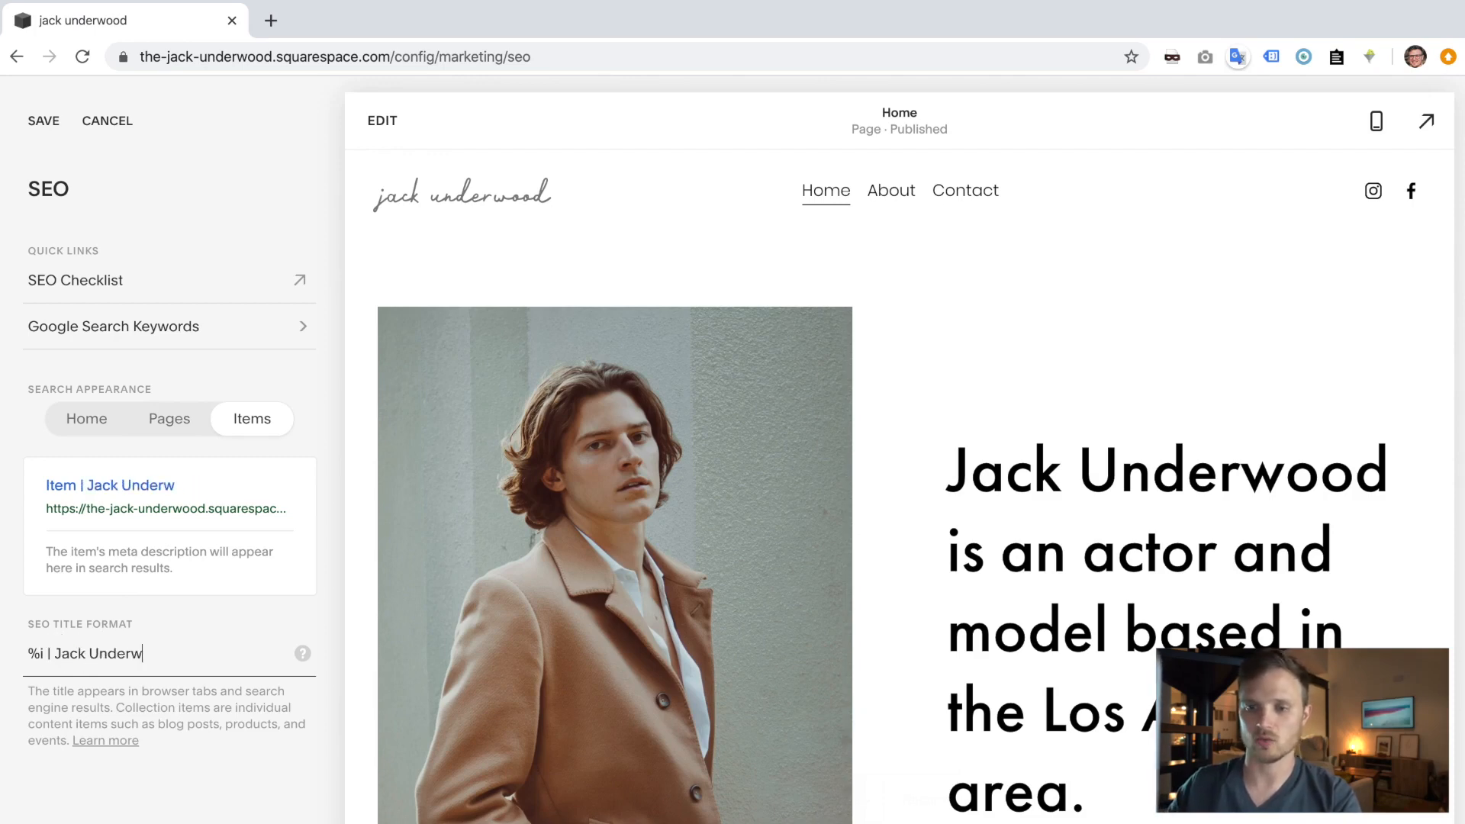
pyautogui.click(38, 128)
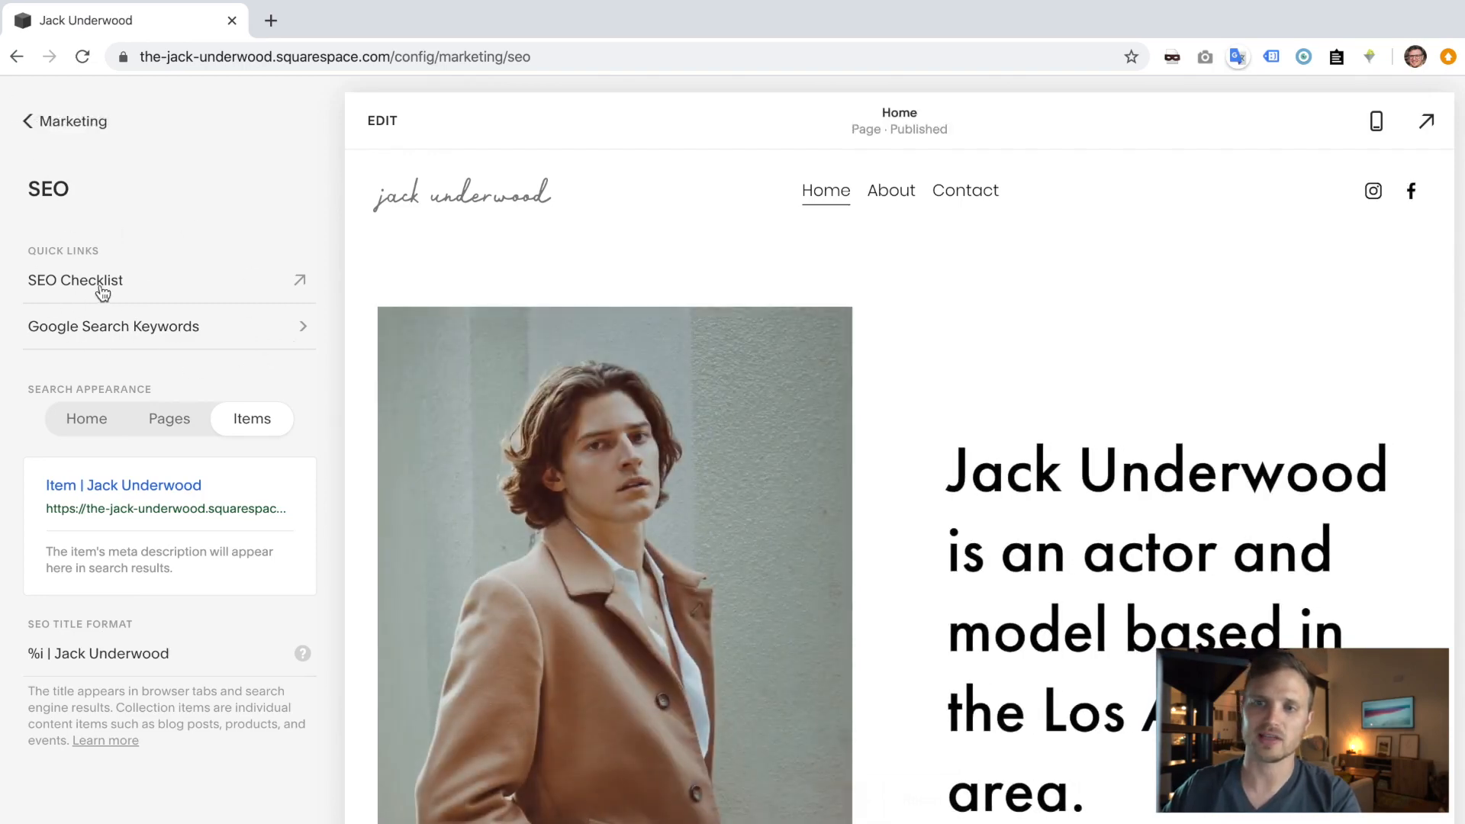
pyautogui.click(101, 290)
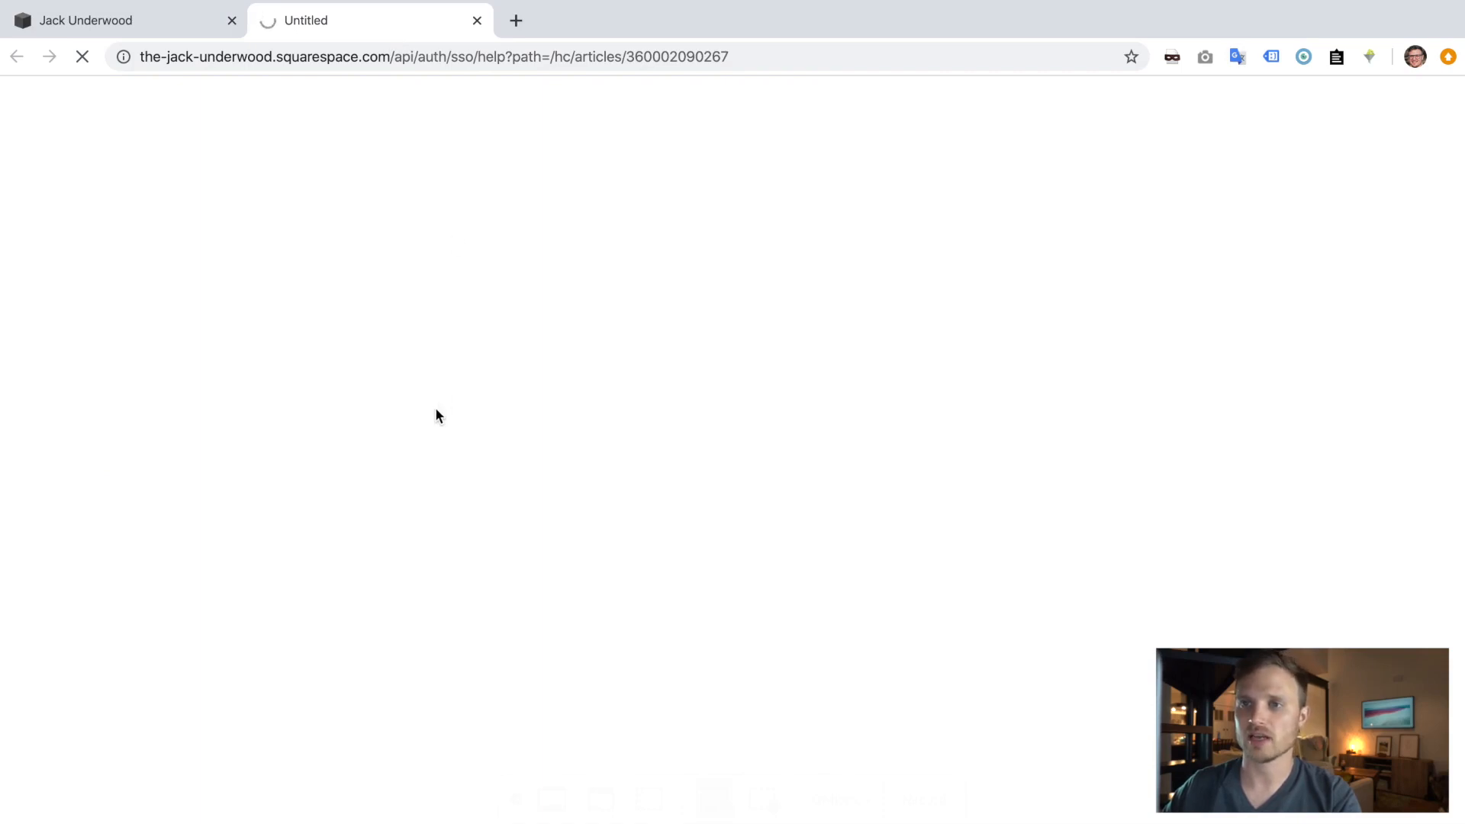
# - Read through the SEO checklist's before-launch and at-launch tips, then return to the Marketing settings list
pyautogui.click(147, 29)
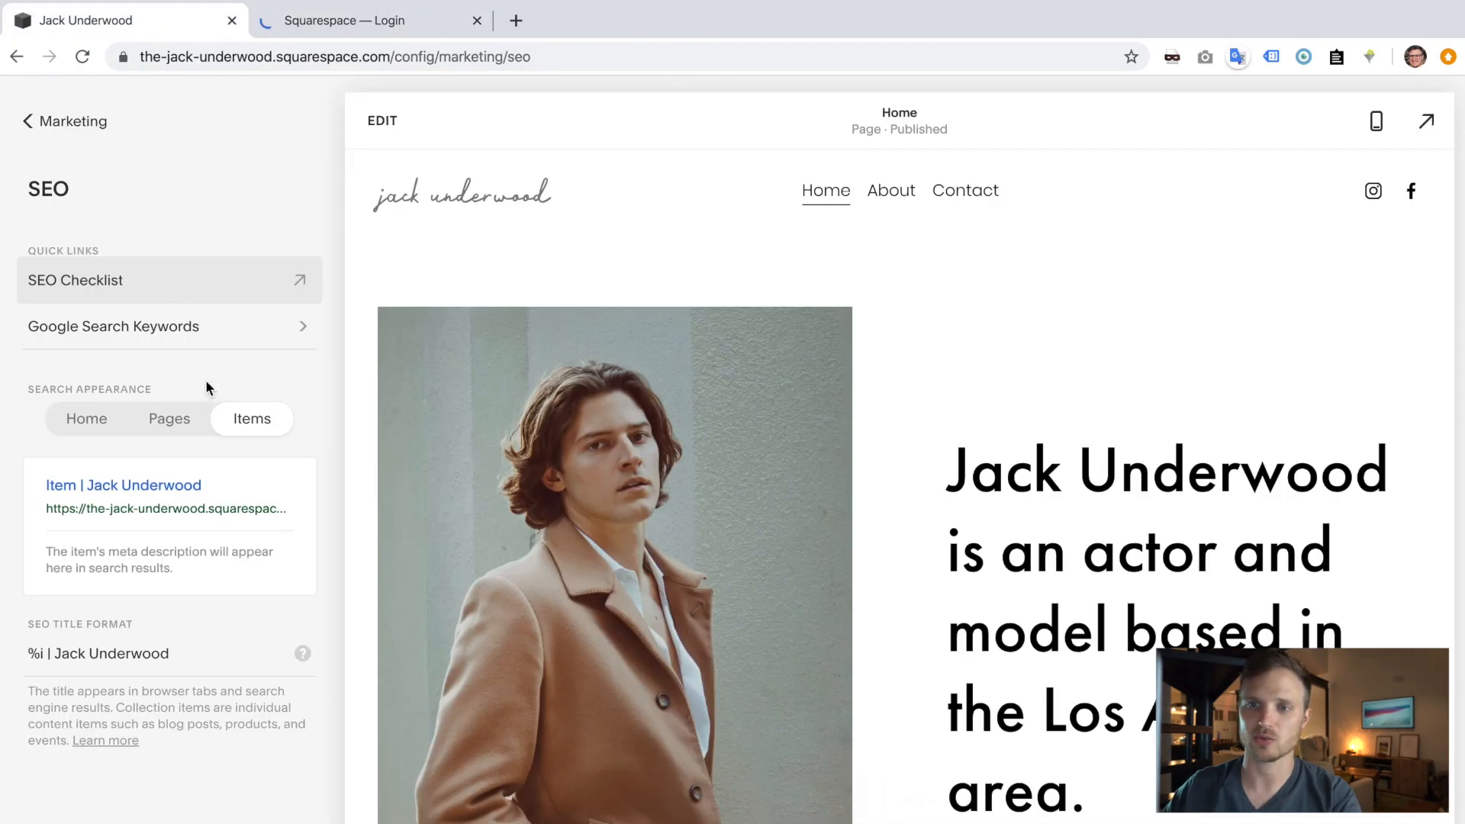
pyautogui.click(390, 22)
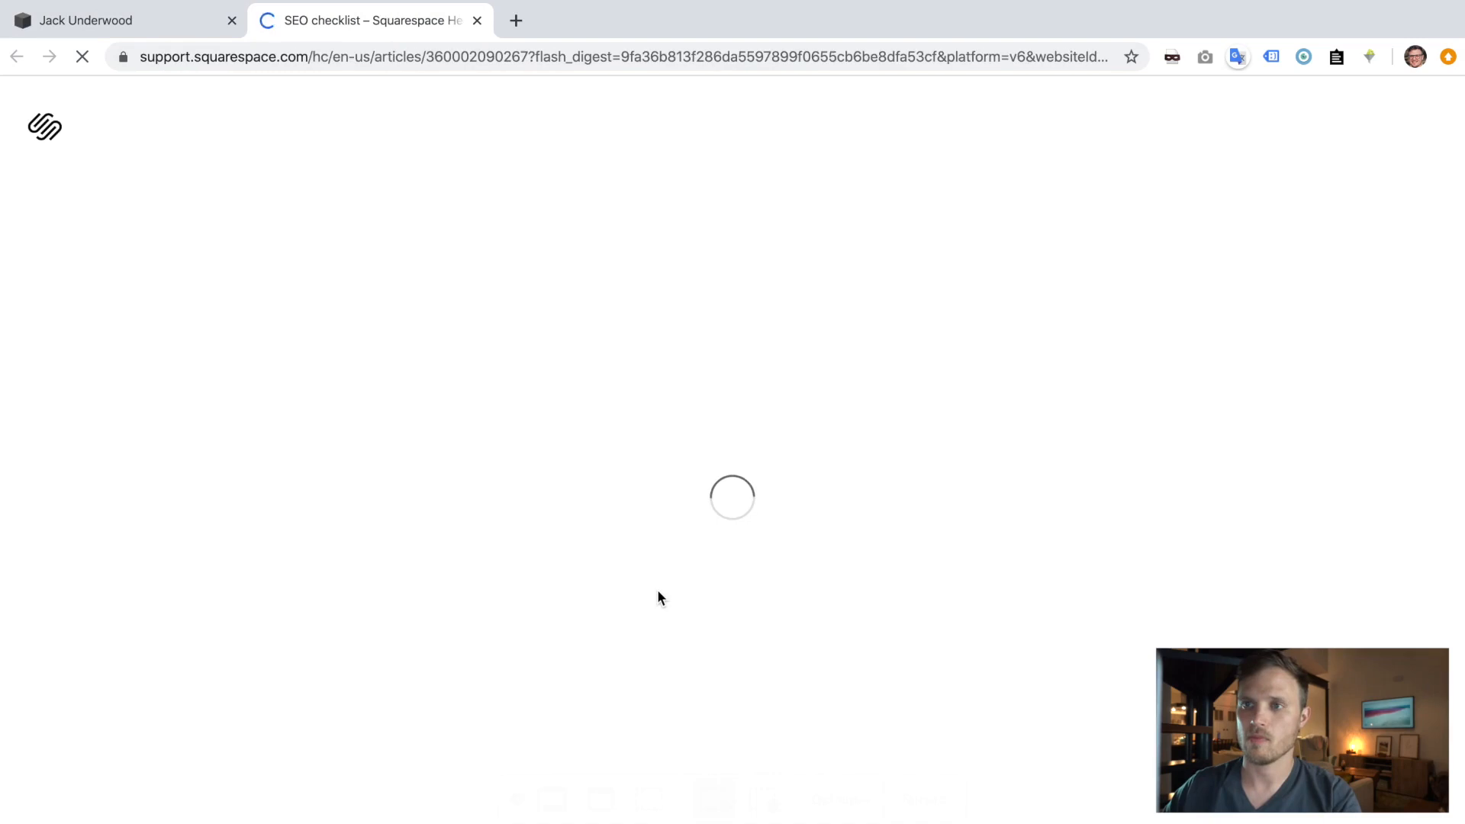
pyautogui.scroll(-9, 656, 499)
pyautogui.scroll(-15, 657, 505)
pyautogui.scroll(9, 663, 527)
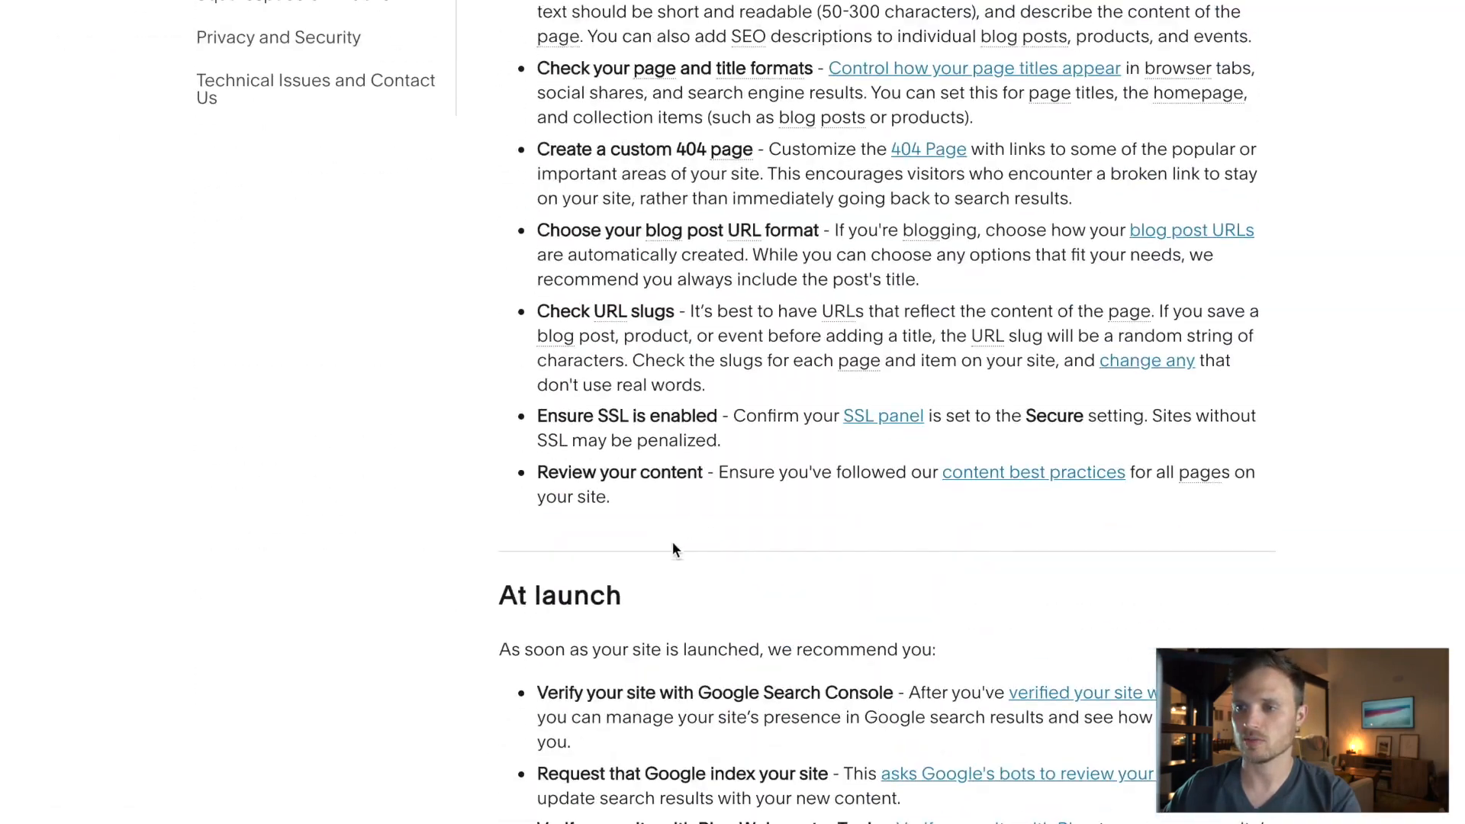
pyautogui.scroll(8, 620, 171)
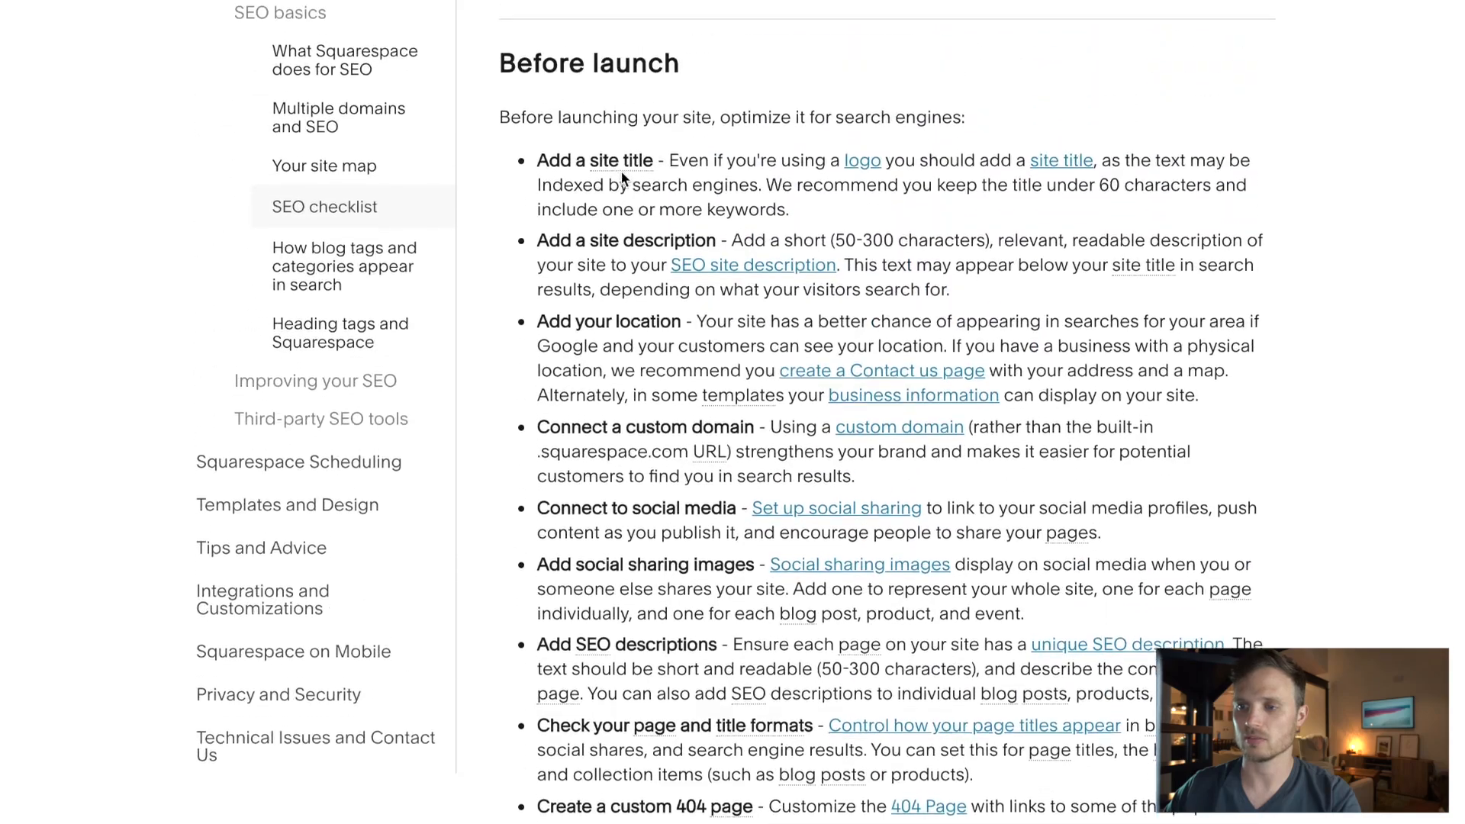
pyautogui.hotkey('ctrl', 'Left')
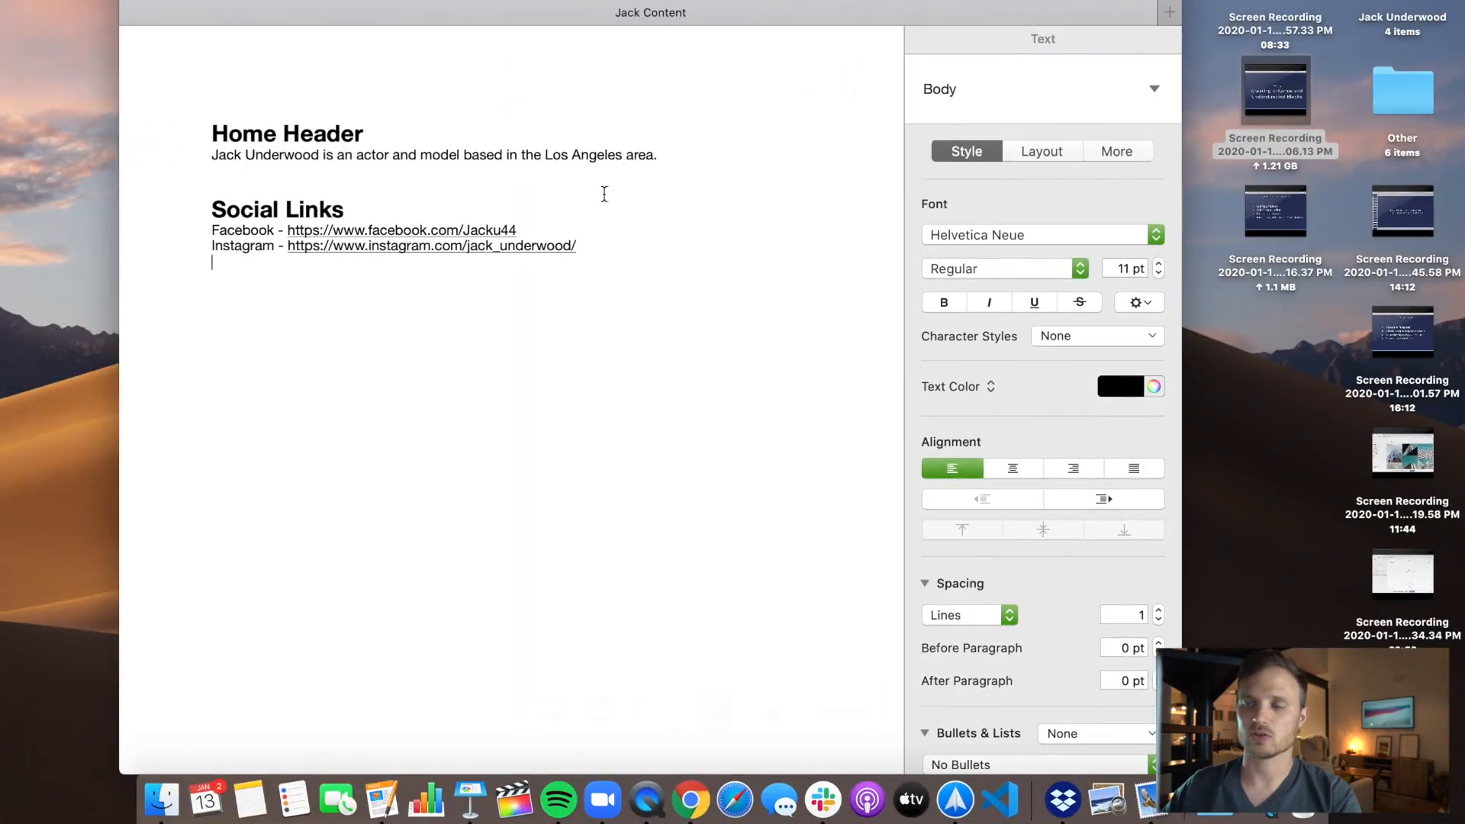
pyautogui.hotkey('ctrl', 'Right')
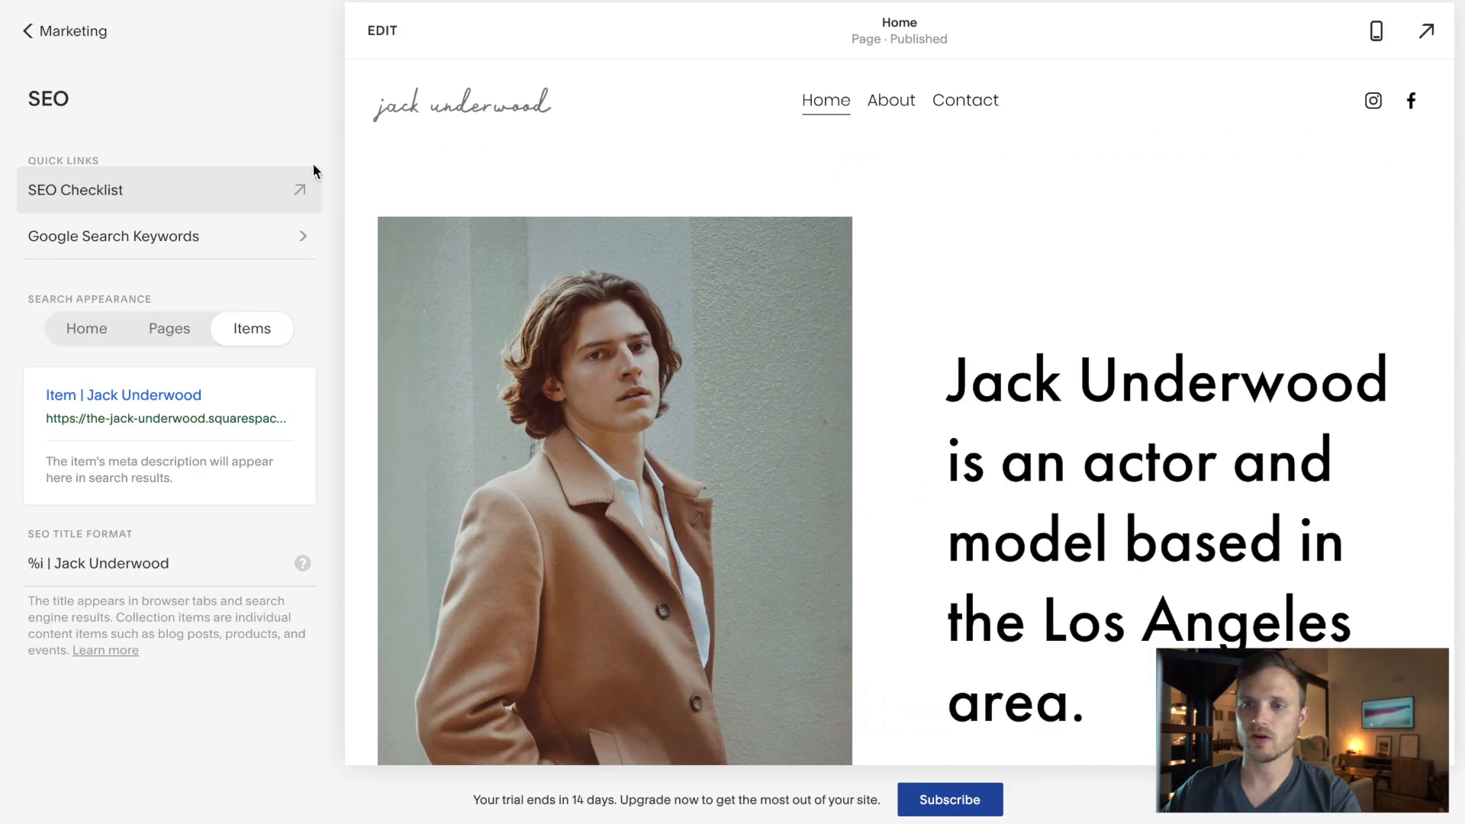
pyautogui.click(65, 41)
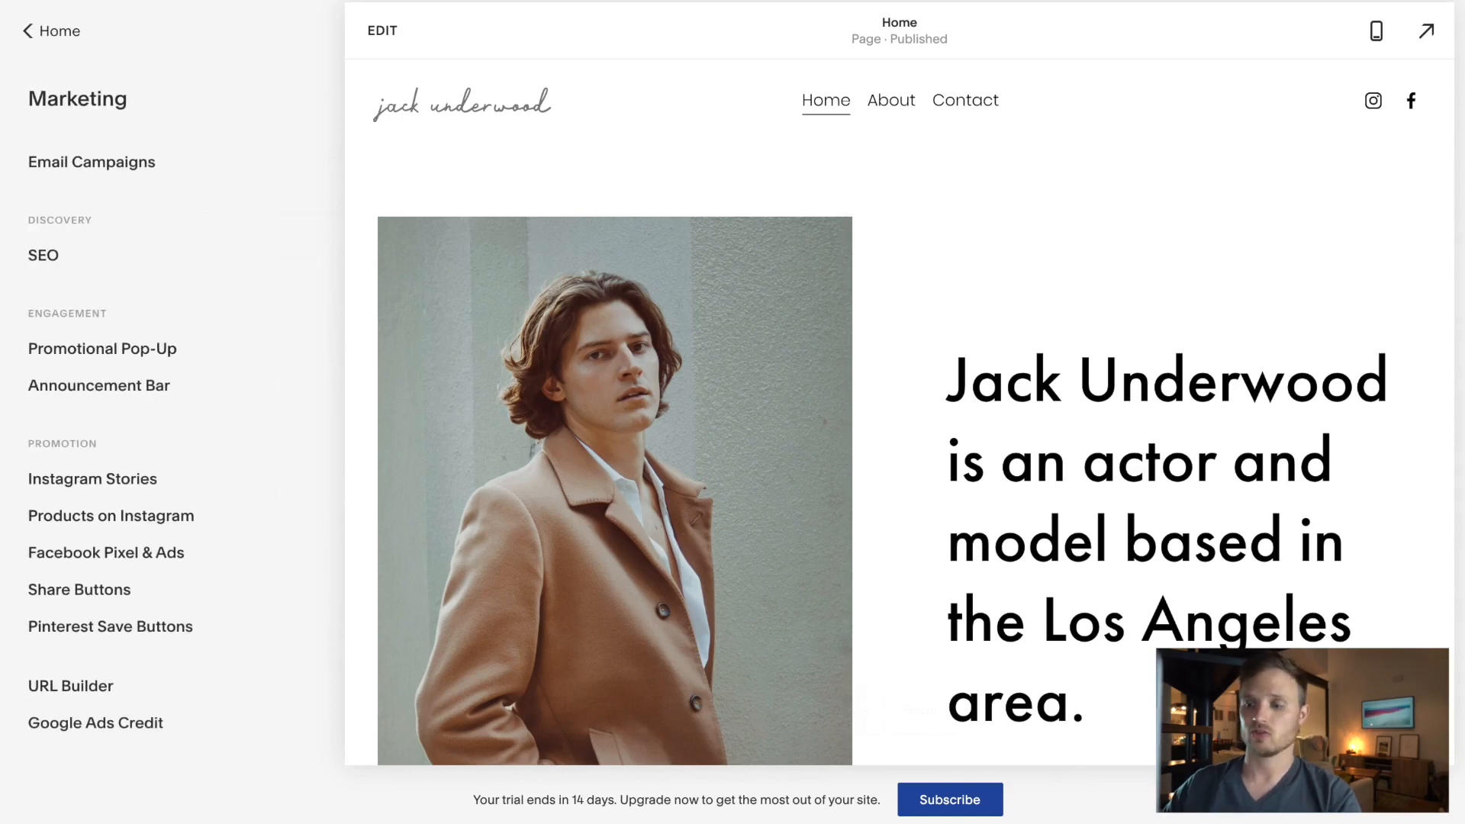
pyautogui.press('super+t')
pyautogui.write('squares')
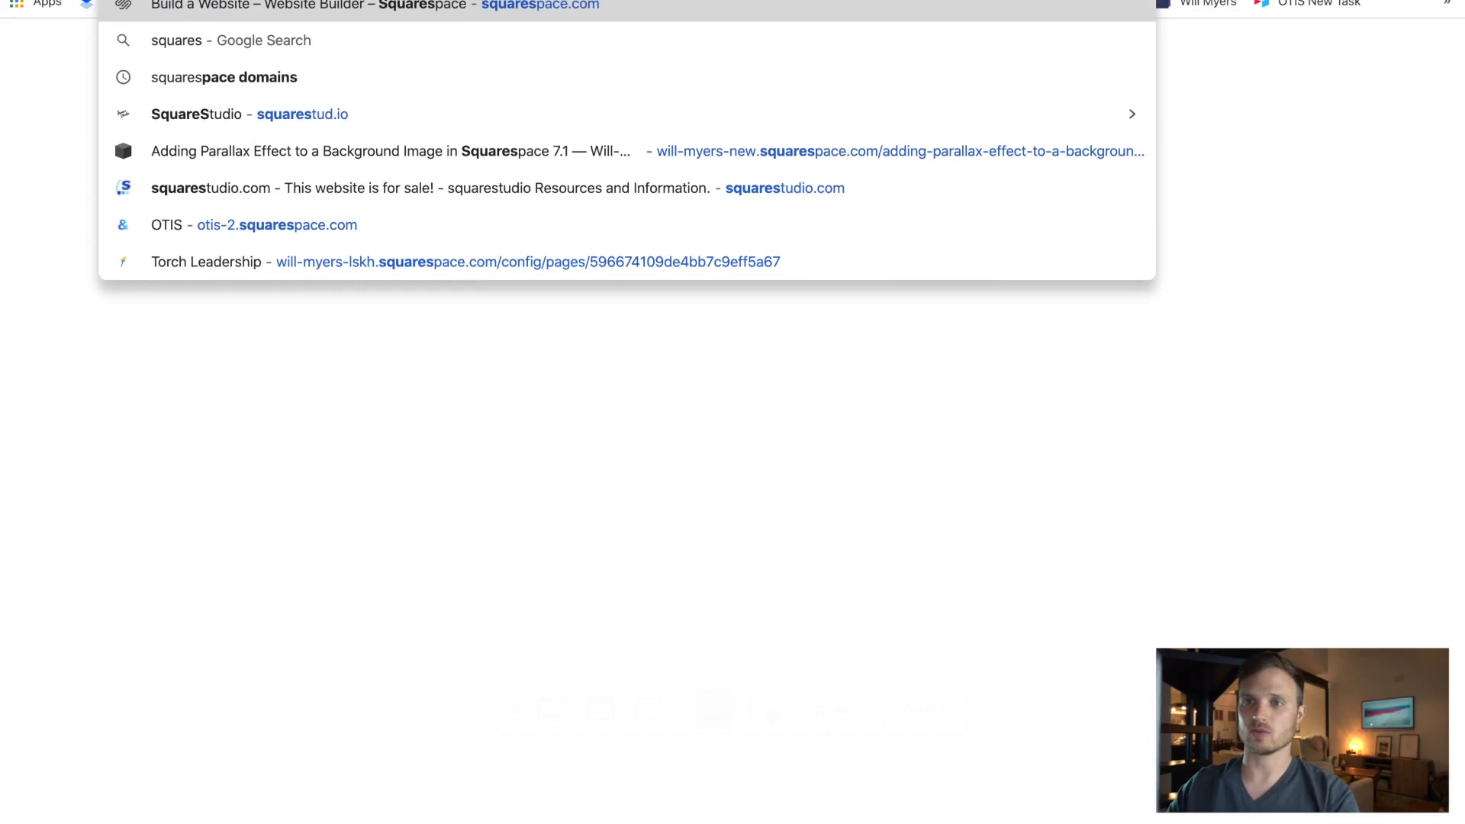
pyautogui.write('pace domains')
pyautogui.press('Return')
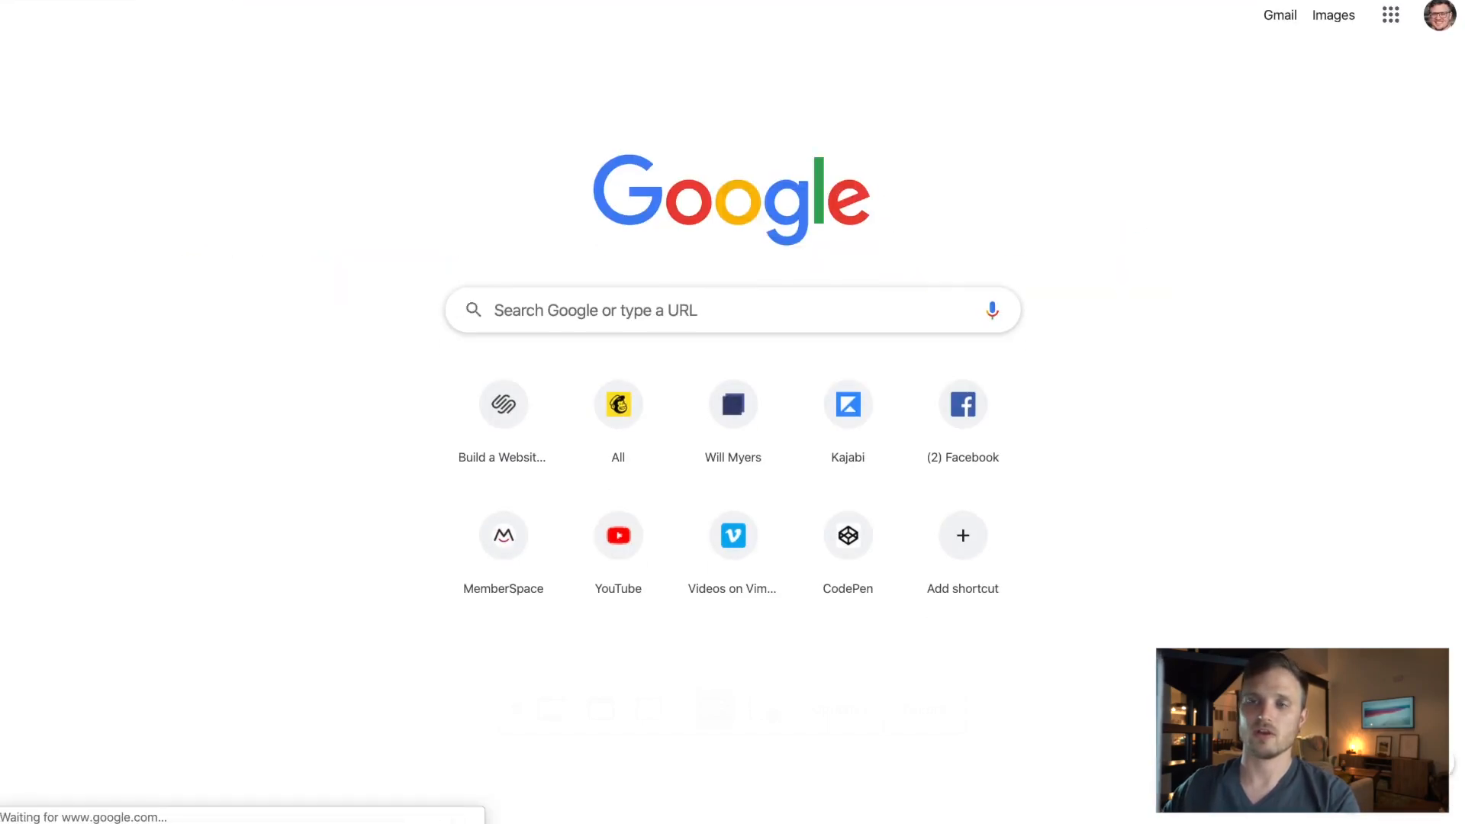
pyautogui.click(330, 498)
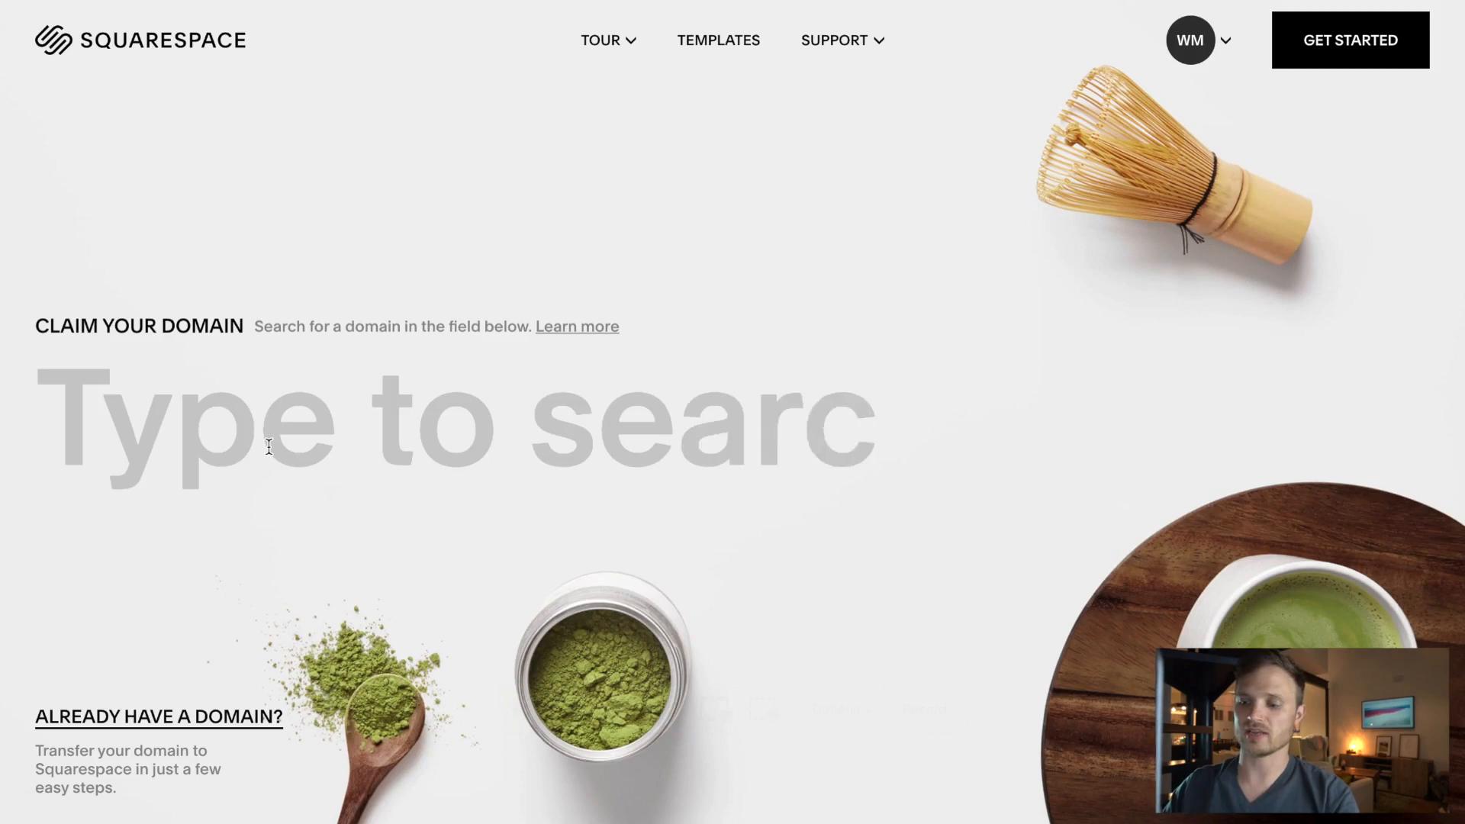
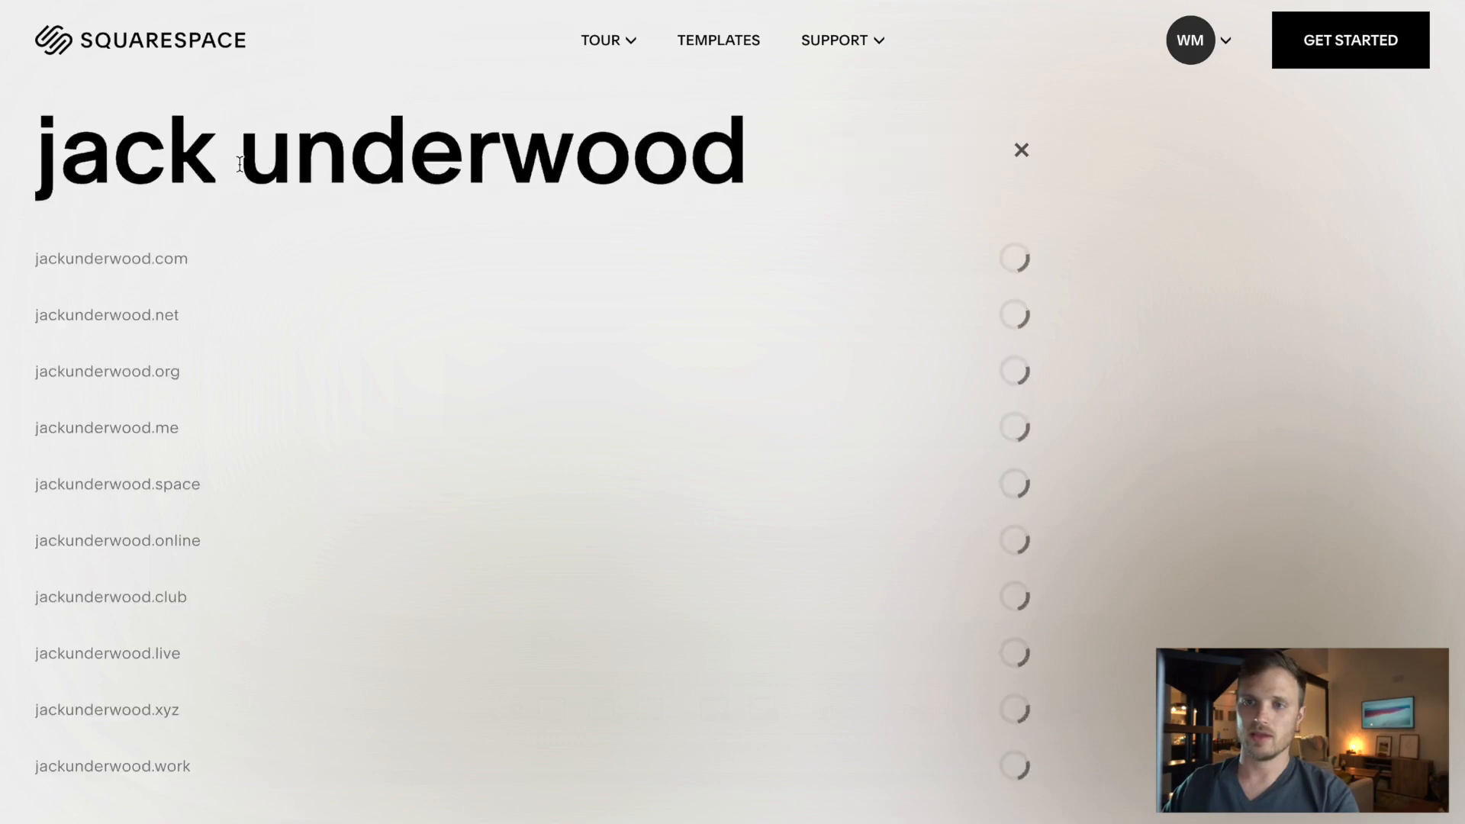
pyautogui.click(241, 163)
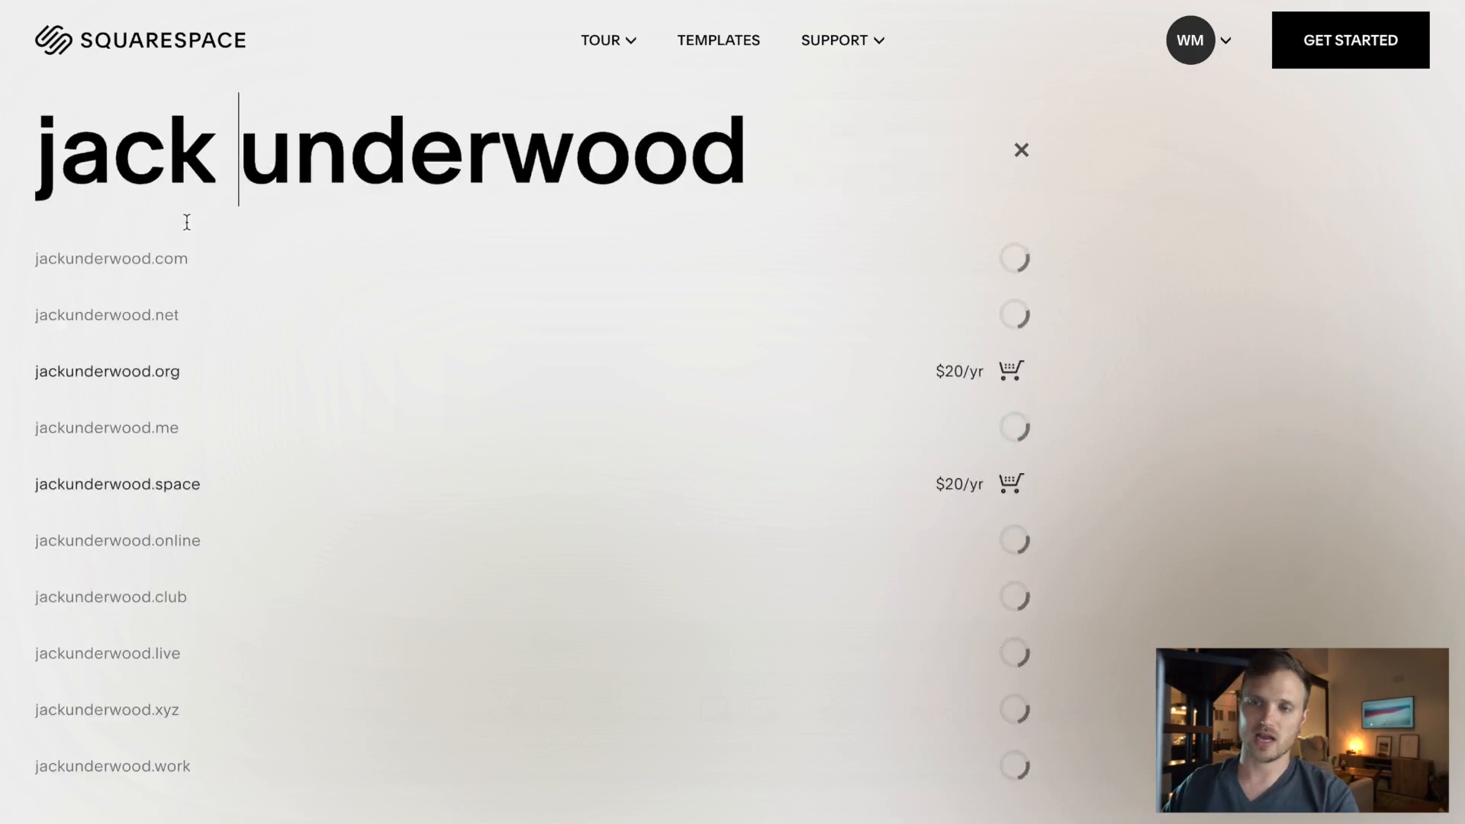
pyautogui.press('BackSpace')
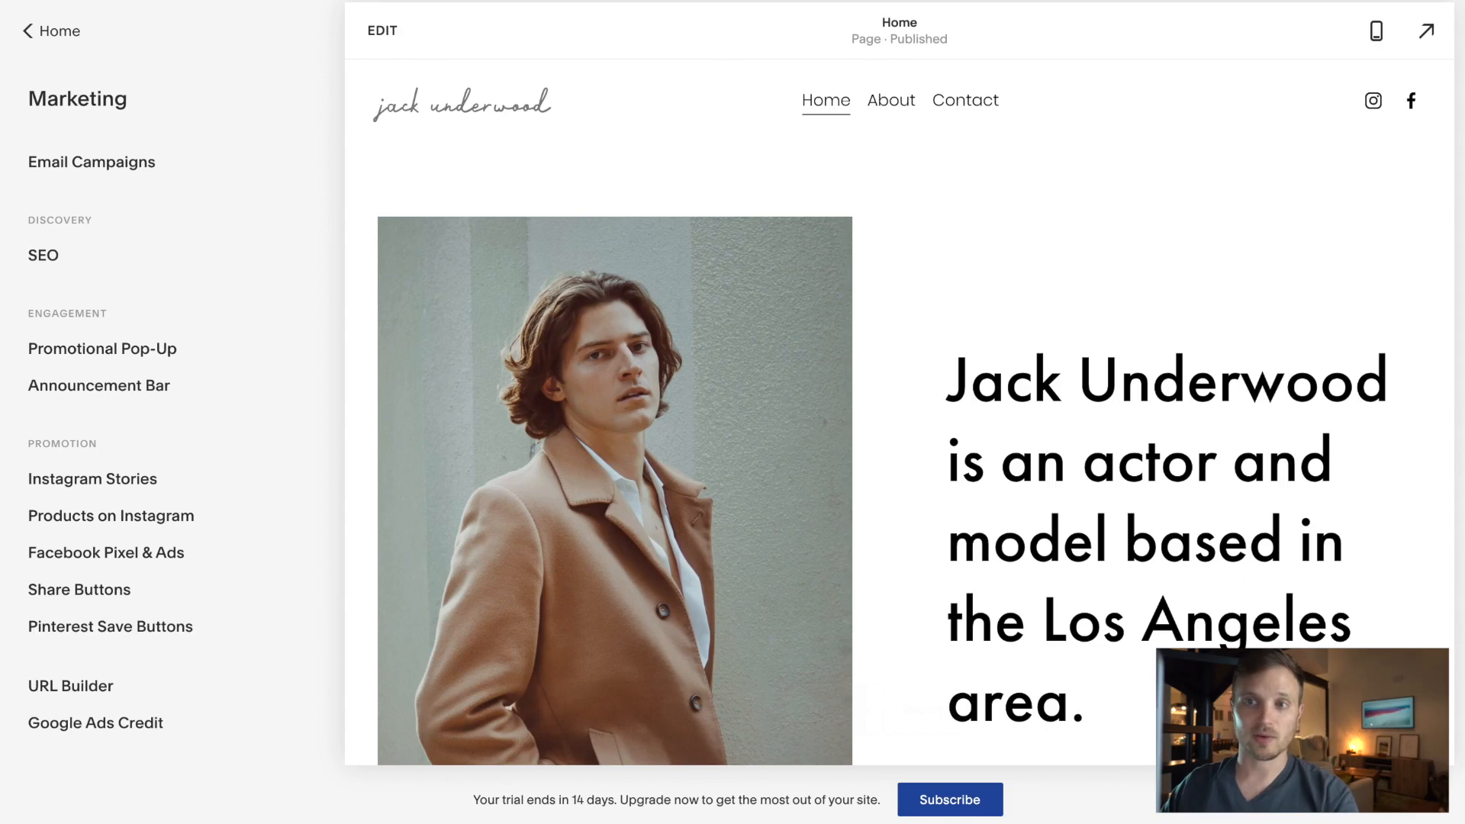
# - Open the Domains settings and briefly look at the domain search
pyautogui.click(55, 36)
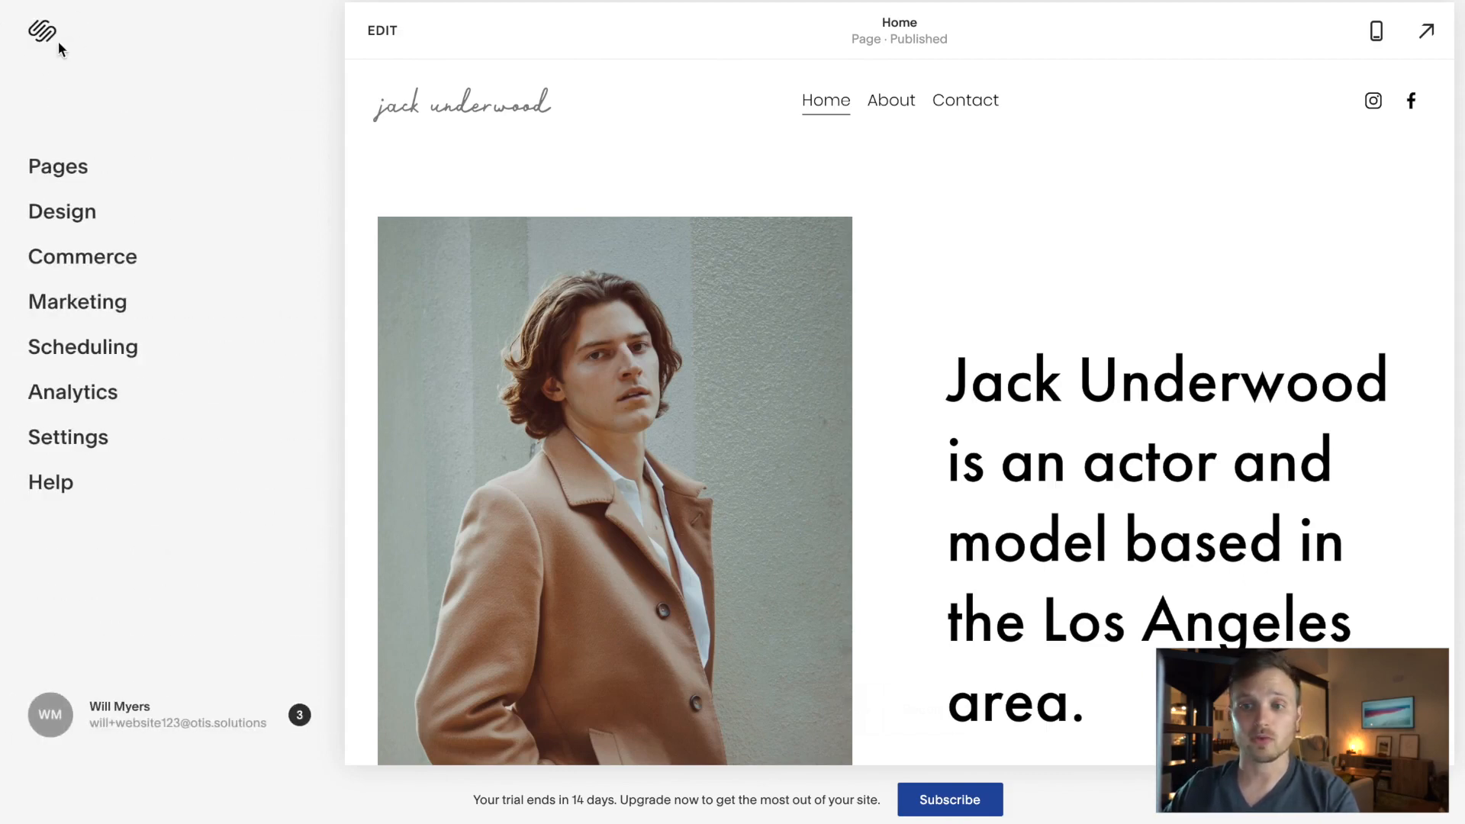
pyautogui.click(92, 444)
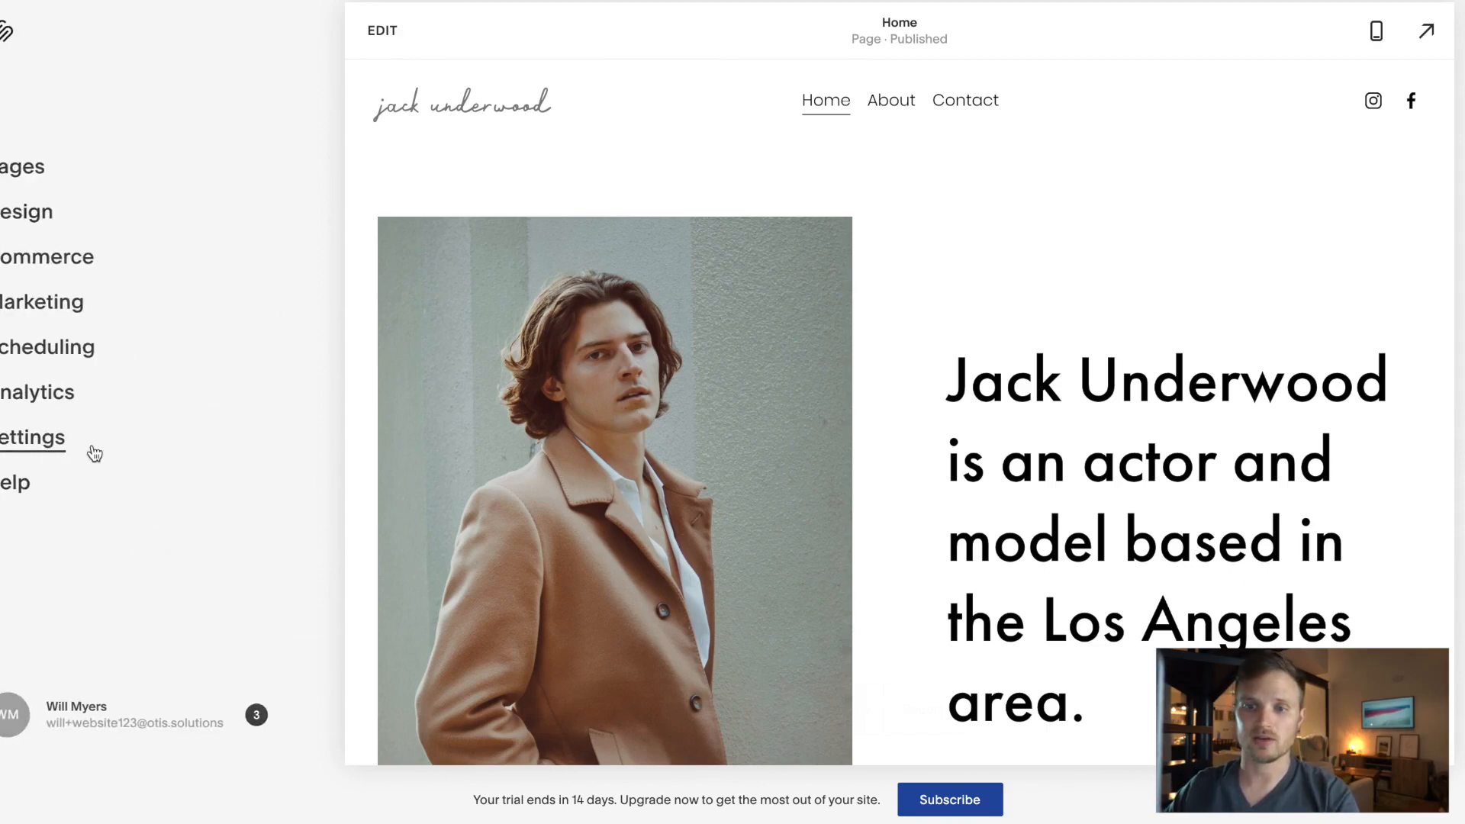
pyautogui.click(89, 465)
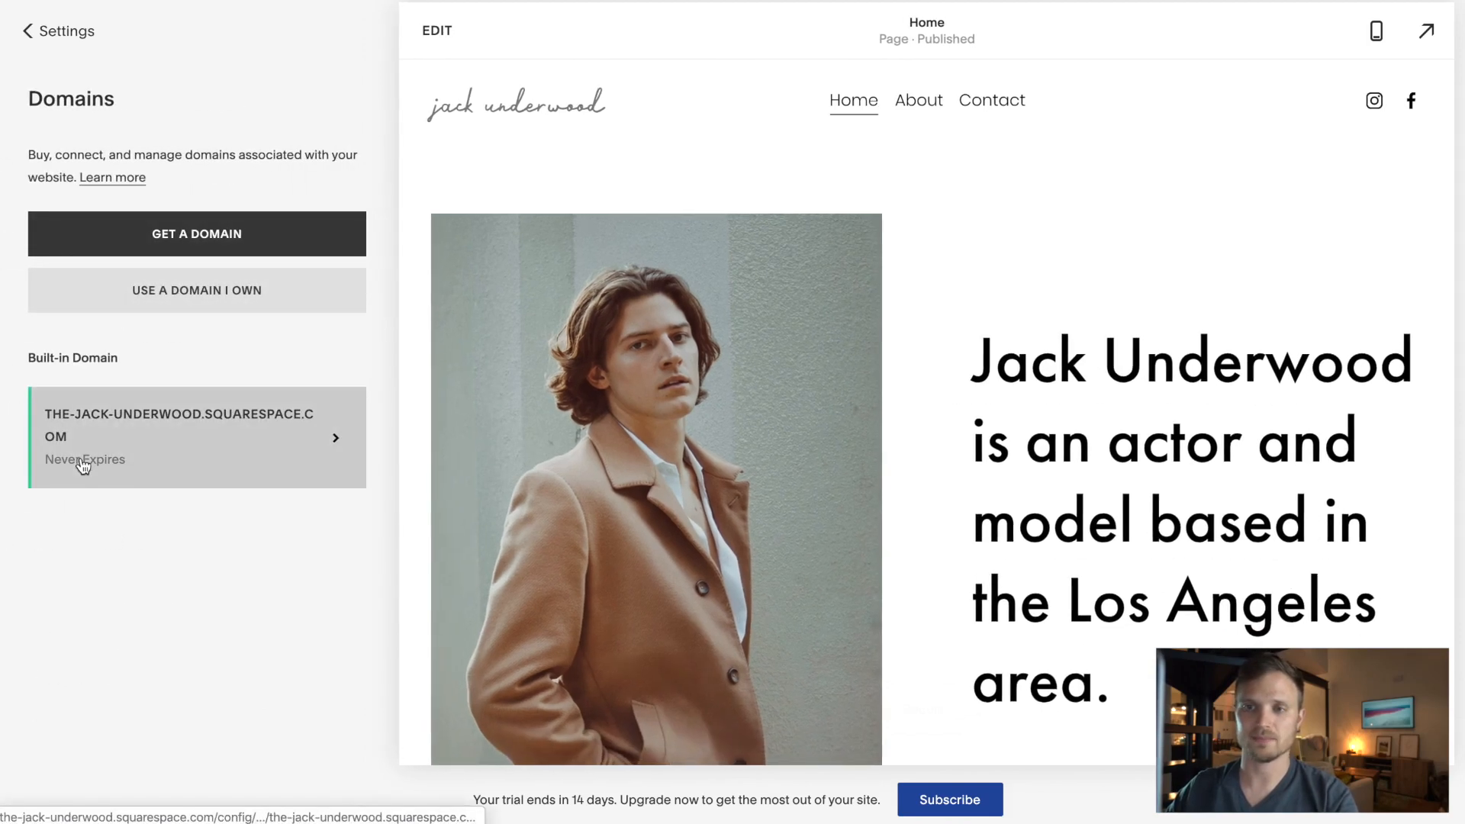
pyautogui.click(190, 234)
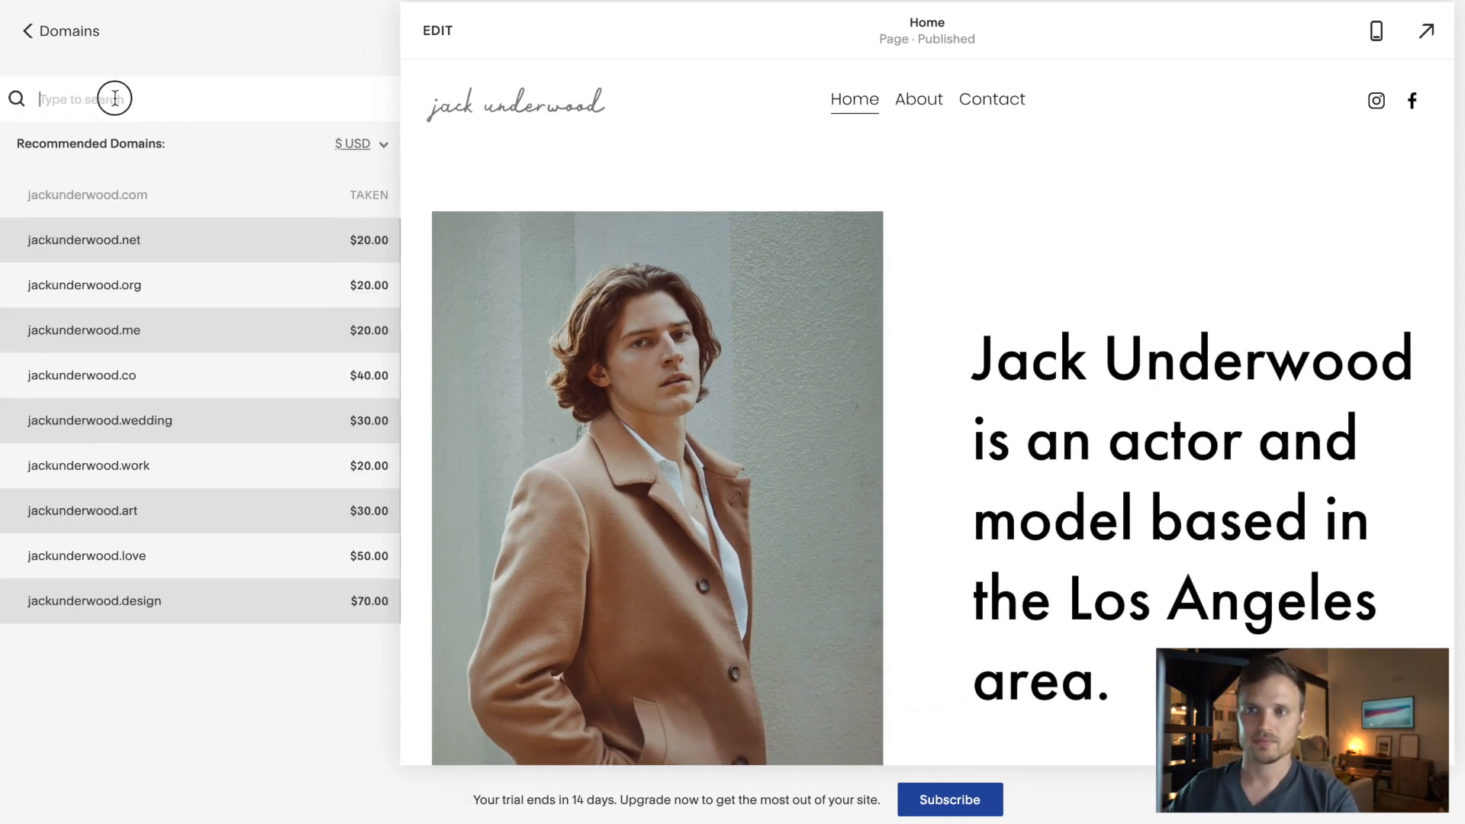
pyautogui.click(87, 34)
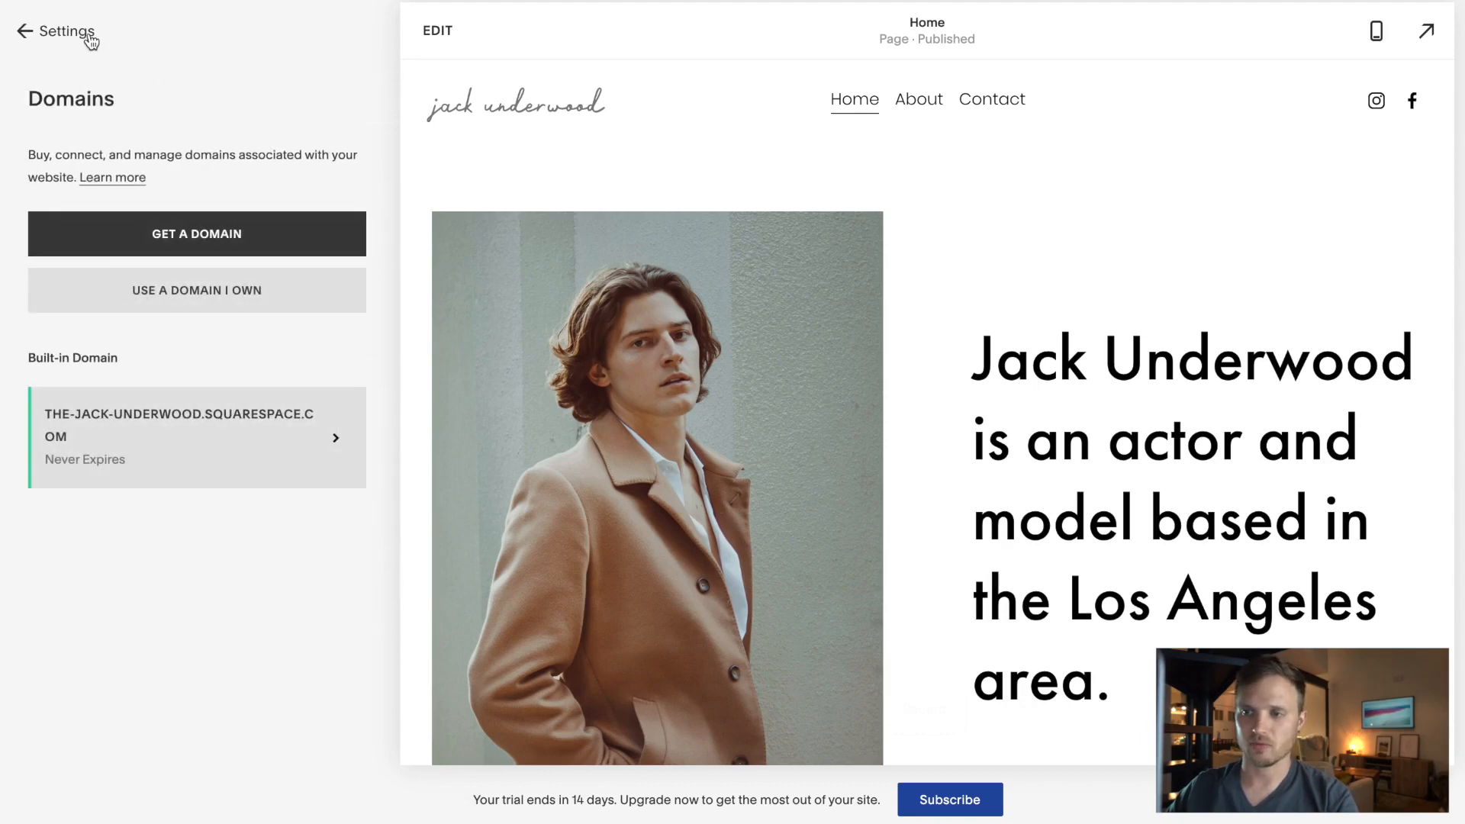
# - Return to the Settings list and open Billing & Account
pyautogui.click(68, 31)
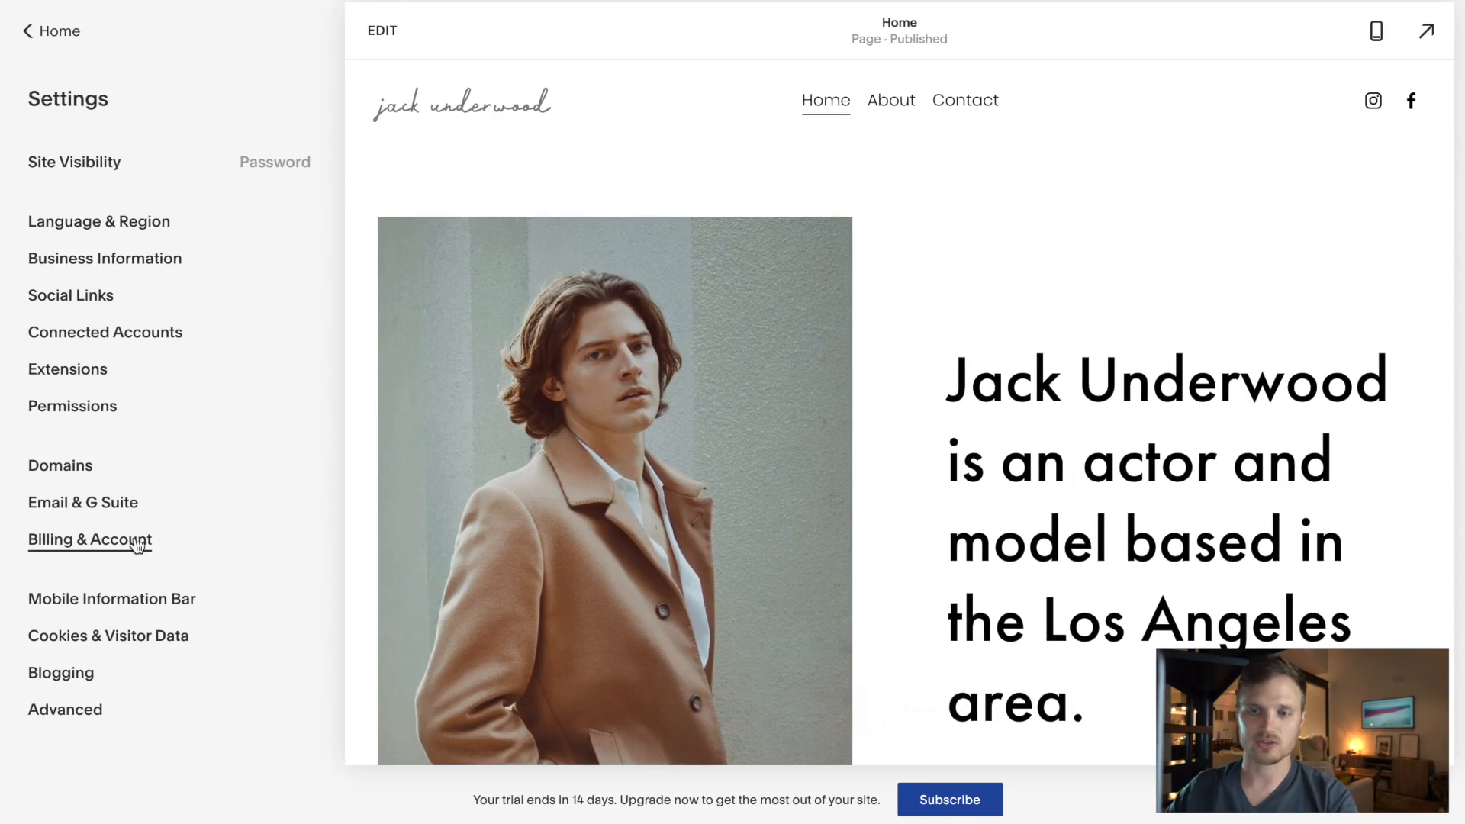
pyautogui.moveTo(474, 803); pyautogui.dragTo(865, 796)
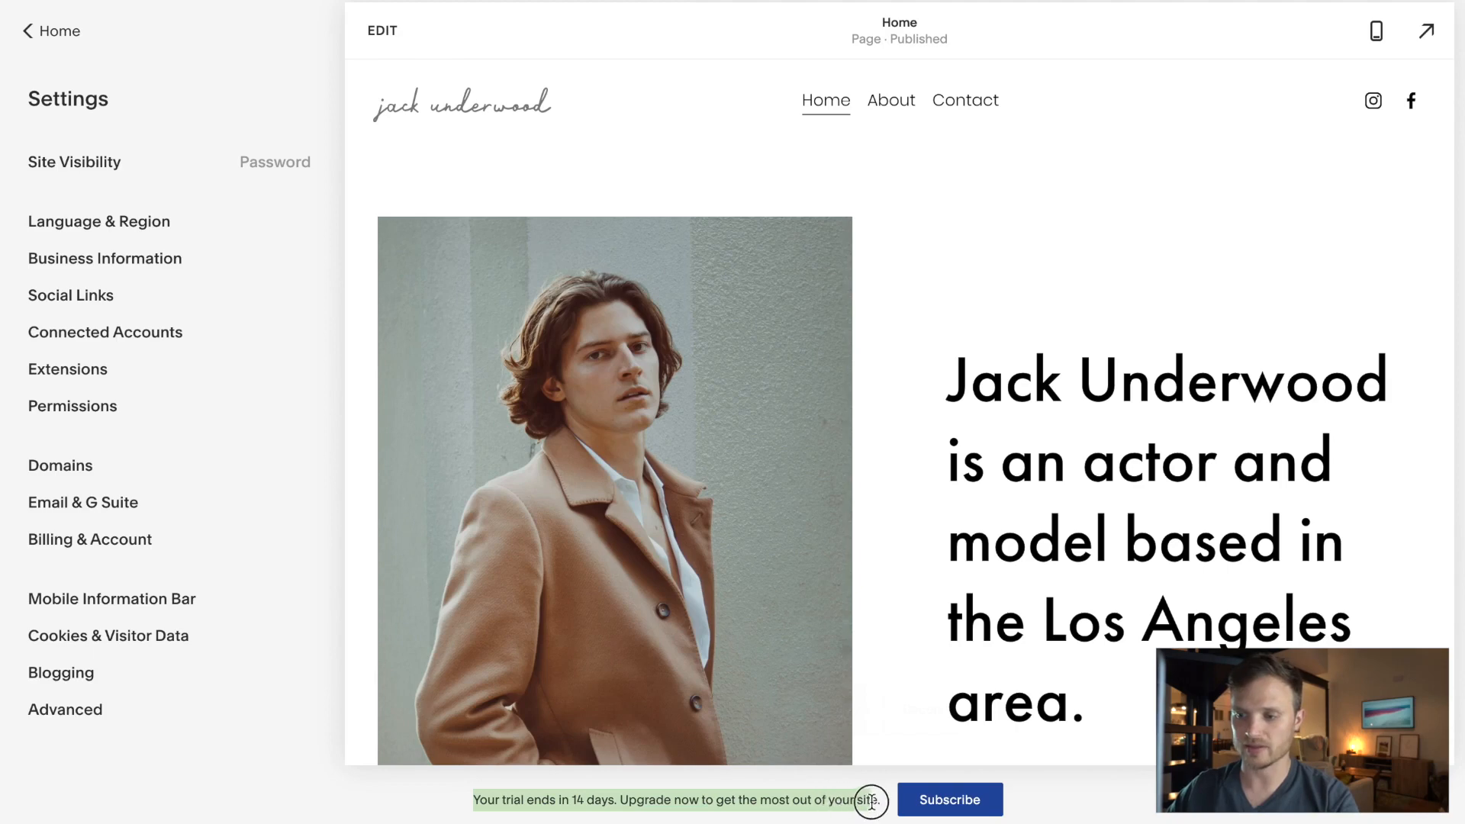
pyautogui.click(877, 801)
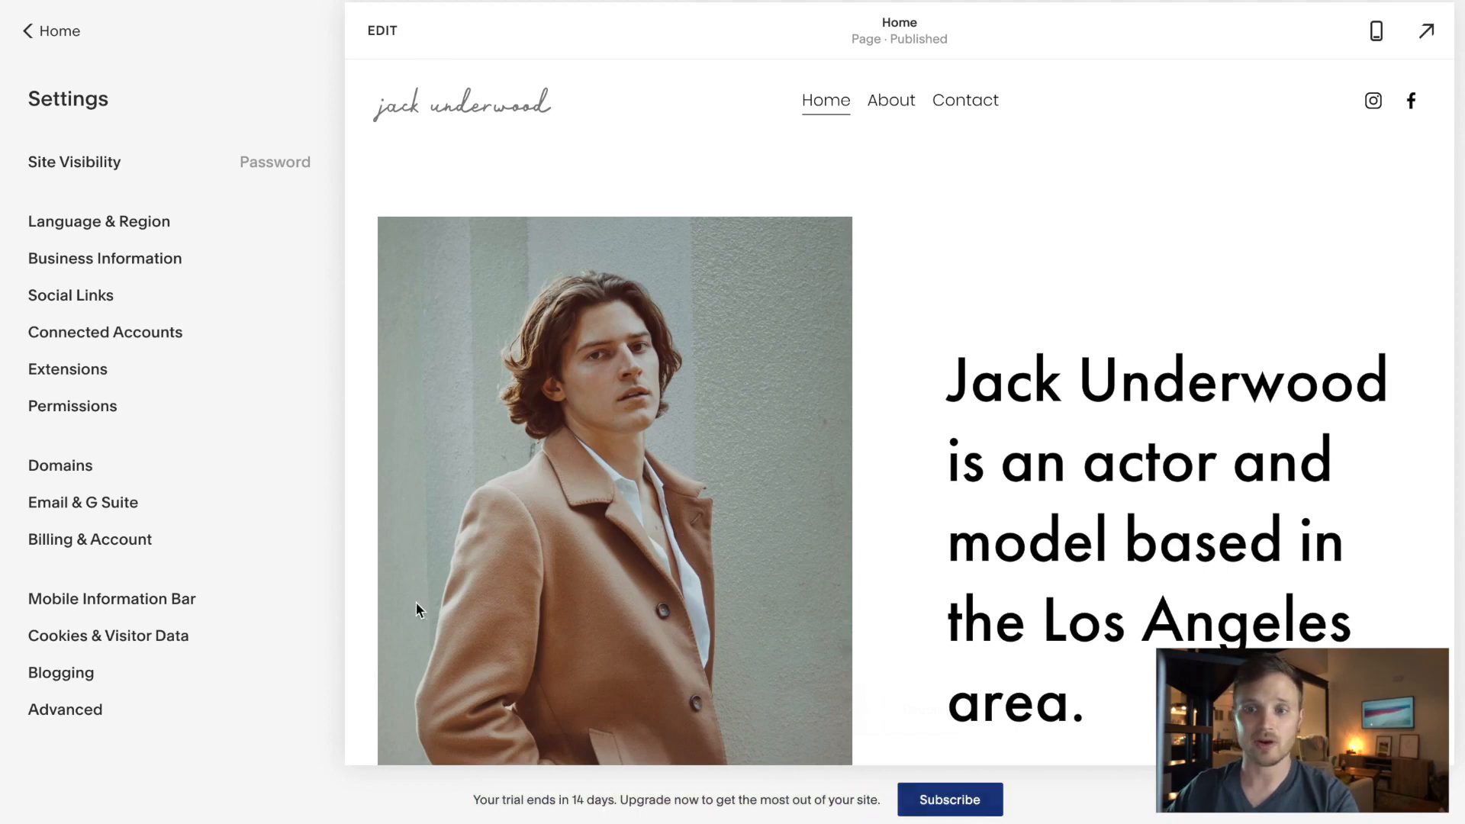
pyautogui.click(125, 539)
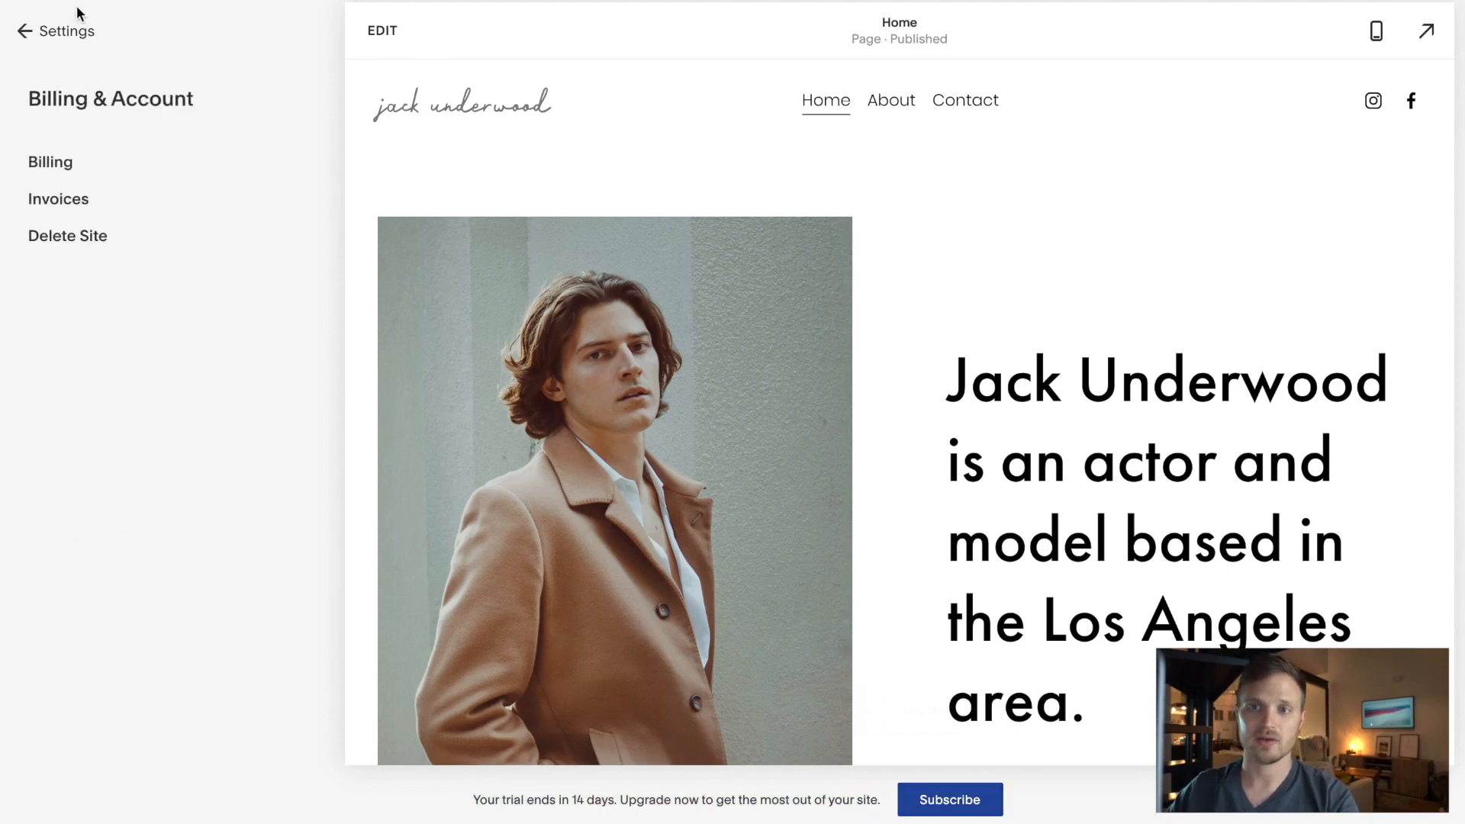
# - Start a plan upgrade, compare monthly and annual pricing, and select the annual Personal plan
pyautogui.click(51, 162)
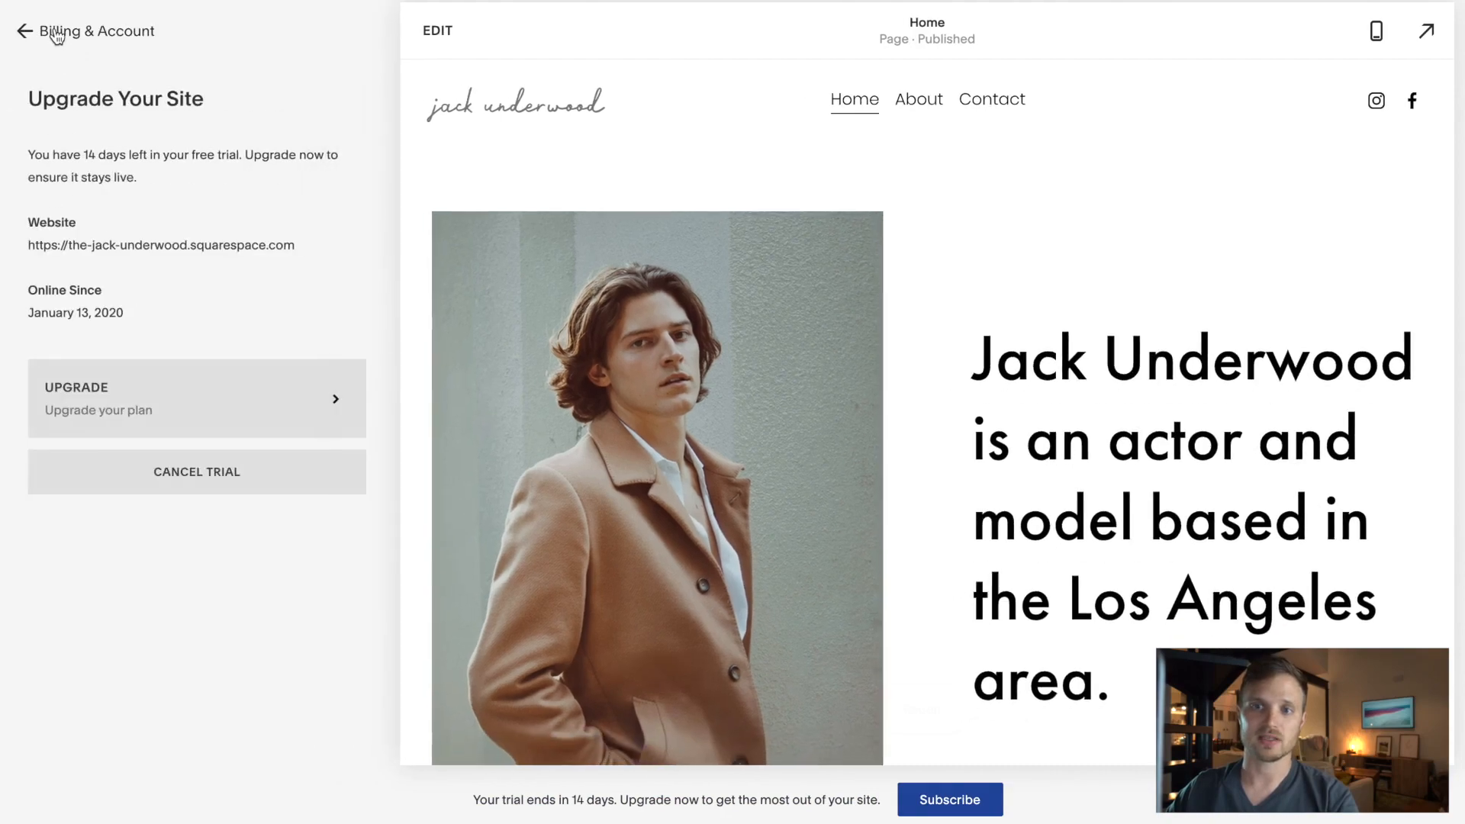
pyautogui.click(182, 411)
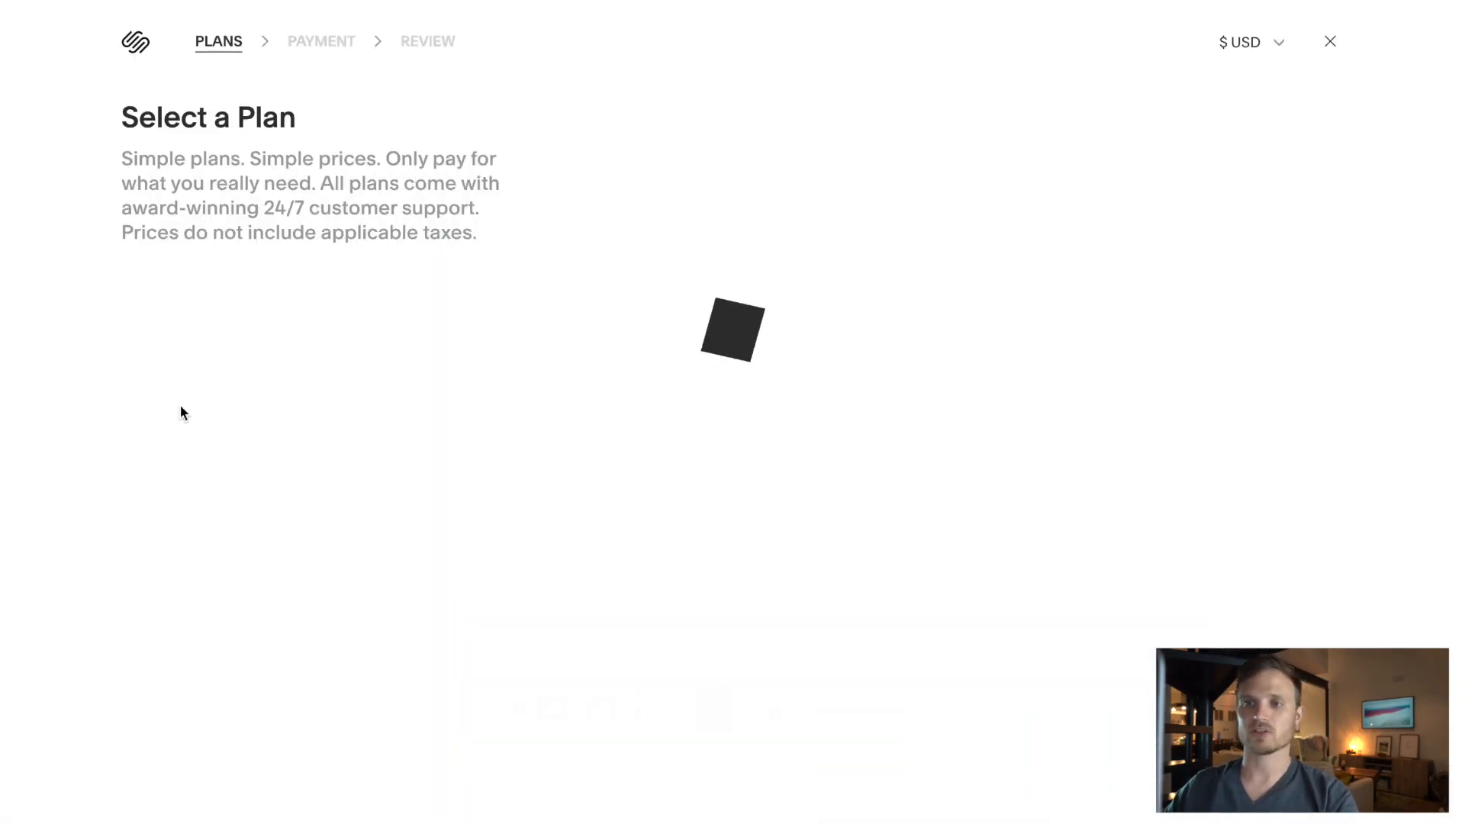
pyautogui.moveTo(601, 345)
pyautogui.mouseDown()
pyautogui.moveTo(671, 425)
pyautogui.moveTo(682, 464)
pyautogui.mouseUp()
pyautogui.scroll(-1, 685, 464)
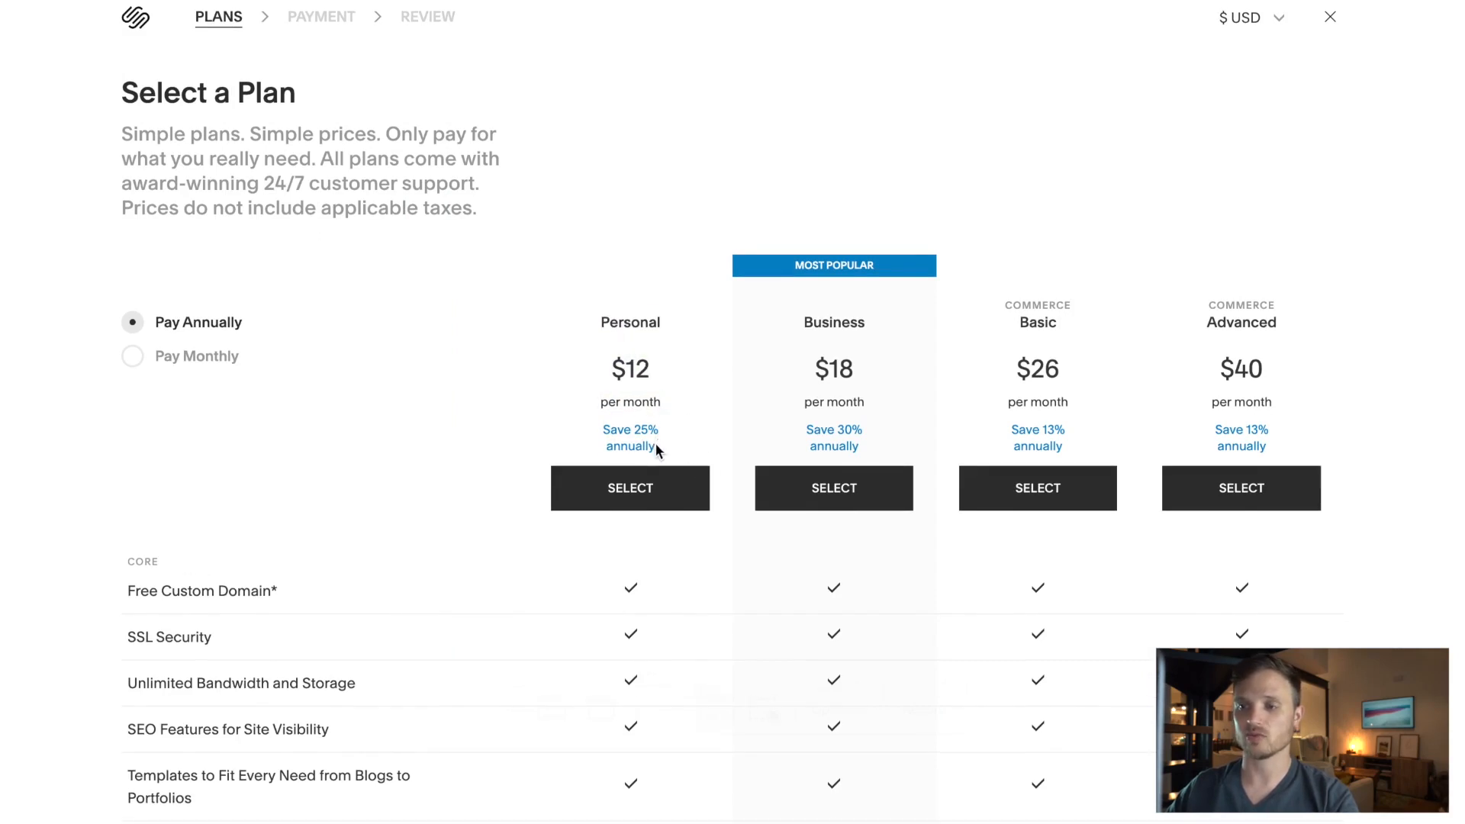
pyautogui.click(132, 355)
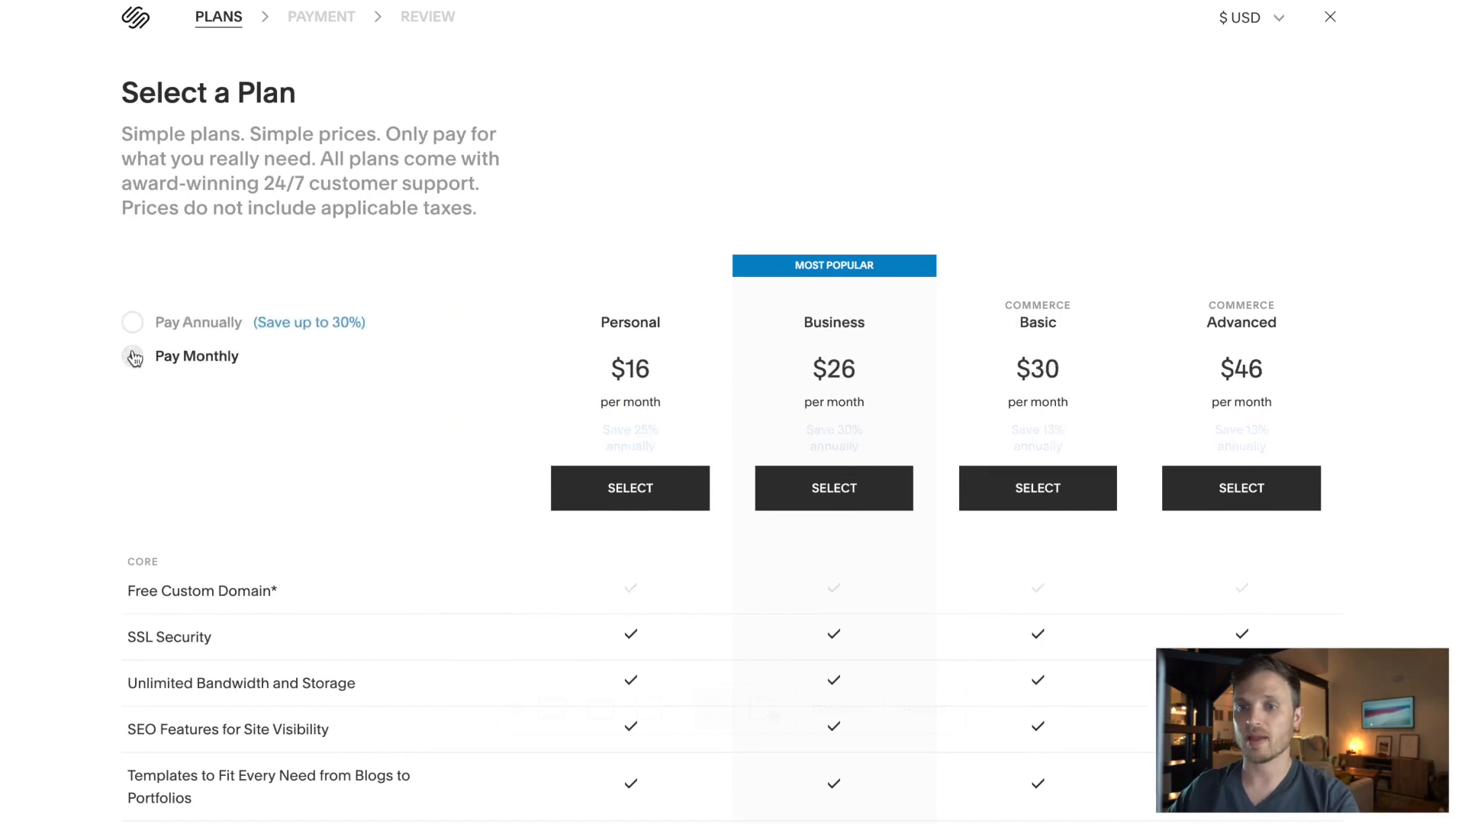
pyautogui.moveTo(597, 329); pyautogui.dragTo(663, 404)
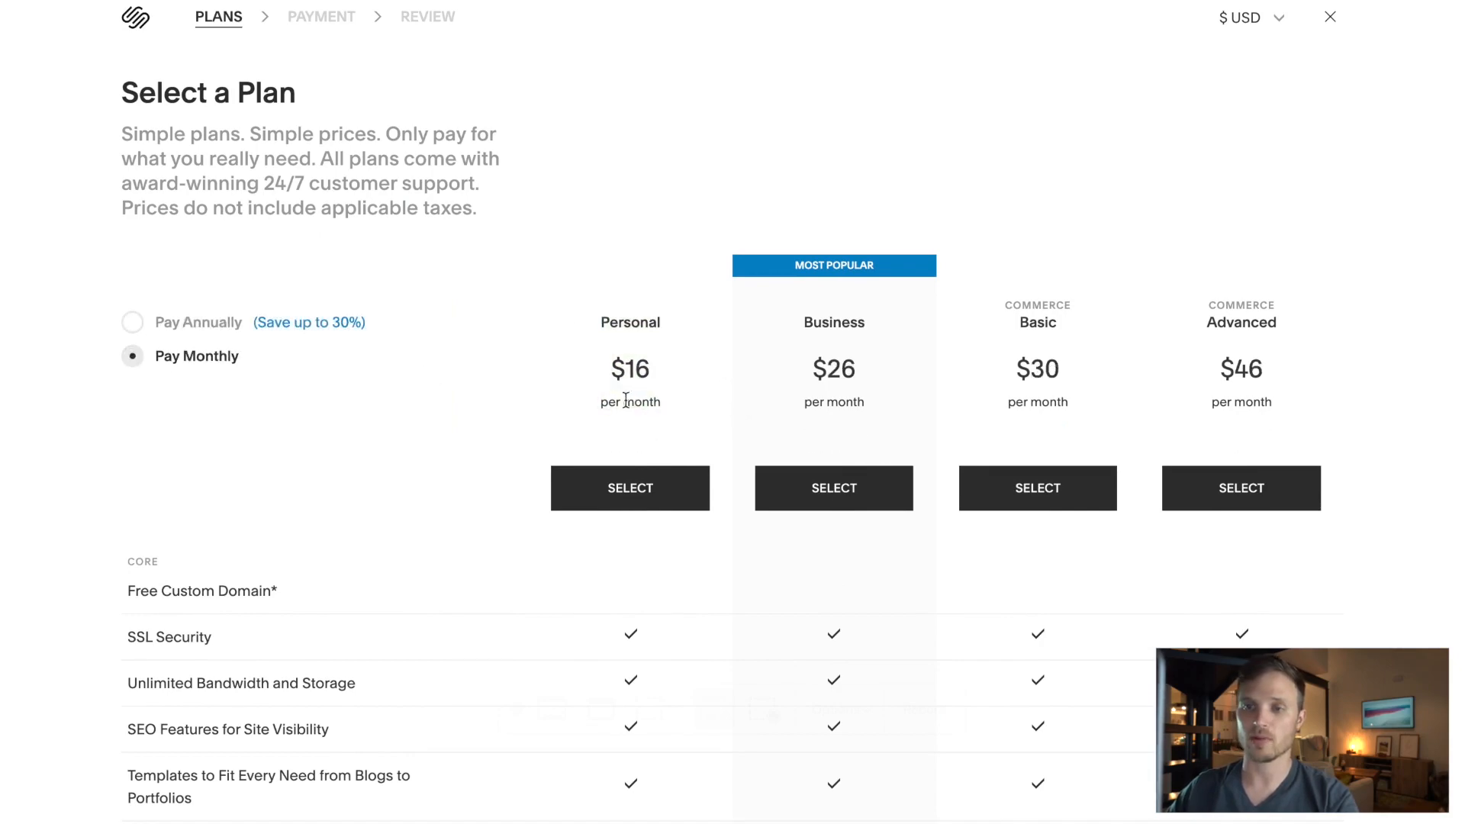
pyautogui.click(132, 322)
pyautogui.scroll(-20, 689, 469)
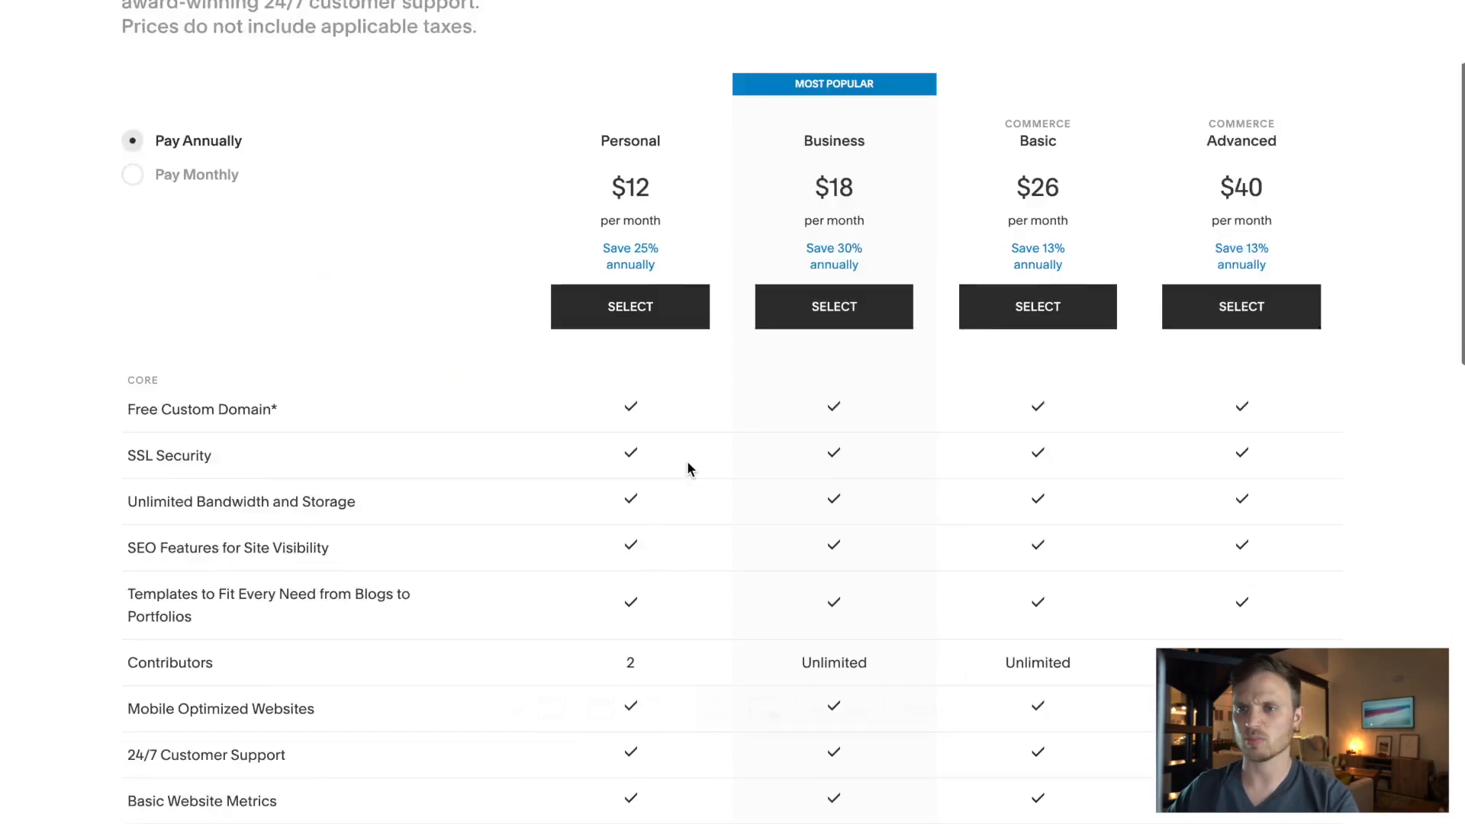
pyautogui.scroll(20, 689, 470)
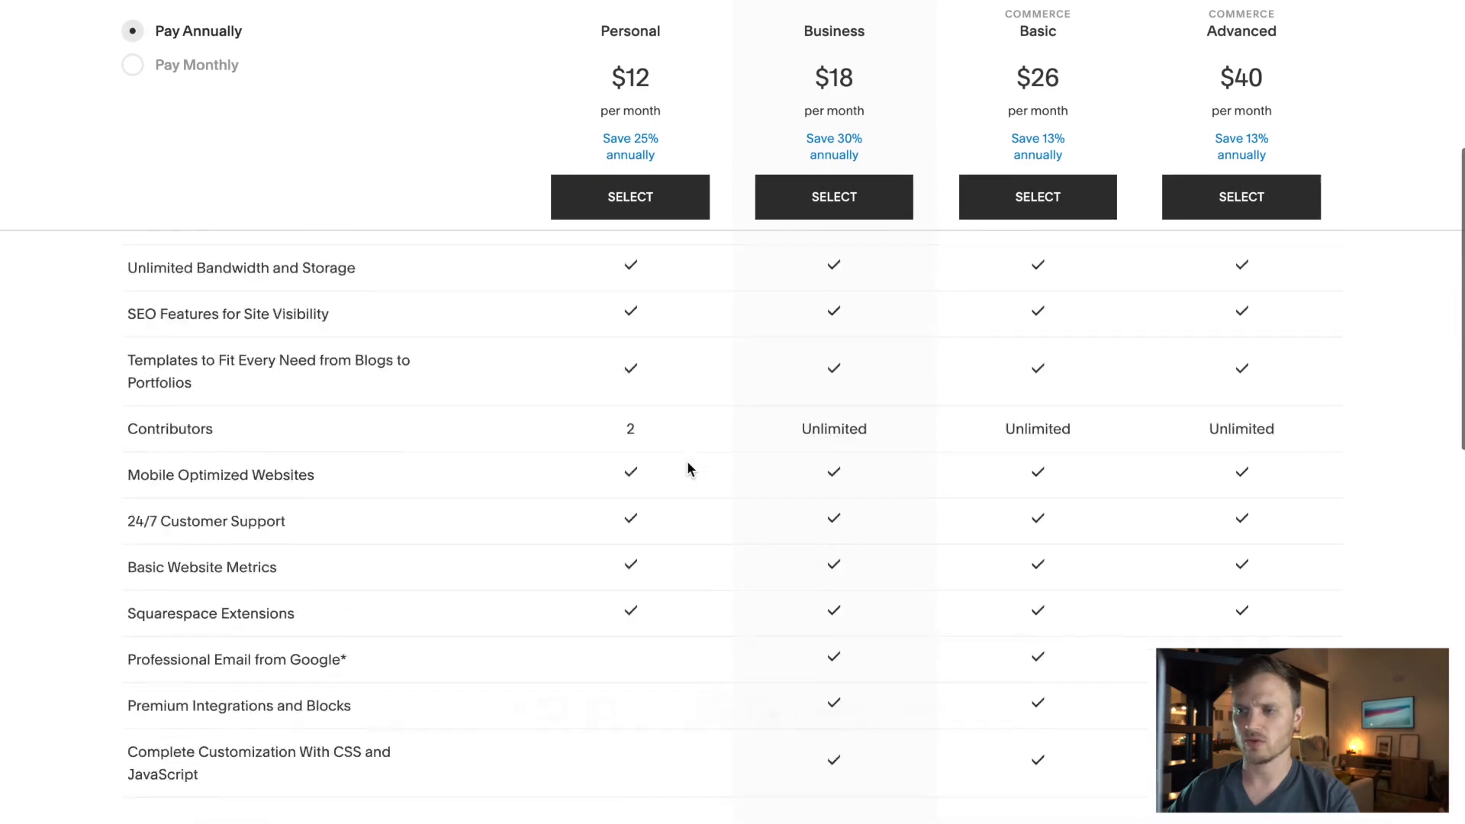
pyautogui.click(649, 517)
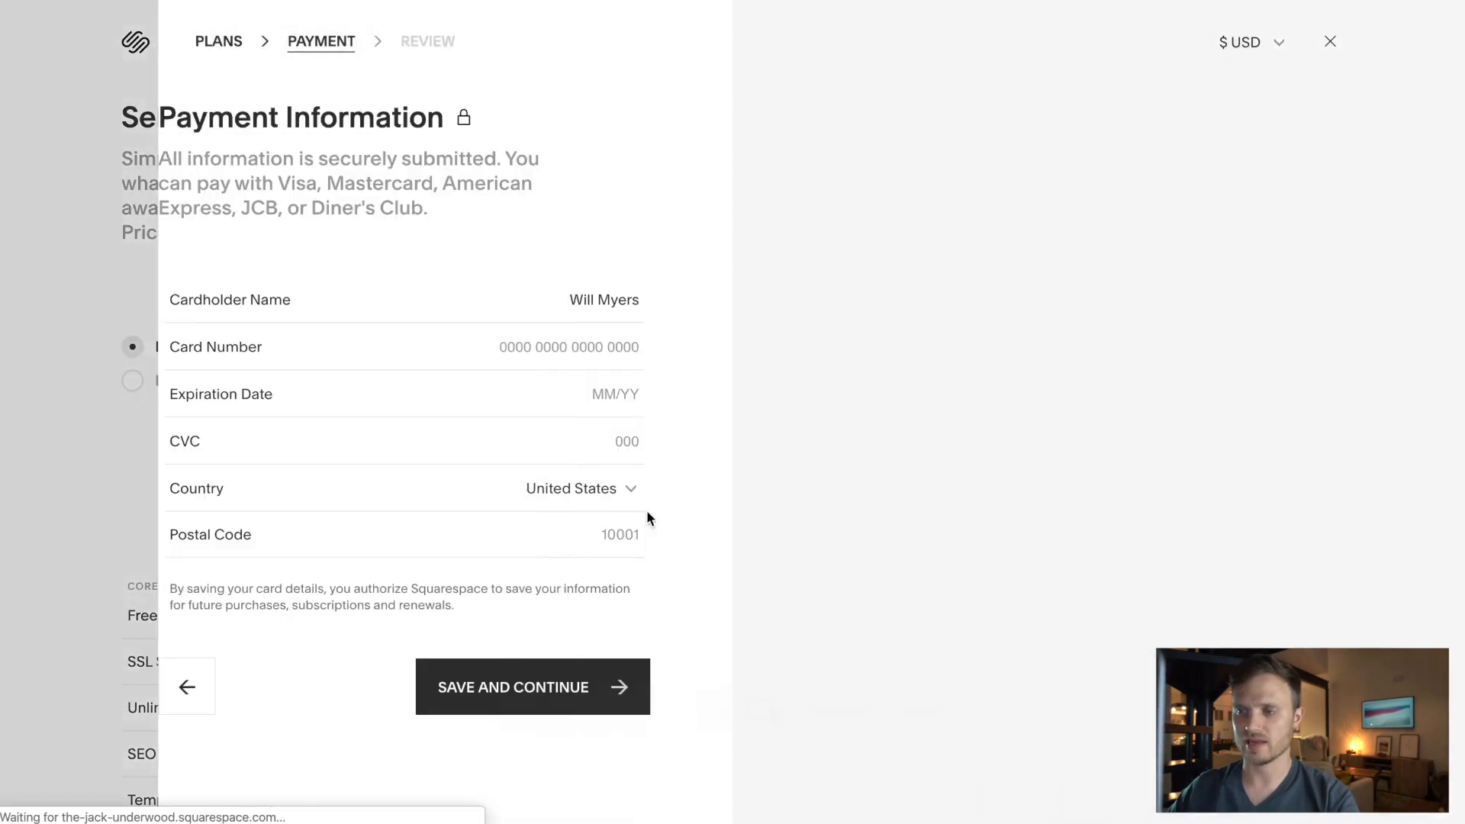
# - Enter card details, apply the promo code, place the order, and claim the free domain
pyautogui.click(590, 347)
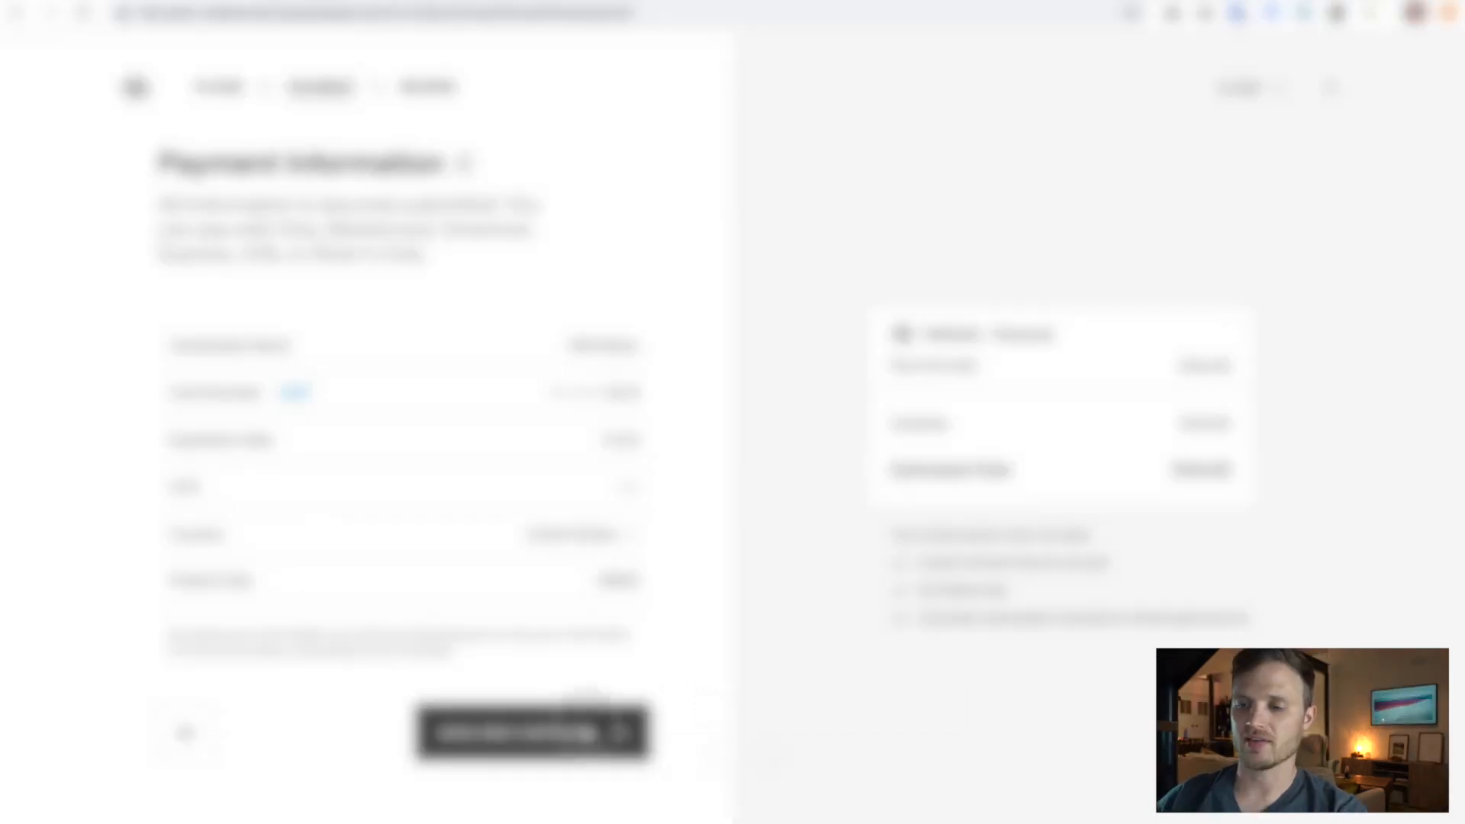
pyautogui.click(589, 735)
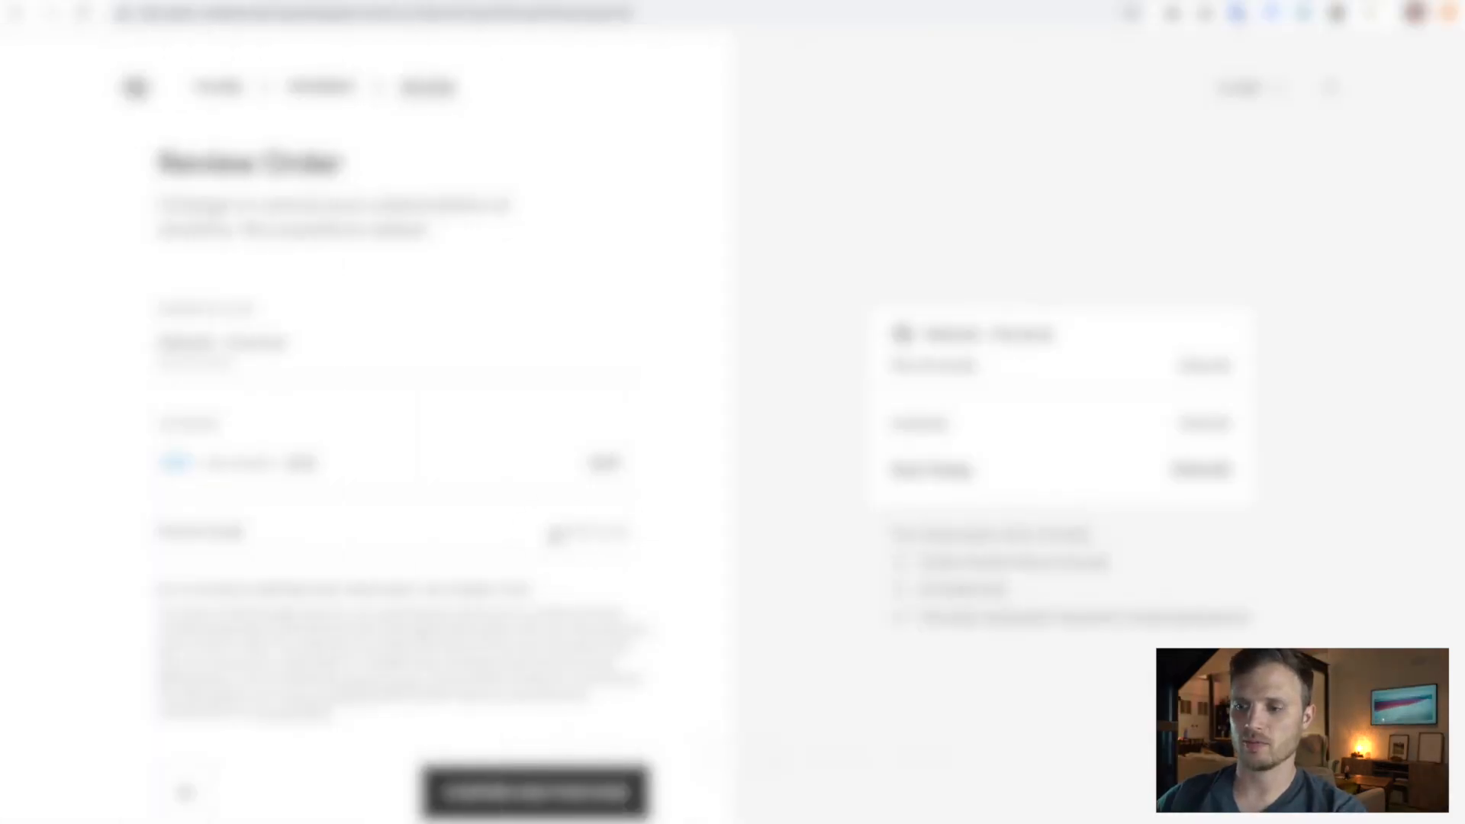
pyautogui.click(571, 535)
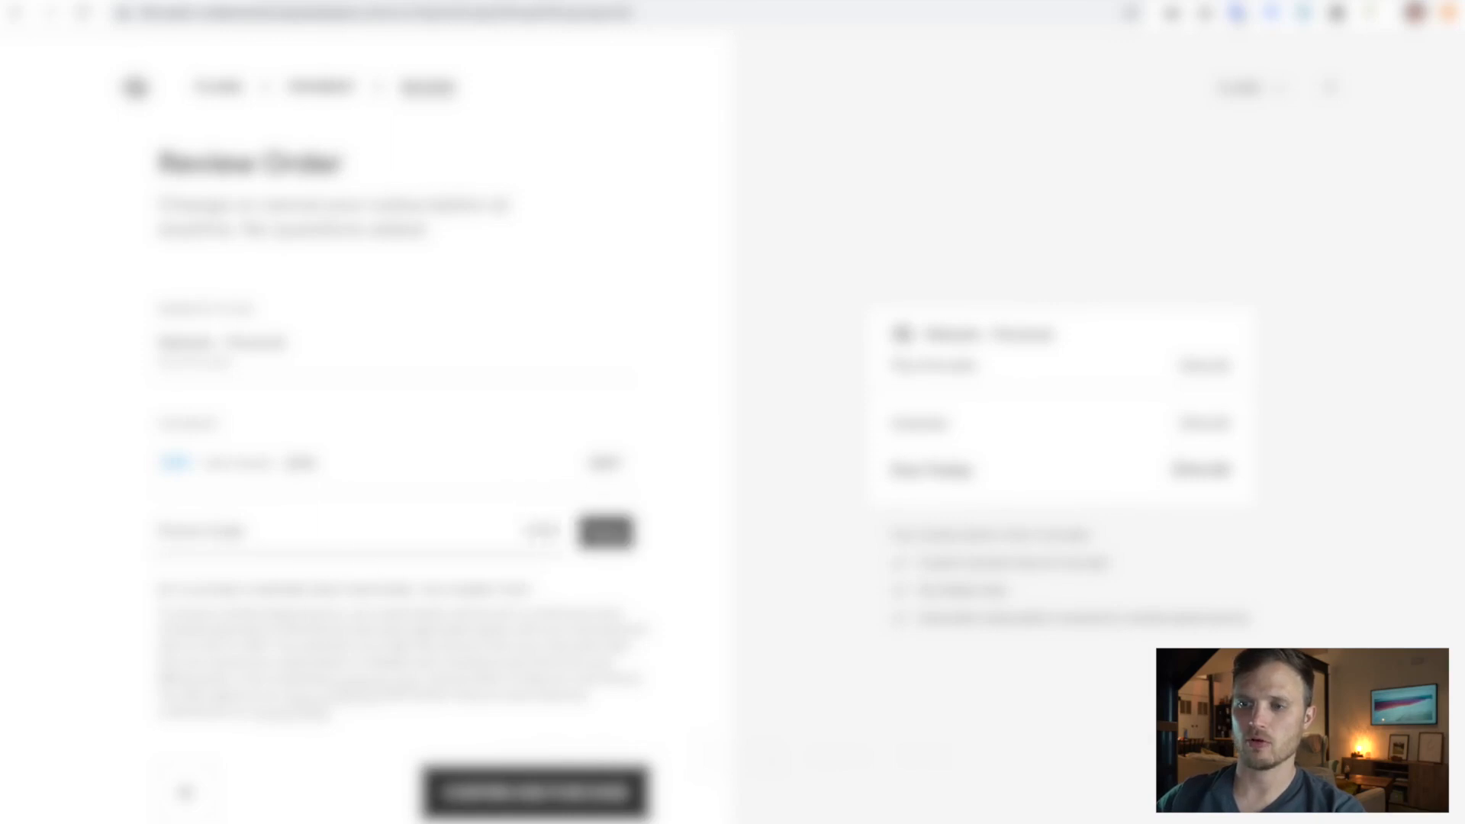
pyautogui.click(605, 532)
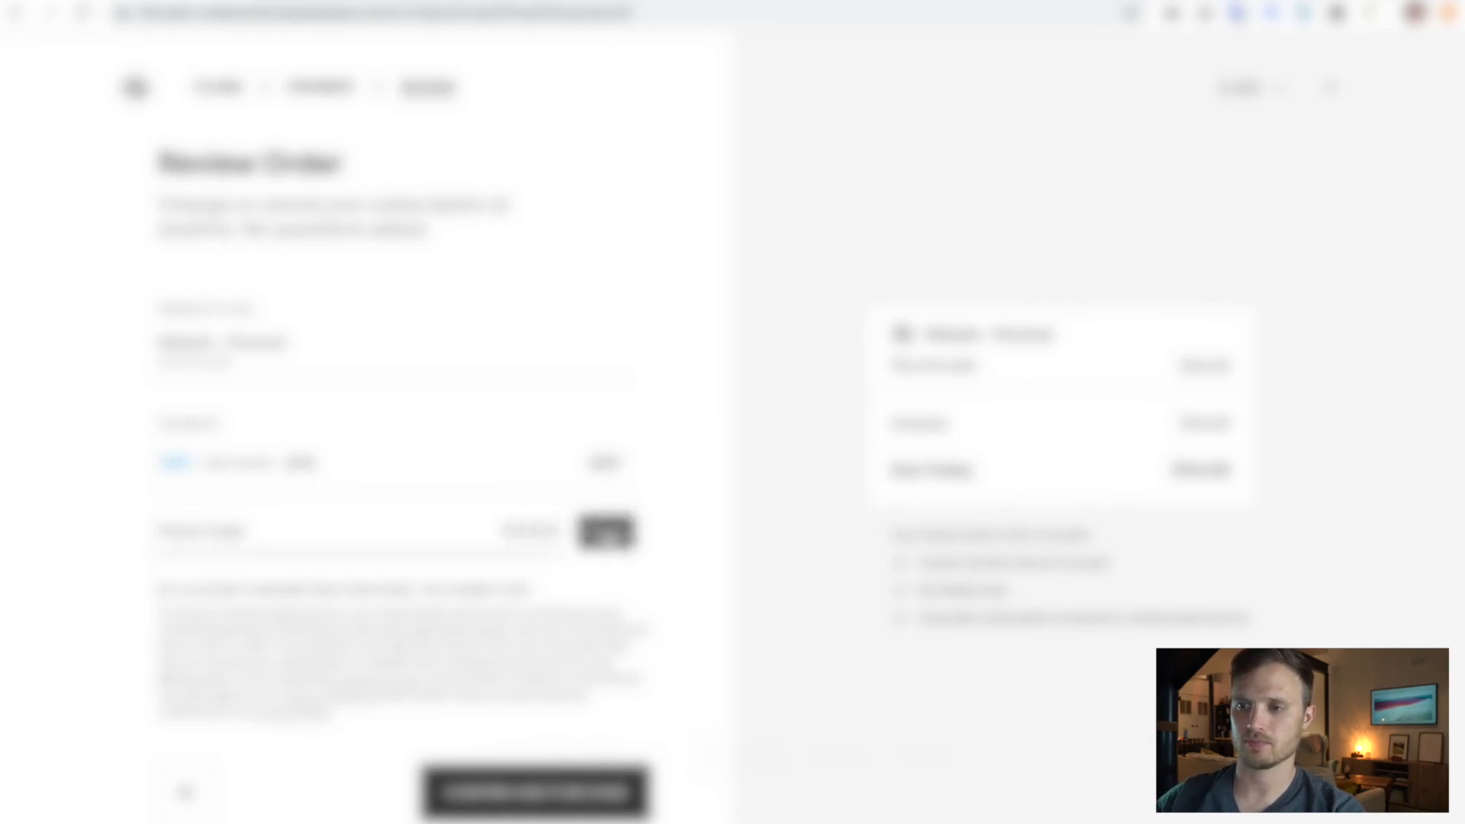
pyautogui.click(526, 793)
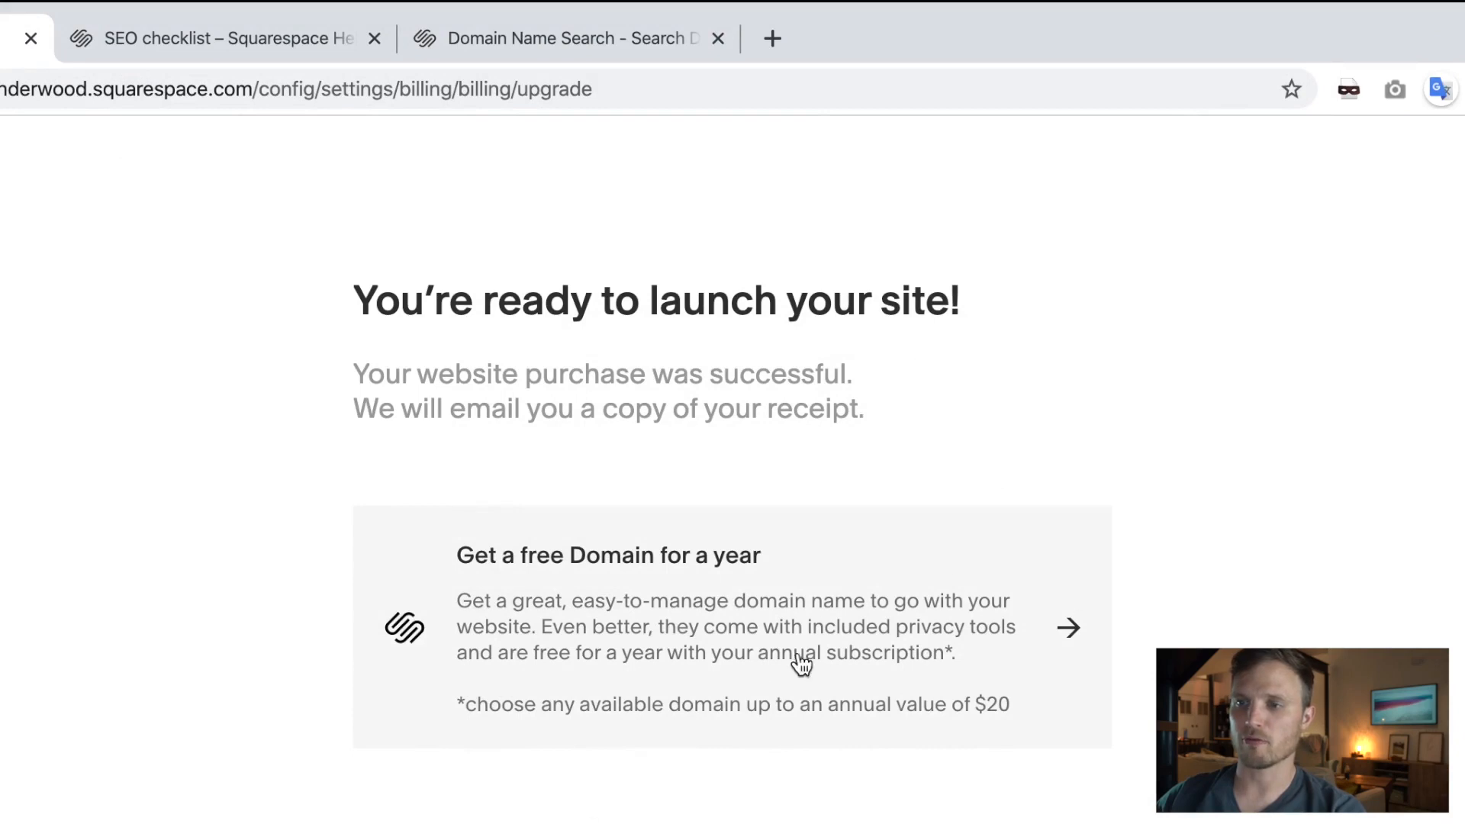
pyautogui.click(734, 660)
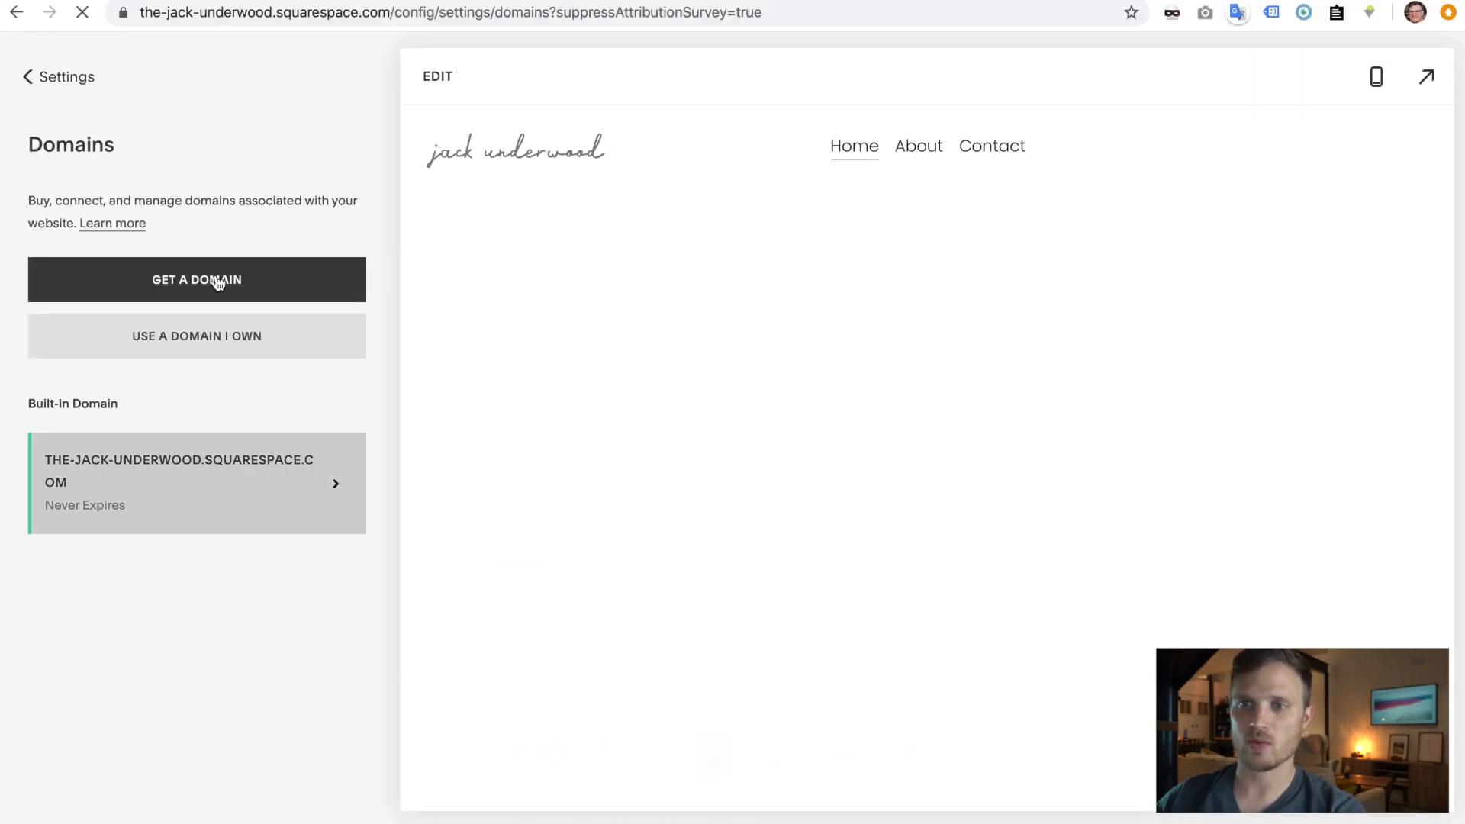
pyautogui.click(217, 283)
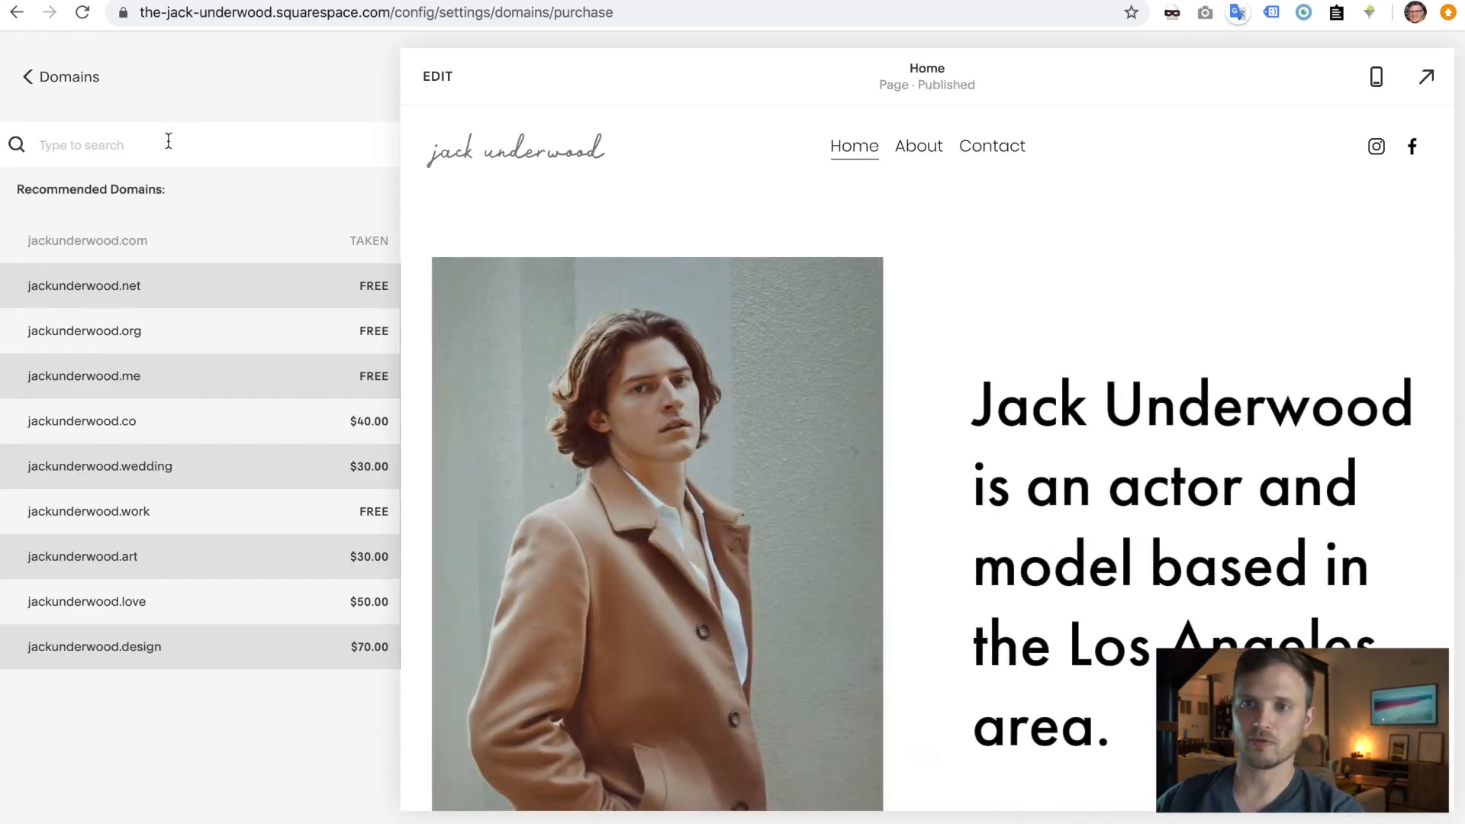
pyautogui.moveTo(288, 273)
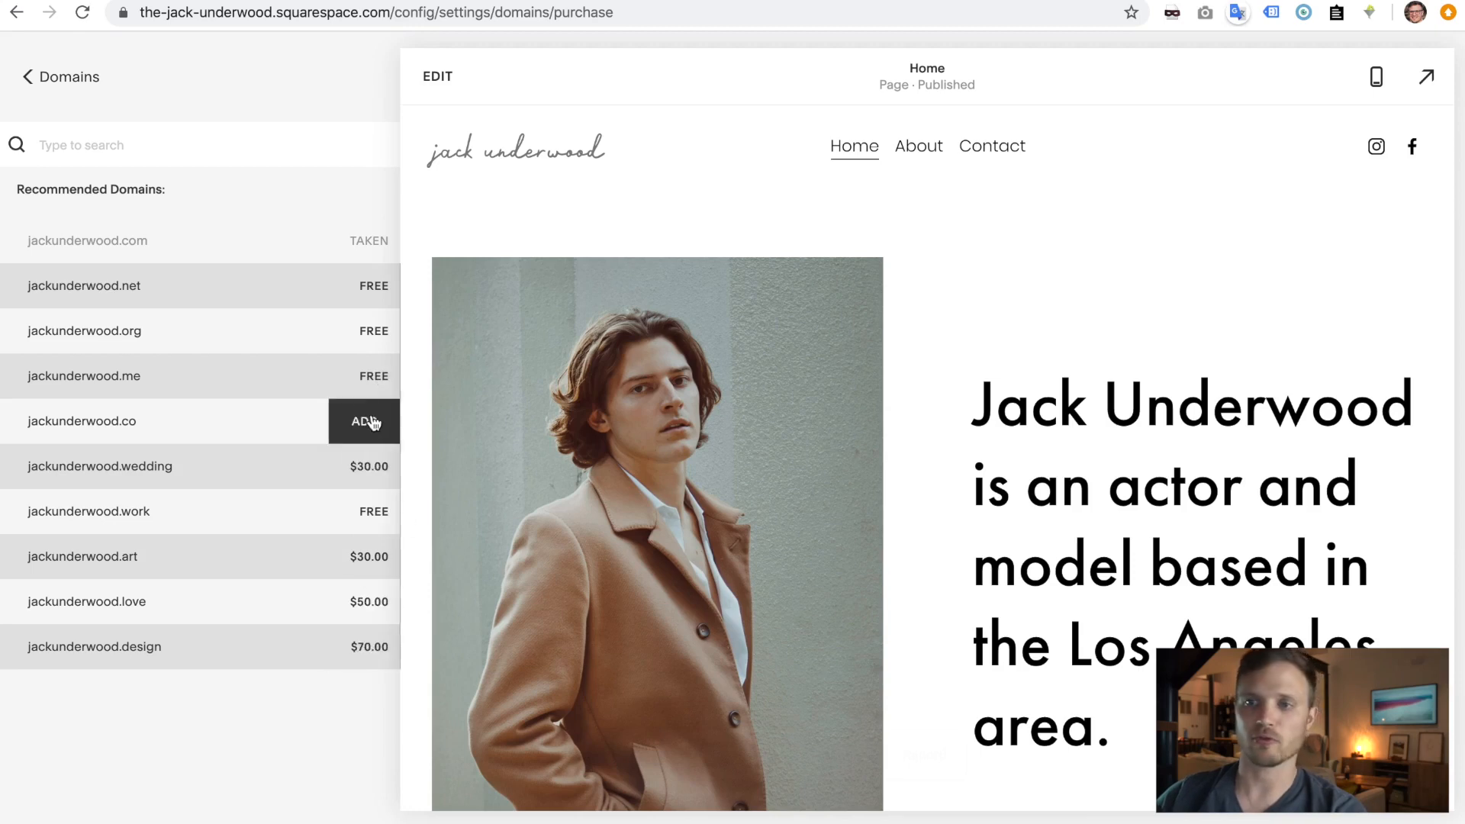
pyautogui.click(364, 377)
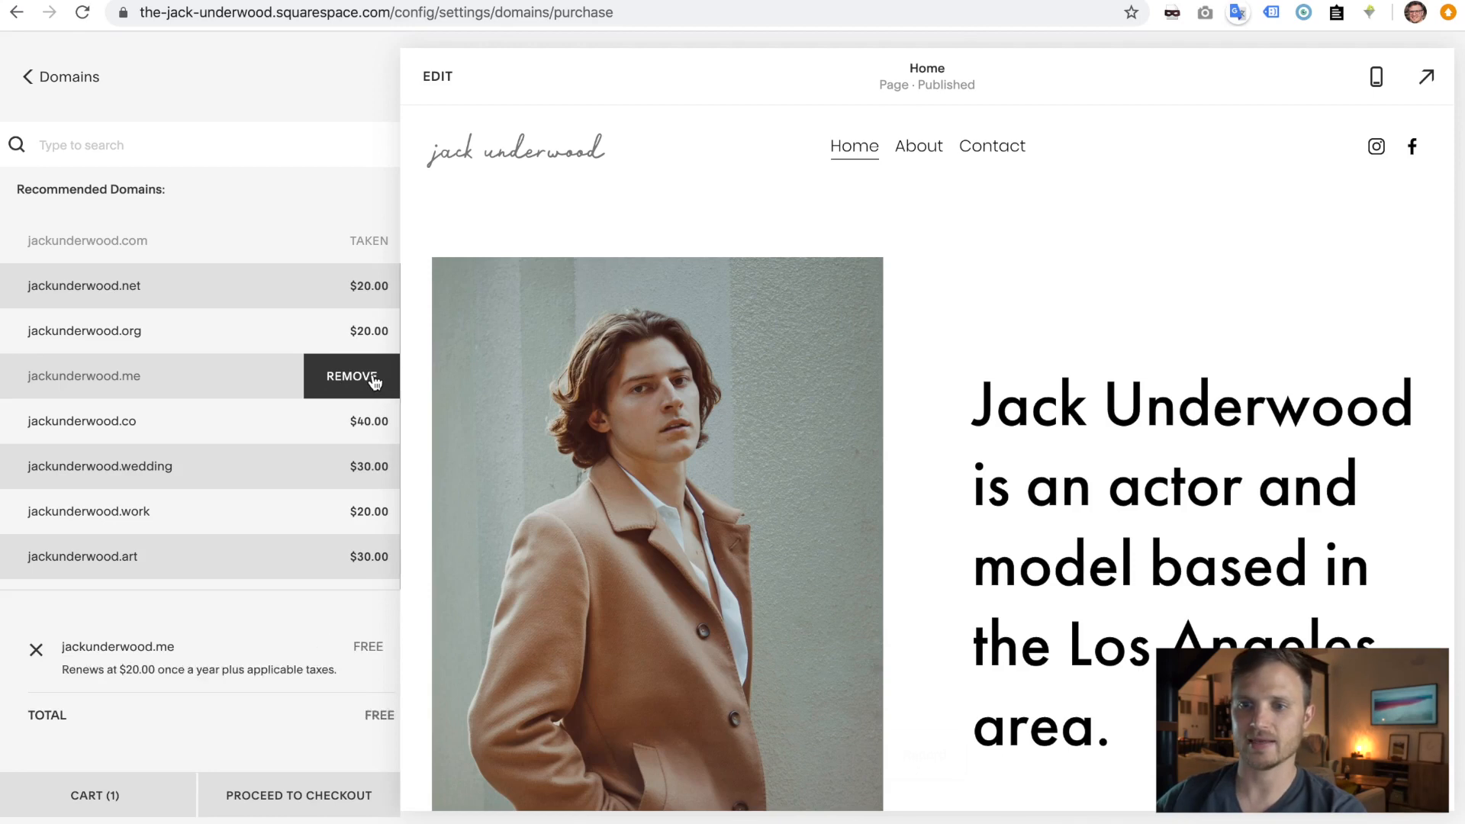
pyautogui.click(282, 796)
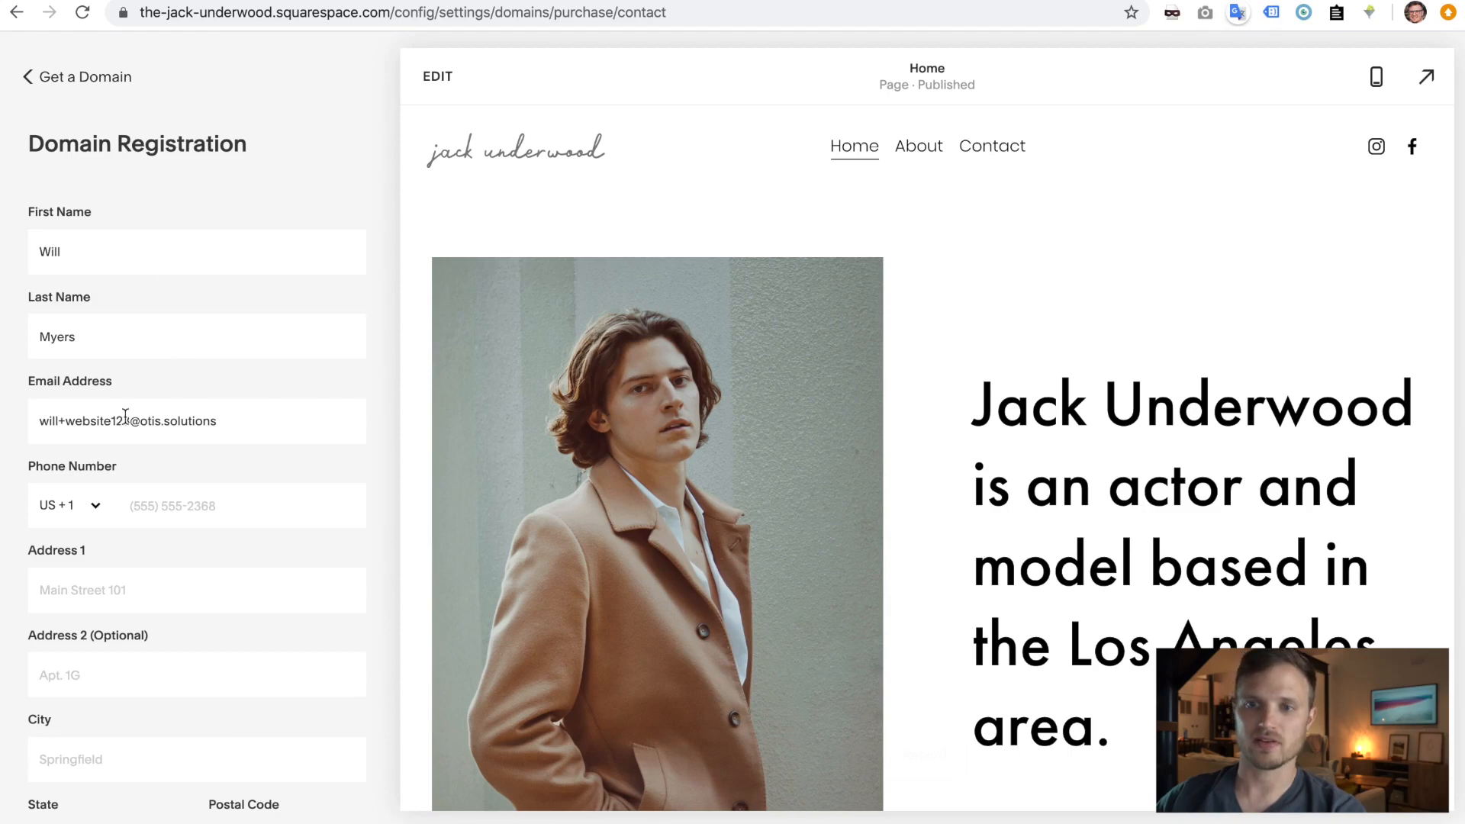
# - Remove the extra tag from the contact e-mail and enter the phone number
pyautogui.moveTo(130, 421); pyautogui.dragTo(61, 420)
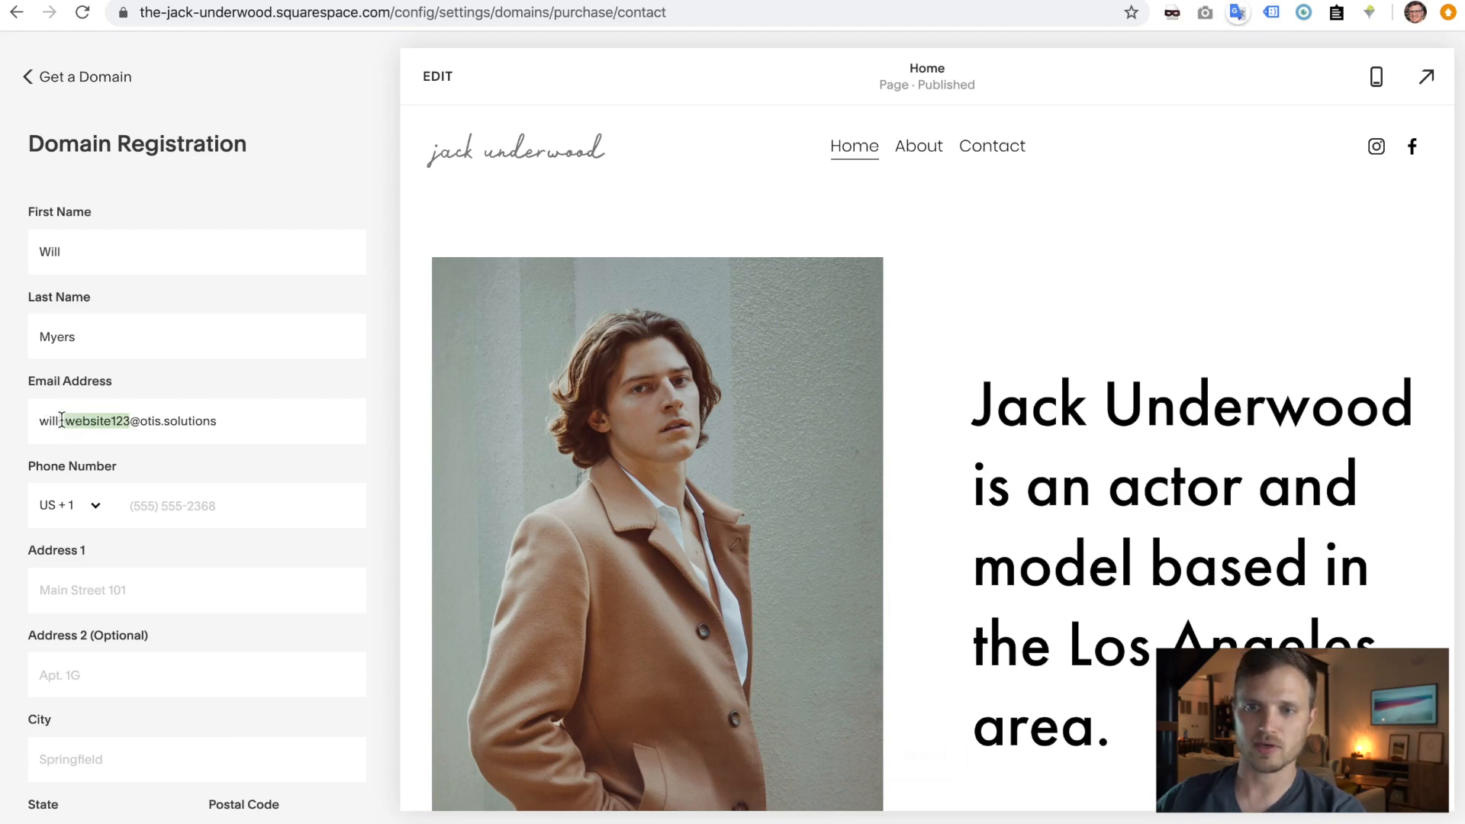
pyautogui.press('BackSpace')
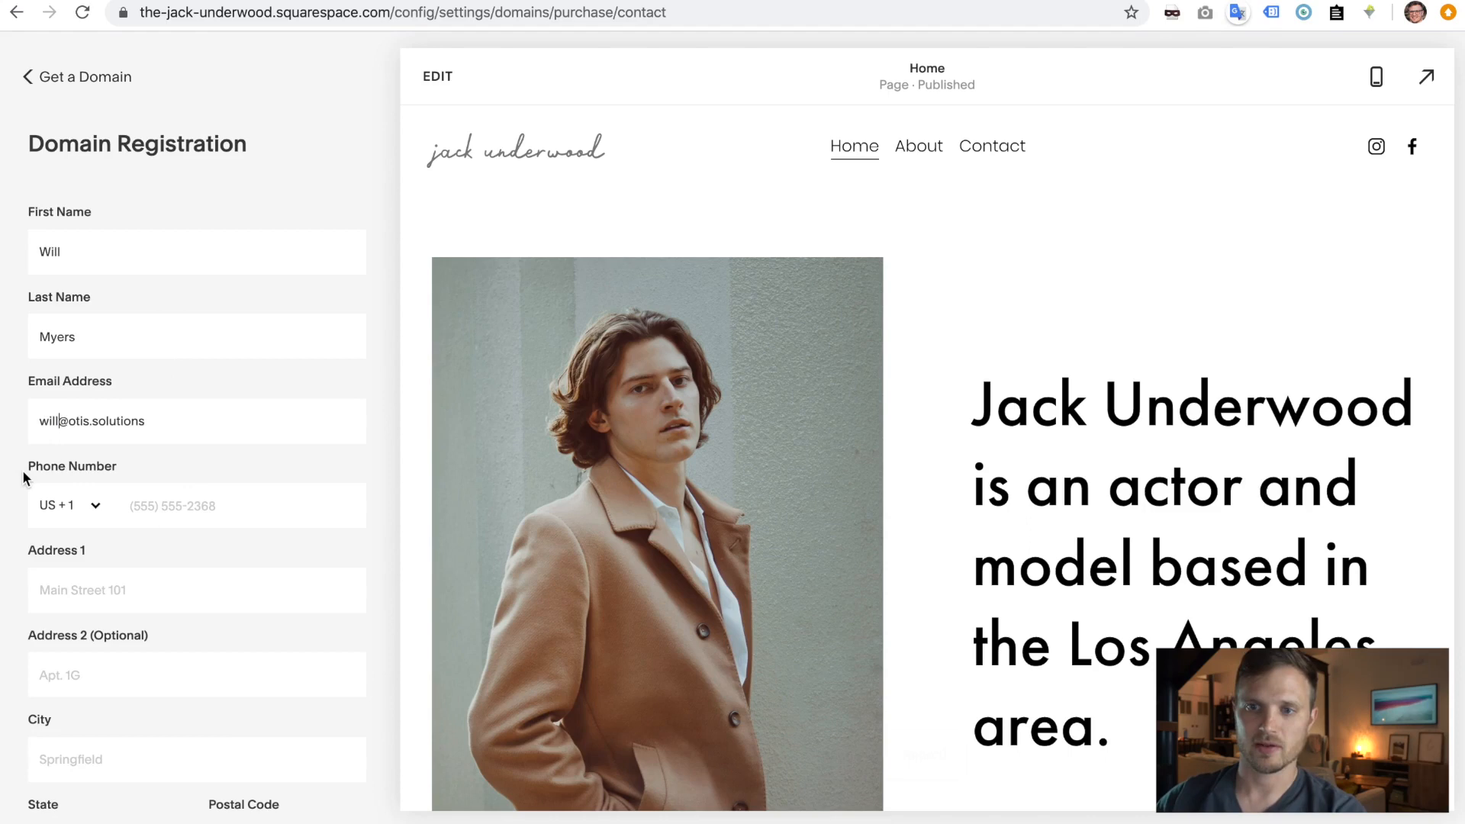
pyautogui.scroll(-3, 23, 478)
pyautogui.click(189, 378)
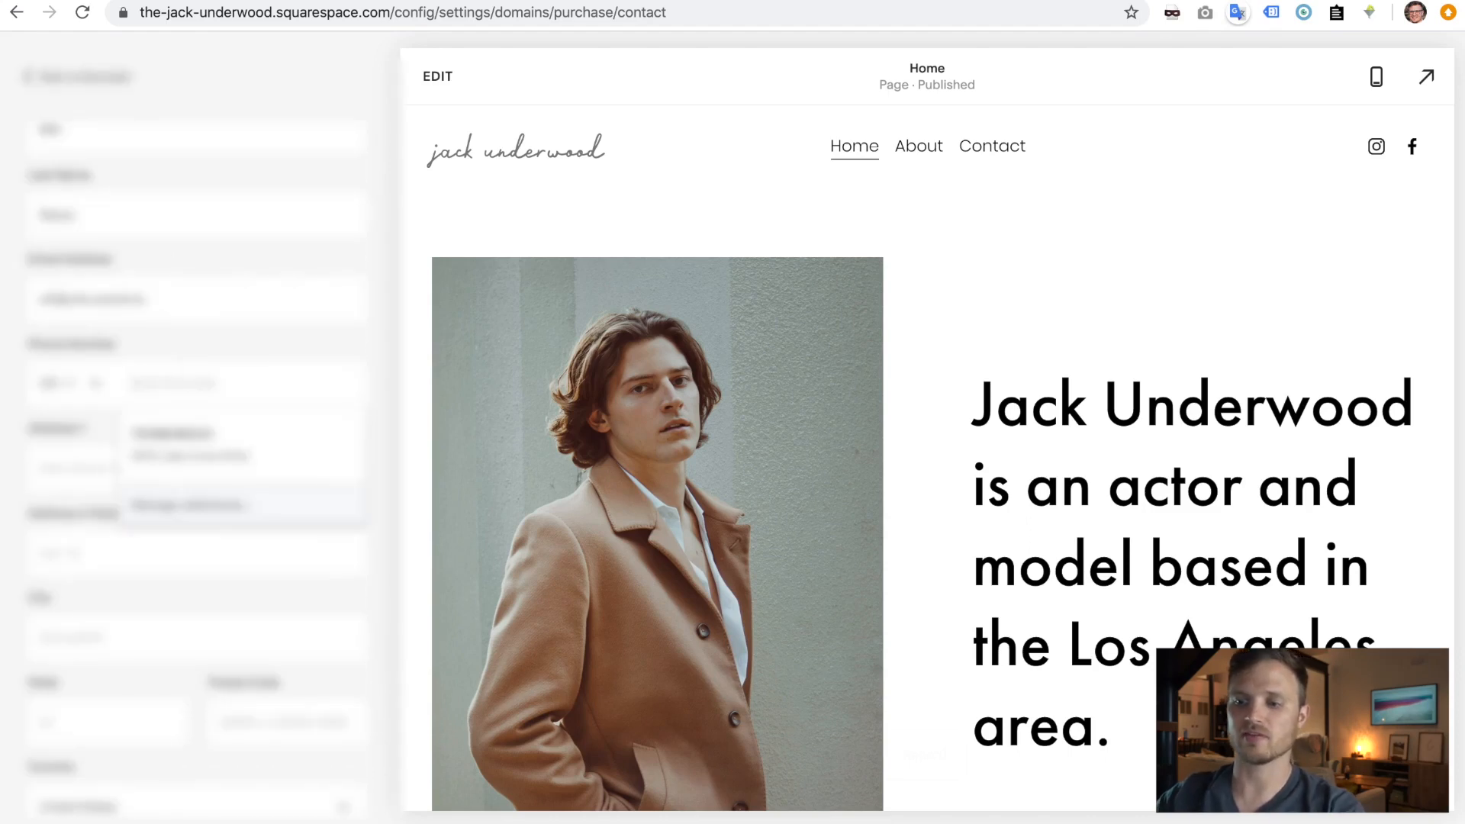
pyautogui.write('72480')
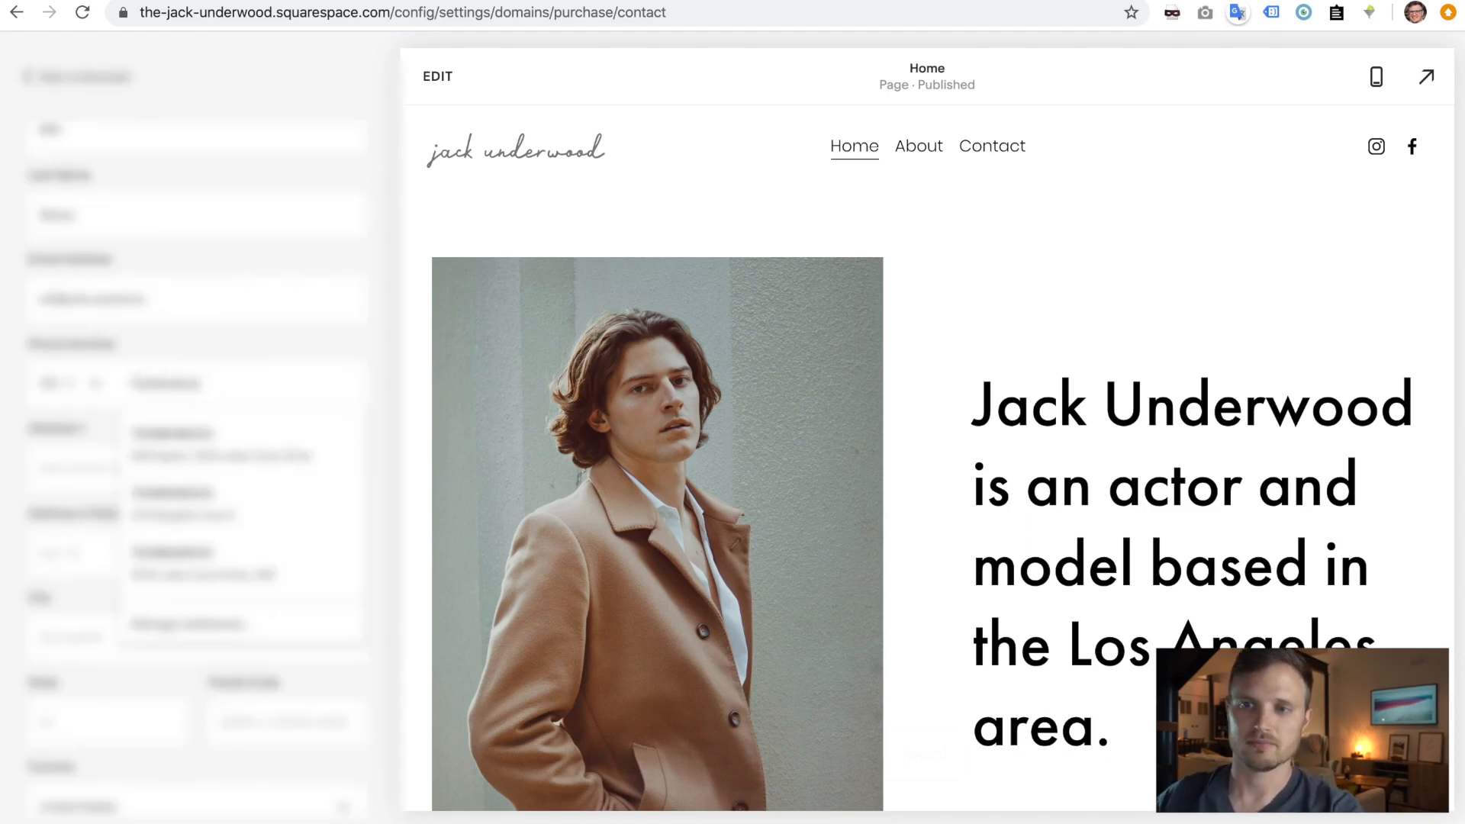
pyautogui.click(370, 367)
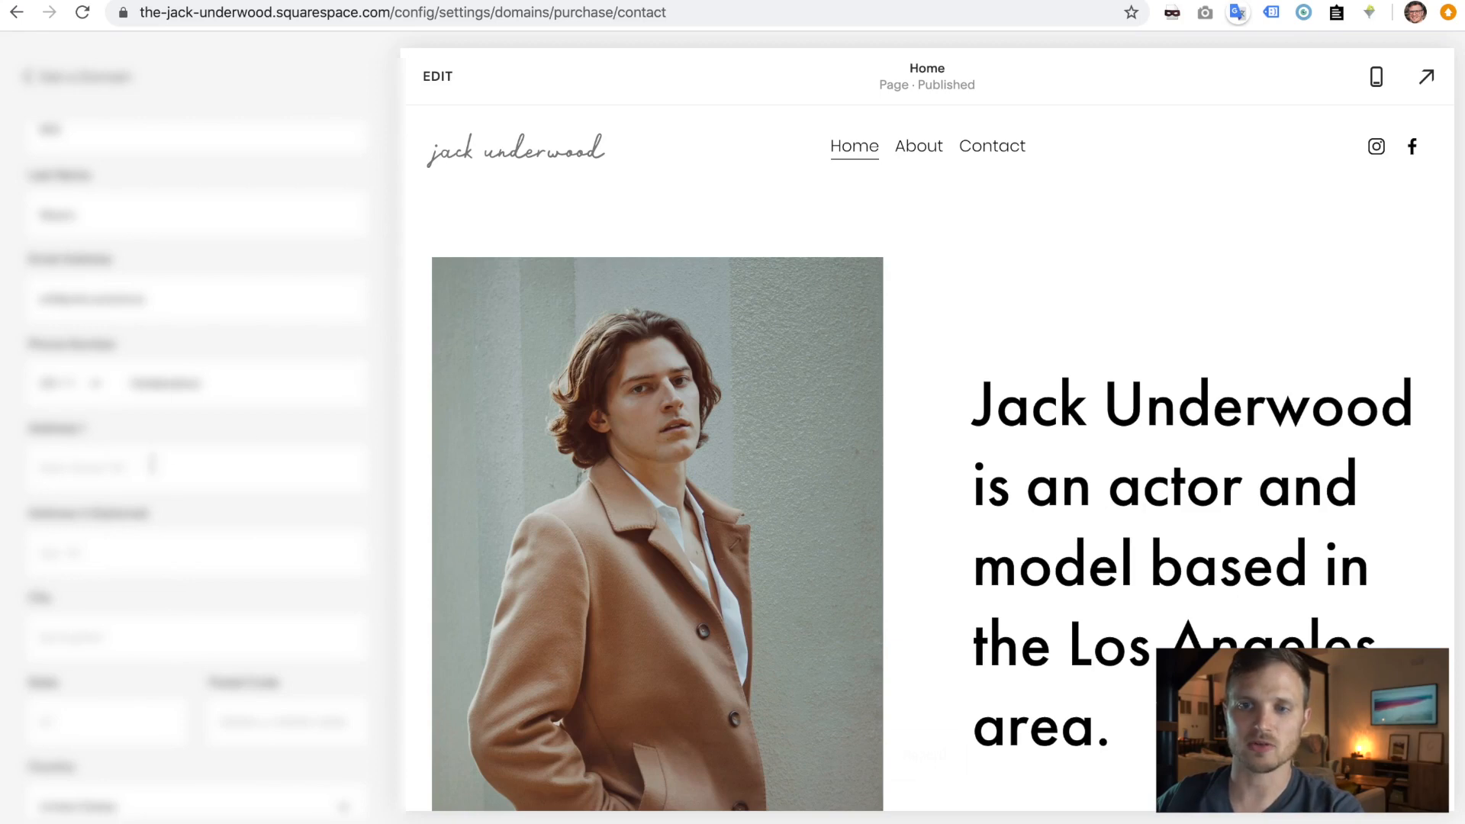
# - Autofill a saved postal address, re-enter the contact e-mail, and submit the registration details
pyautogui.click(152, 463)
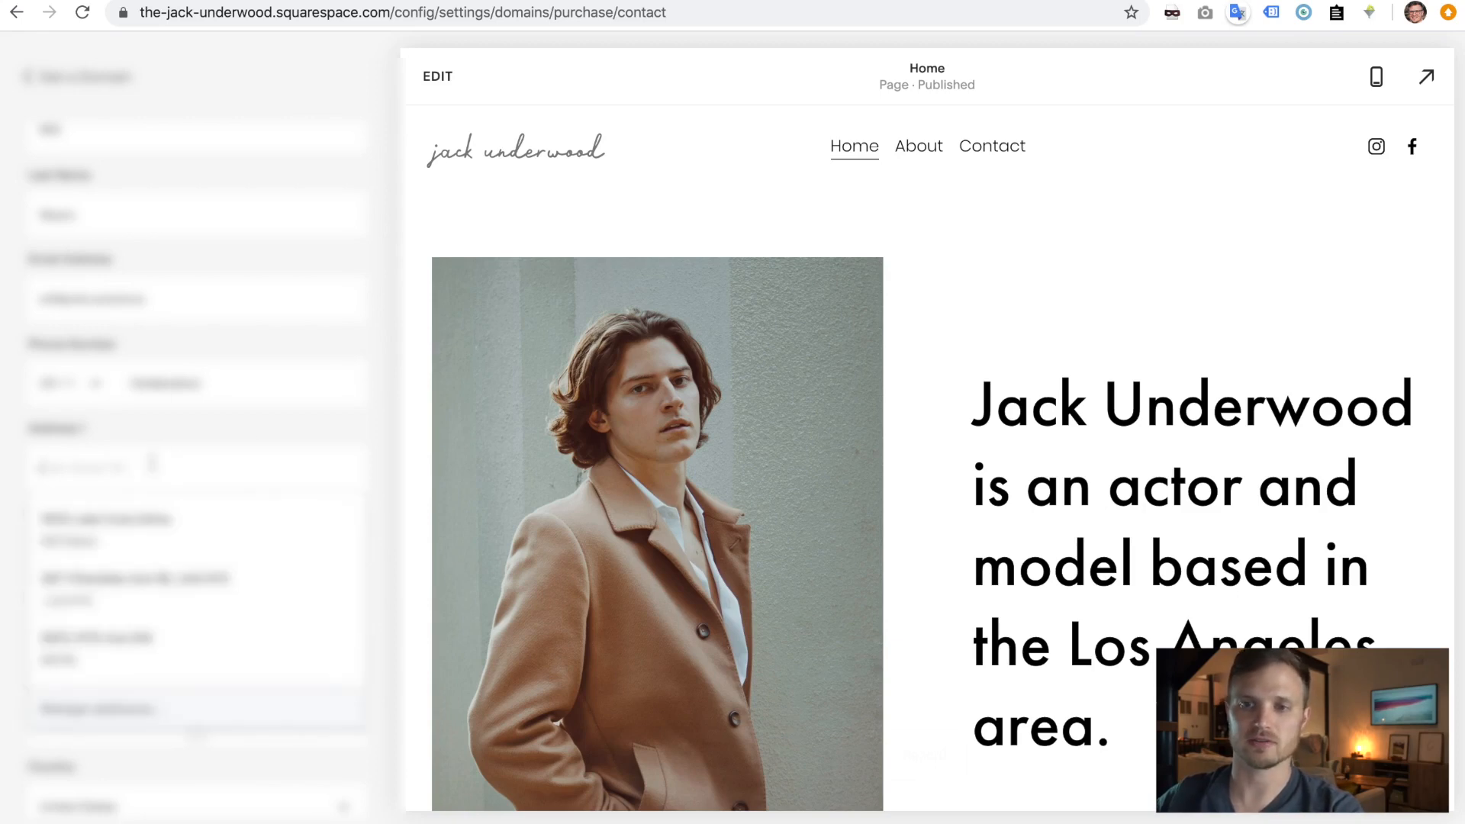
pyautogui.click(140, 592)
pyautogui.tripleClick(117, 301)
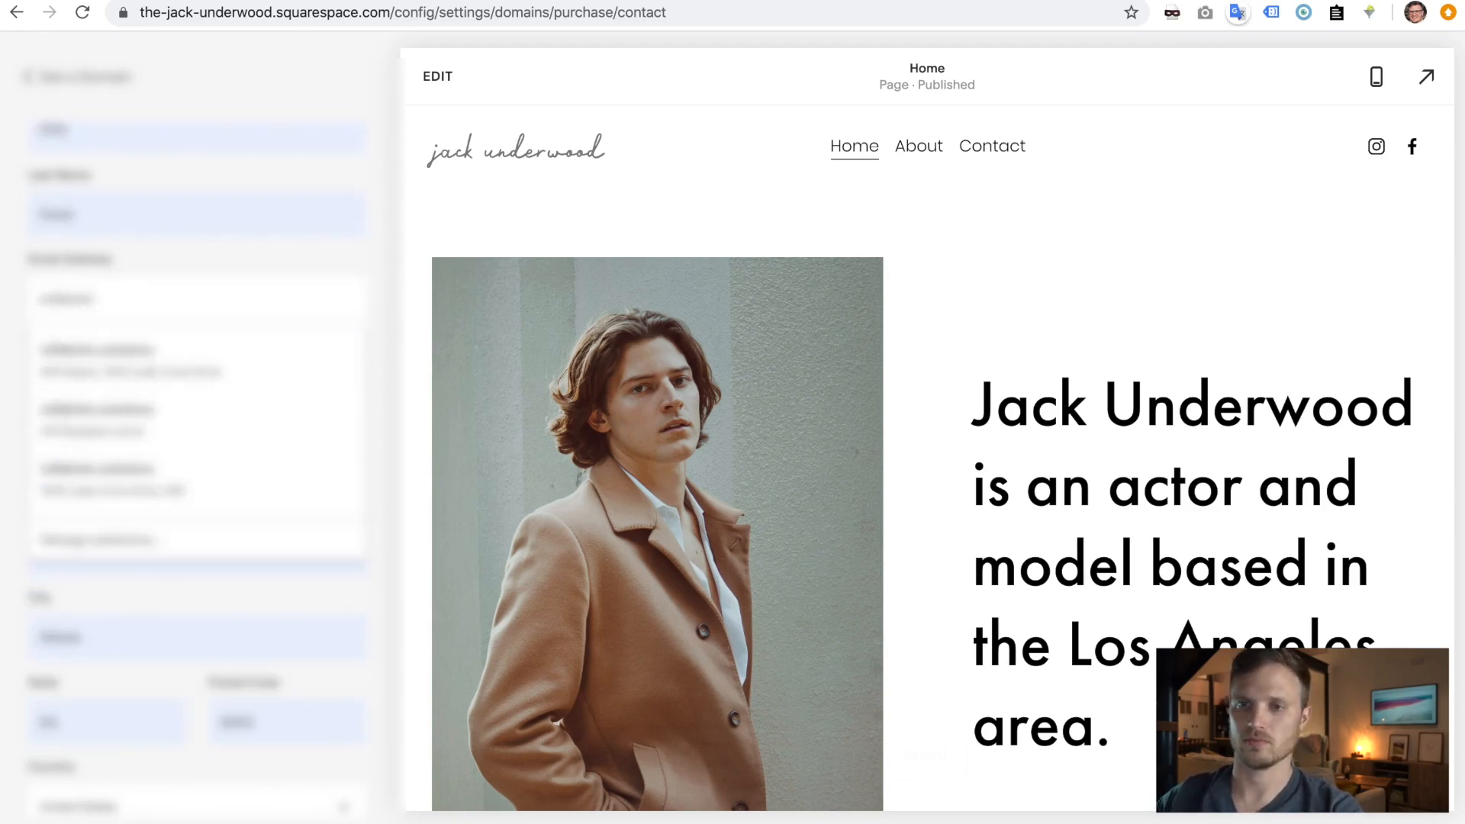
pyautogui.scroll(-3, 191, 763)
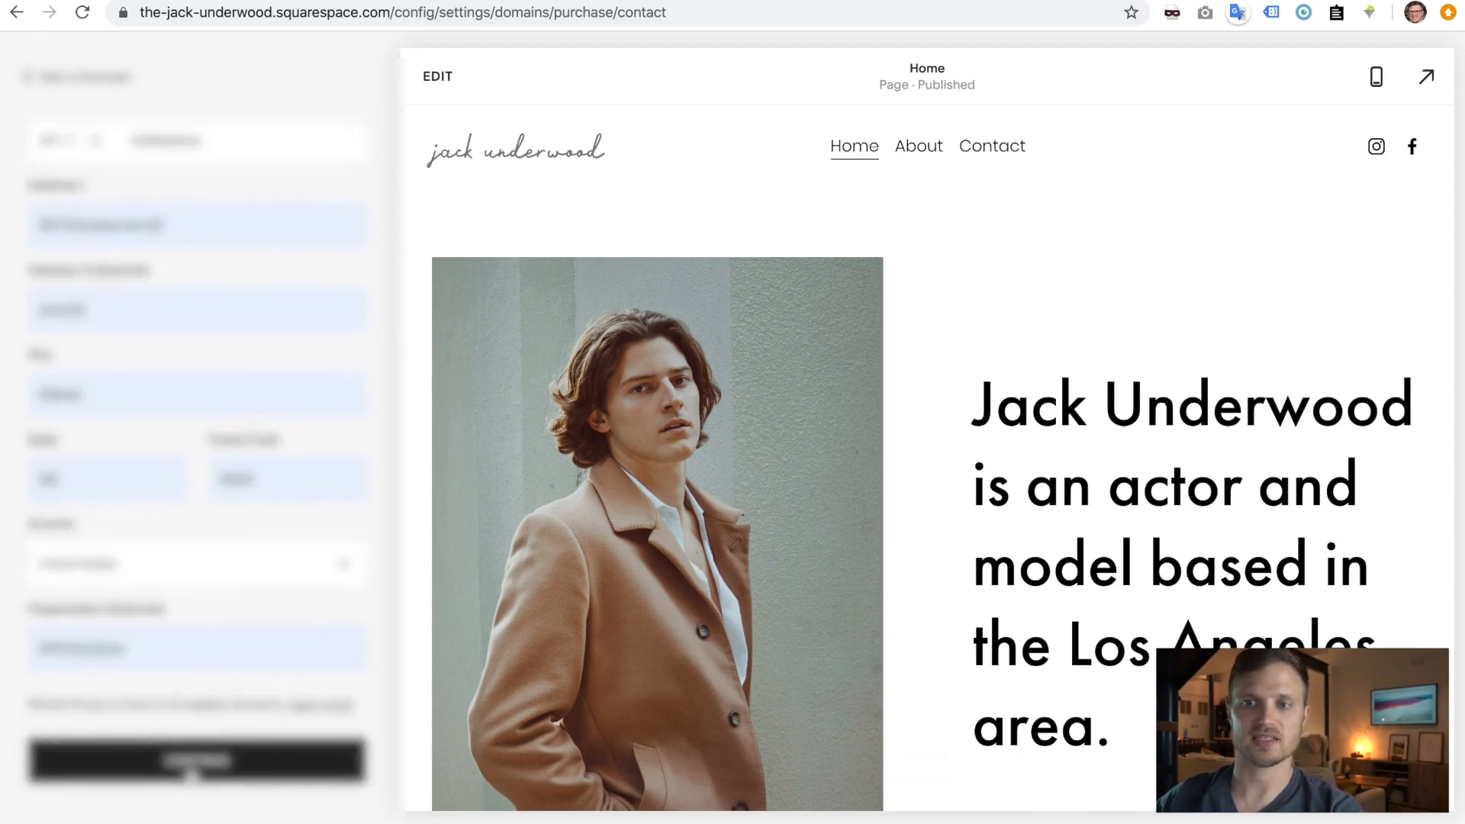
pyautogui.click(190, 771)
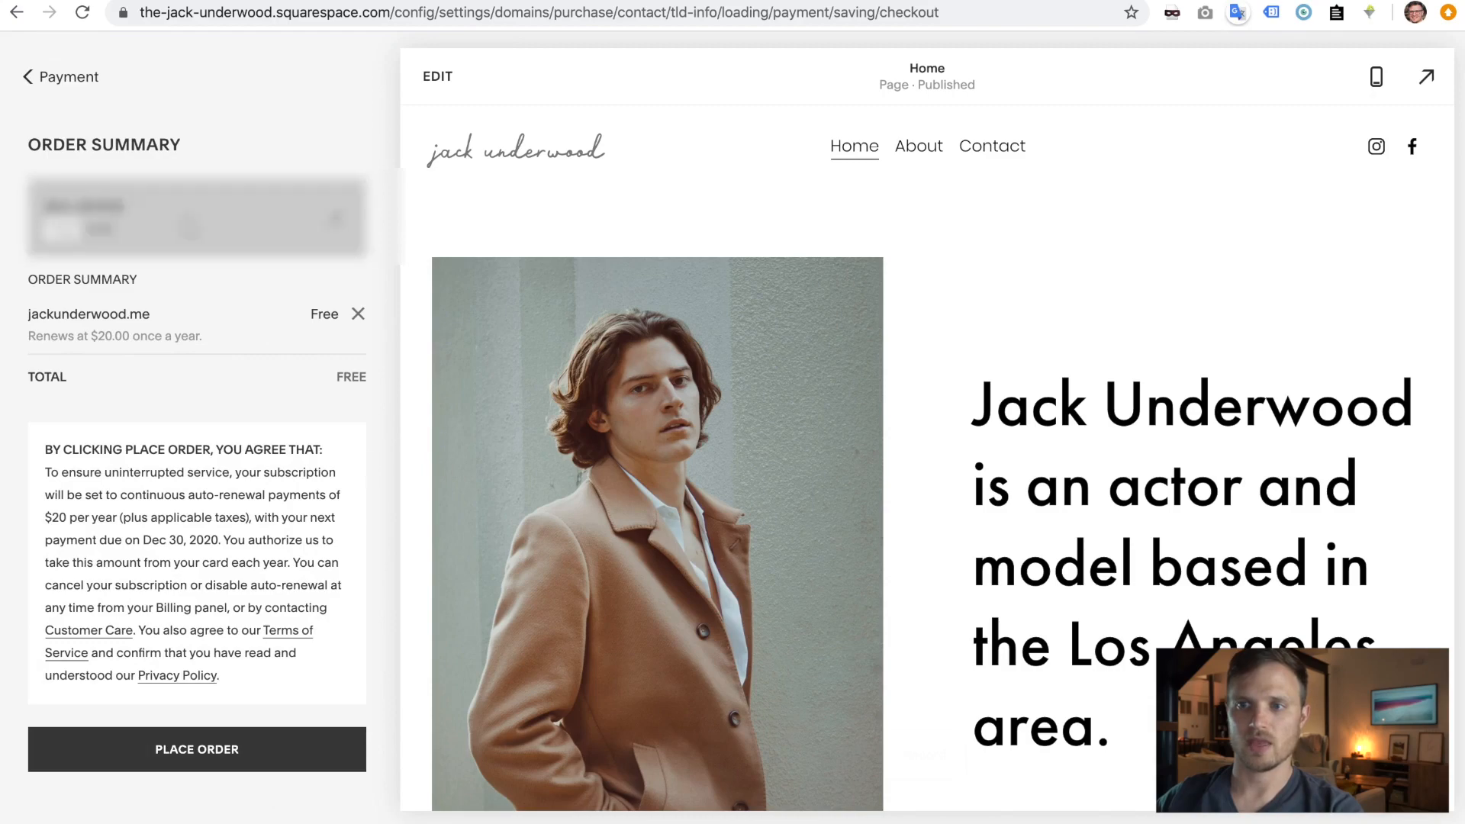
pyautogui.click(231, 750)
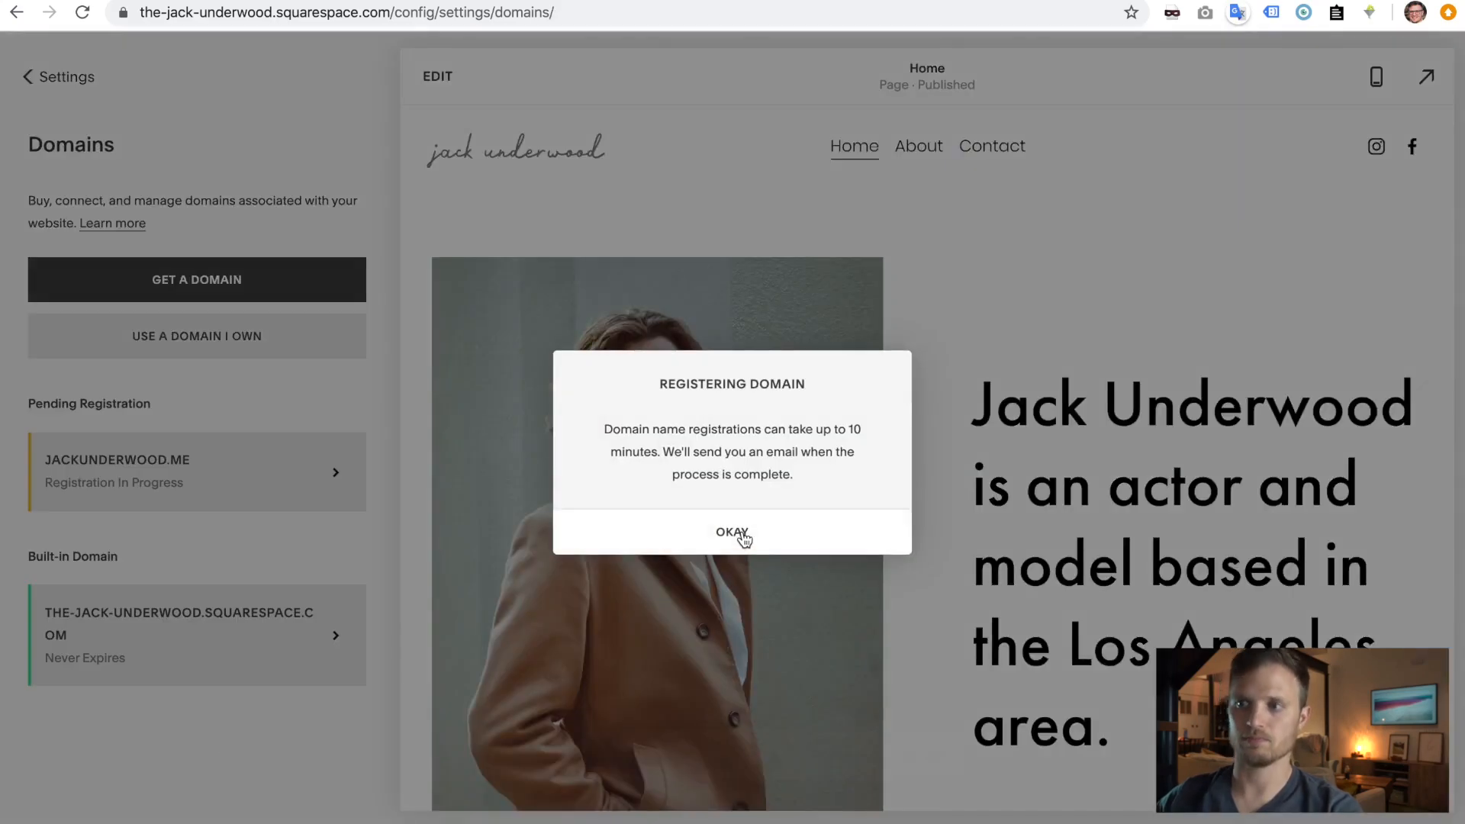
pyautogui.click(744, 536)
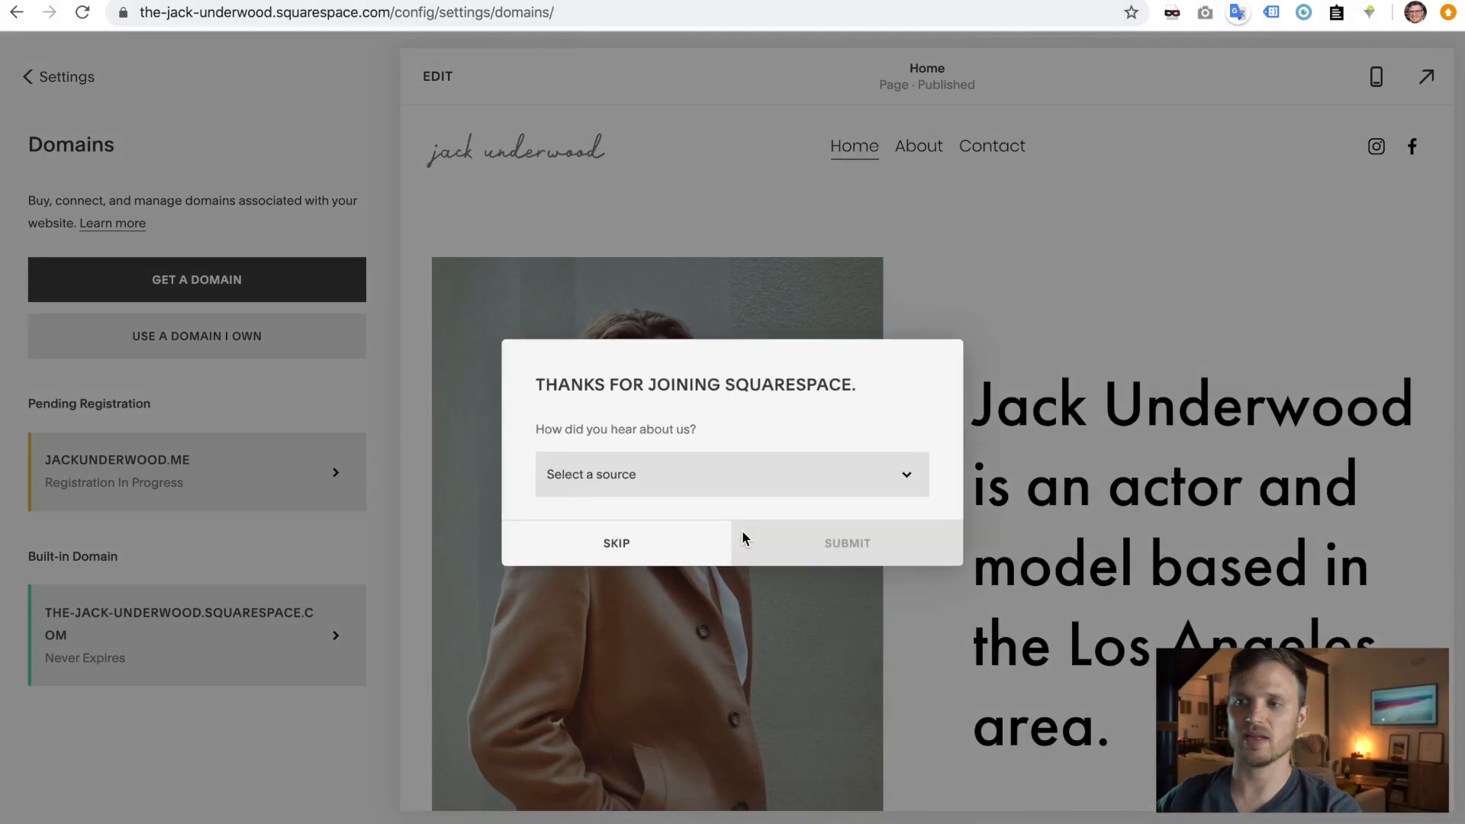
pyautogui.click(698, 496)
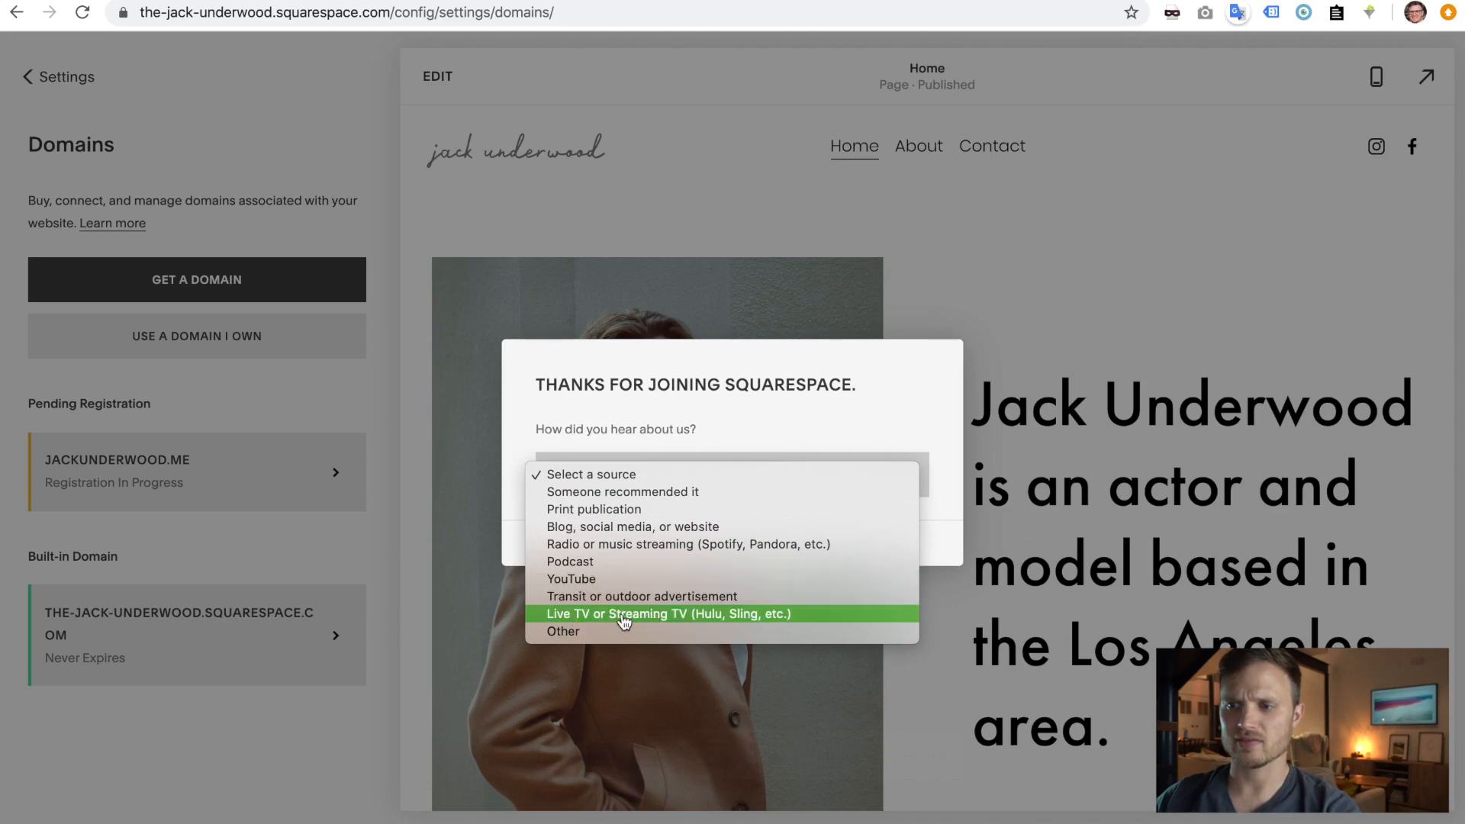
pyautogui.click(595, 580)
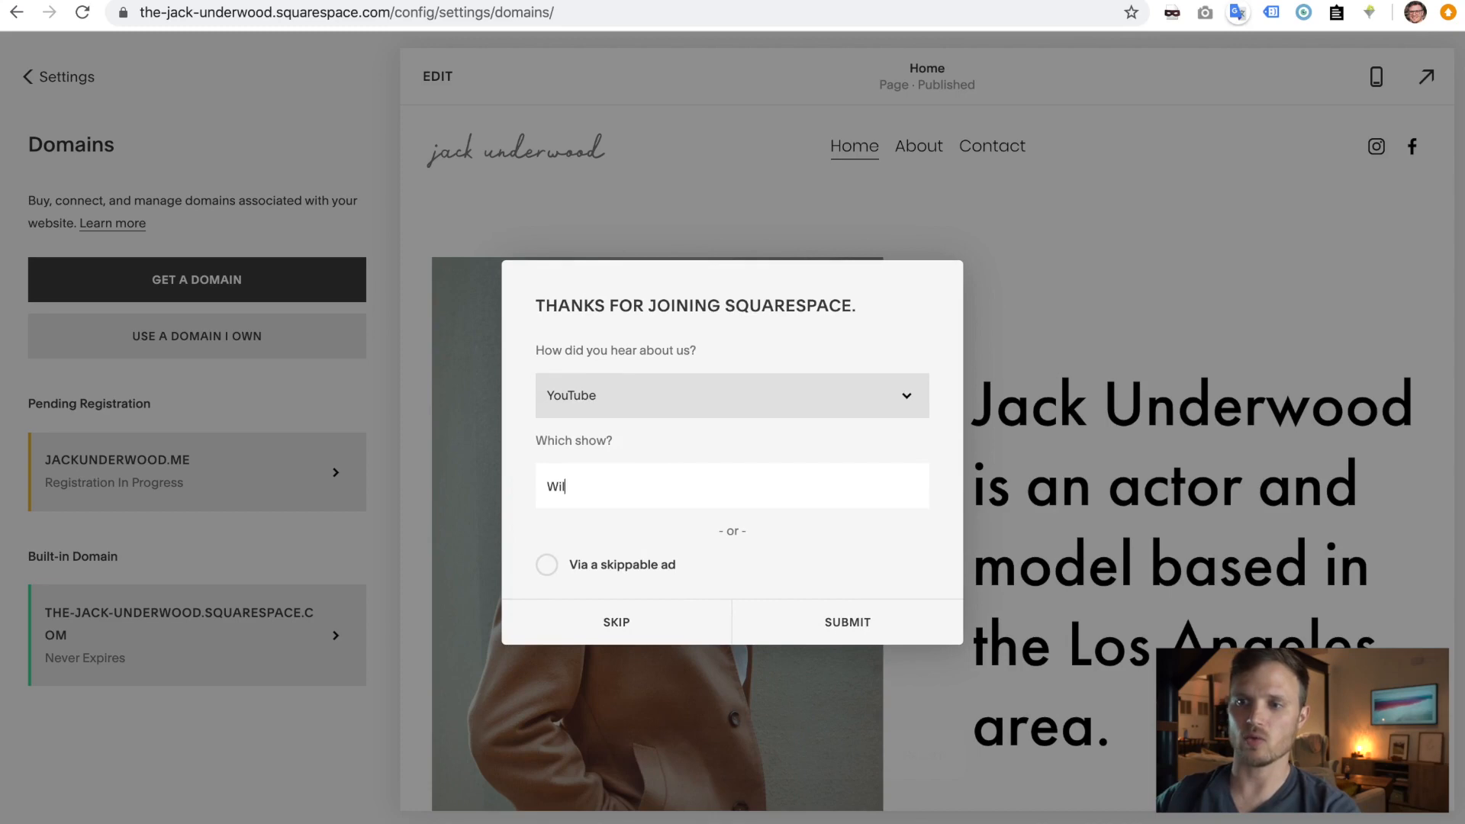
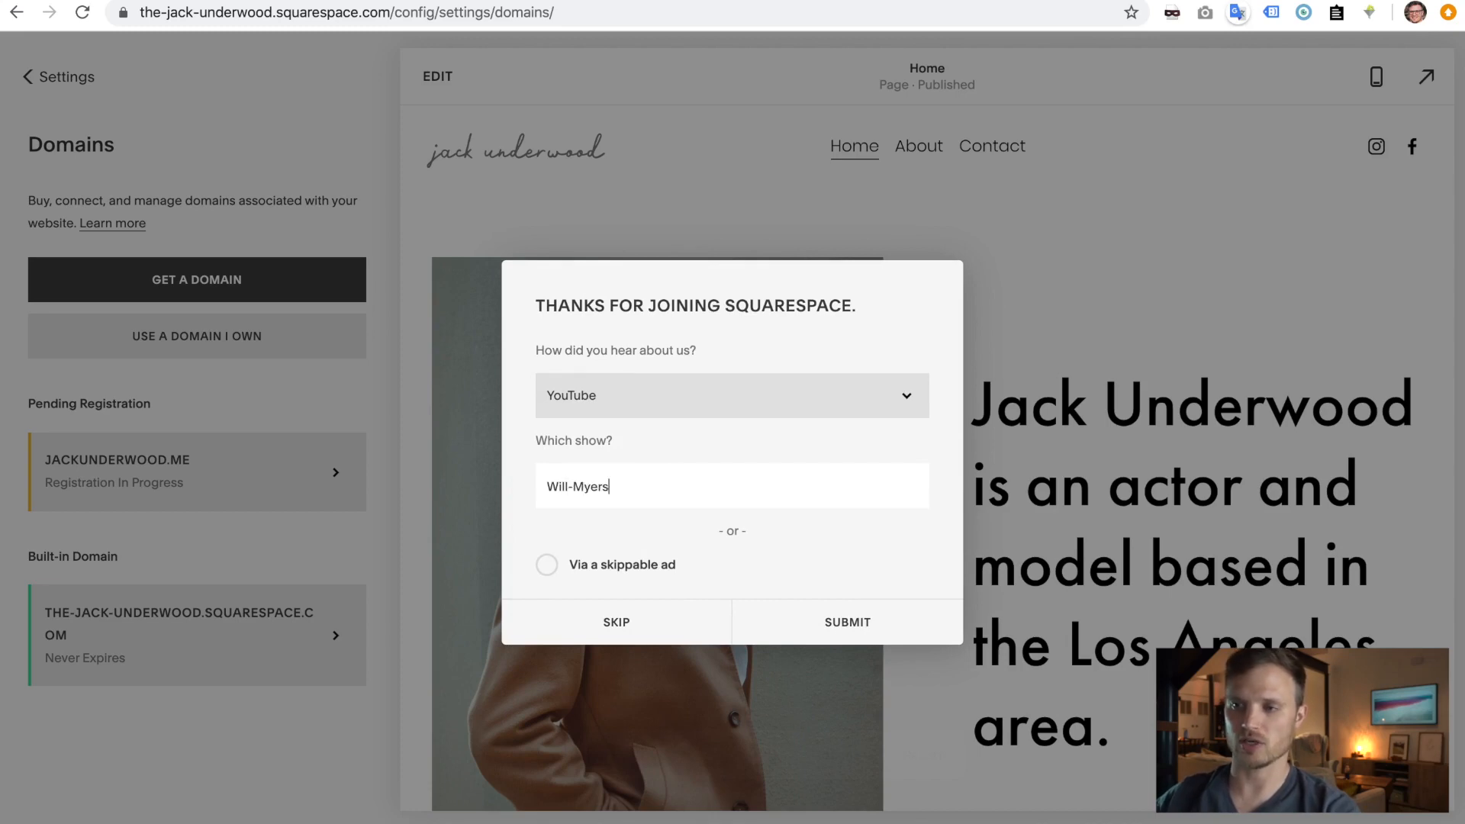
pyautogui.click(806, 631)
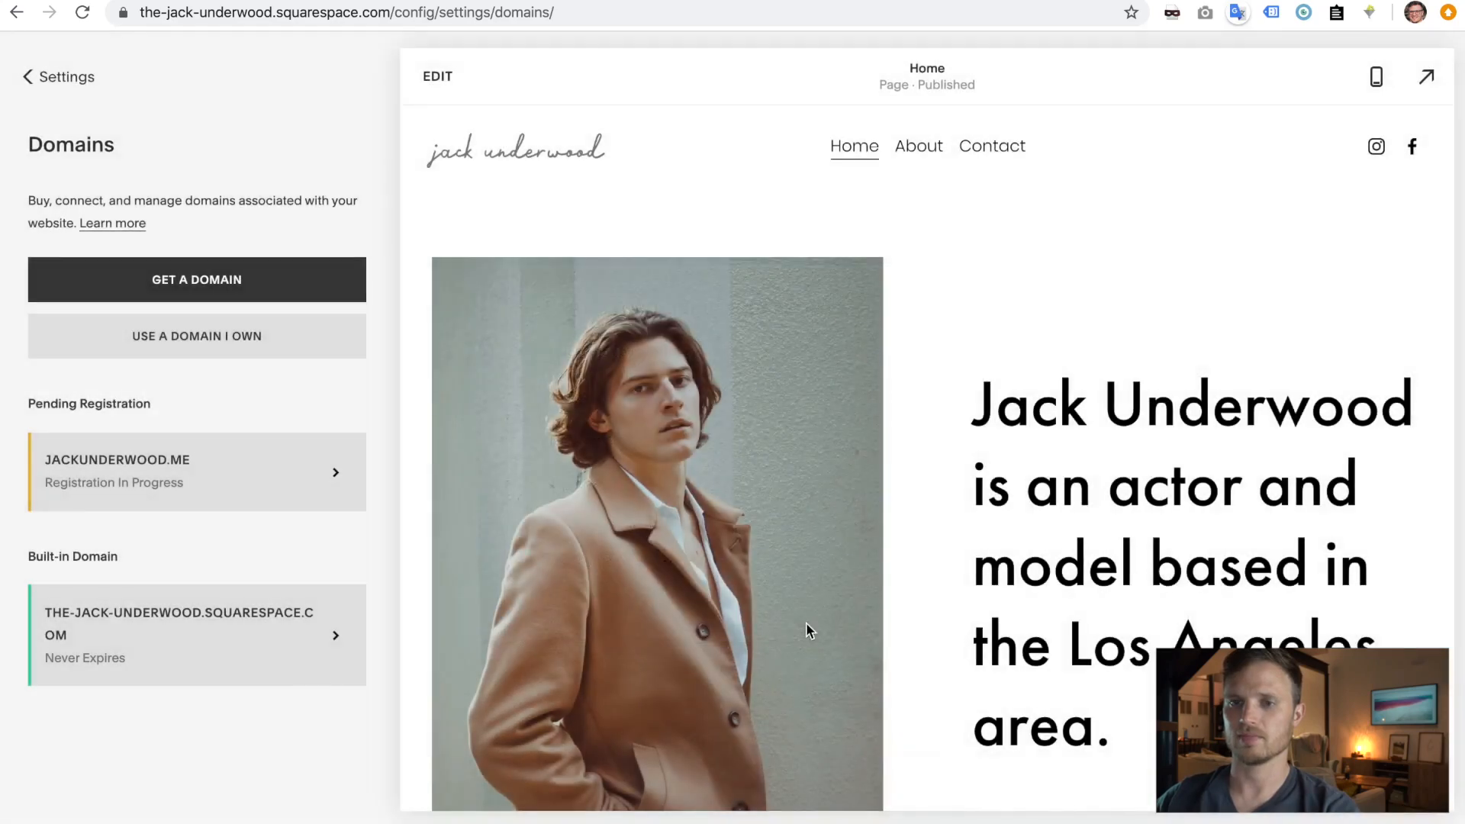
pyautogui.hotkey('ctrl', 'Right')
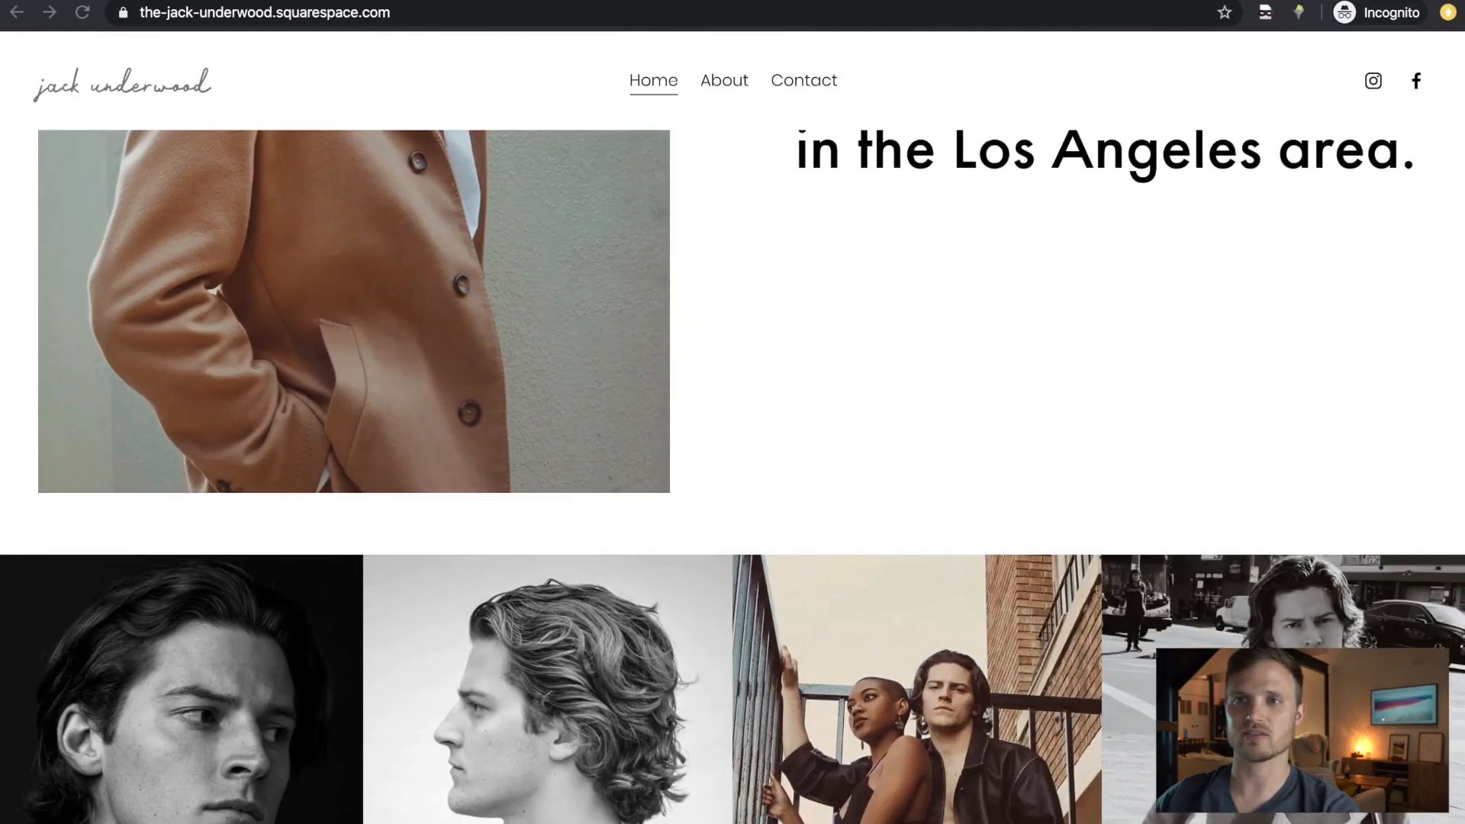
pyautogui.click(83, 11)
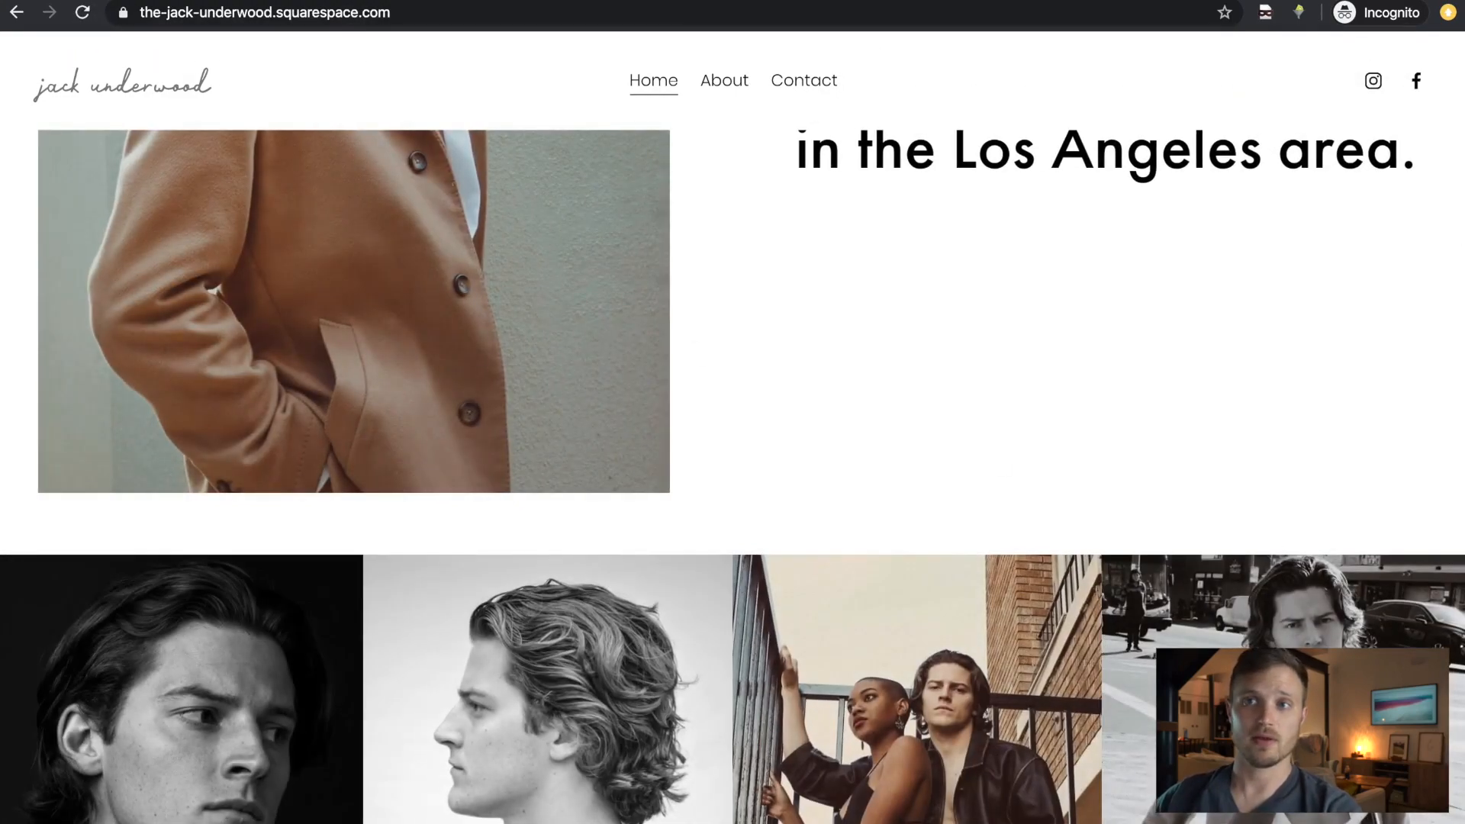
pyautogui.press('super+t')
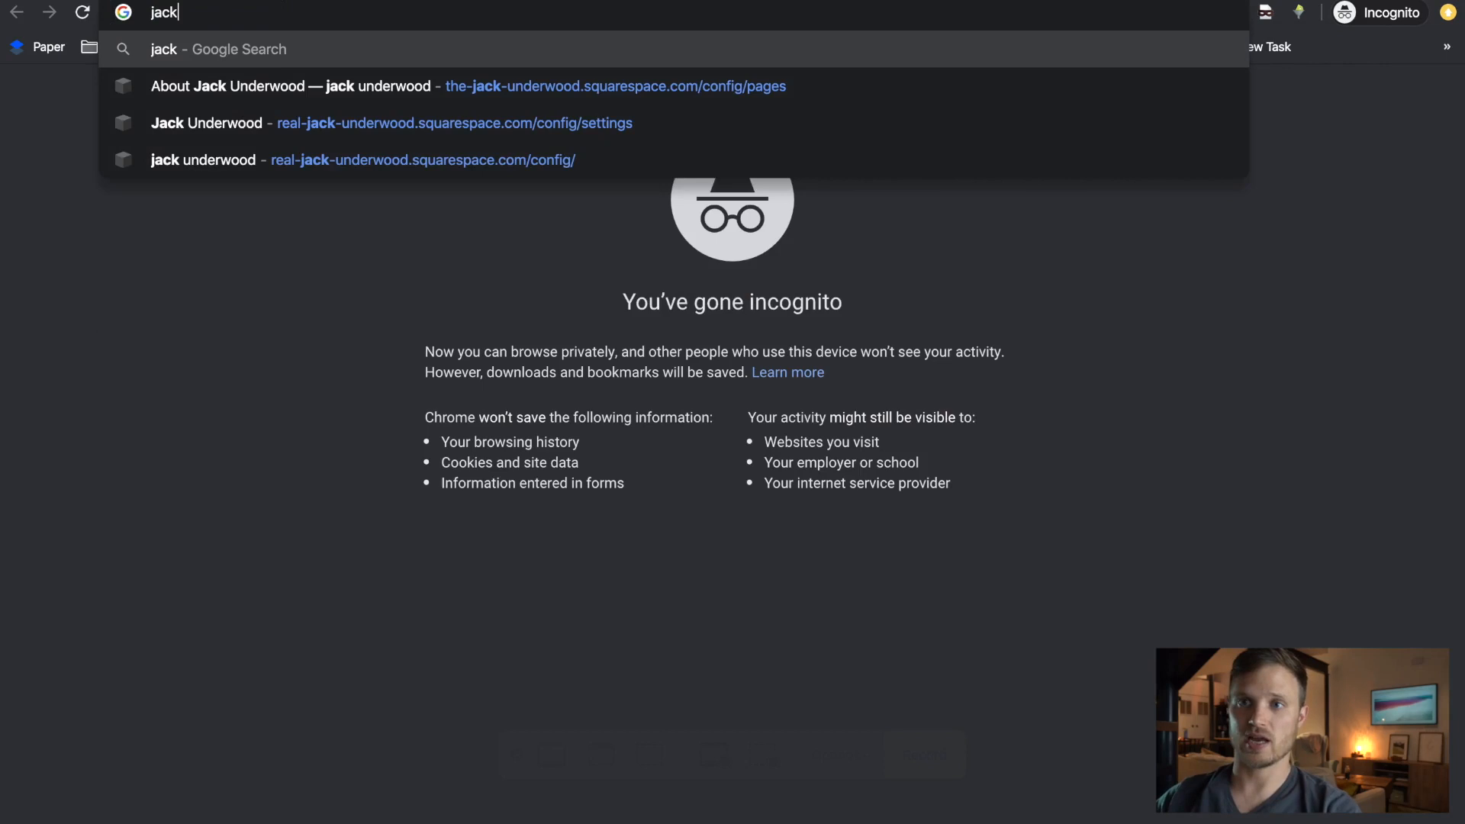
pyautogui.press('Return')
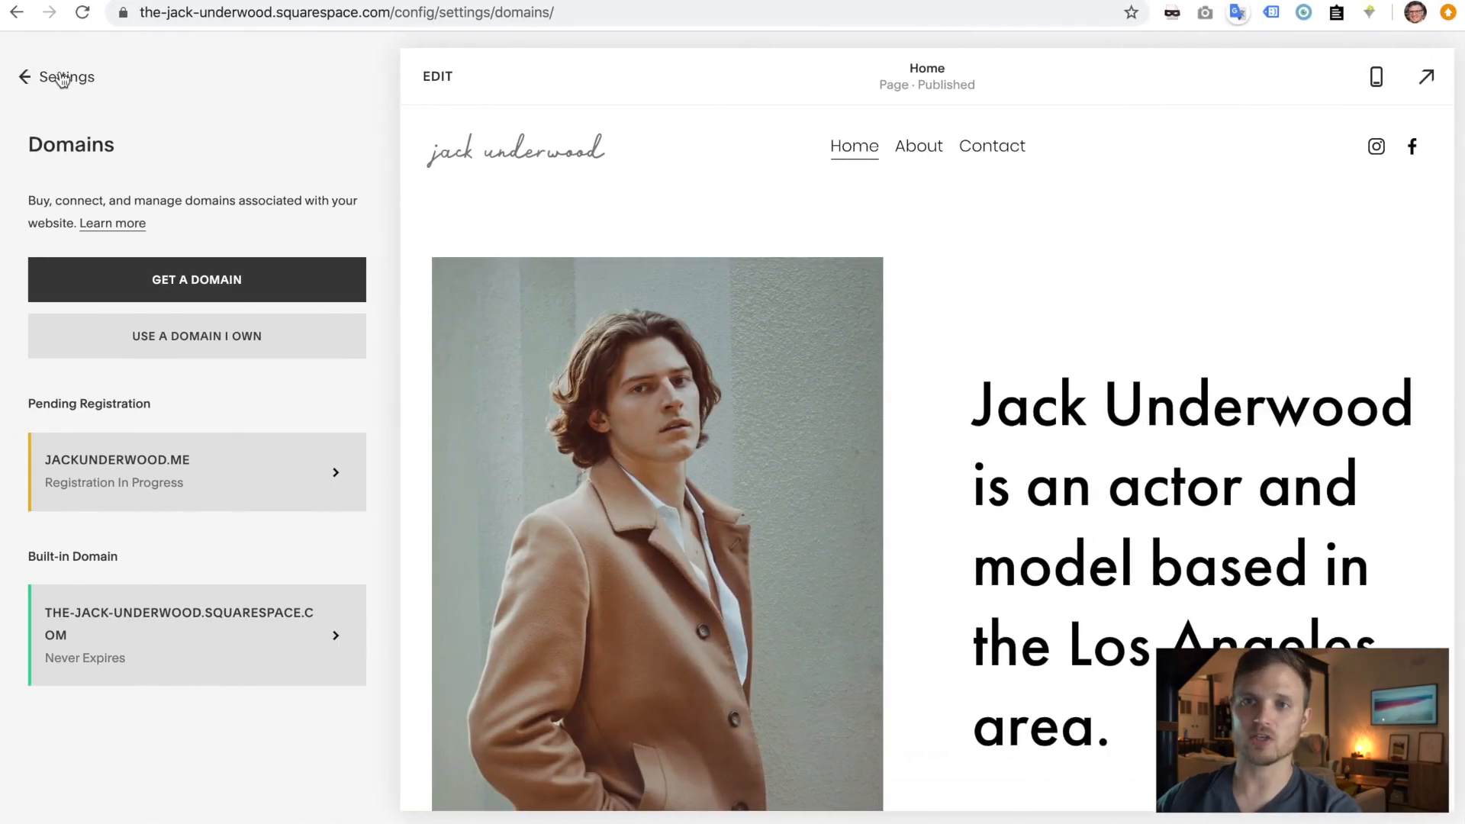
# - Set Site Visibility to Public, save, and dismiss the 'Your Site is Now Live!' dialog
pyautogui.click(59, 79)
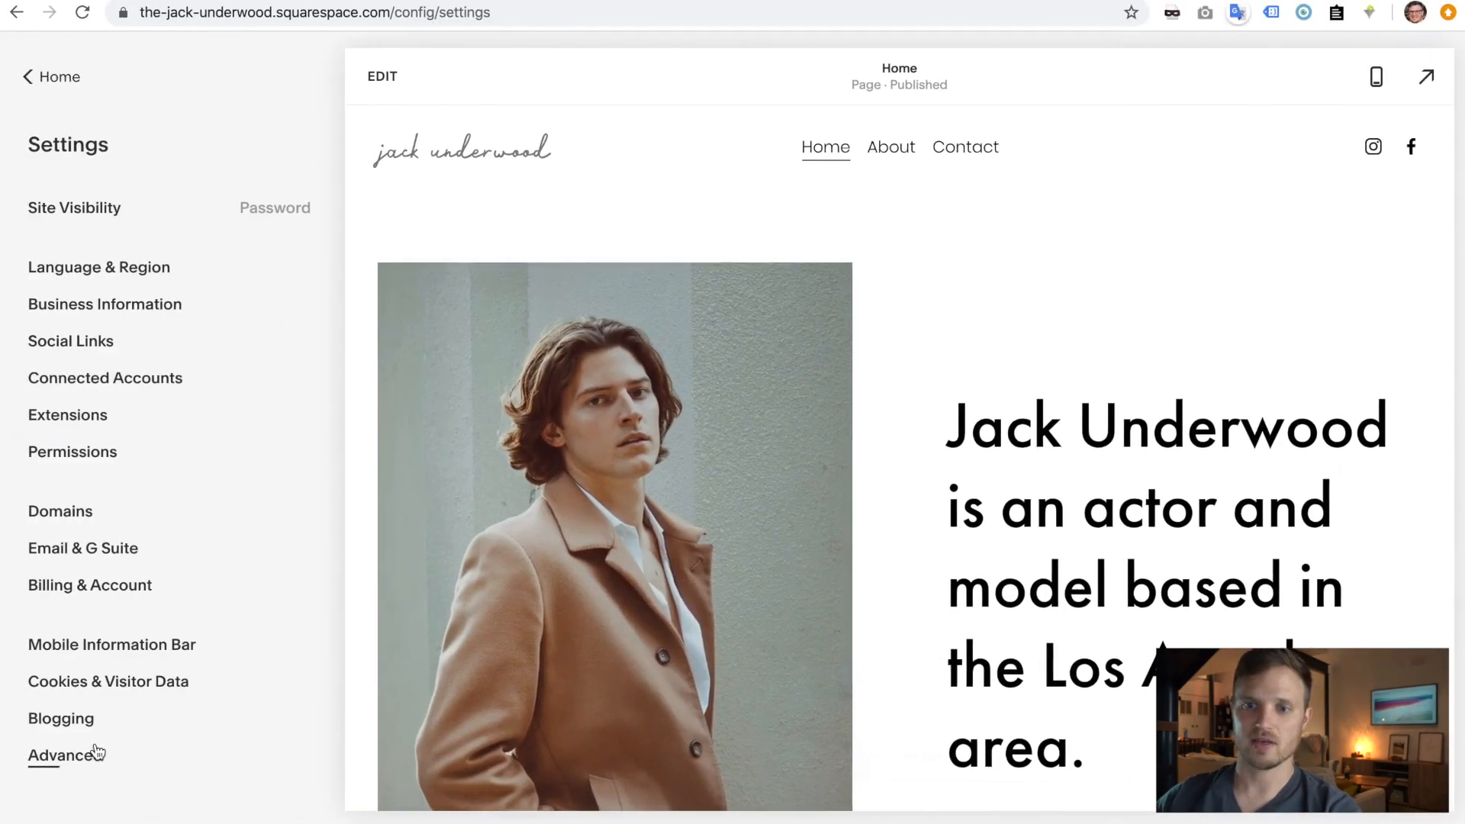
pyautogui.click(76, 212)
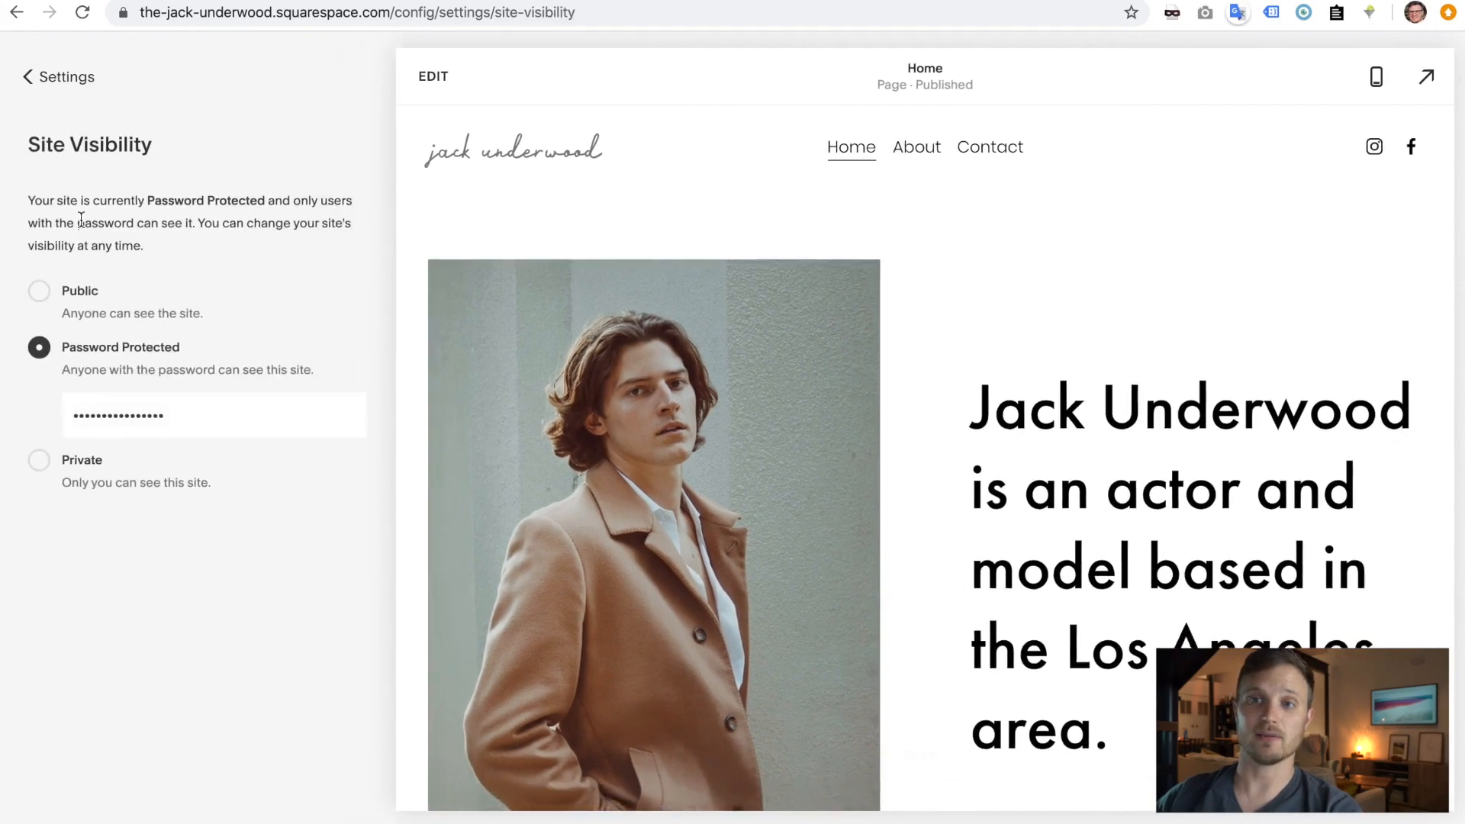
pyautogui.click(38, 290)
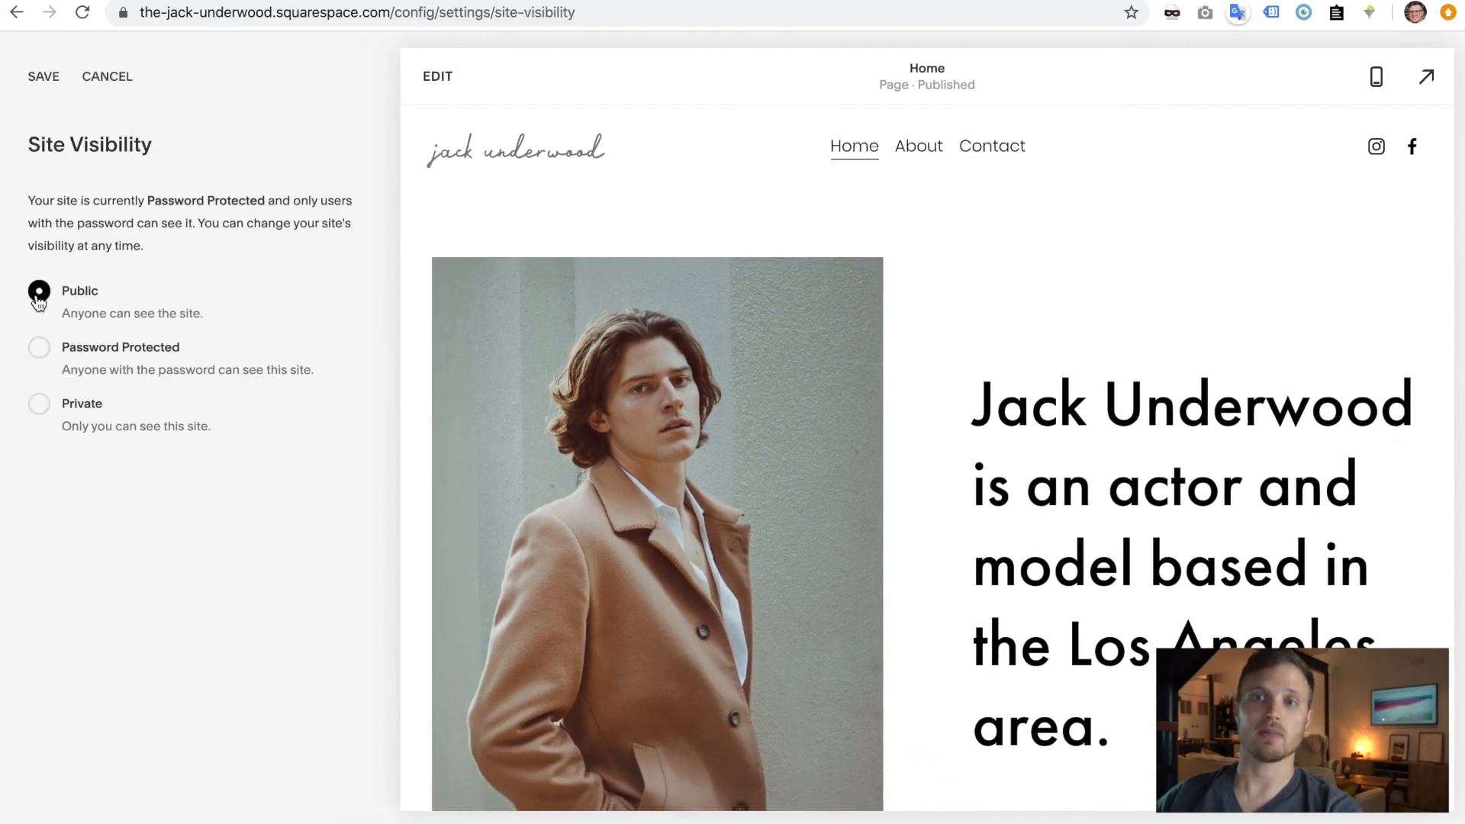
pyautogui.click(42, 77)
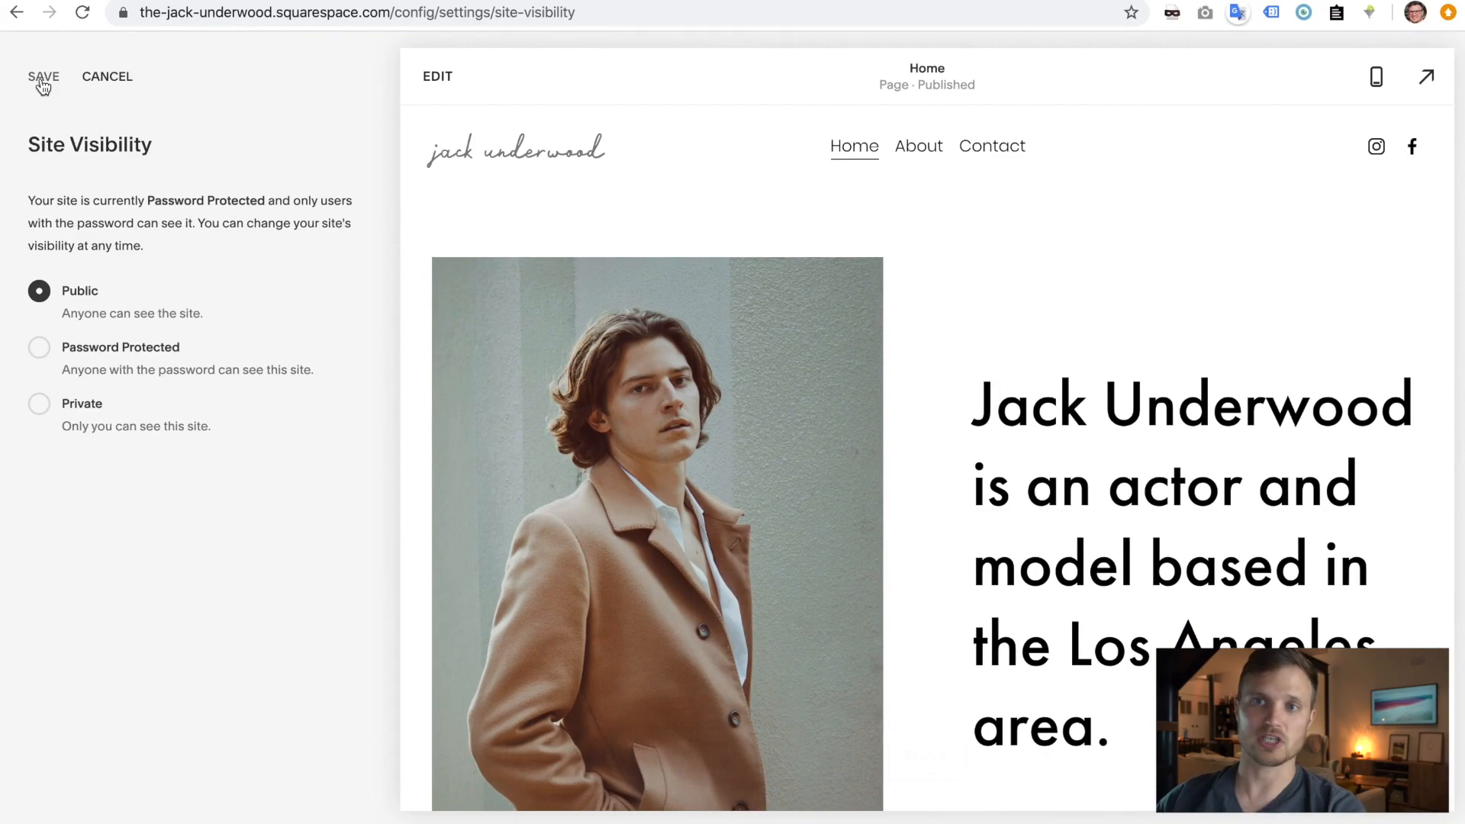
pyautogui.click(733, 716)
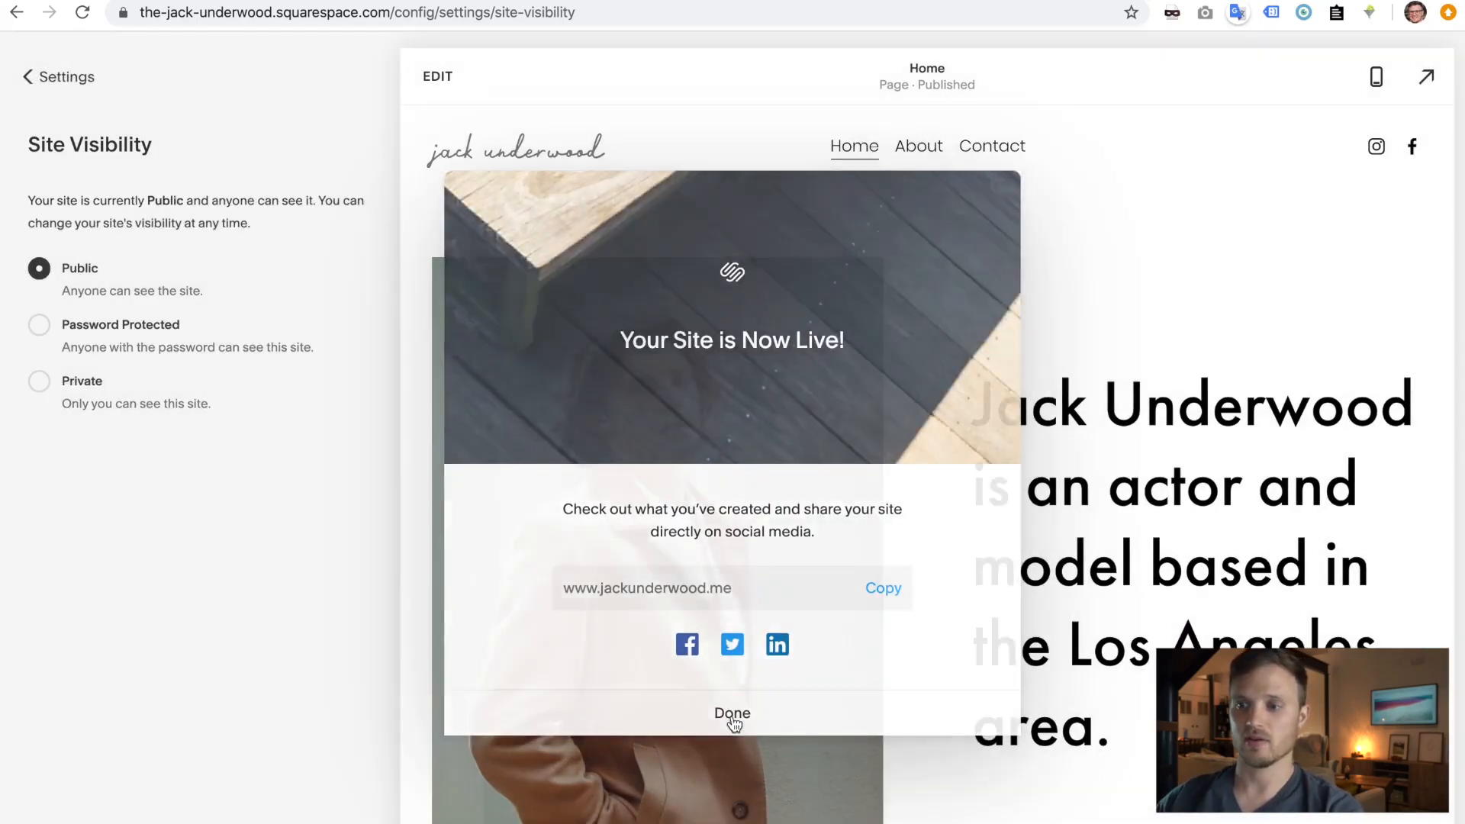
pyautogui.hotkey('ctrl', 'Right')
pyautogui.click(172, 14)
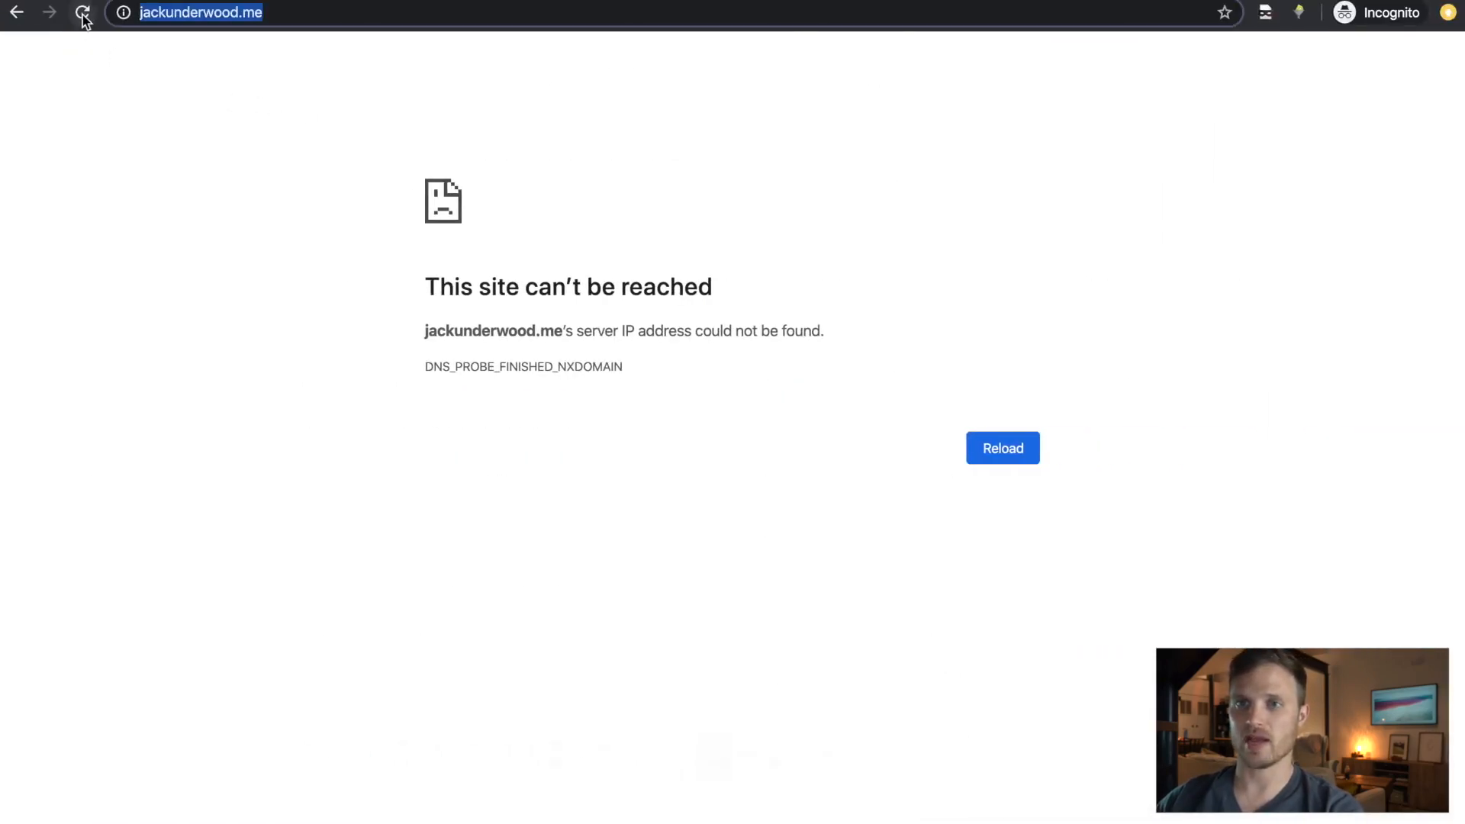
pyautogui.click(83, 15)
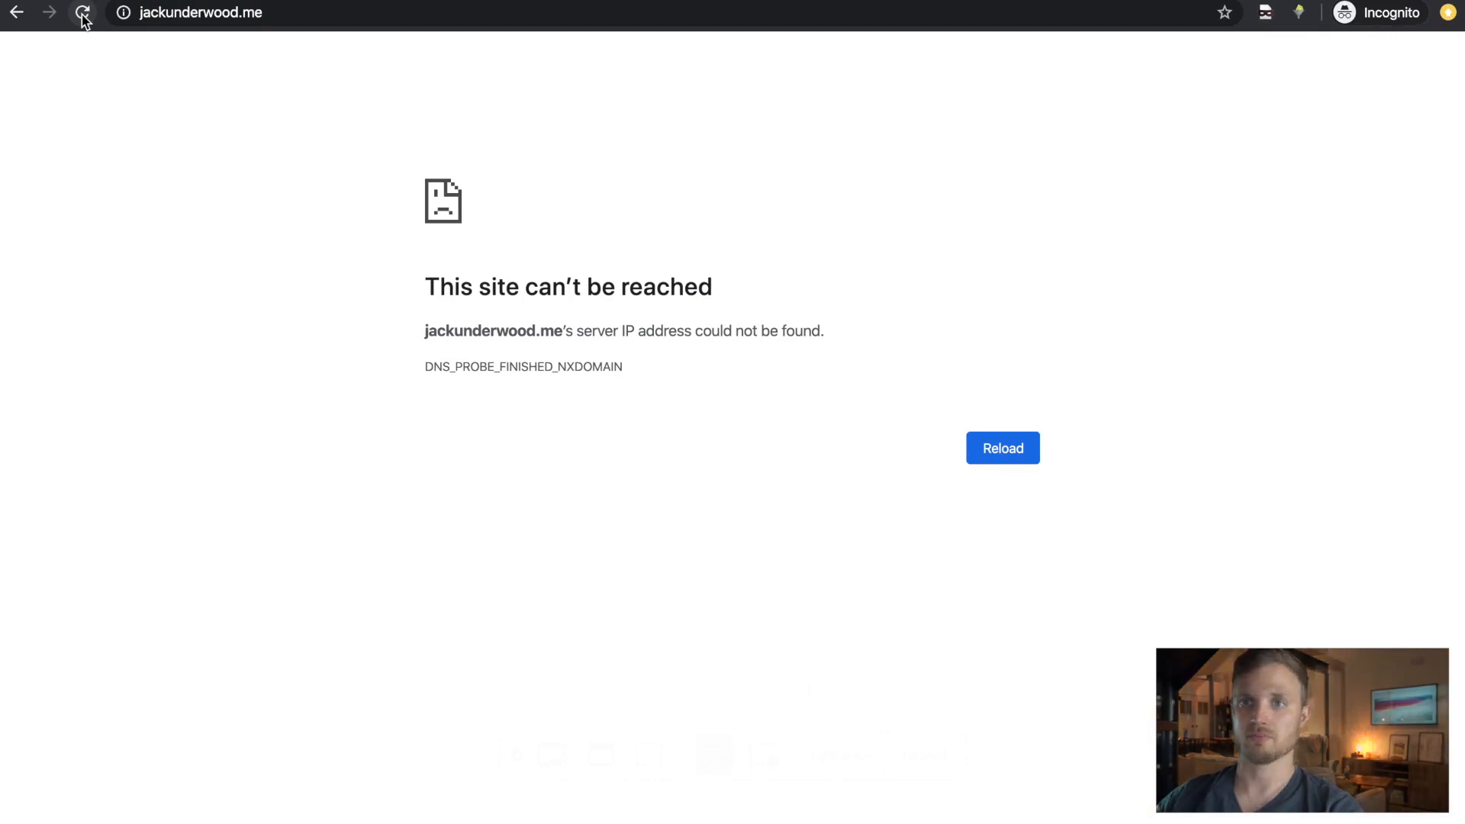
pyautogui.click(327, 14)
pyautogui.click(314, 15)
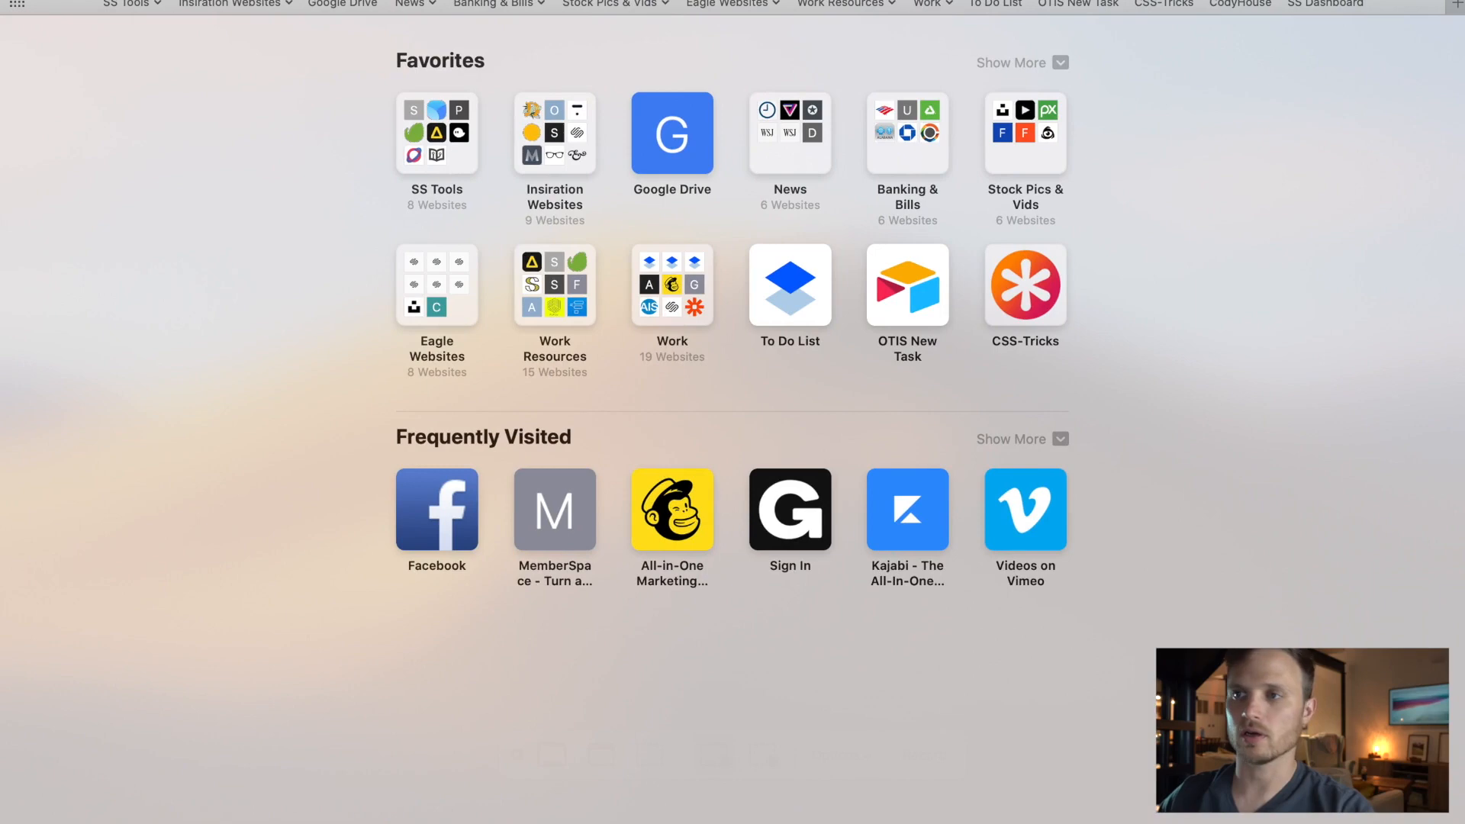
pyautogui.click(898, 8)
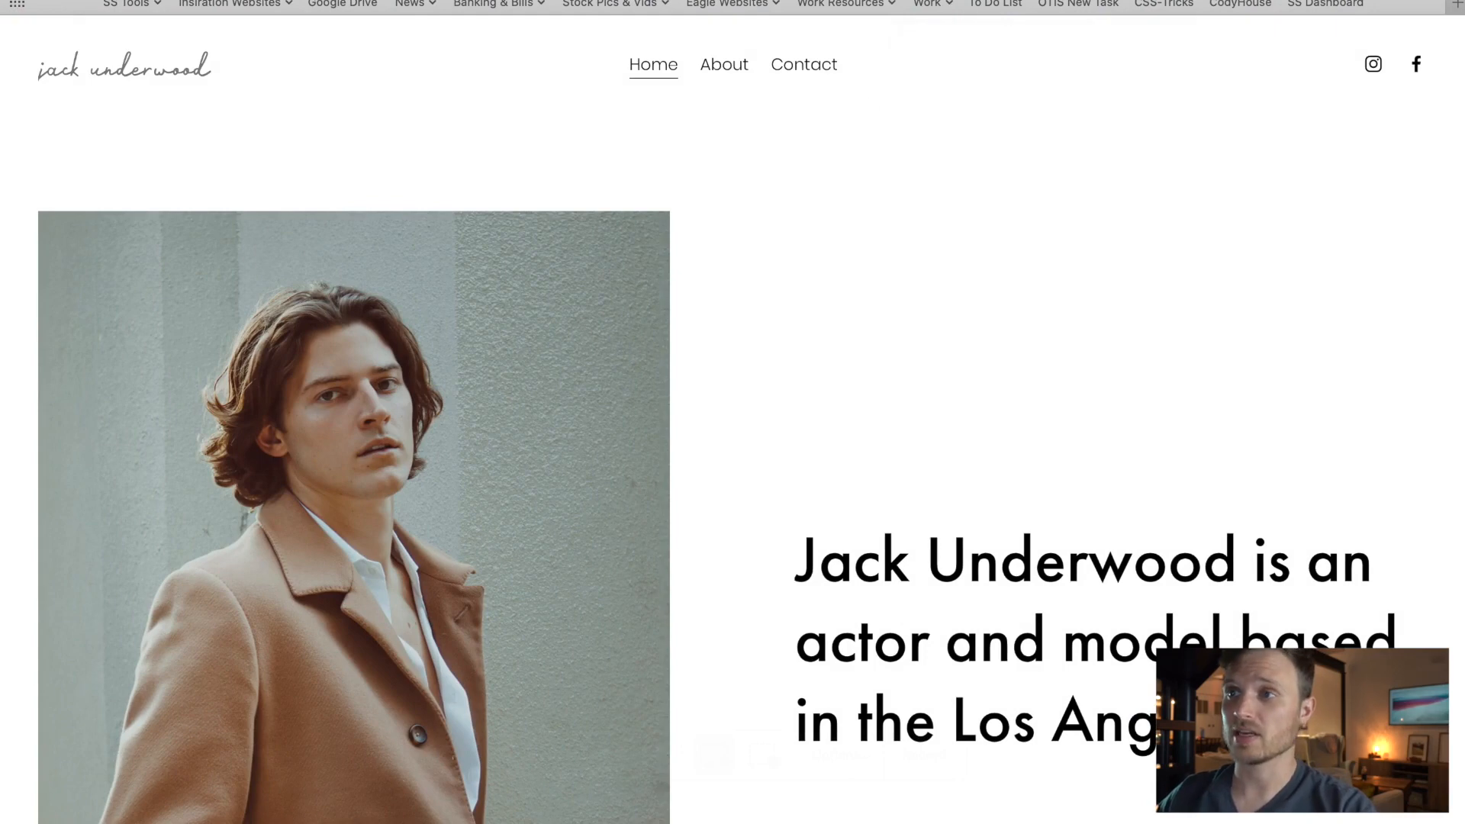
pyautogui.click(1137, 0)
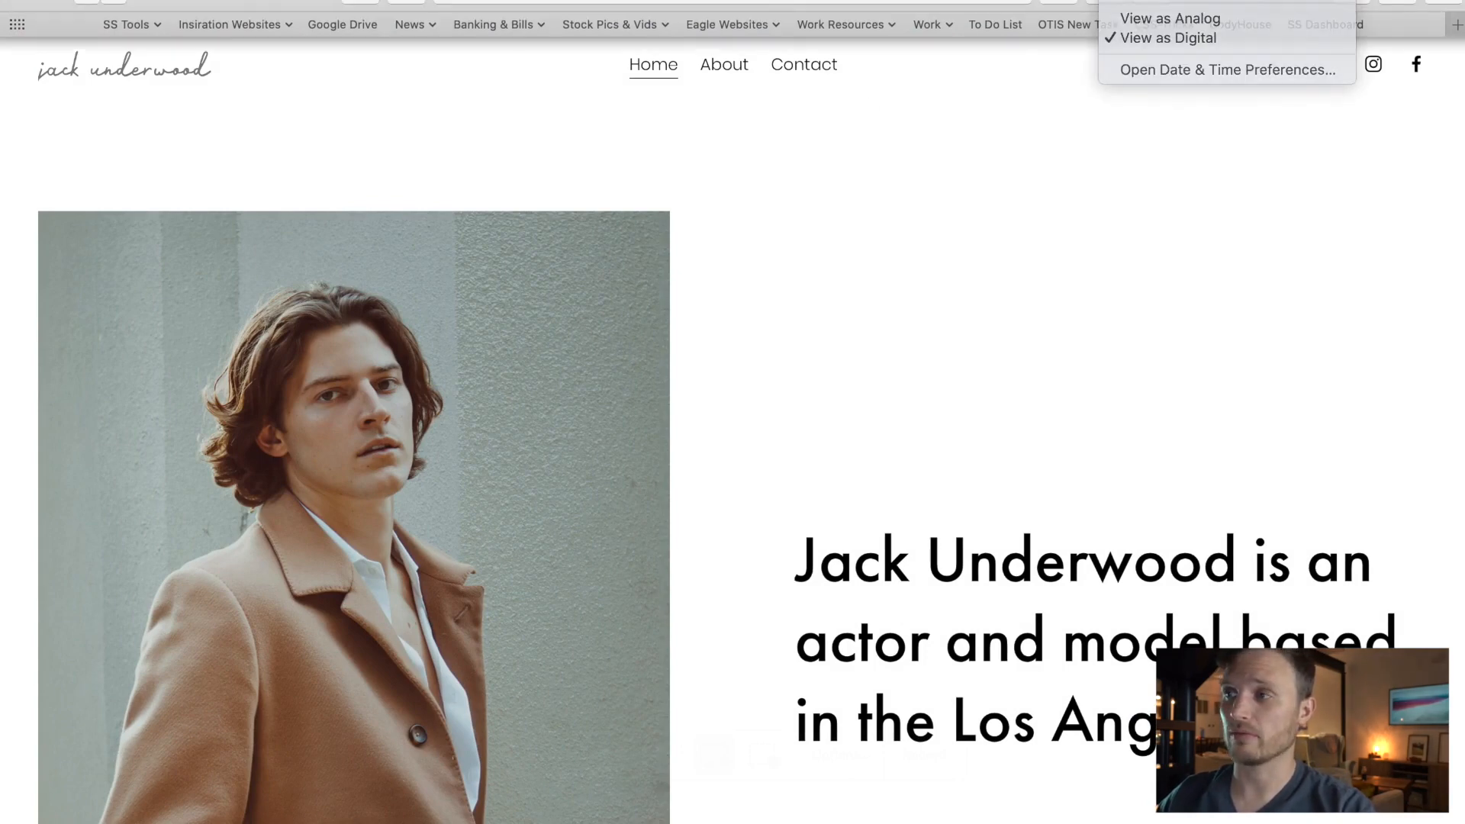
pyautogui.click(1137, 1)
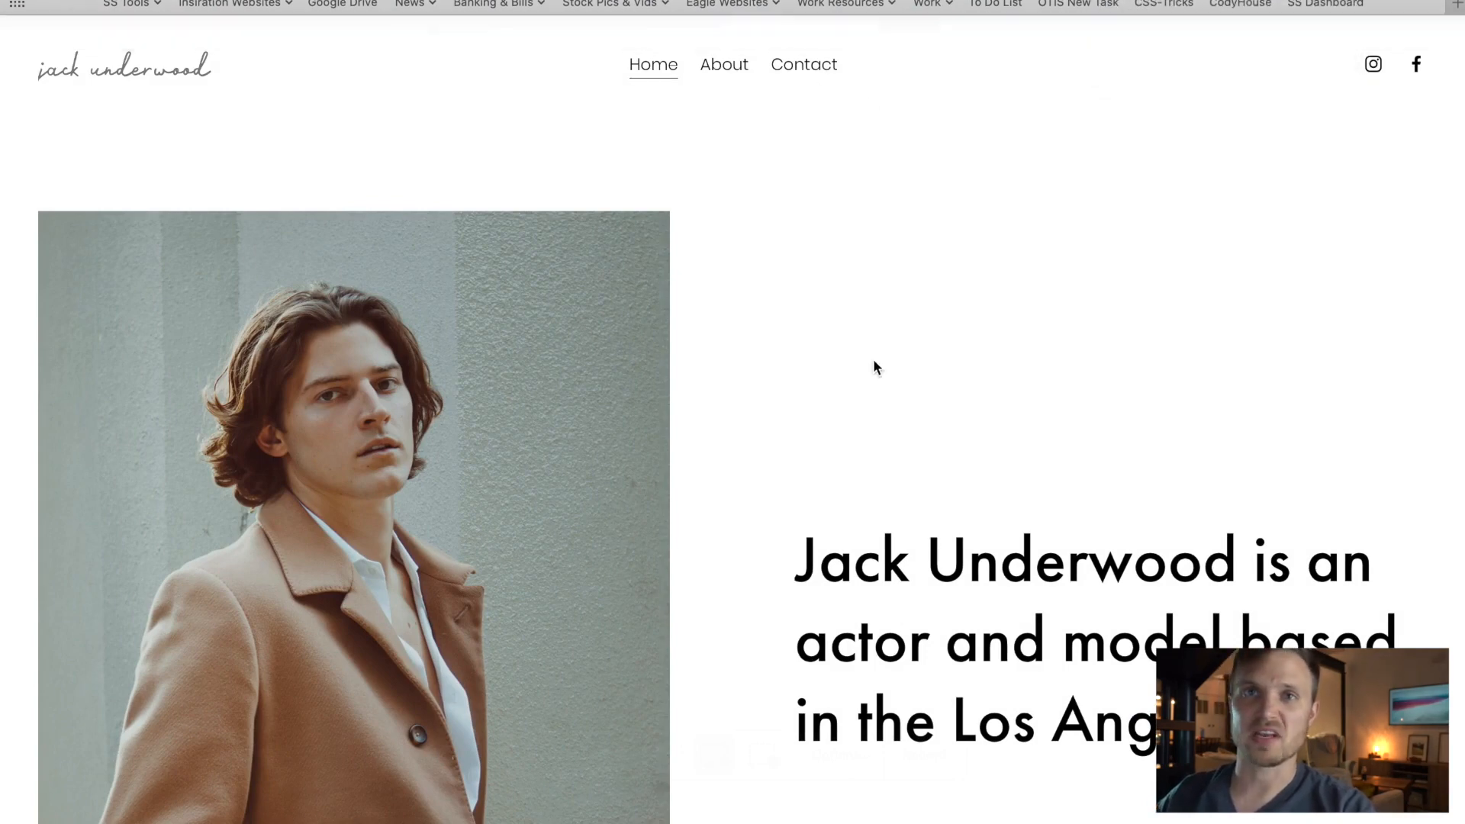
pyautogui.hotkey('ctrl', 'Right')
pyautogui.hotkey('ctrl', 'Right')
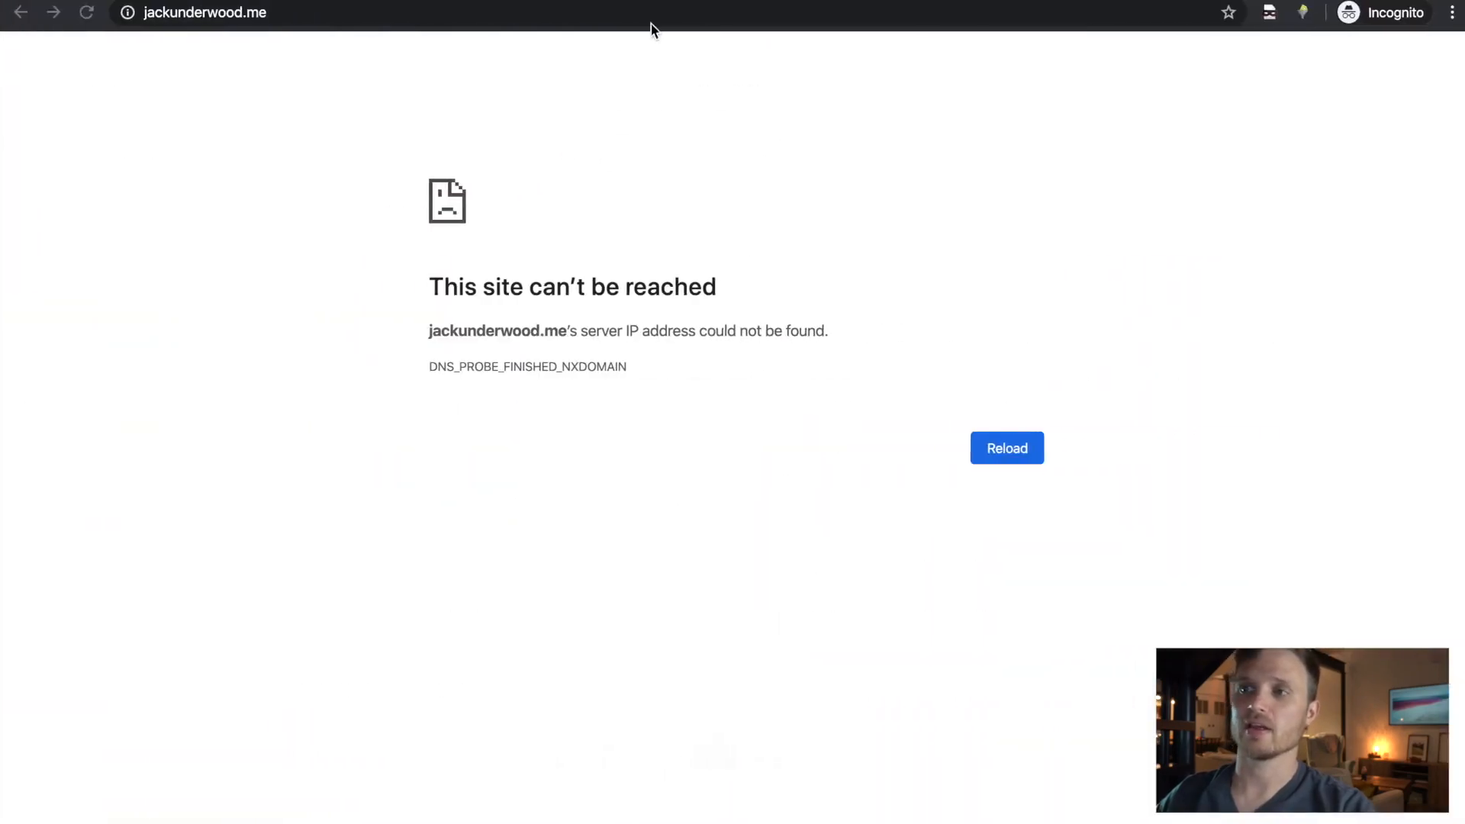
pyautogui.click(608, 13)
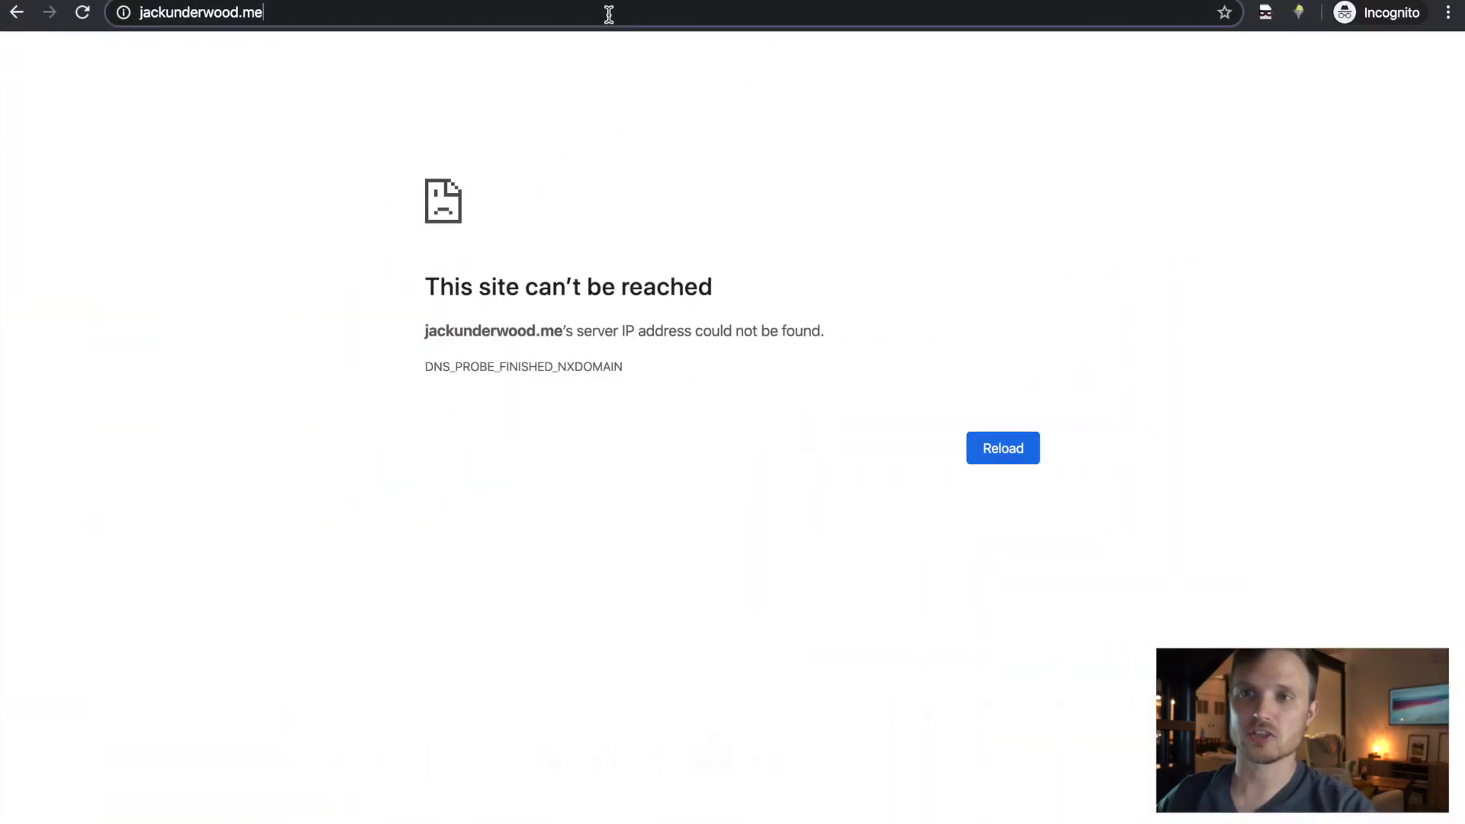
pyautogui.press('Return')
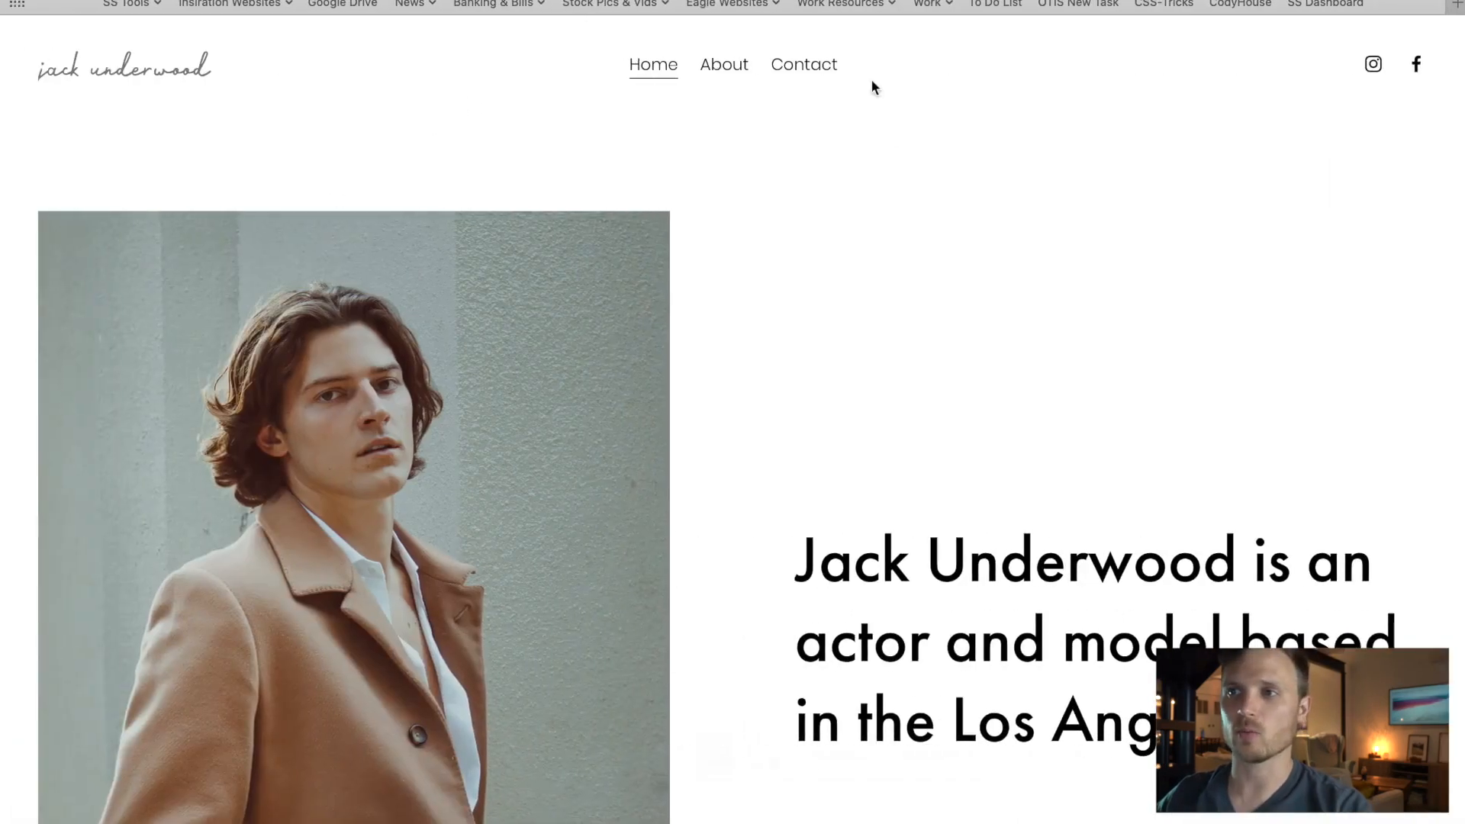
pyautogui.click(848, 6)
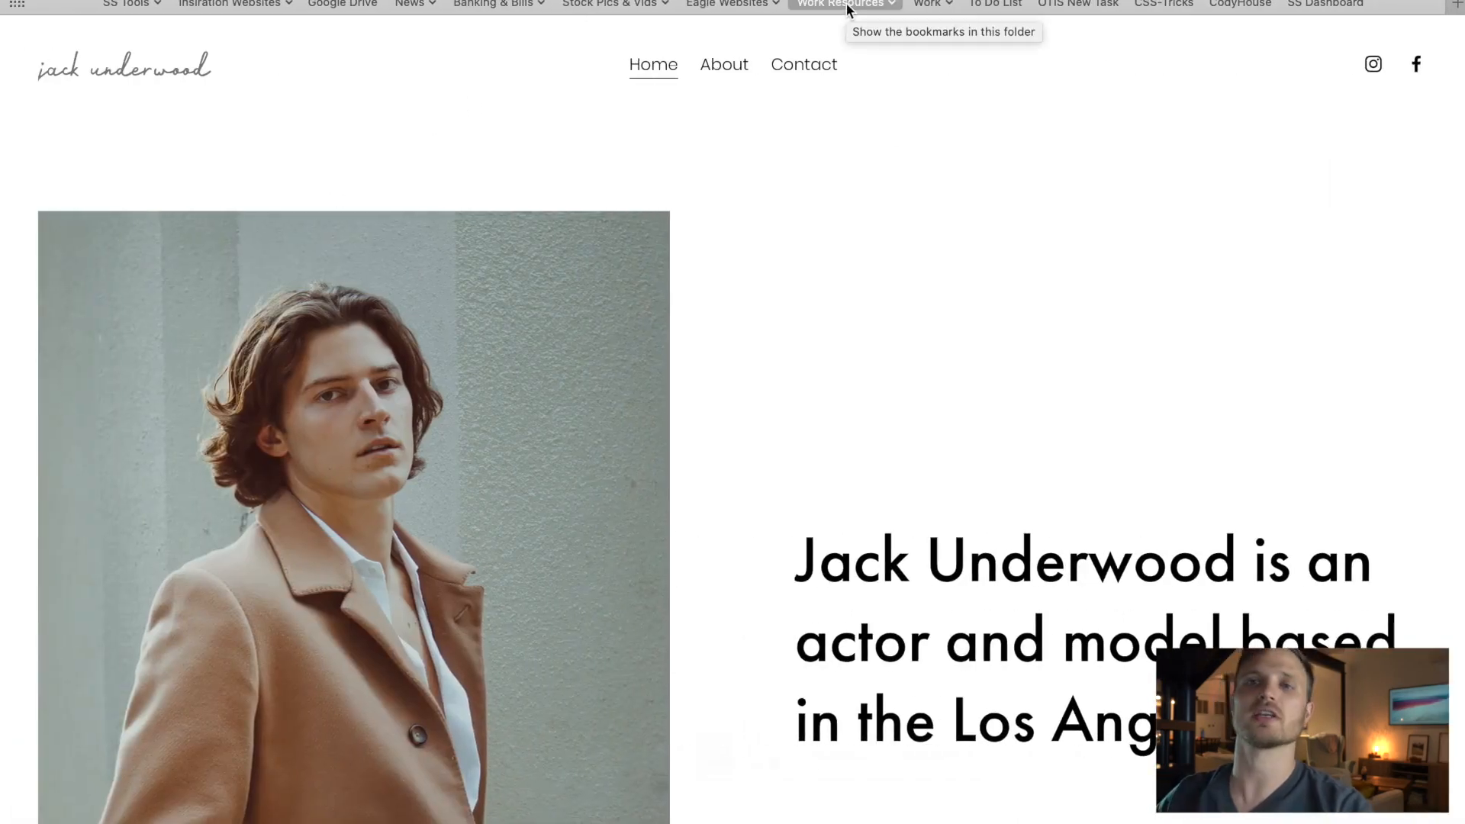